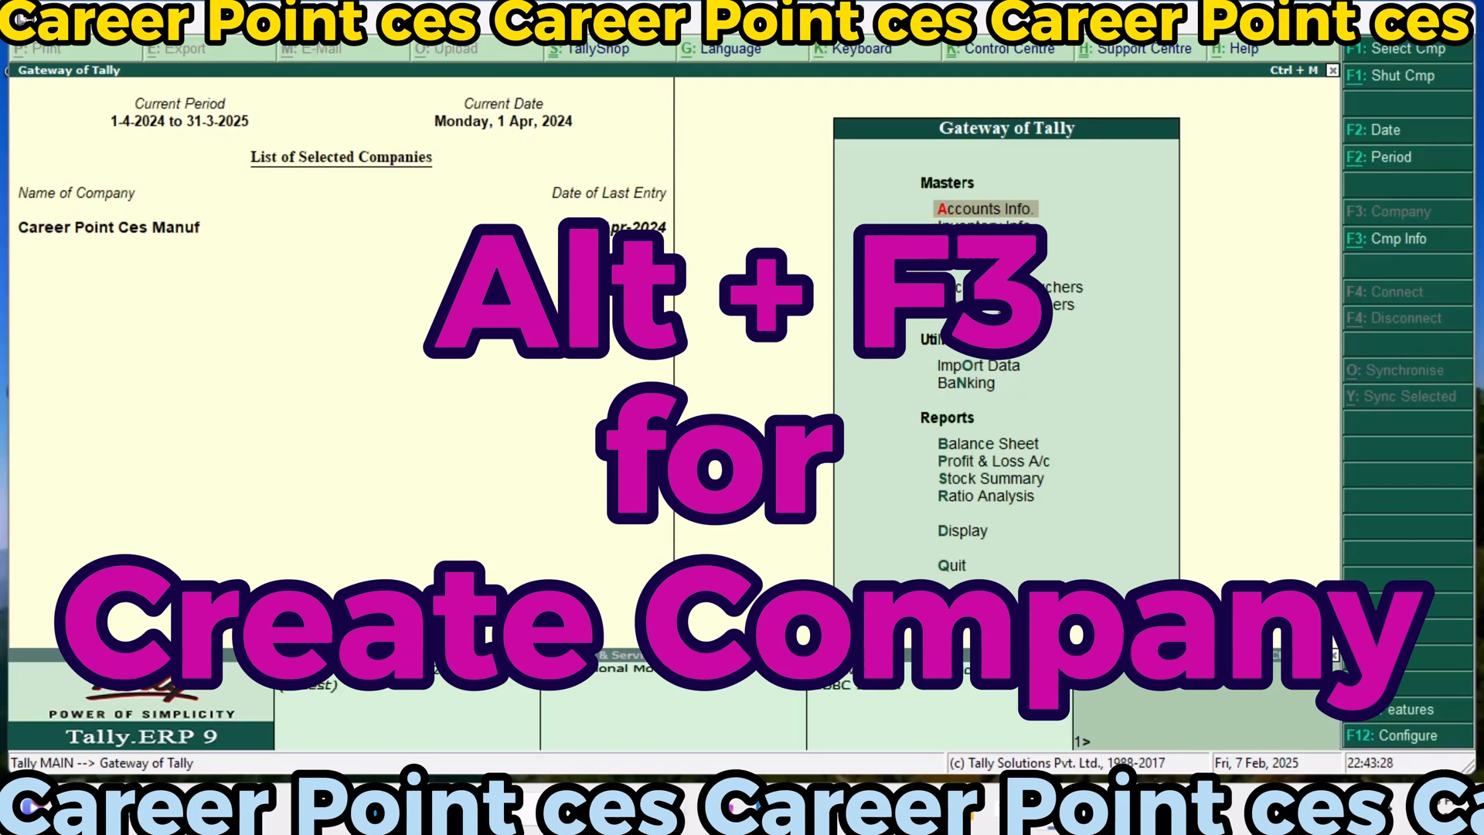
Start creating a new company with Career Point Ces as its name and mailing name
key(alt+F3)
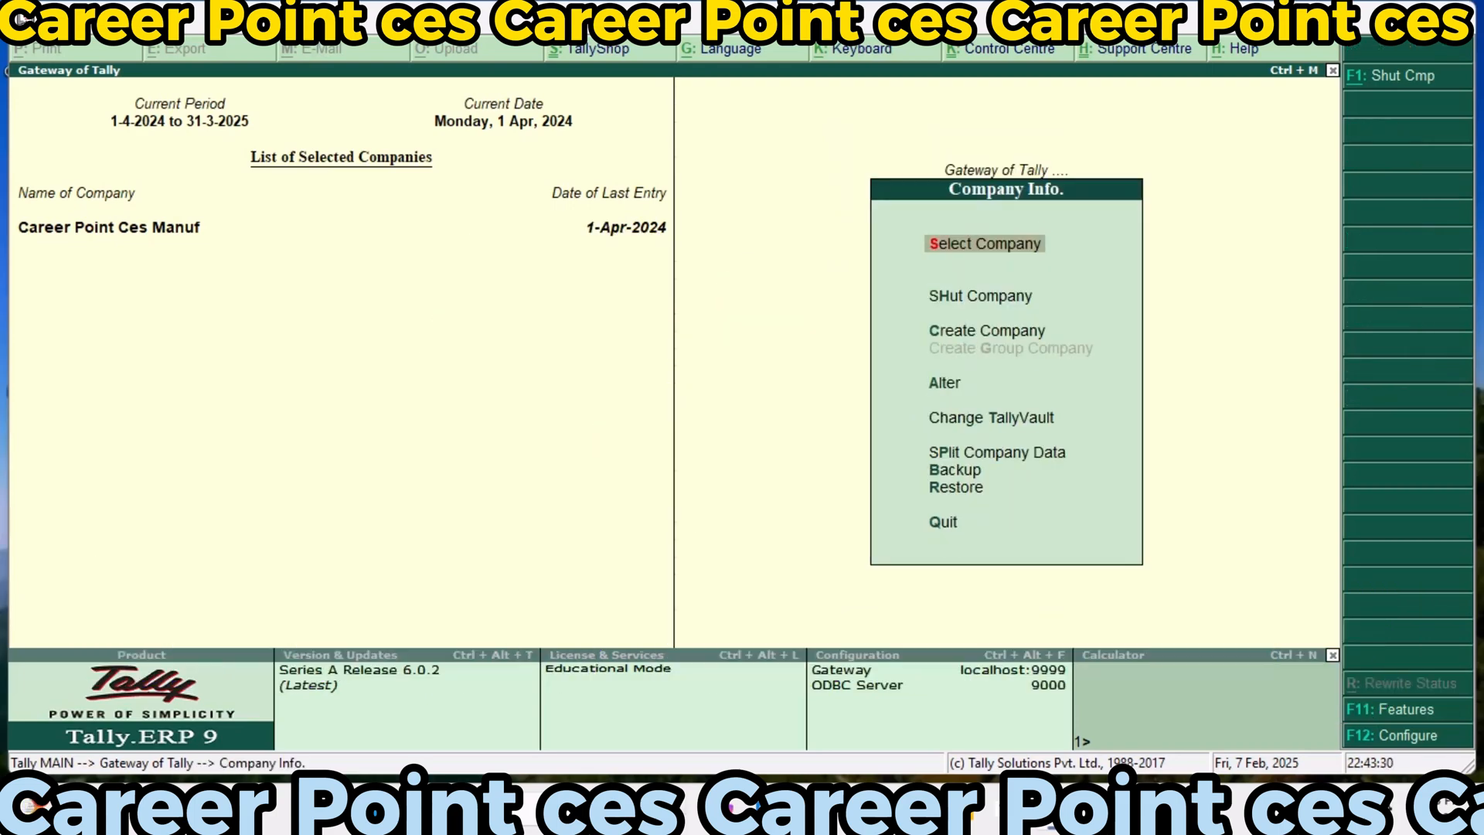
key(Down)
key(Down)
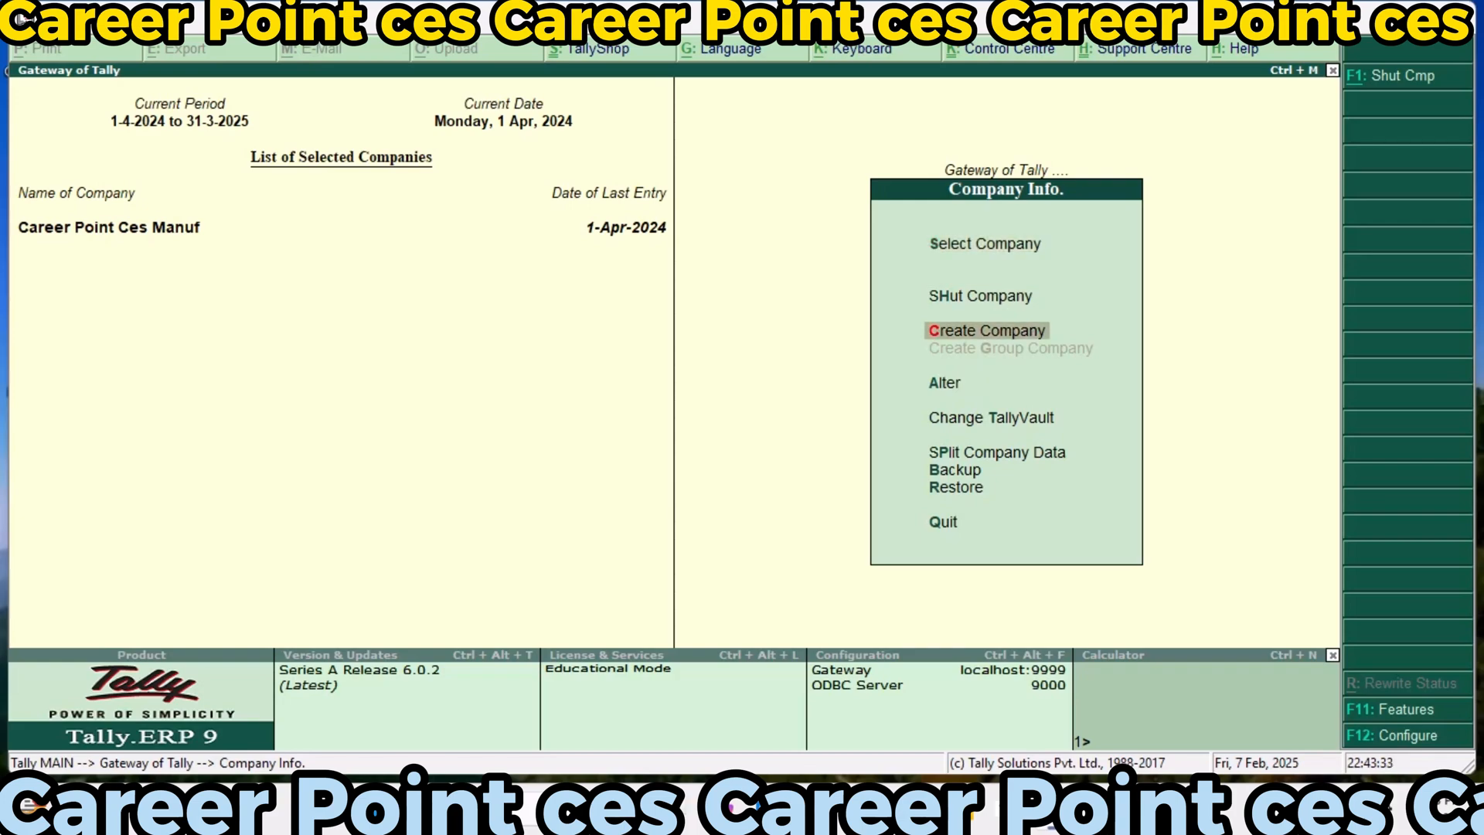
key(Return)
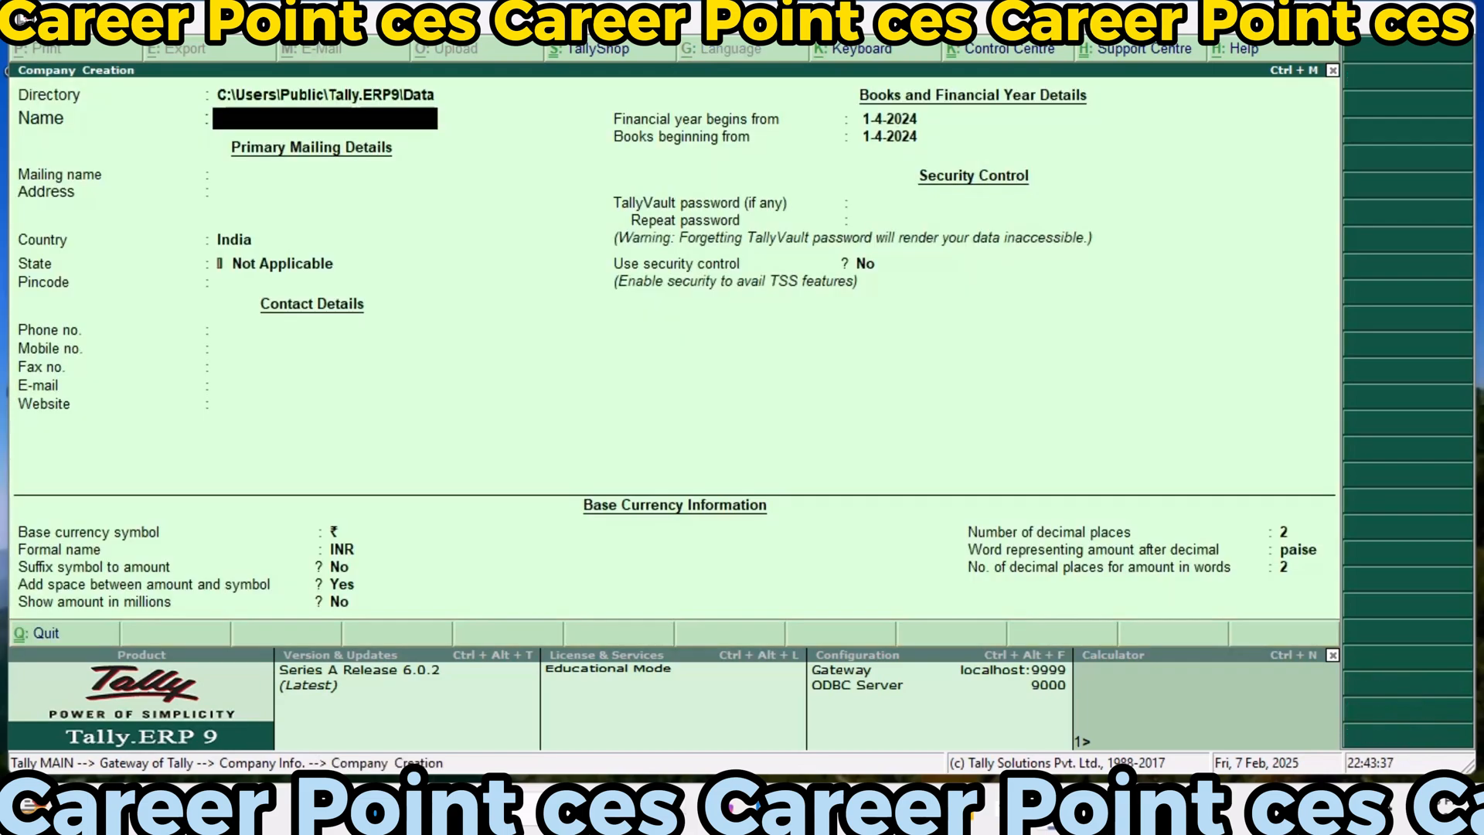
text(Career Point )
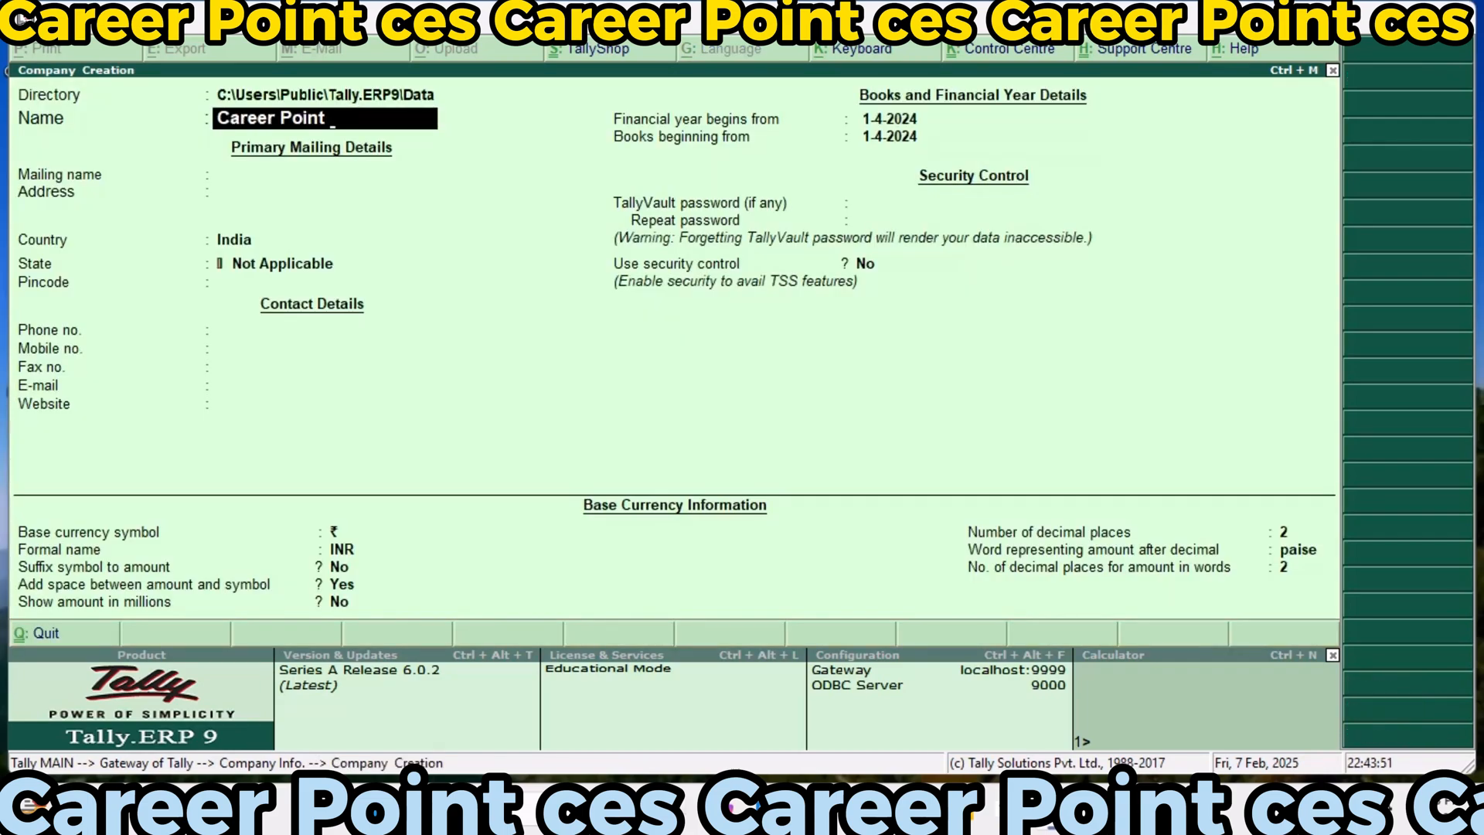
text(Ces)
key(Return)
Set the company's address to Noida, keep India as the country, and choose Uttar Pradesh as the state
key(Return)
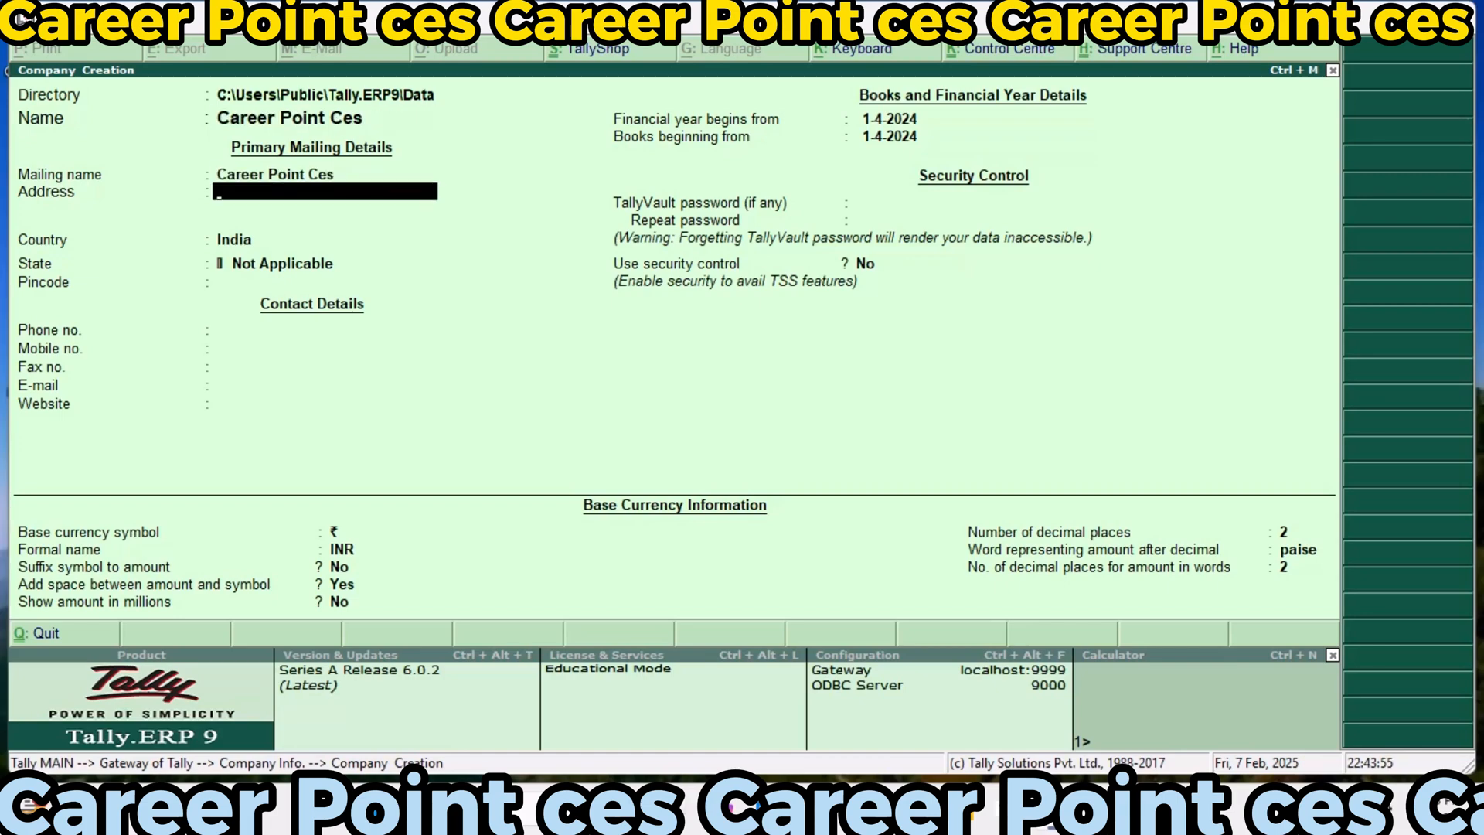
text(Noida)
key(Return)
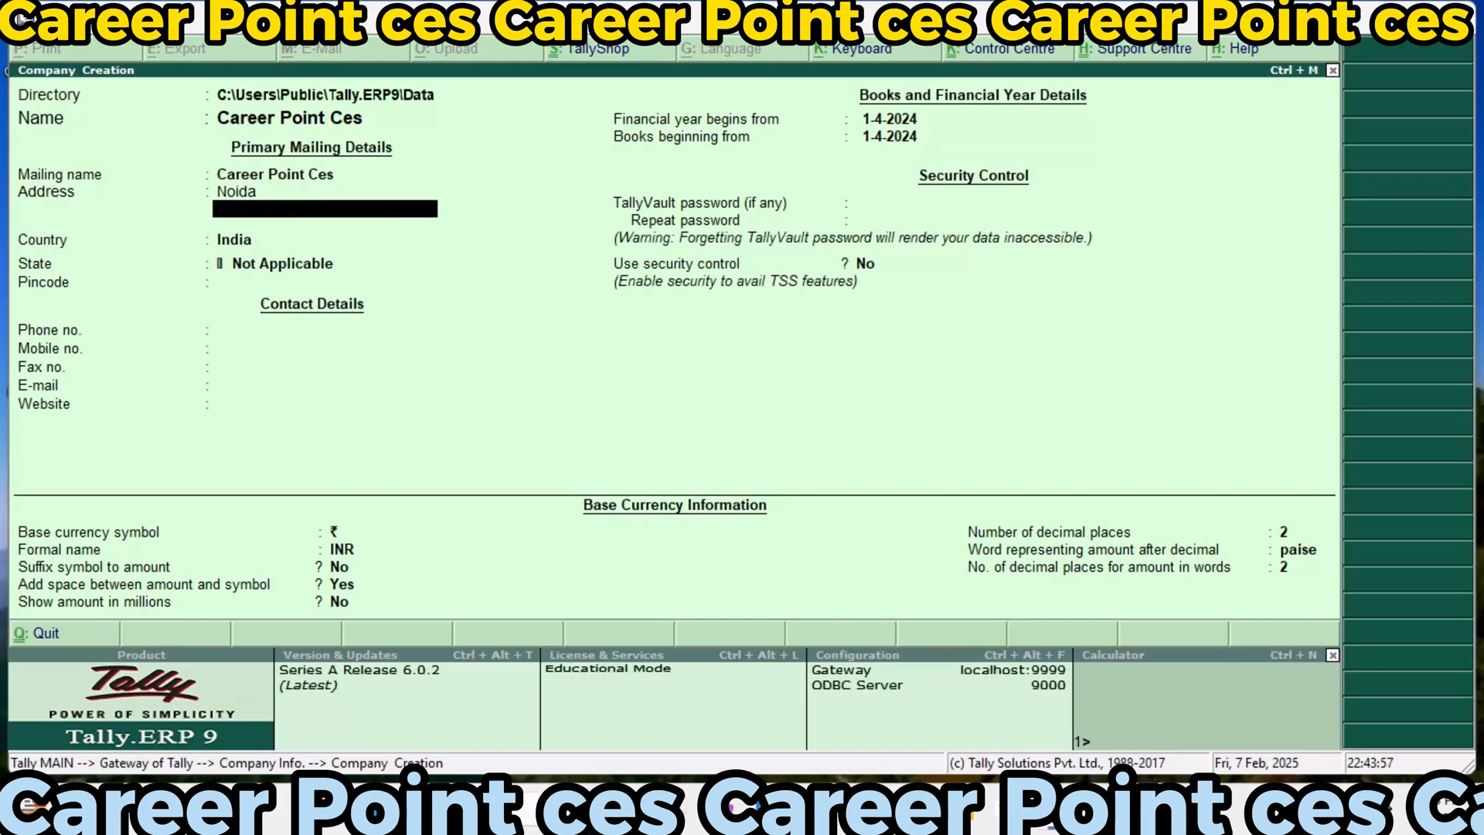
key(Return)
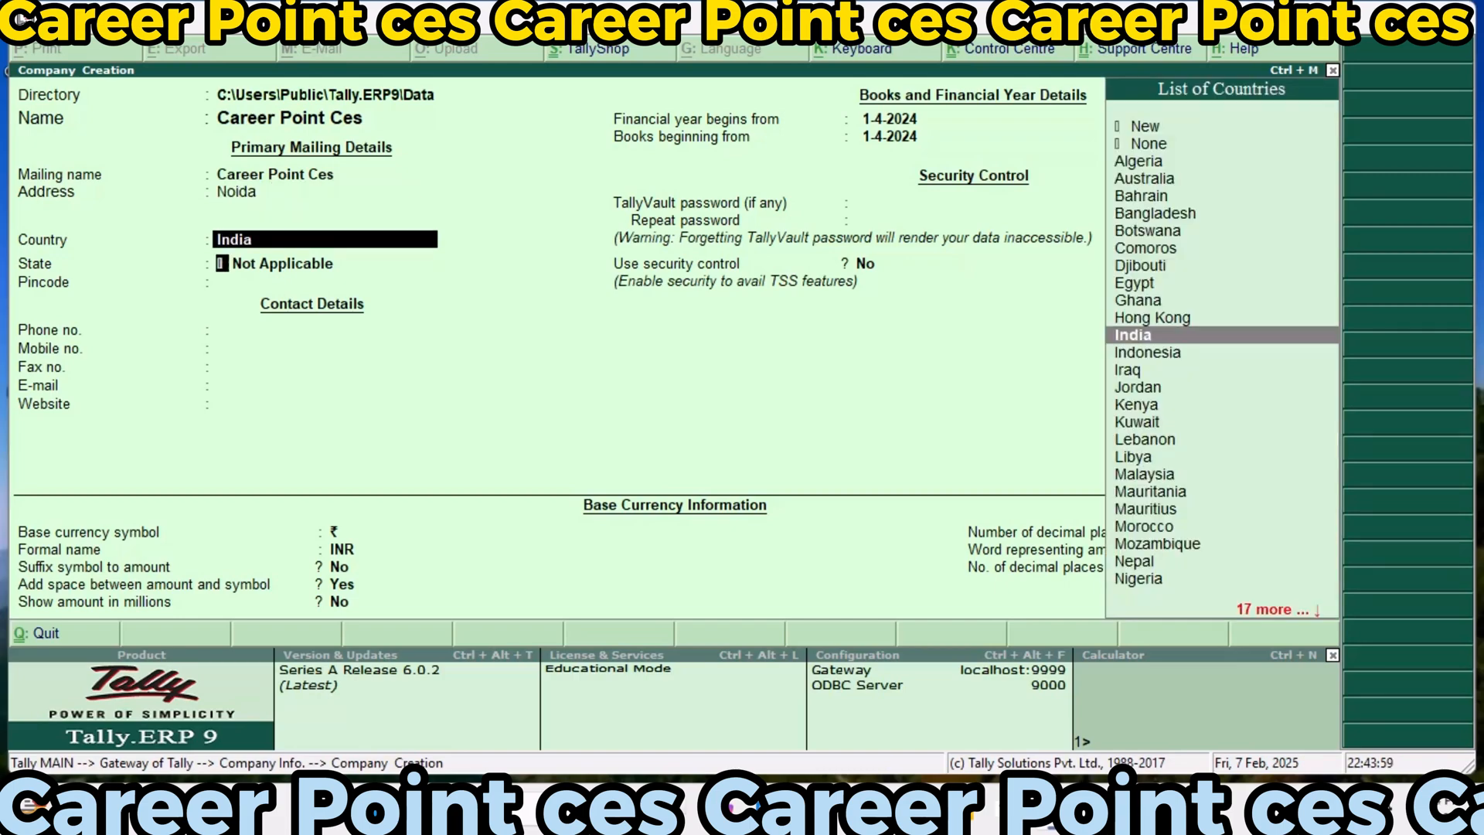
key(Return)
text(U)
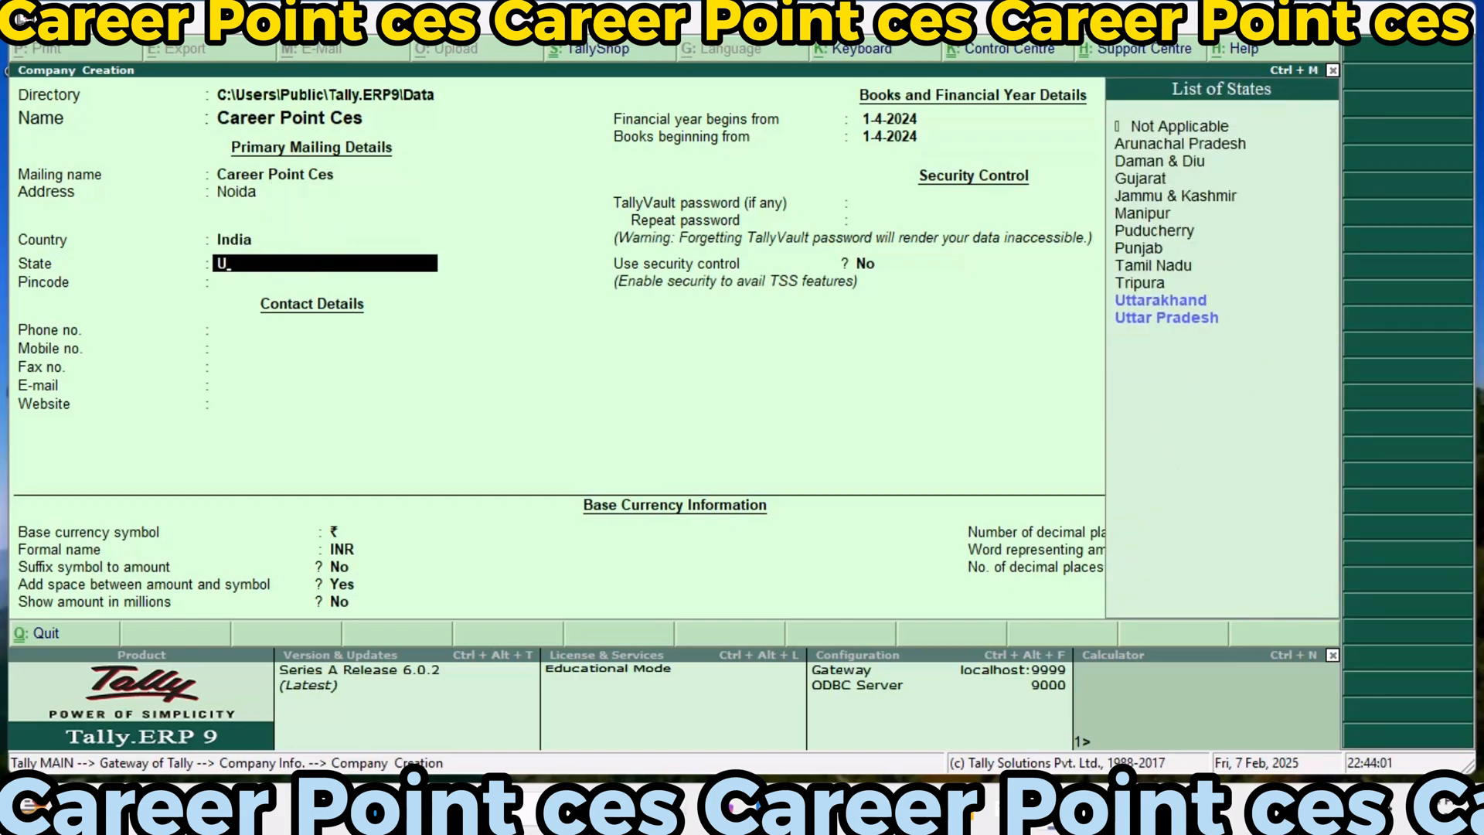
key(Return)
key(Return)
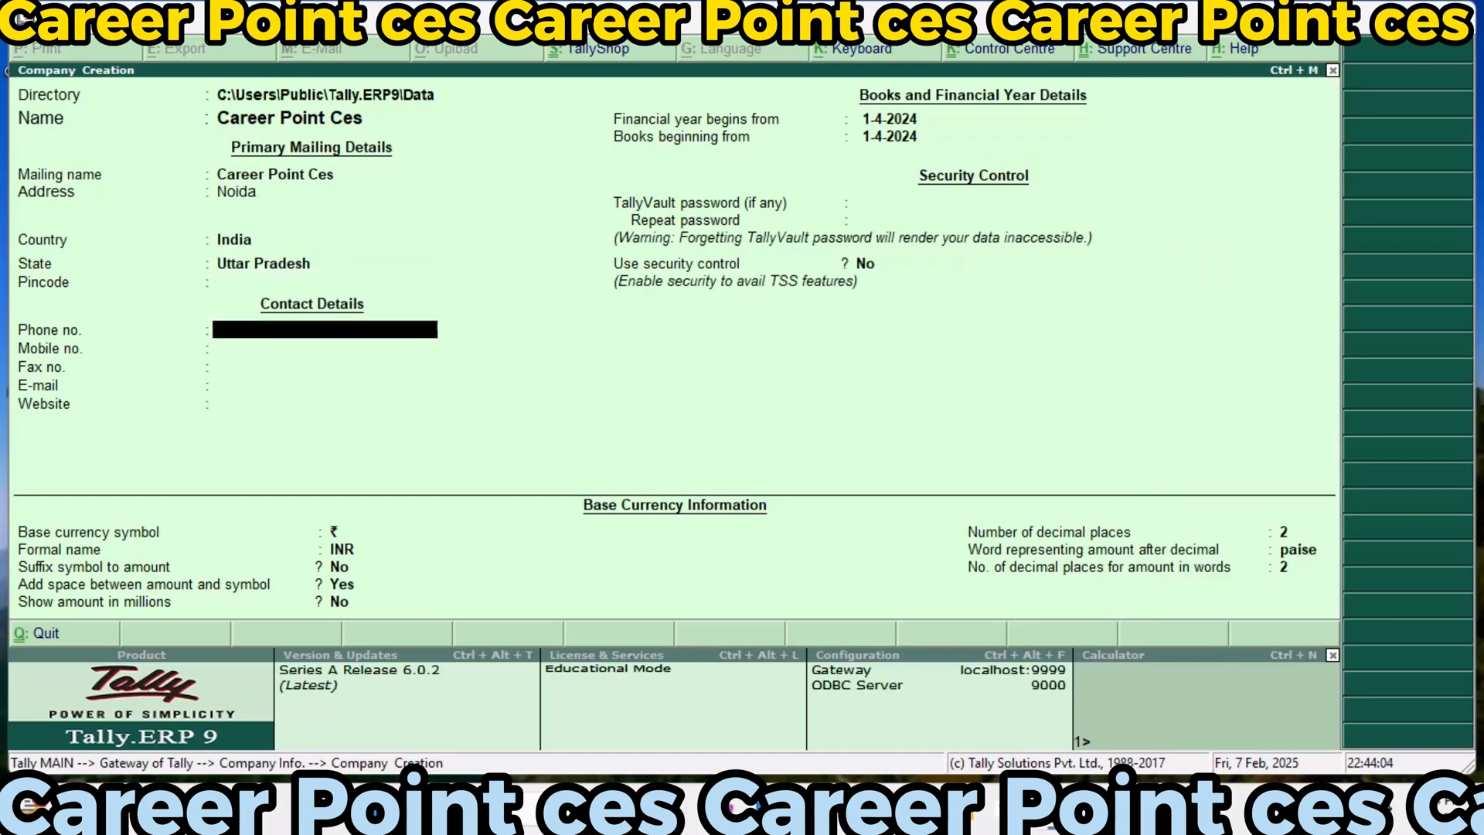
Leave the contact details empty, keep the default financial year, security and currency settings, and save the company
key(Return)
key(Return)
key(Return)
key(Return)
key(Return)
key(Return)
key(Return)
key(Return)
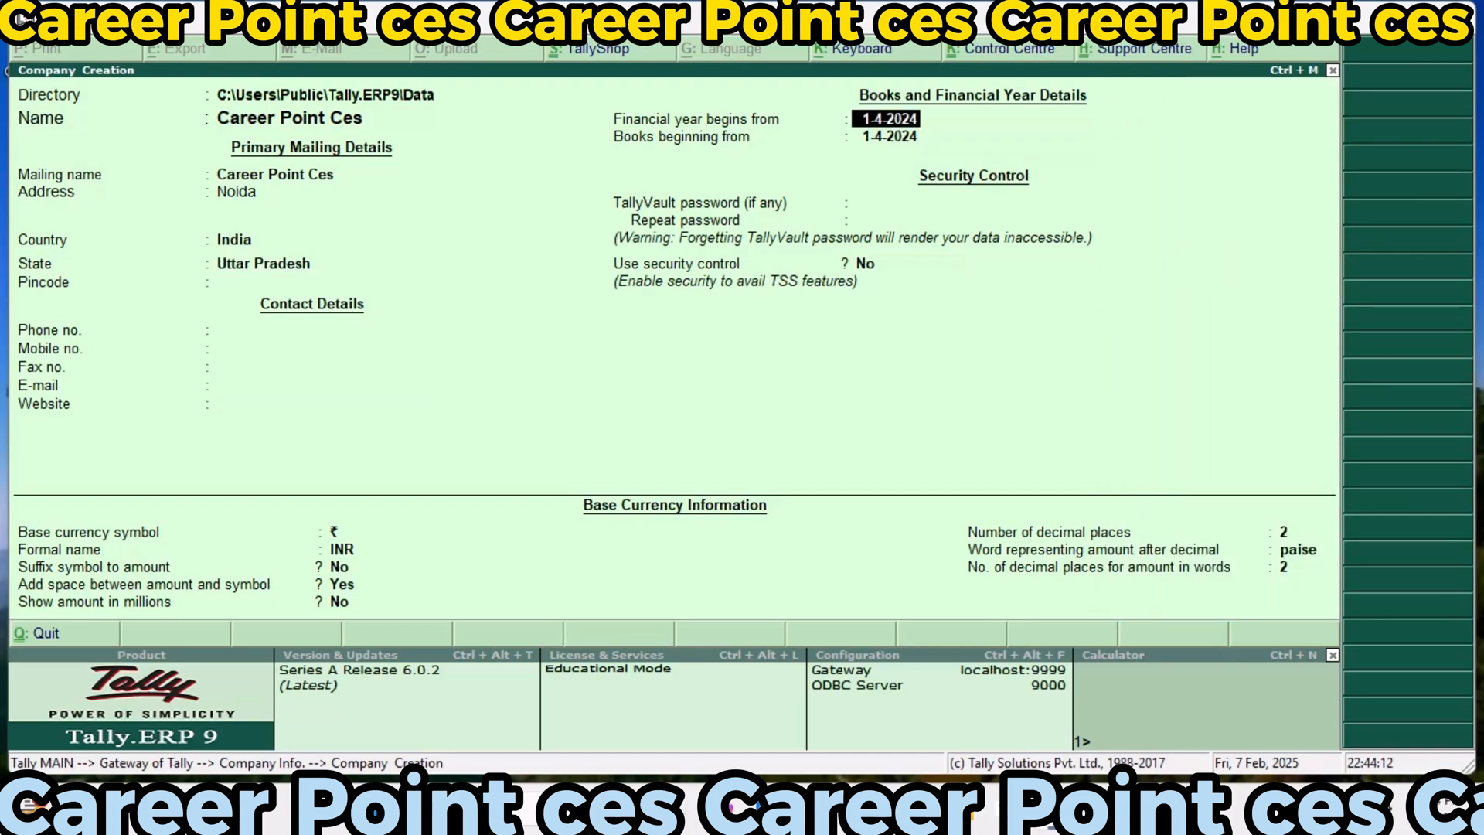
key(Return)
key(Return)
key(Return)
key(Return)
key(Return)
key(Return)
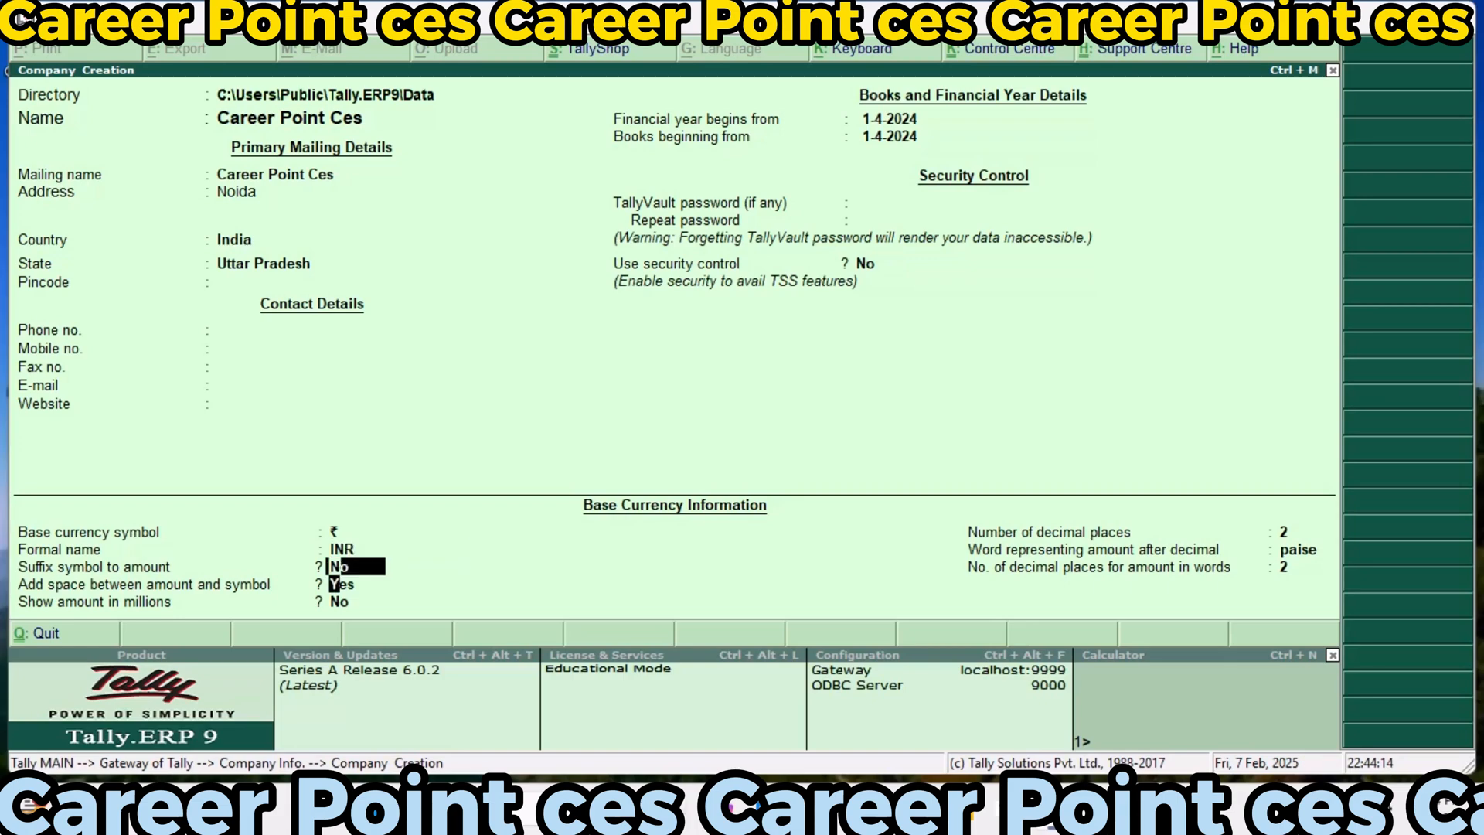
key(Return)
key(Return)
key(Return)
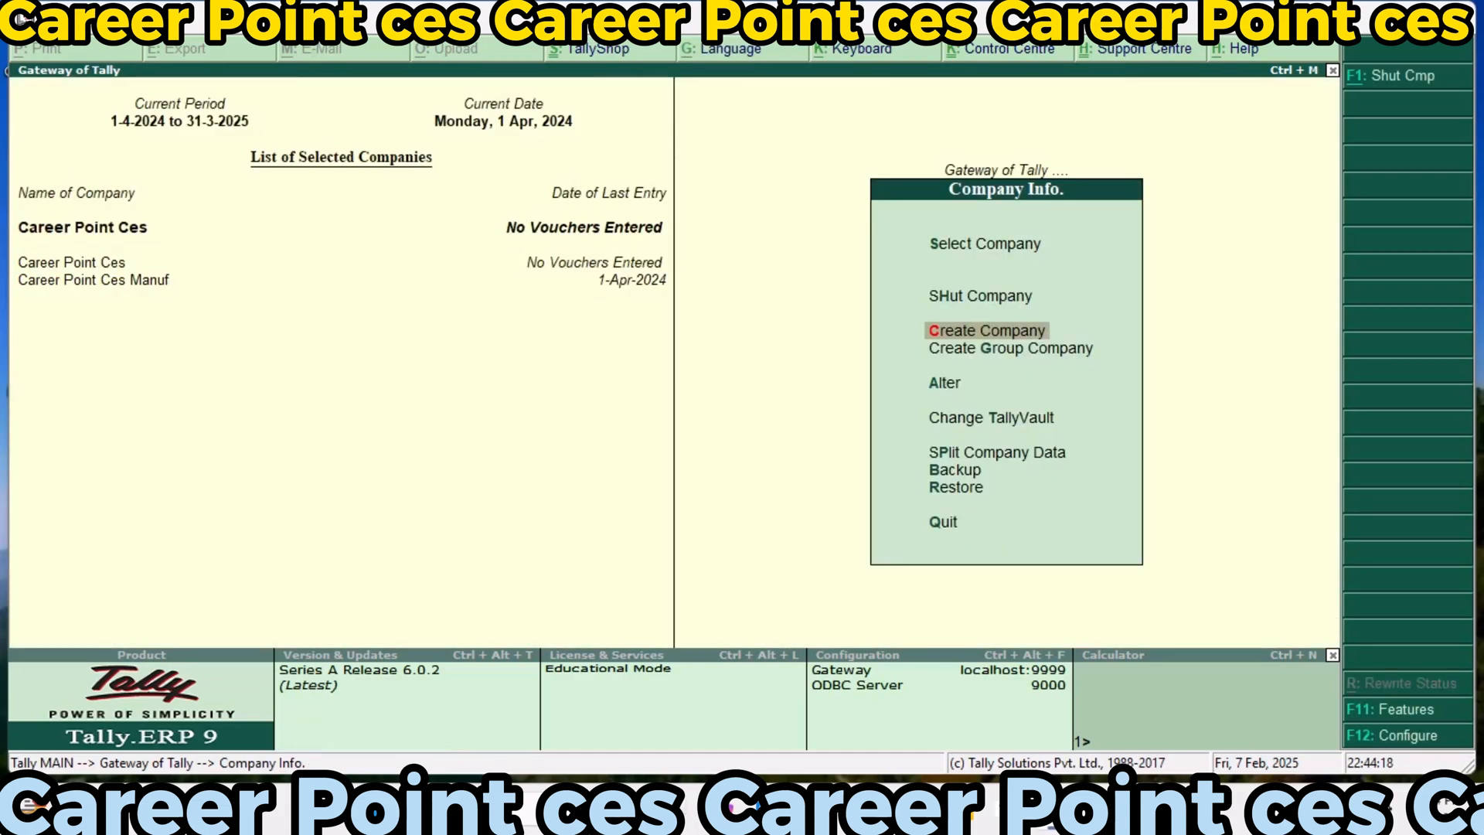
Open the Statutory & Taxation features for the company Career Point Ces
key(Escape)
key(alt+F11)
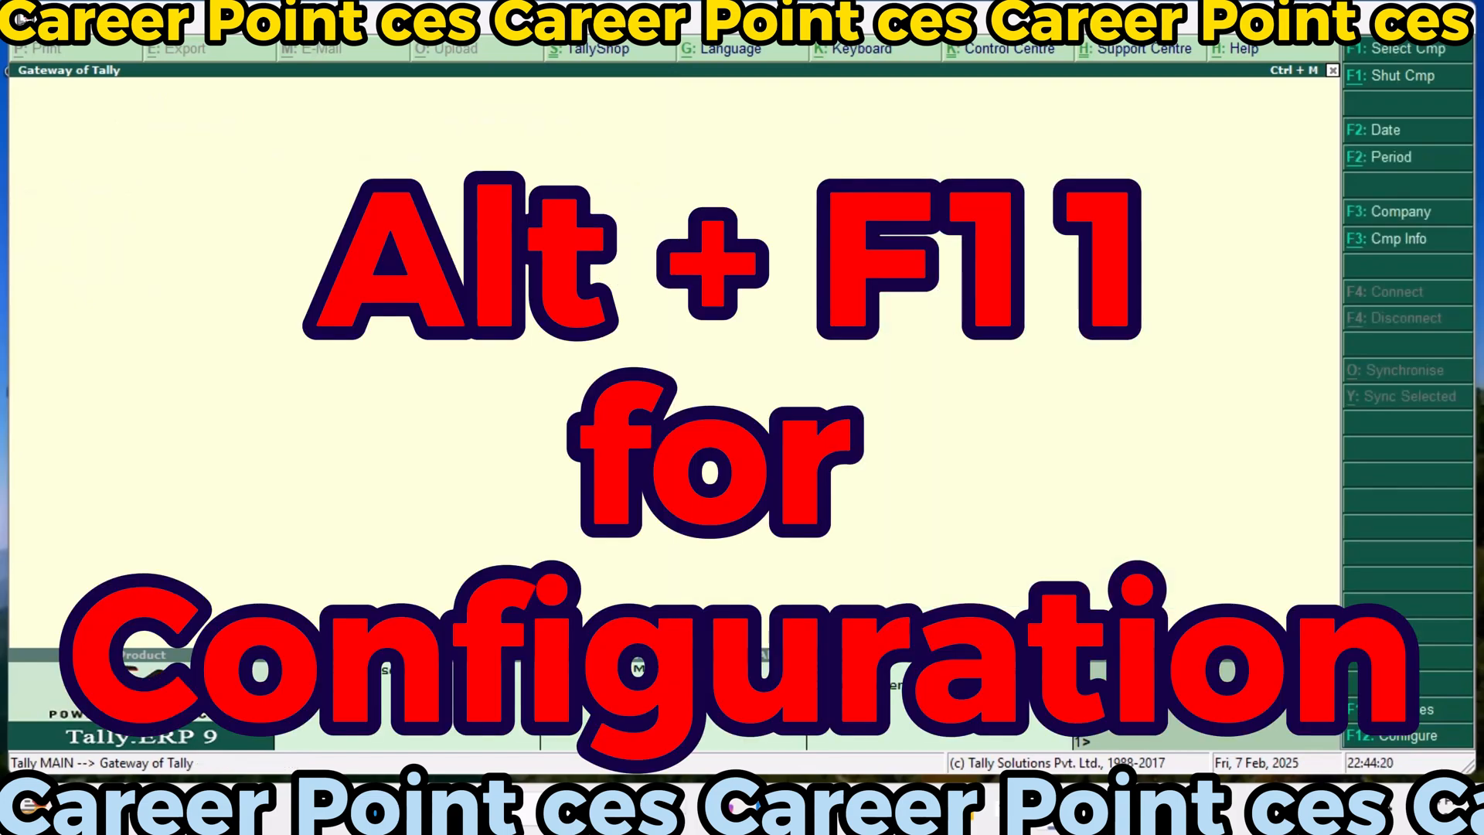
key(Escape)
key(alt+F11)
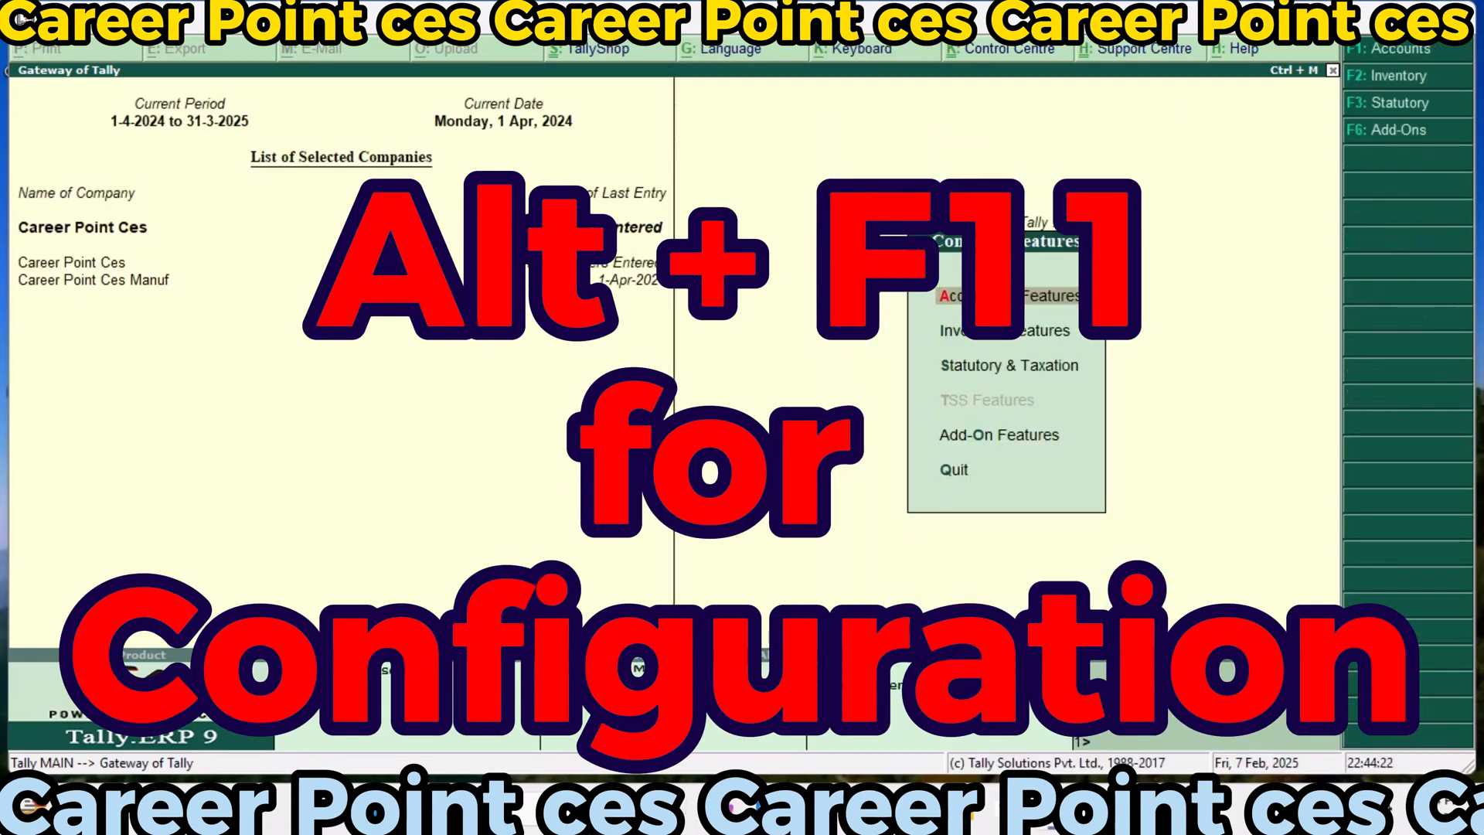
key(Down)
key(Down)
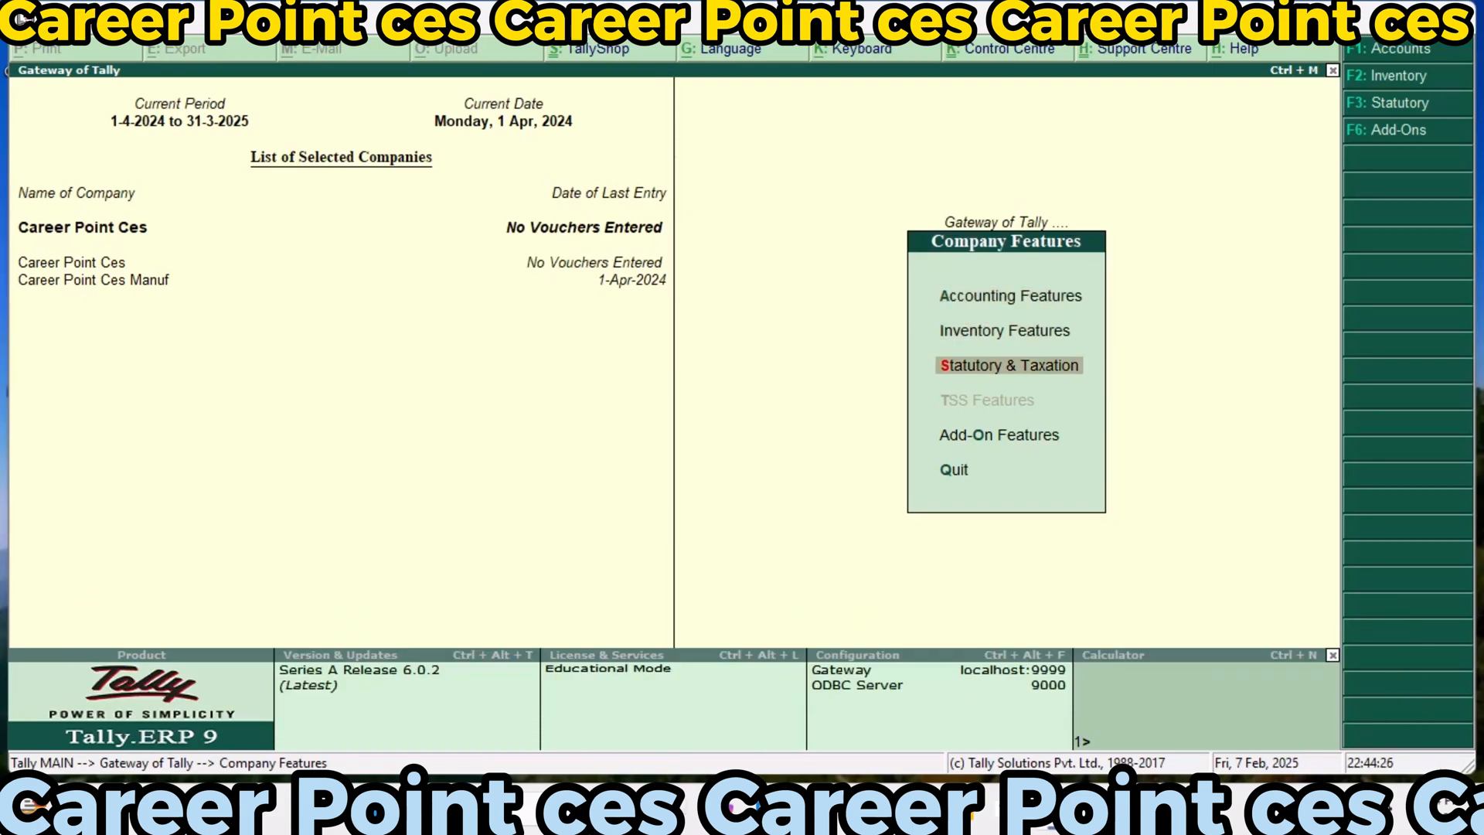
key(Return)
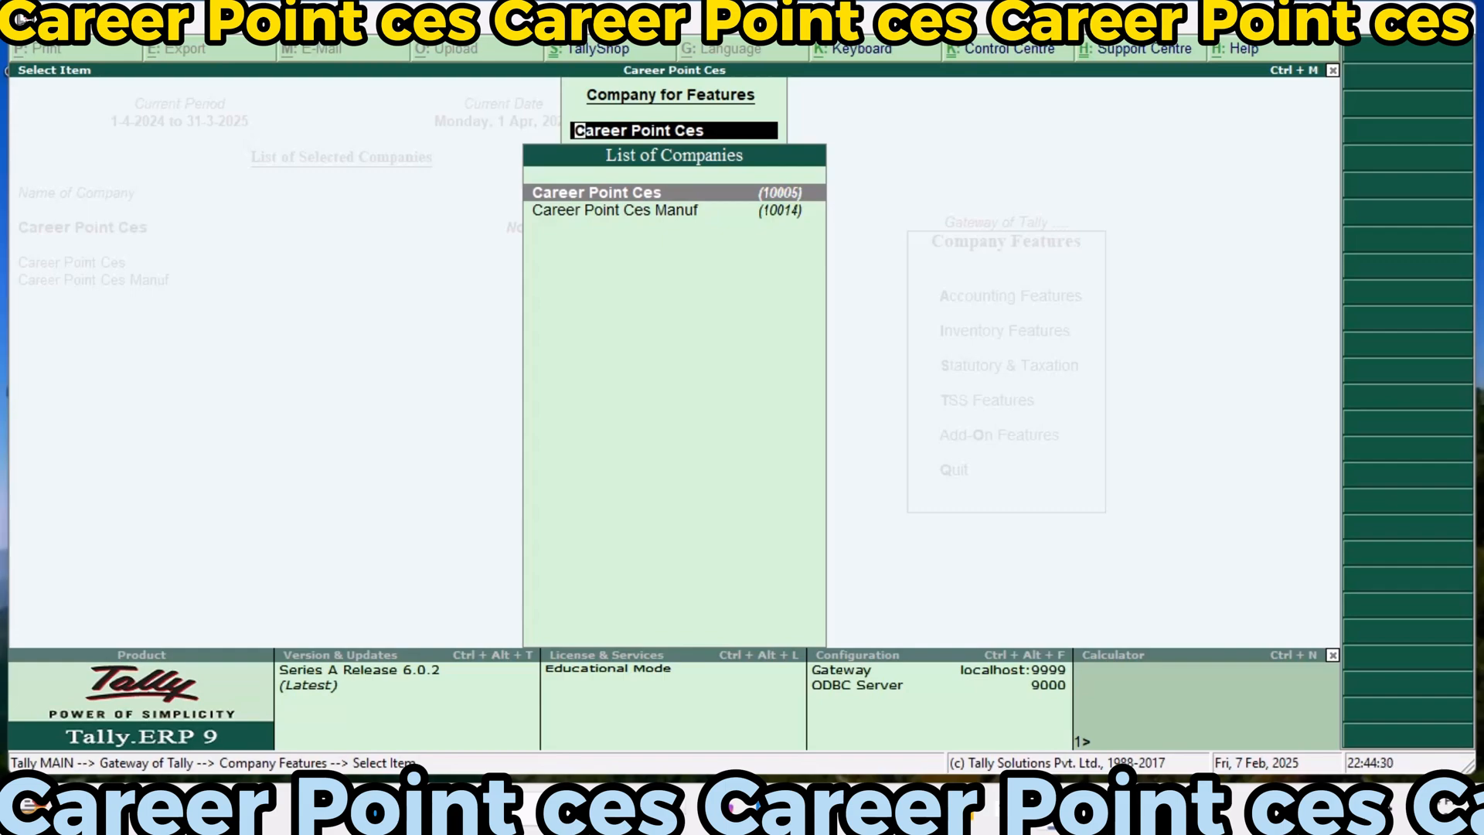
key(Return)
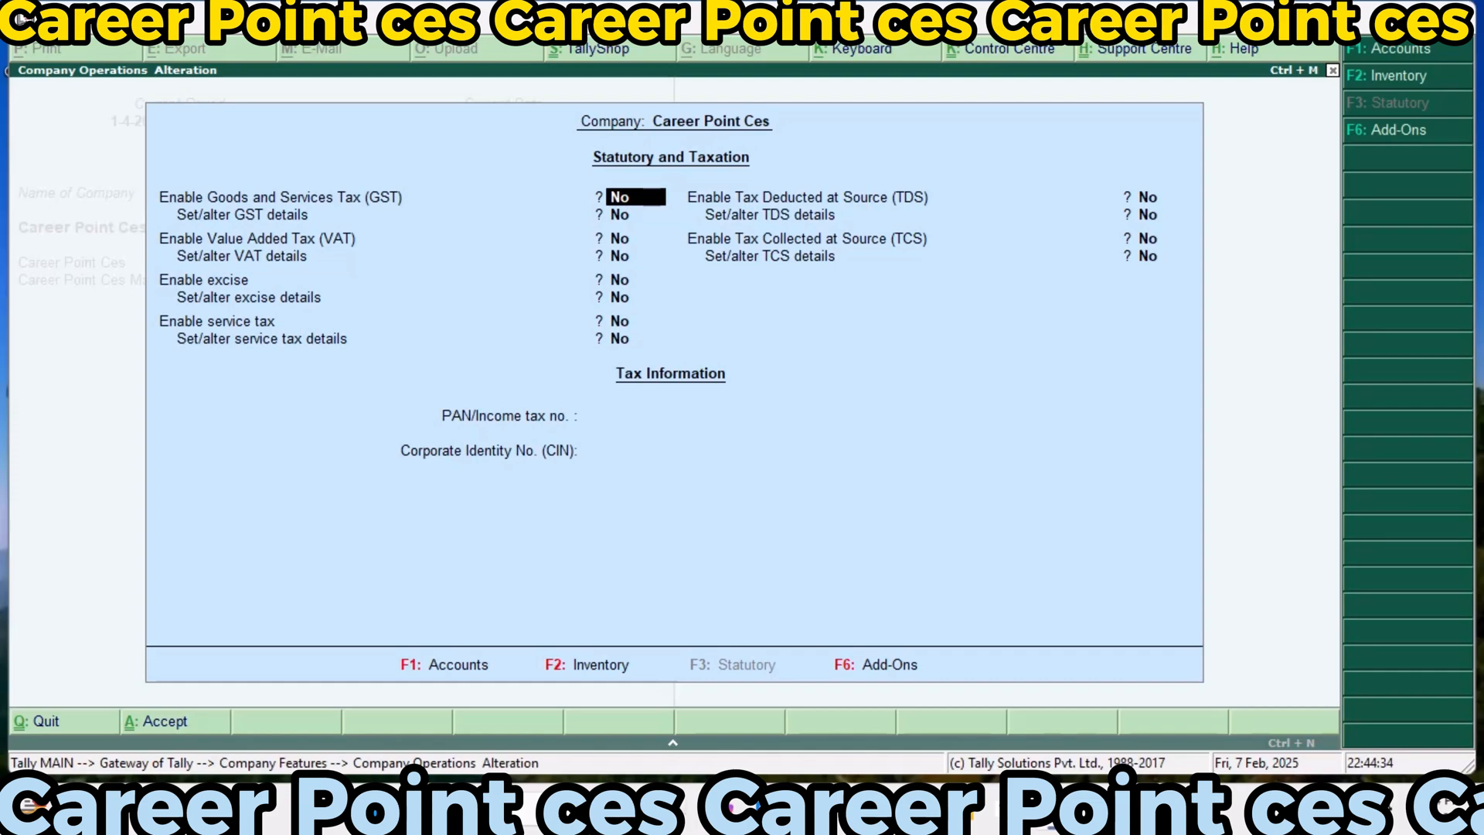
Enable Goods and Services Tax and its details, keeping Uttar Pradesh as the state and Regular as the registration type
text(y)
key(Return)
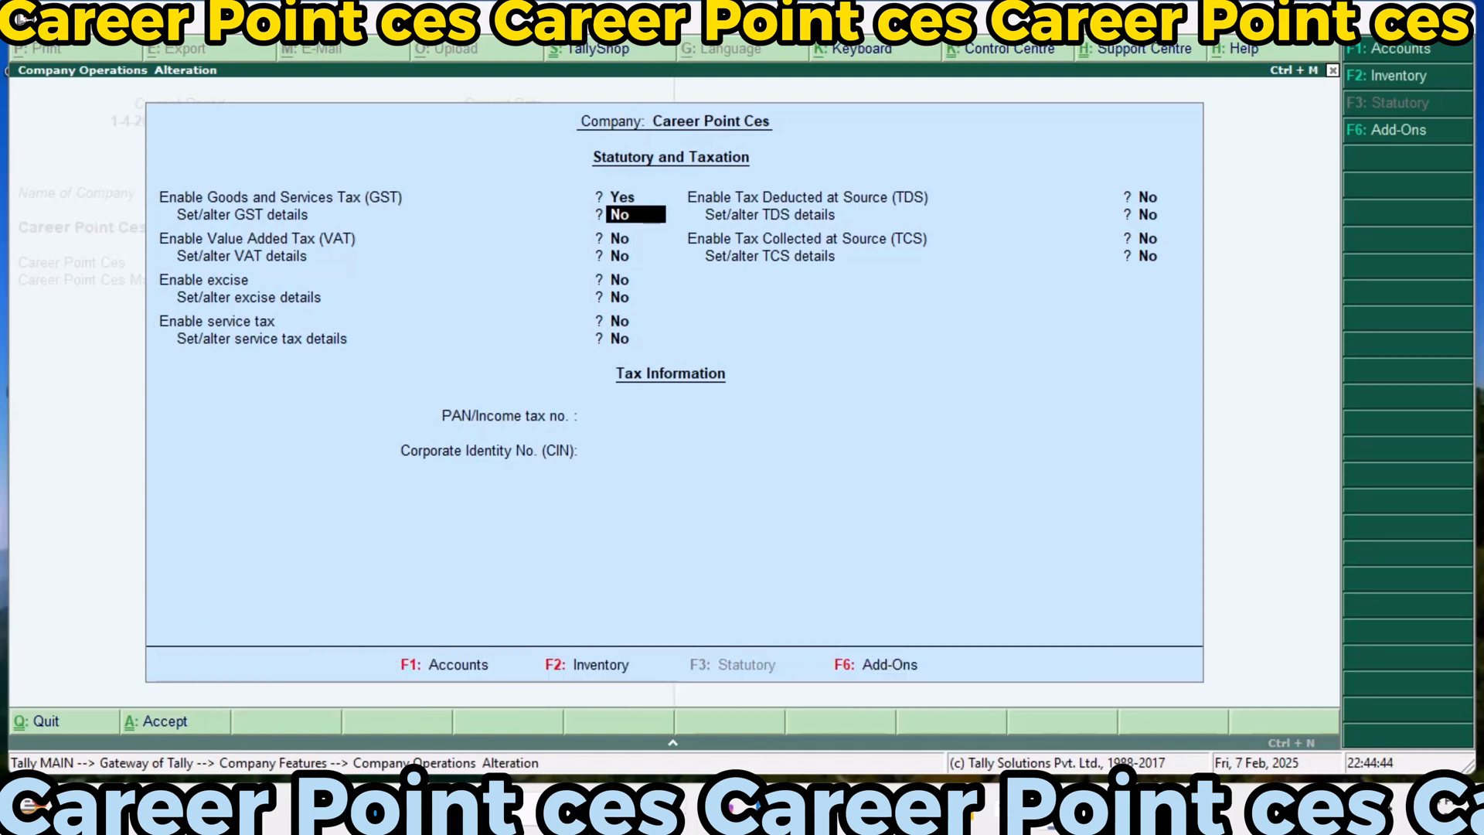
text(y)
key(Return)
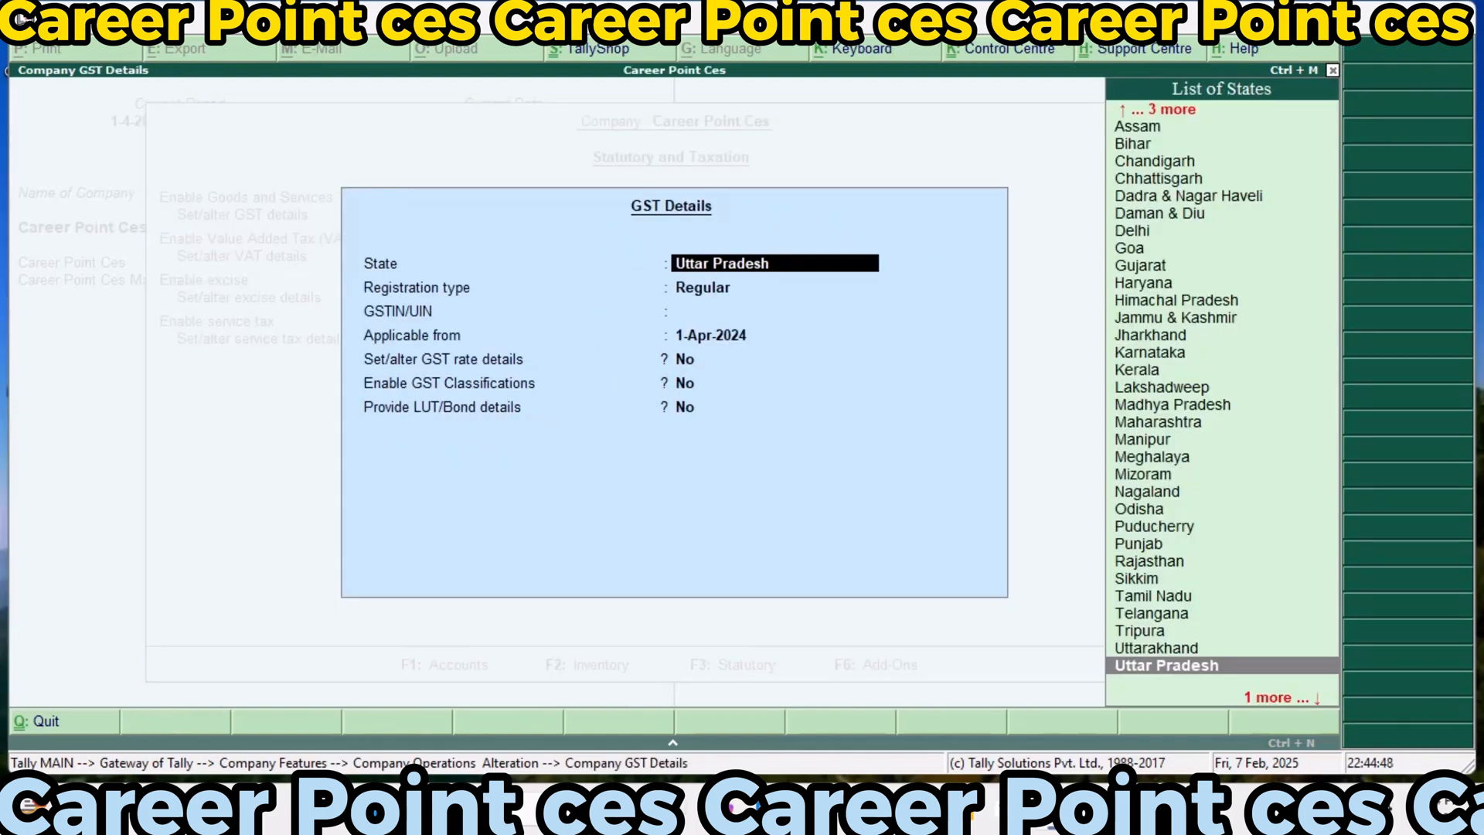
key(Return)
key(Return)
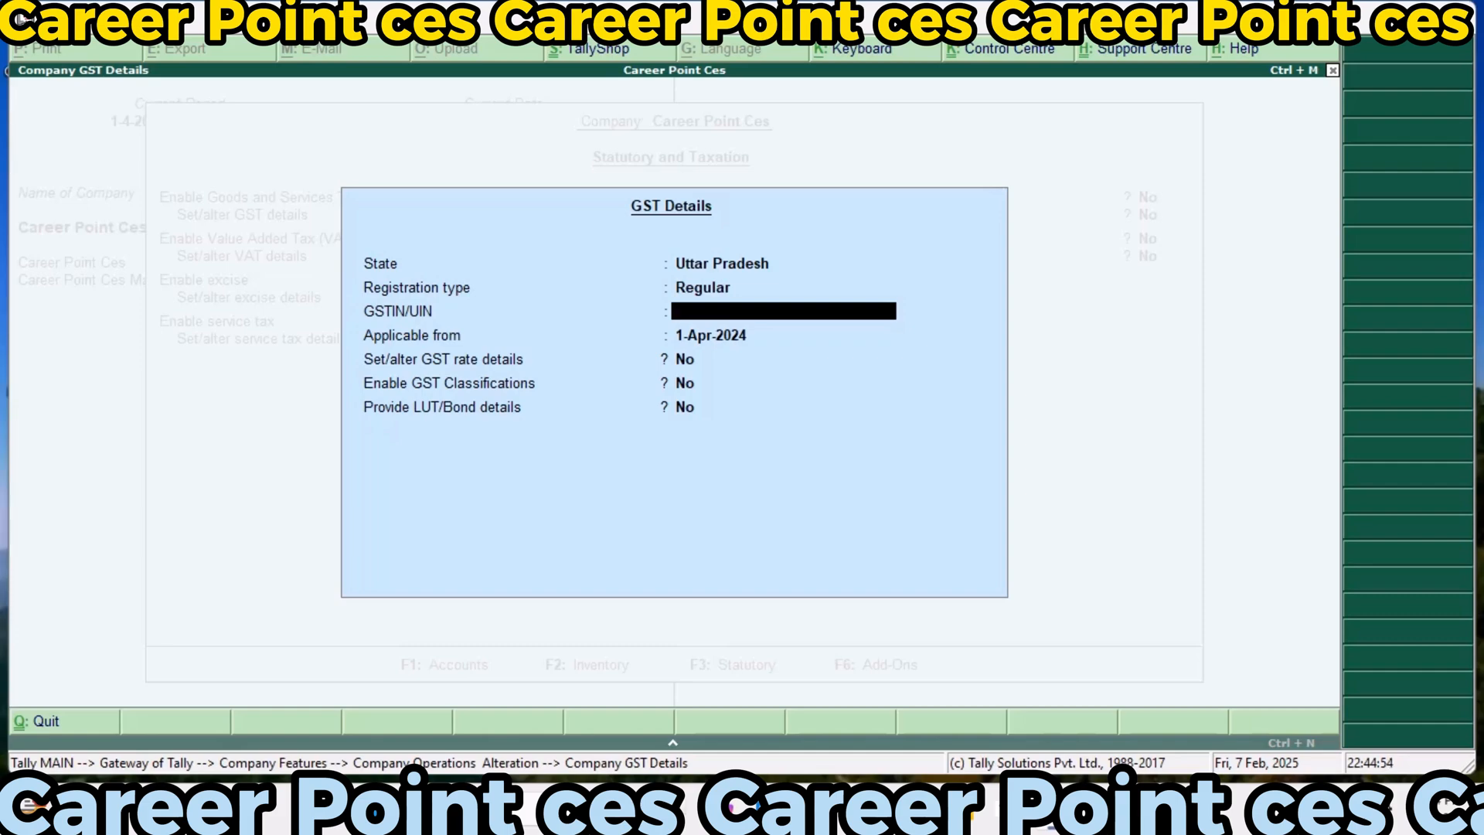
Enter the company's GSTIN/UIN in the GST details
text(09AAAAA1234A)
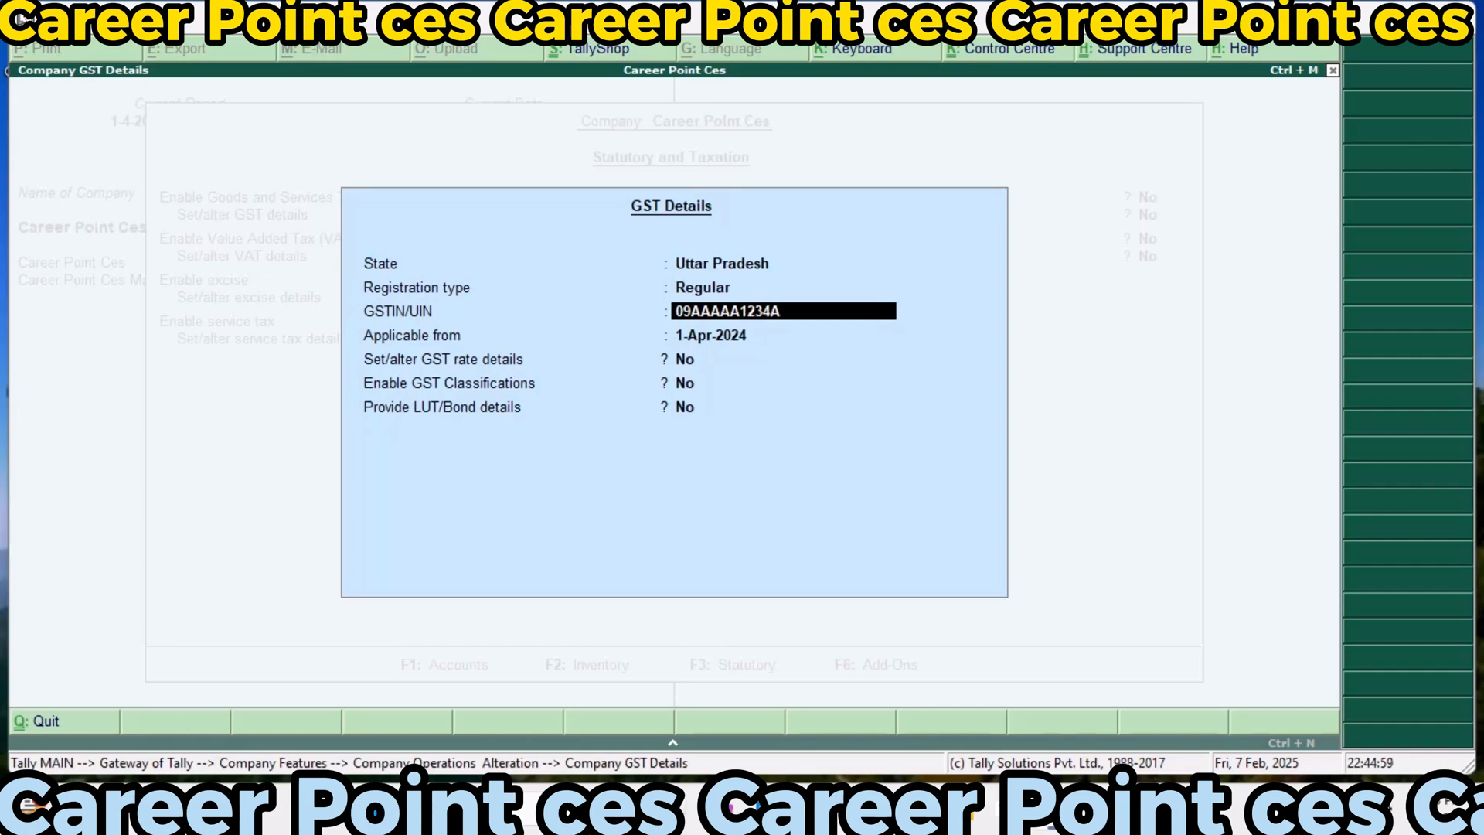
text(1Z5)
key(Return)
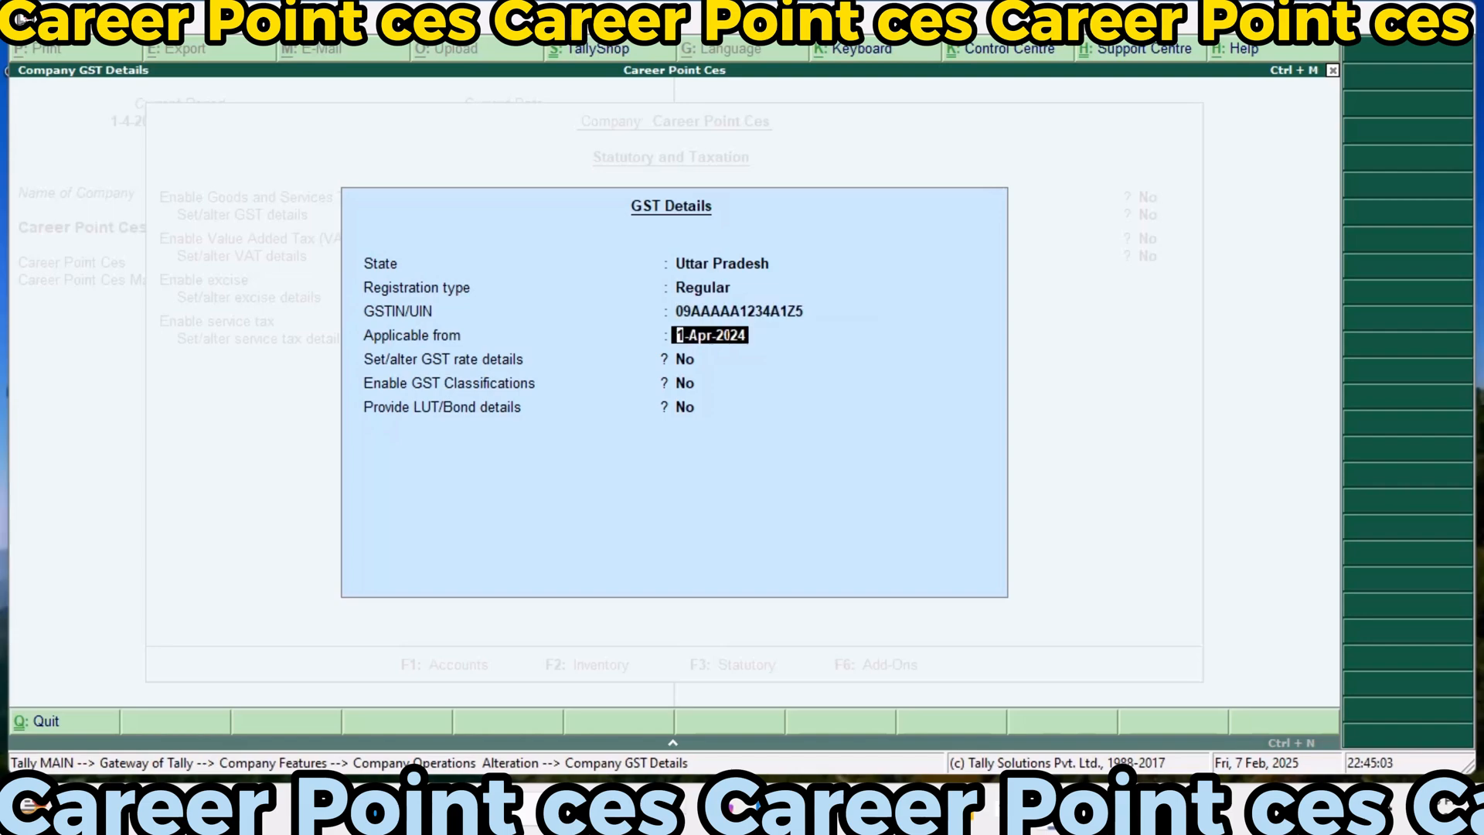
Keep 1-Apr-2024 as the applicable date and set the GST rate details to Taxable with 18% Integrated Tax
key(Return)
key(y)
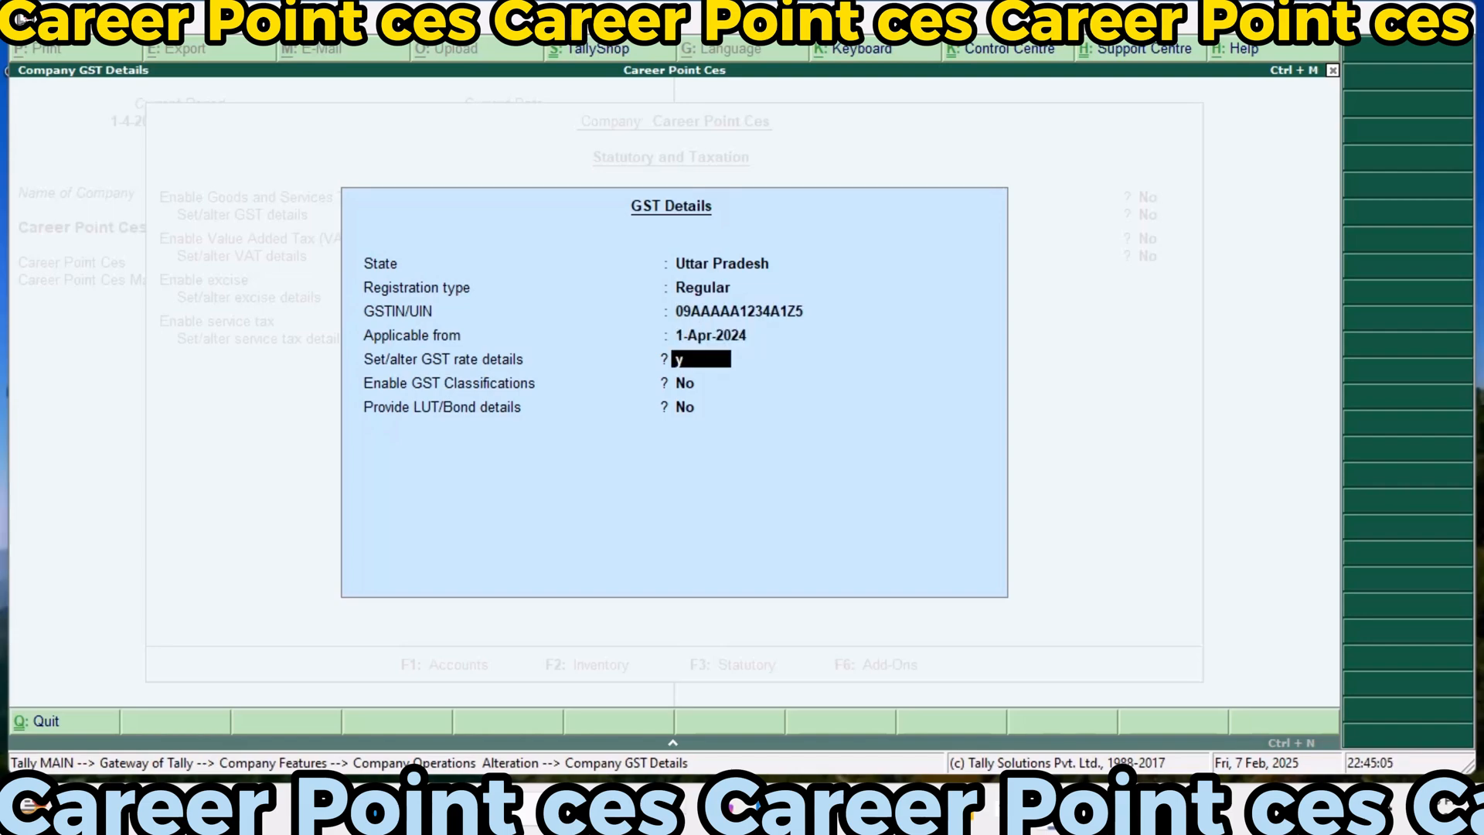
key(Return)
text(T)
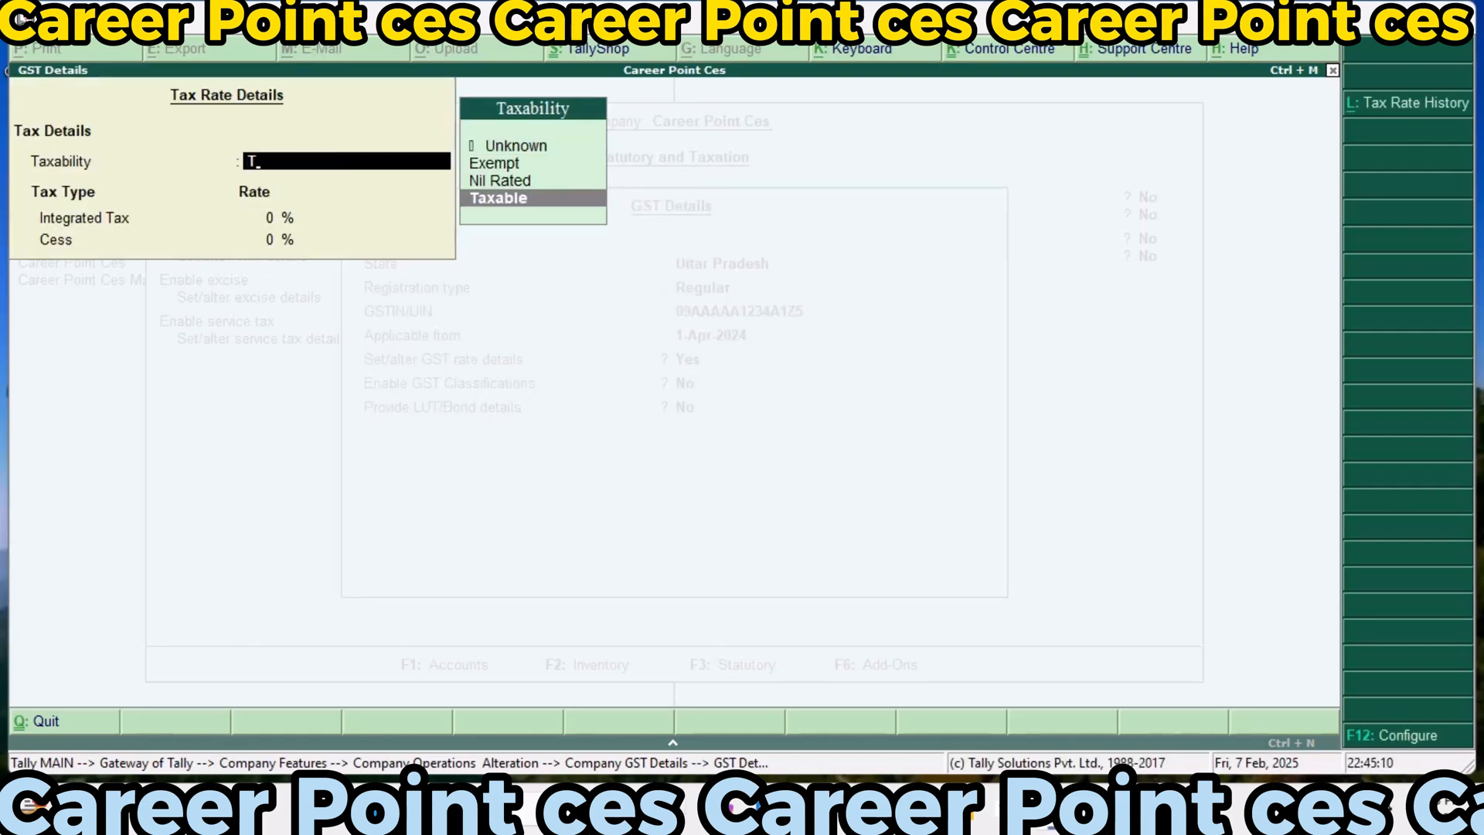
key(Return)
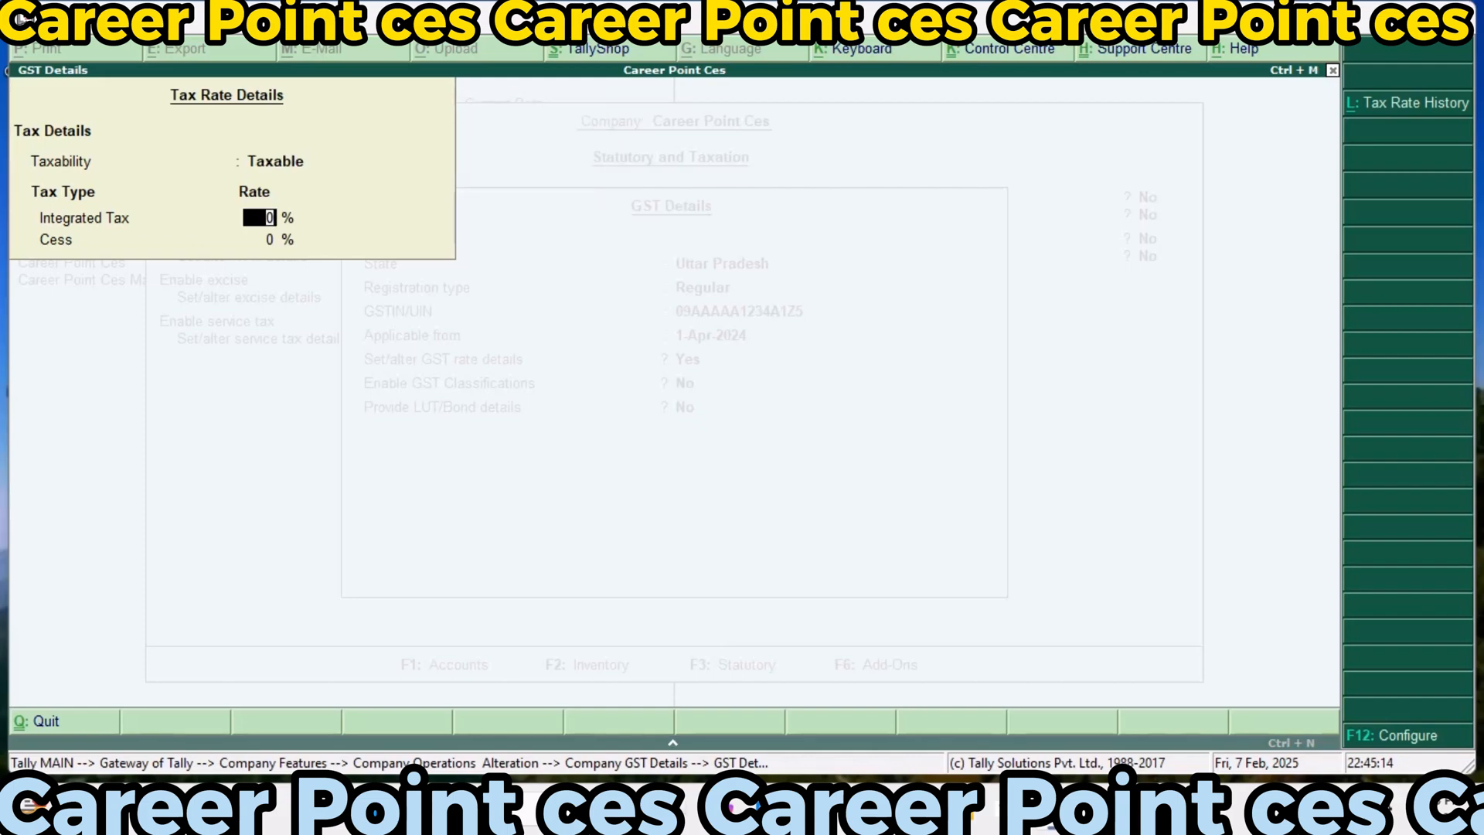
text(18)
key(Return)
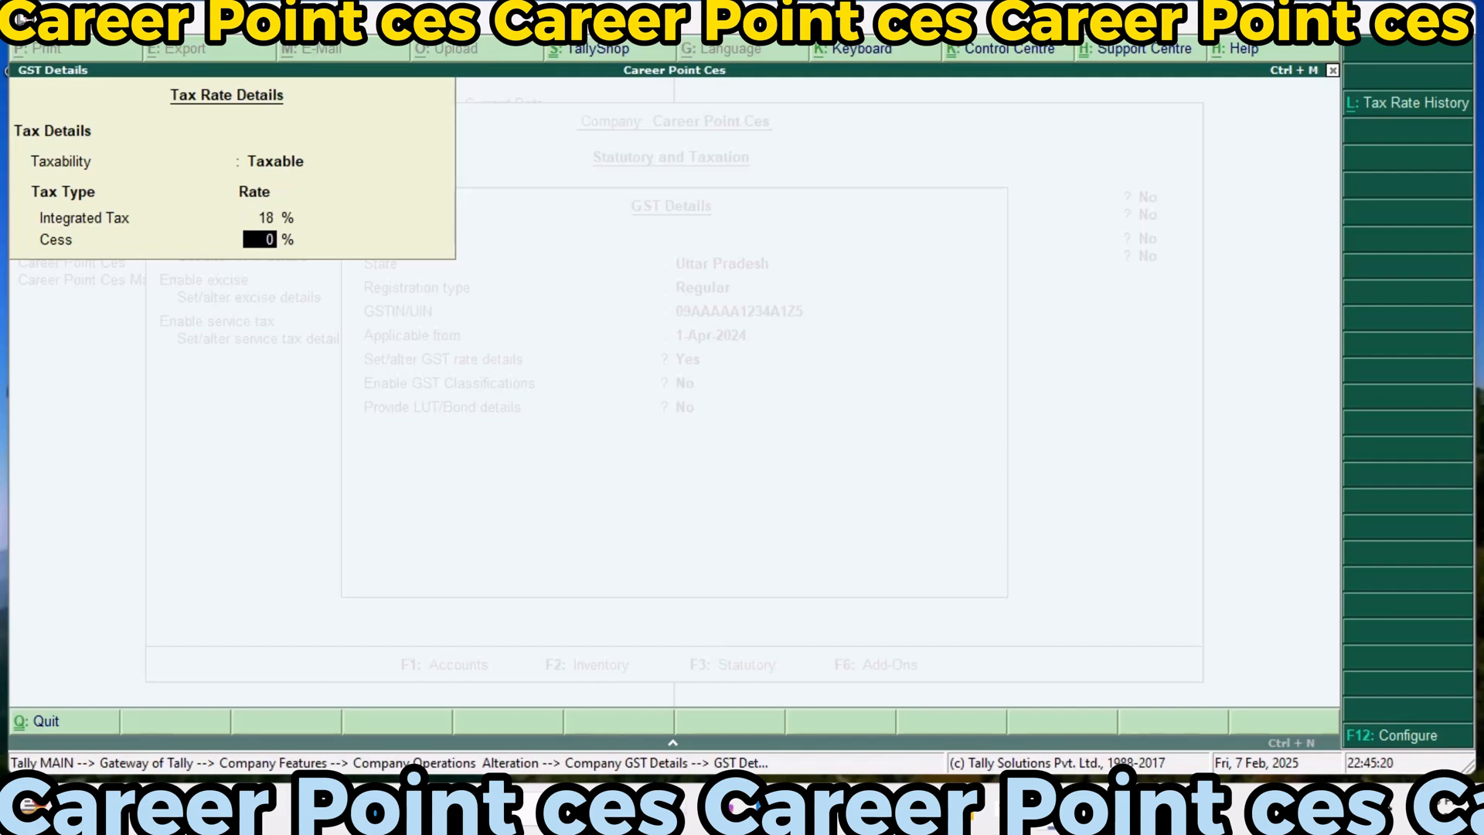
Set the Cess rate to 9% and accept the GST details with classifications and LUT/Bond details left off
text(9)
key(Return)
key(Return)
key(Return)
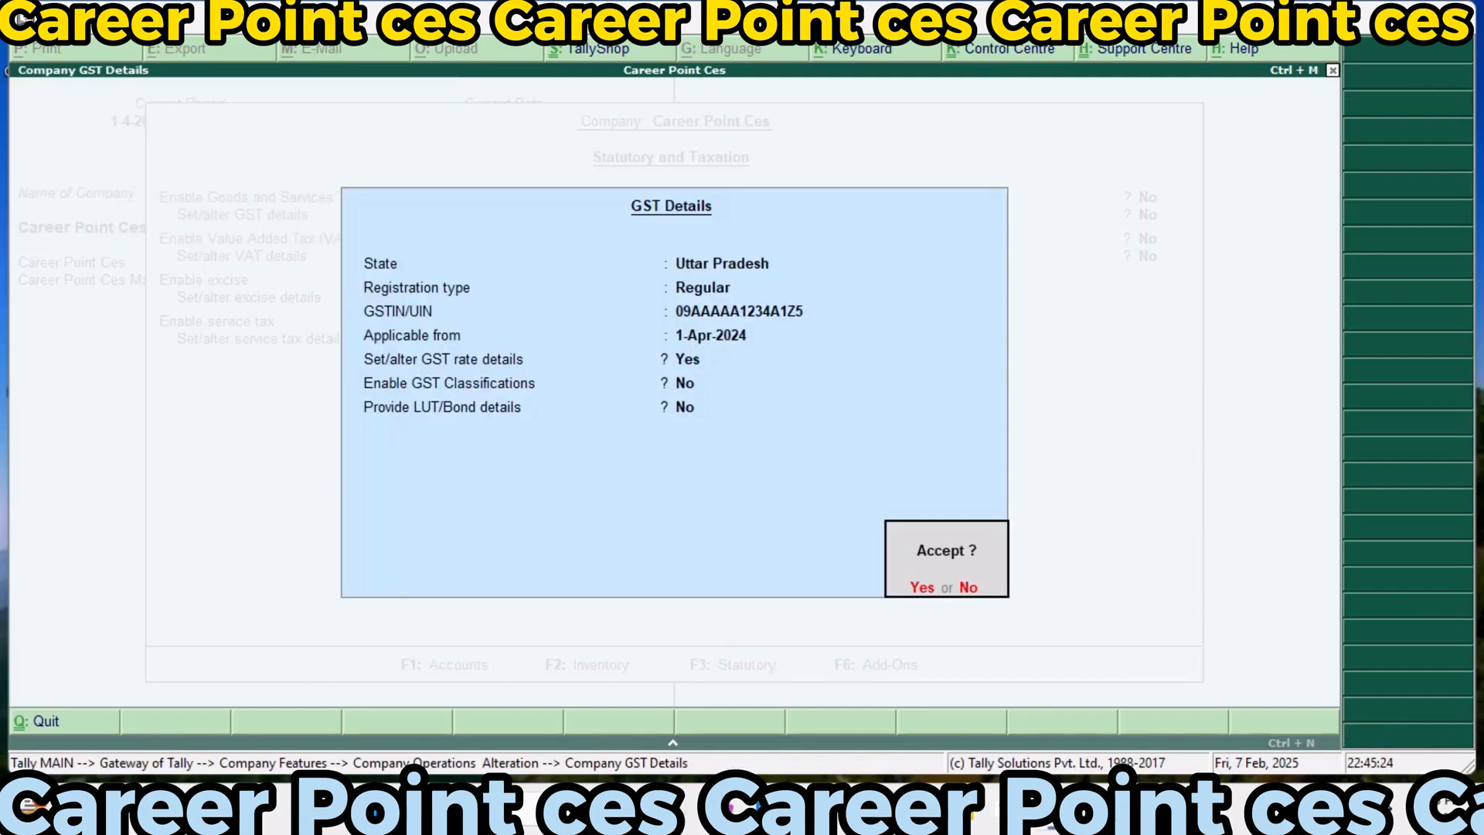
key(Return)
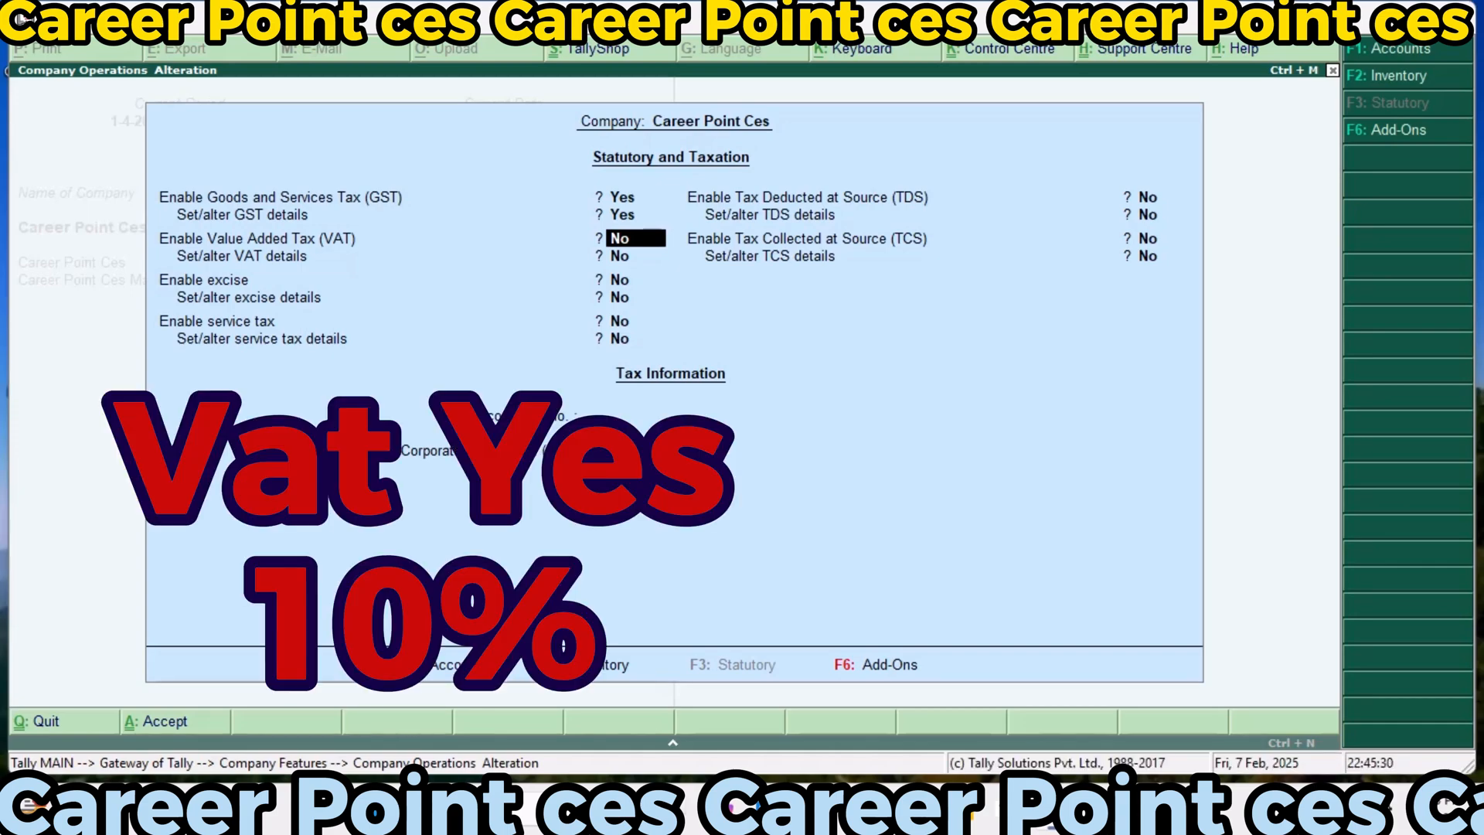
Enable Value Added Tax and its details for Uttar Pradesh, and enter the company's TIN, leaving the interstate sales tax number empty
text(y)
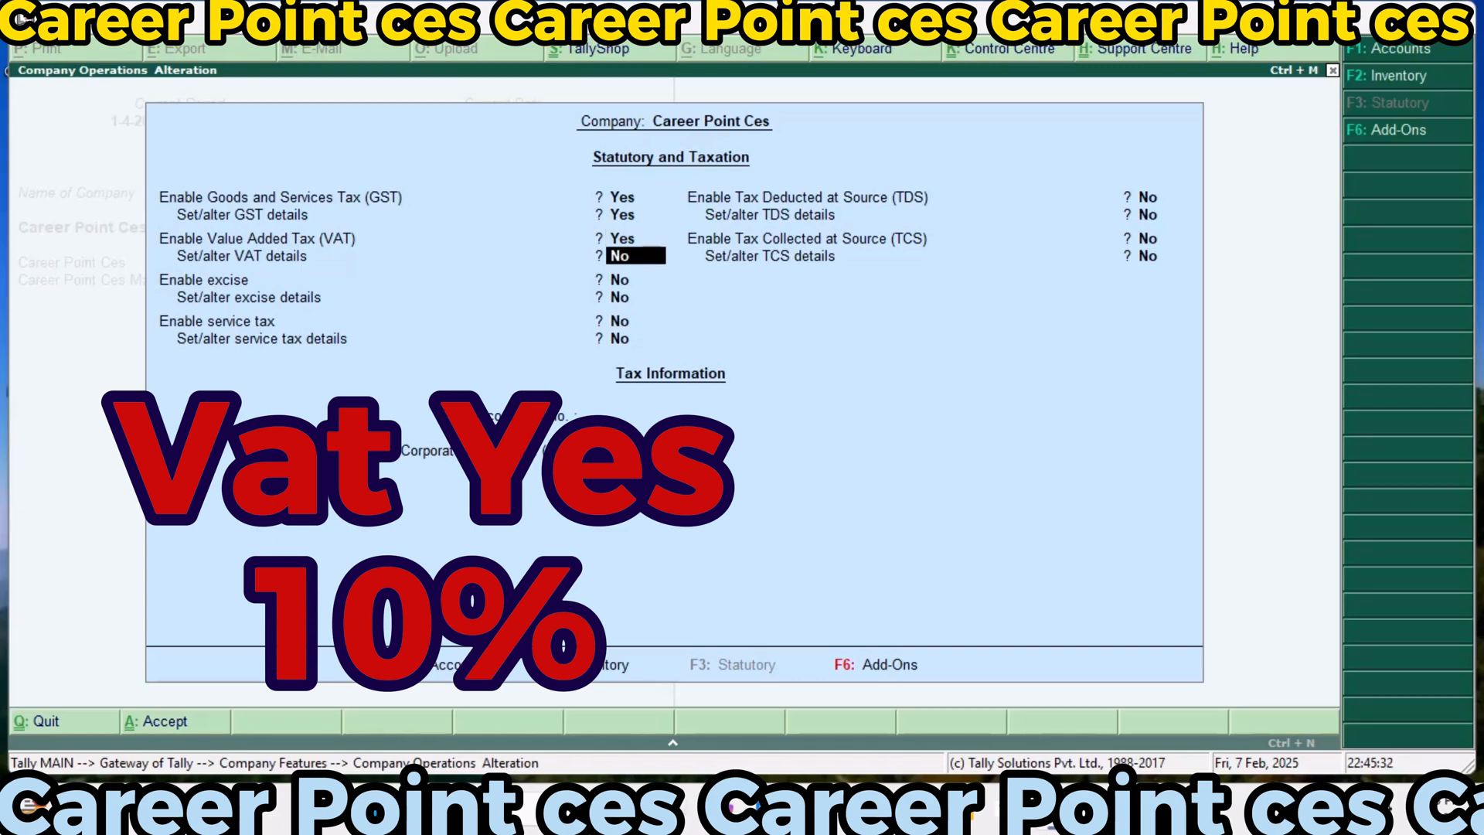
text(y)
key(Return)
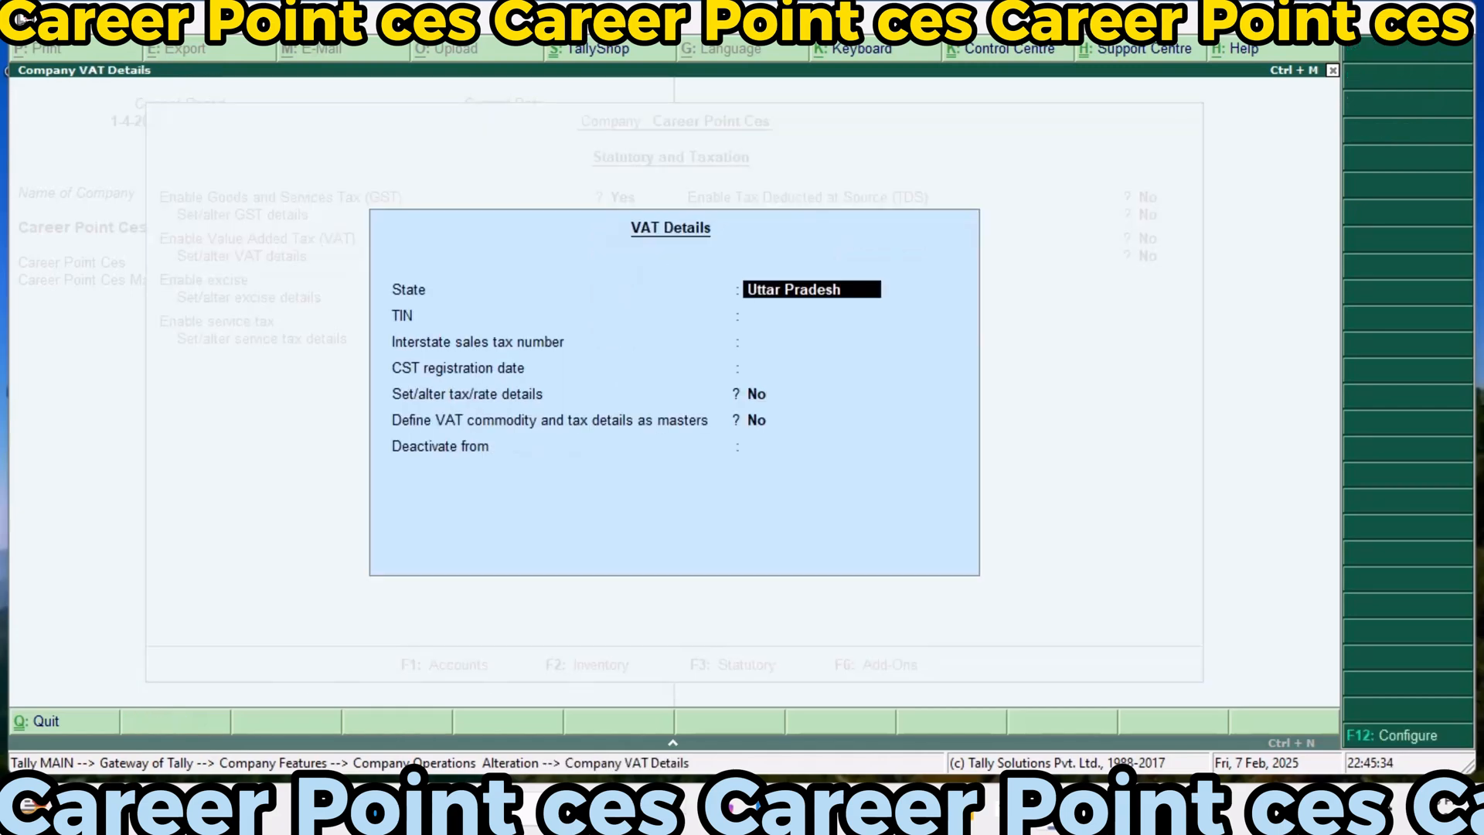
key(Return)
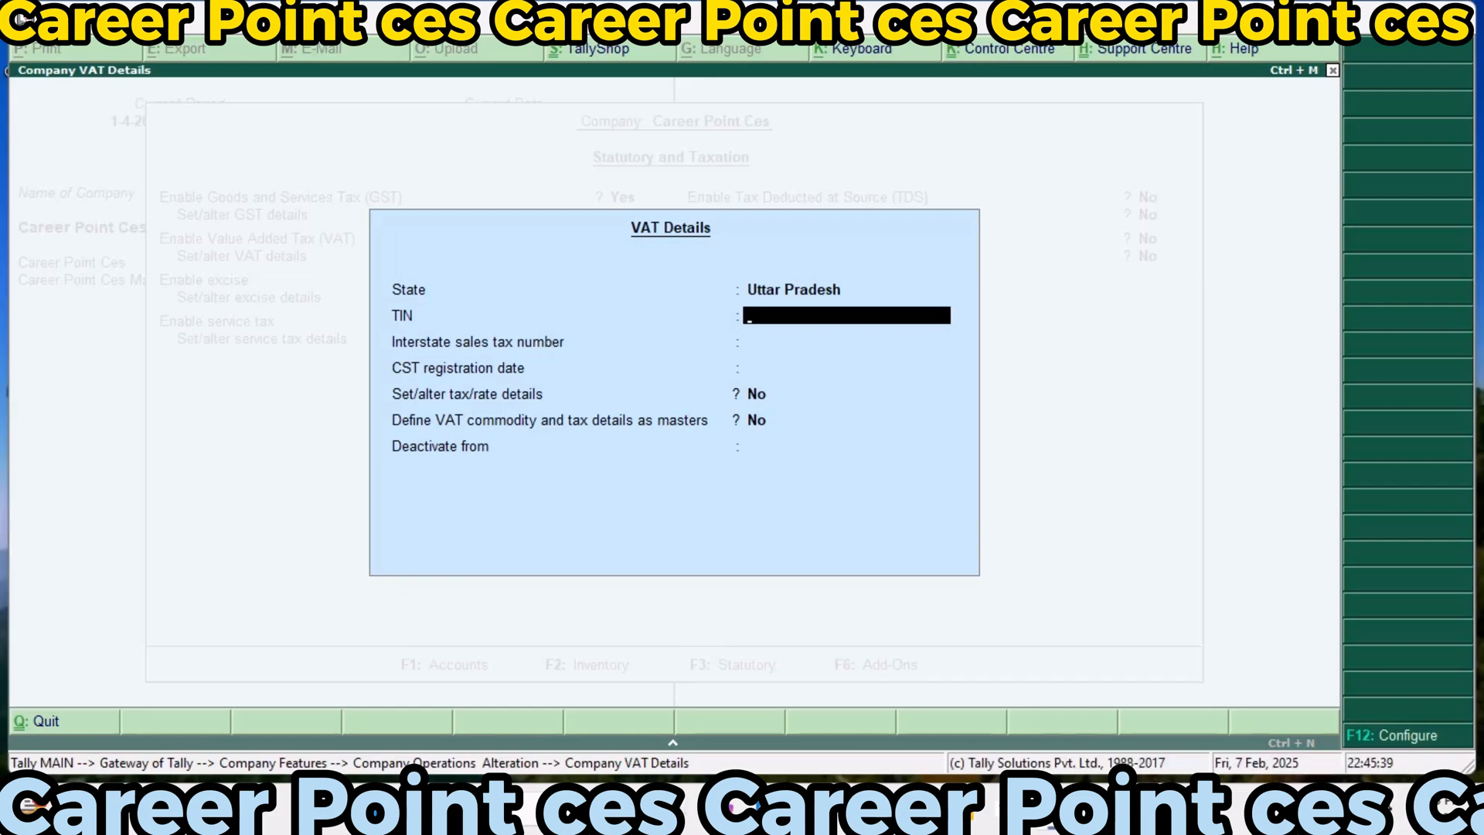
text(vat123)
key(Return)
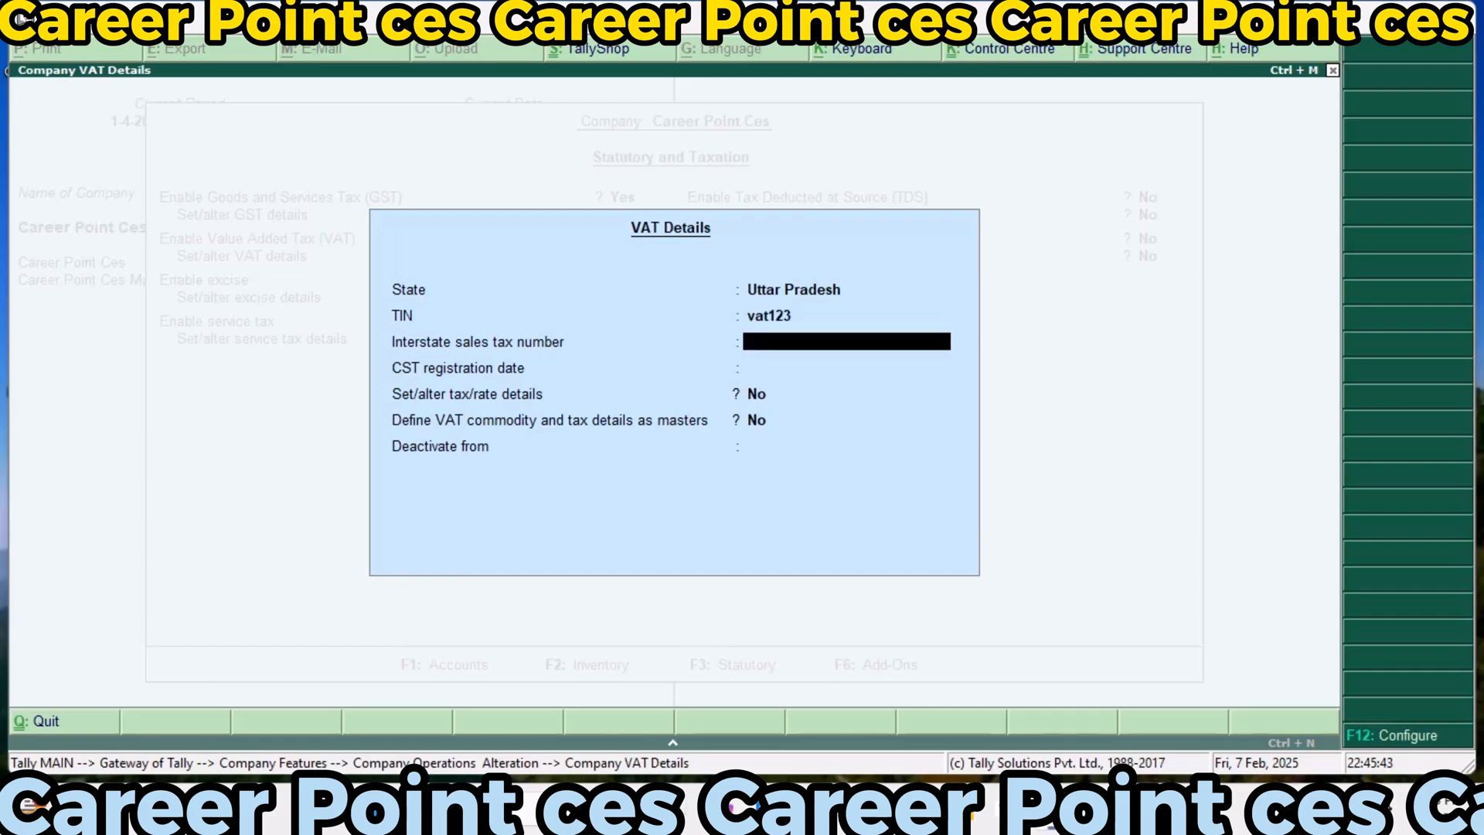
key(Return)
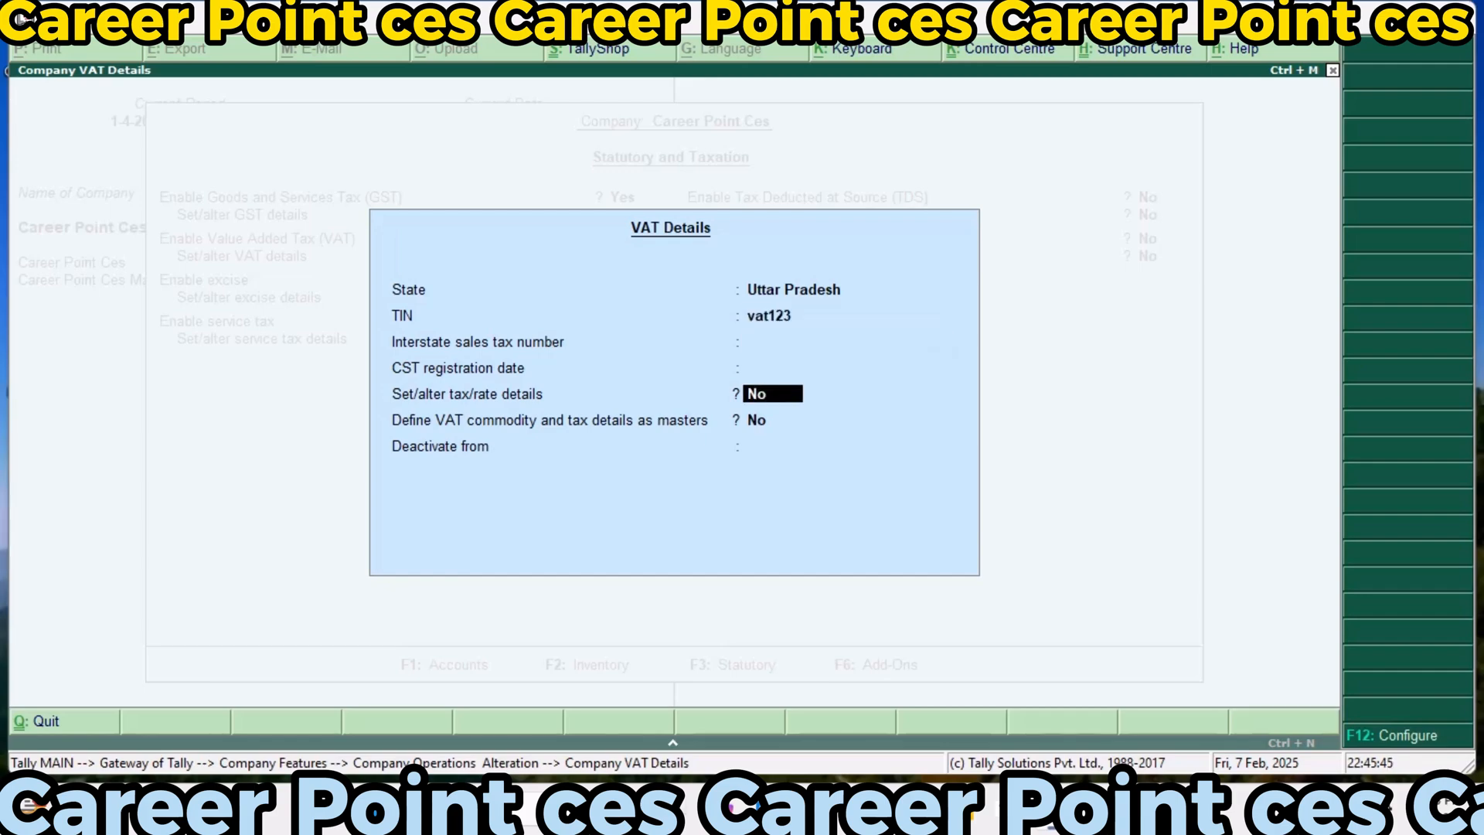
Enable the VAT tax/rate details and set the tax rate to 10%
text(y)
key(Return)
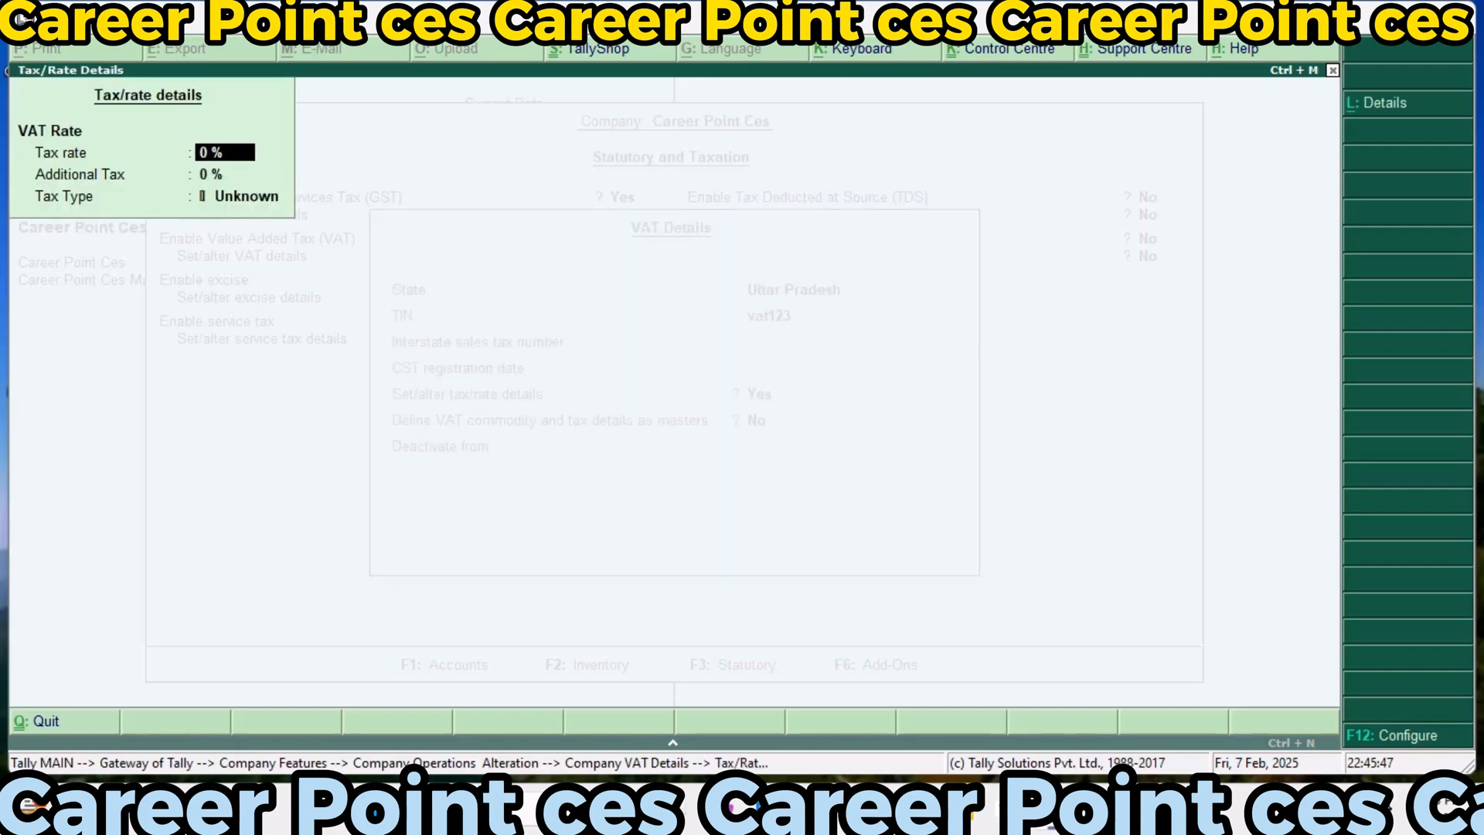
text(10)
key(Return)
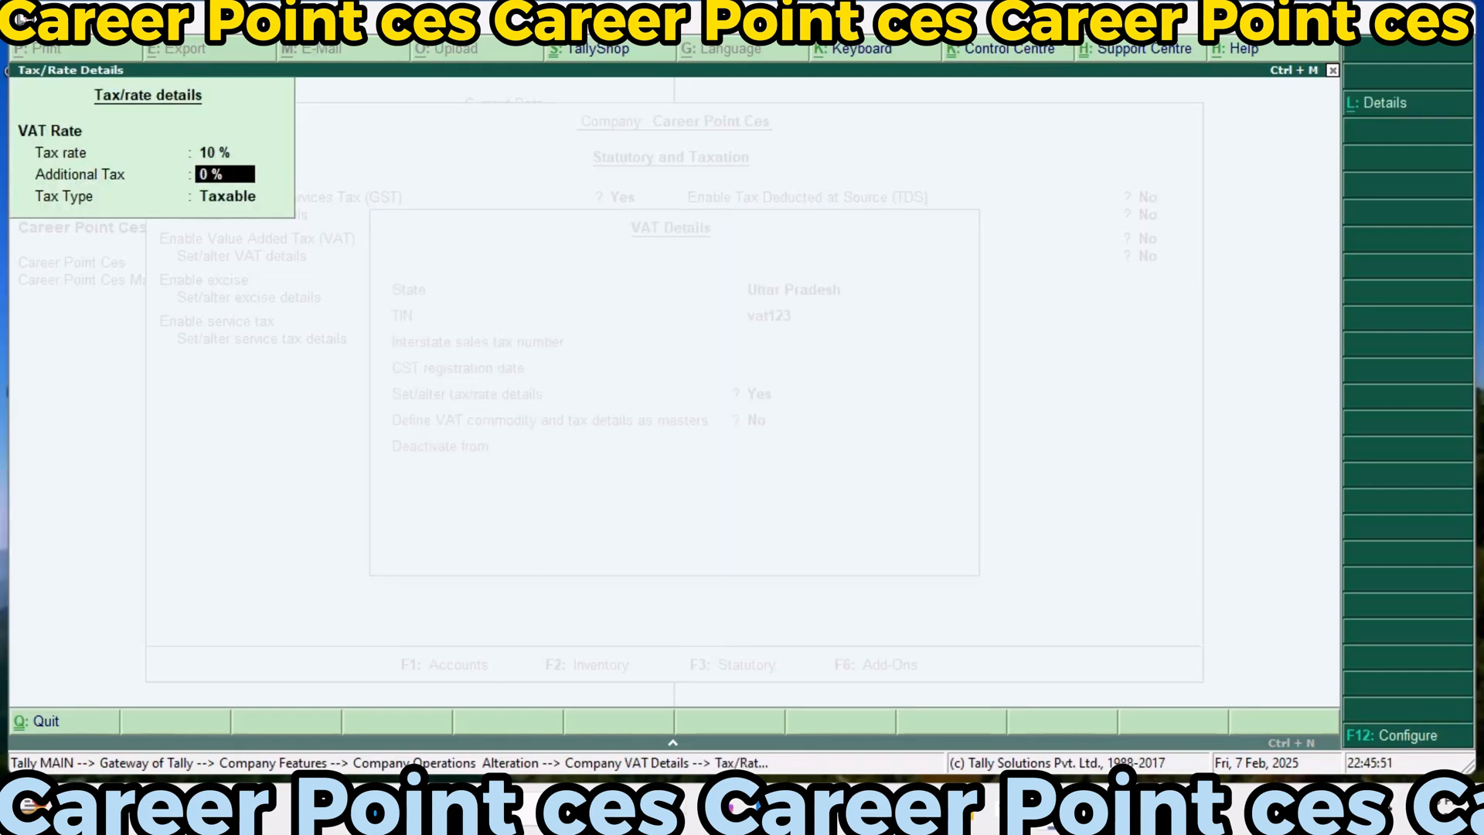
text(10)
Keep the VAT tax type as Taxable and accept the VAT details with commodity masters off and no deactivation date
key(Return)
key(Return)
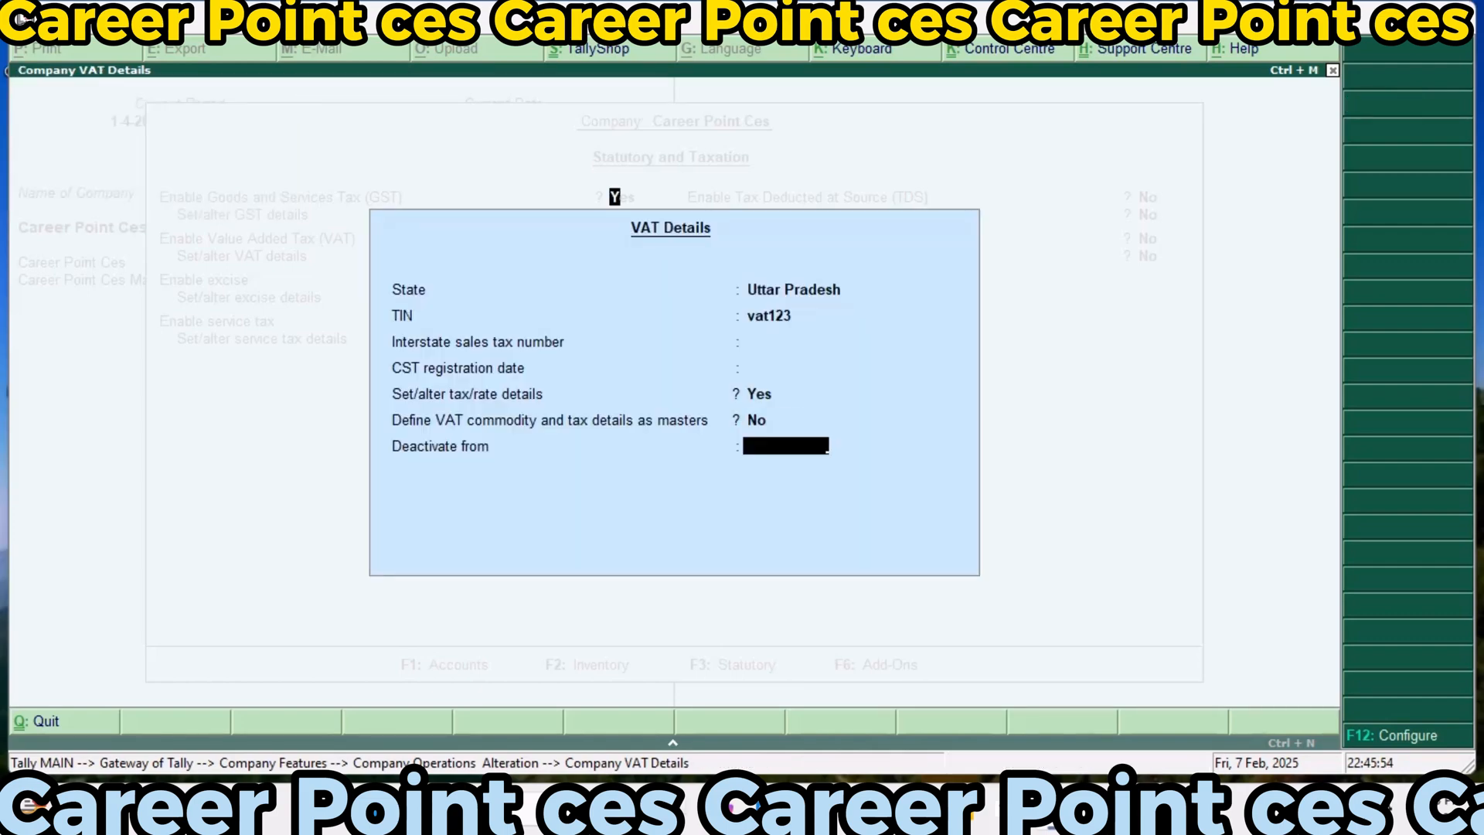
key(Return)
key(Return)
key(Return)
key(Return)
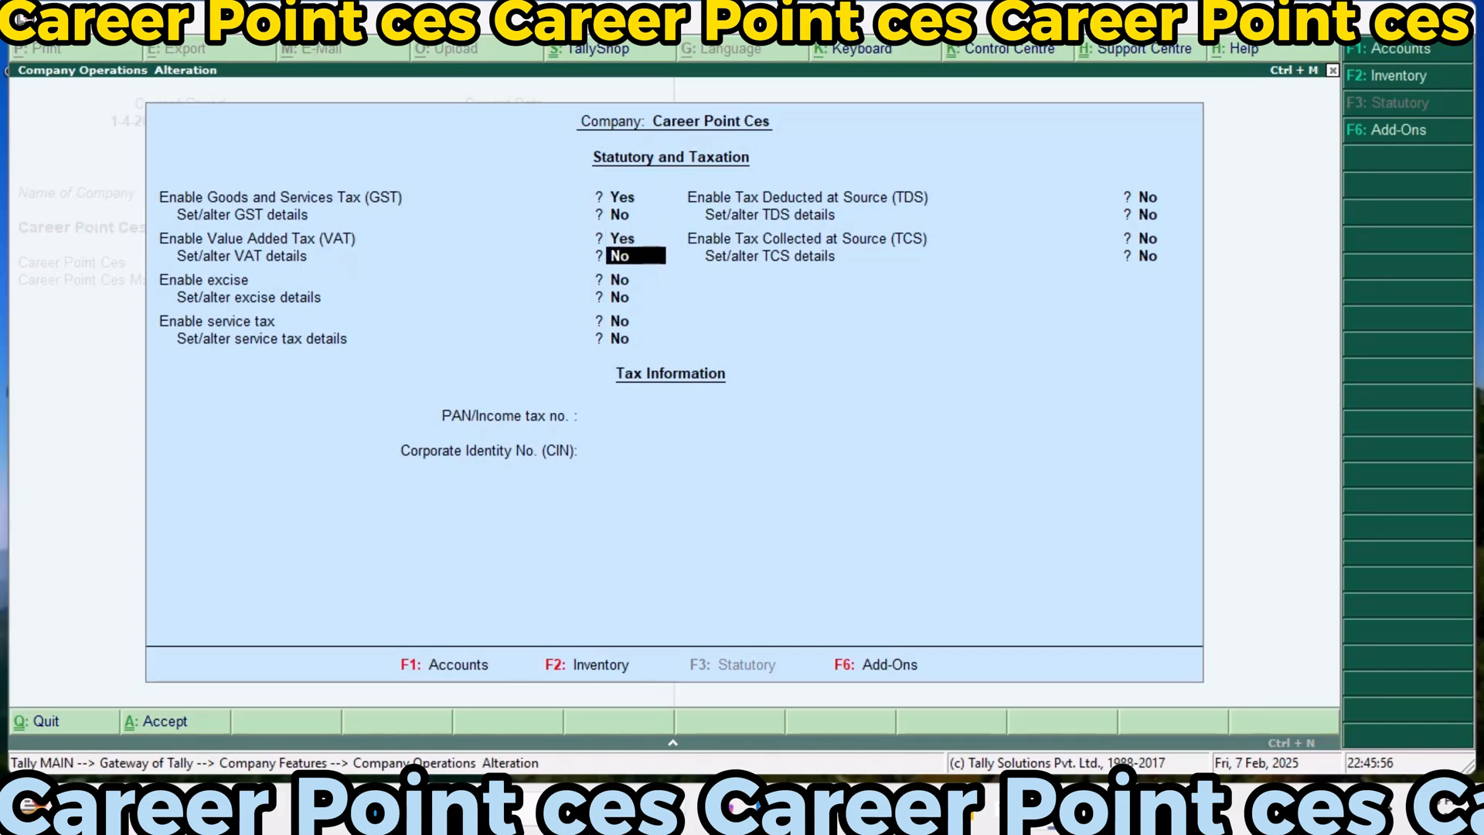
key(Return)
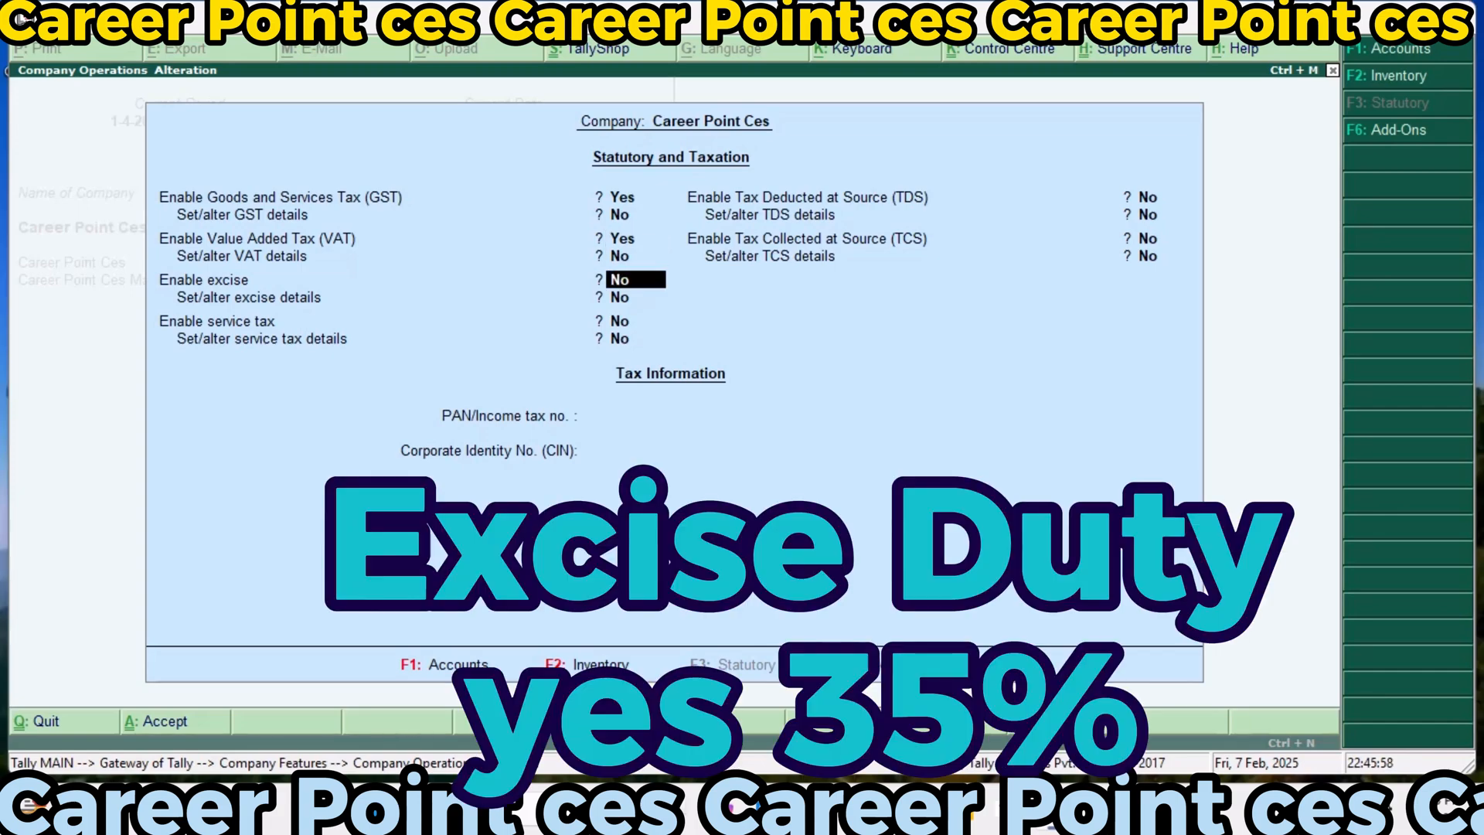
Enable excise and its details, setting the registration type to Manufacturer of type Regular with pincode, telephone and ECC number left empty
key(y)
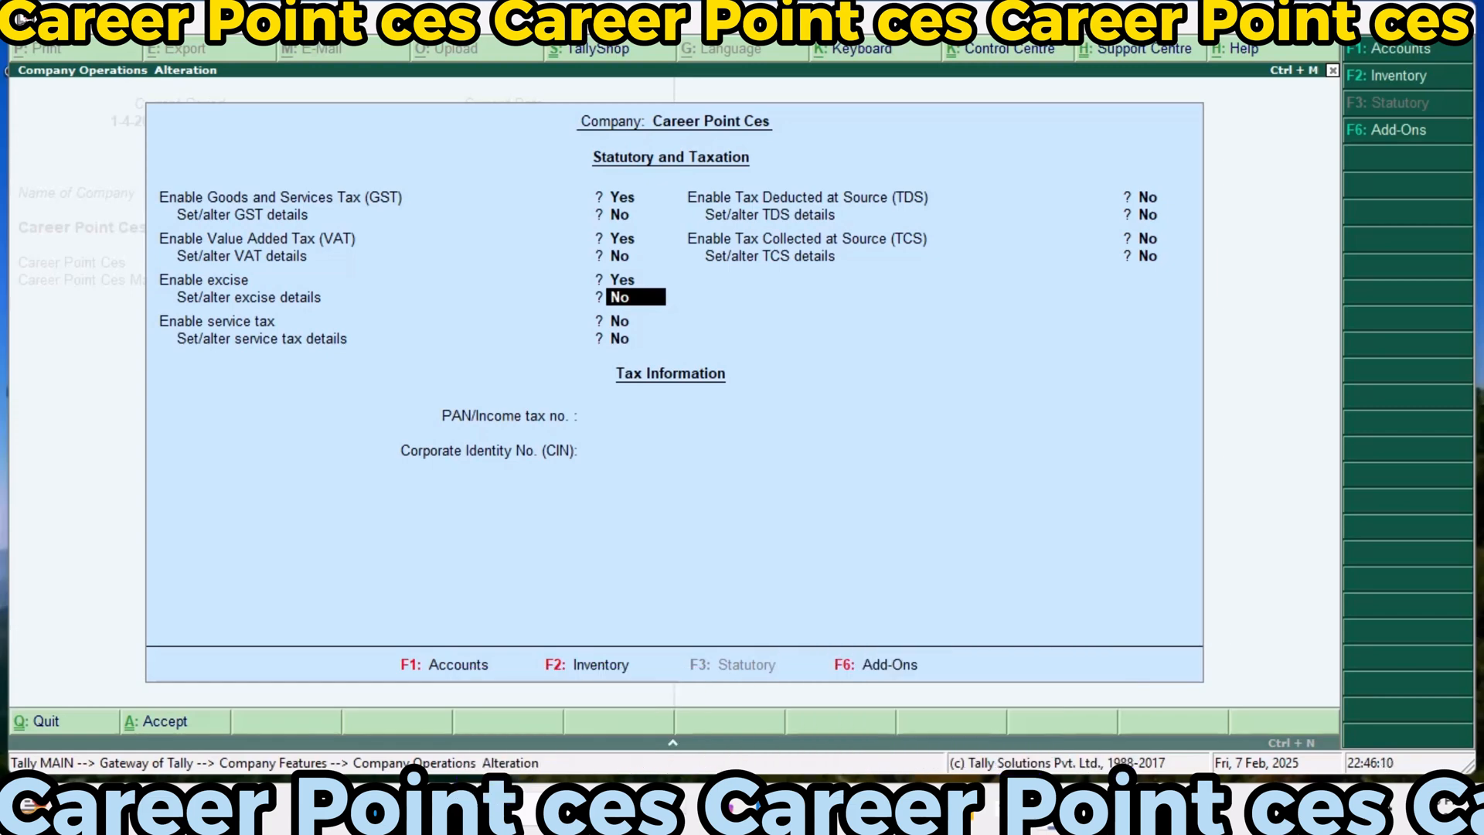
text(y)
key(Return)
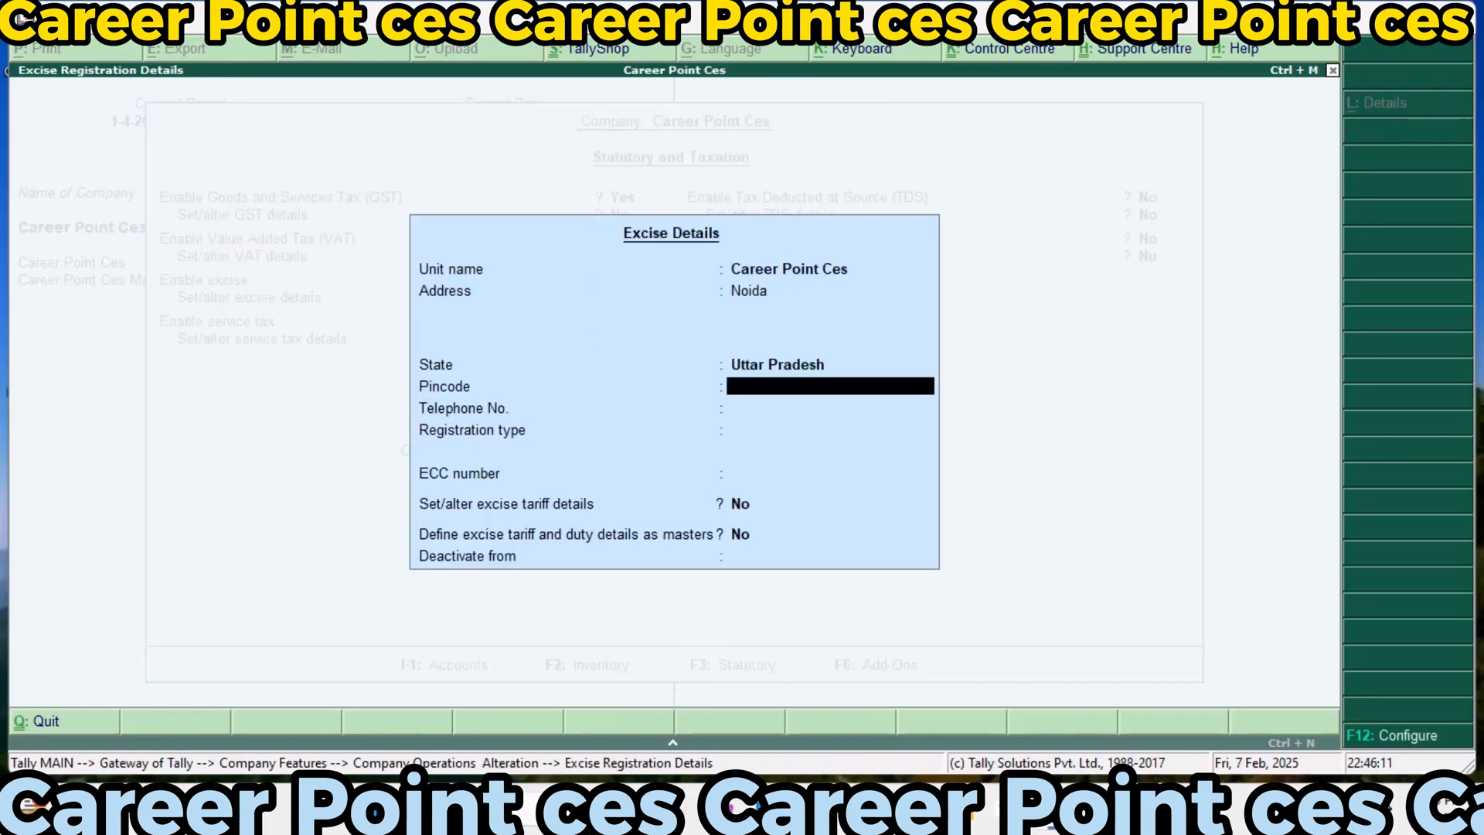
key(Return)
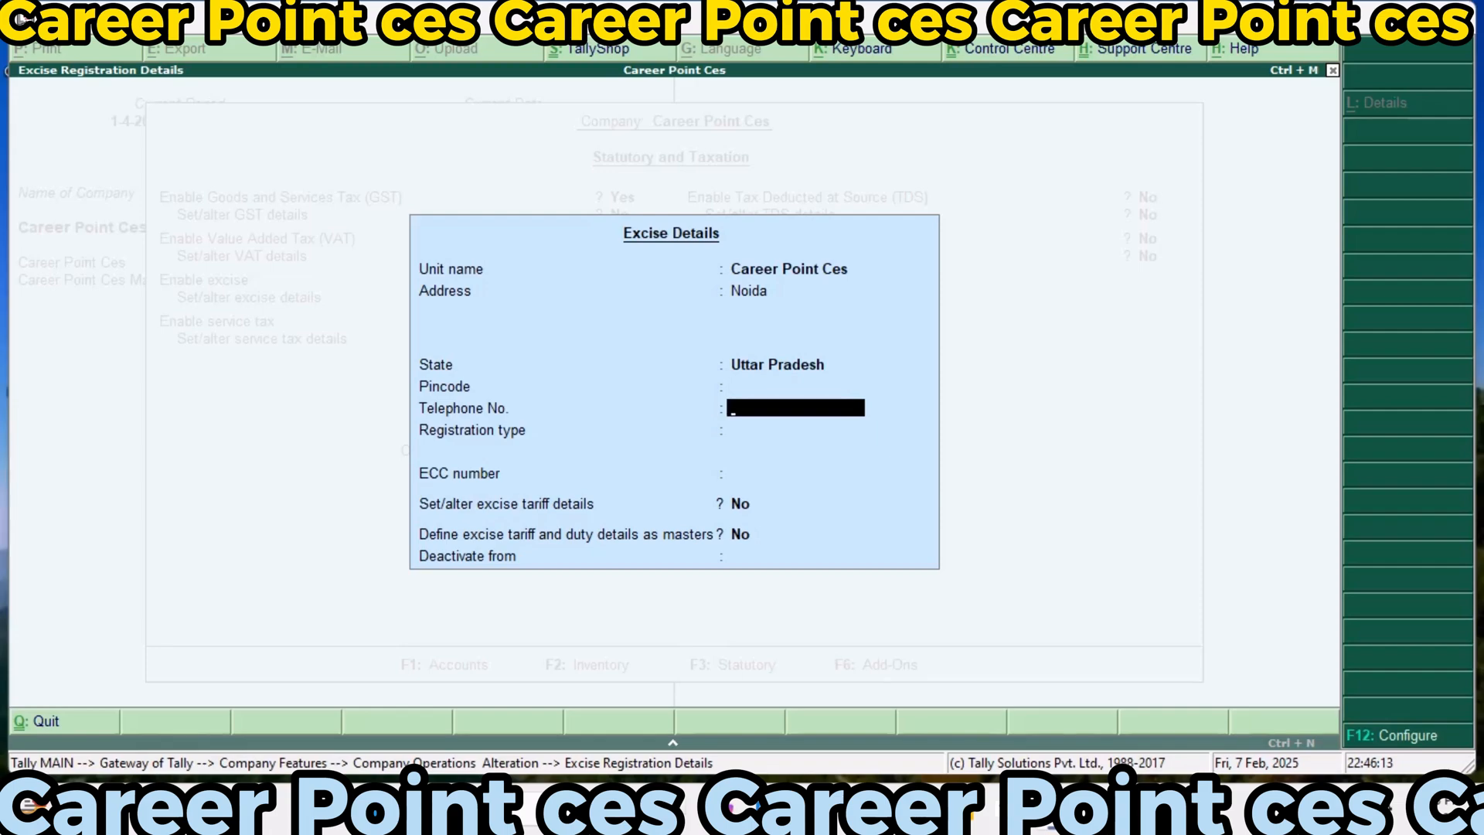
key(Return)
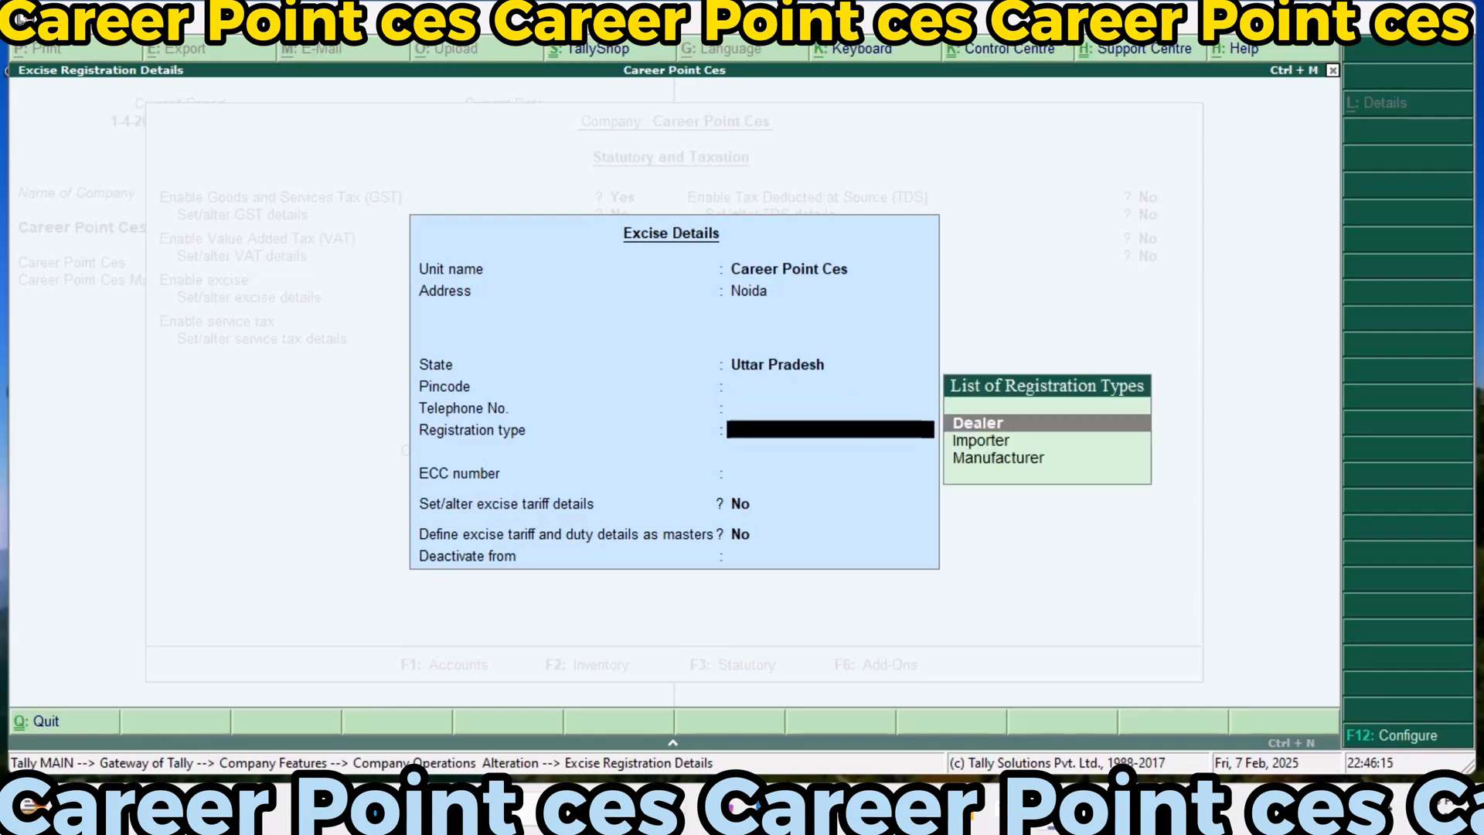
key(Down)
key(Down)
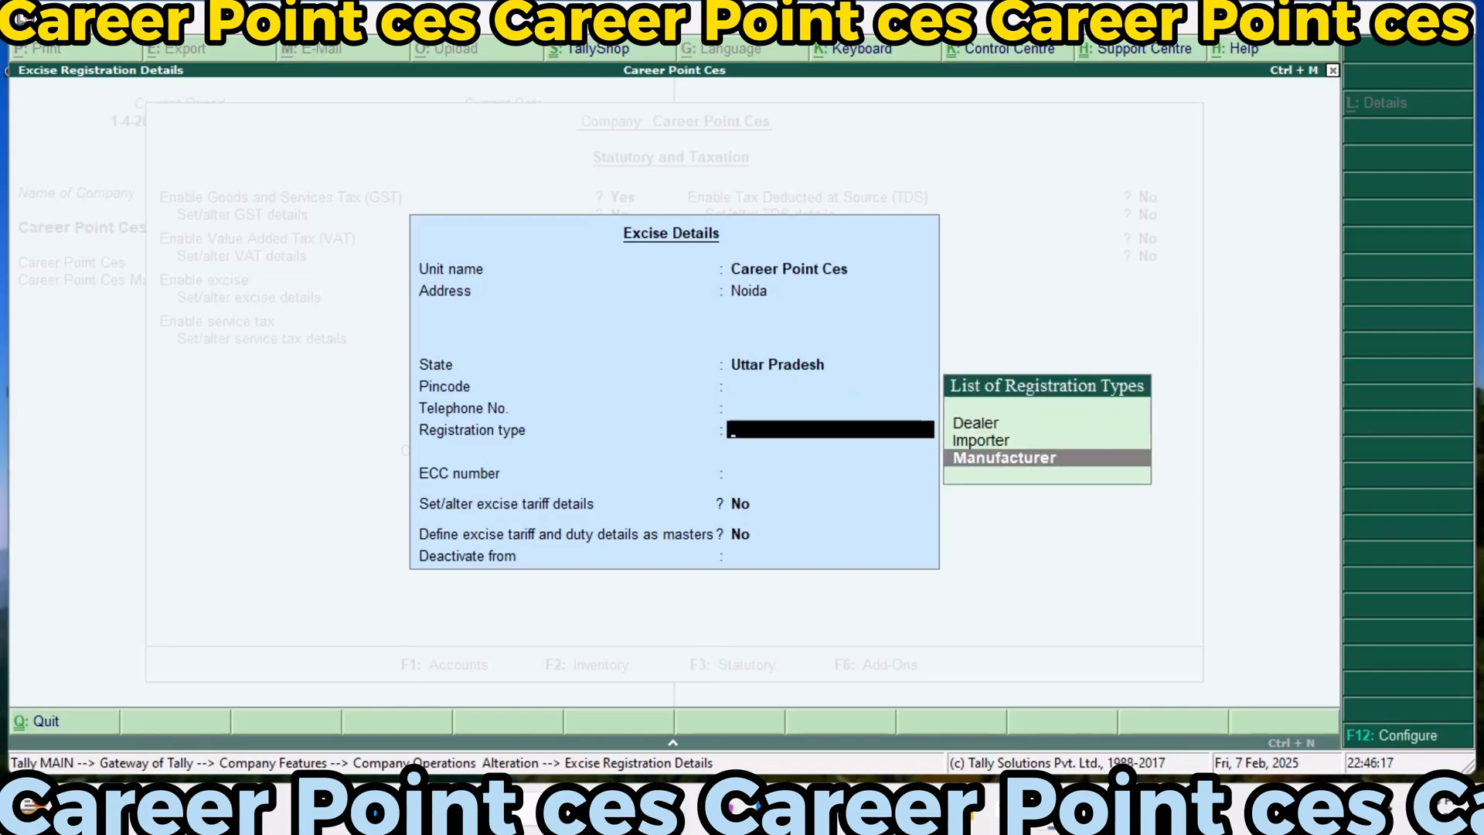
key(Return)
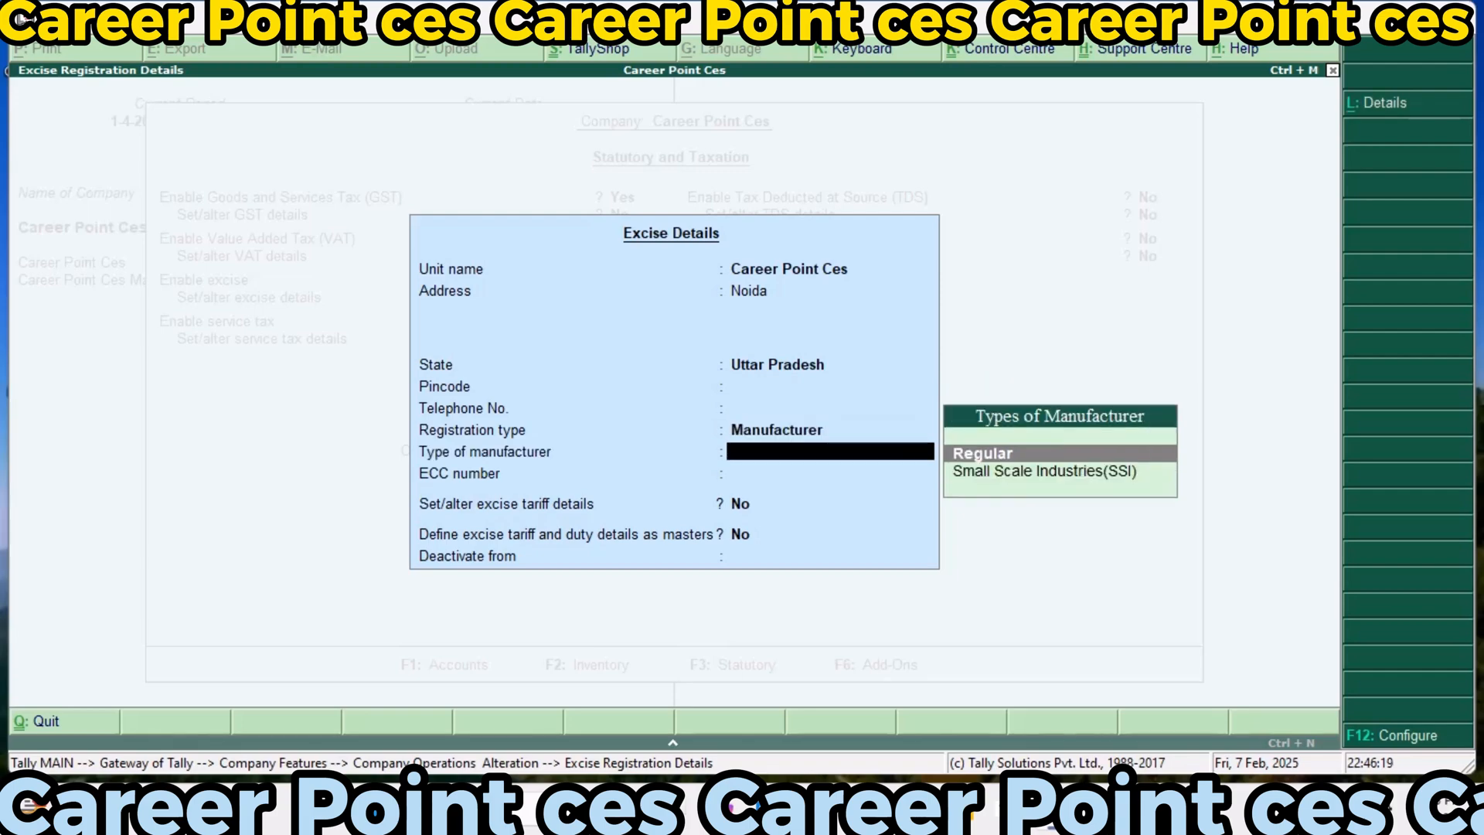
key(Return)
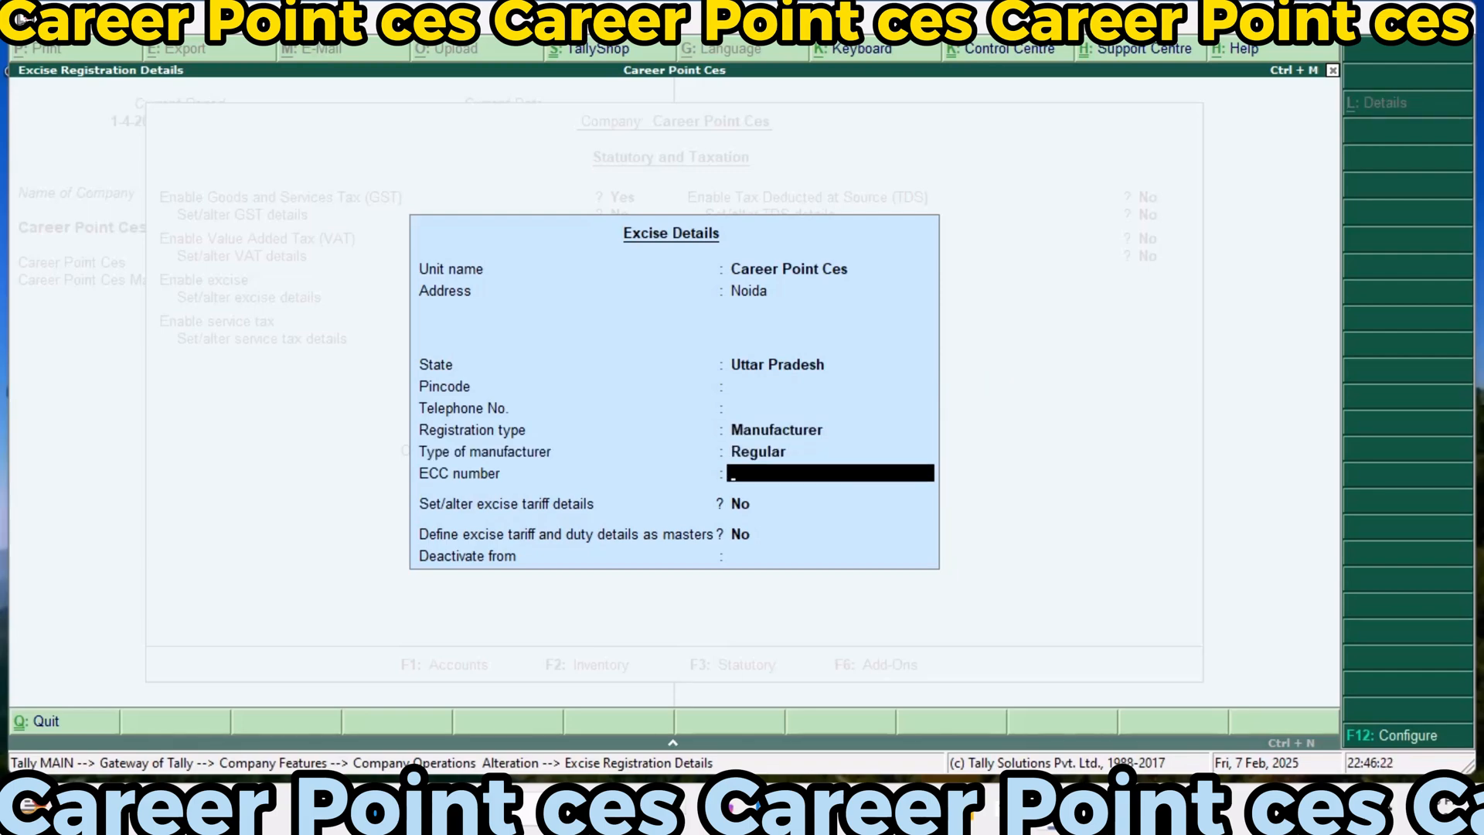
key(Return)
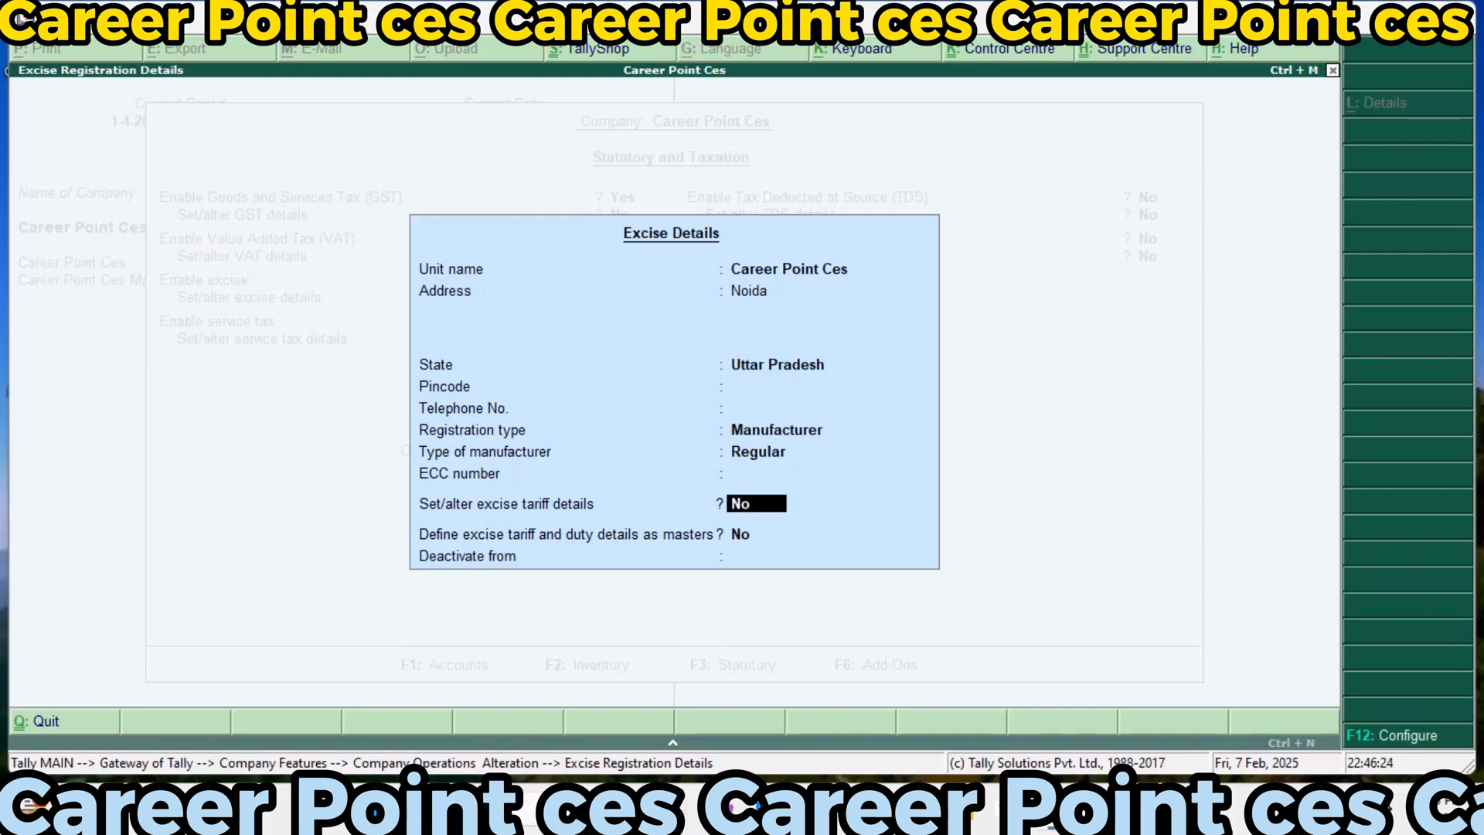
Enable the excise tariff details with tariff name Exci123, an Undefined reporting unit, Ad Valorem valuation and a 35% rate
text(y)
key(Return)
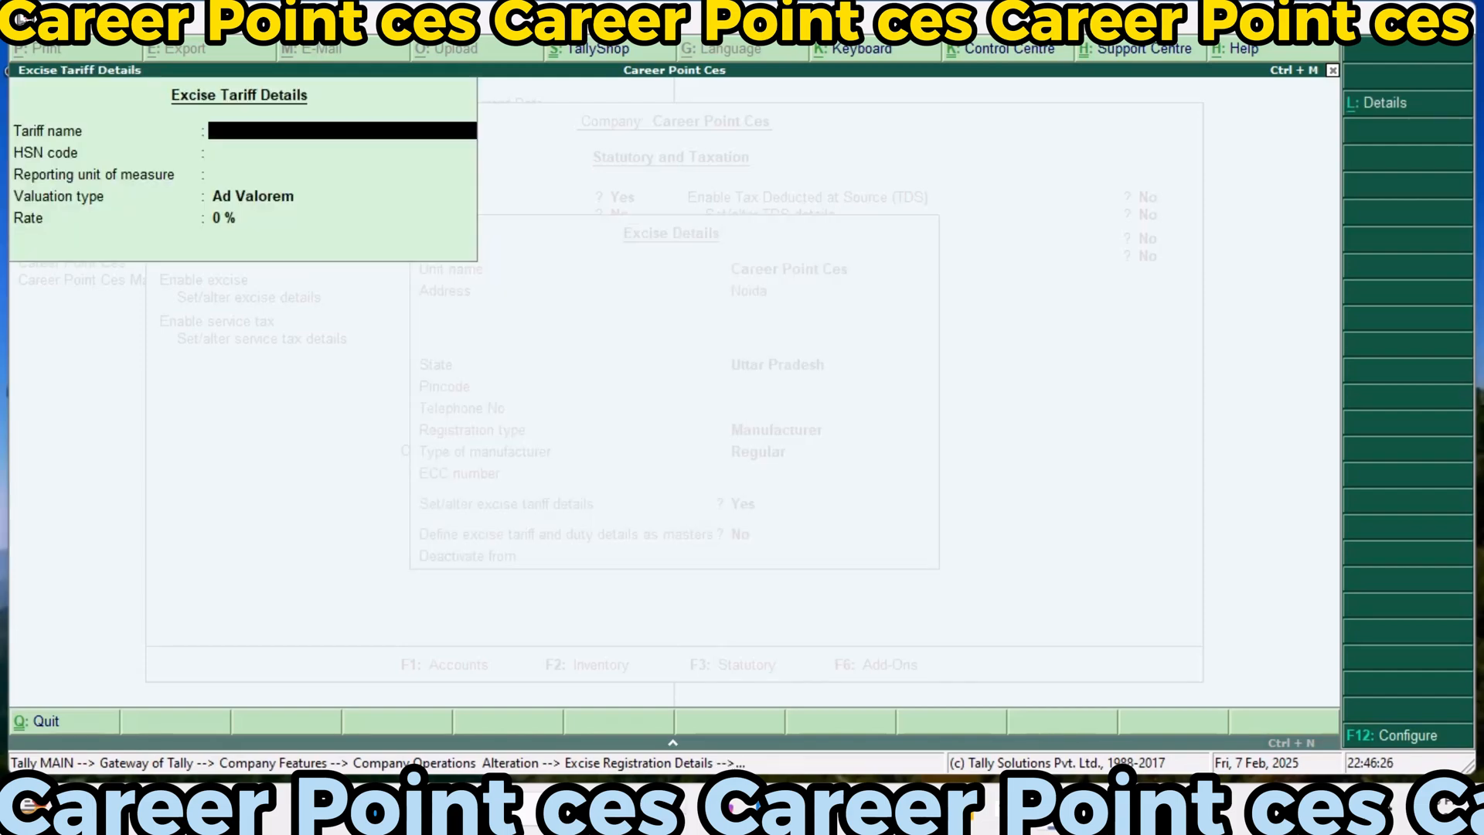
text(Exci123)
key(Return)
key(Return)
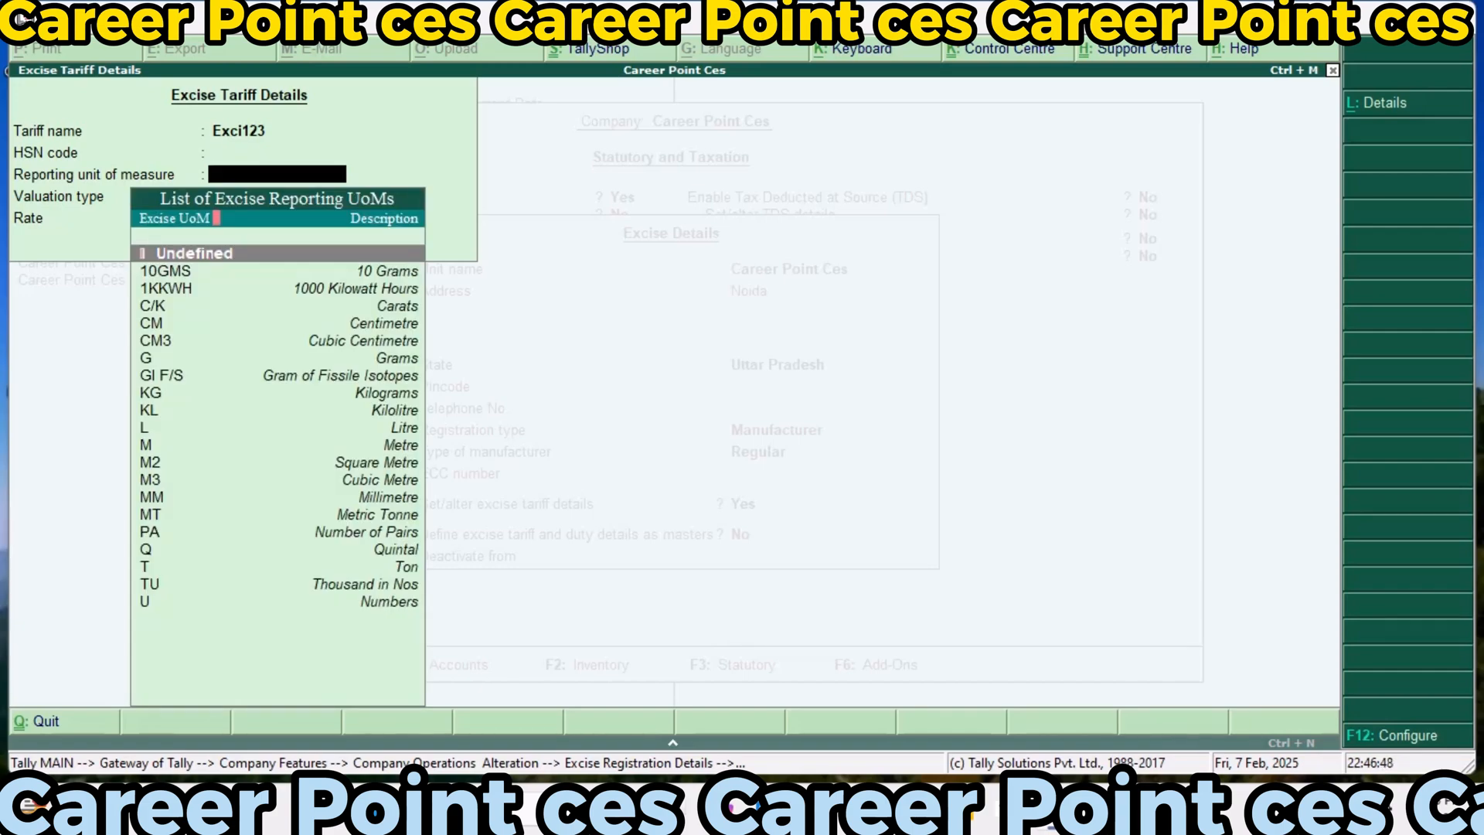
key(Return)
key(Return)
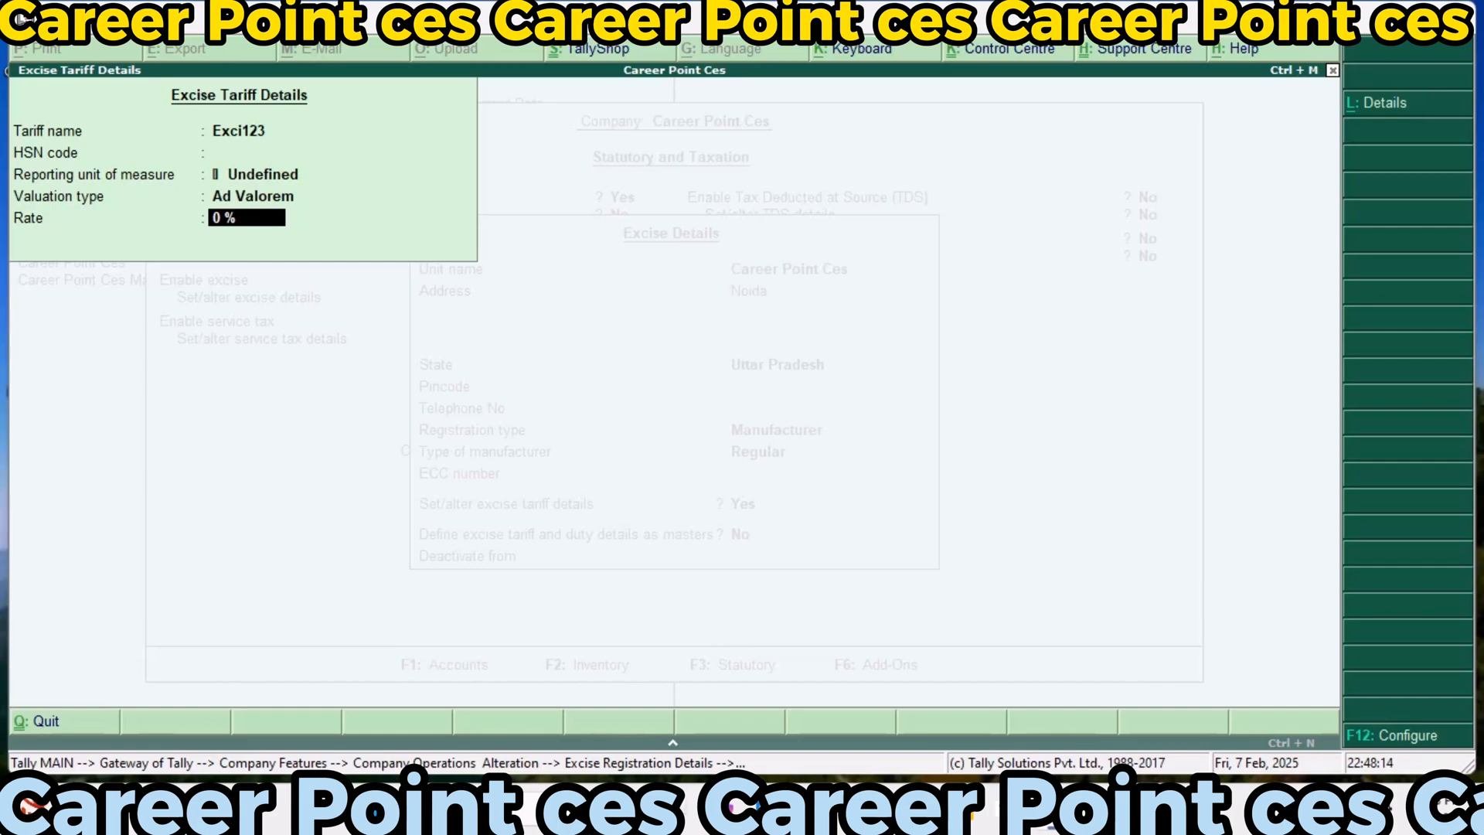
text(35)
key(Return)
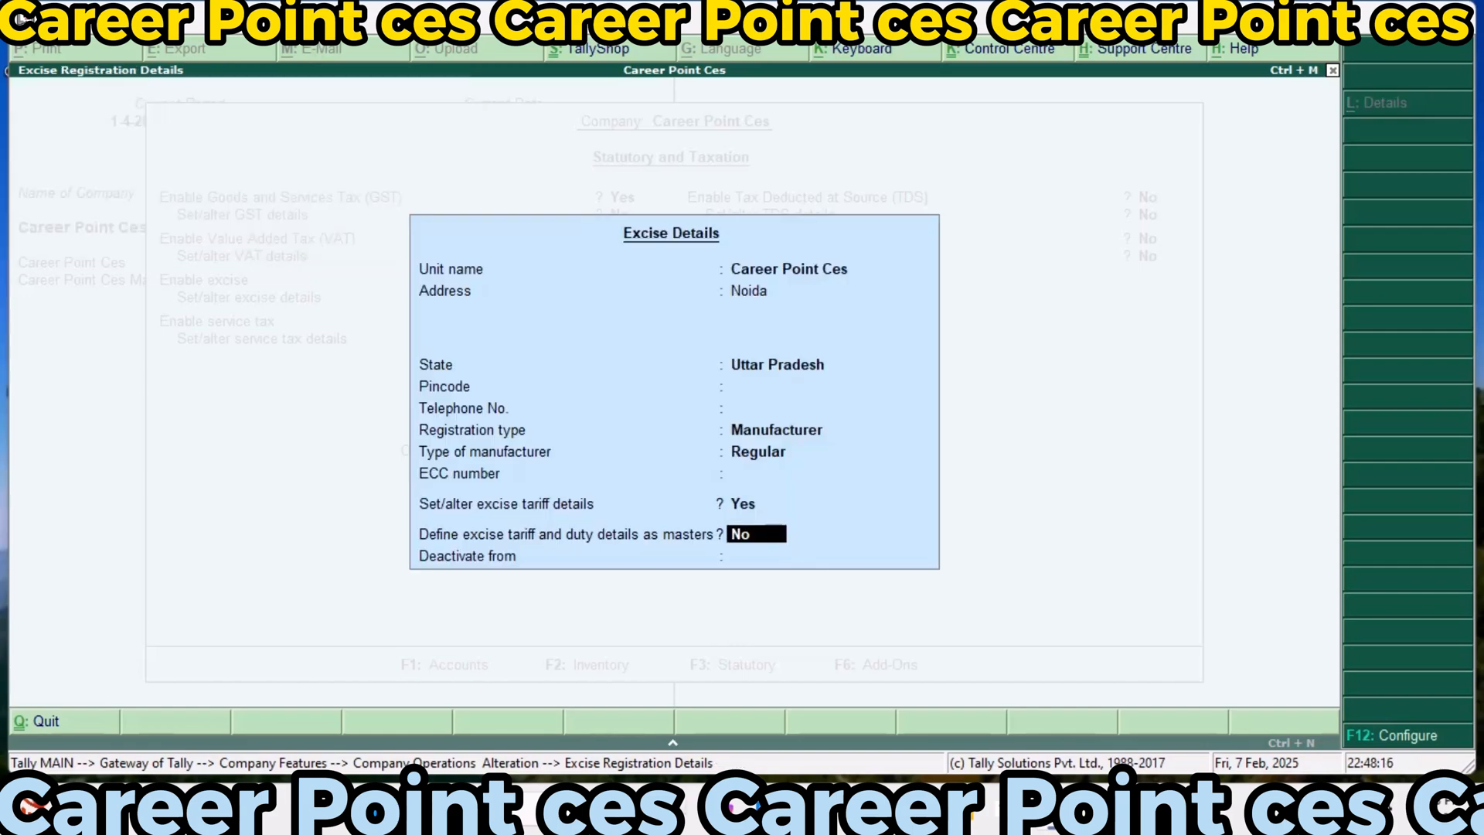
Accept the excise details without tariff masters, save the statutory features with service tax off, and return to the Gateway of Tally
key(Return)
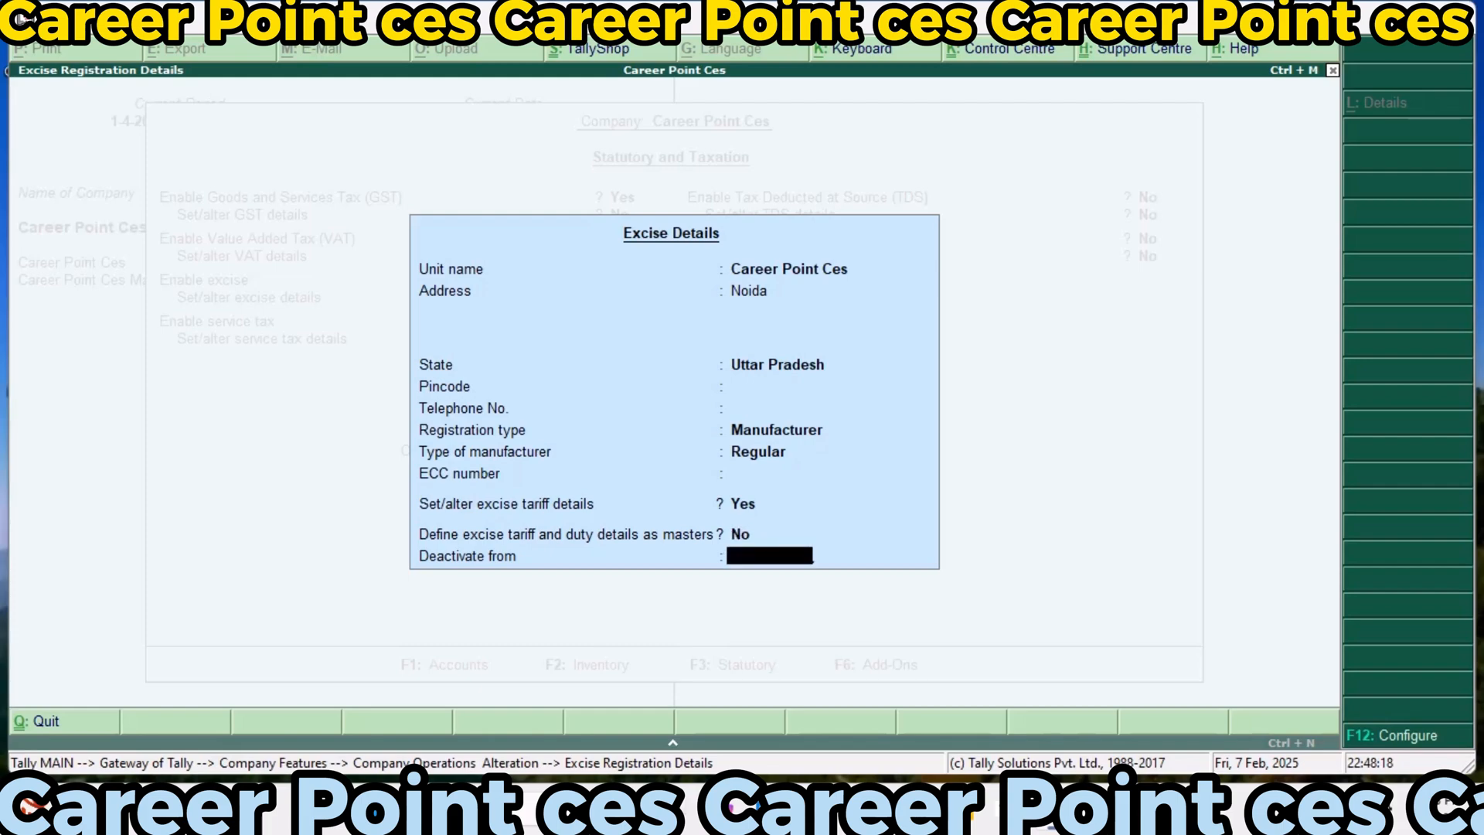
key(Return)
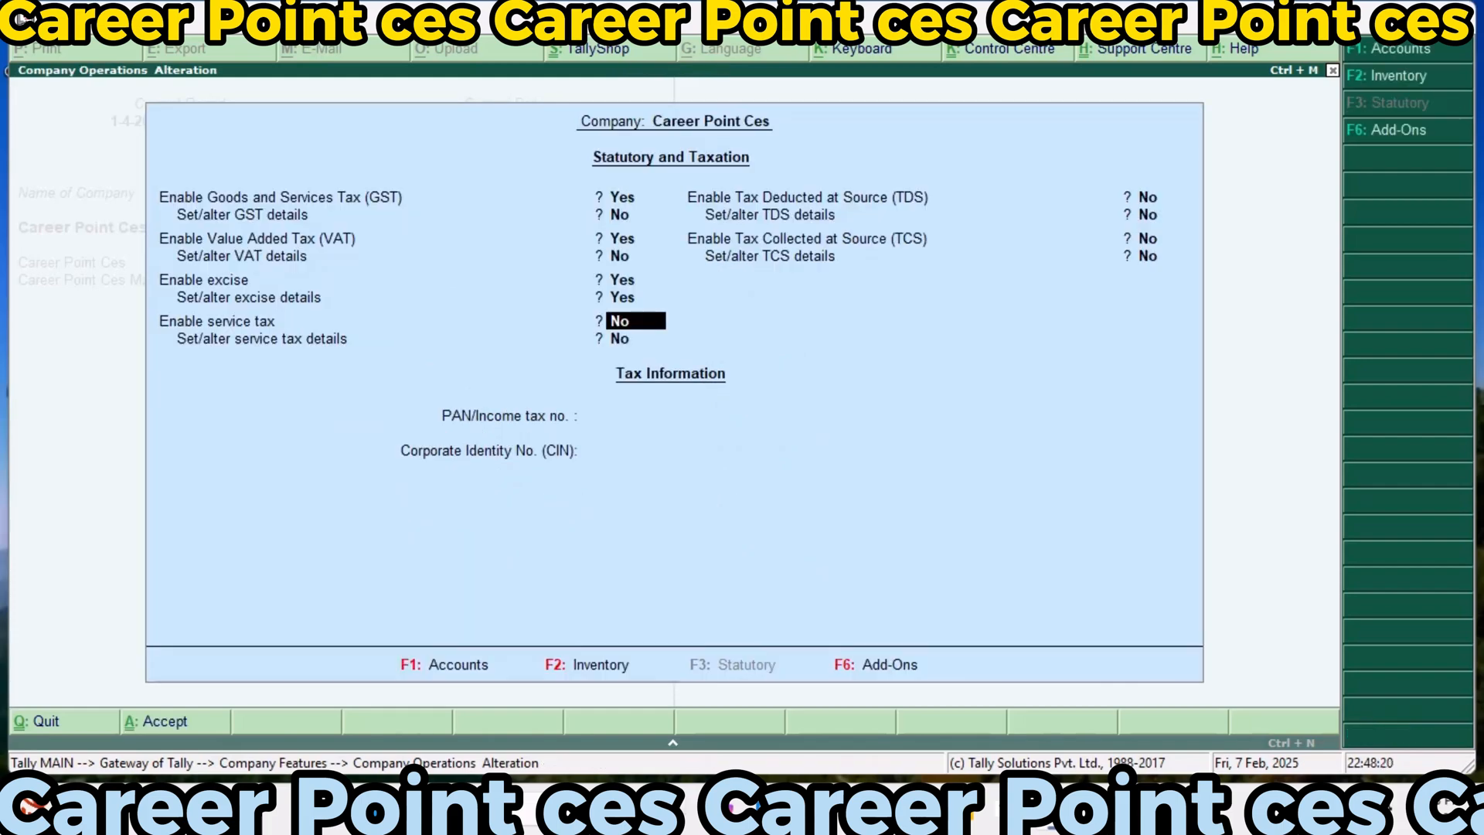
key(Return)
key(Return)
key(Return)
key(Return)
key(Return)
key(Return)
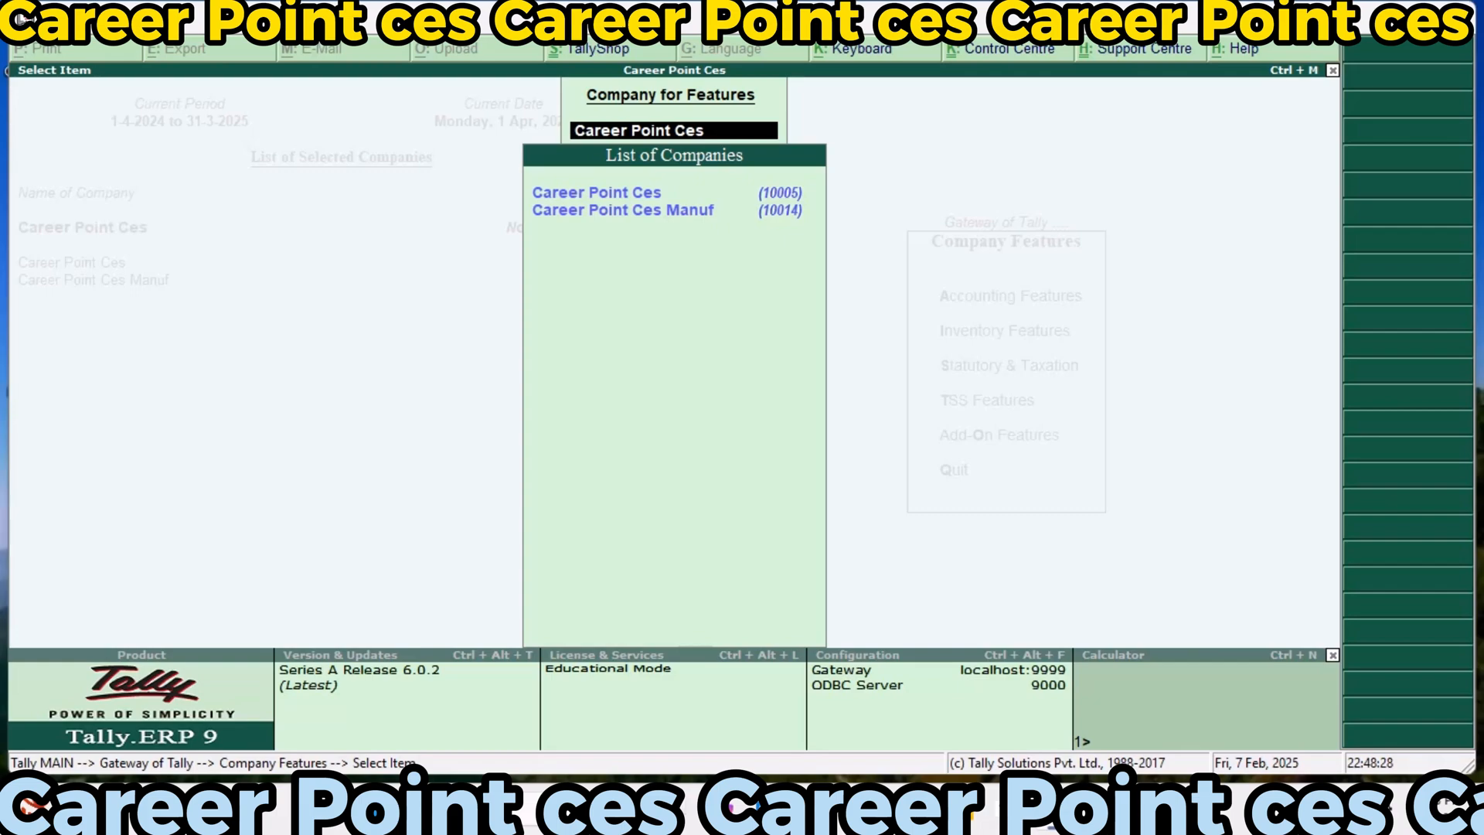
key(BackSpace)
key(Escape)
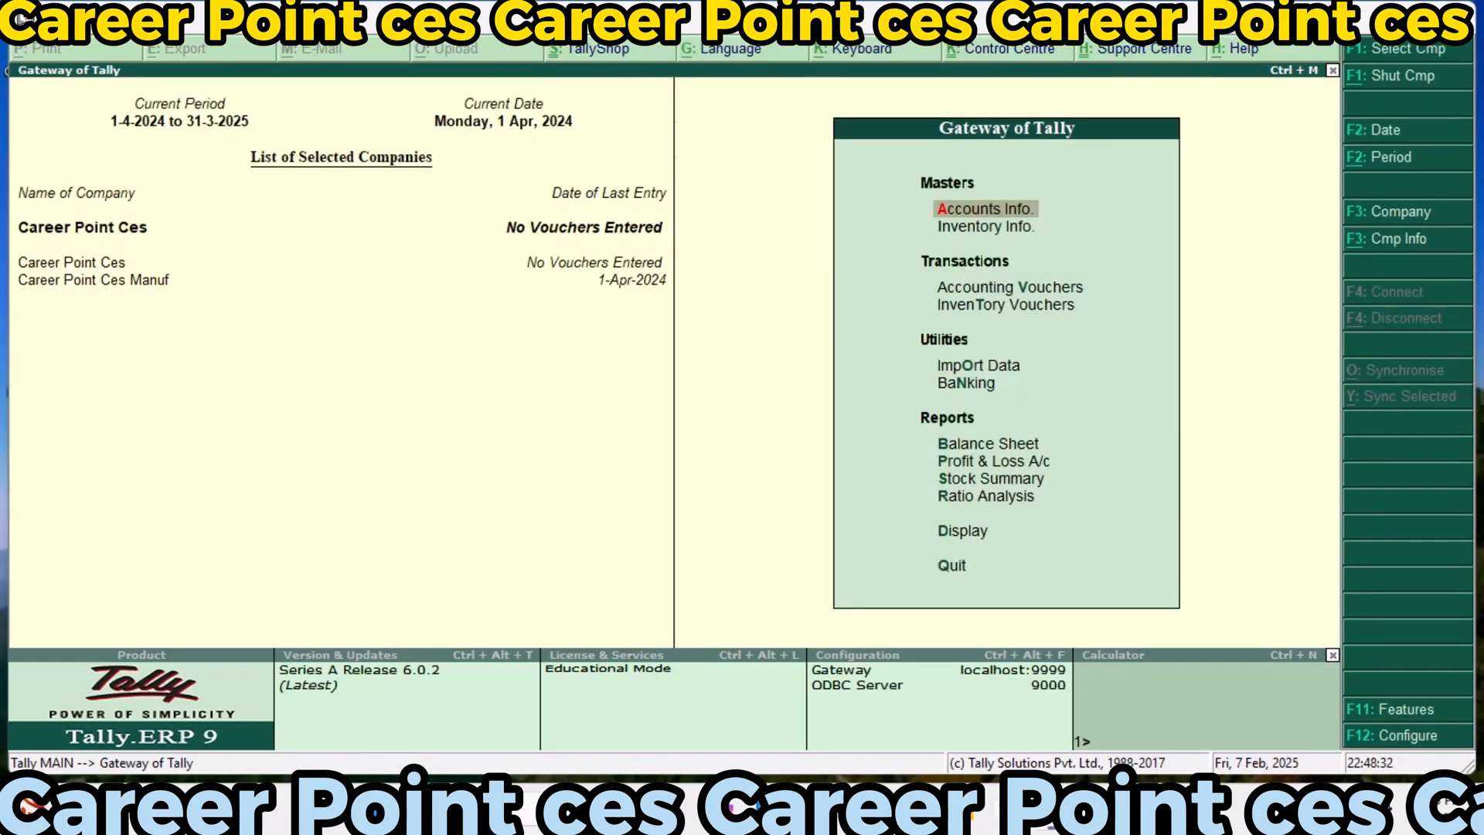
Start a new single ledger named Kanpur Party Cr
key(Return)
key(Down)
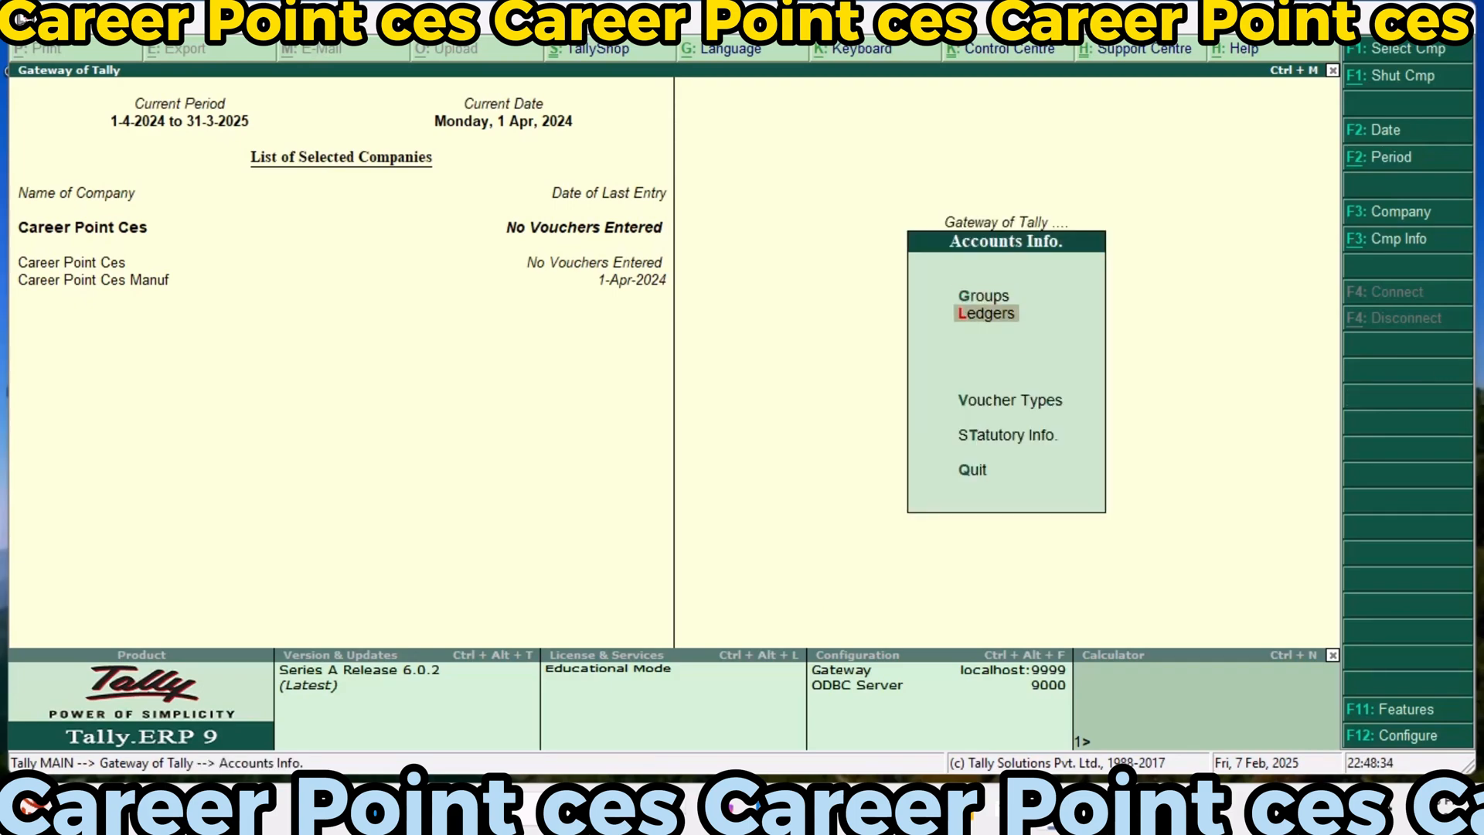
key(Return)
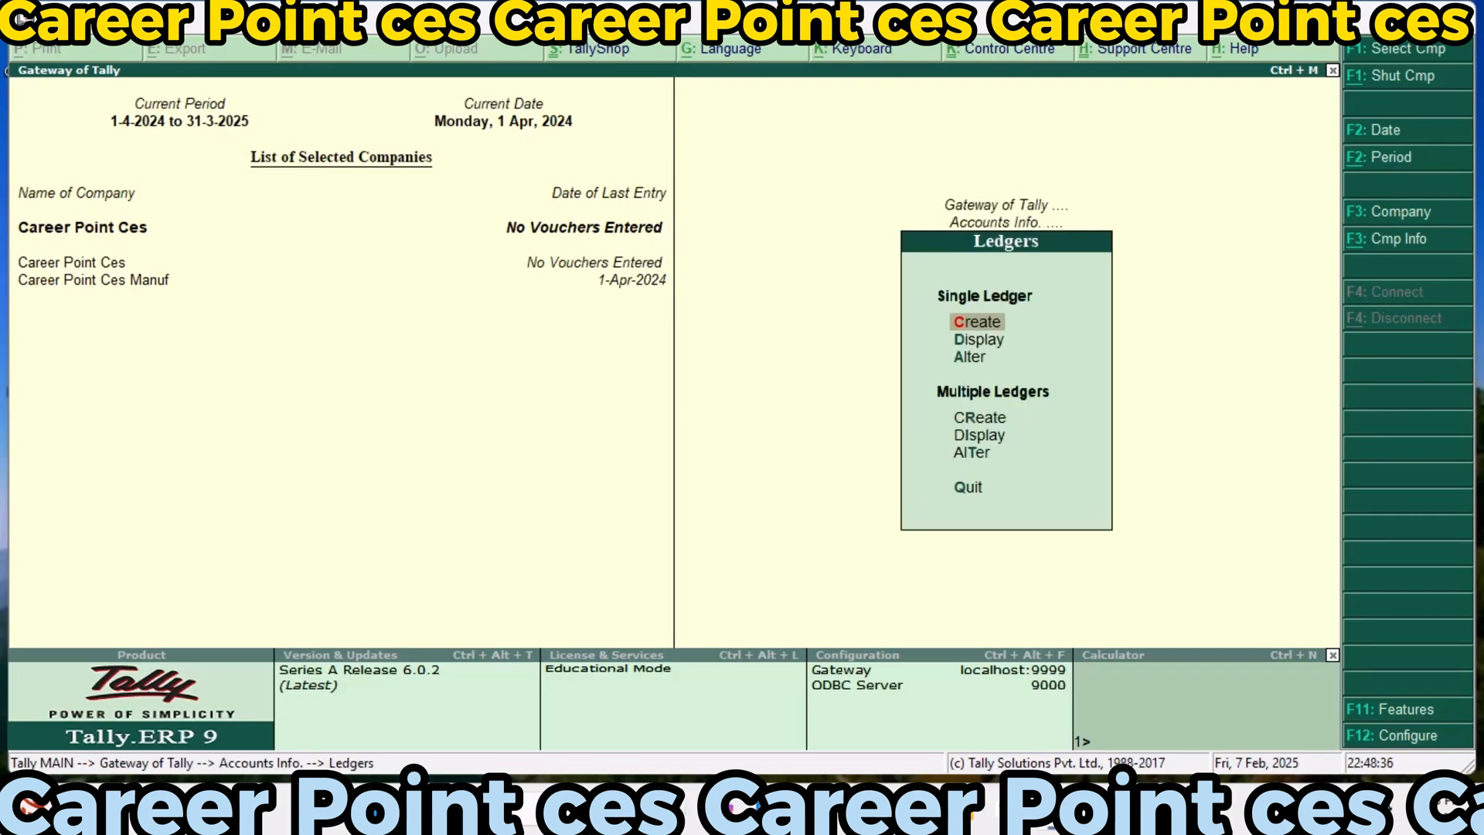
key(Return)
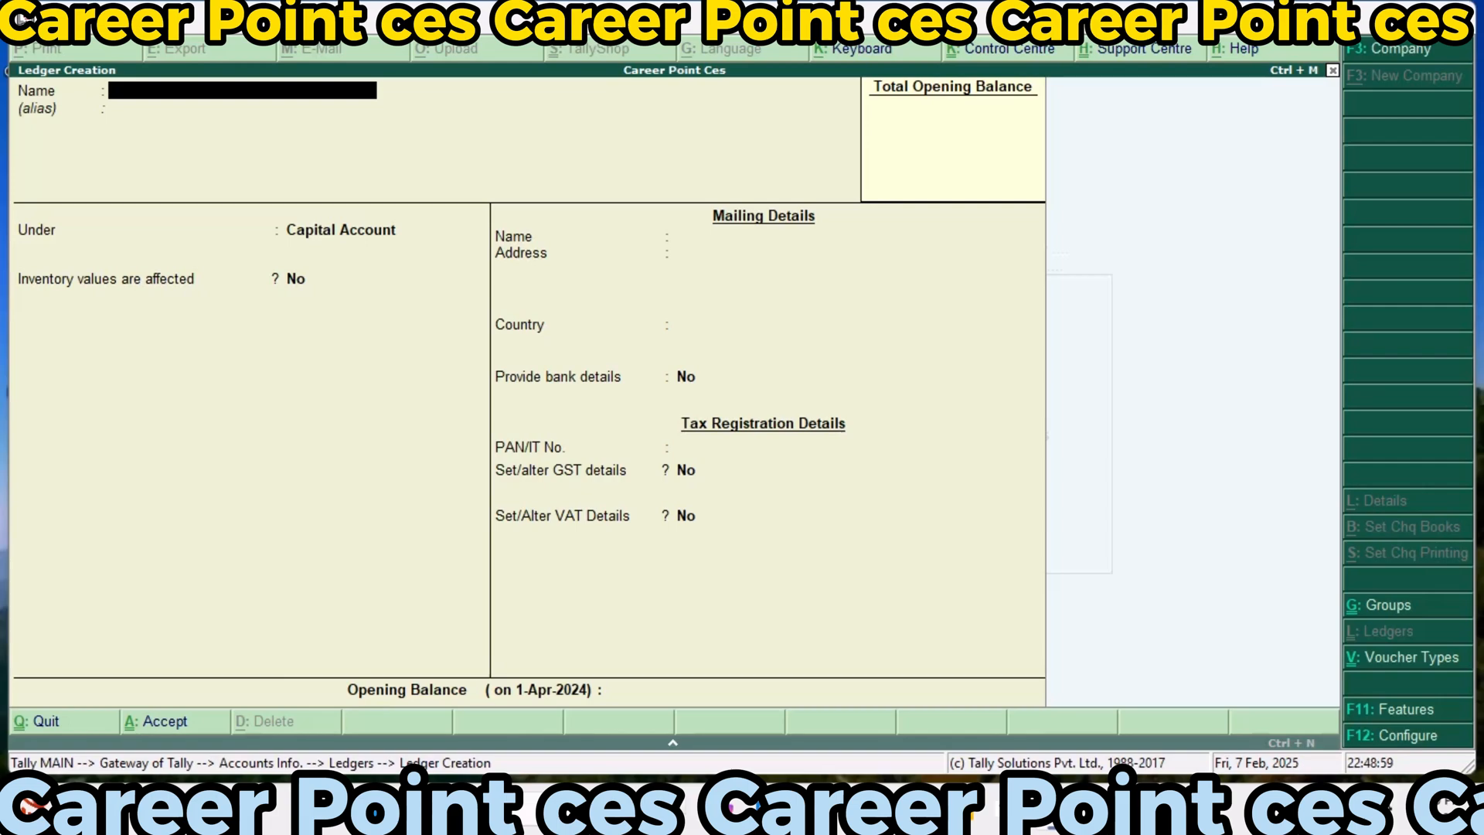
text(Kanpurt)
key(BackSpace)
text(Party Cr)
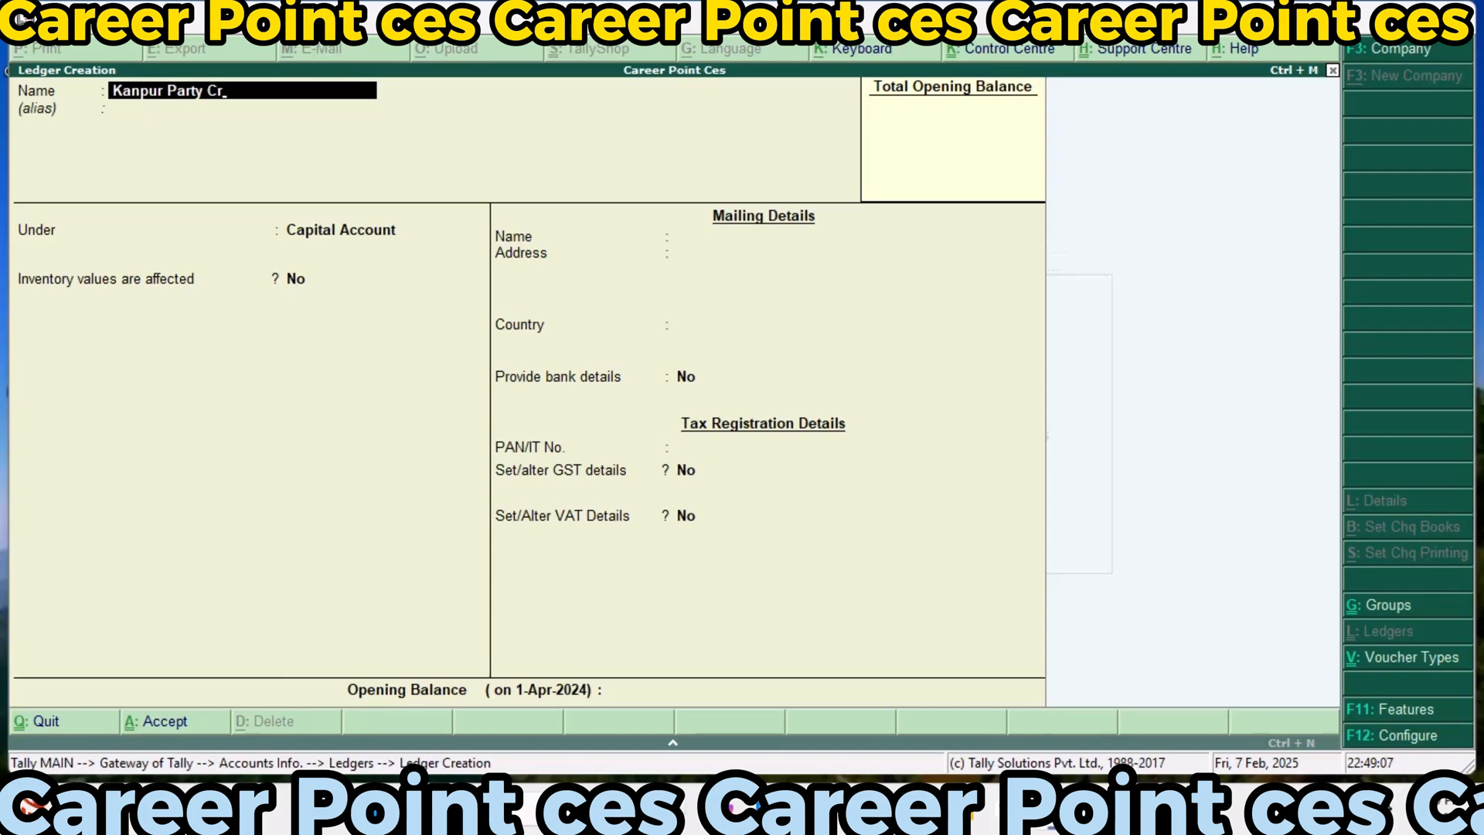
Place the ledger under Sundry Creditors and keep bill-by-bill balances on
key(Return)
text(S)
key(Down)
key(Down)
key(Down)
key(Down)
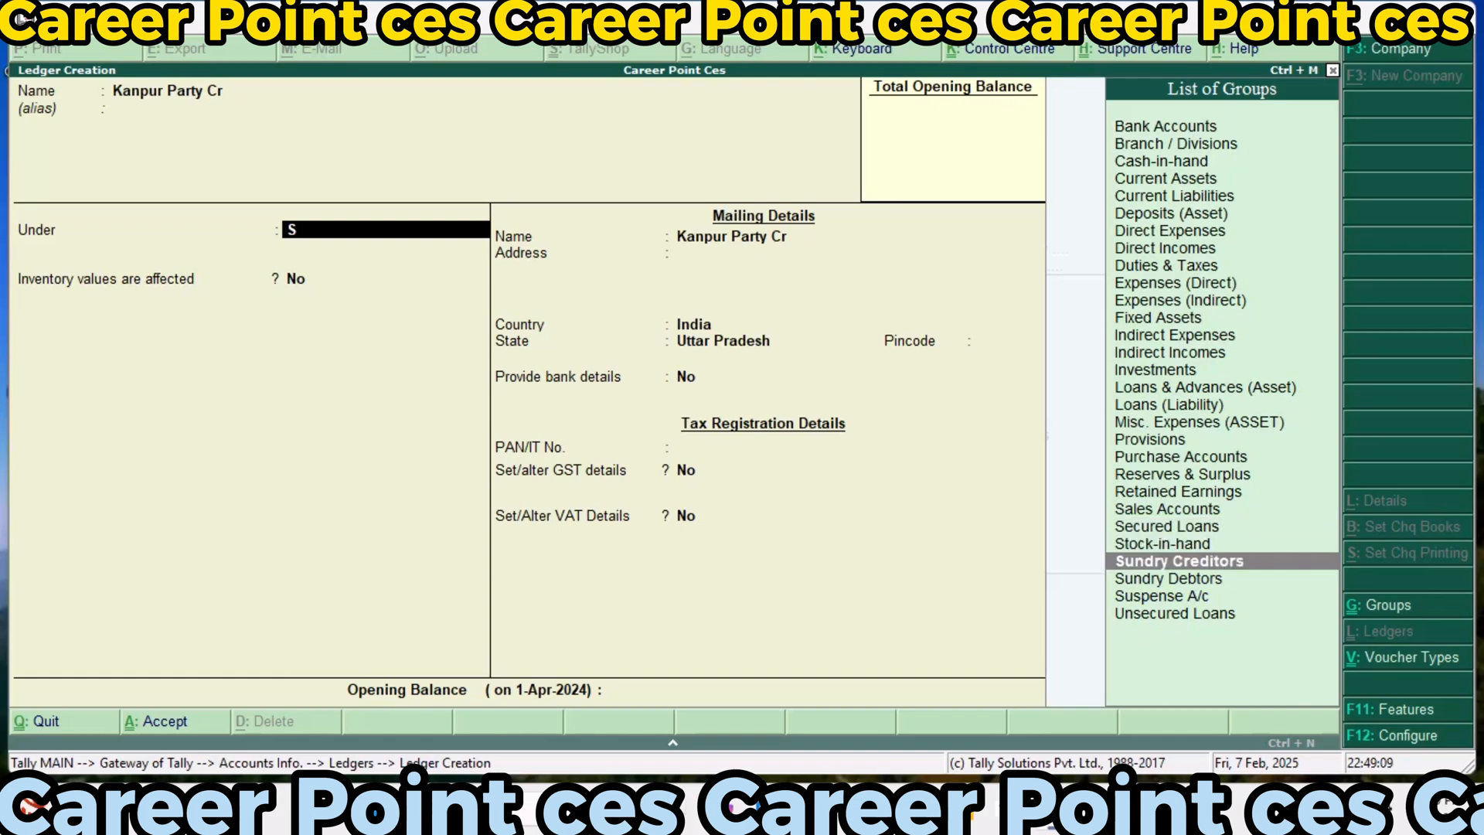
key(Return)
Keep the ledger's country as India and state as Uttar Pradesh, leaving credit period, address, bank details and PAN unset
key(Return)
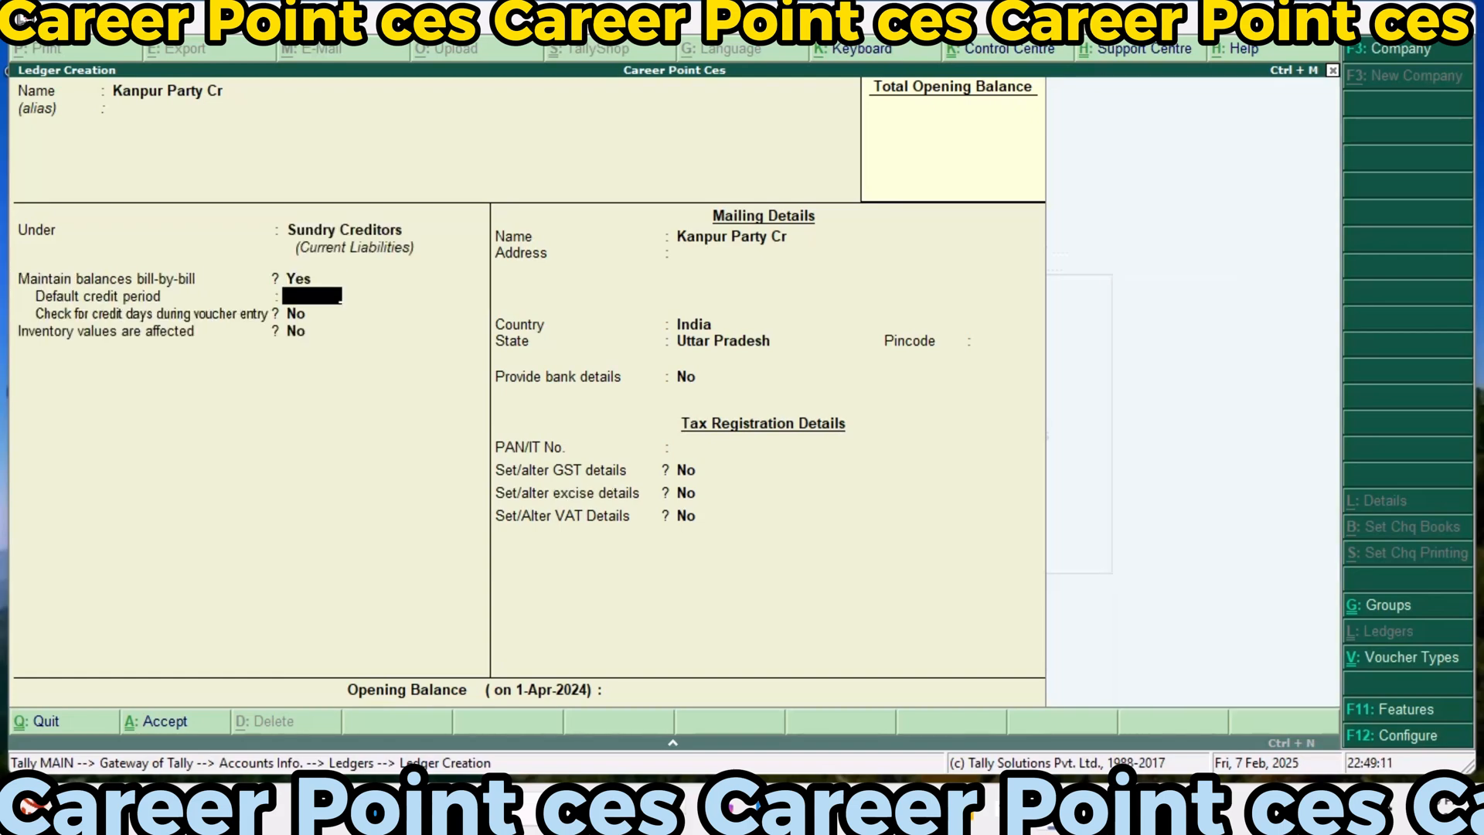
key(Return)
key(Return)
key(Return)
key(Return)
key(Return)
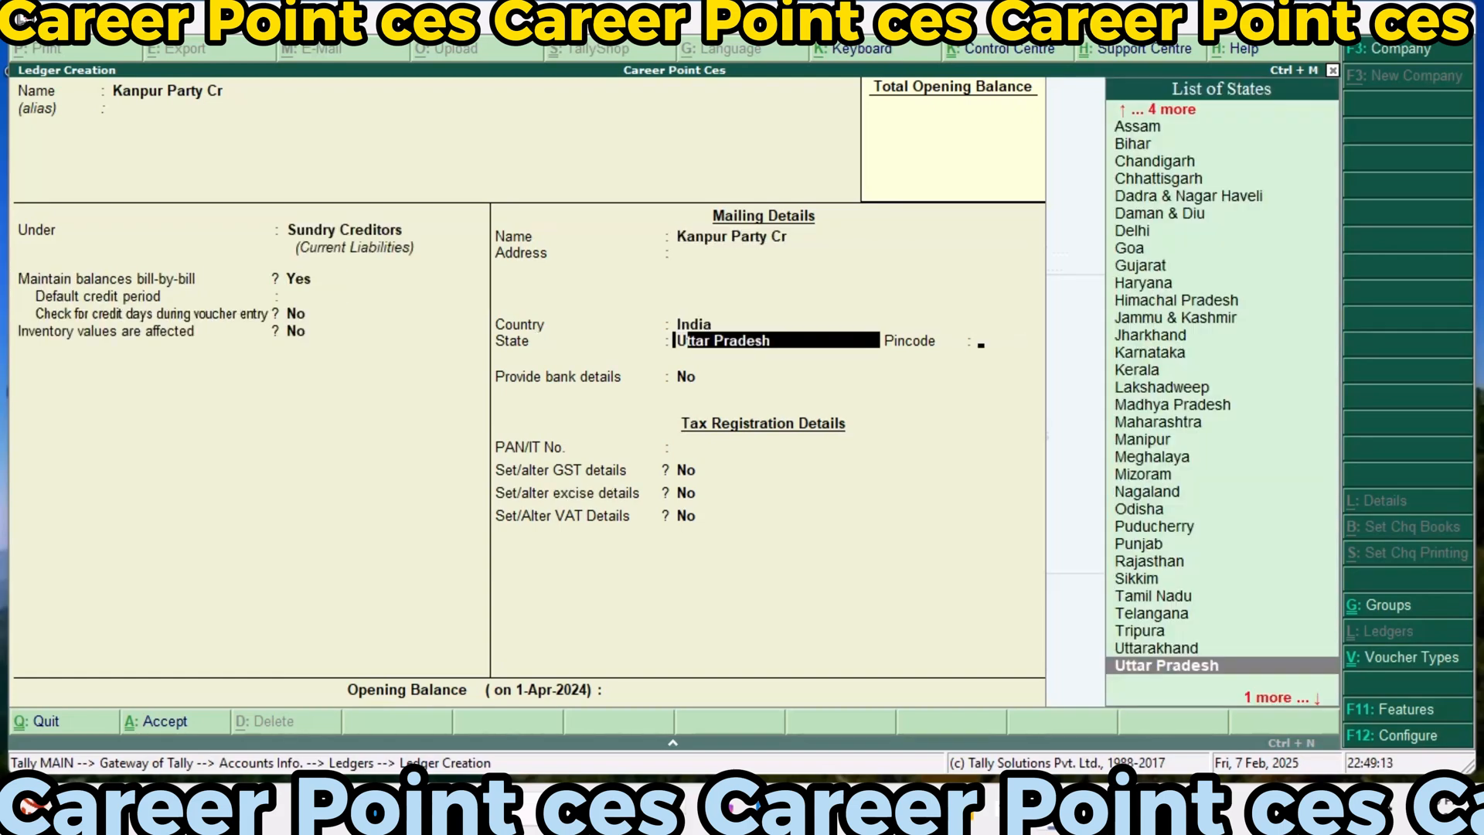
key(Return)
key(Return)
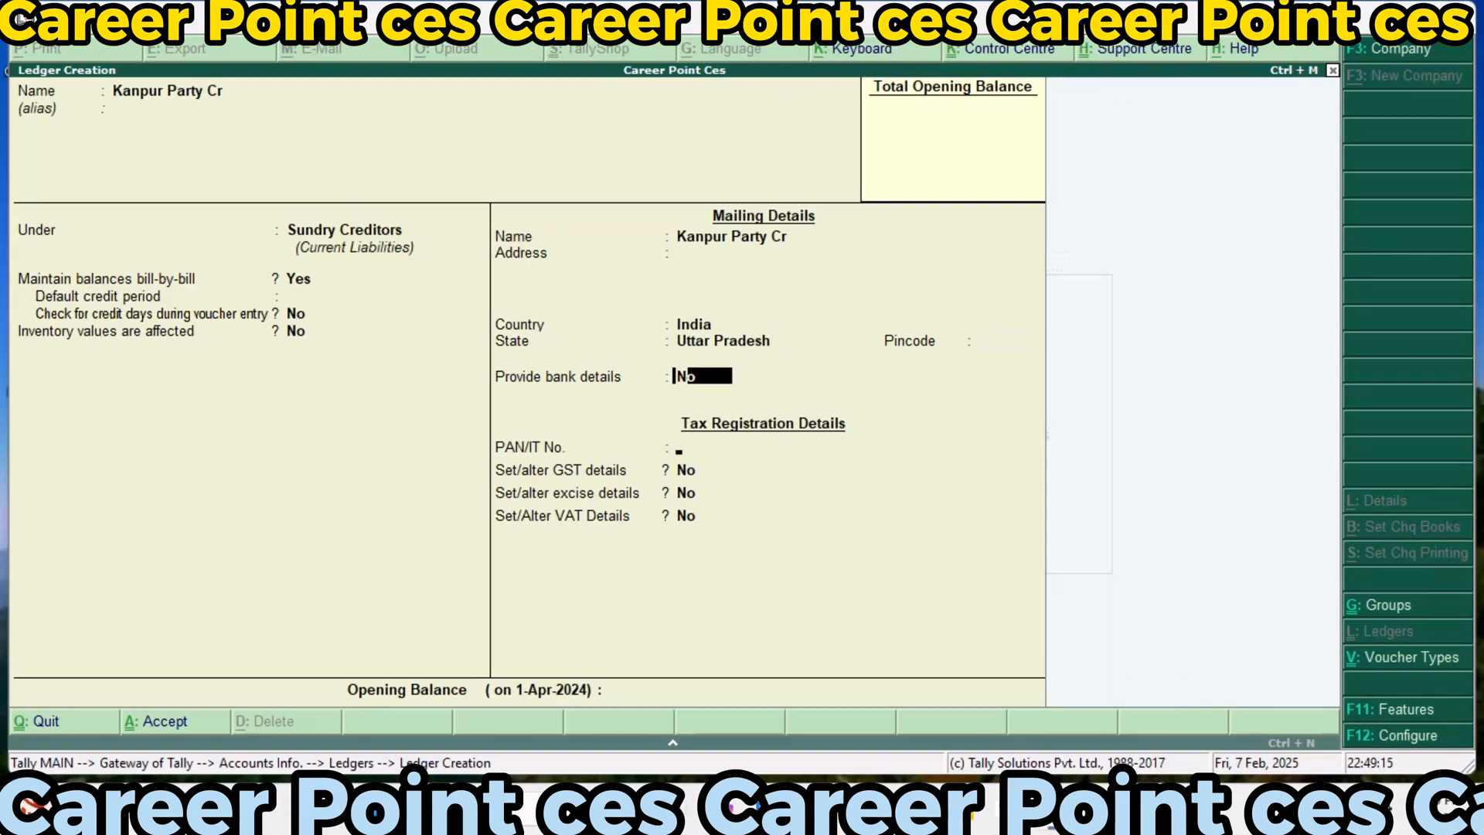
key(Return)
key(Return)
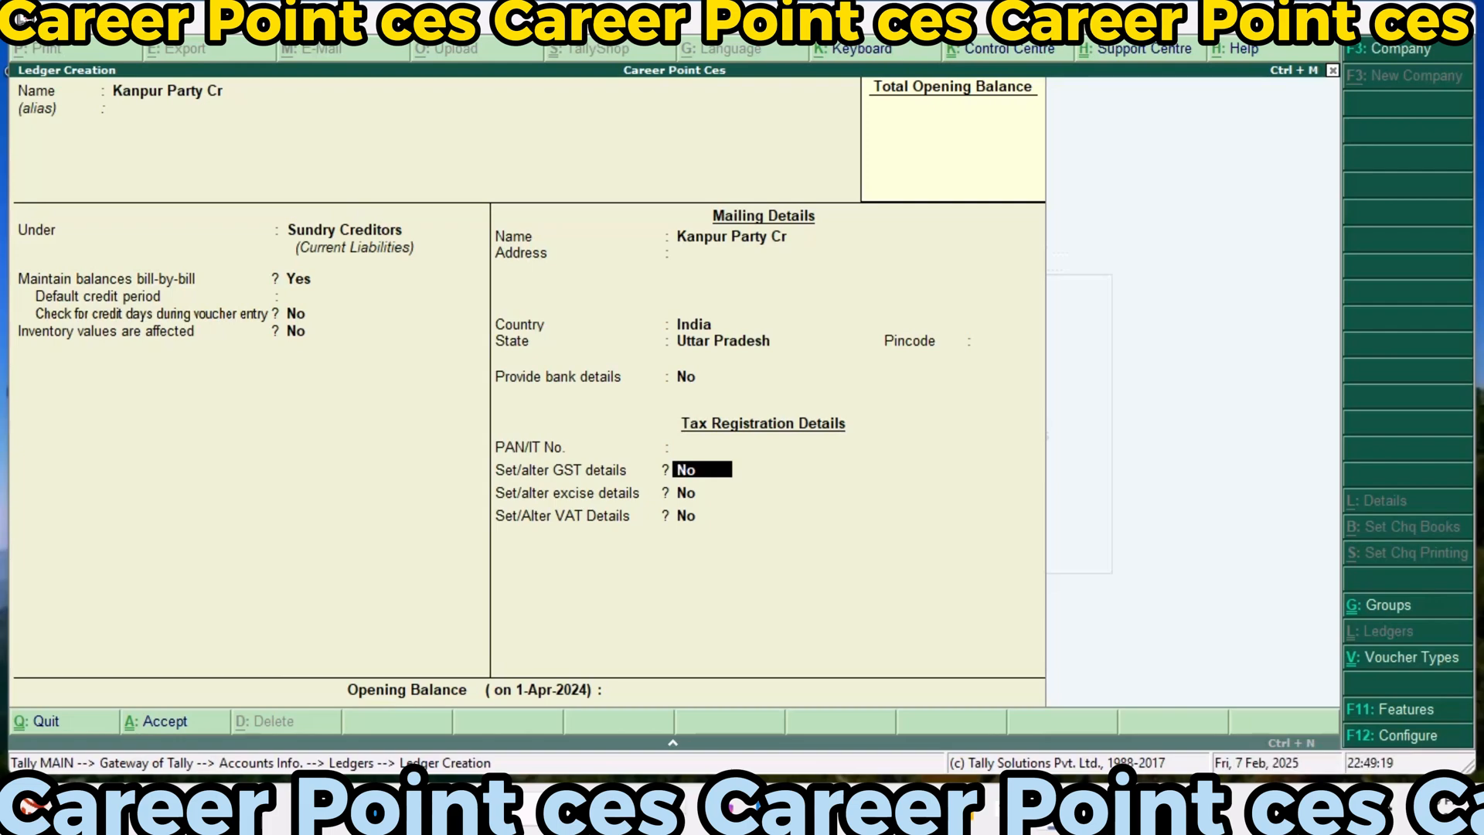
Enable the ledger's GST details with Regular registration, the party's GSTIN and party type Deemed Export, keeping the e-Commerce operator option off
text(y)
key(Return)
key(Return)
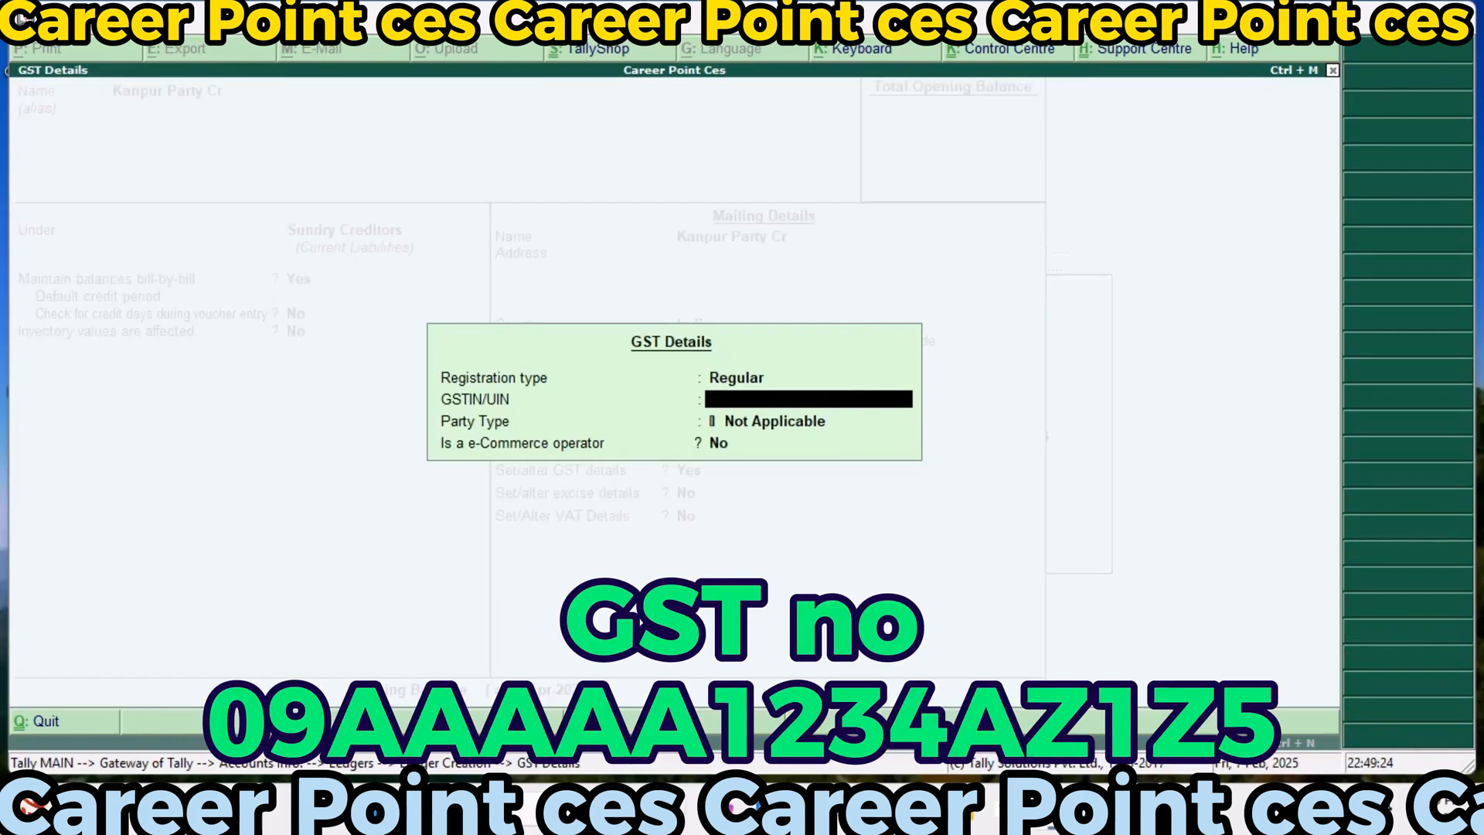
text(09)
text(AAAAA1234)
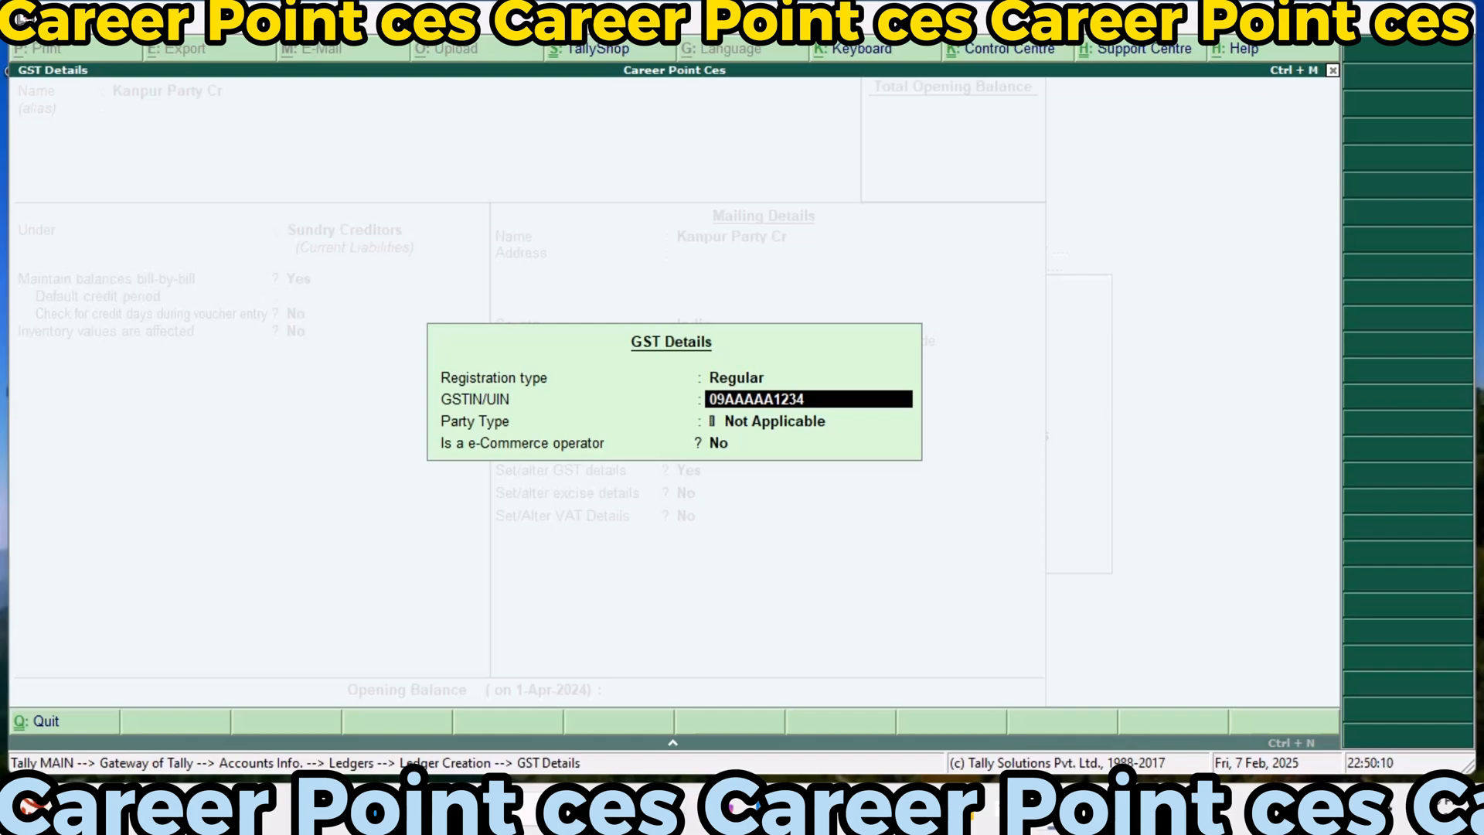
text(A1Z5)
key(Return)
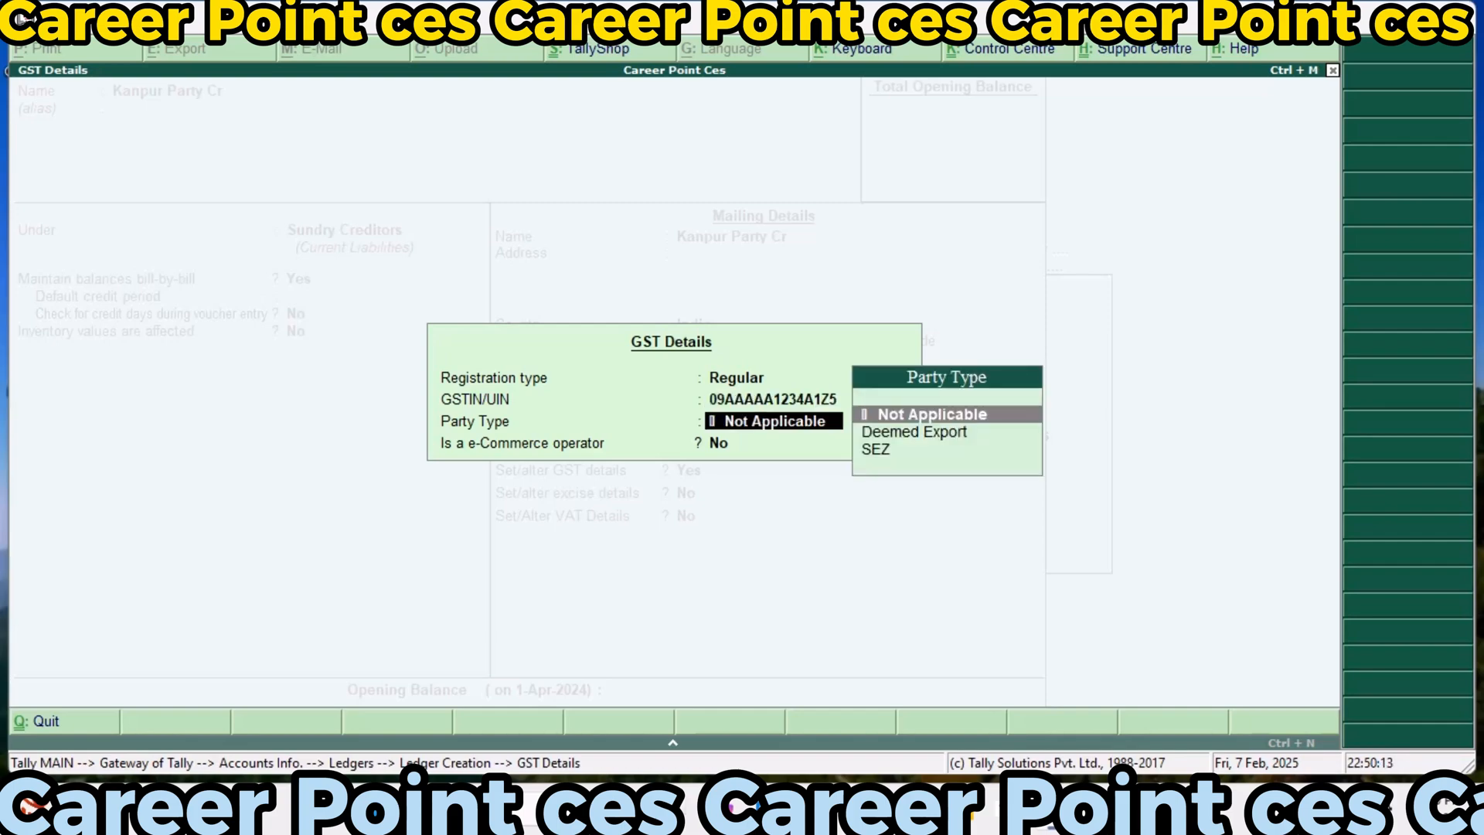
key(Down)
key(Return)
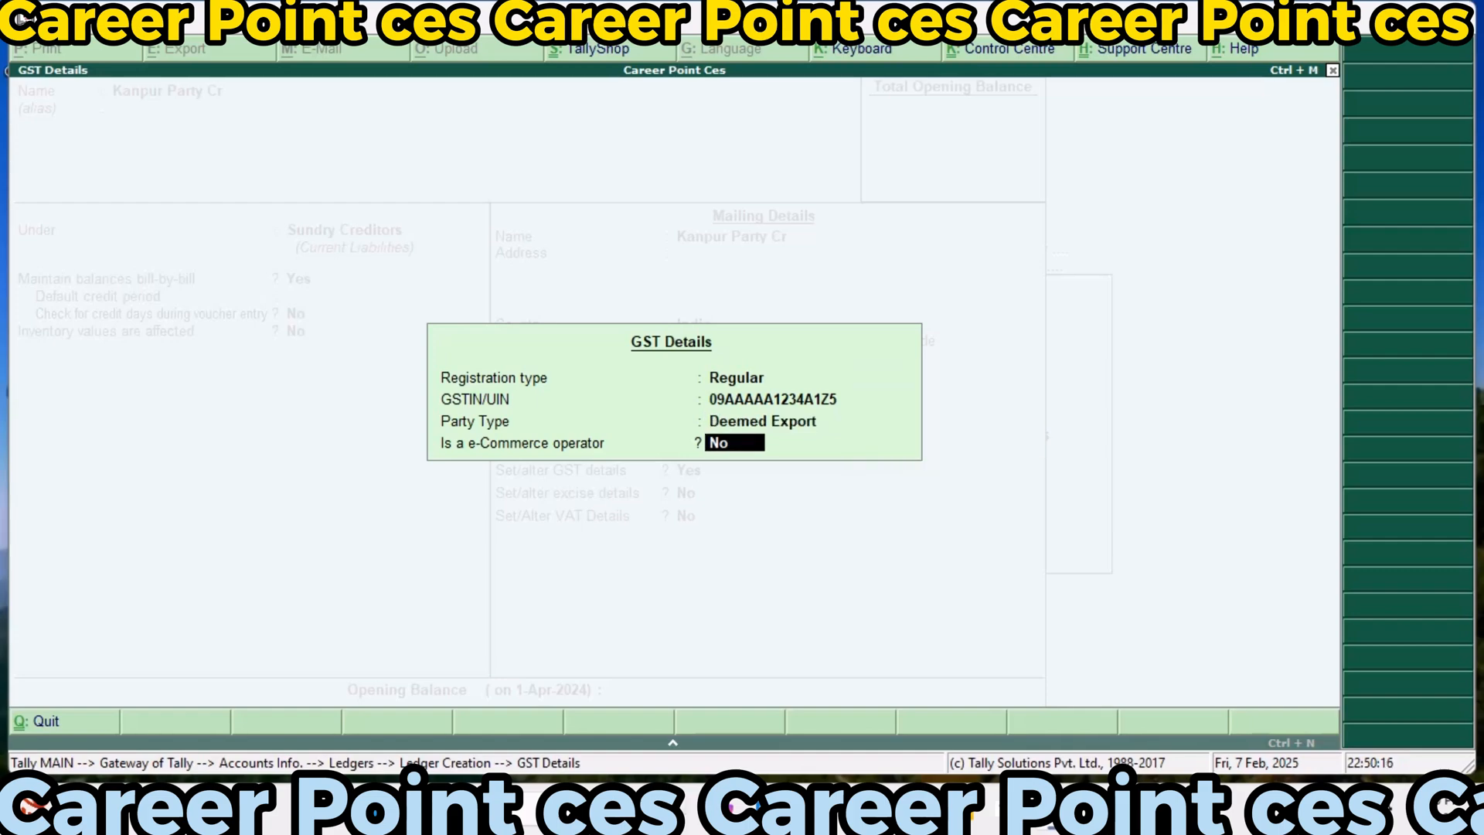
key(Return)
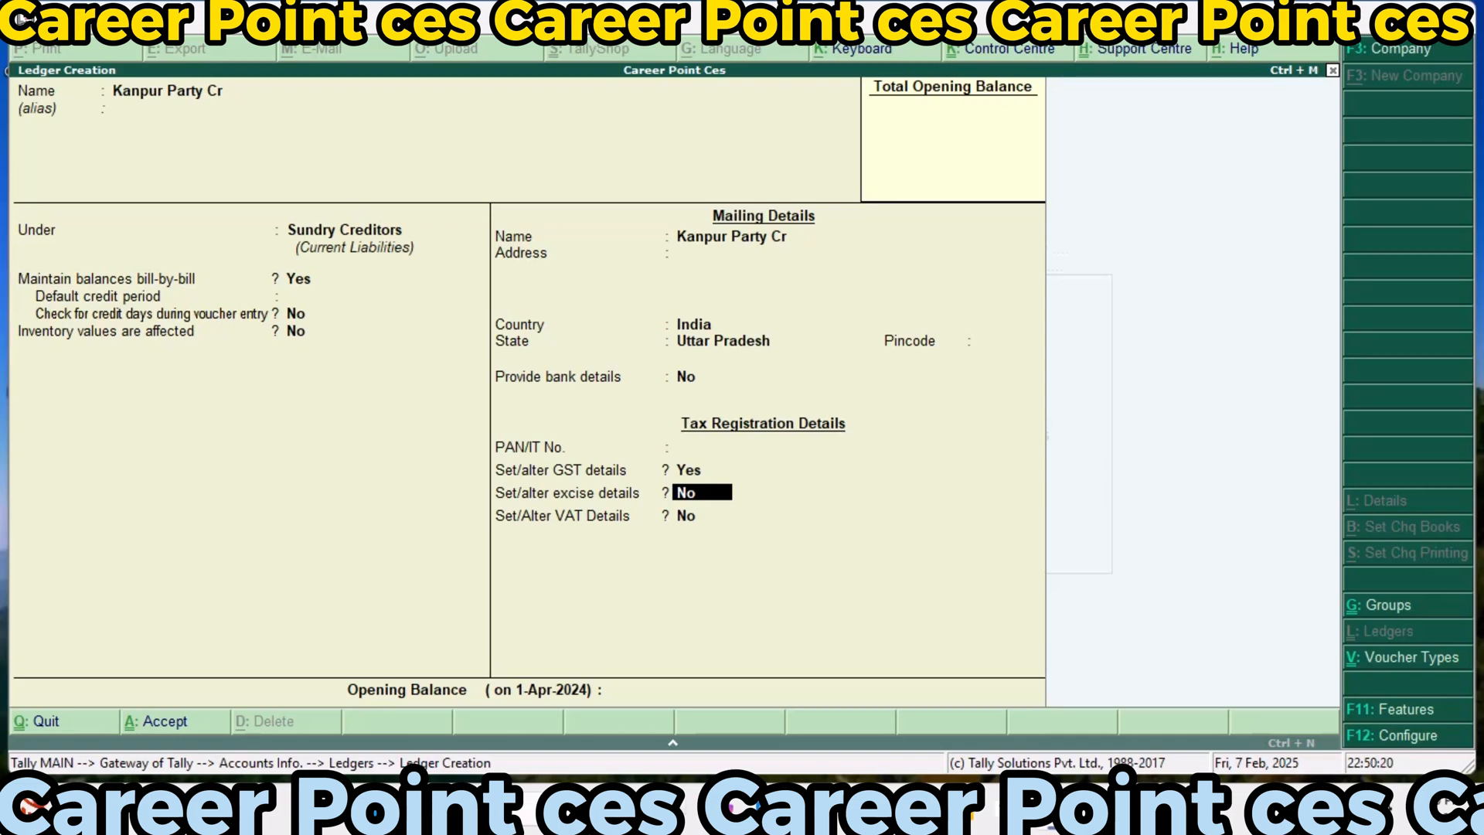
Enable the ledger's excise details with Manufacturer as default nature of purchase, leaving all excise registration information blank
text(y)
key(Return)
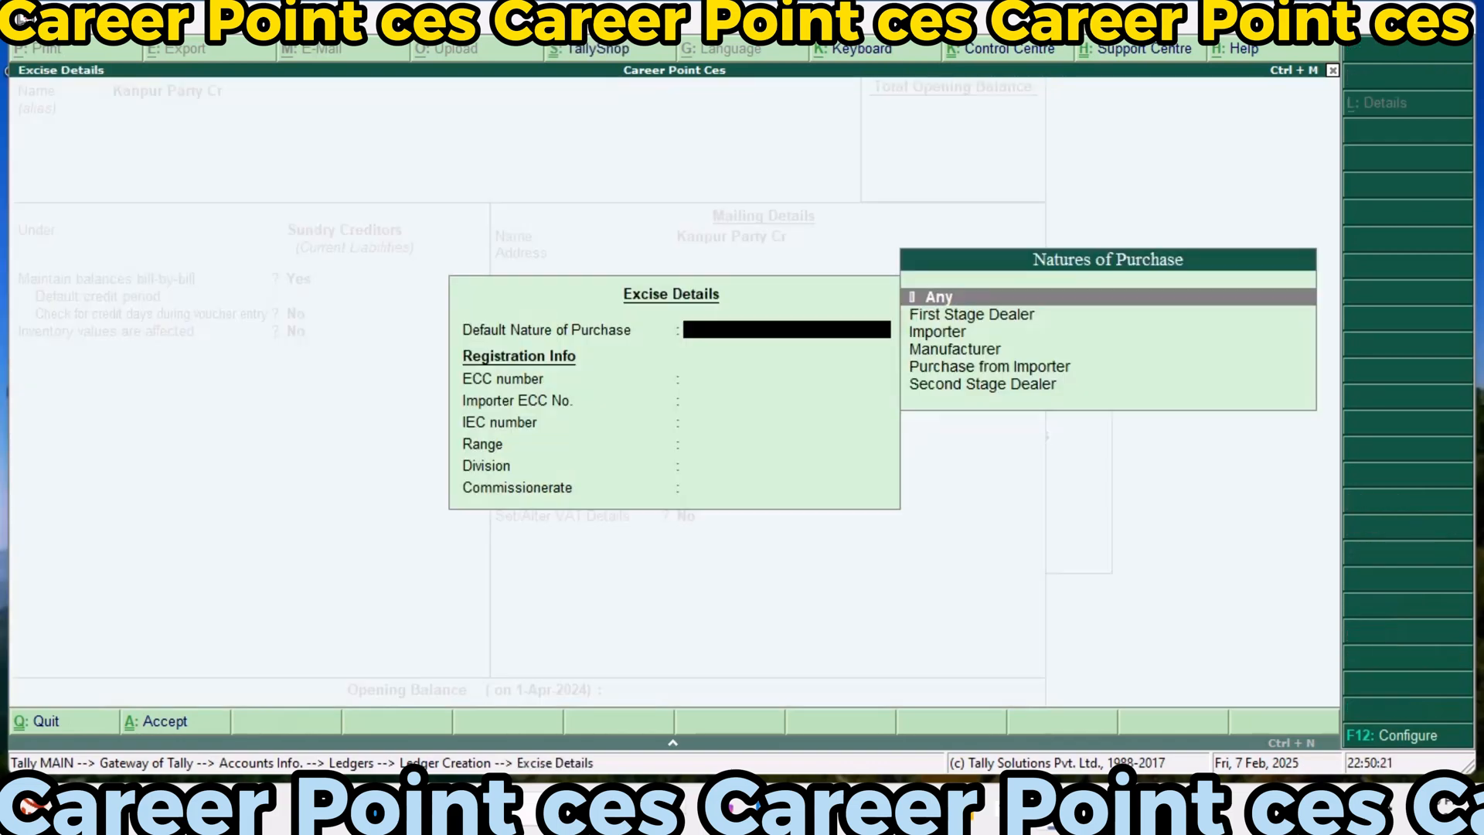
key(Down)
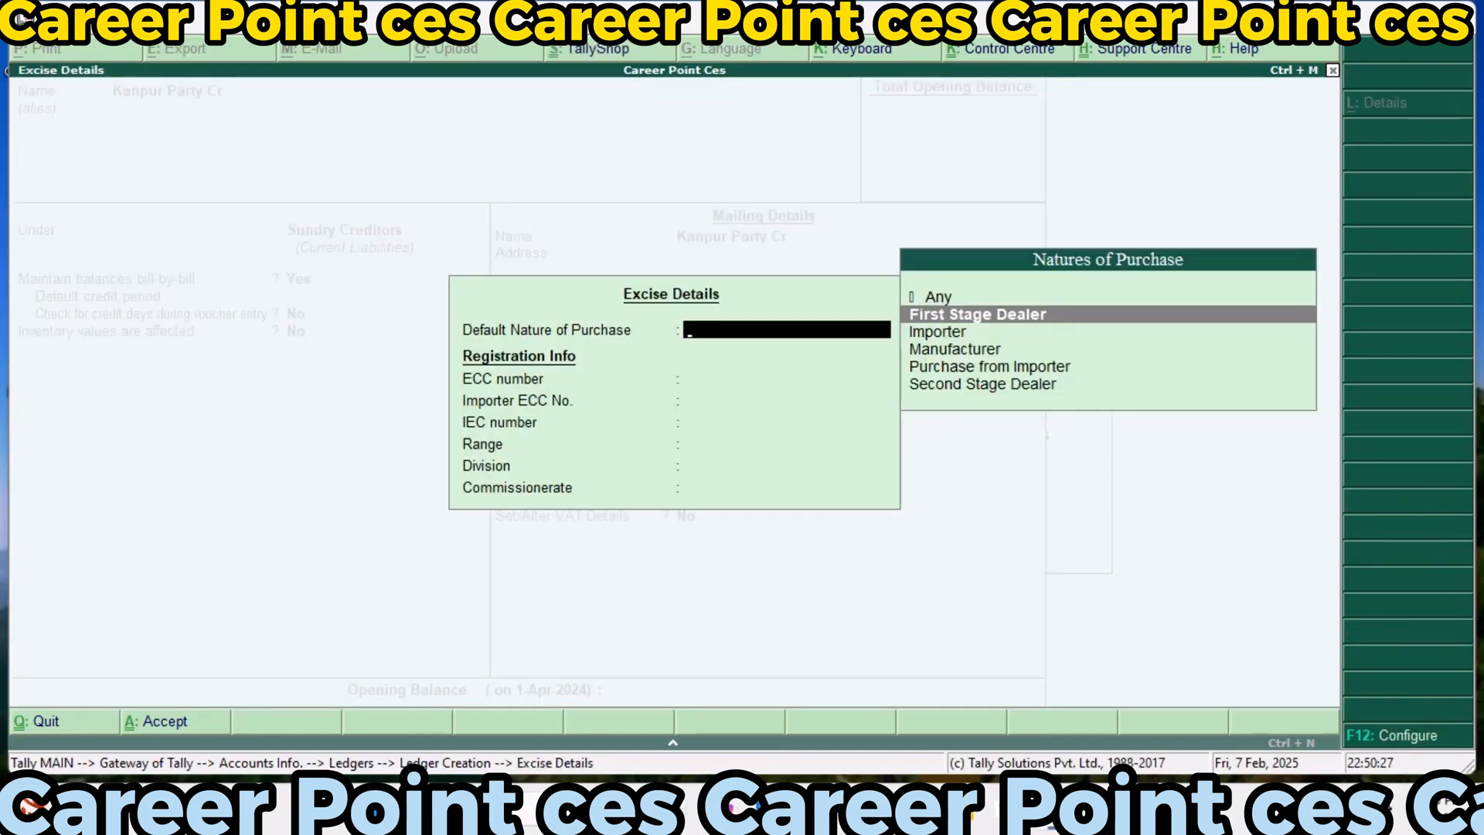
key(Down)
key(Down)
key(Return)
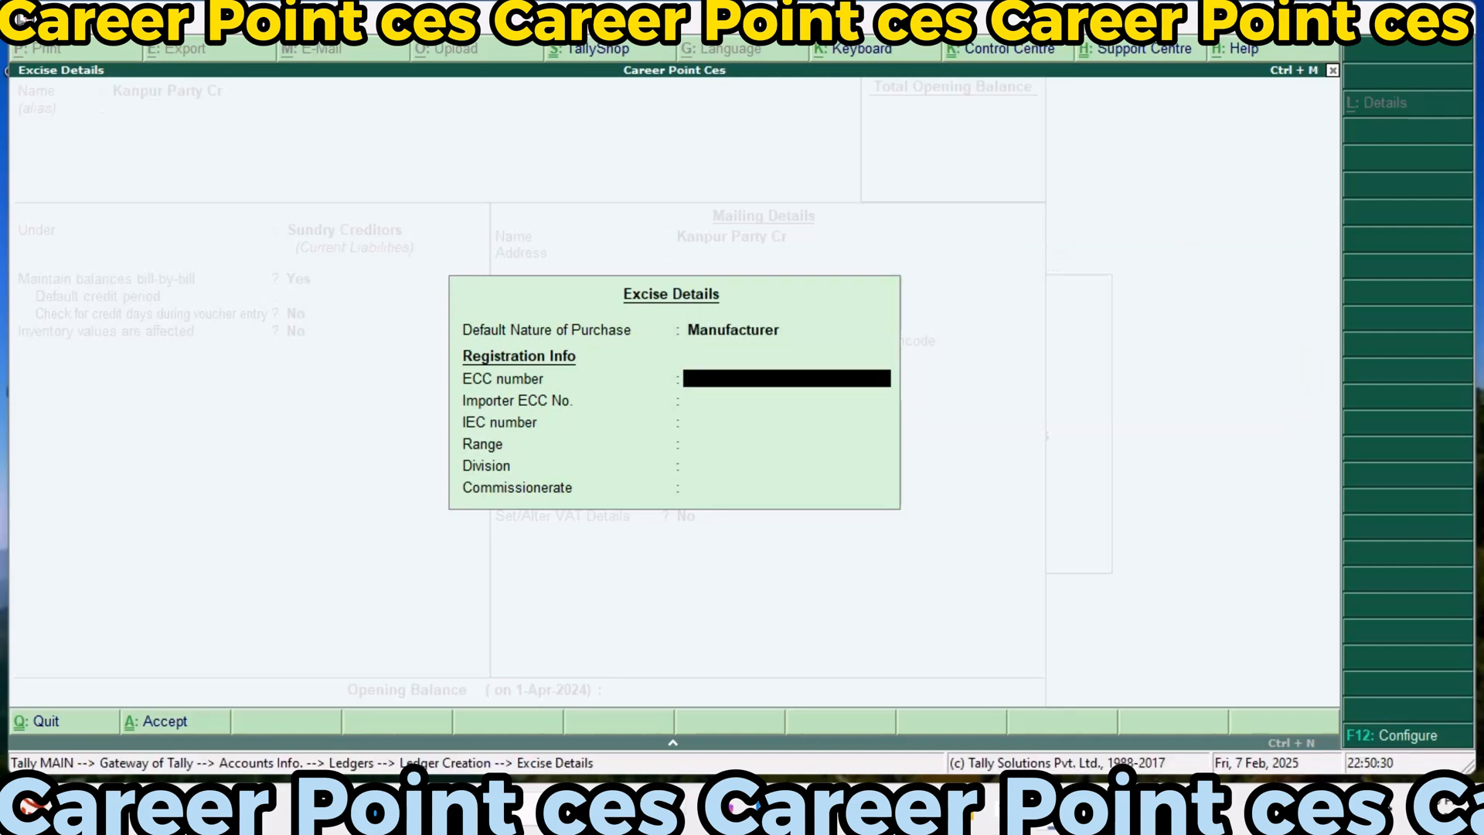
key(Return)
key(Return)
key(Return)
key(Return)
key(Return)
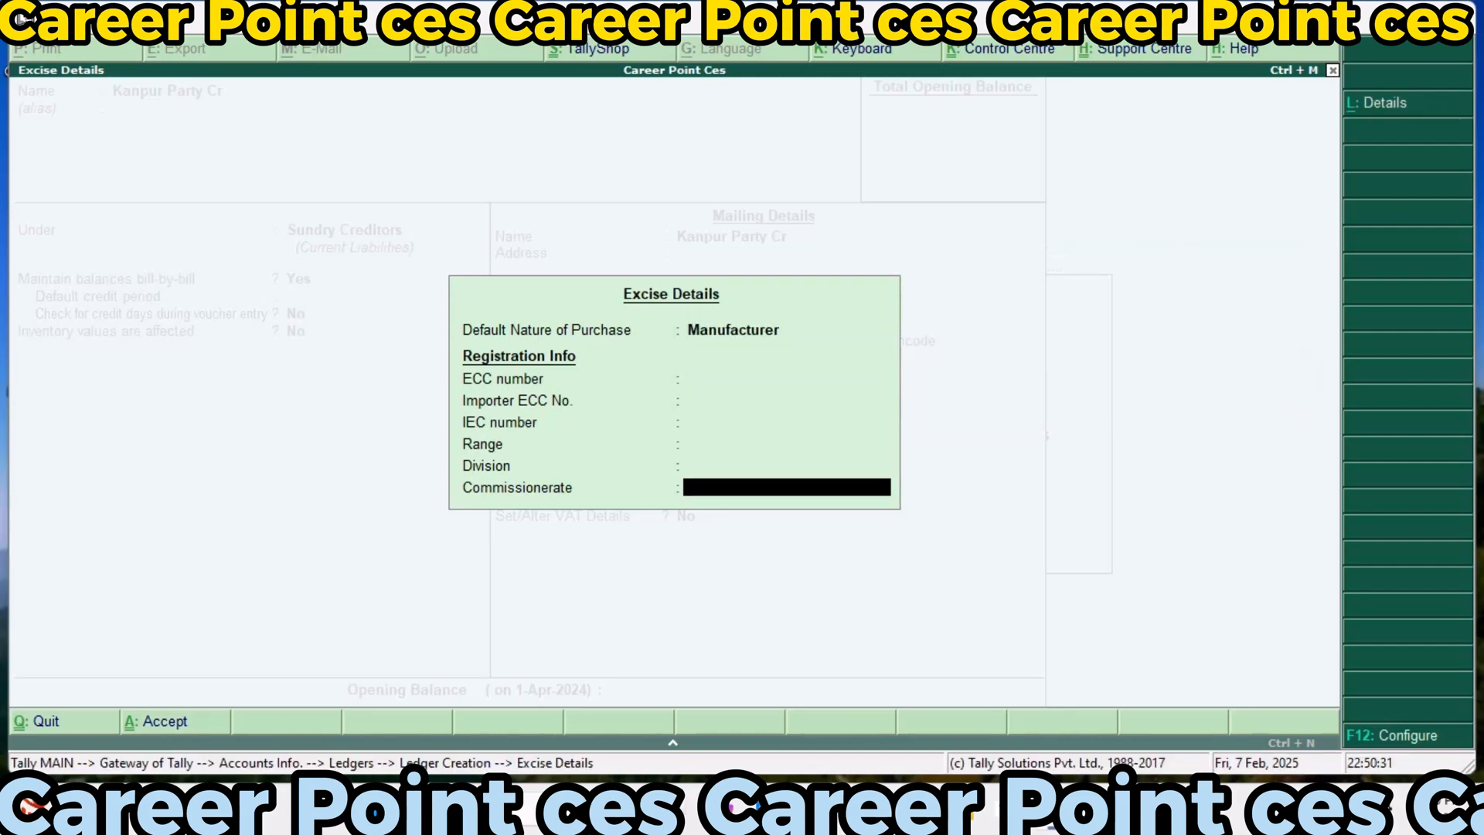
key(Return)
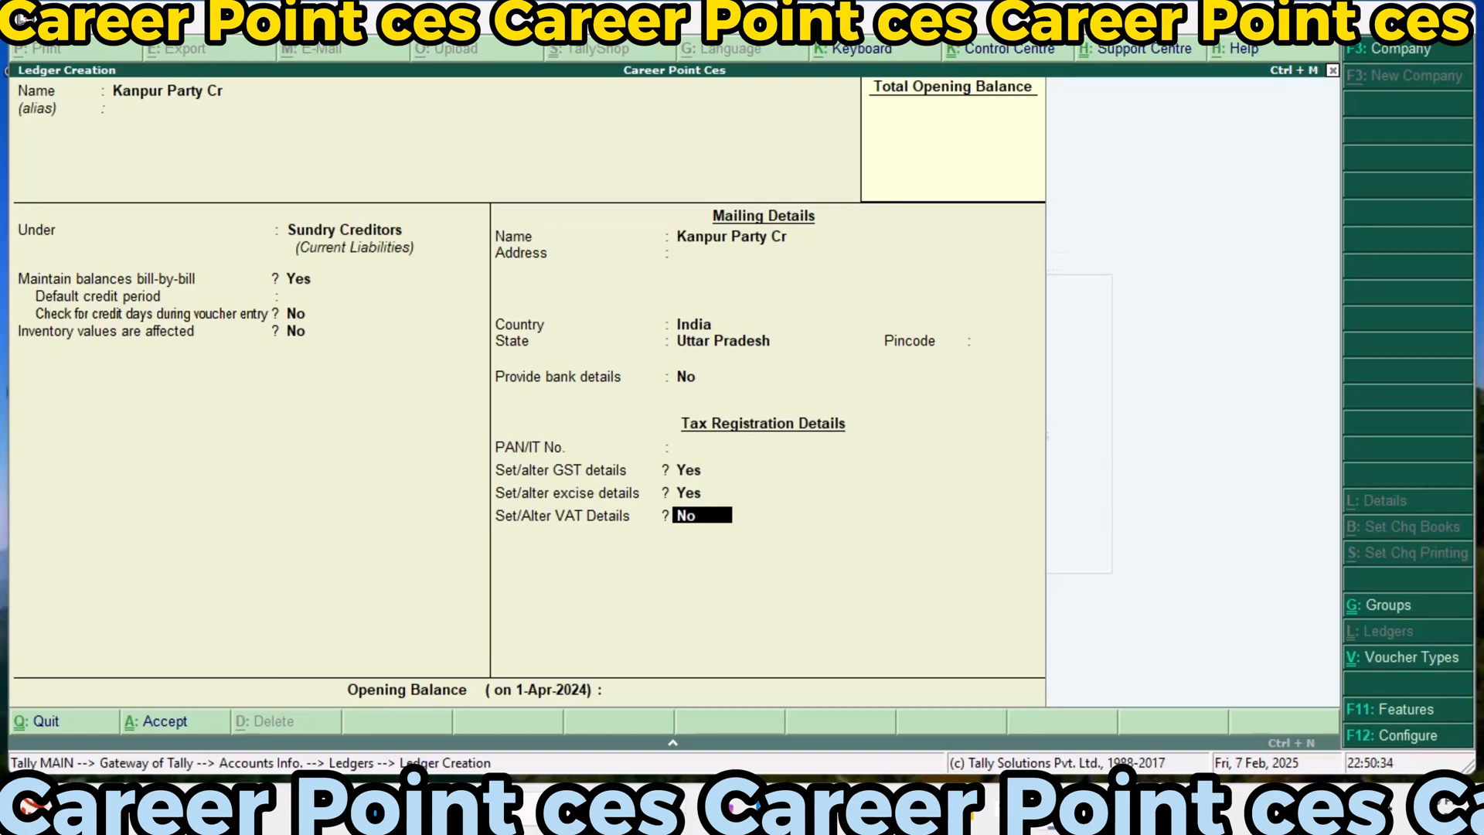
Enable the ledger's VAT details with dealer type Regular and the party's VAT TIN, leave the CST number blank, and save the ledger
text(y)
key(Return)
key(Return)
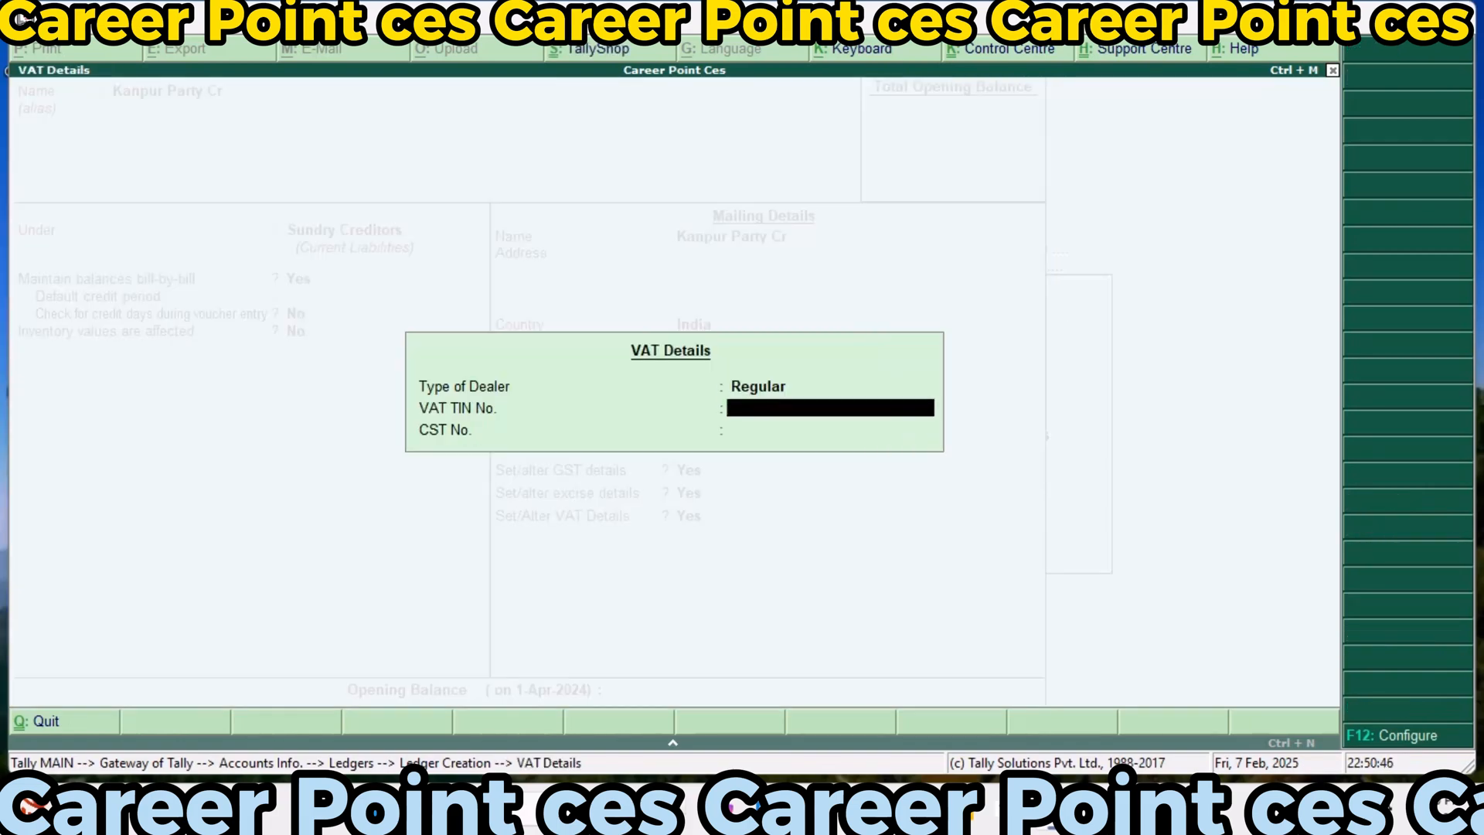
text(vat123)
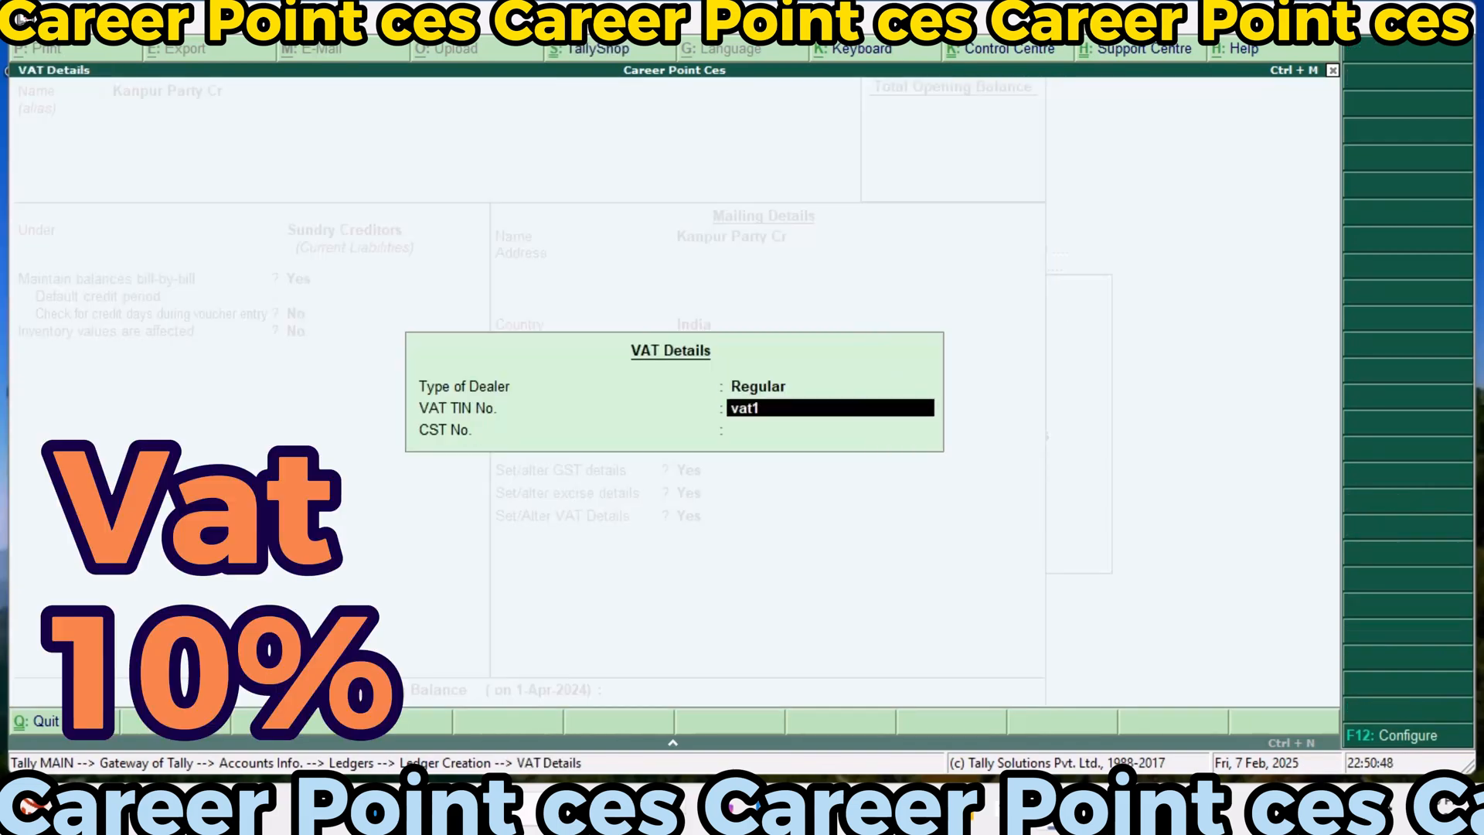
key(Return)
key(Return)
key(Return)
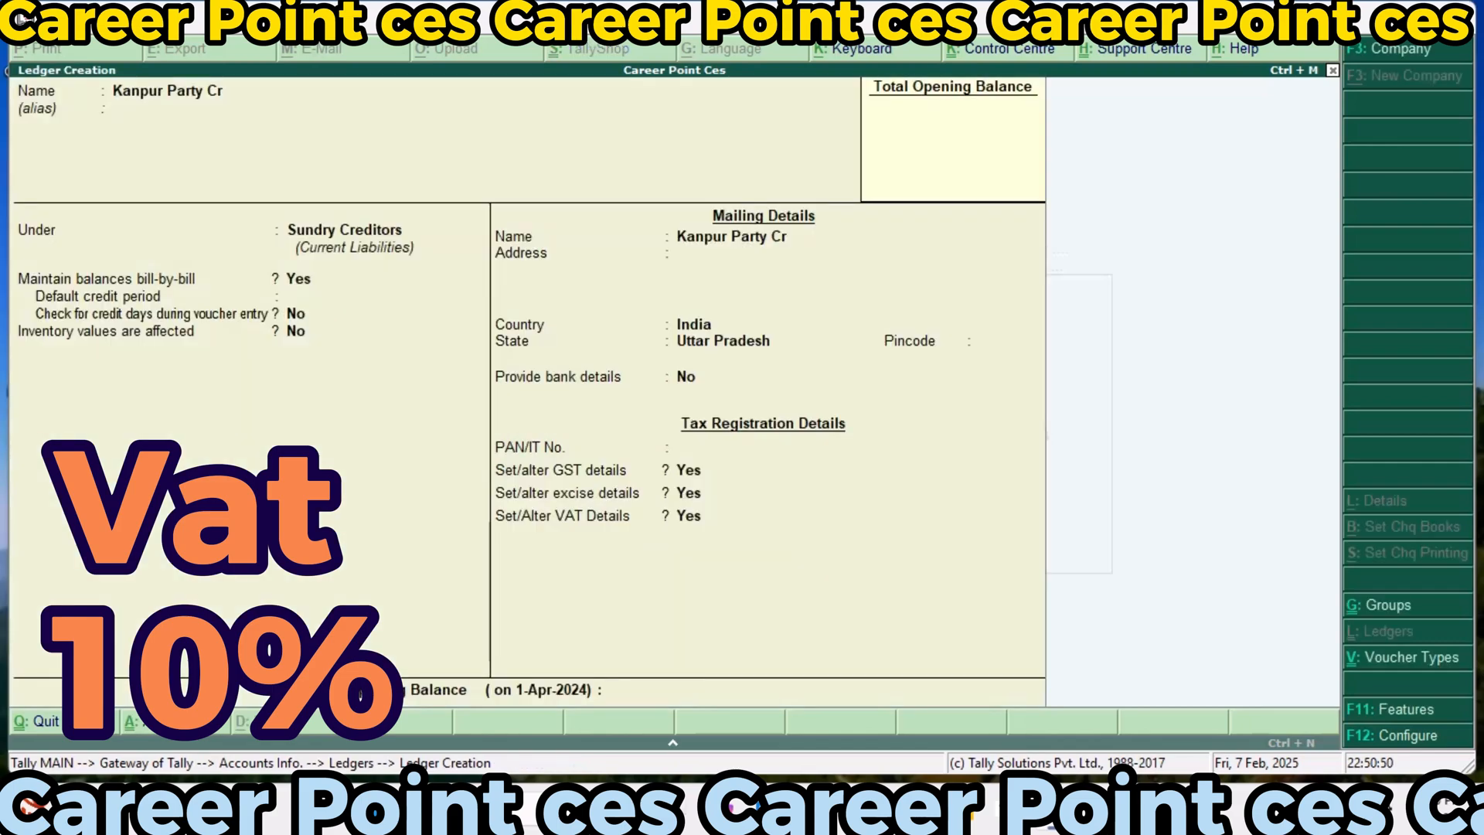
key(Return)
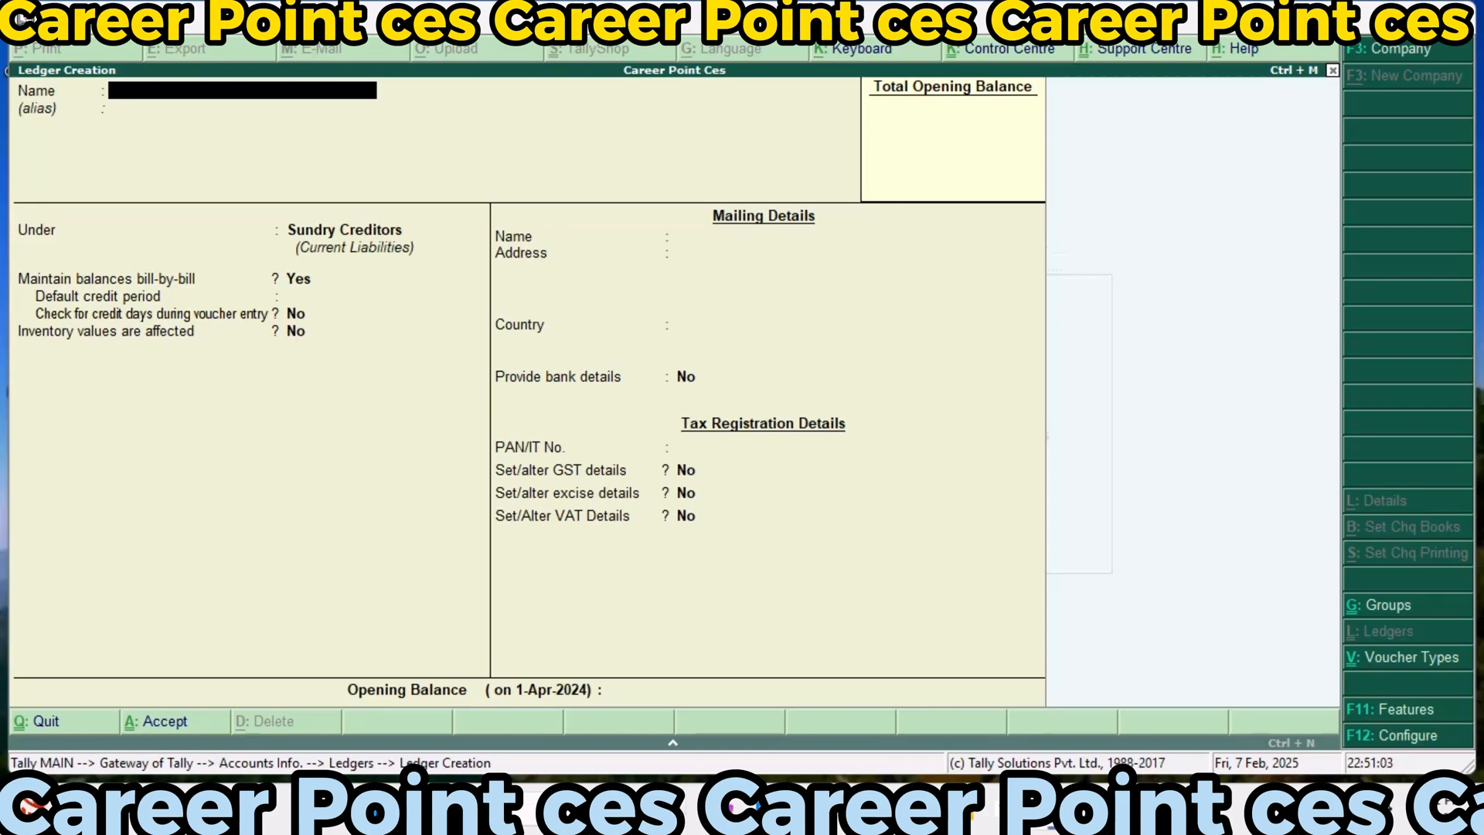
Start another ledger named Noida Party Dr and place it under Sundry Debtors
text(Noida Party Dr)
key(Return)
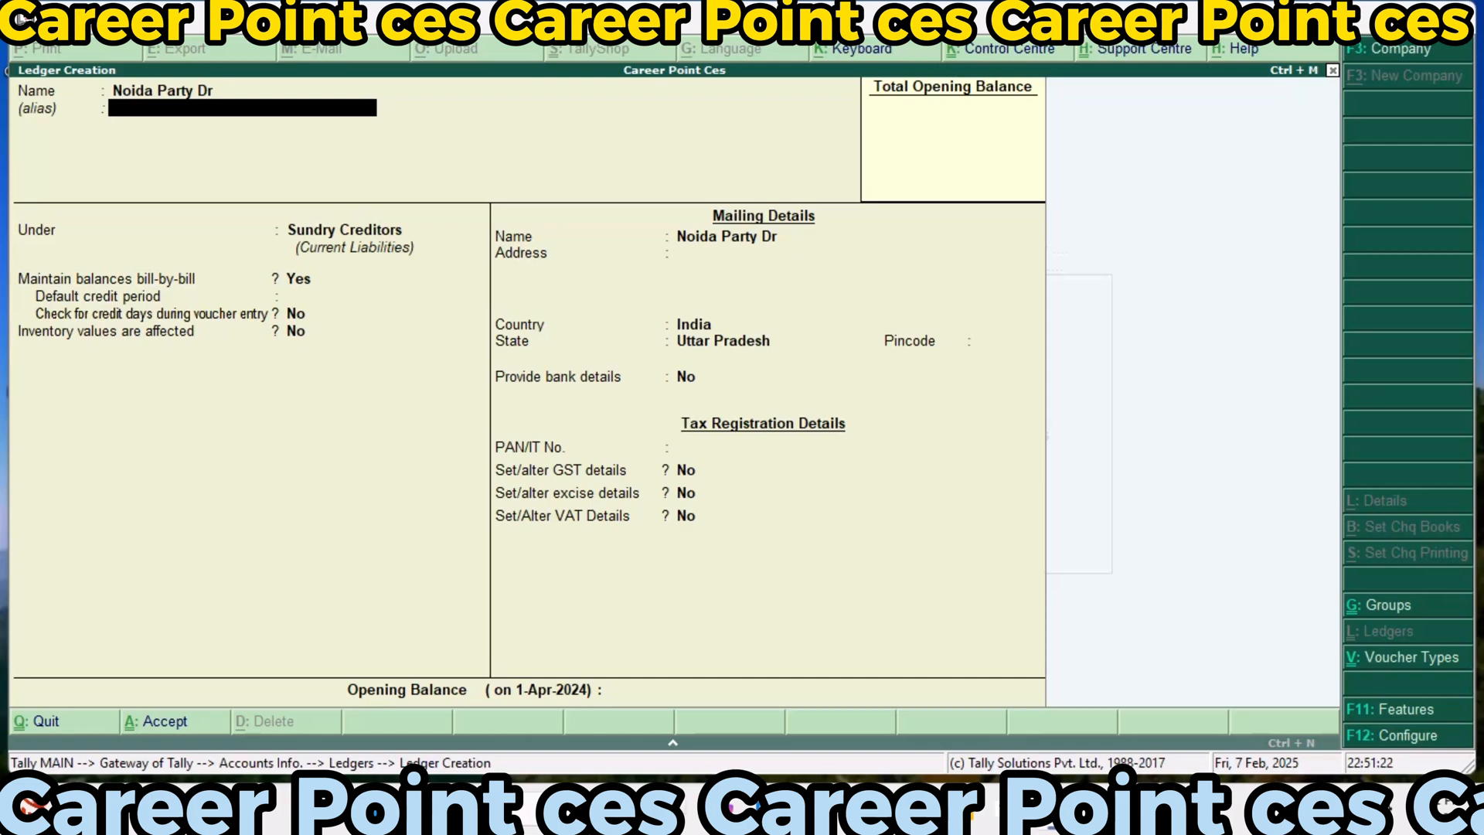
key(Return)
key(Down)
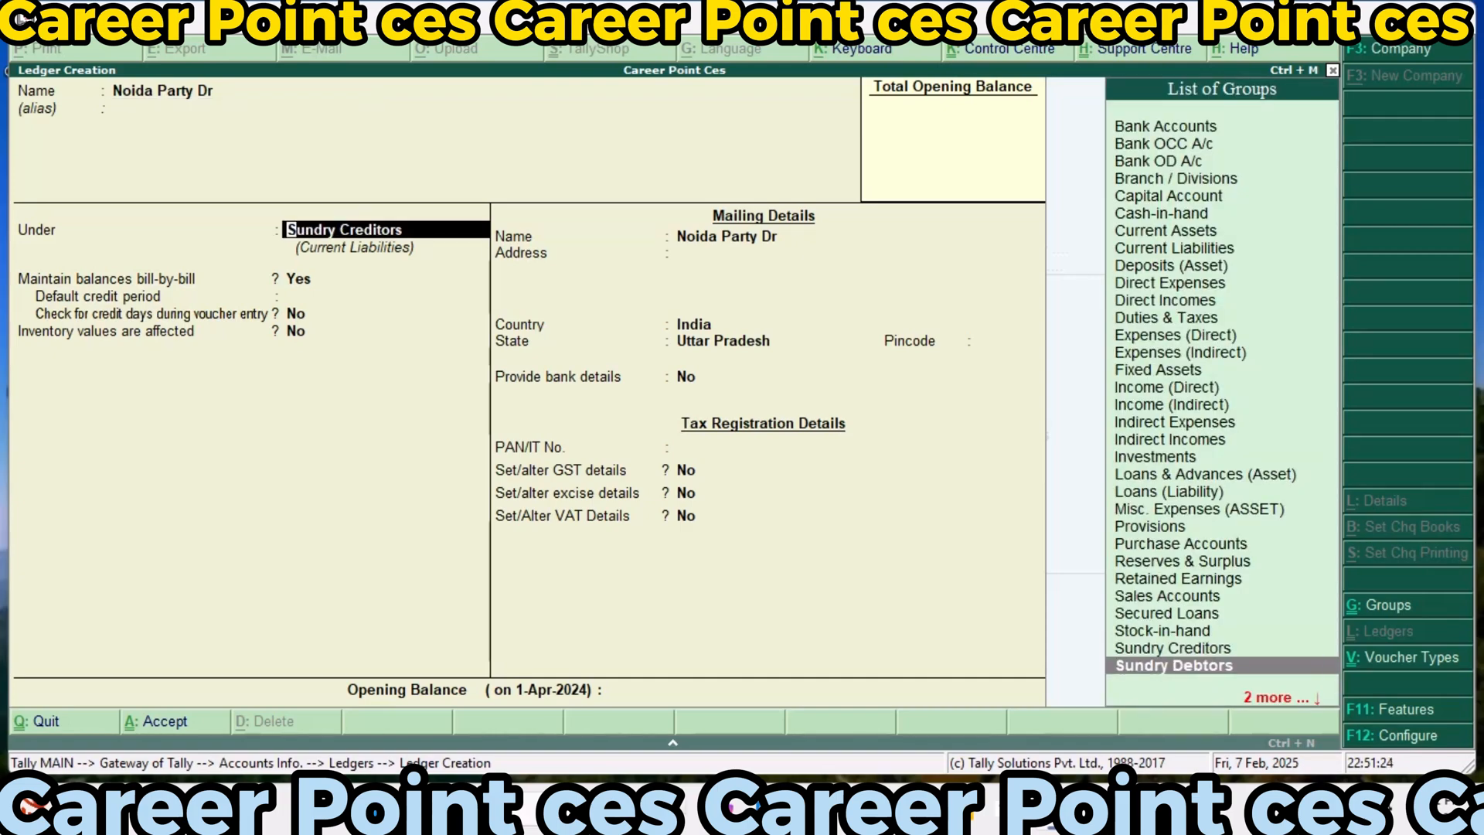
key(Return)
Keep bill-by-bill balances on and the mailing details at India and Uttar Pradesh, leaving credit period, address, bank details and PAN unset
key(Return)
key(Return)
key(Return)
key(Return)
key(Return)
key(Return)
key(Return)
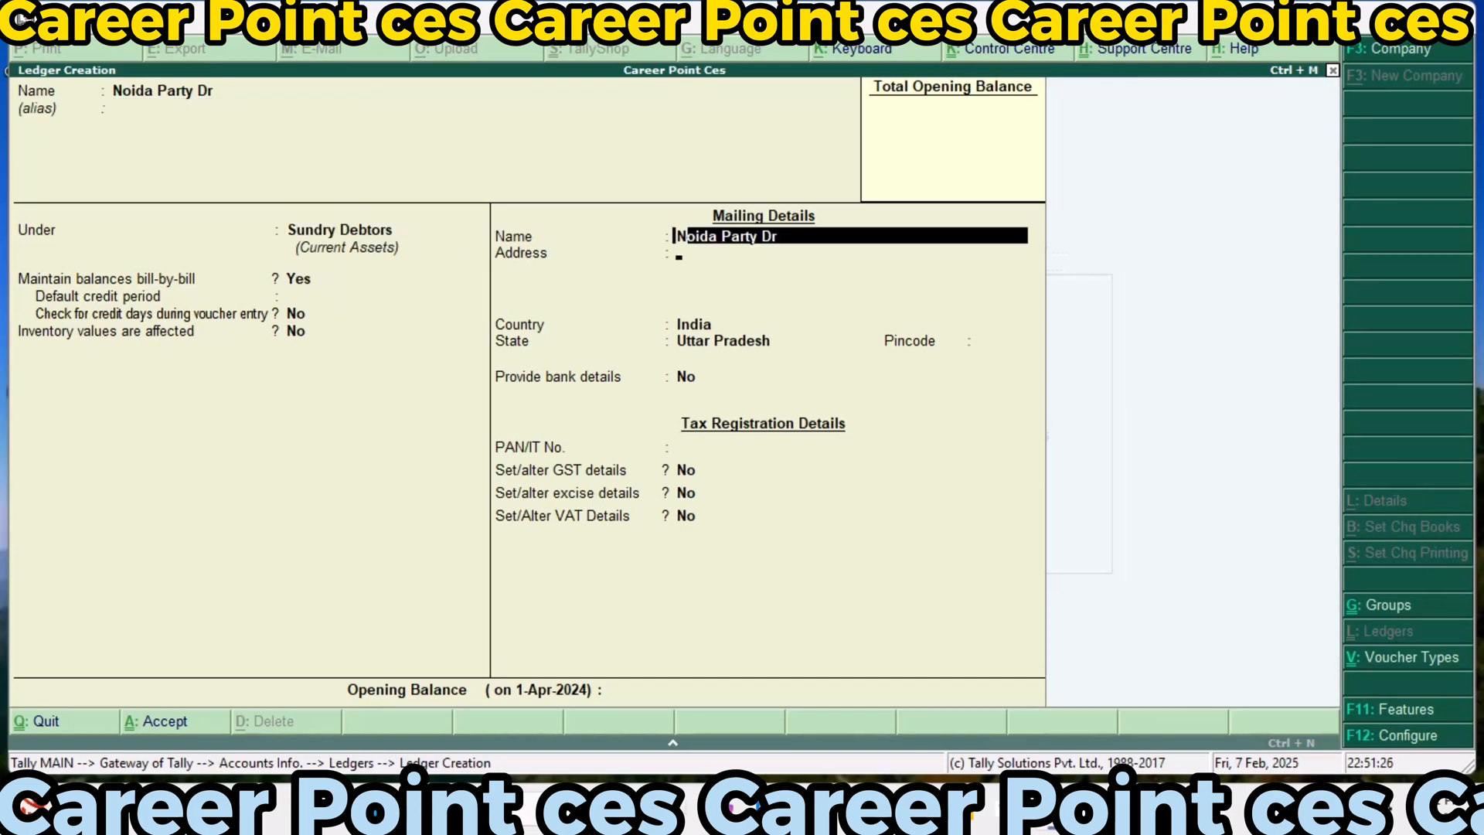
key(Return)
key(Return)
key(Return)
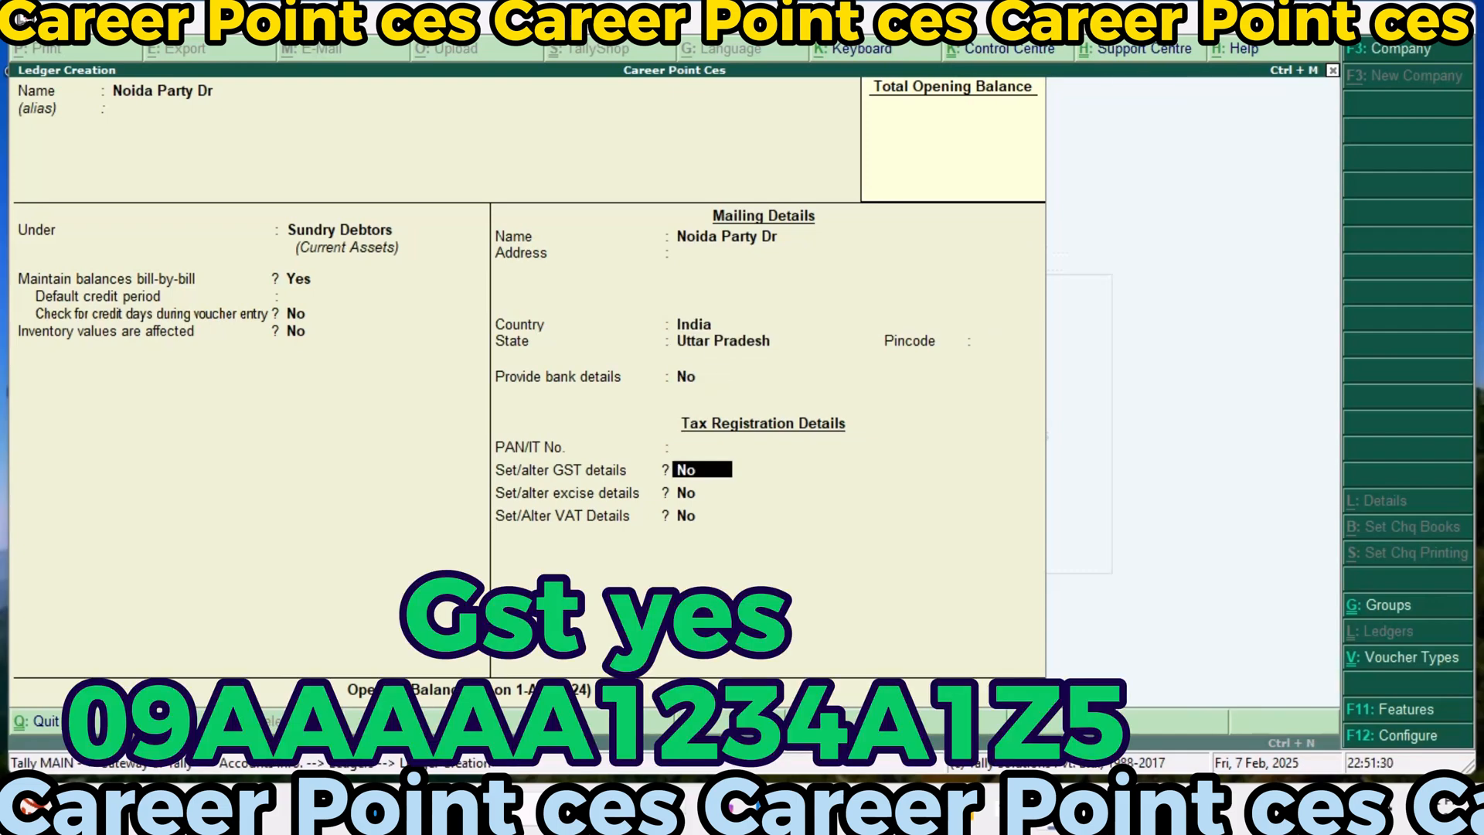
Enable Noida Party Dr's GST details with Regular registration, the party's GSTIN and party type Deemed Export, keeping the e-Commerce operator option off
key(y)
key(Return)
key(Return)
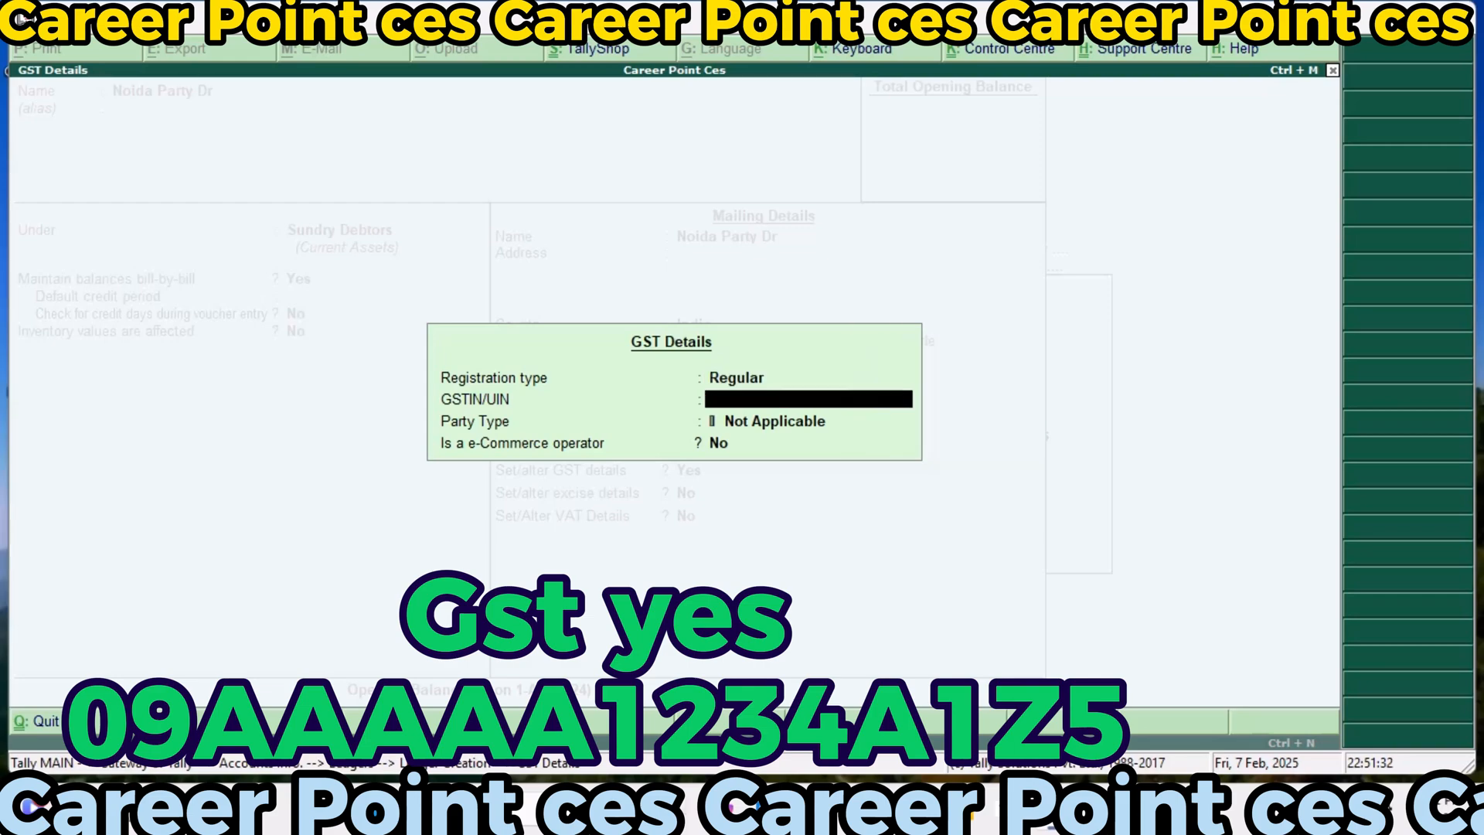
text(09AAAAA12)
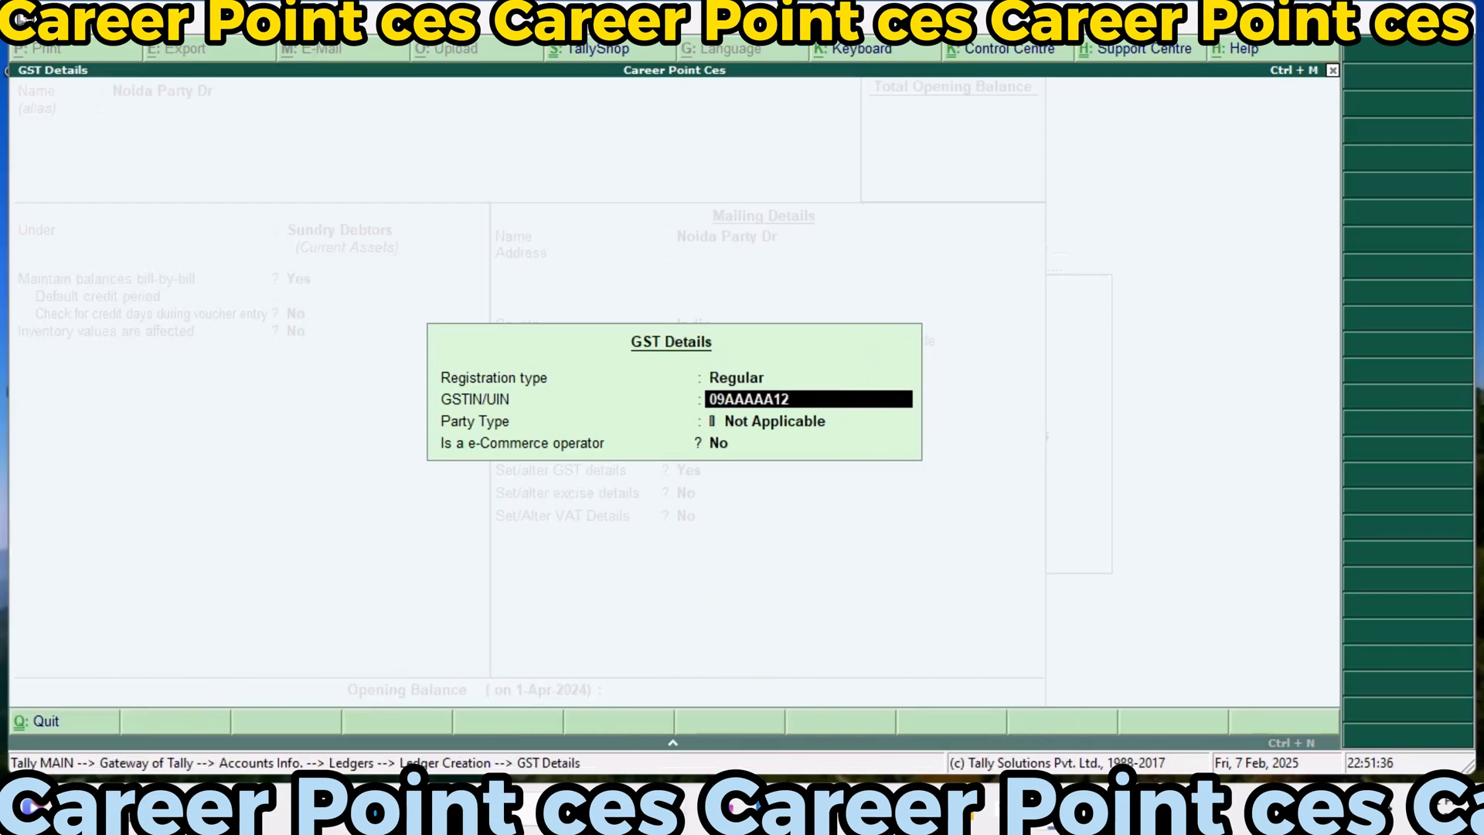
text(34A1Z5)
key(Return)
text(D)
key(Return)
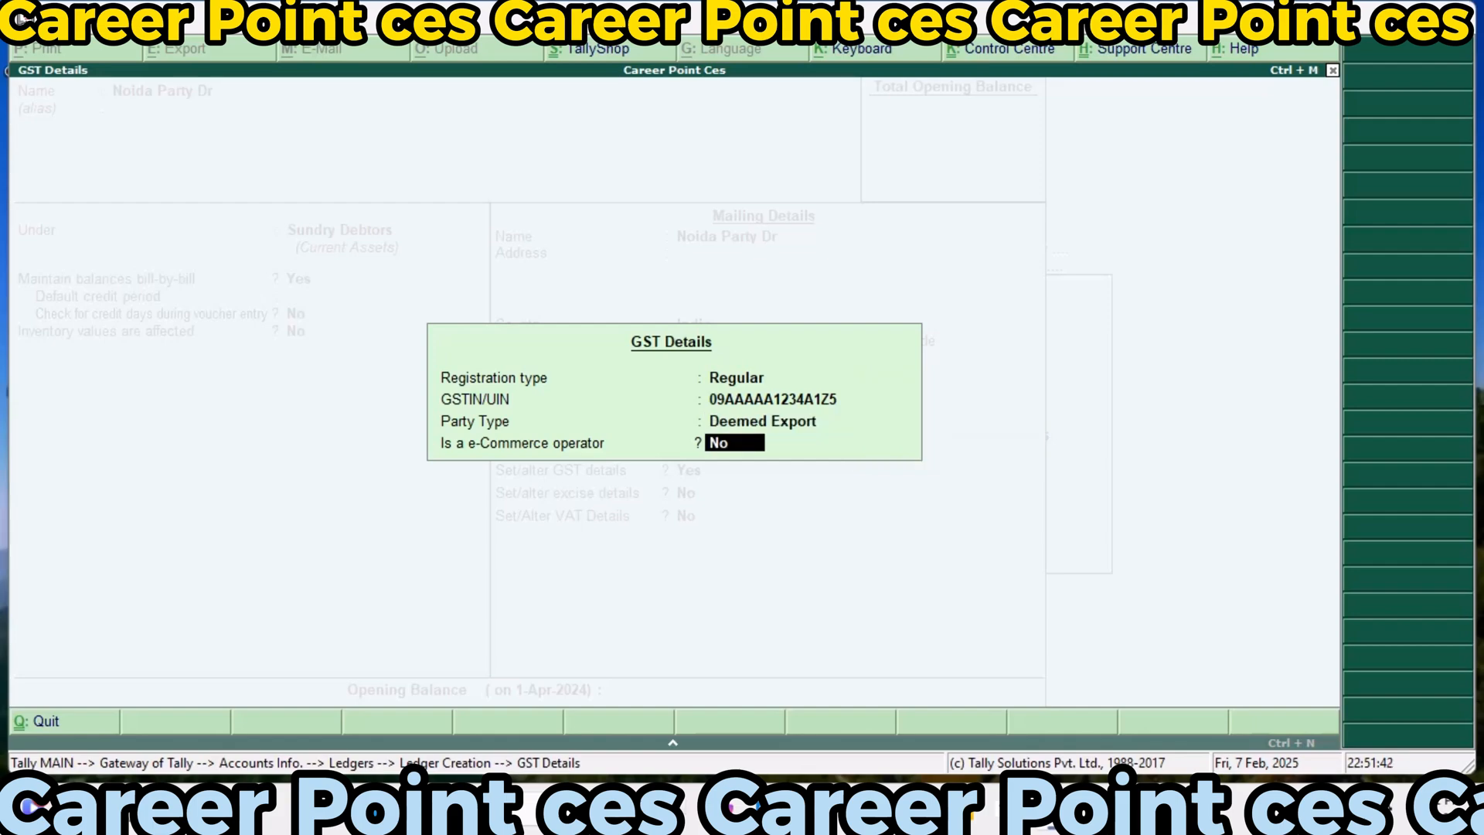
key(Return)
Enable Noida Party Dr's excise details with Manufacturer as default nature of purchase and no registration information
text(y)
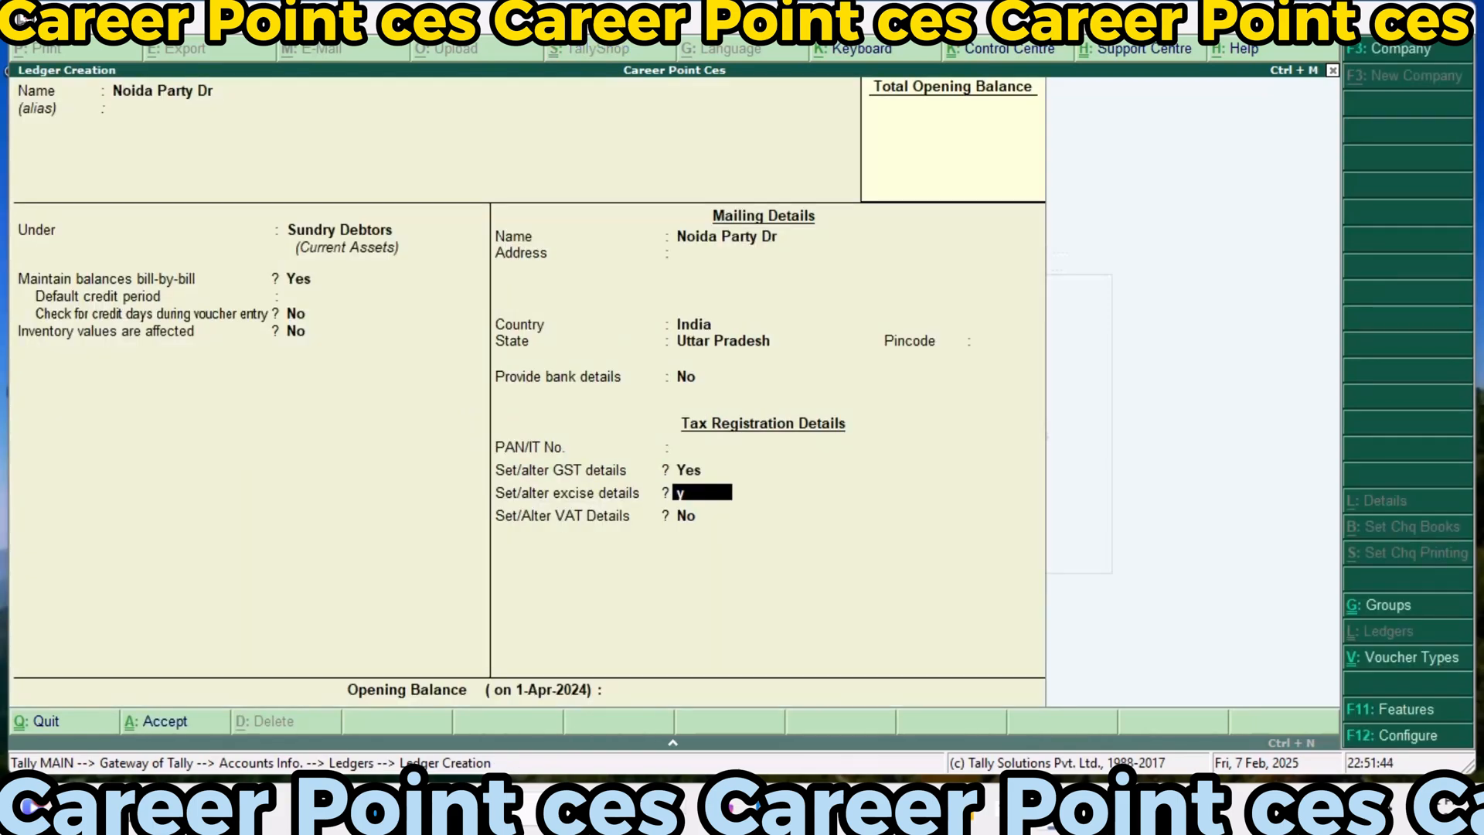
key(Return)
key(Down)
key(Down)
key(Down)
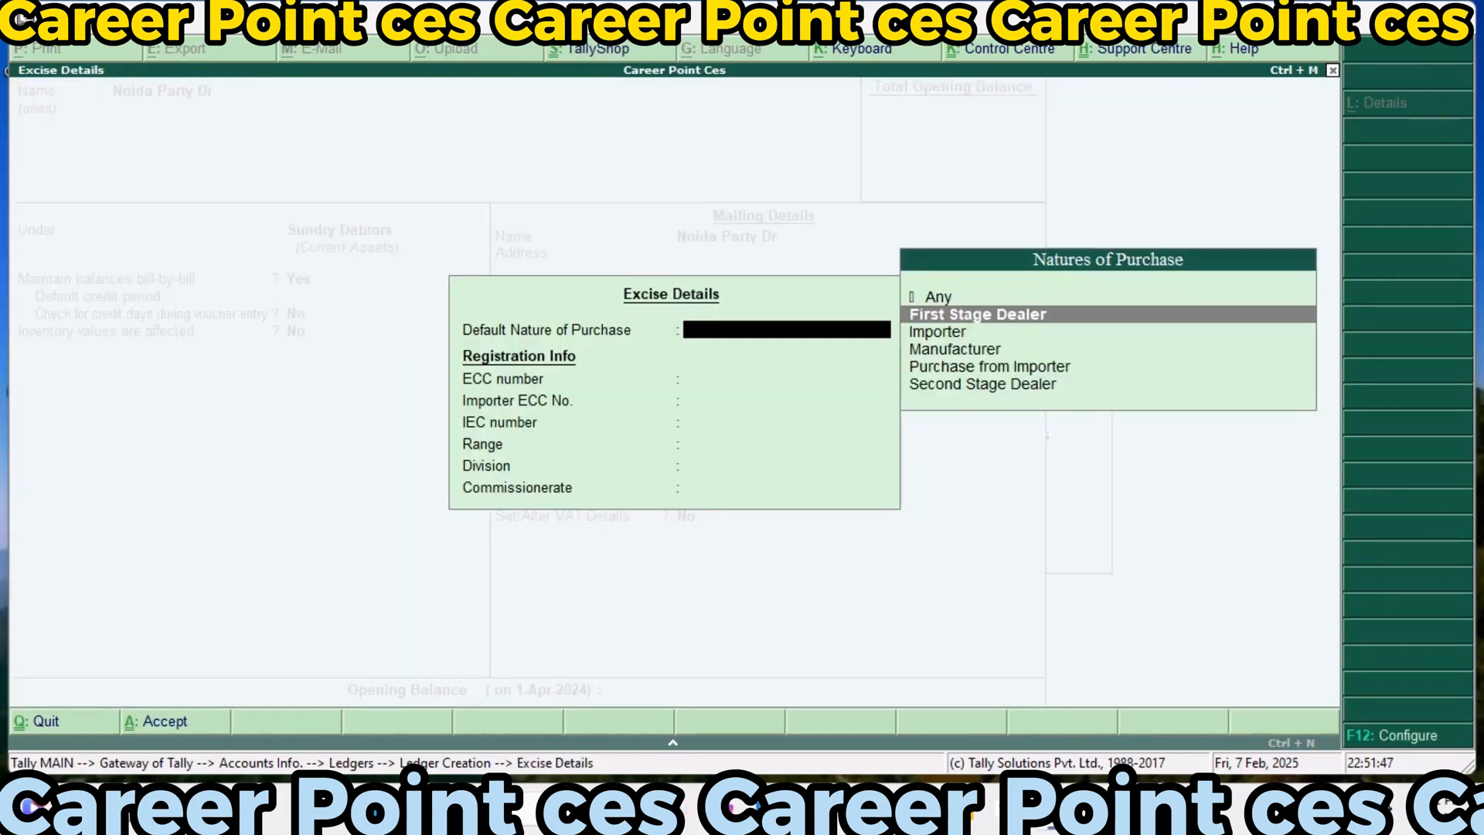
key(Return)
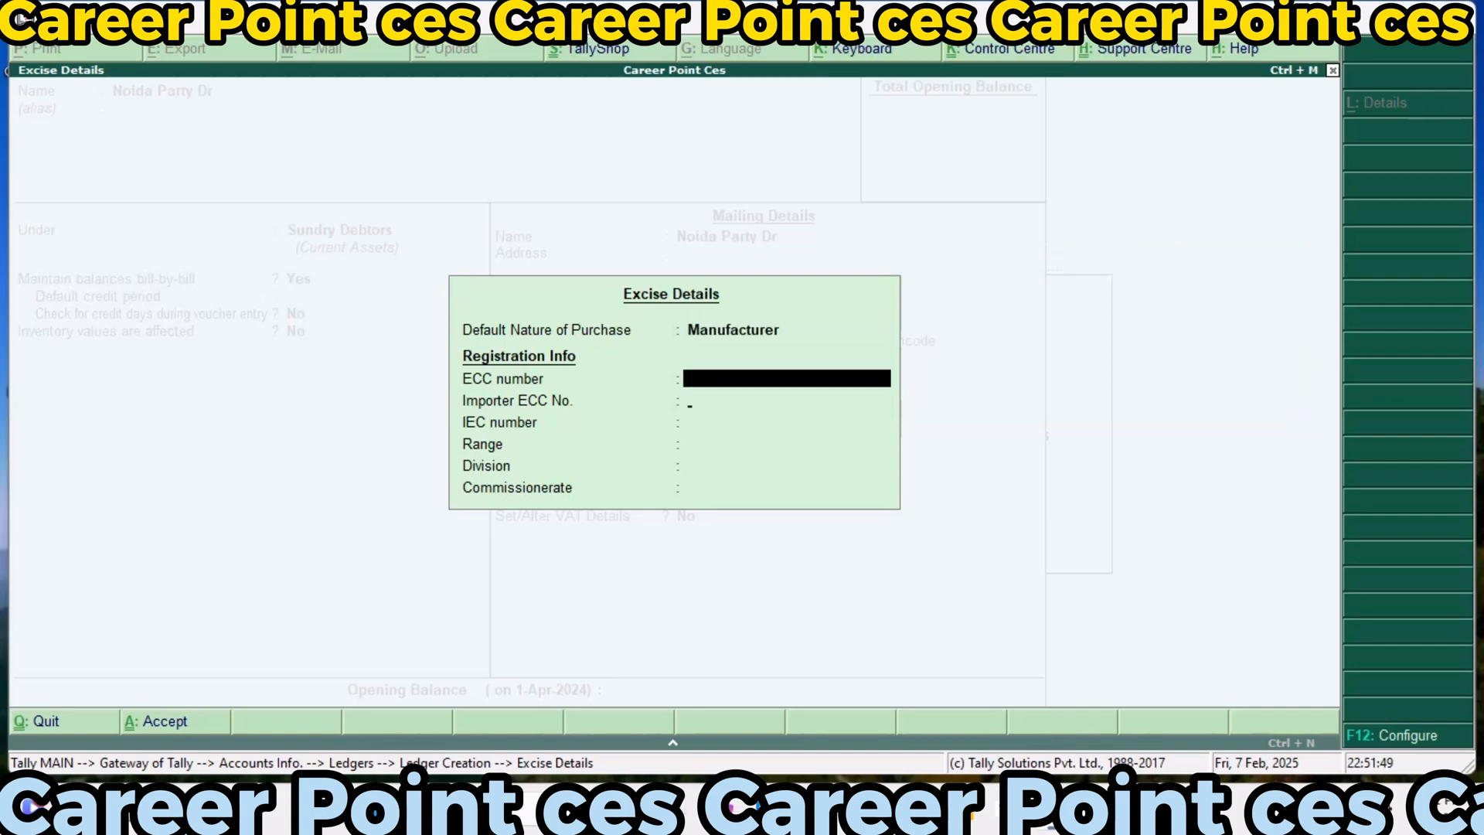
key(Return)
key(Return)
key(Return)
key(Return)
key(Return)
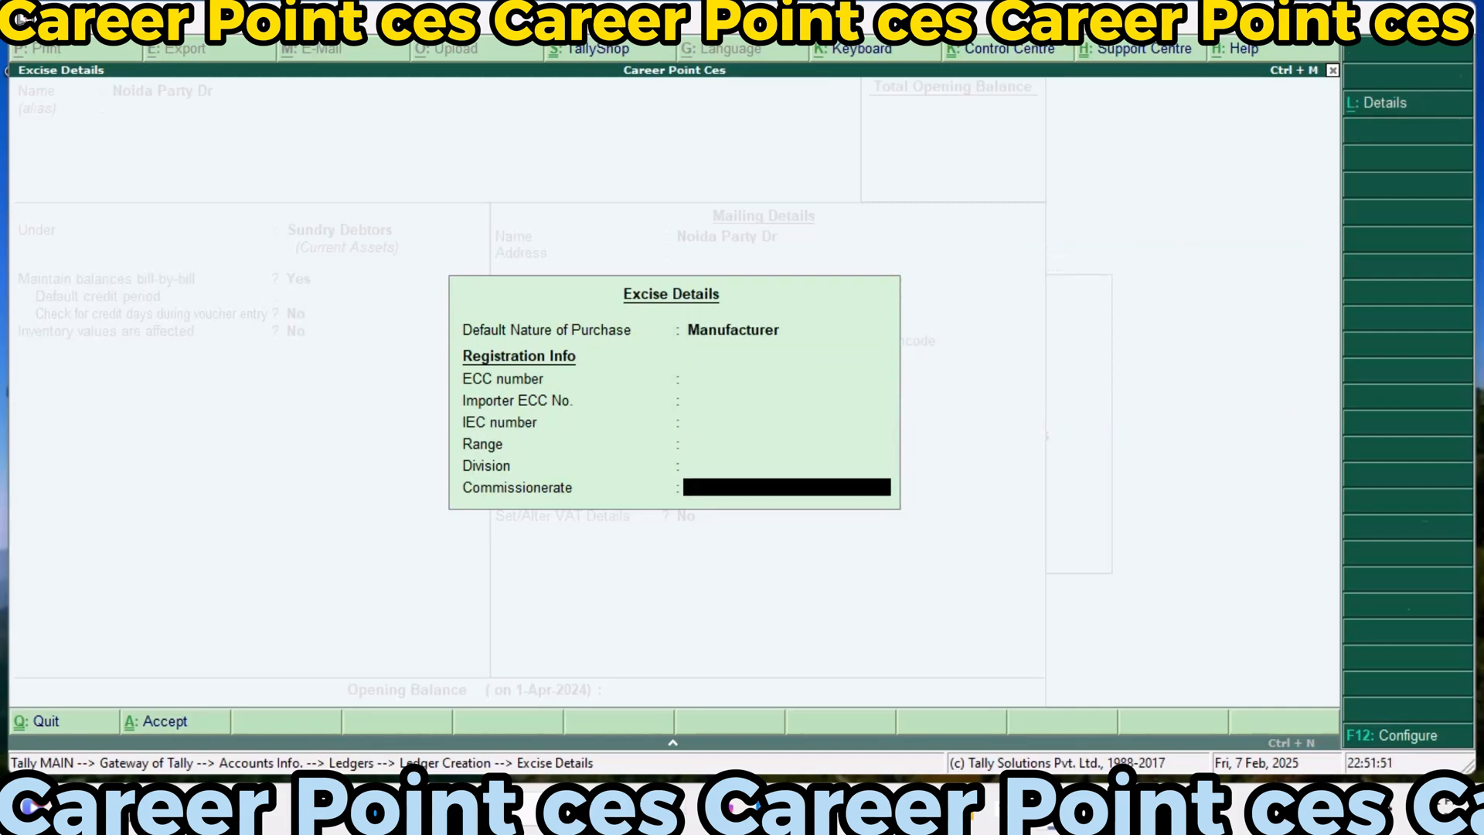
key(Return)
Enable Noida Party Dr's VAT details as a Regular dealer with the party's VAT TIN and no CST number, and save the ledger
text(y)
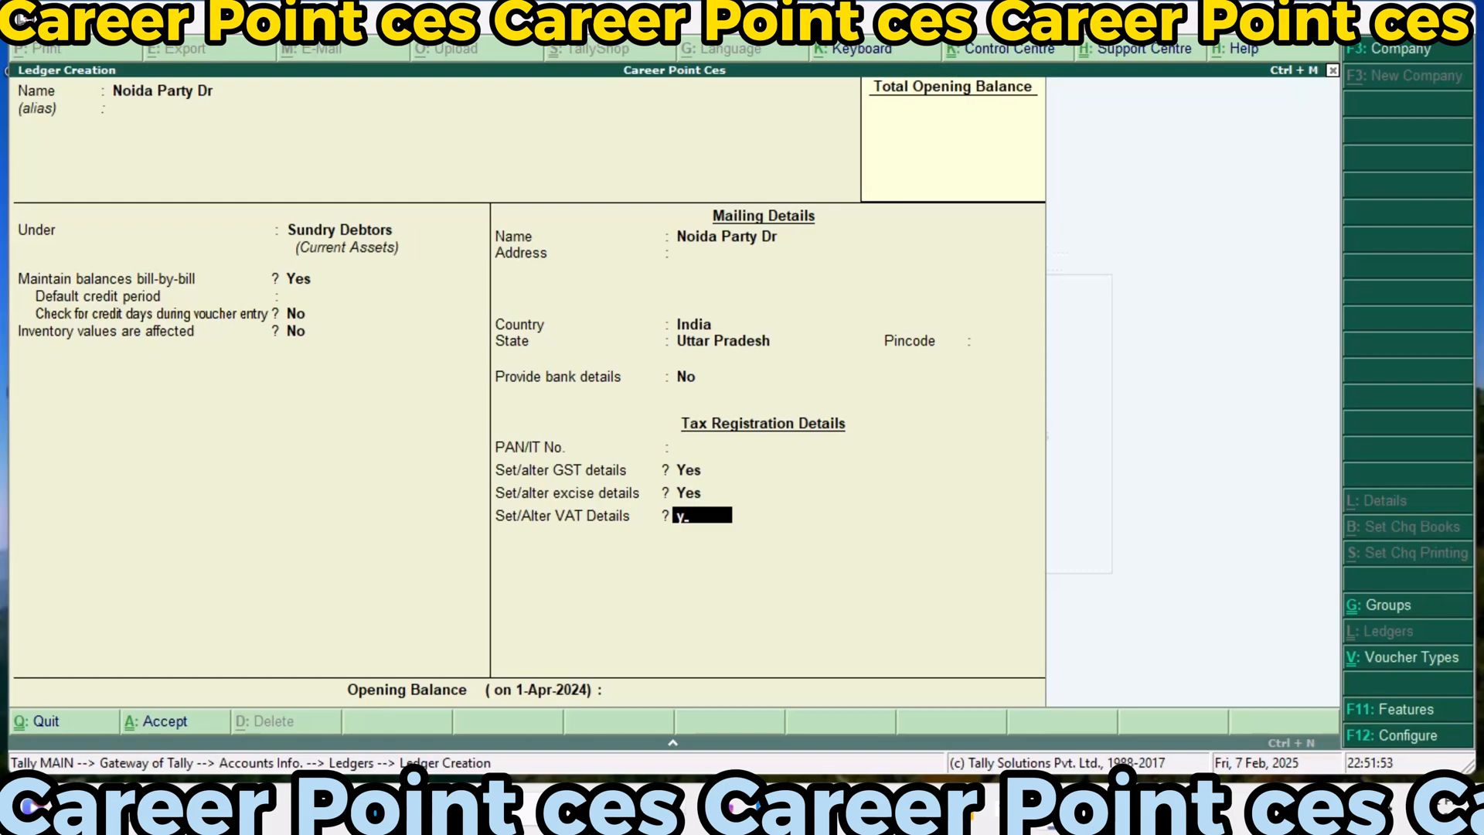
key(Return)
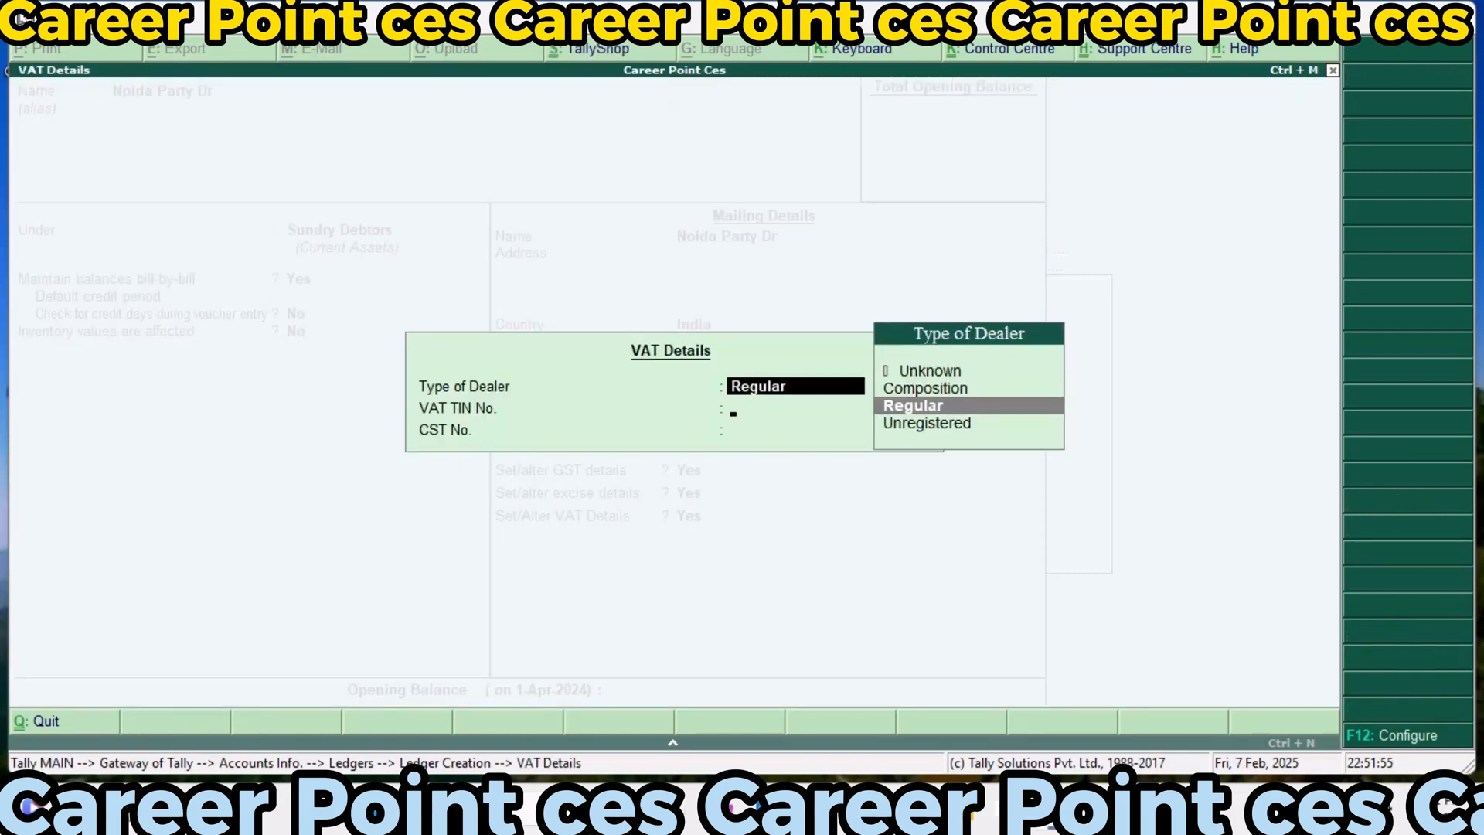
key(Return)
text(vat)
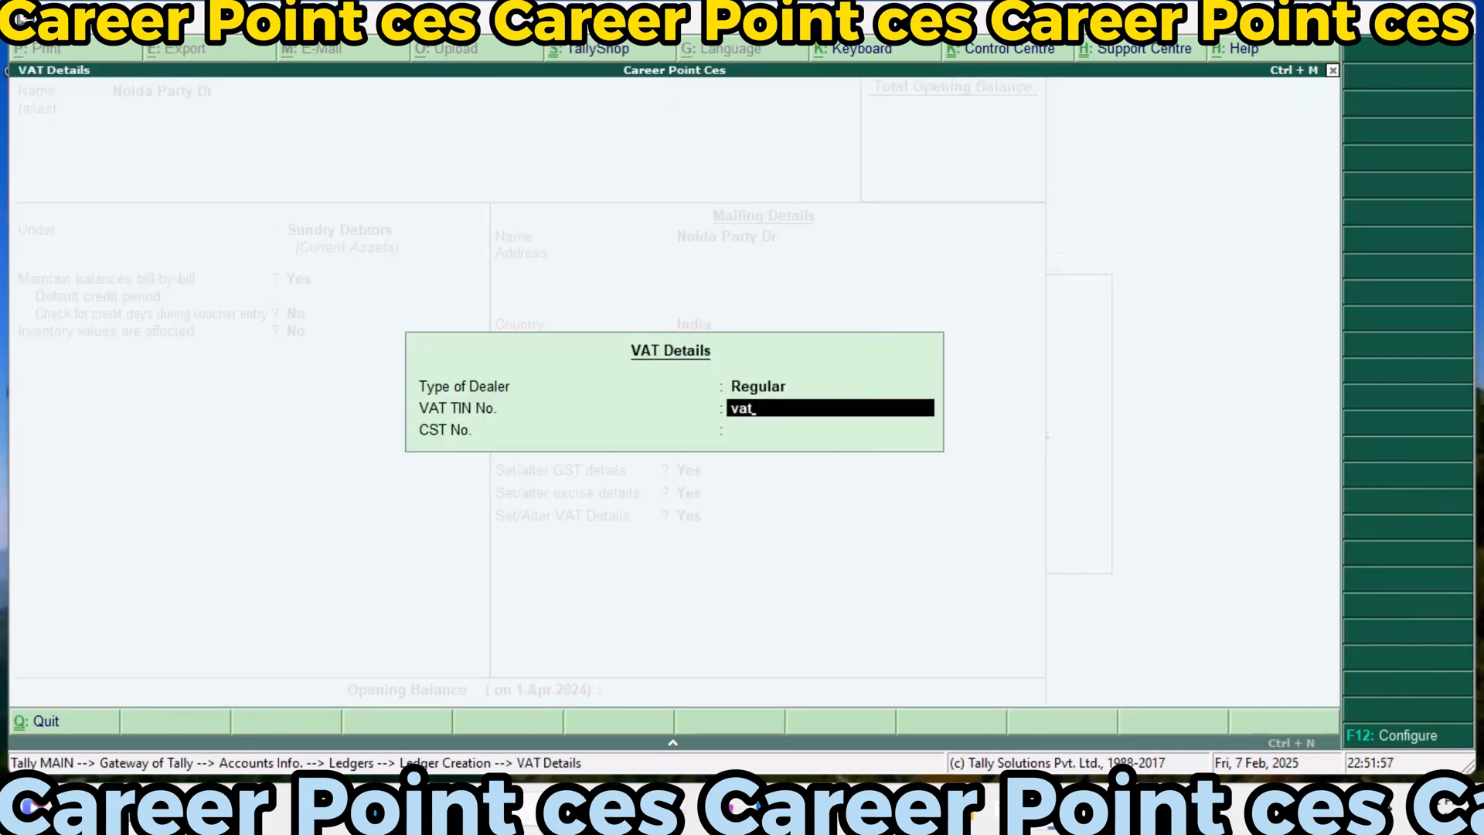
text(123)
key(Return)
key(Return)
key(Return)
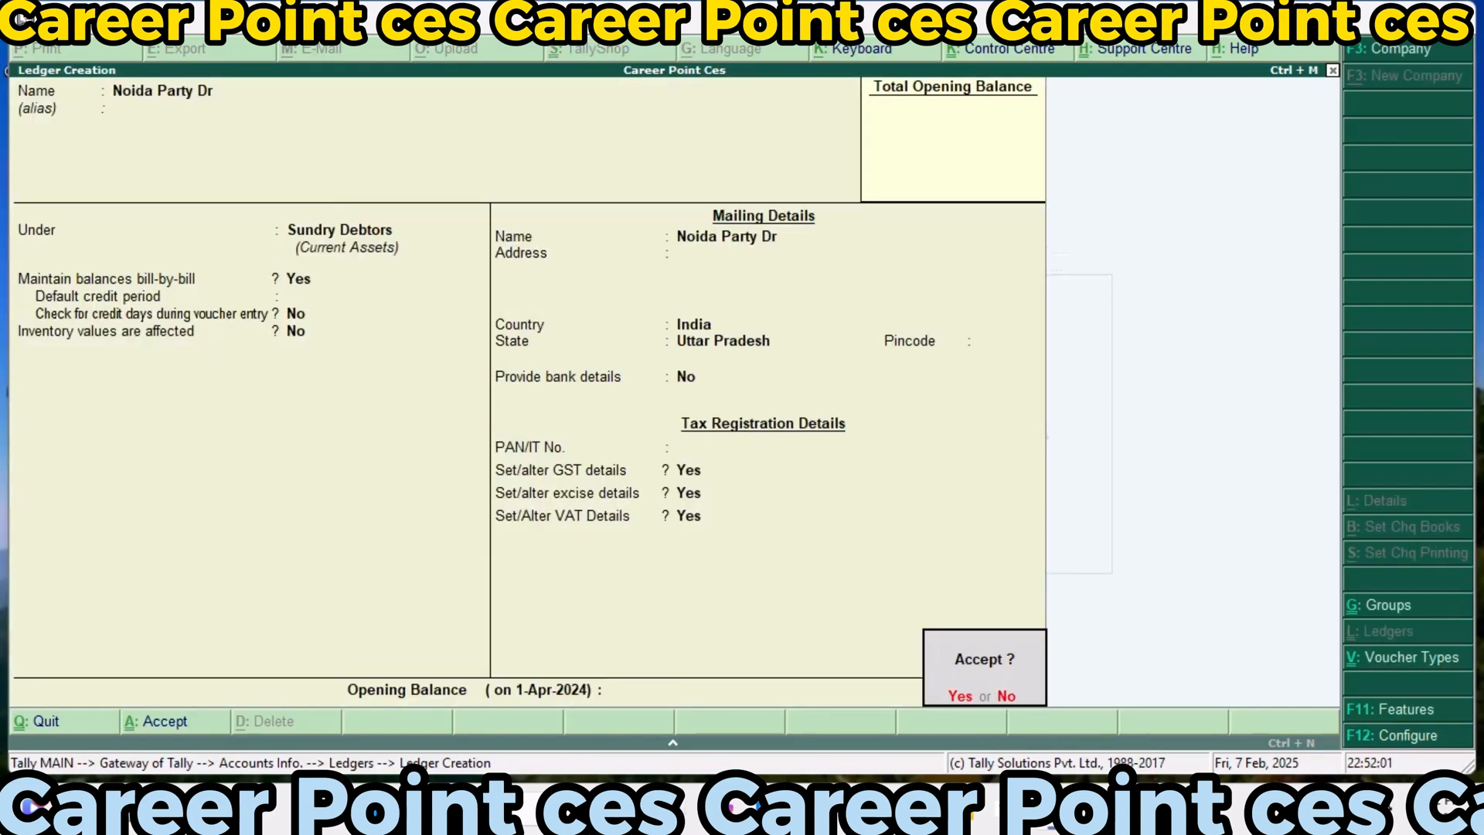
key(y)
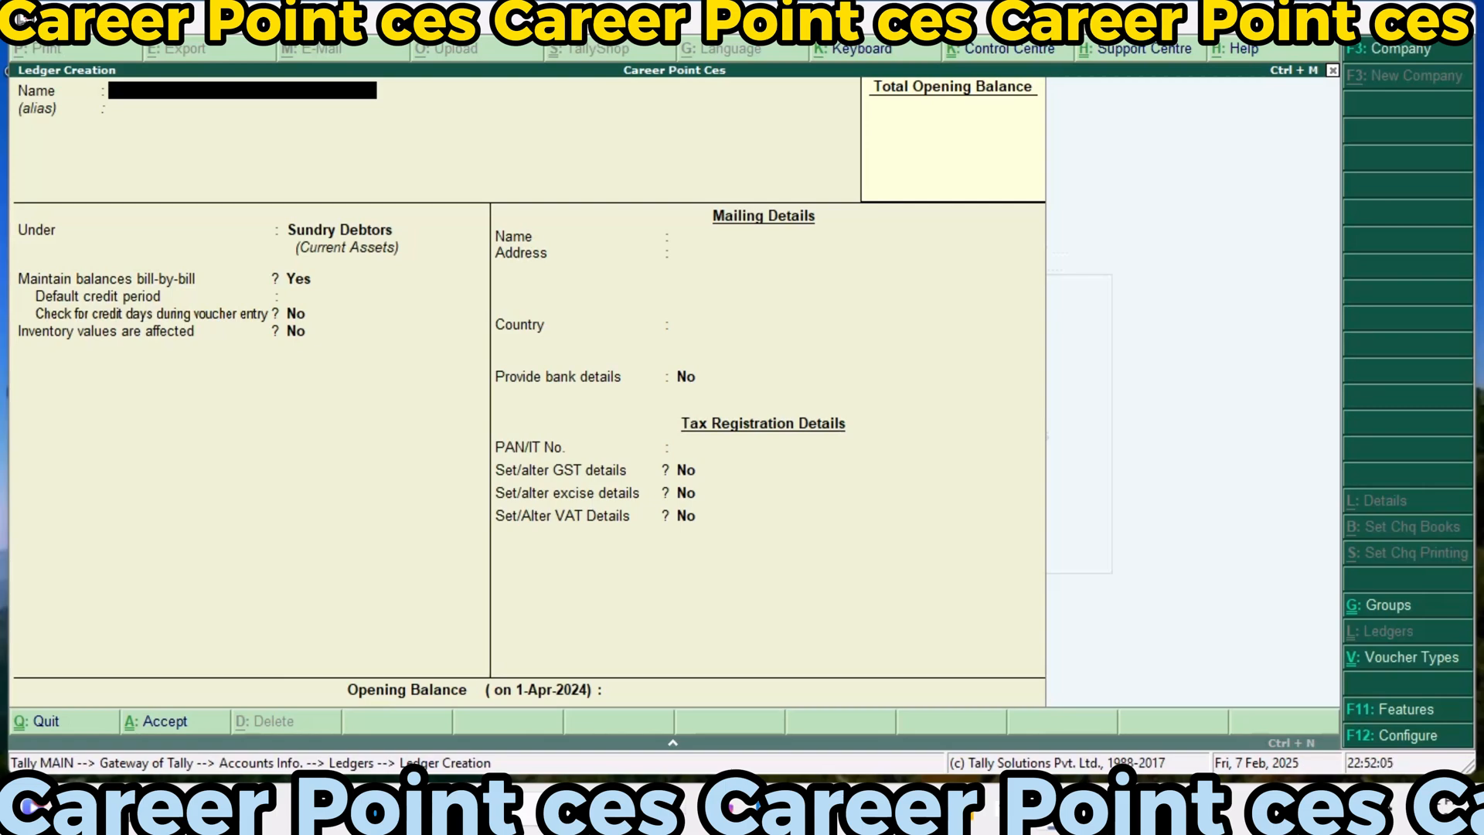
Start a new ledger named Career Point Ces and place it under Capital Account
text(Career Point Ce)
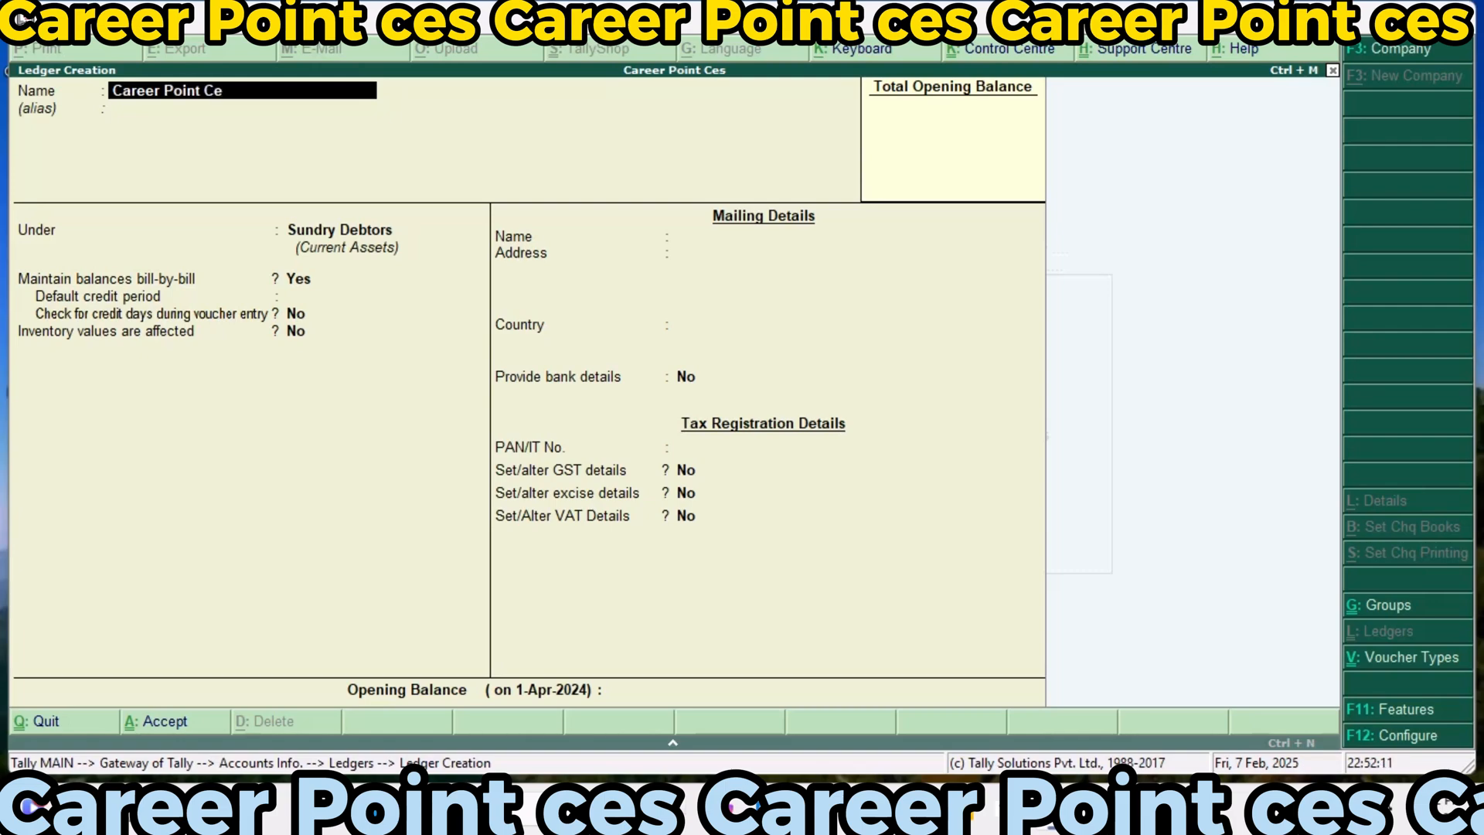
text(s)
key(Return)
key(Return)
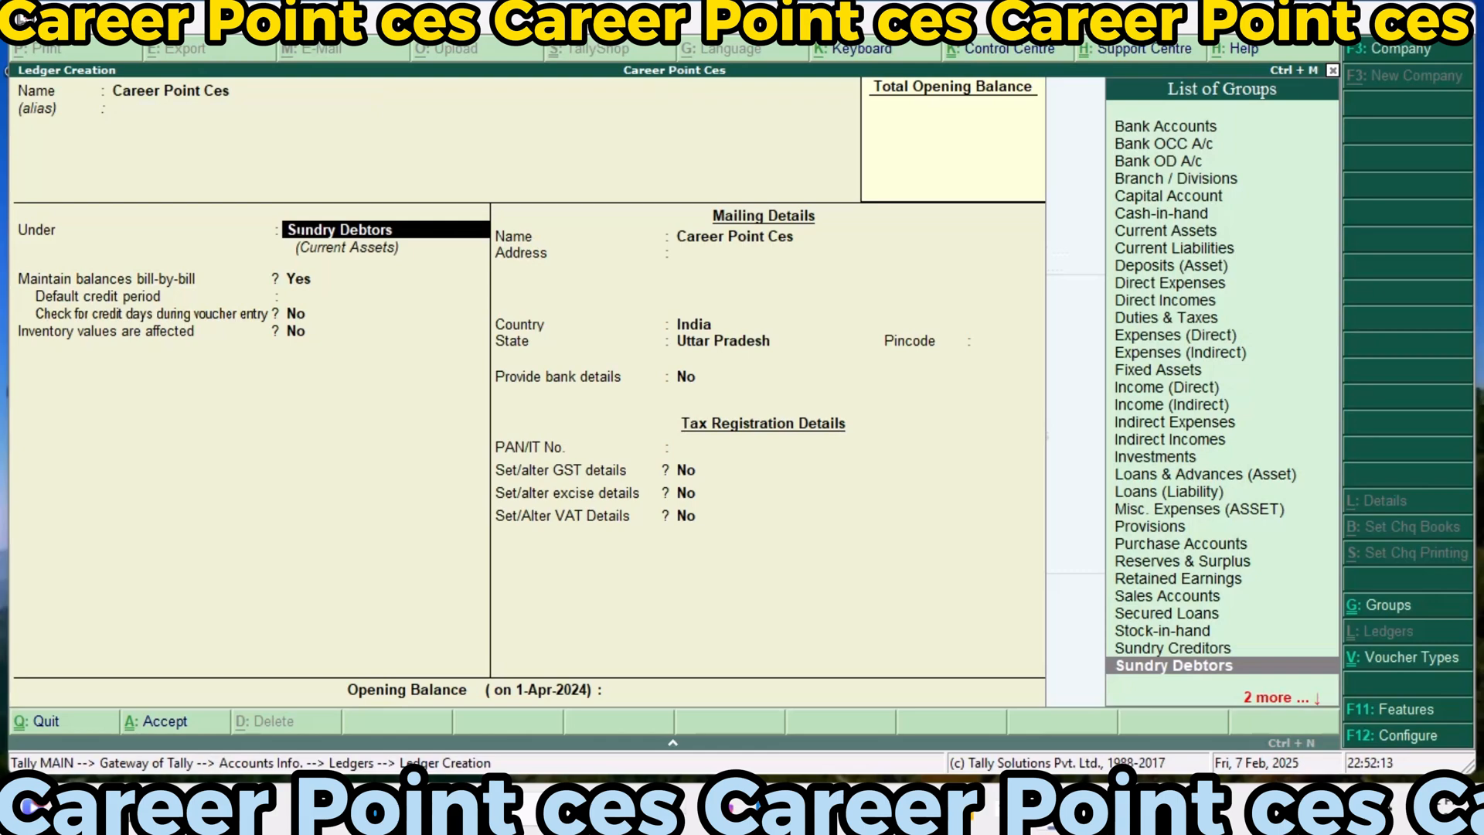
text(c)
Keep inventory values unaffected, country India and state Uttar Pradesh for the Career Point Ces ledger, leaving address, pincode, bank details and PAN unset
key(Return)
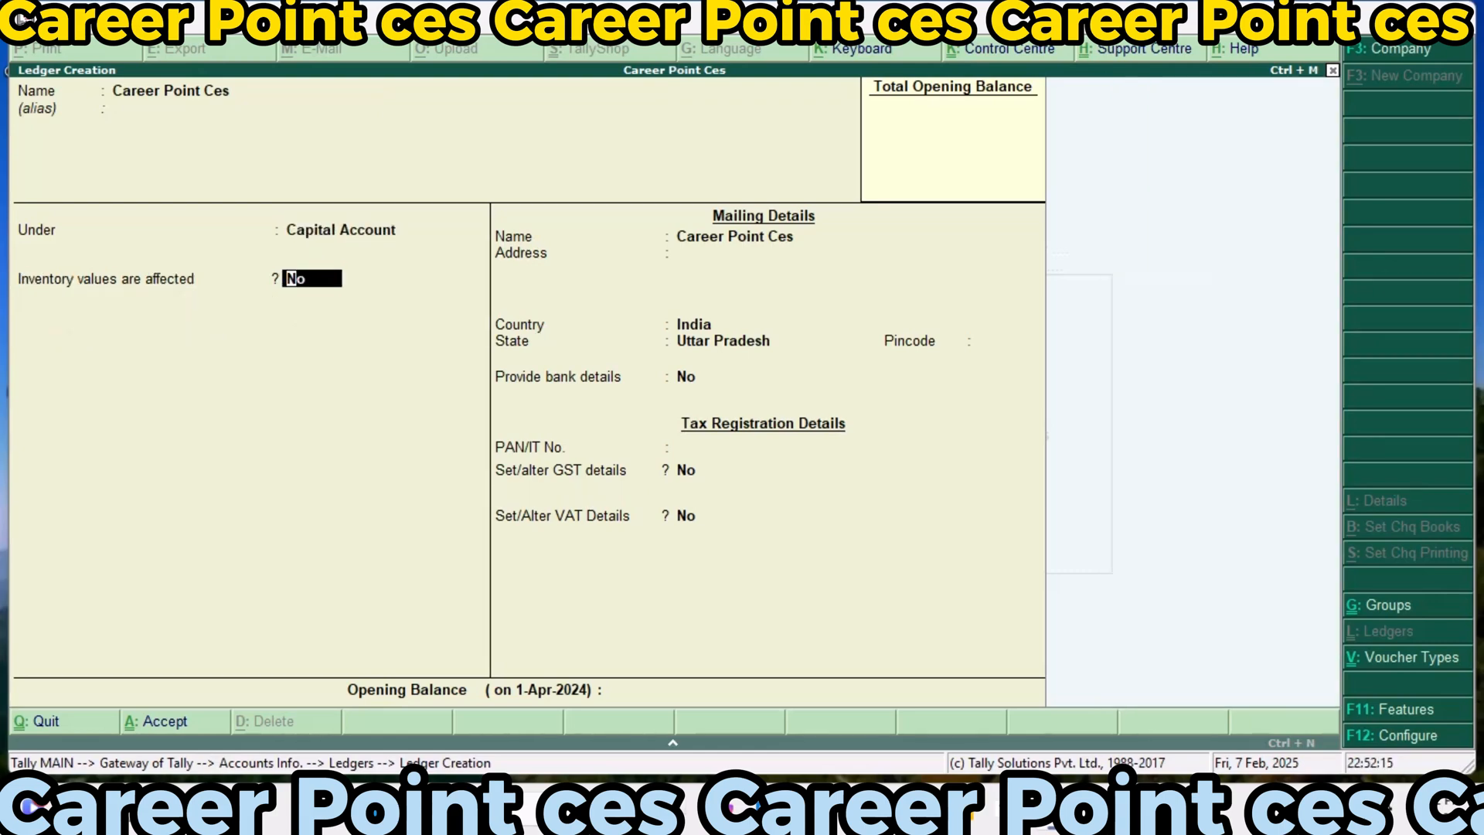
key(Return)
key(Return)
key(Return)
key(Return)
key(Return)
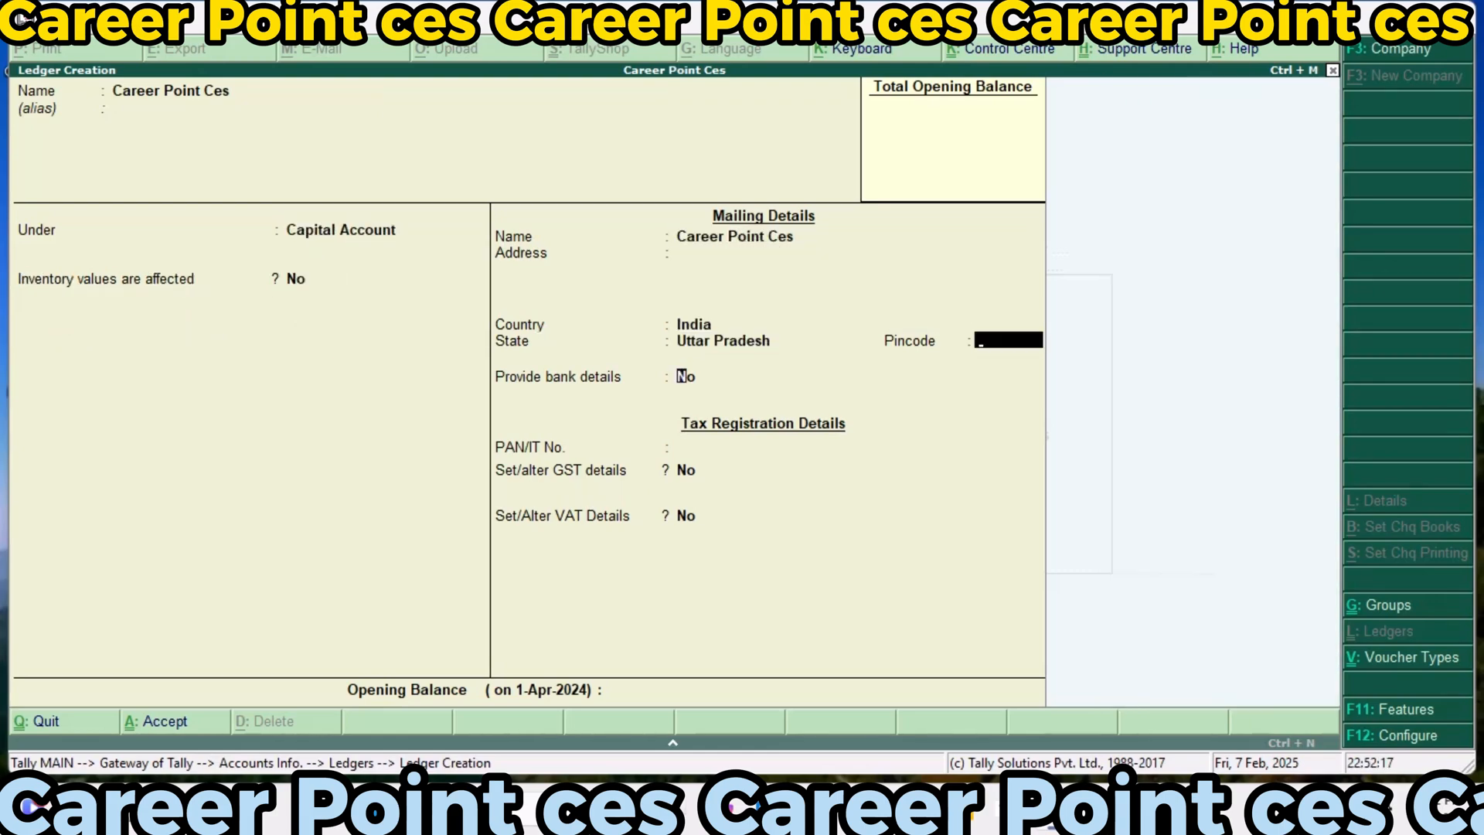
key(Return)
key(Return)
Enable the Career Point Ces ledger's GST details with Regular registration, its GSTIN and party type Deemed Export, keeping e-Commerce operator off
key(Return)
text(y)
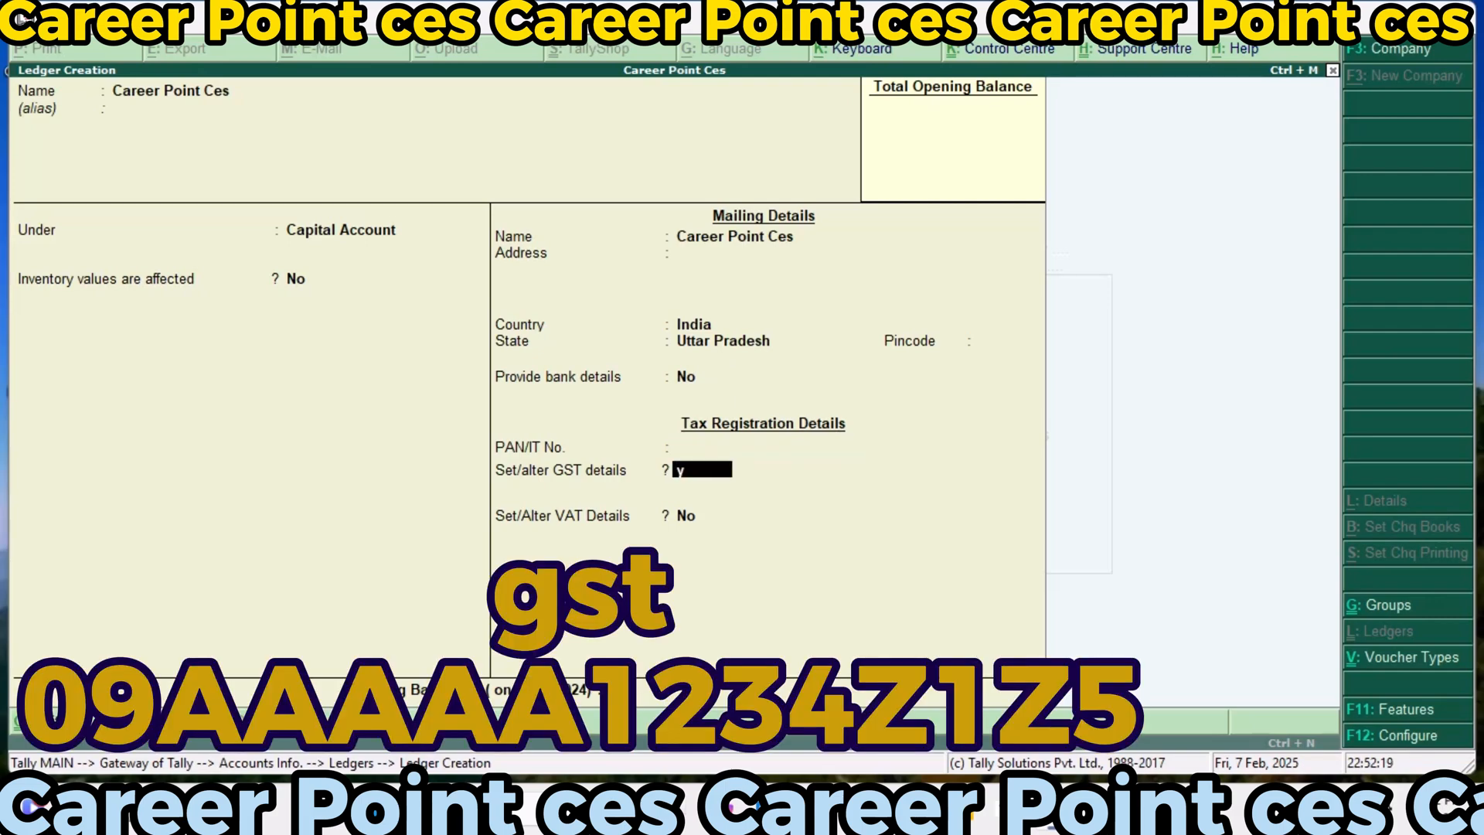
key(Return)
key(Return)
text(09)
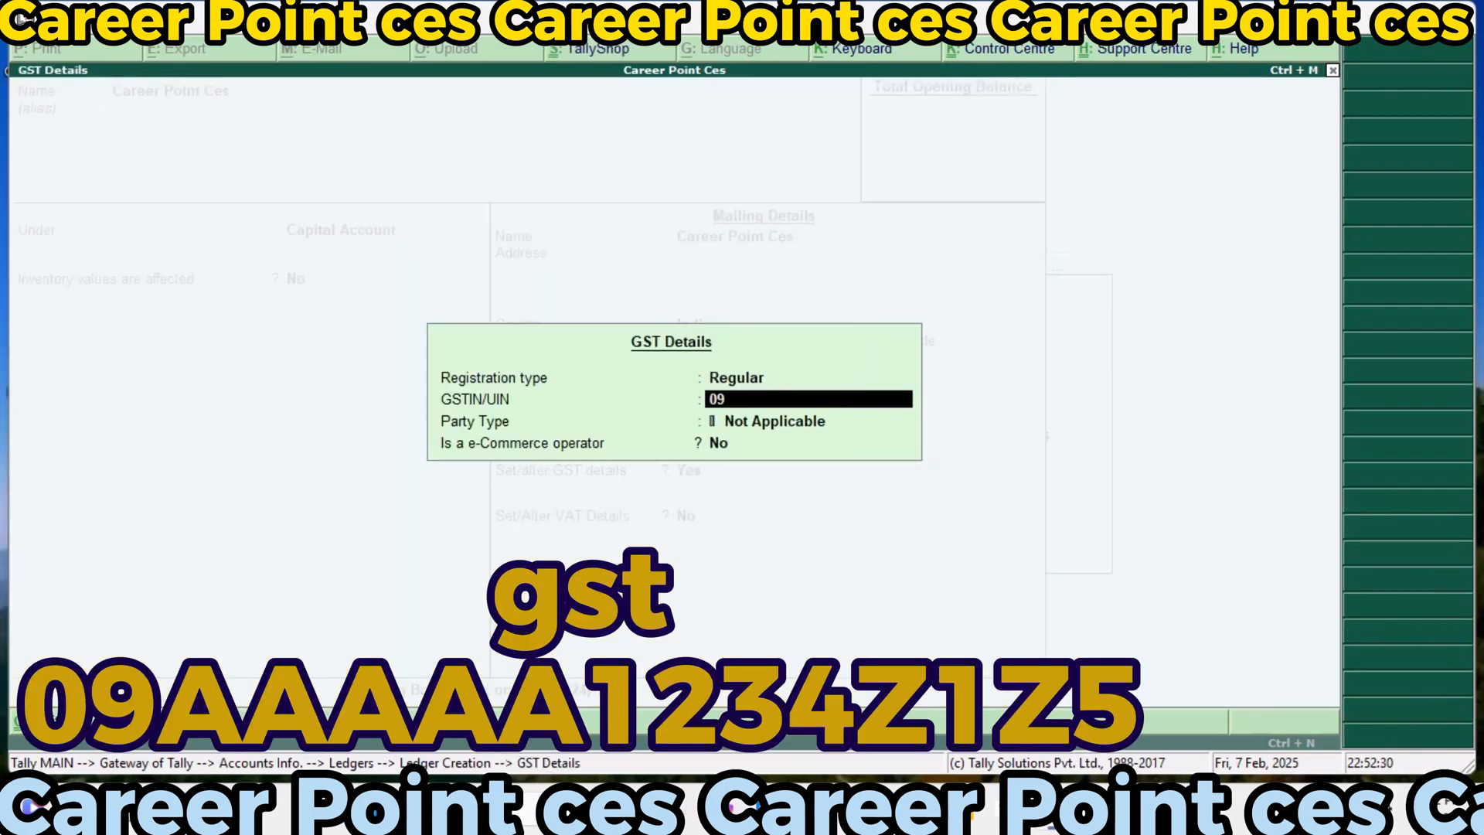
text(AAAAA123)
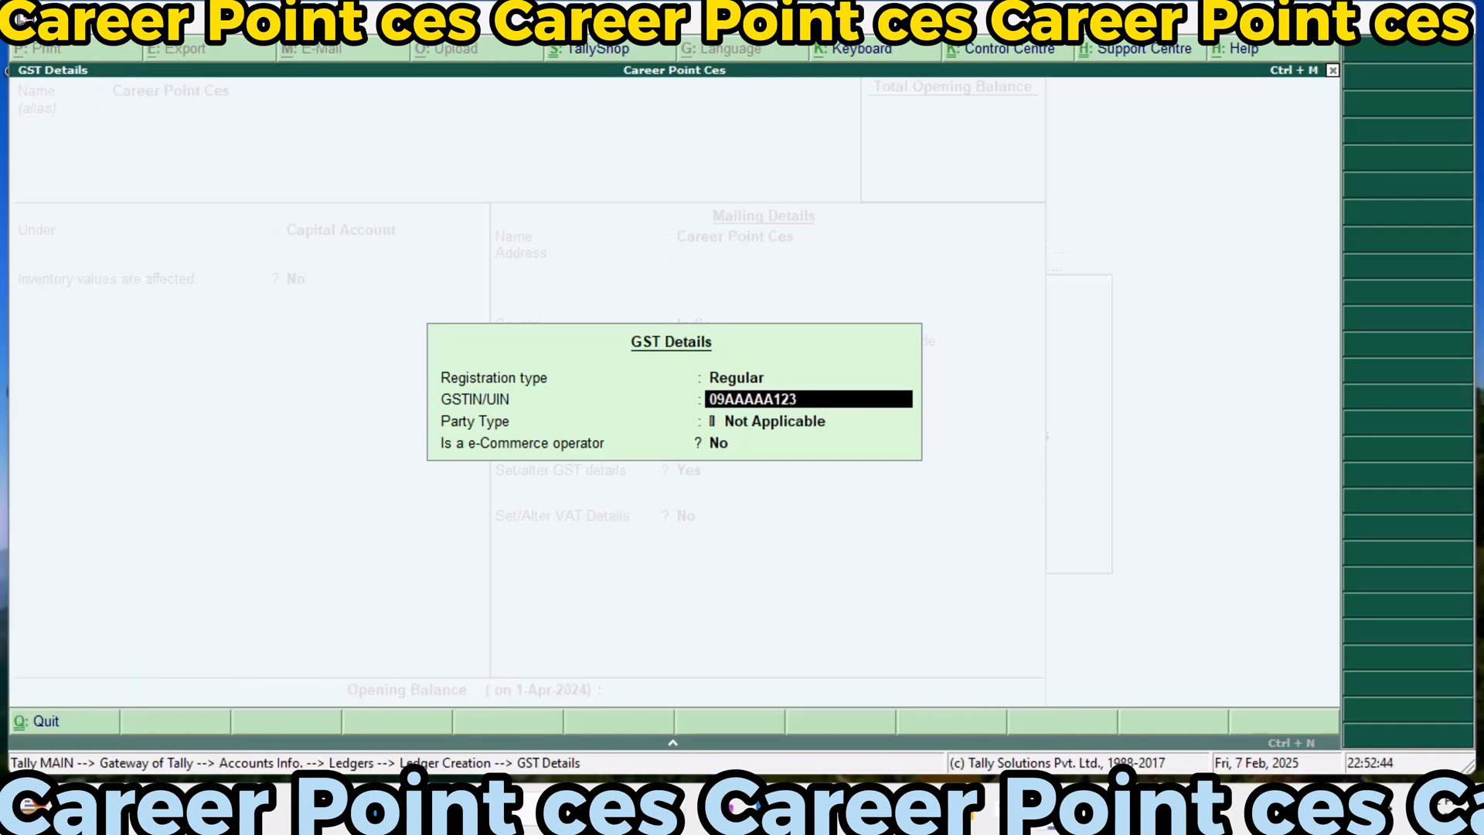
text(4A1Z5)
key(Return)
text(D)
key(Return)
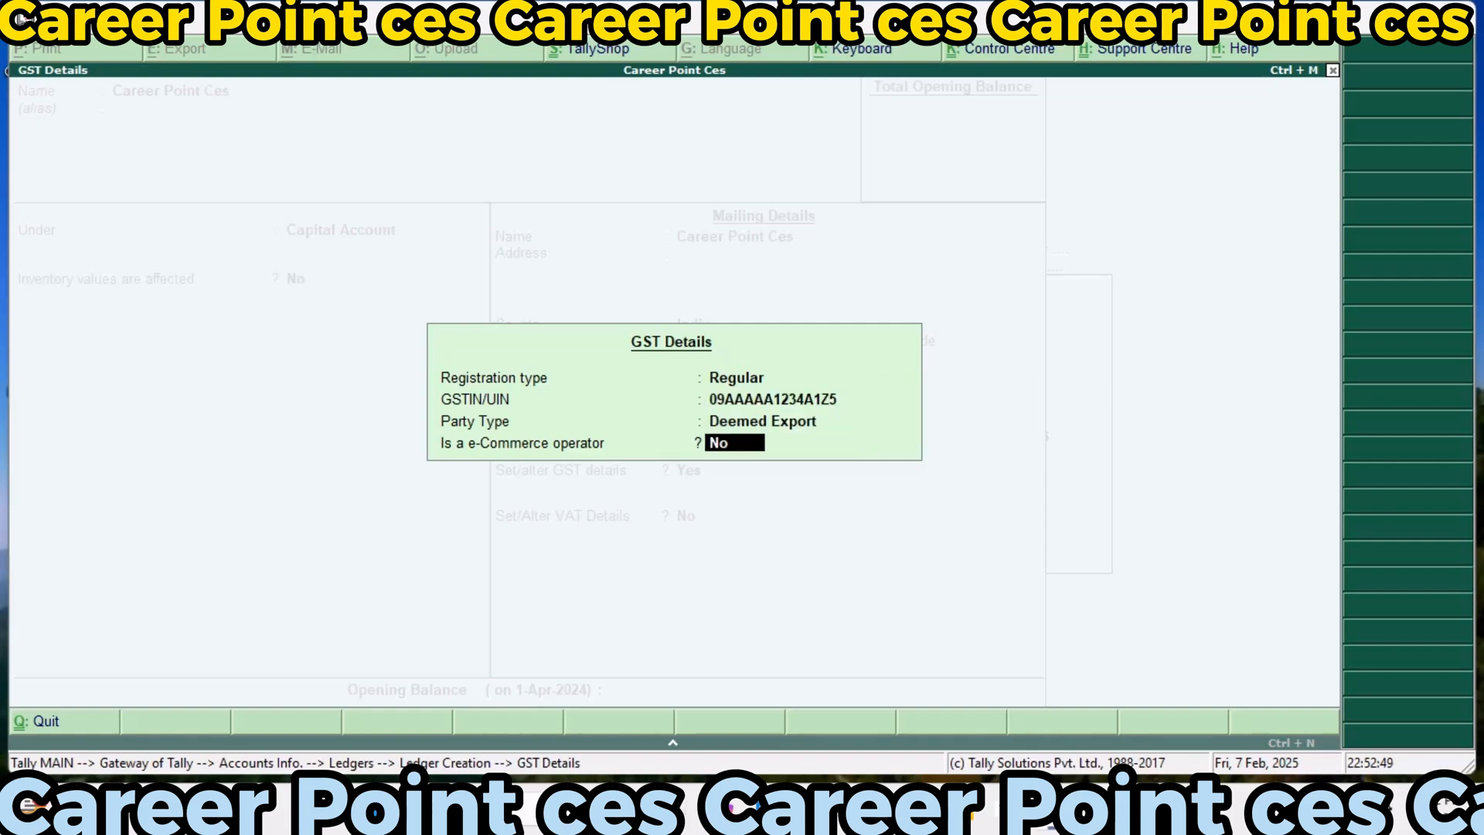
key(Return)
Enable the Career Point Ces ledger's VAT details as a Regular dealer with its VAT TIN and no CST number, and save the ledger
key(y)
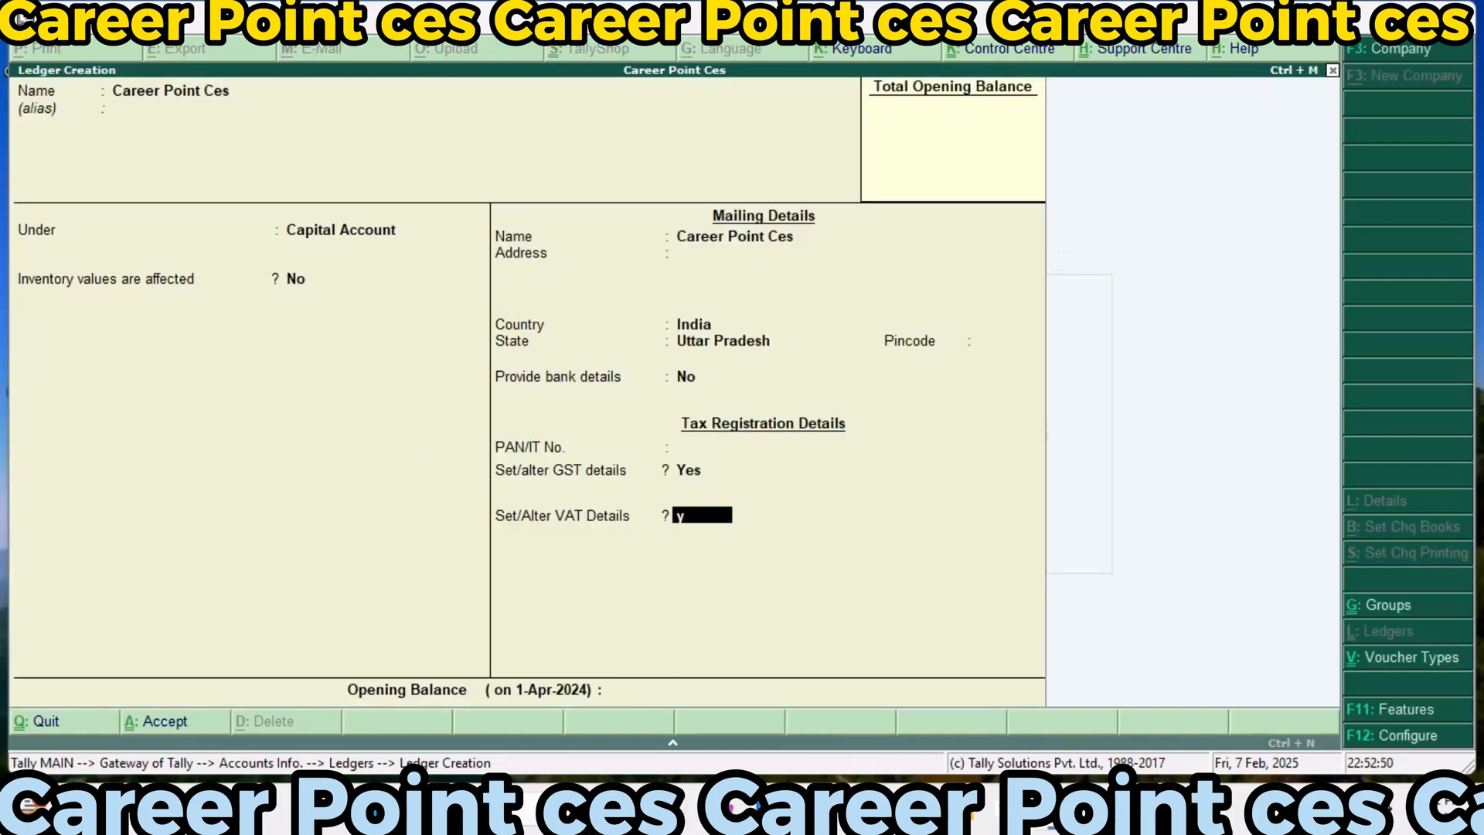
key(Return)
key(Return)
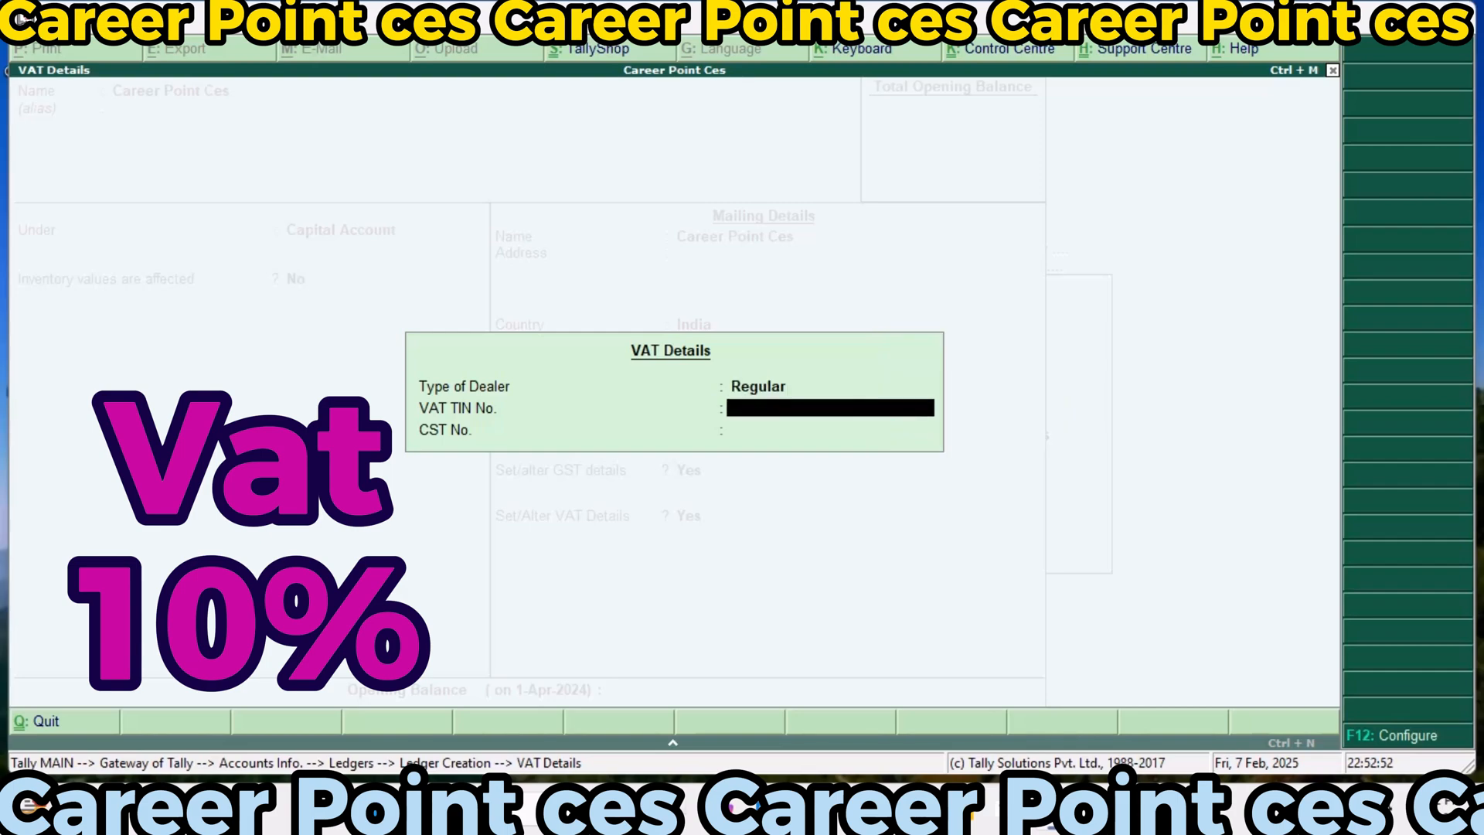
text(vat123)
key(Return)
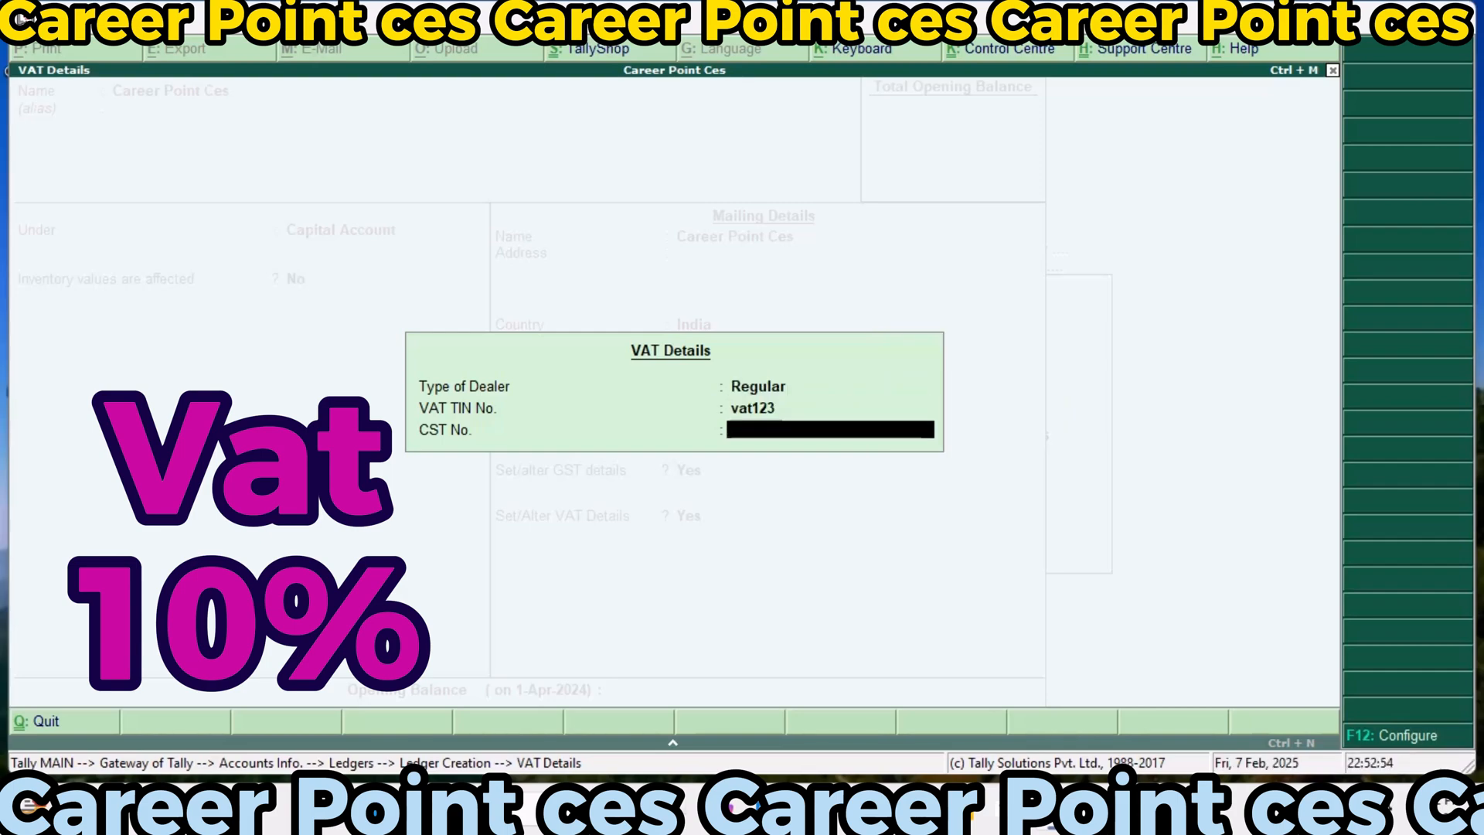
key(Return)
key(Return)
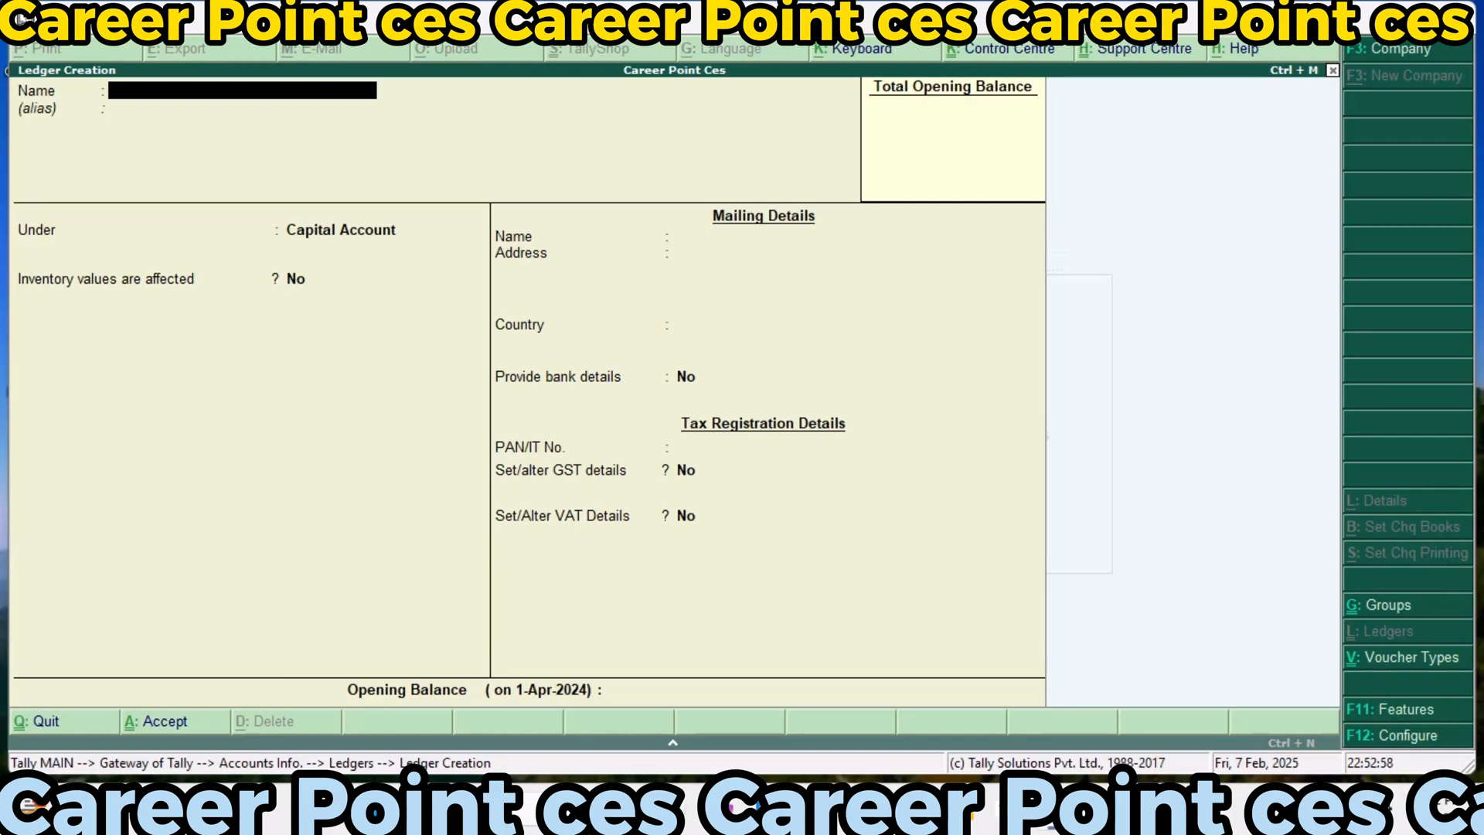
Start a new ledger named Purchase Accounts under the Purchase Accounts group, keeping inventory values affected
text(Purchase Accounts)
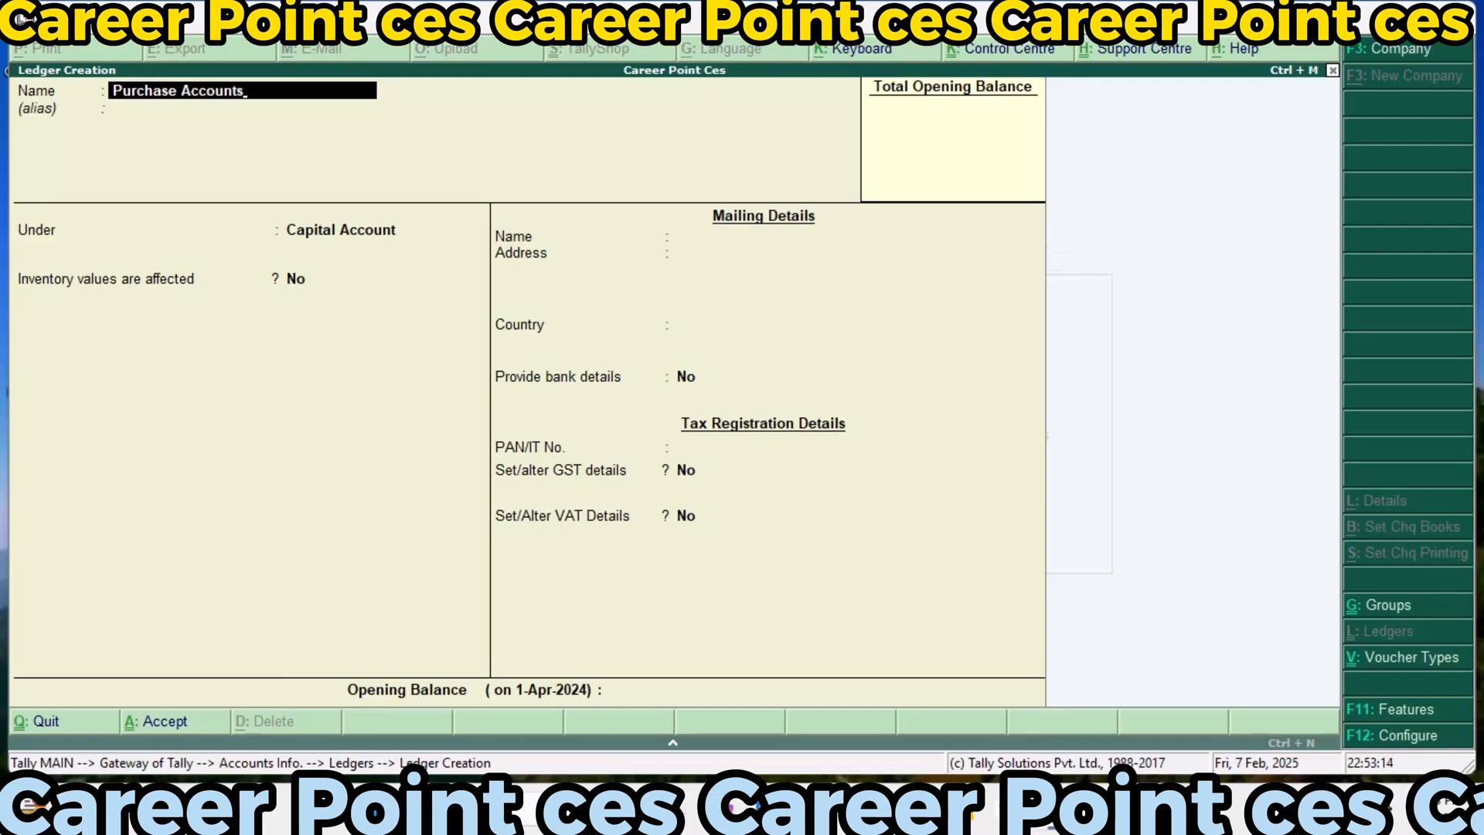
key(Return)
key(Return)
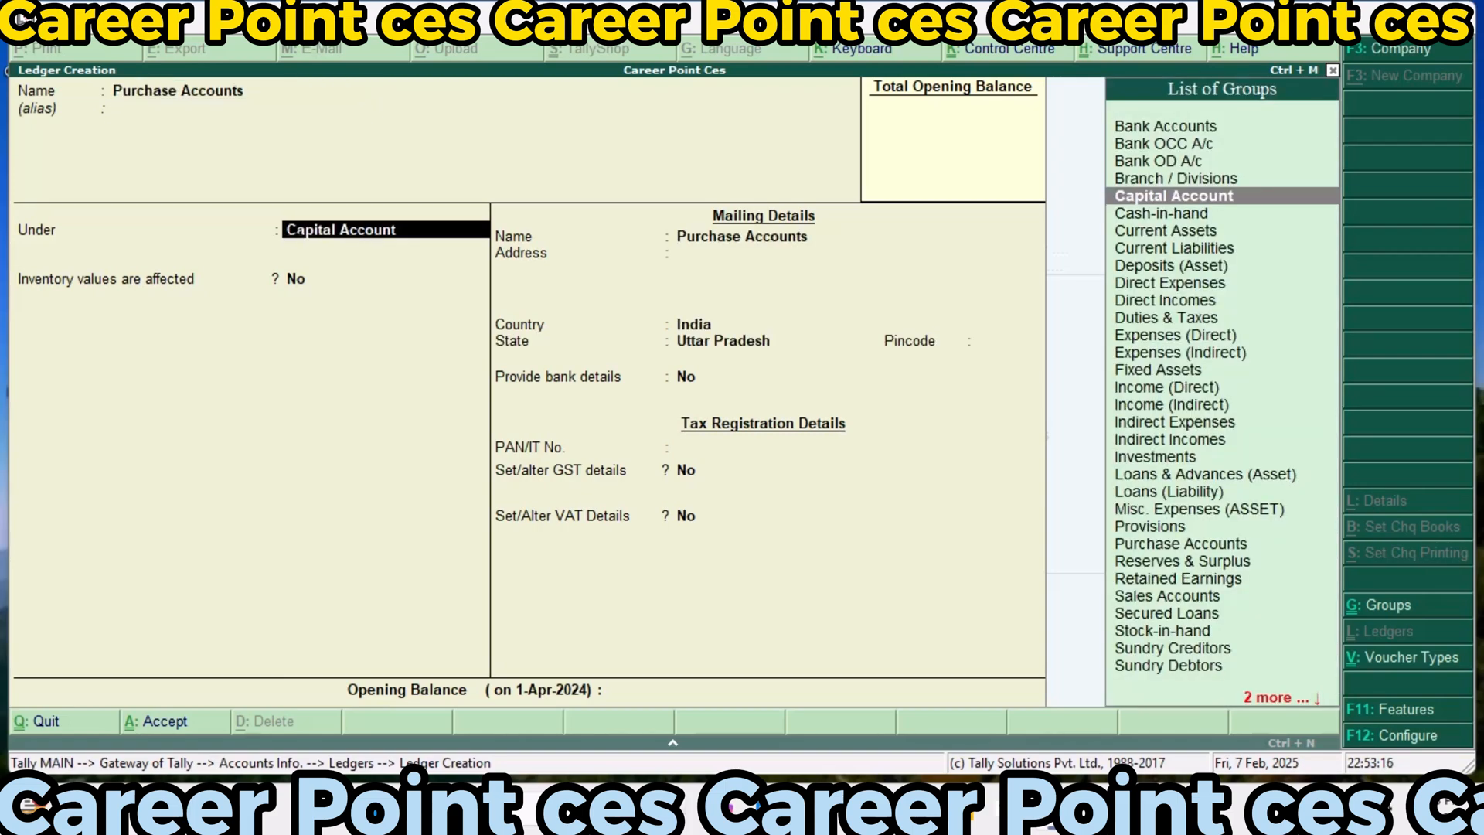
text(P)
key(Down)
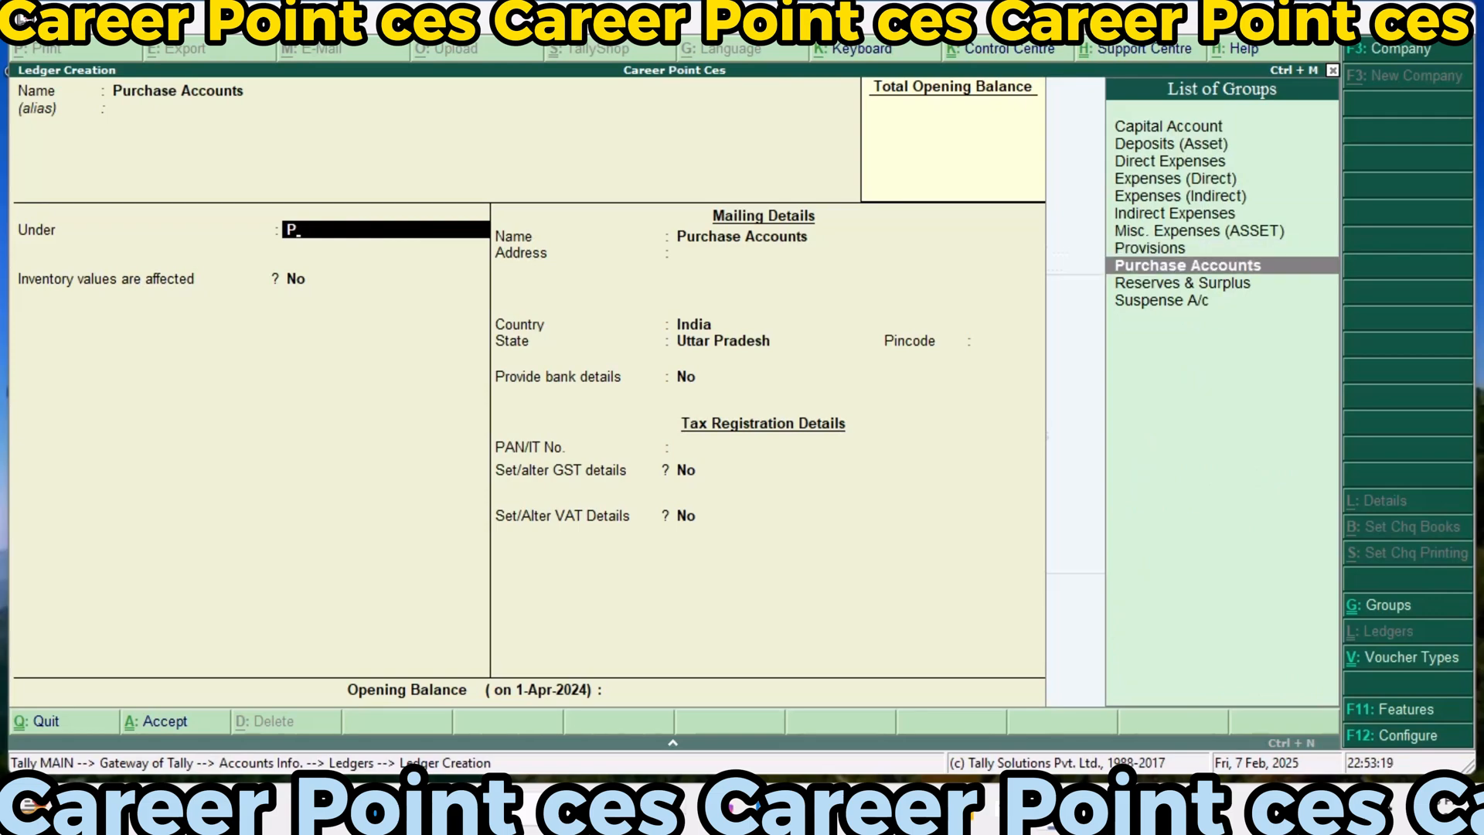
key(Return)
key(Return)
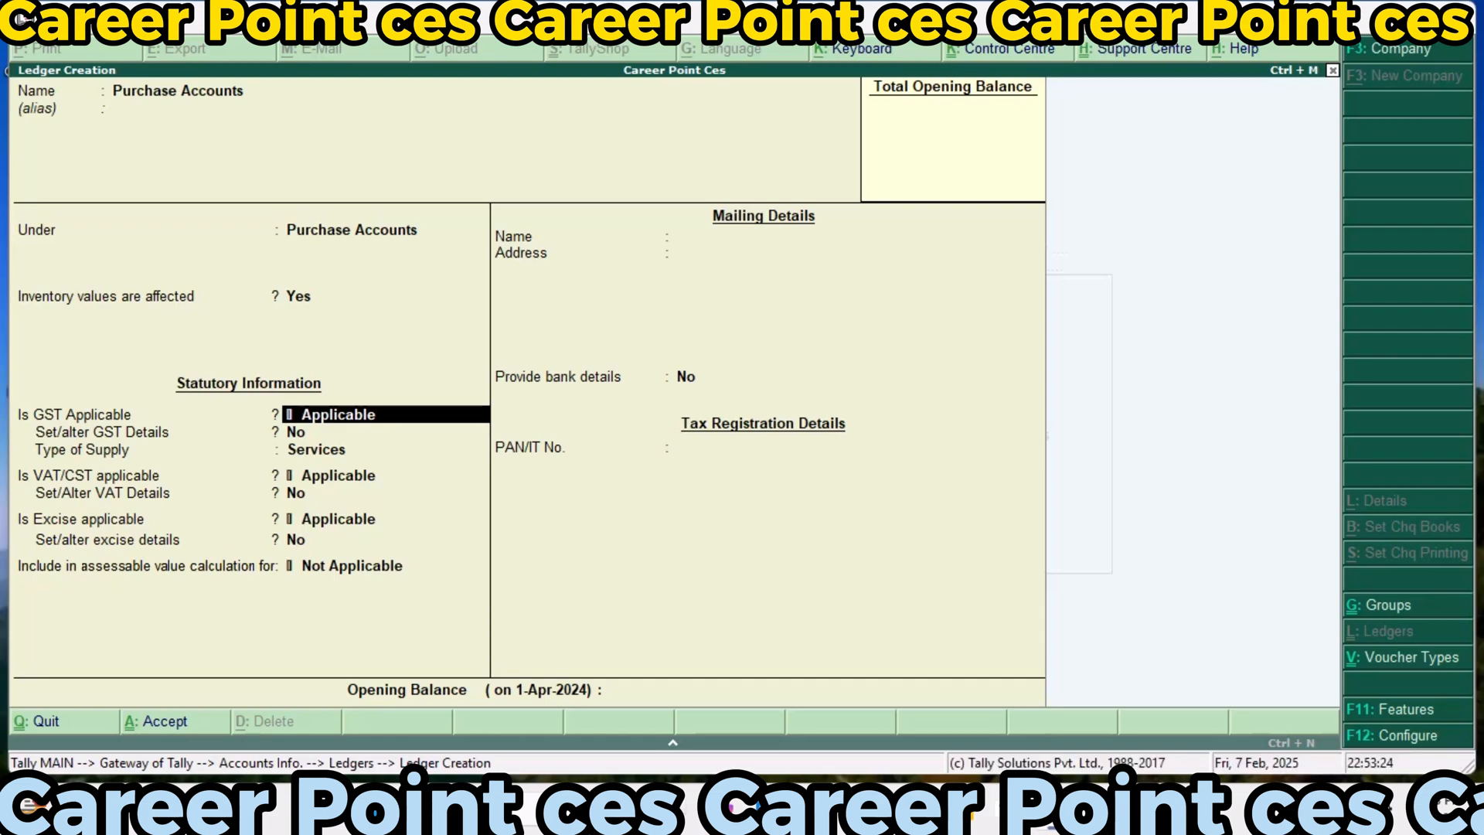
Enable the Purchase Accounts ledger's GST details as Purchase Taxable with 18% integrated tax and 9% cess, and set its type of supply to Goods
key(Return)
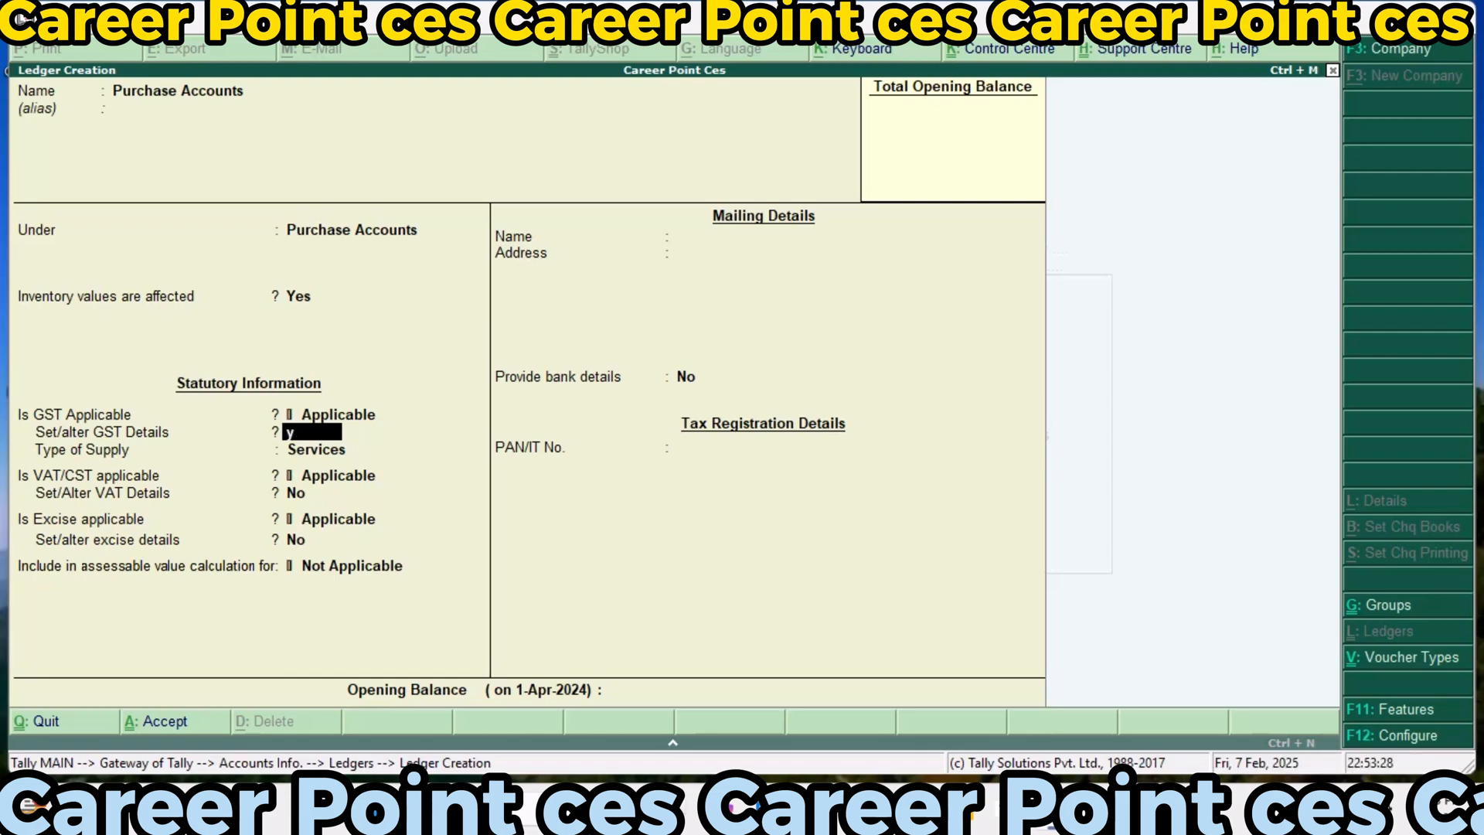
key(y)
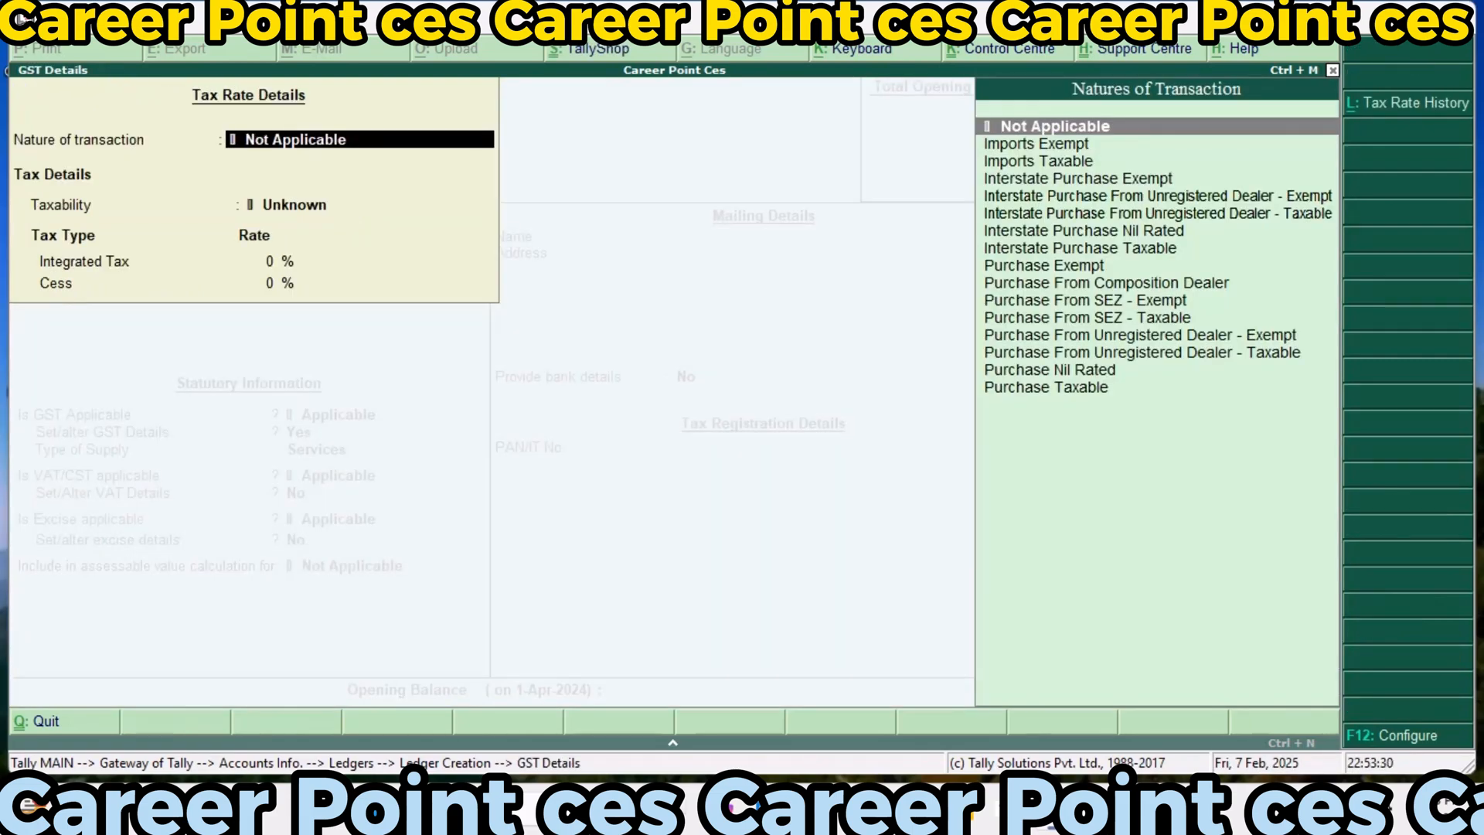
key(Down)
key(Down)
key(Down)
key(Down)
key(Down)
key(Down)
key(Down)
key(Down)
key(Down)
key(Down)
key(Down)
key(Down)
key(Down)
key(Down)
key(Down)
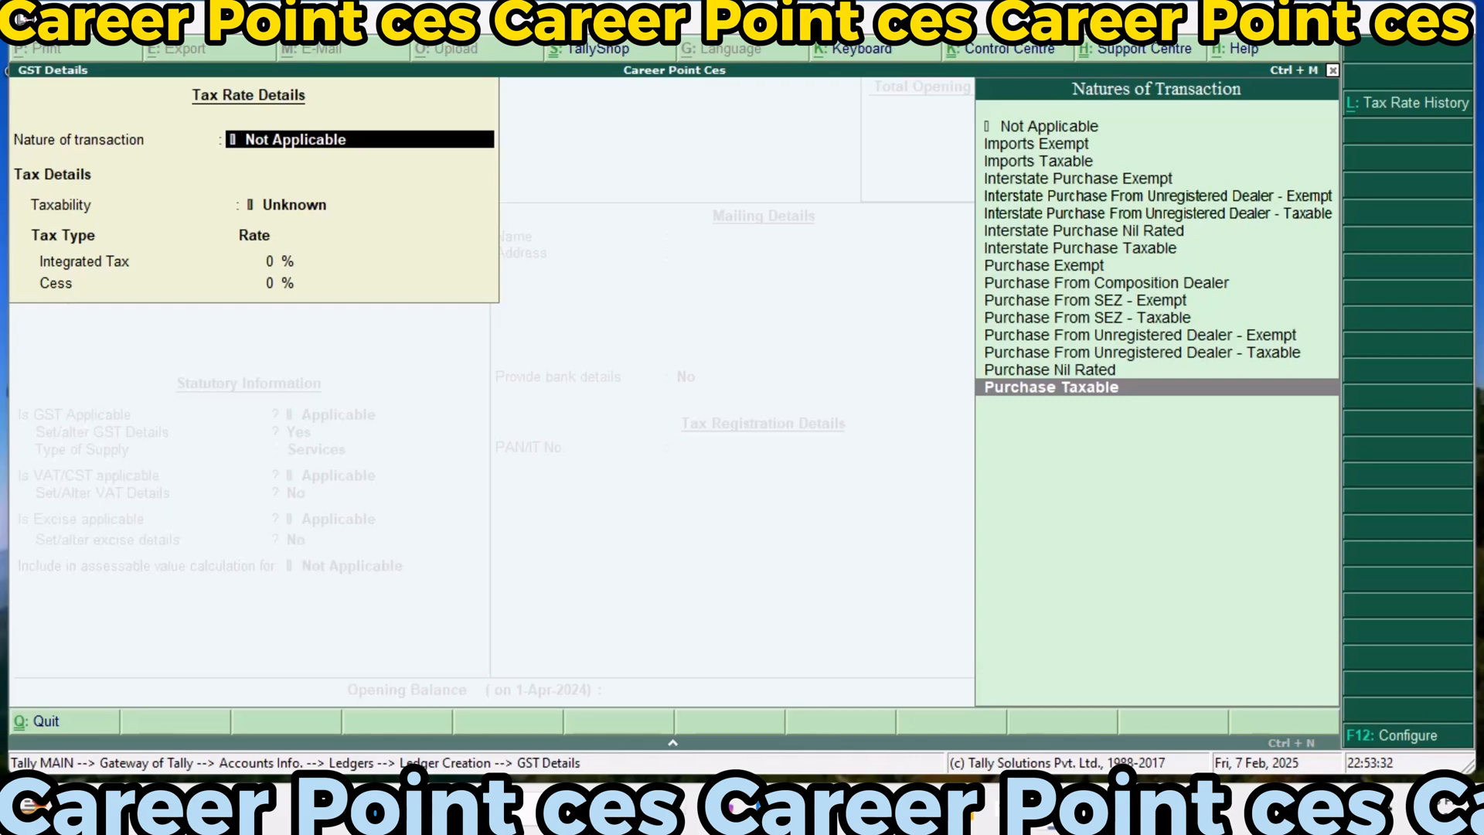
key(Return)
text(1)
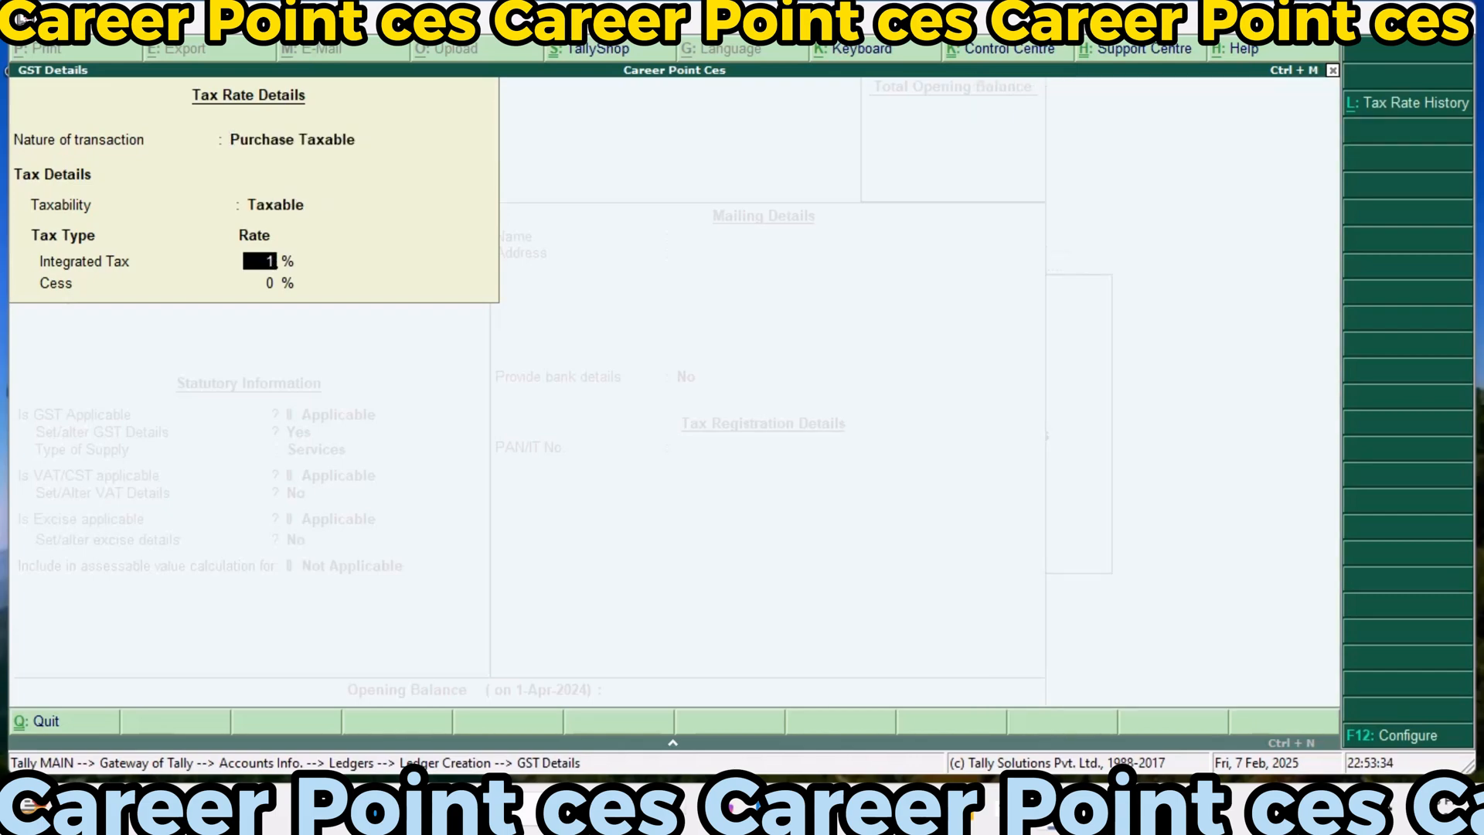
text(8)
key(Return)
key(Return)
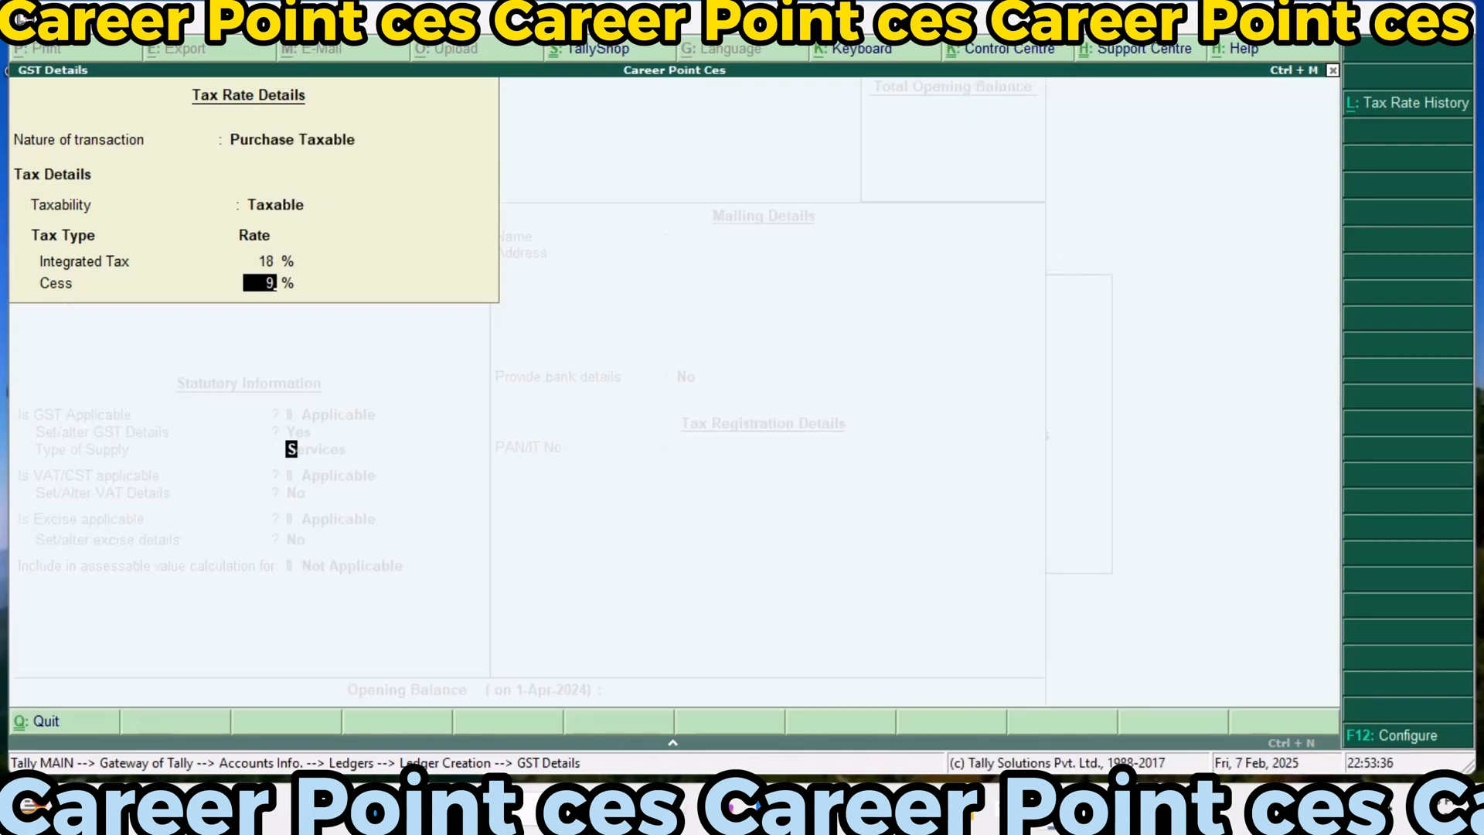
key(Up)
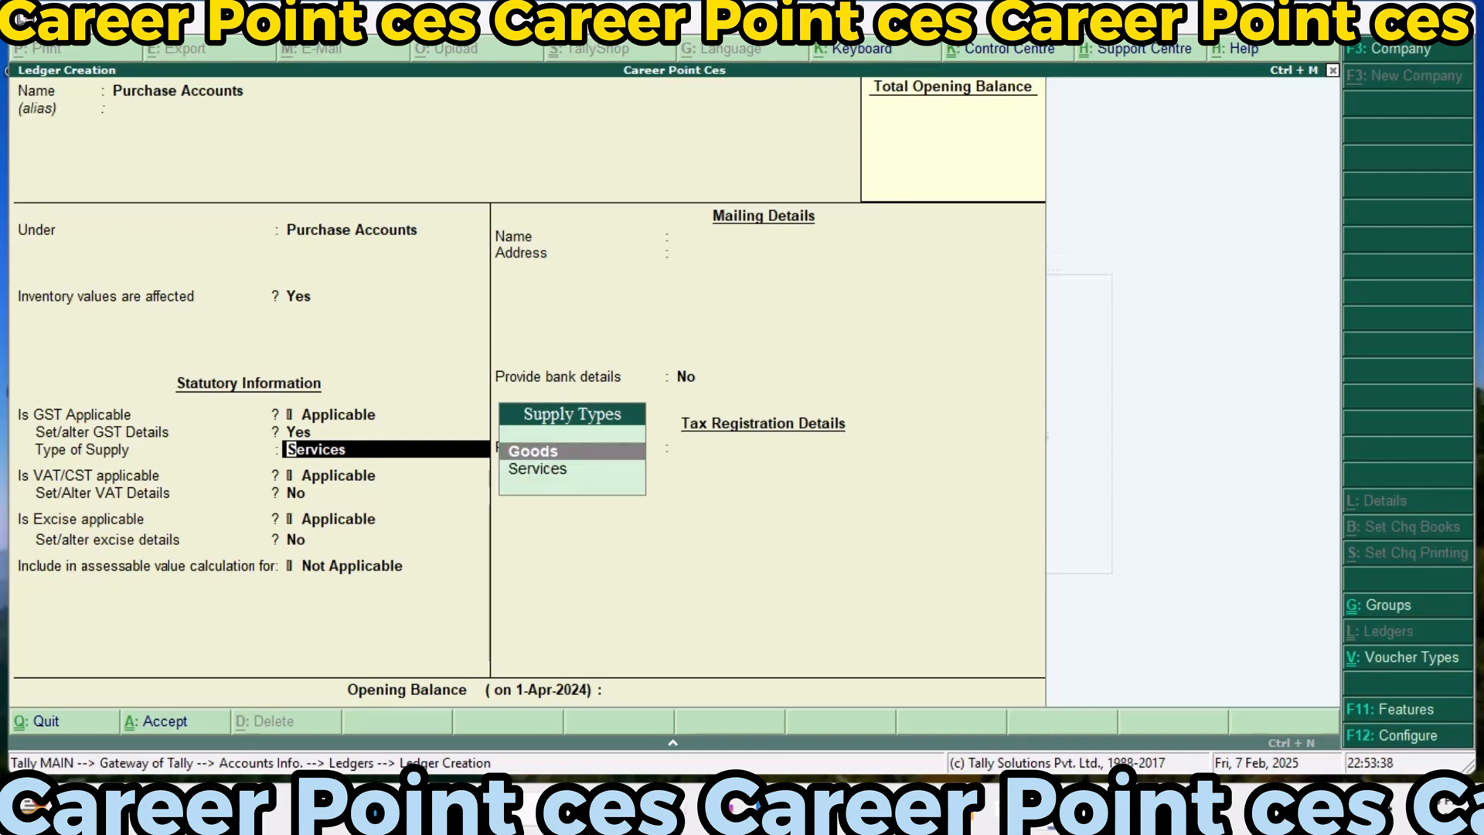
key(Return)
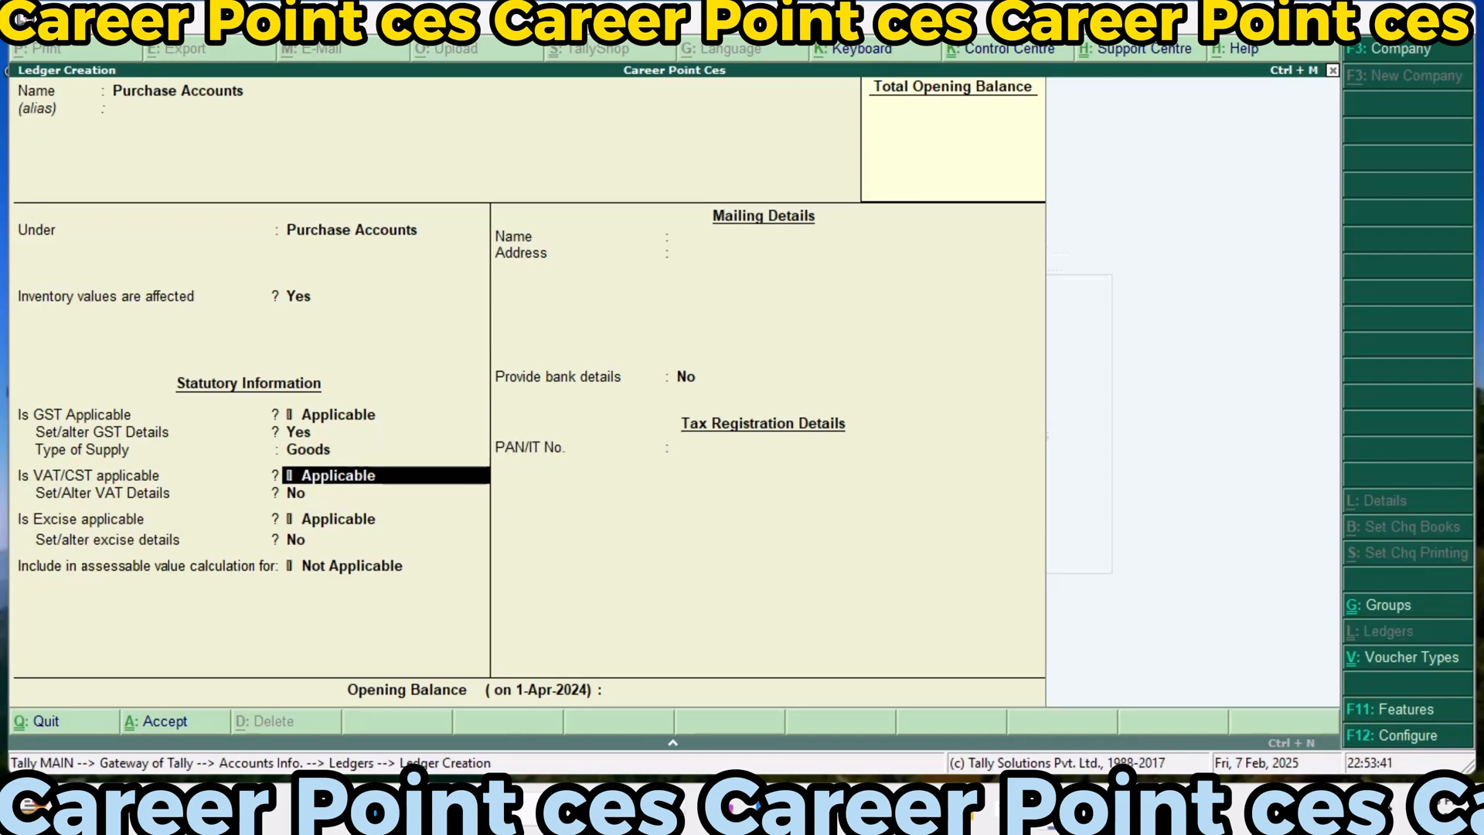
Enable the Purchase Accounts ledger's VAT details with Purchase Taxable as the nature of transaction, applicable from 1-Apr-2024
key(Return)
text(y)
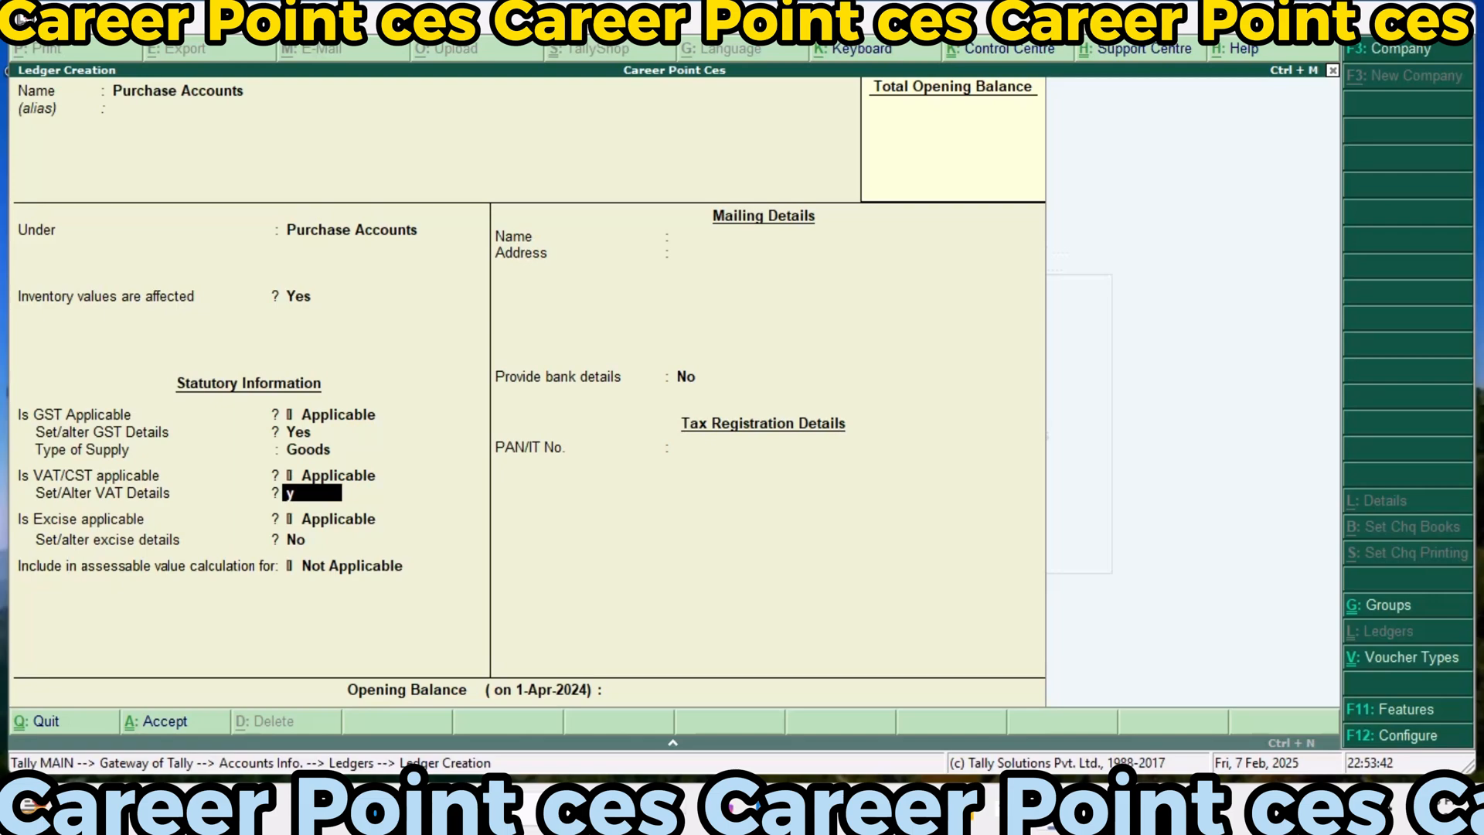
key(Return)
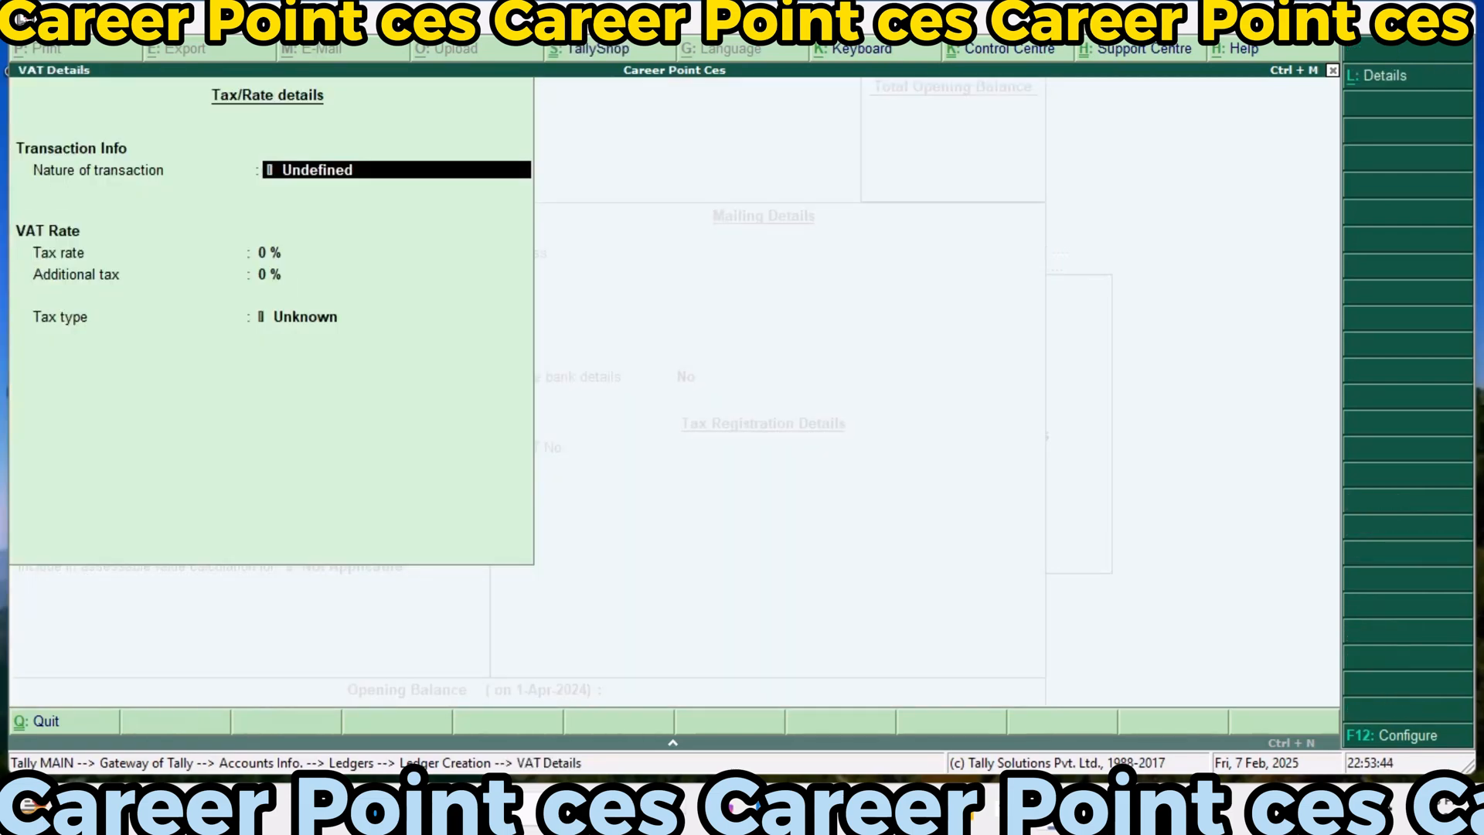
text(P)
key(Down)
key(Down)
key(Down)
key(Down)
key(Down)
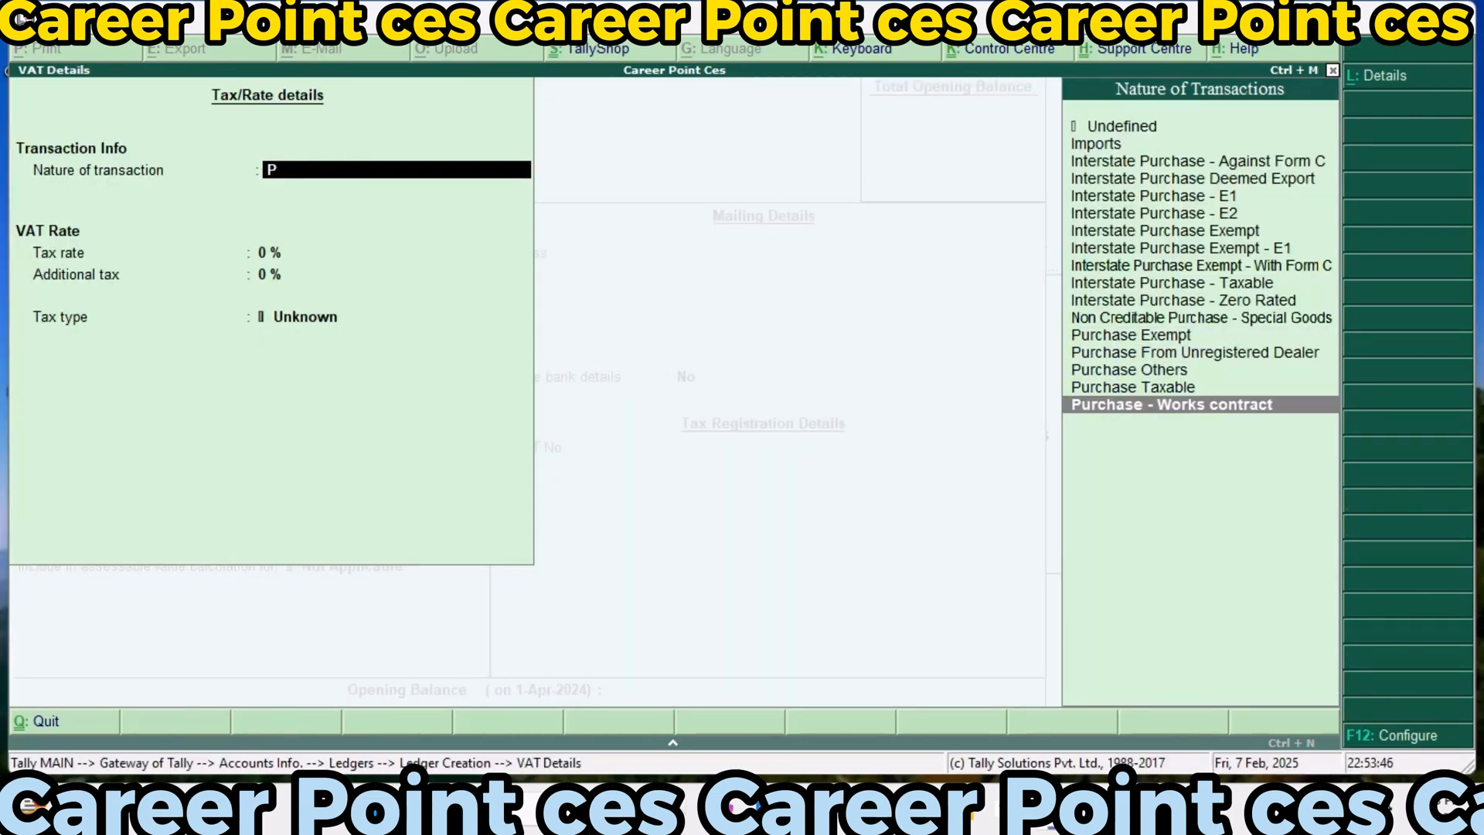
key(Up)
key(Return)
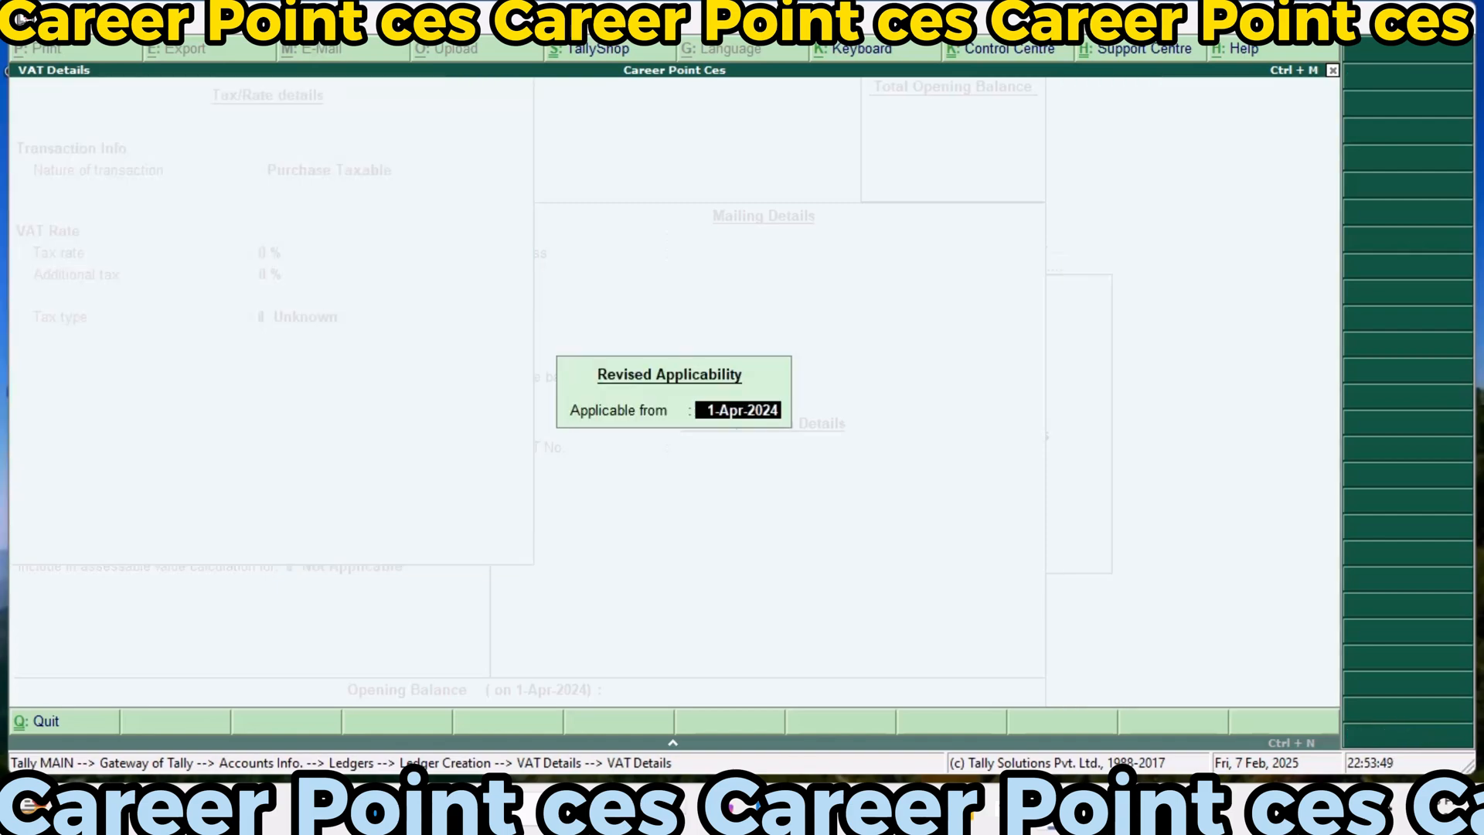
key(Return)
Set the purchase ledger's VAT tax rate to 10% and additional tax to 10%, keeping the tax type Taxable
text(10)
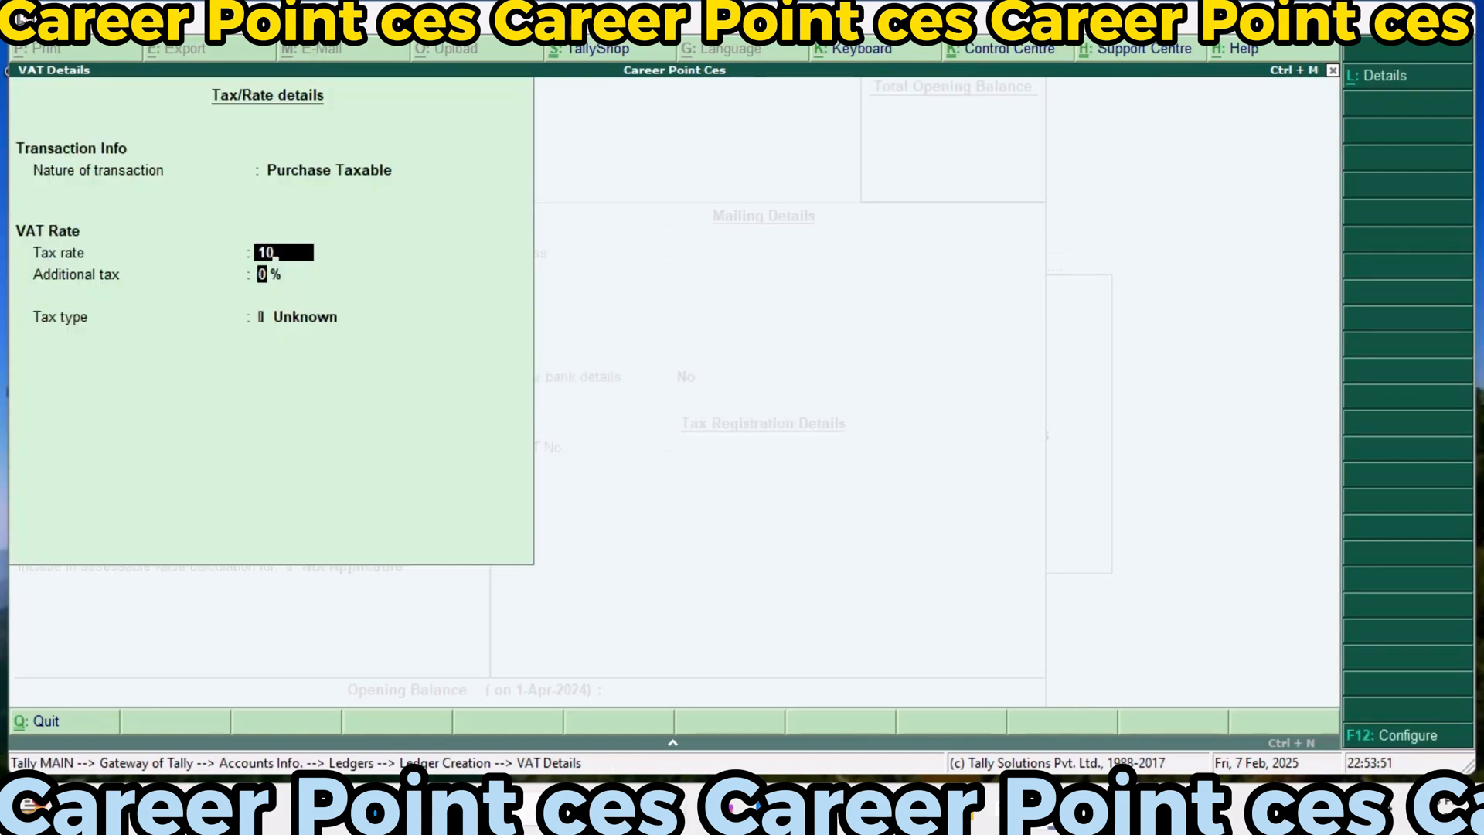
key(Return)
key(Return)
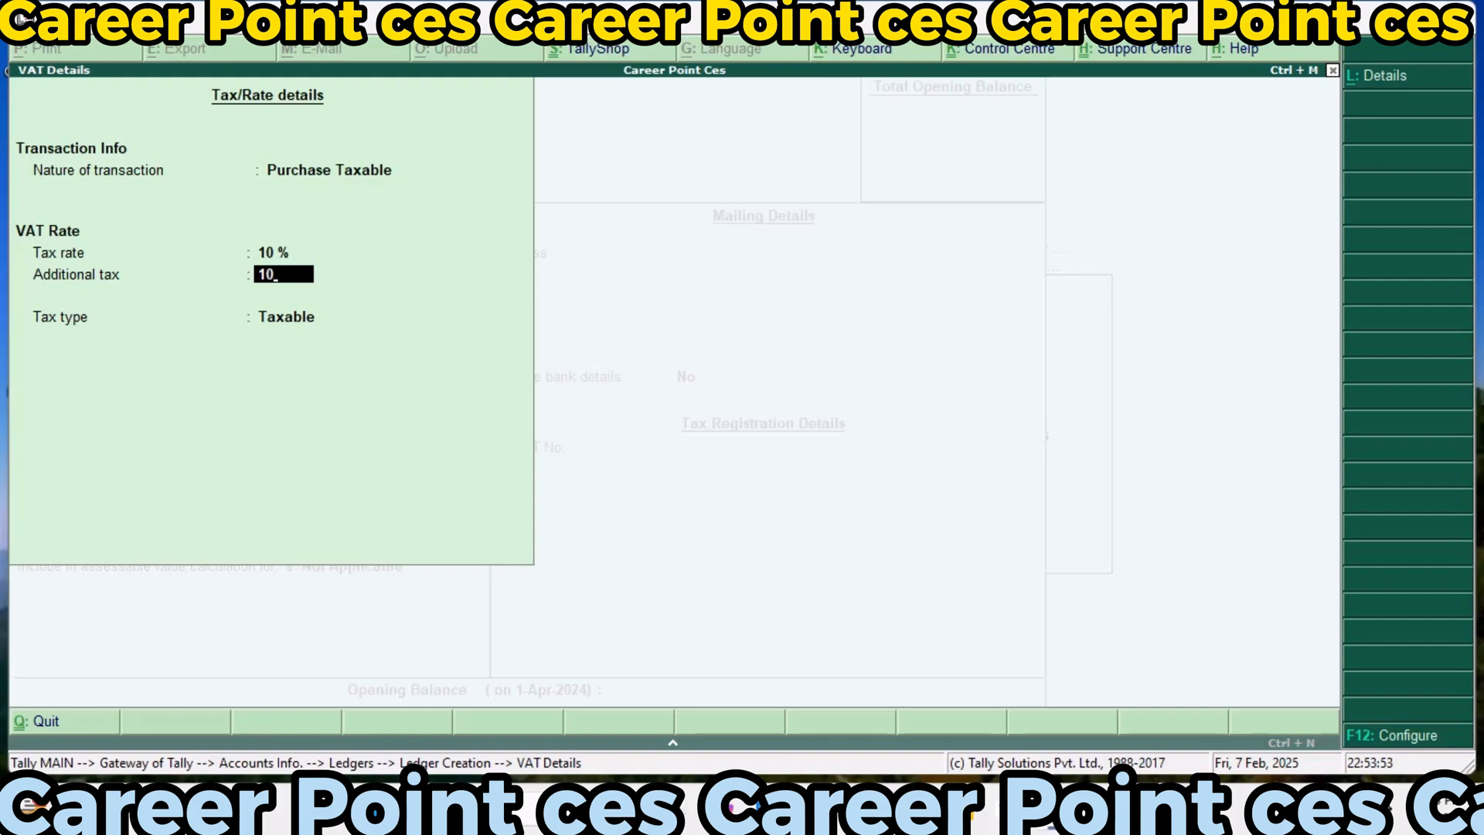
Enable the purchase ledger's excise details with tariff name Exci123, no HSN code, undefined unit, Ad Valorem valuation and a 35% rate
key(Return)
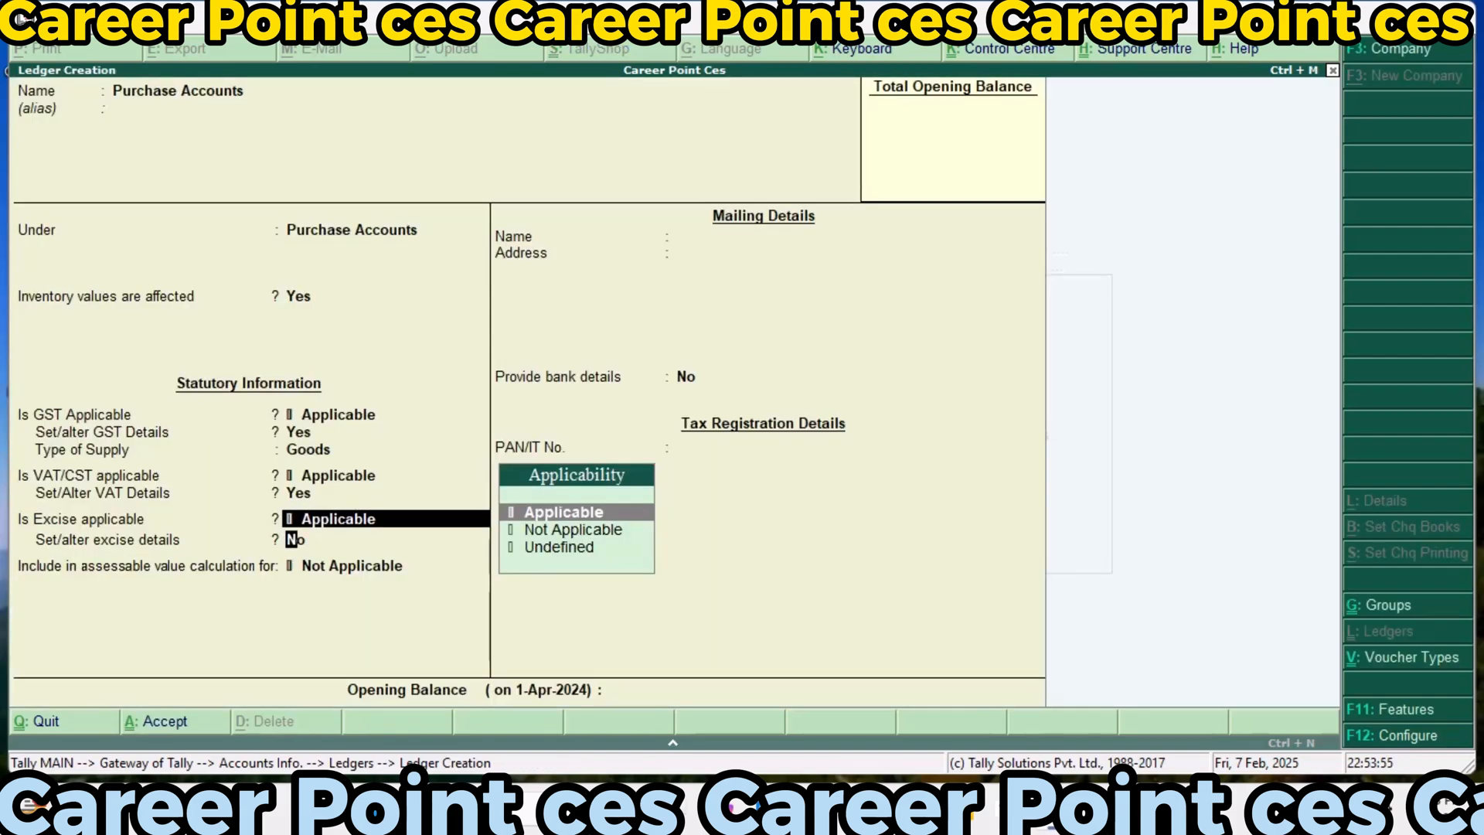
key(Return)
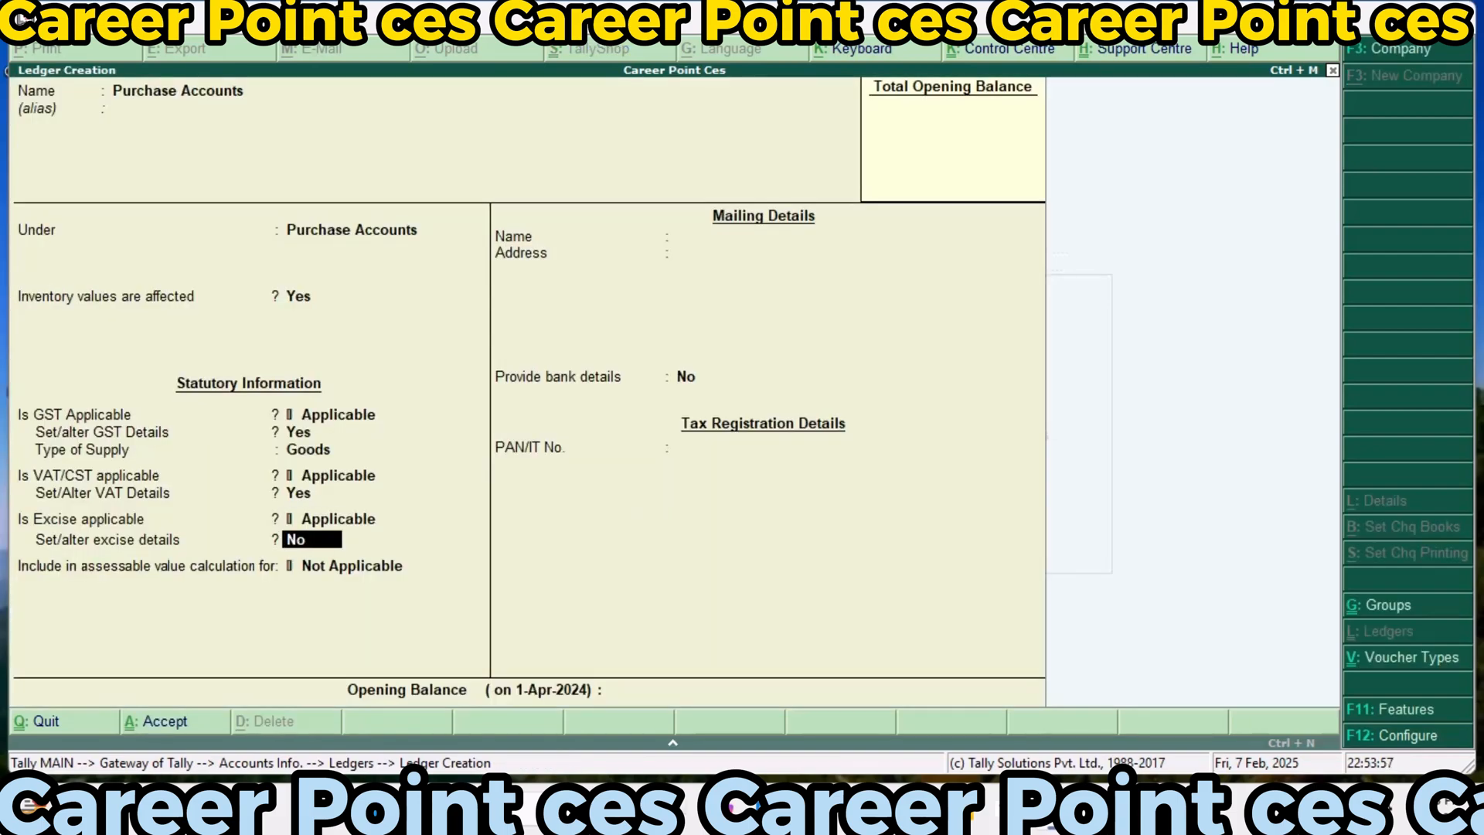
text(y)
key(Return)
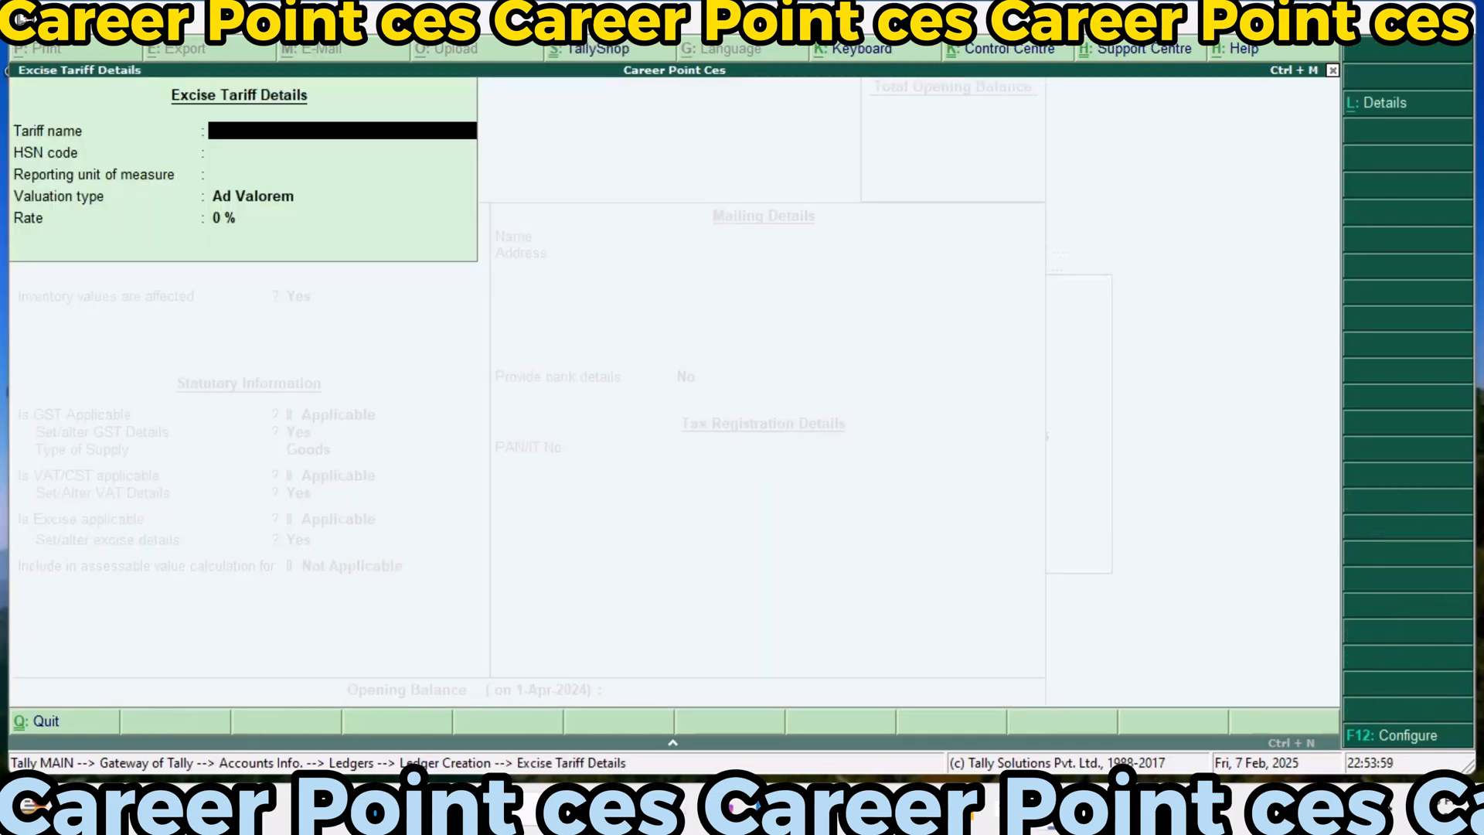
text(Exci123)
key(Return)
key(Return)
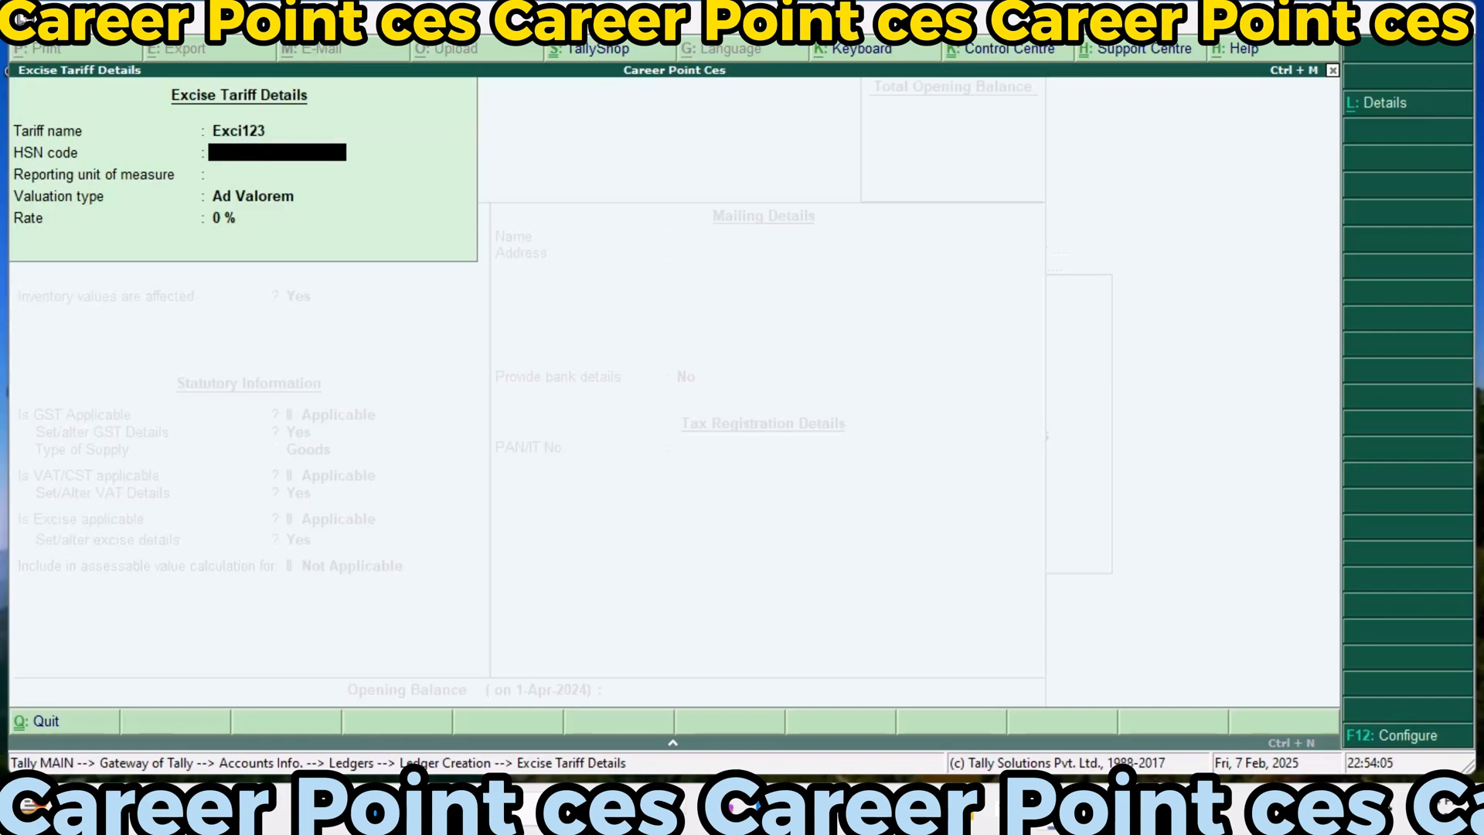
key(Return)
key(Return)
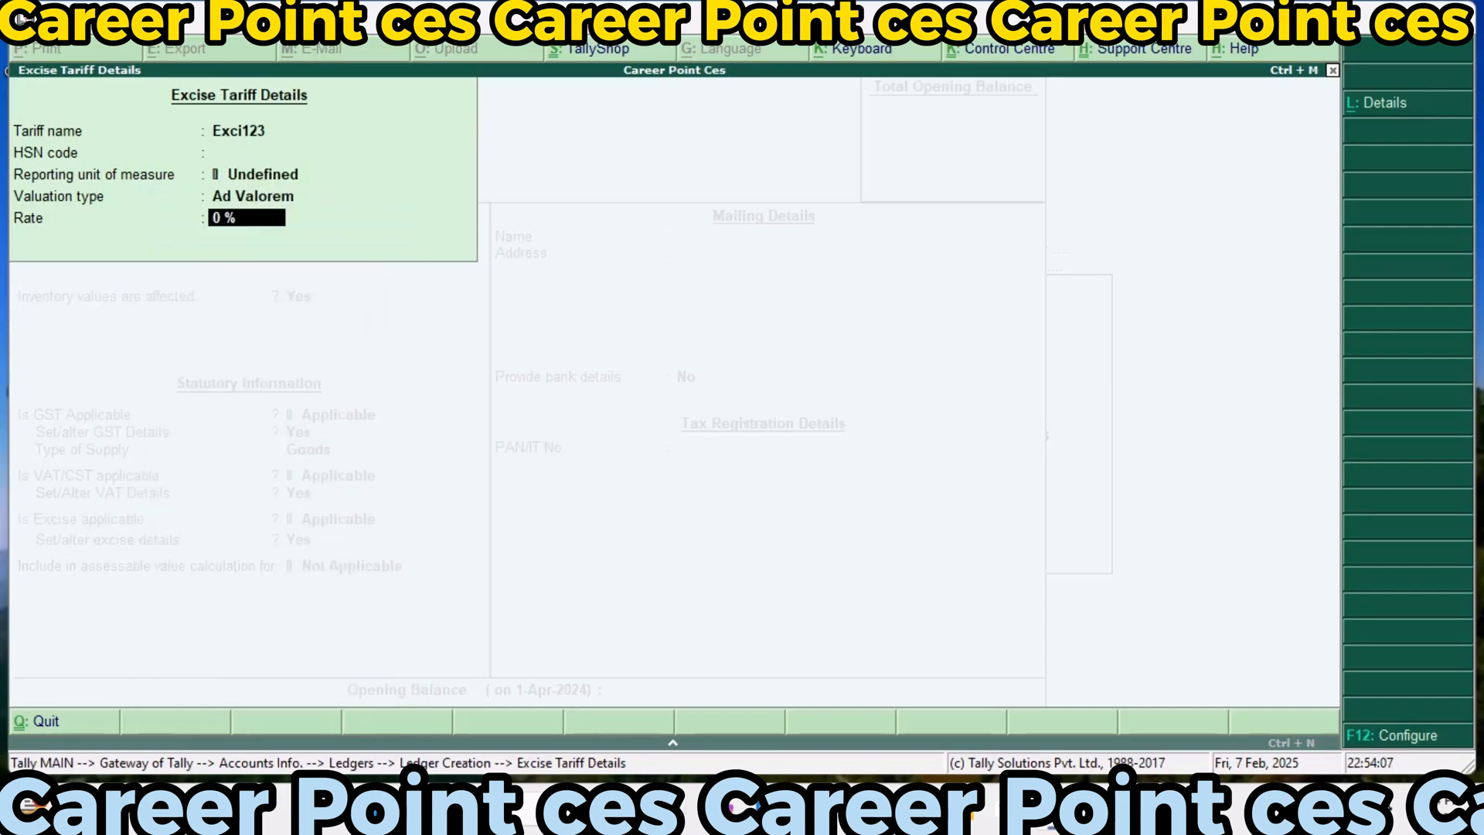
text(35)
key(Return)
Include the purchase ledger in the assessable value calculation for Excise, calculated Based on Quantity, and save the ledger
key(Down)
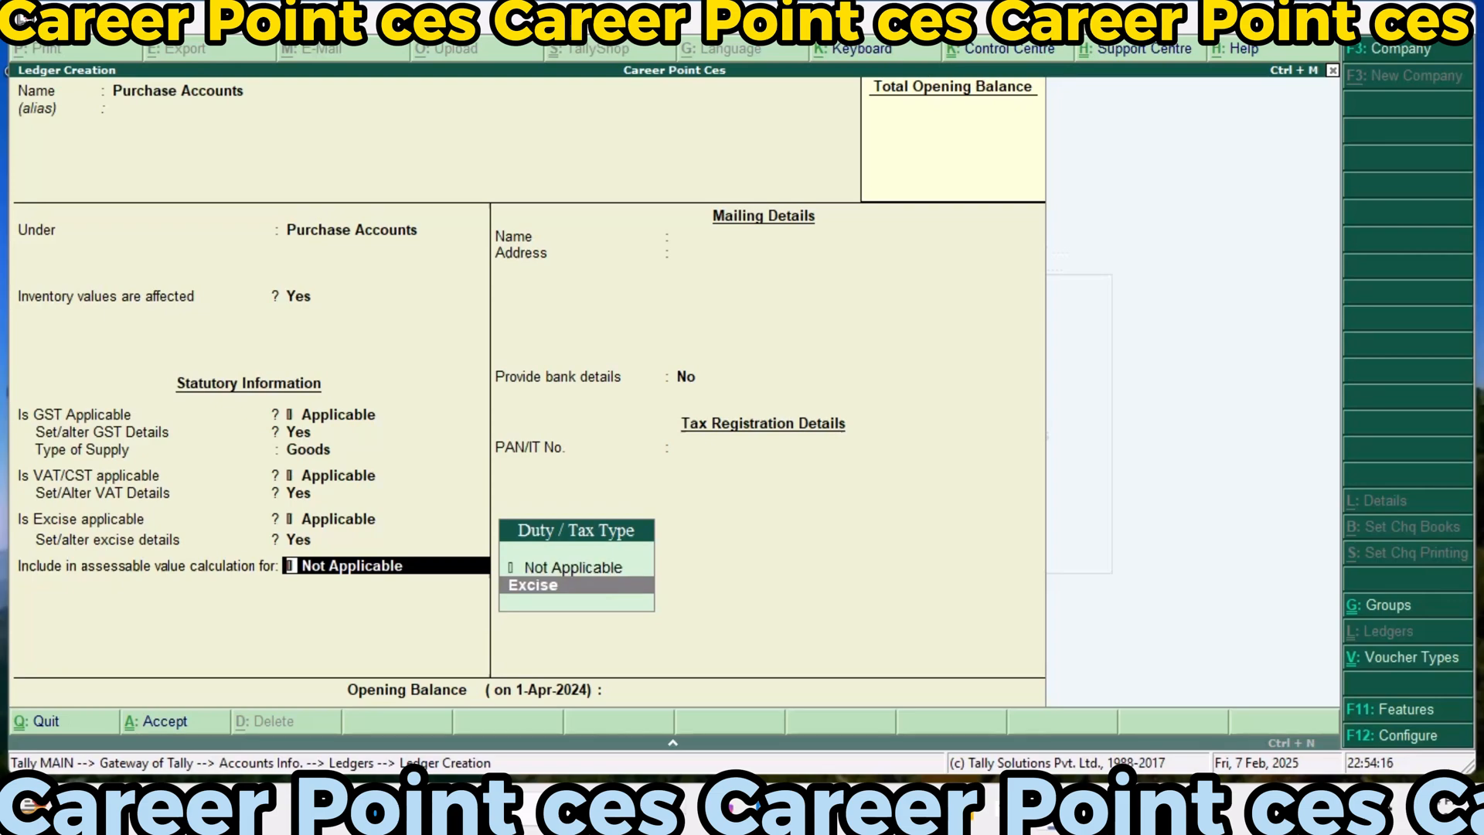
key(Return)
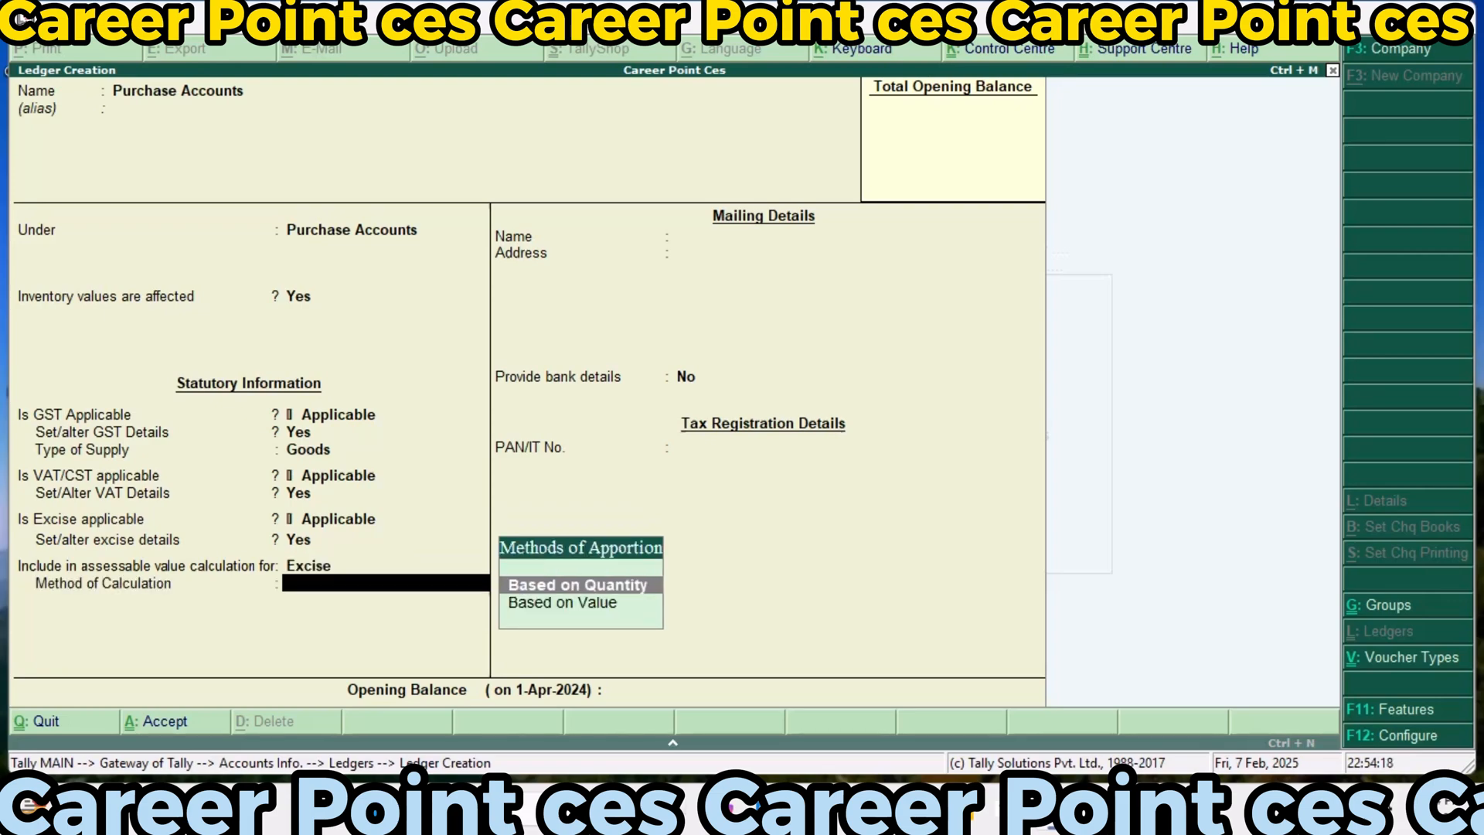
key(Return)
key(Return)
key(Return)
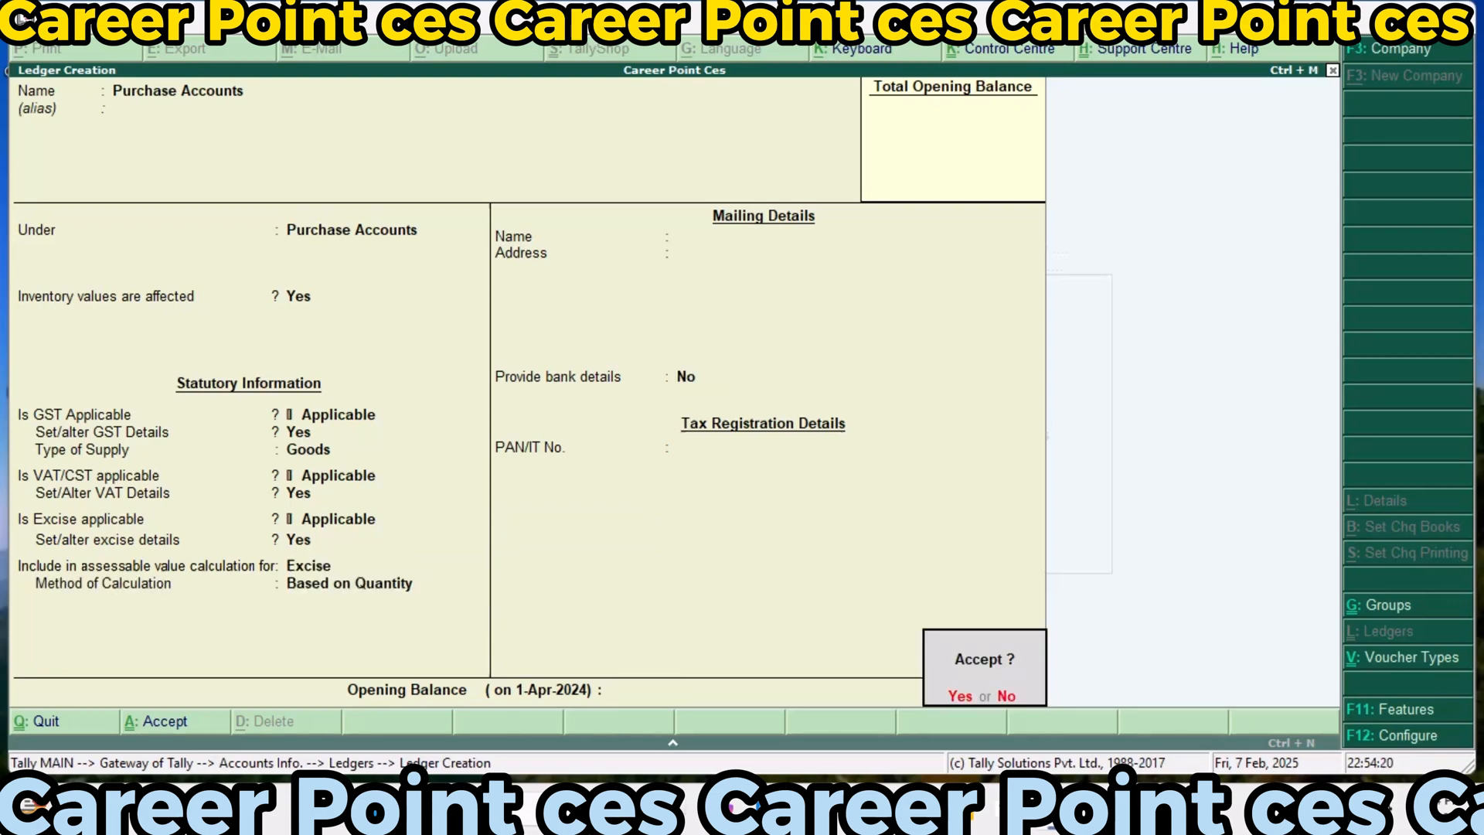
key(Return)
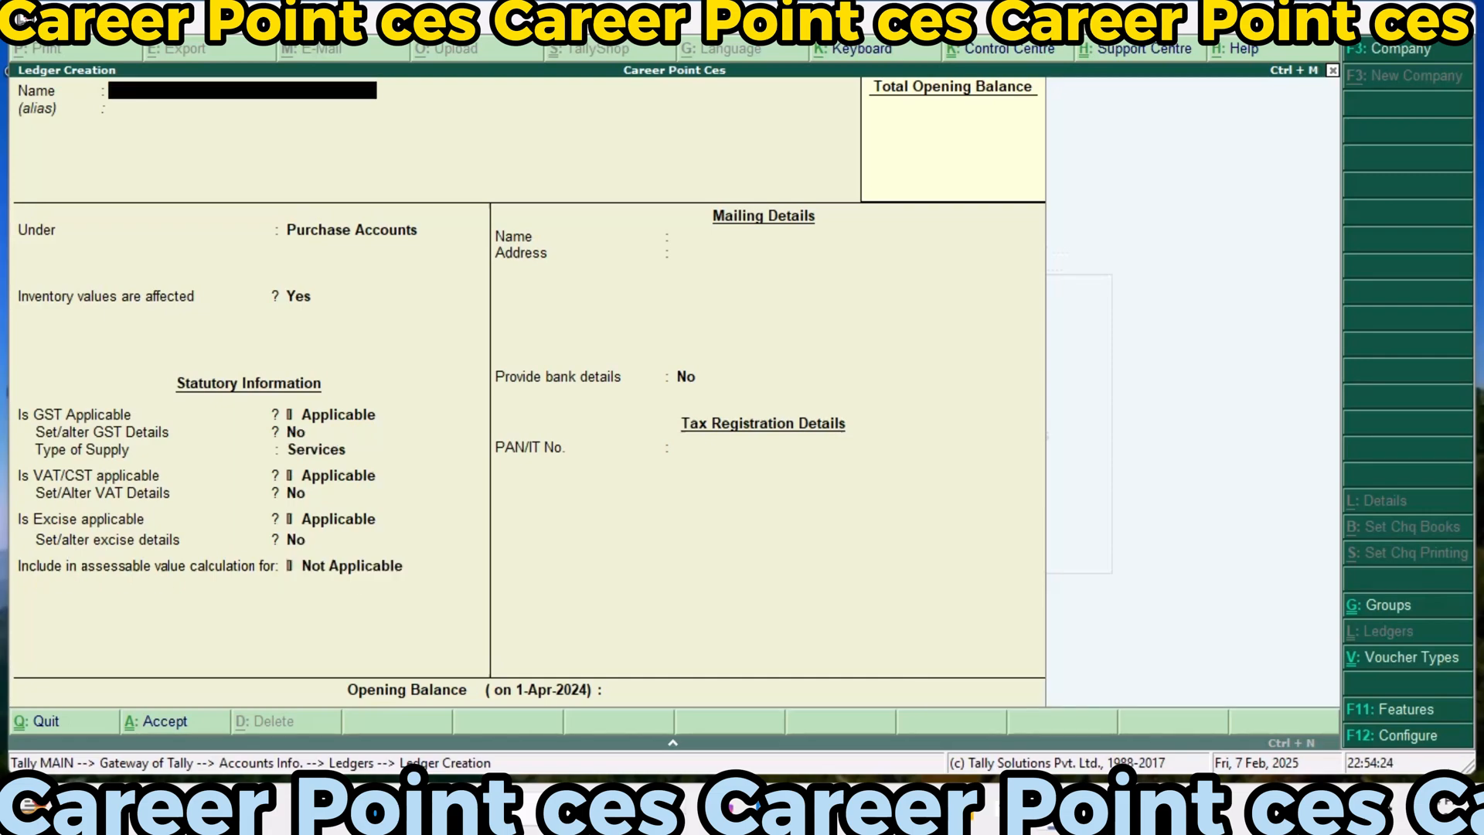
Start a new ledger named Sales Accounts under the Sales Accounts group, keeping inventory values affected
text(Sales Accounts)
key(Return)
key(BackSpace)
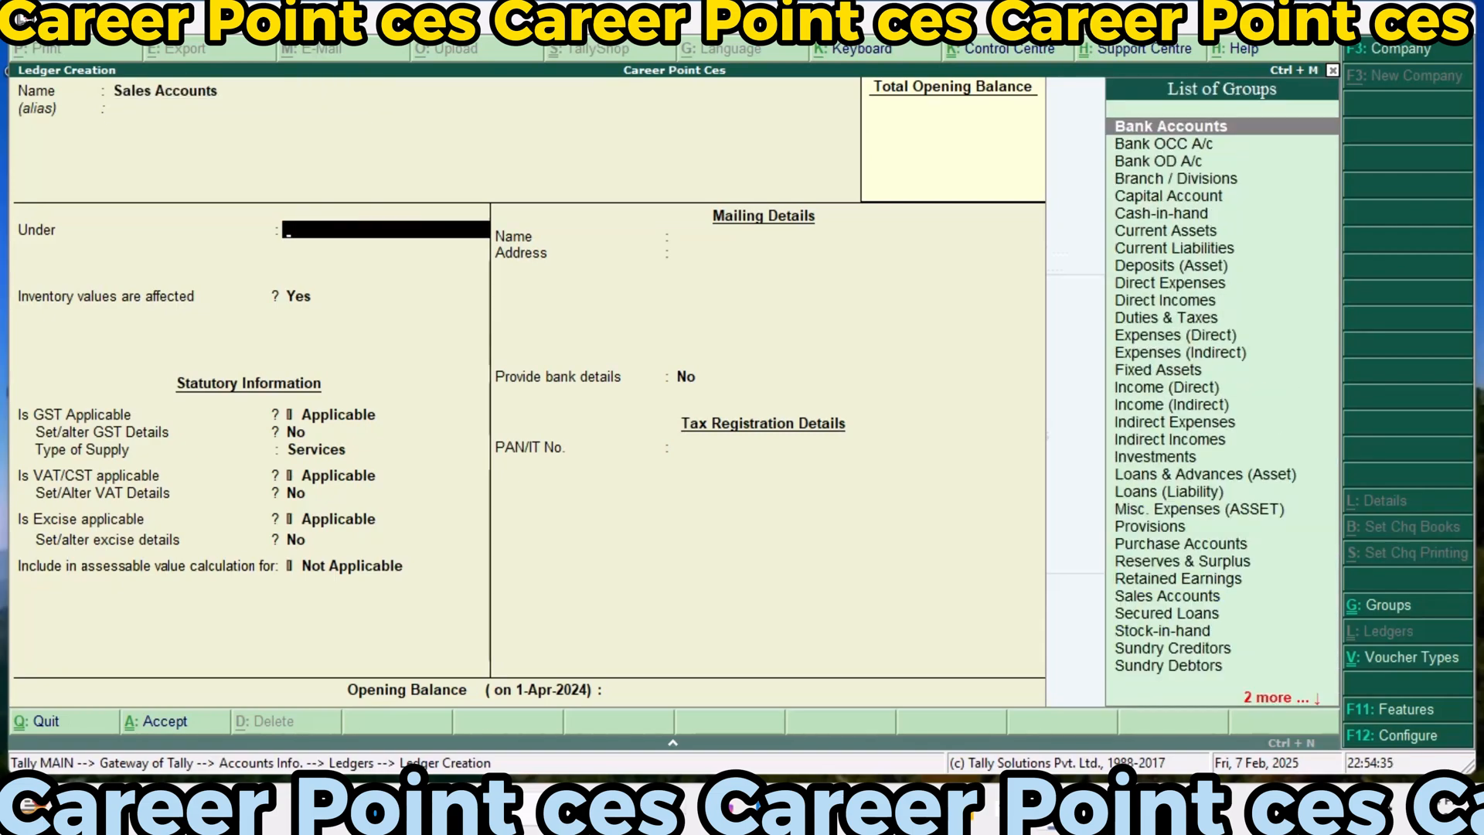
text(S)
key(Down)
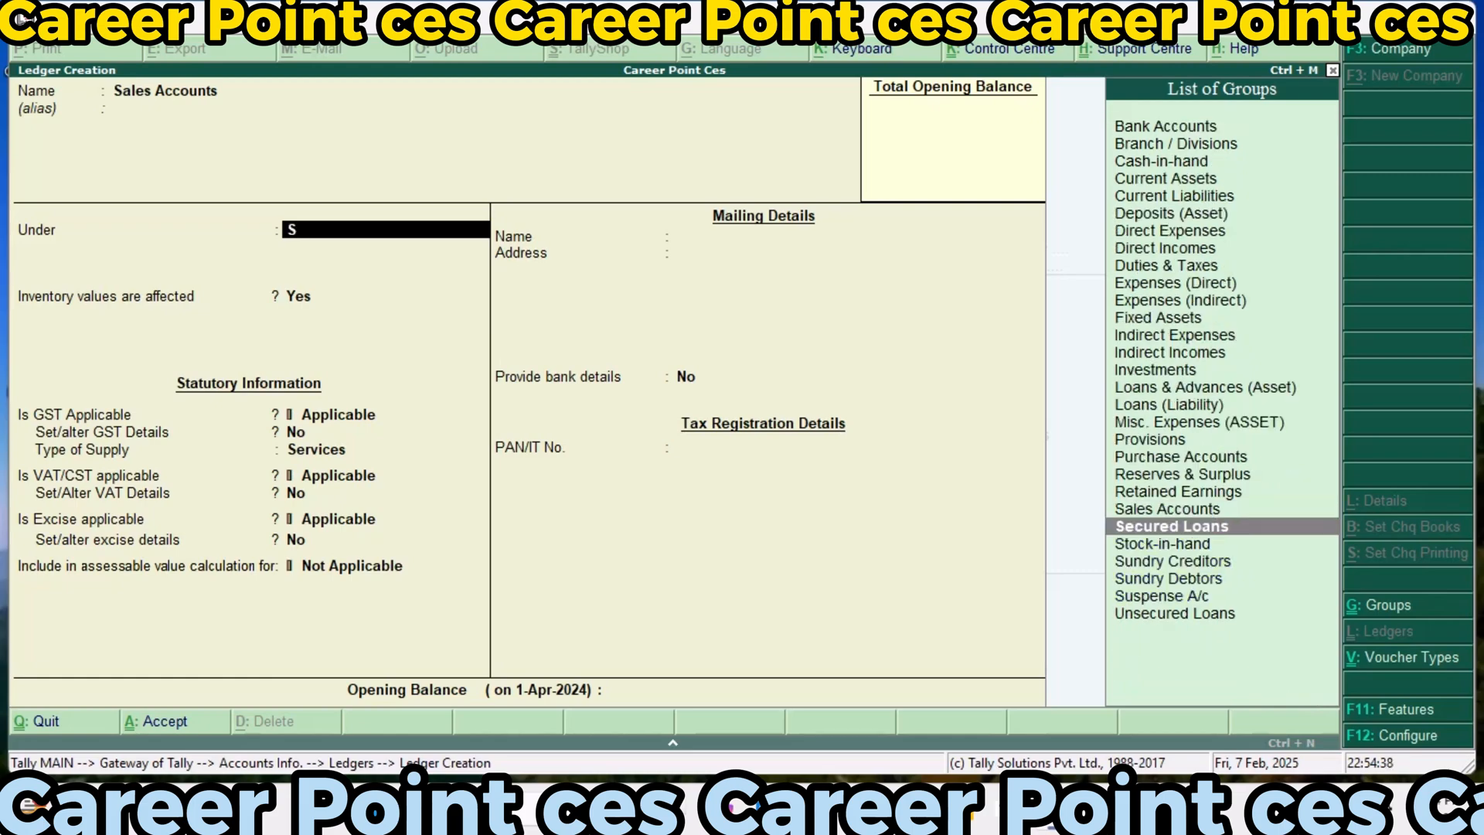
key(Up)
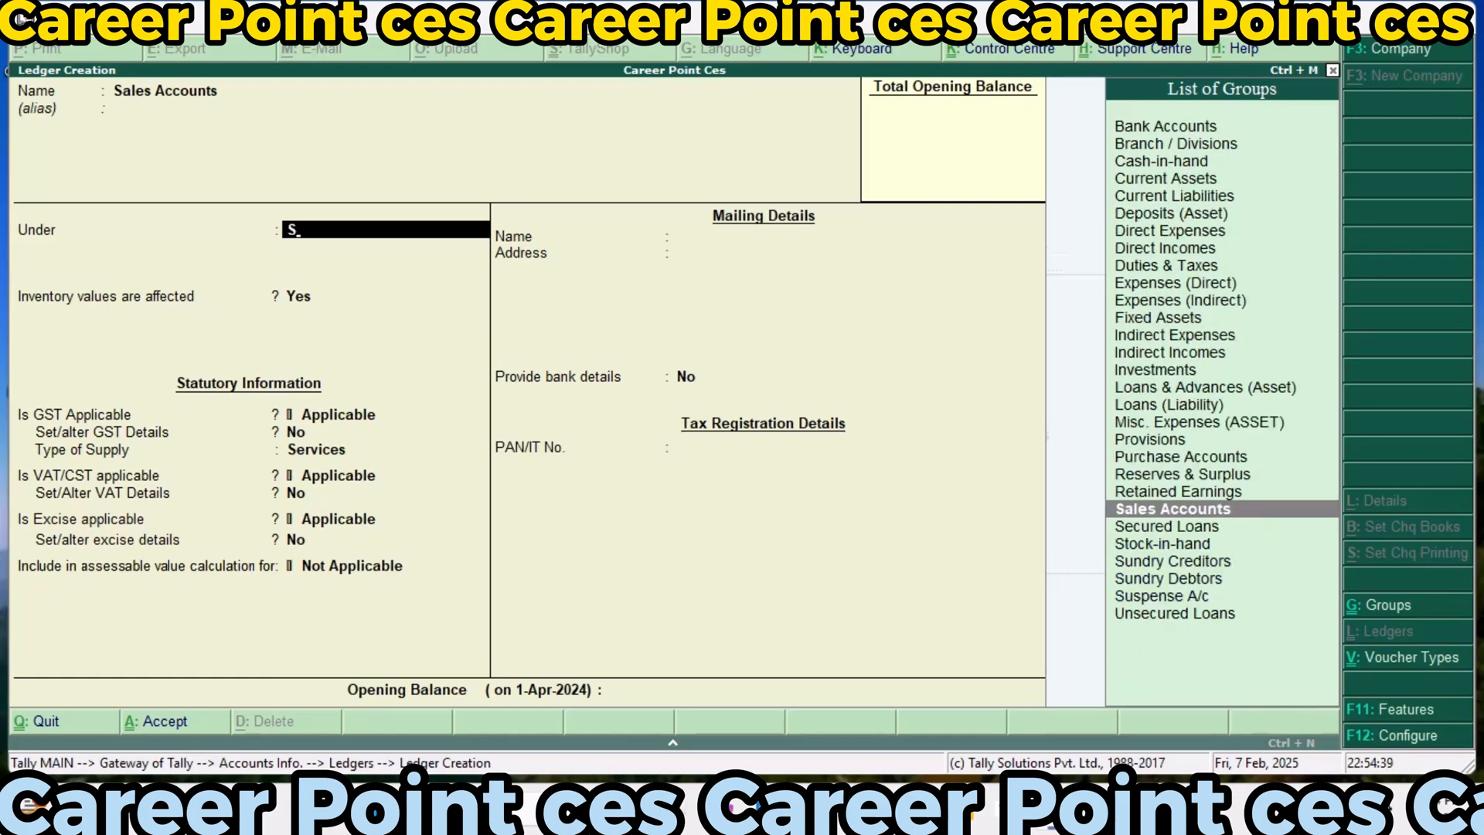
key(Return)
key(Return)
key(Return)
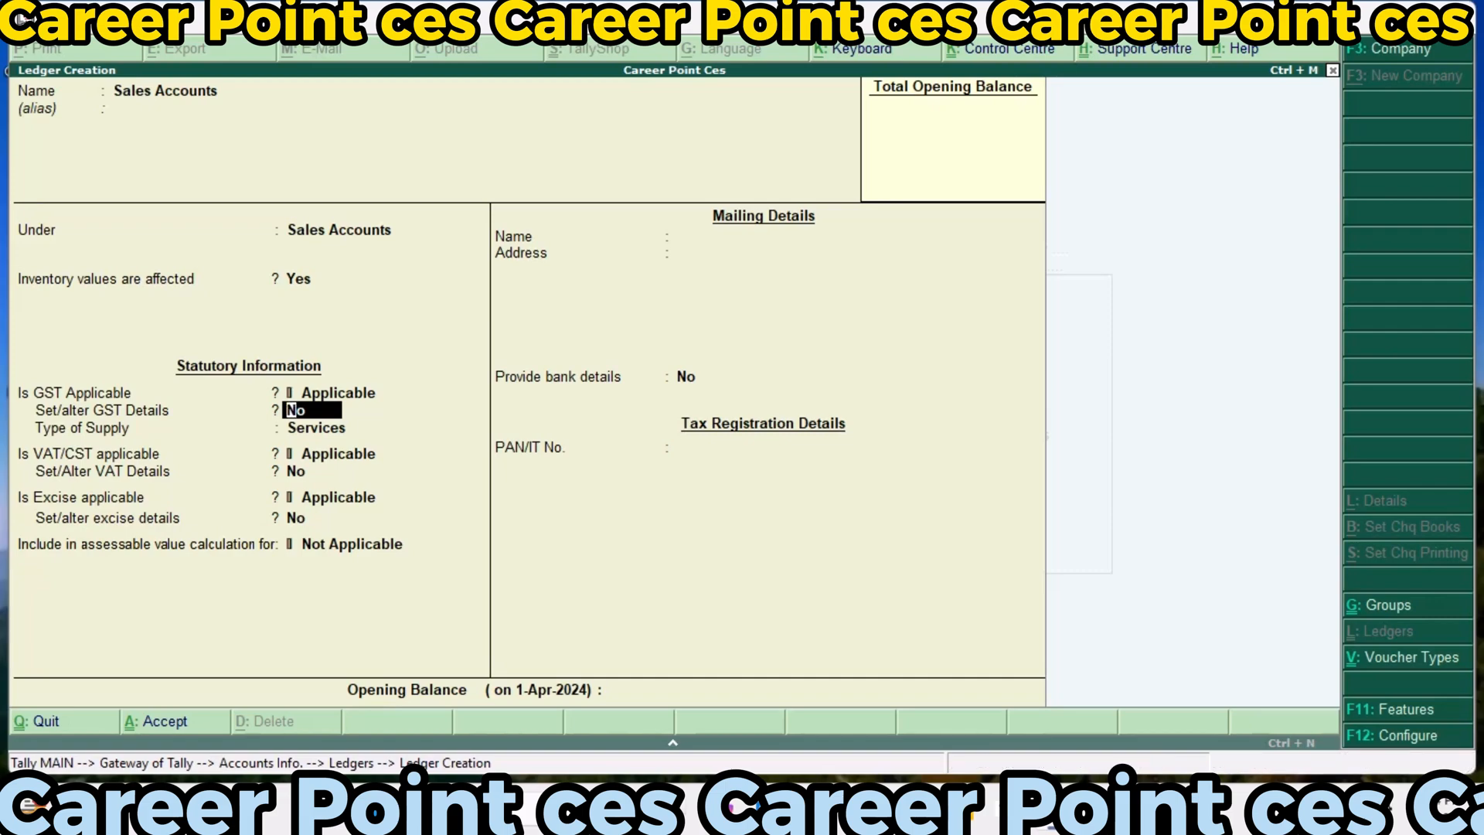
Set the sales ledger's GST details to Sales Taxable with 18% integrated tax and 9% cess, and its type of supply to Goods
key(y)
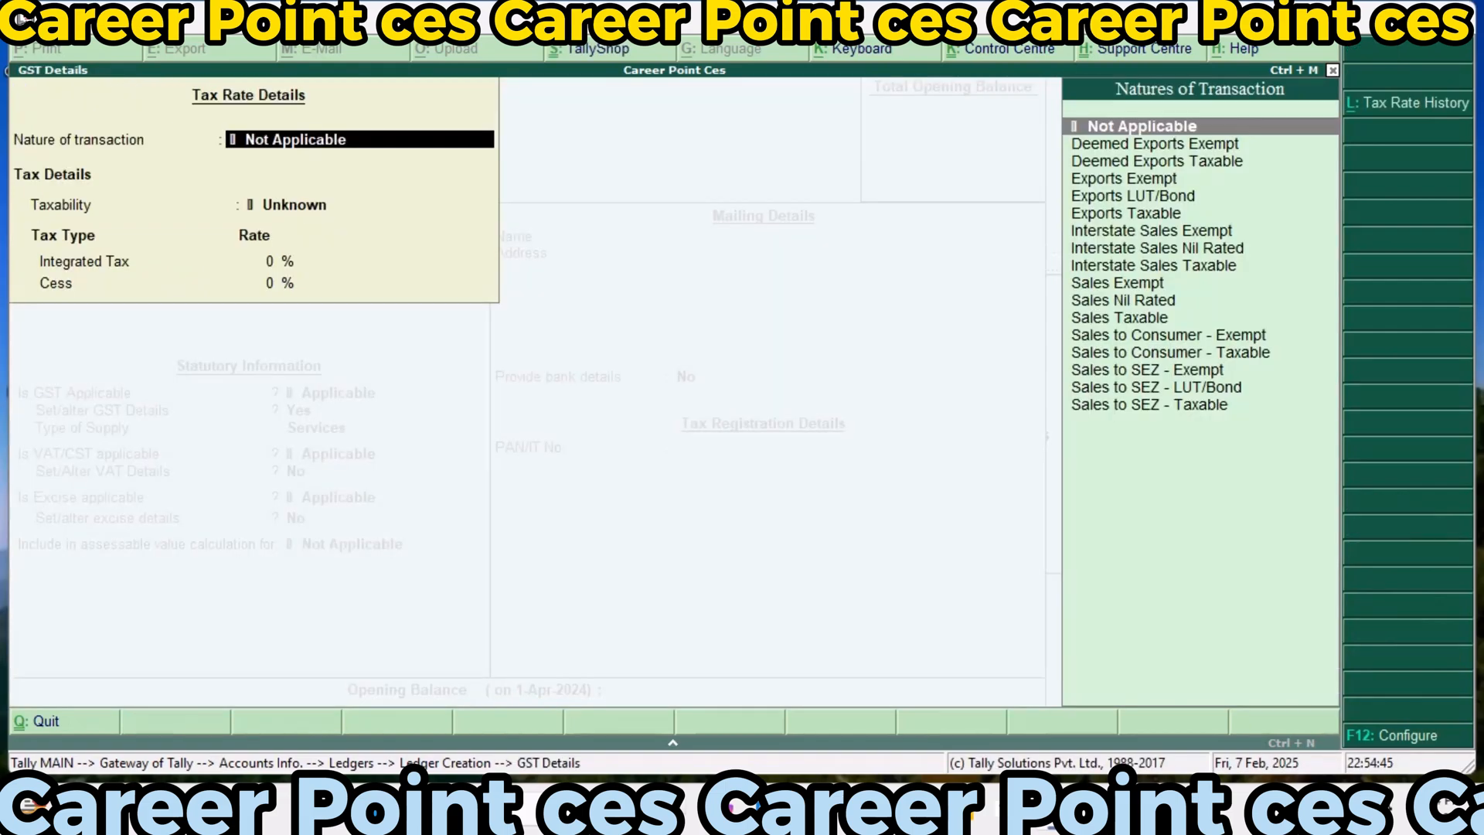
key(Down)
key(Down)
key(Down)
key(Down)
key(Down)
key(Down)
key(Down)
key(Down)
key(Down)
key(Down)
key(Down)
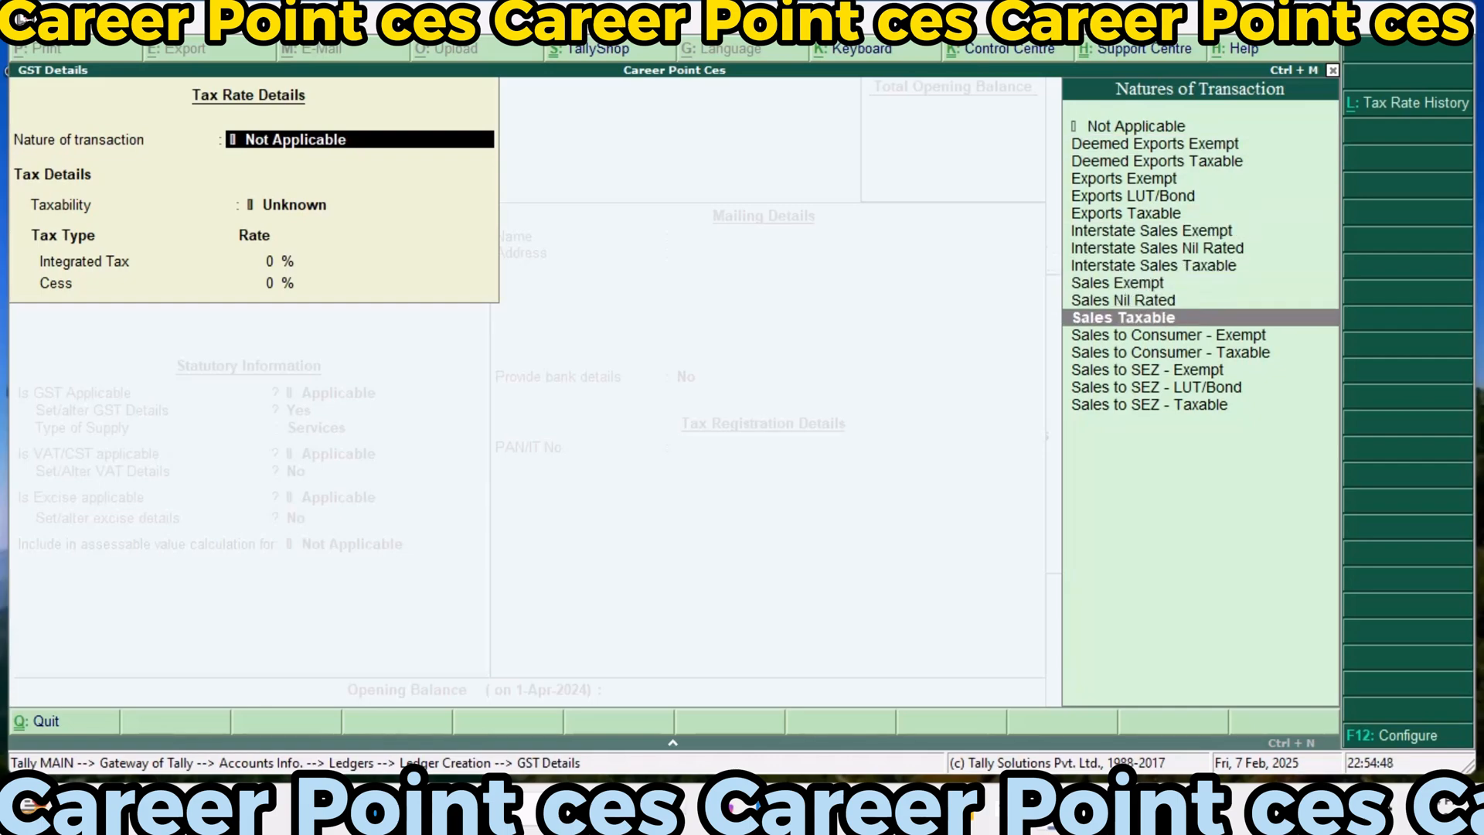
key(Return)
text(18)
key(Return)
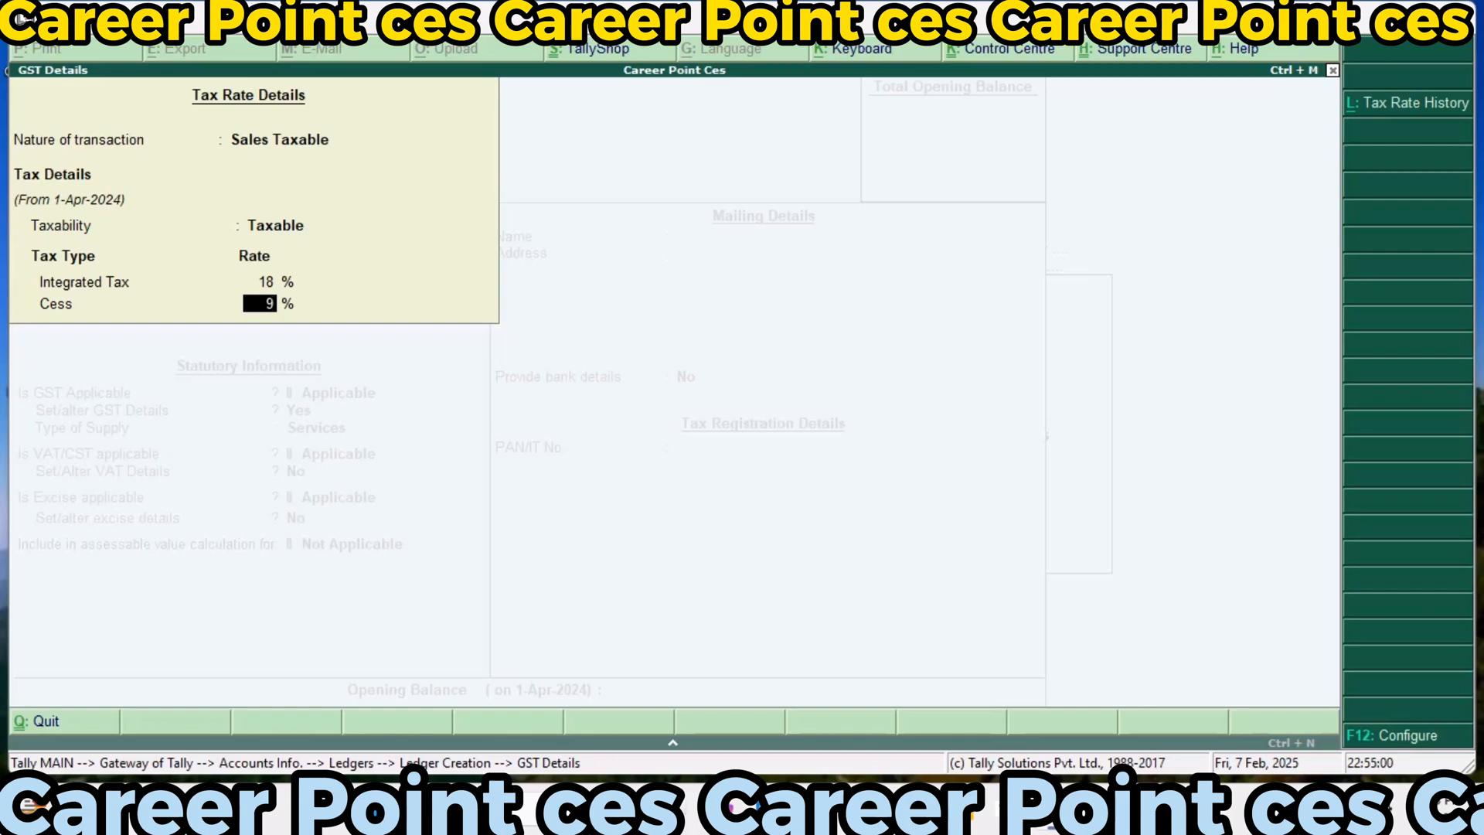
key(Return)
key(Up)
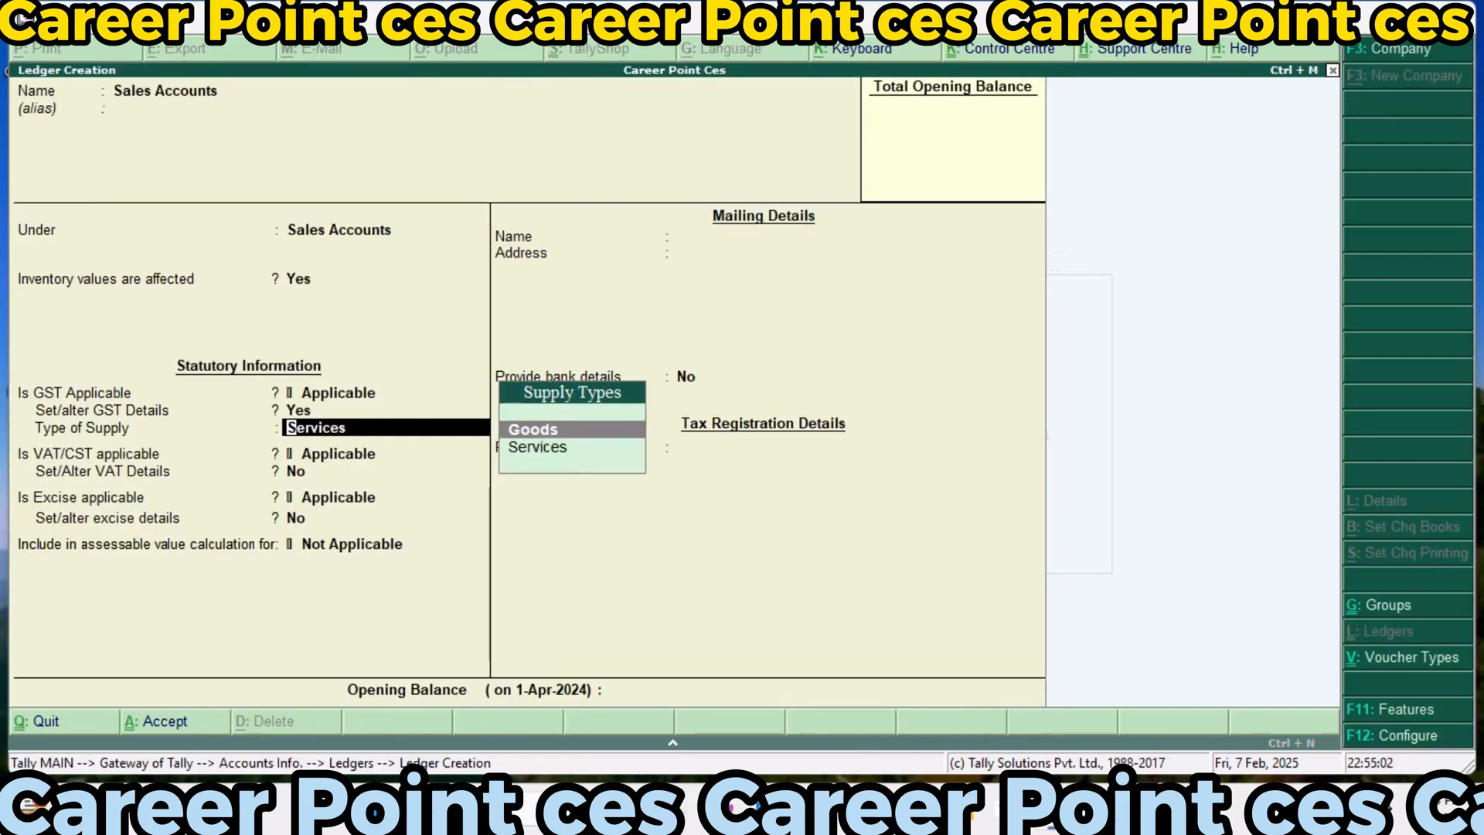
key(Return)
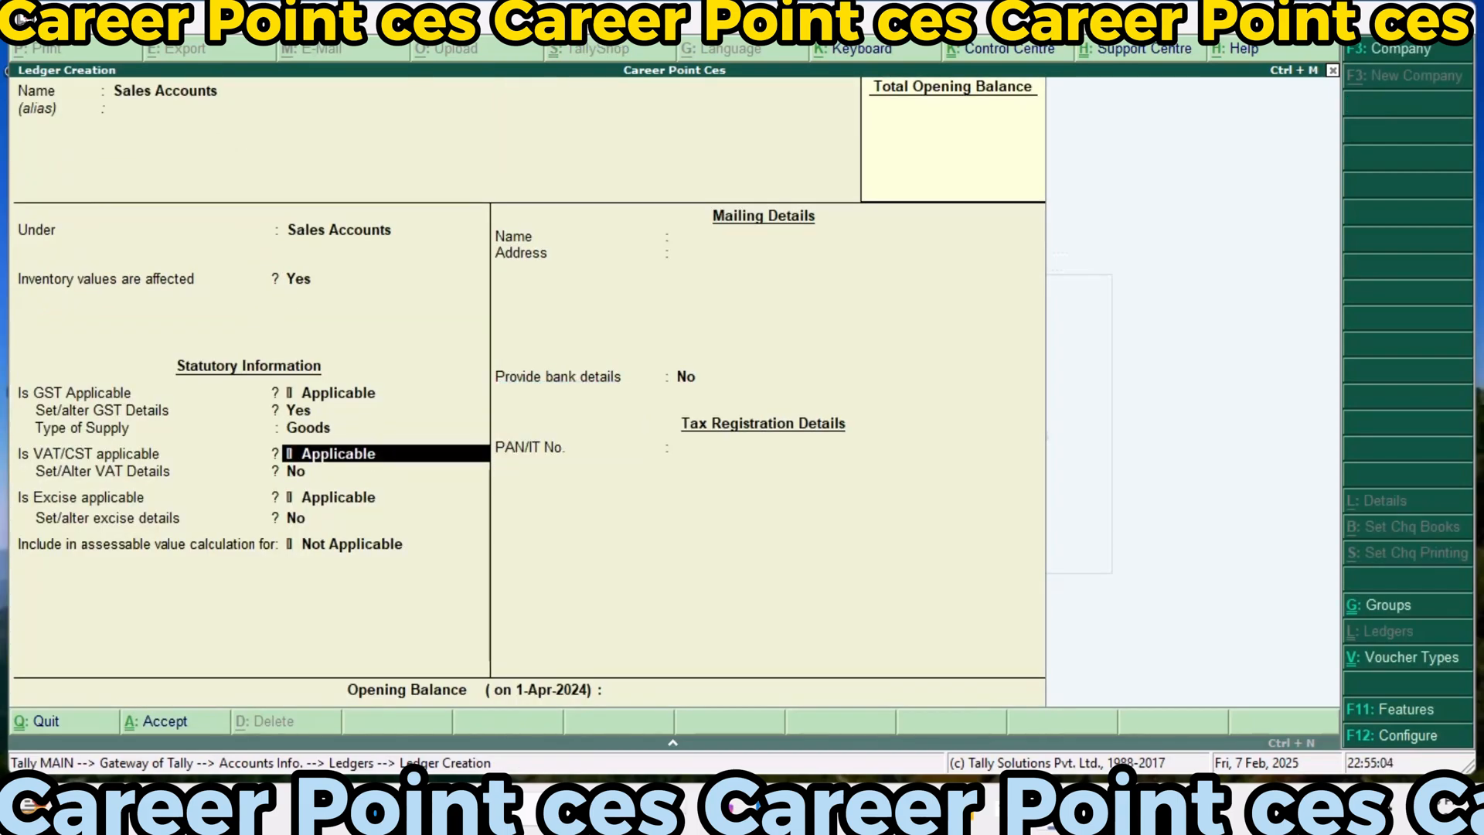
Enable the sales ledger's VAT details with Sales Taxable as the nature of transaction, applicable from 1-Apr-2024
key(Return)
text(y)
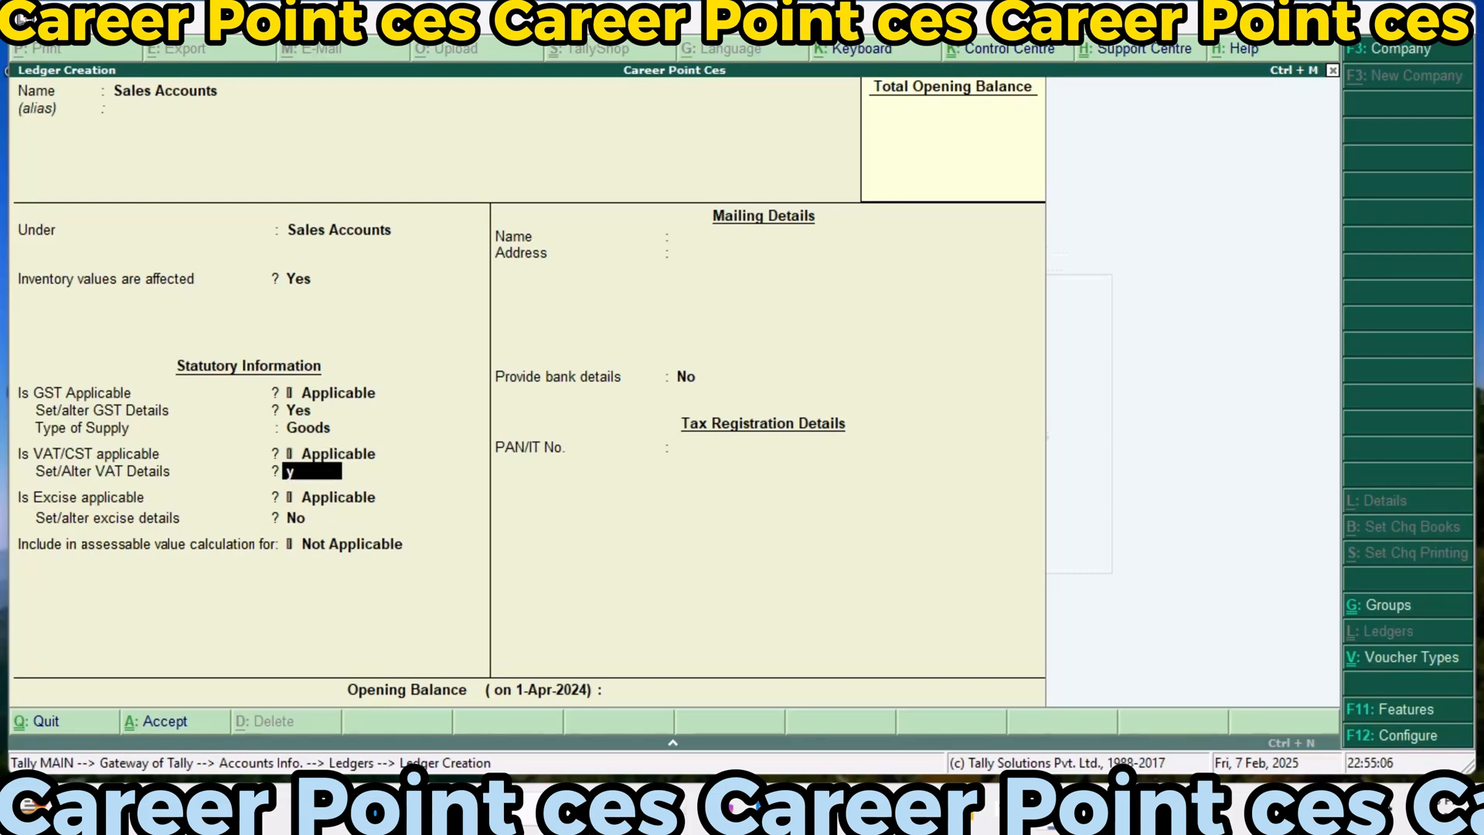
key(Return)
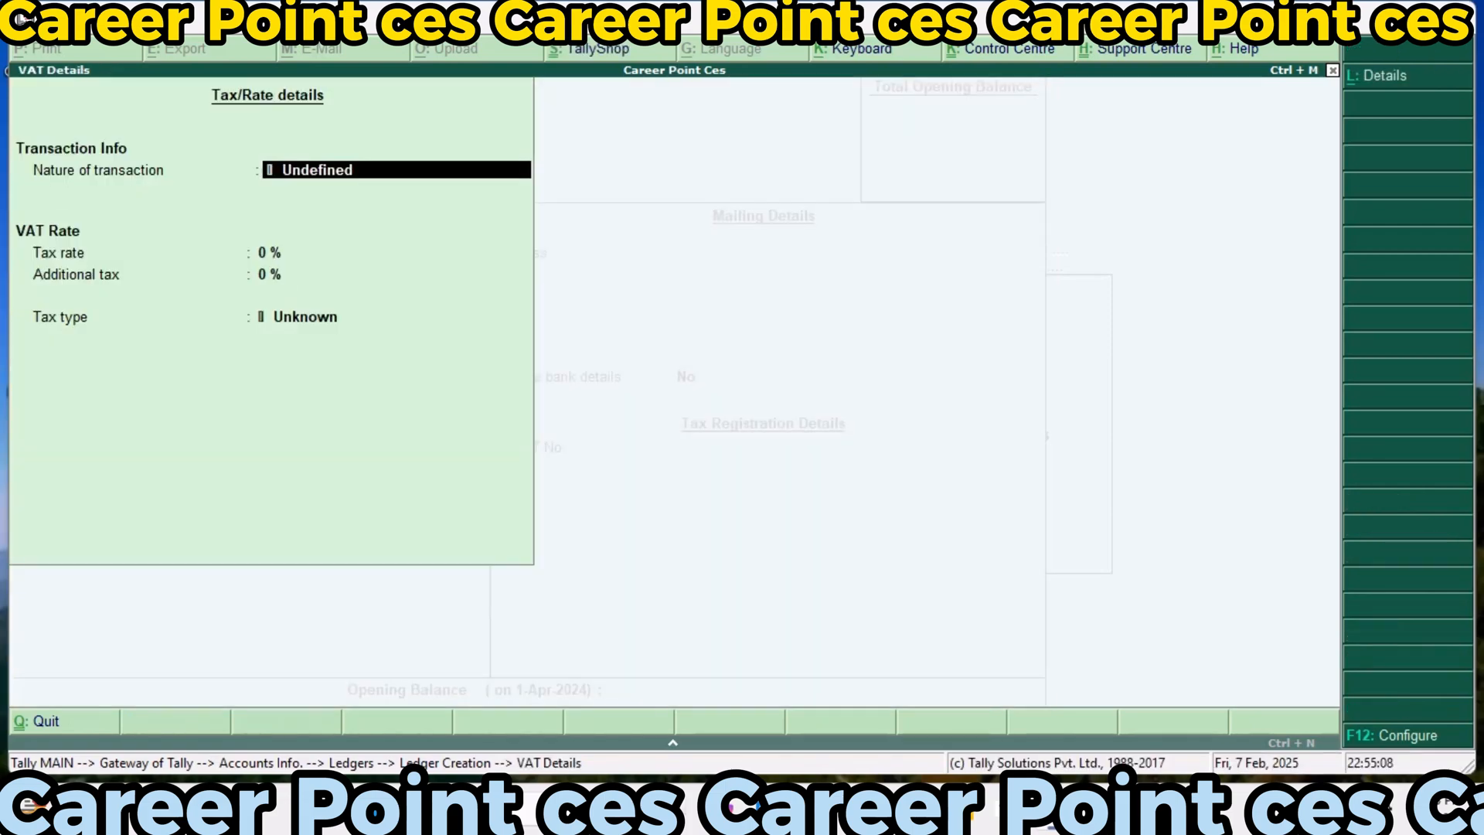
text(Sa)
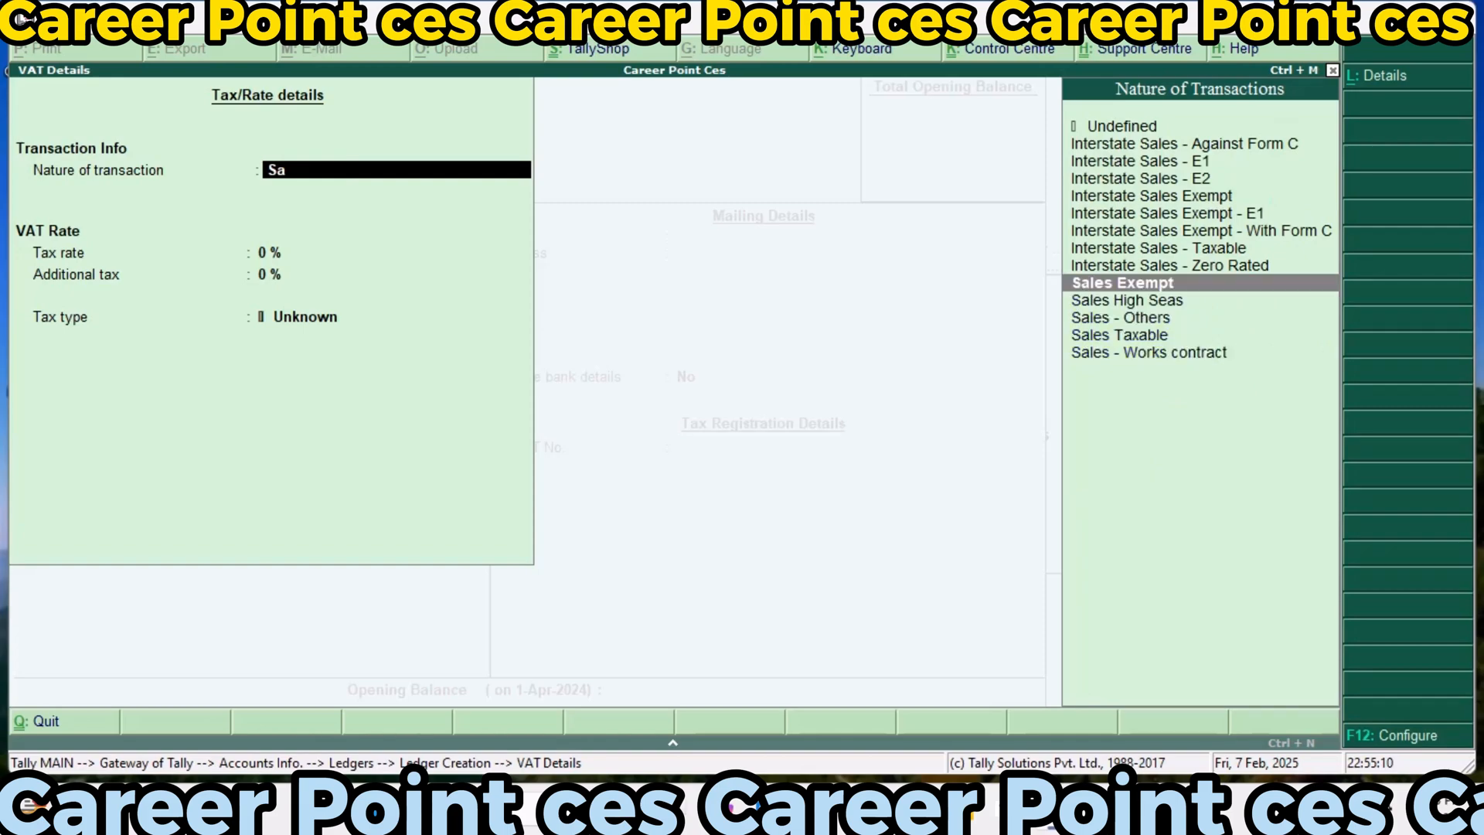
key(Down)
key(Down)
key(Down)
key(Return)
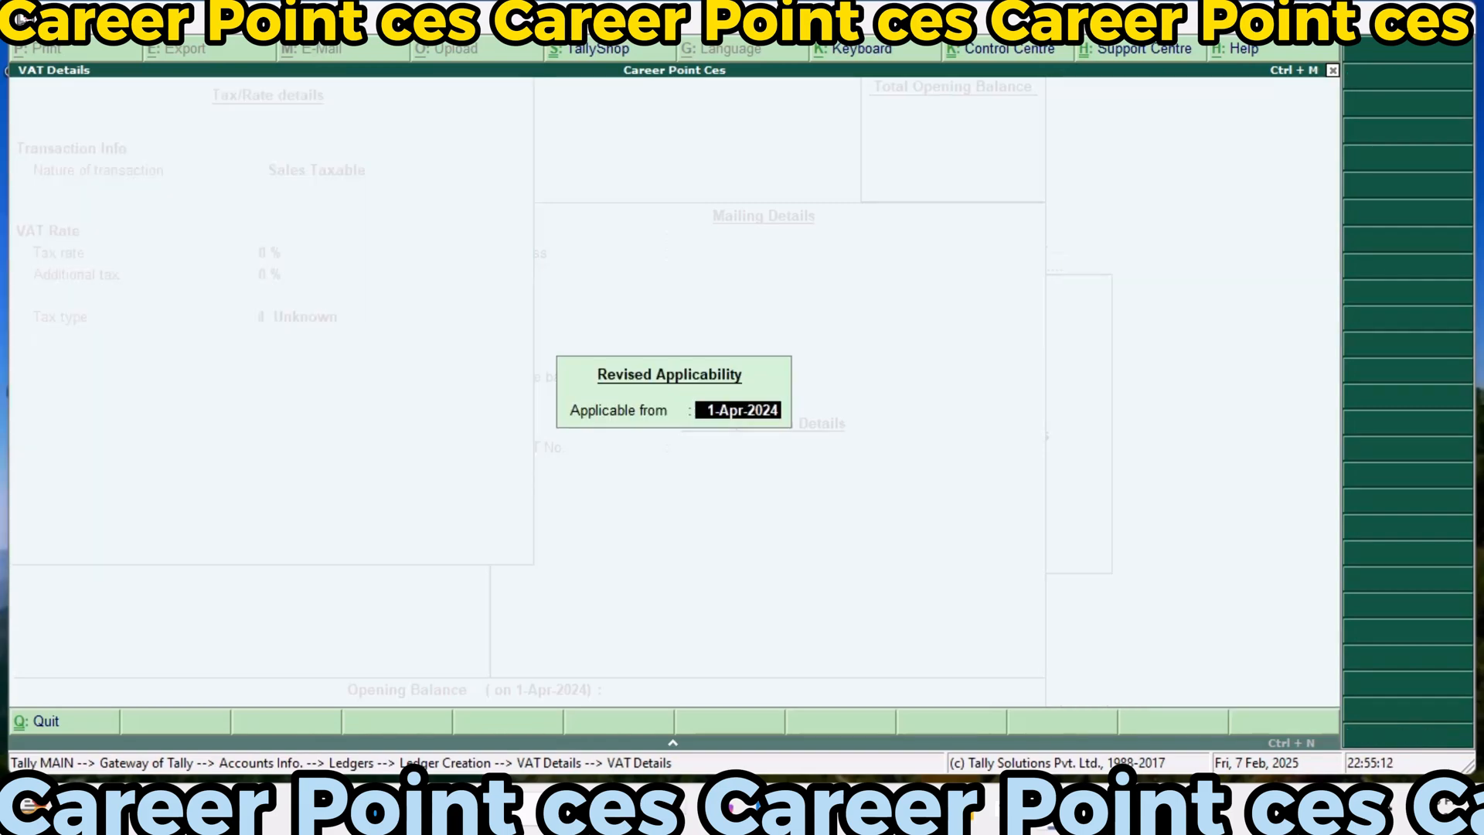
key(Return)
Set the sales ledger's VAT tax rate to 10% and additional tax to 10%
text(10)
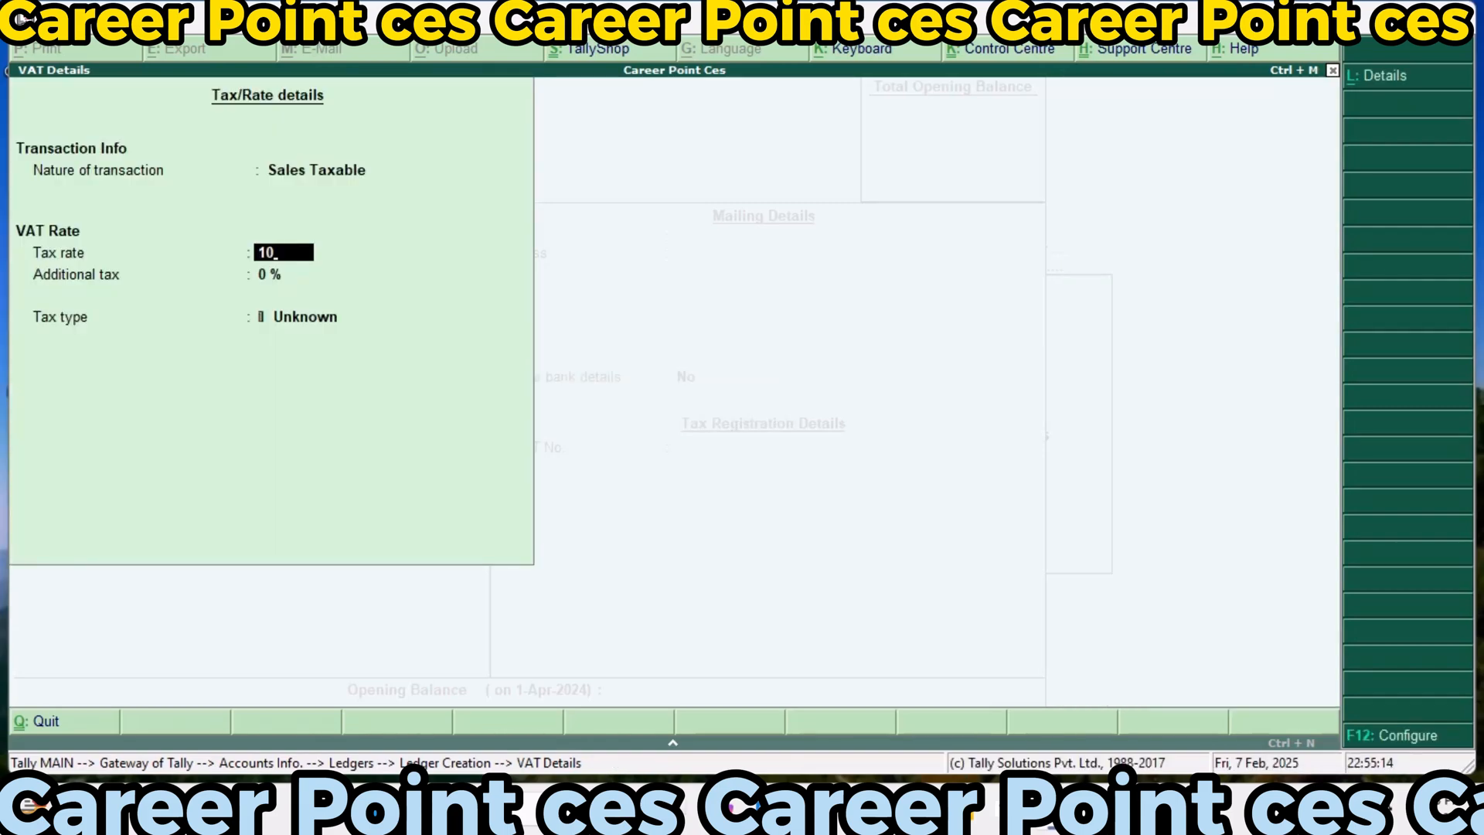
key(Return)
text(10)
key(Return)
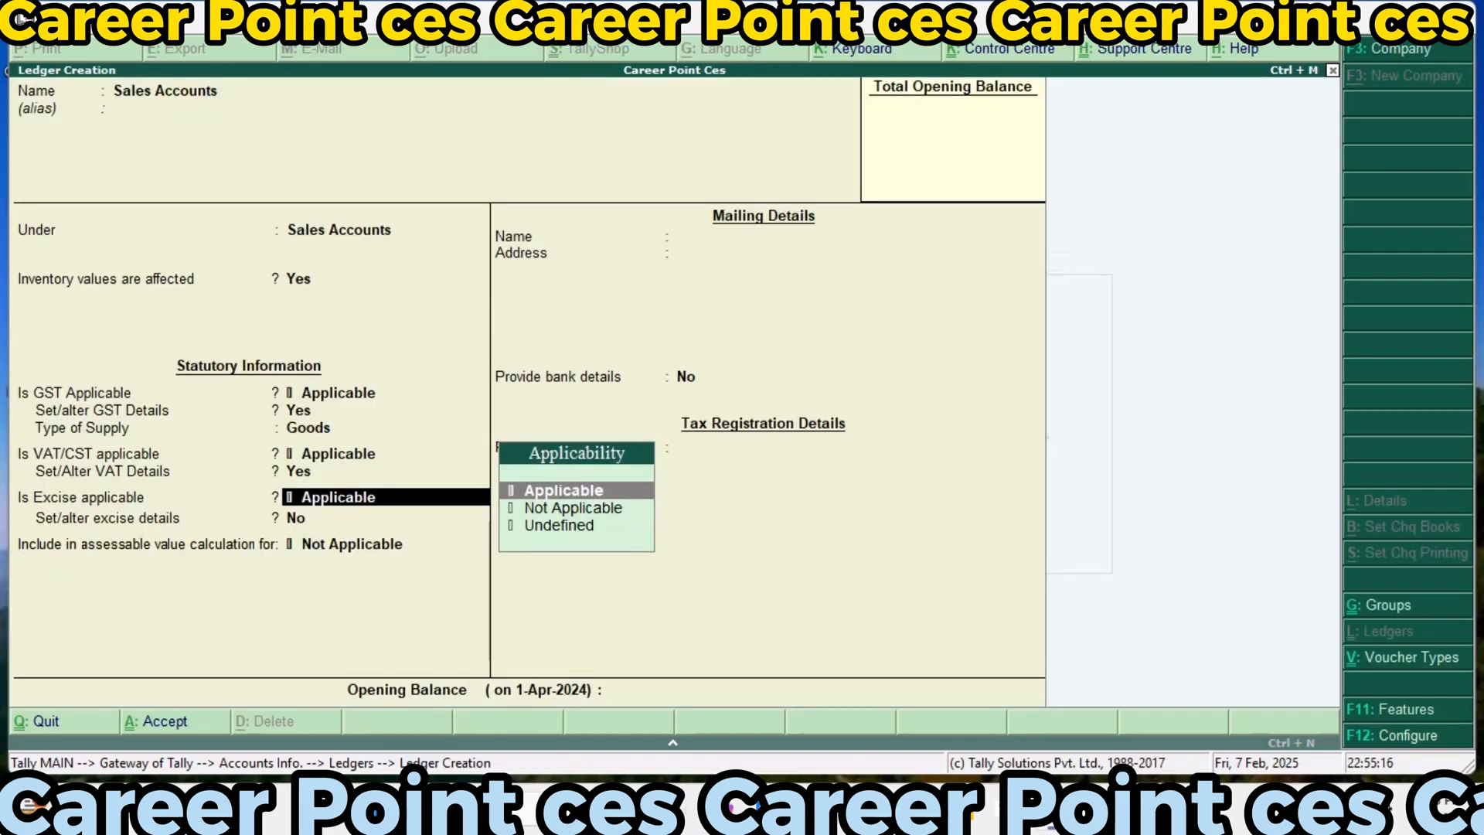
Enable the sales ledger's excise details with tariff name Exci123, no HSN code, undefined unit, Ad Valorem valuation and a 35% rate
key(Return)
text(y)
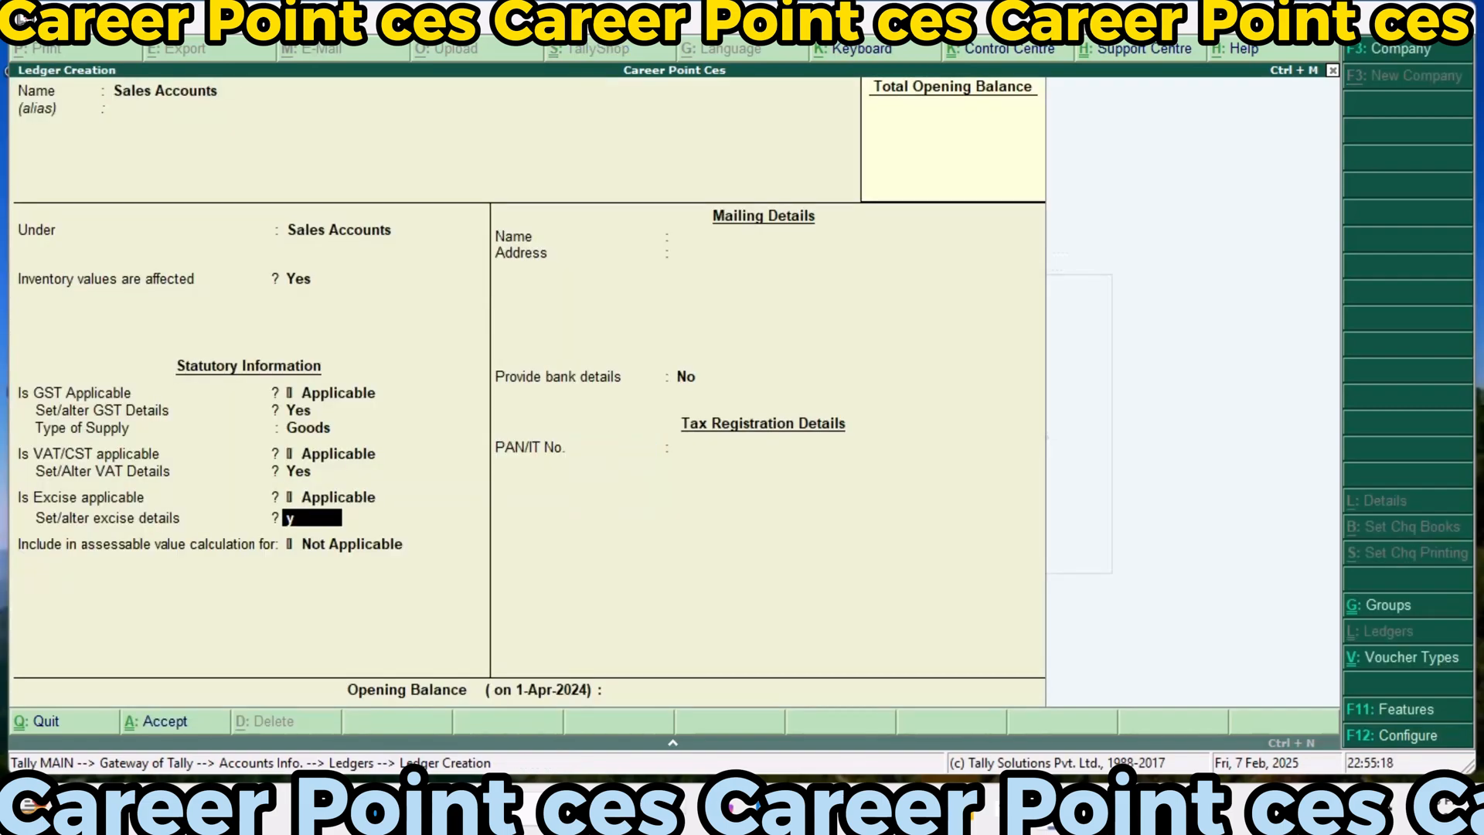
key(Return)
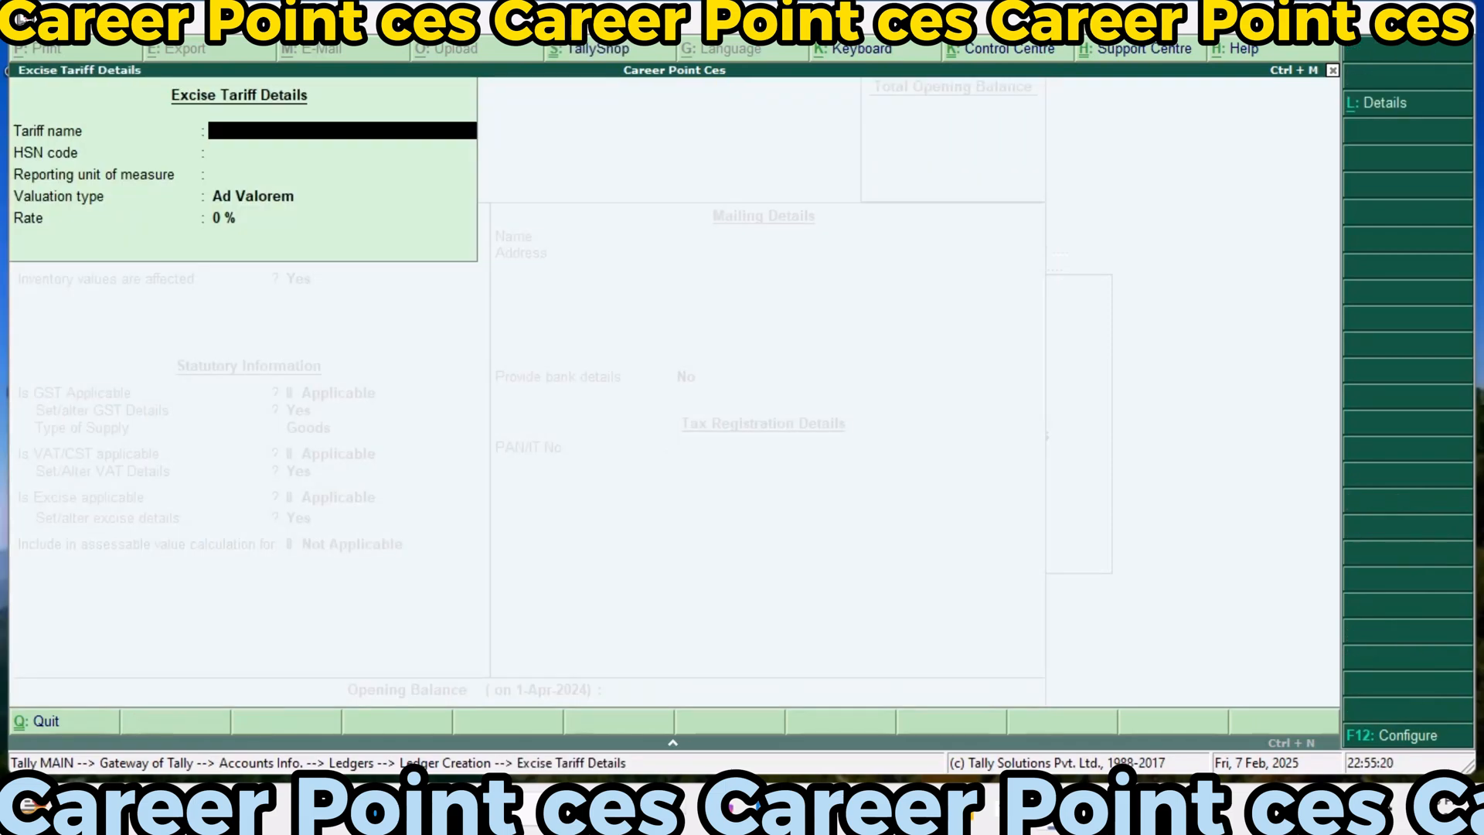
text(Exci123)
key(Return)
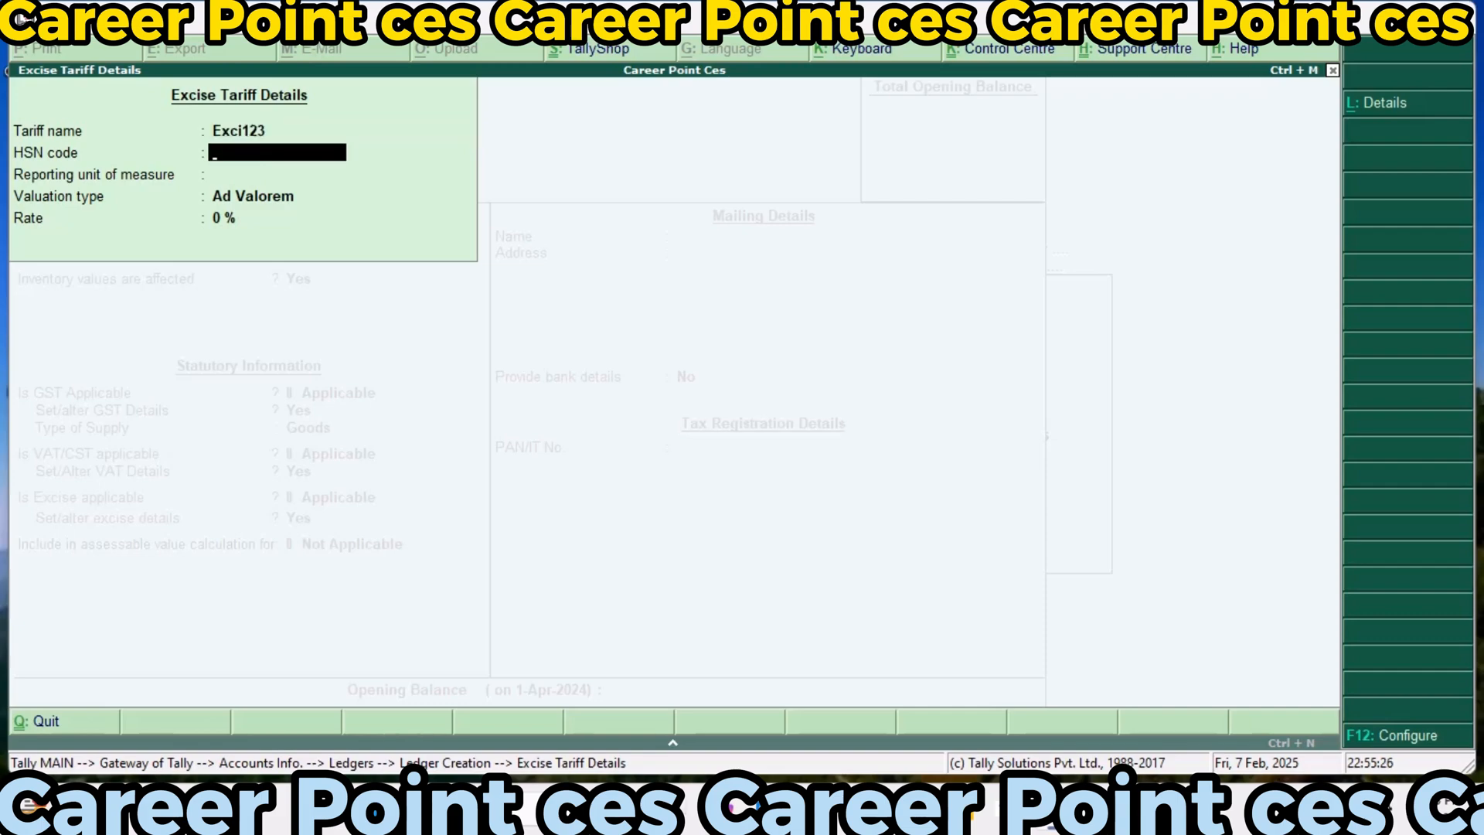
key(Return)
key(Return)
text(35)
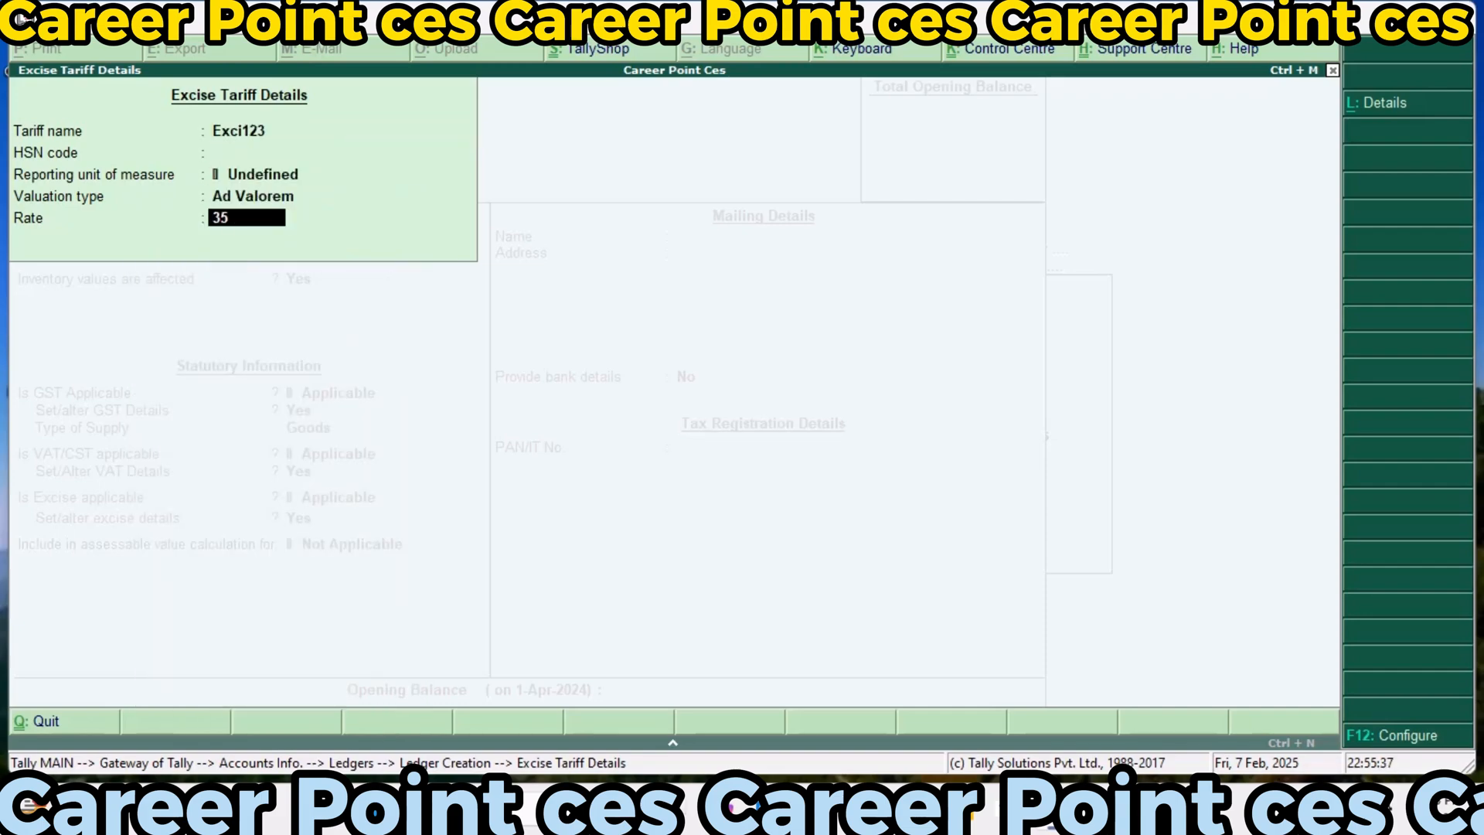
Include the sales ledger in the assessable value calculation for Excise, calculated Based on Quantity, and save the ledger
key(Return)
key(Down)
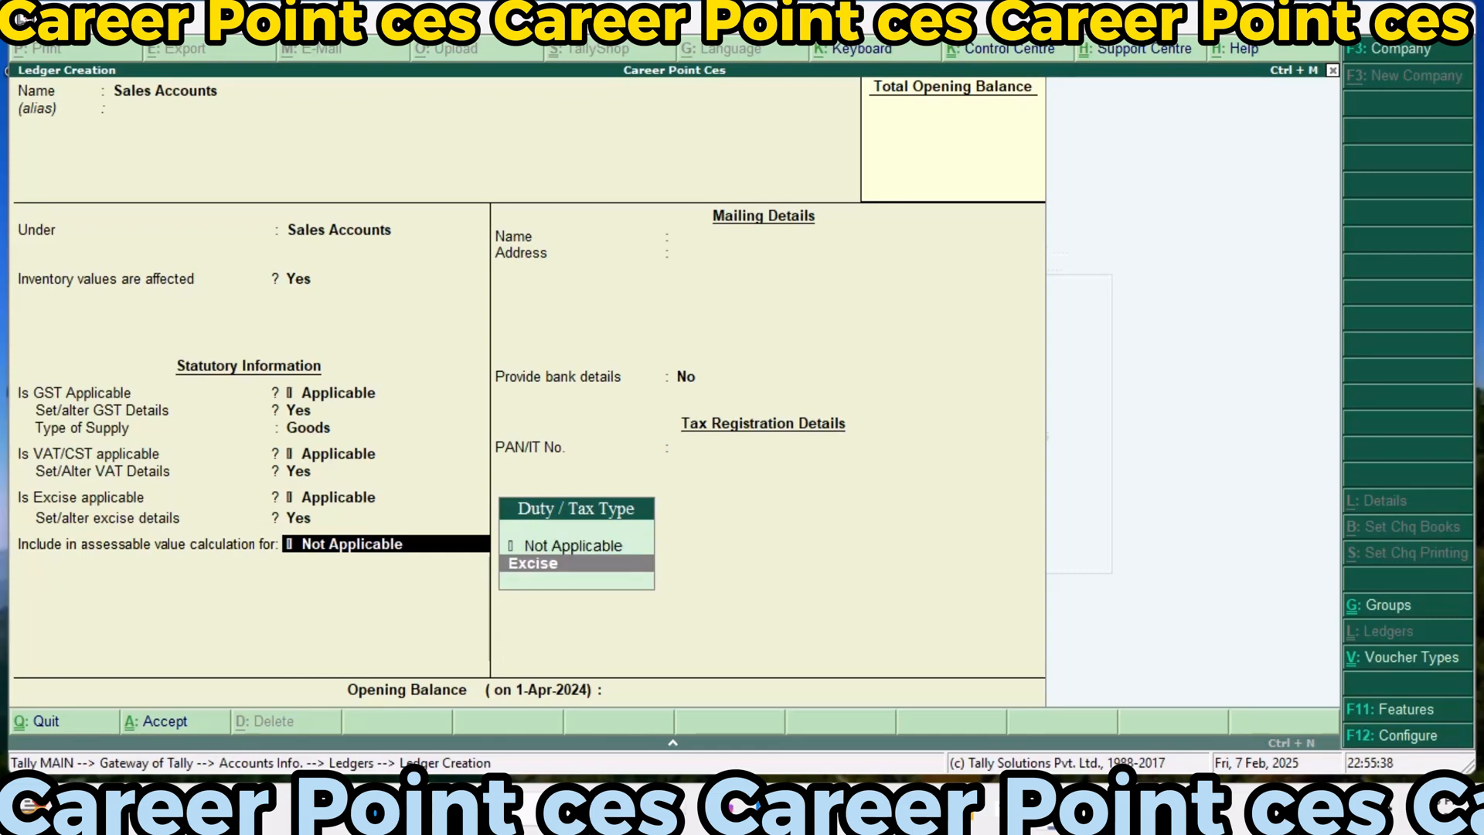
key(Return)
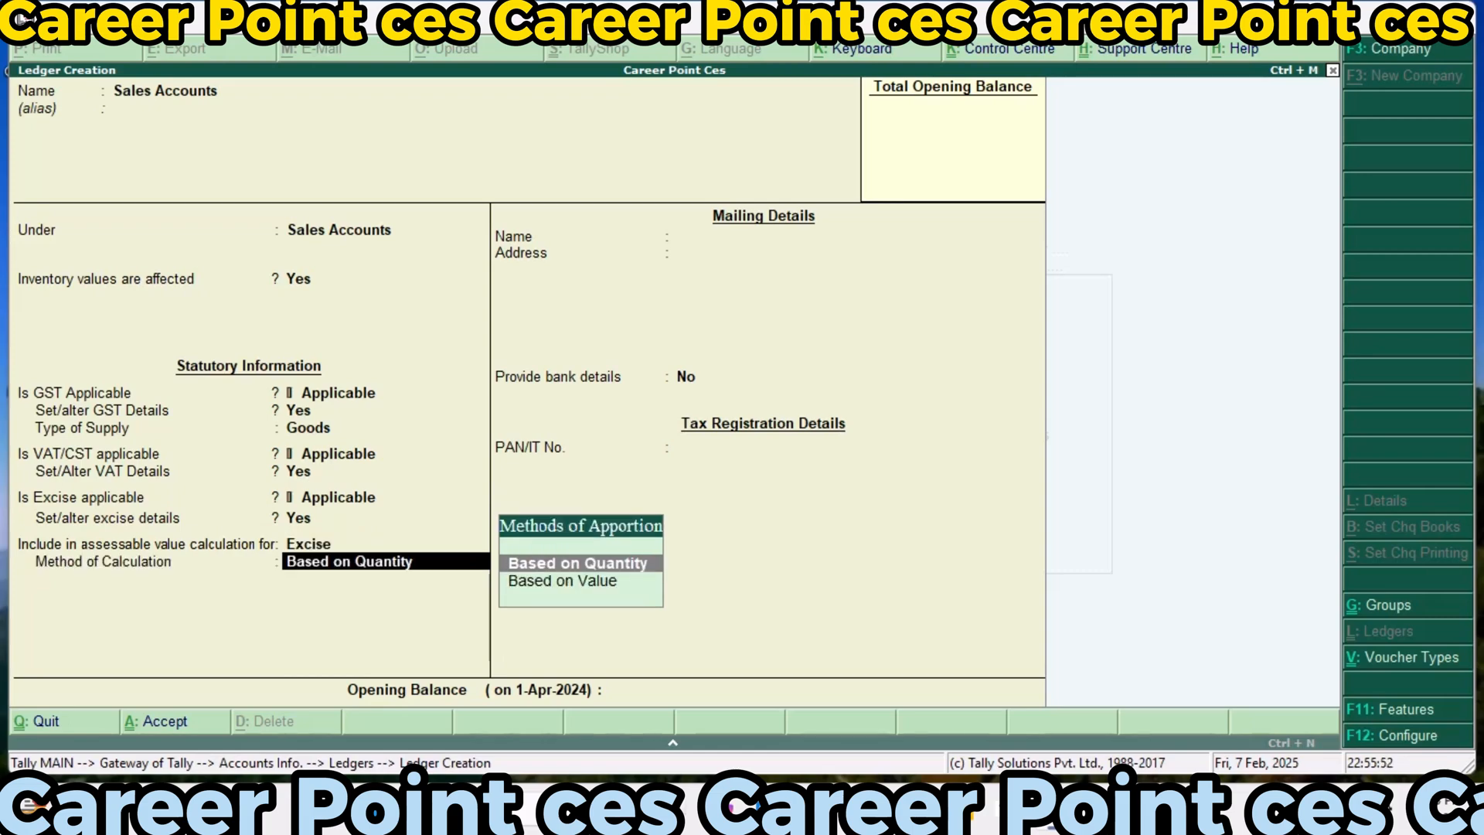
key(Return)
key(Return)
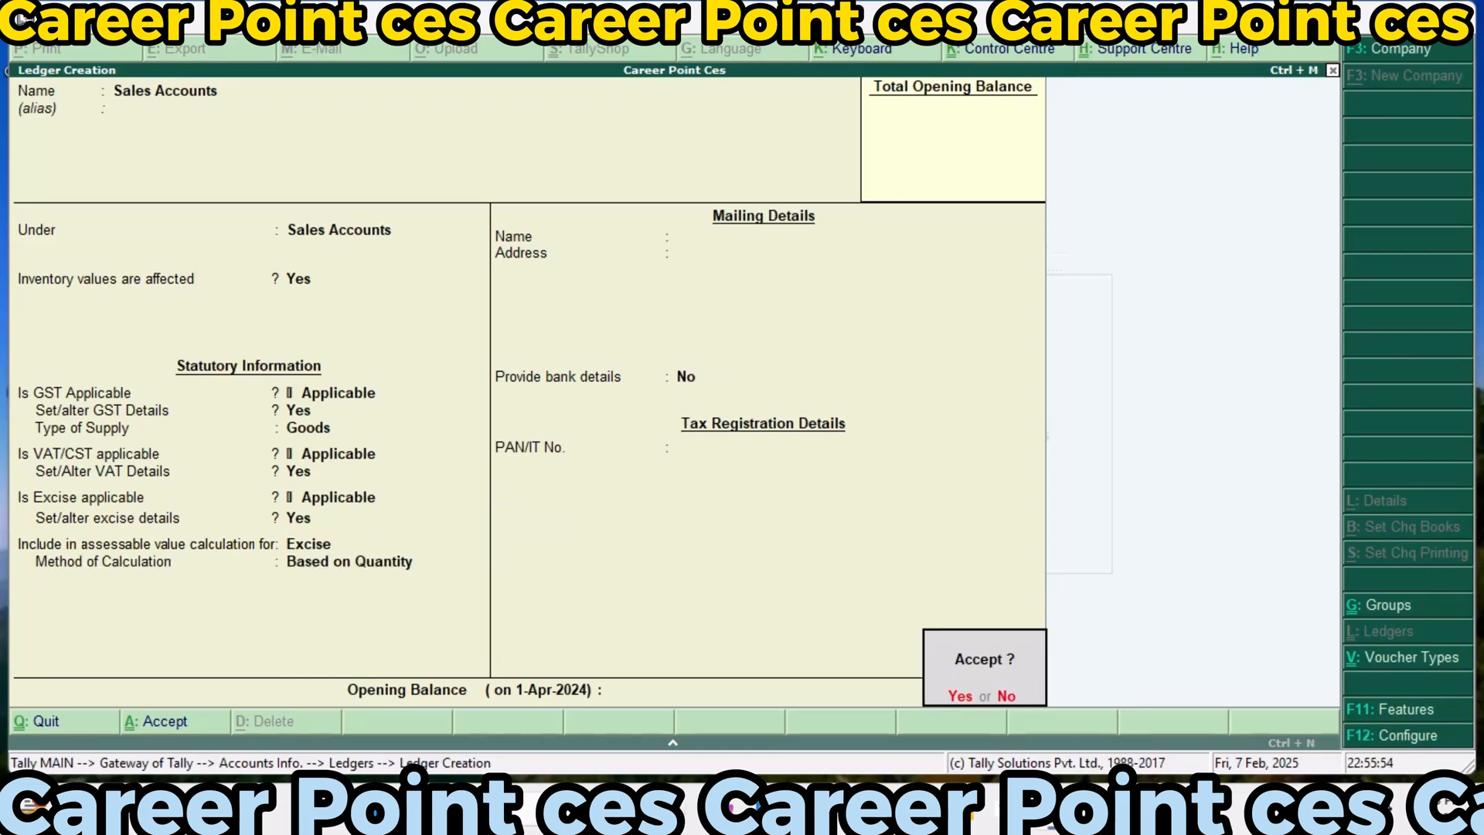
key(Return)
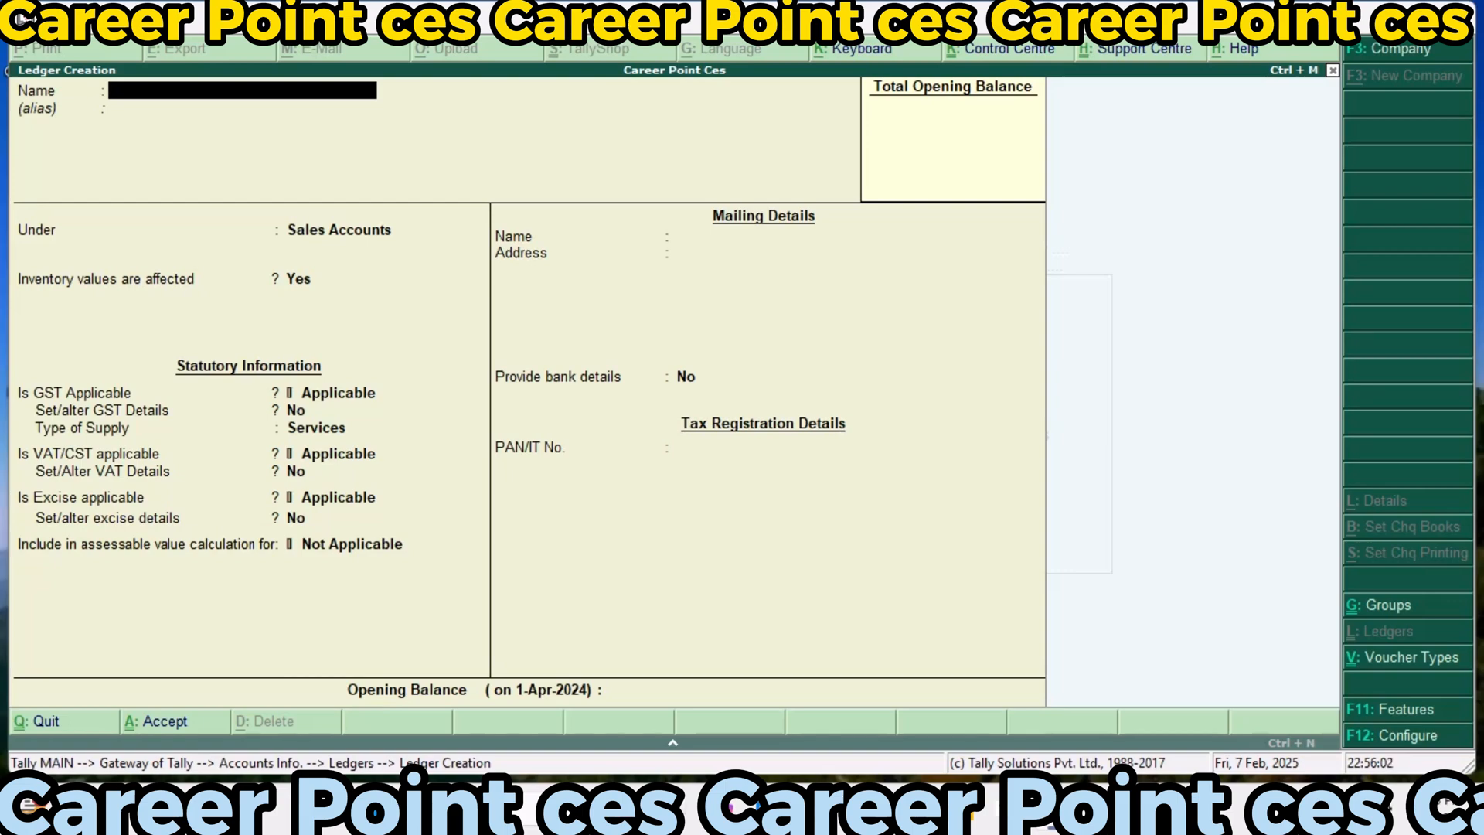
Start a new ledger named Labour Charge Expenes without an alias
text(Labo)
text(ur)
text( Charge)
text( Exp)
text(s)
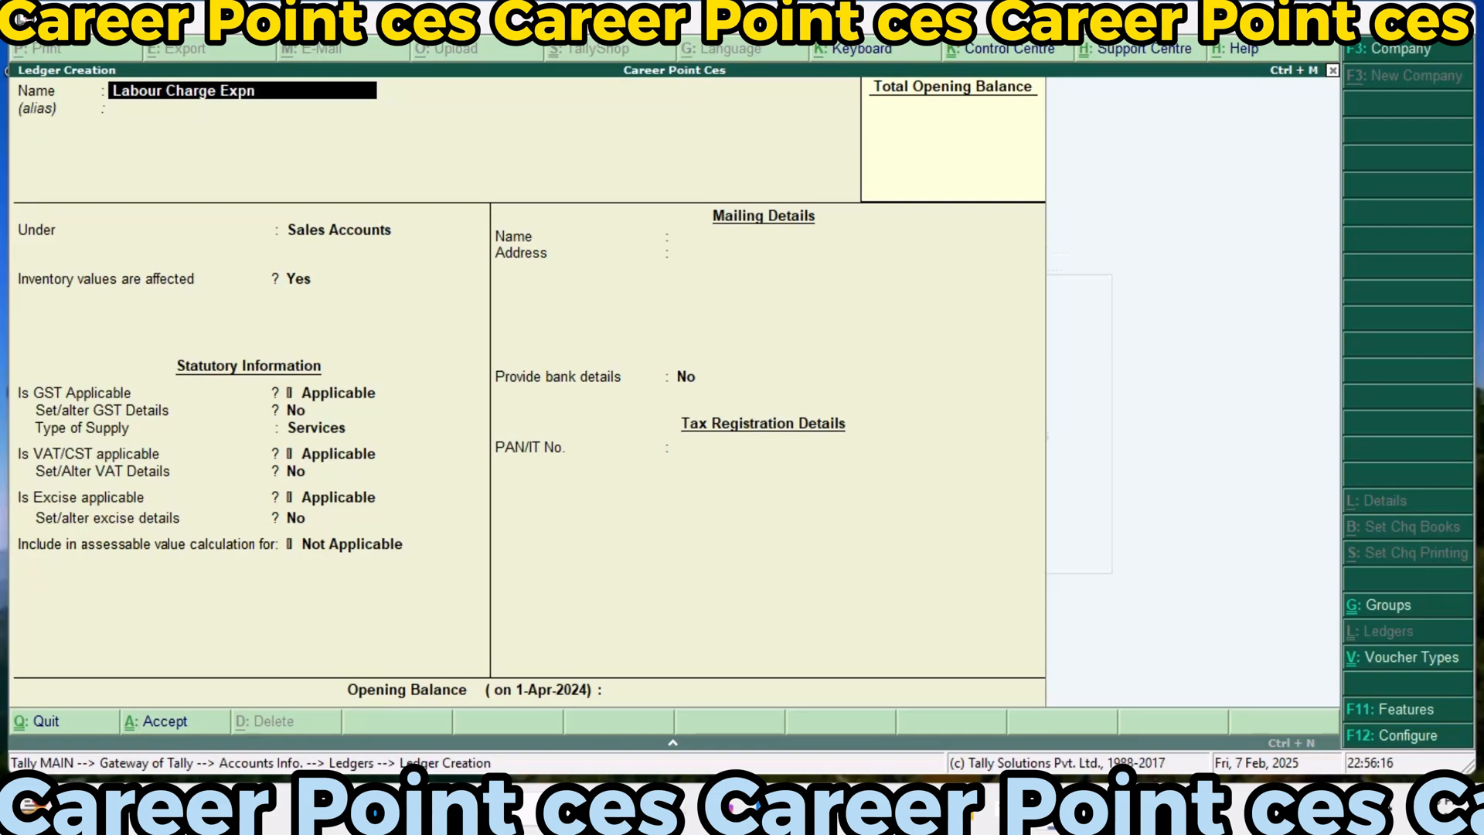
key(BackSpace)
text(enes)
key(Return)
key(Return)
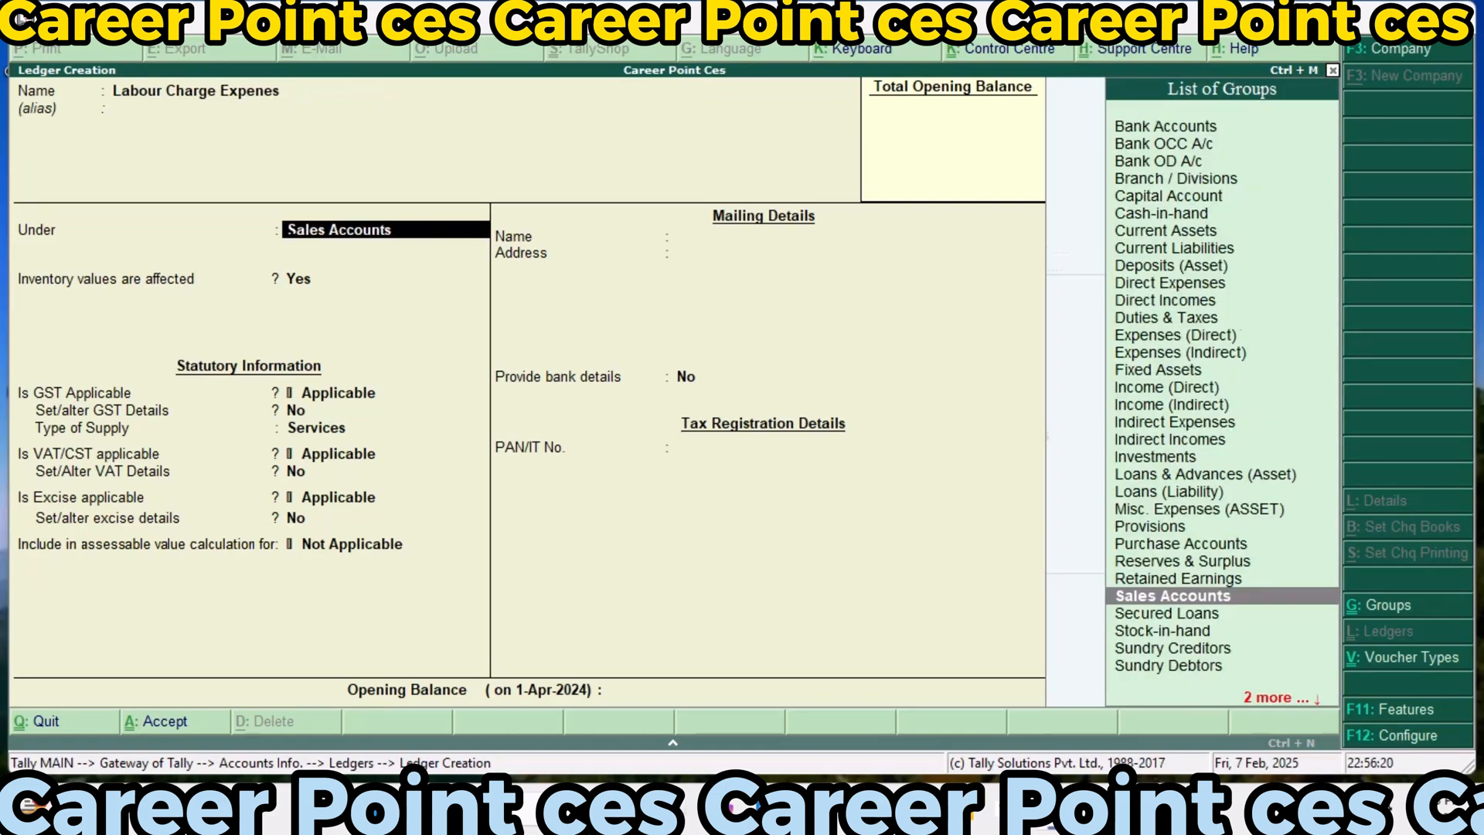
Place the labour charge ledger under Indirect Expenses, with inventory values not affected
text(In)
key(Down)
key(Down)
key(Down)
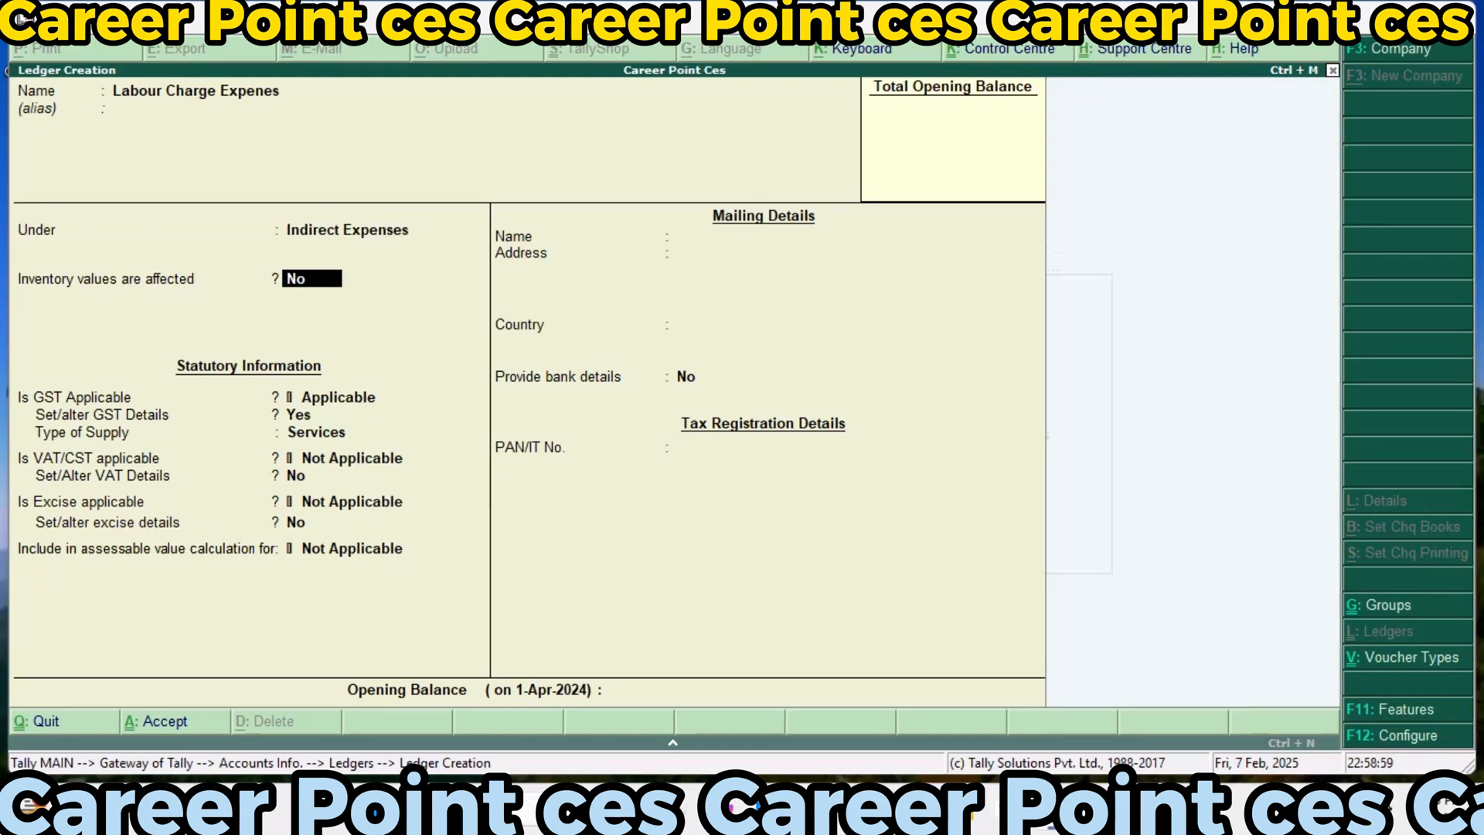
key(Return)
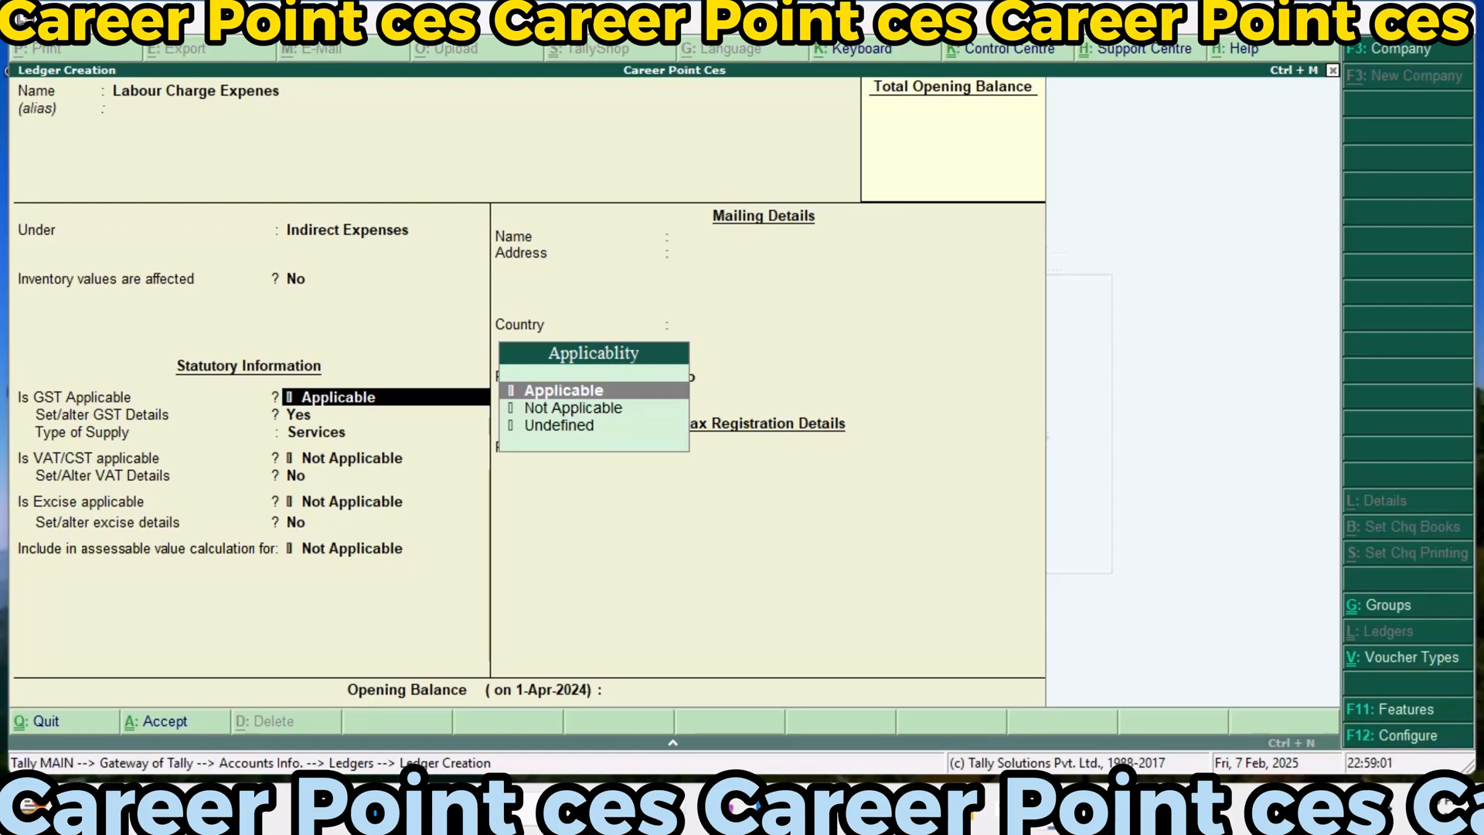
Set the labour ledger's GST details to Imports Exempt, Taxable, 18% integrated tax and 9% cess, and its type of supply to Goods
key(Return)
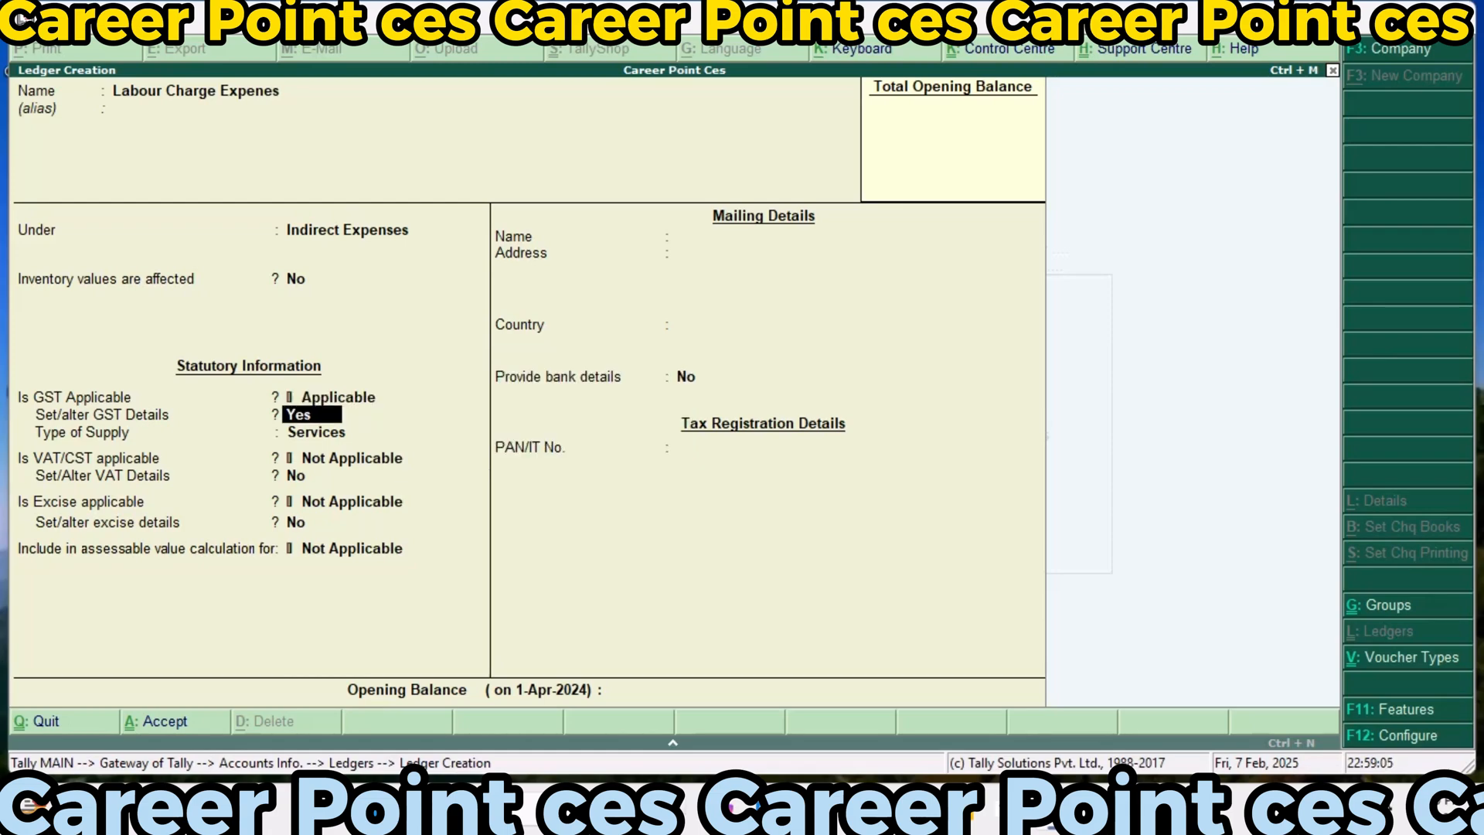
key(Return)
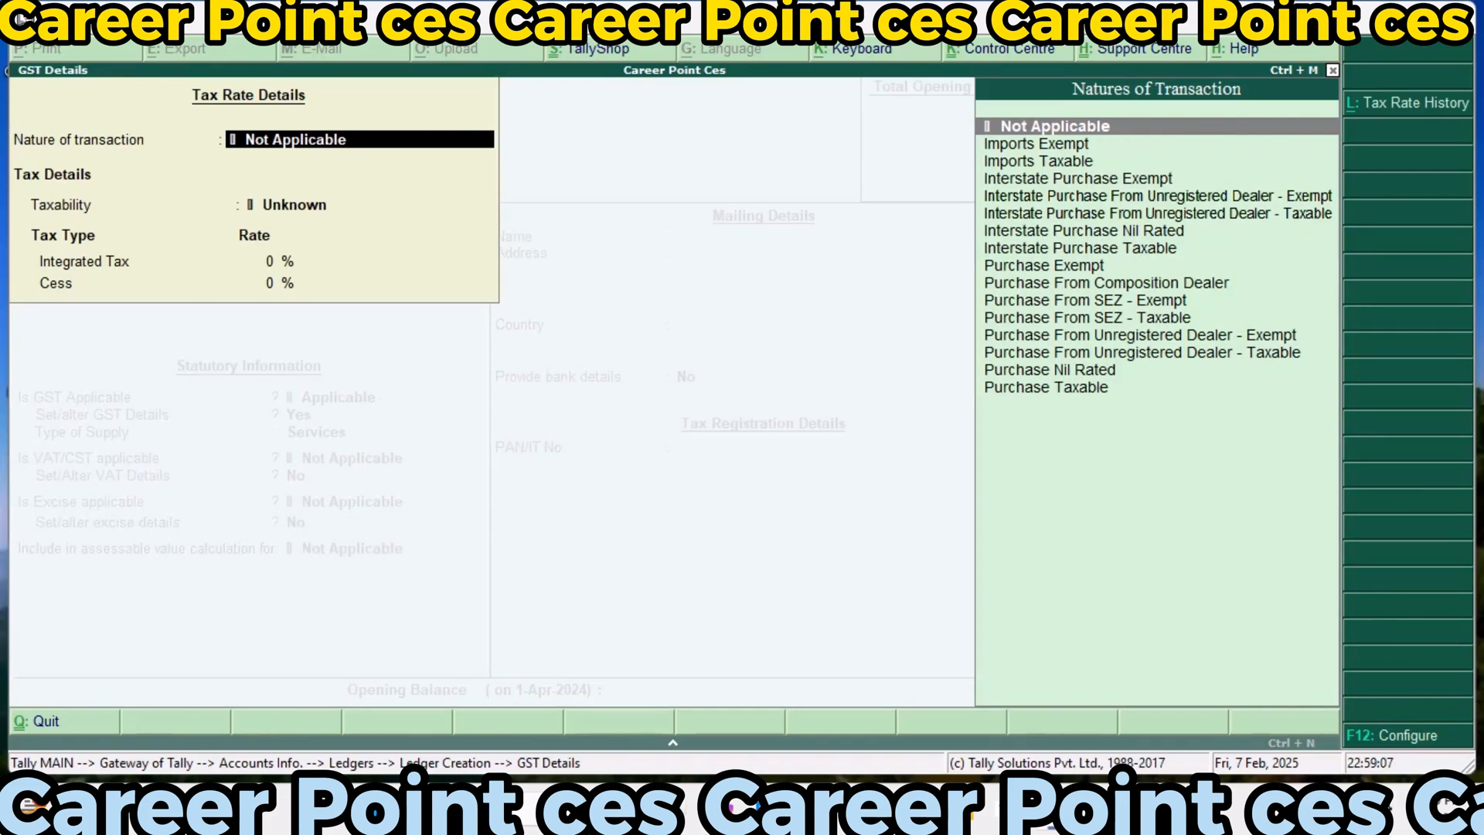
key(Down)
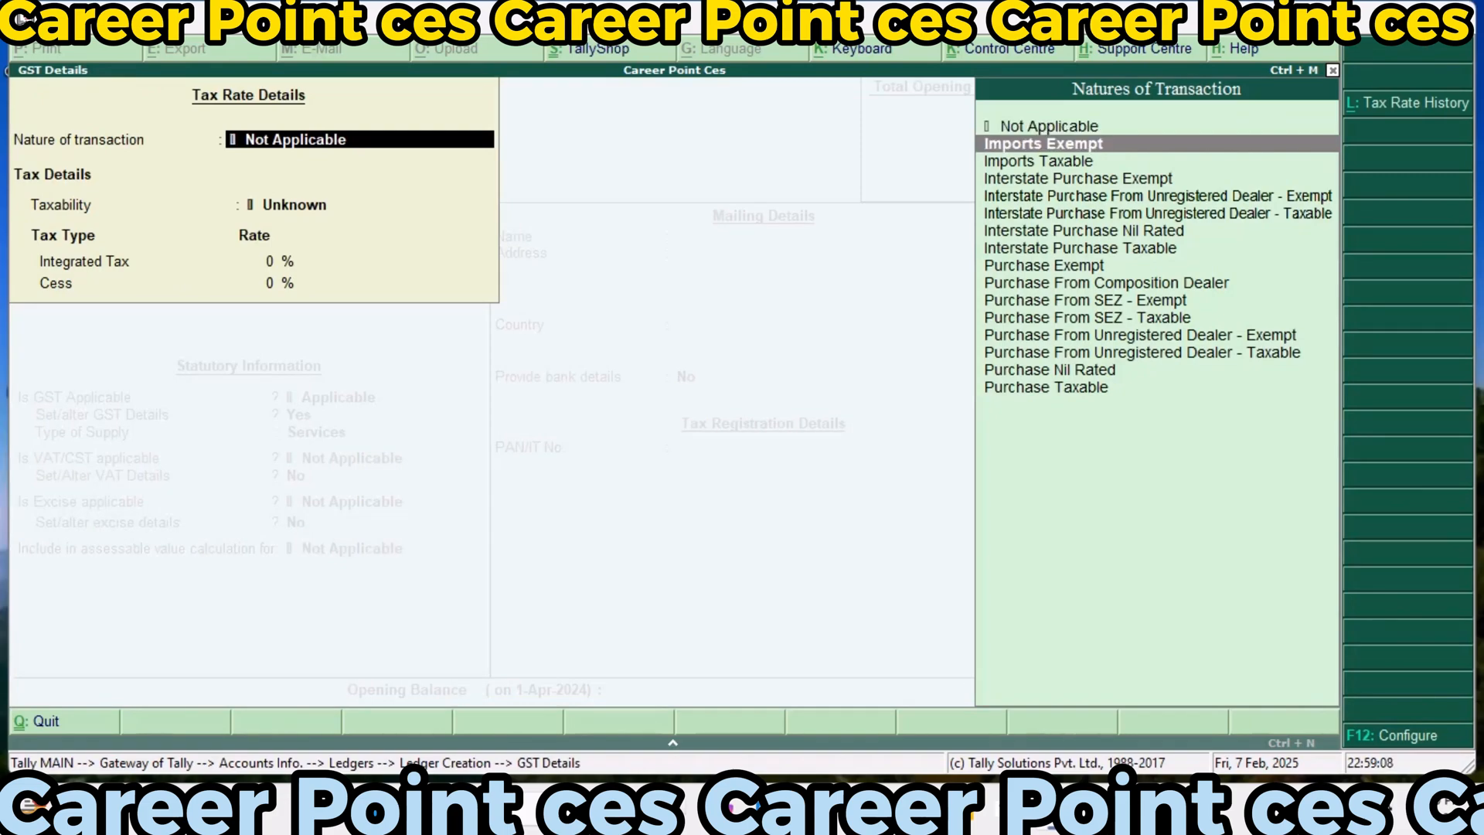
key(Return)
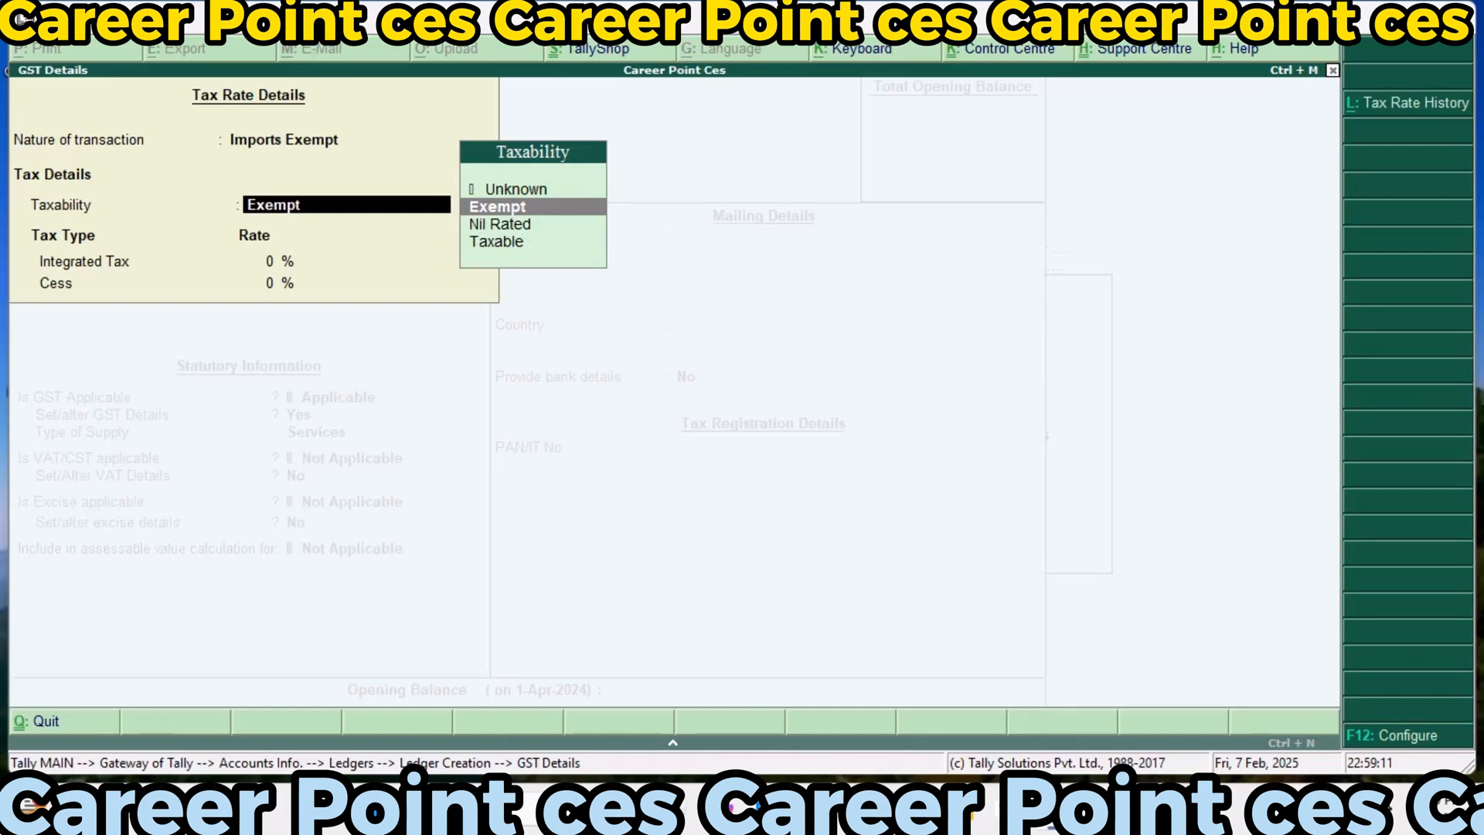
text(T)
key(Return)
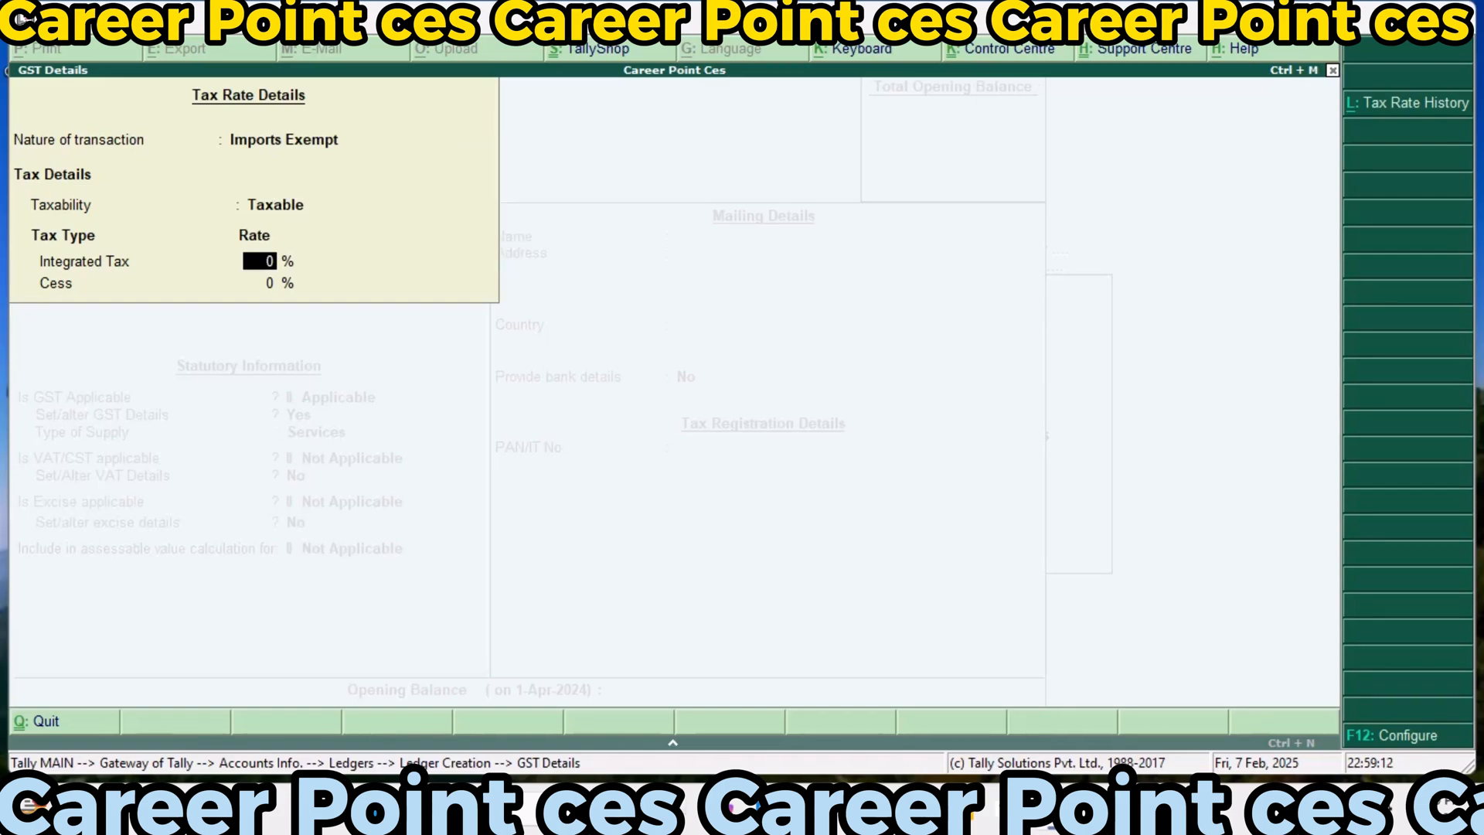
text(18)
key(Return)
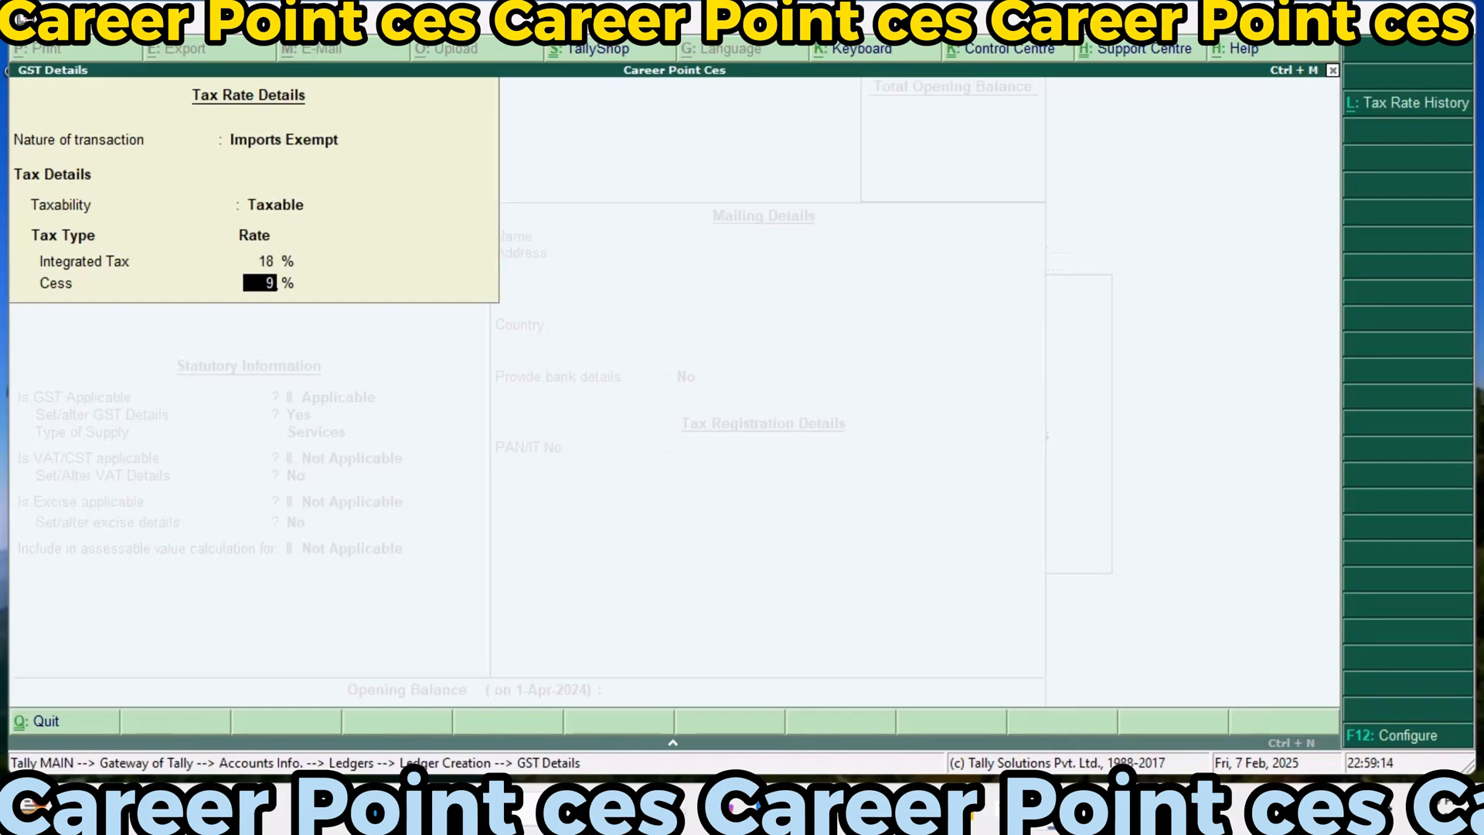
key(Return)
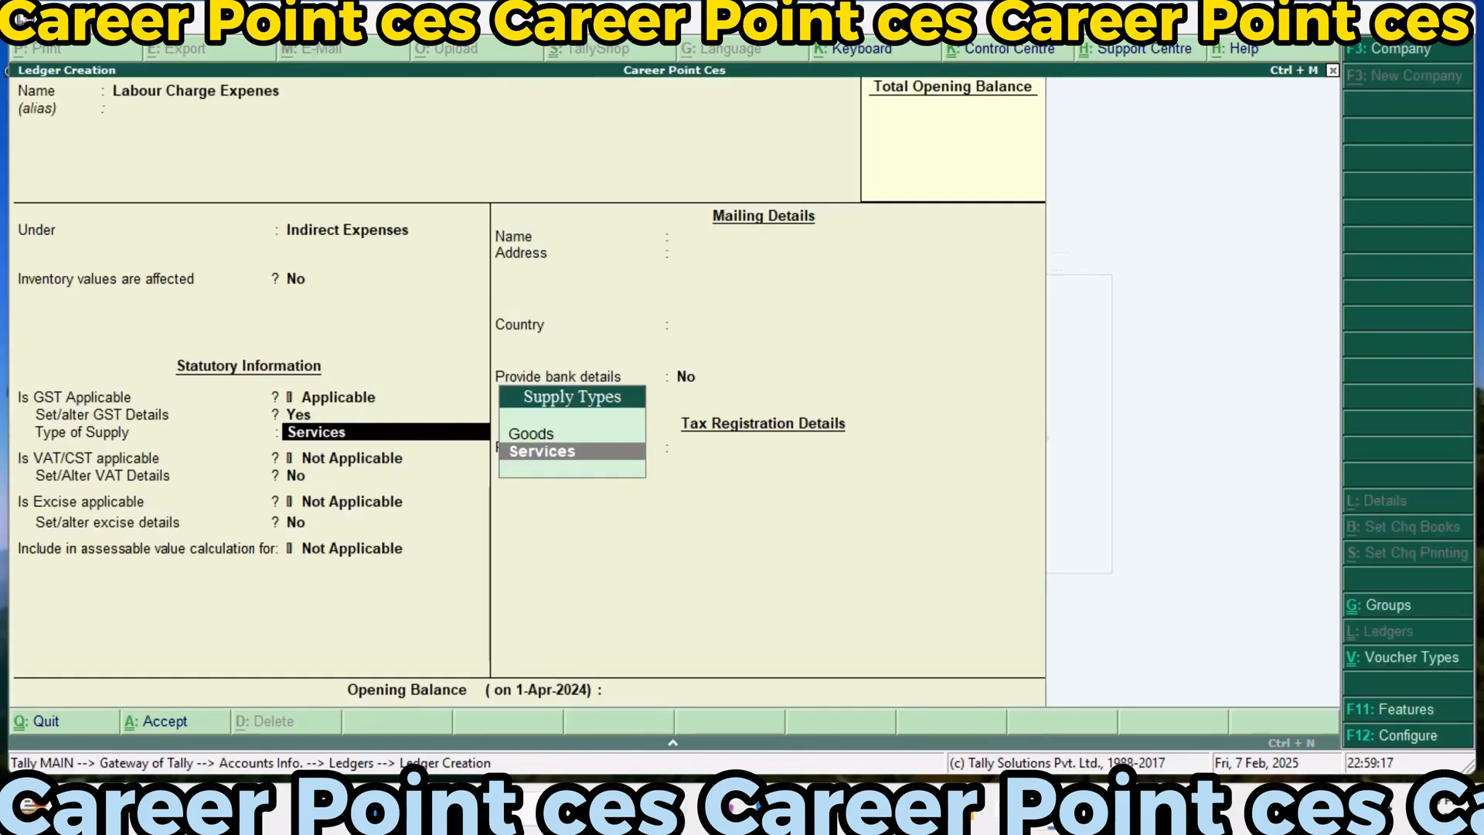
key(Up)
key(Return)
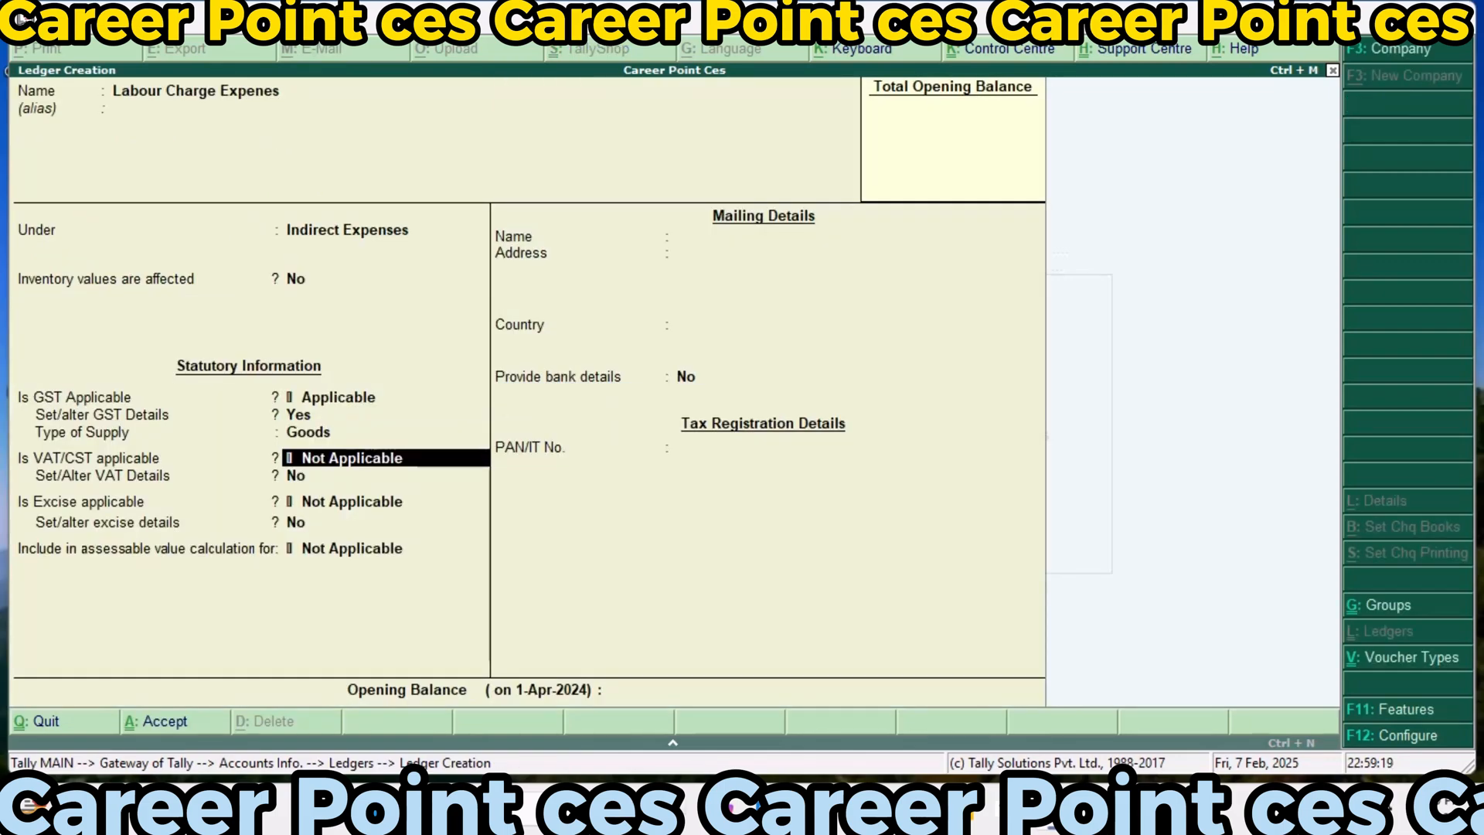
Make VAT/CST applicable to the labour charge ledger, with nature of transaction Imports, 10% tax rate and 10% additional tax
text(A)
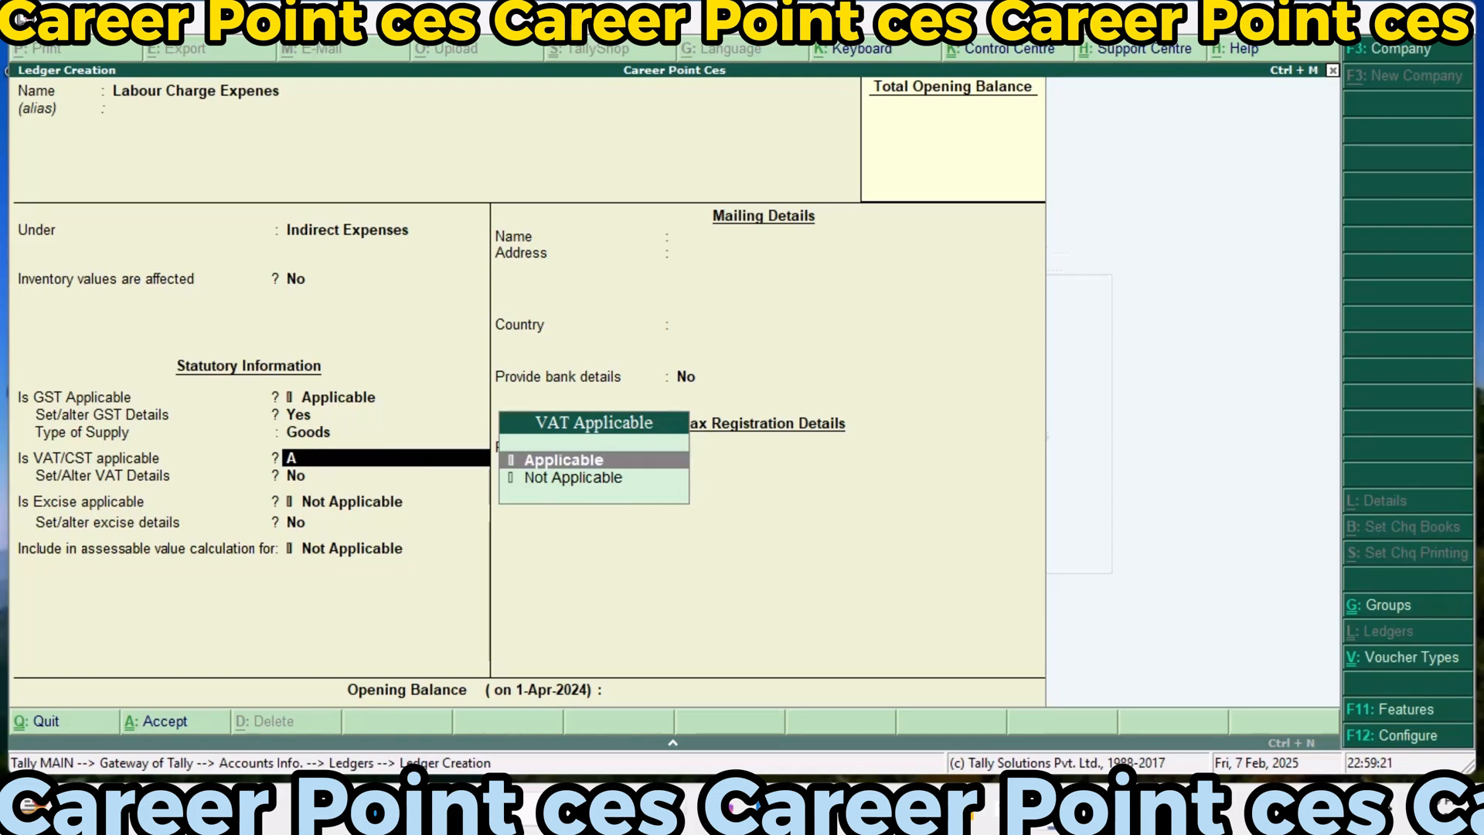
key(Return)
text(y)
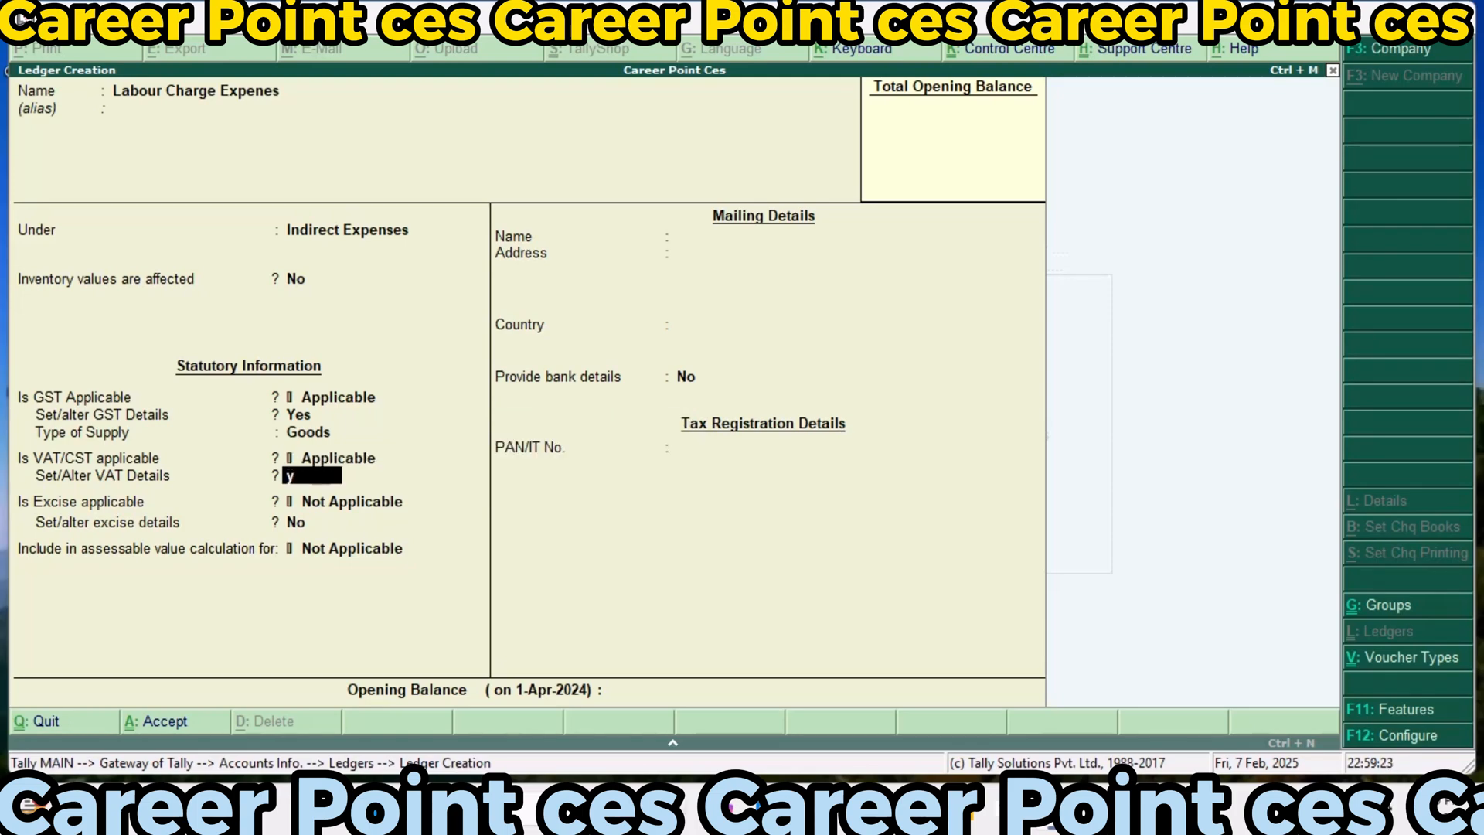
key(Return)
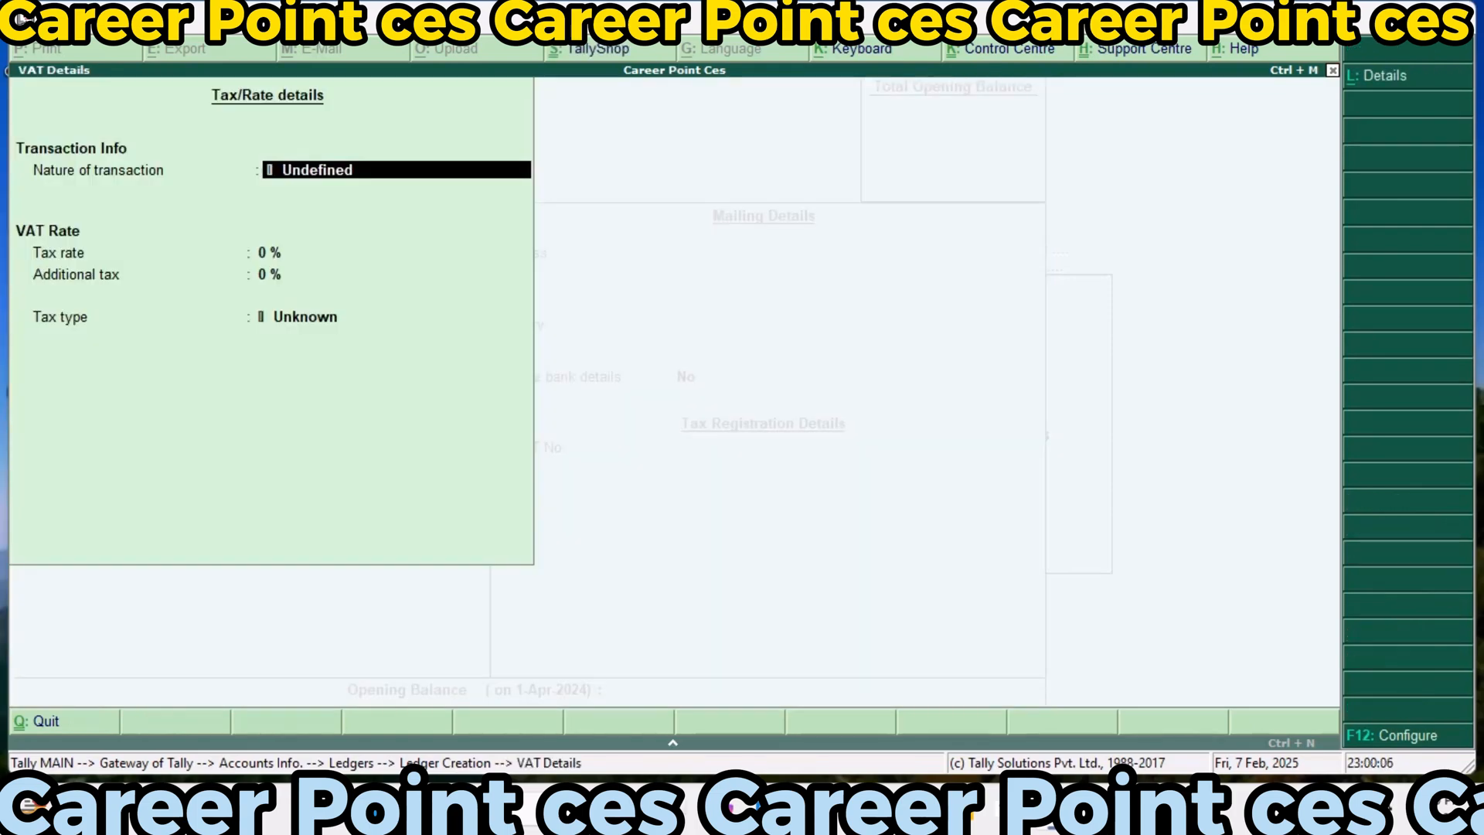
text(Im)
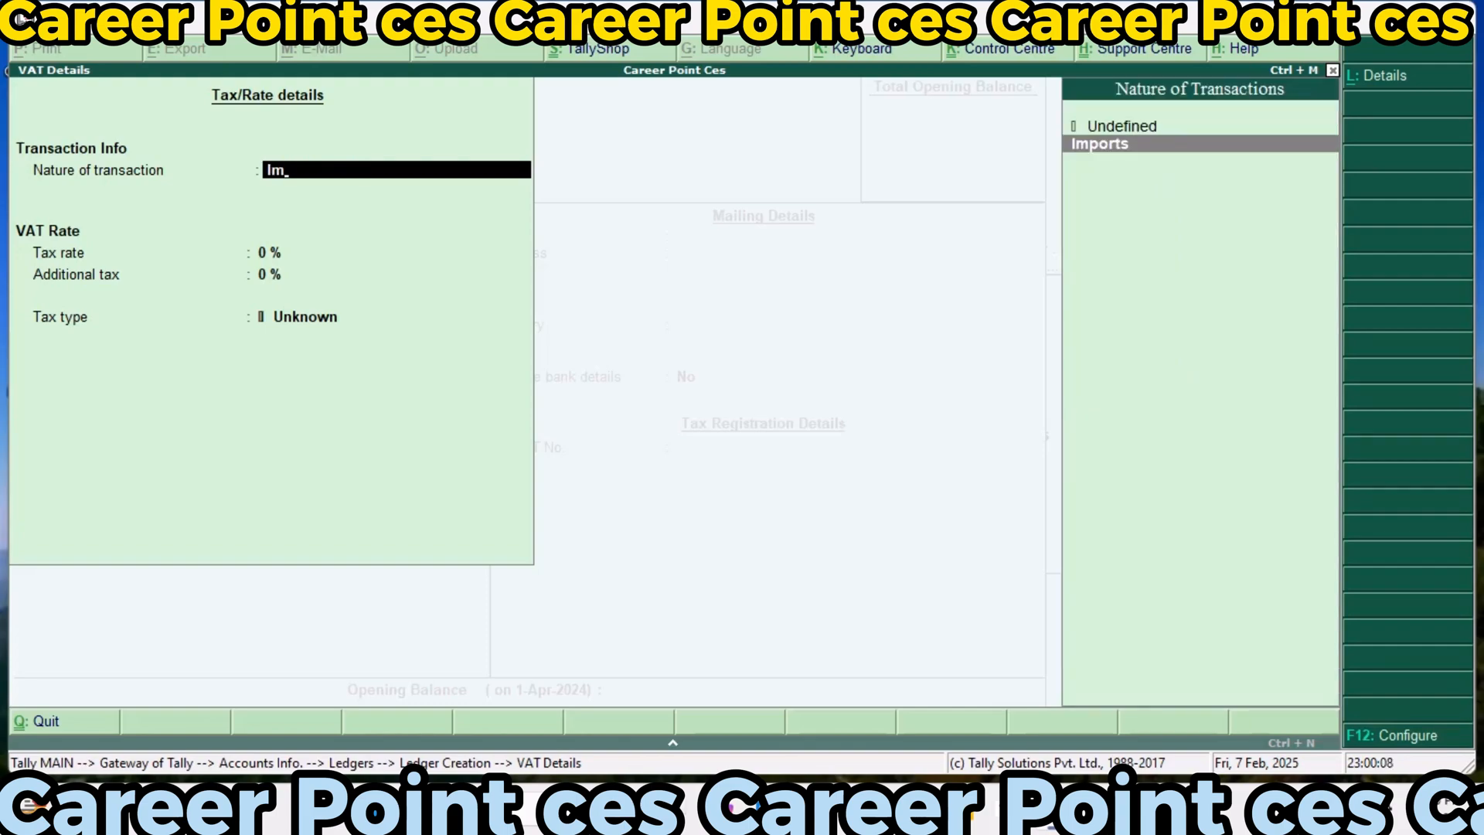
key(Return)
key(Return)
text(10)
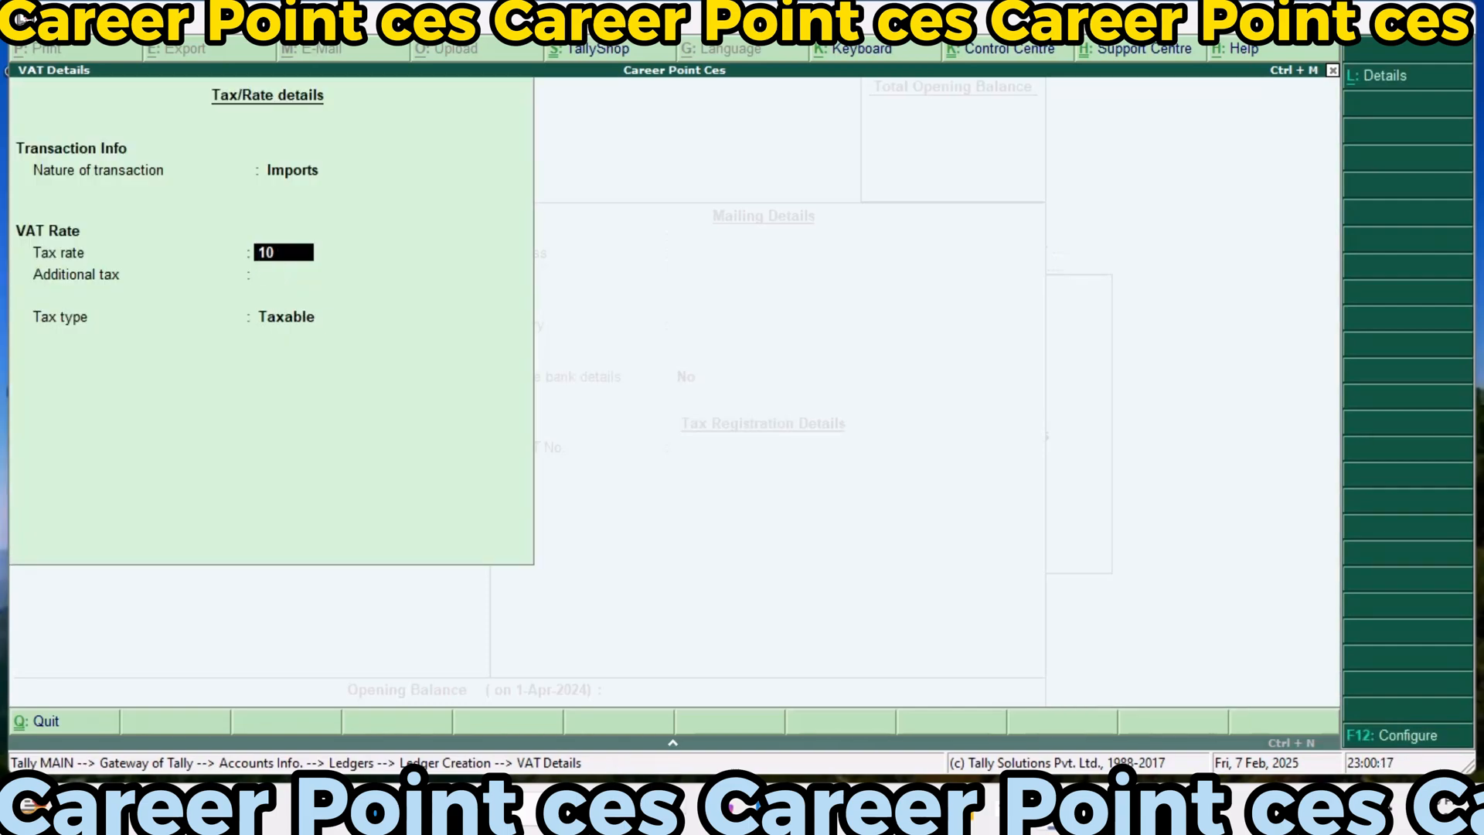
key(Return)
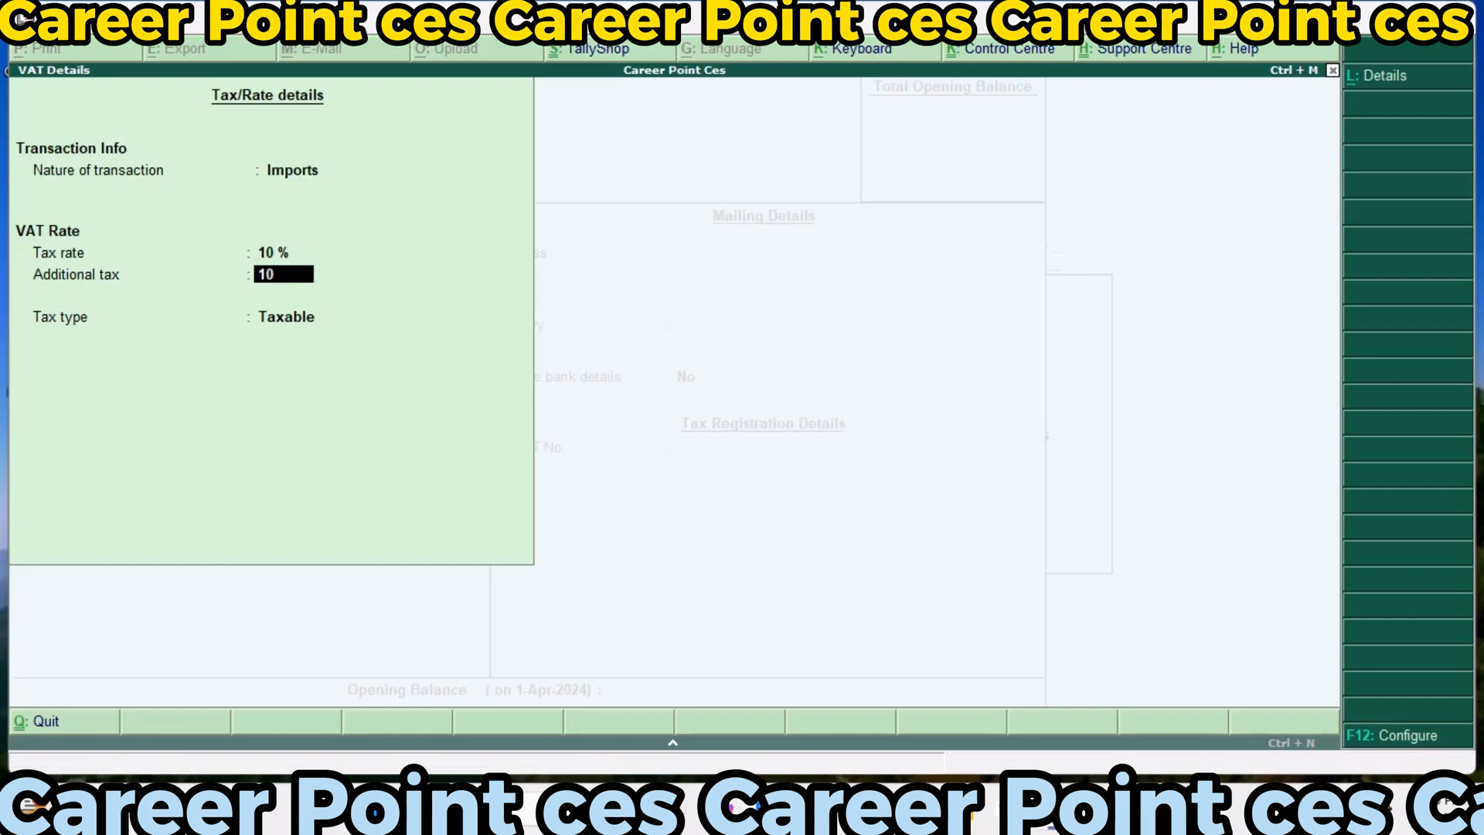
key(Return)
key(Return)
Make excise applicable to the labour charge ledger, with tariff name Exci123, undefined unit of measure, Ad Valorem valuation and 35% rate
key(Up)
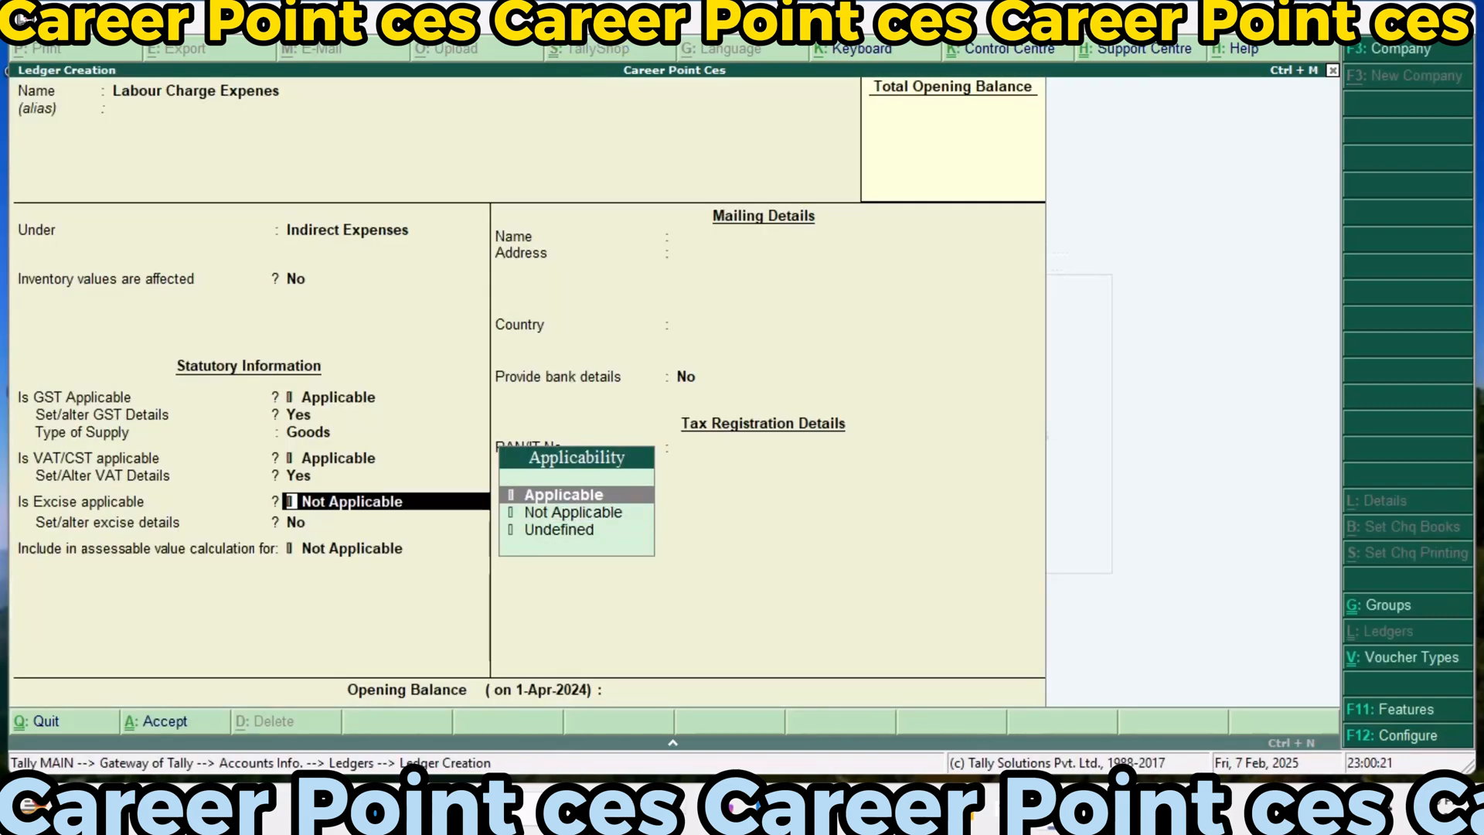
key(Return)
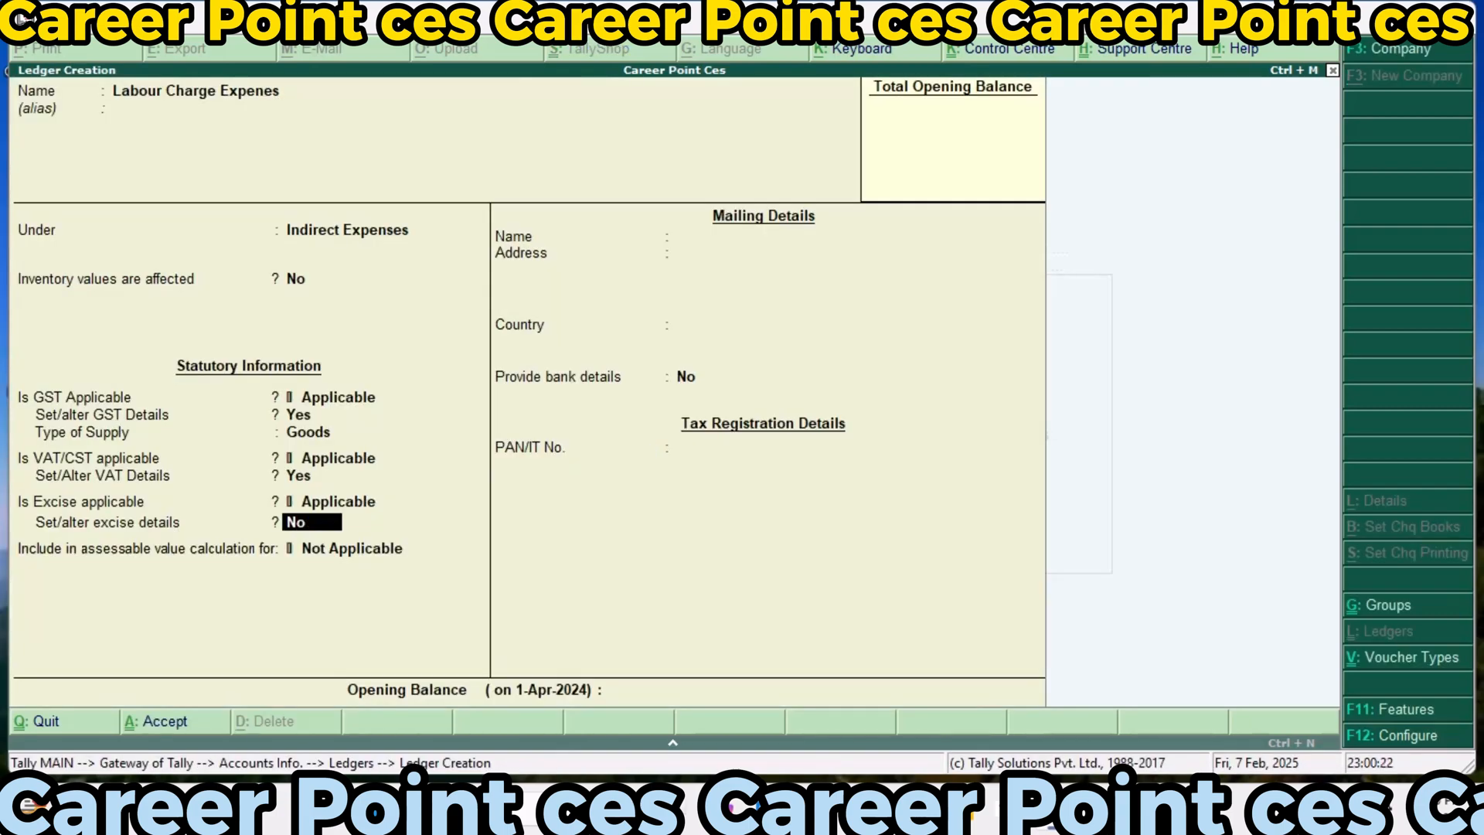
text(y)
key(Return)
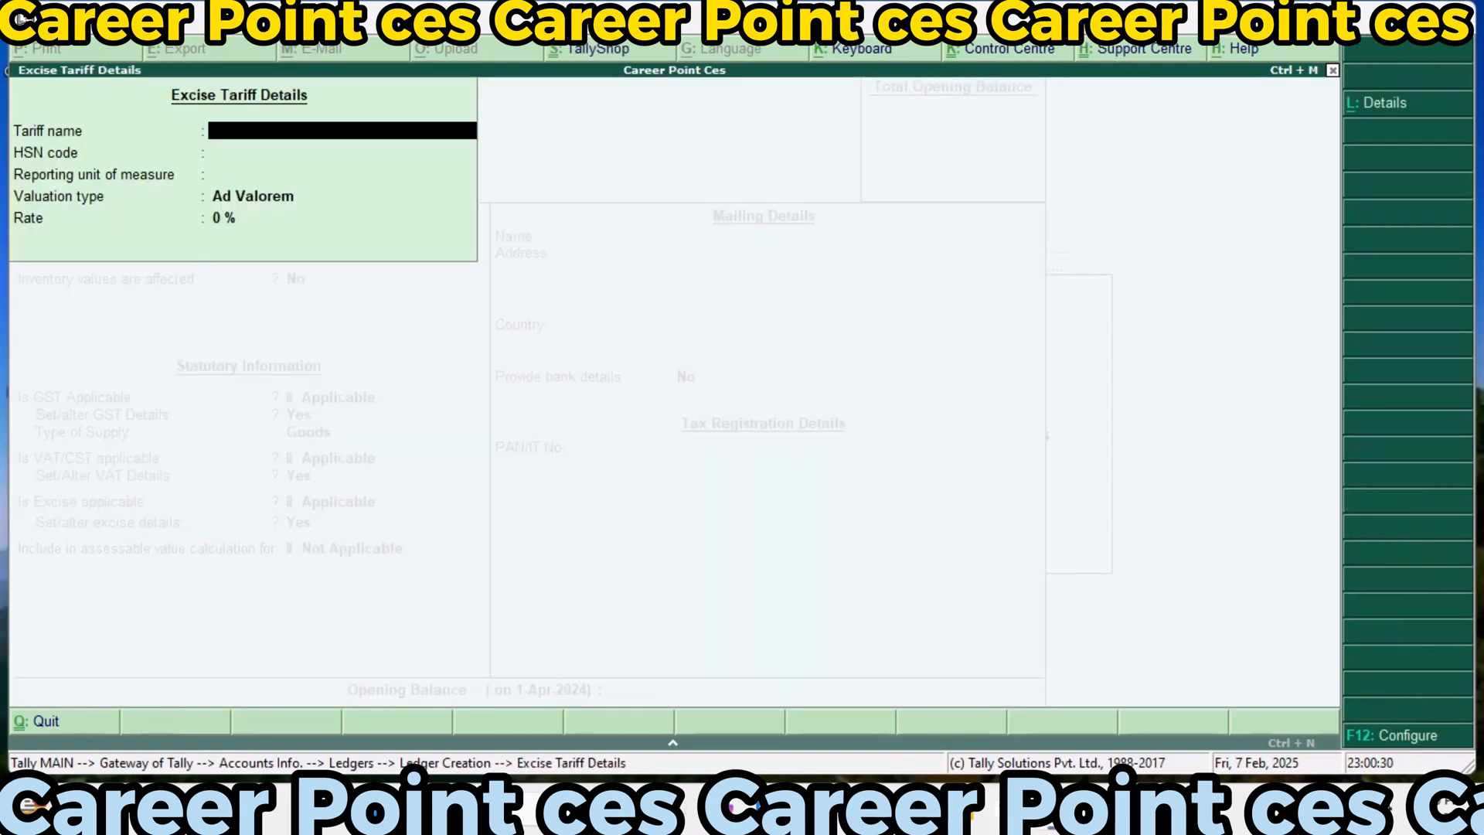
text(Ex)
text(ci123)
key(Return)
key(Return)
key(Return)
key(Return)
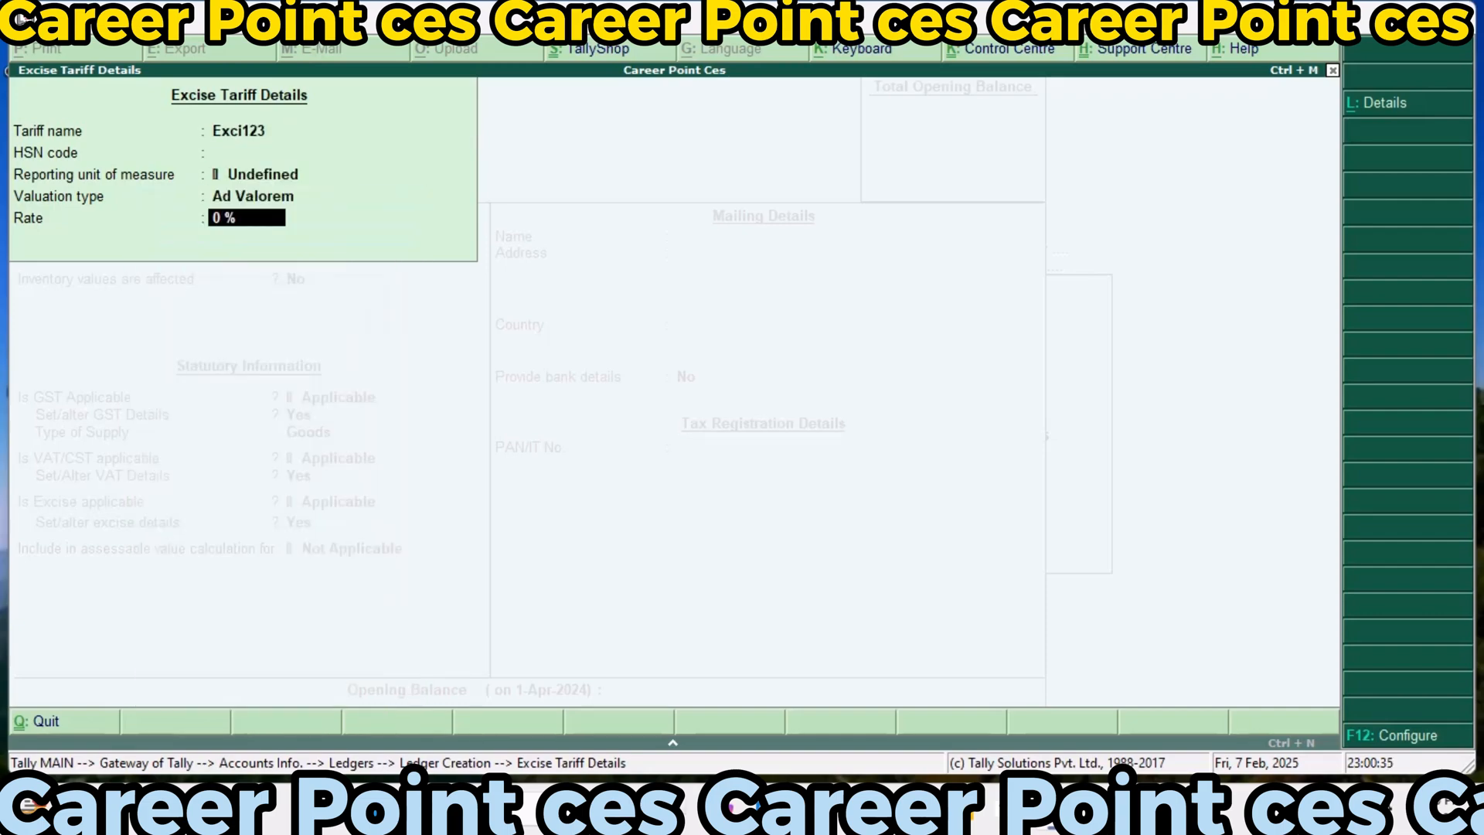
text(35)
Include the labour charge ledger in the assessable value calculation for Excise, calculated Based on Quantity, and save the ledger
key(Return)
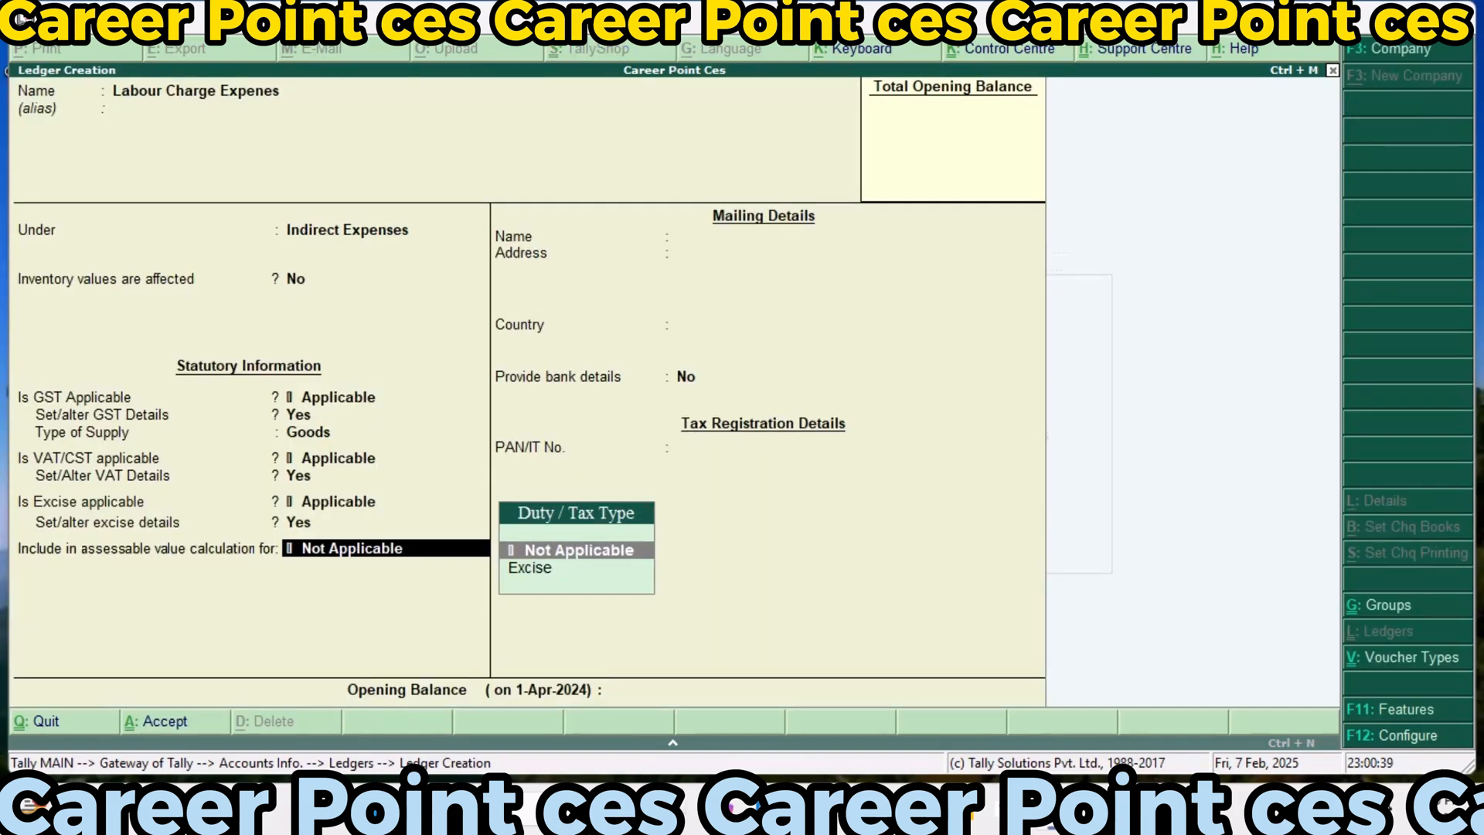
key(Down)
key(Return)
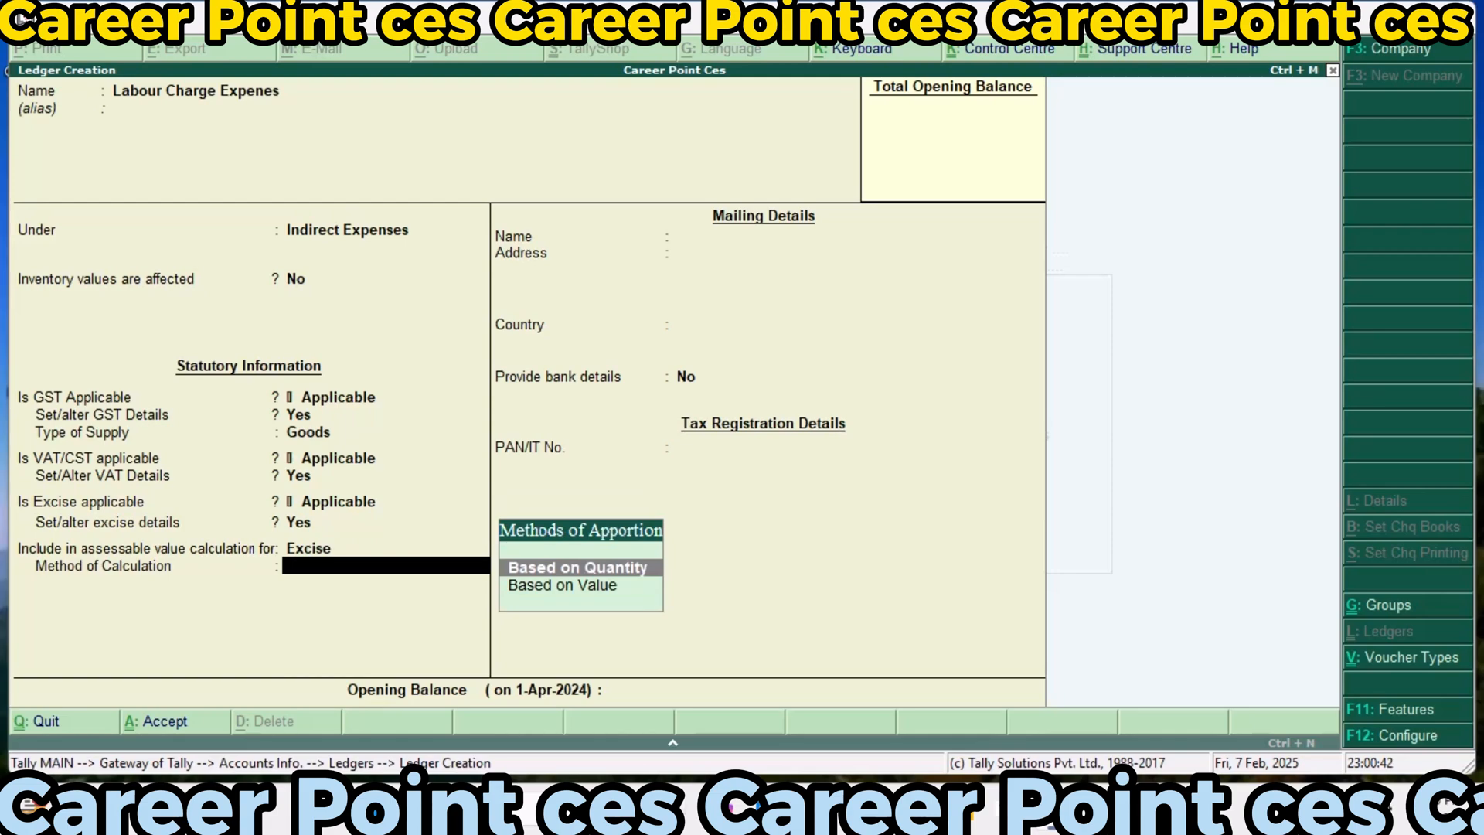
key(Return)
key(Return)
key(Return)
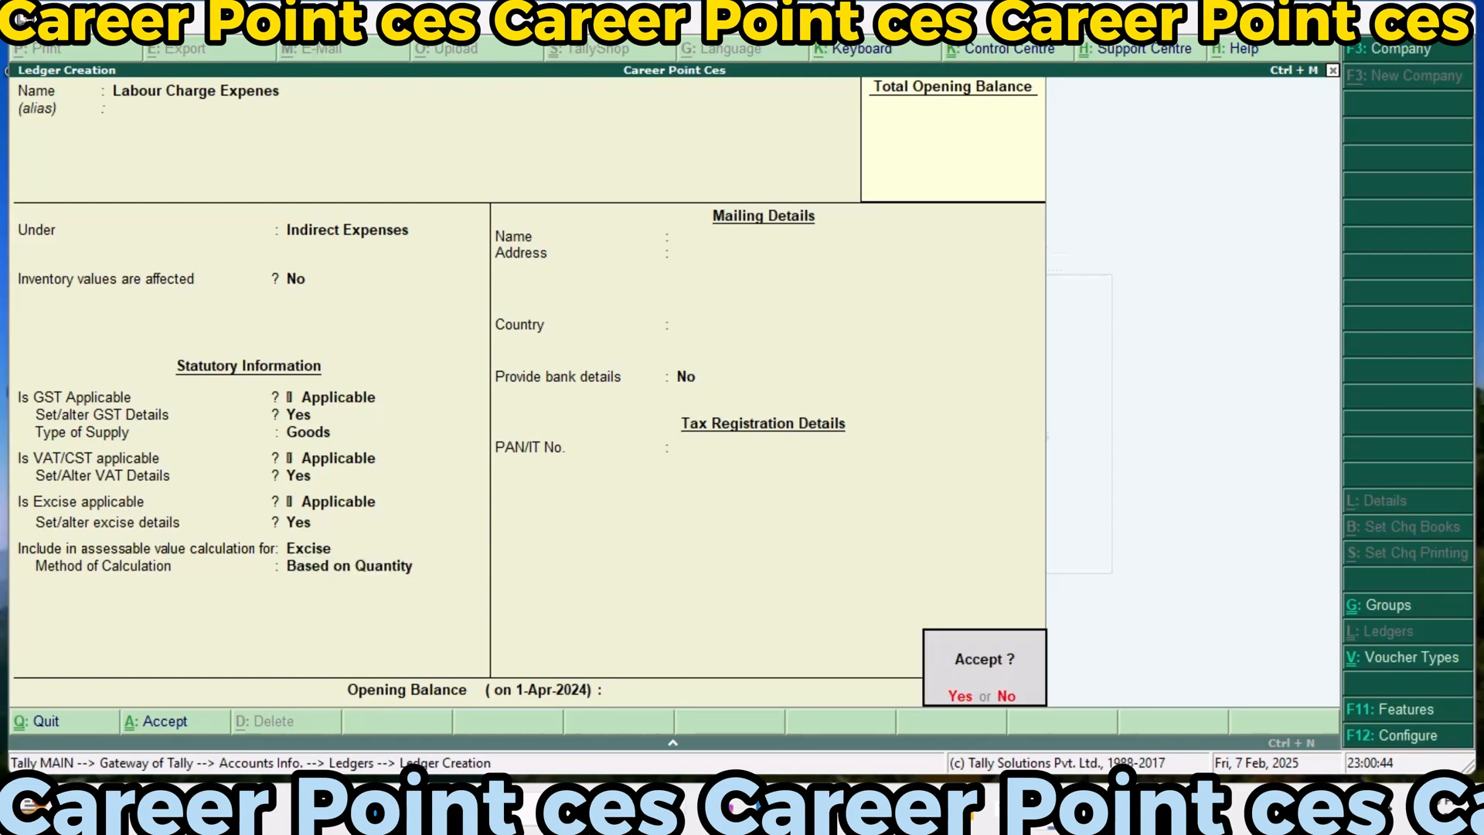
key(Return)
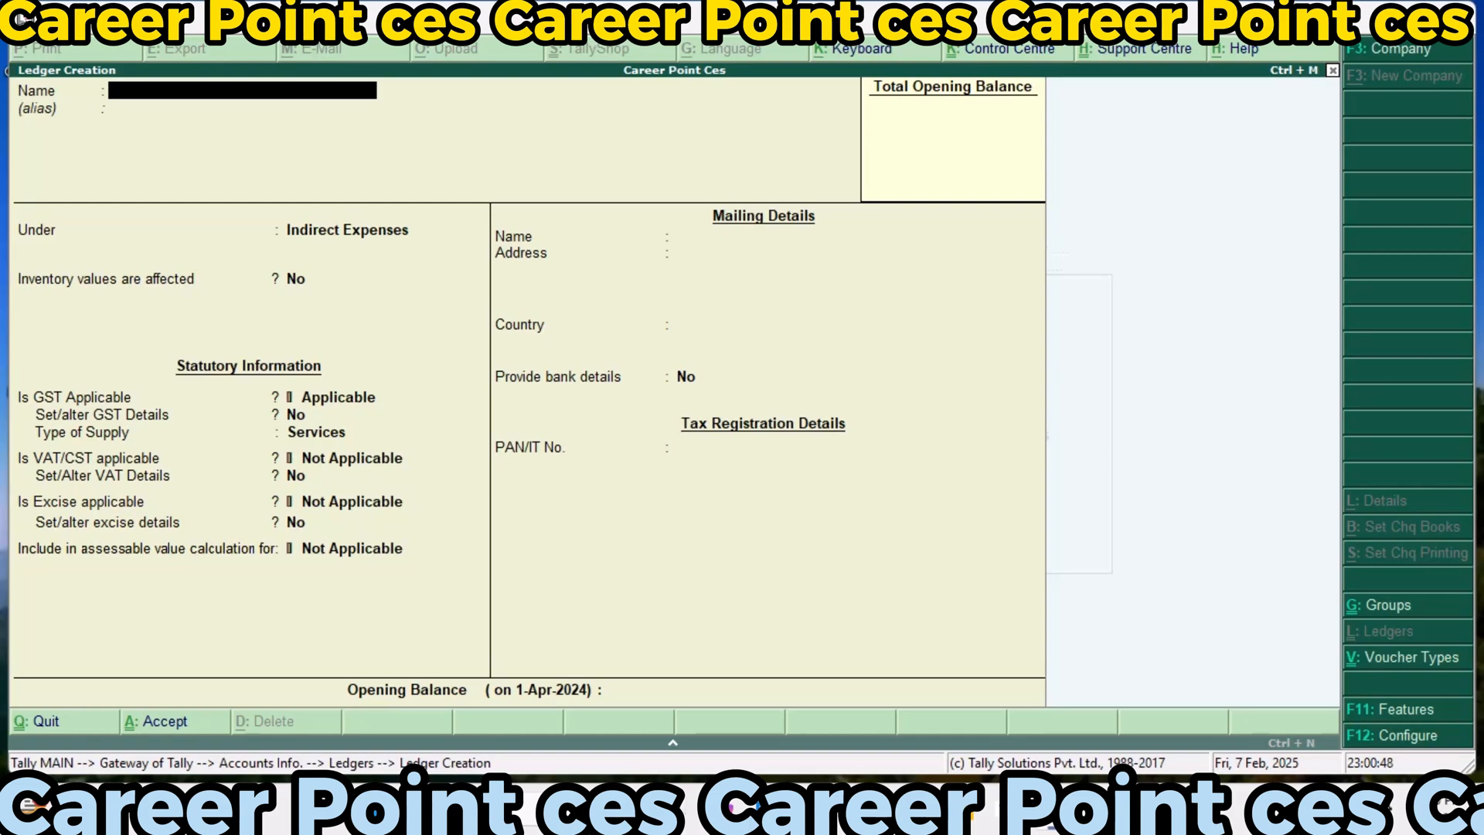
Start a new ledger named Main Power Expenses without an alias
text(Main Power)
key(BackSpace)
text(wer Expens)
key(BackSpace)
key(BackSpace)
key(BackSpace)
text(e)
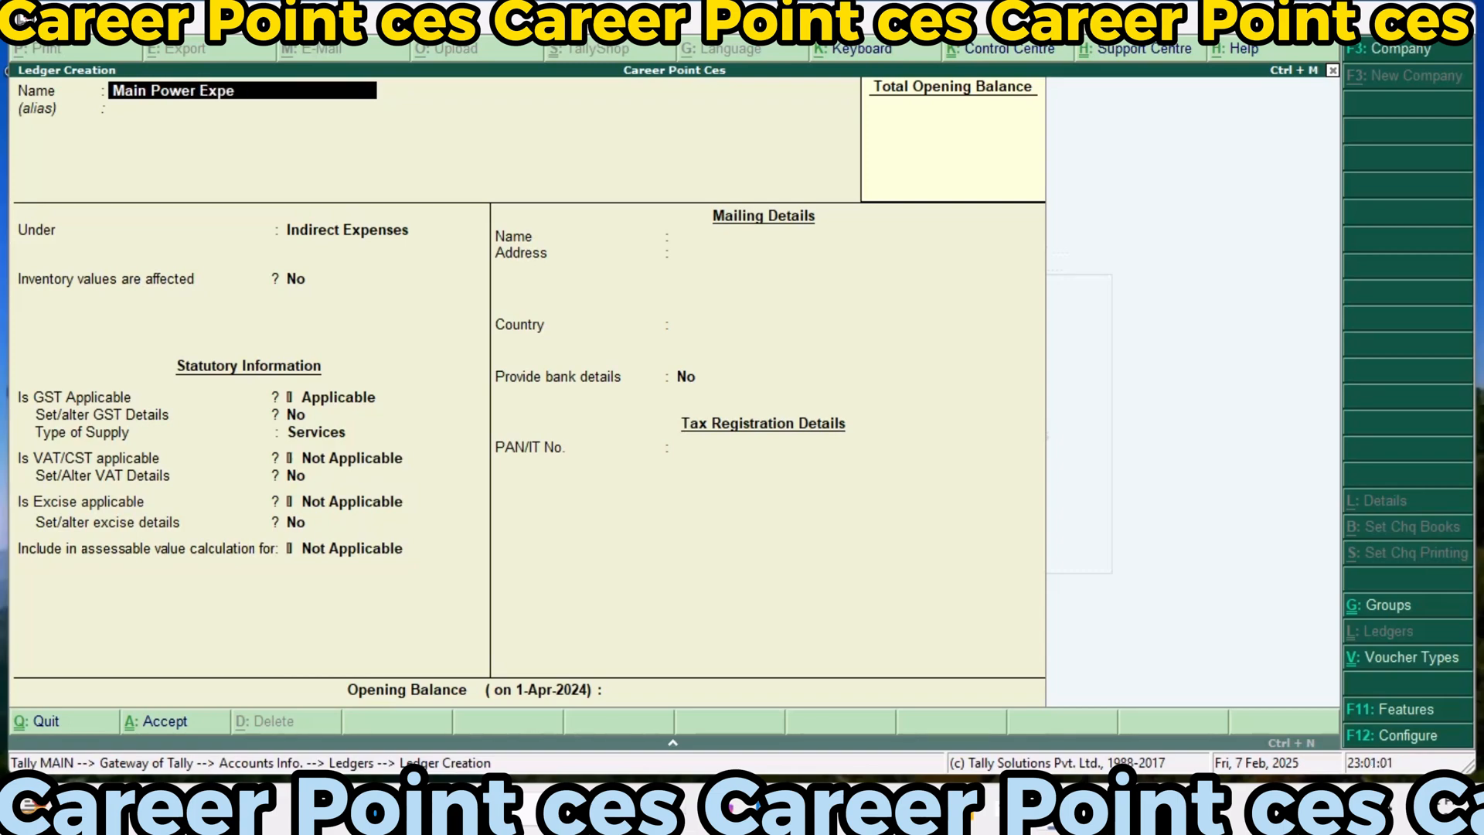
text(nses)
key(Return)
key(Return)
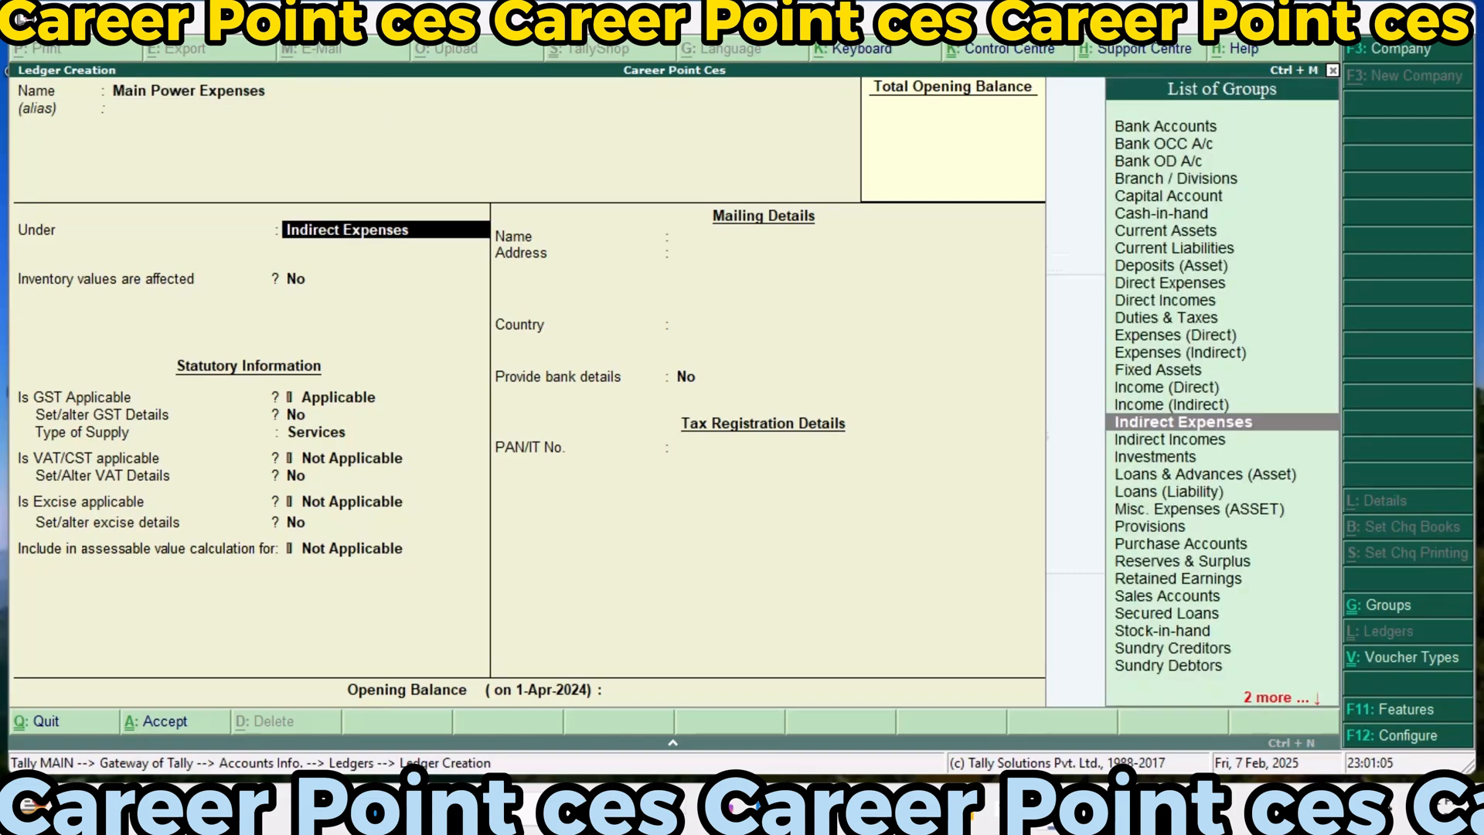
Place the Main Power Expenses ledger under Indirect Expenses, with inventory values not affected and GST applicable
key(Return)
key(Return)
key(Return)
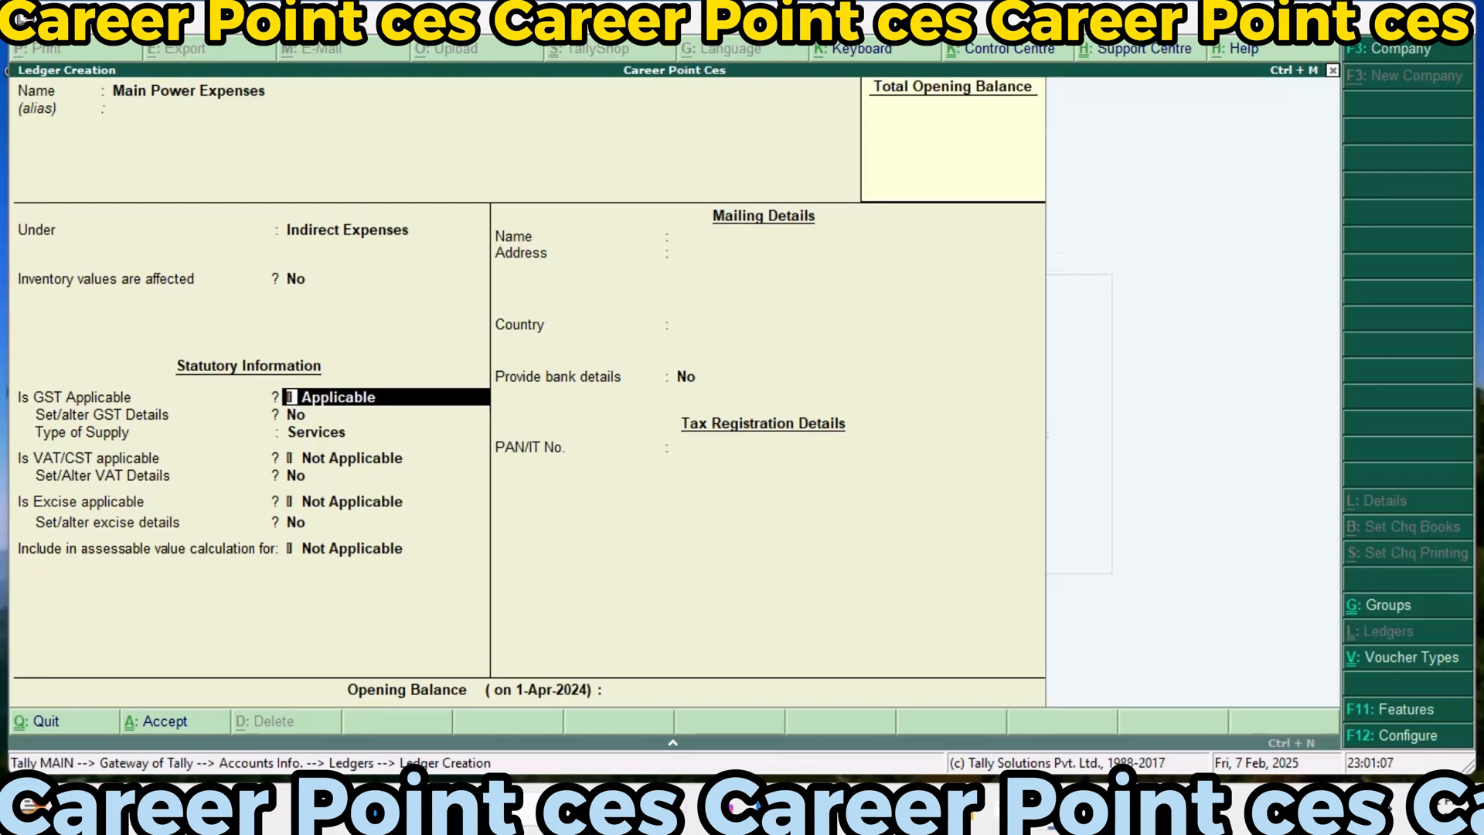
Set the Main Power ledger's GST details to Imports Exempt, Taxable and 18% integrated tax, and its type of supply to Goods
text(y)
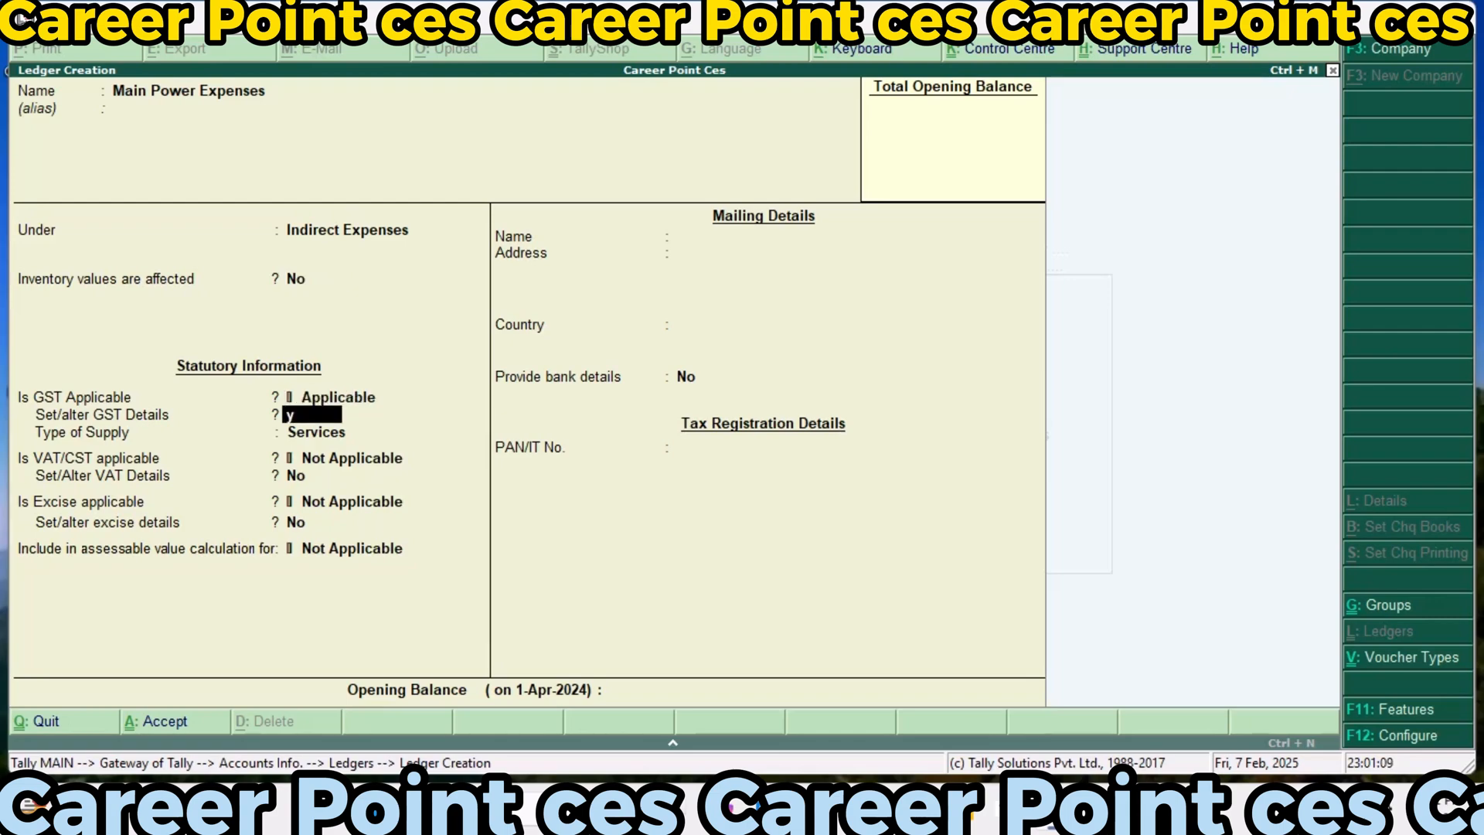
key(Return)
key(Down)
key(Down)
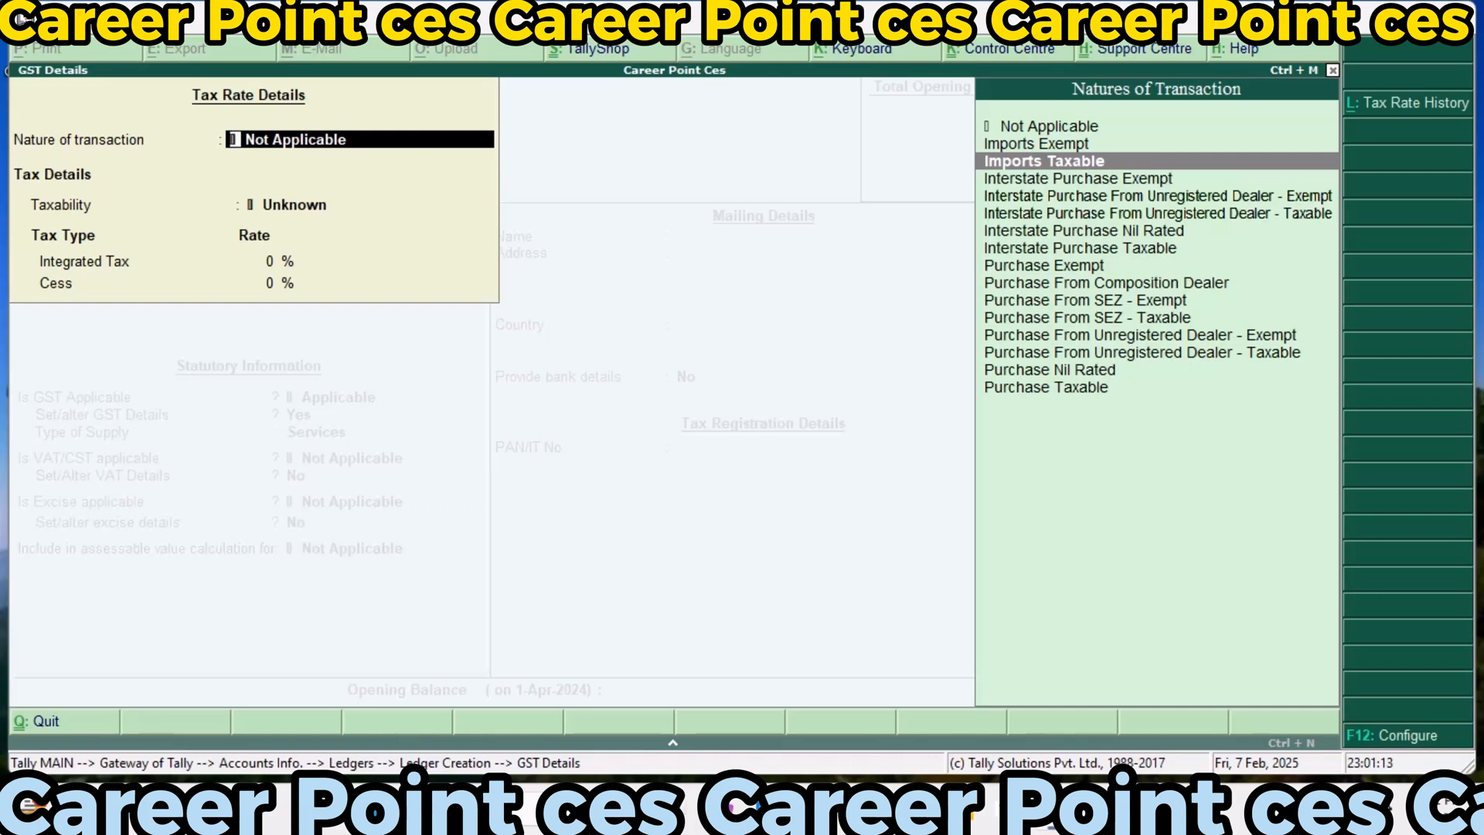
key(Up)
key(Return)
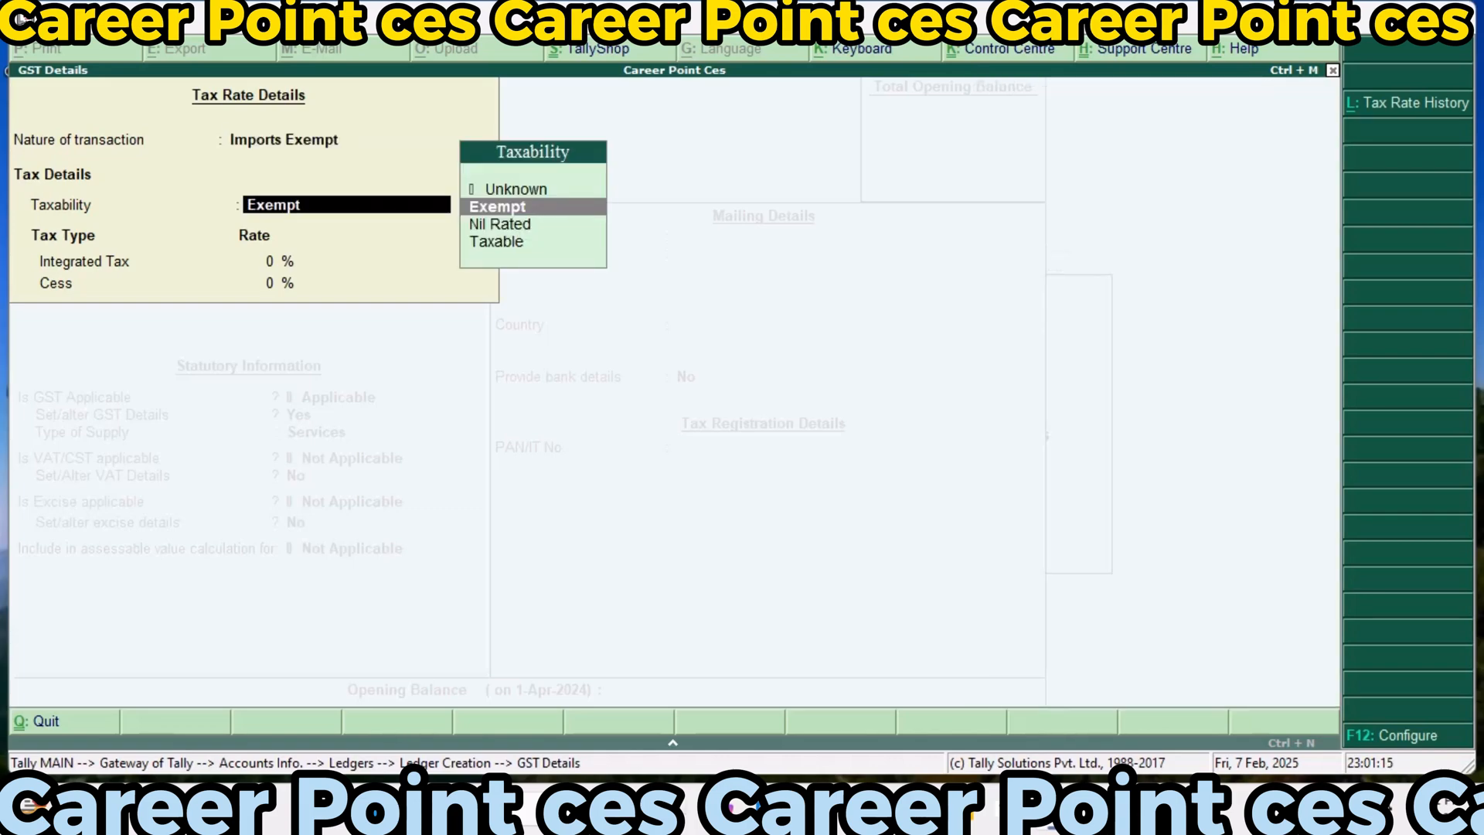
key(Down)
key(Down)
key(Return)
text(18)
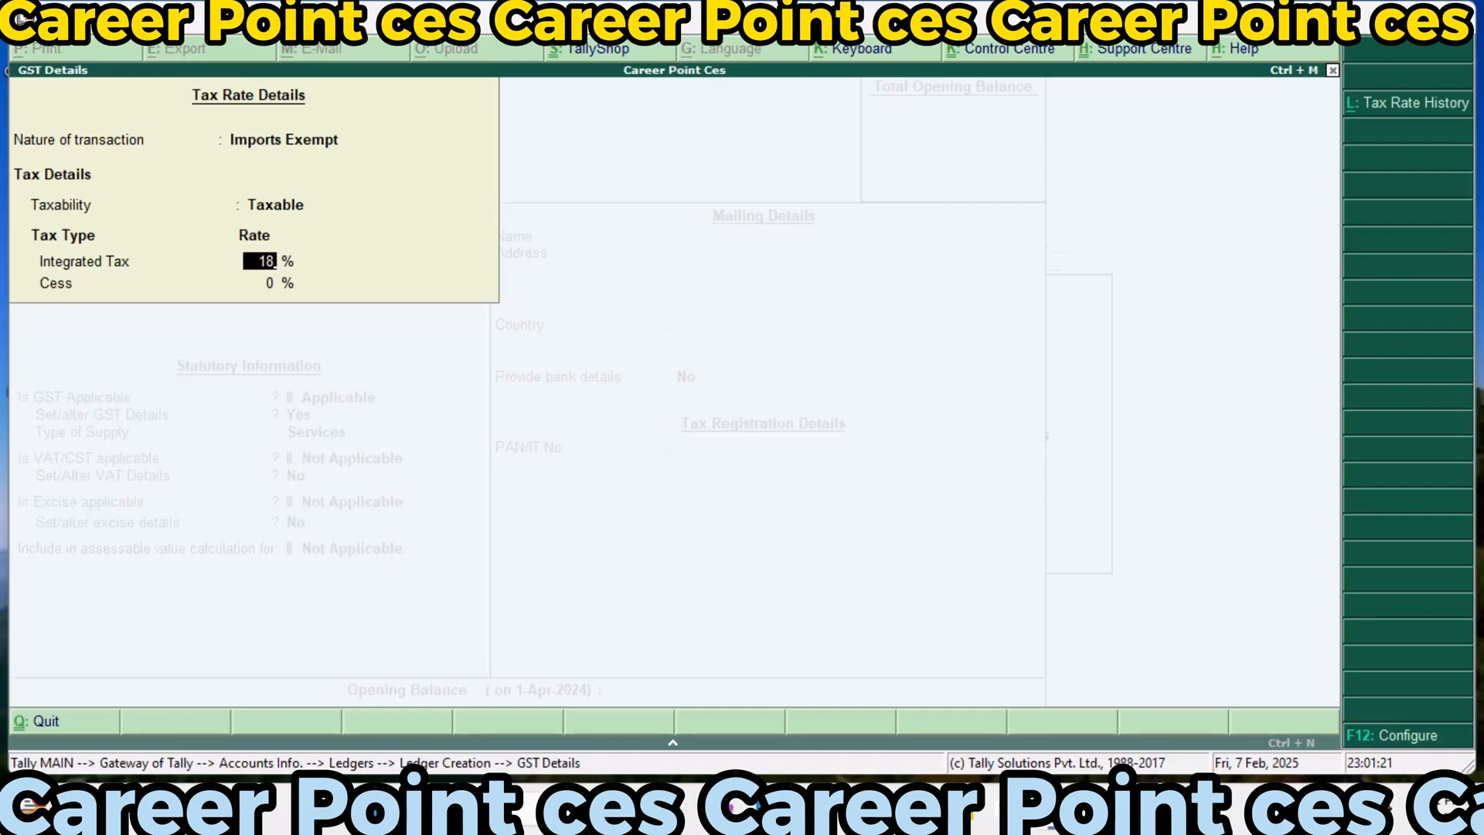
key(Return)
key(Return)
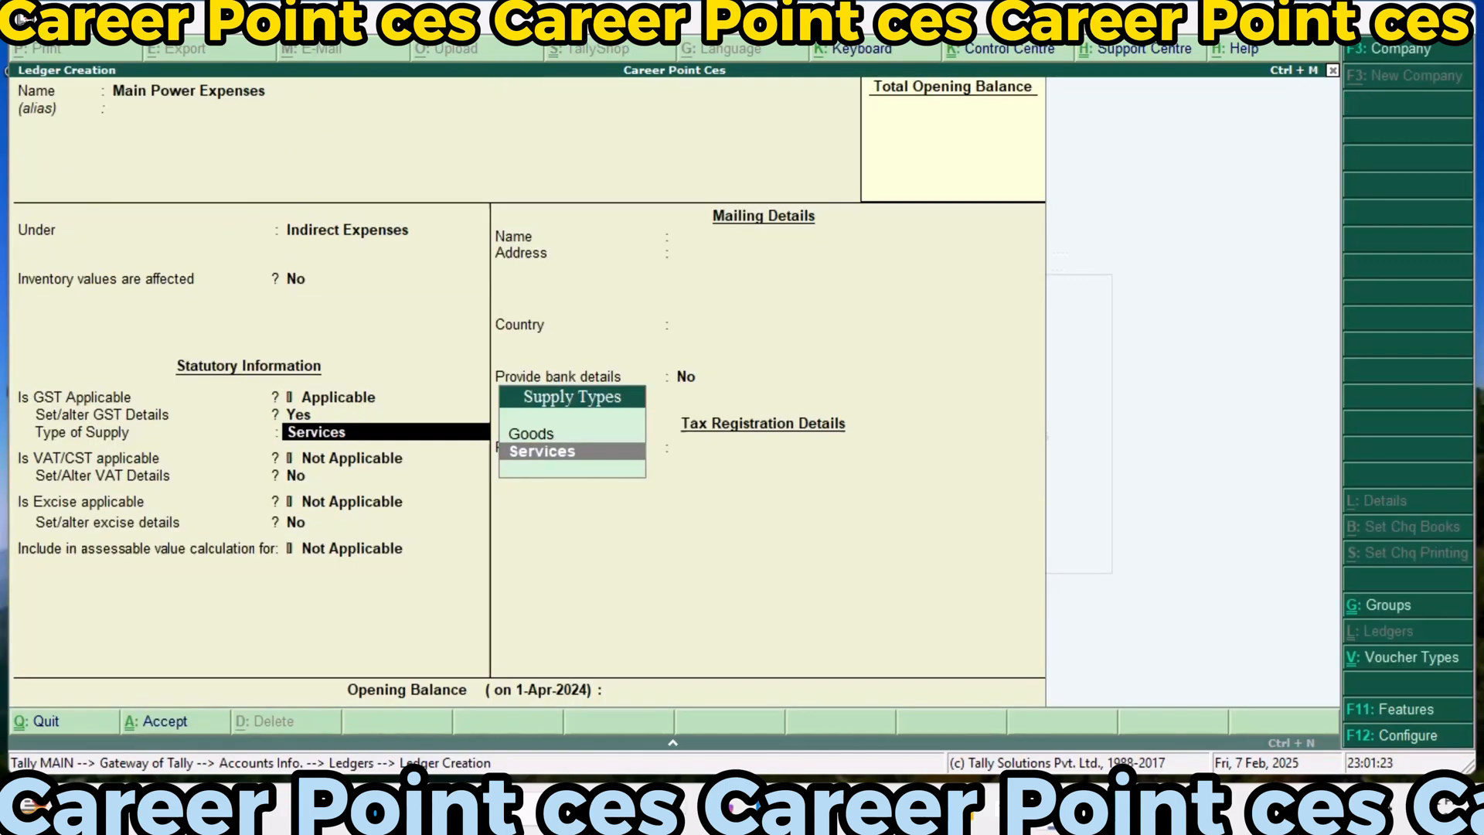
key(Up)
key(Return)
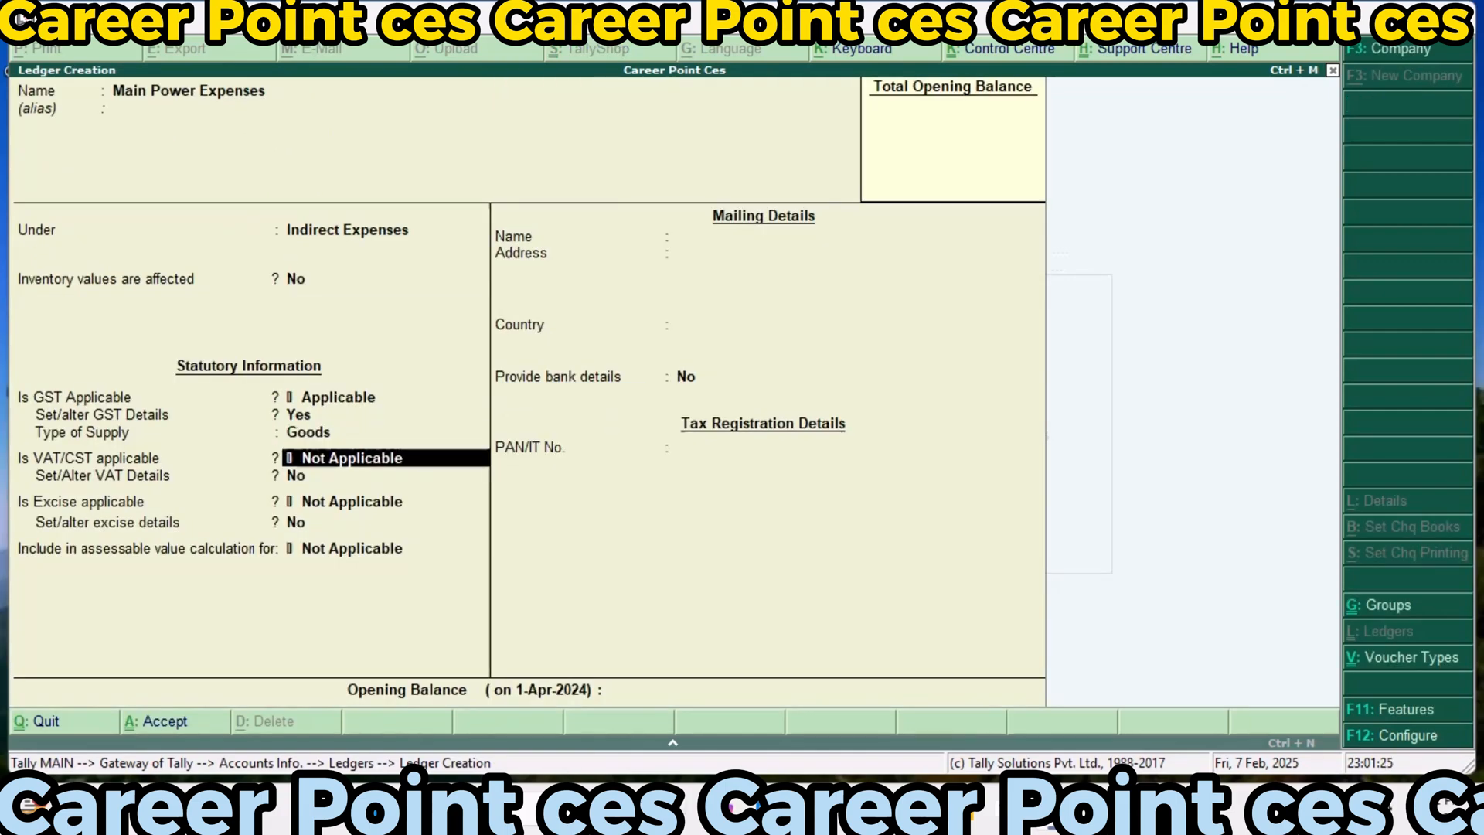
Make VAT/CST applicable to the Main Power Expenses ledger, with nature of transaction Imports and a 10% tax rate
text(A)
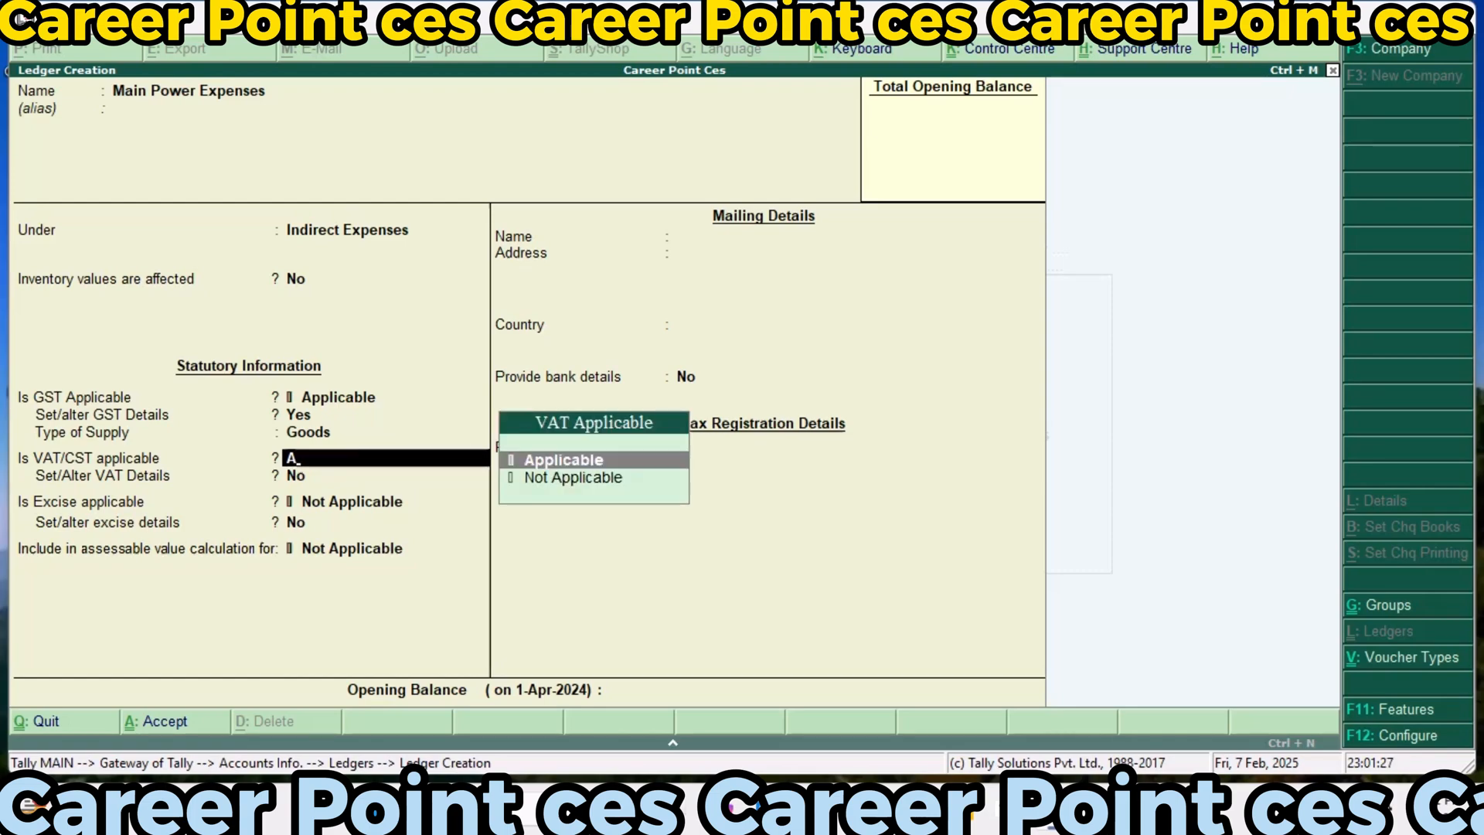
key(Return)
text(y)
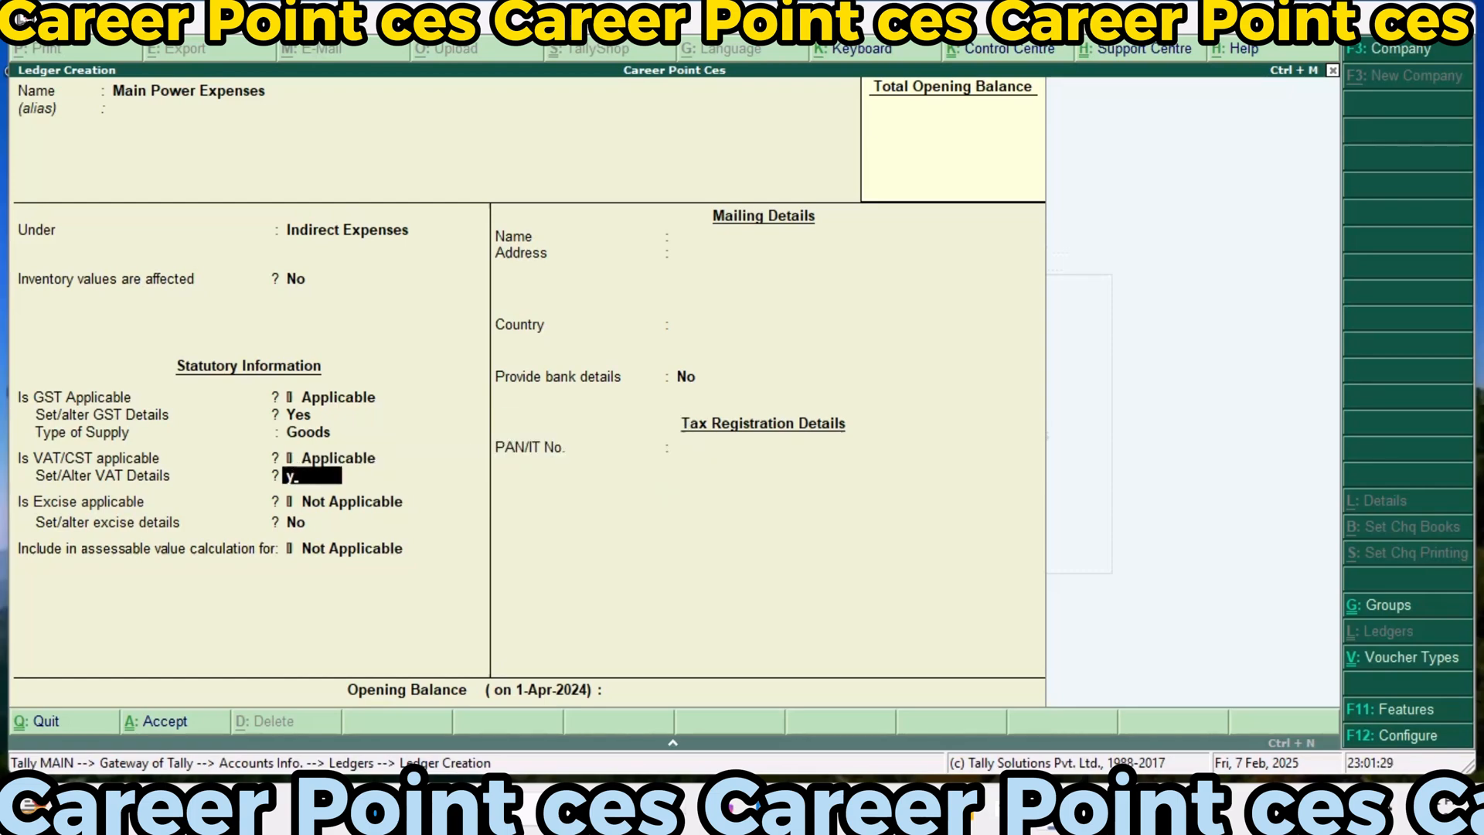
key(Return)
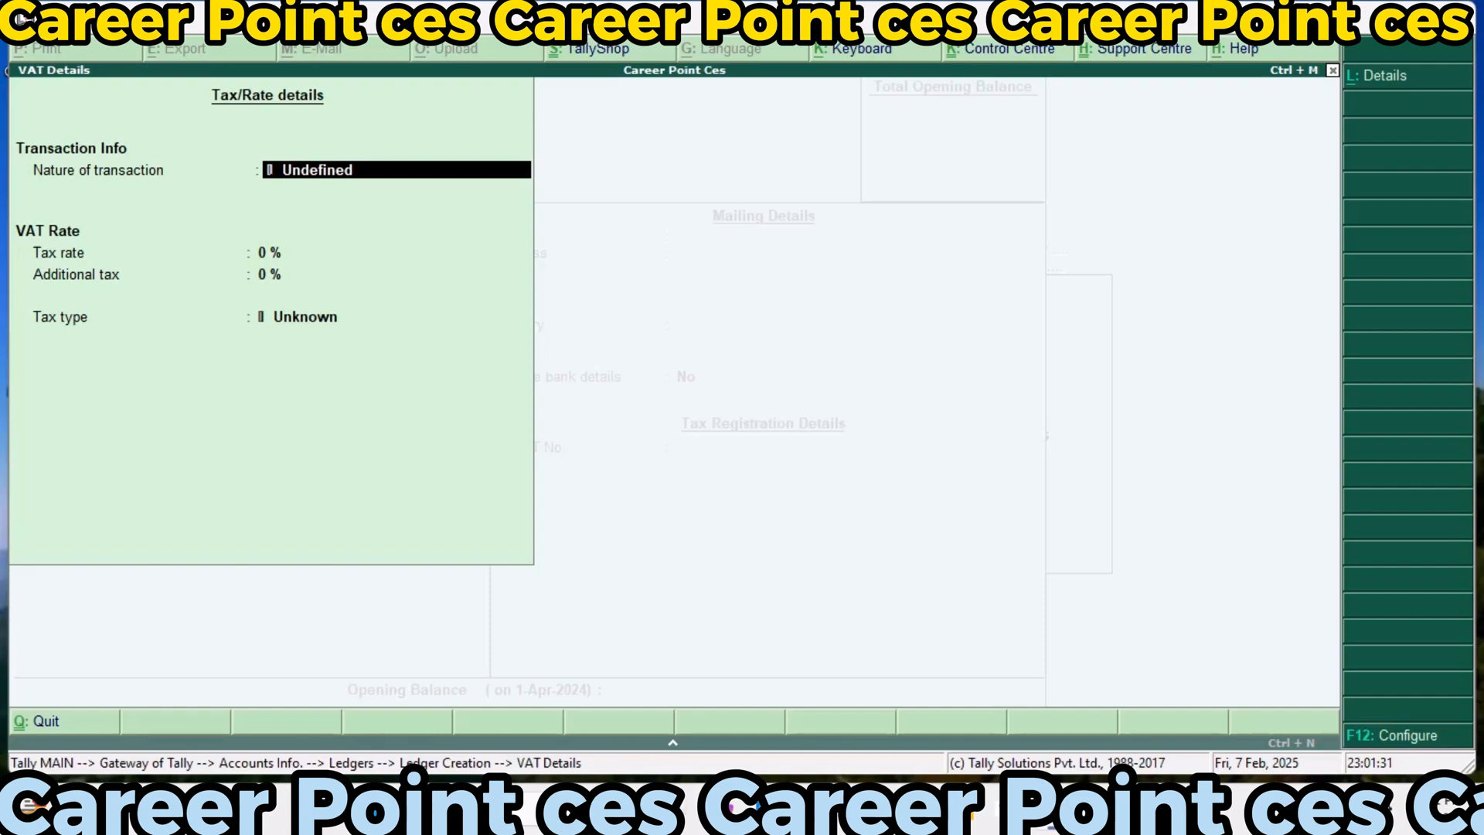
text(I)
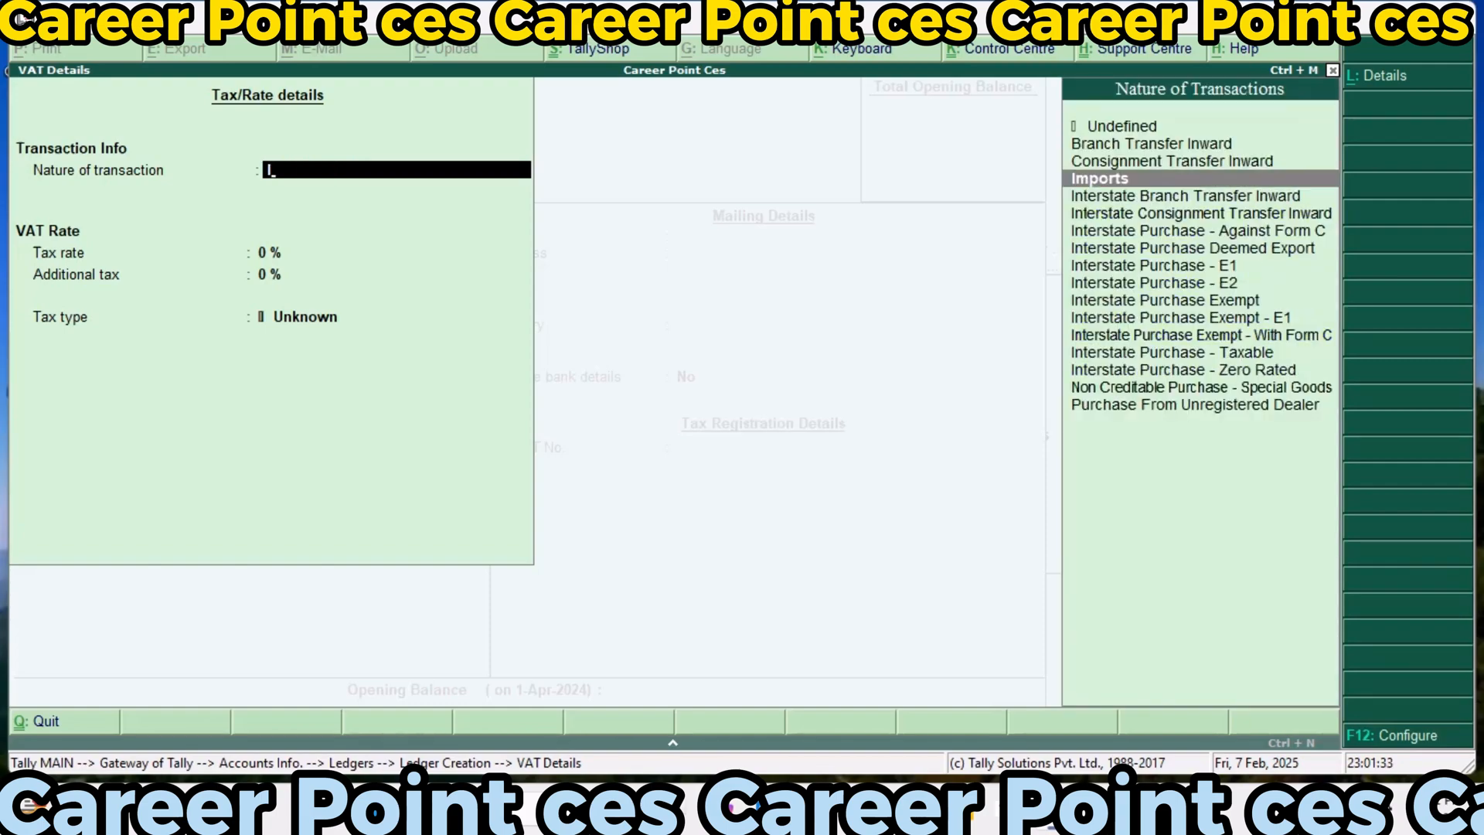
key(Return)
key(Return)
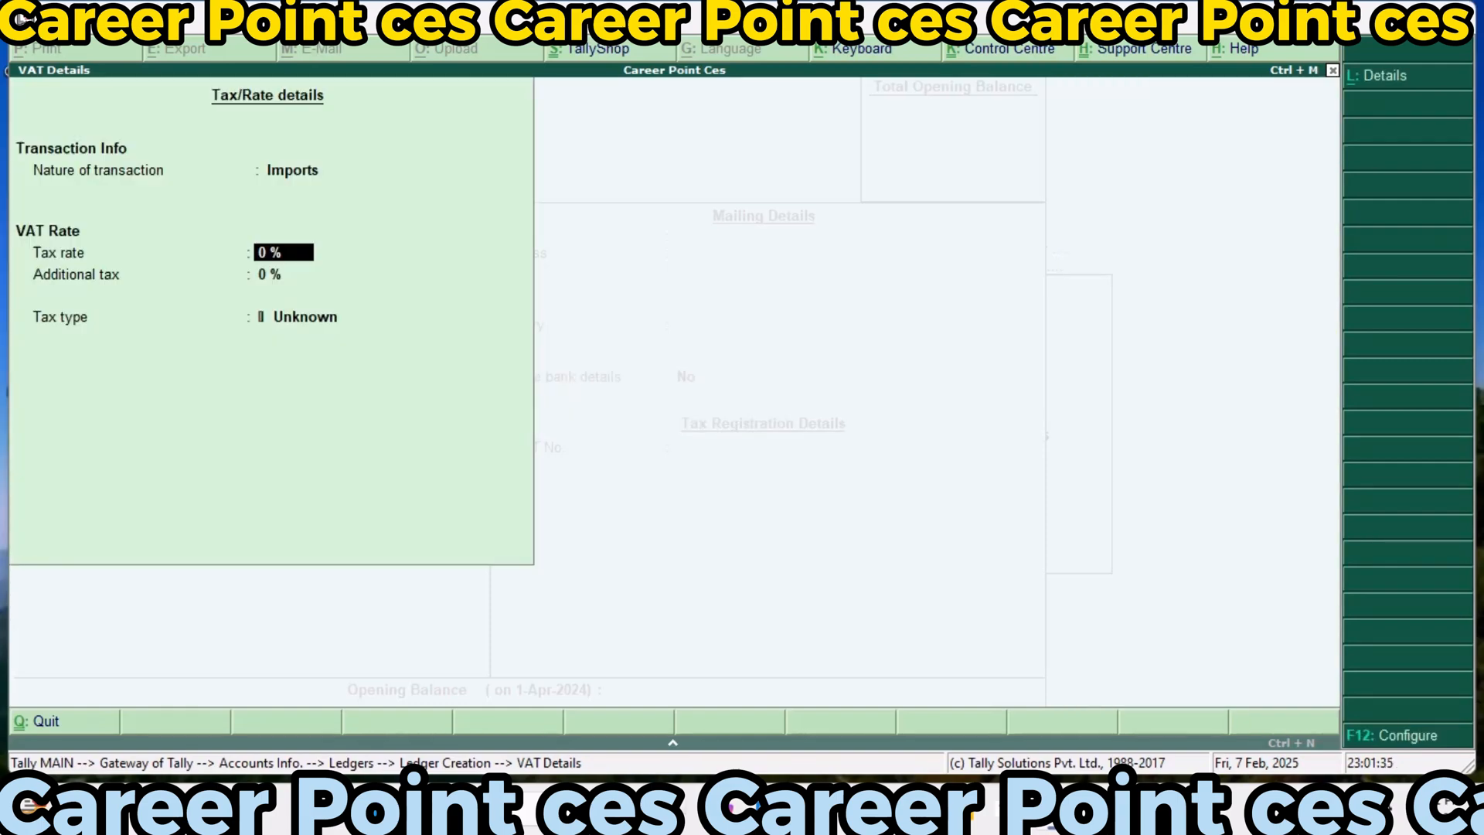
text(10)
key(Return)
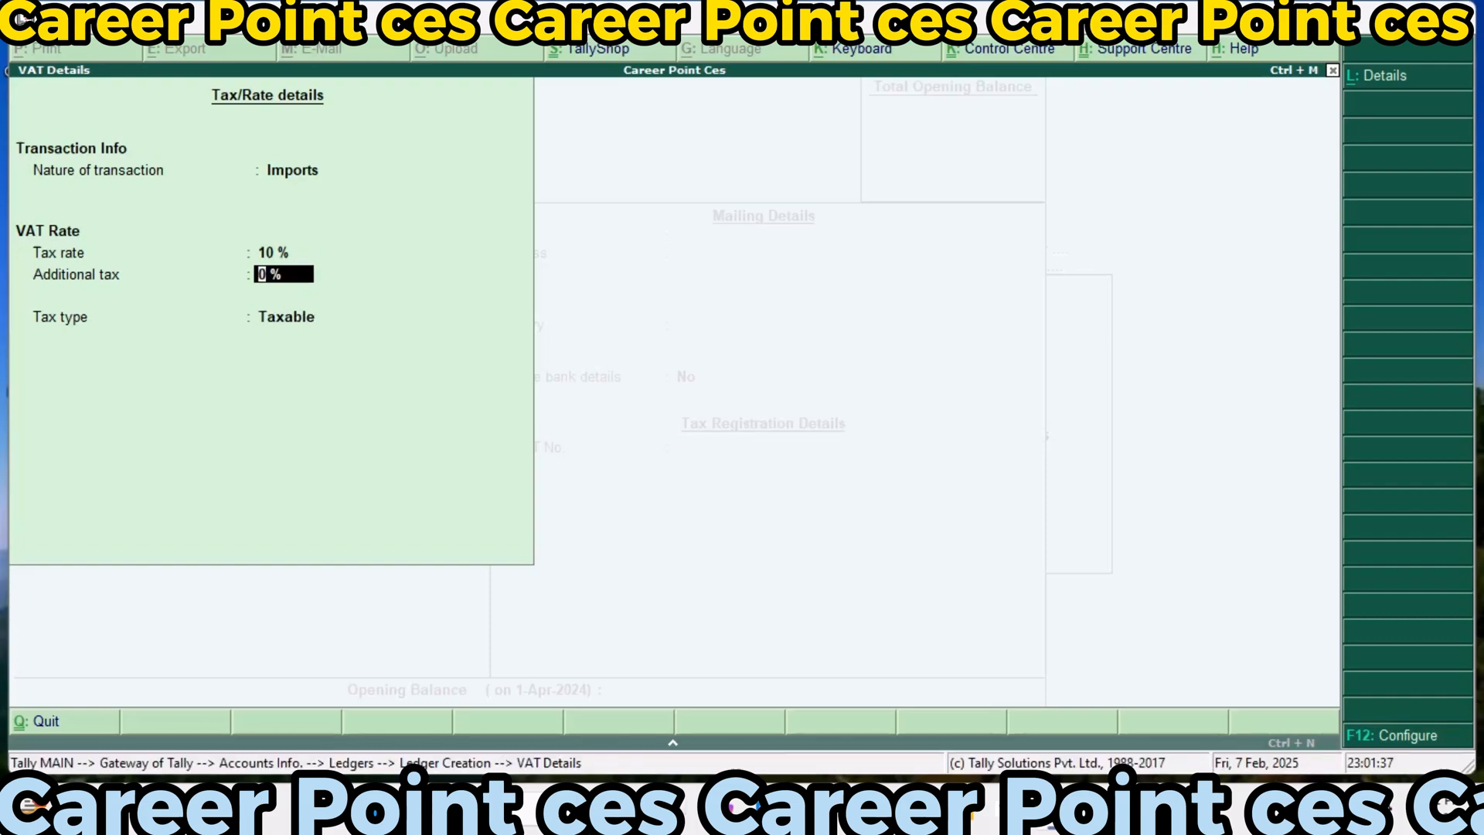
key(Return)
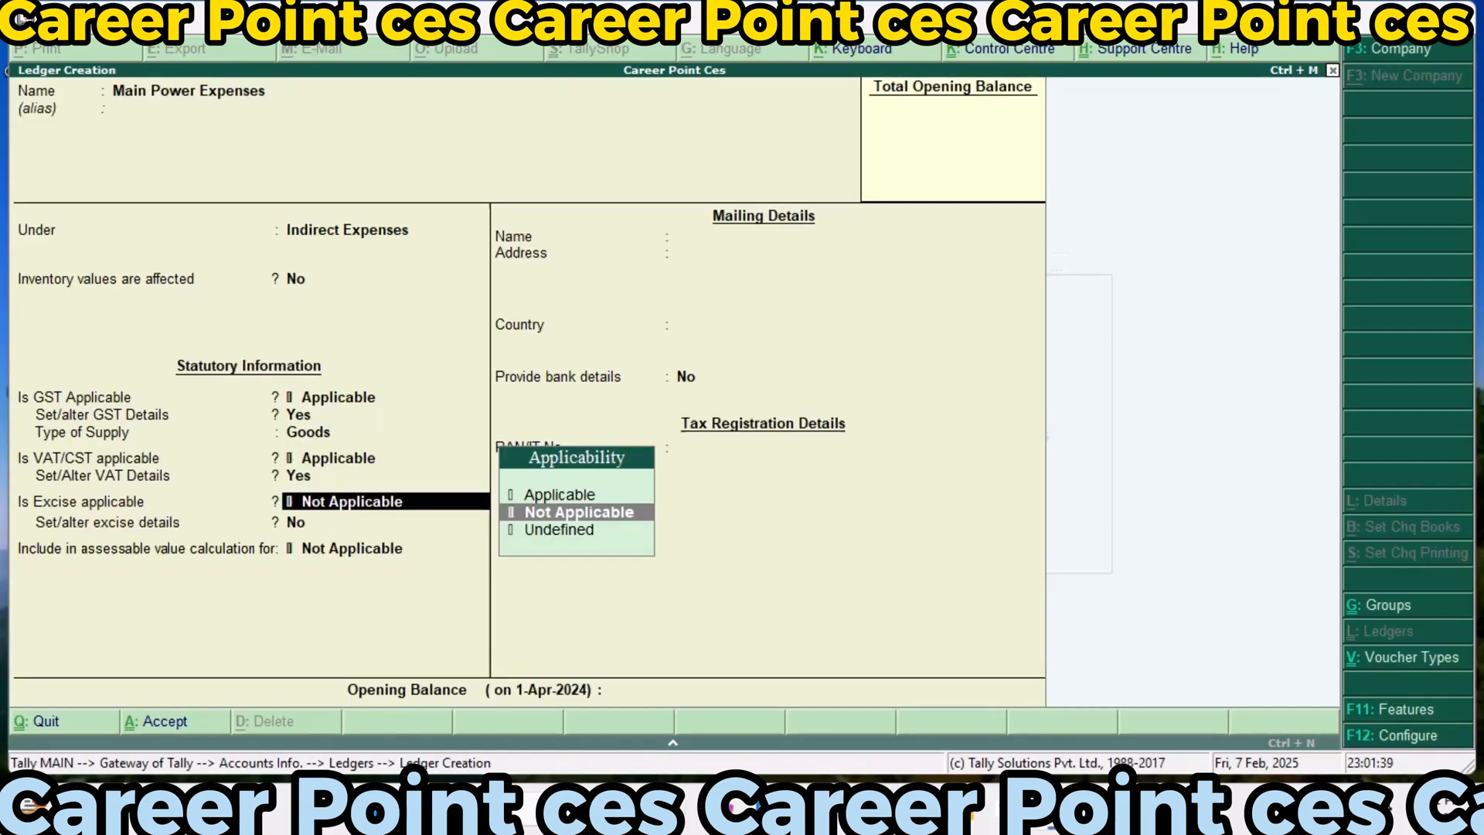
Make excise applicable to the Main Power Expenses ledger, with tariff name Exci123, undefined reporting unit, Ad Valorem valuation and a 35% rate
key(Up)
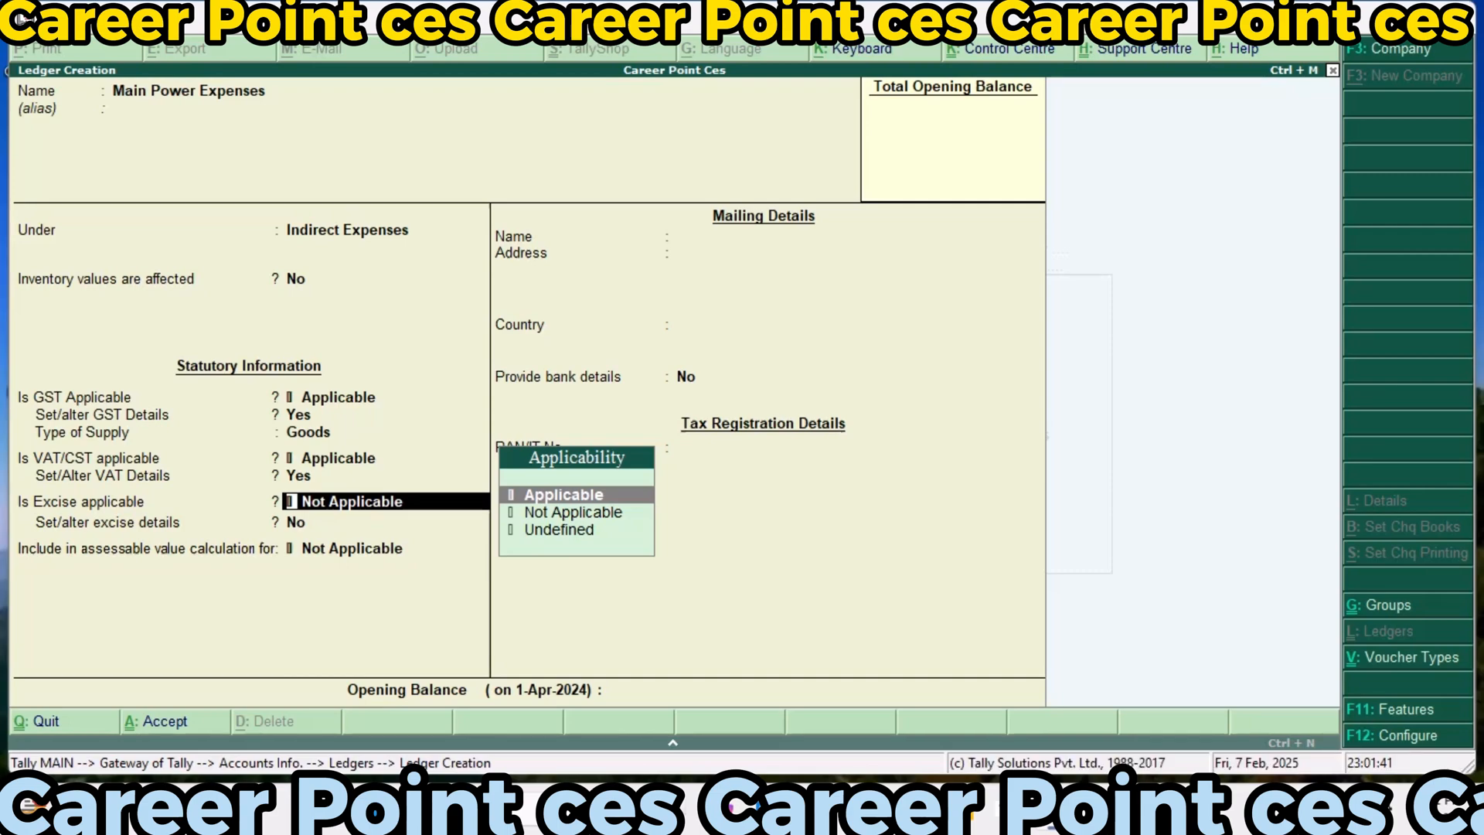
key(Return)
key(y)
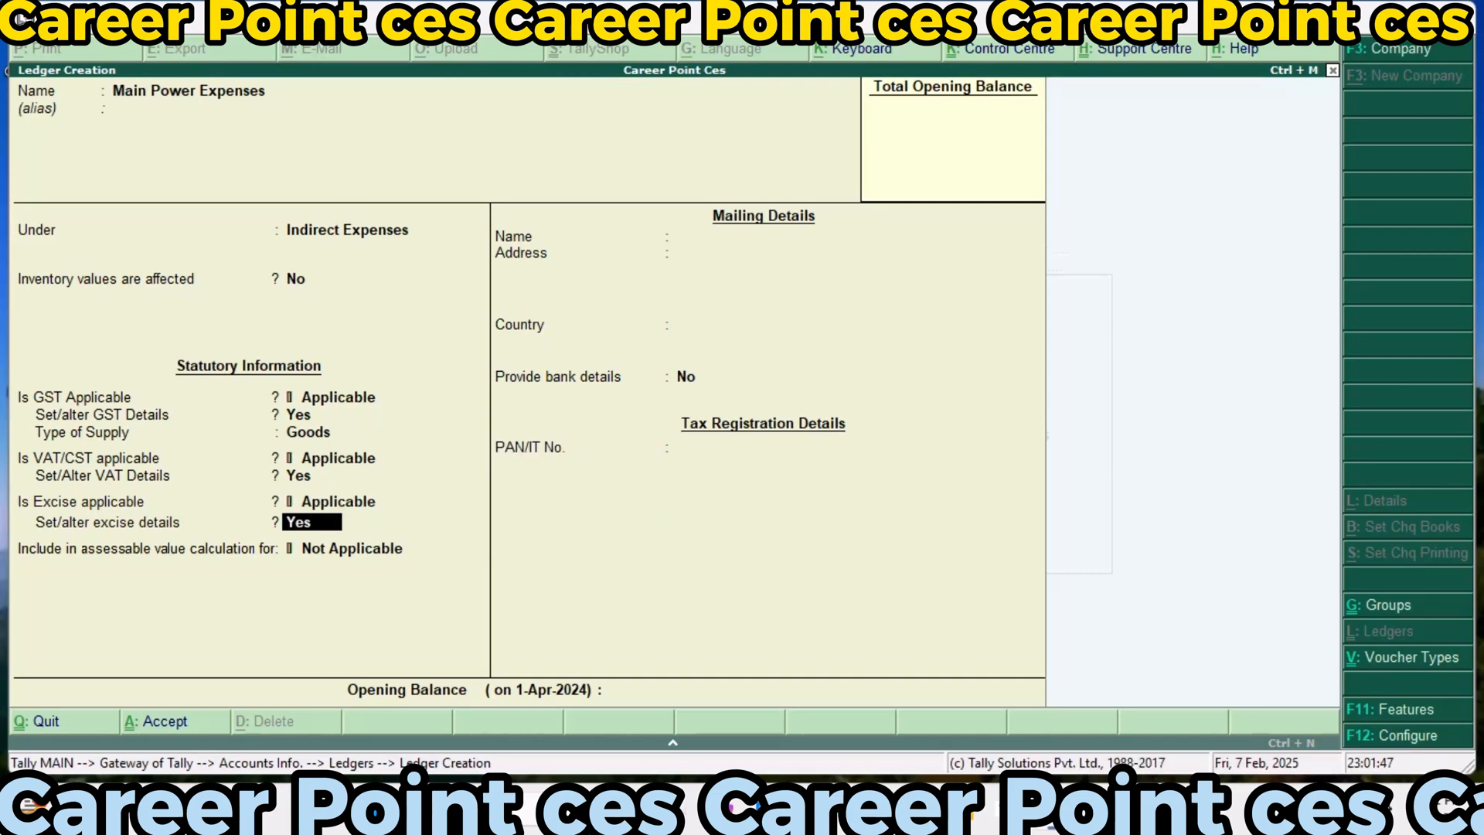
key(Return)
text(Ex)
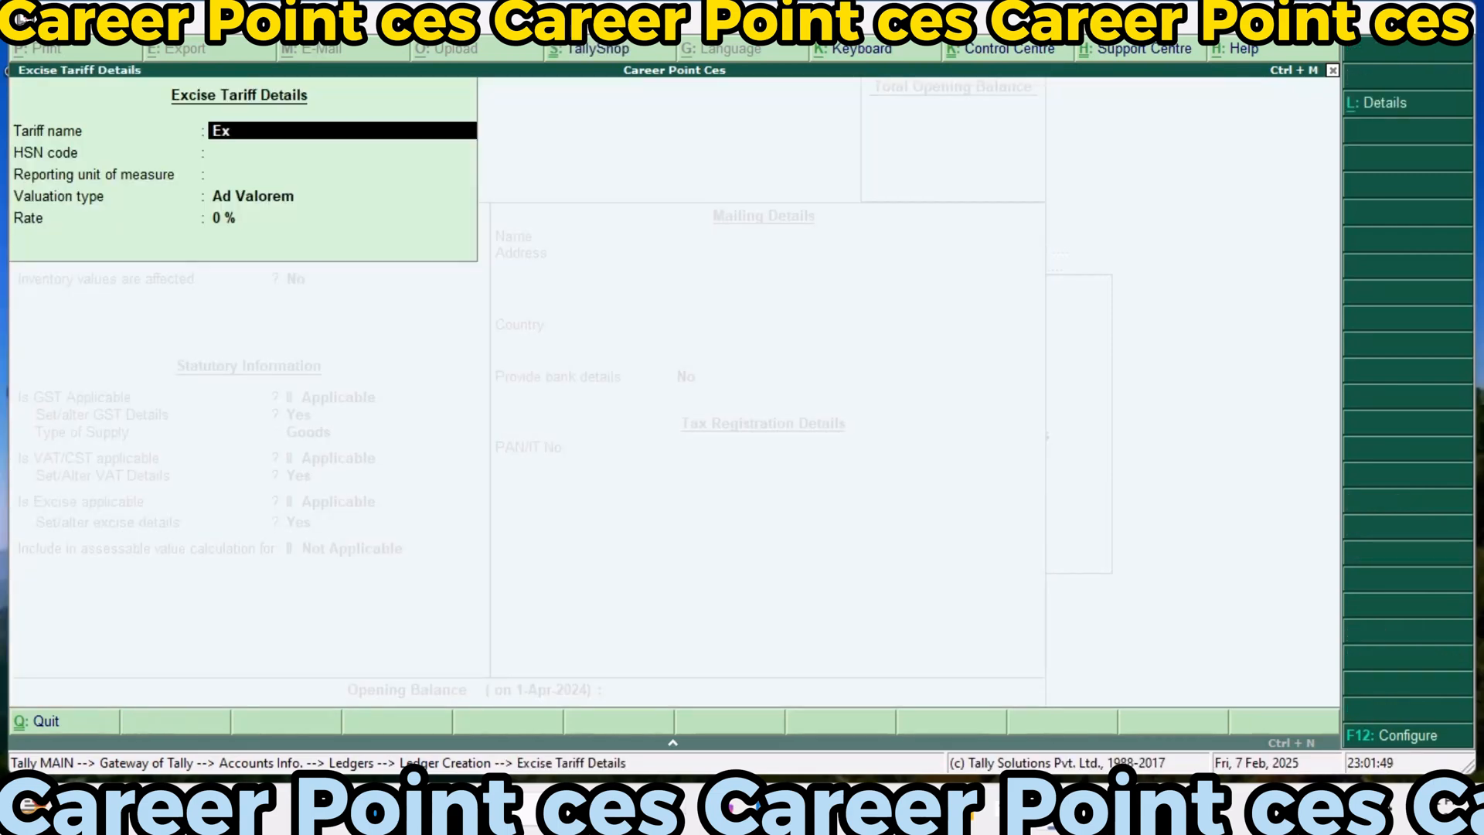
text(ci123)
key(Return)
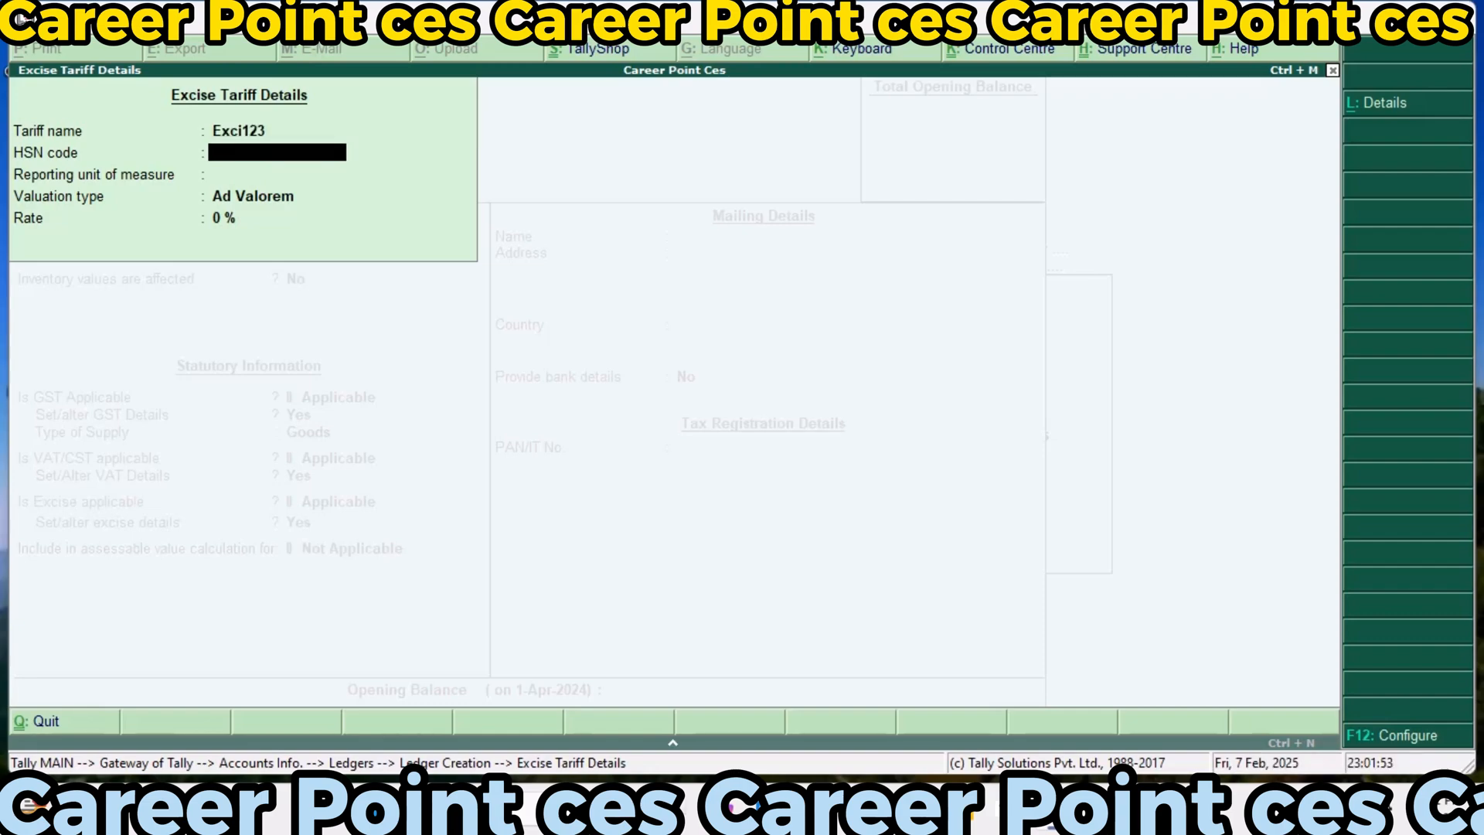
key(Return)
key(Return)
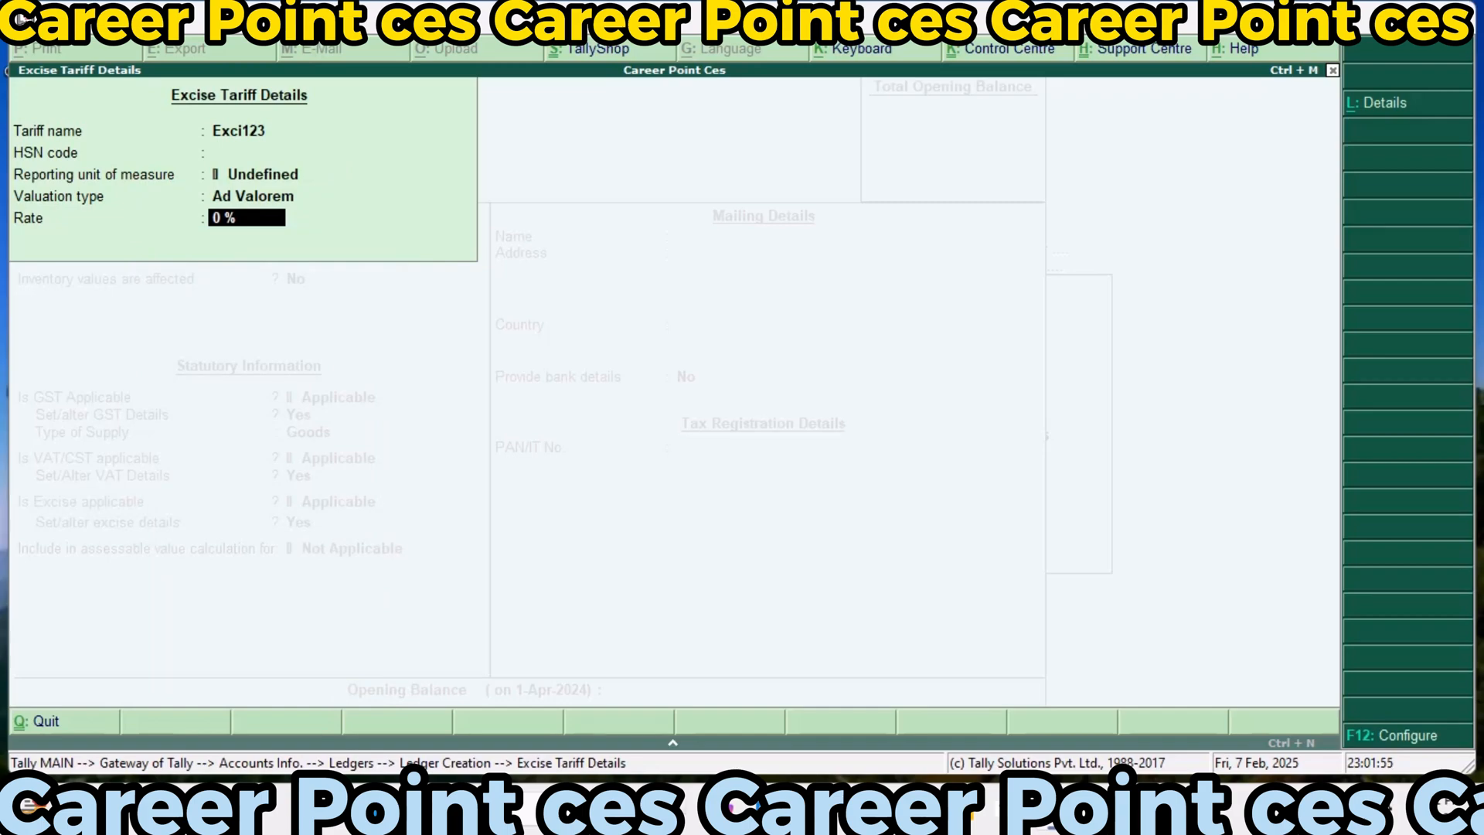
text(35)
Include the Main Power Expenses ledger in the Excise assessable value, calculated Based on Quantity, and save it without bank details
key(Return)
key(Down)
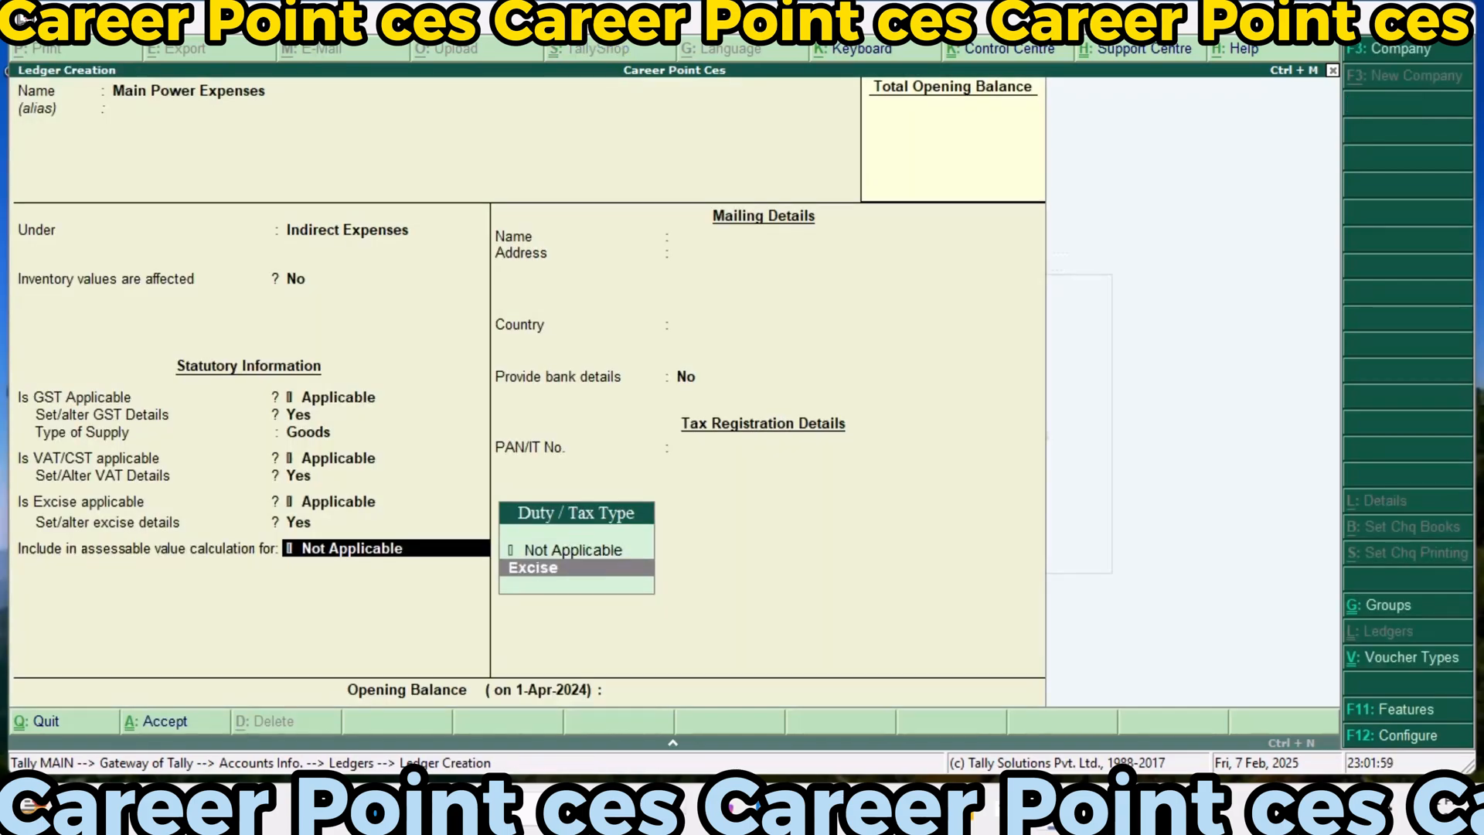
key(Return)
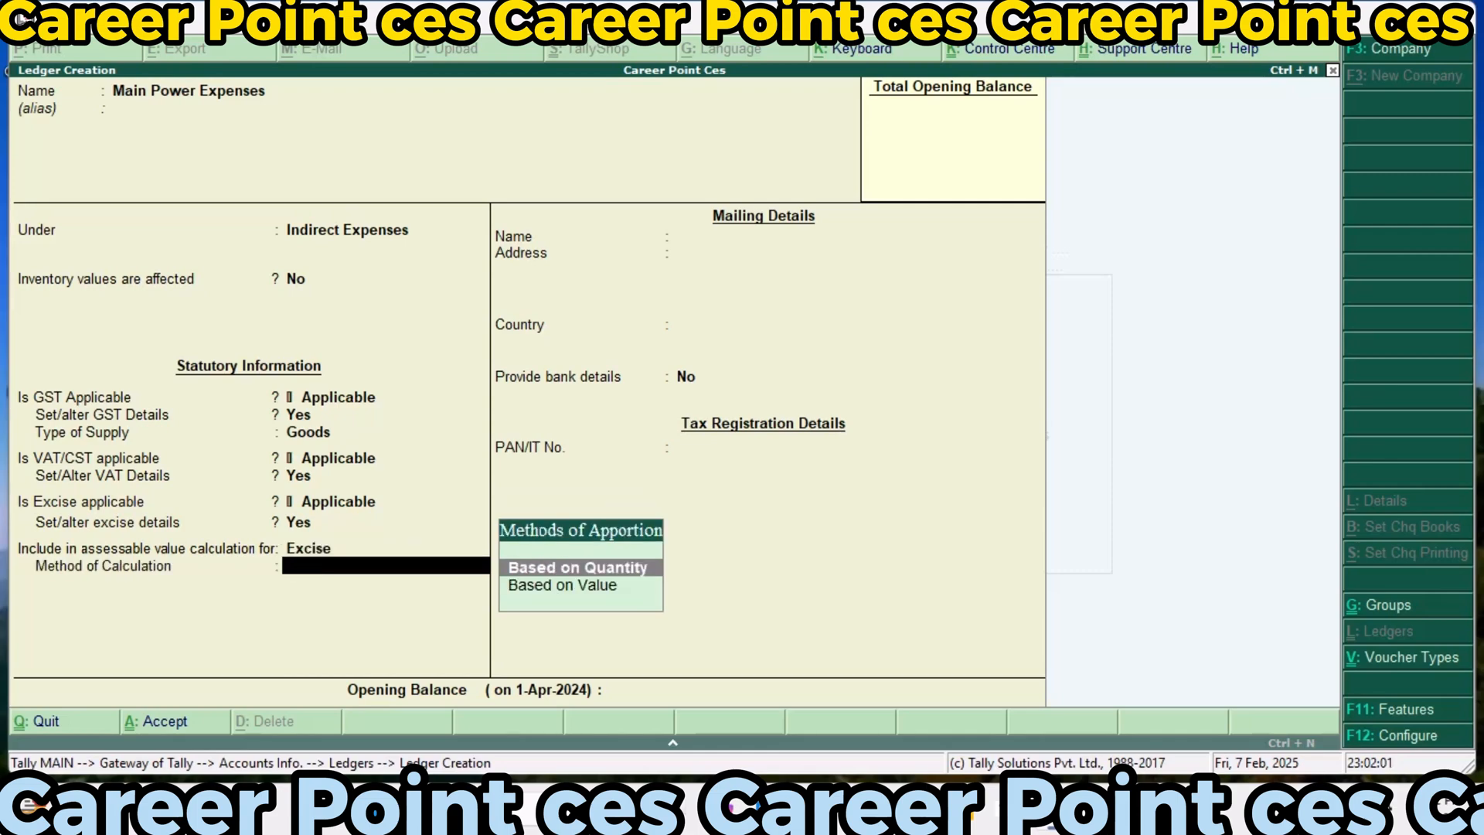
key(Return)
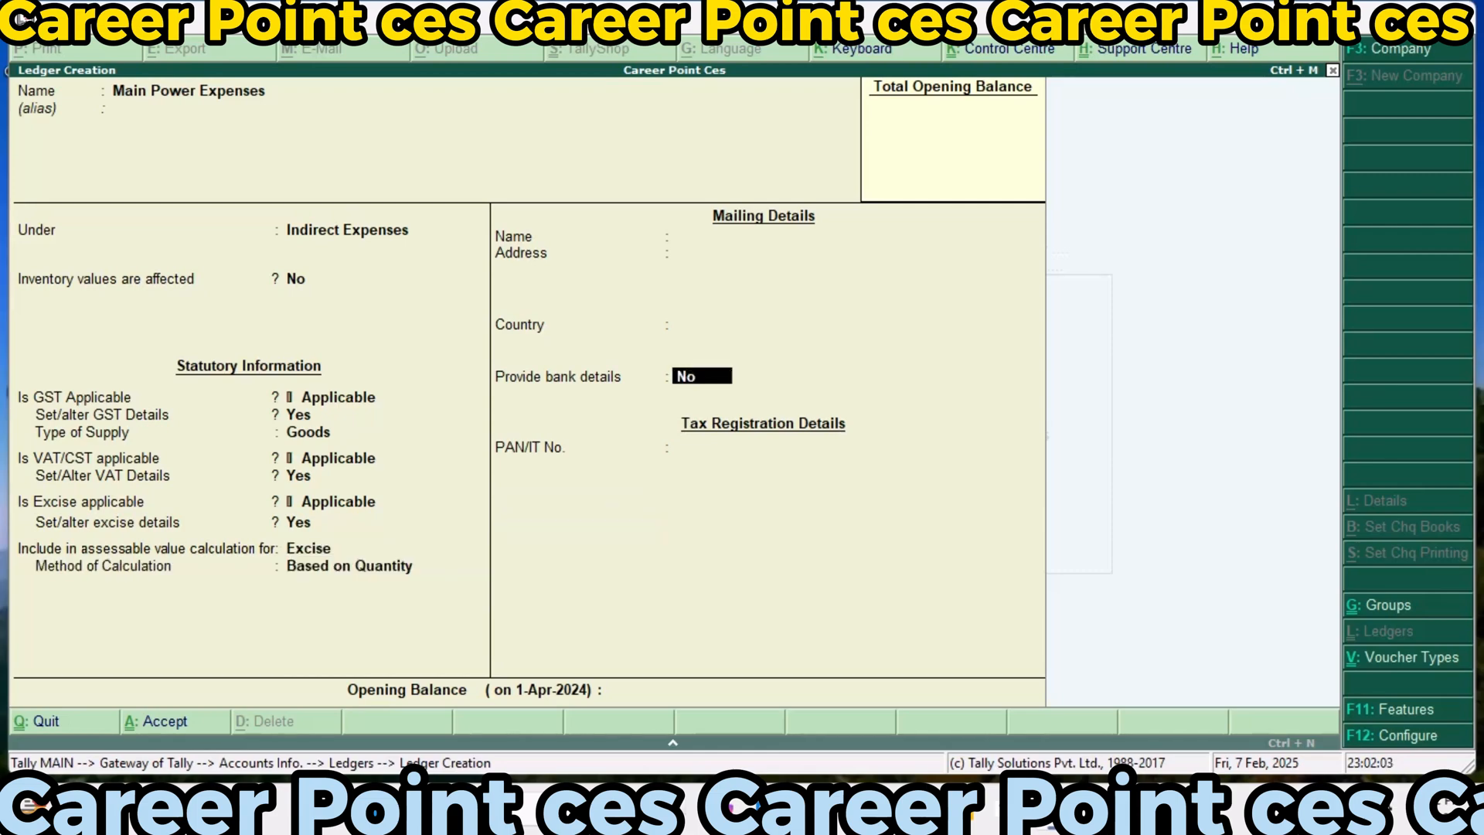
key(Return)
key(Return)
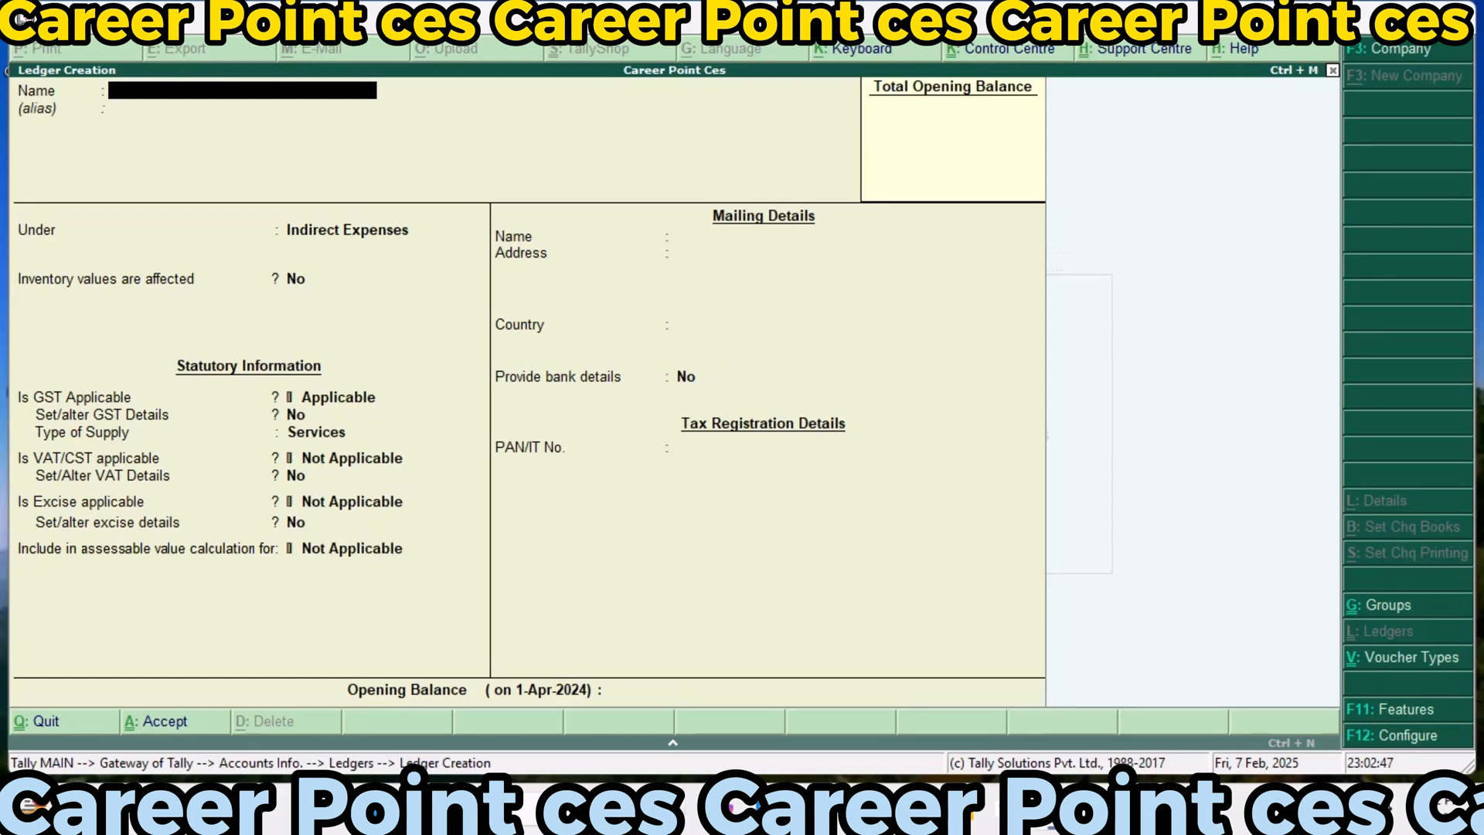
Start a ledger named Freight Charge Expenses under Indirect Expenses, without an alias, with inventory values not affected and GST applicable
text(F)
text(reight charge Ex)
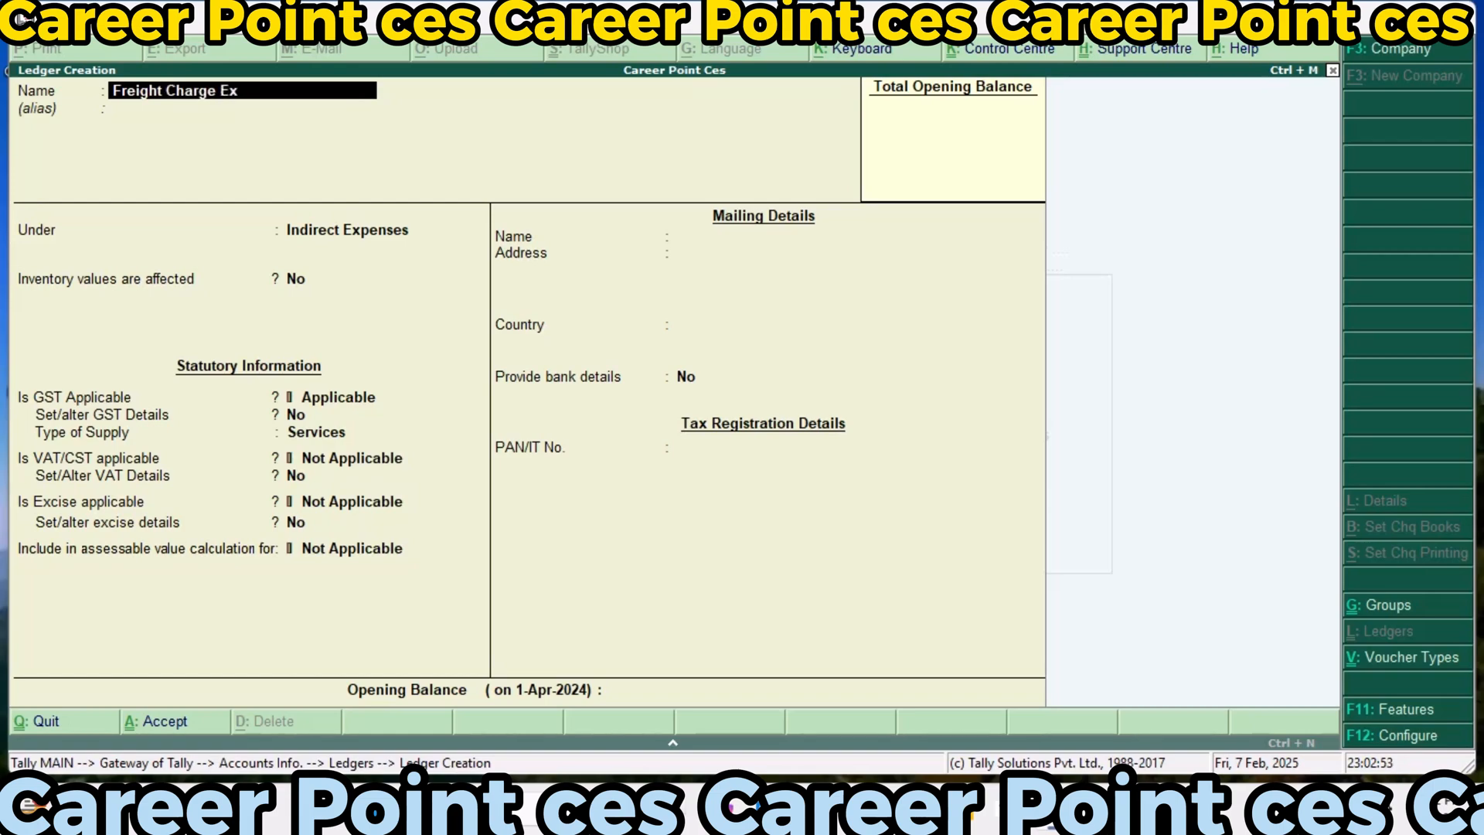
text(penses)
key(Return)
key(Return)
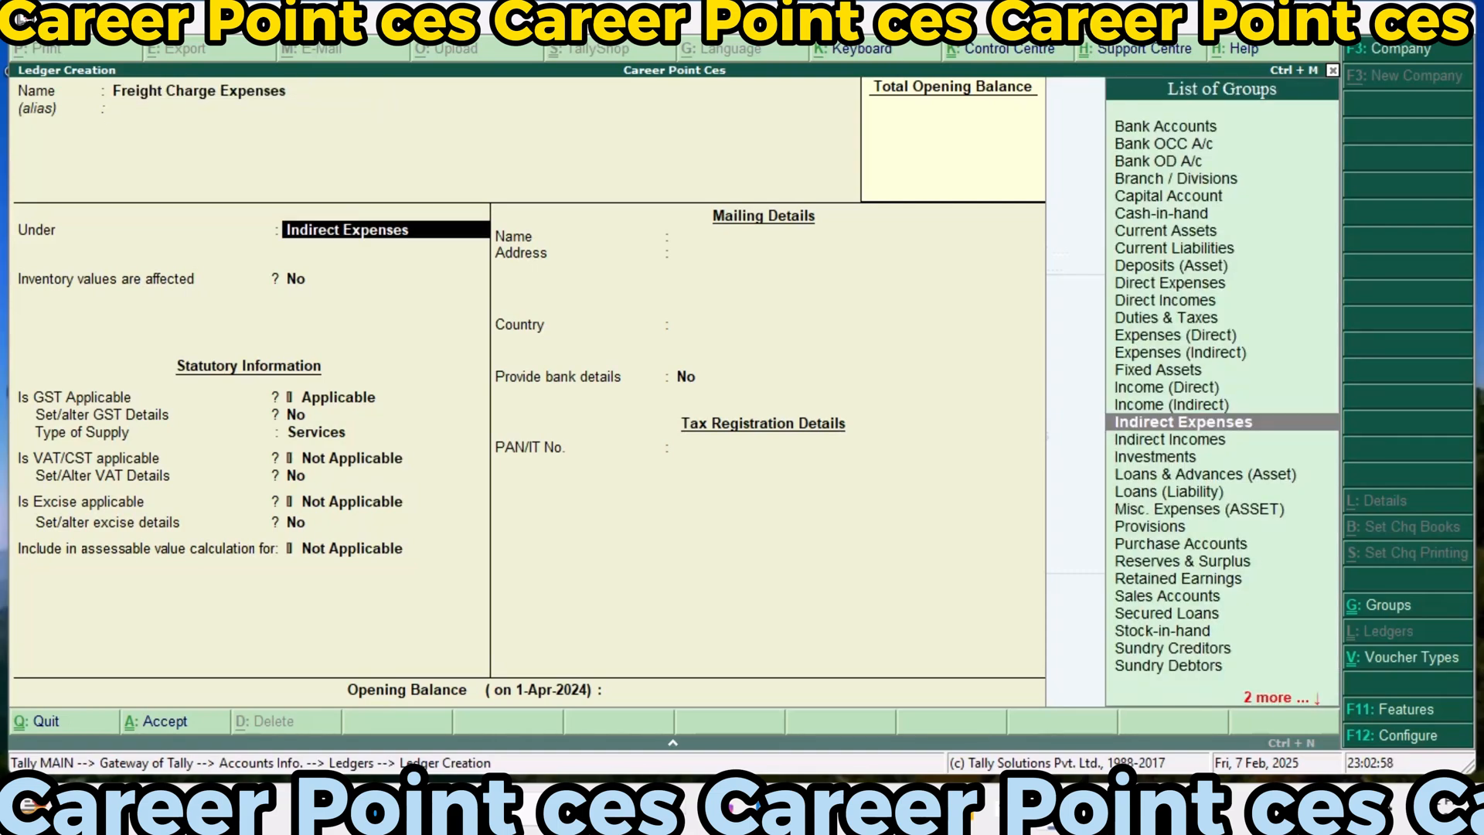
key(Return)
key(Return)
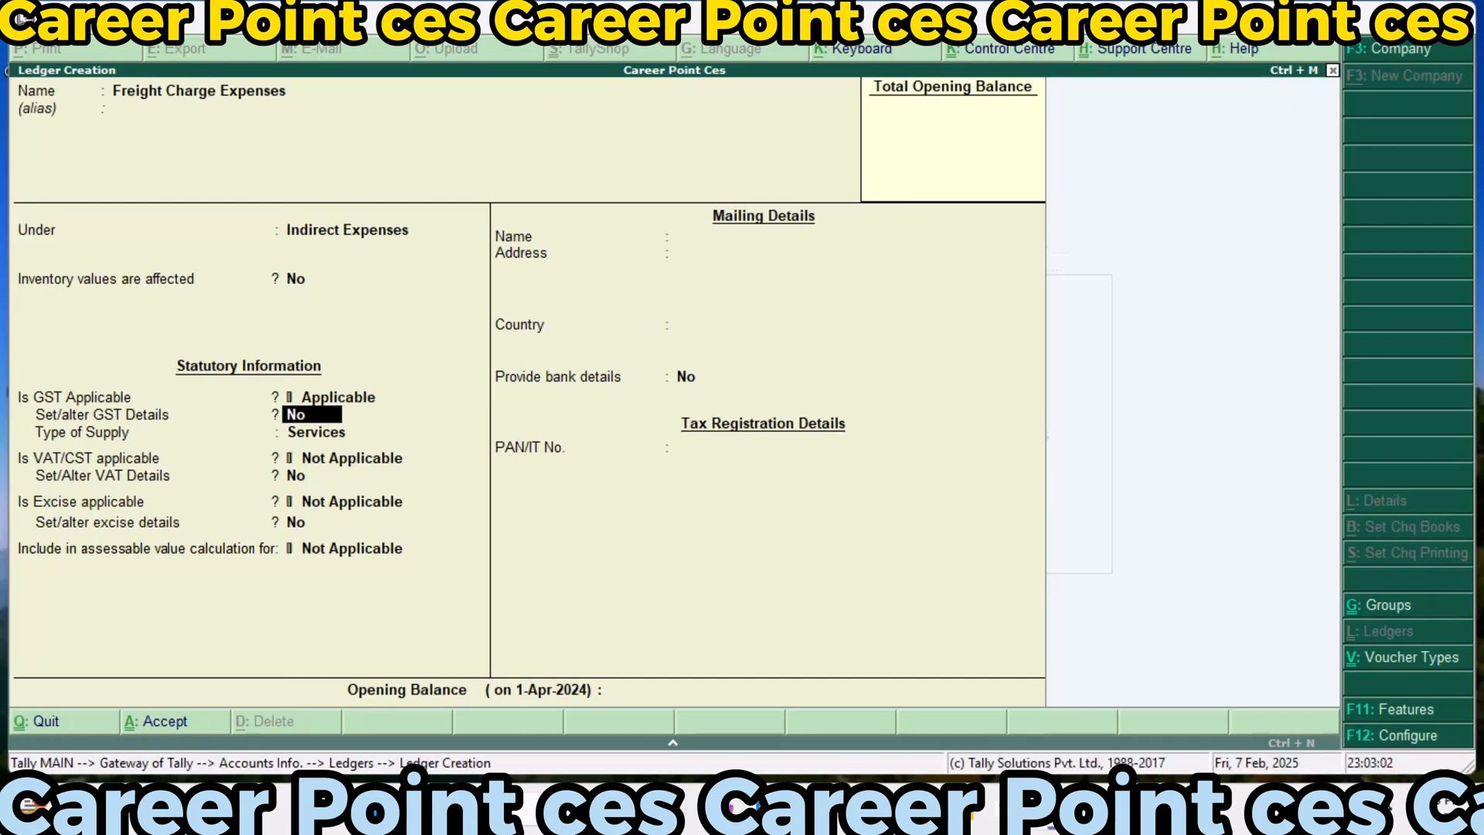
Set the Freight Charge Expenses ledger's GST details to Imports Exempt, Taxable and 18% integrated tax, and its type of supply to Goods
key(Return)
key(y)
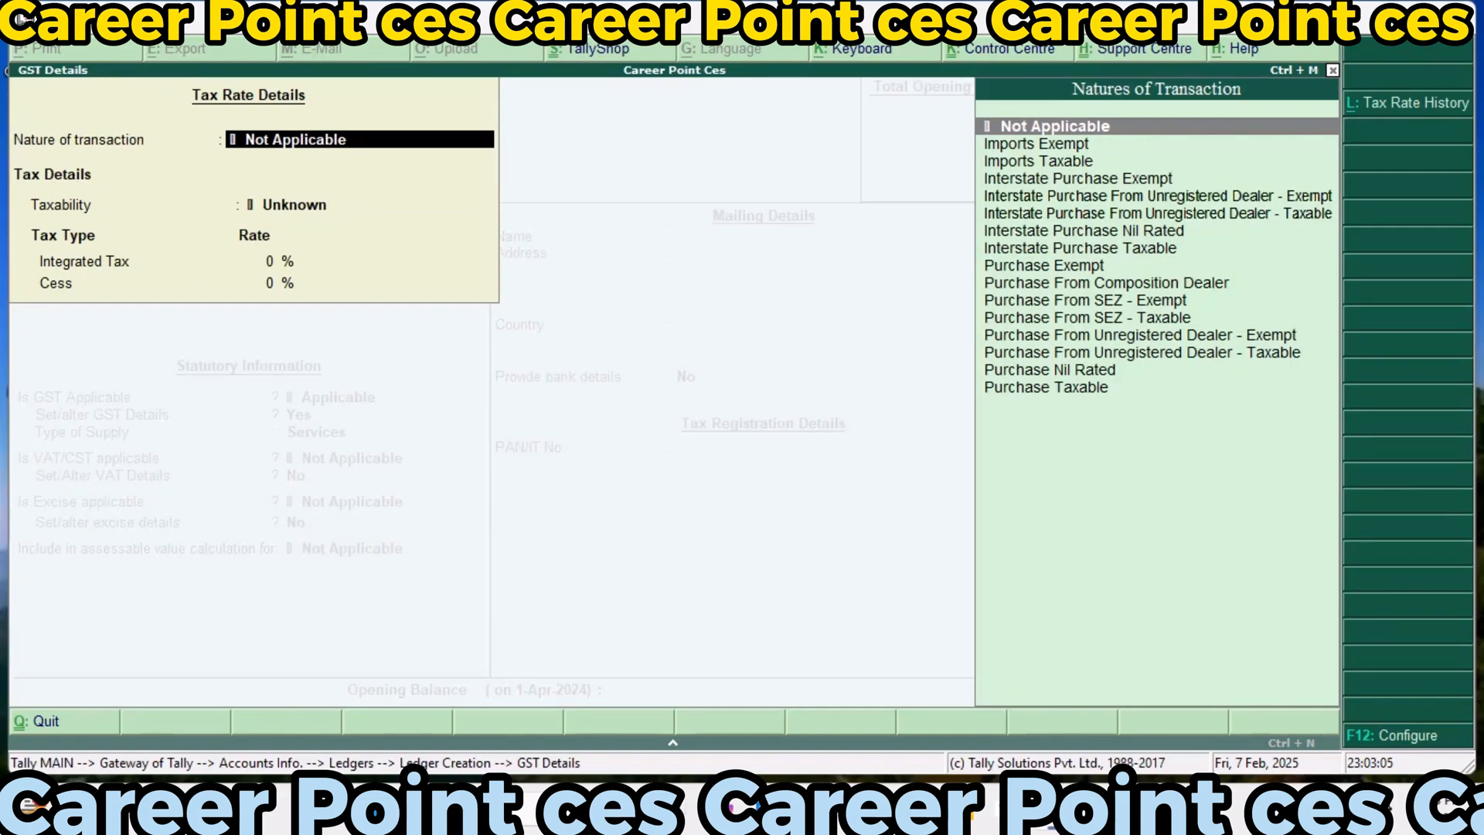
key(Down)
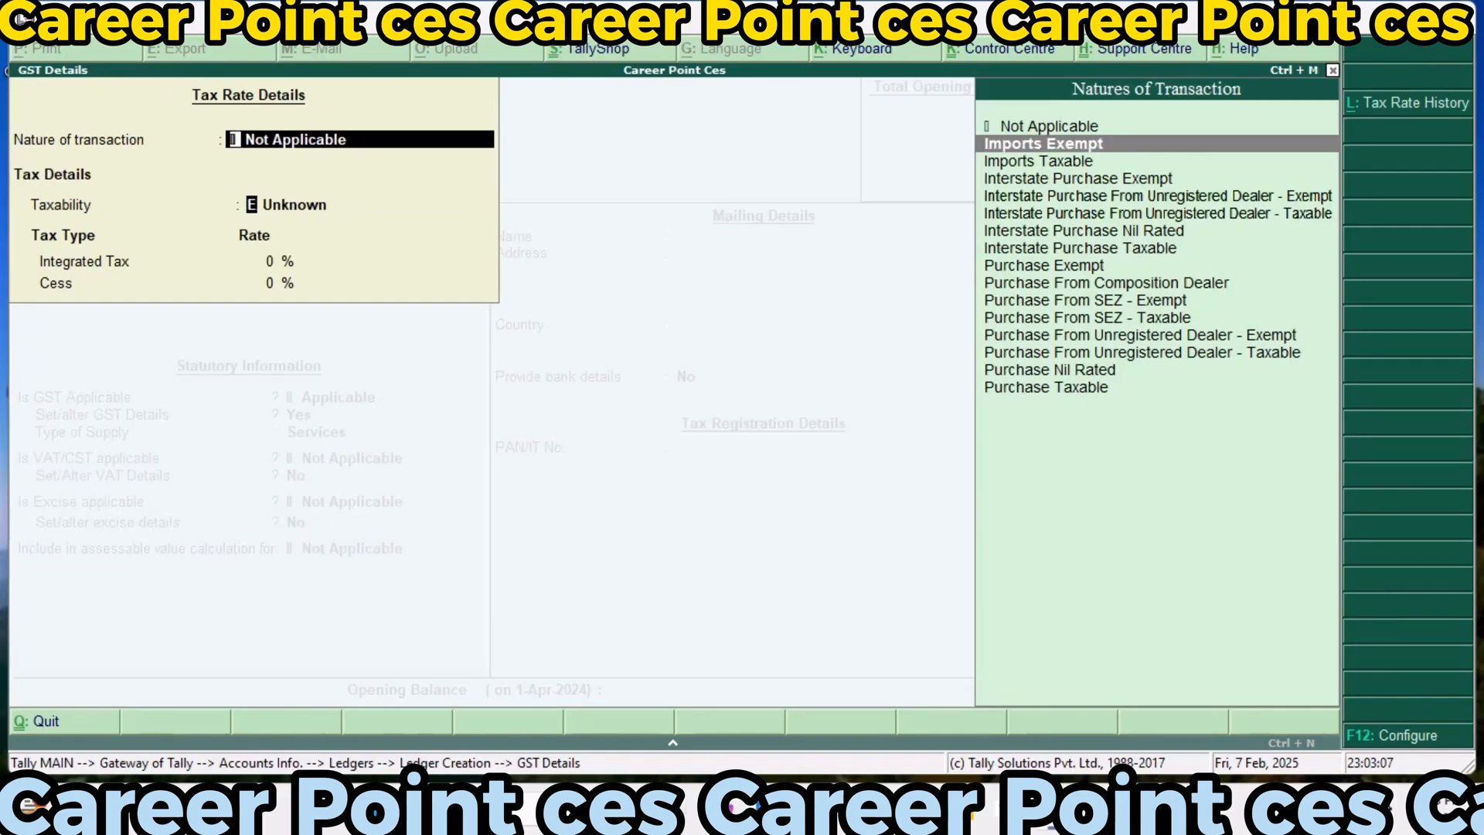
key(Return)
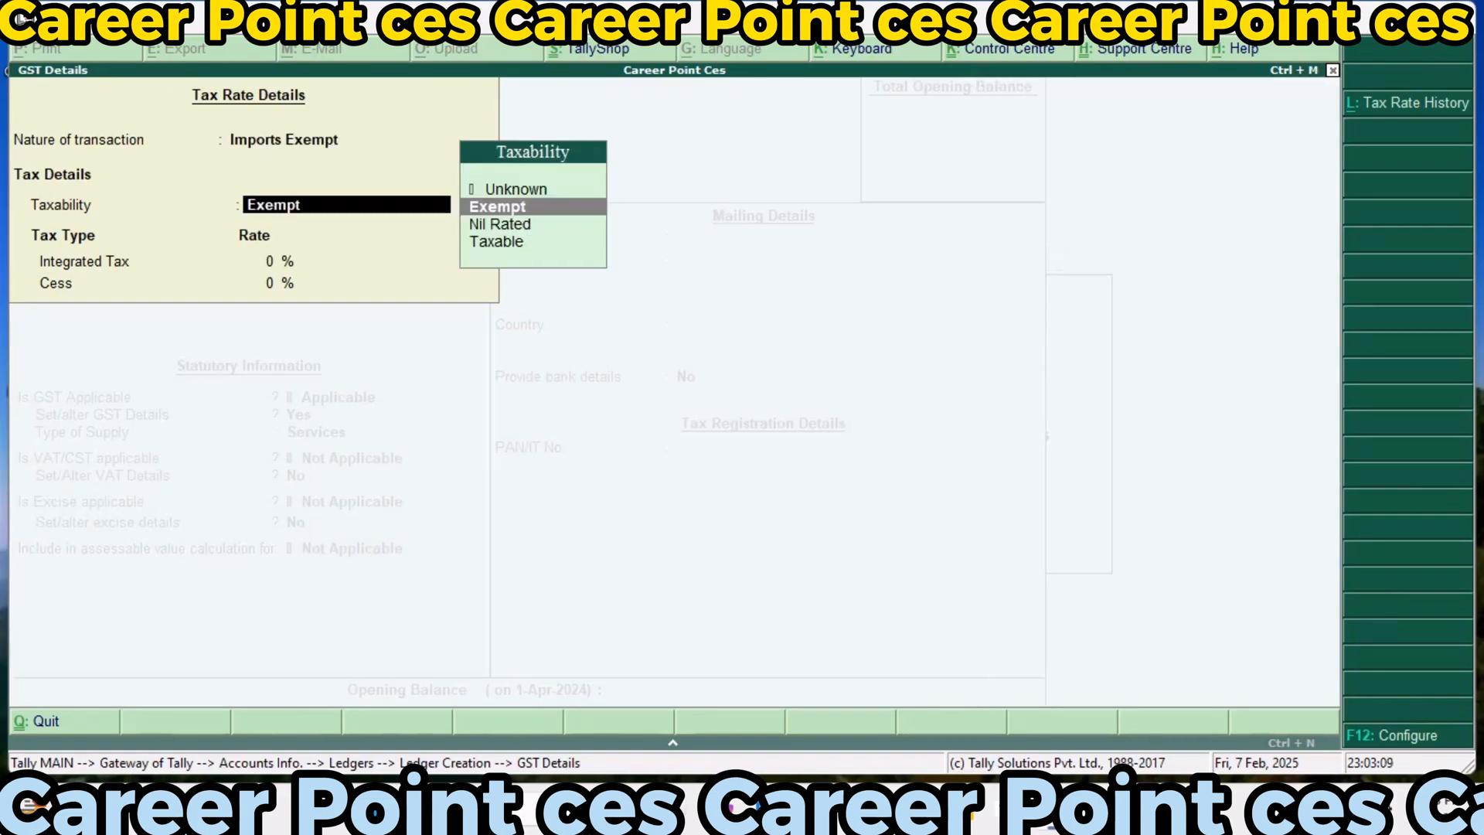
text(T)
key(Return)
text(18)
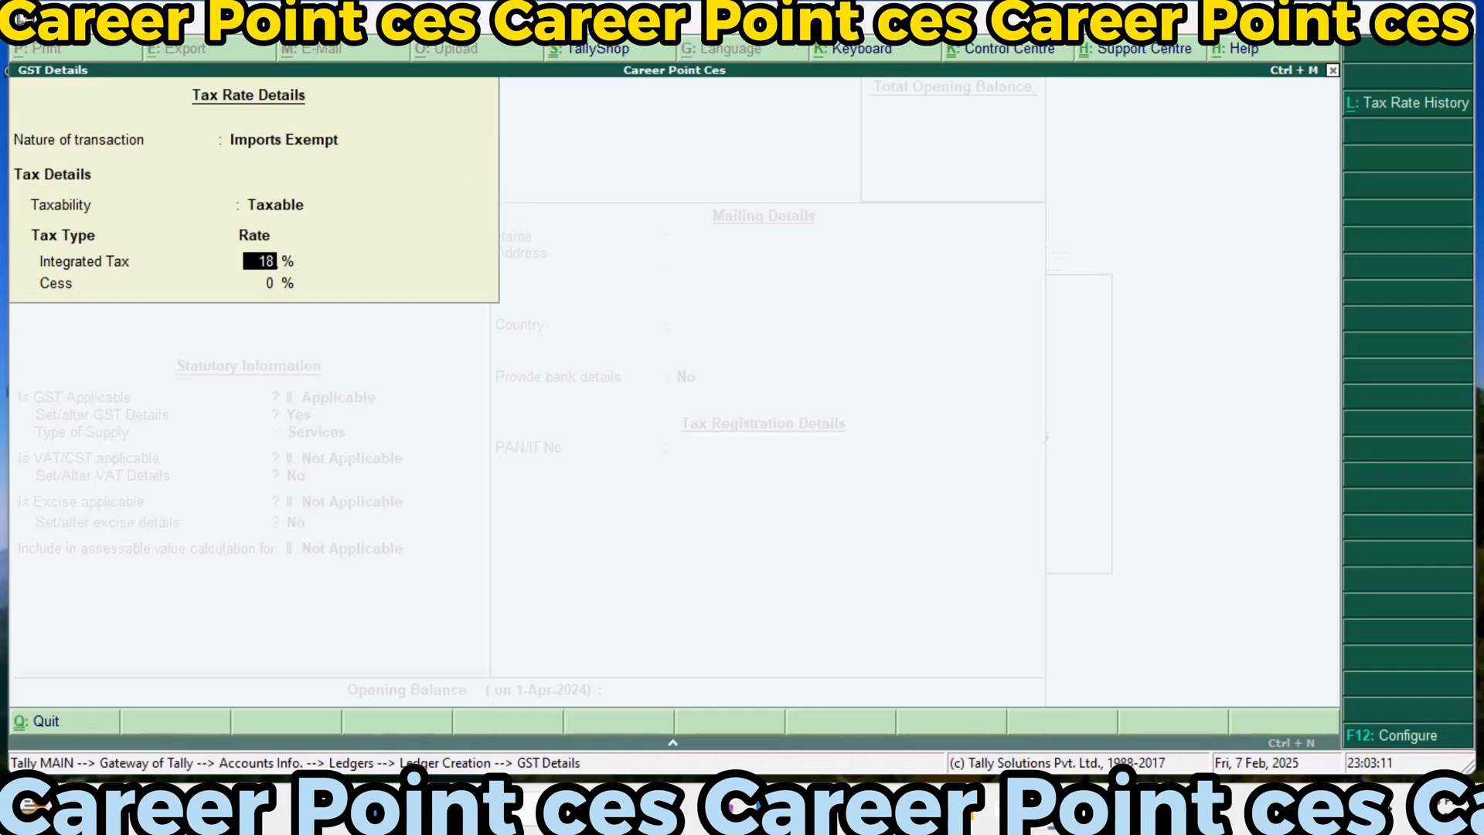
key(Return)
text(9)
key(Return)
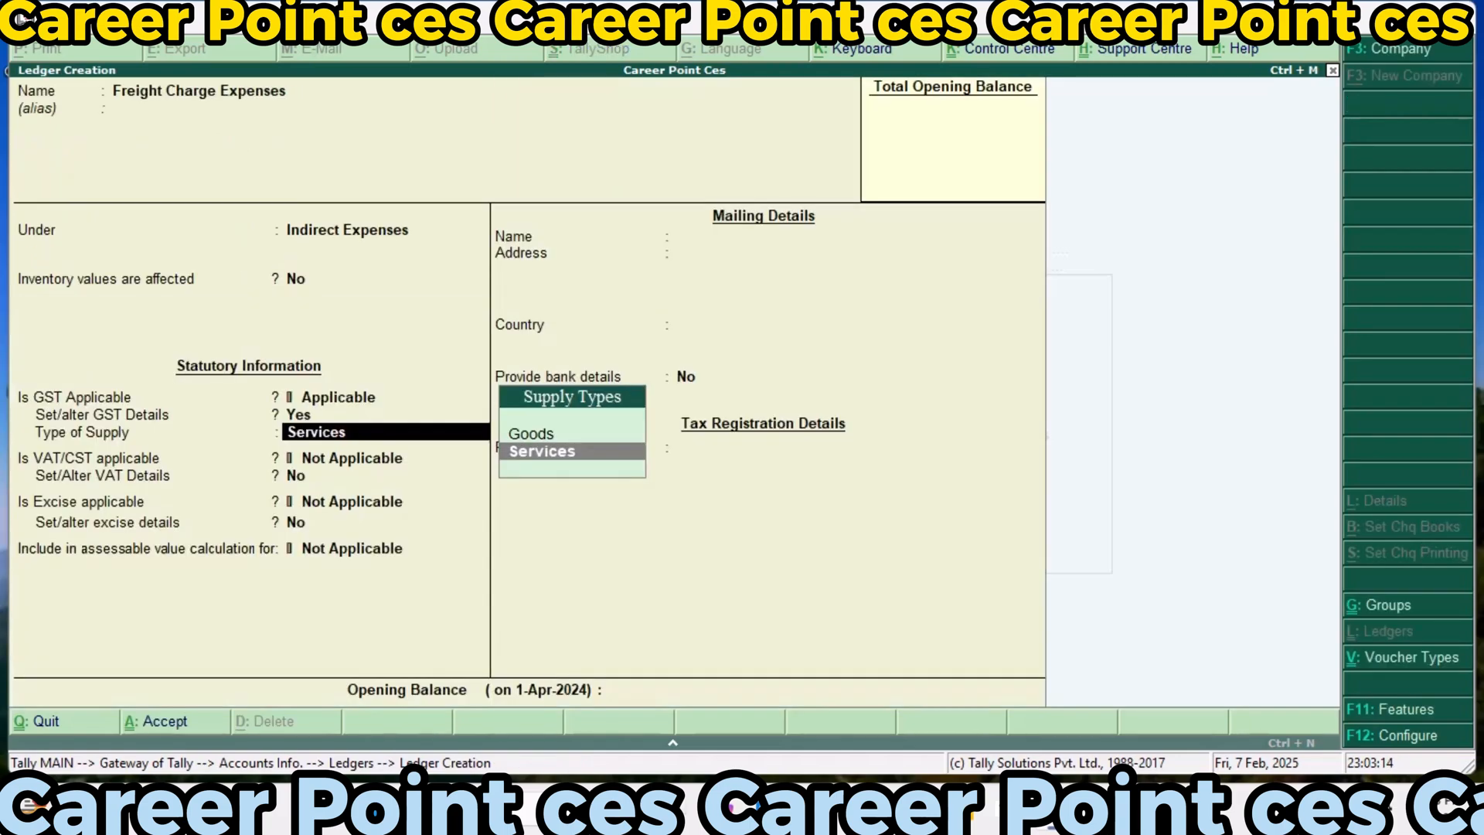
key(Up)
key(Return)
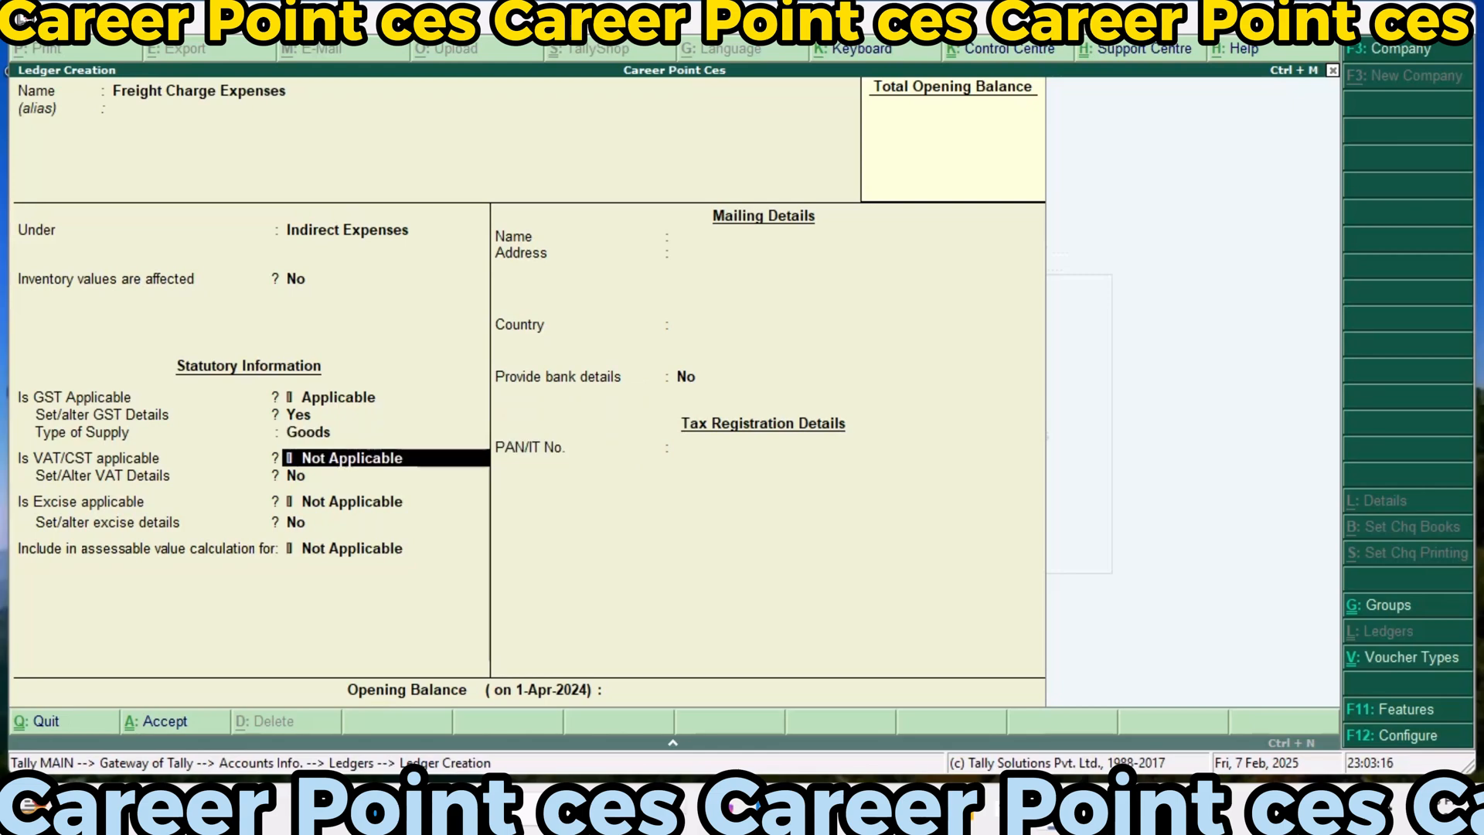
Make VAT/CST applicable to the Freight Charge Expenses ledger, with nature of transaction Imports and a 10% tax rate
text(A)
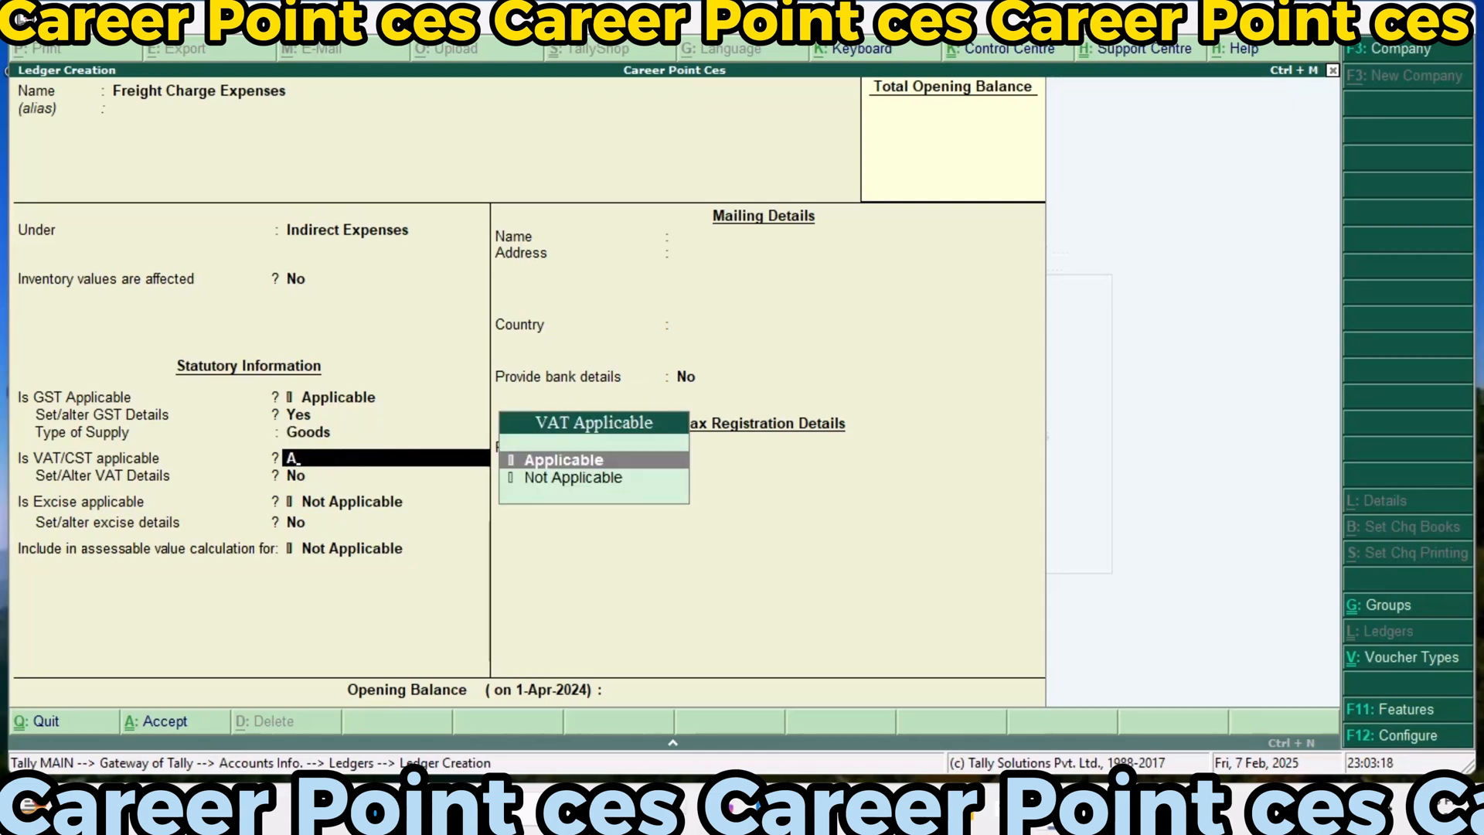
key(Return)
text(y)
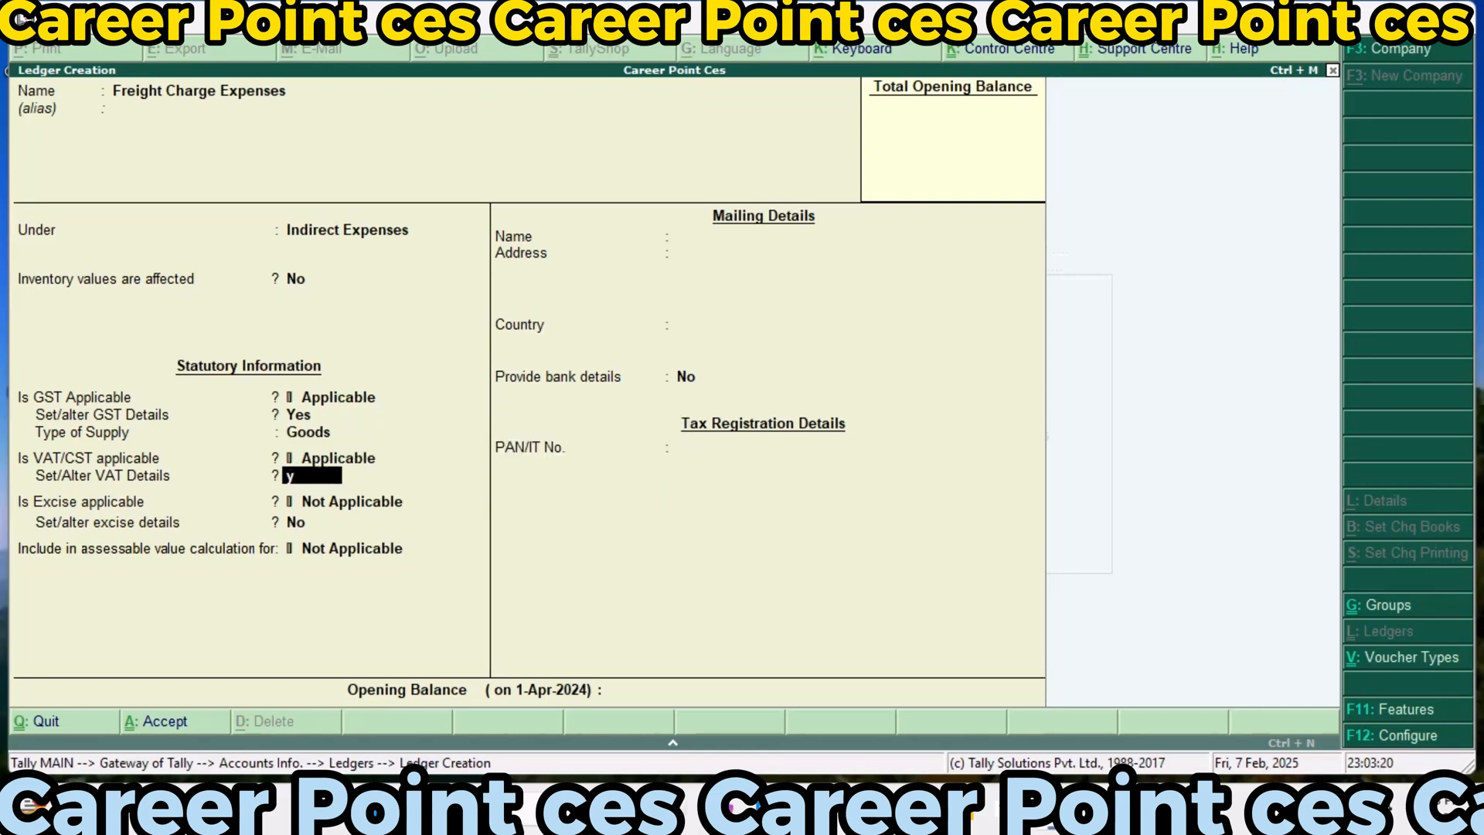
text(im)
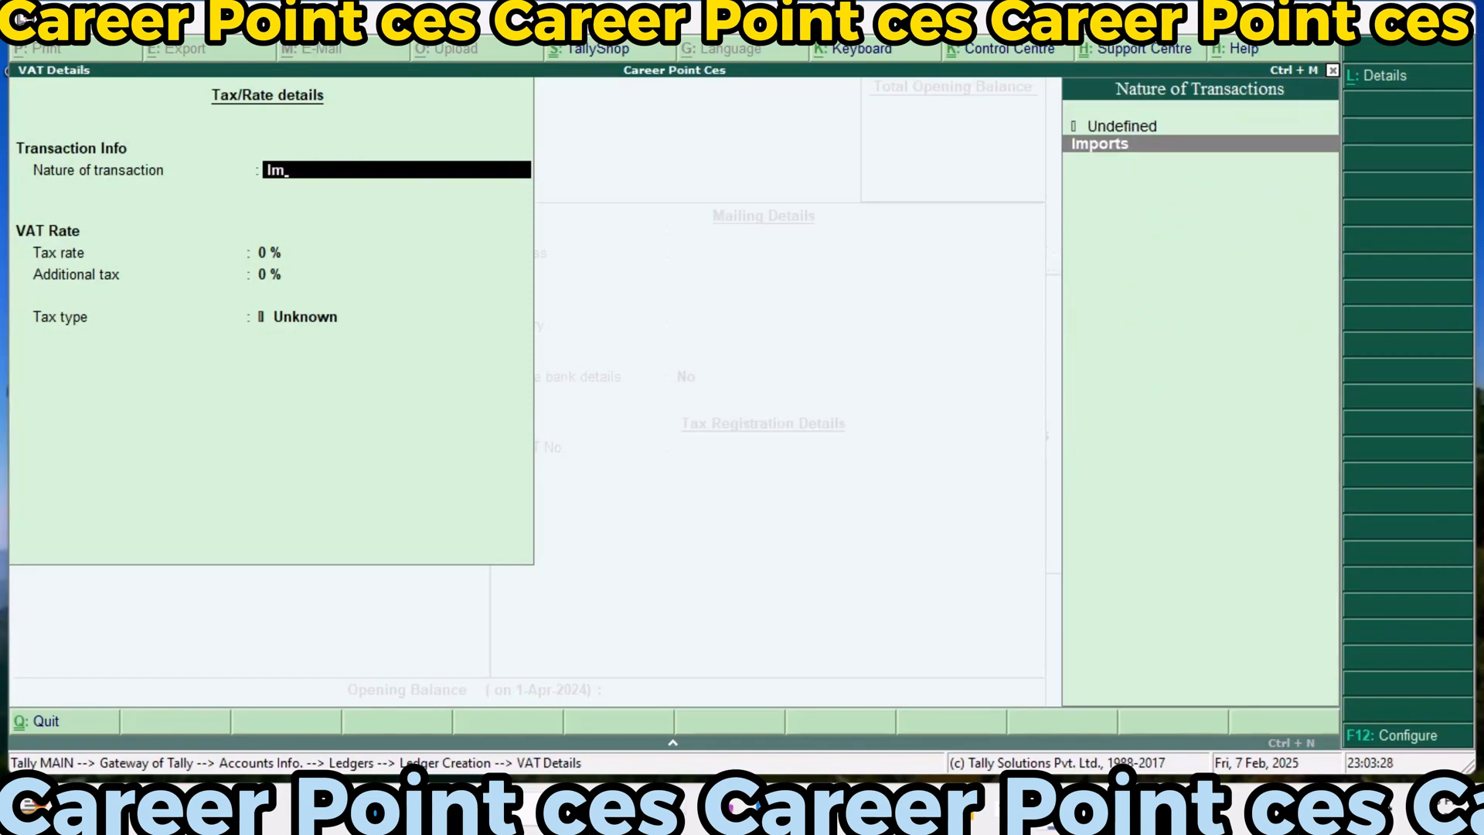
key(Return)
key(Return)
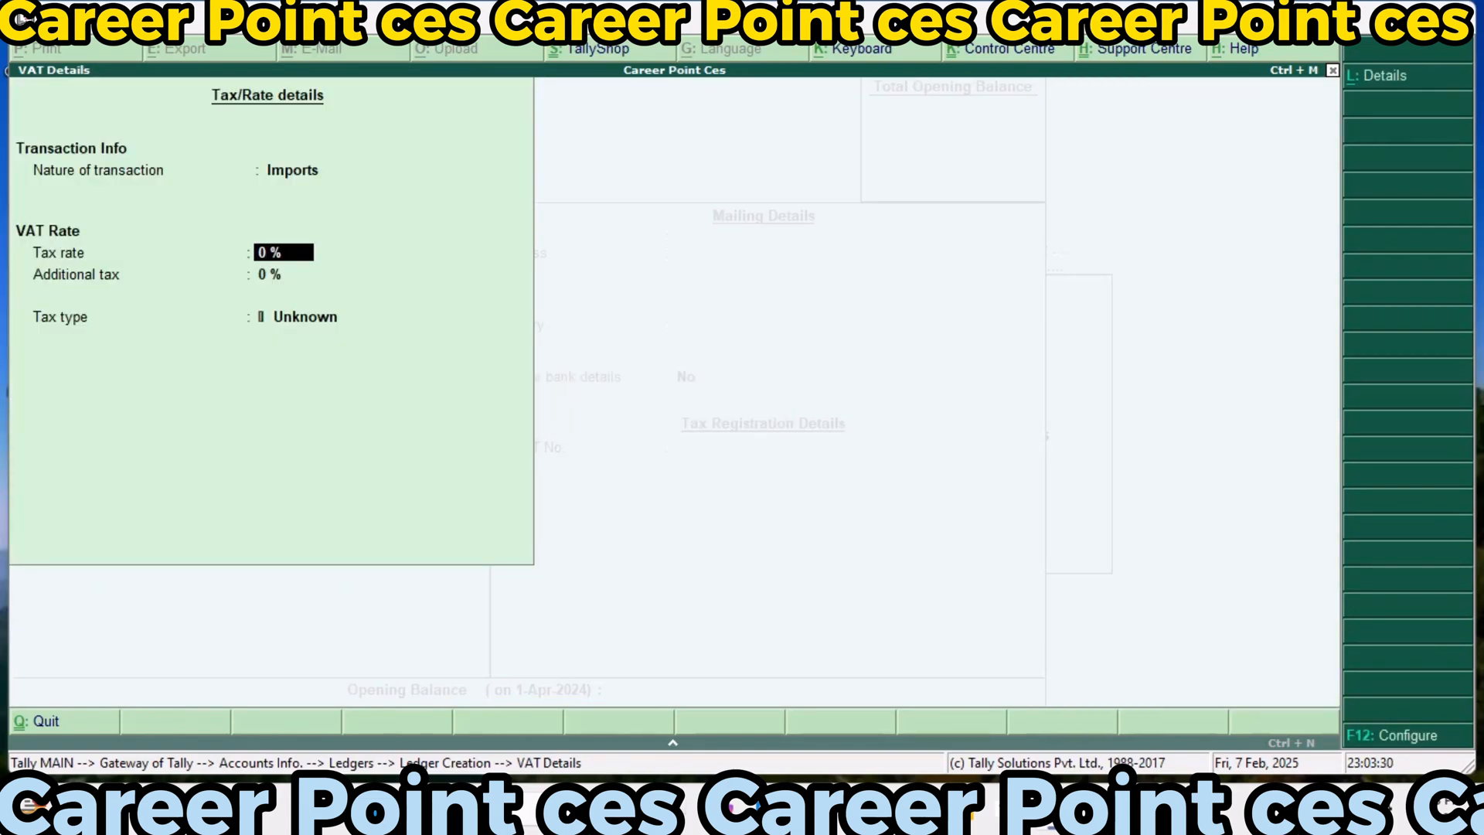
text(10)
key(Return)
text(10)
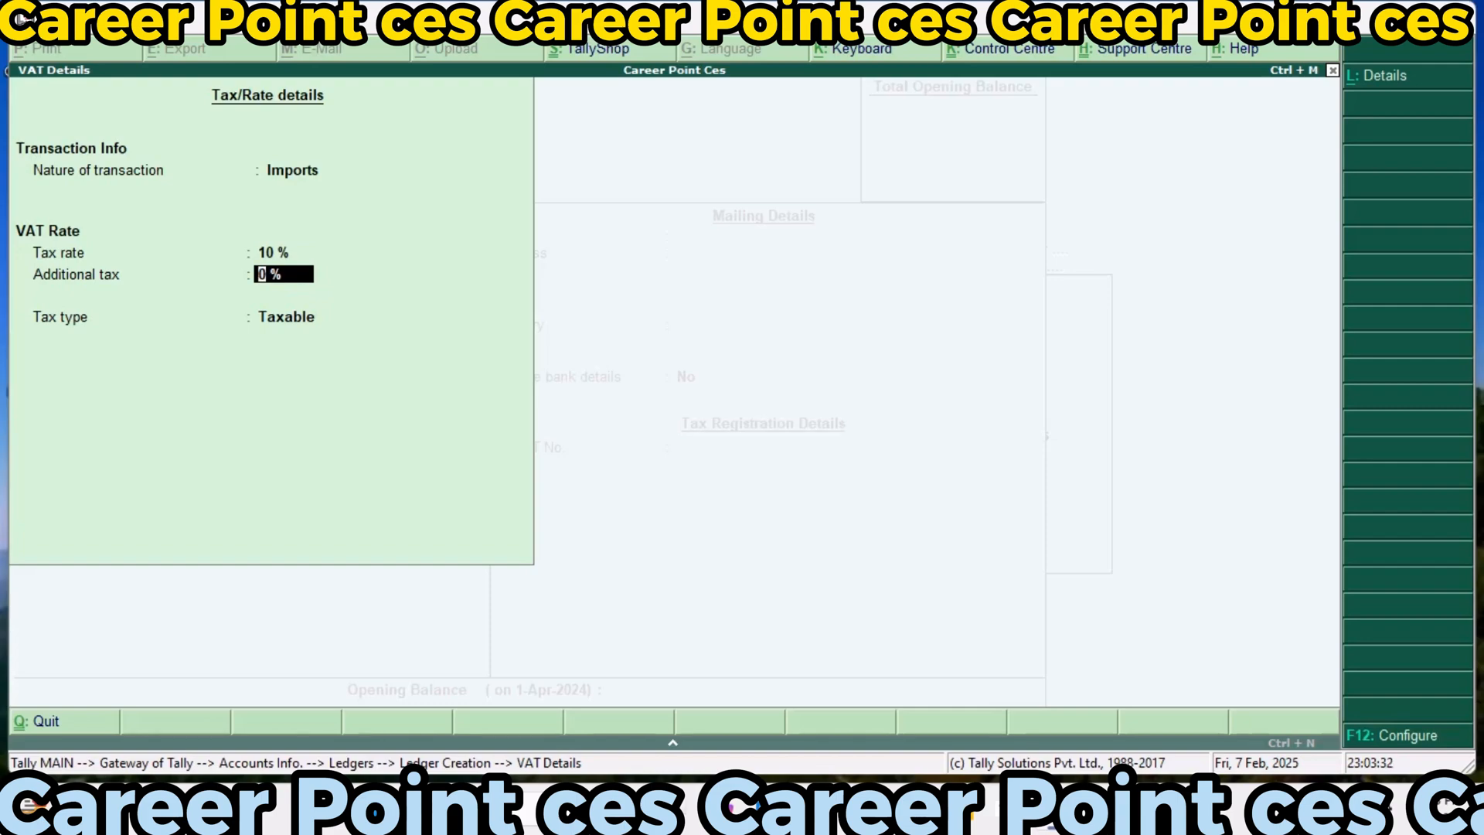
key(Return)
key(Return)
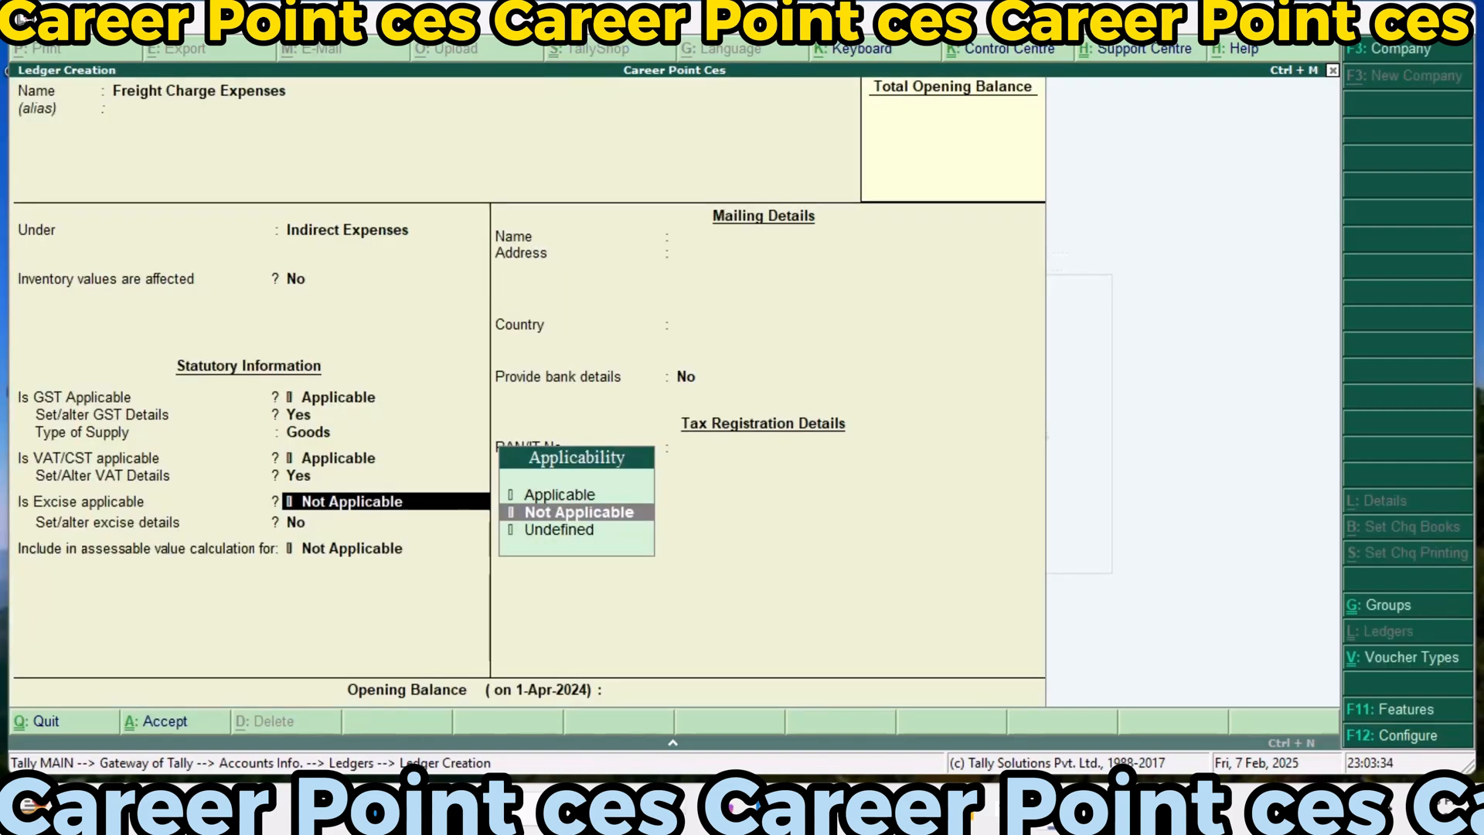
Make excise applicable to the Freight Charge Expenses ledger, with tariff name Exci123, undefined reporting unit, Ad Valorem valuation and a 35% rate
key(Up)
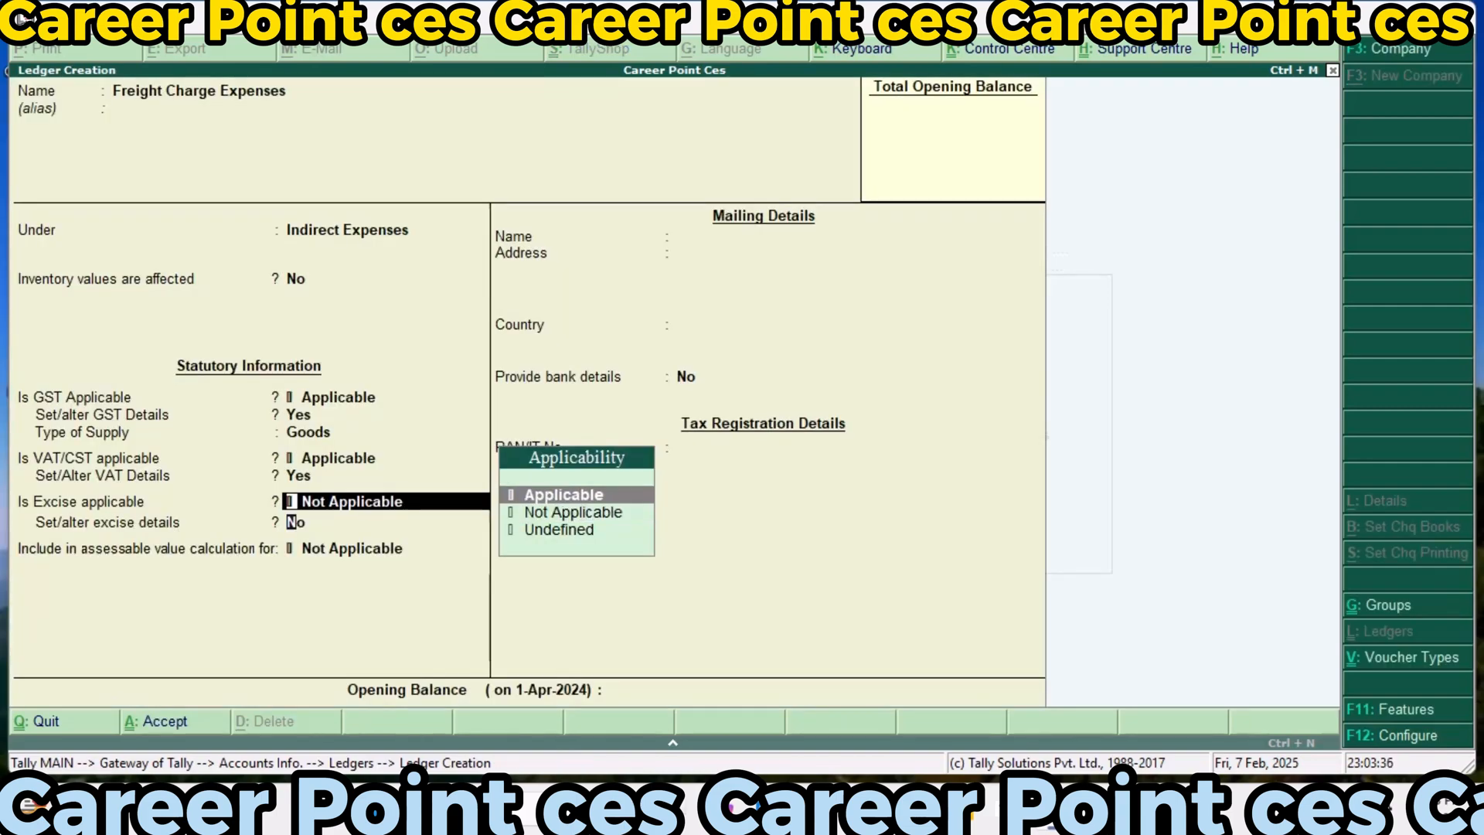
key(Return)
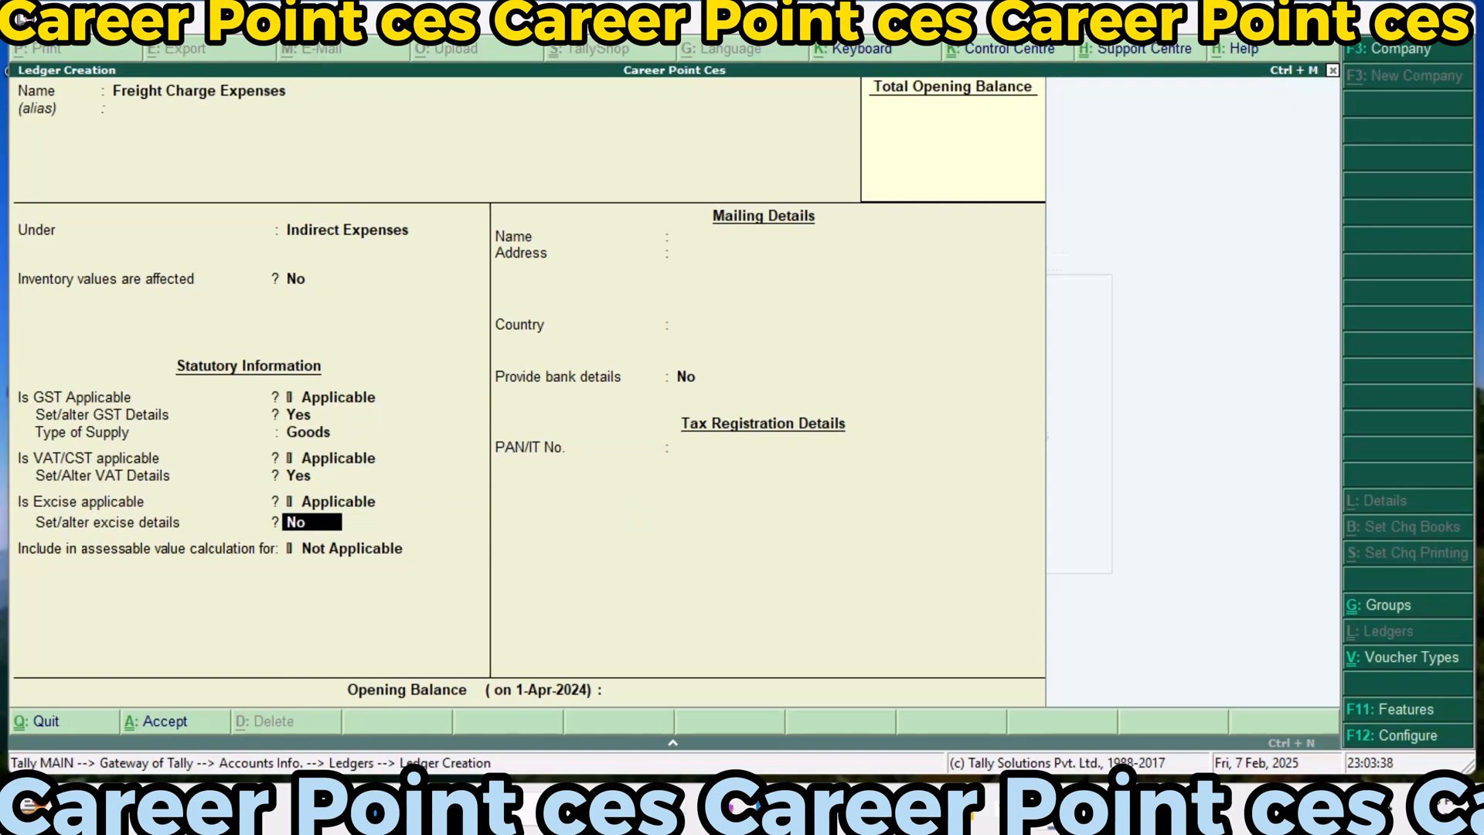
text(y)
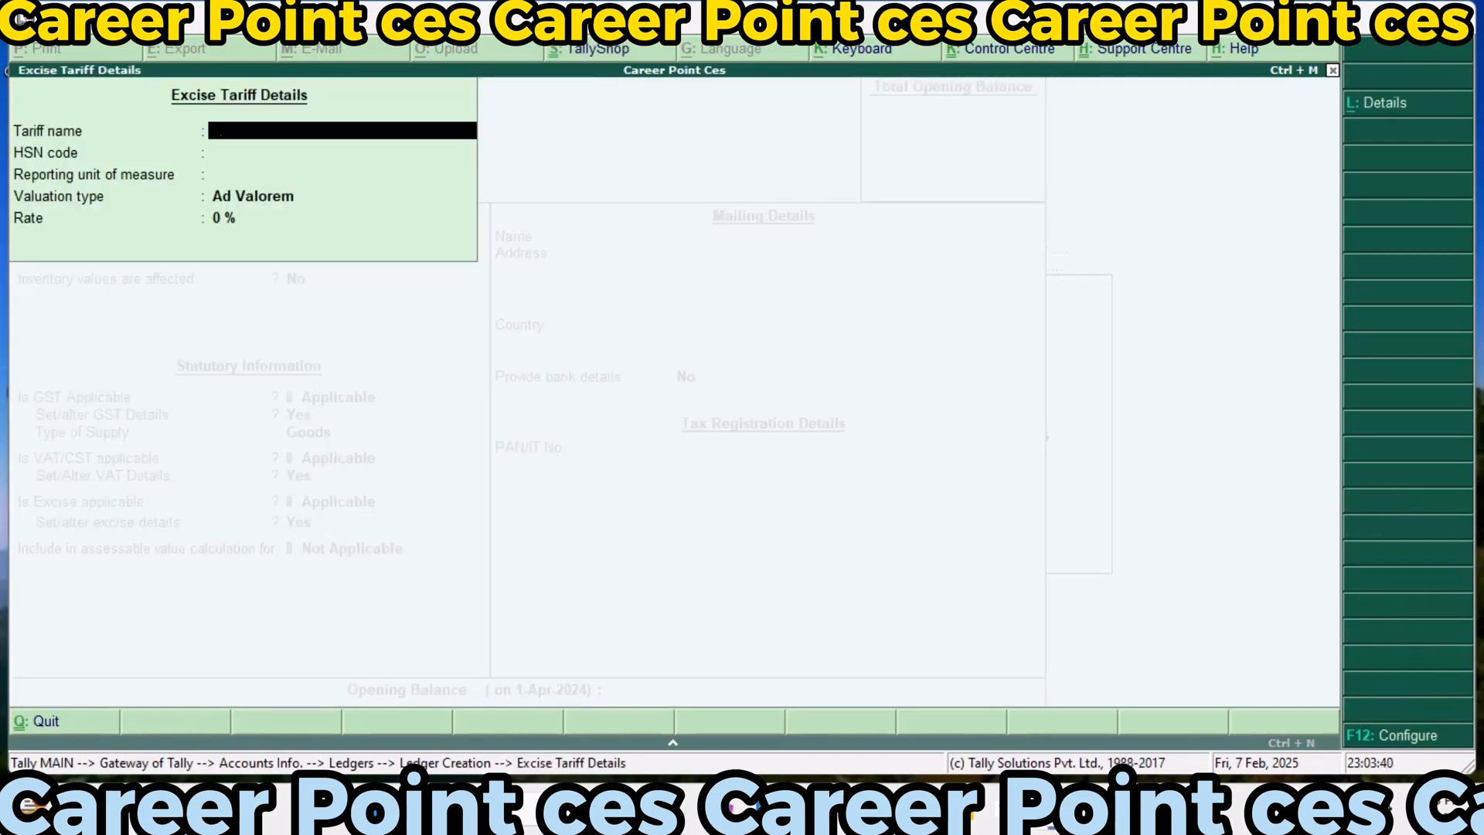
text(Exci123)
key(Return)
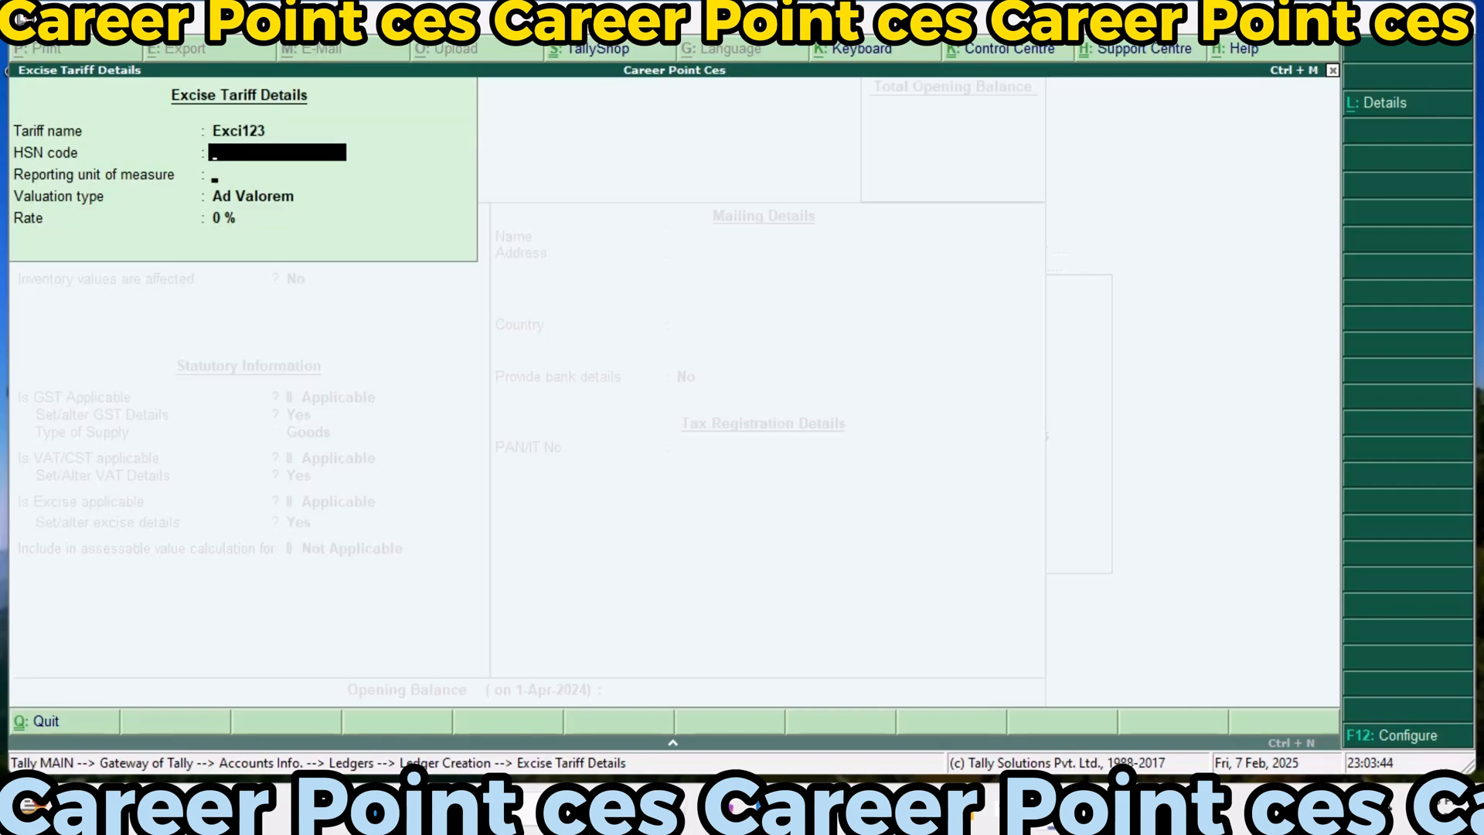
key(Return)
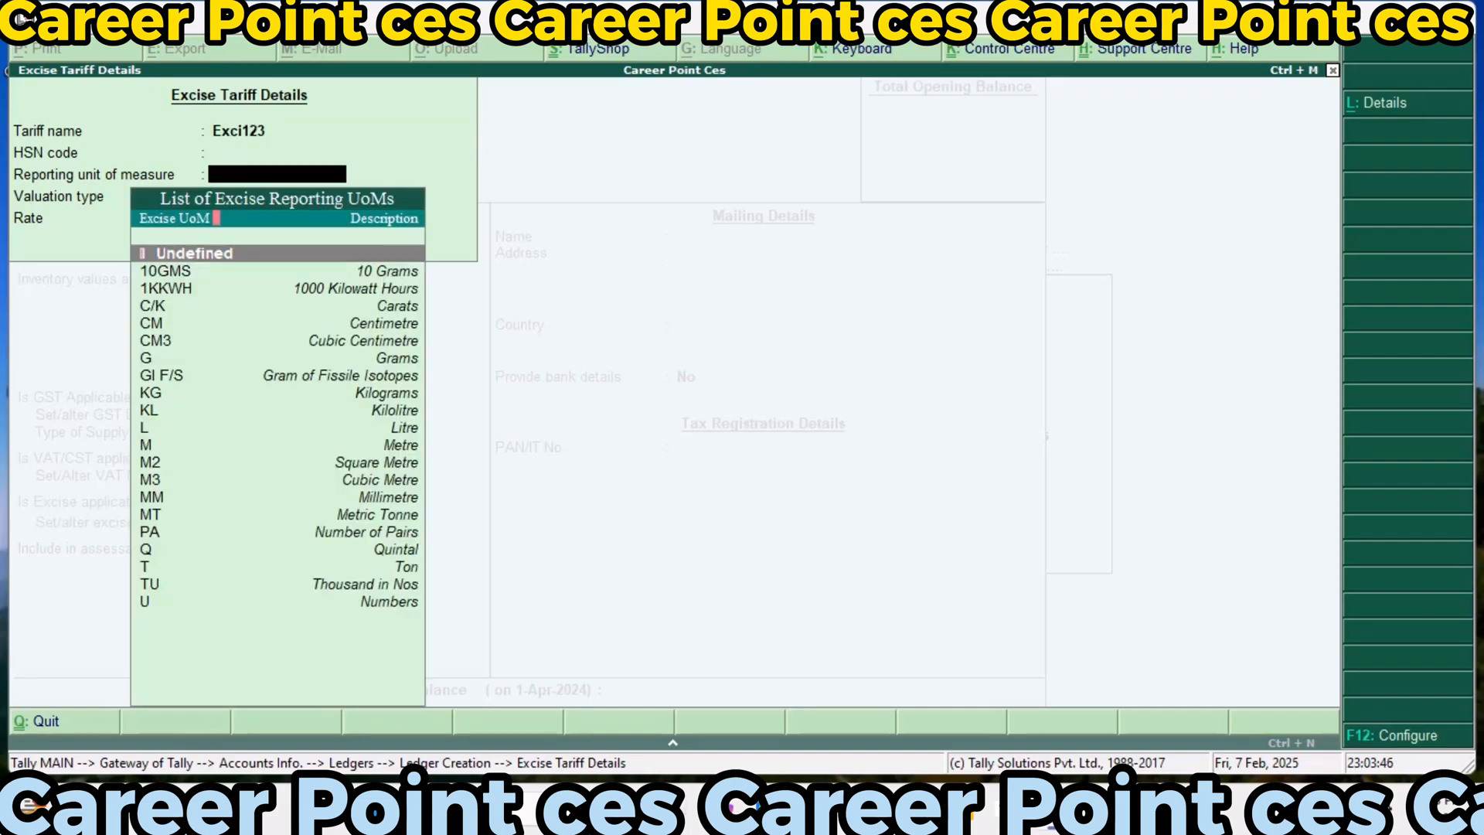
key(Return)
key(Return)
text(356)
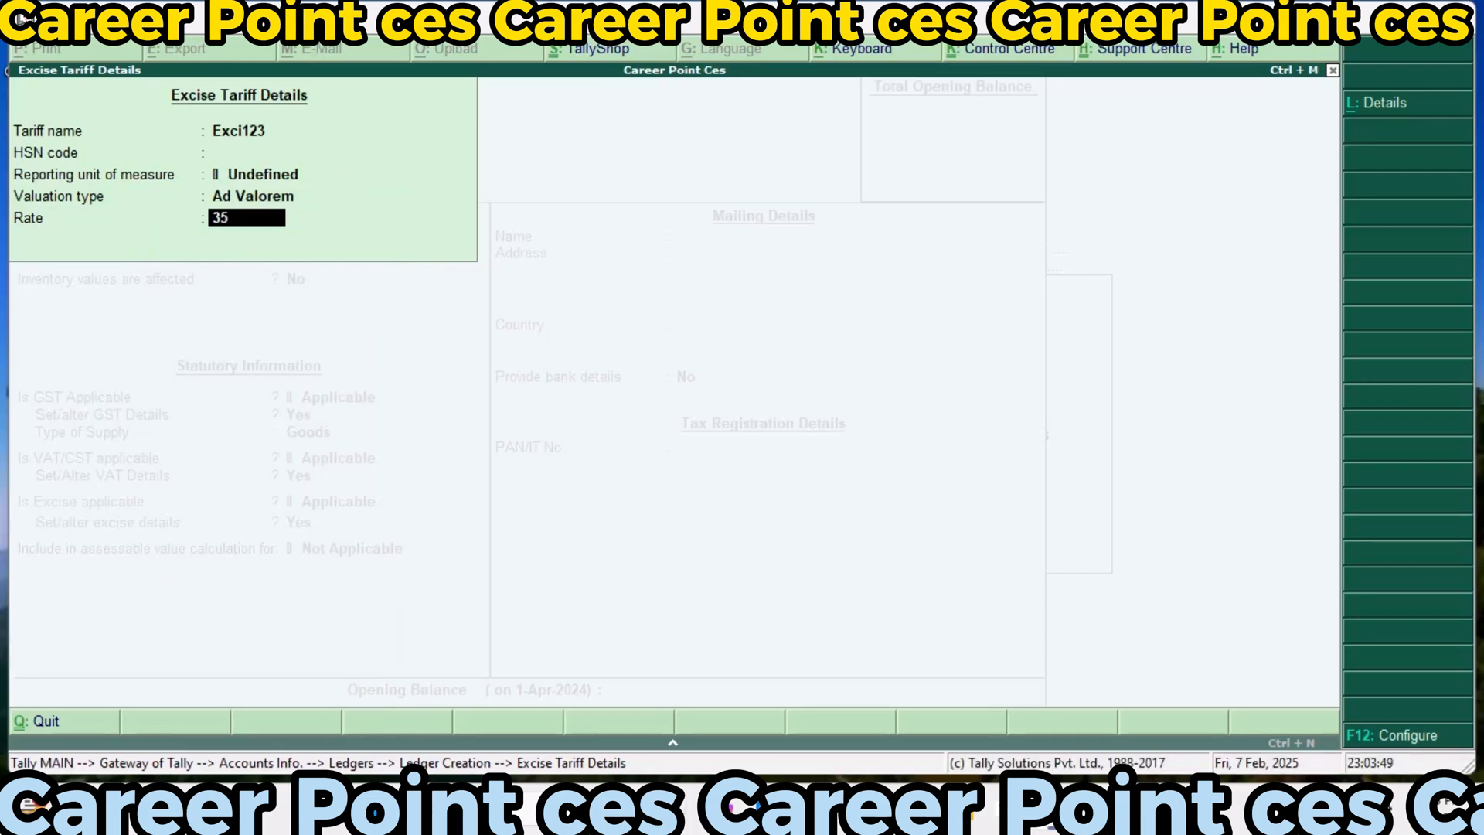
key(Return)
Include the Freight Charge Expenses ledger in the Excise assessable value, calculated Based on Quantity, and save it without bank details
key(Down)
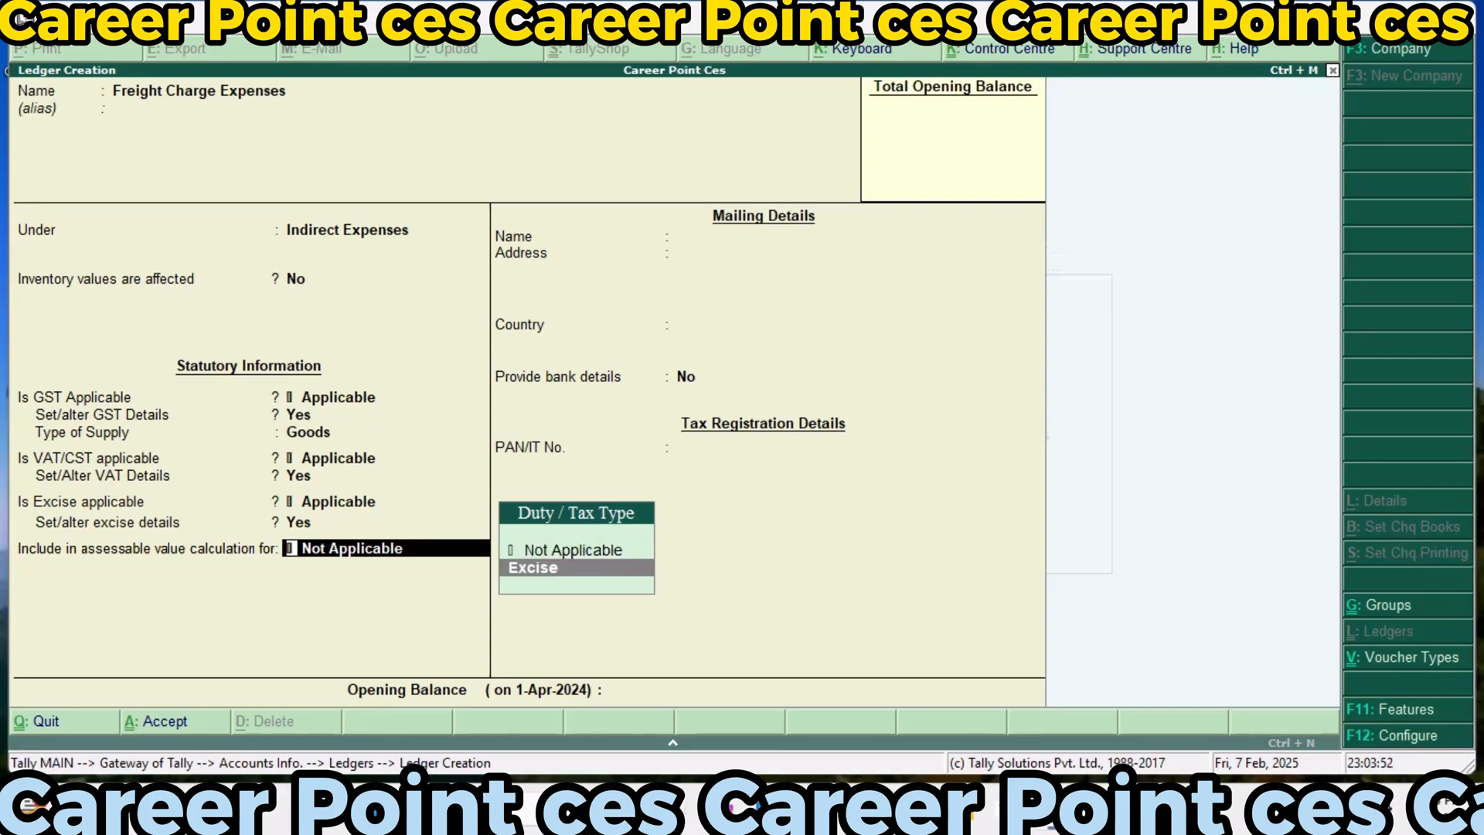
key(Return)
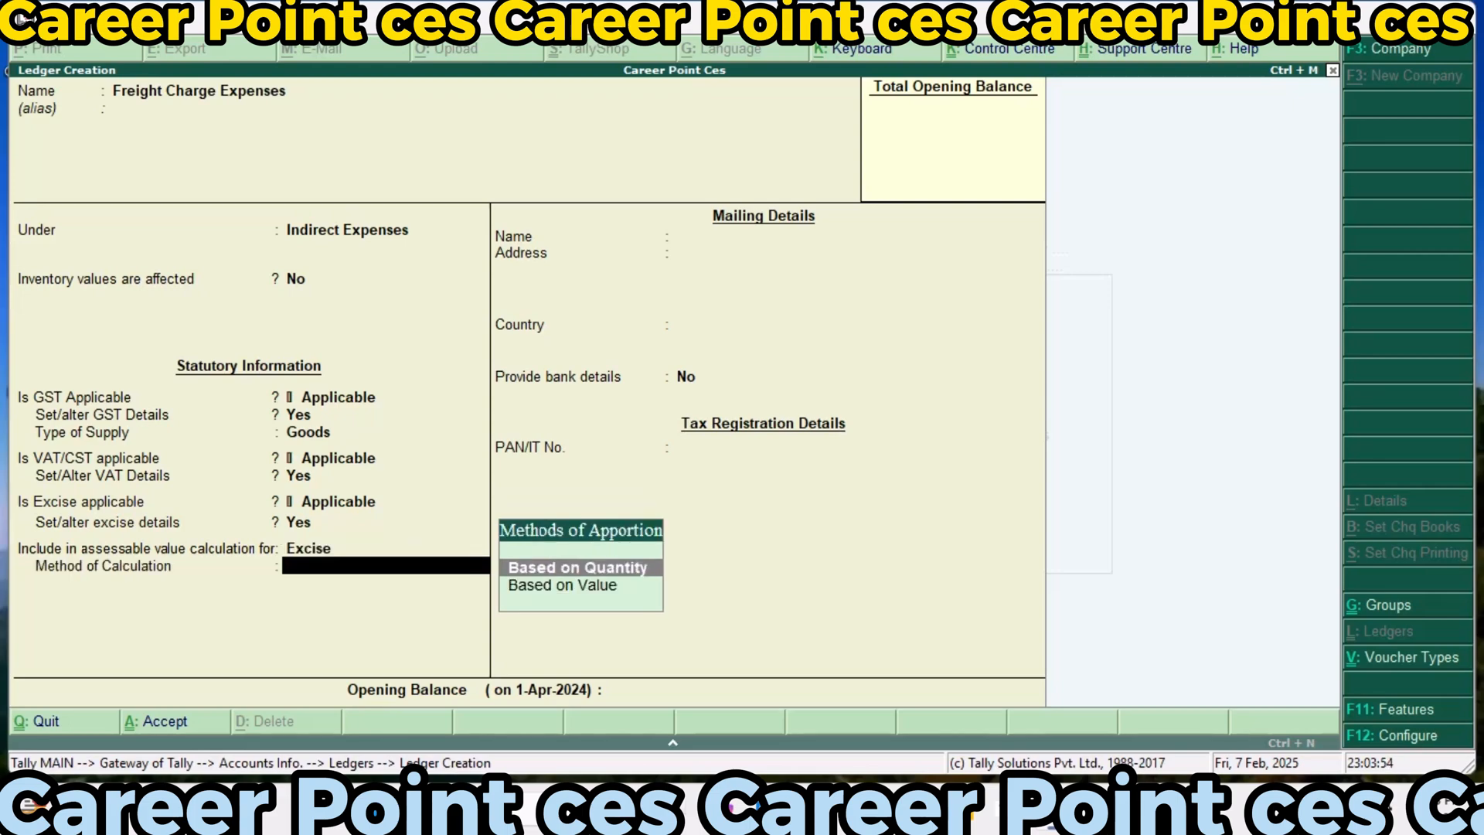
key(Return)
key(Return)
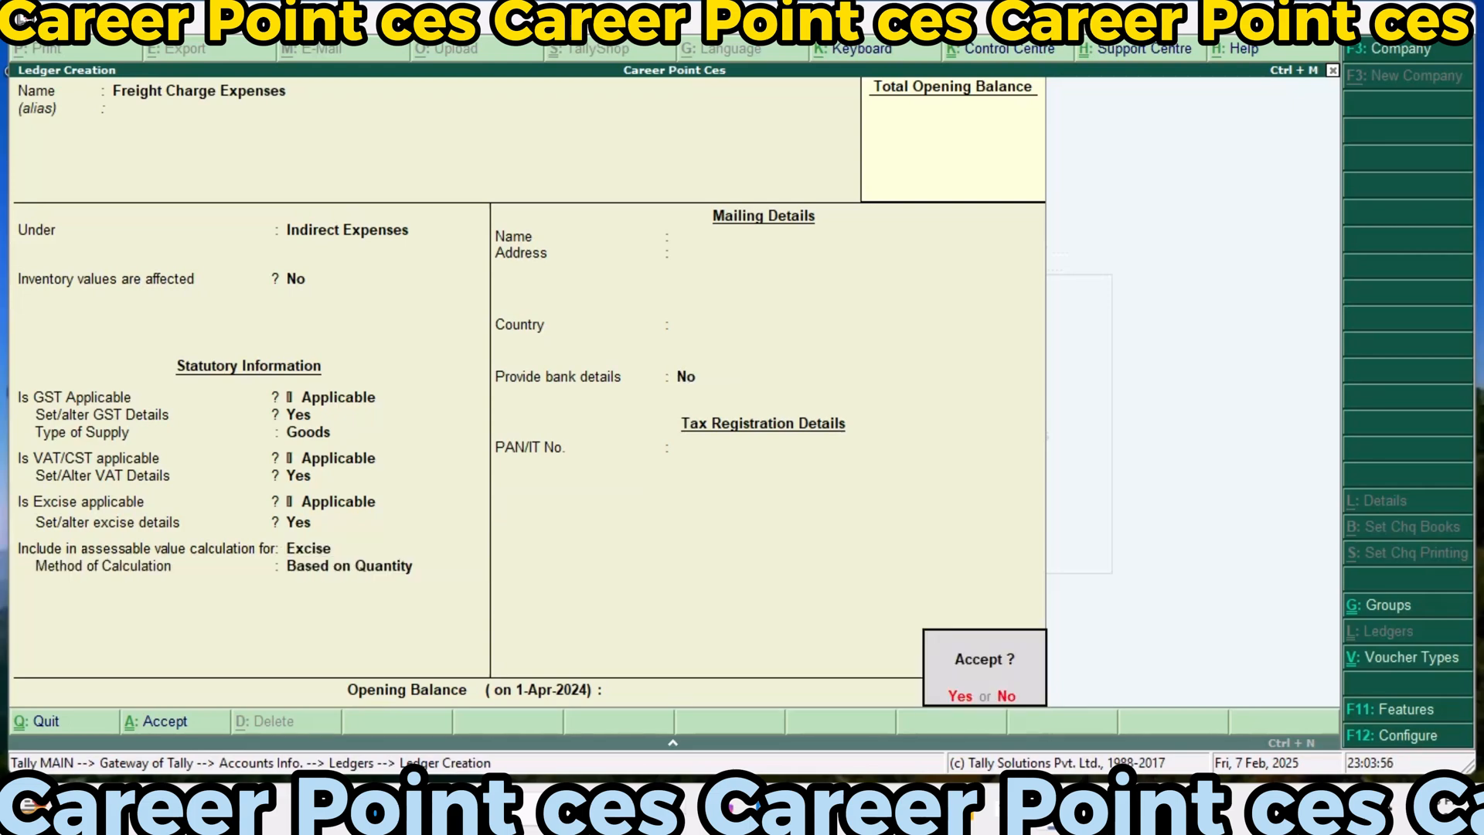
key(Return)
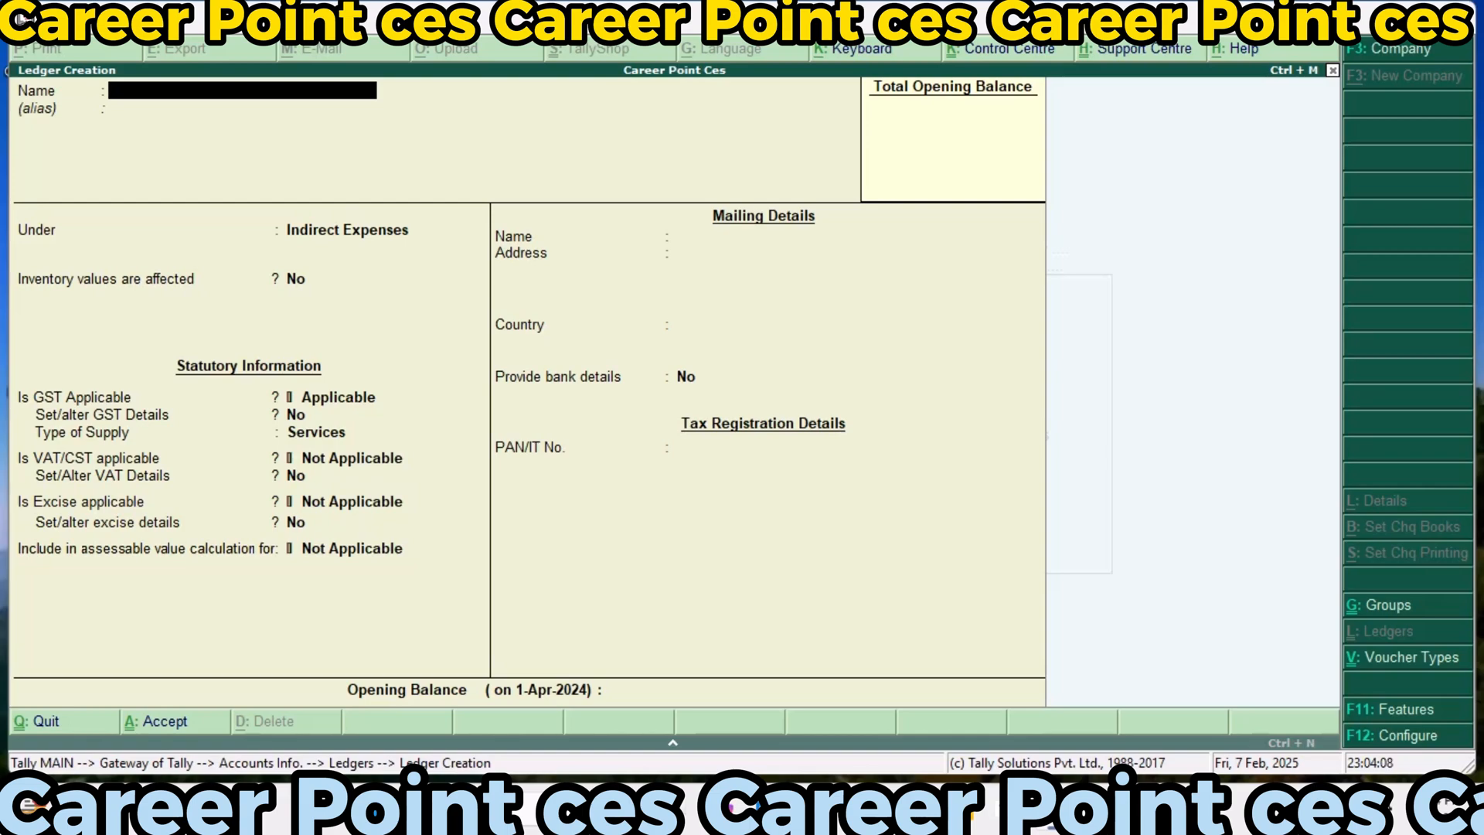
Start a new ledger named Input Vat@10% and place it under the Duties & Taxes group
text(Input Vat@10%)
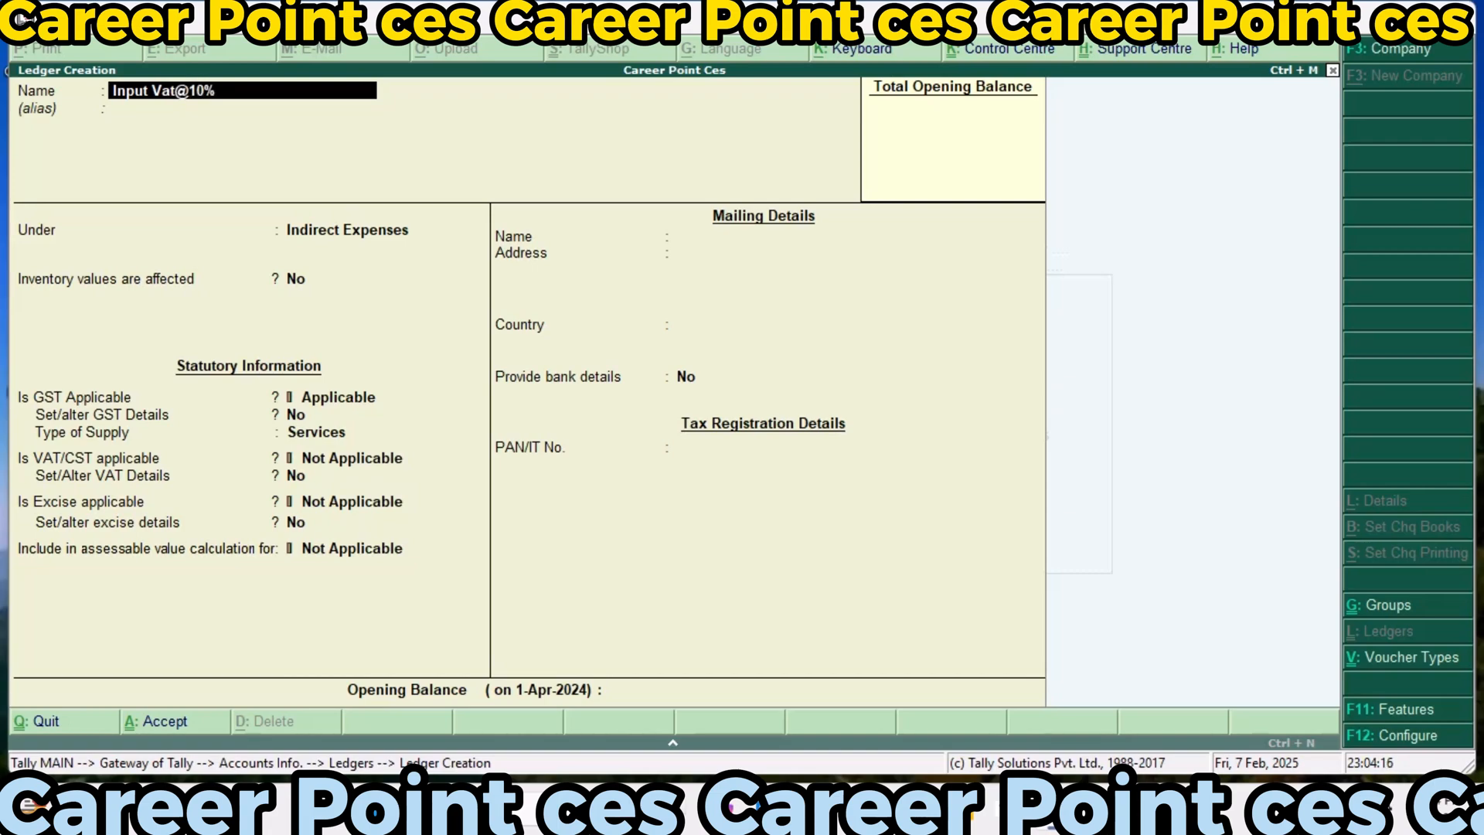
key(Return)
text(D)
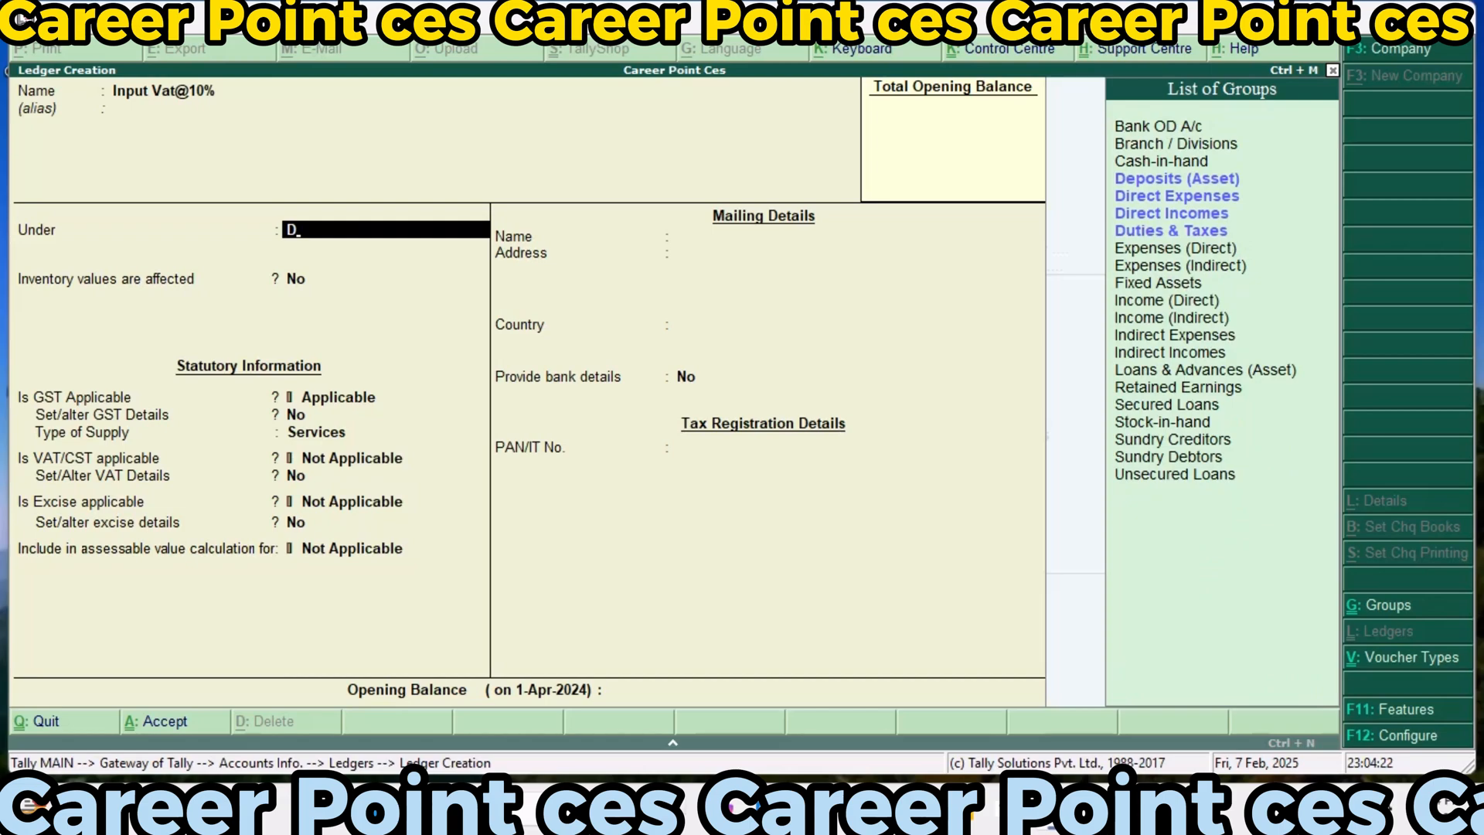
key(Down)
key(Return)
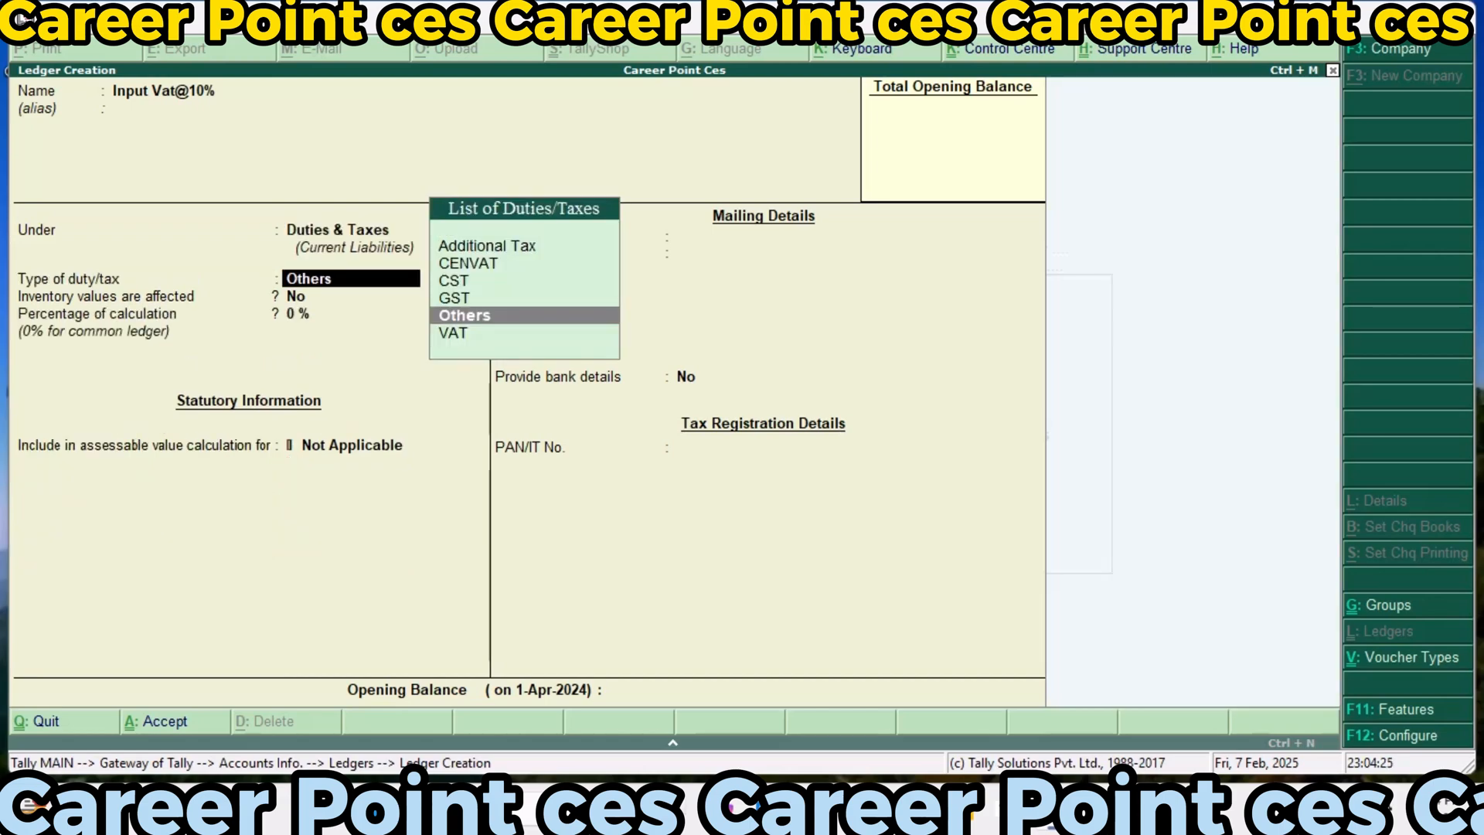
Set the Input Vat@10% ledger's duty type to VAT at 10% with Downward Rounding, and save it without bank details
key(Down)
key(Return)
text(10)
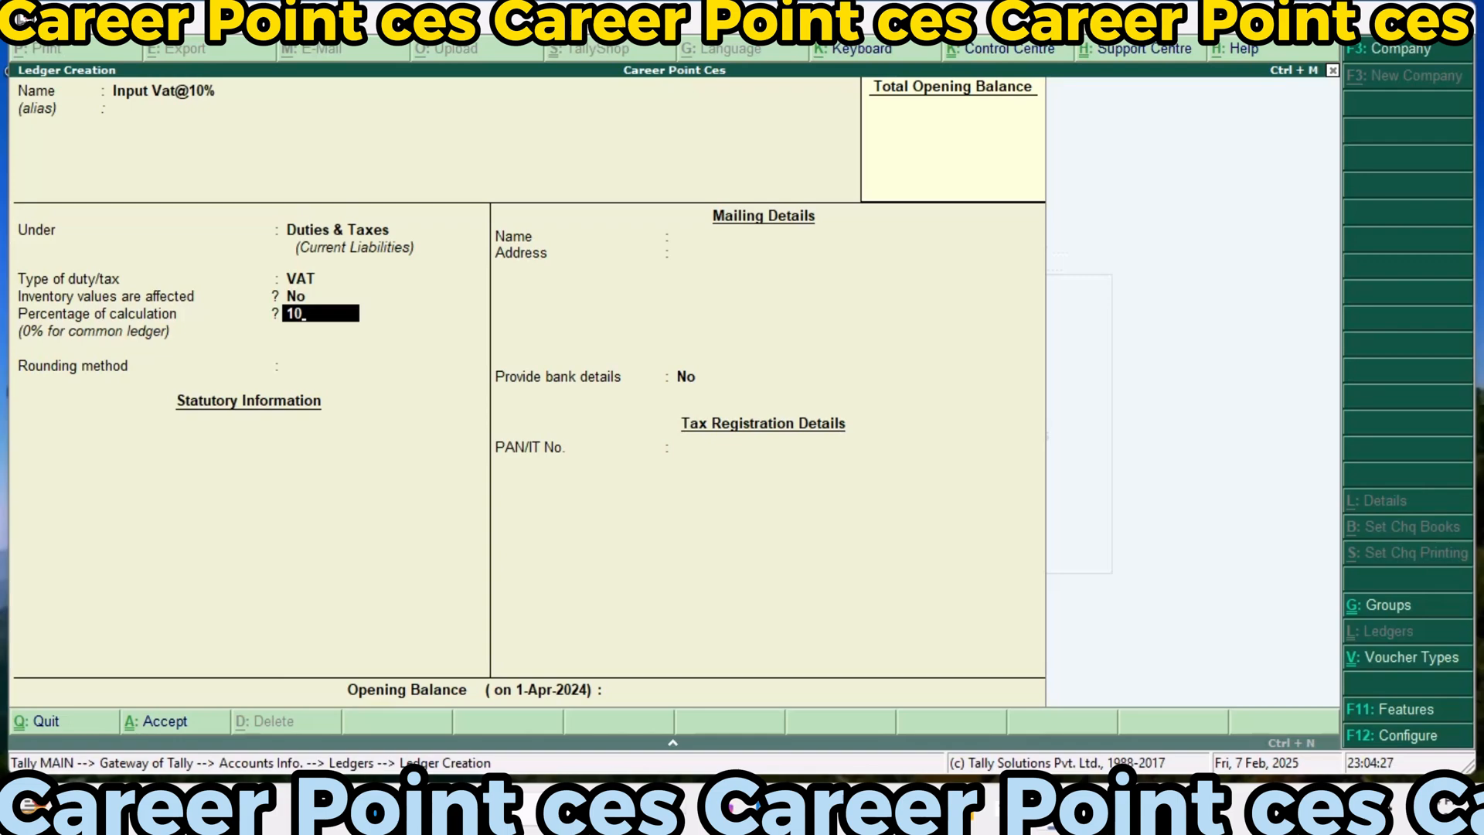
key(Return)
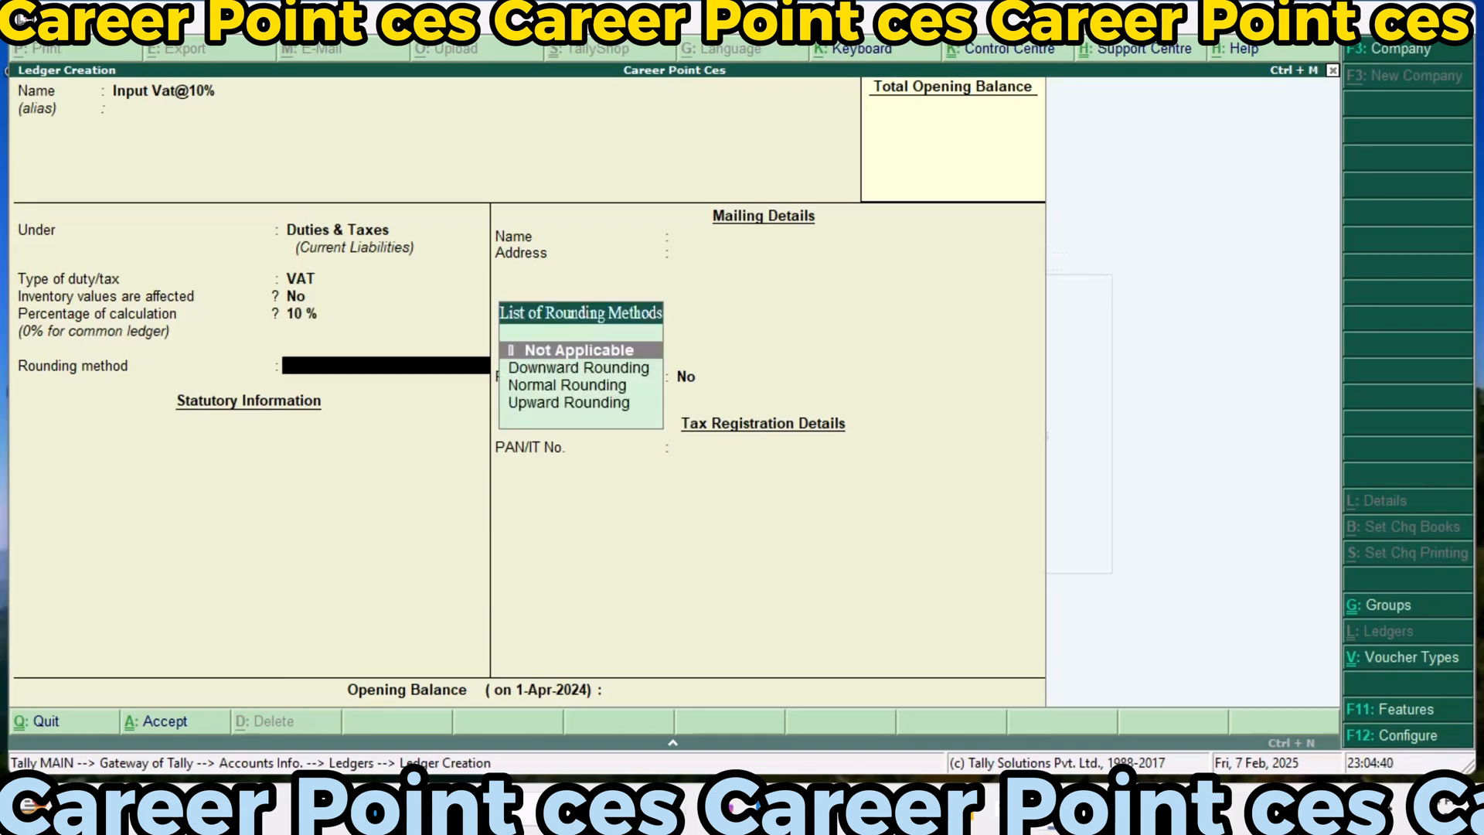
key(Down)
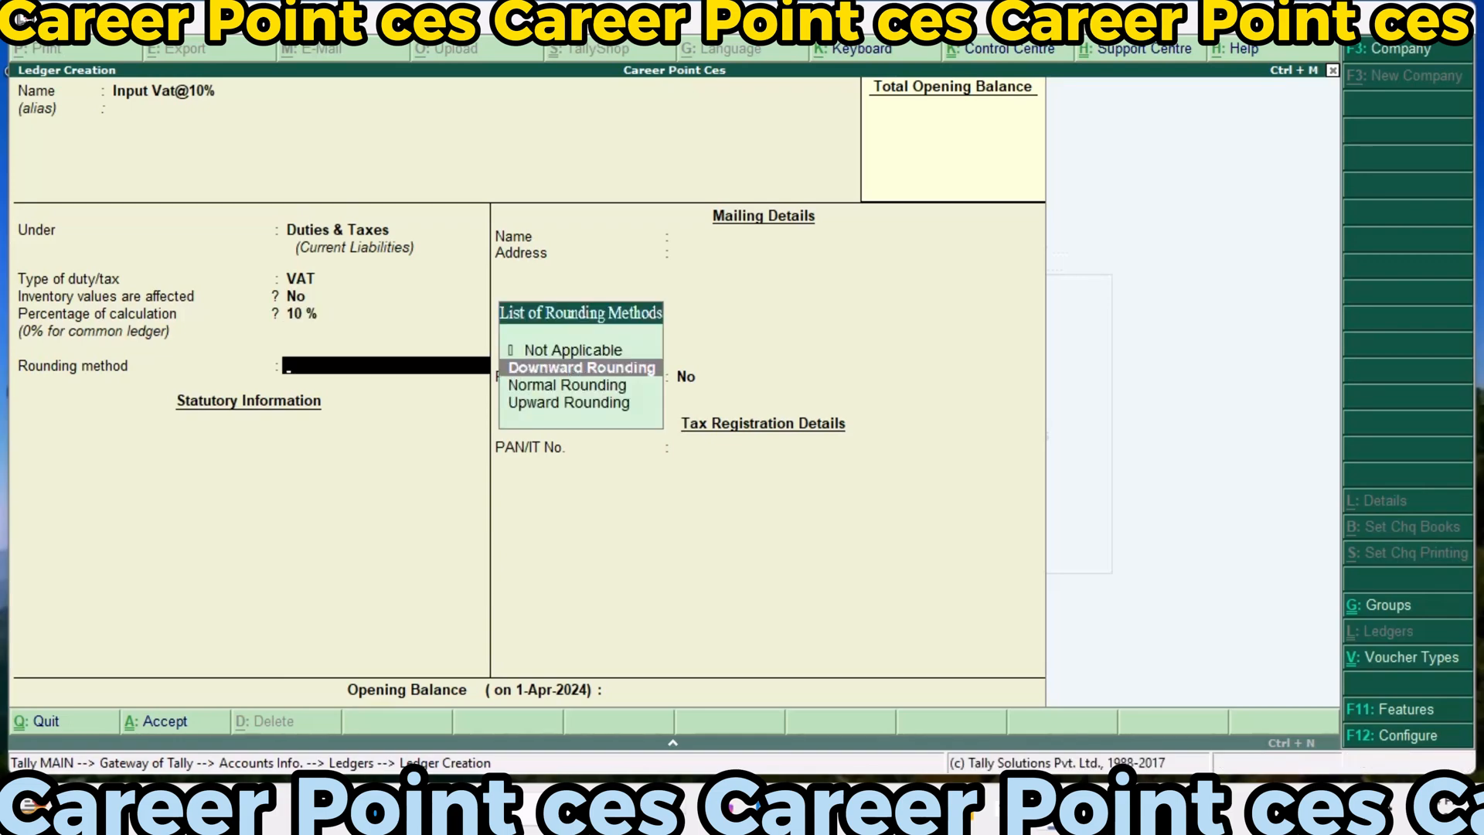
key(Return)
key(Return)
key(Return)
key(Return)
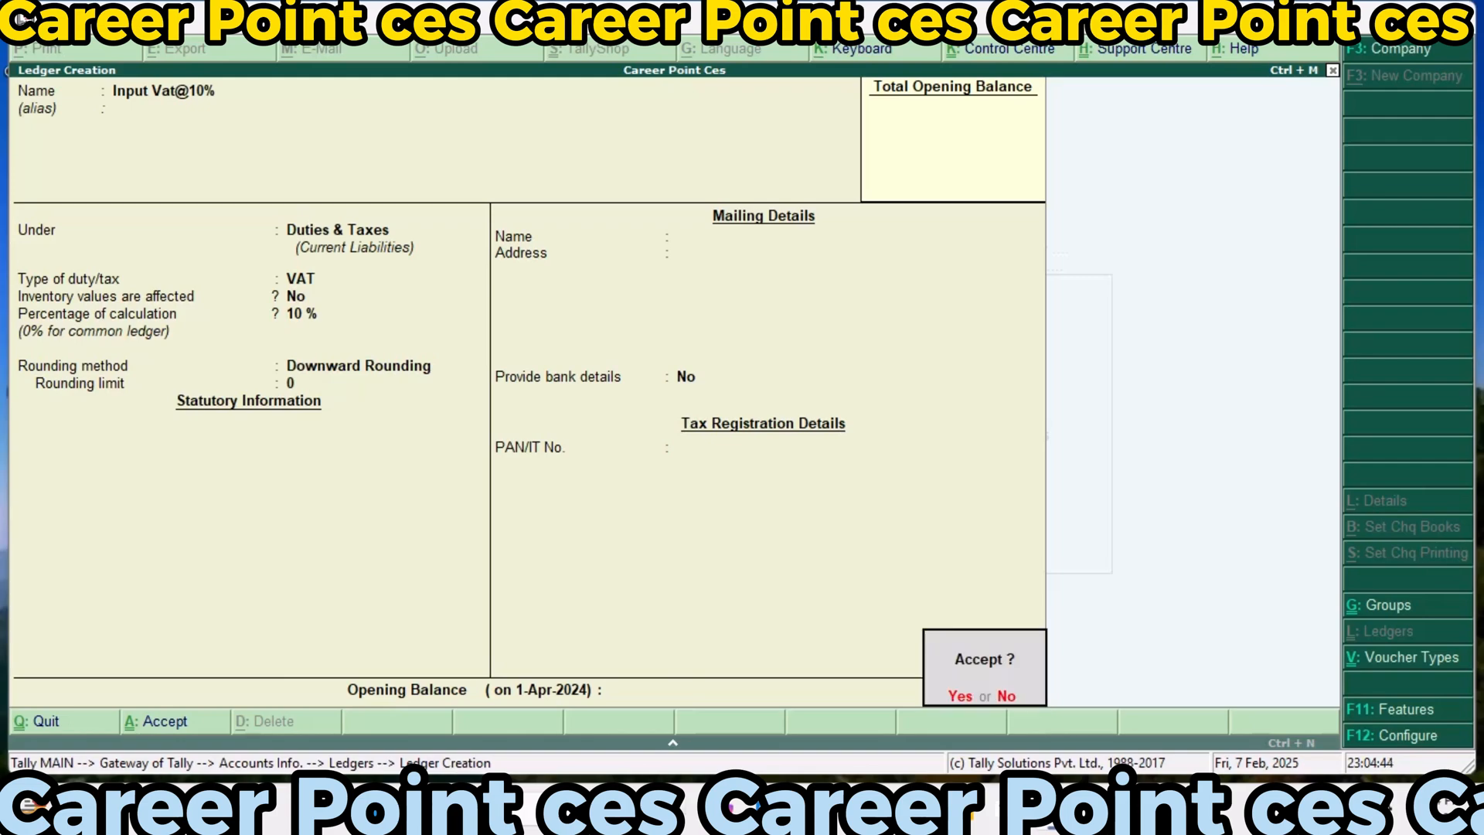
key(Return)
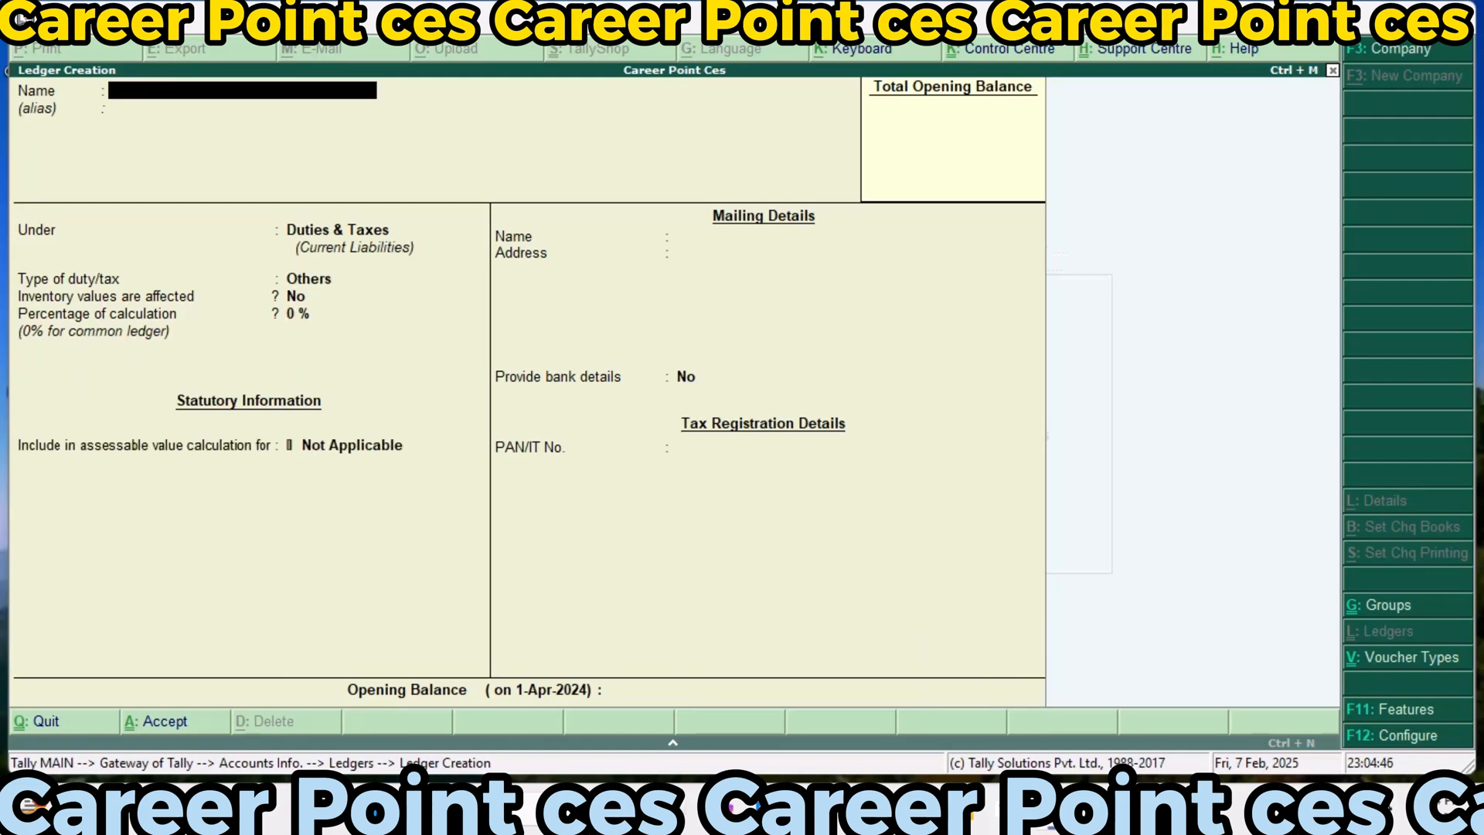
Start a new ledger named Output Vat@10%, keeping it under the Duties & Taxes group
text(Output Vat@10$)
key(BackSpace)
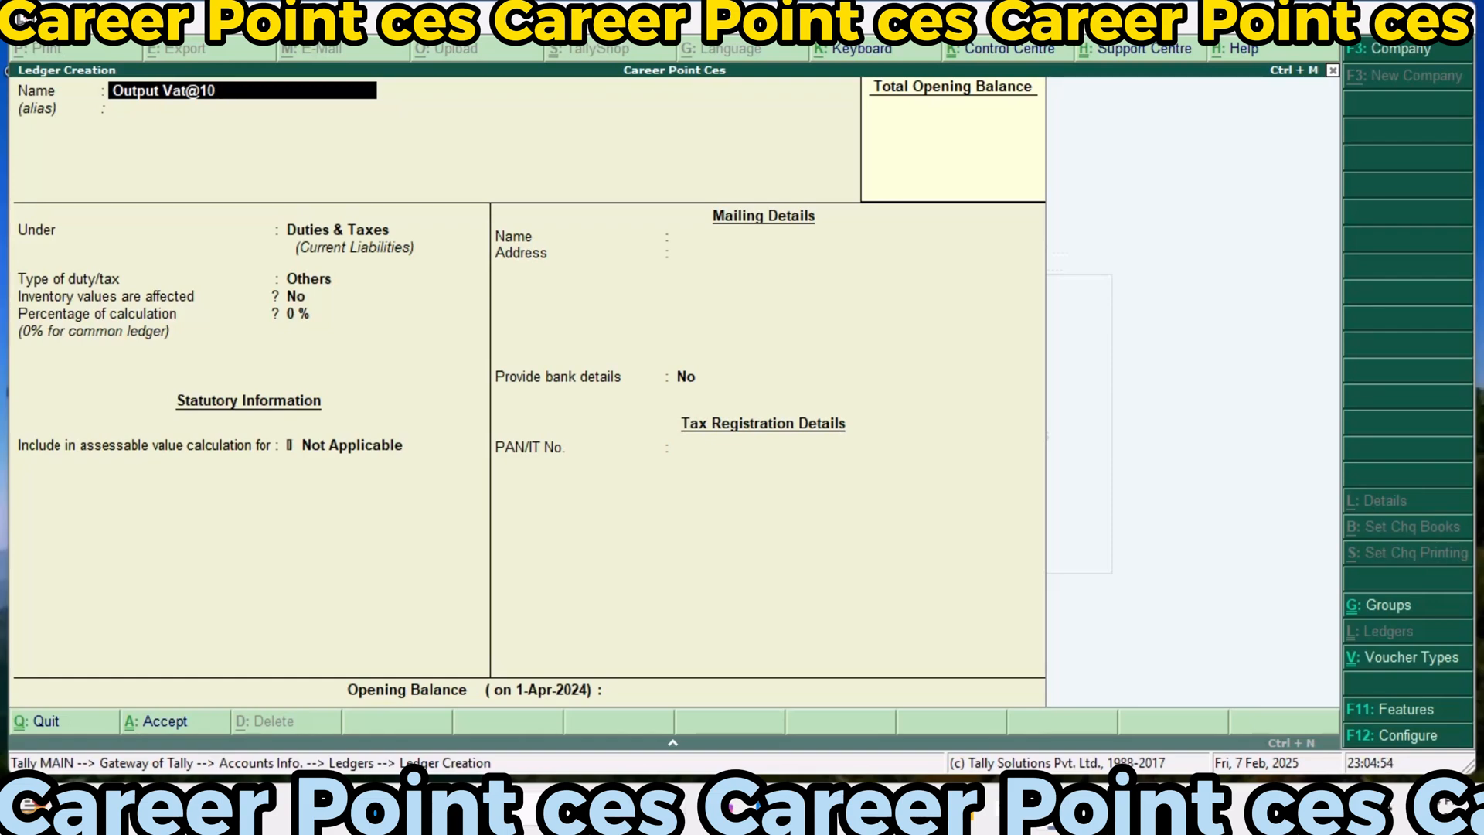
text(%)
key(Return)
key(Return)
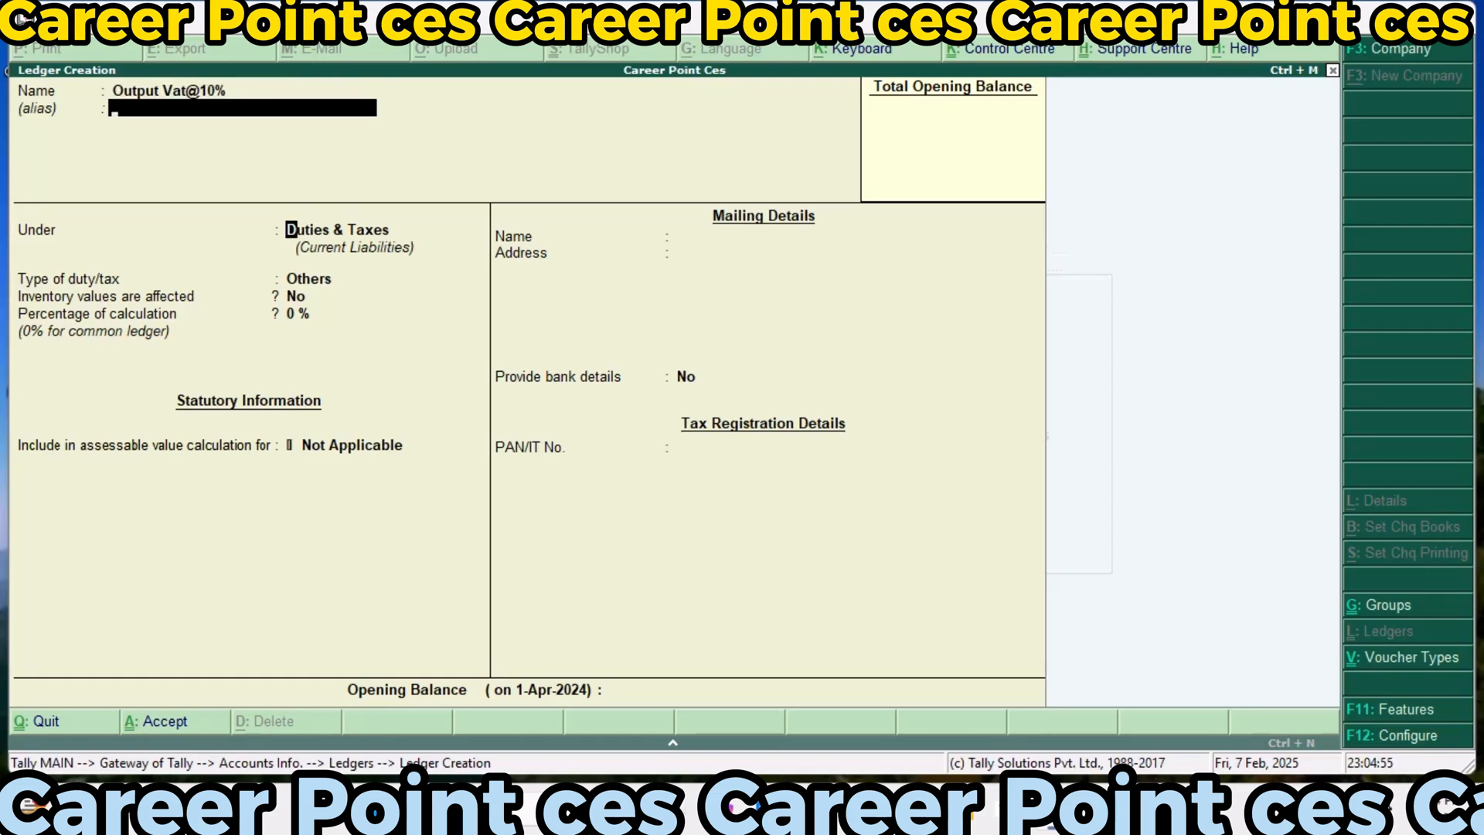
key(Return)
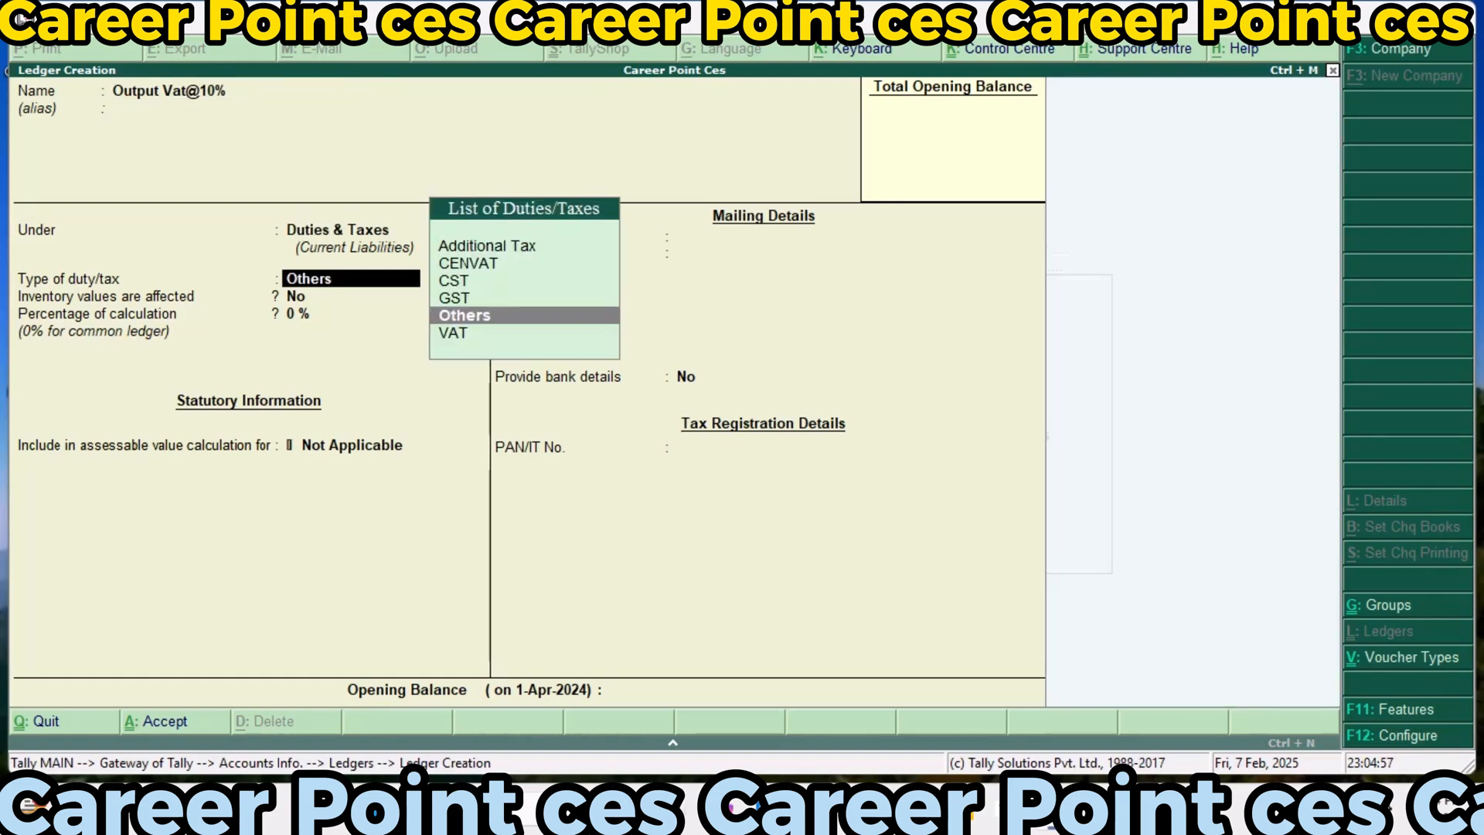
Set the Output Vat@10% ledger's duty type to VAT at 10% with Downward Rounding, and save it without bank details
key(Down)
key(Return)
text(10)
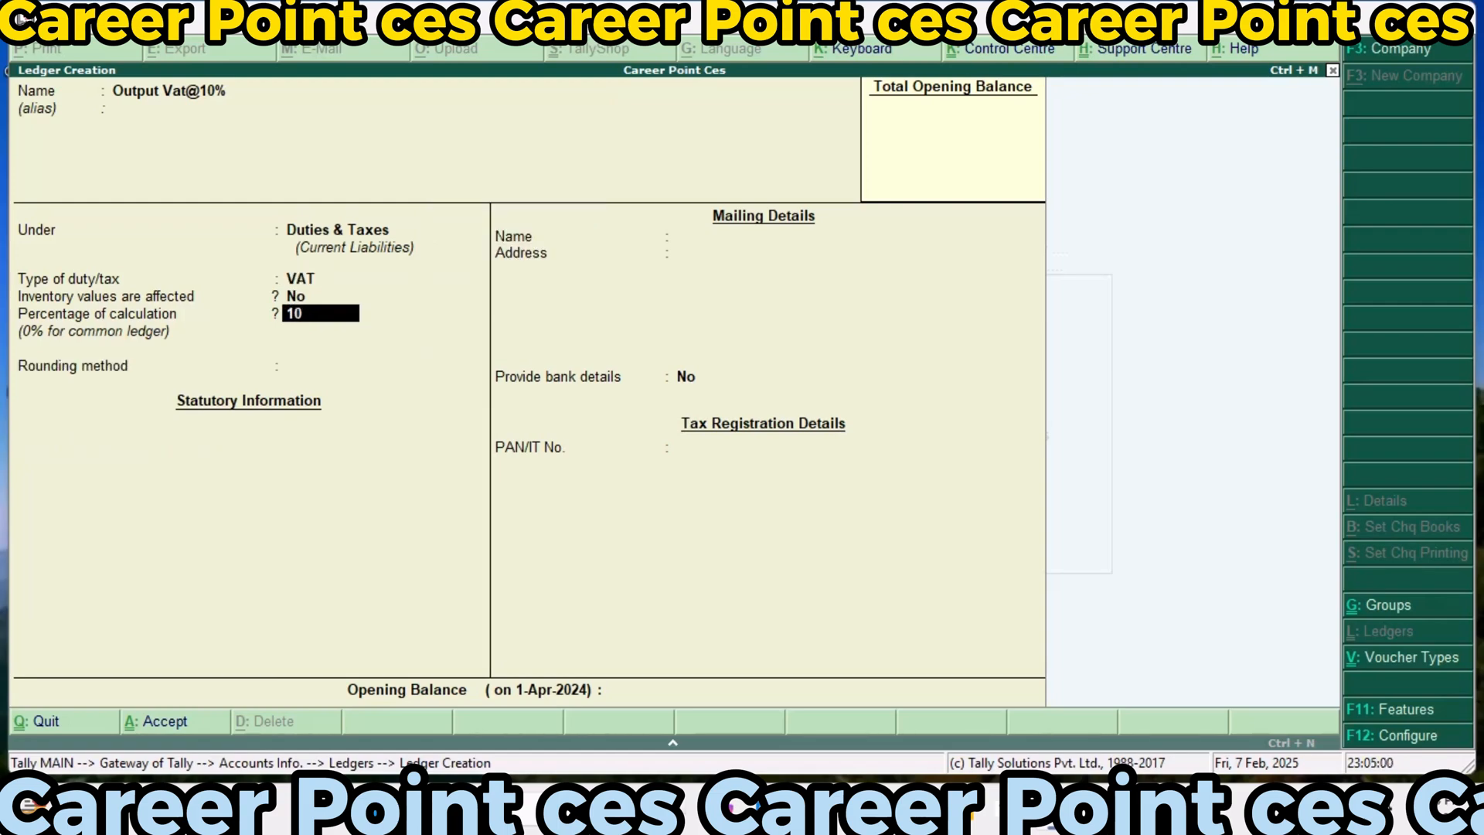
key(Return)
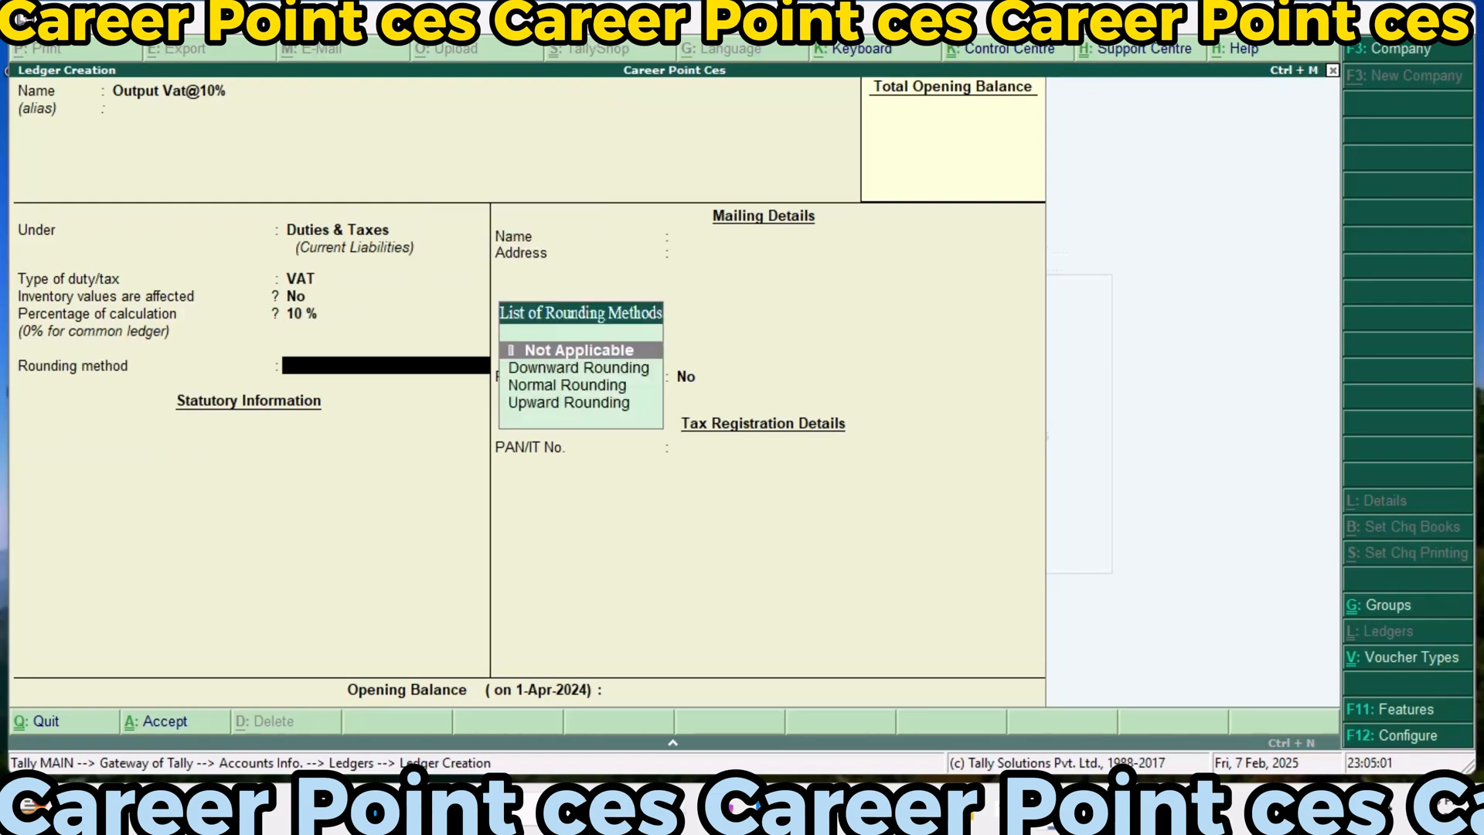
key(Down)
key(Return)
key(Return)
key(Return)
key(Return)
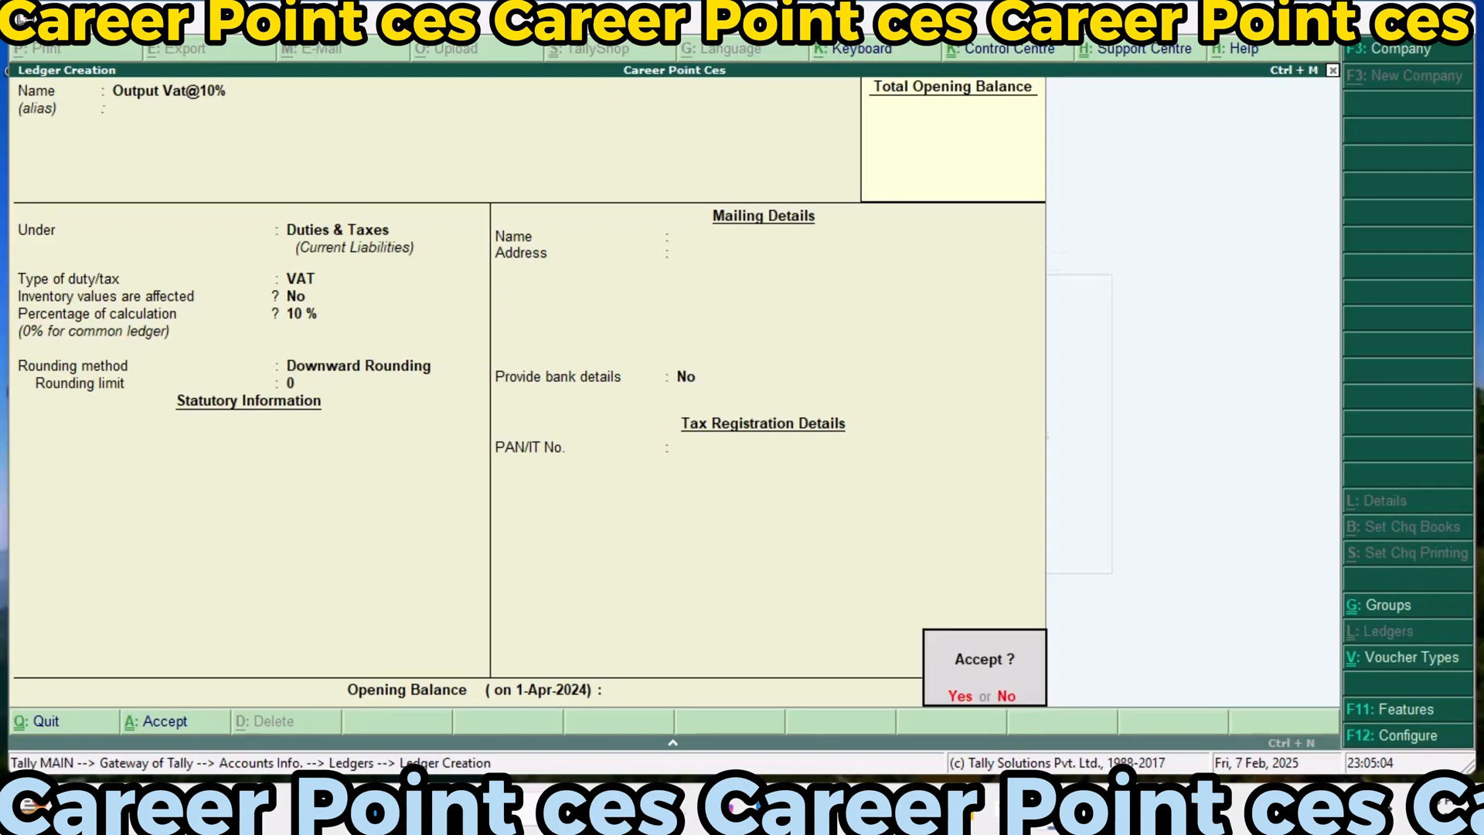
Start a new ledger named SGST@9%, keeping it under the Duties & Taxes group
key(Return)
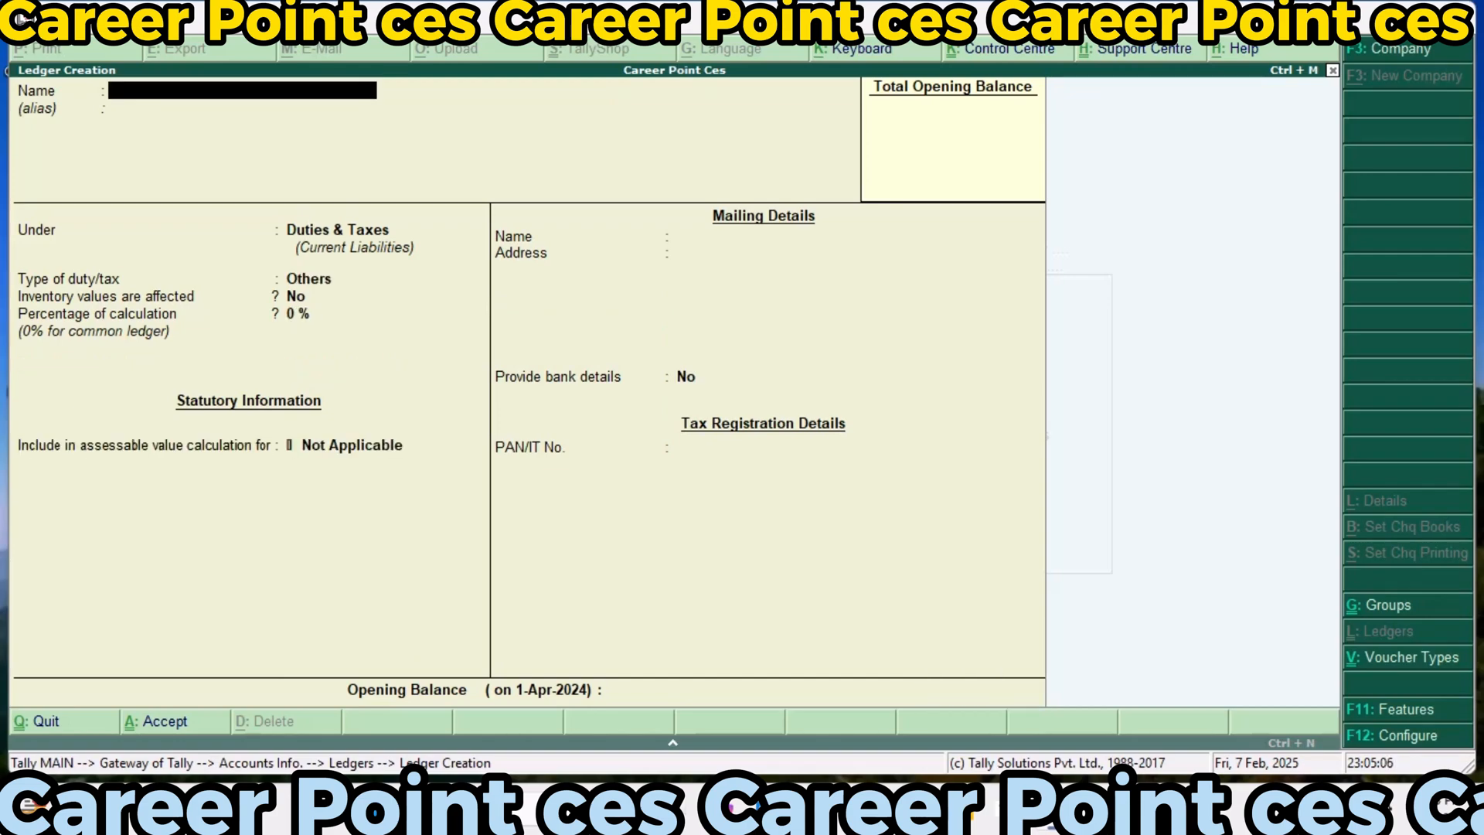
text(SGST@9%)
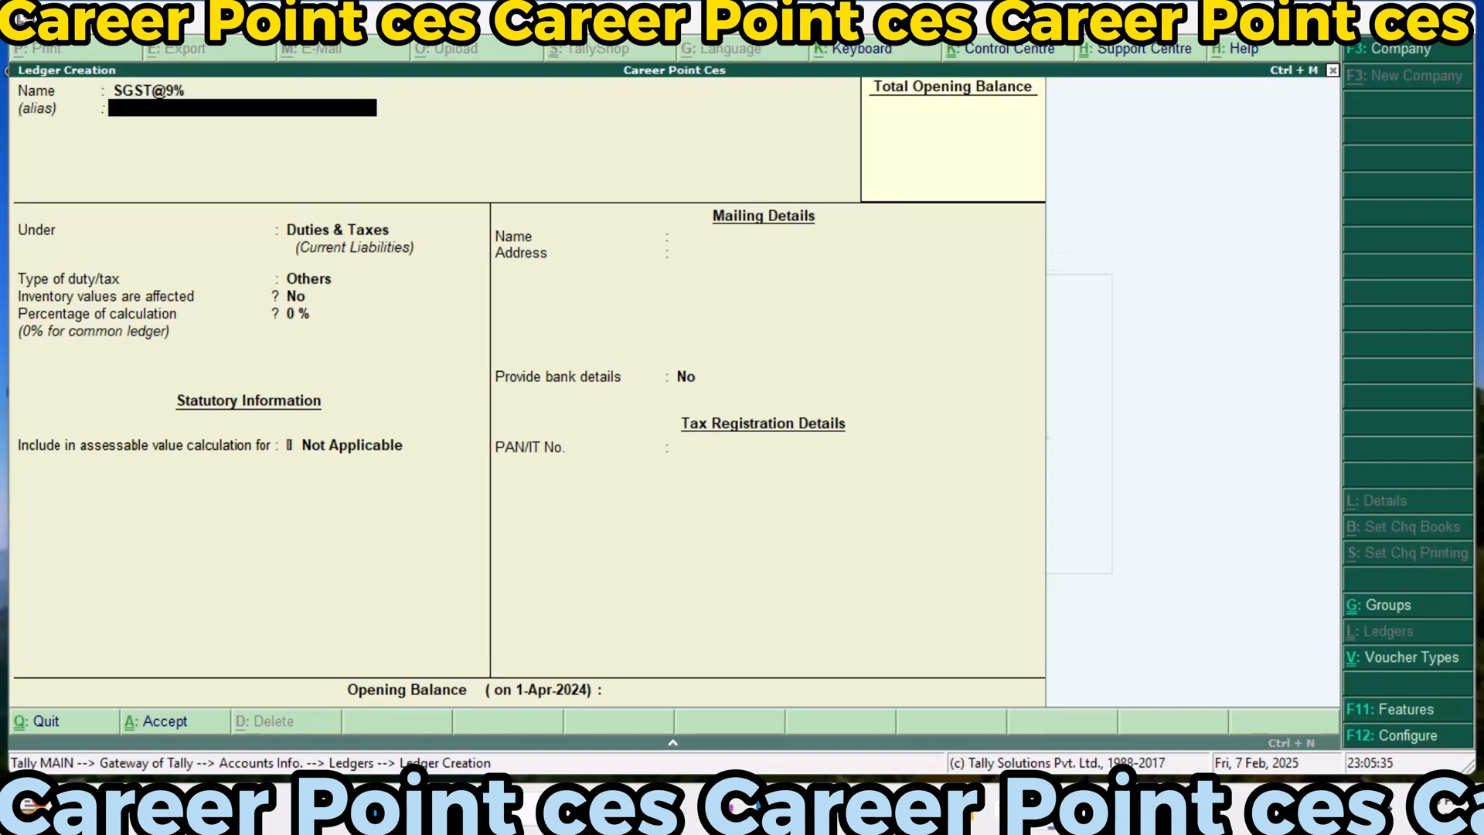
key(Return)
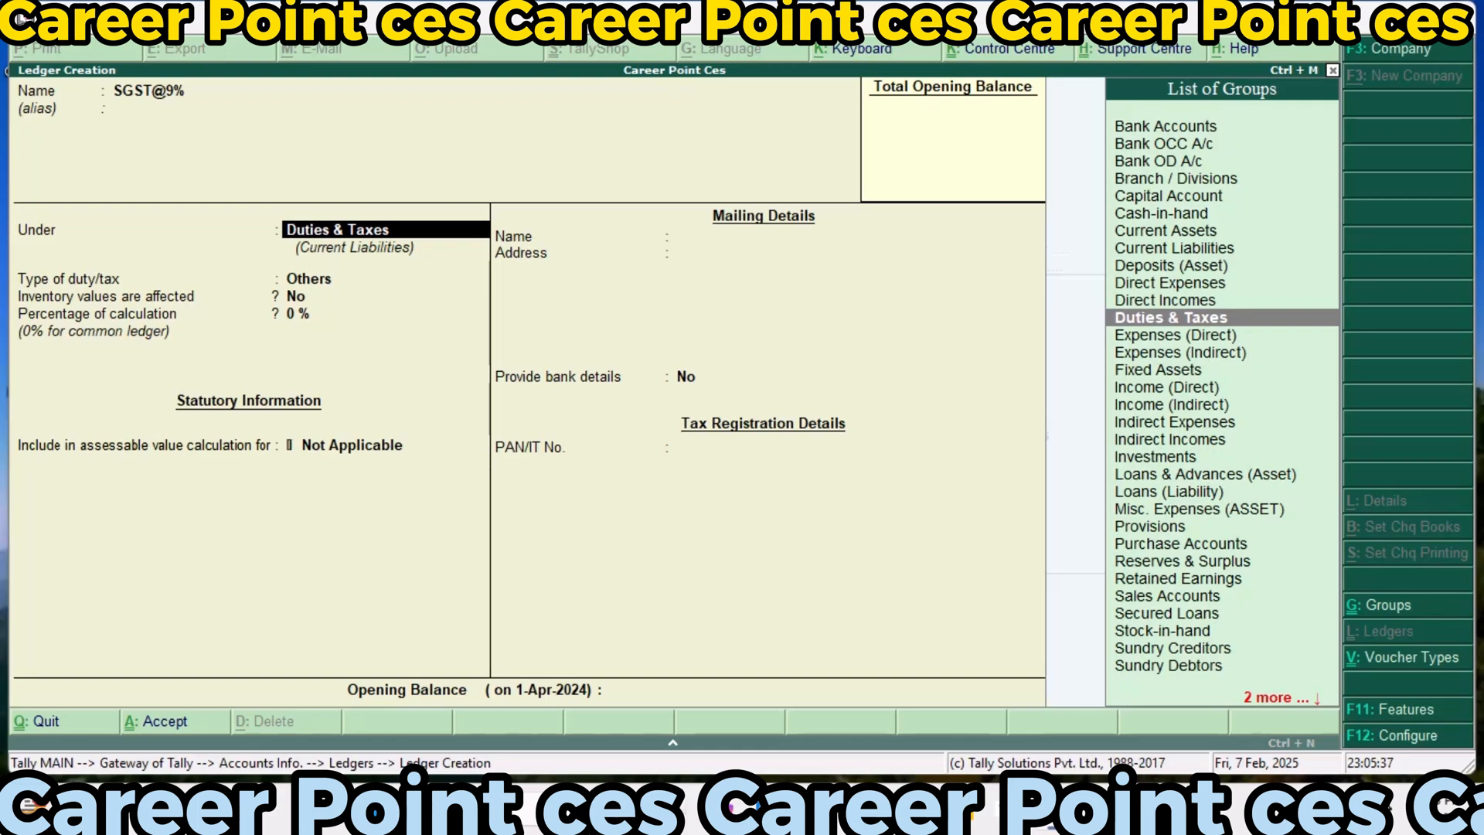
key(Return)
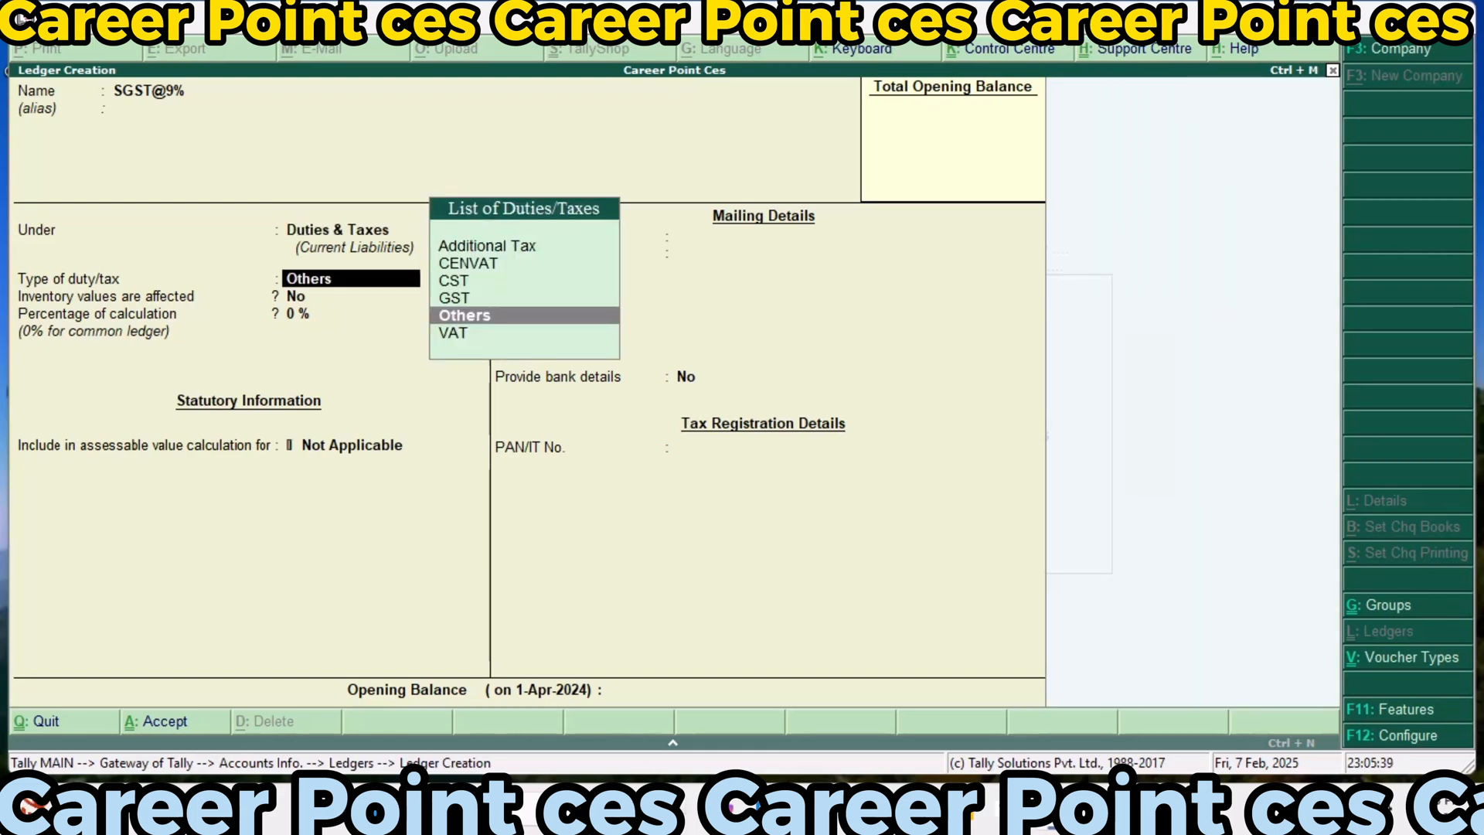
Set the SGST@9% ledger's duty type to GST, tax type to State Tax and percentage of calculation to 9%
key(Up)
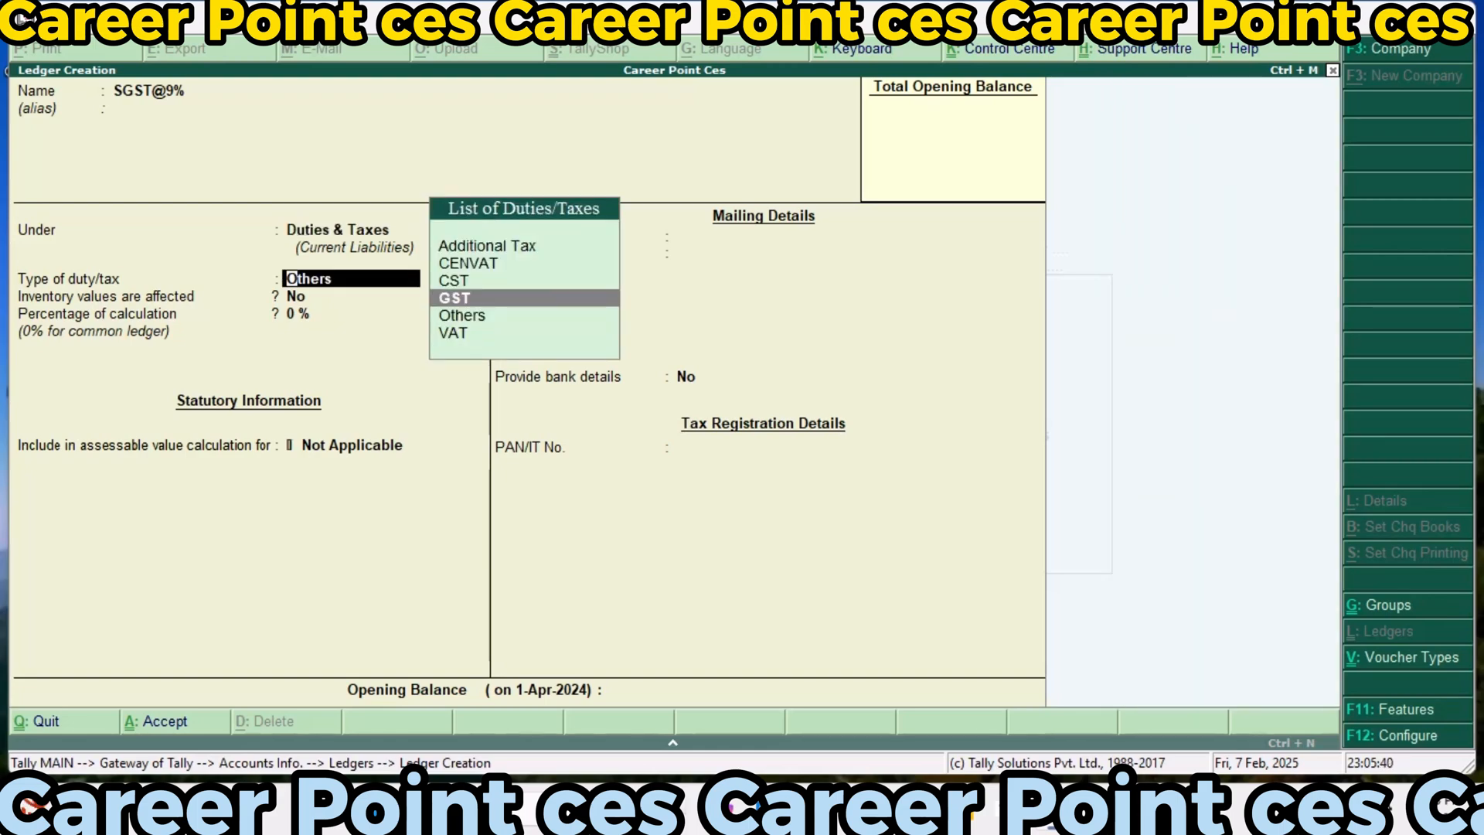
key(Return)
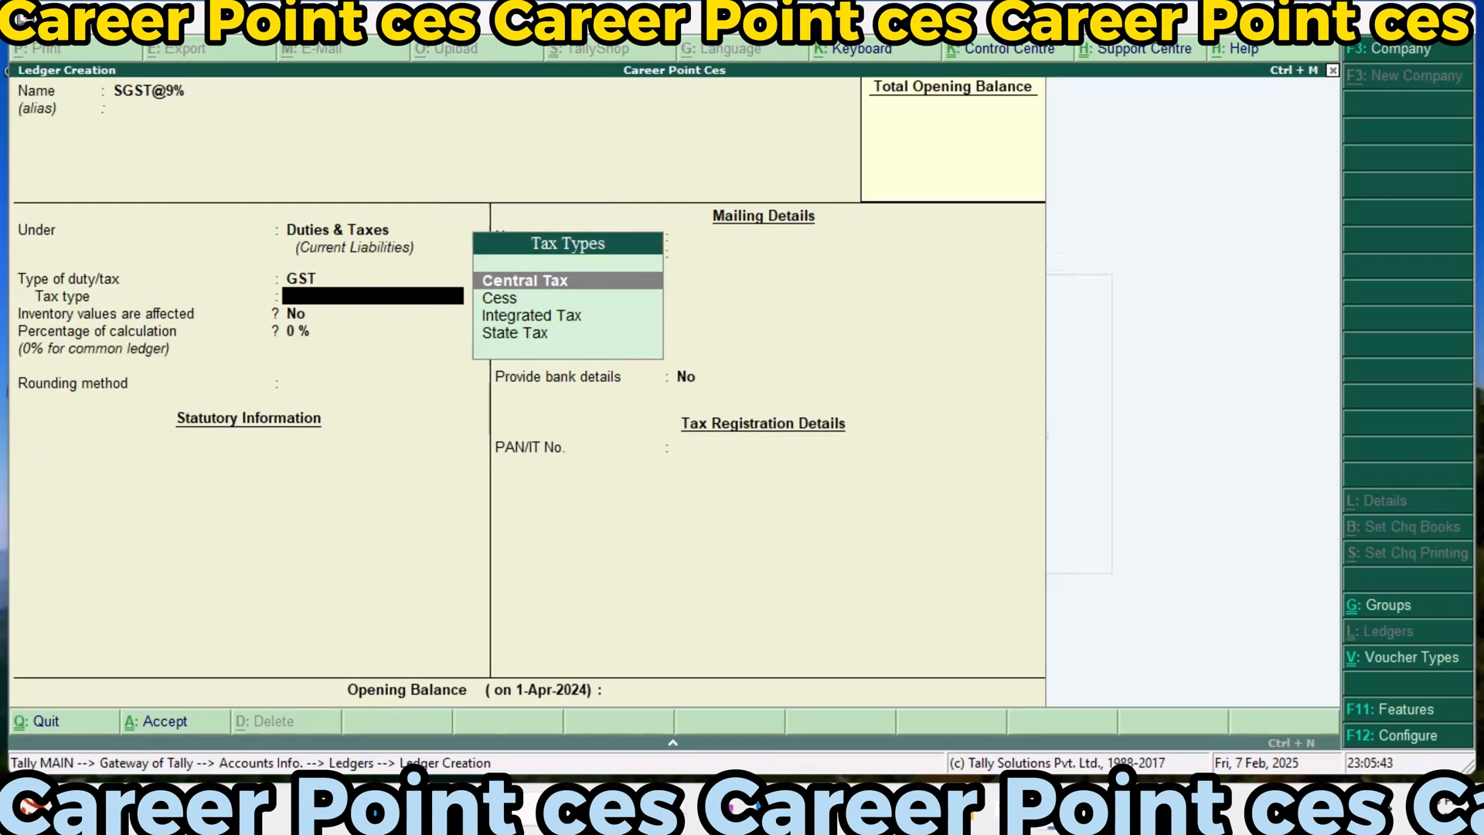
key(Down)
key(Down)
key(Down)
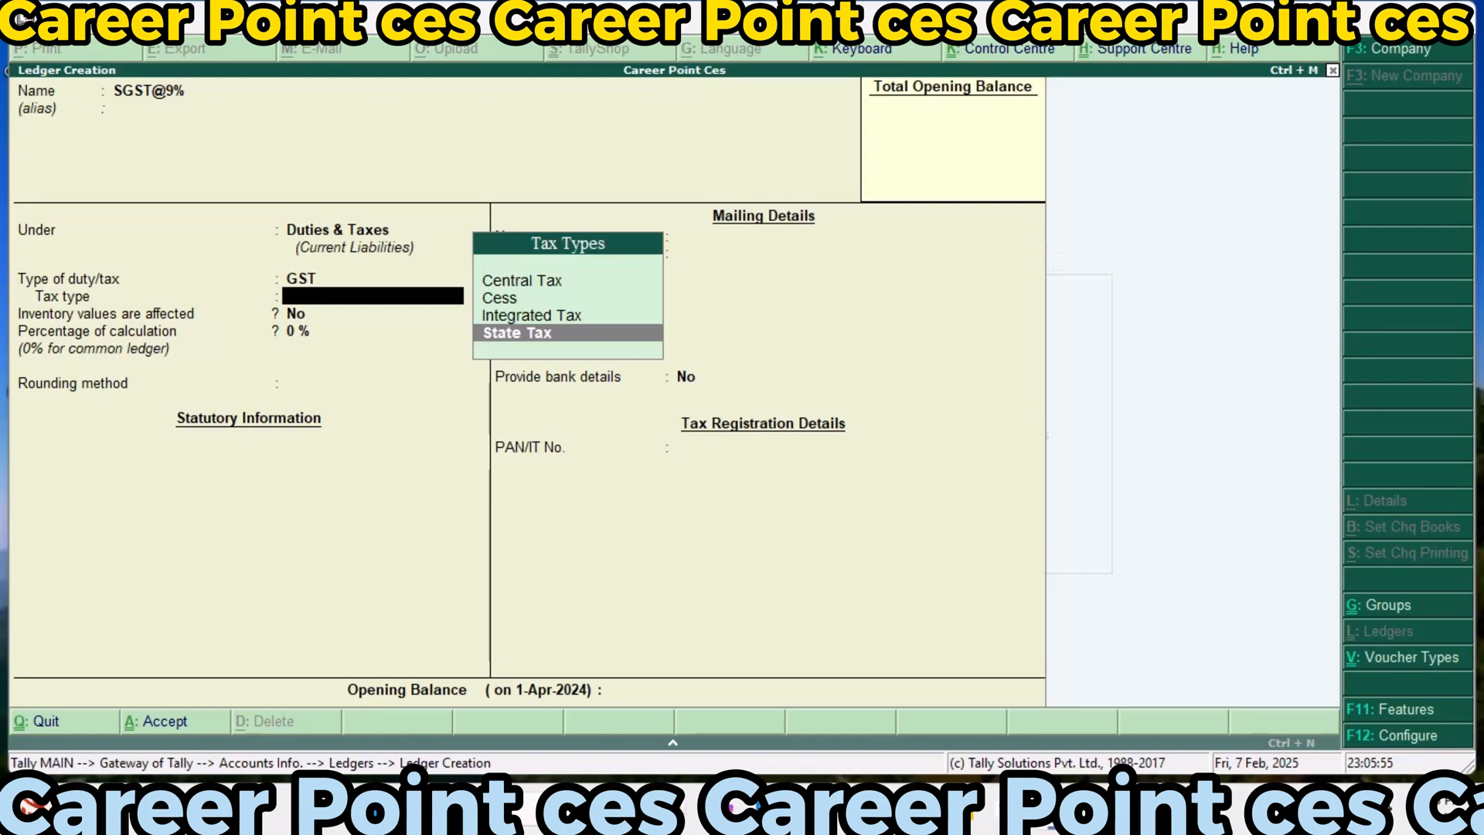
key(Return)
text(9)
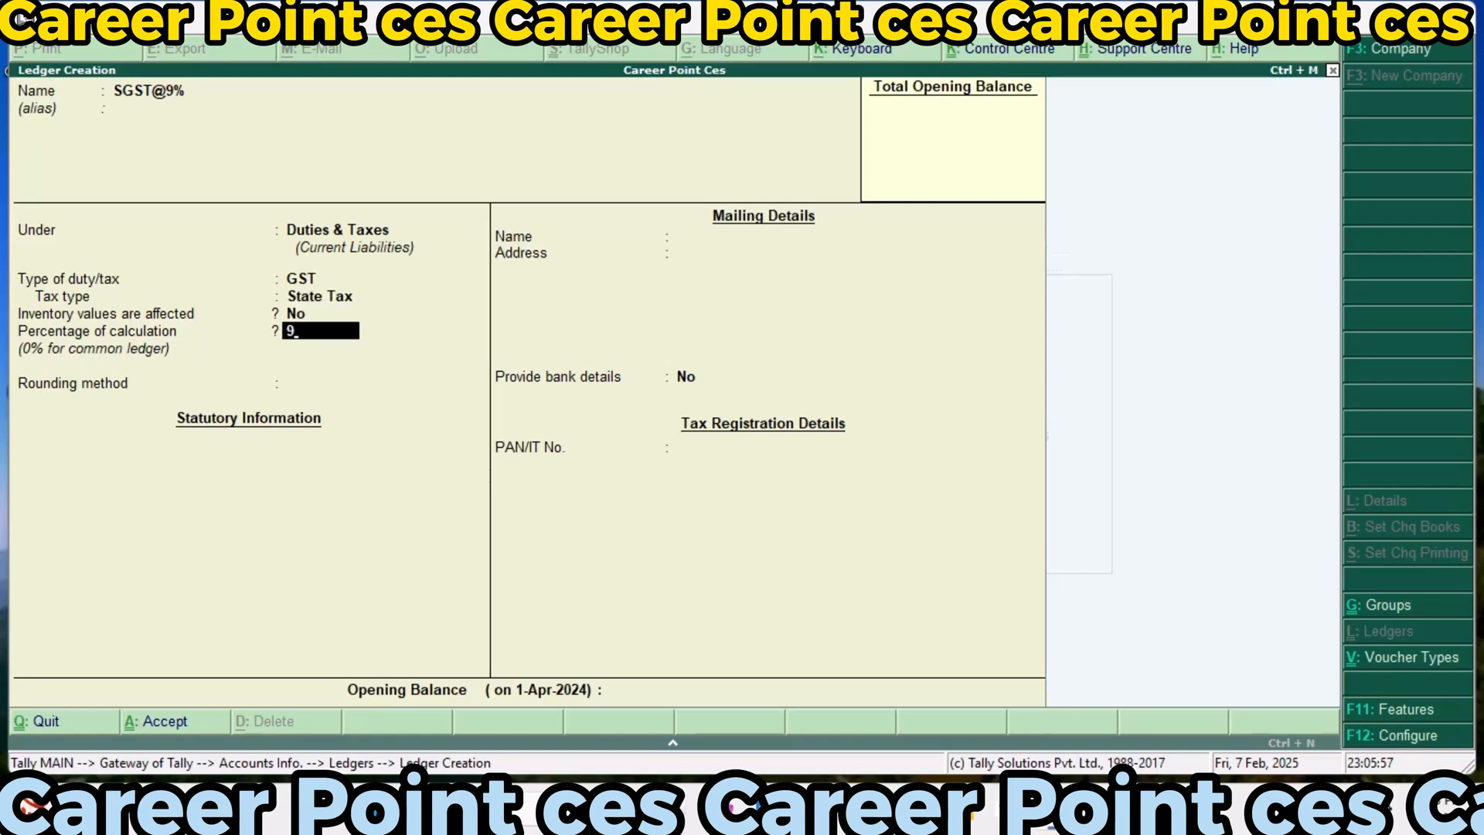
key(Return)
Apply Downward Rounding to the SGST@9% ledger with a rounding limit of 0, and save it without bank details
key(Down)
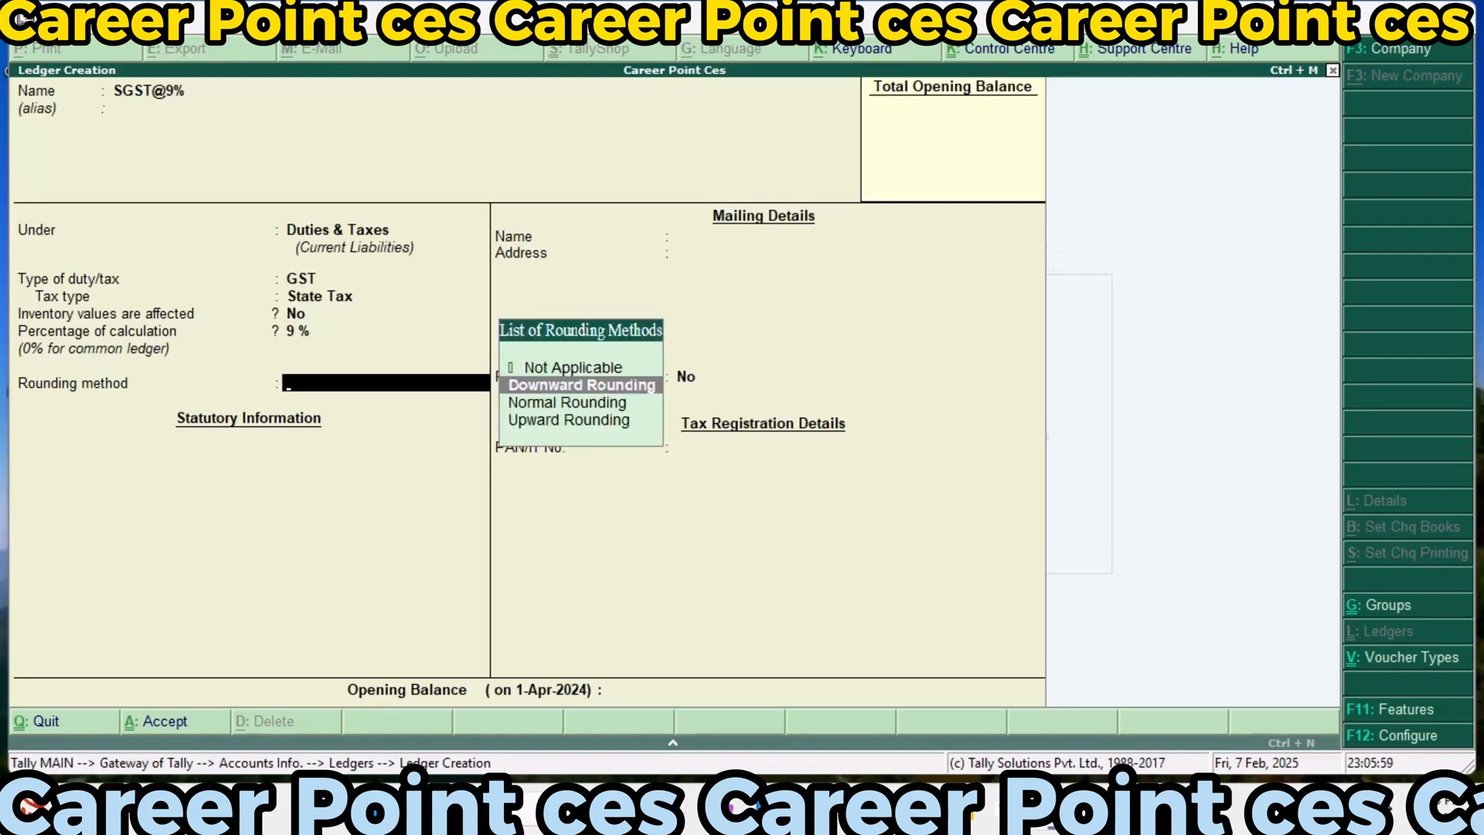
key(Return)
key(Return)
key(Return)
key(Return)
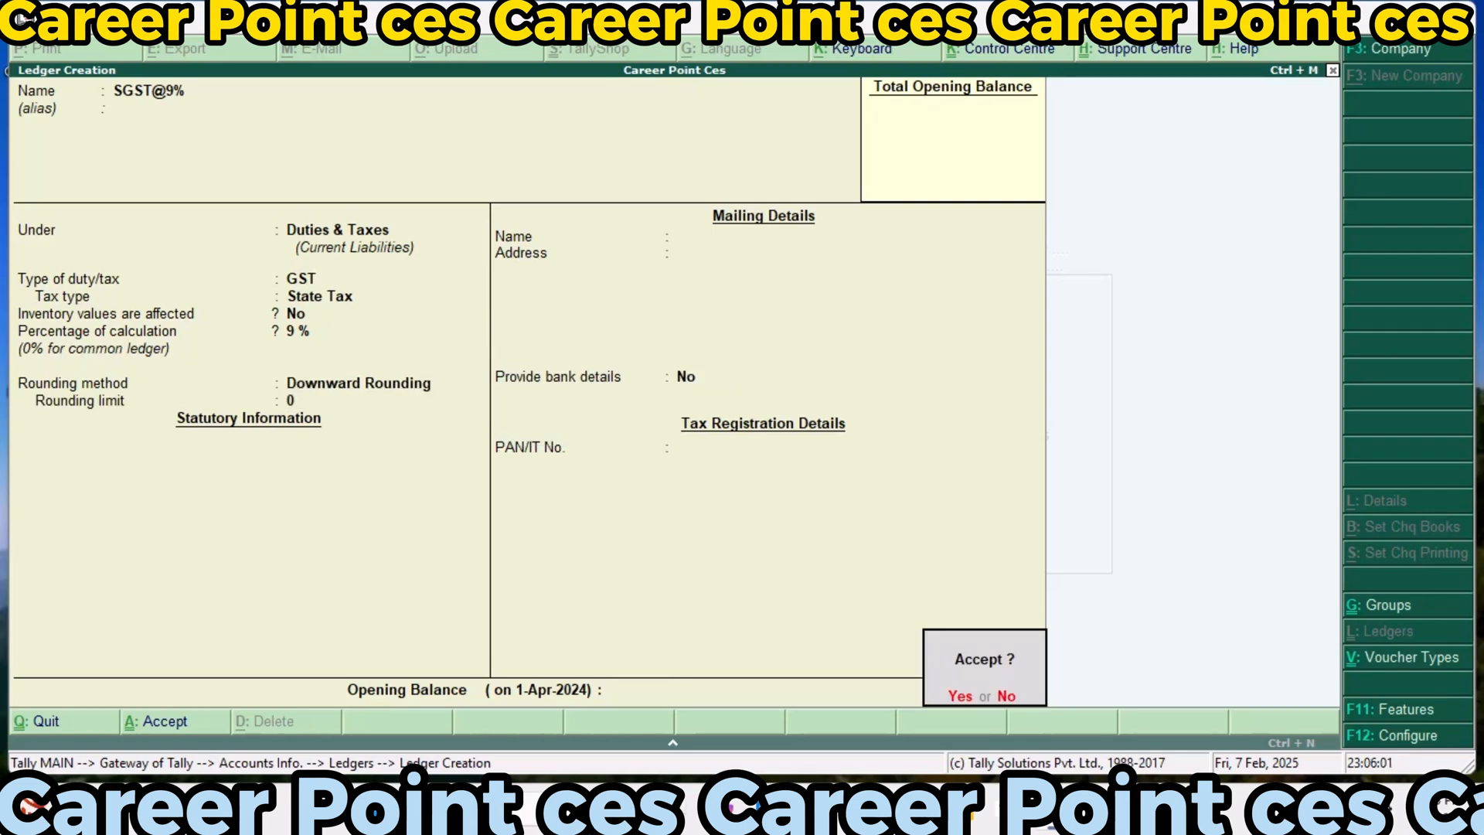
key(Return)
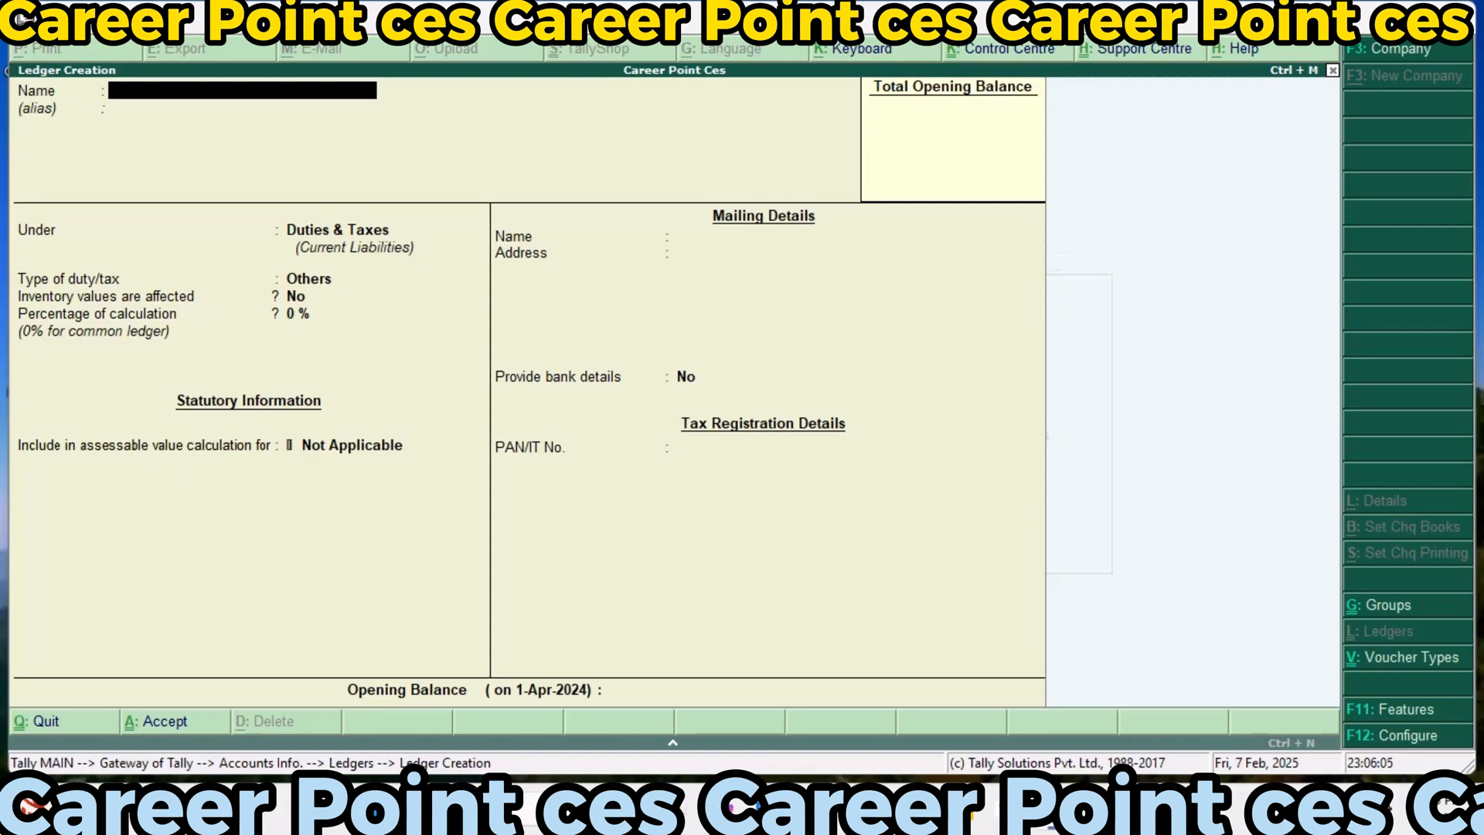
Start a new ledger named CGST@9%, keeping it under the Duties & Taxes group
text(CGST)
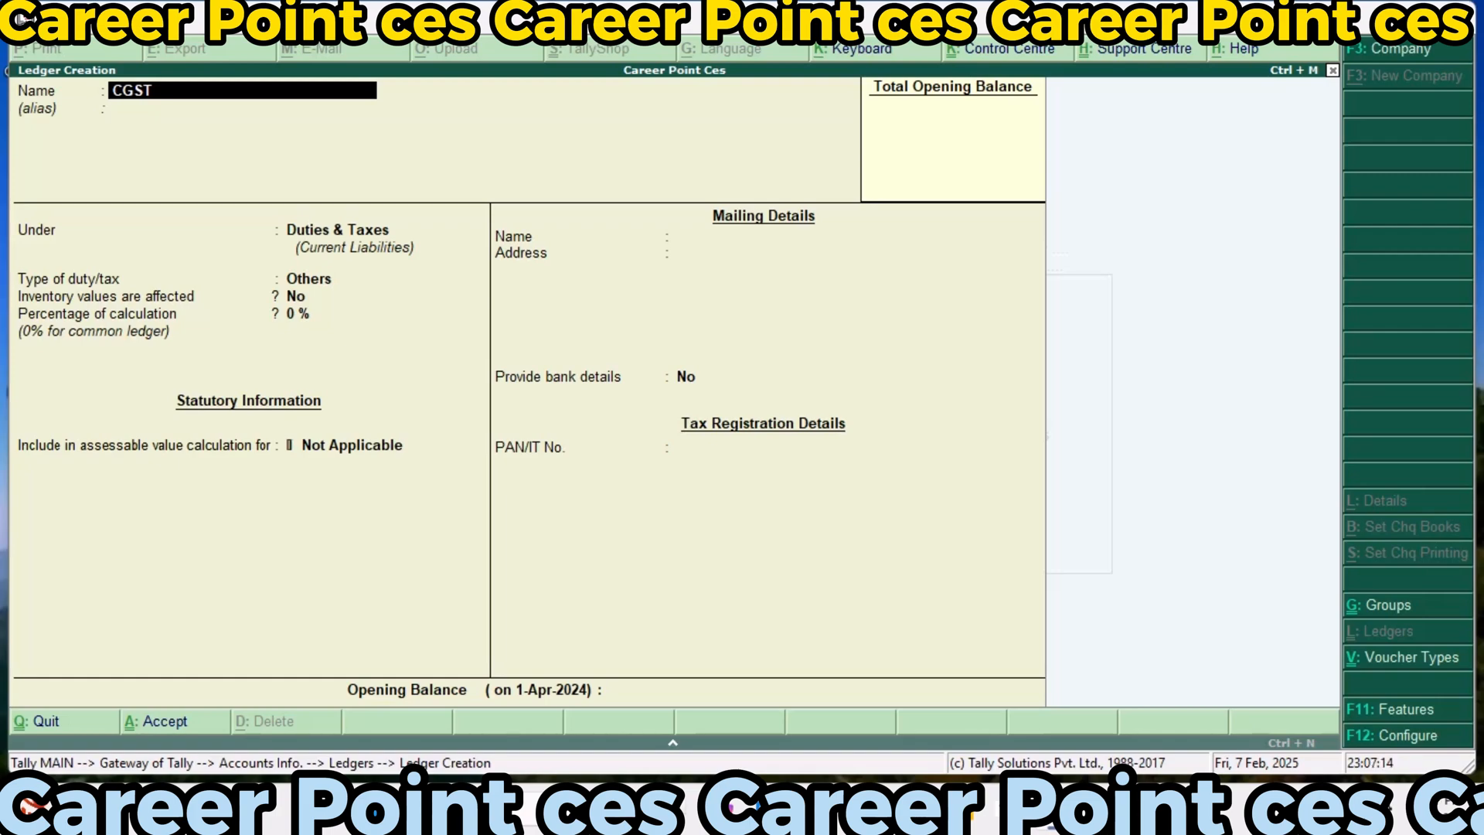
text(@9%)
key(Return)
key(Return)
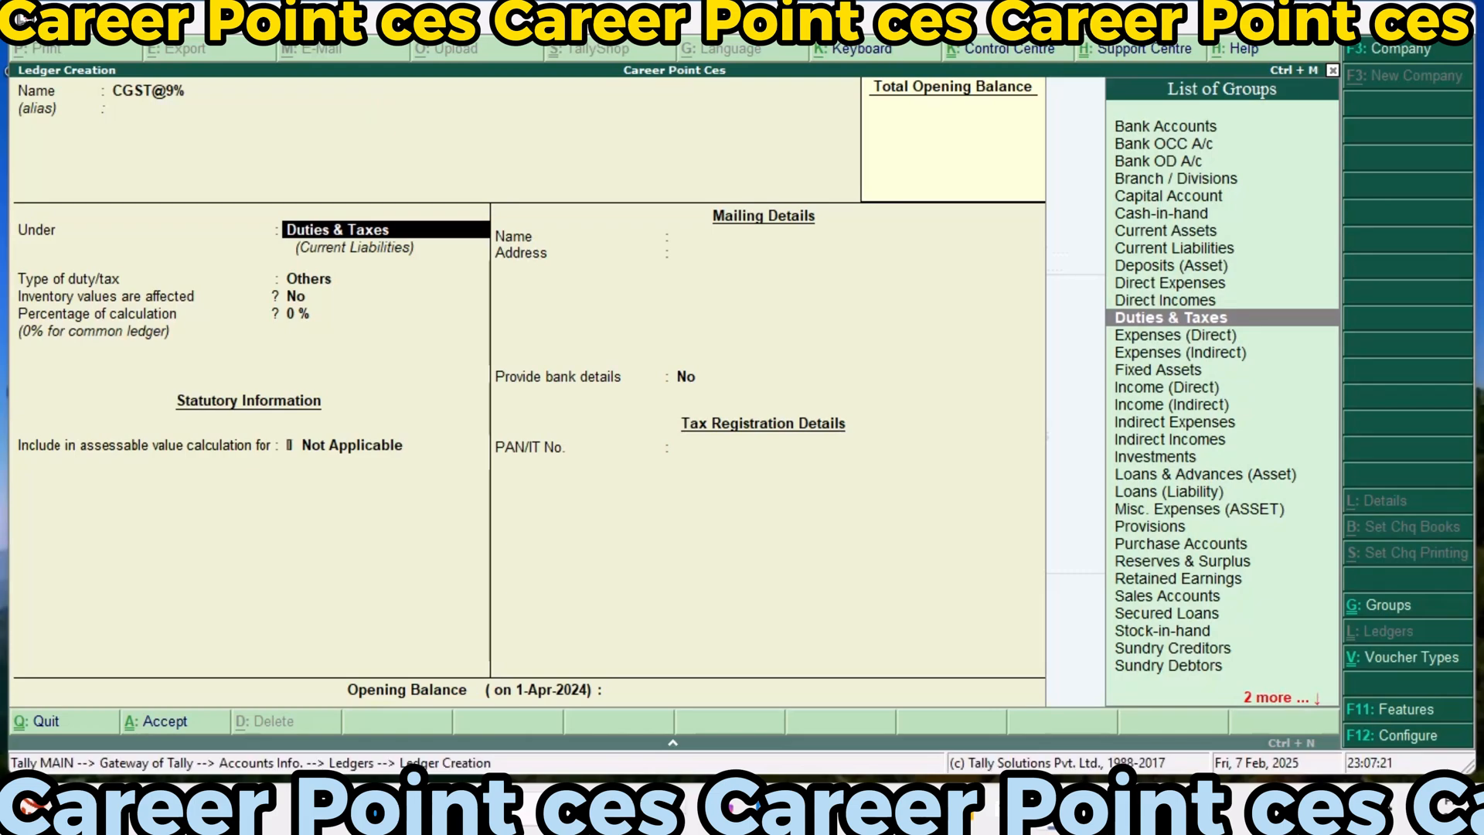
key(Return)
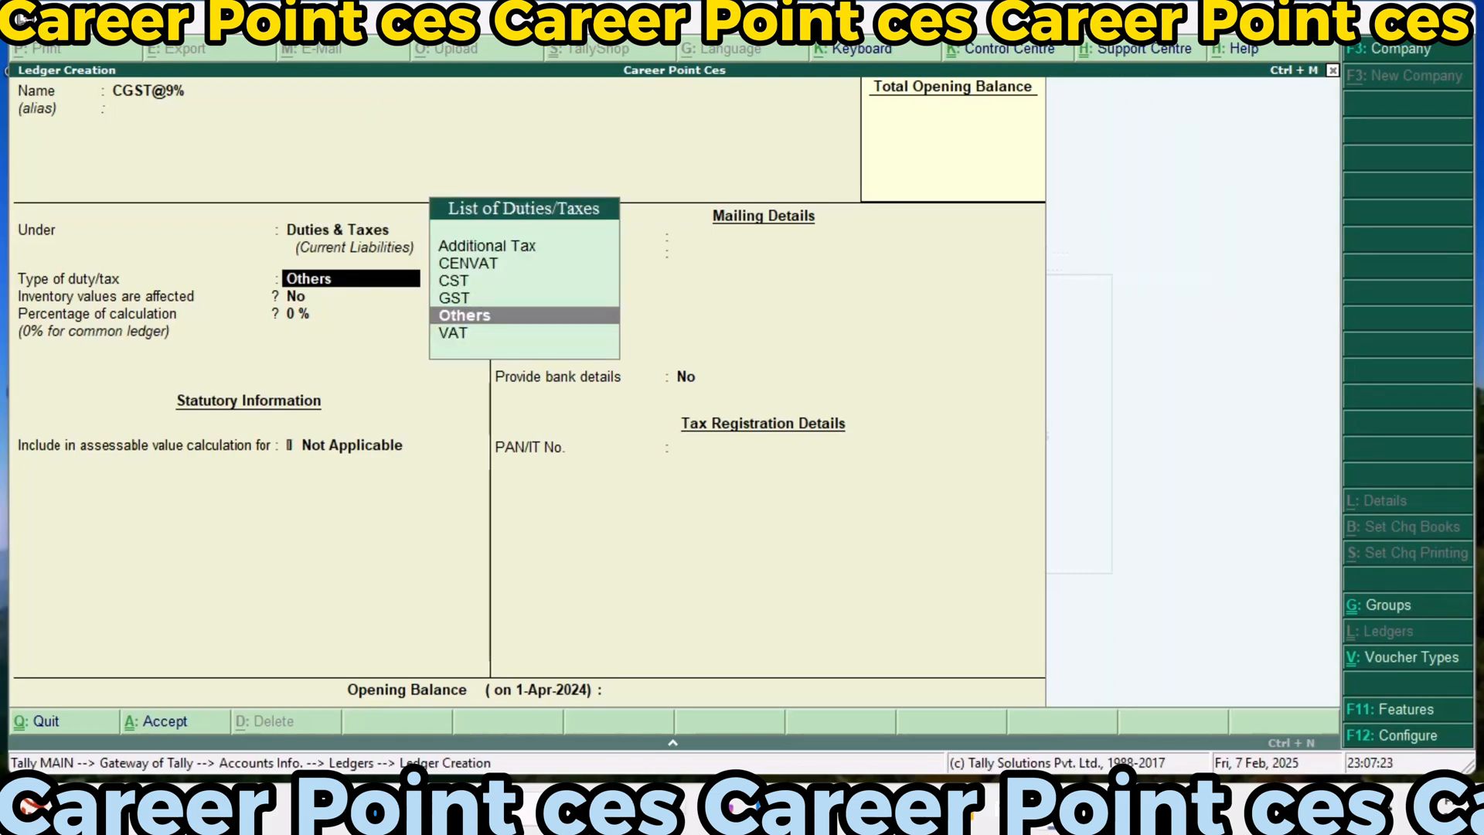
Set the CGST@9% ledger's duty type to GST, tax type to Central Tax and percentage of calculation to 9%
key(Up)
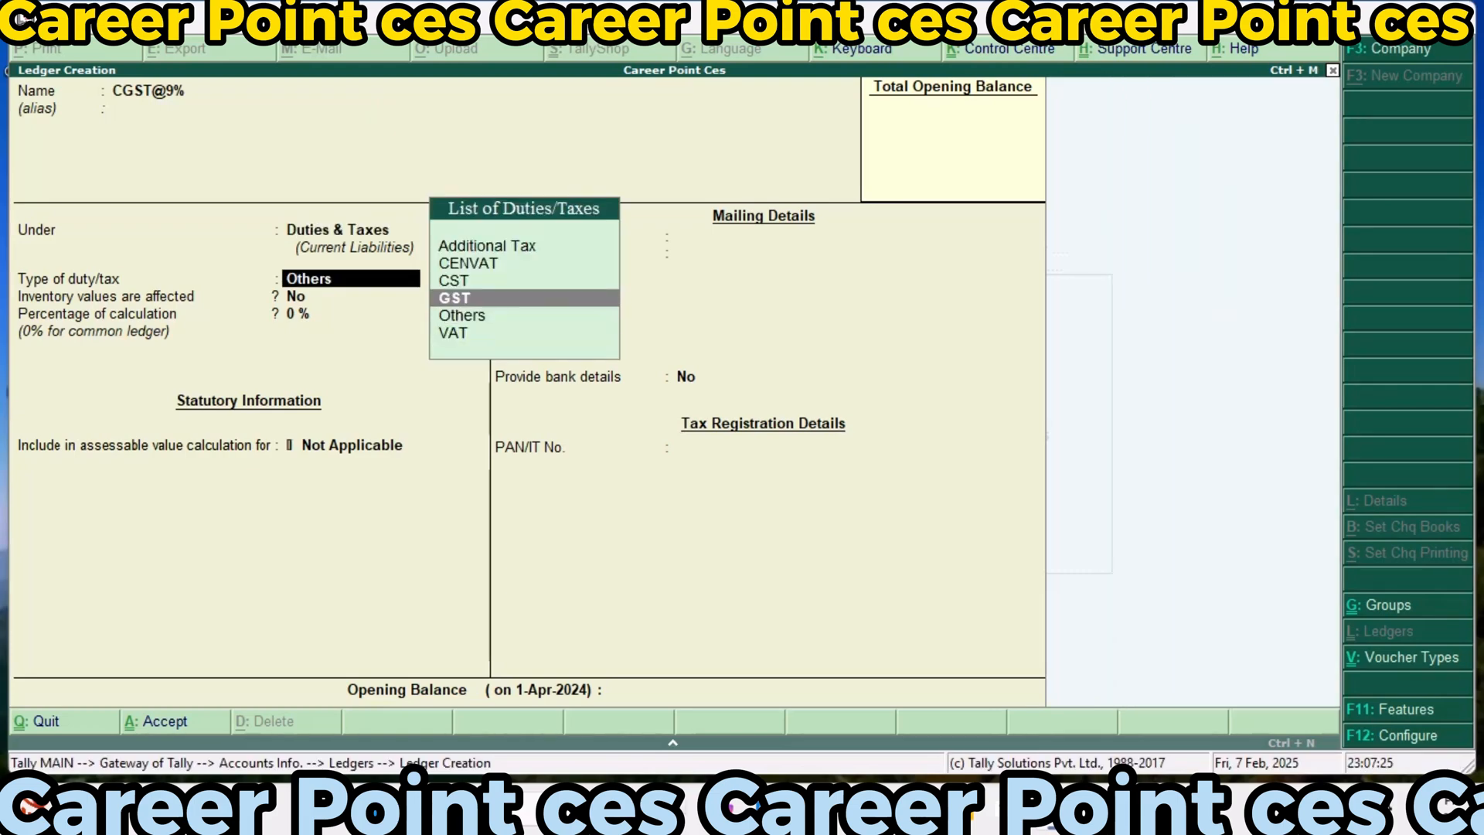
key(Return)
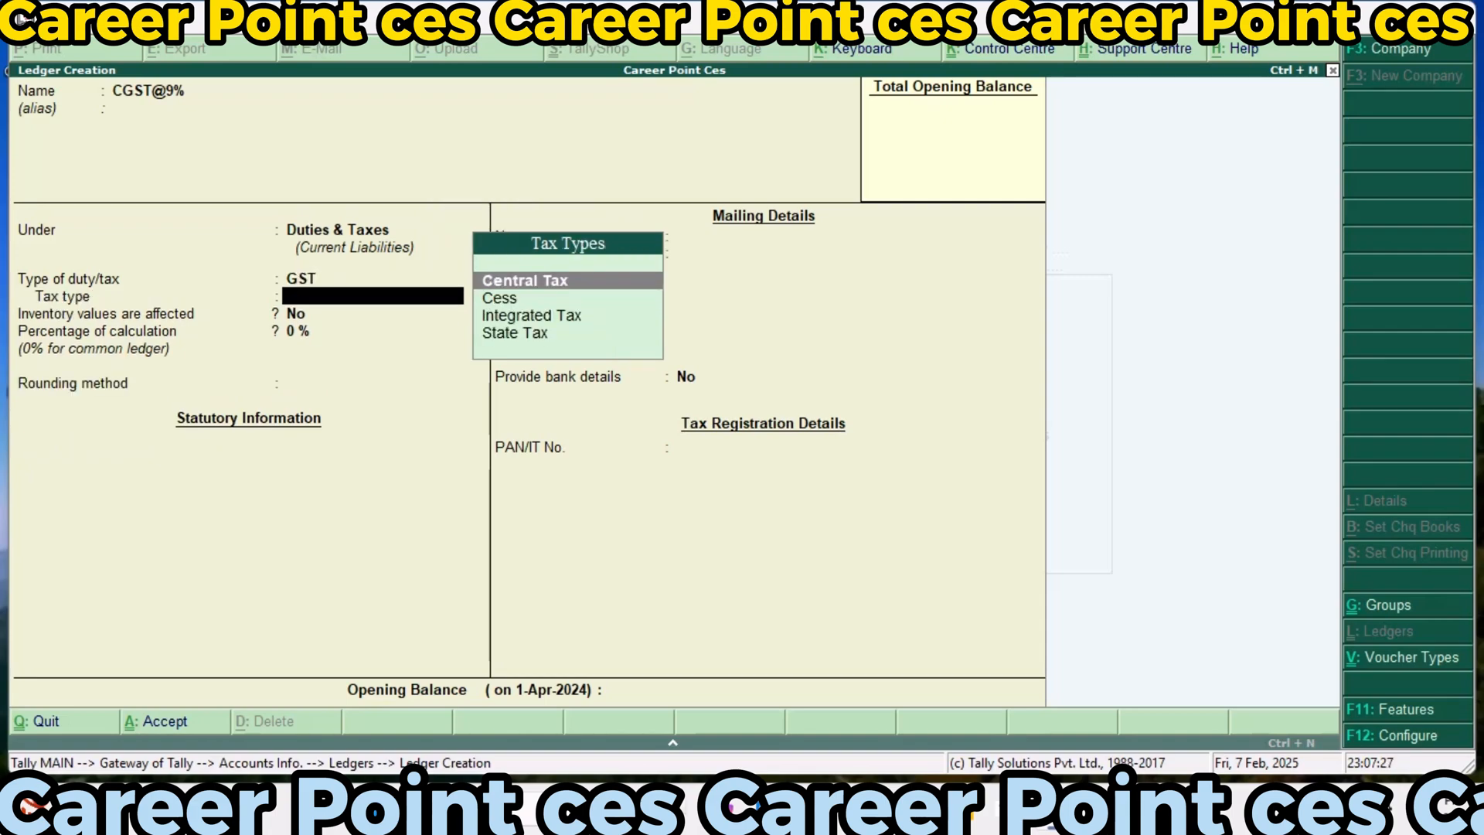
key(Down)
key(Up)
key(Return)
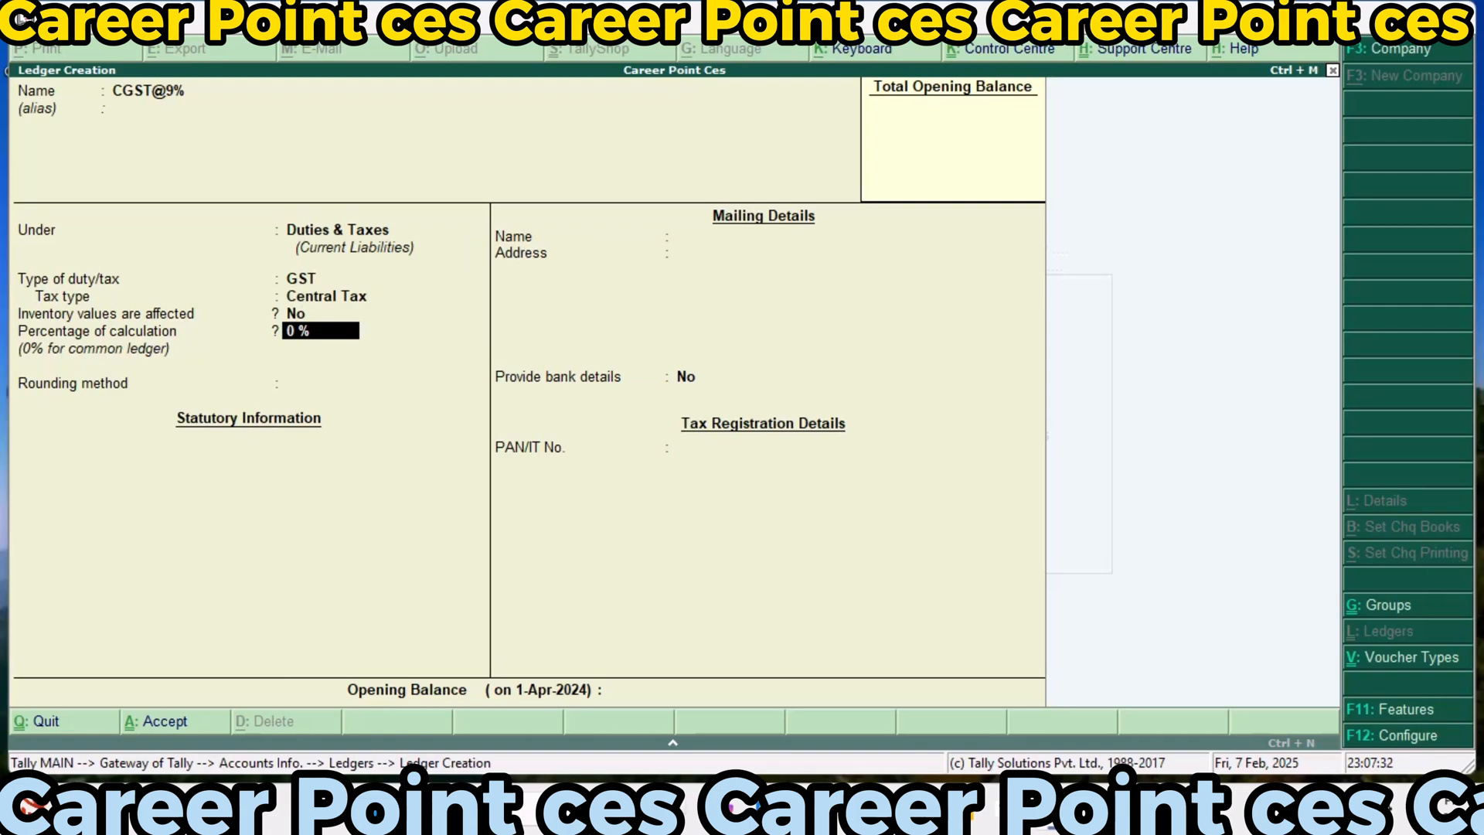
text(9)
key(Return)
Apply Downward Rounding to the CGST@9% ledger with a rounding limit of 0, and save it without bank details
key(Down)
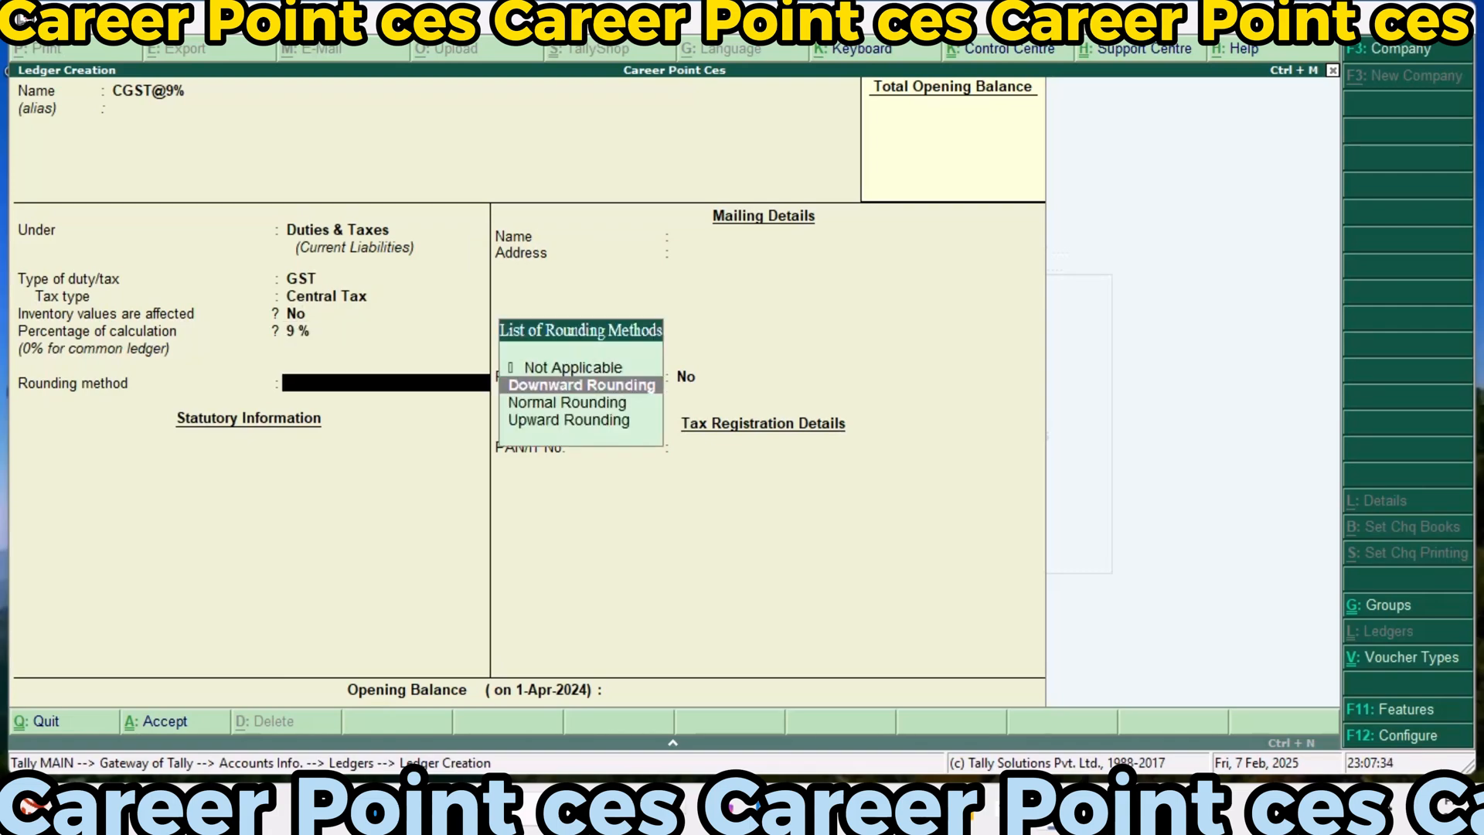
key(Return)
key(Return)
key(Return)
key(Return)
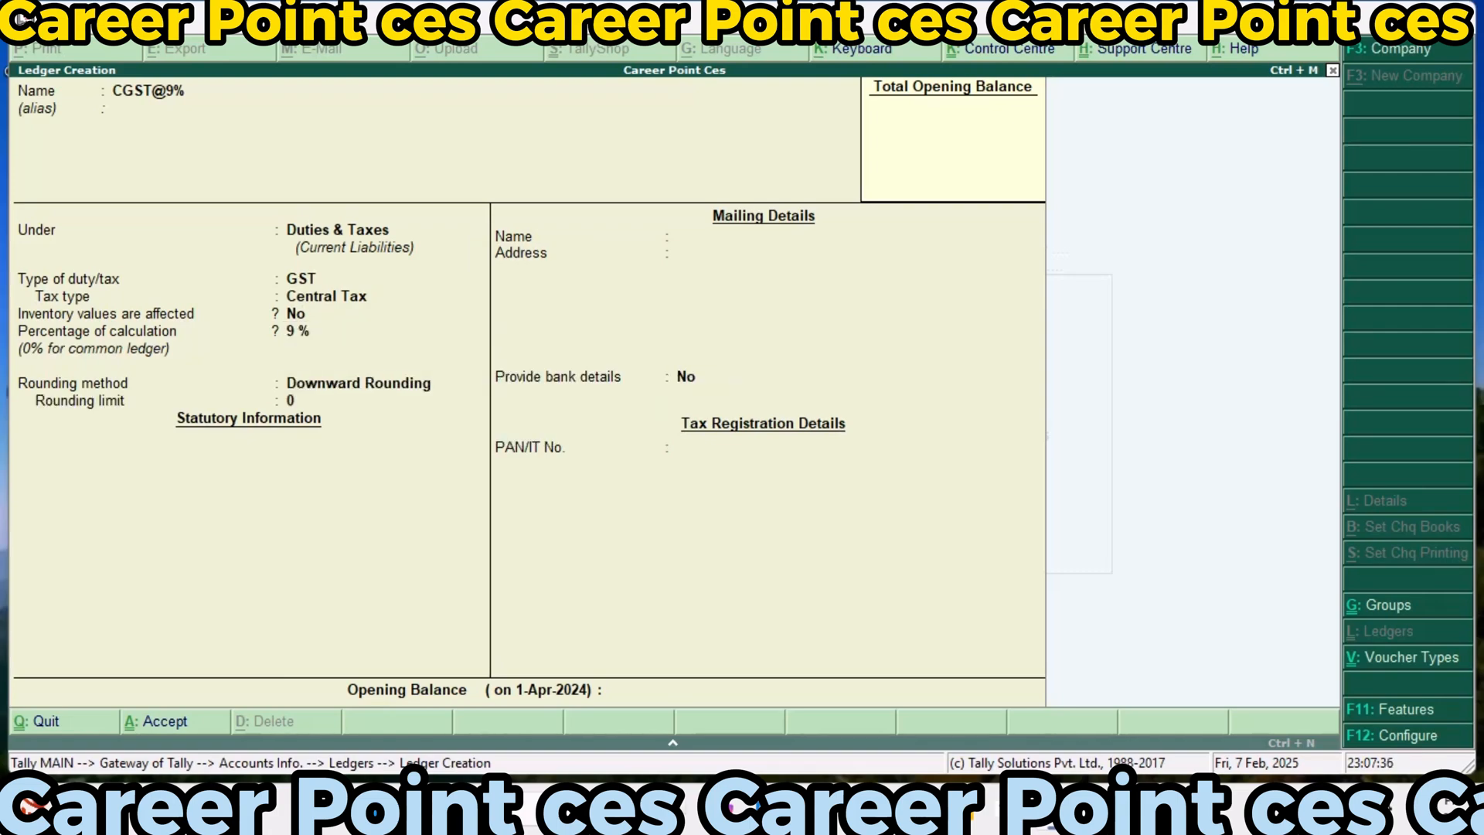
key(Return)
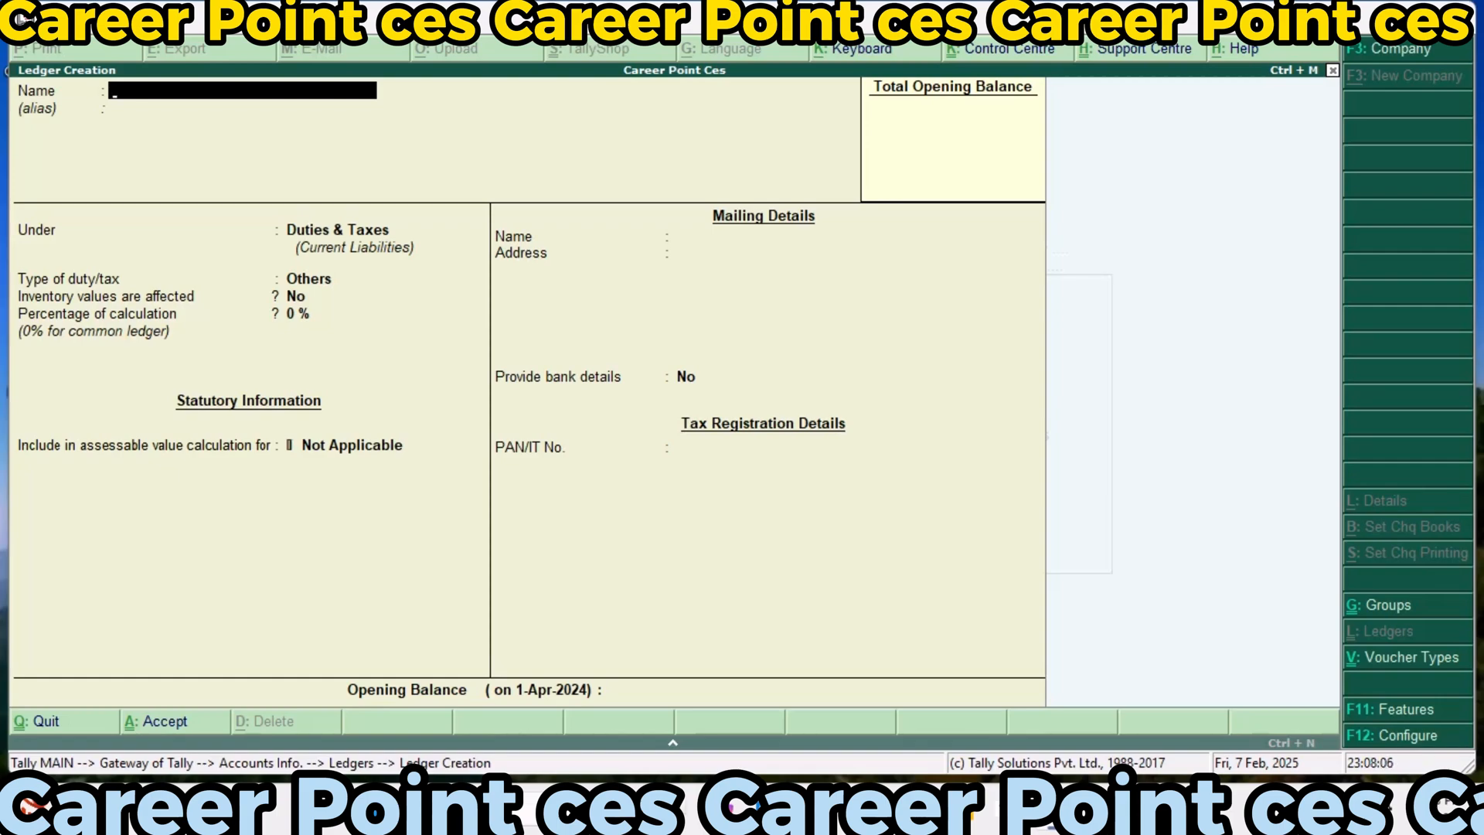
Start a new ledger named Excise Duty@35%, keeping it under the Duties & Taxes group
text(Excise Duty@)
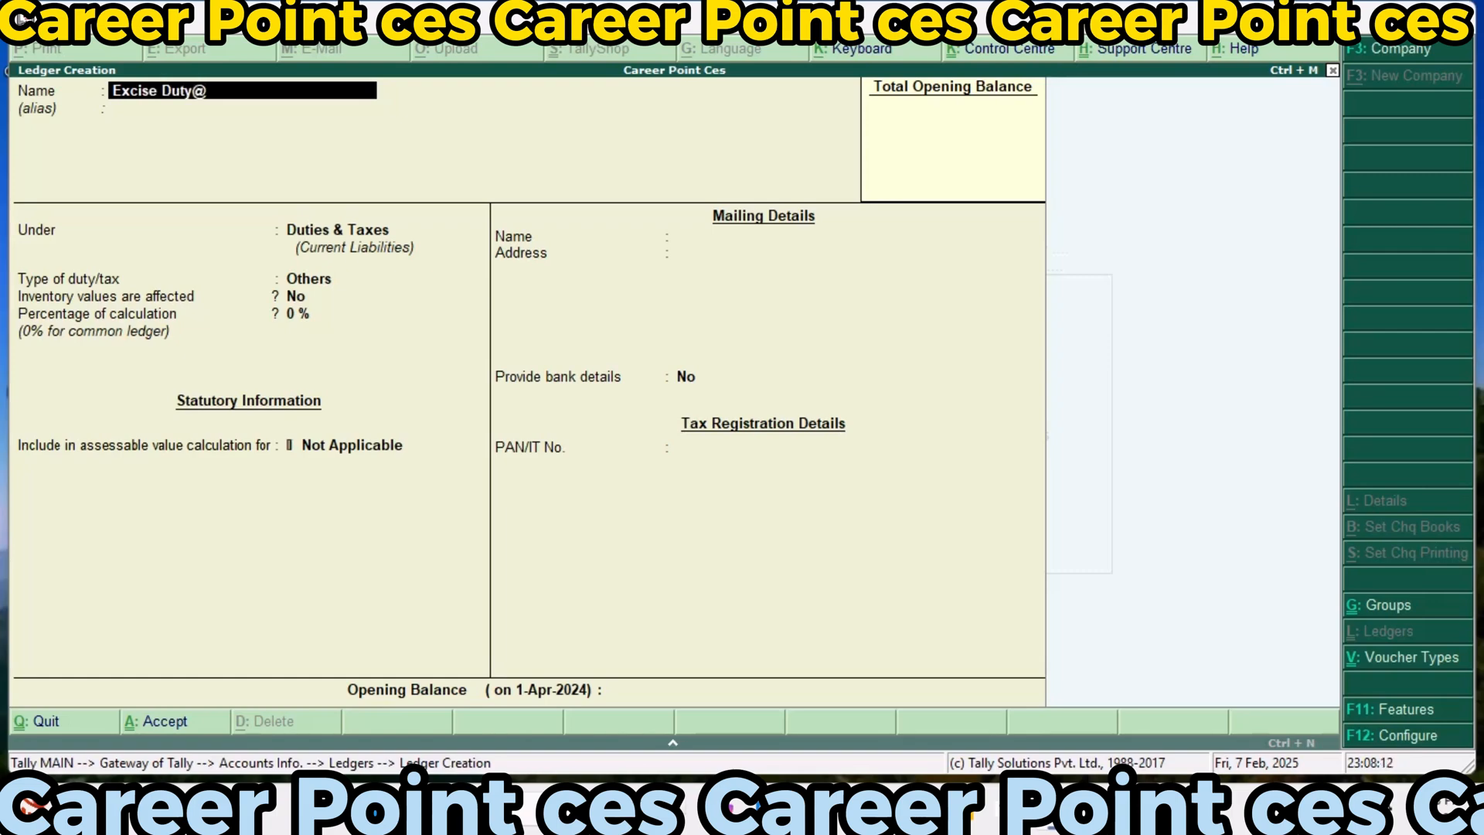
text(3)
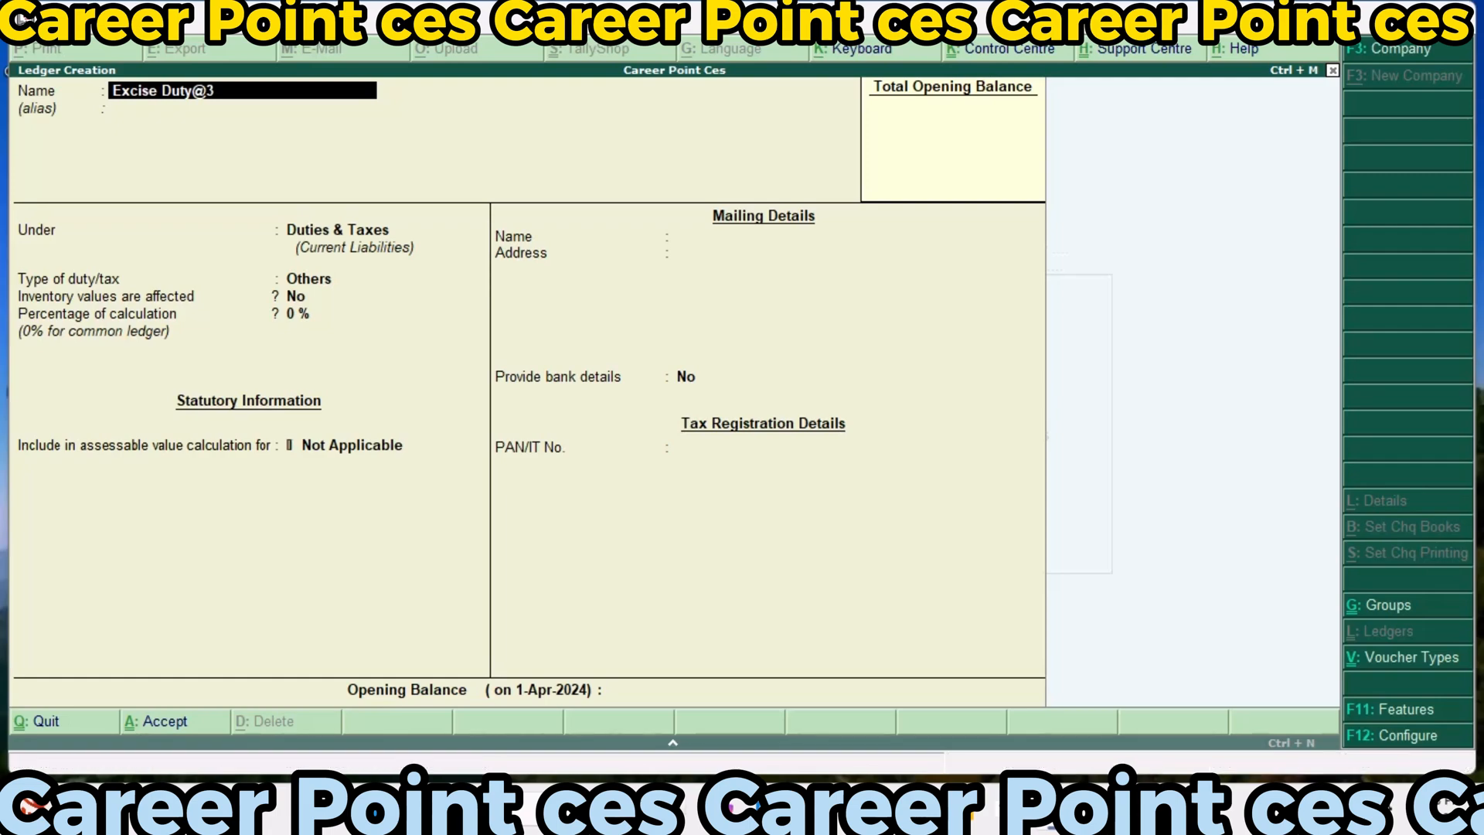
text(5)
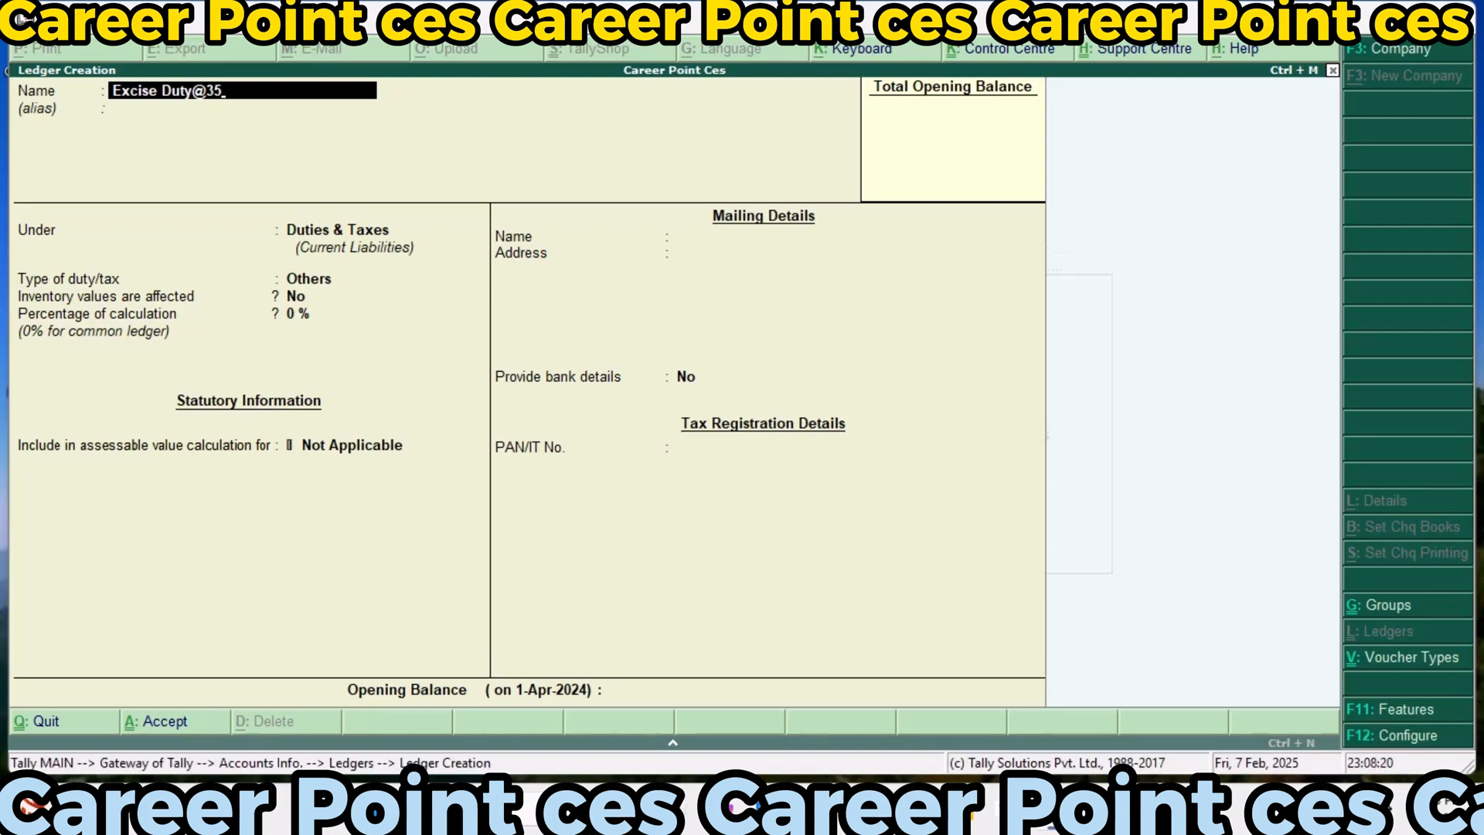
text(%)
key(Return)
key(Return)
key(Return)
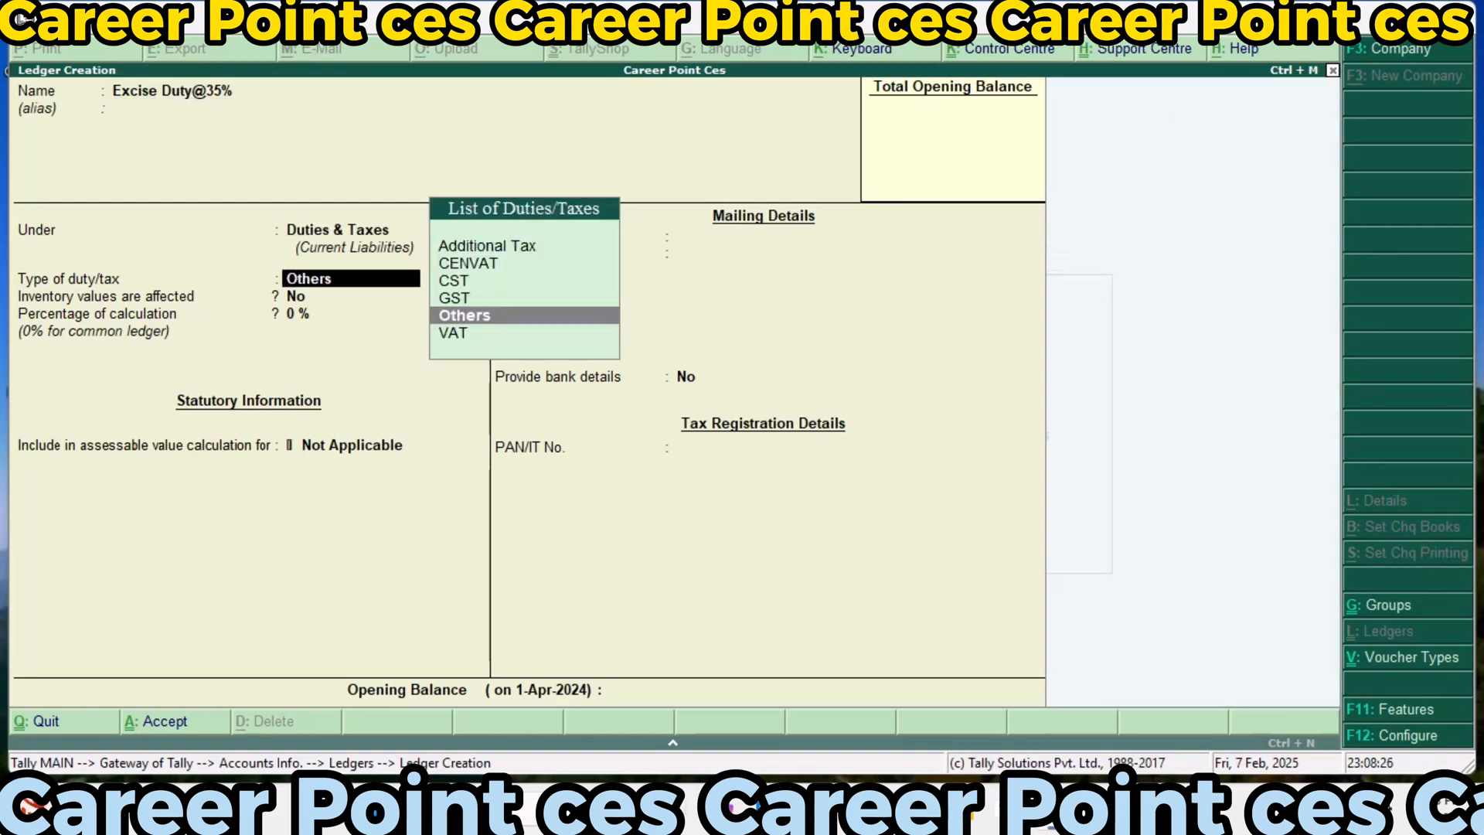
Set the Excise Duty@35% ledger's duty type to CENVAT, duty head to Basic Excise Duty and percentage of calculation to 35%
key(Up)
key(Up)
key(Up)
key(Up)
key(Down)
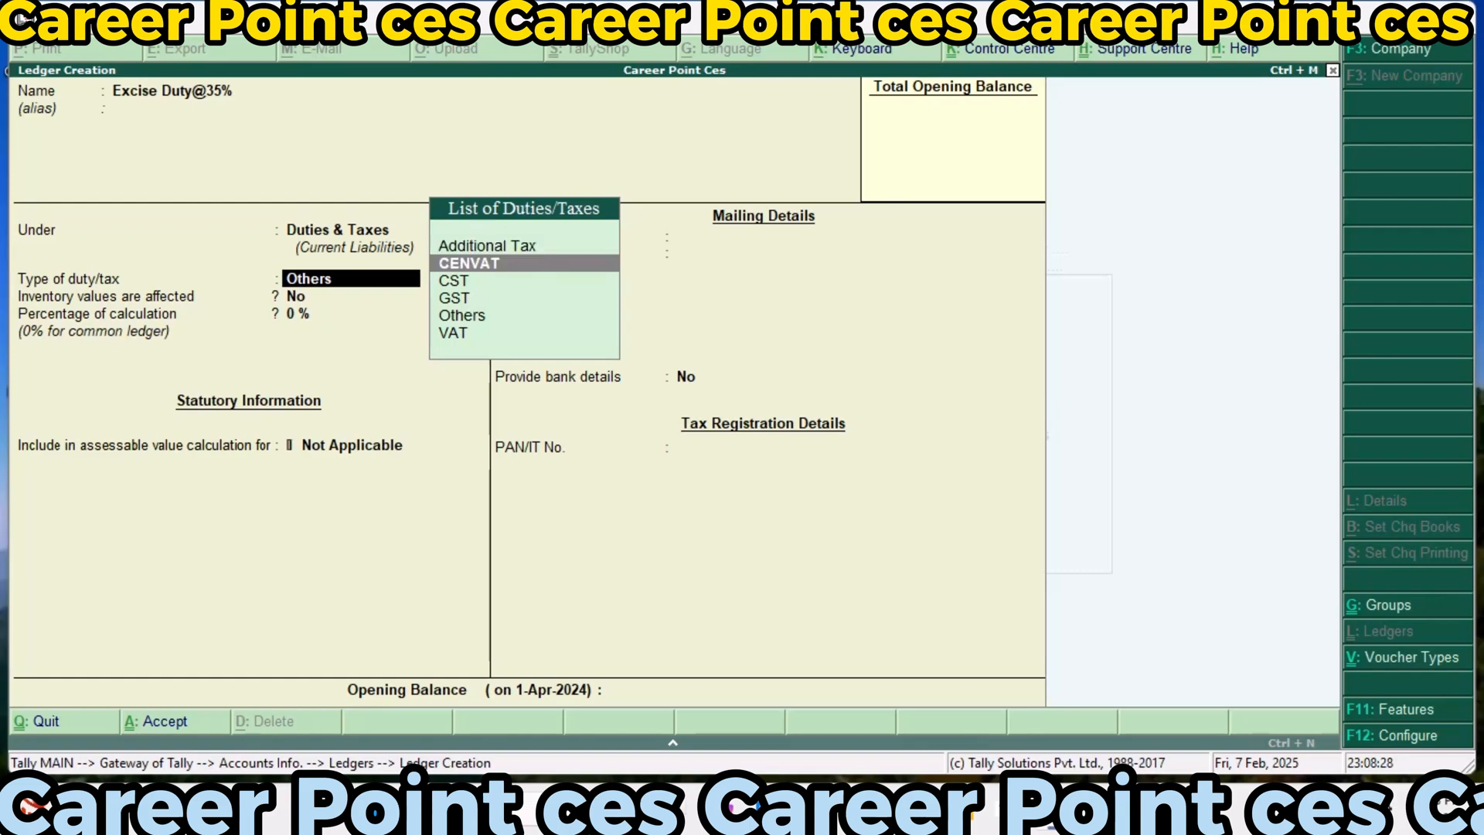
key(Down)
key(Down)
key(Up)
key(Up)
key(Return)
key(Down)
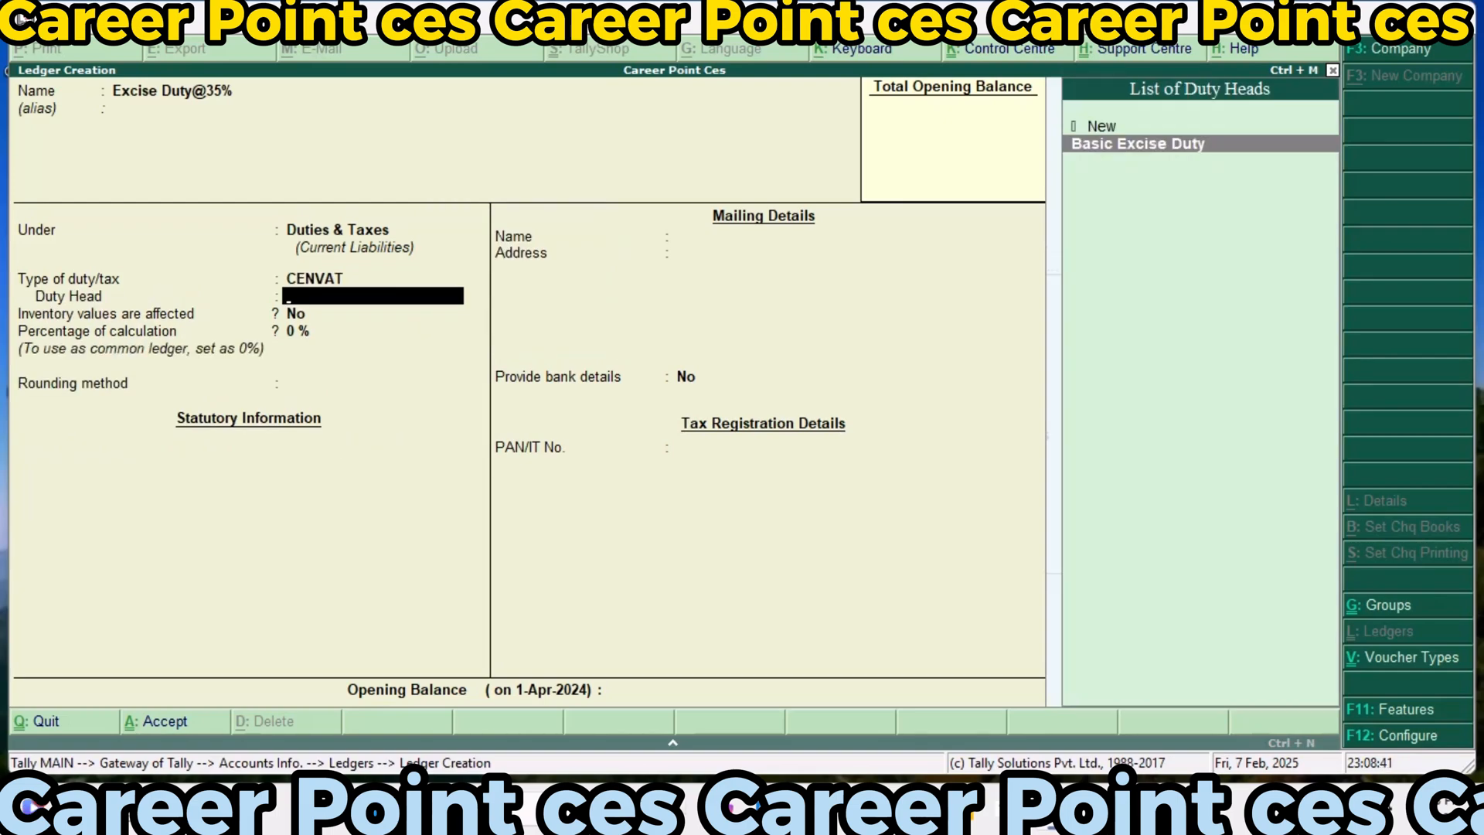
key(Return)
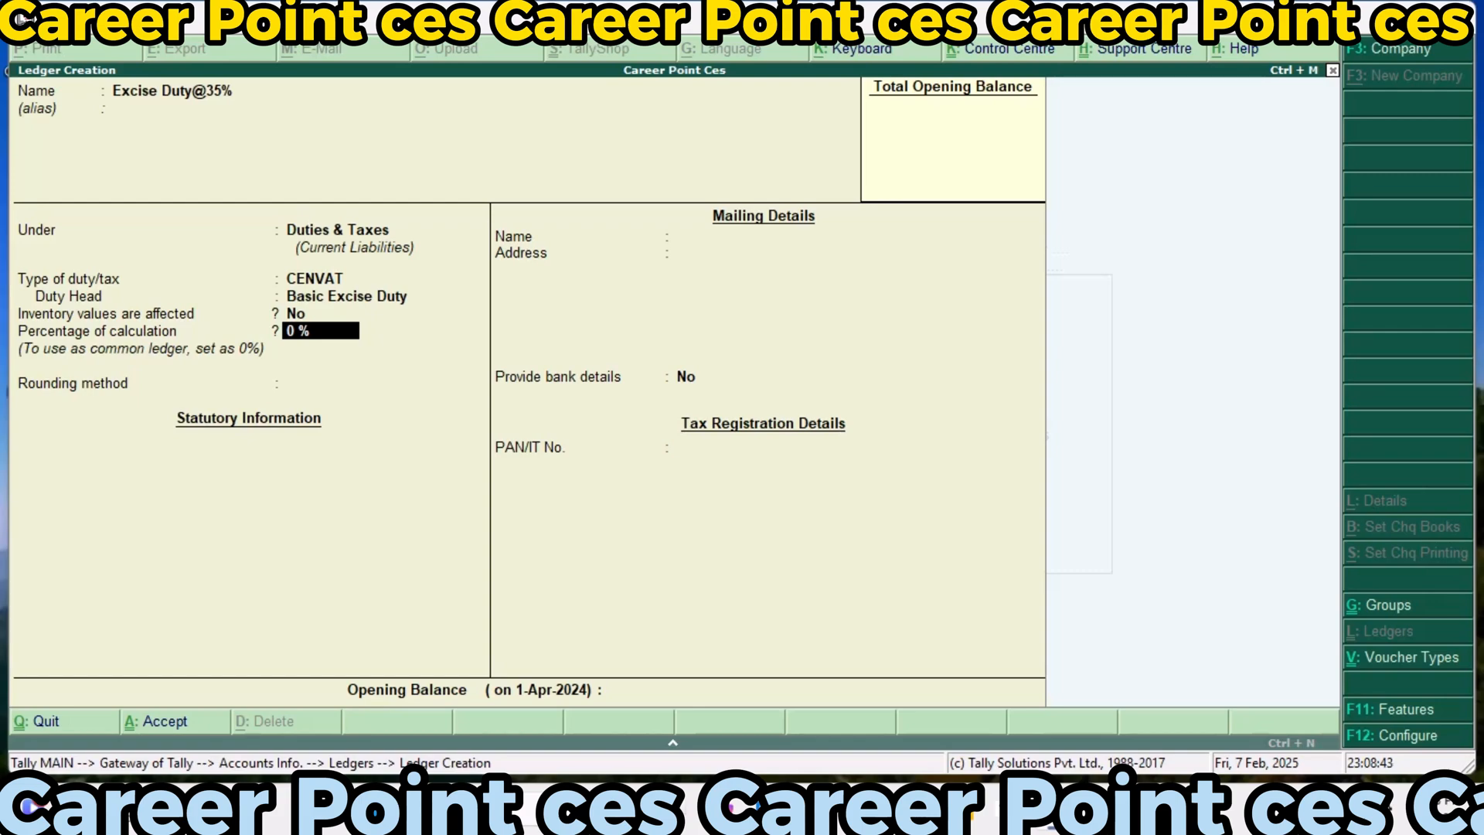
text(35)
key(Return)
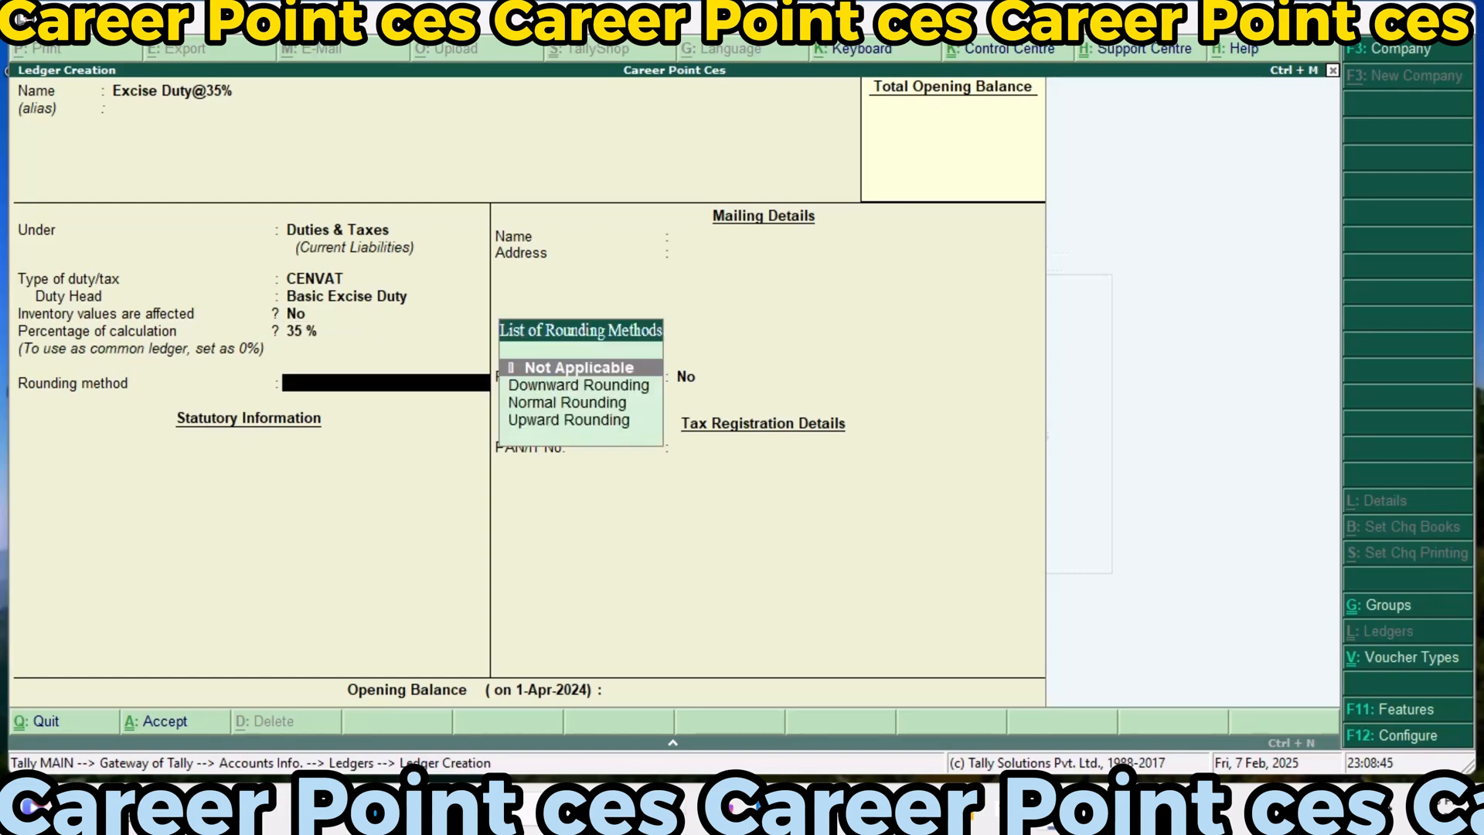
Apply Downward Rounding to the Excise Duty@35% ledger with a rounding limit of 0, and save it without bank details
key(Down)
key(Return)
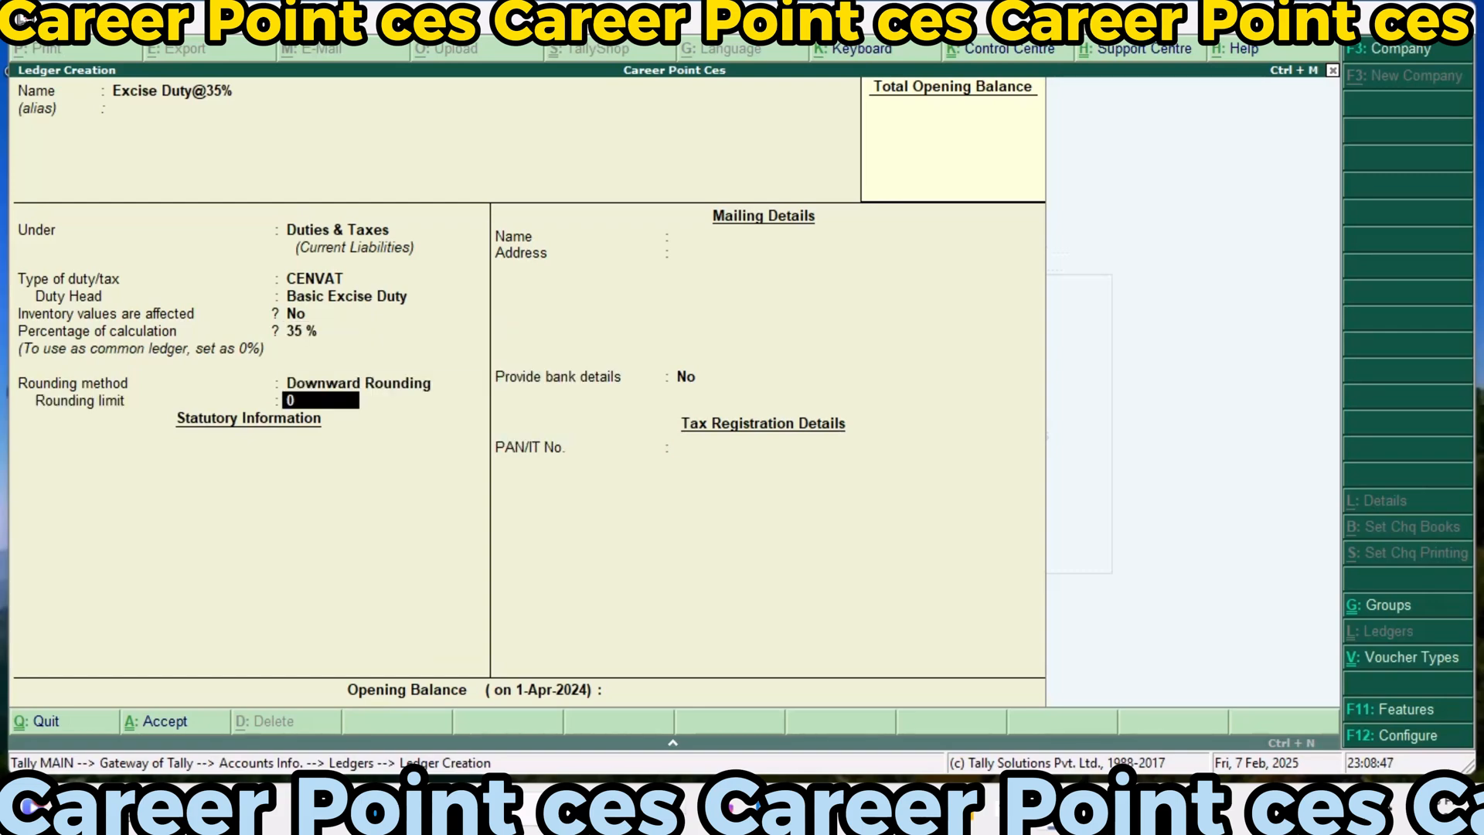
key(Return)
key(Return)
key(Return)
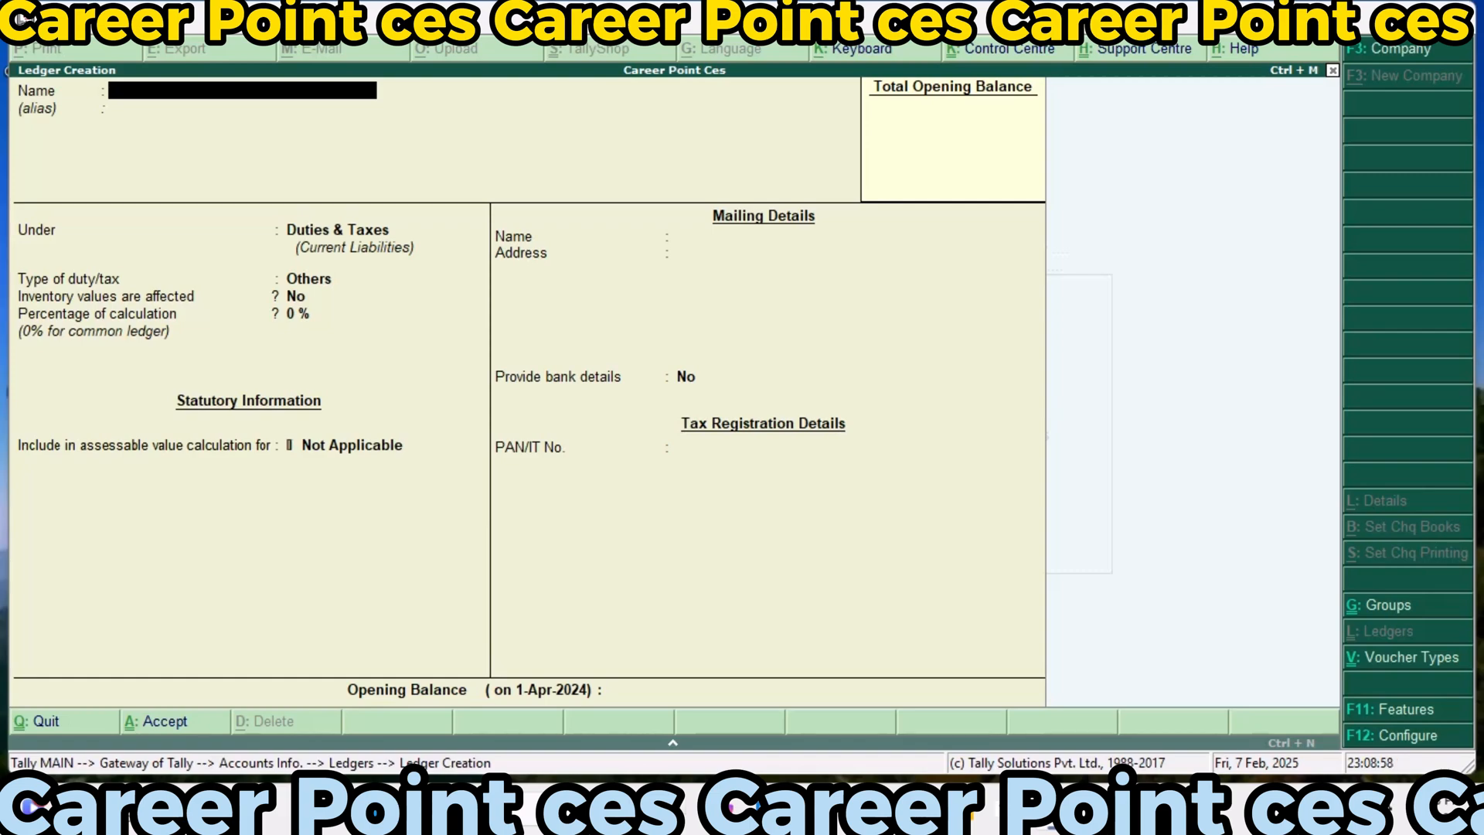
Start a new ledger named Education@8%, keeping it under the Duties & Taxes group
text(Education@)
text(8%)
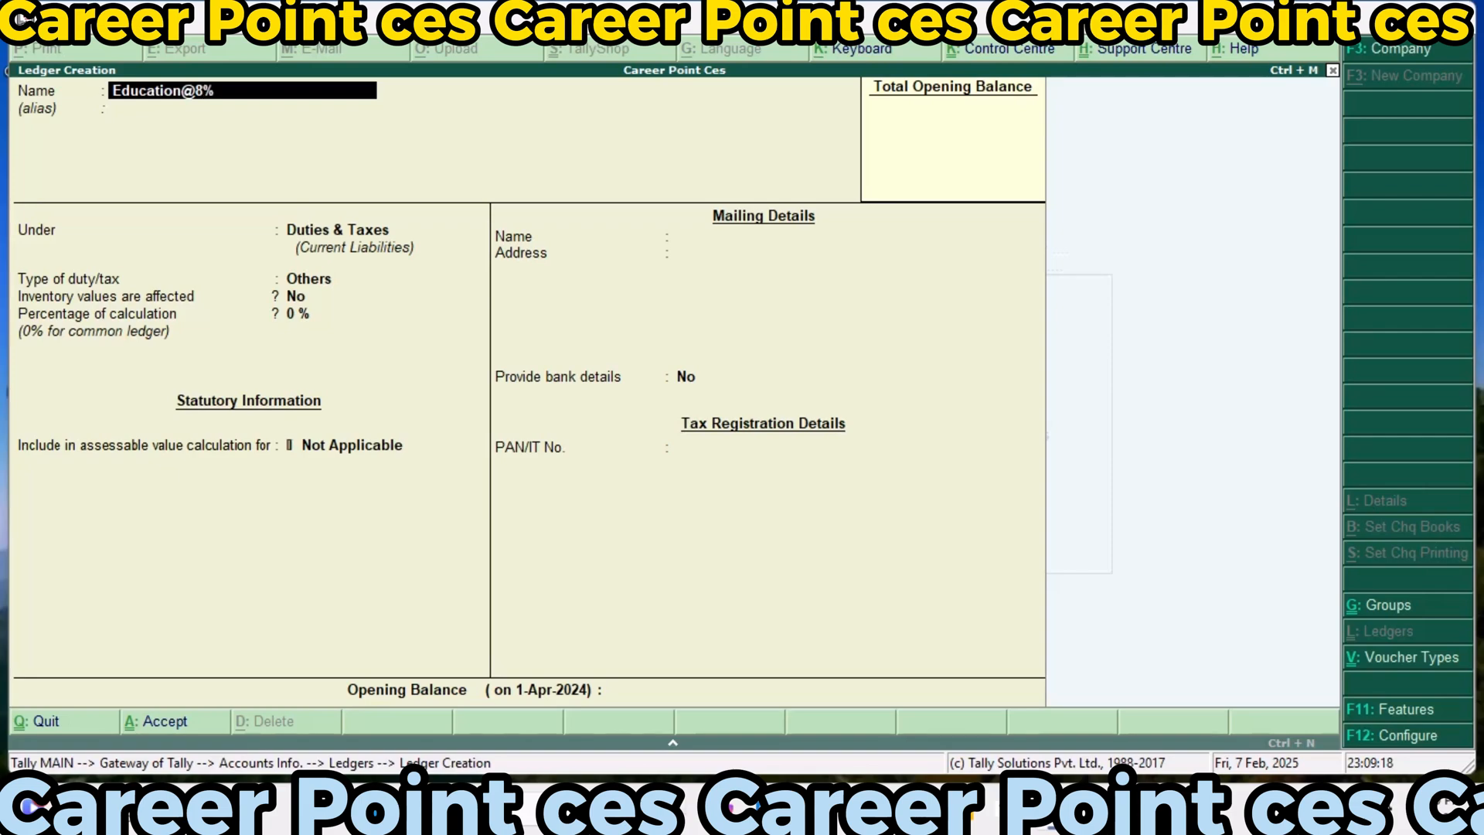
key(Return)
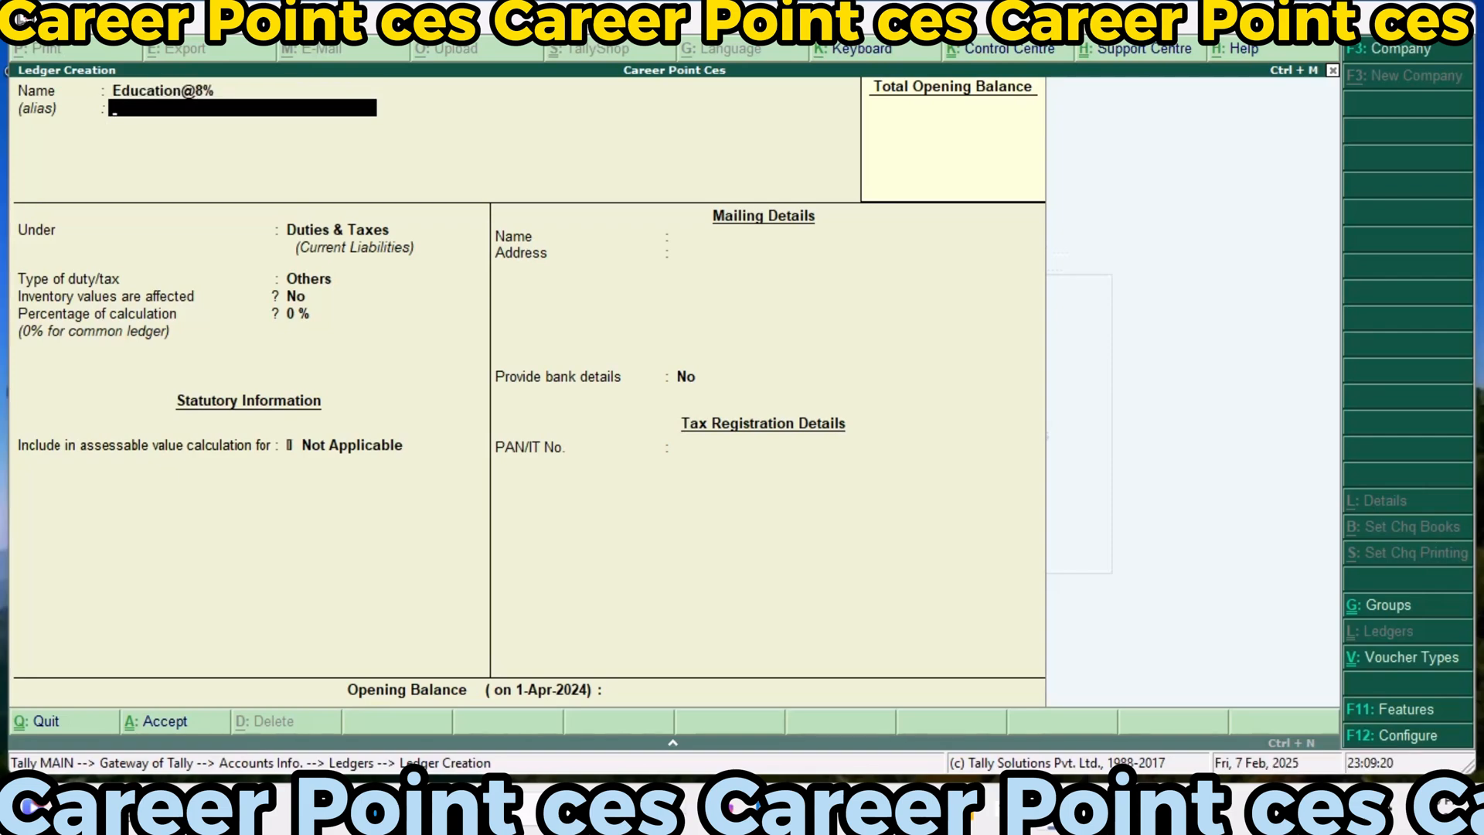
key(Return)
key(Return)
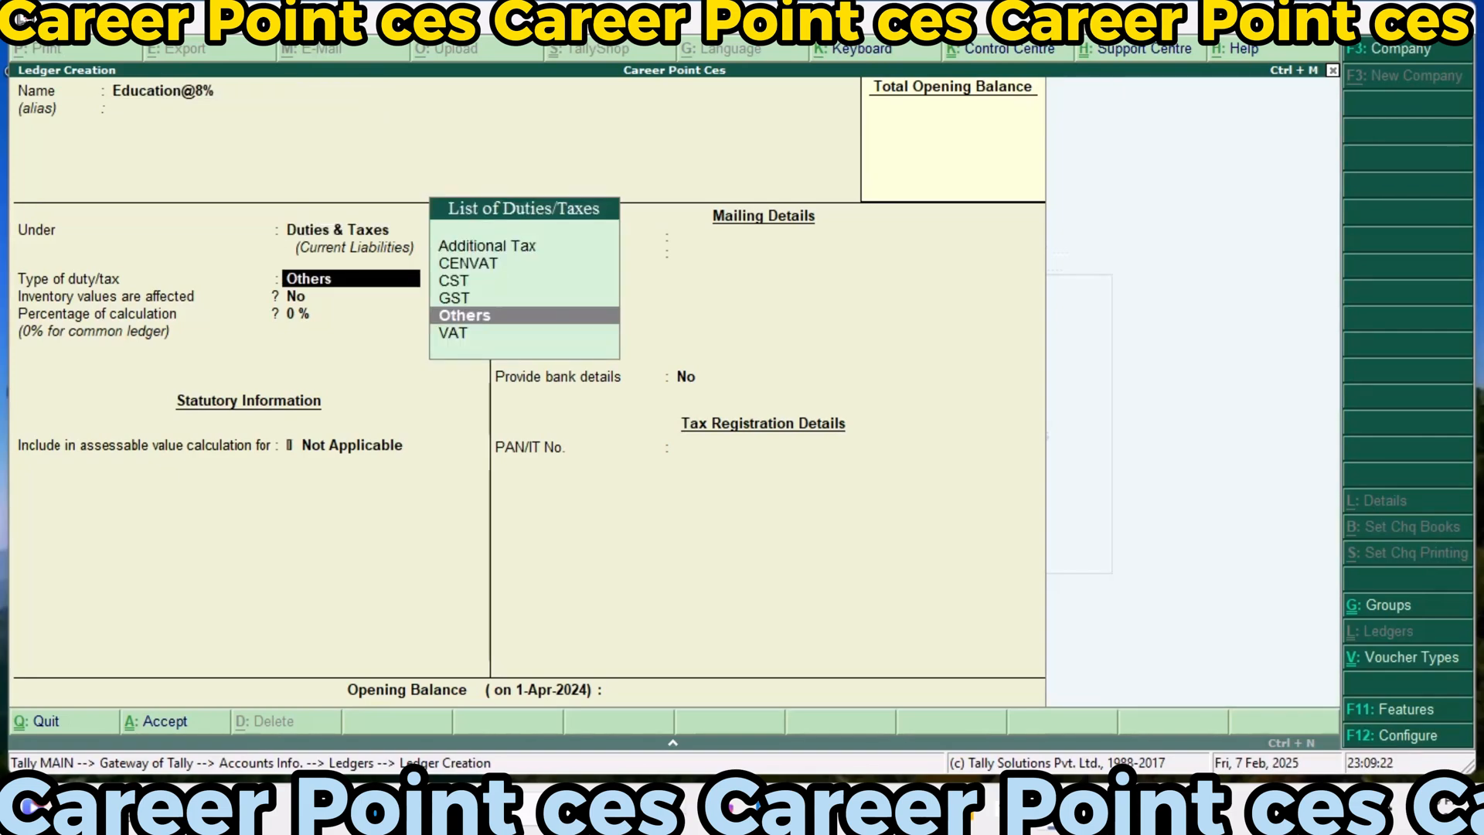
Keep Others as the type of duty/tax for the Education@8% ledger
key(Up)
key(Up)
key(Up)
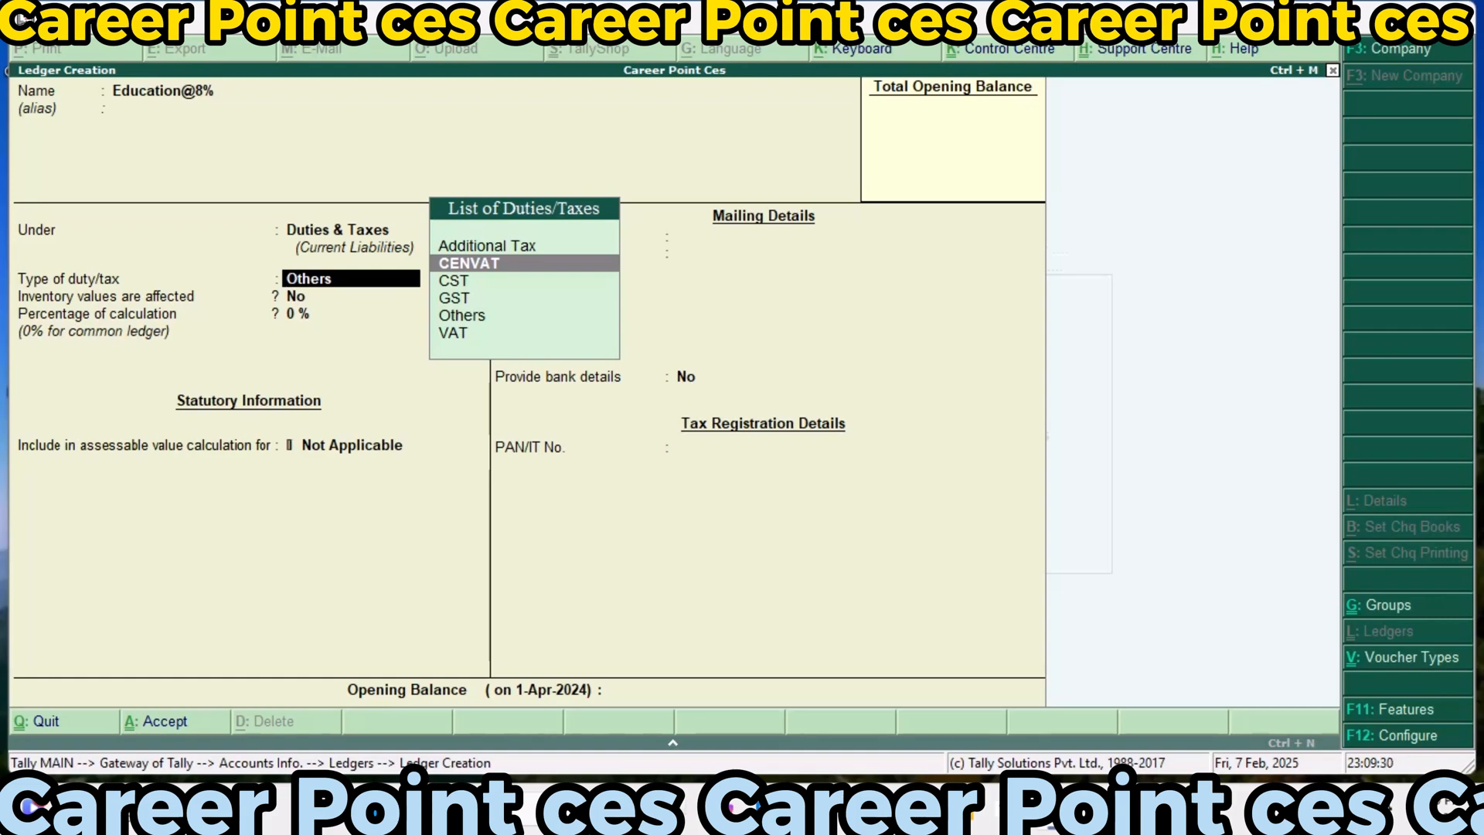
key(Down)
key(Down)
key(Down)
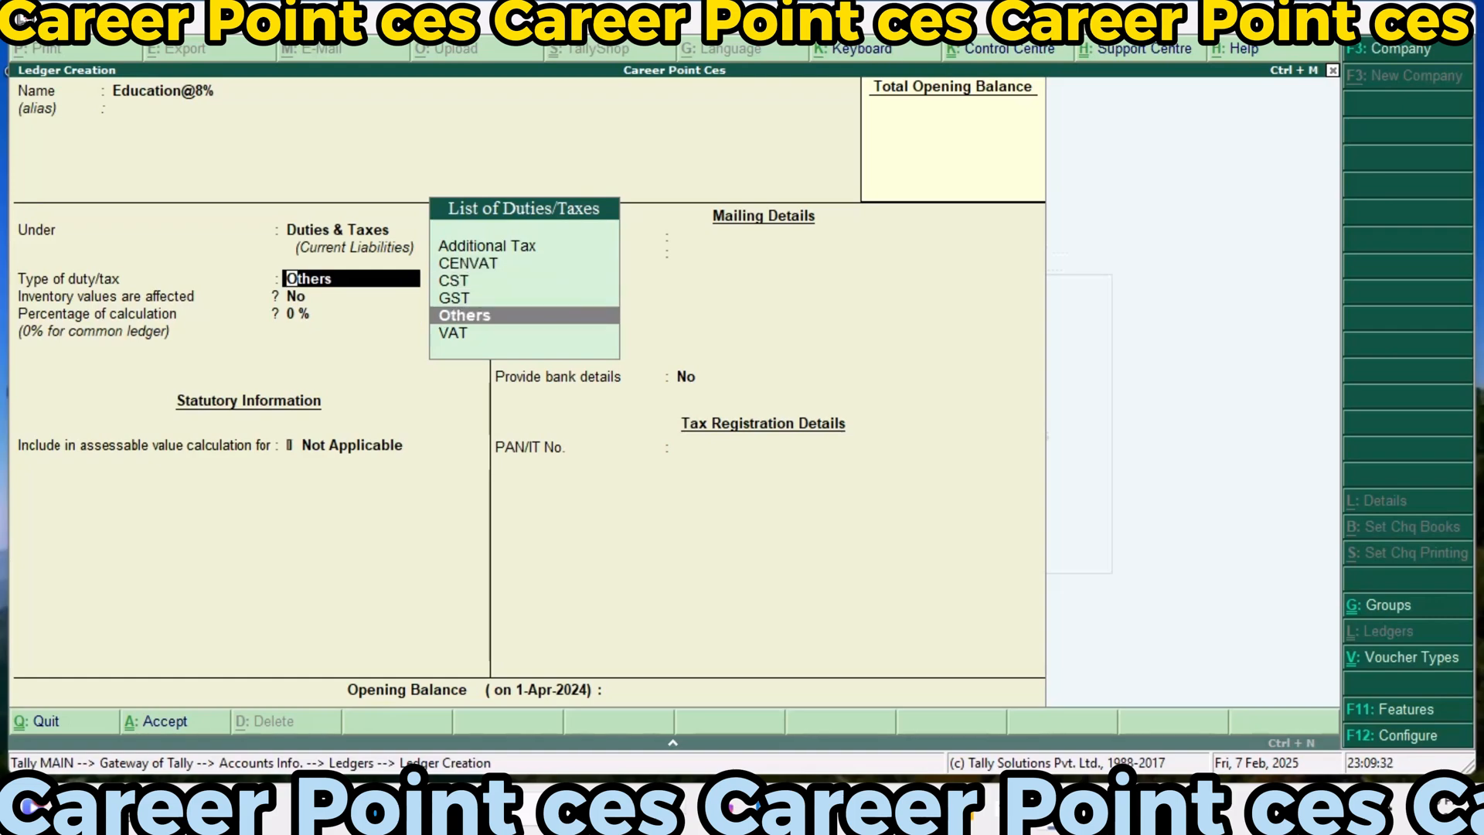
key(Return)
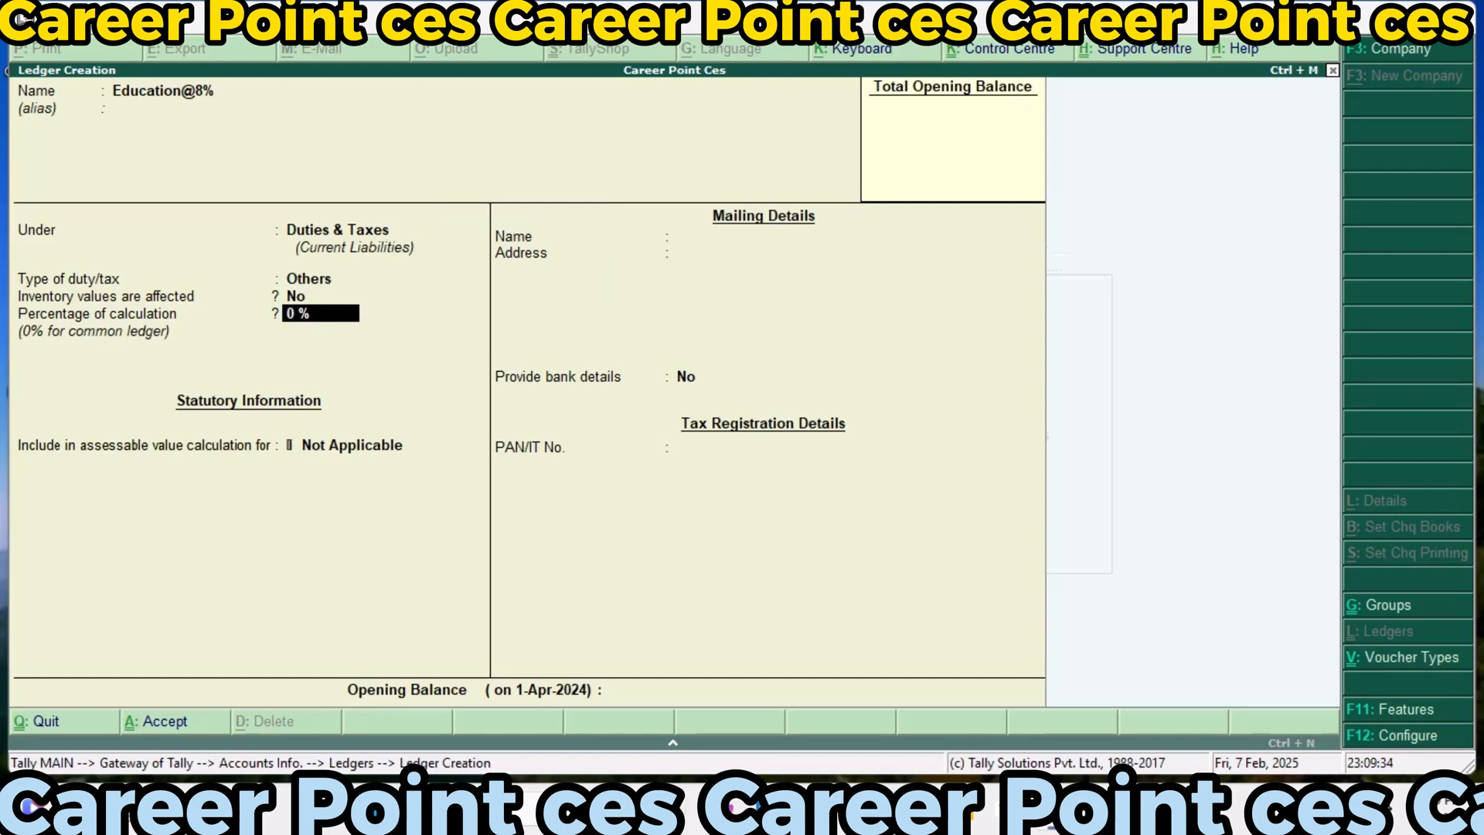
Set the Education@8% ledger's percentage of calculation to 8% and apply Downward Rounding with a rounding limit of 0
text(8)
key(Return)
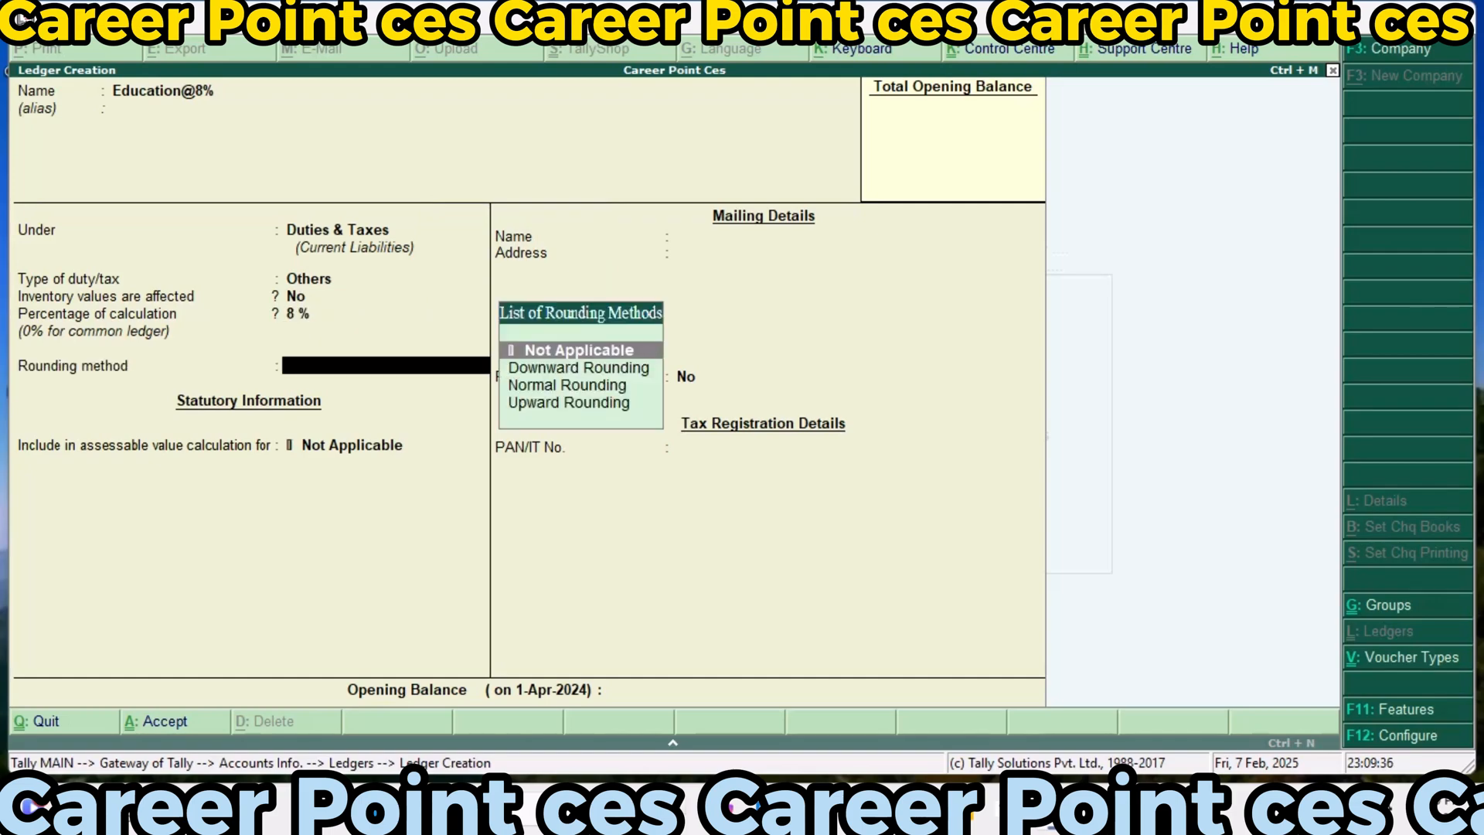
key(Down)
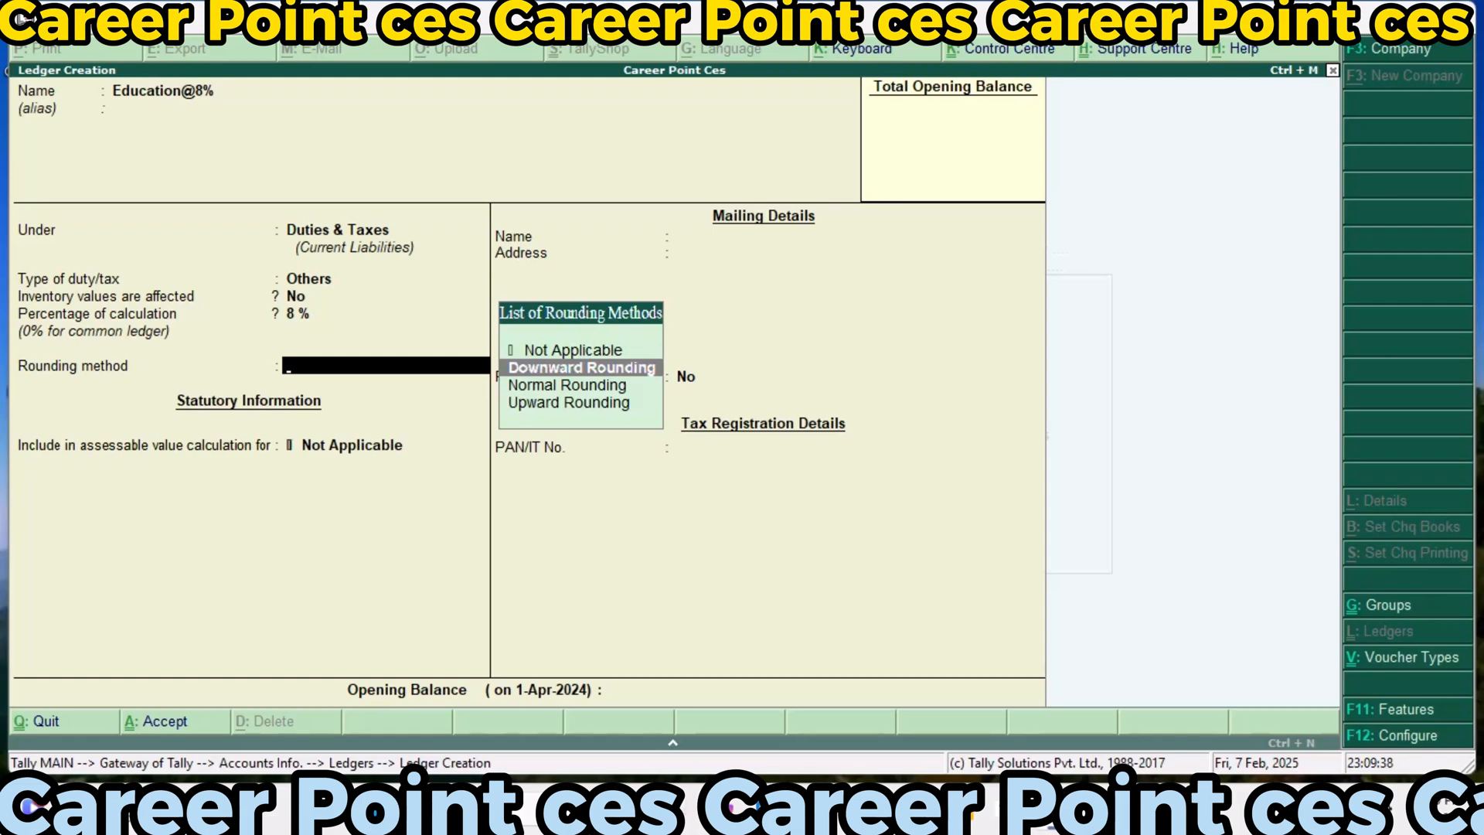
key(Return)
Include the Education@8% ledger in the assessable value calculation for VAT, and save it without bank details
key(Return)
key(Down)
key(Down)
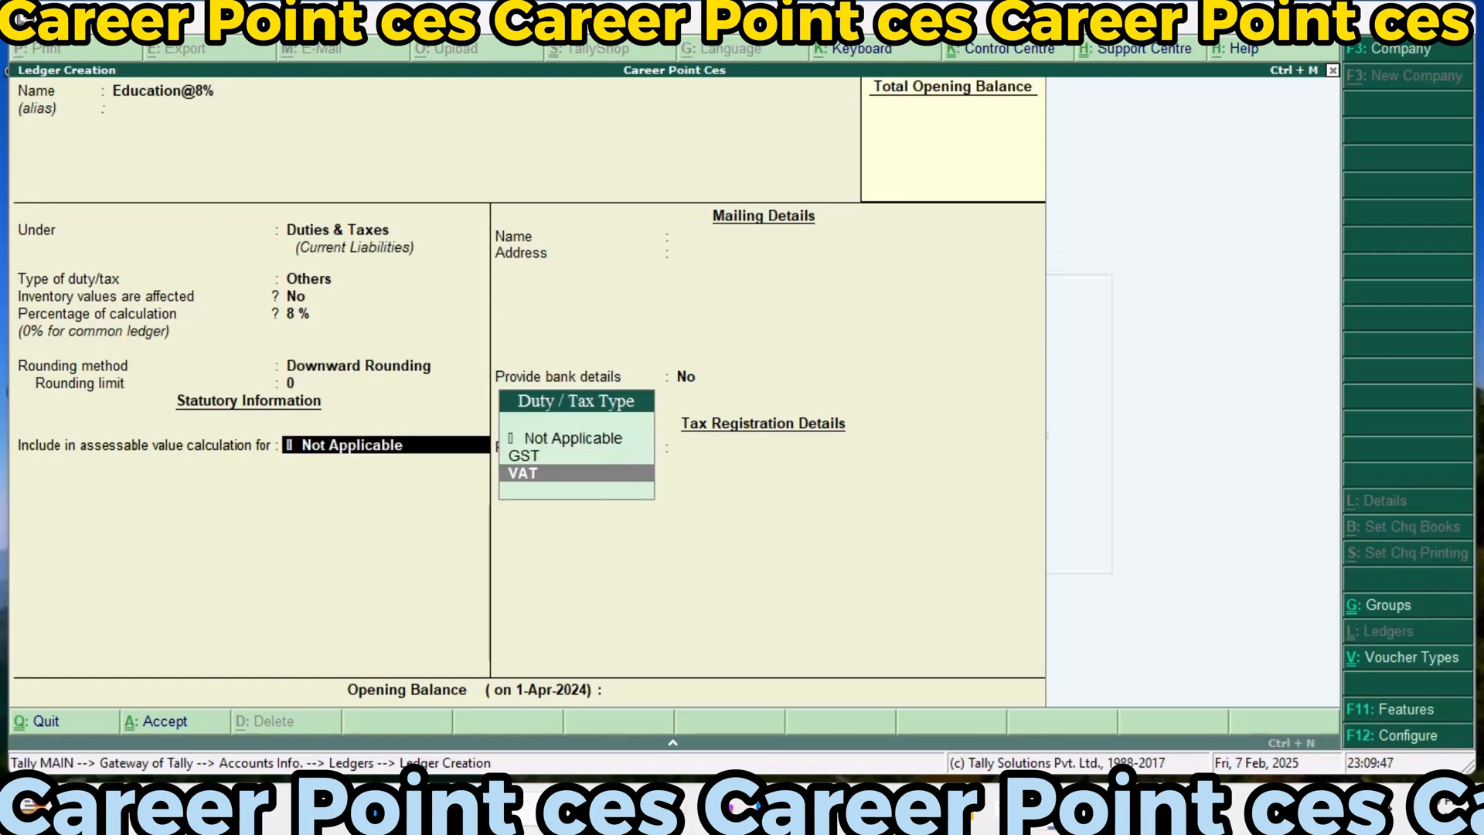
key(Return)
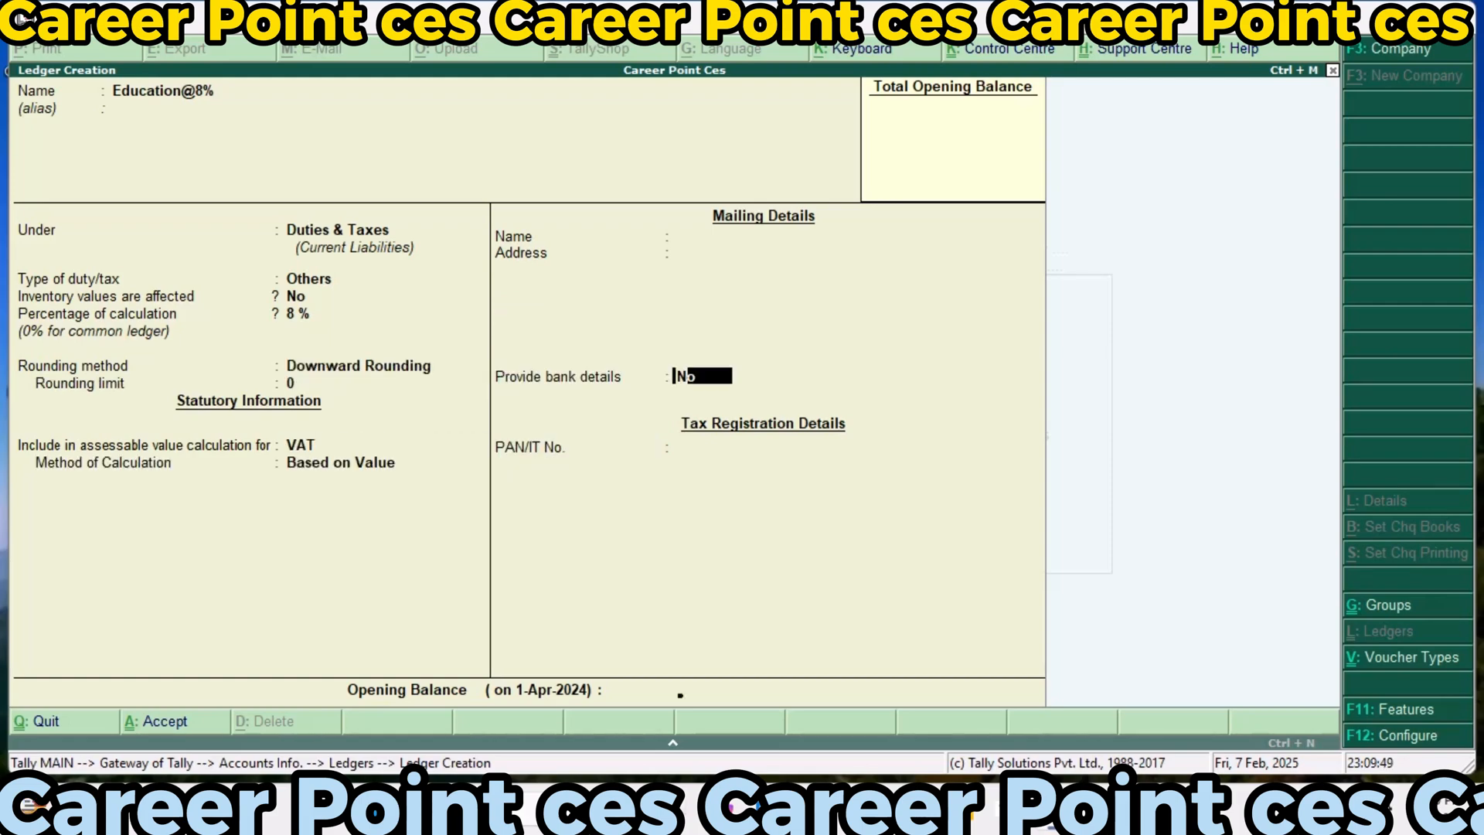
key(Return)
key(Return)
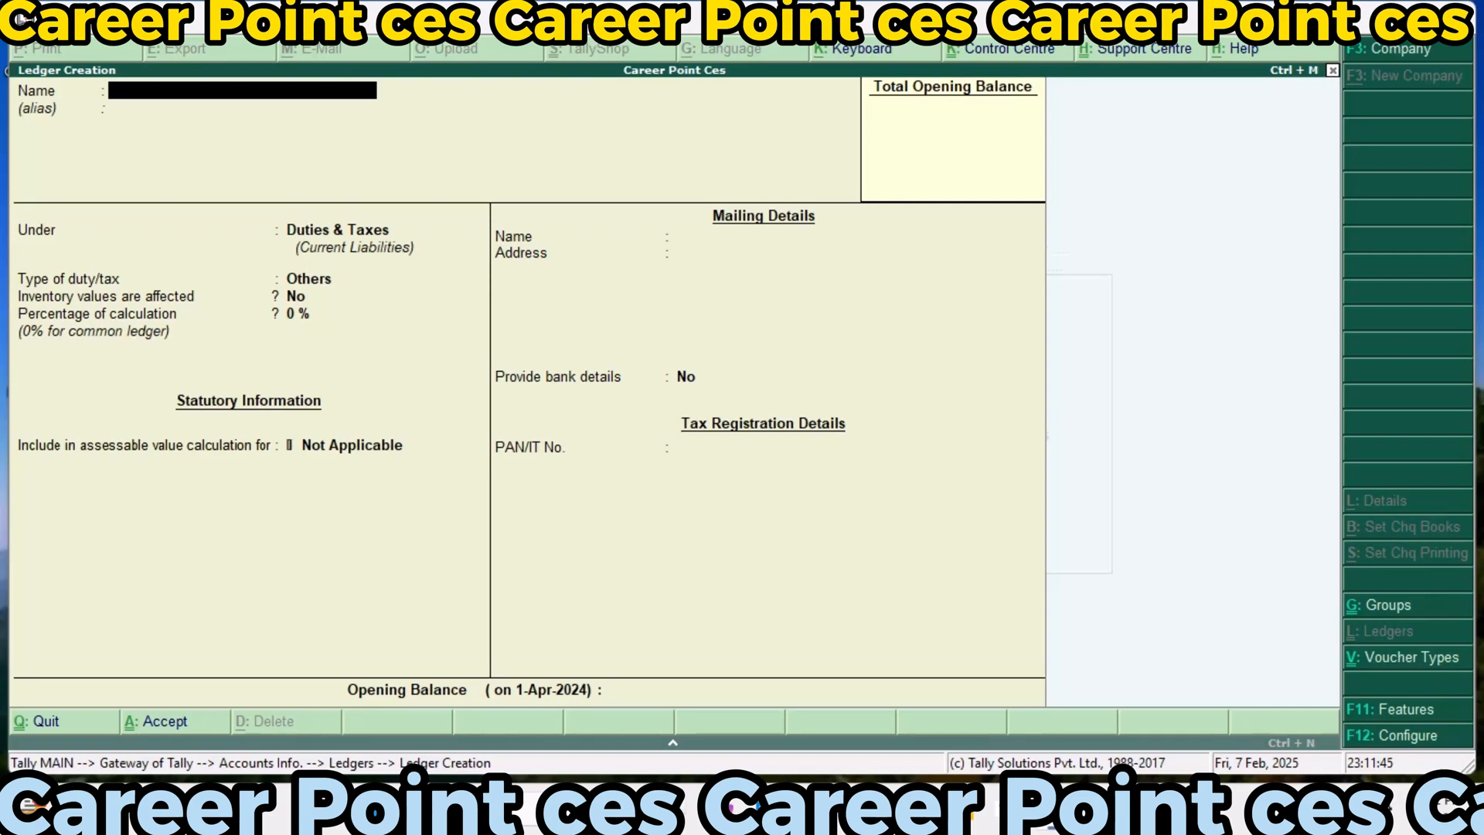
Start a new ledger named High Secondary@4%, keeping it under the Duties & Taxes group
text(High Secondary)
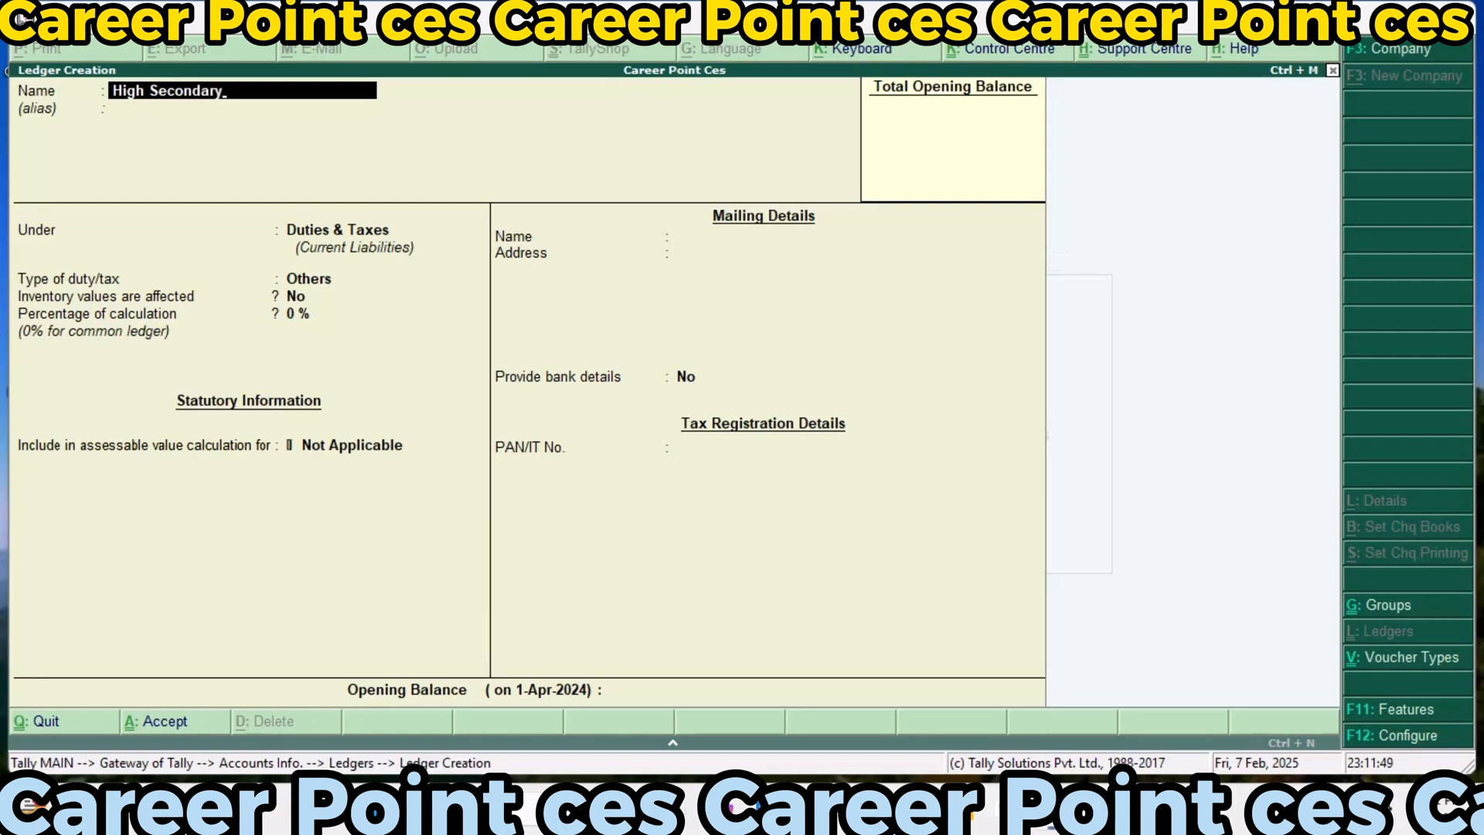
text(@)
text(4%)
key(Return)
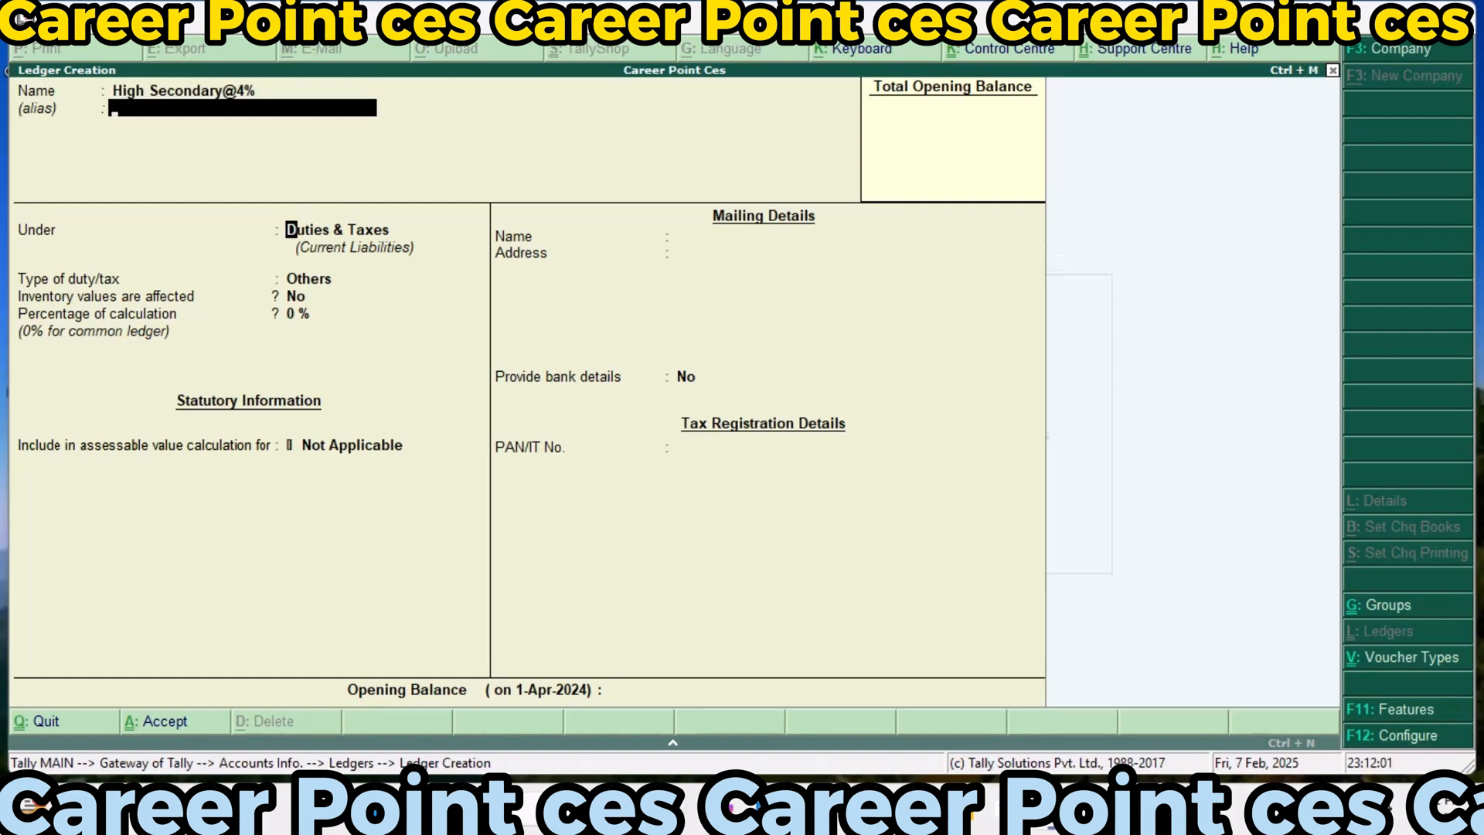
key(Return)
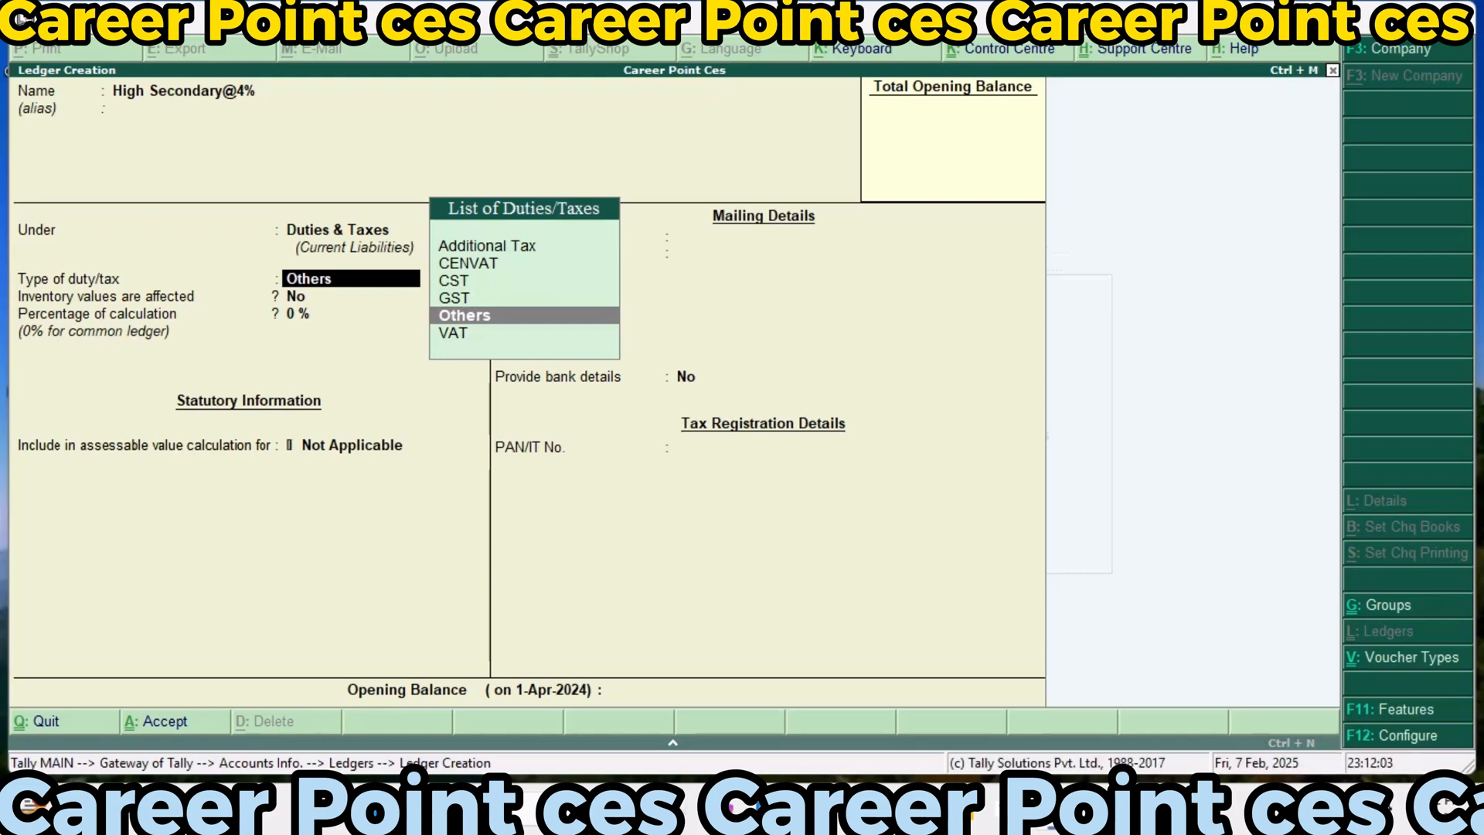
Keep Others as the type of duty/tax for the High Secondary@4% ledger
key(Up)
key(Up)
key(Up)
key(Up)
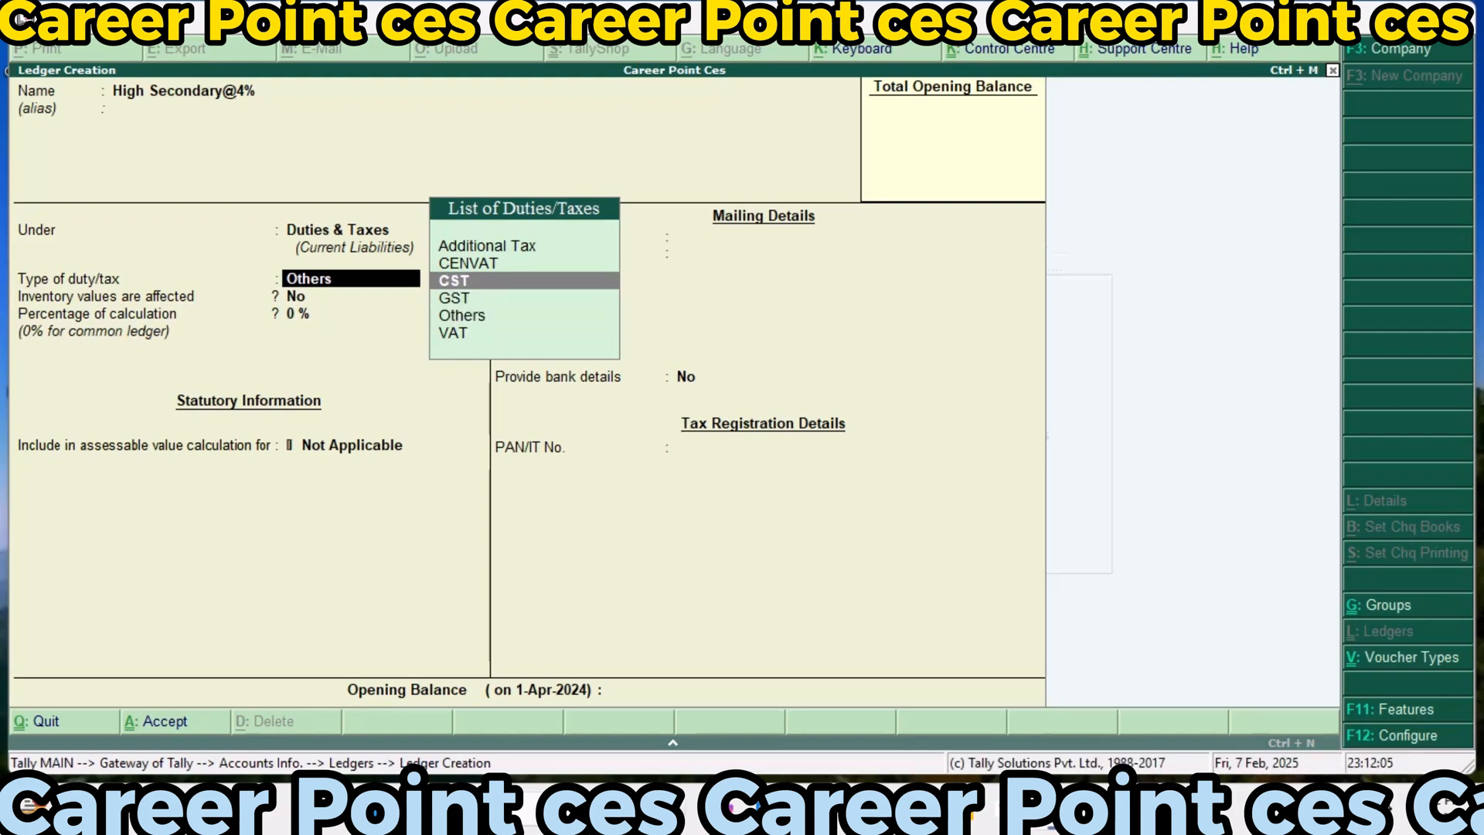
key(Down)
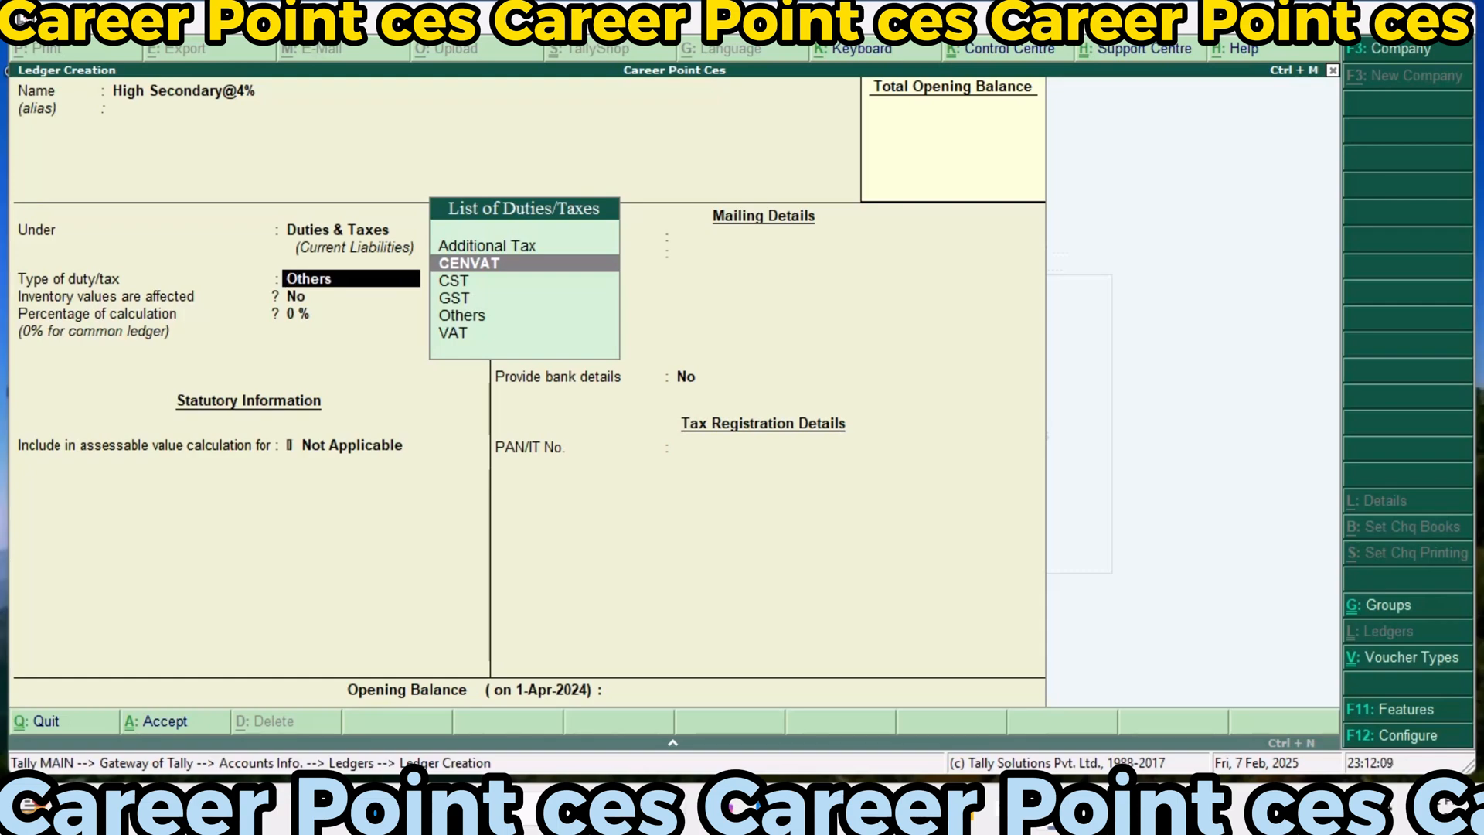
key(Down)
key(Down)
key(Down)
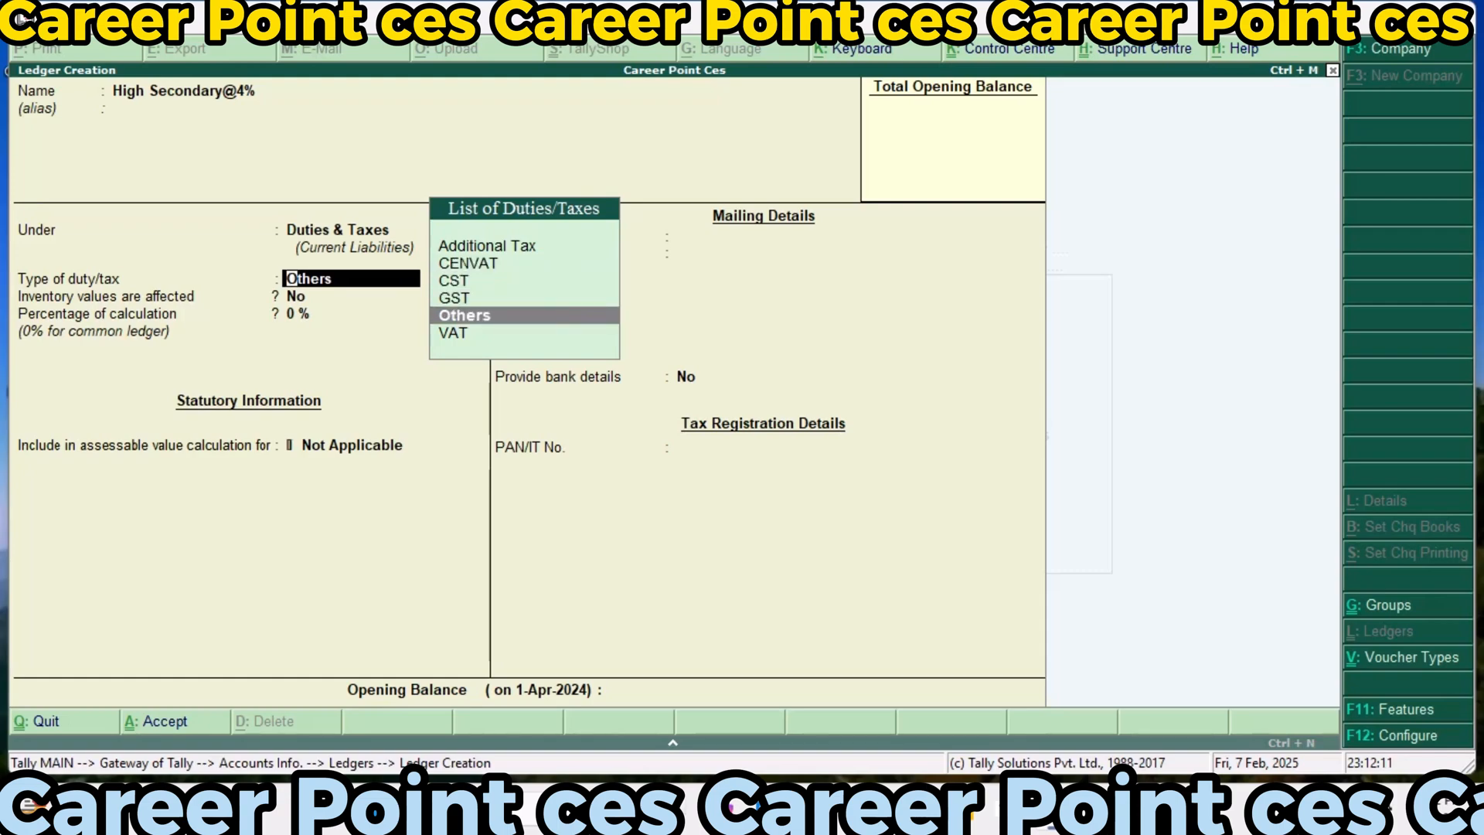
key(Return)
Set the High Secondary@4% ledger's percentage of calculation to 4% and apply Downward Rounding with a rounding limit of 0
text(4)
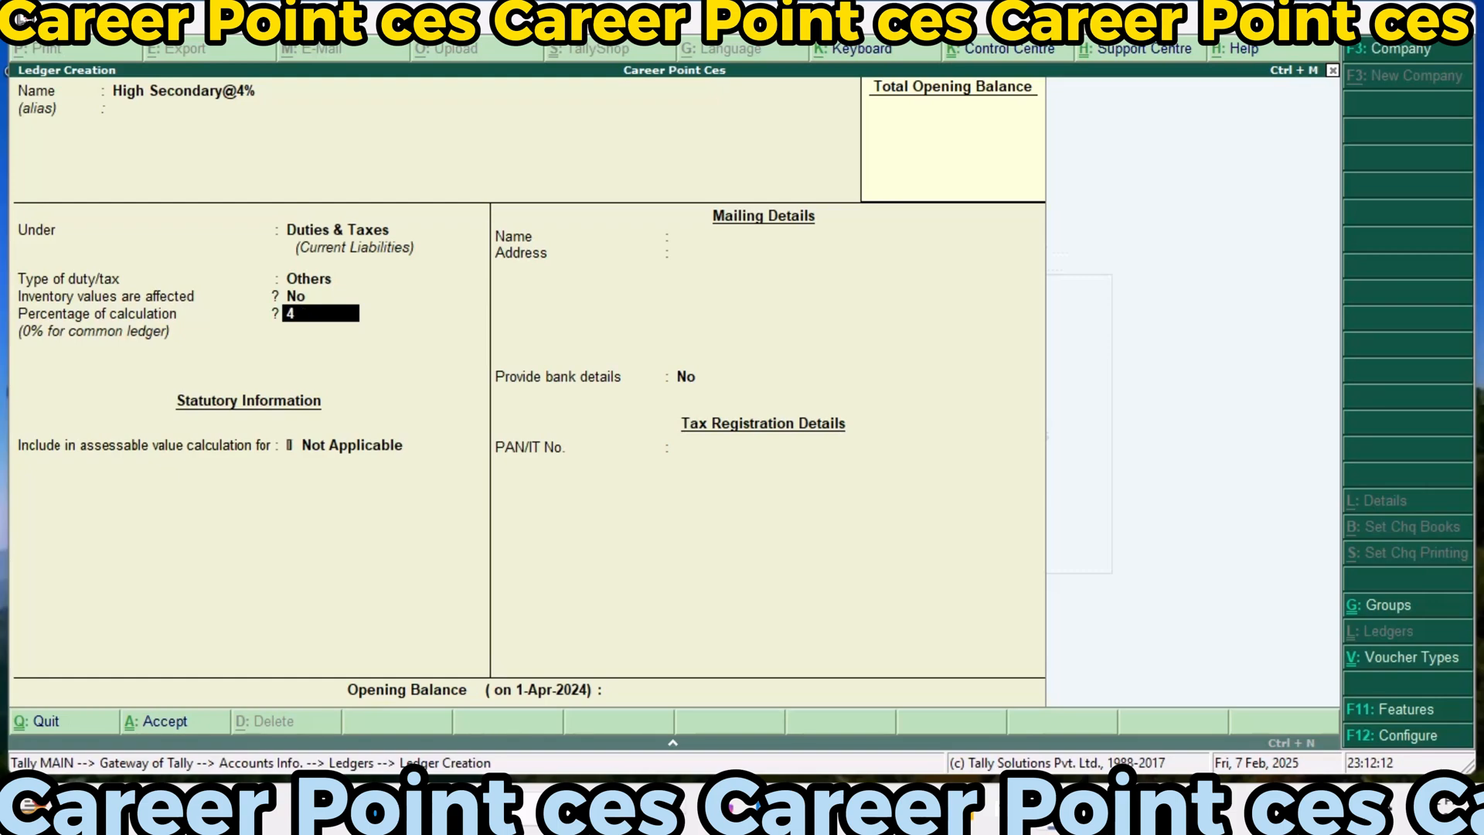
key(Return)
key(Down)
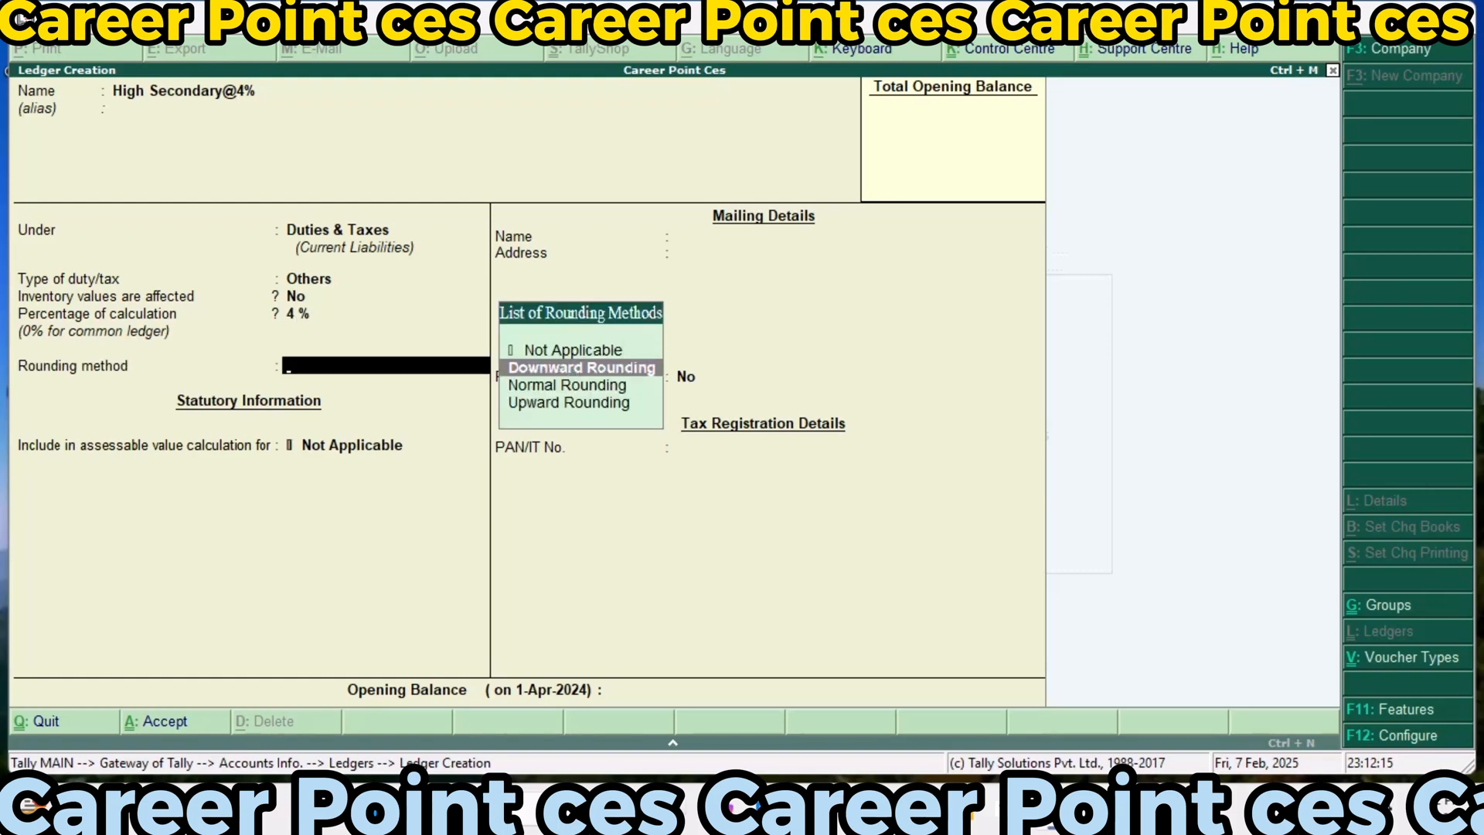
key(Return)
key(Return)
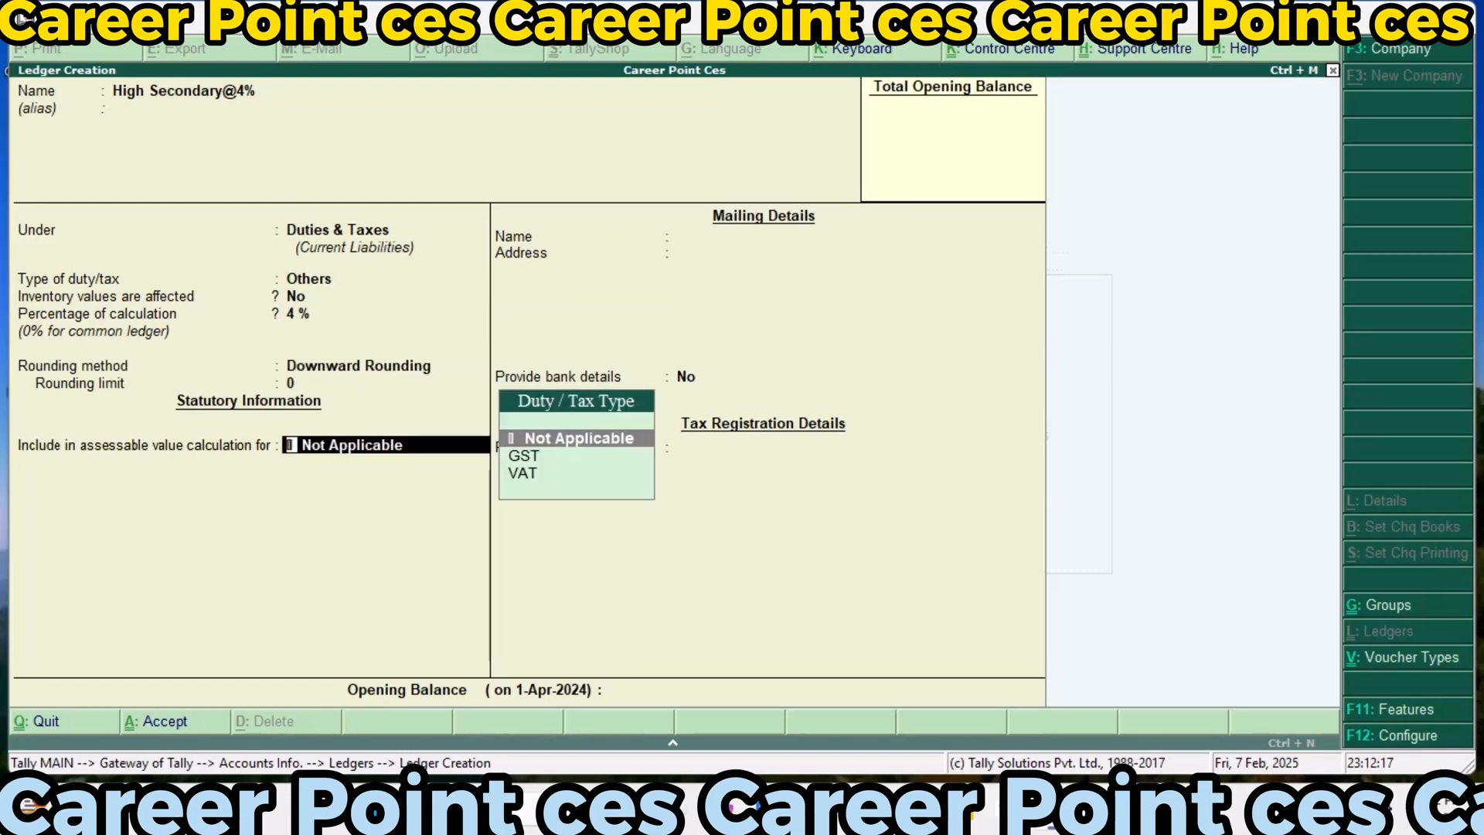
Include the High Secondary@4% ledger in the assessable value calculation for VAT, and save it without bank details
key(Down)
key(Down)
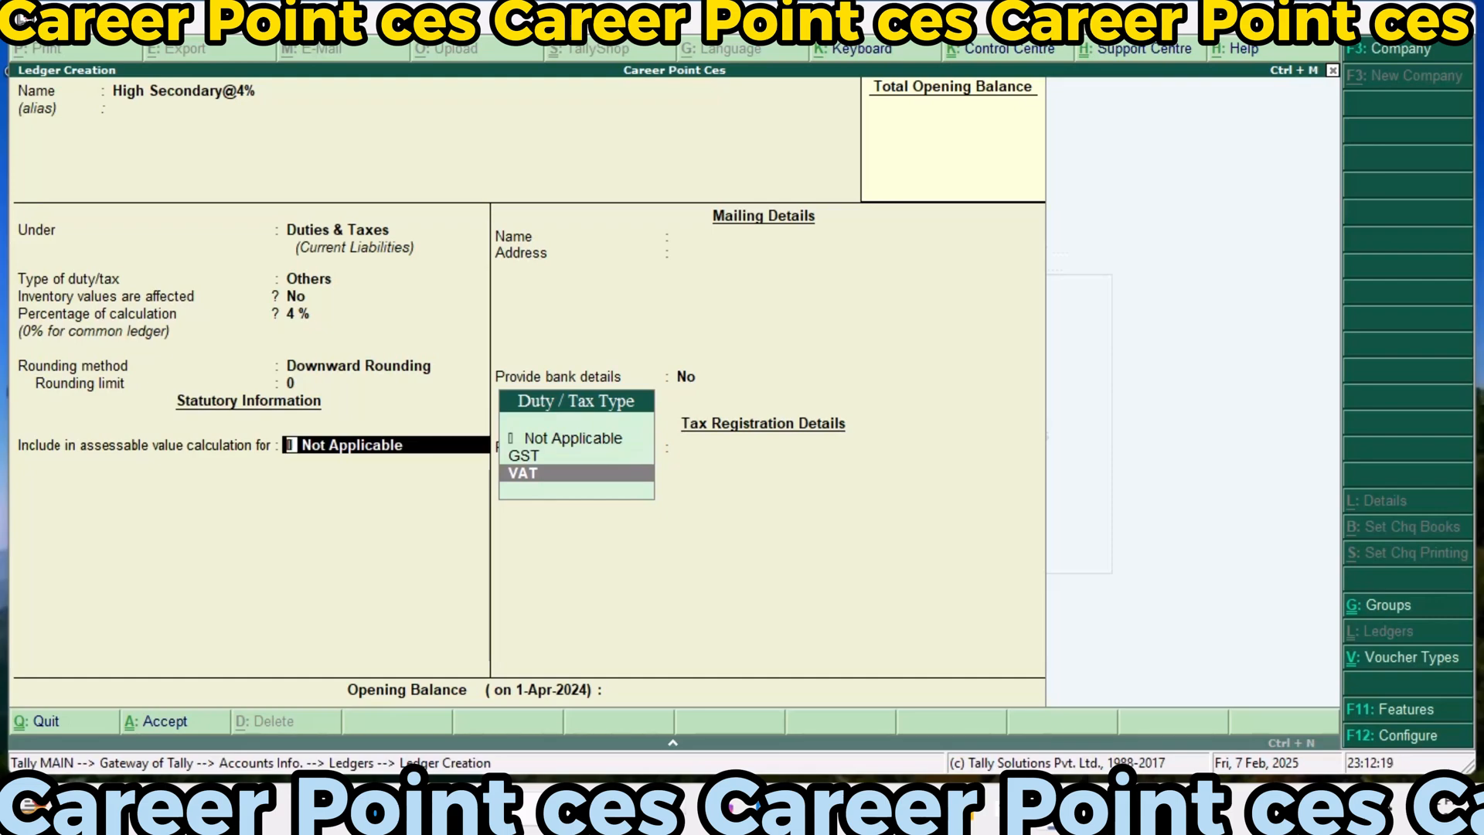
key(Return)
key(Return)
key(Return)
key(Return)
key(Return)
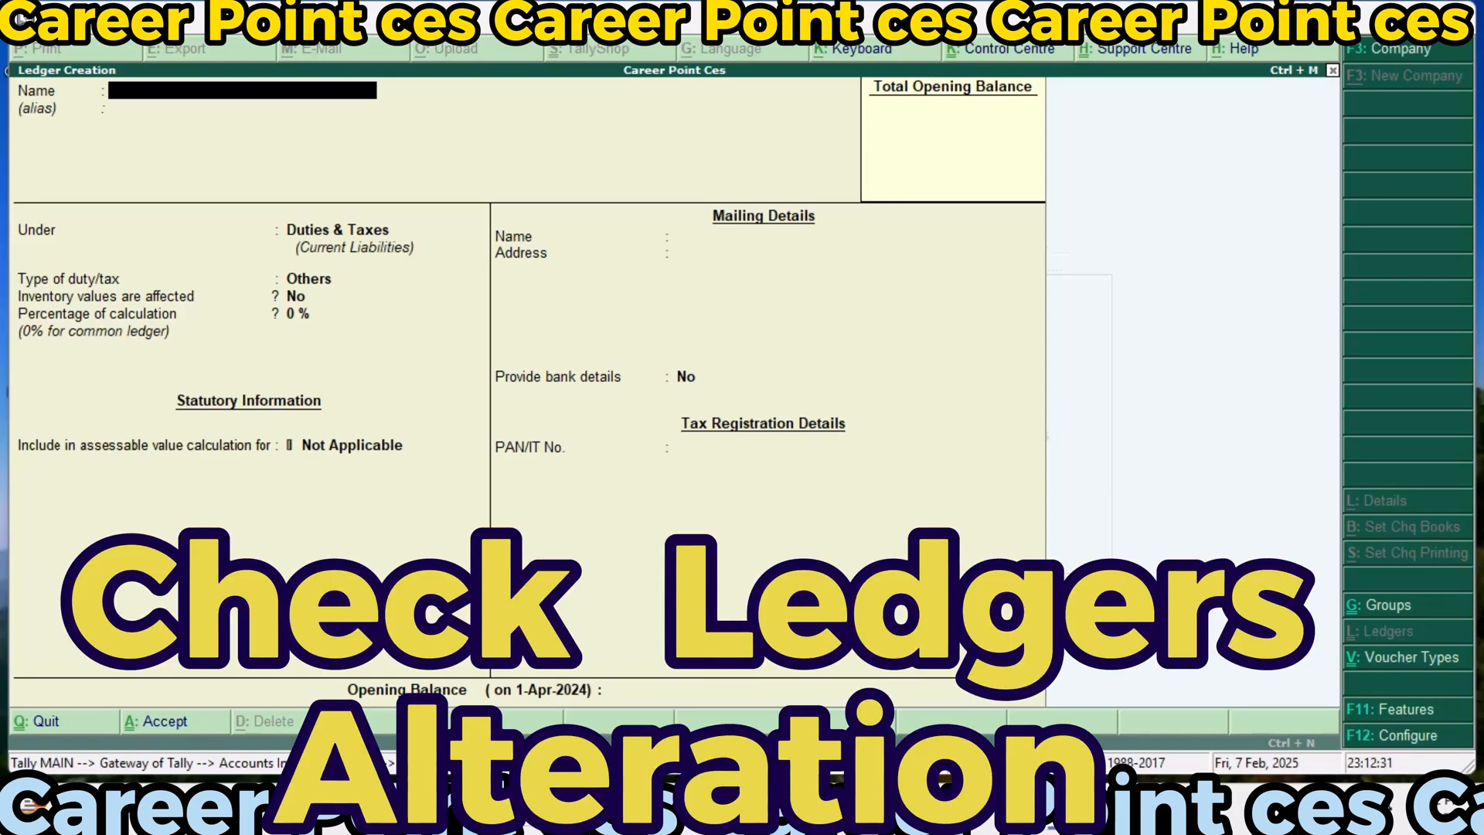
Leave ledger creation and open the list of single ledgers for alteration
key(Escape)
key(Escape)
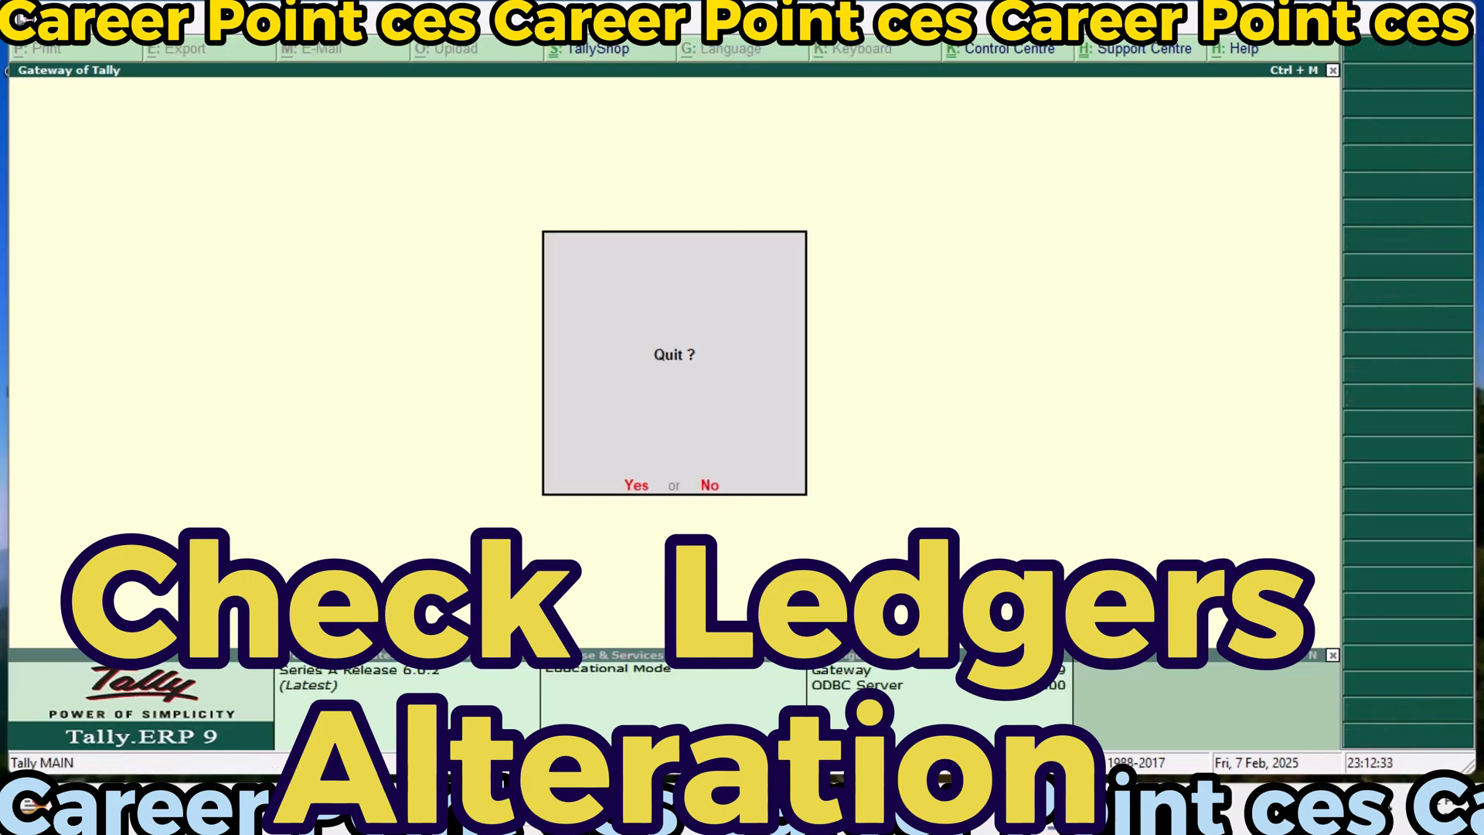
key(n)
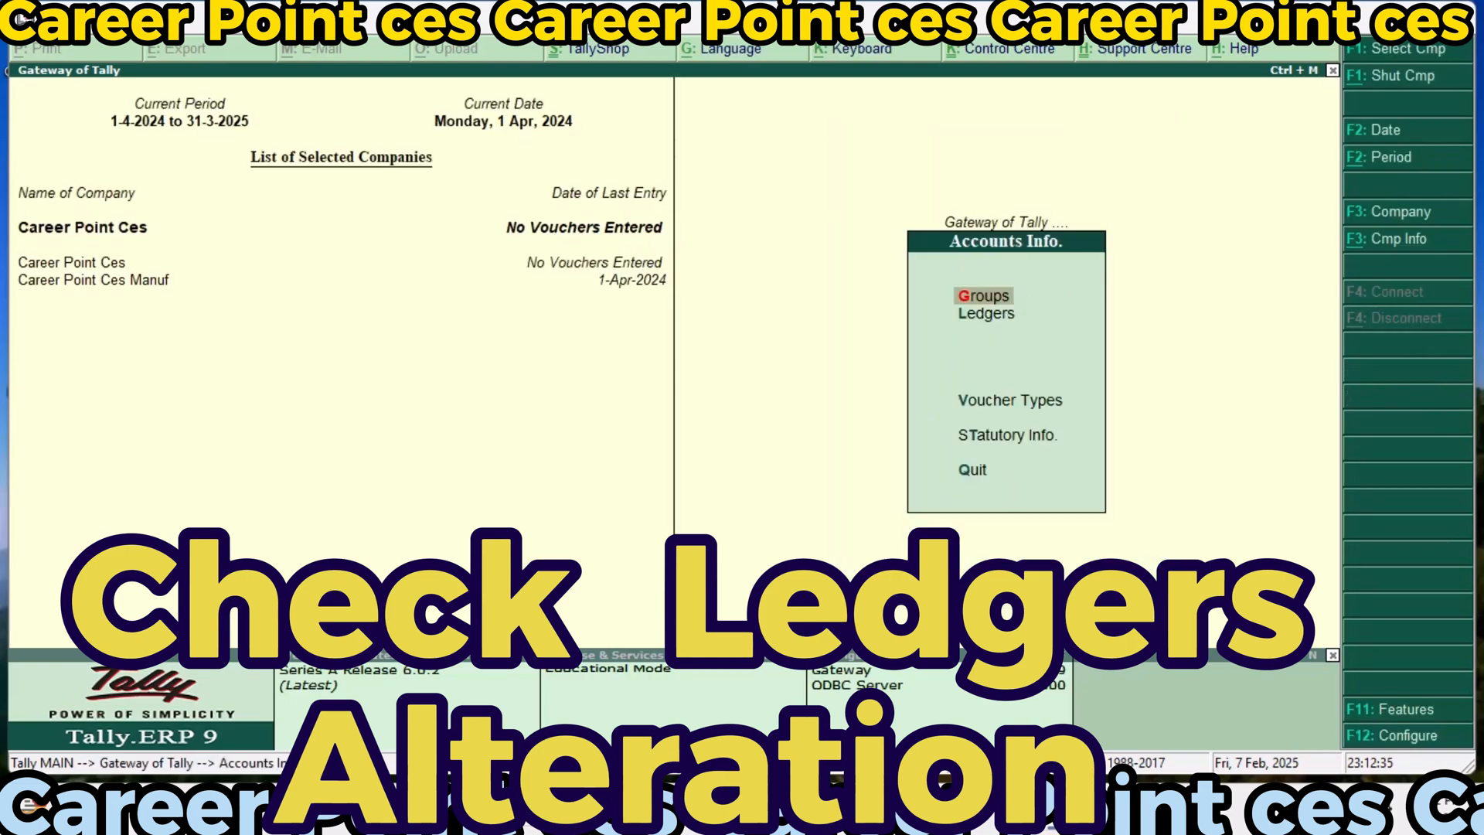
key(l)
key(Down)
key(Down)
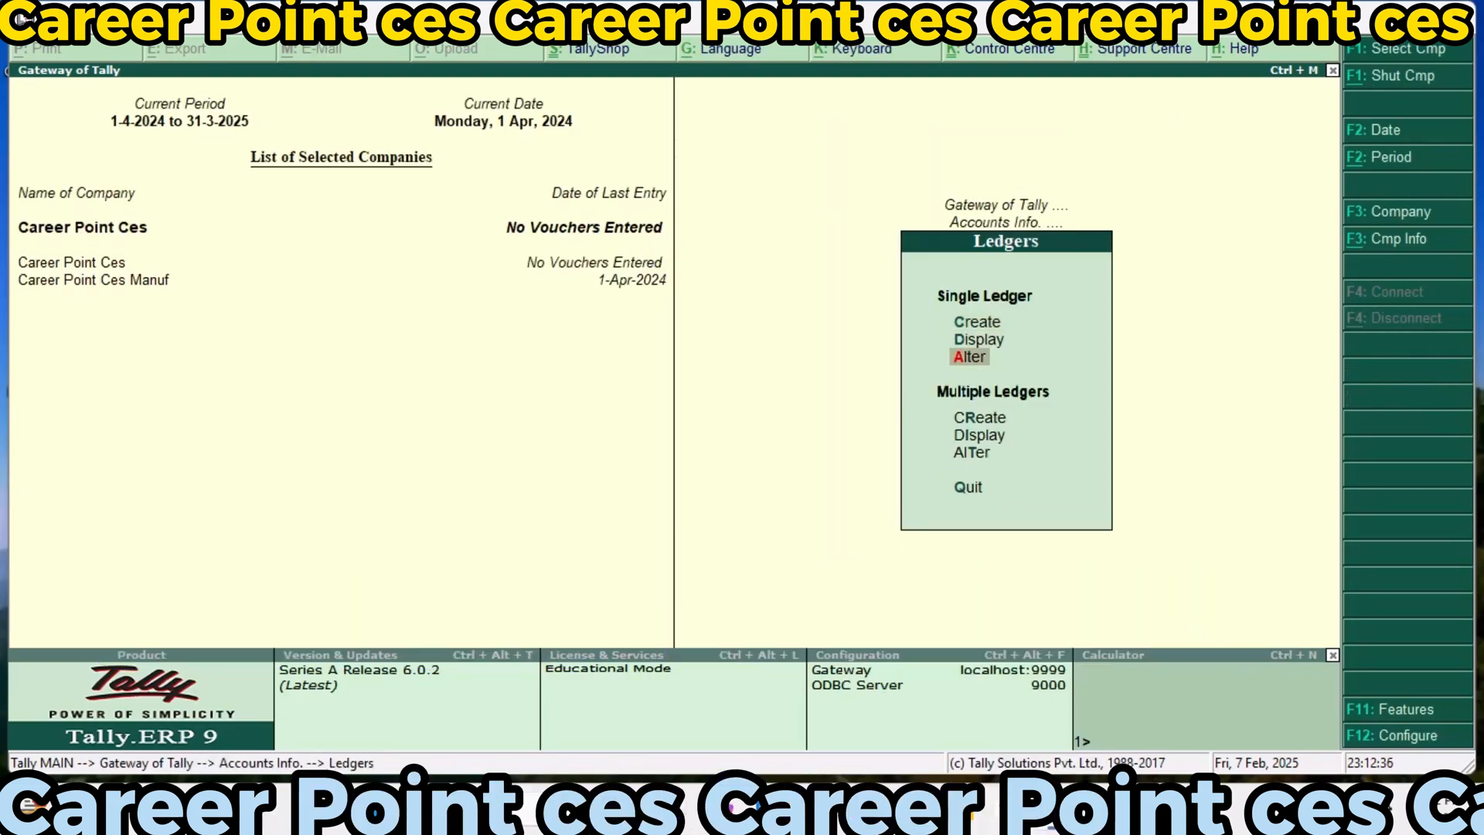
key(Return)
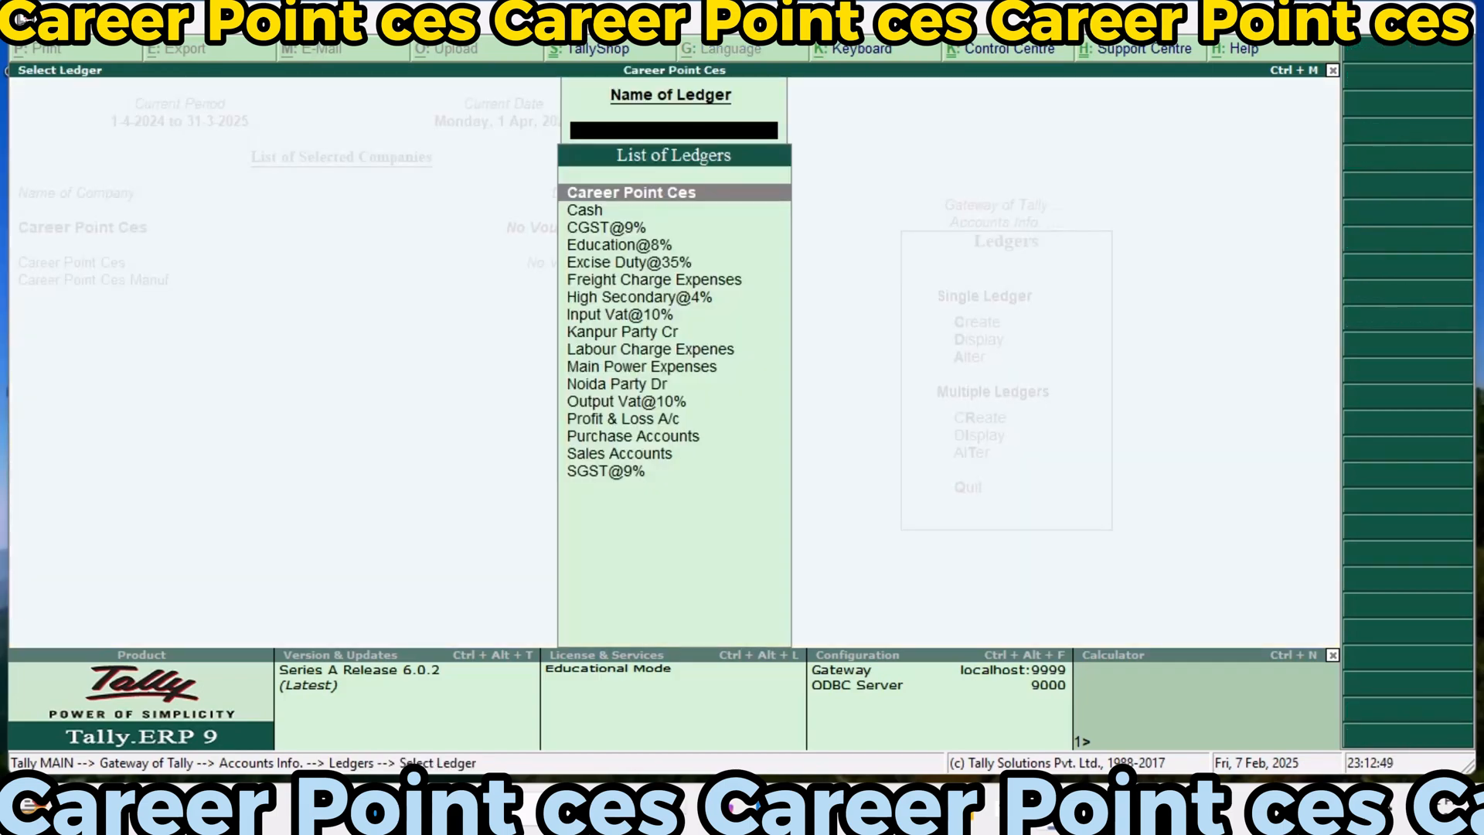
Review the ledgers in the alteration list one by one, down to SGST@9%
key(Down)
key(Down)
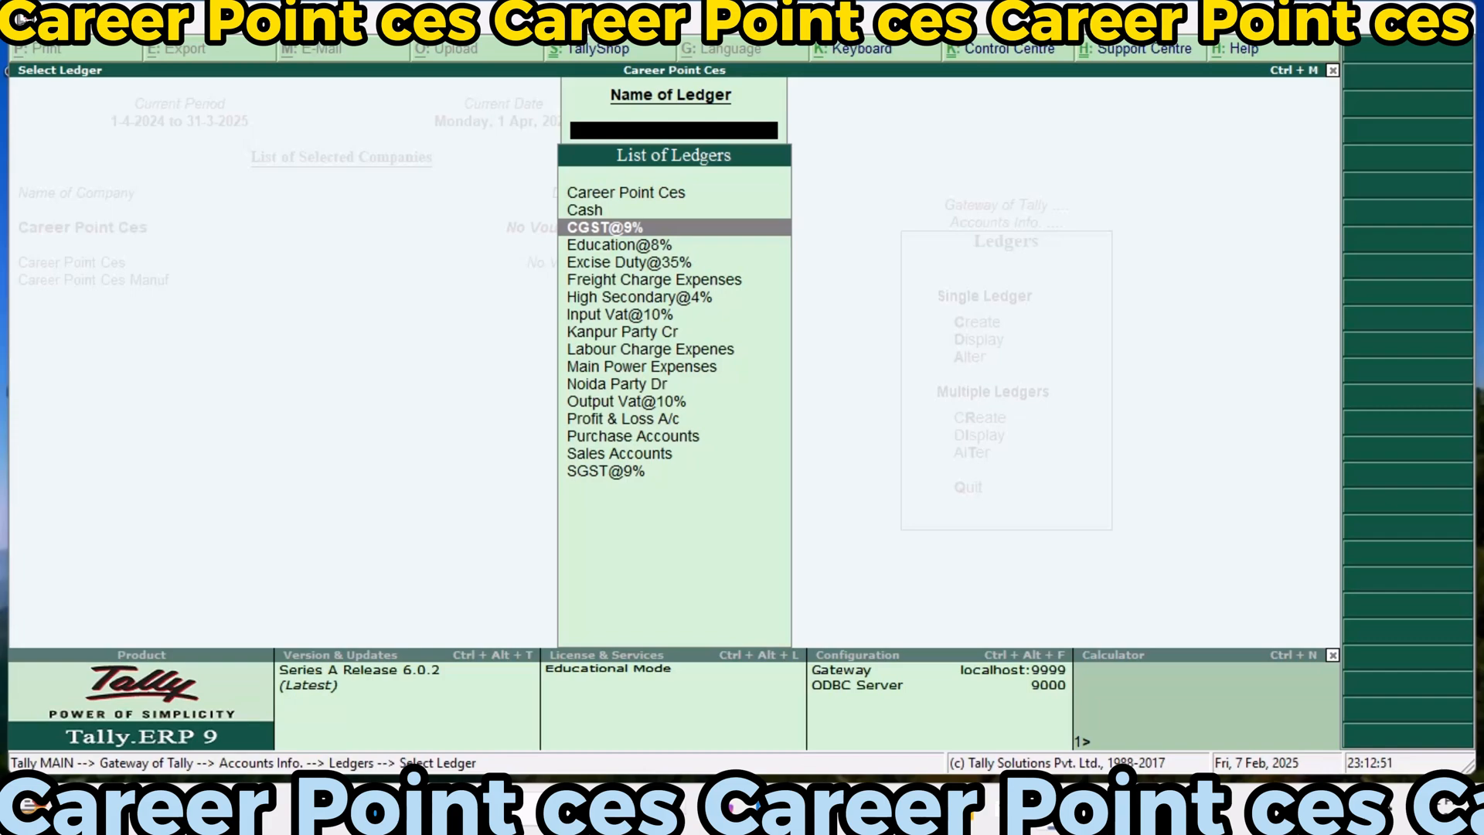
key(Down)
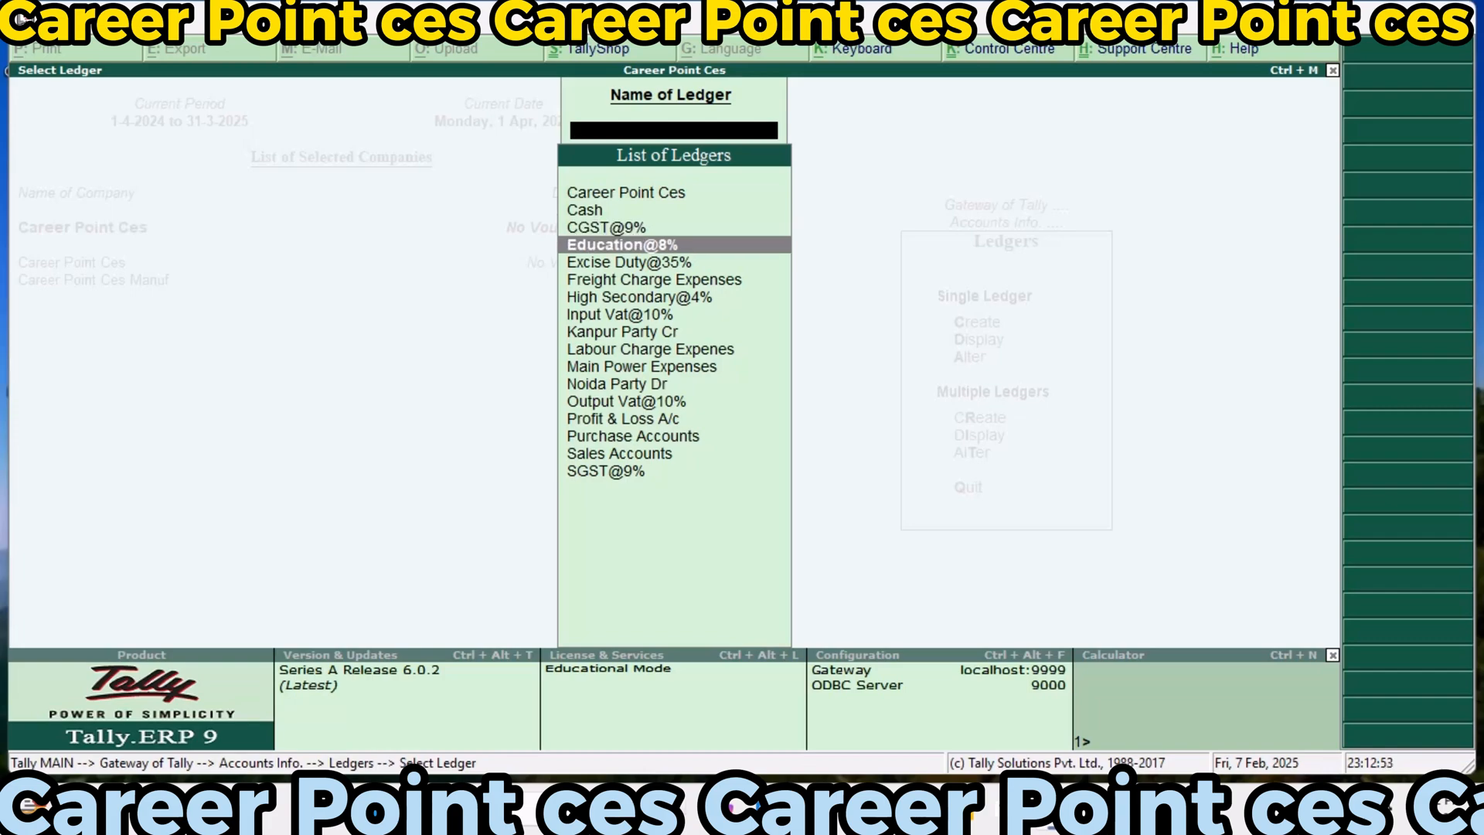
key(Down)
key(Down)
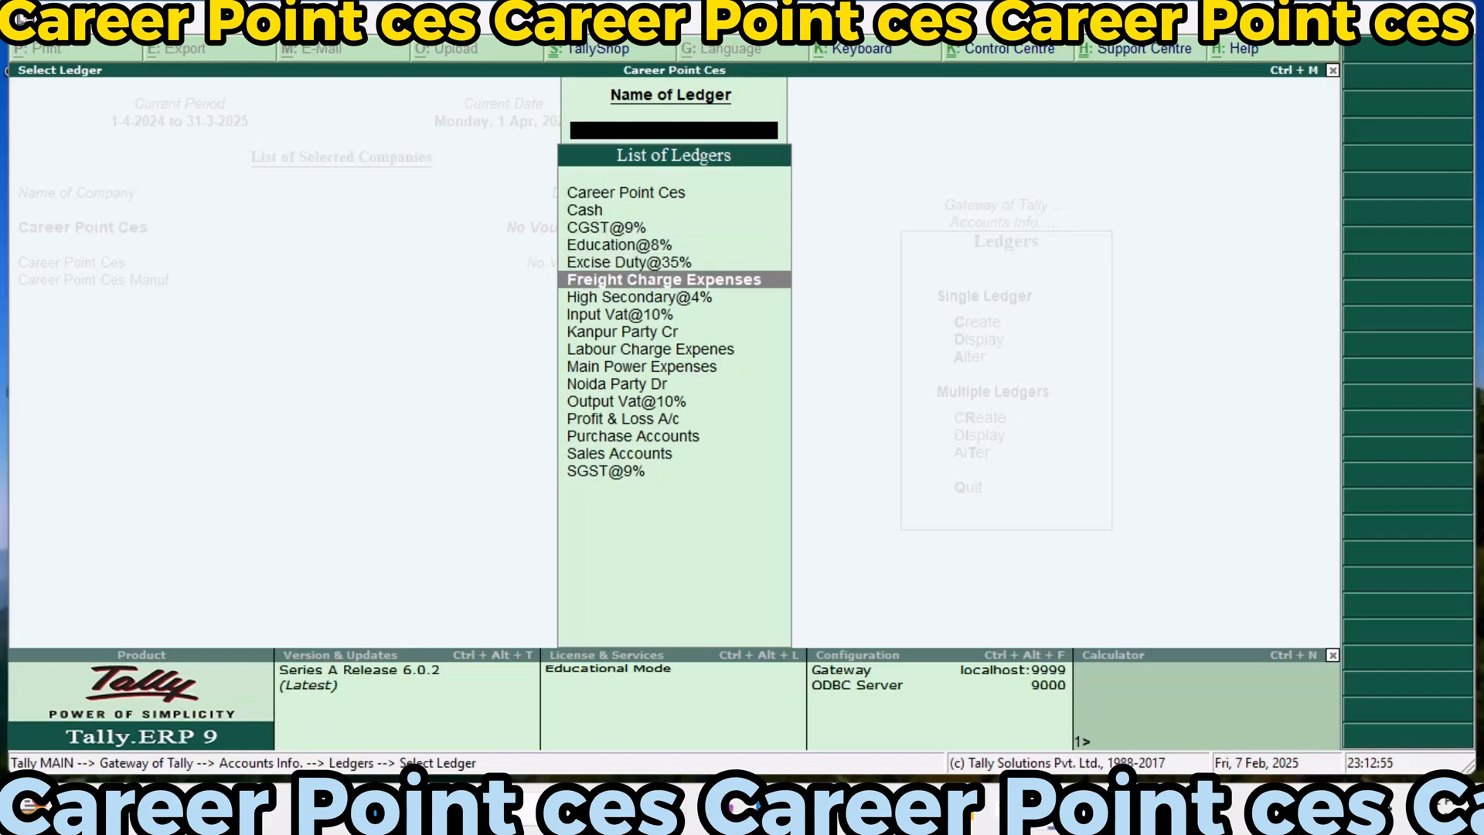
key(Down)
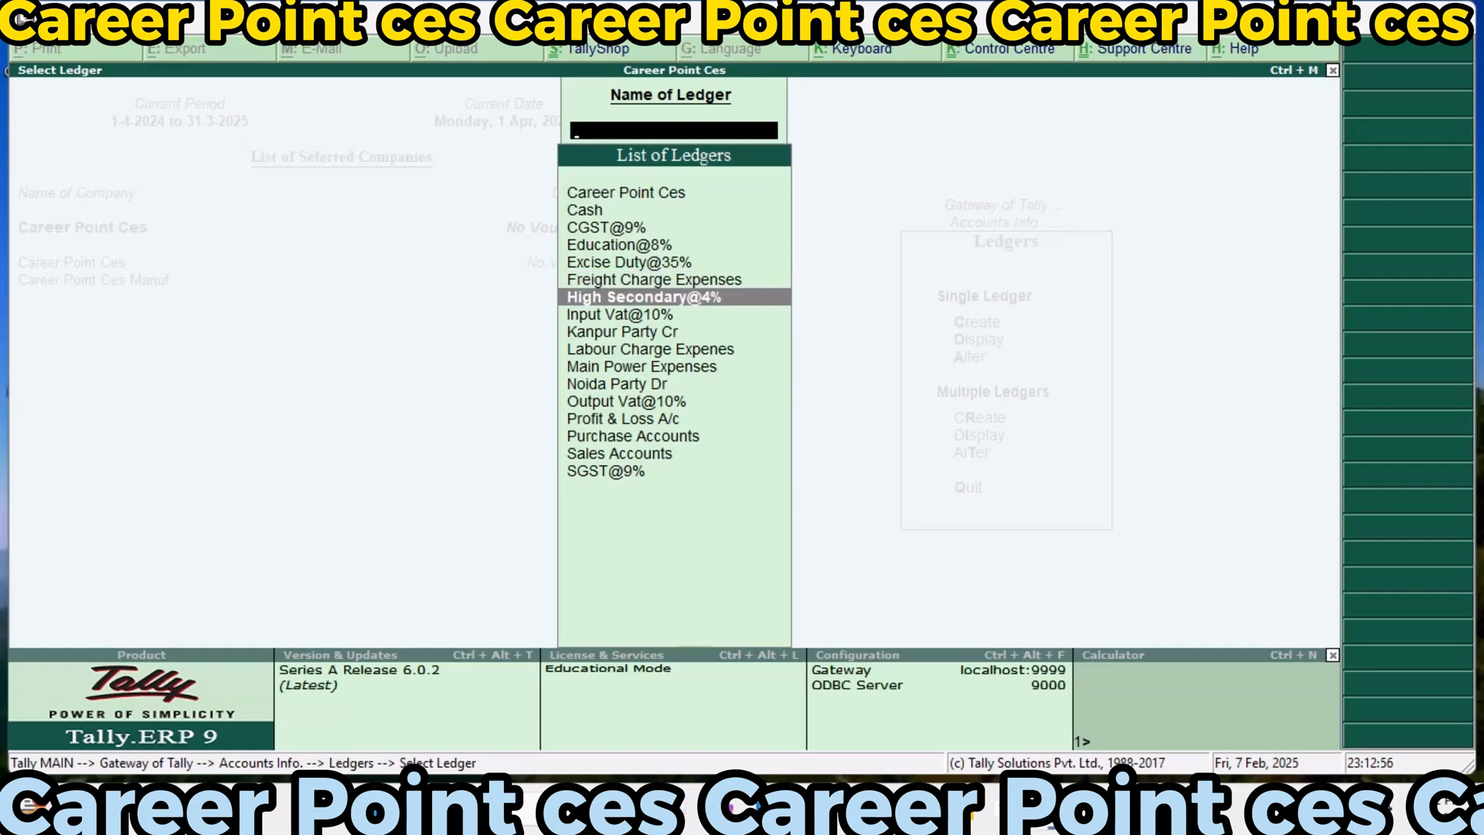
key(Down)
key(Down)
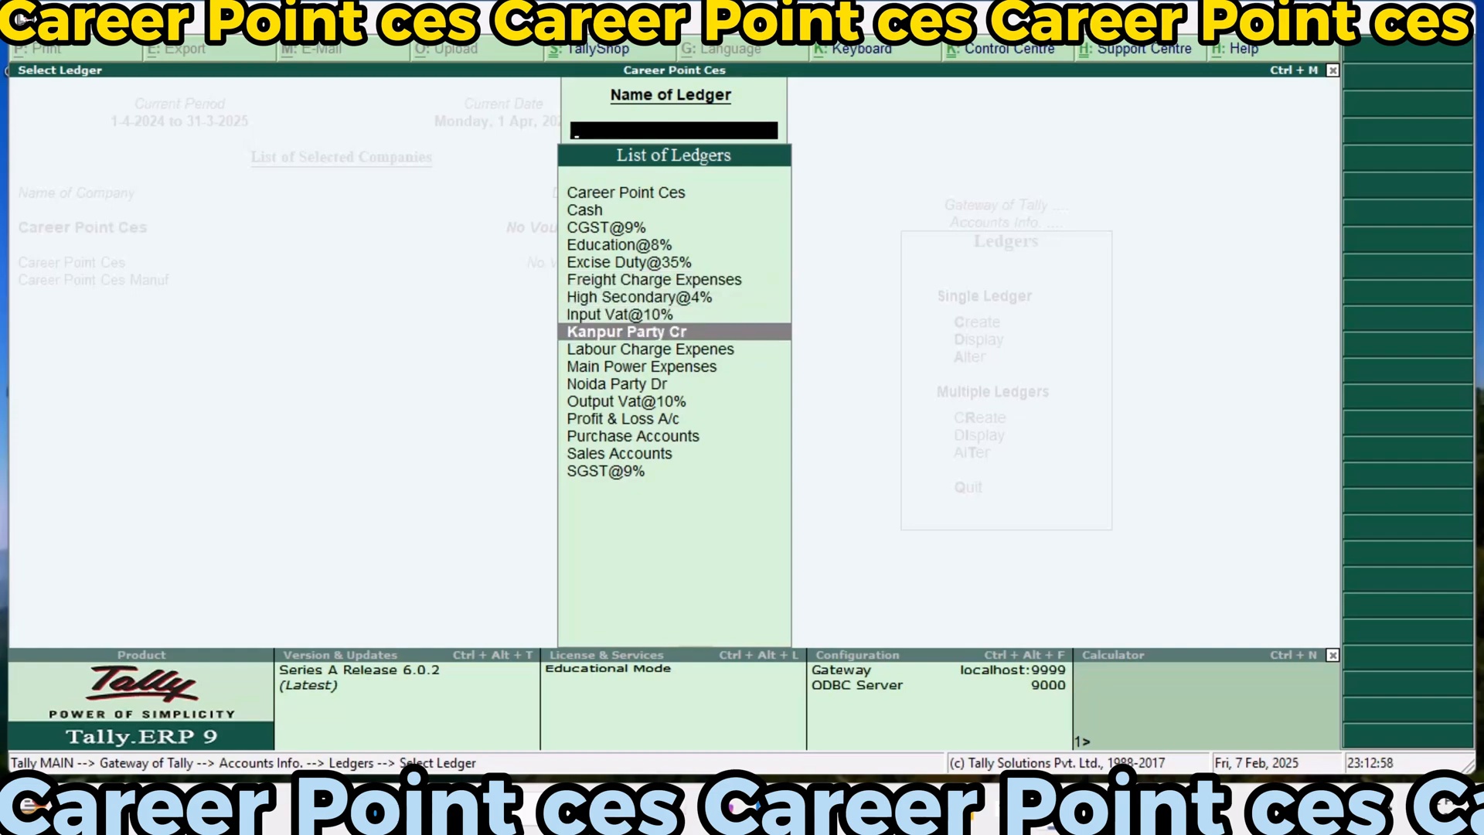
key(Down)
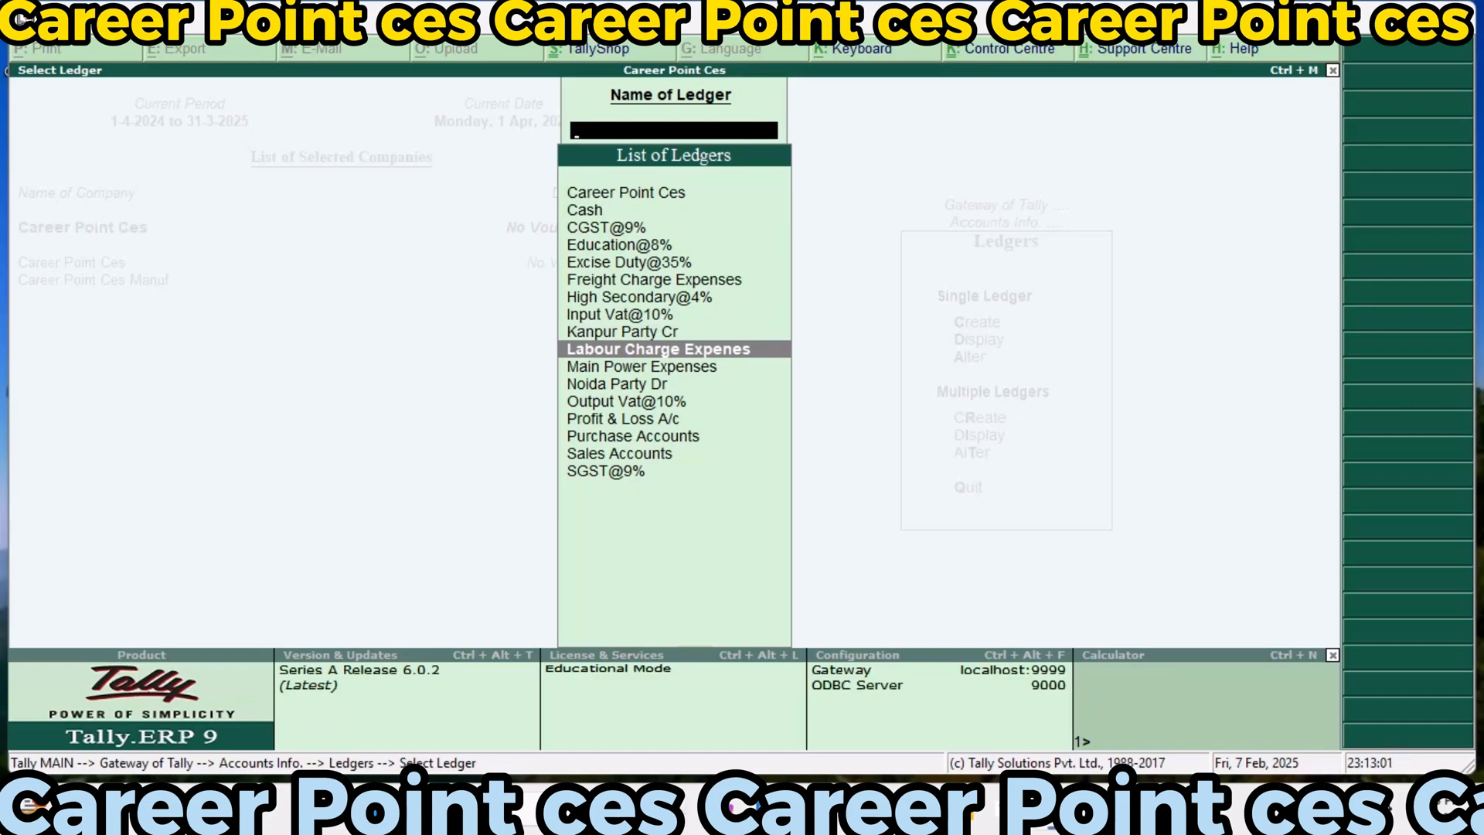
key(Down)
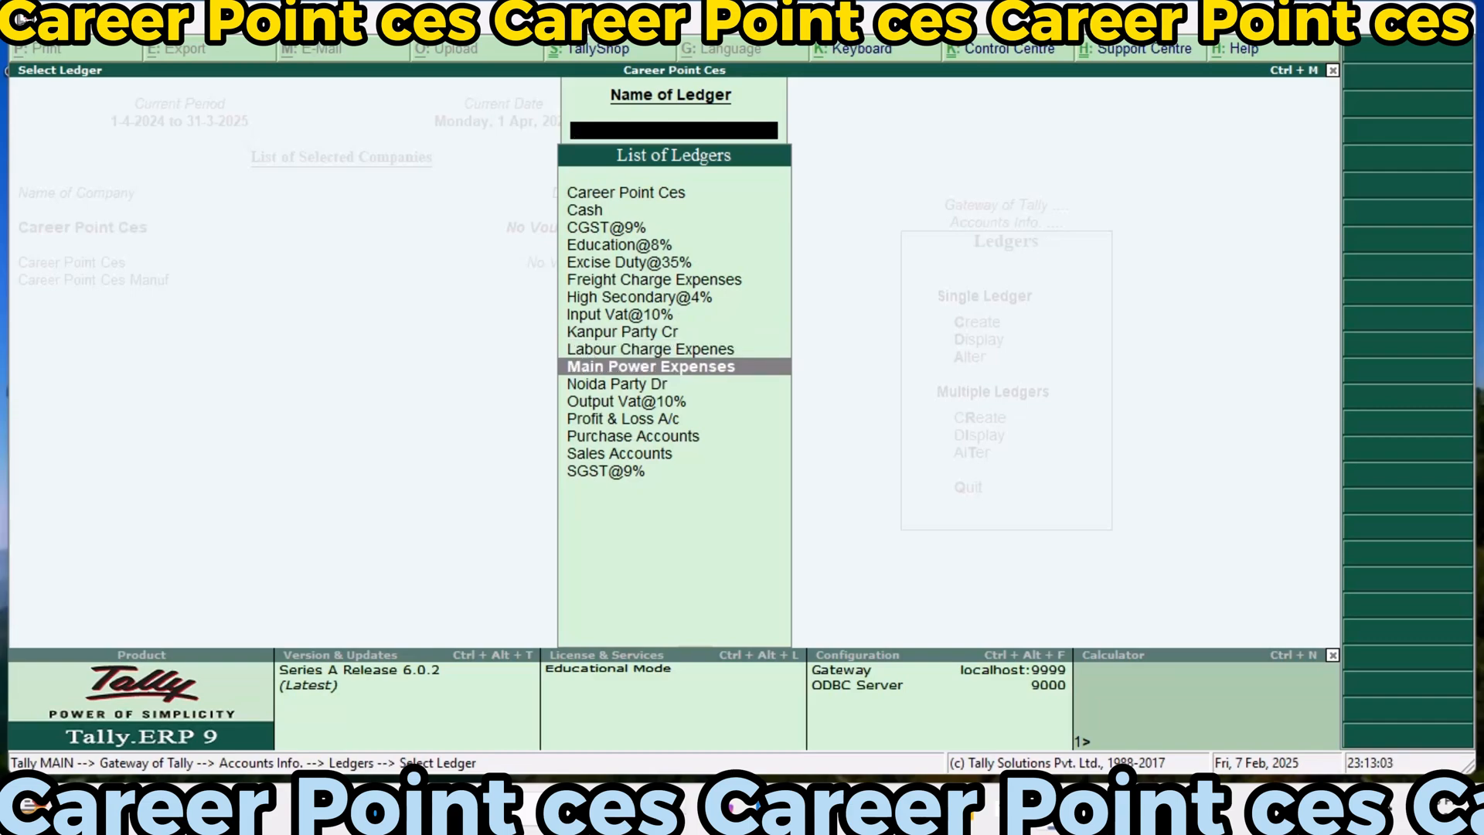
key(Down)
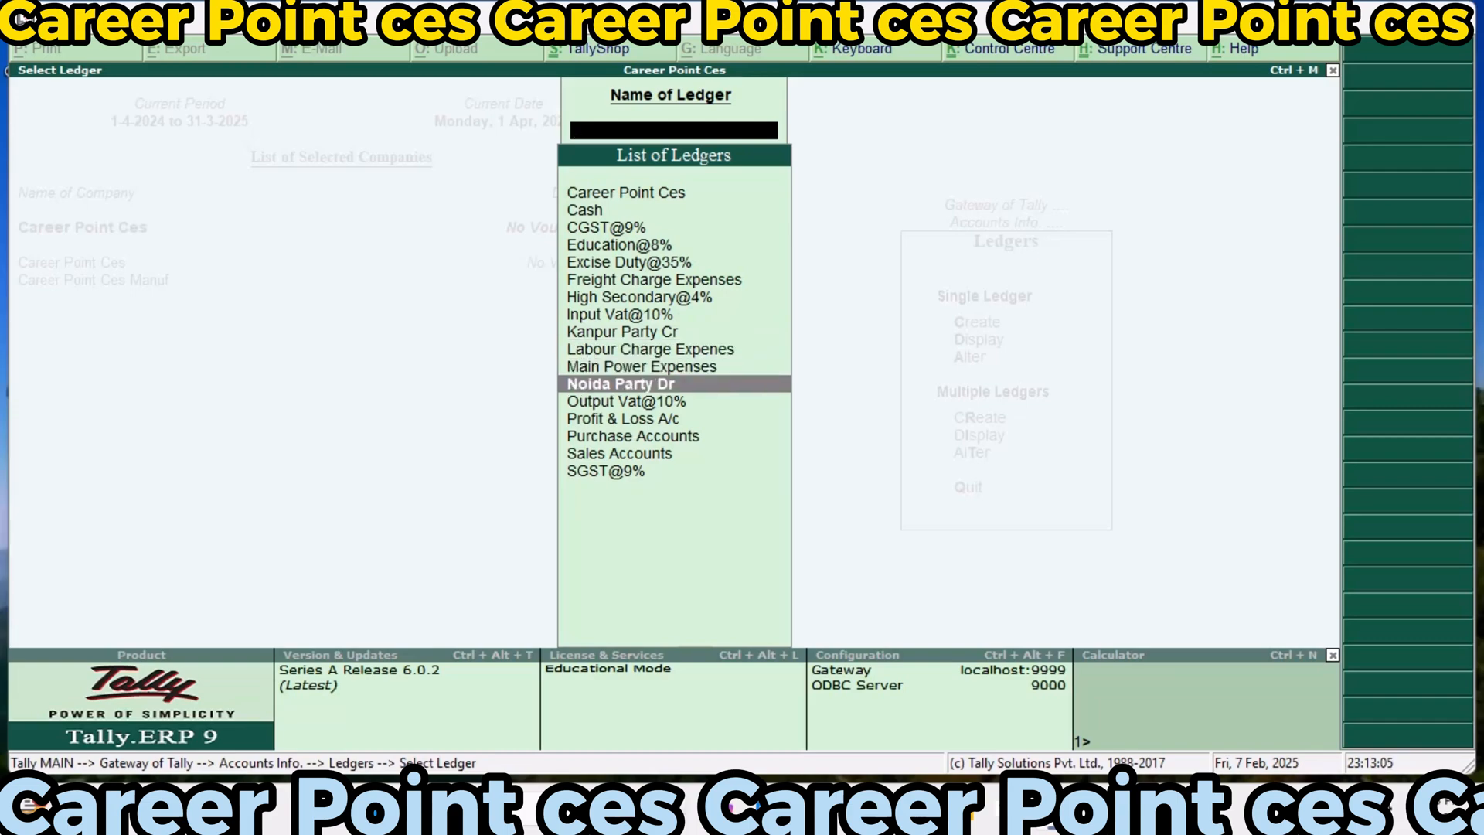
key(Down)
key(Down)
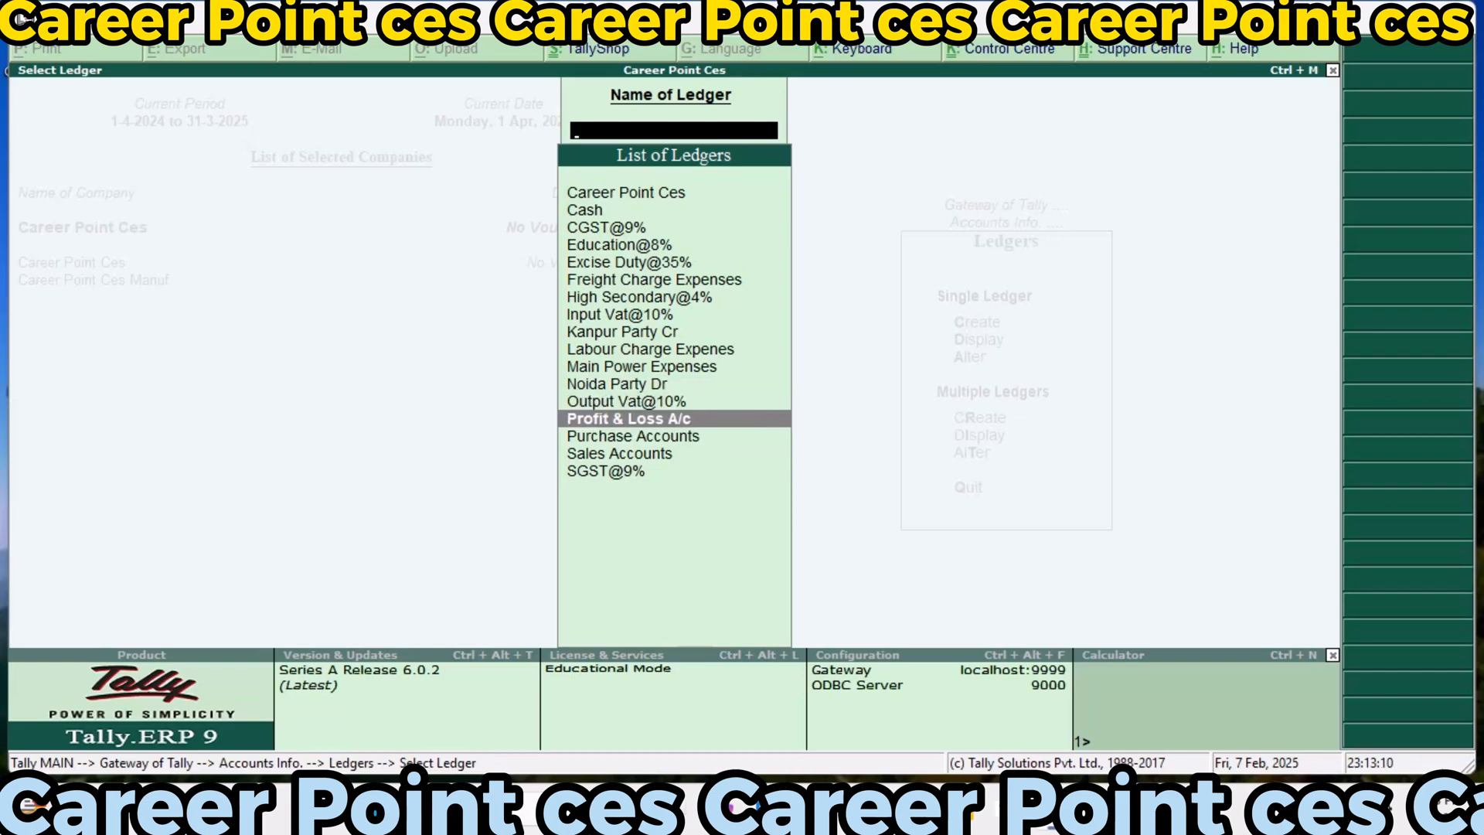
key(Down)
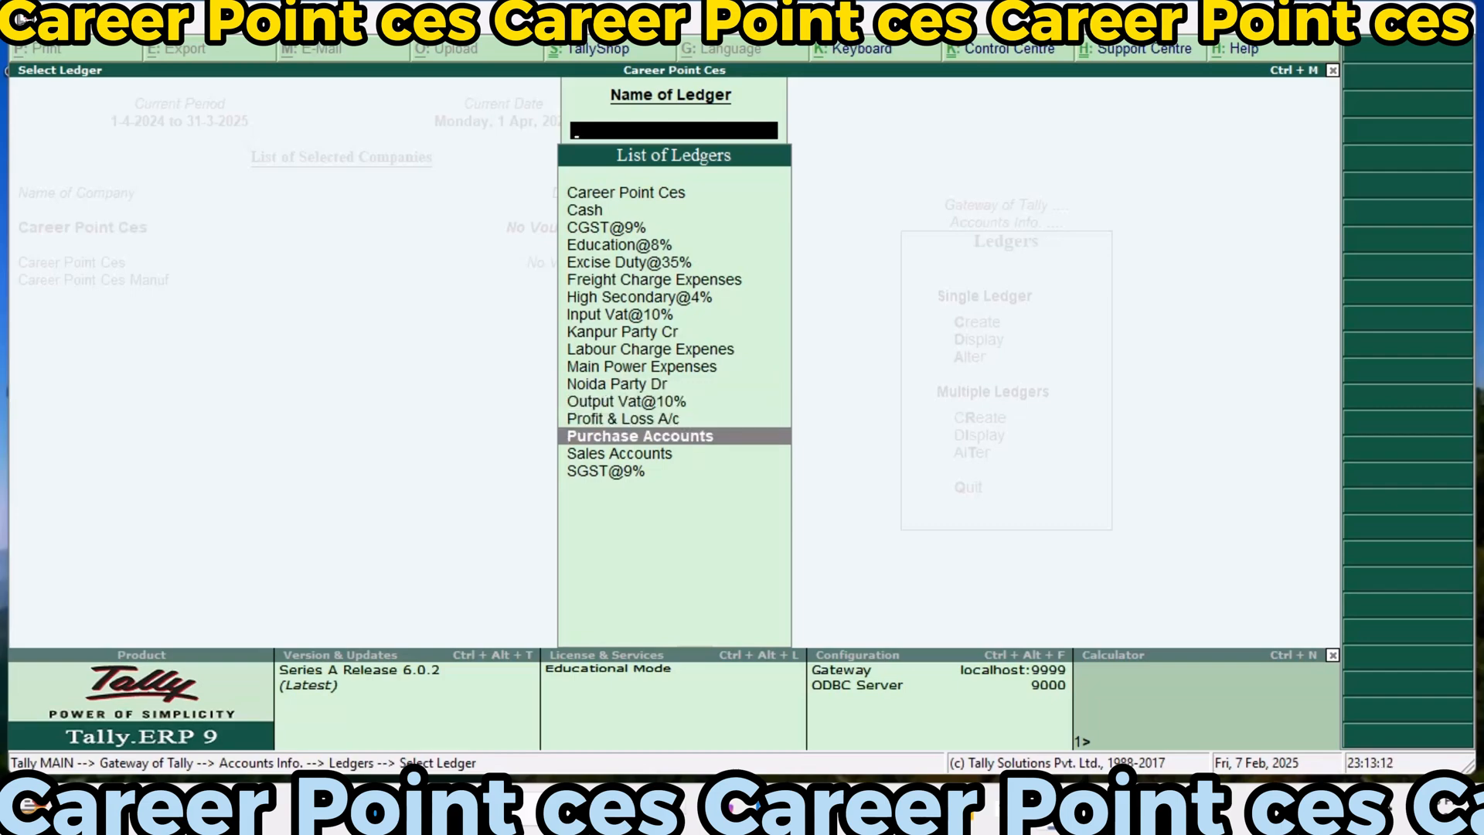
key(Down)
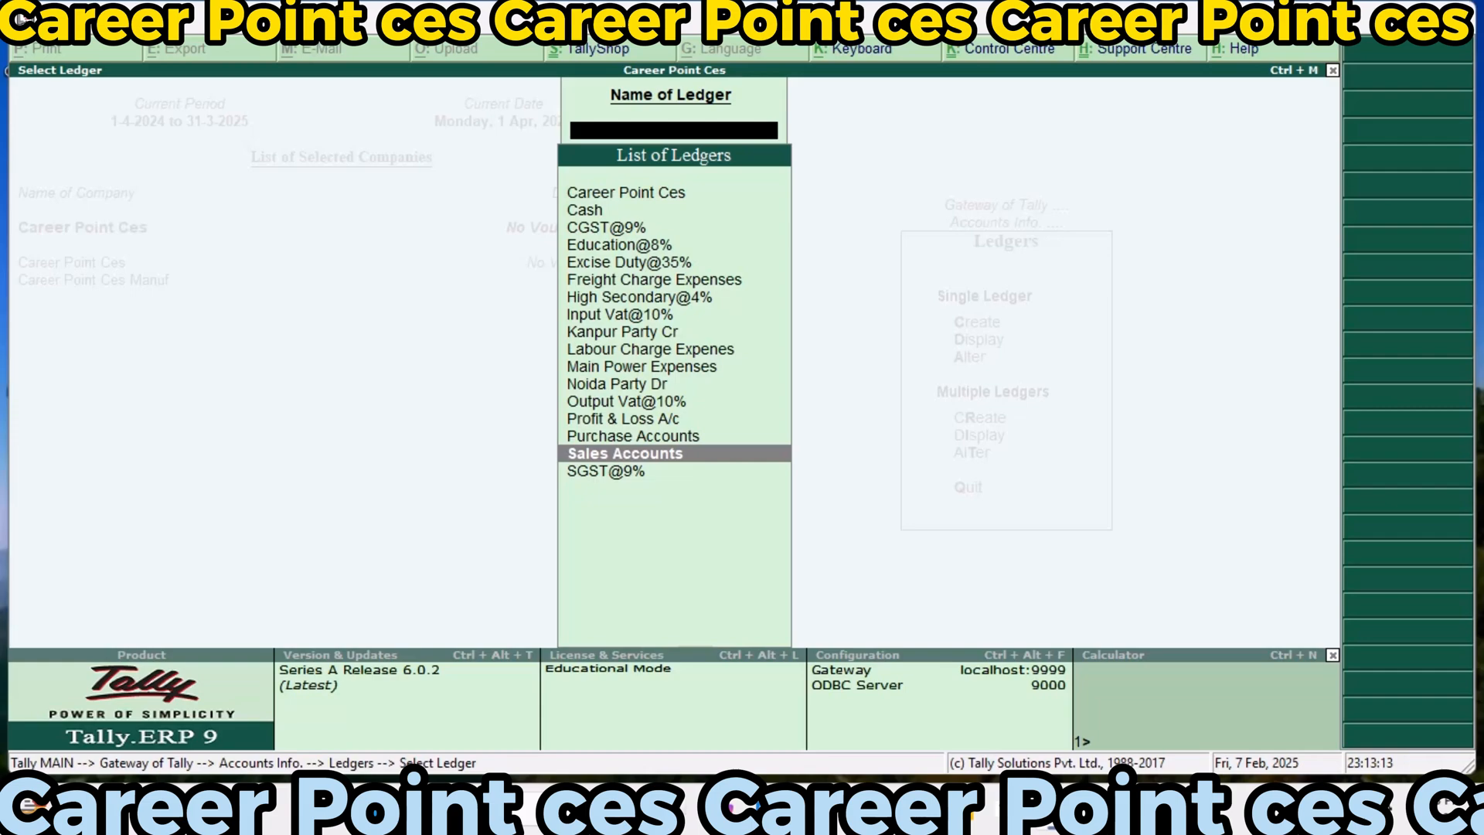
key(Down)
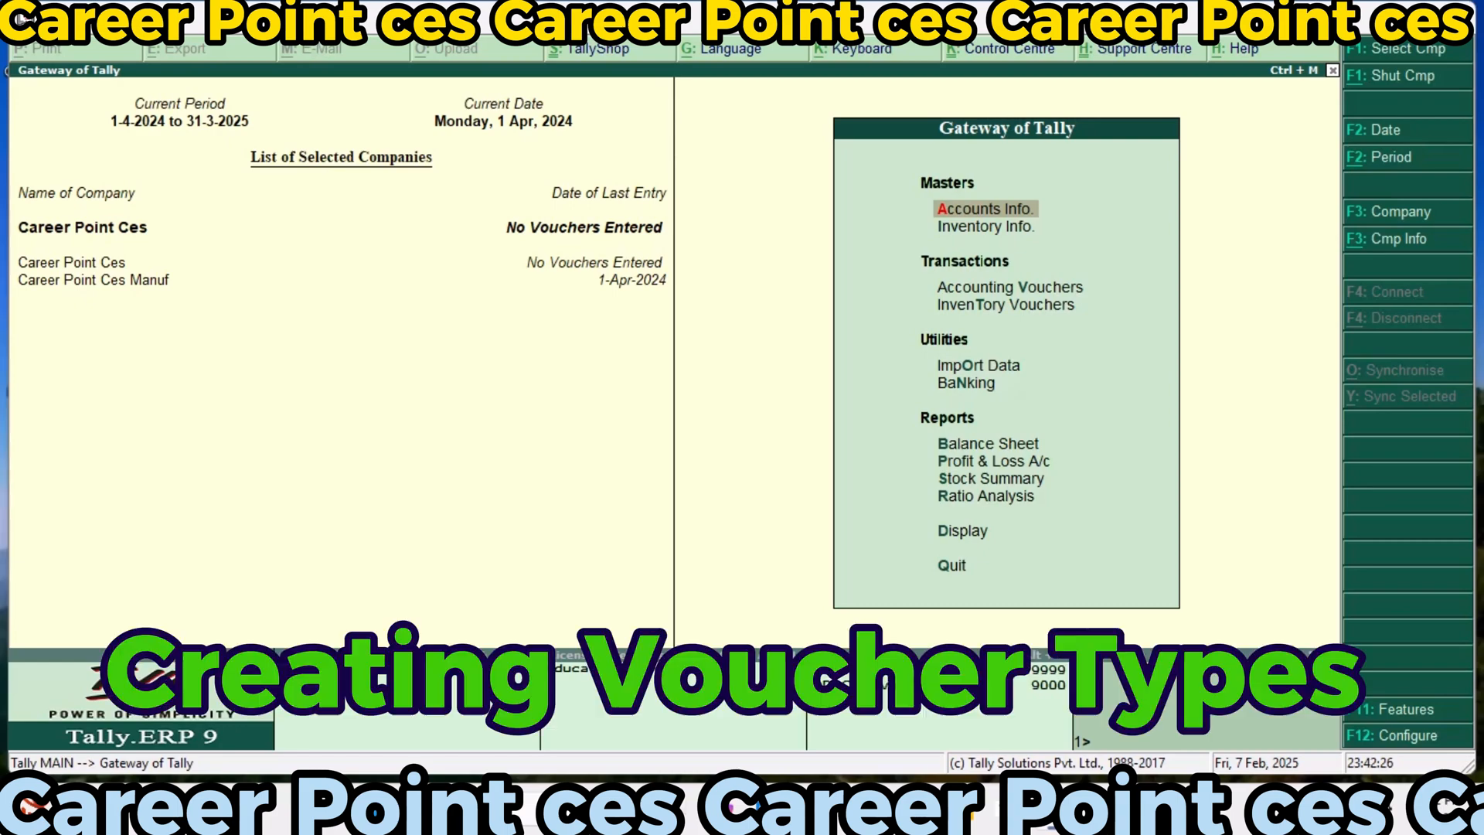
Start a new accounting voucher type named Manufacturing Journal, without an alias
key(Return)
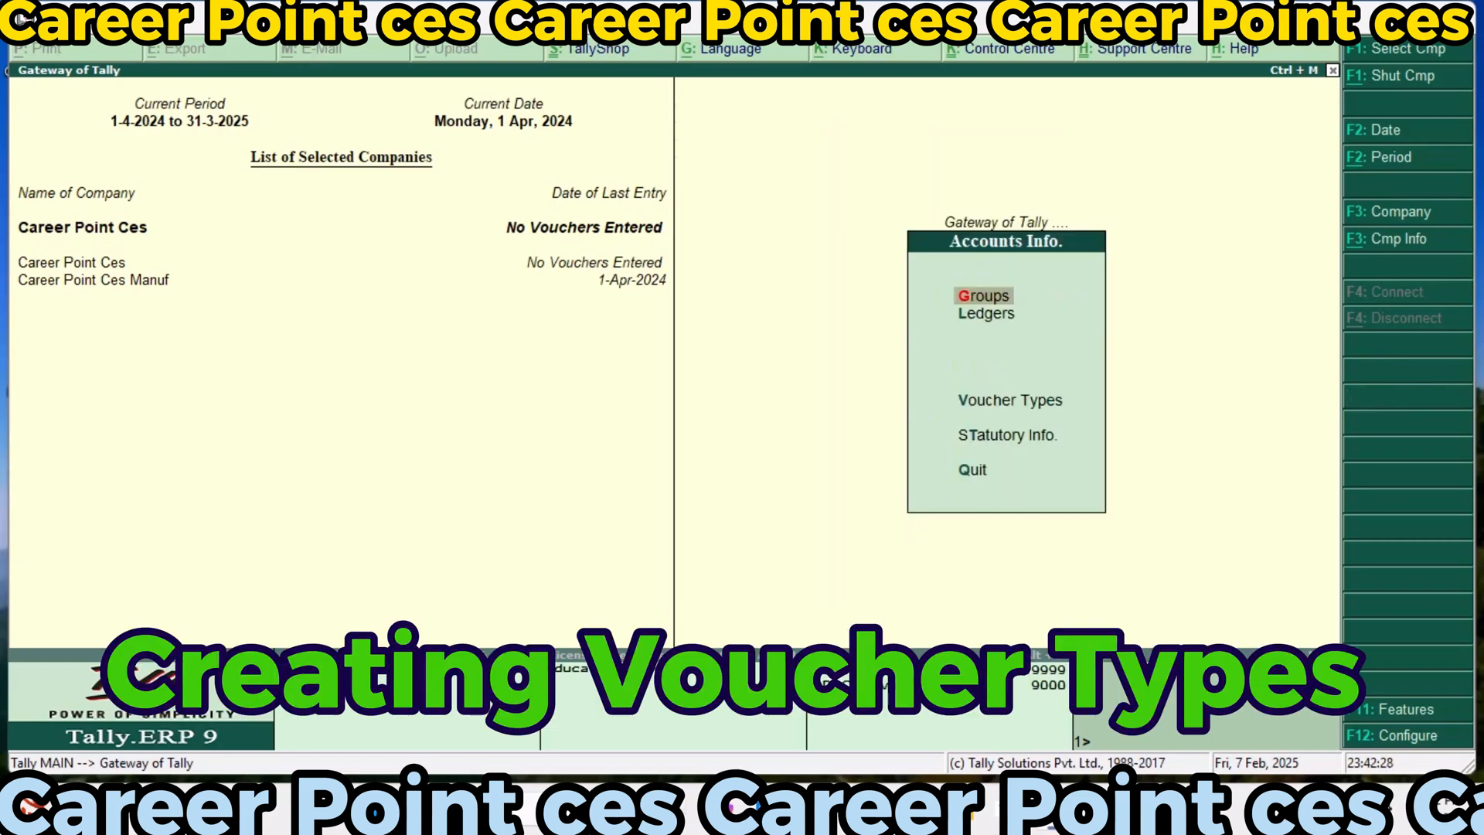
key(Down)
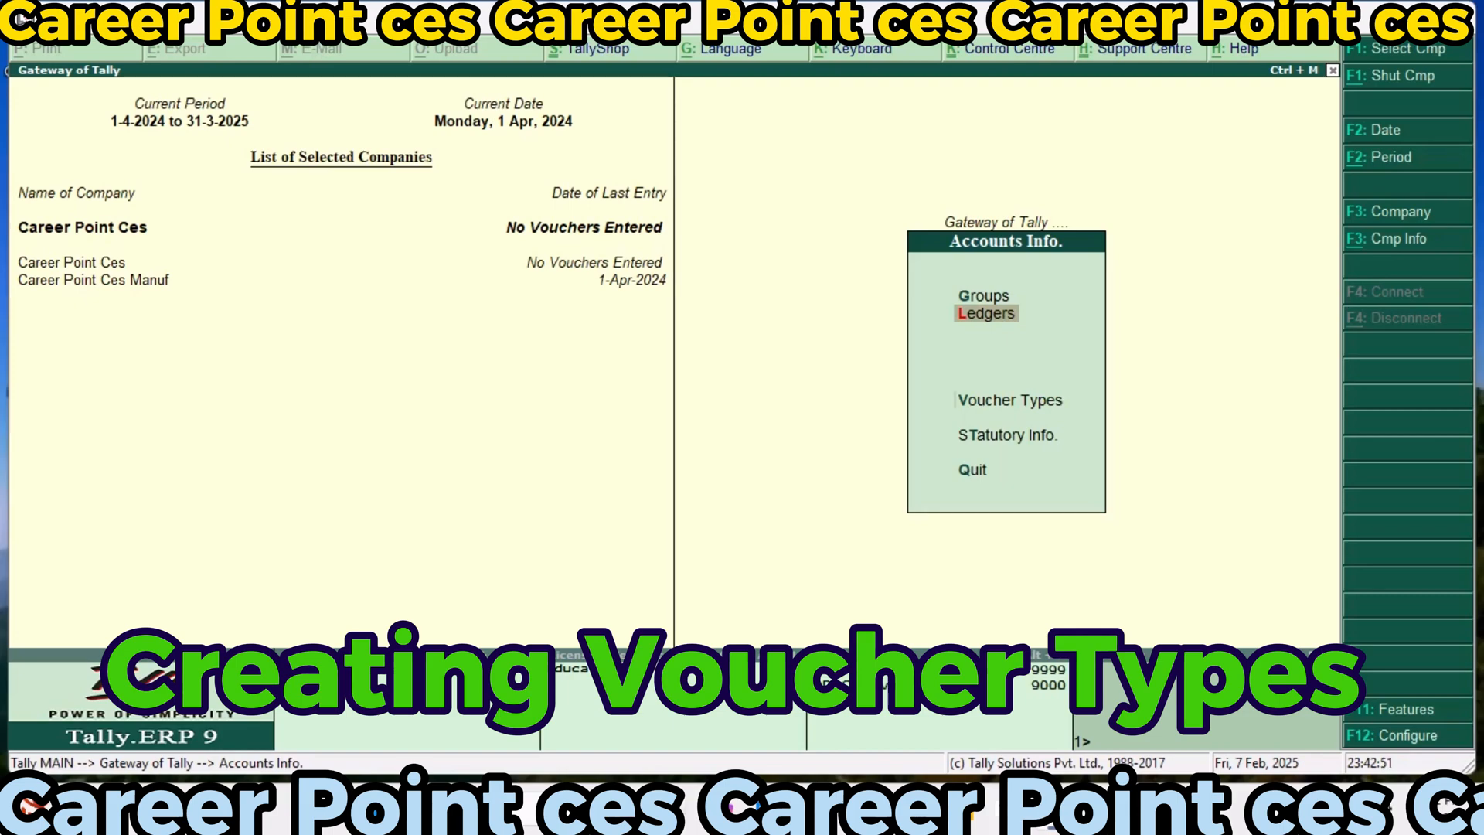
key(Down)
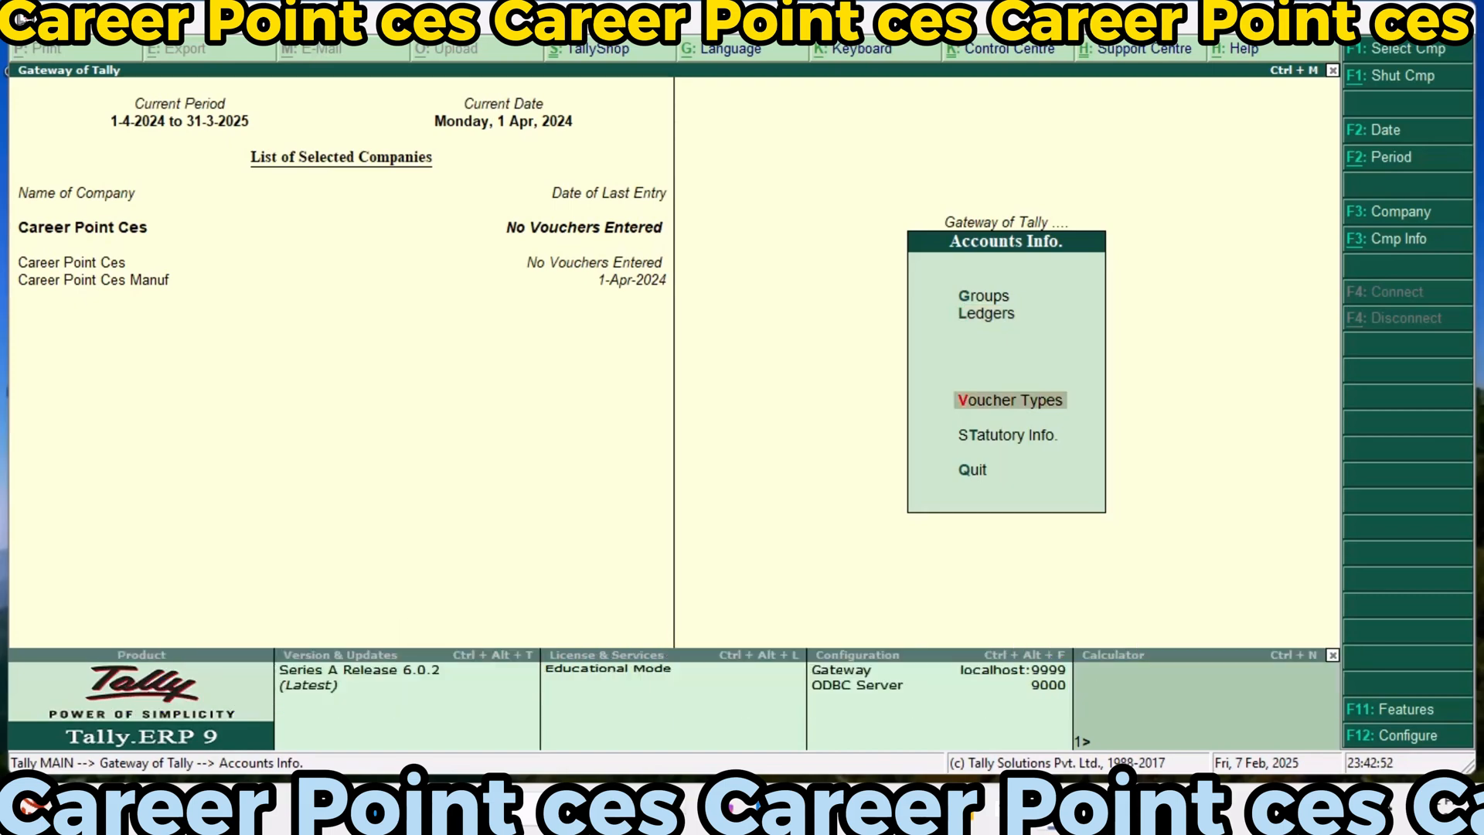
key(Return)
key(Return)
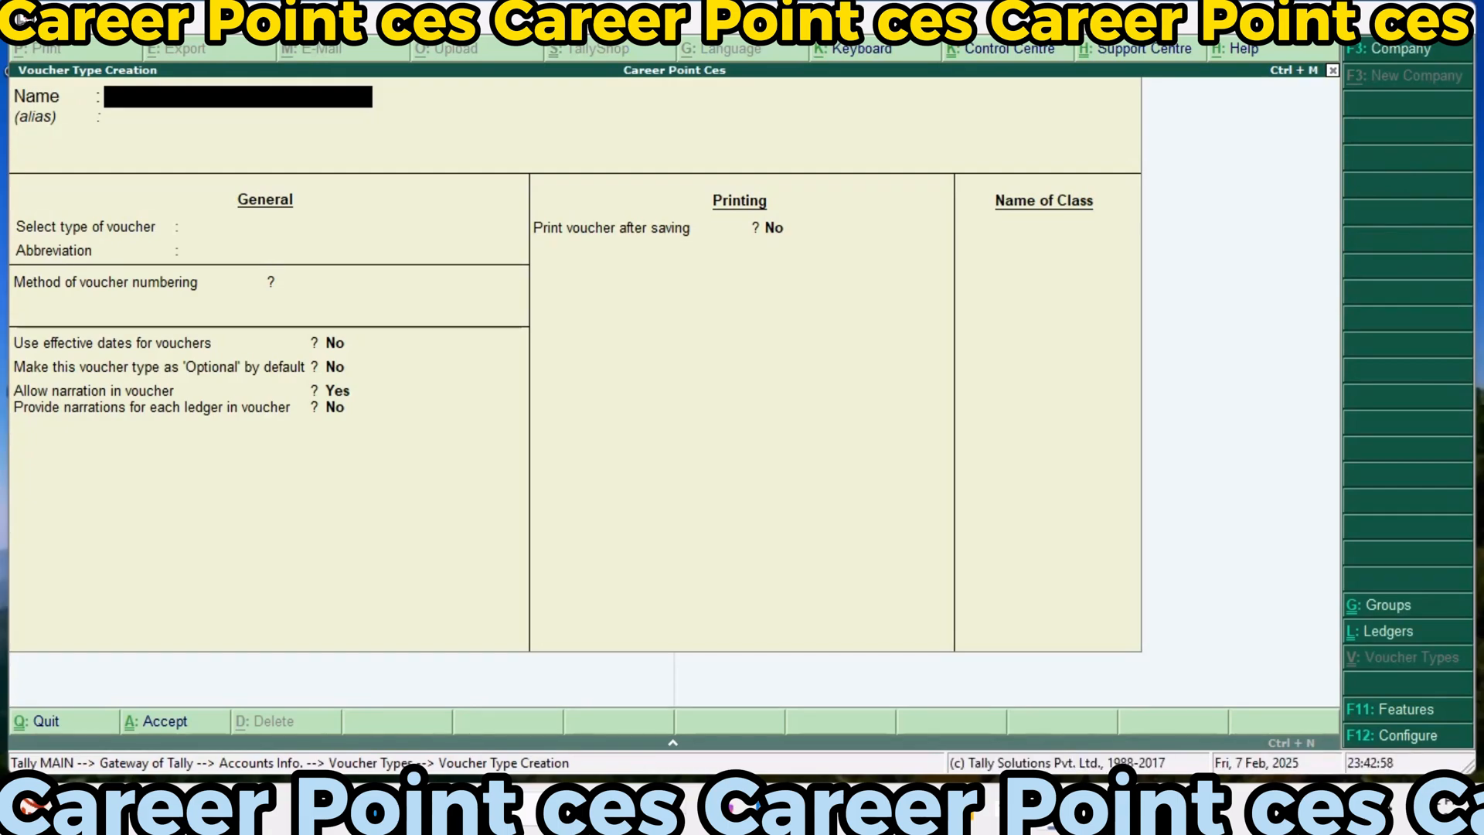
text(Manufacturing)
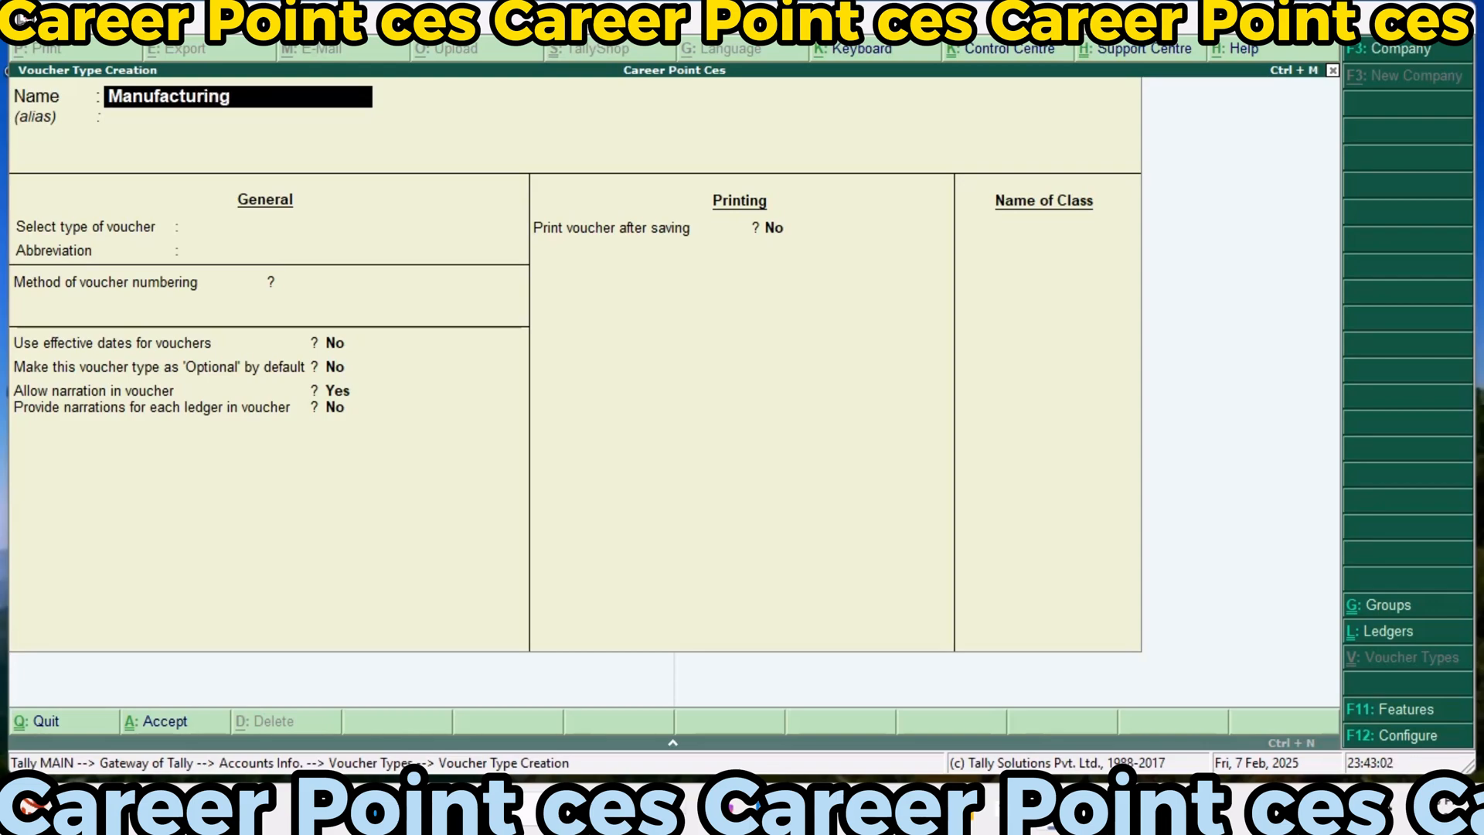
text( Journal)
key(Return)
key(Return)
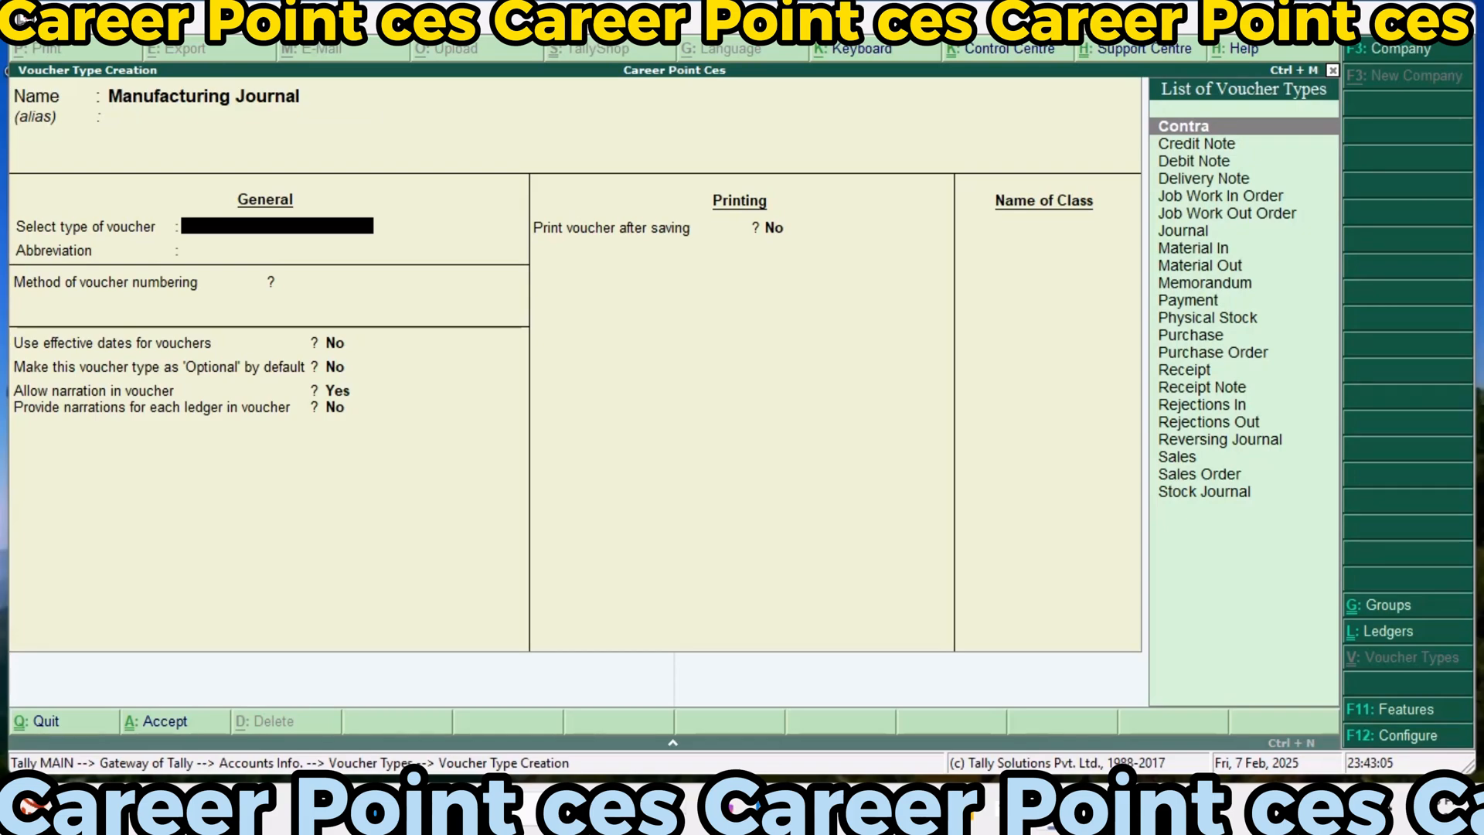
Base the Manufacturing Journal voucher type on Stock Journal with Automatic numbering, keeping the default date, optional and narration settings
key(Down)
key(Down)
key(Down)
key(Down)
key(Down)
key(Down)
key(Down)
key(Down)
key(Down)
key(Down)
key(Down)
key(Down)
key(Down)
key(Down)
key(Down)
key(Down)
key(Down)
key(Down)
key(Down)
key(Down)
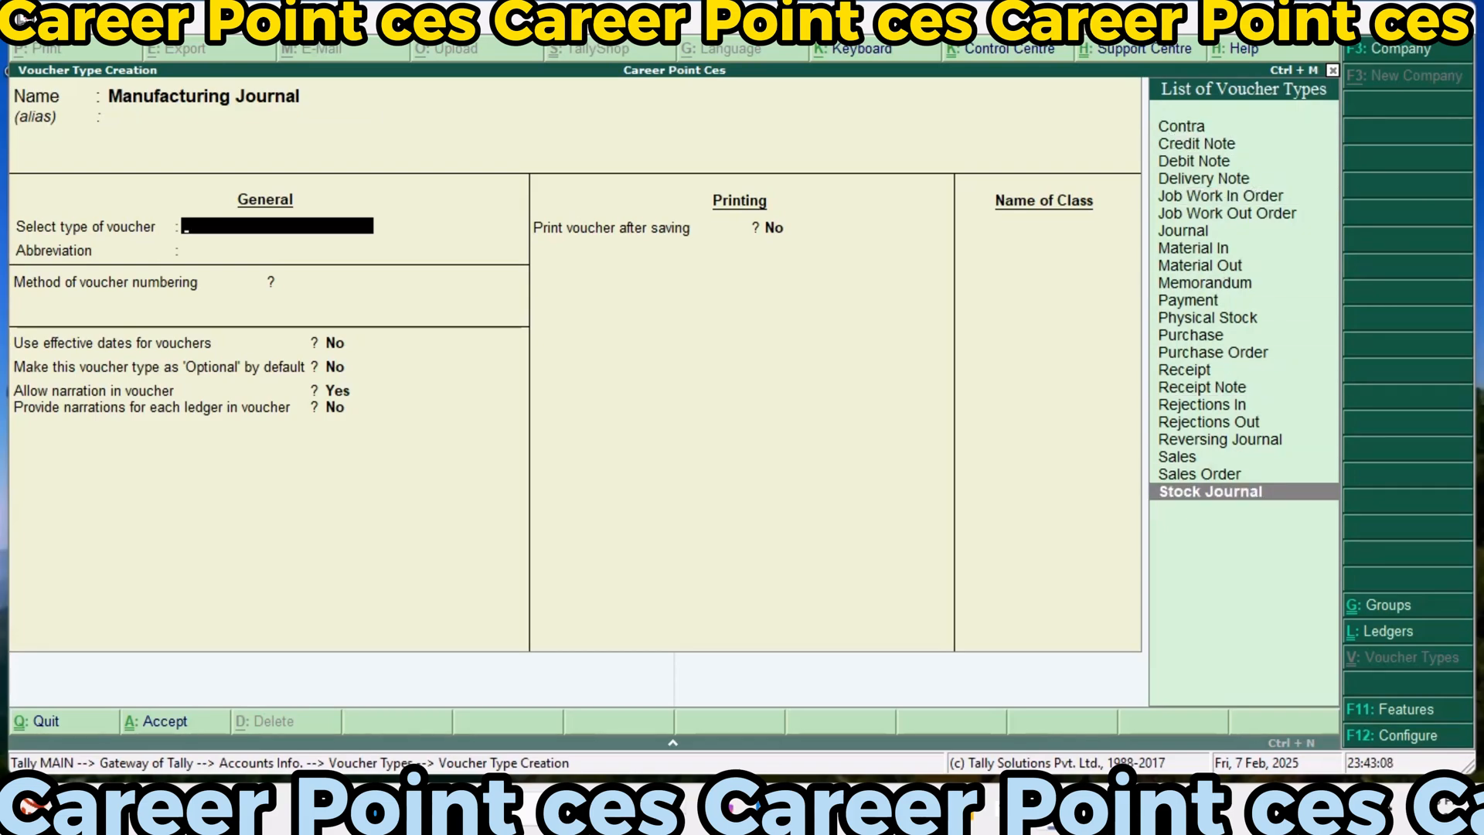
key(Return)
key(Return)
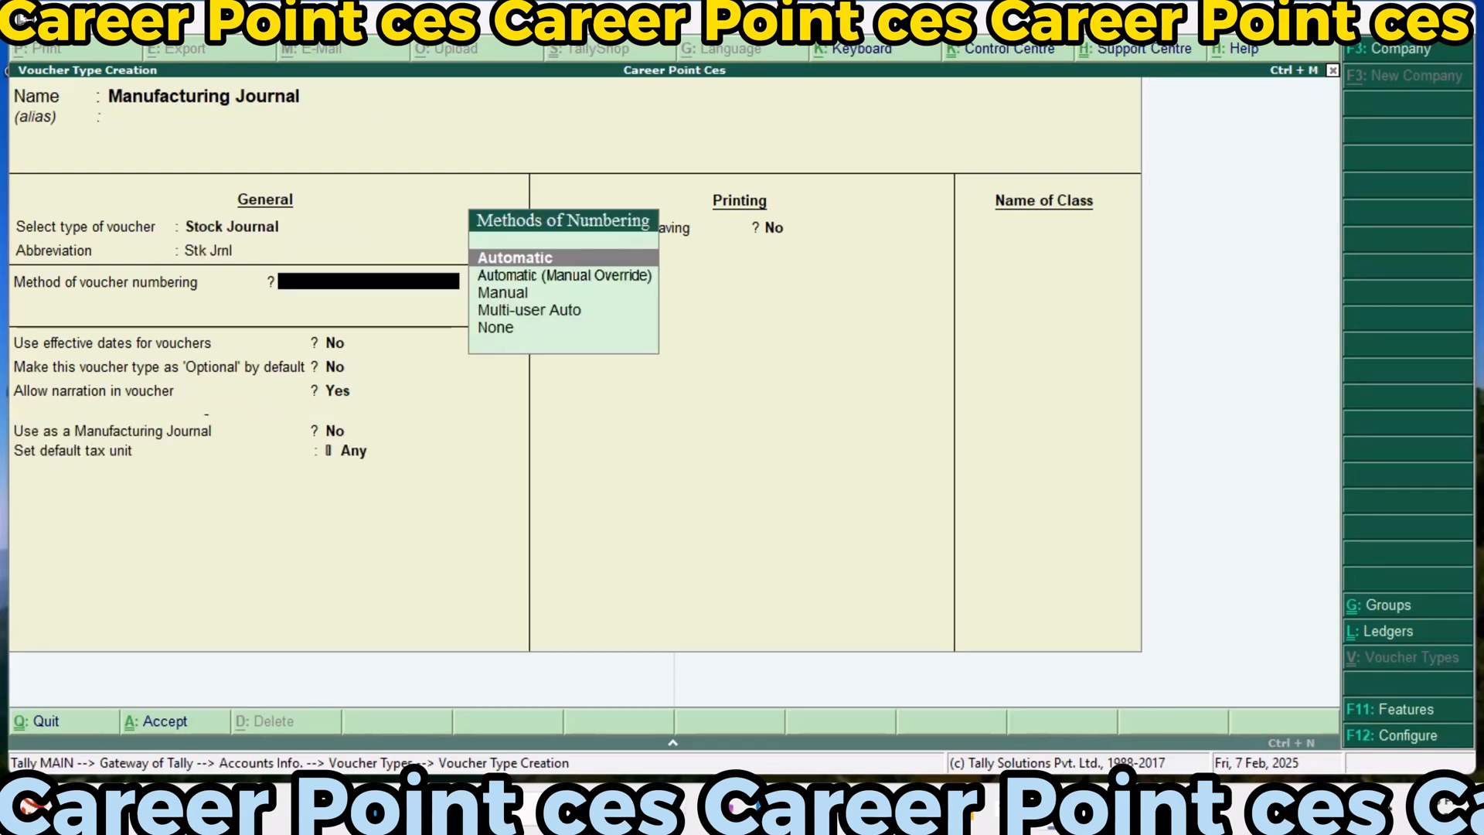
key(Return)
key(Return)
key(Return)
key(Return)
key(Return)
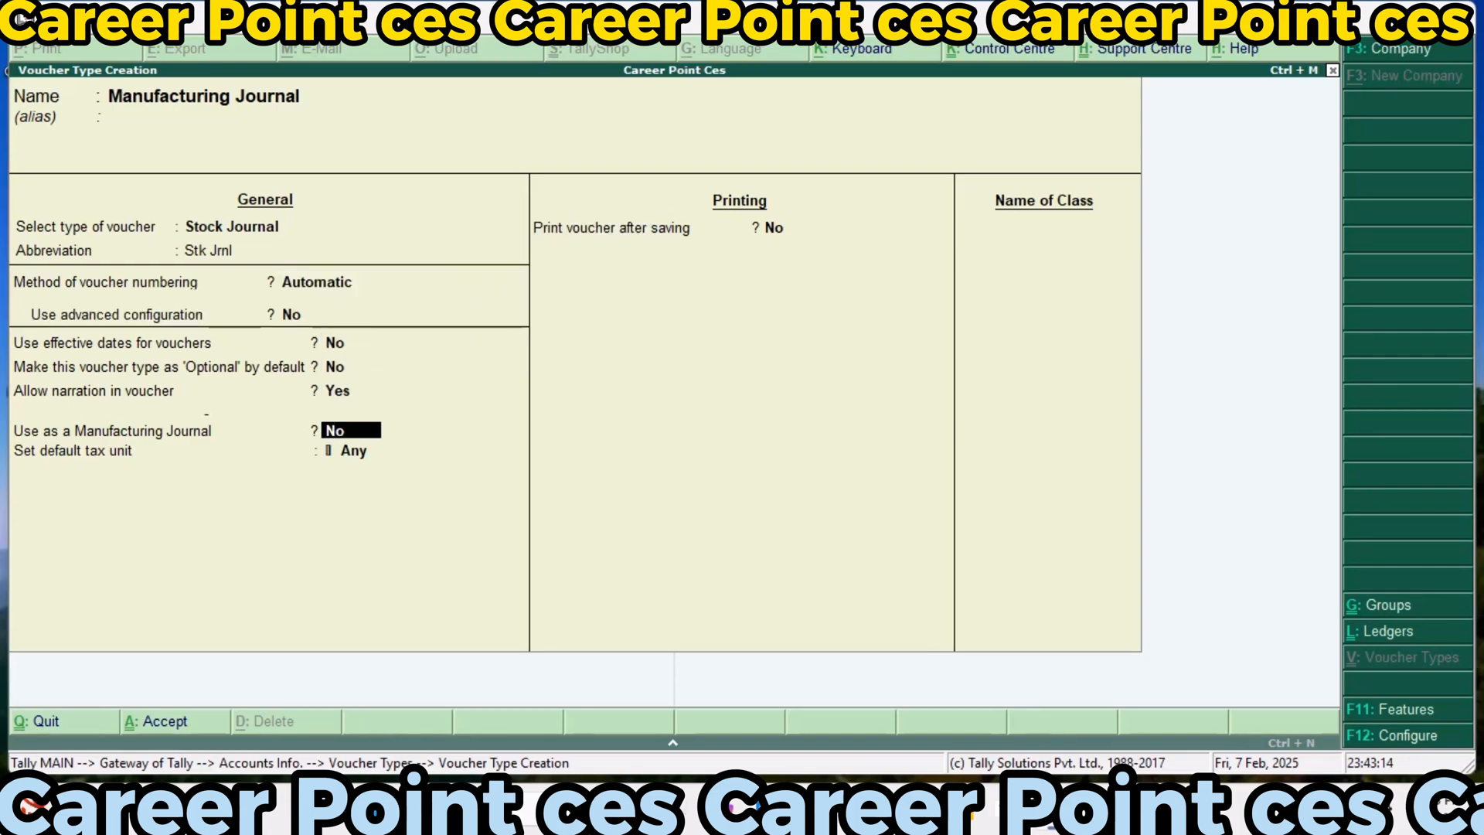
Enable use as a Manufacturing Journal, save the voucher type without printing after saving, and leave voucher type creation
text(y)
key(Return)
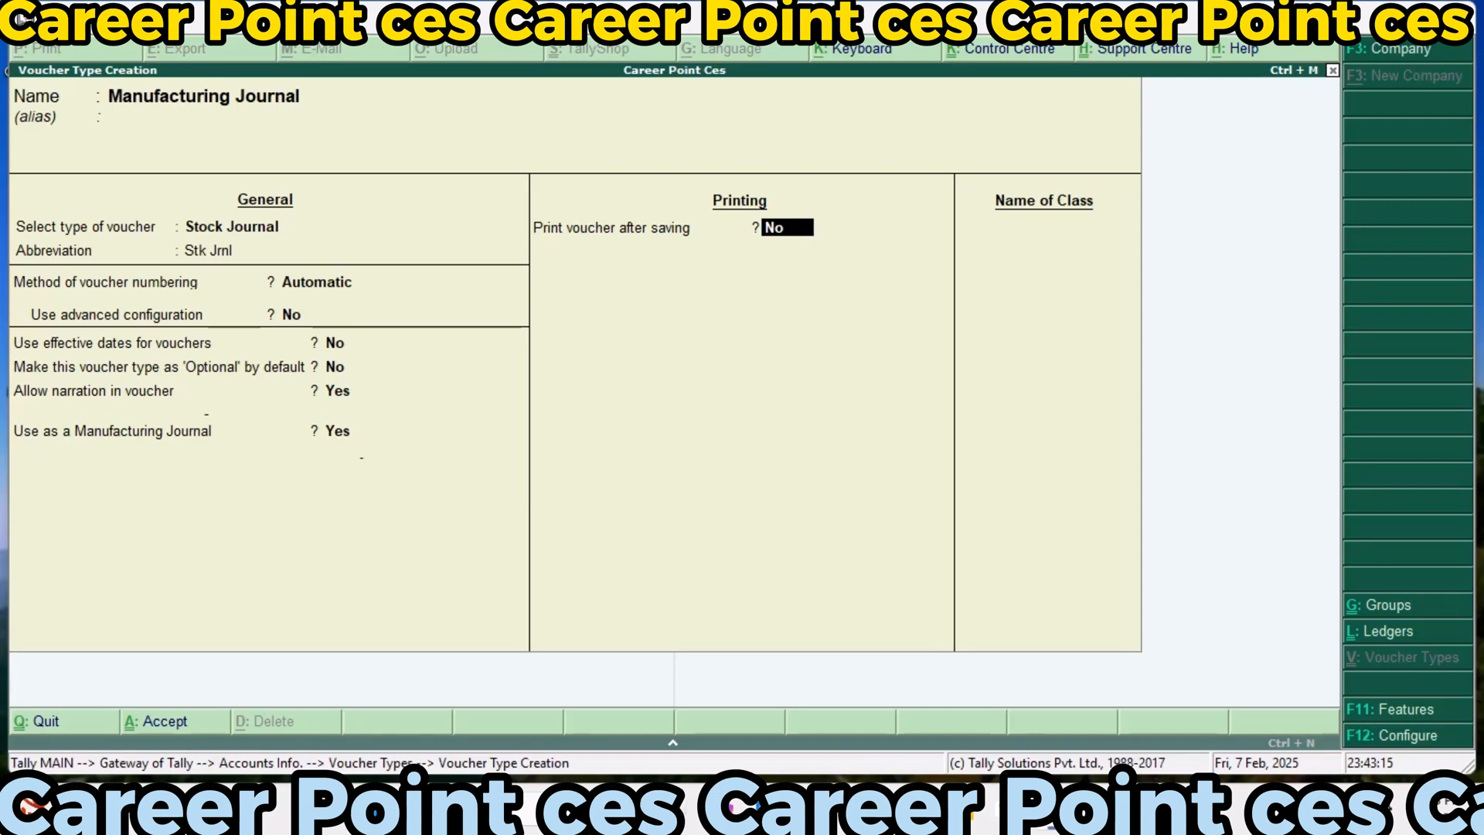
key(Return)
key(Return)
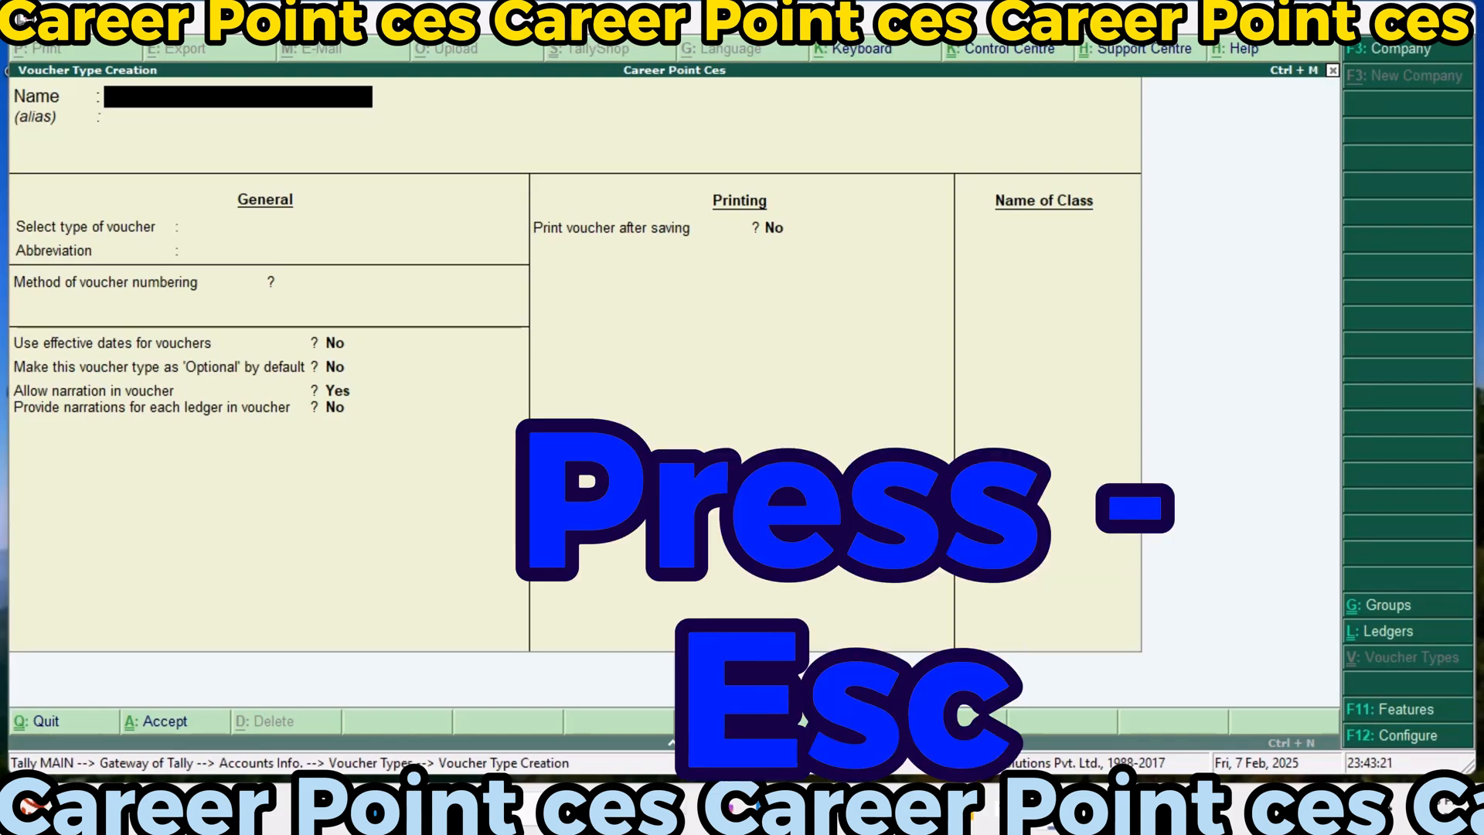
key(Escape)
key(Escape)
key(Escape)
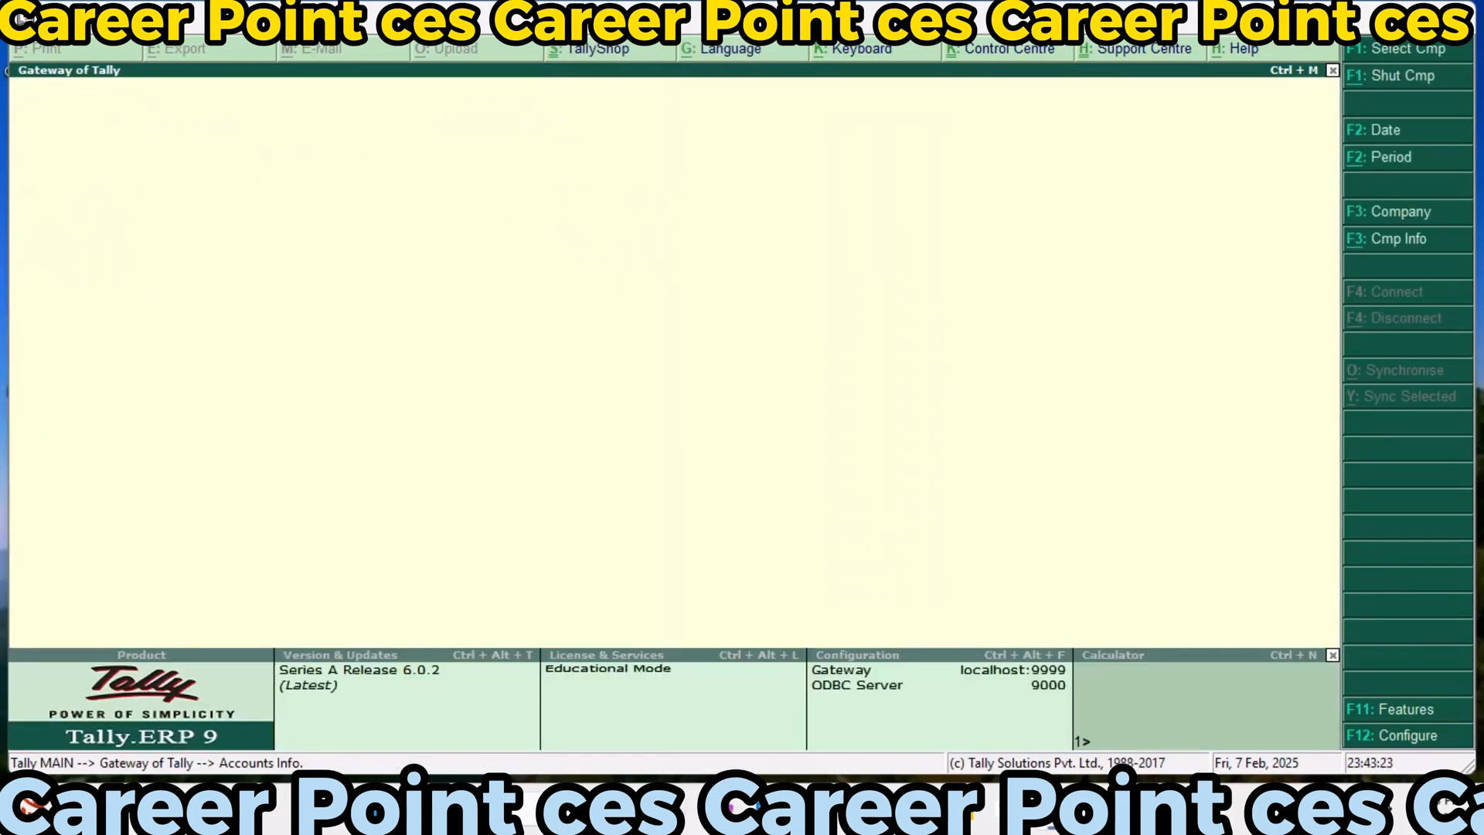
key(Escape)
Start a new single stock group named Raw Material under Primary, without adding up item quantities
key(Down)
key(Return)
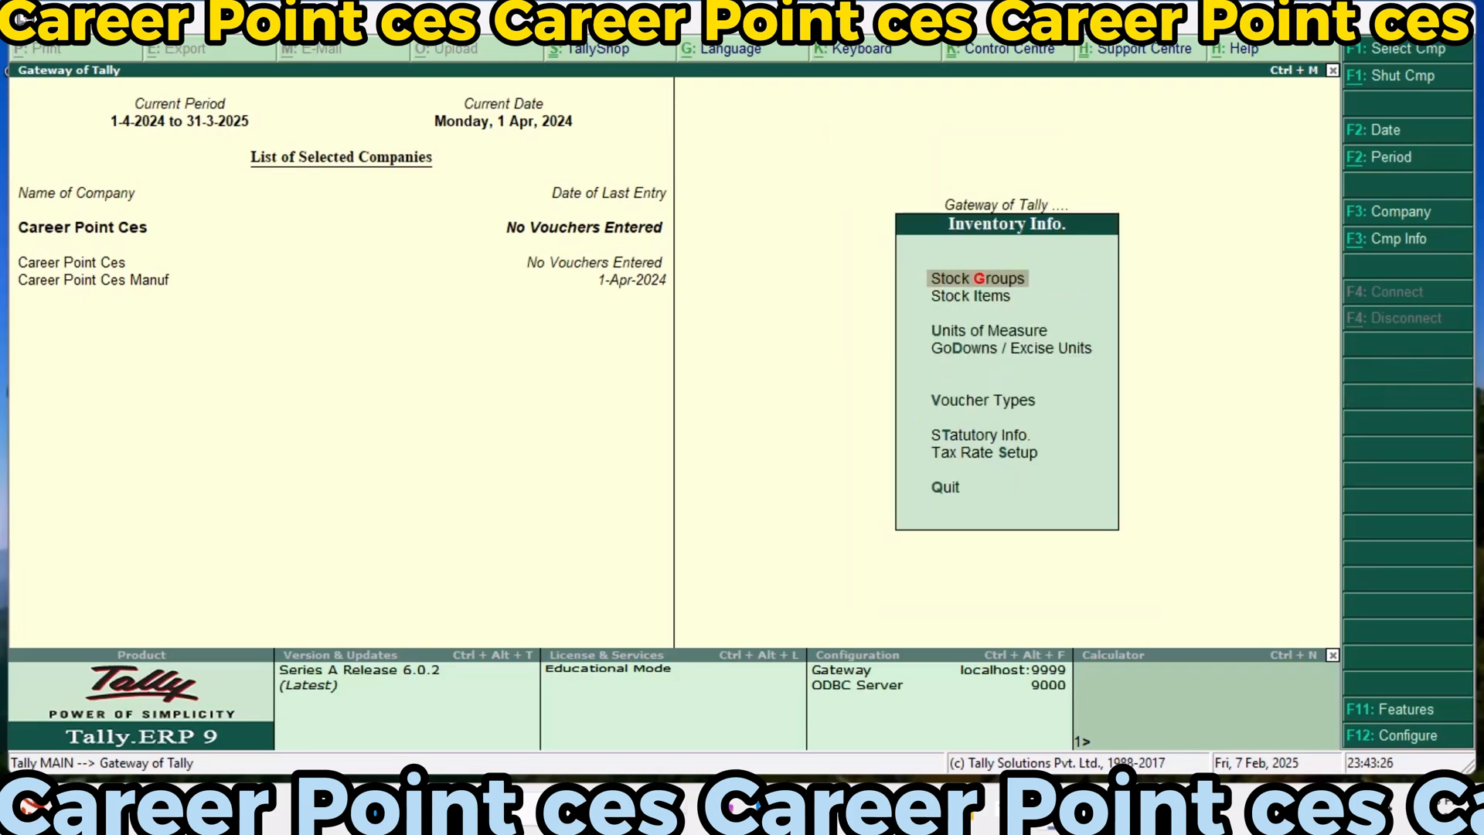
key(Return)
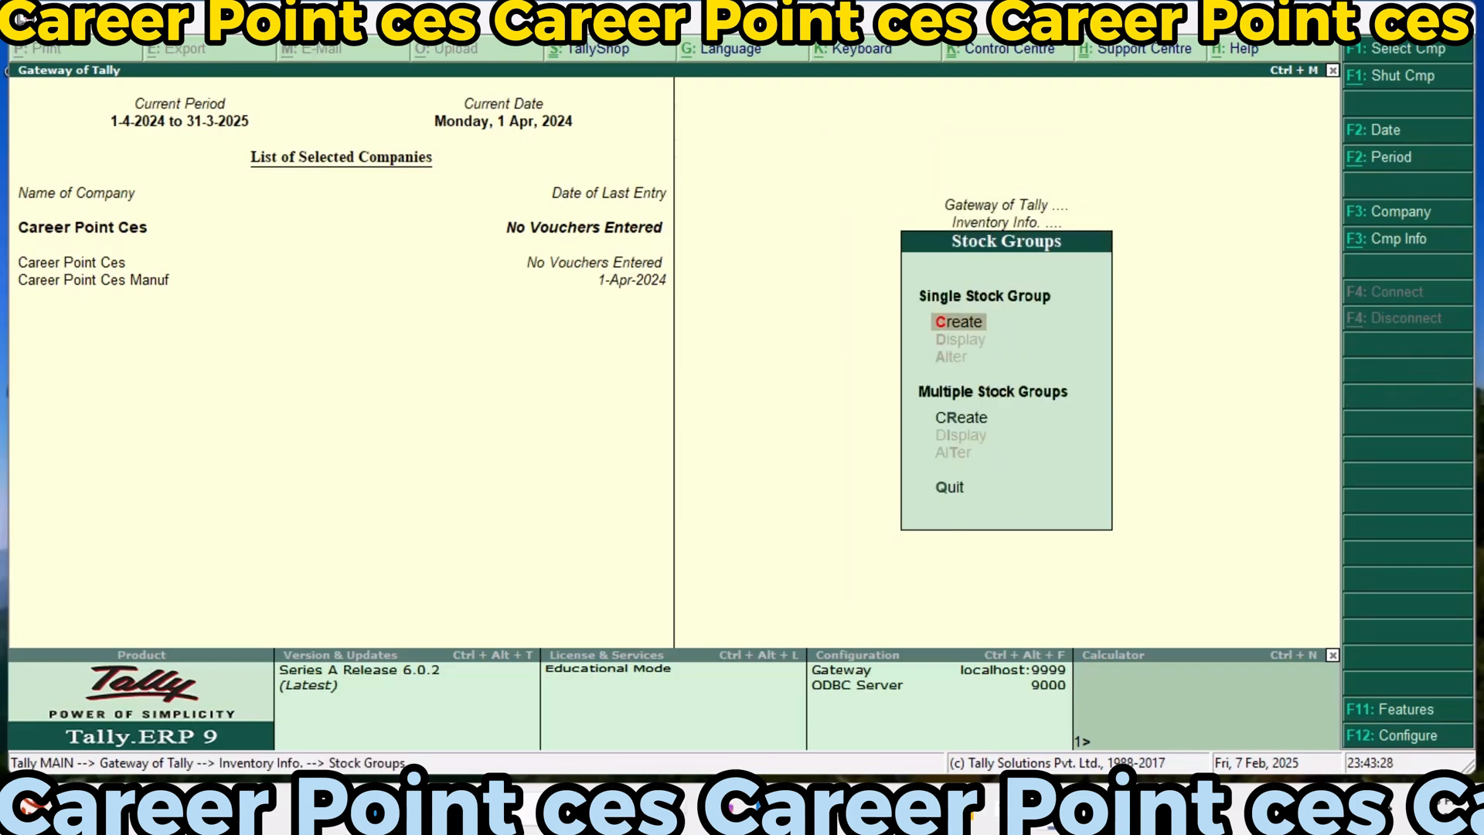
key(Return)
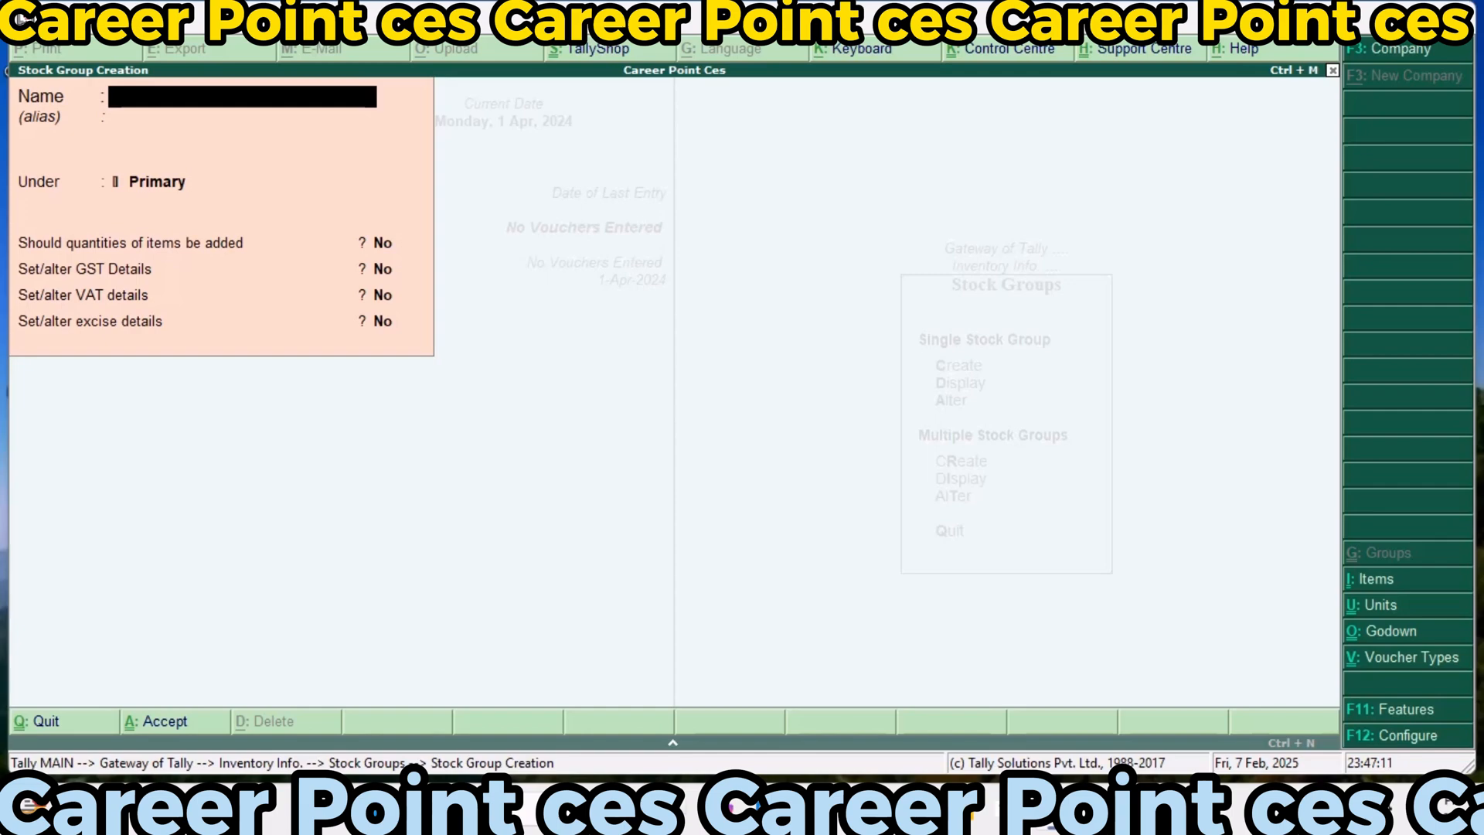
text(Raw m)
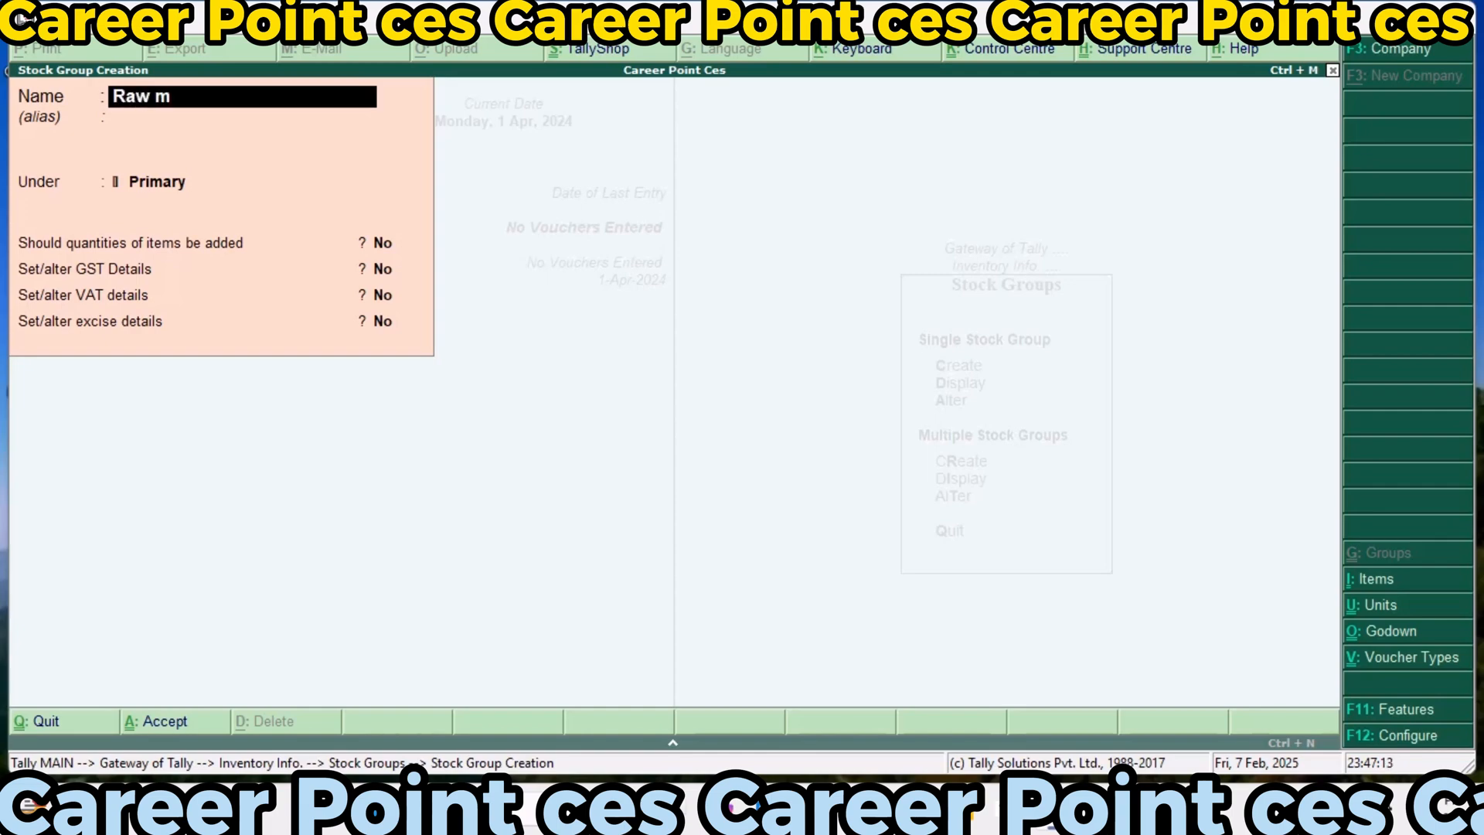
text(aterial)
key(Return)
key(Return)
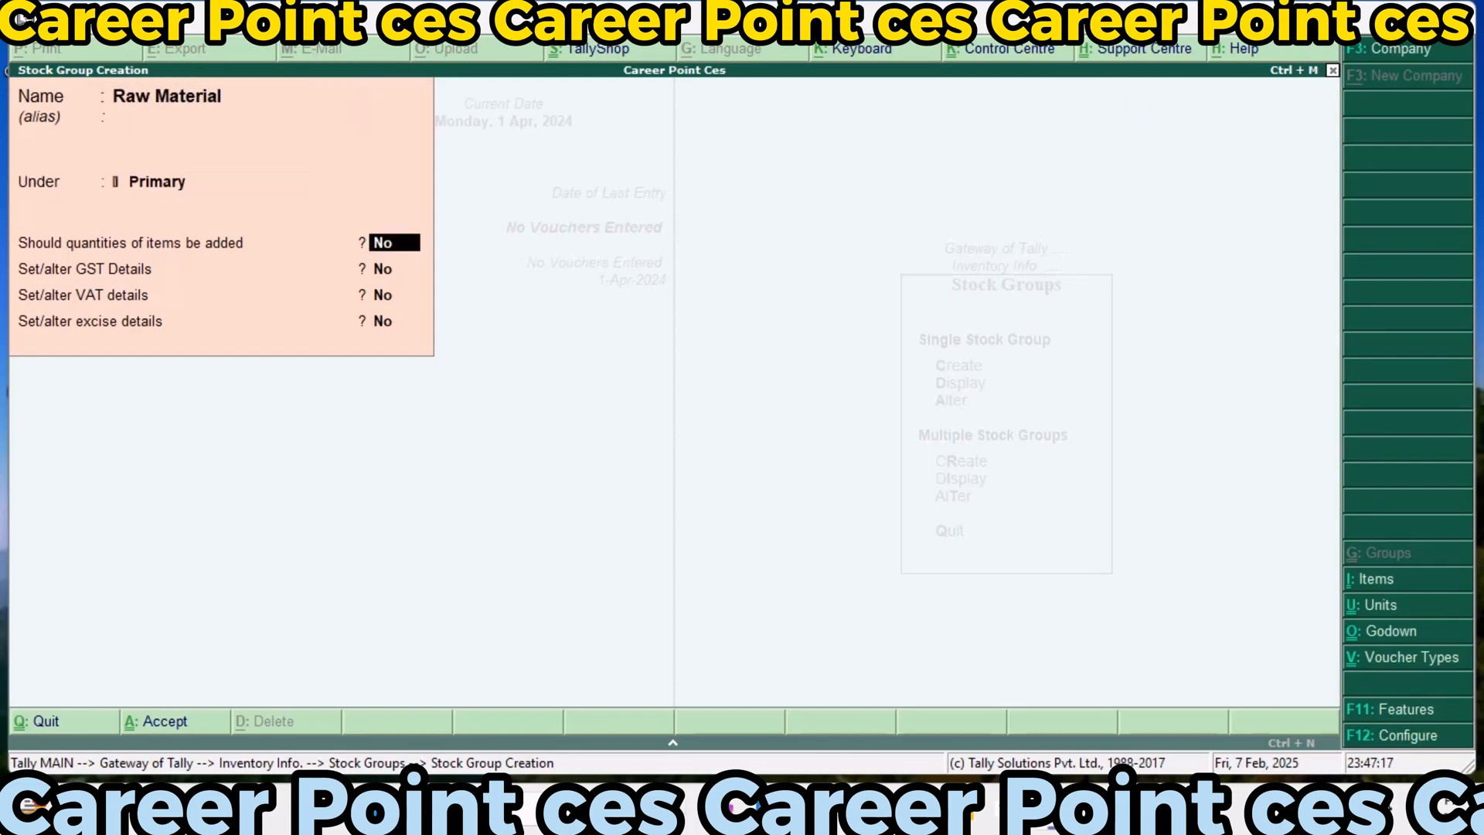
Enable GST details for the Raw Material group, set as Taxable with 18% integrated tax and no cess
key(Return)
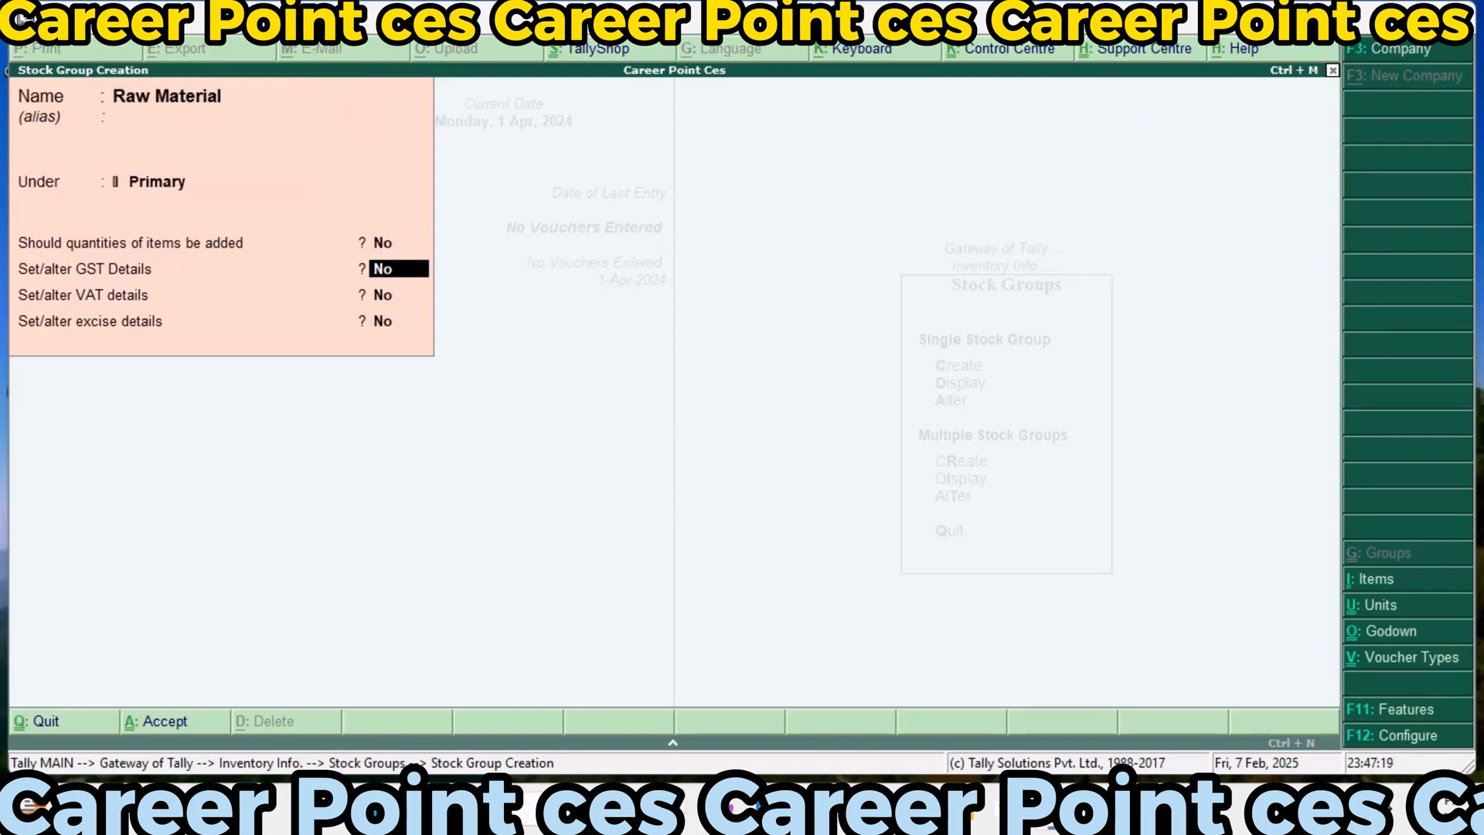
text(y)
key(Return)
key(Down)
key(Down)
key(Down)
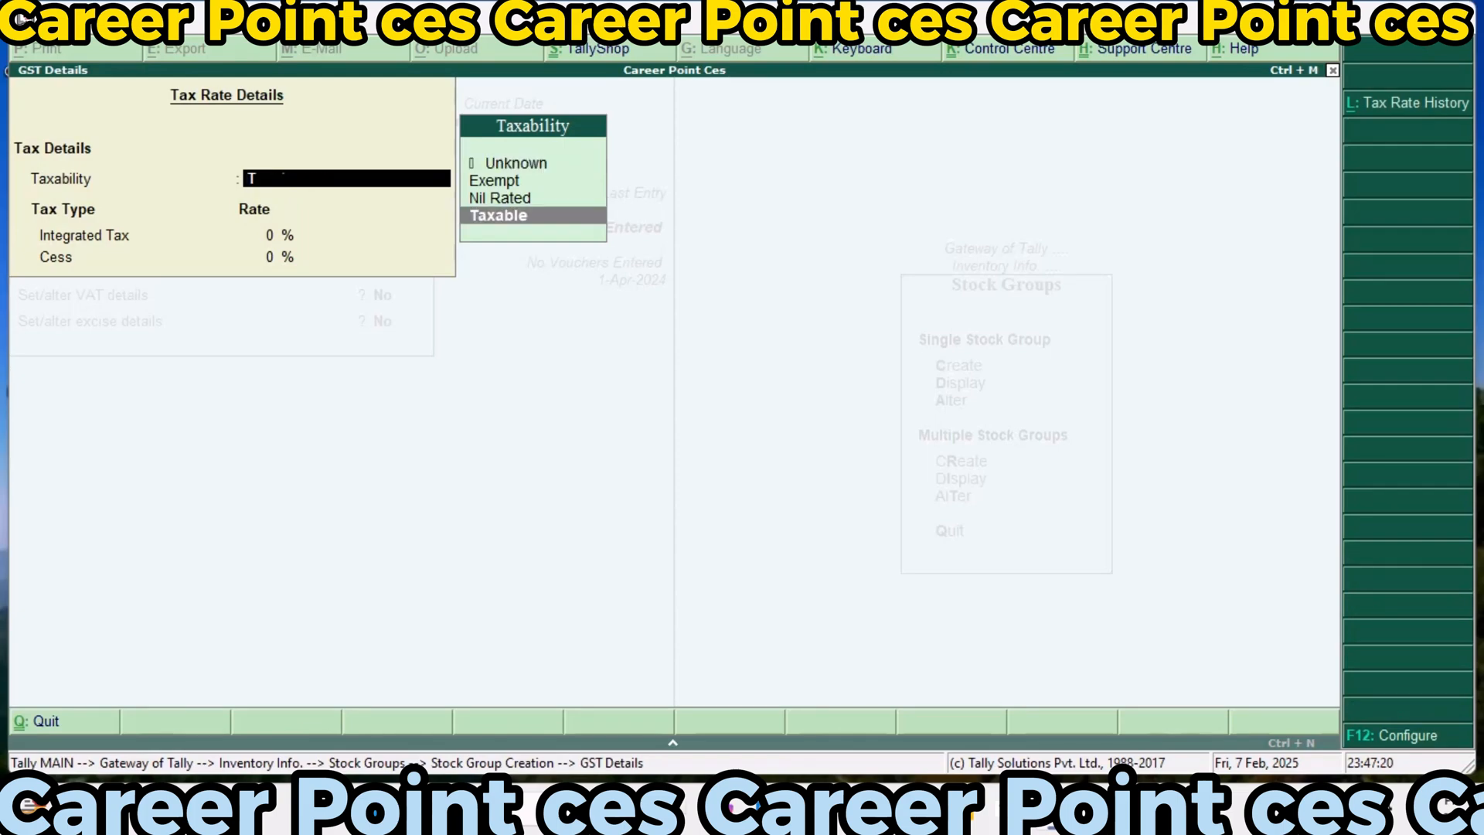
key(Return)
text(18)
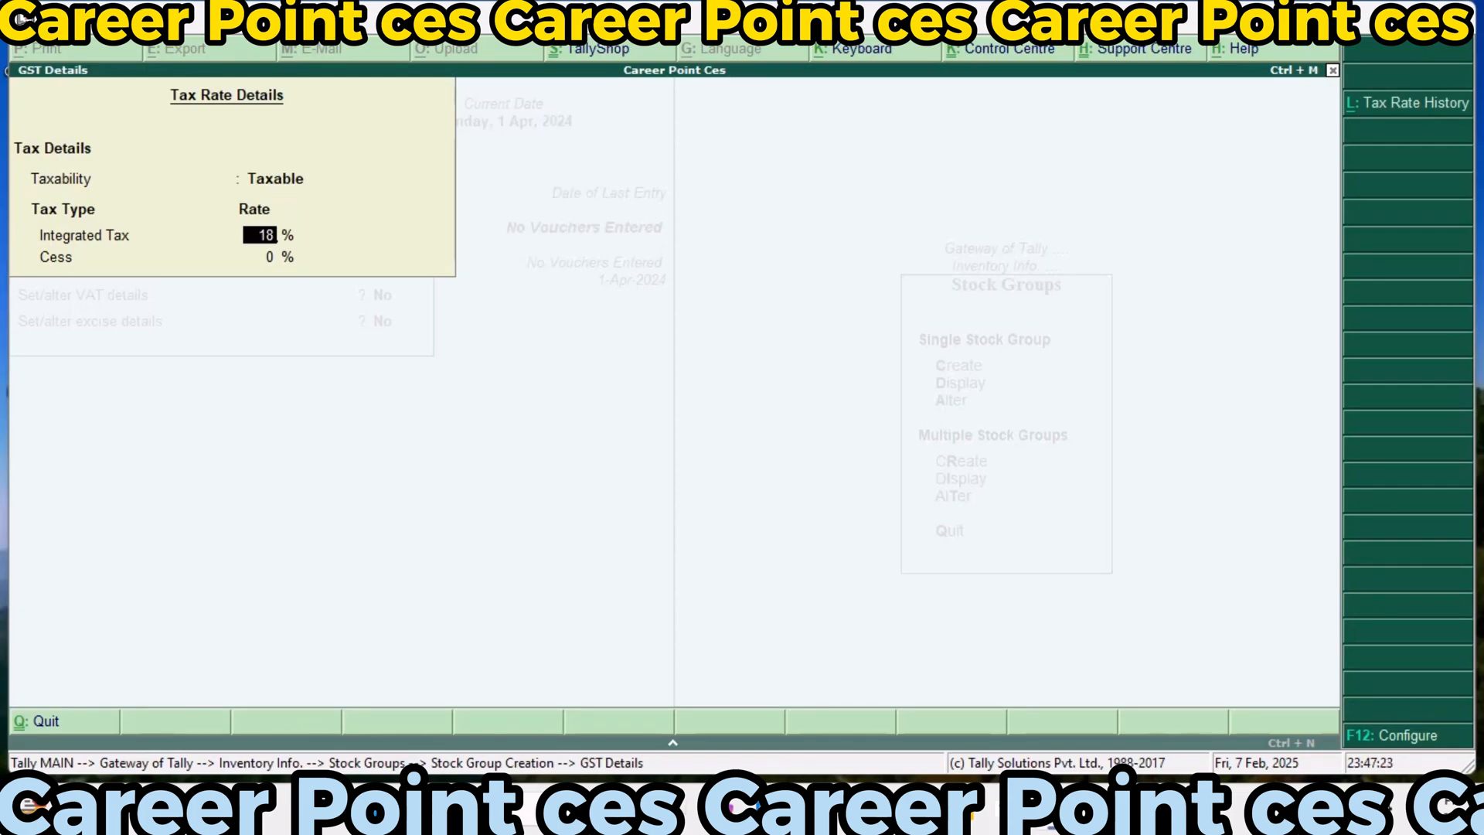
key(Return)
Enable VAT details for the Raw Material group with a 10% tax rate and no additional tax
key(Return)
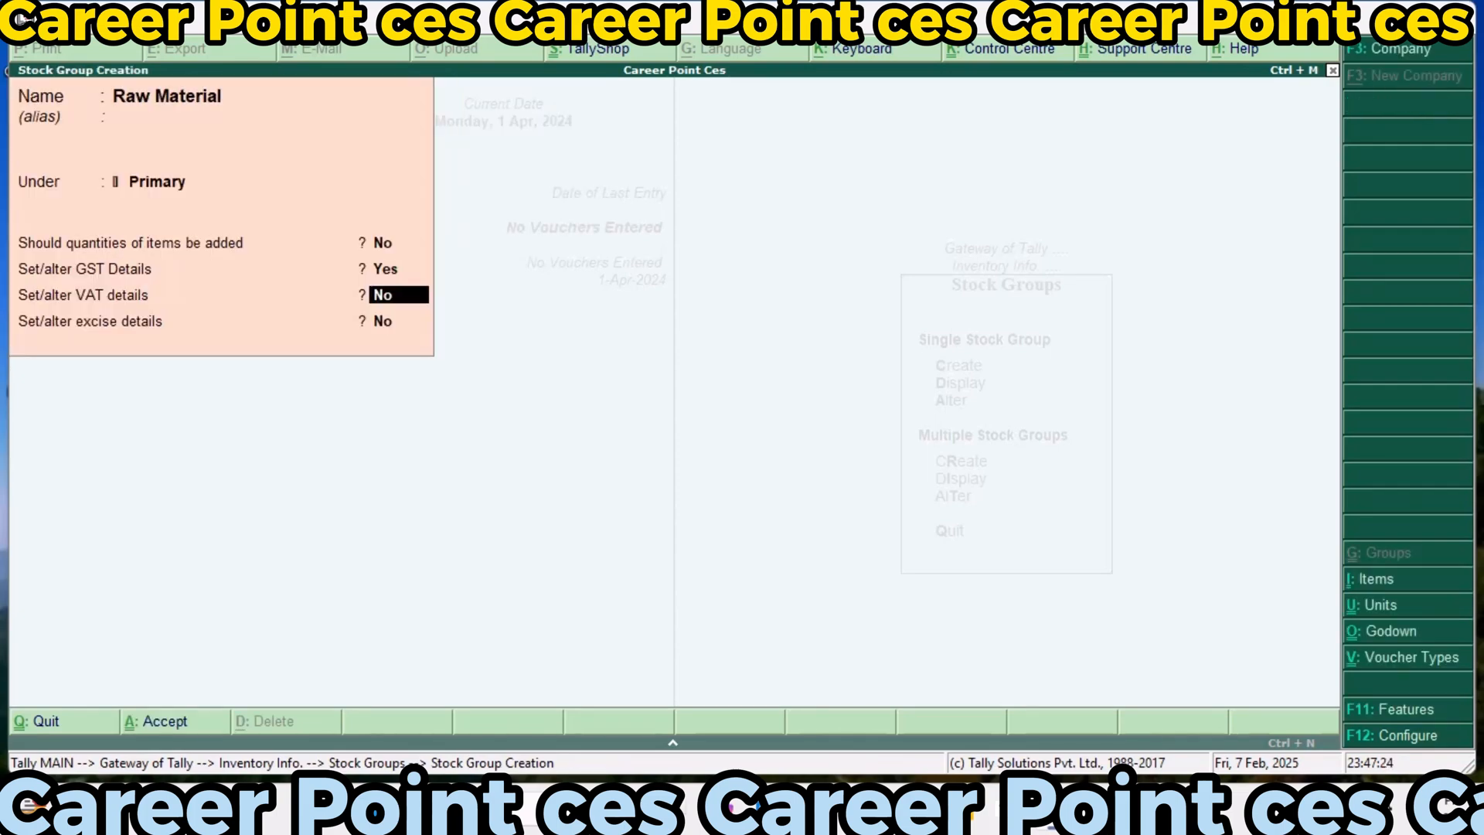
text(y)
key(Return)
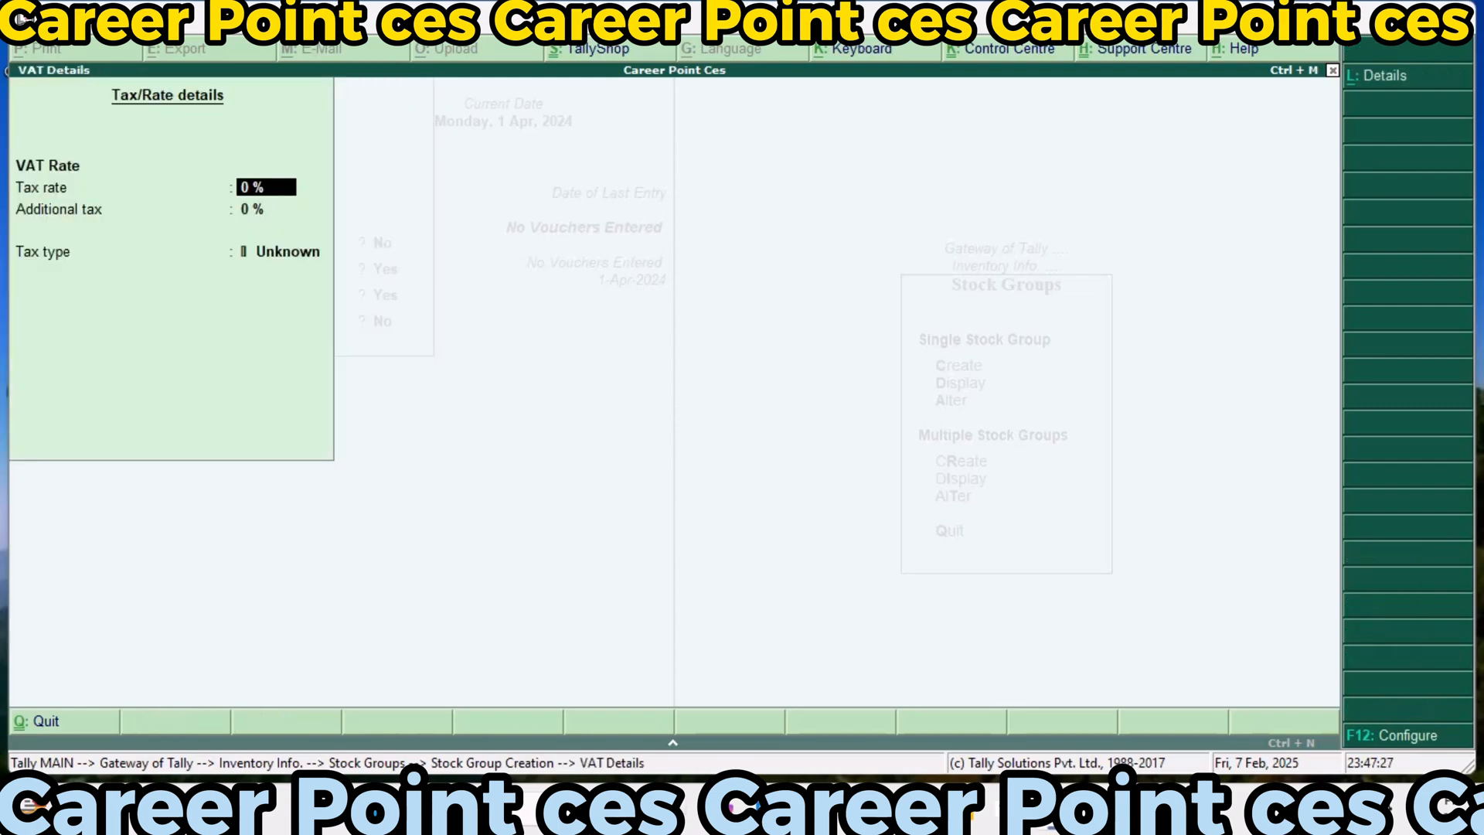
text(10)
key(Return)
key(Return)
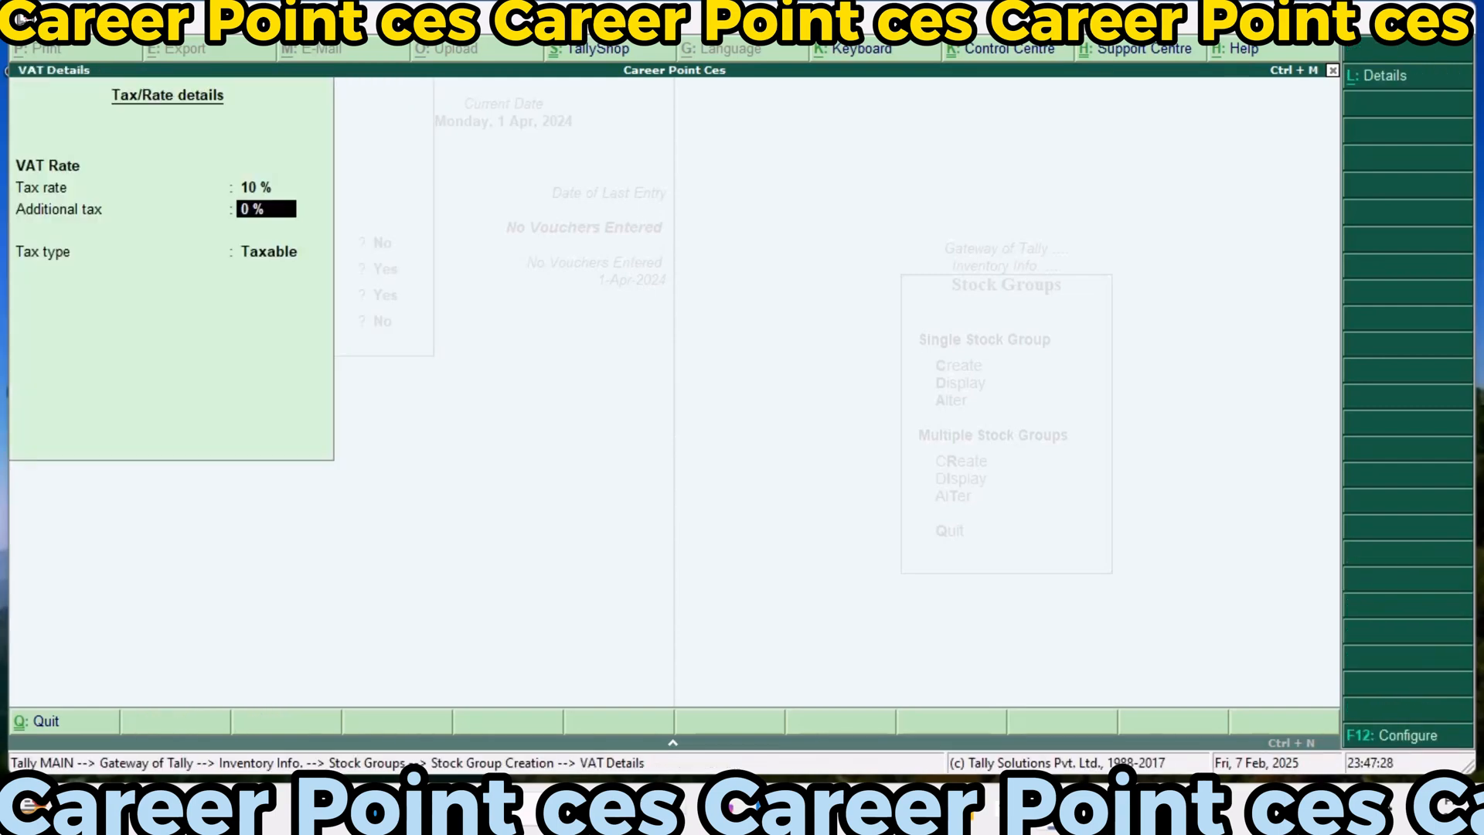
Add excise tariff Exci123 to Raw Material with undefined reporting unit, Ad Valorem valuation and 0% rate, without an HSN code, and save the group
key(Return)
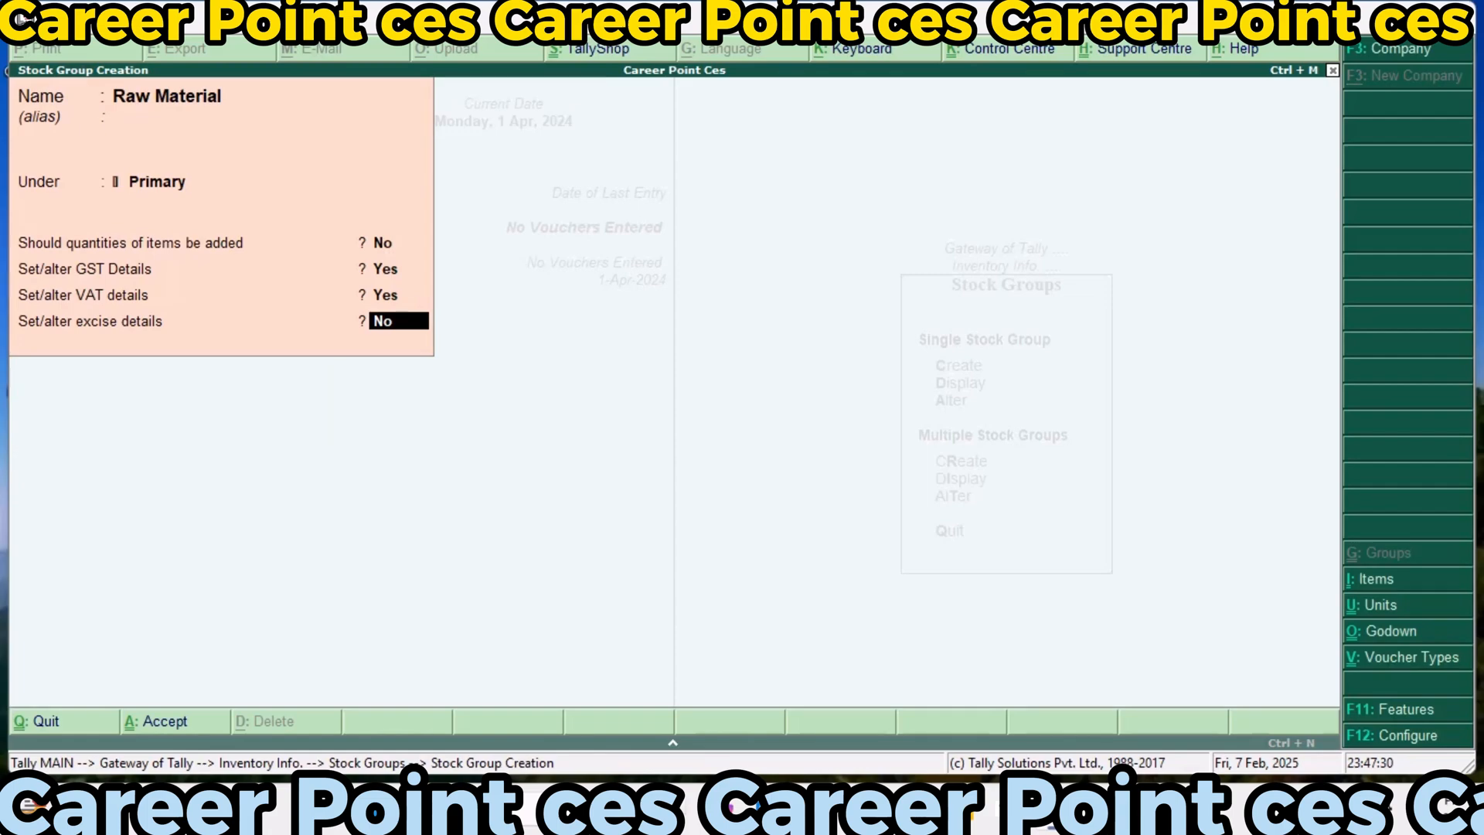
key(BackSpace)
text(y)
key(Return)
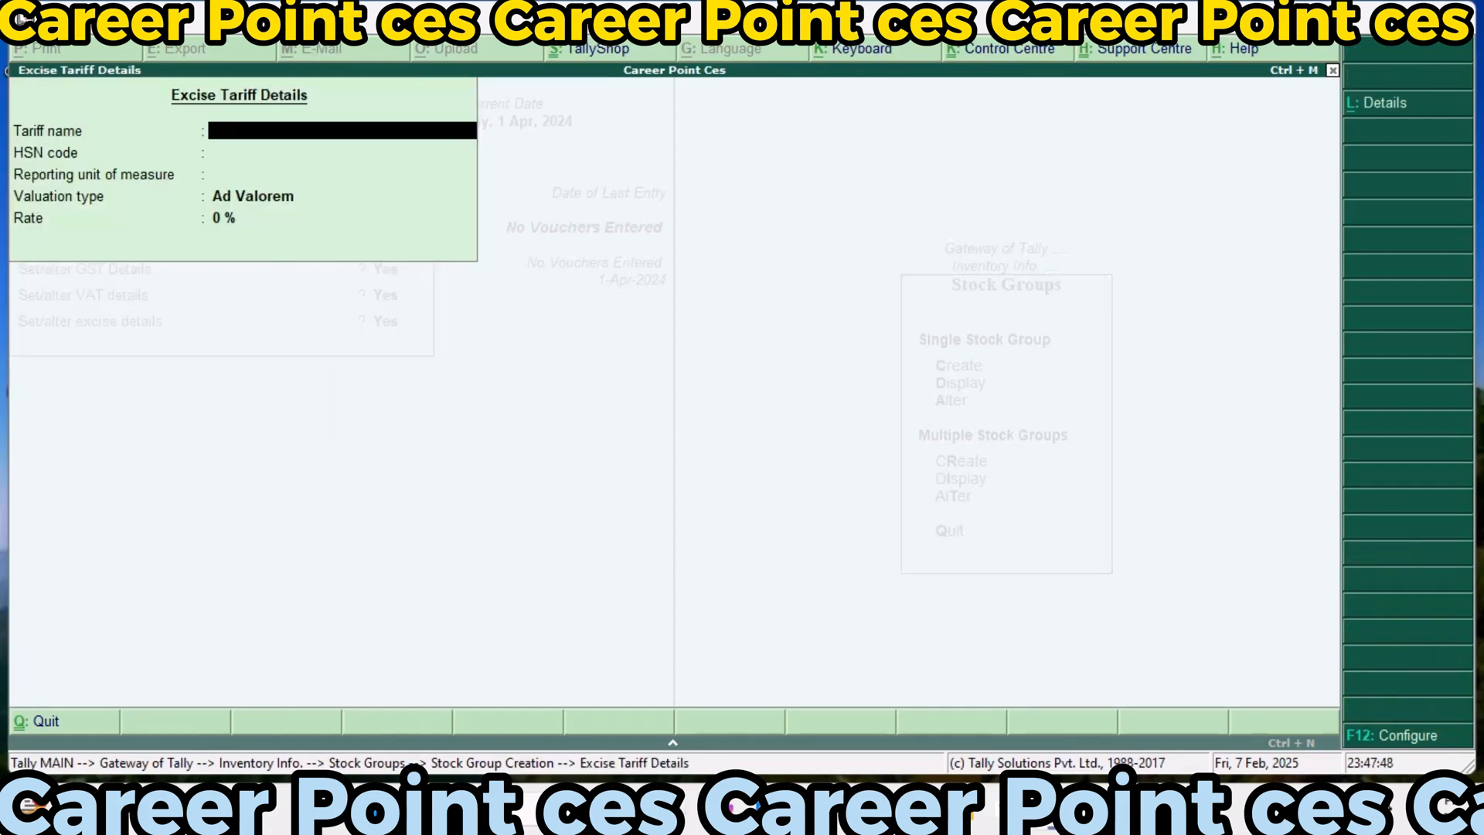
text(Exci123)
key(Return)
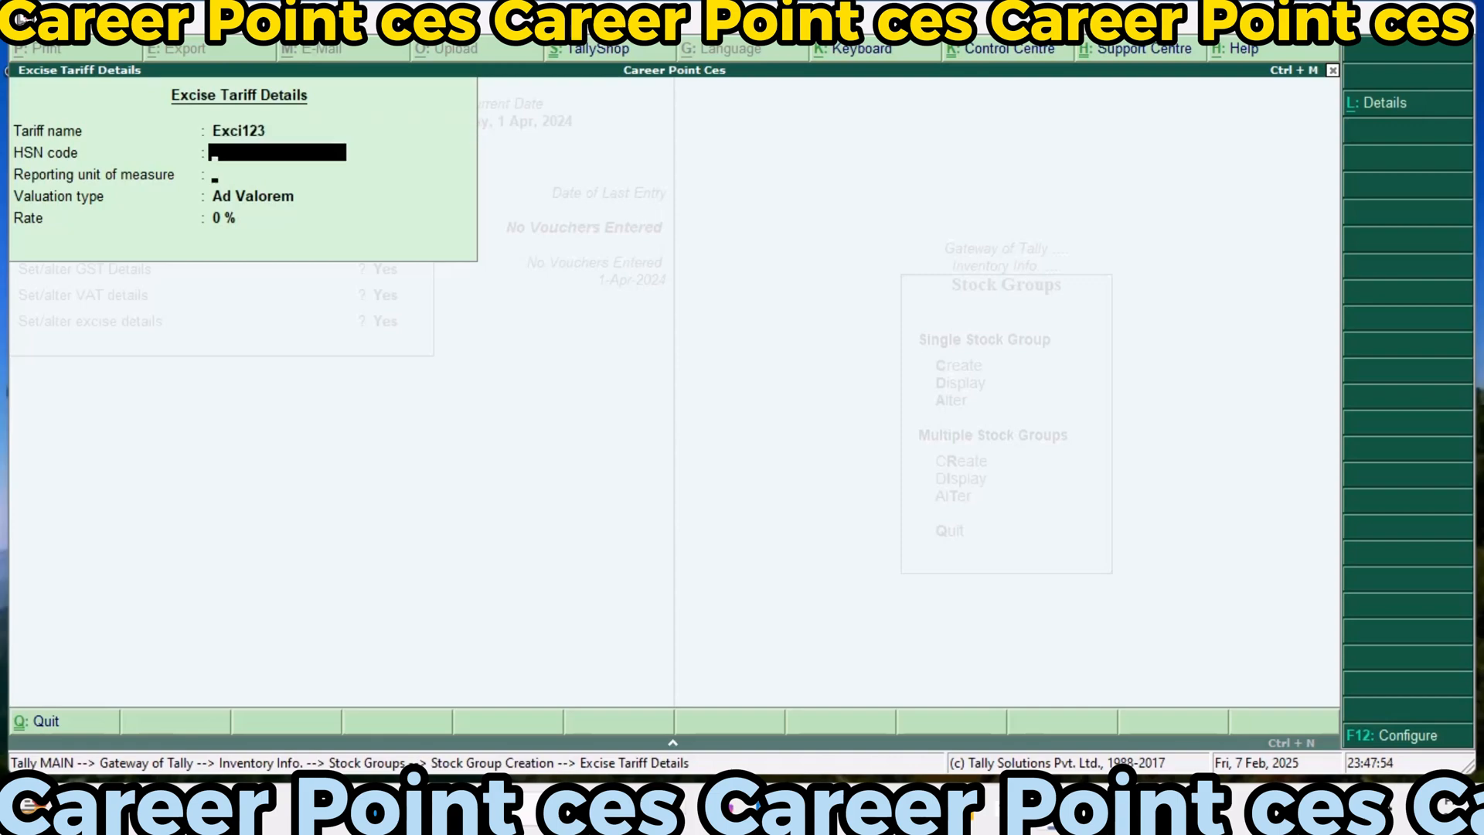
key(Return)
key(Return)
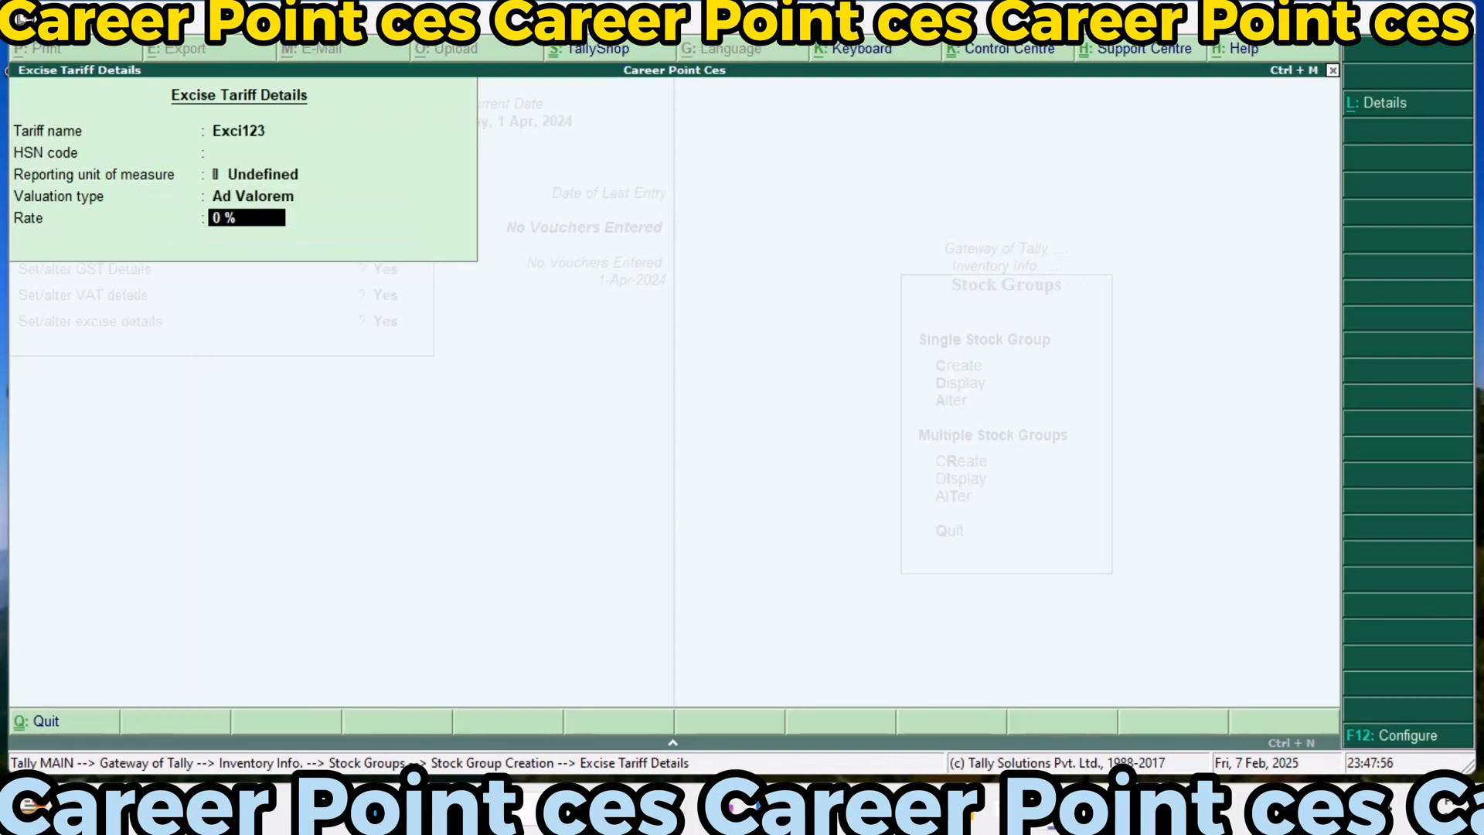
text(0)
key(Return)
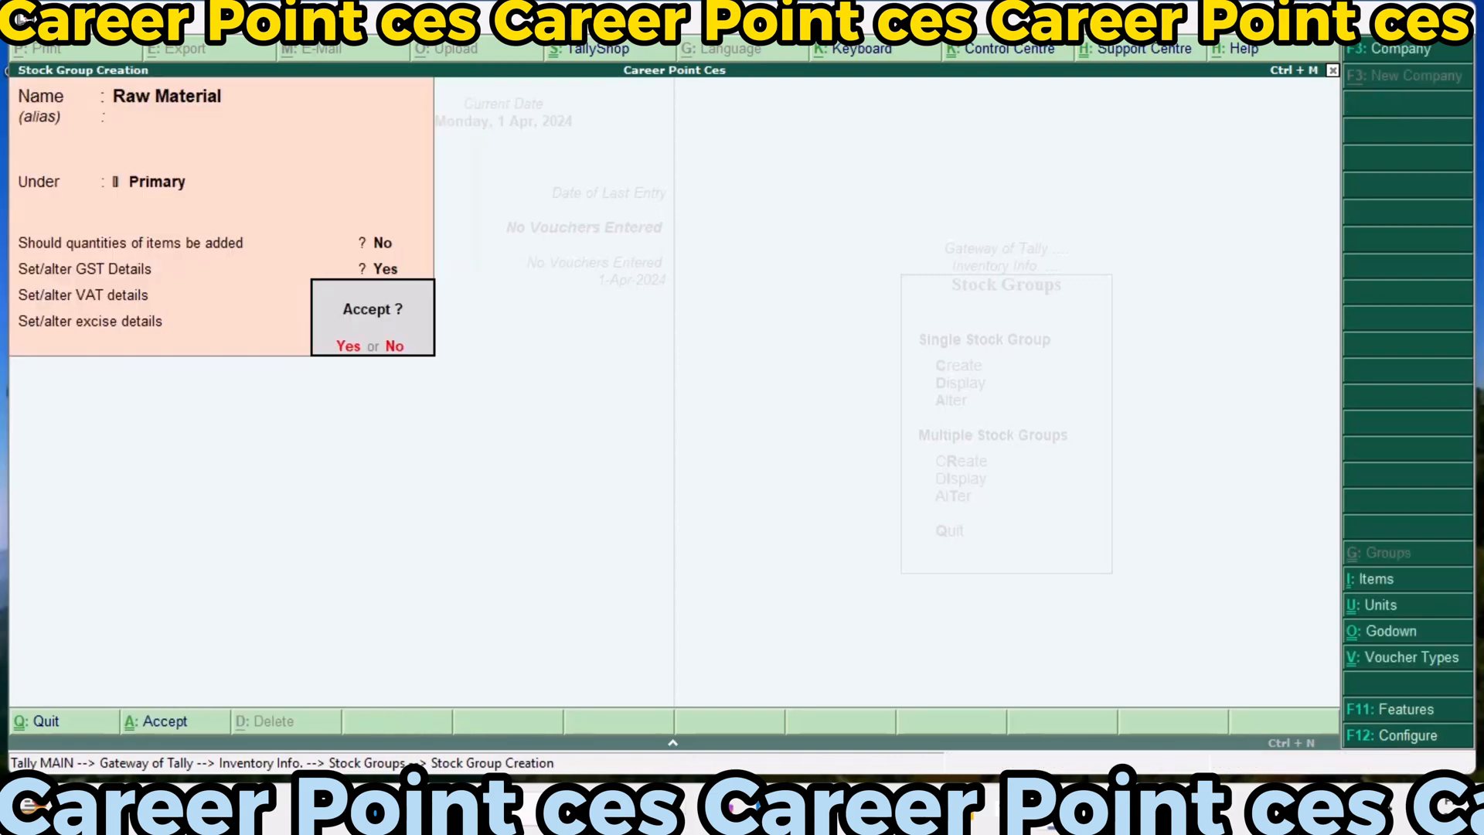
key(Return)
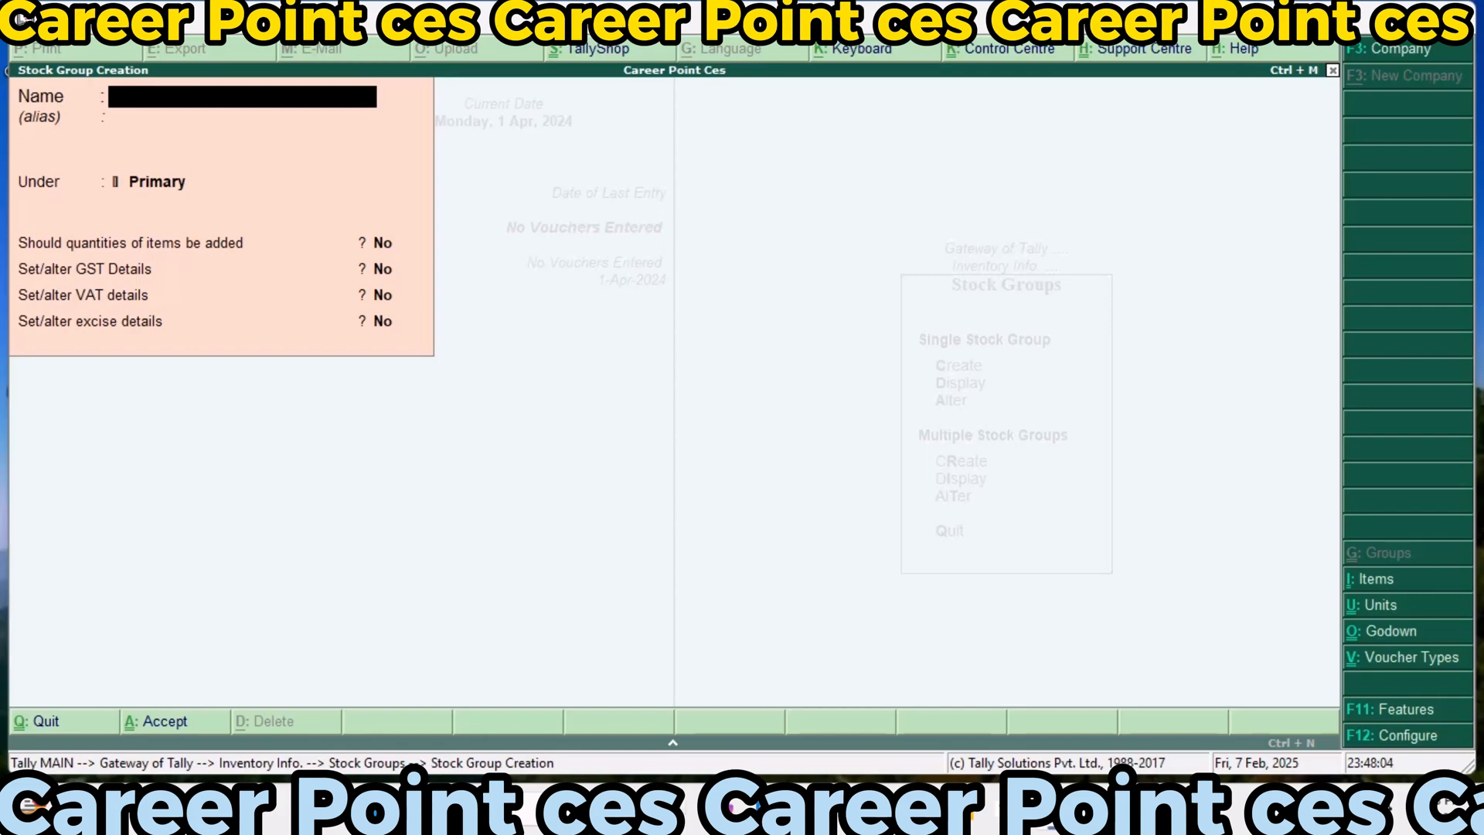
Start a new stock group named Finished Goods under Primary, without an alias and without adding up item quantities
text(Finished Goo)
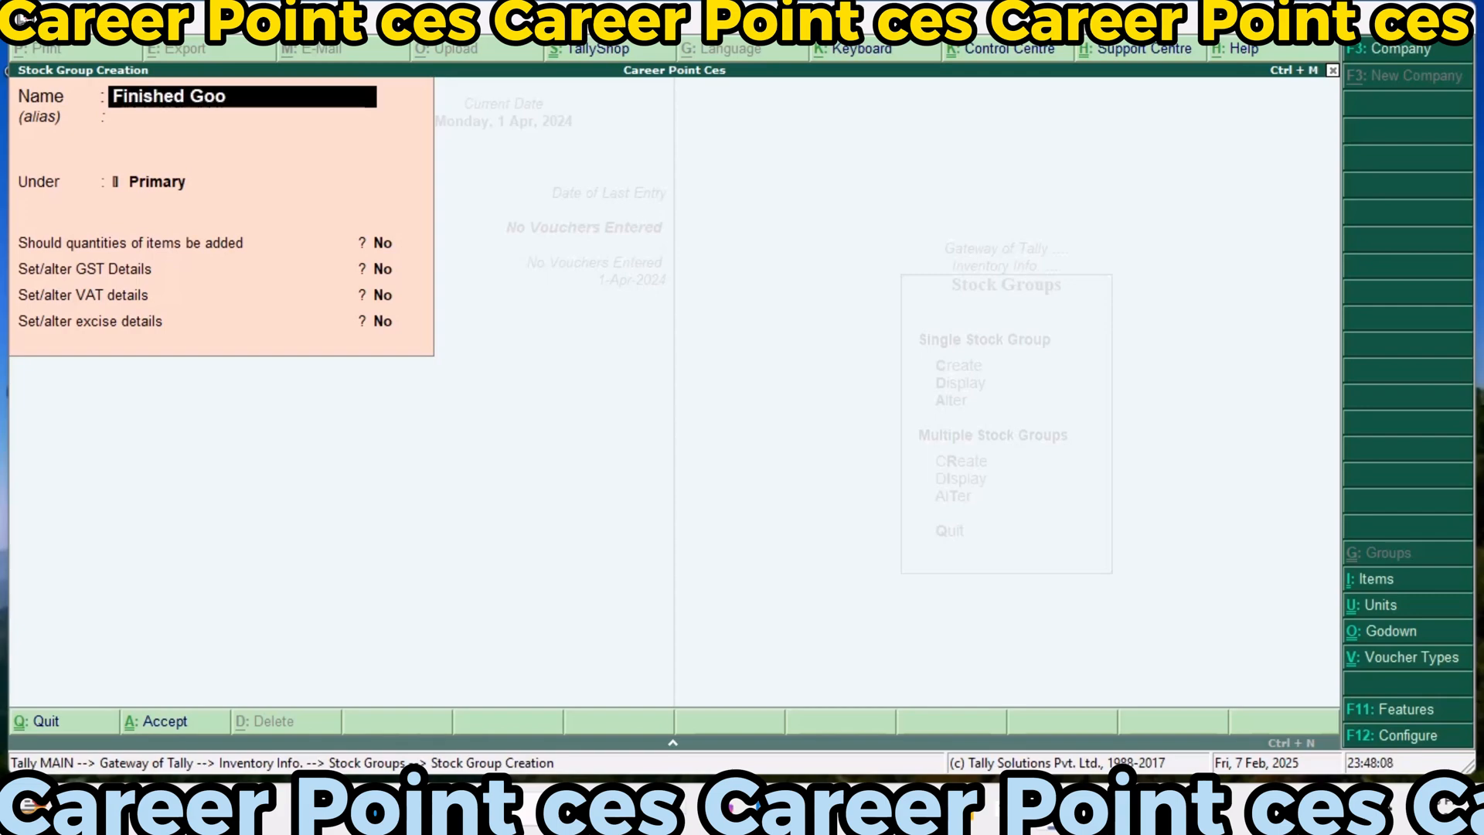
text(ds)
key(Return)
key(Return)
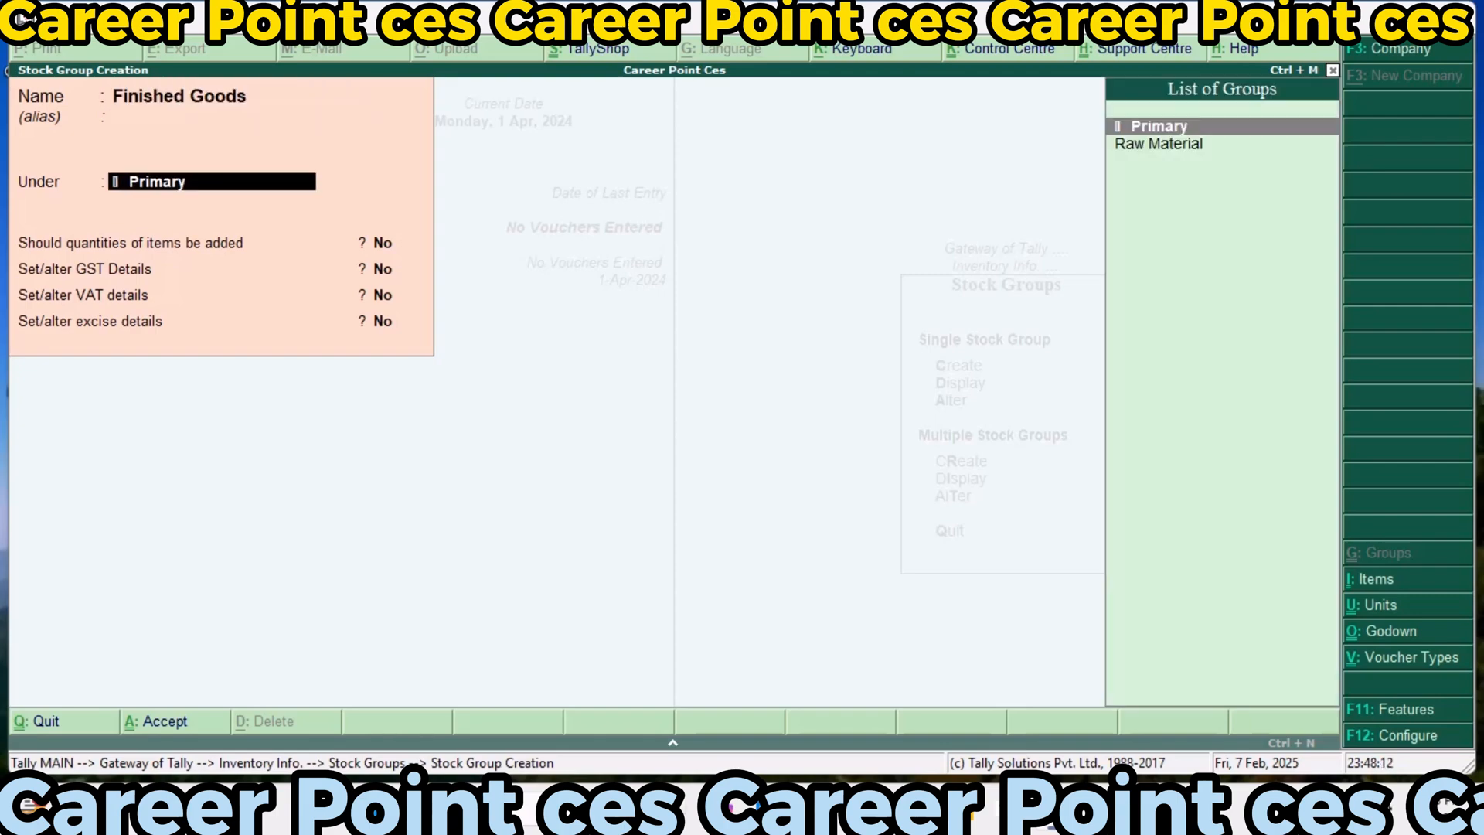
key(Return)
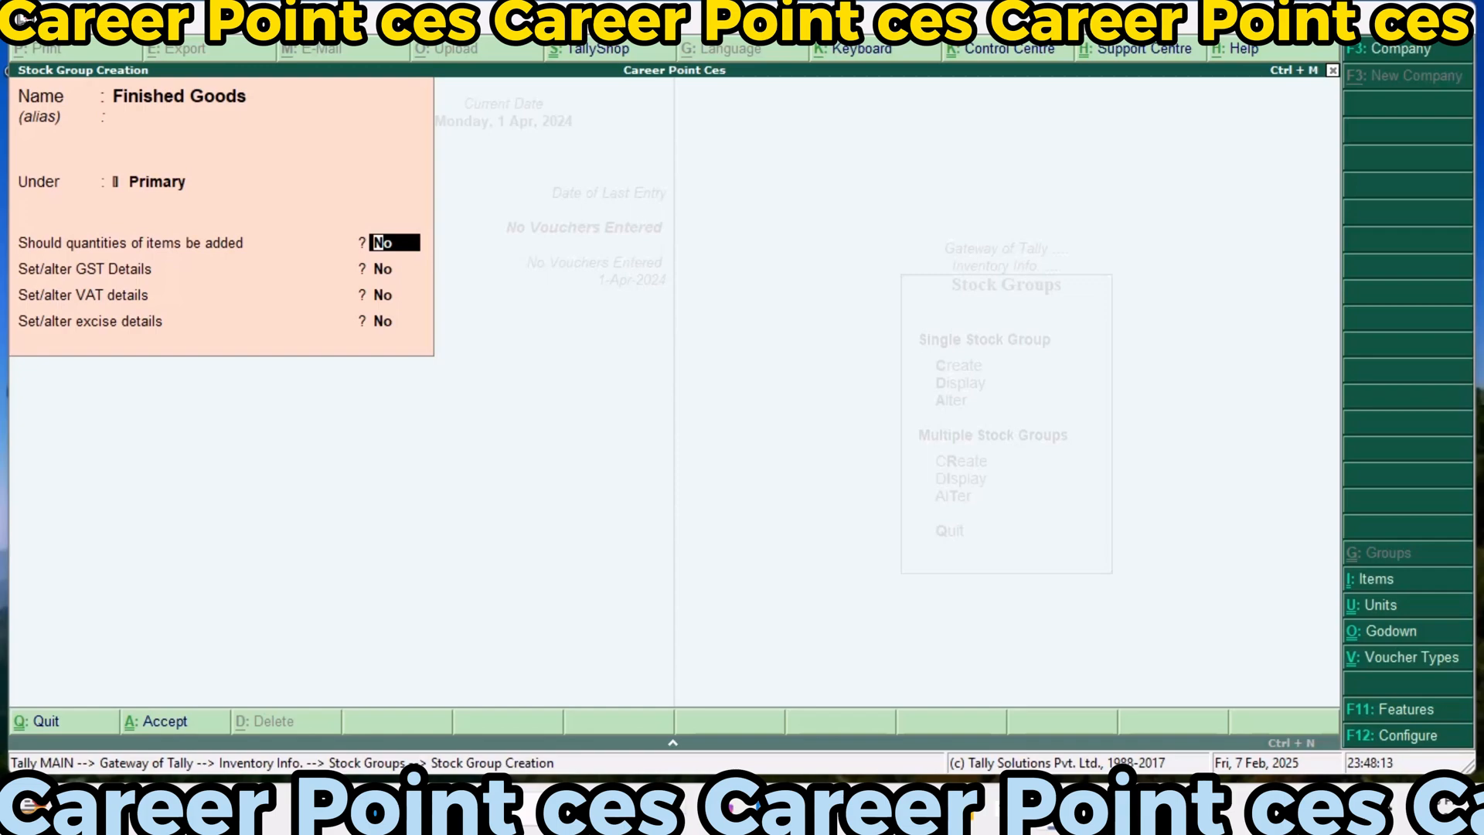
key(Return)
Enable GST details for Finished Goods, set as Taxable with 18% integrated tax and 9% cess
text(y)
key(Return)
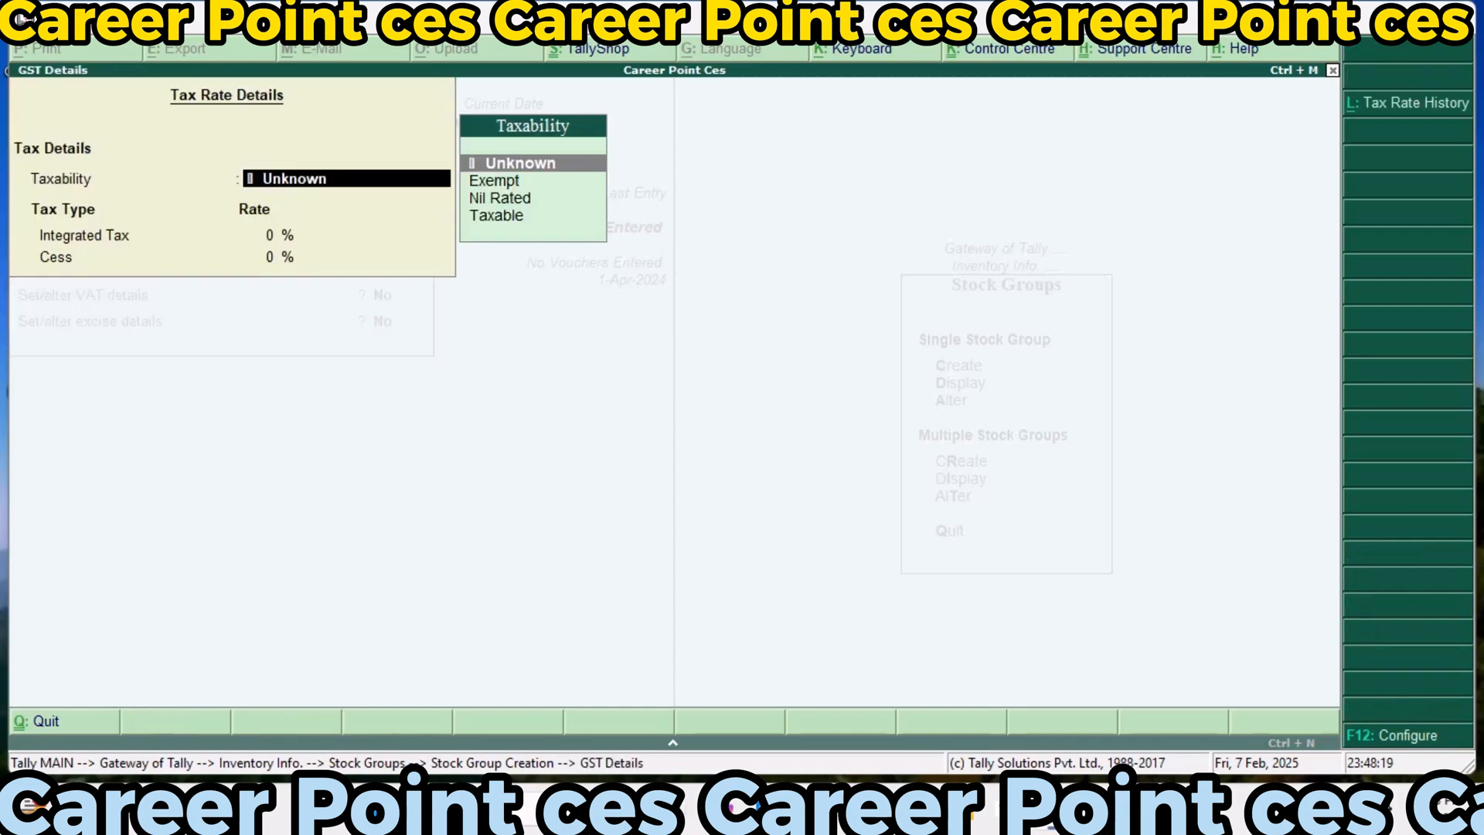
text(t)
key(Return)
text(18)
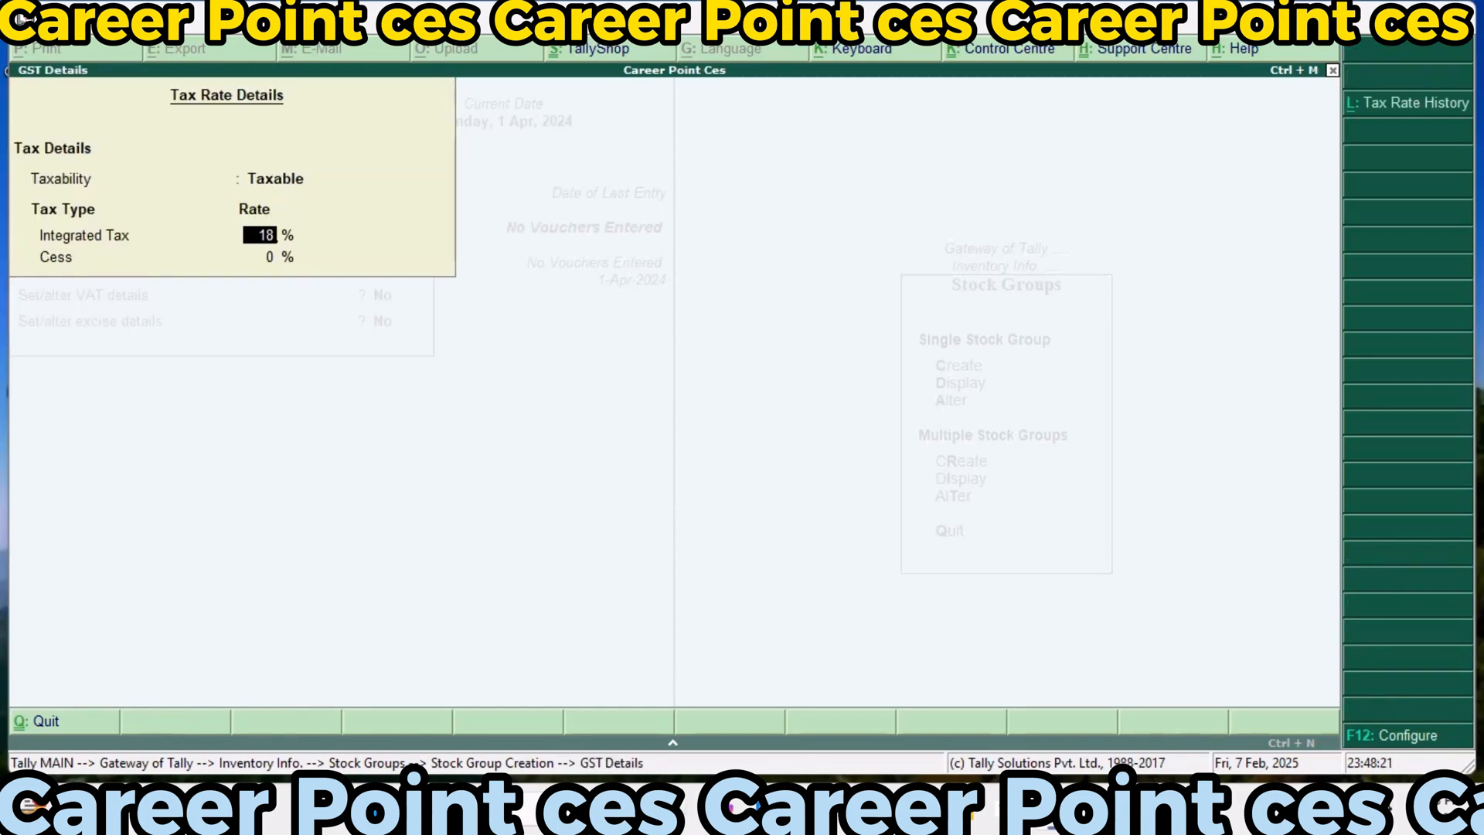
key(Return)
text(9)
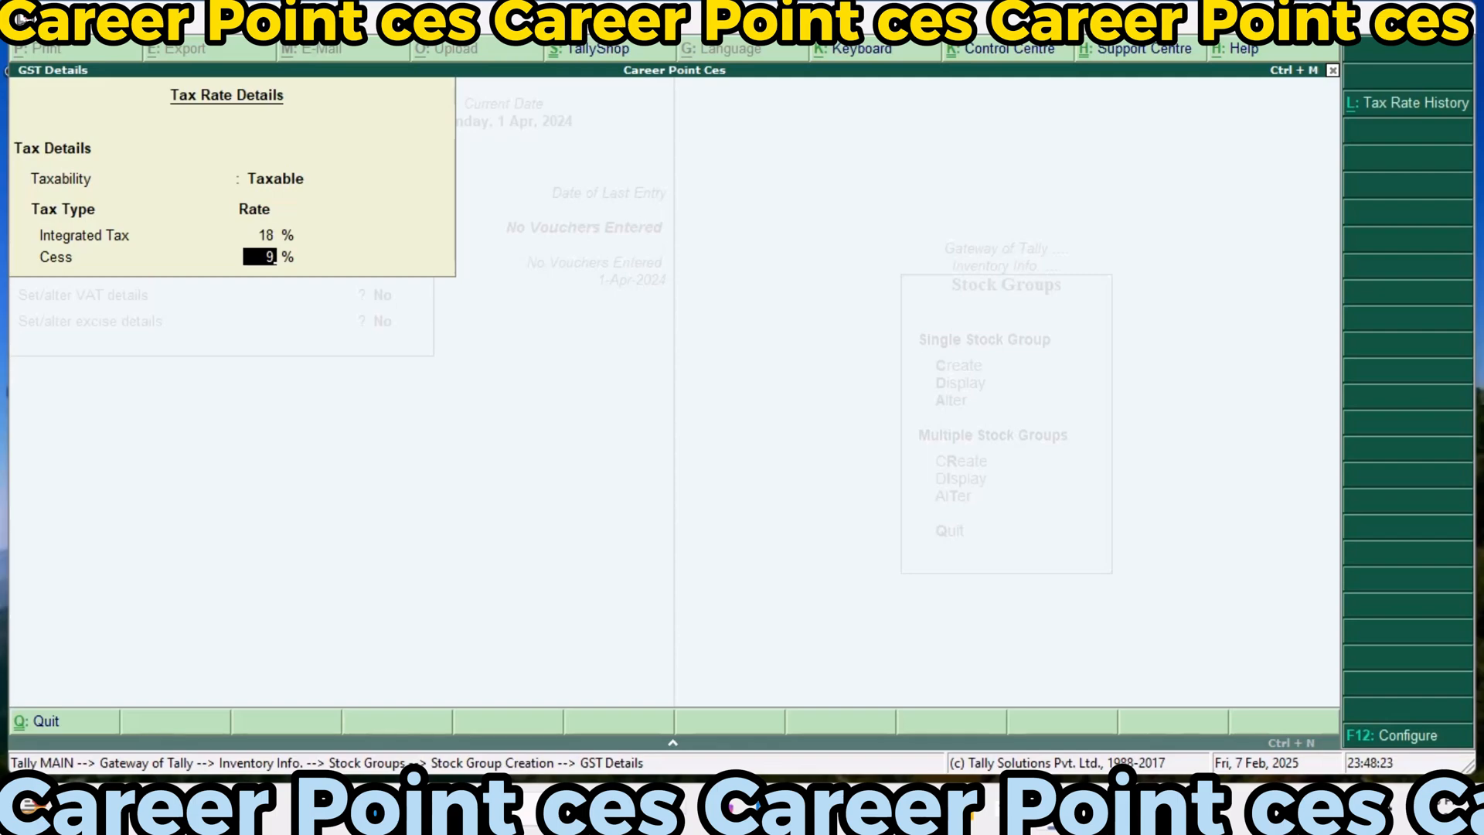
key(Return)
Enable VAT details for Finished Goods with 10% tax rate and 10% additional tax, applicable from 1-Apr-2024
text(y)
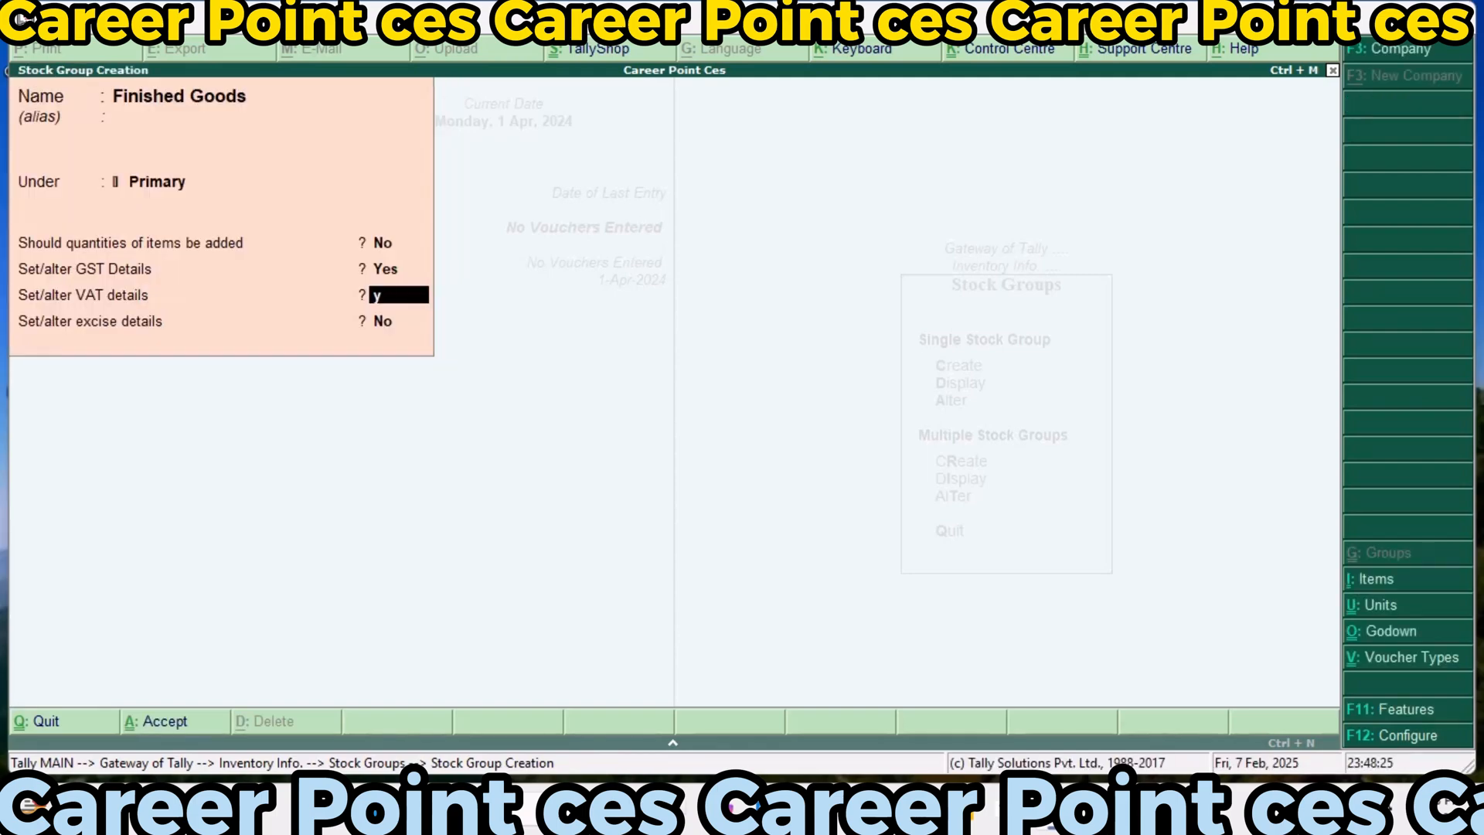
key(Return)
text(10)
key(Return)
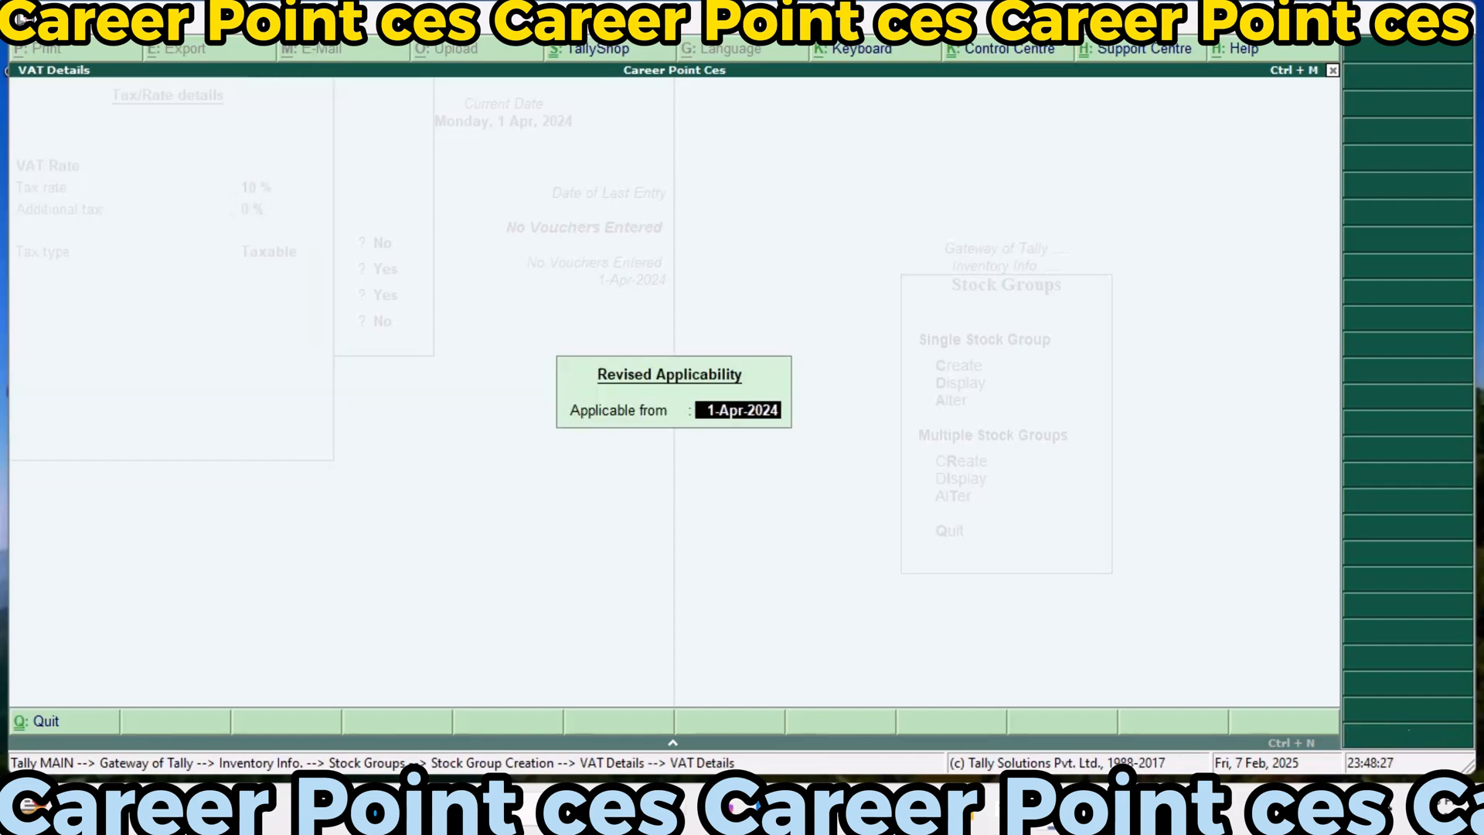
key(Return)
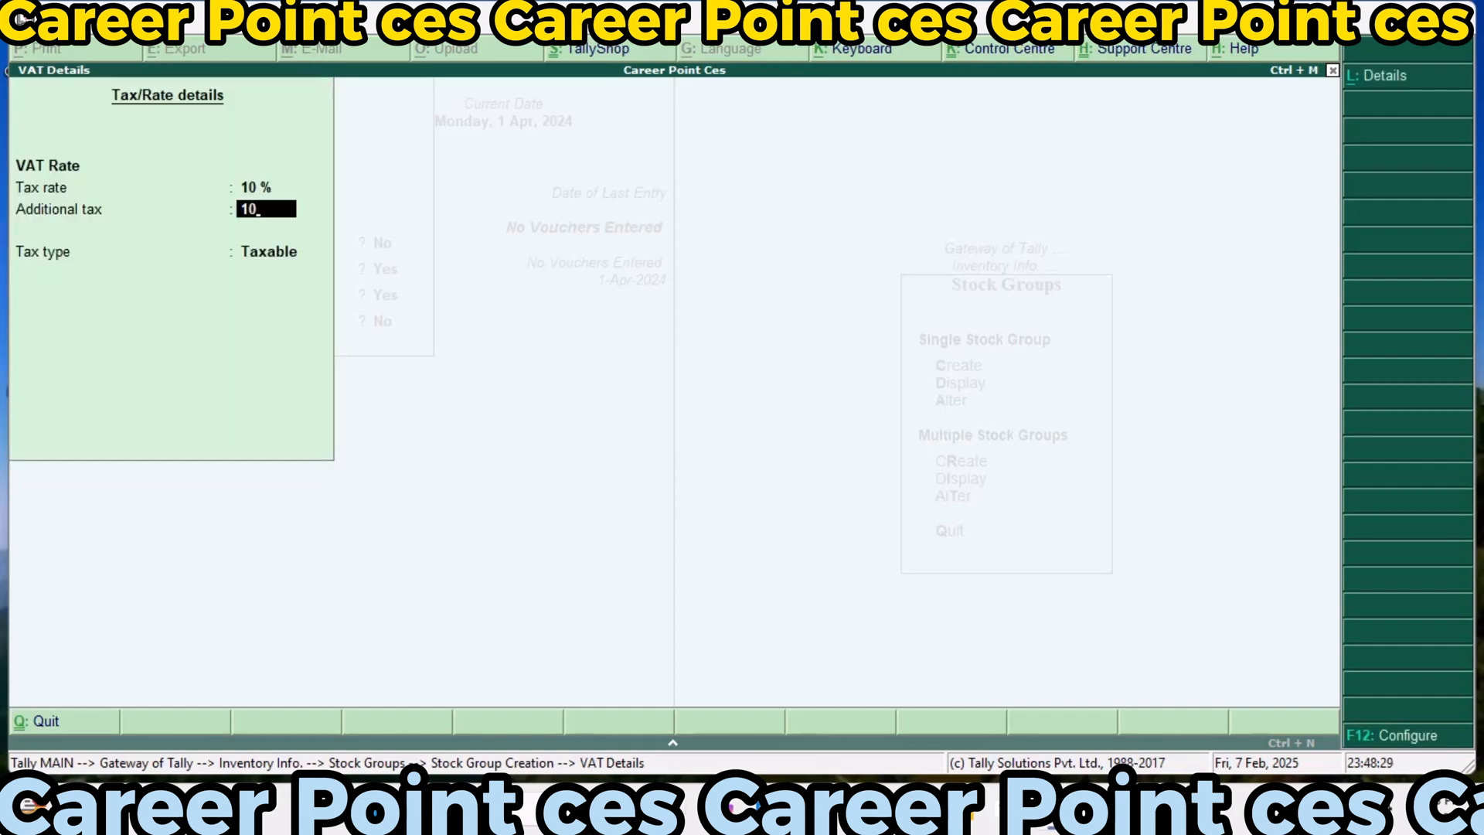
key(Return)
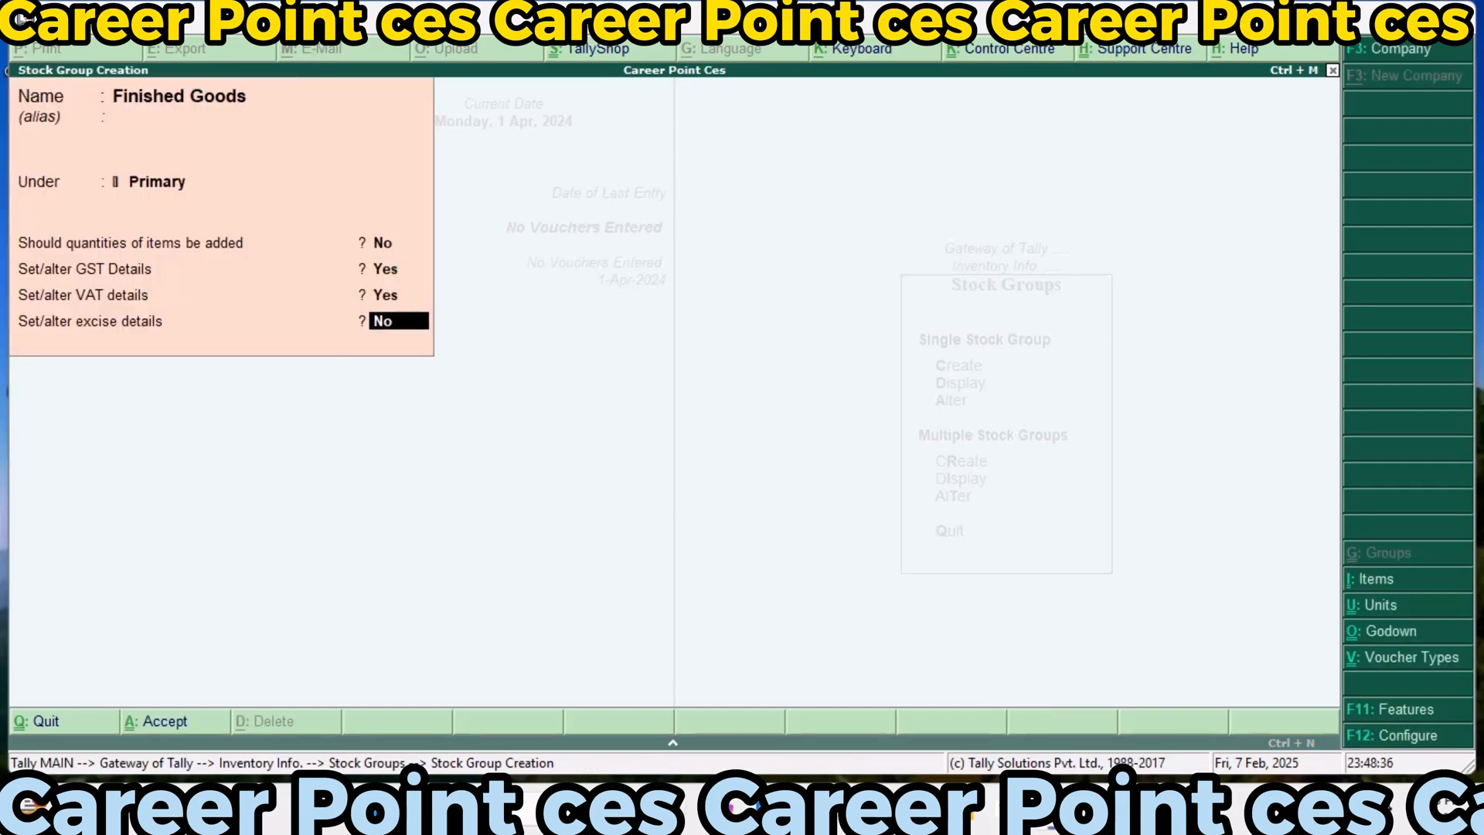
Add excise tariff Exci1123 to Finished Goods with undefined reporting unit, Ad Valorem valuation and 35% rate, without an HSN code, and save the group
text(y)
key(Return)
text(Ex)
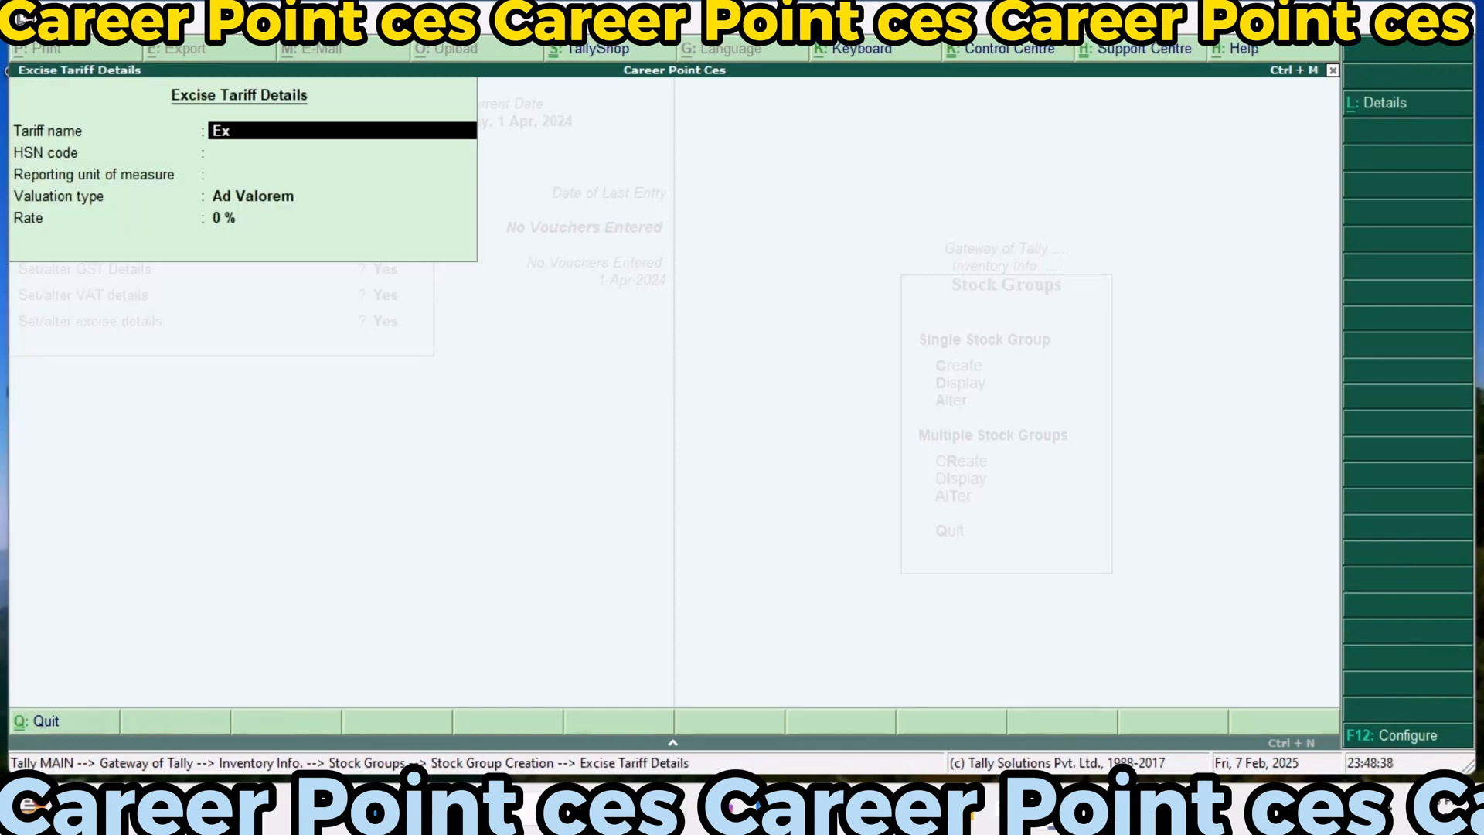
text(ci1123)
key(Return)
key(Return)
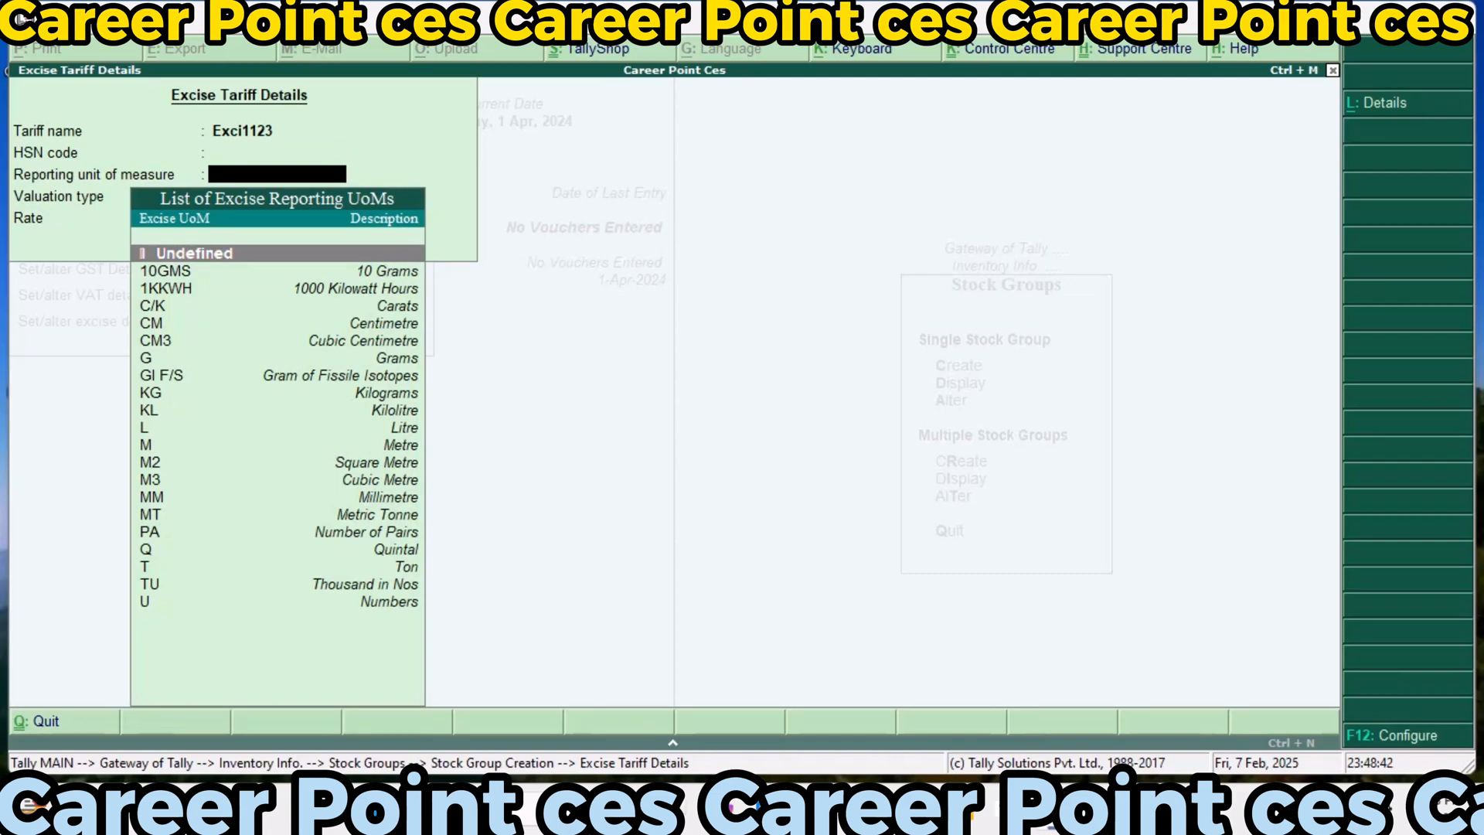
key(Return)
key(Return)
text(35)
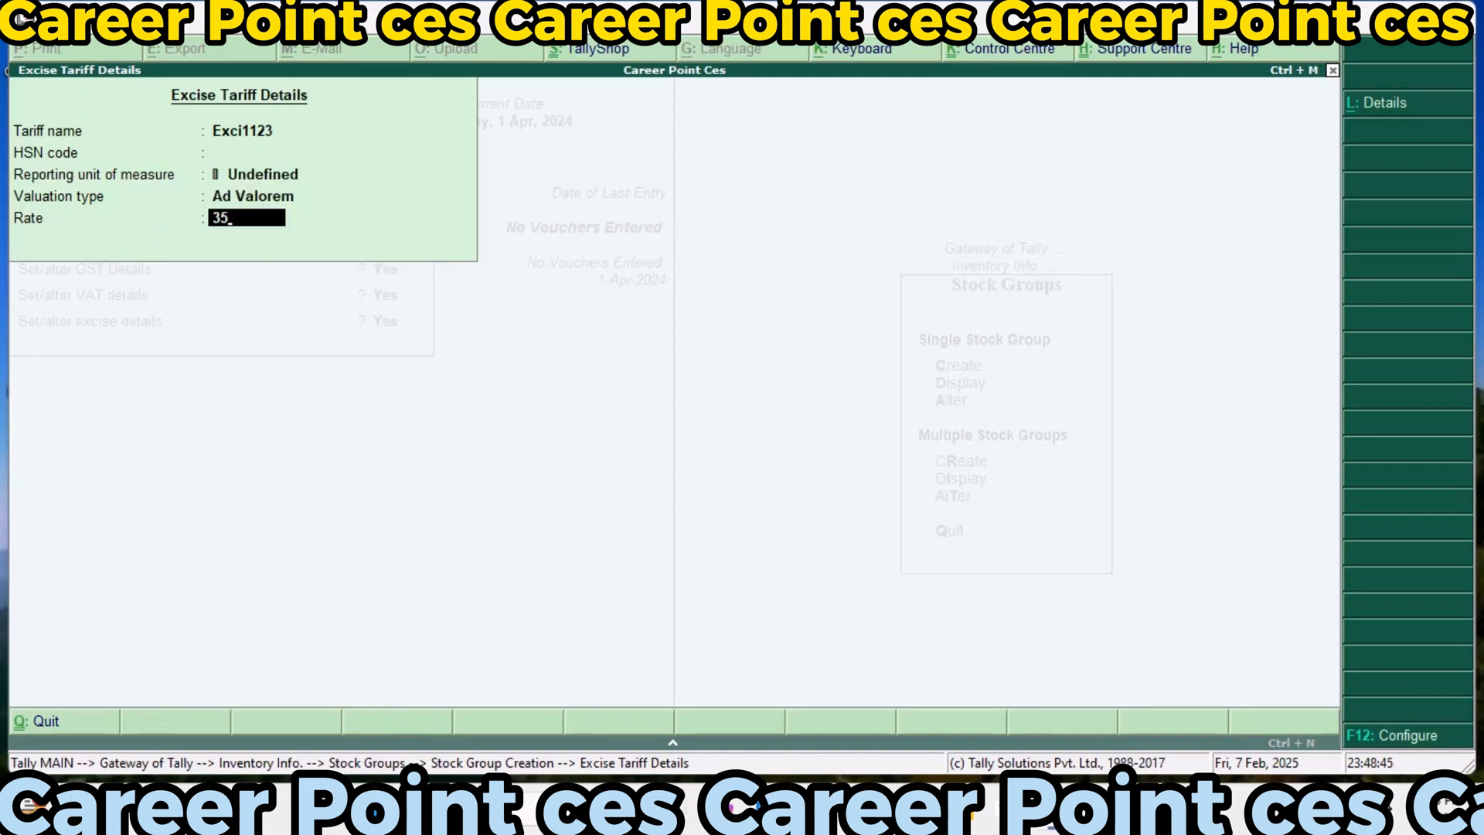
key(Return)
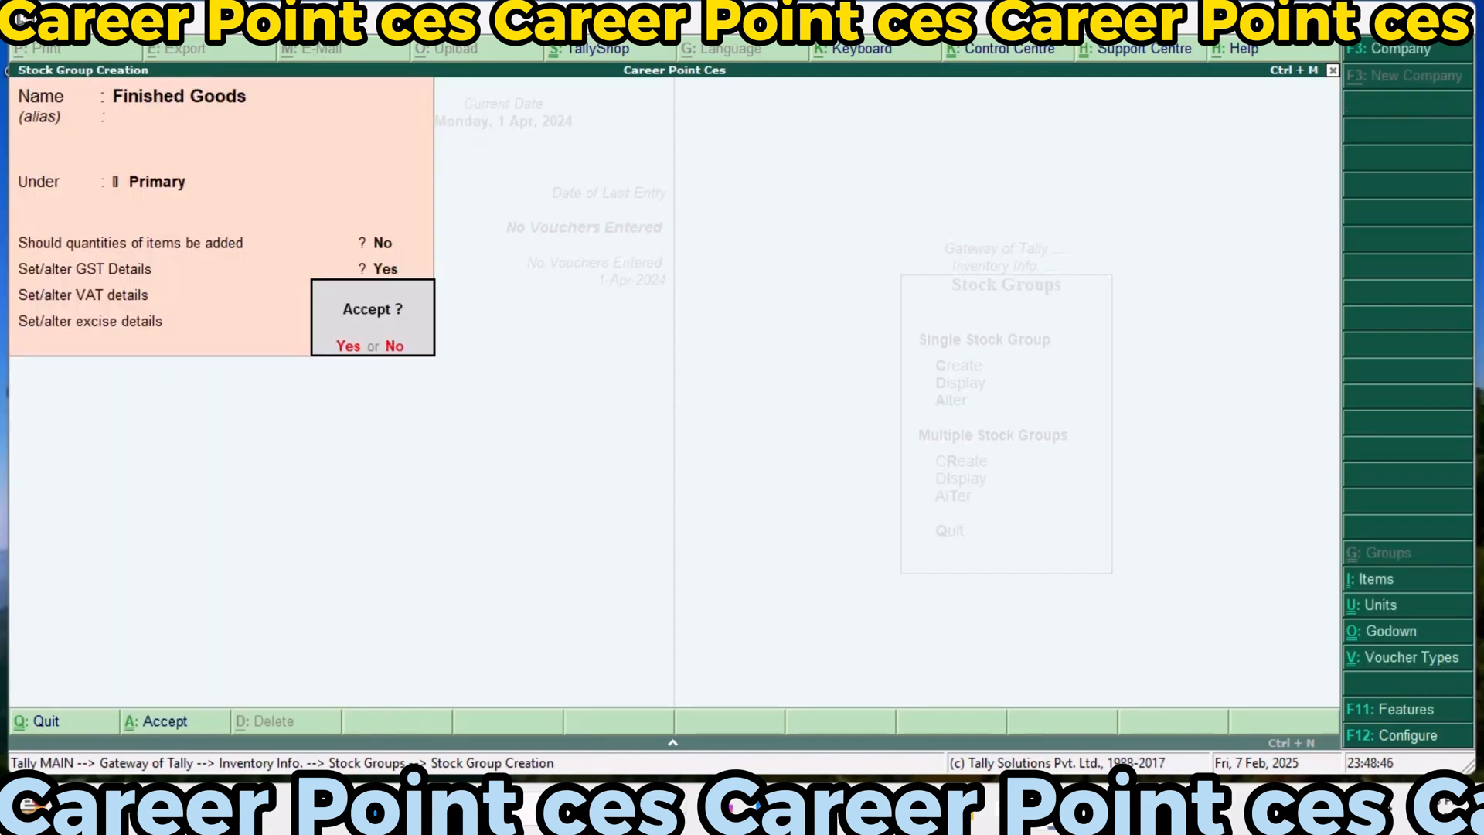
Leave stock group creation and return to the Gateway of Tally
key(Return)
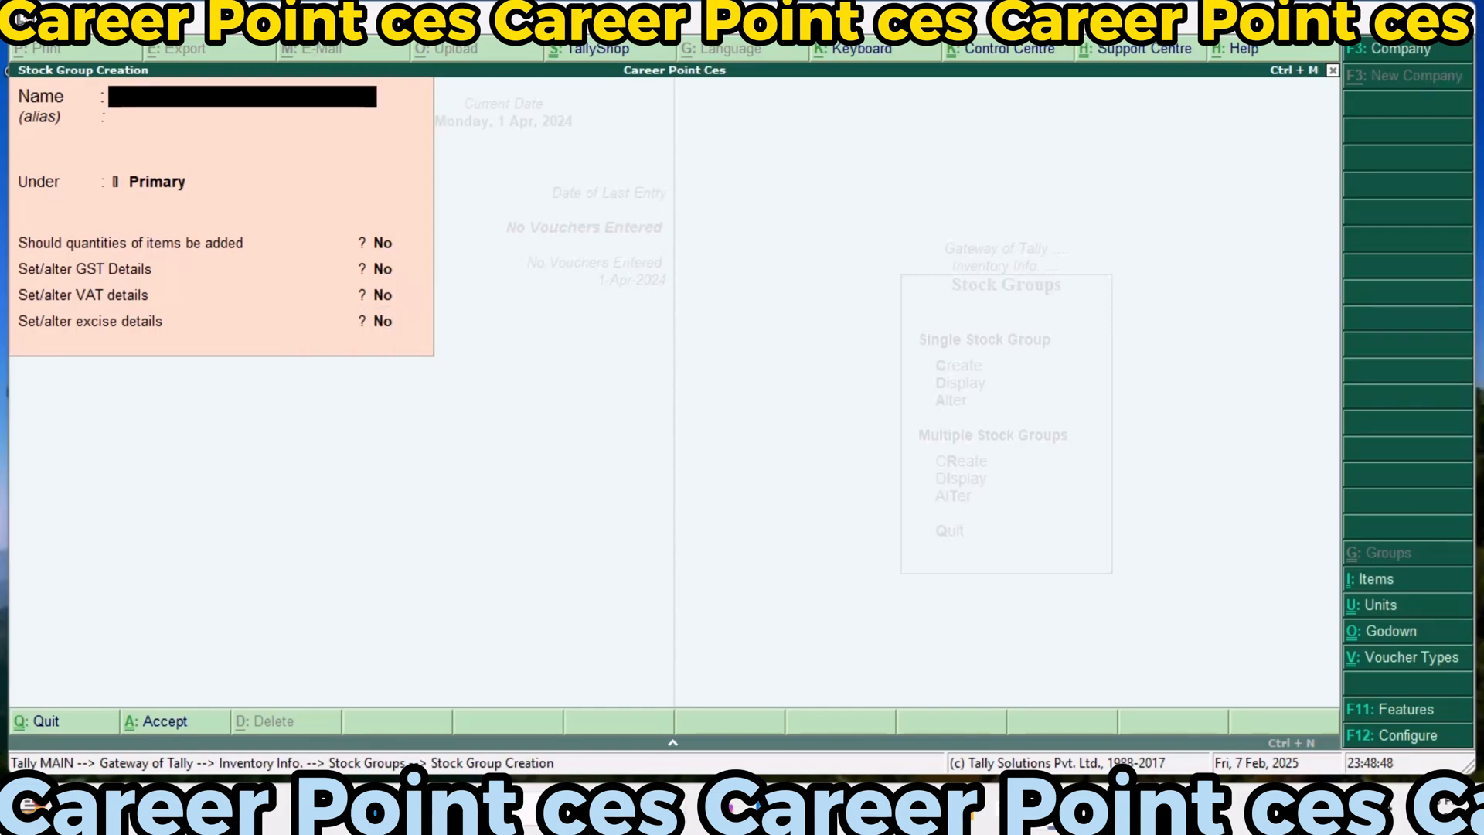
key(Escape)
key(Return)
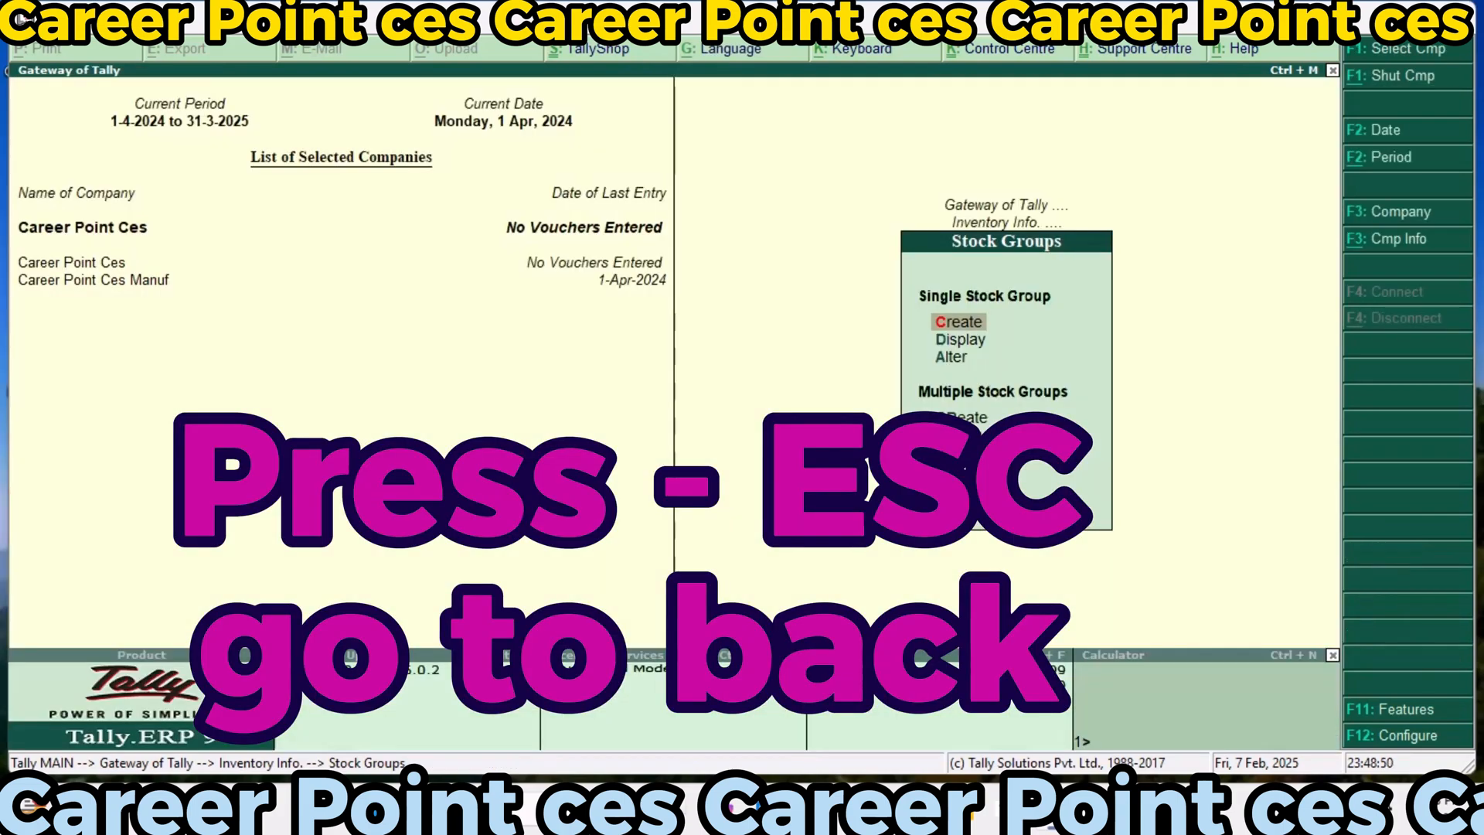
key(Escape)
key(Escape)
key(Escape)
key(Escape)
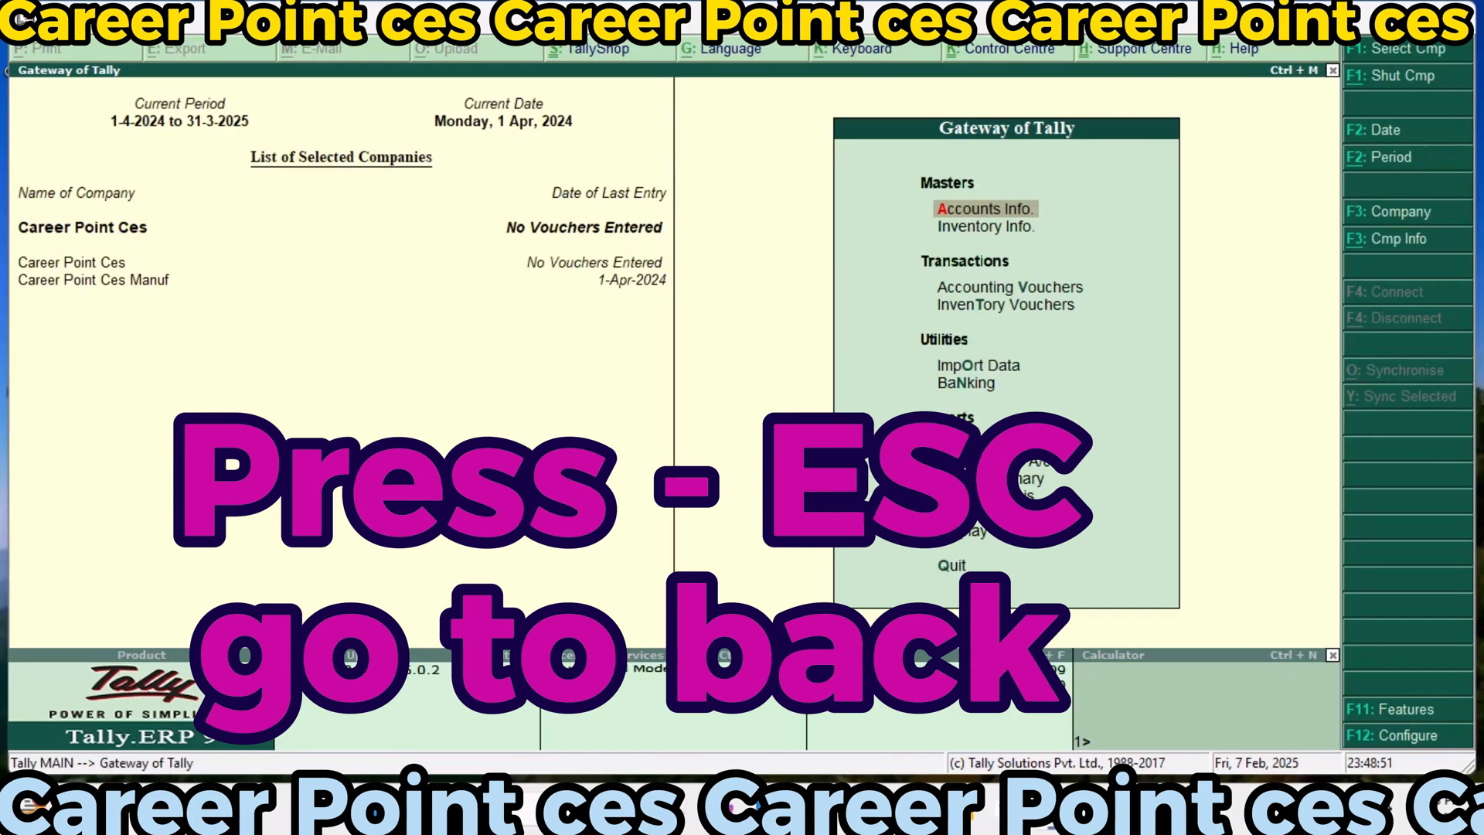
Create and save a simple unit of measure with symbol pcs, no formal name and 0 decimal places
key(Down)
key(Return)
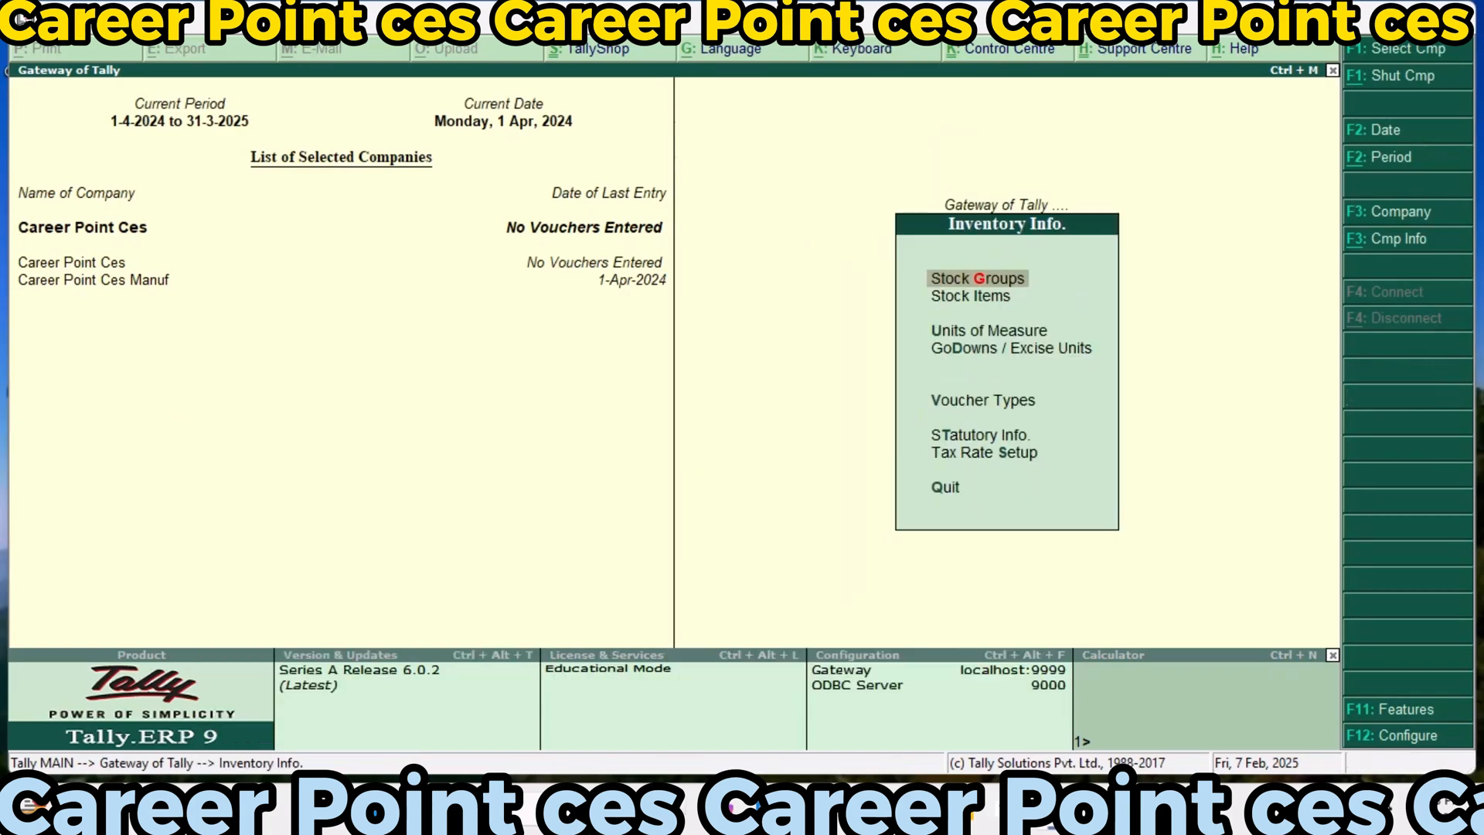
key(Down)
key(Down)
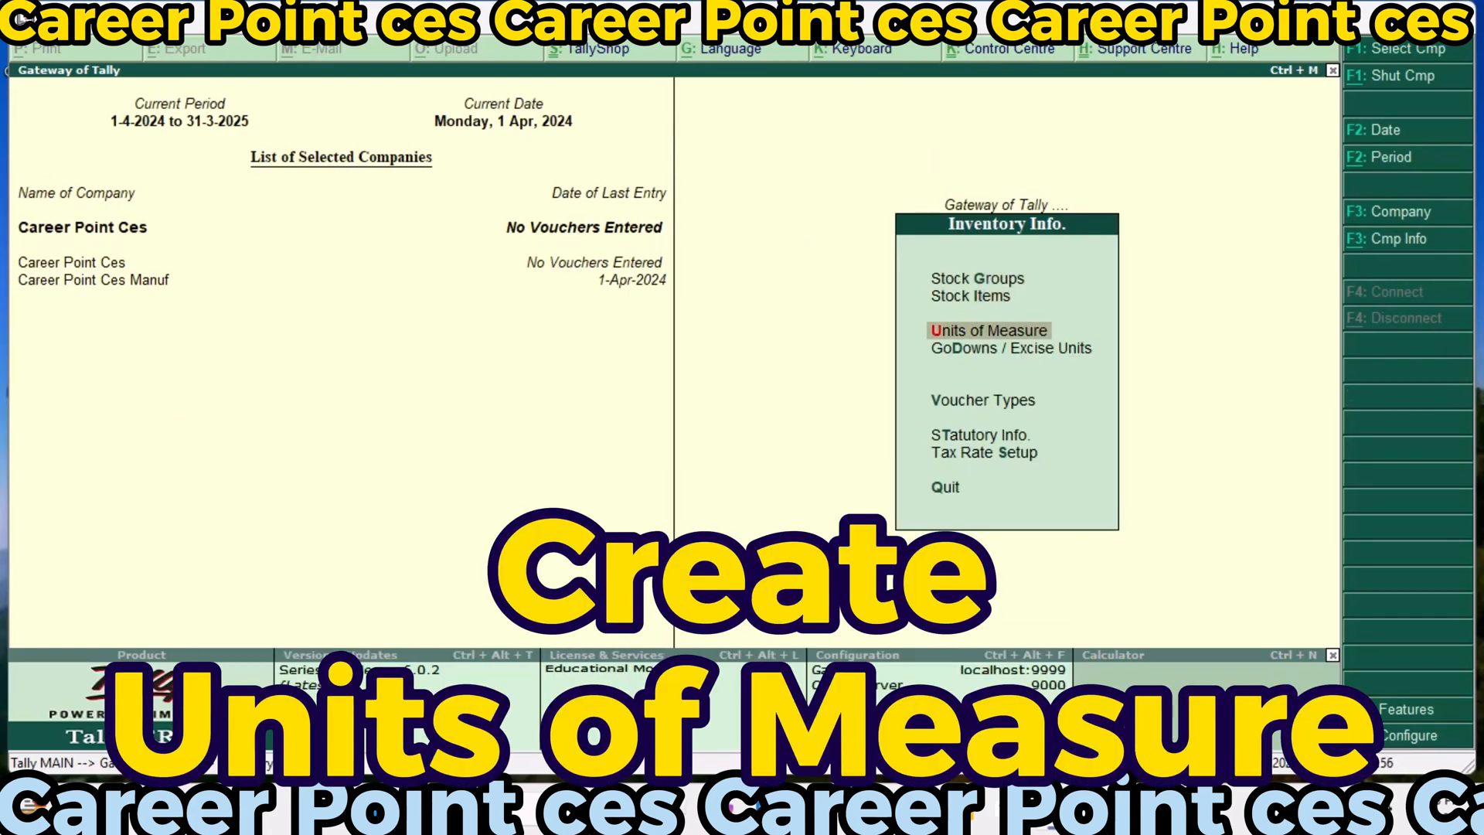
key(Return)
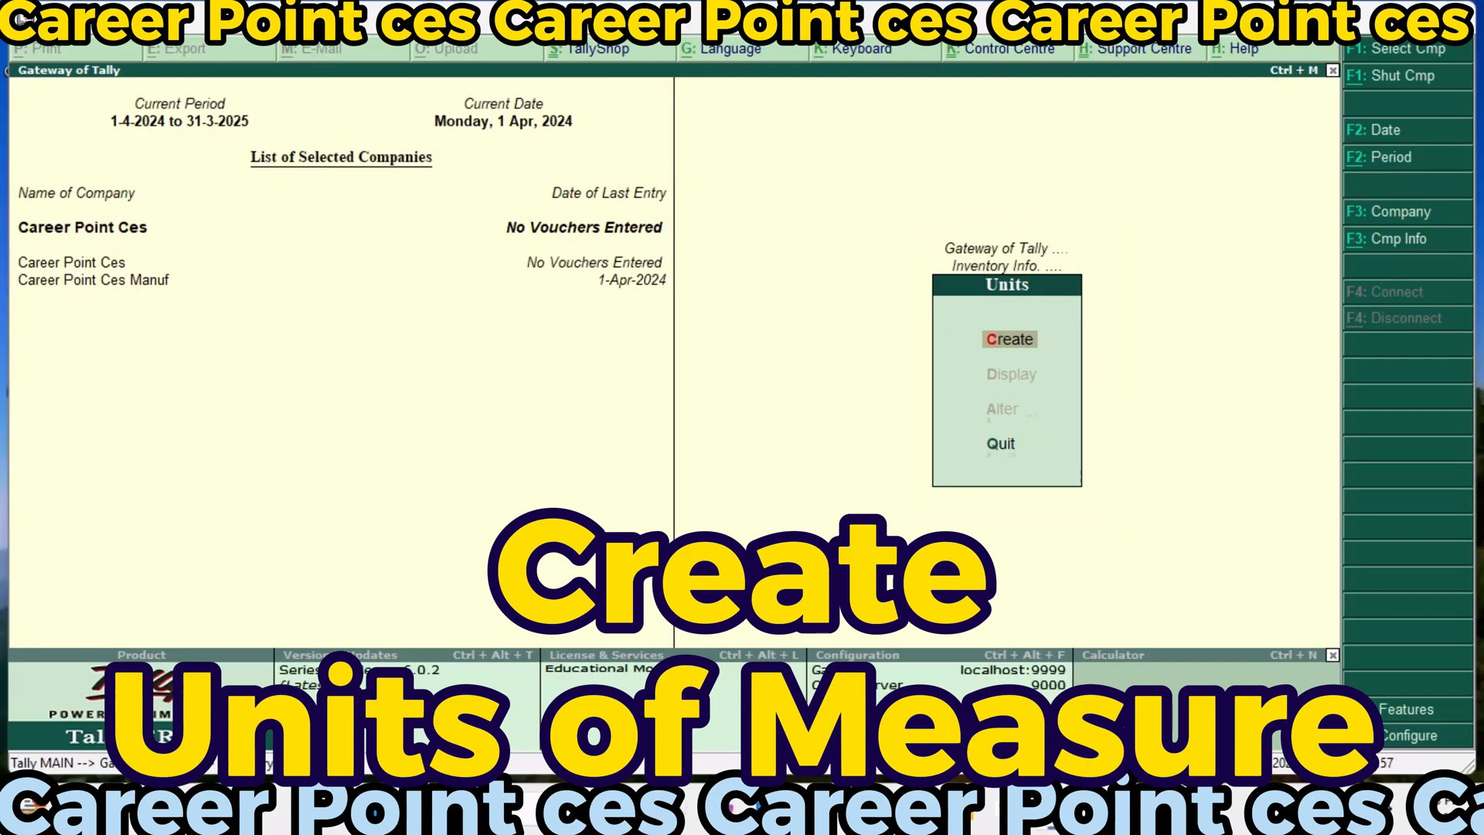
key(Return)
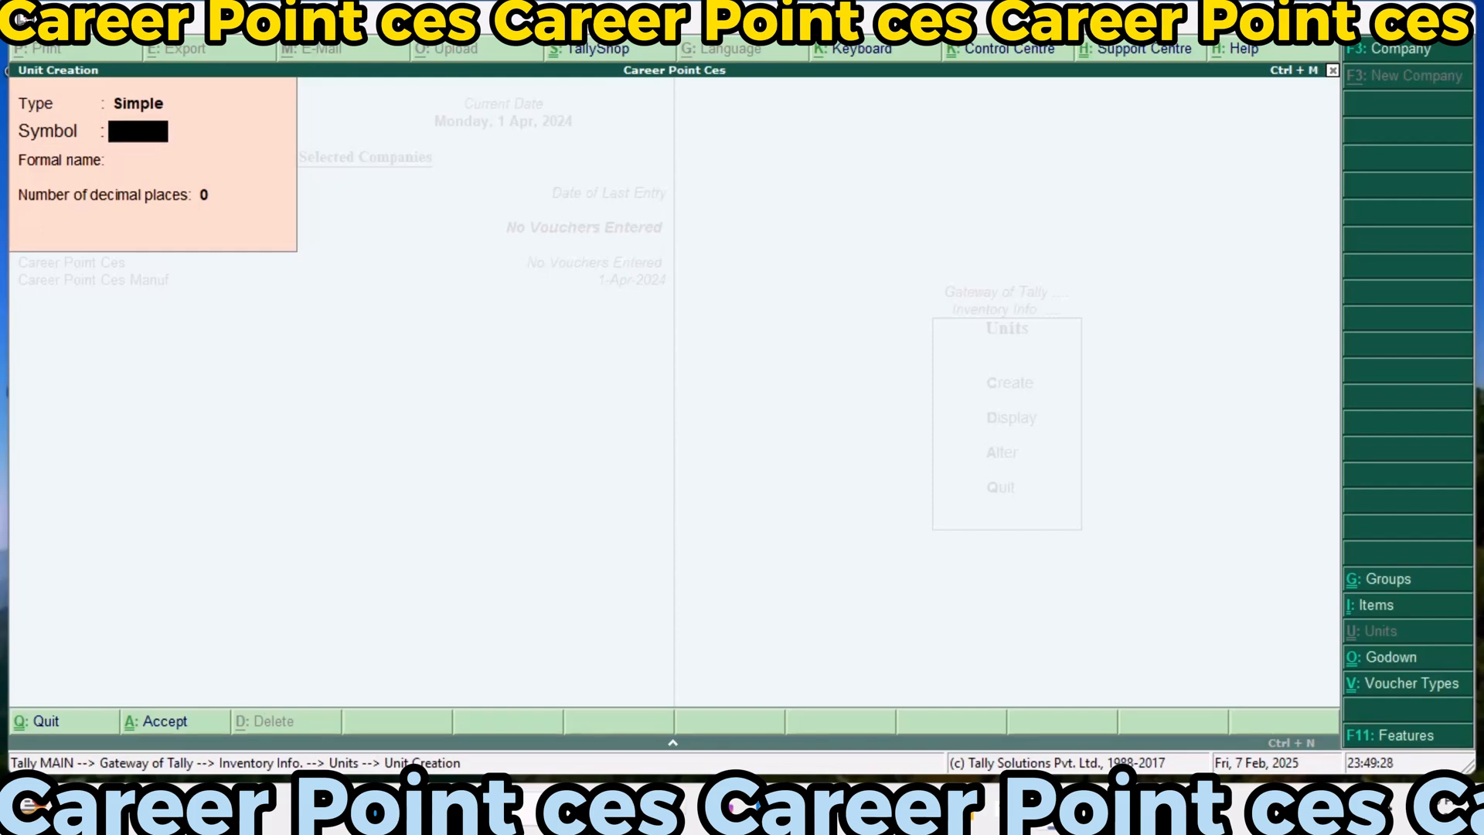
text(pcs)
key(Return)
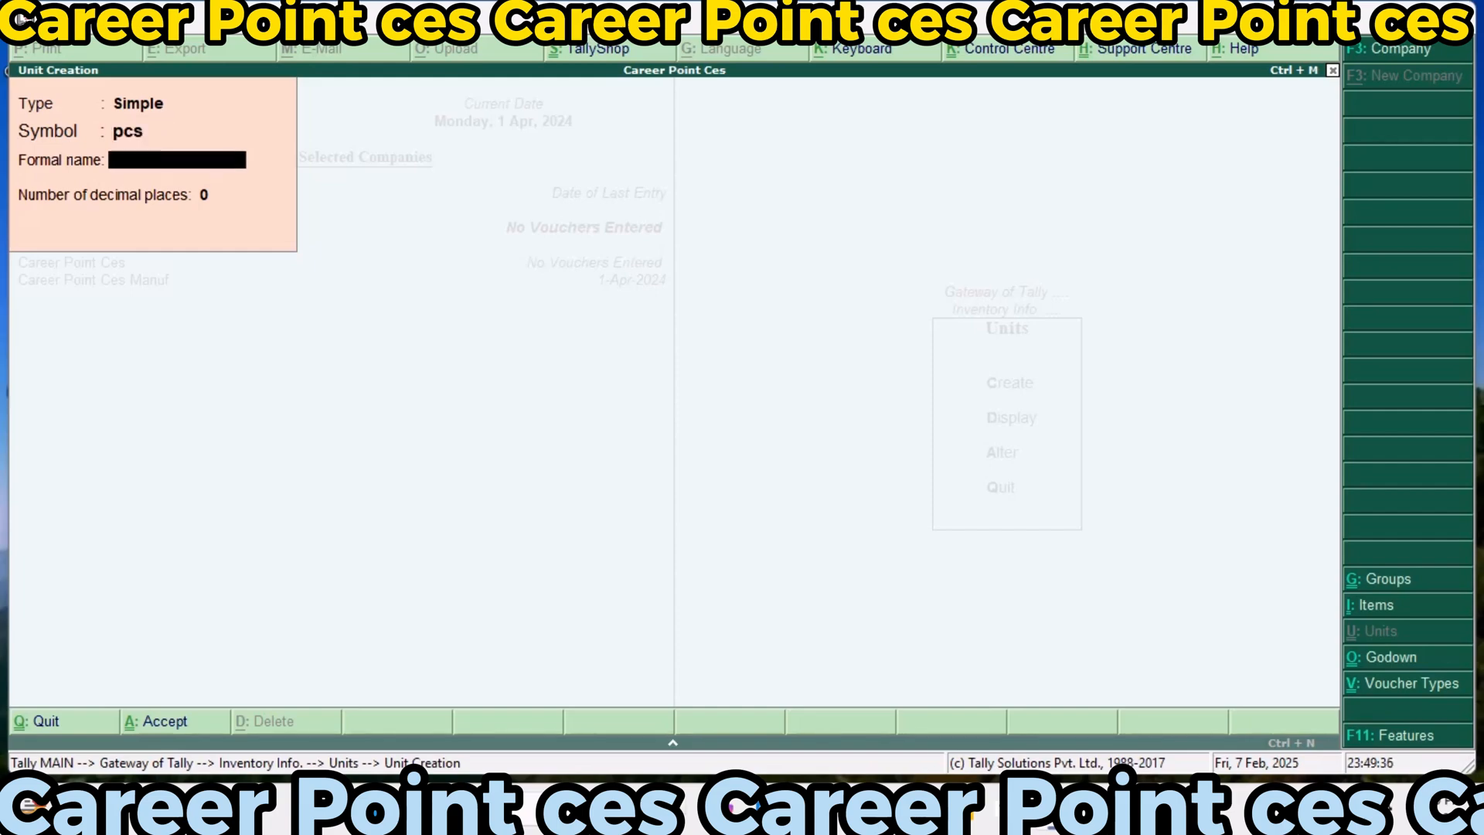
key(Return)
key(Return)
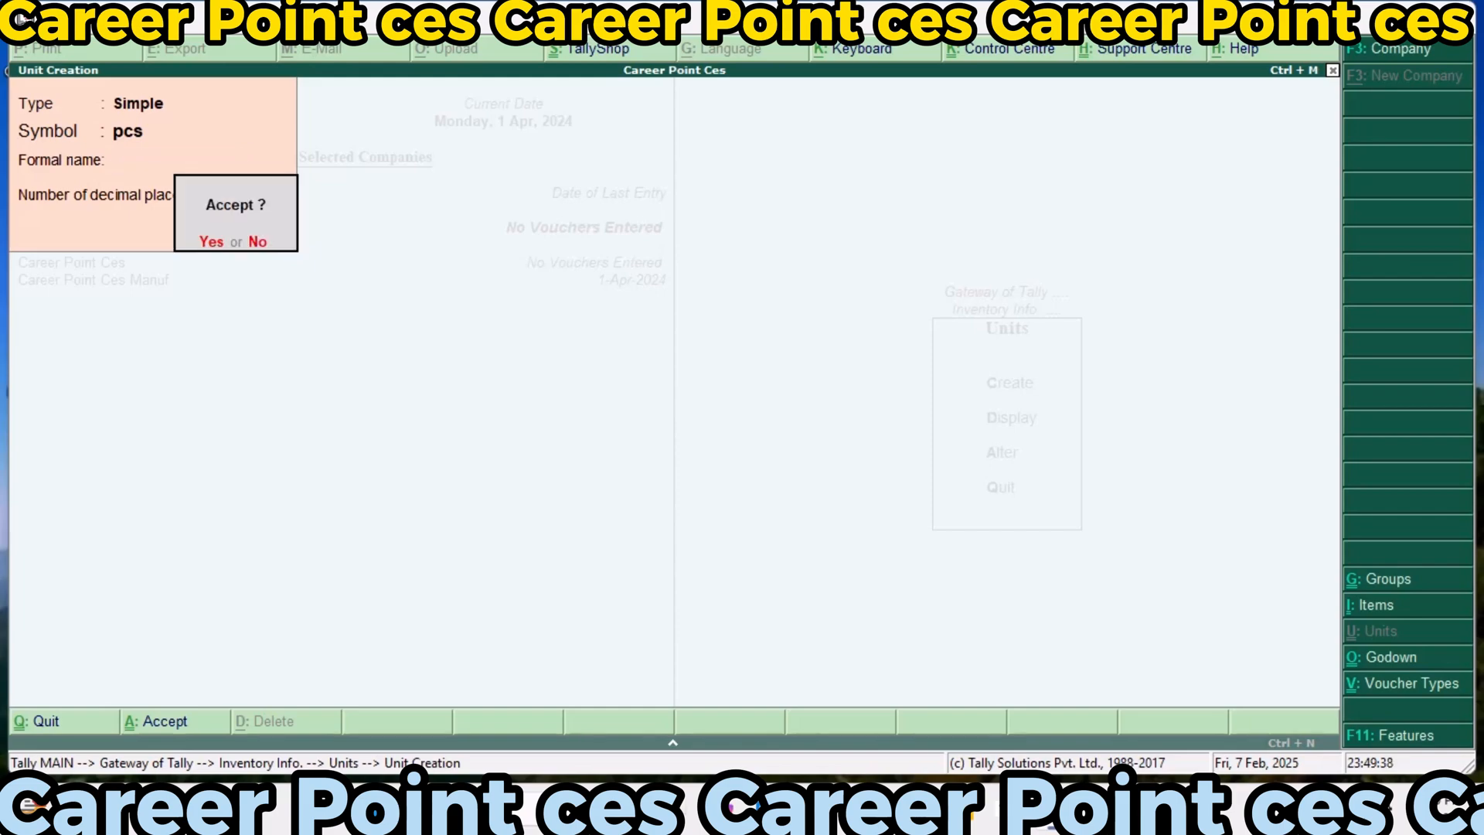
key(n)
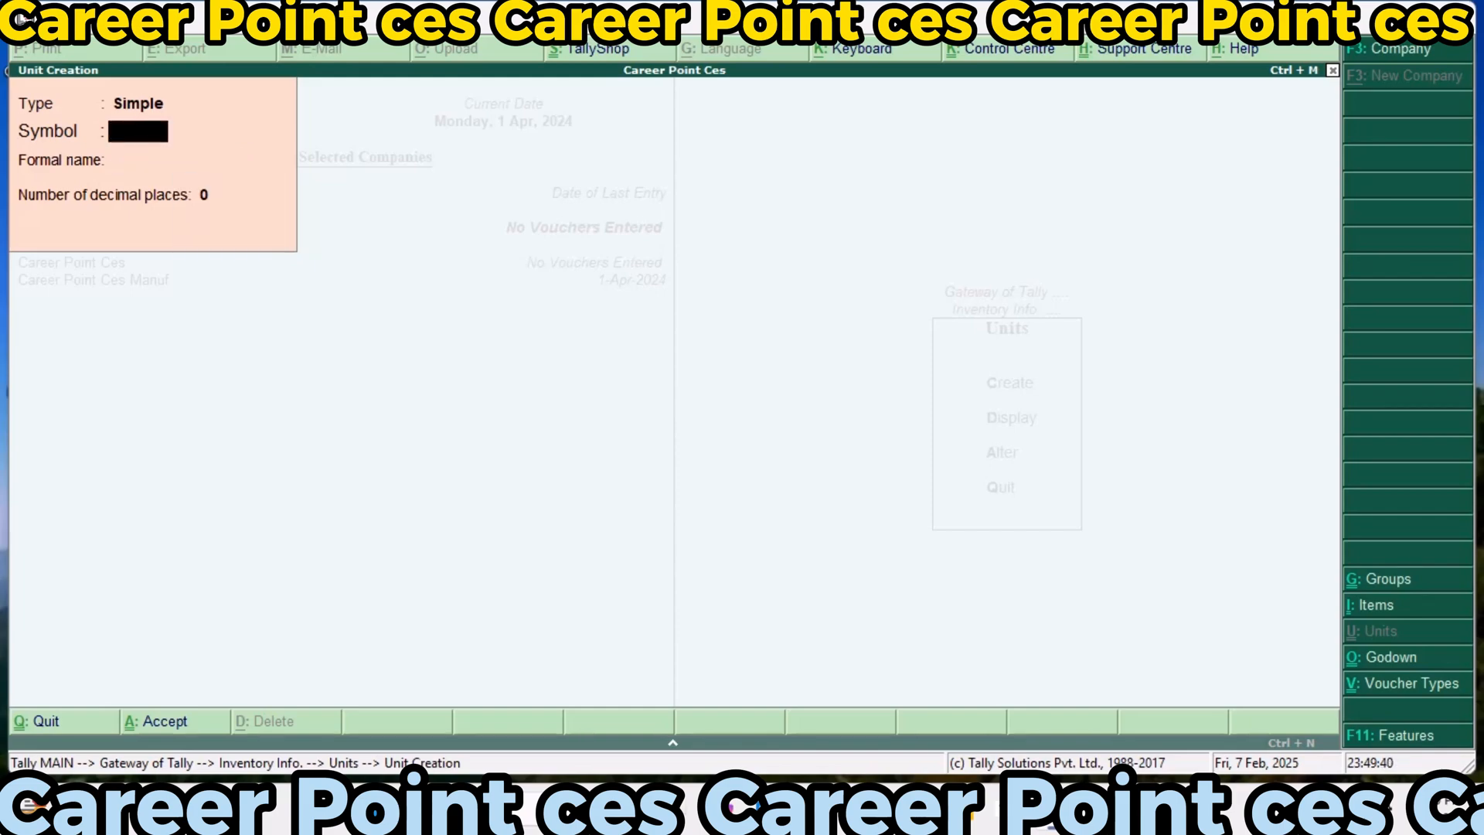
Create and save a simple unit of measure with symbol roller, no formal name and 0 decimal places
text(roller)
key(Return)
key(Return)
key(Return)
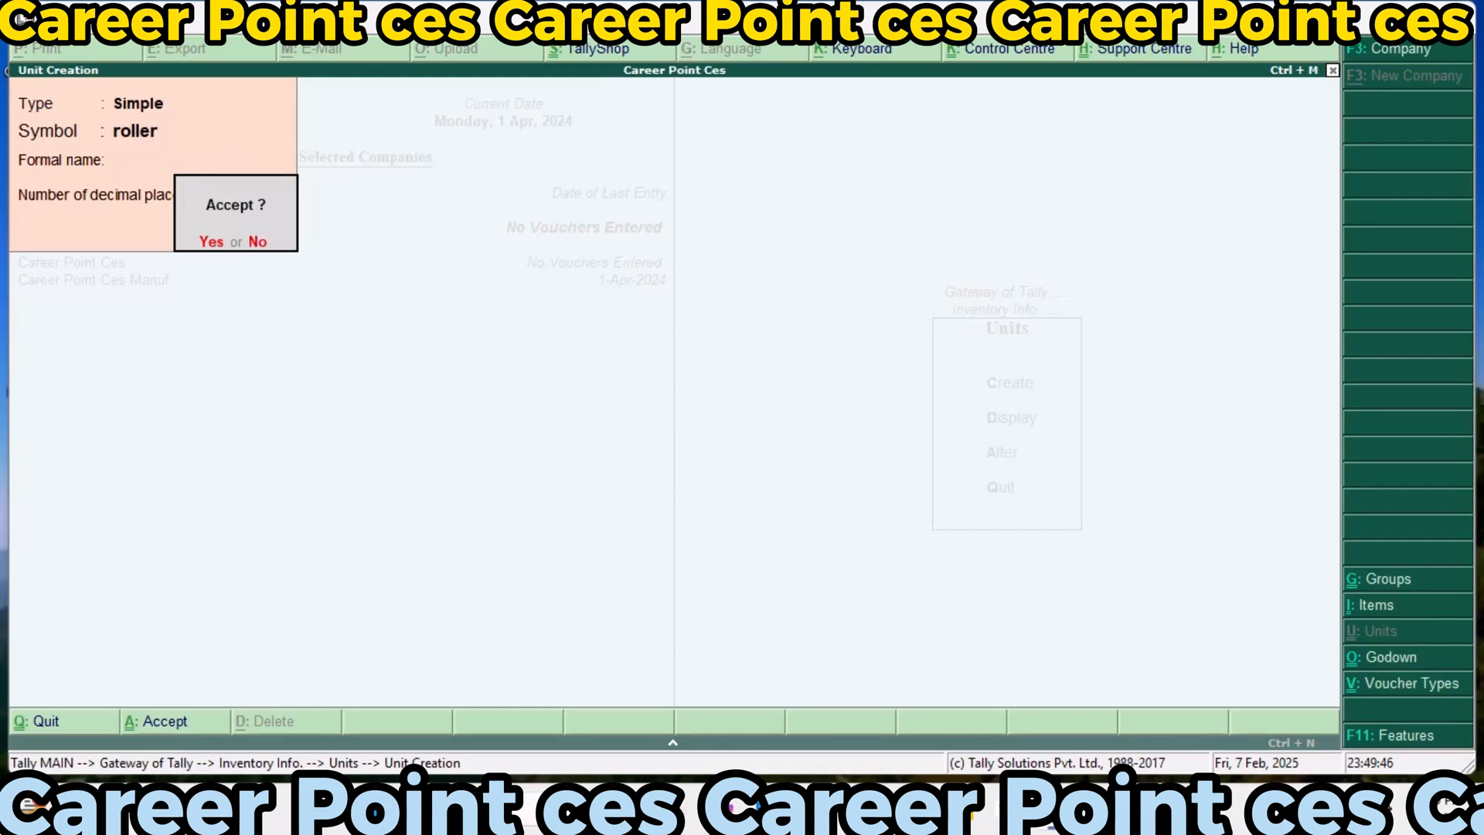
key(Return)
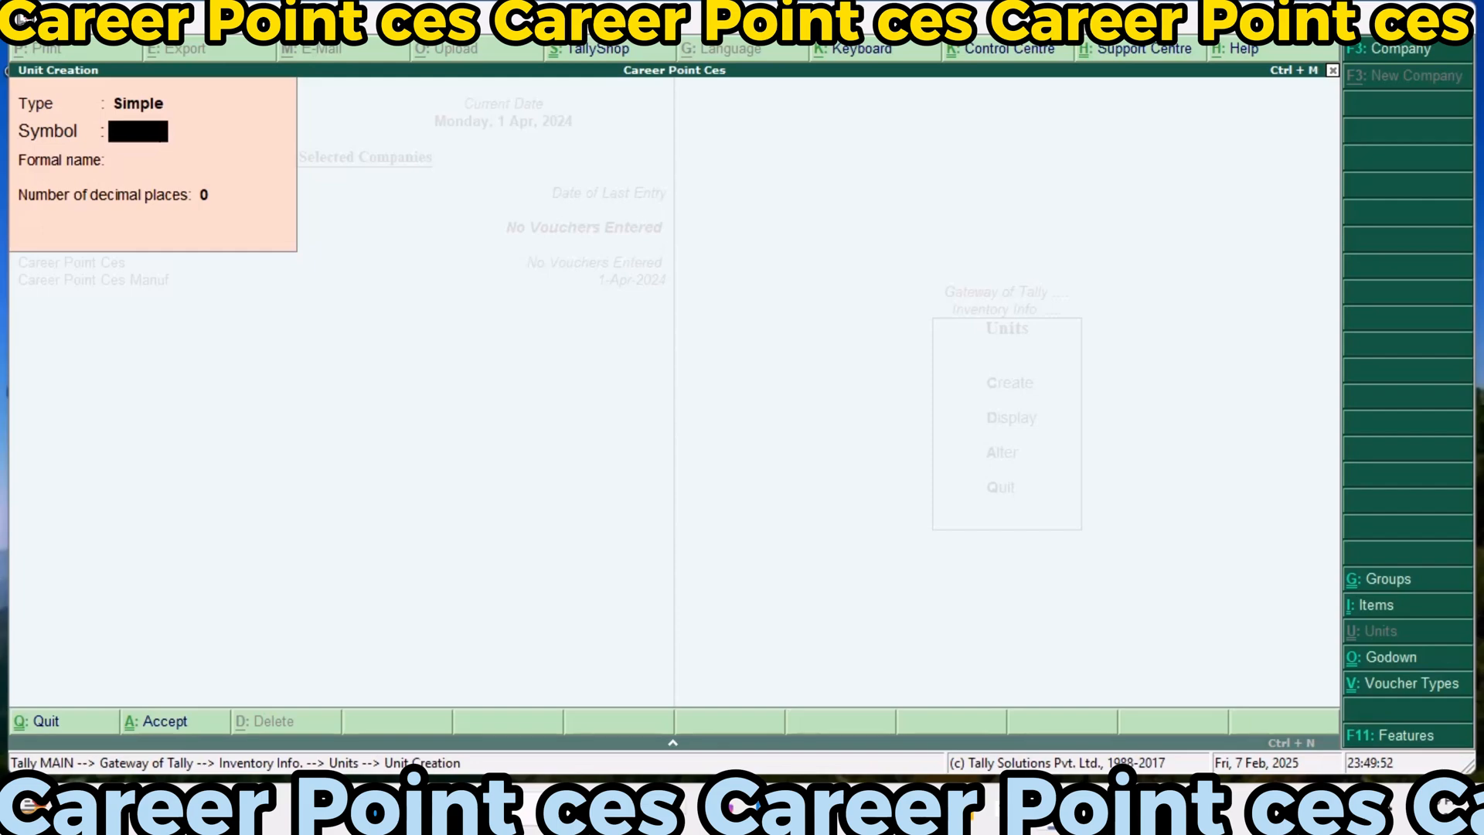
Create and save a simple unit of measure with symbol Mtr, no formal name and 0 decimal places
text(Mtr)
key(Return)
key(Return)
key(Return)
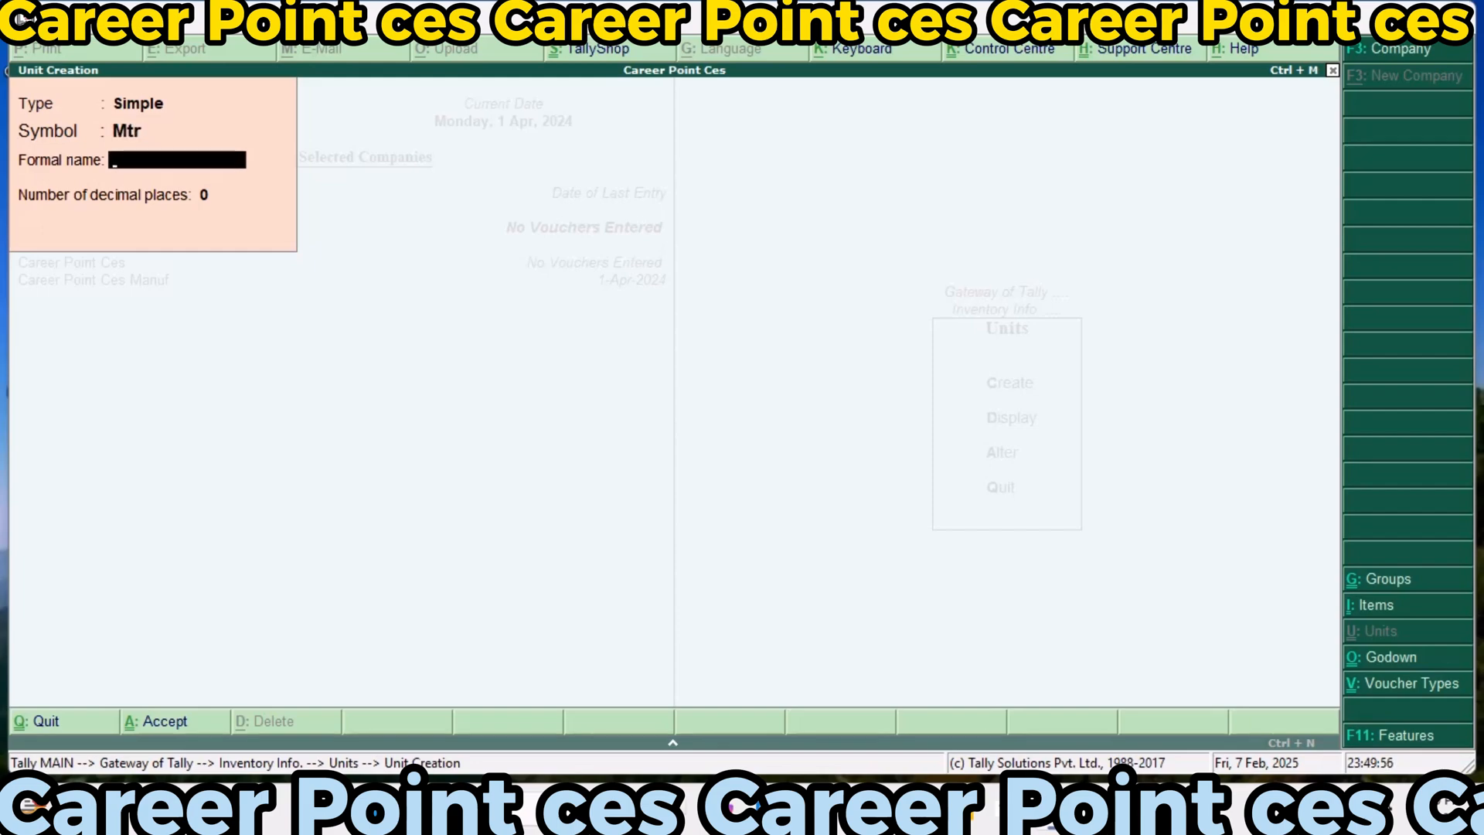
key(Return)
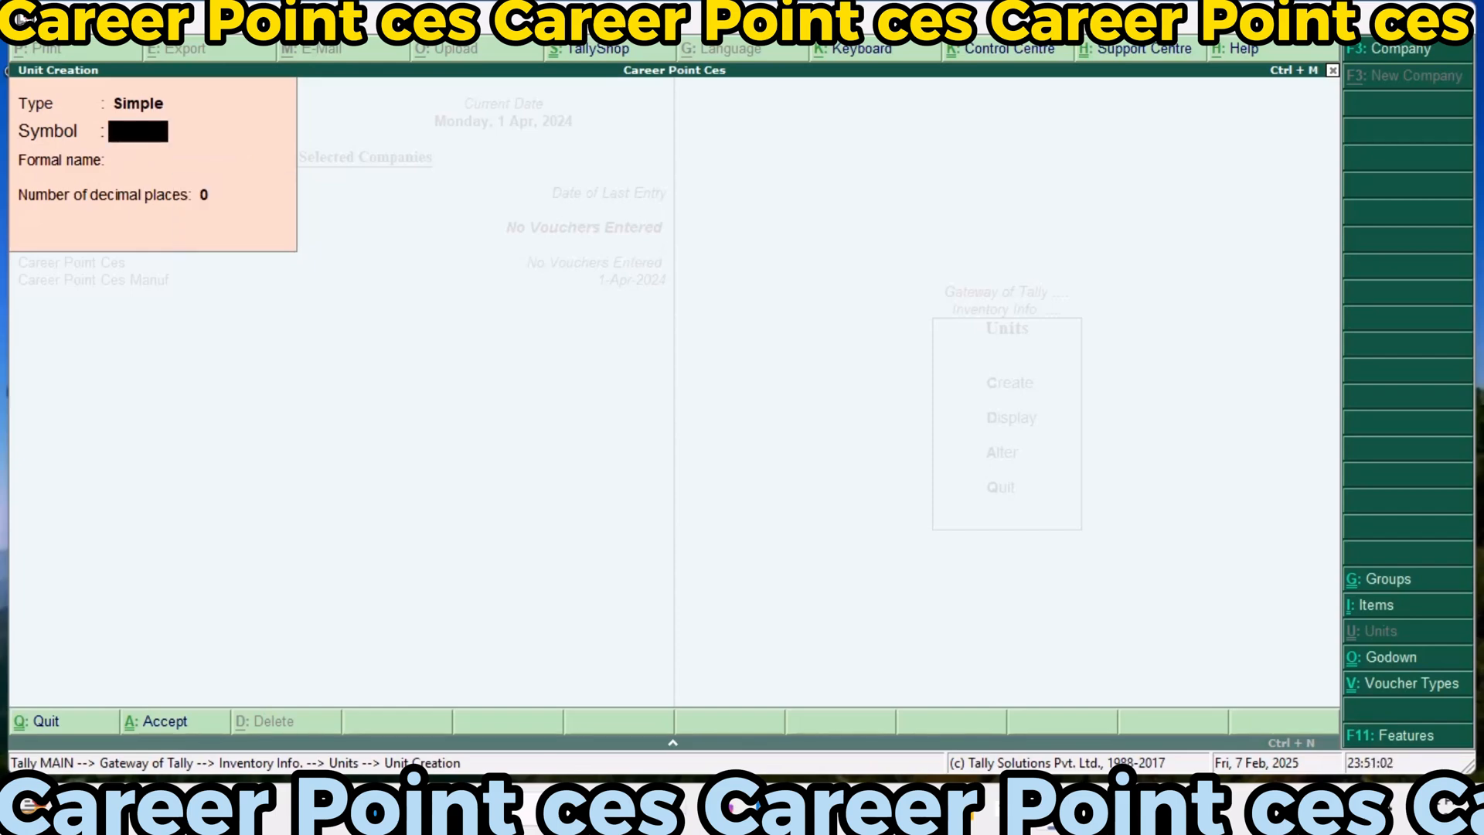
Leave unit creation and return to the Gateway of Tally
key(Escape)
key(Escape)
key(Escape)
key(Escape)
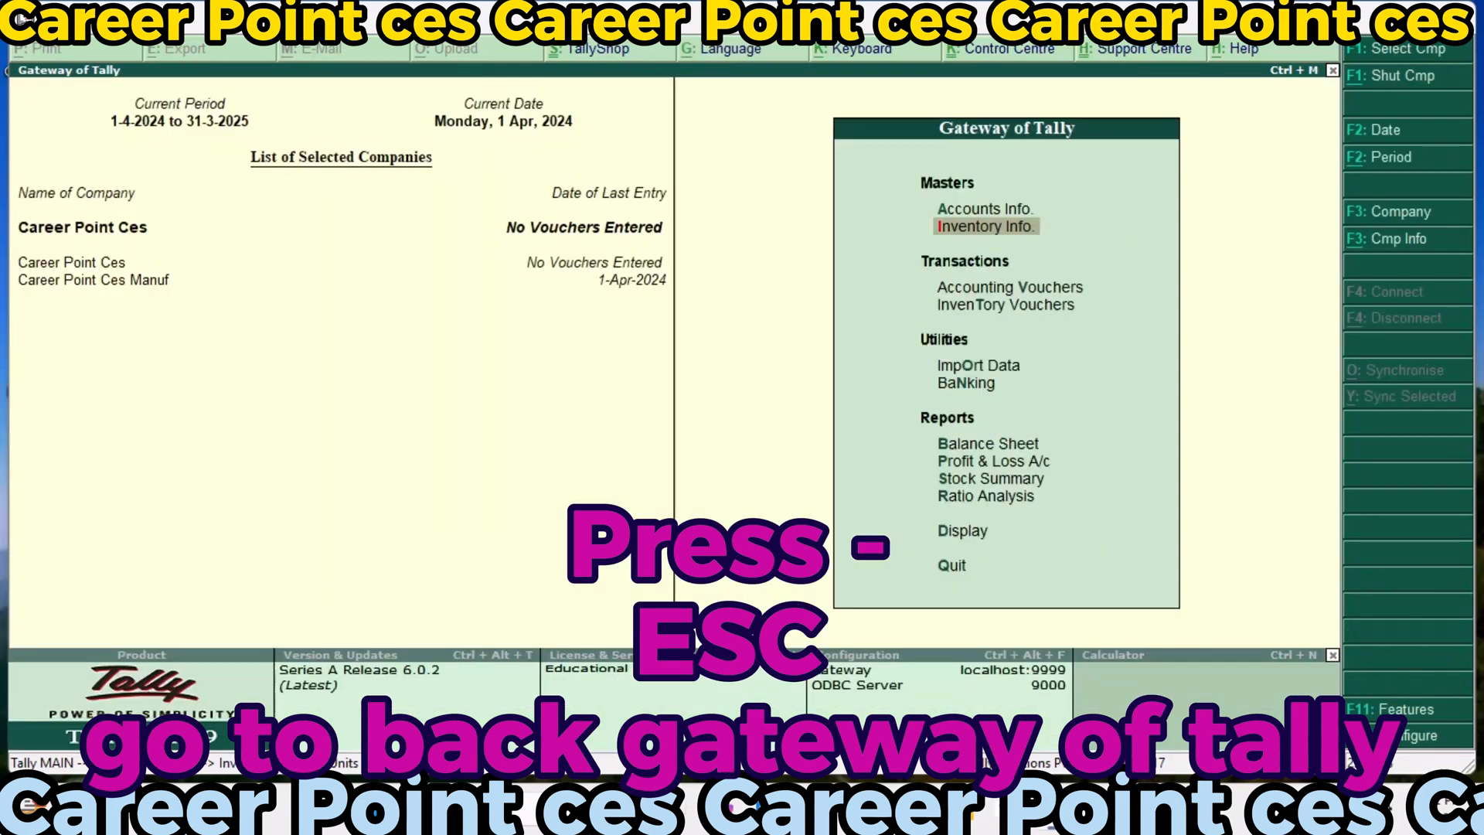
Open the creation form for a single stock item in the inventory masters
key(Down)
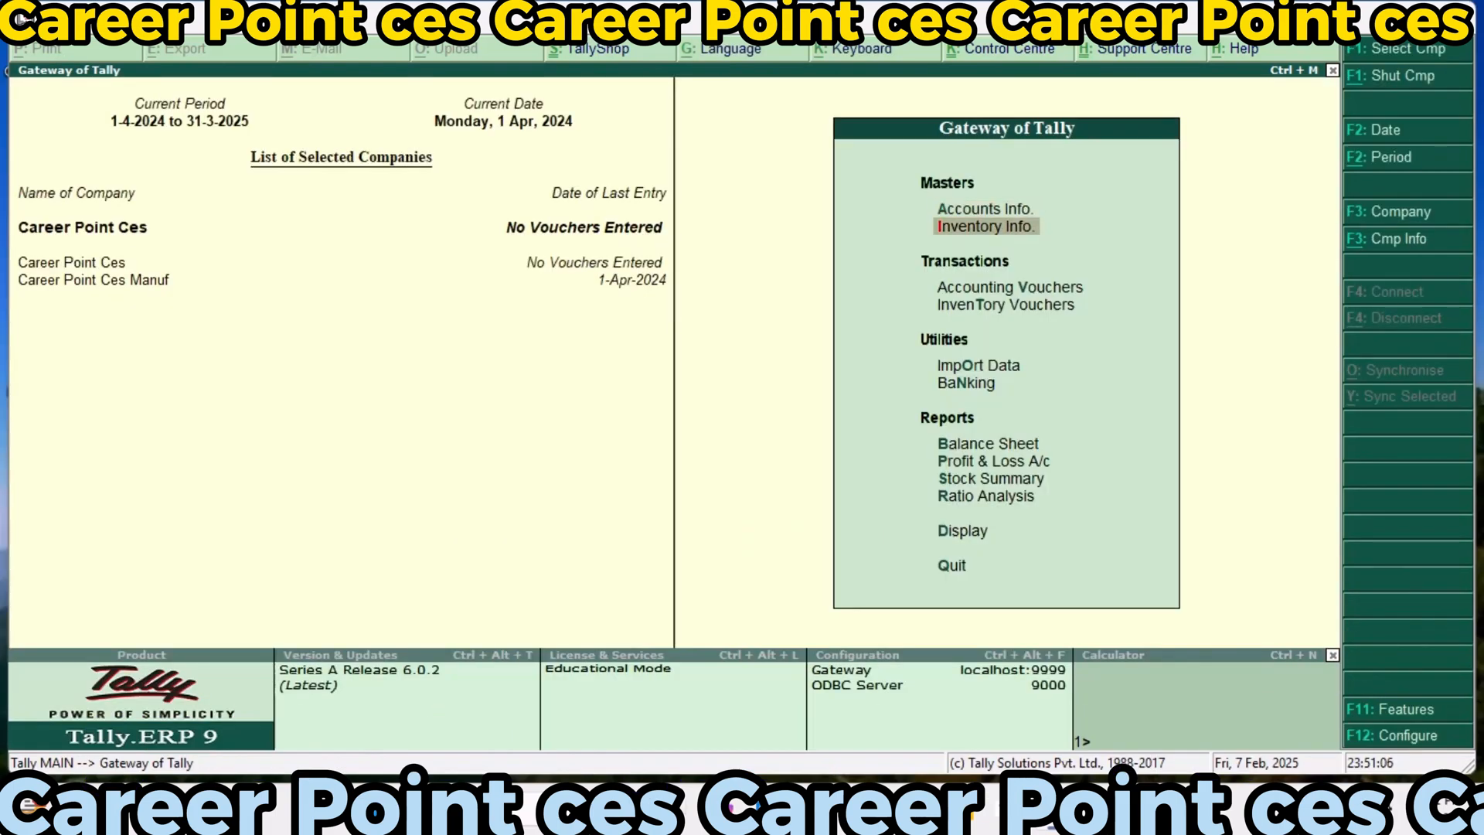
key(Return)
key(Down)
key(Up)
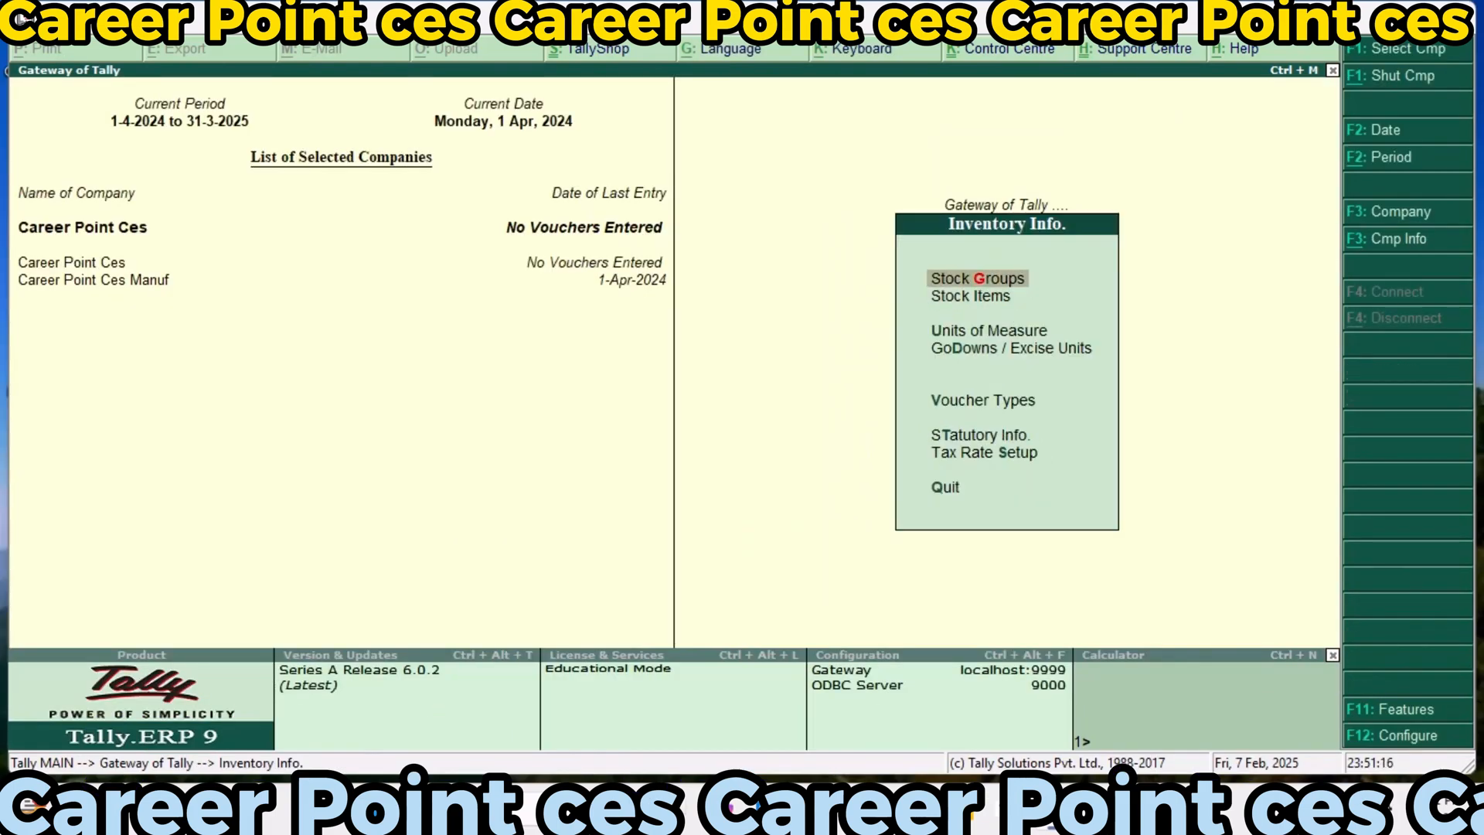
key(Down)
key(Down)
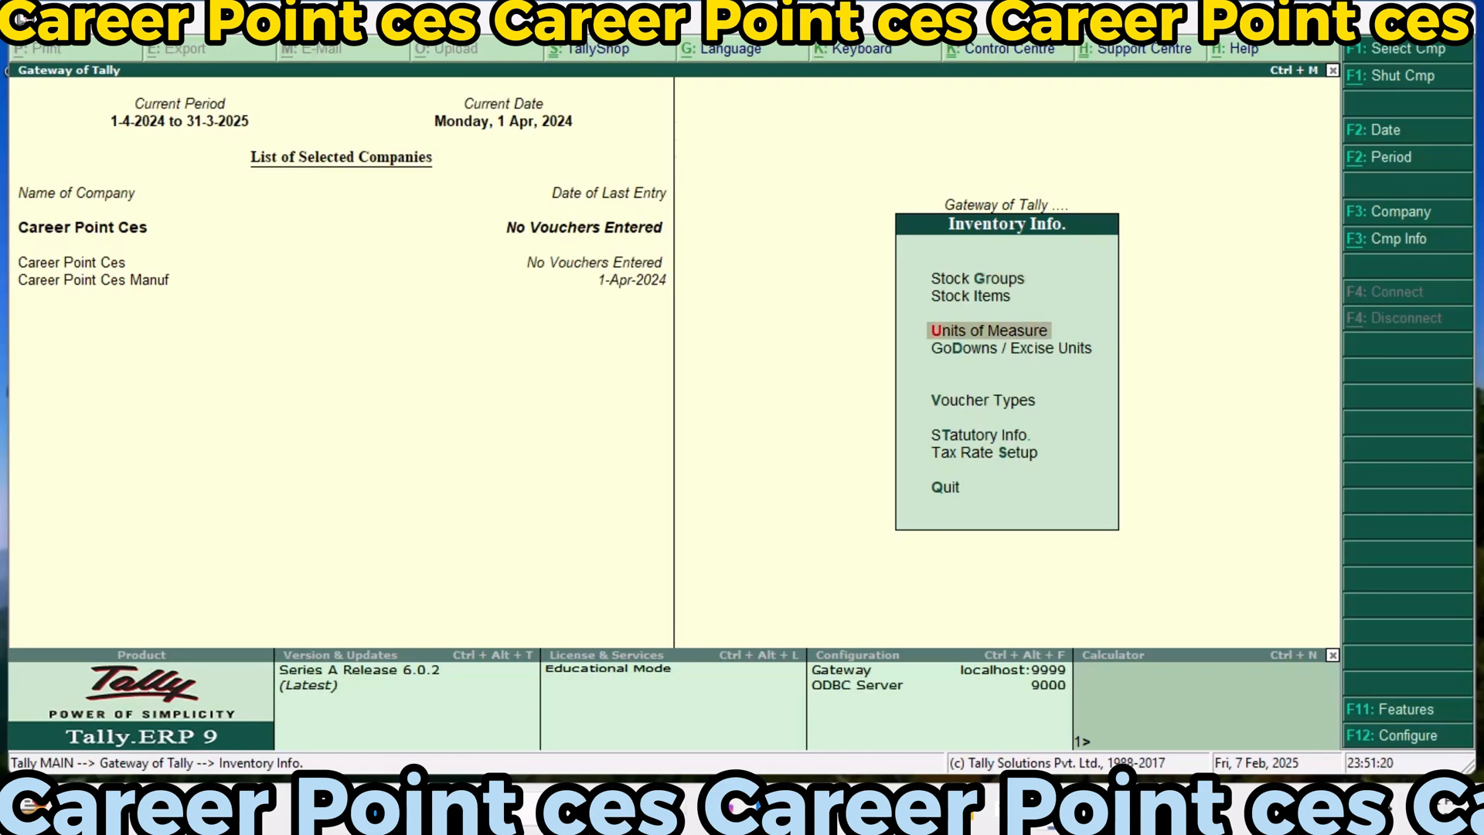
key(Up)
key(Up)
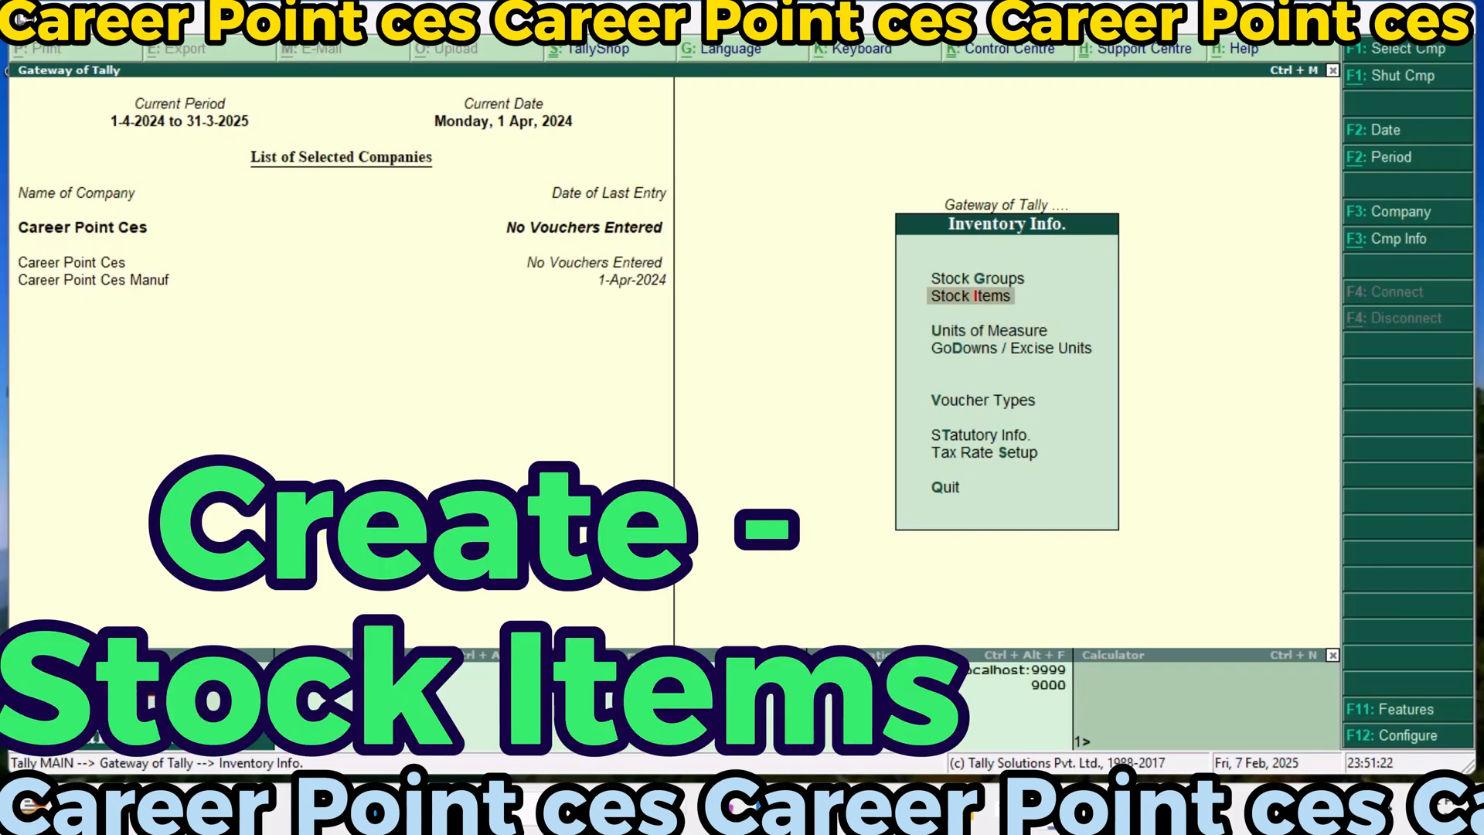
key(Return)
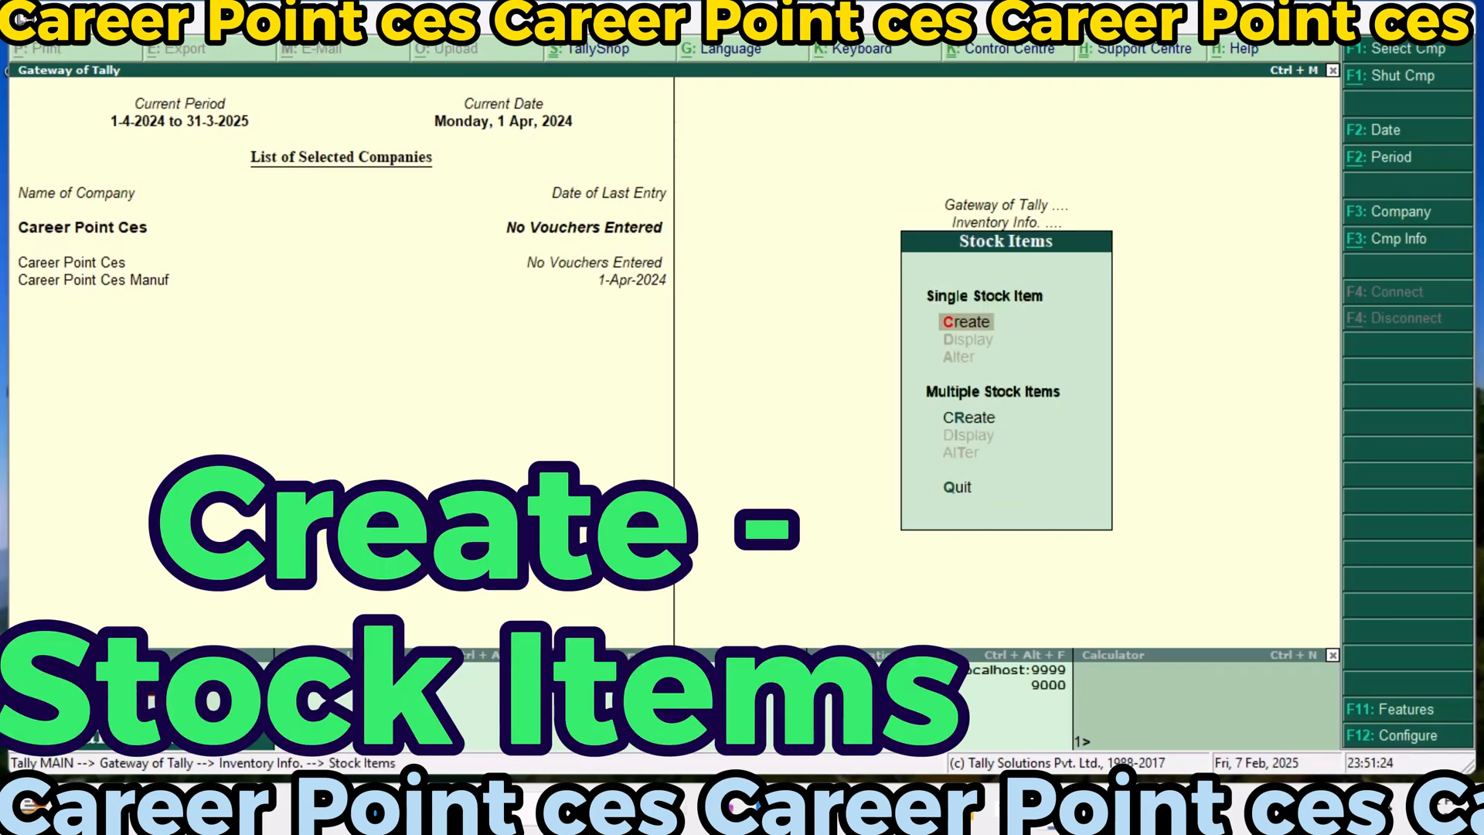
key(Return)
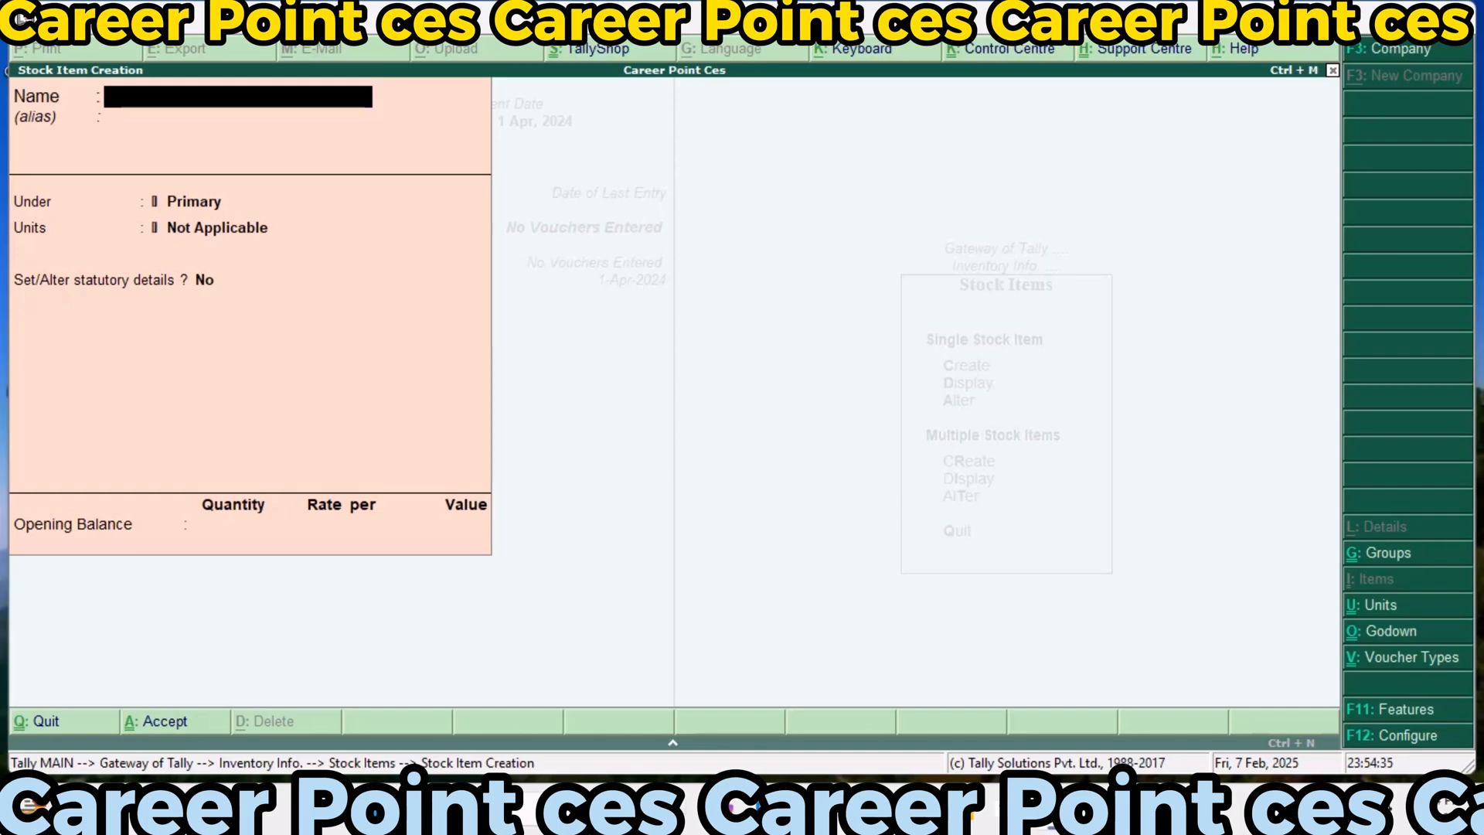
Name the stock item Fabric, place it under Raw Material and set its unit to mtr
text(Fabr)
text(ic)
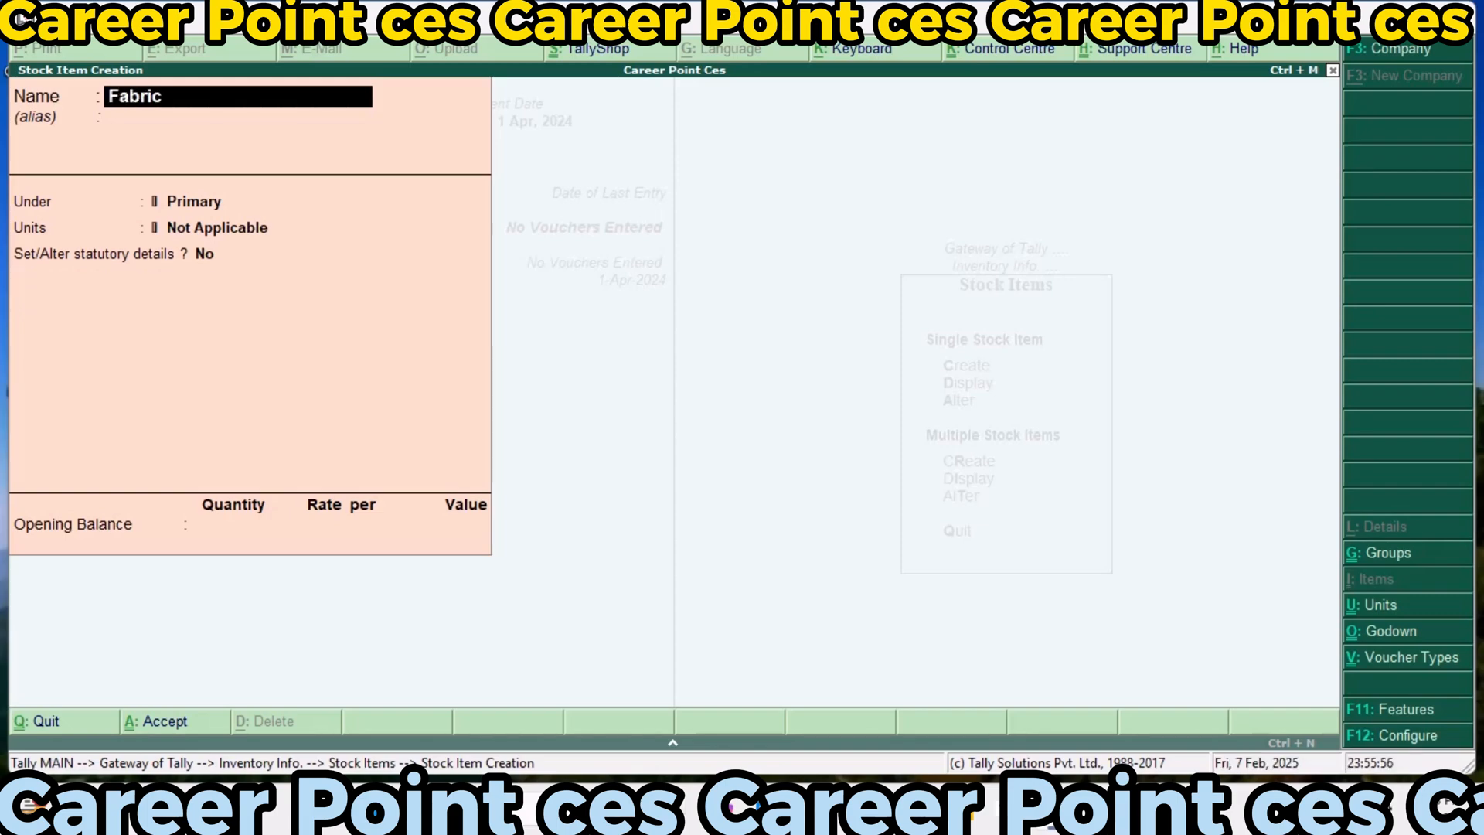
key(Return)
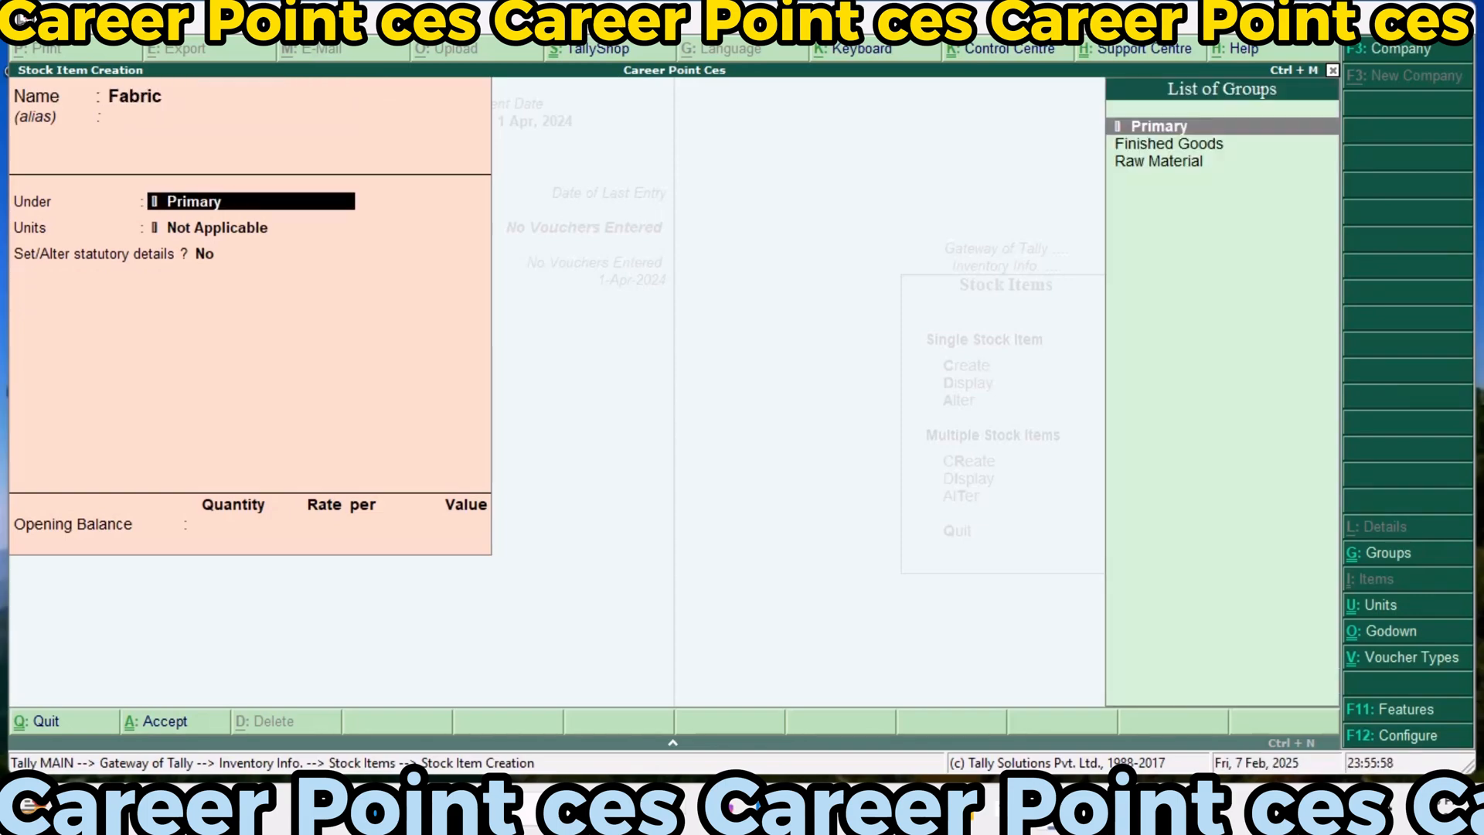
key(Down)
key(Down)
key(Return)
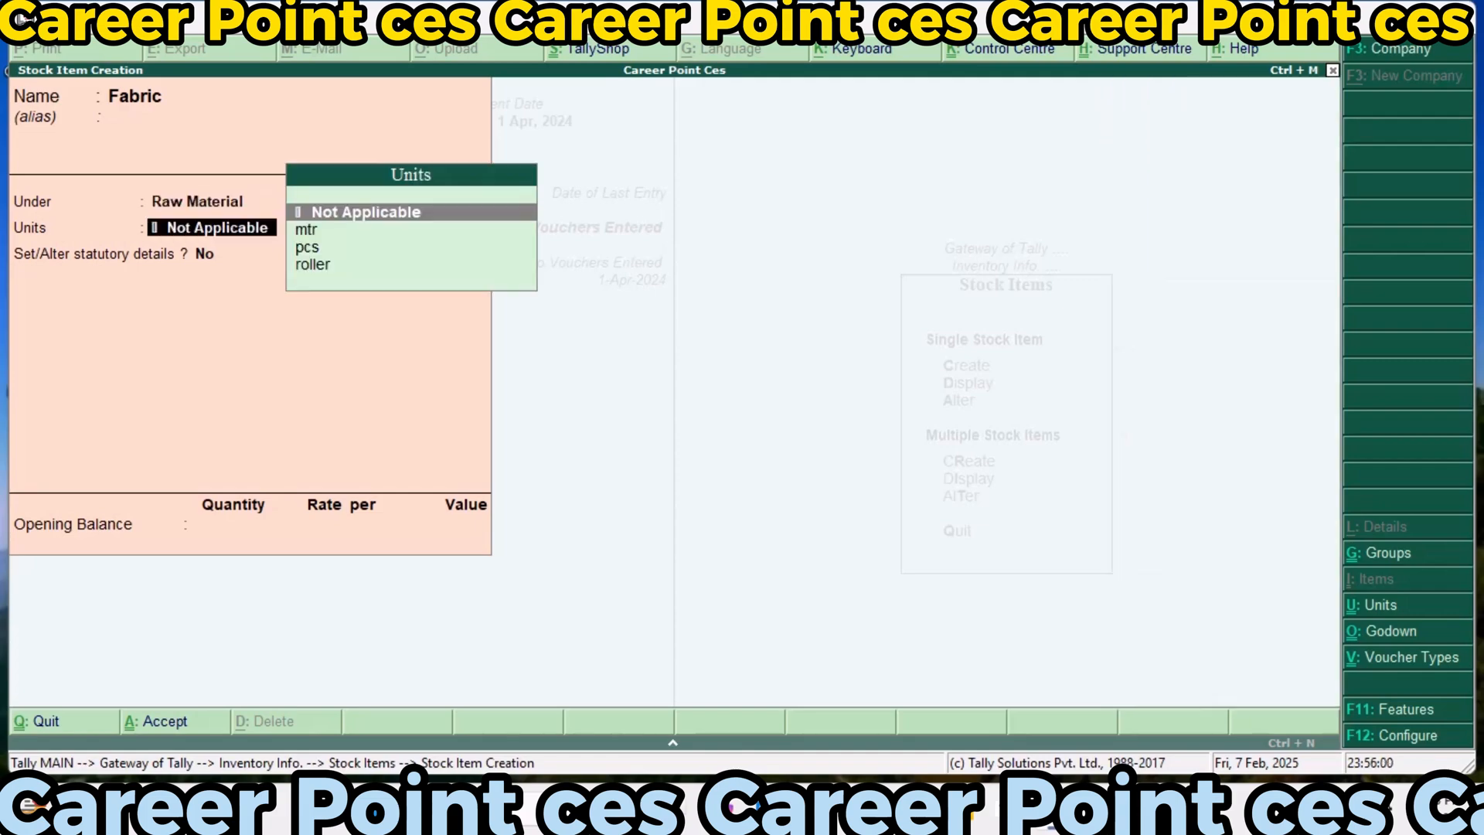
key(Down)
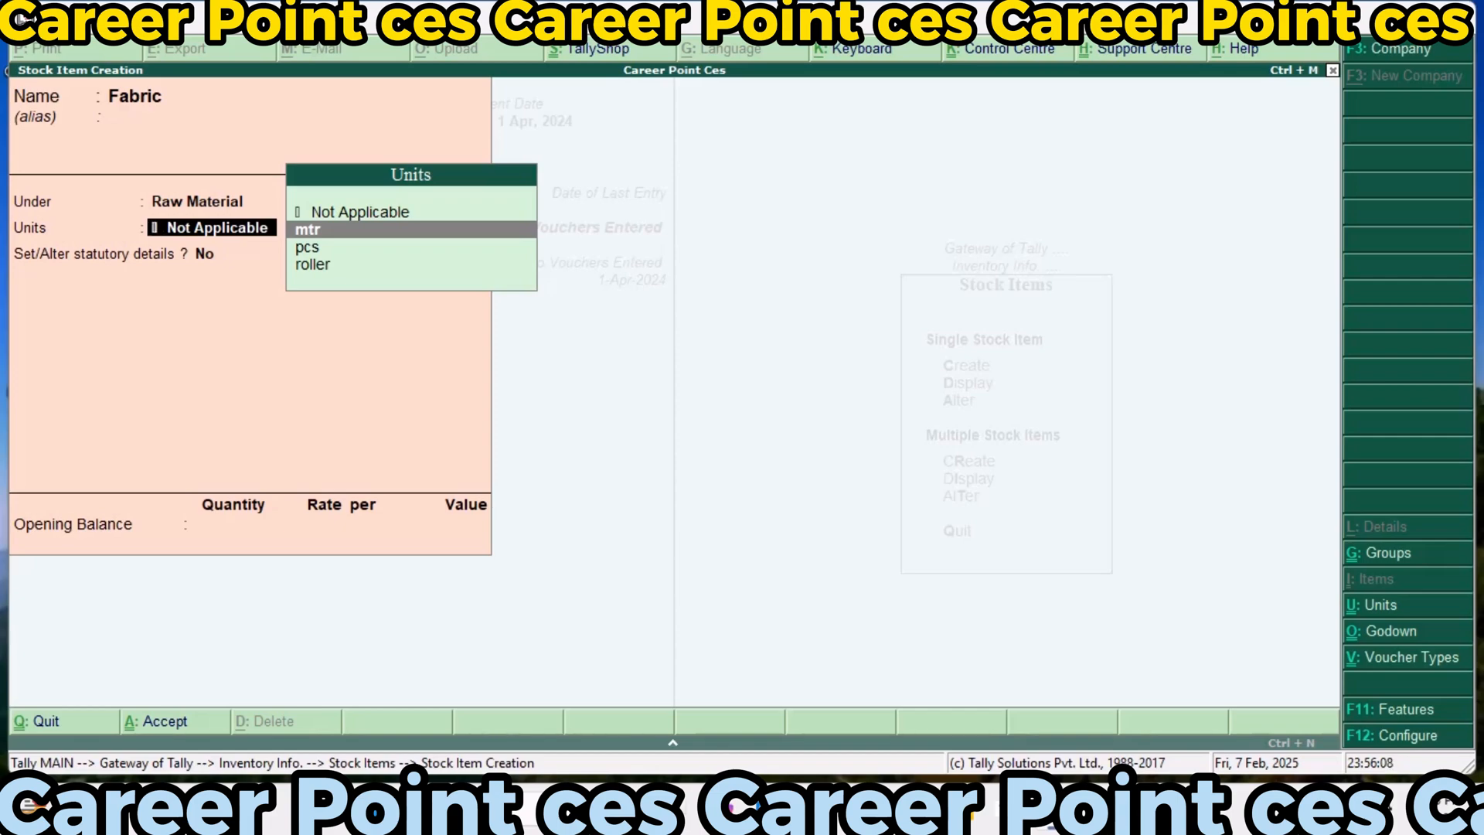
key(Return)
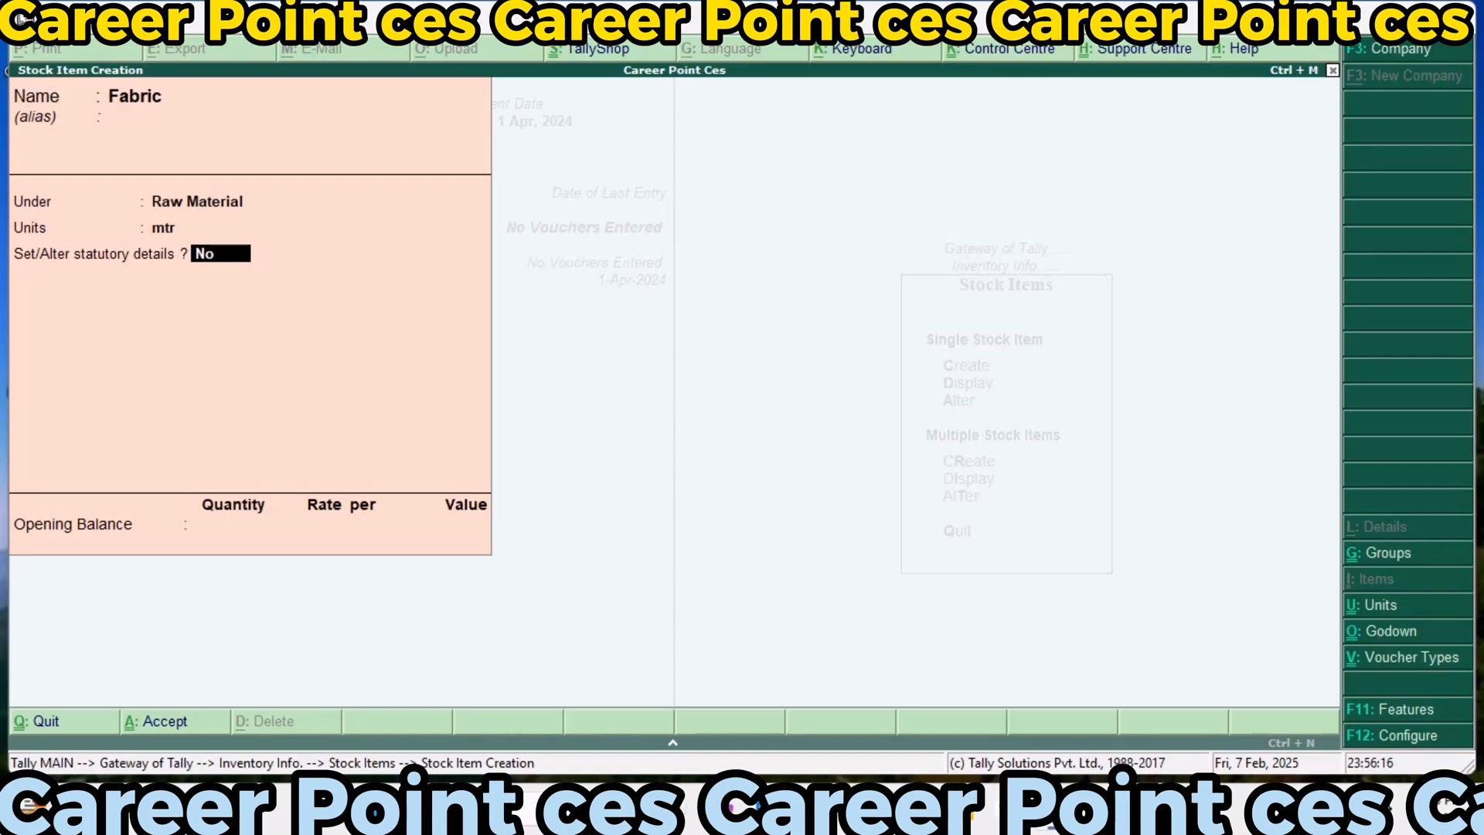
Enable statutory details for Fabric and set GST as Taxable on value, with 18% integrated tax, 9% cess and Goods as supply type
text(y)
key(Return)
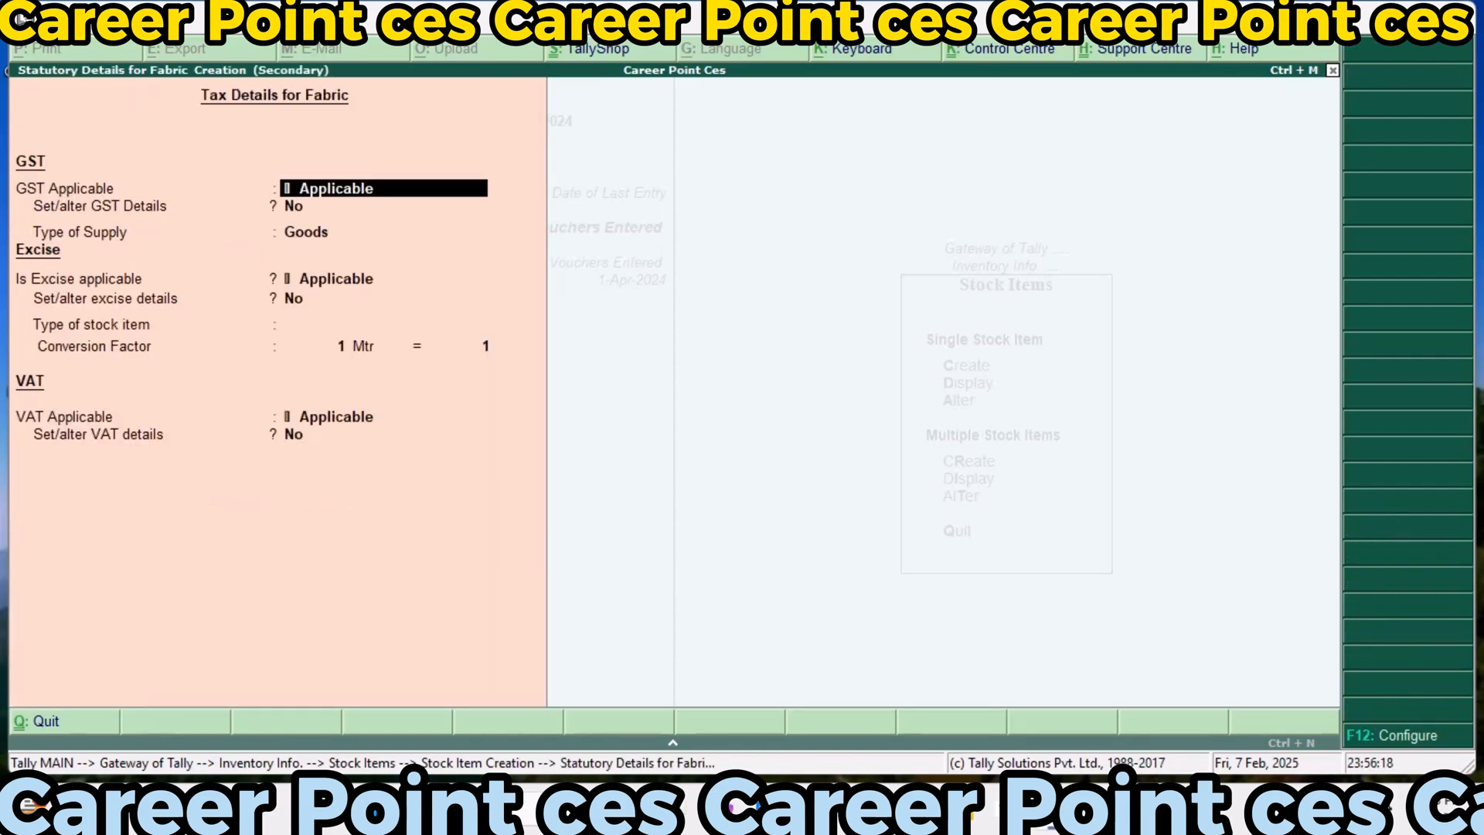
key(Return)
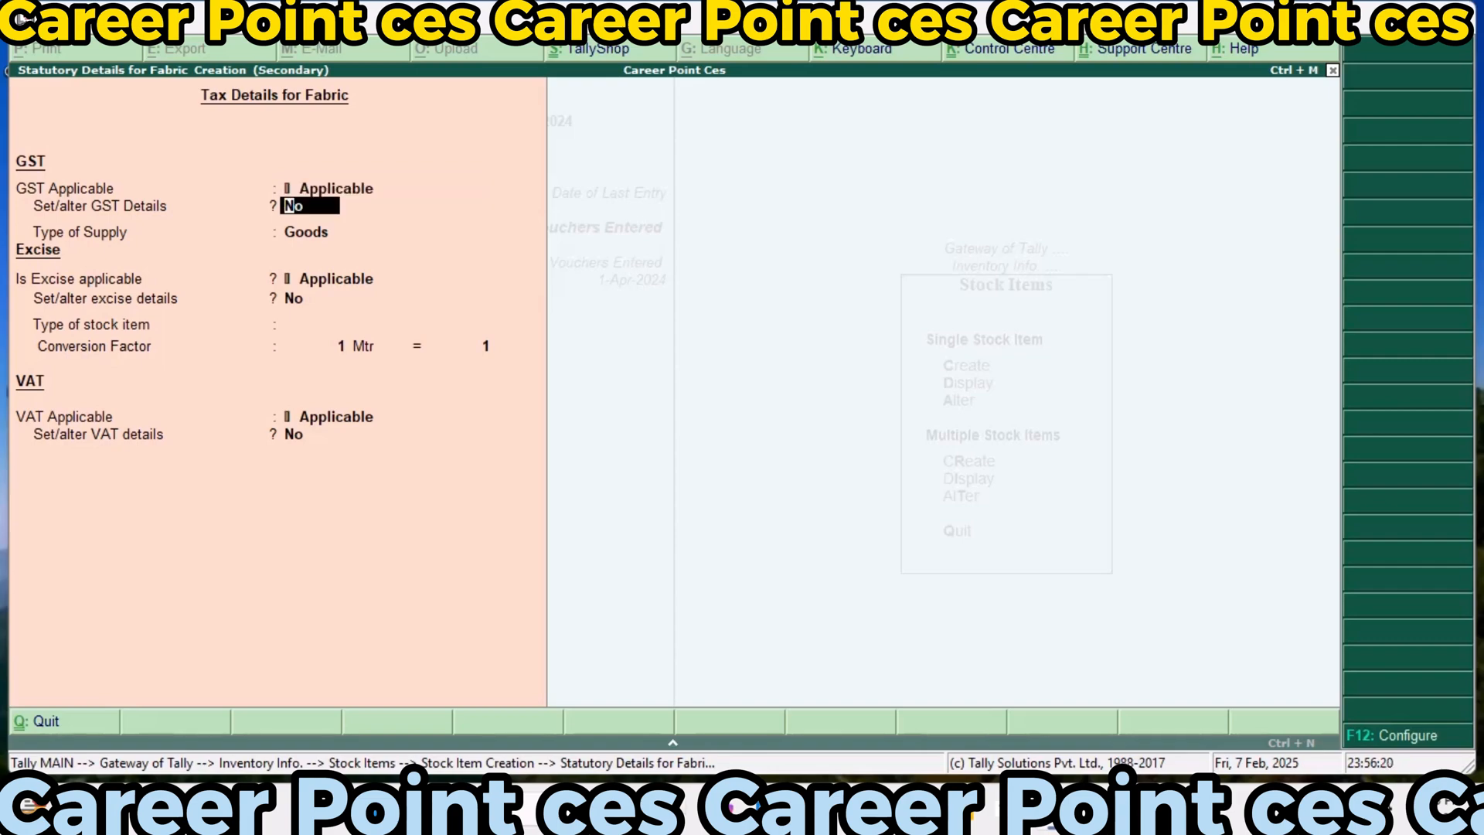
text(y)
key(Return)
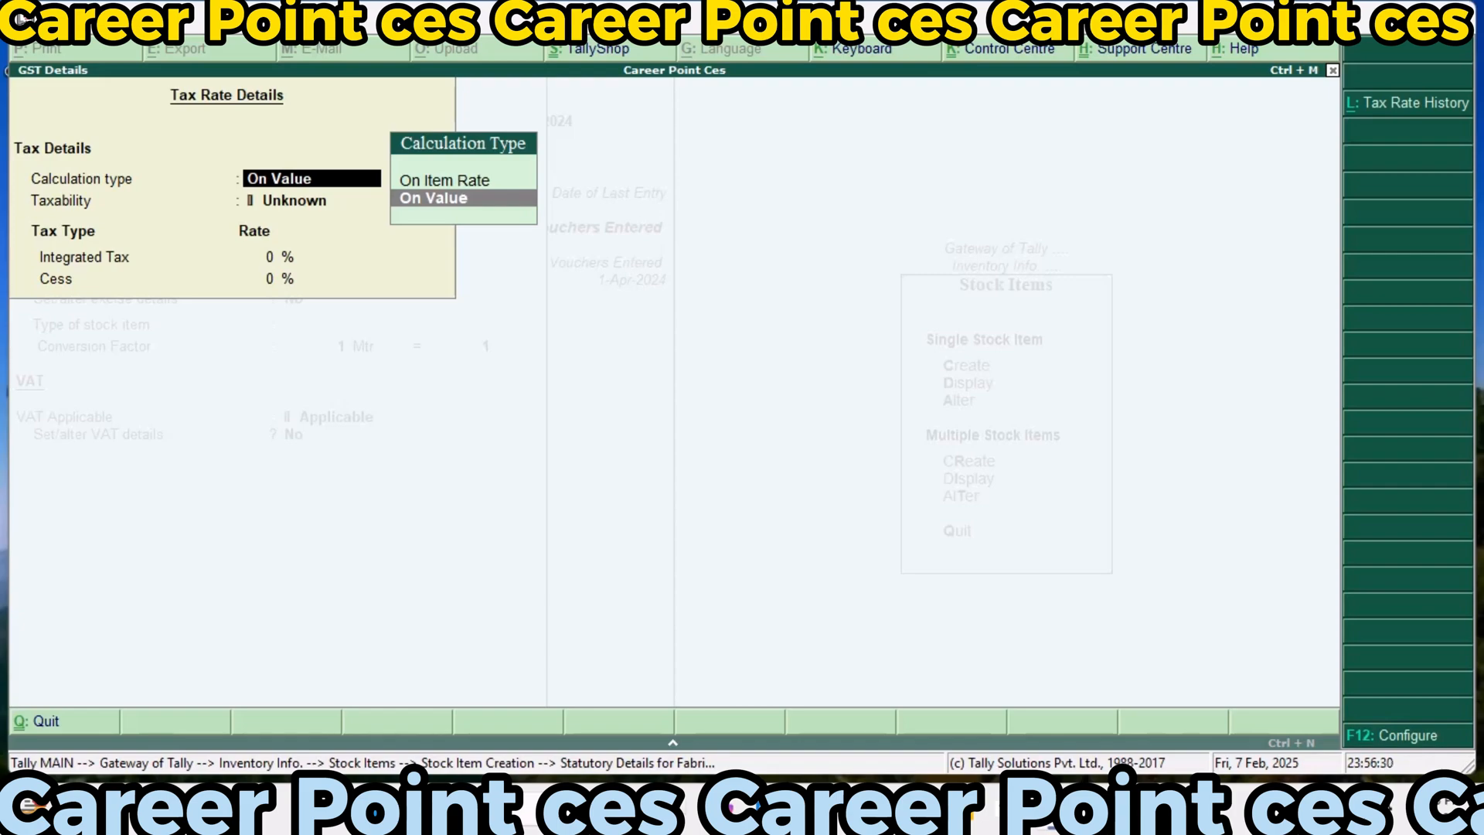
key(Return)
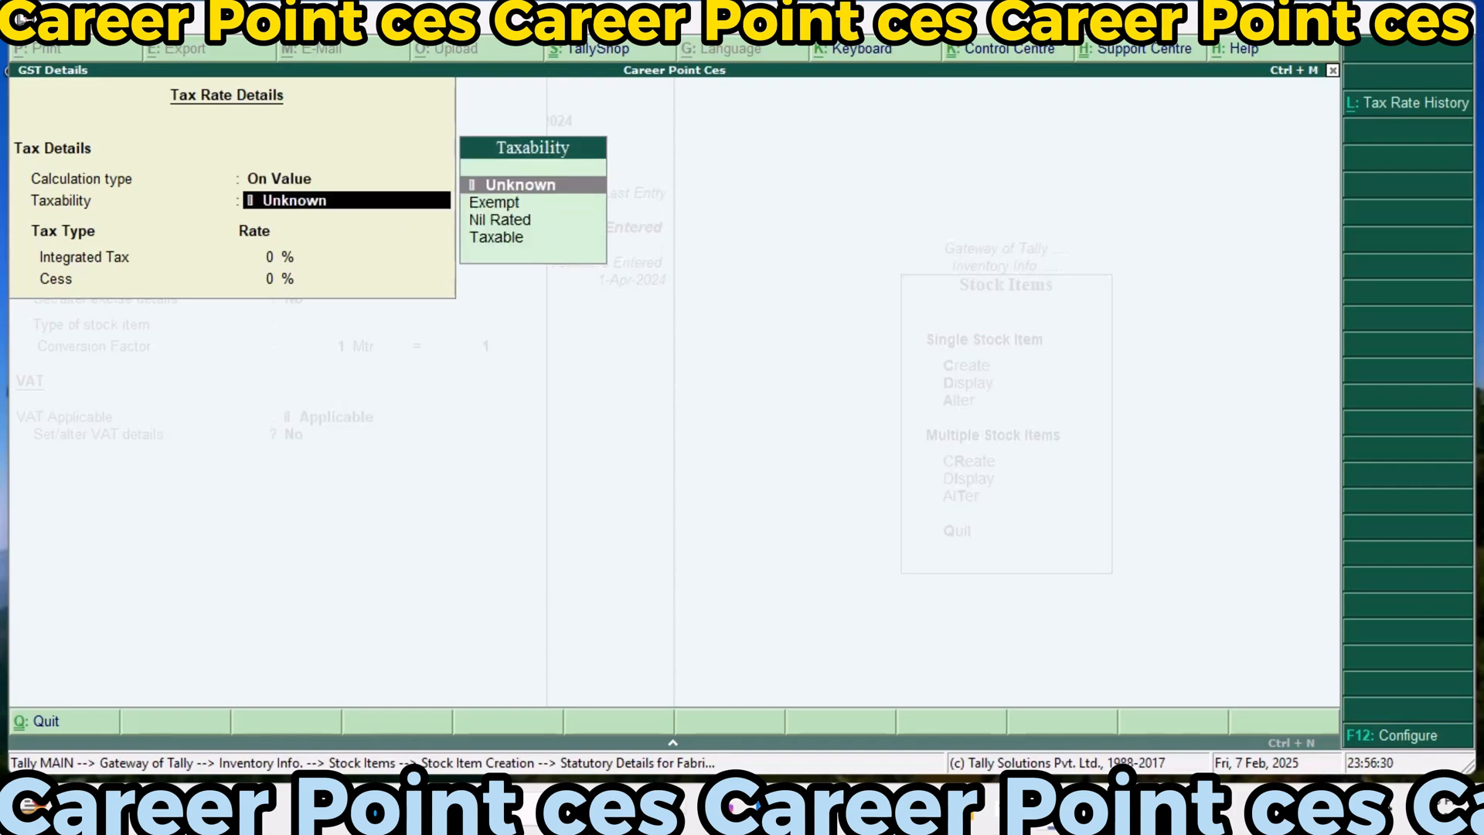
text(T)
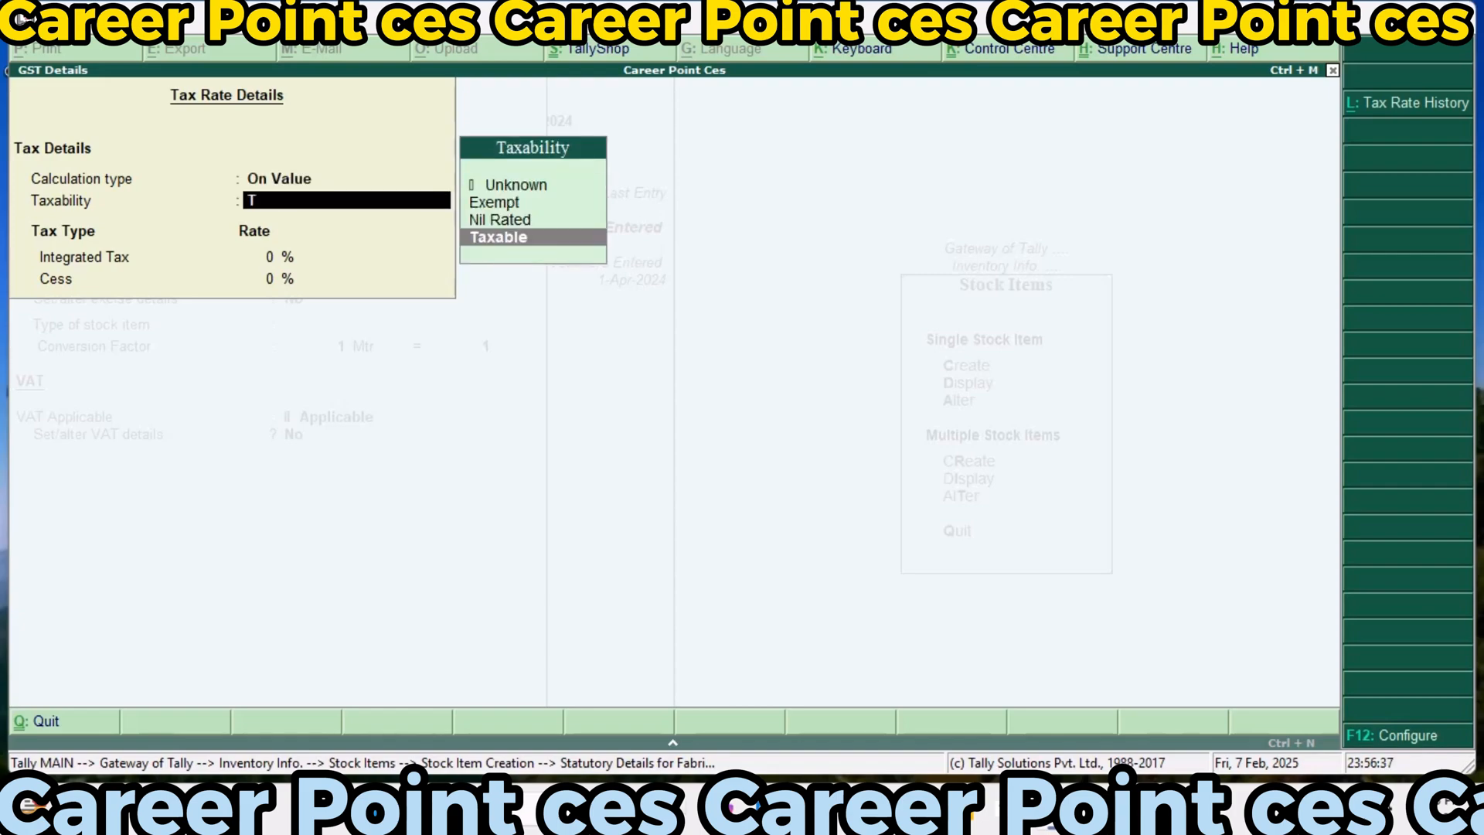
key(Return)
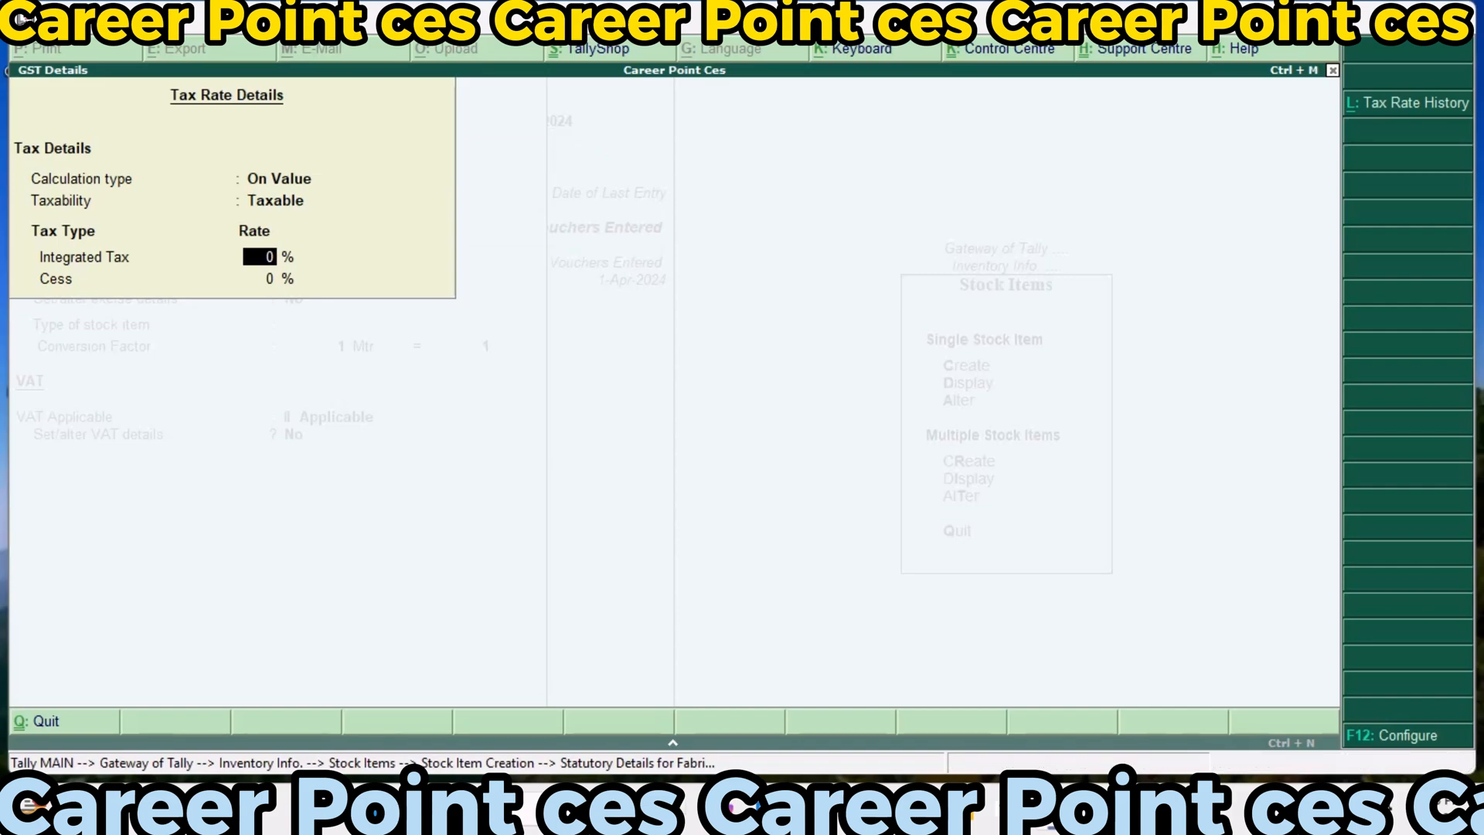
text(18)
key(Return)
text(9)
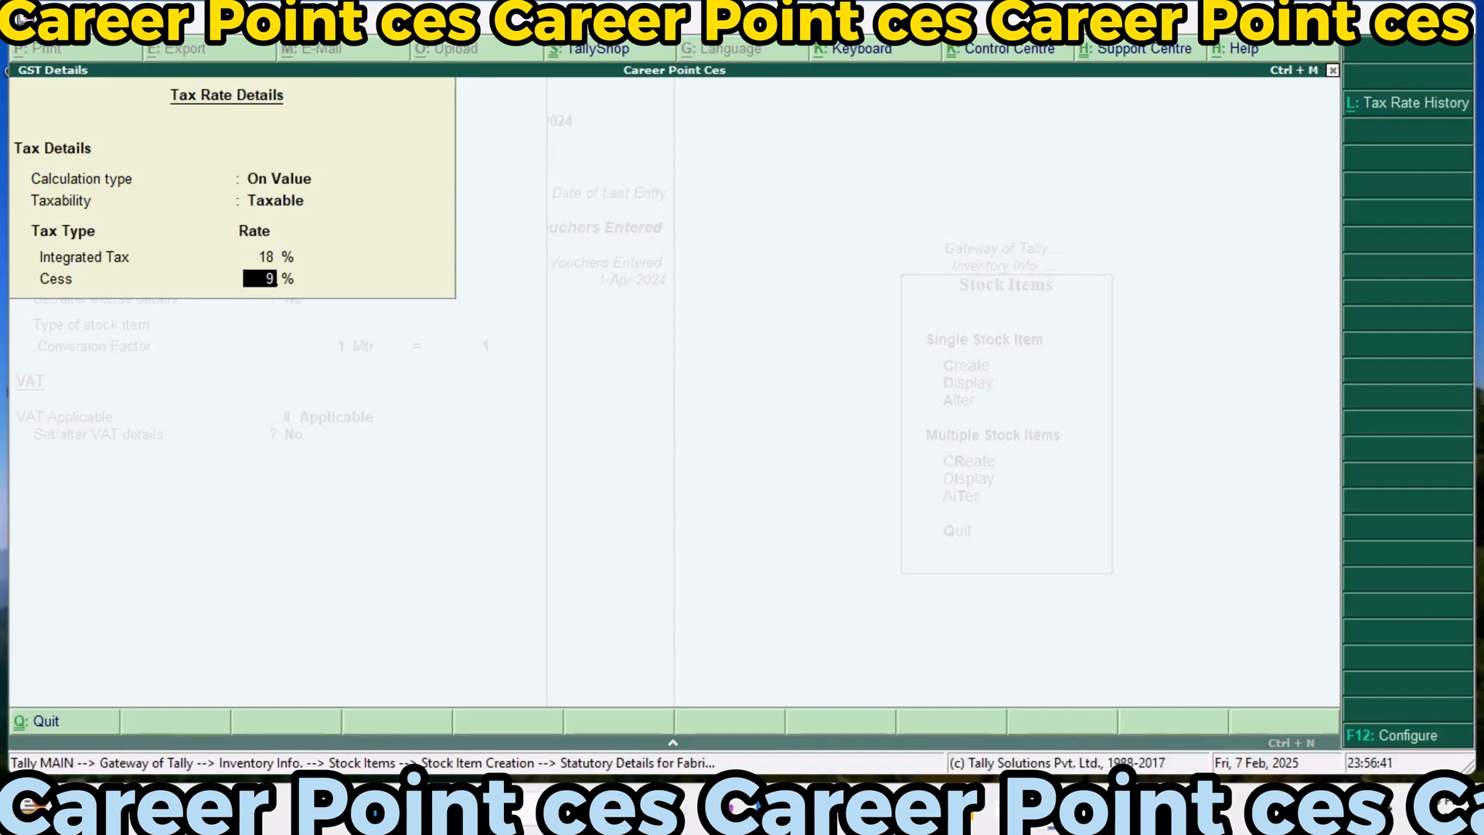
key(Return)
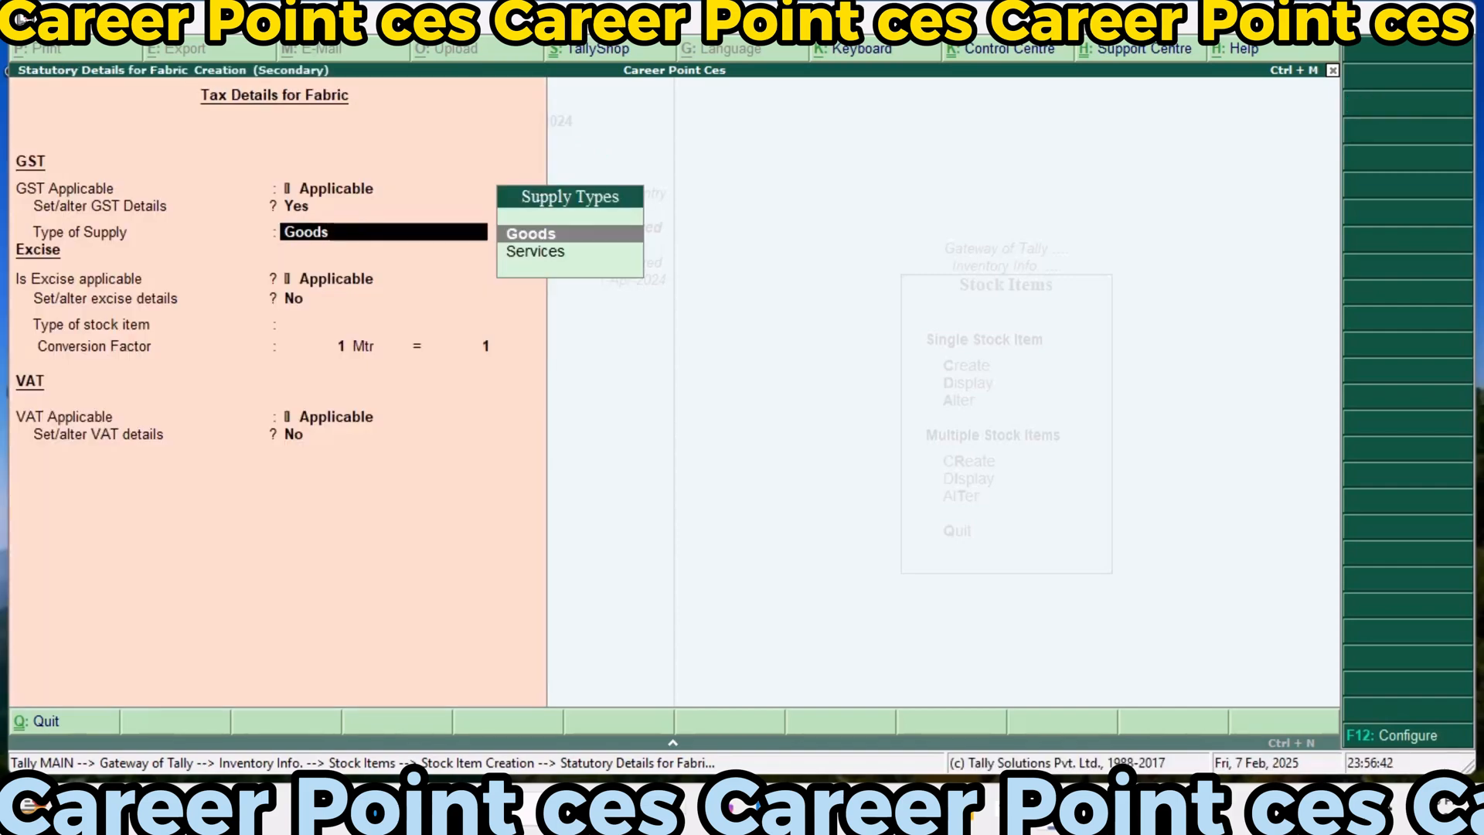
key(Return)
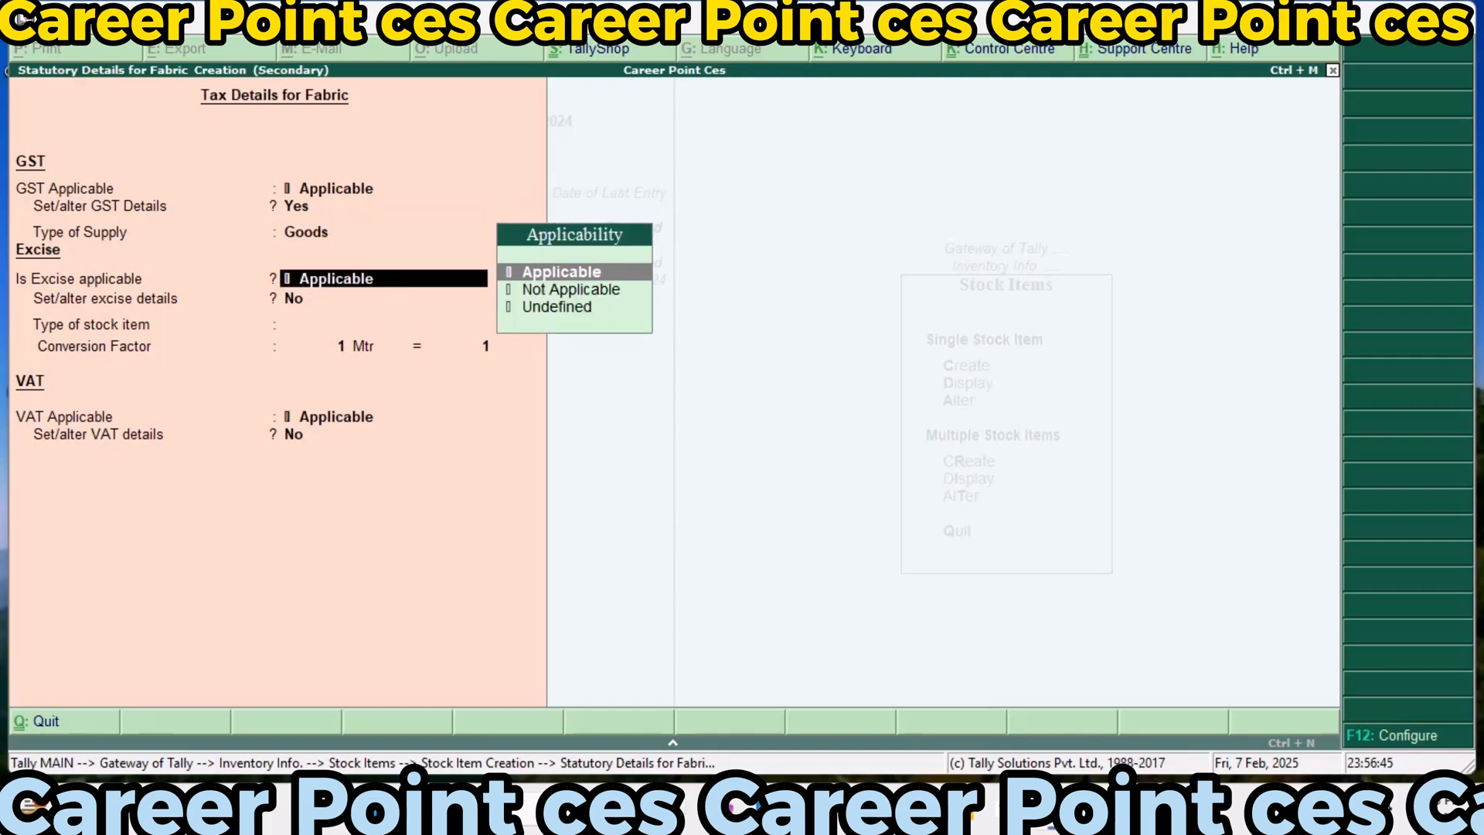
Add excise tariff Exci123 to Fabric with undefined reporting unit, Ad Valorem valuation and 10% rate, without an HSN code
key(Return)
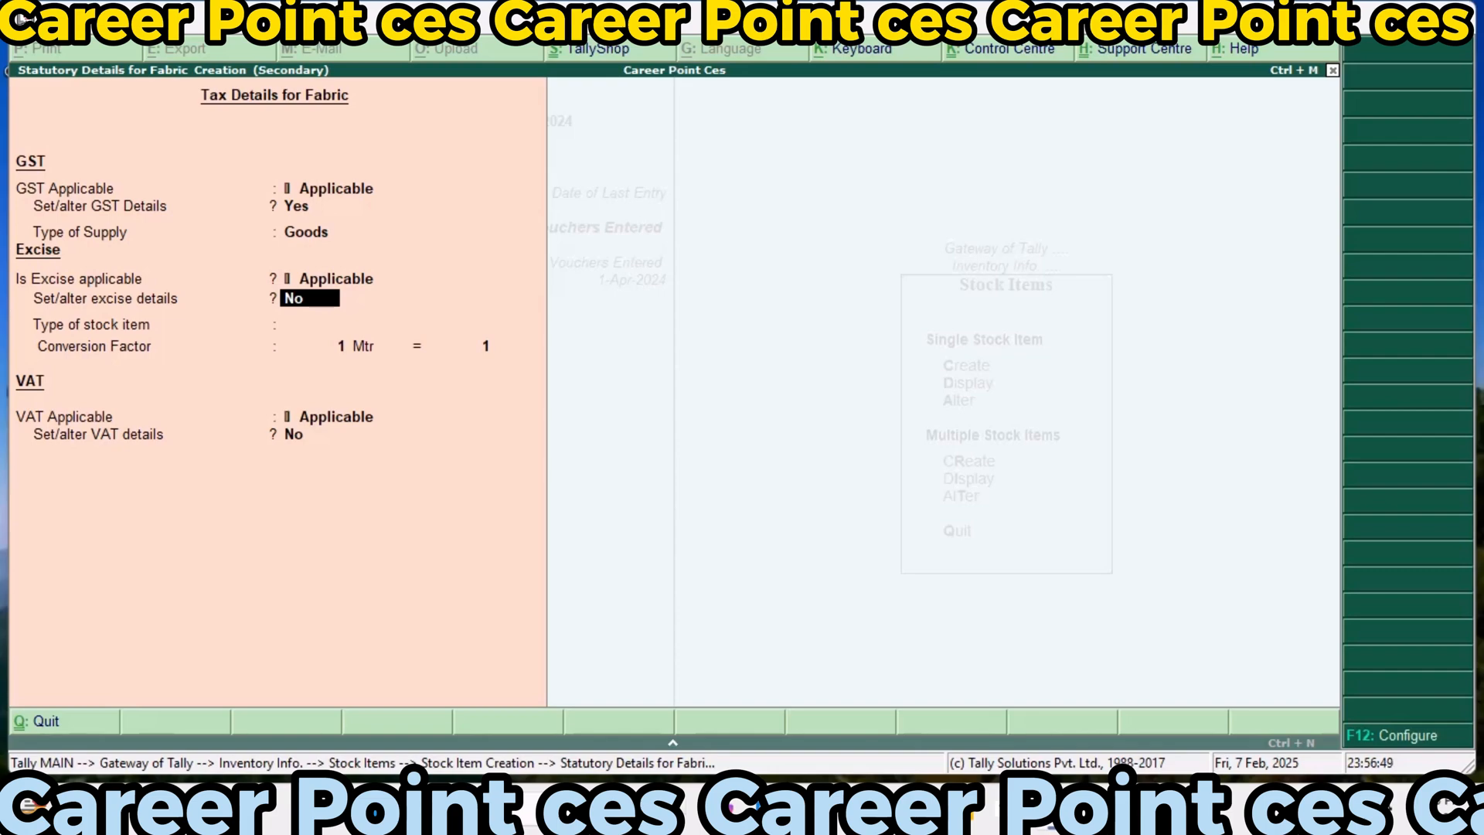
key(y)
key(Return)
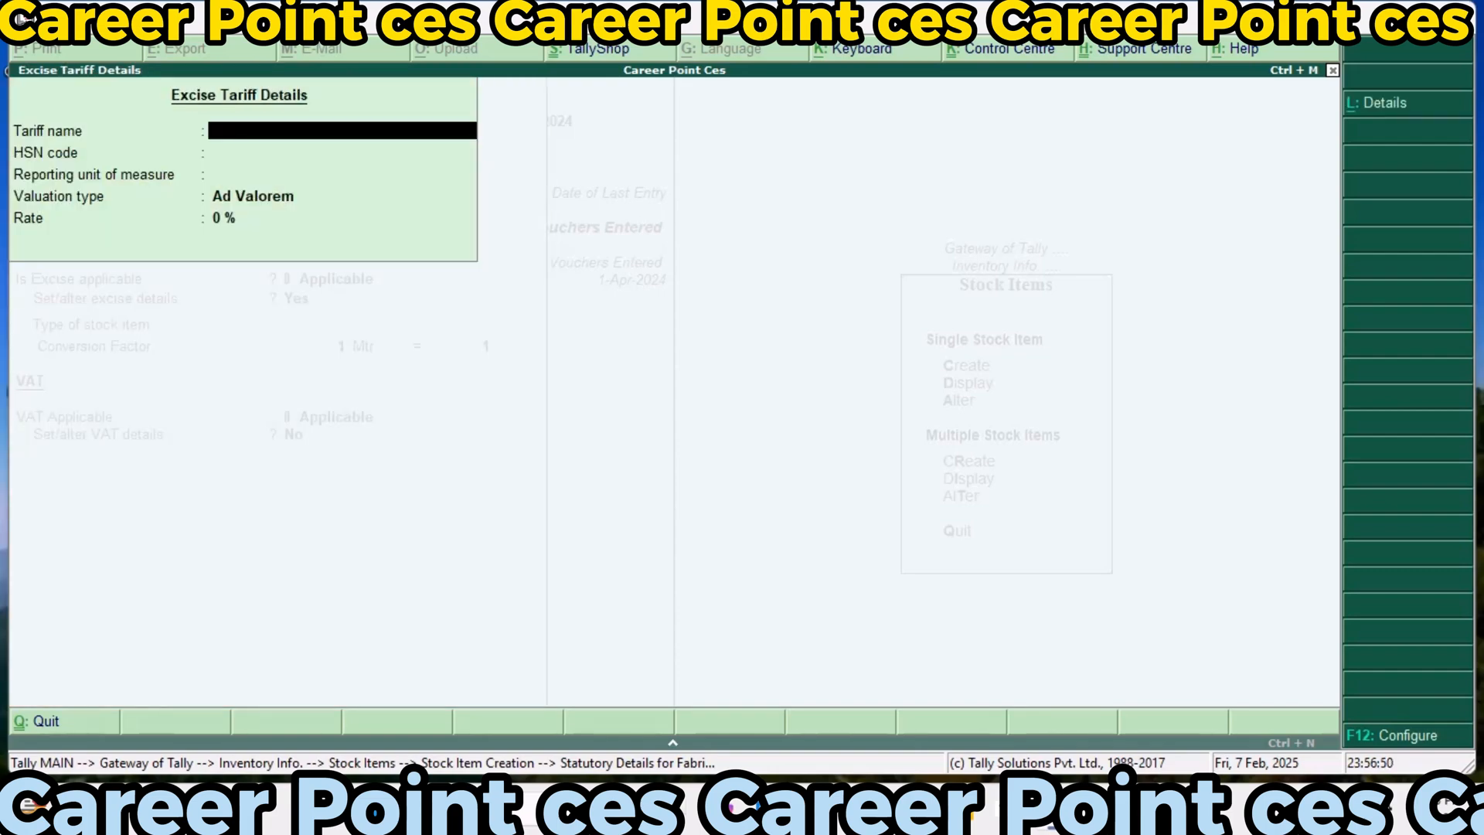
text(Exci123)
key(Return)
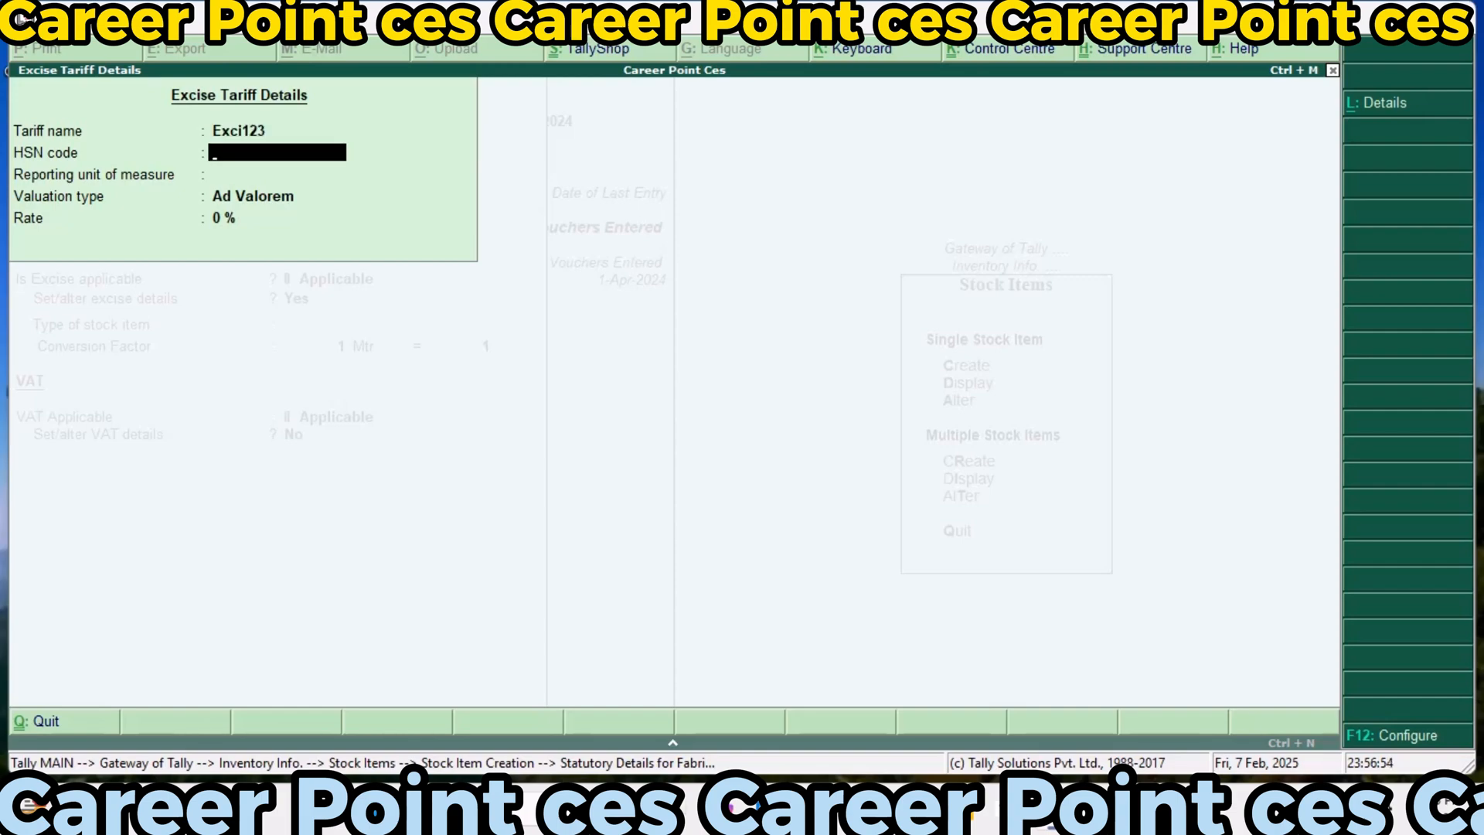
key(Return)
key(Return)
key(Return)
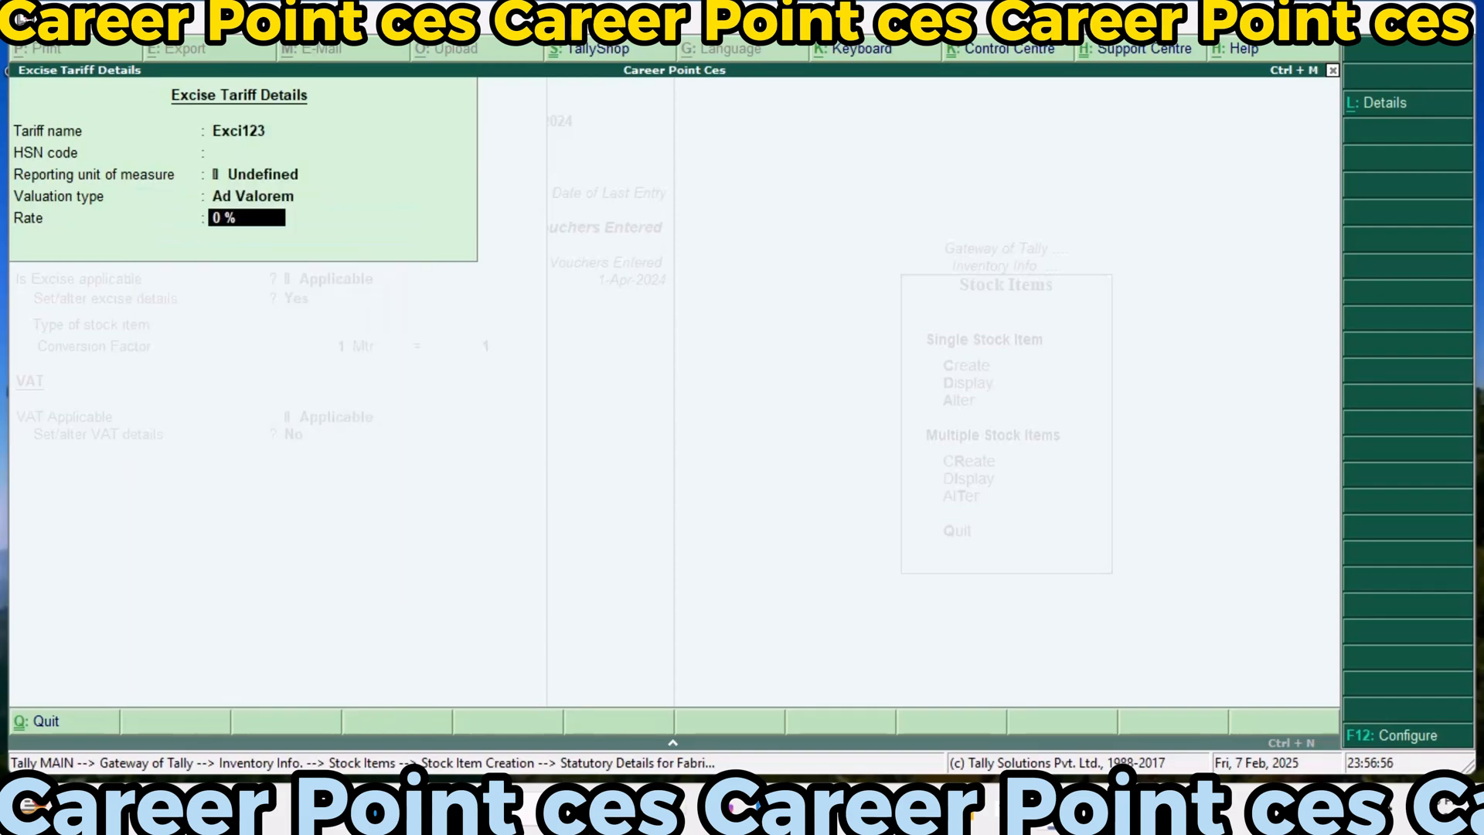
text(10)
key(Return)
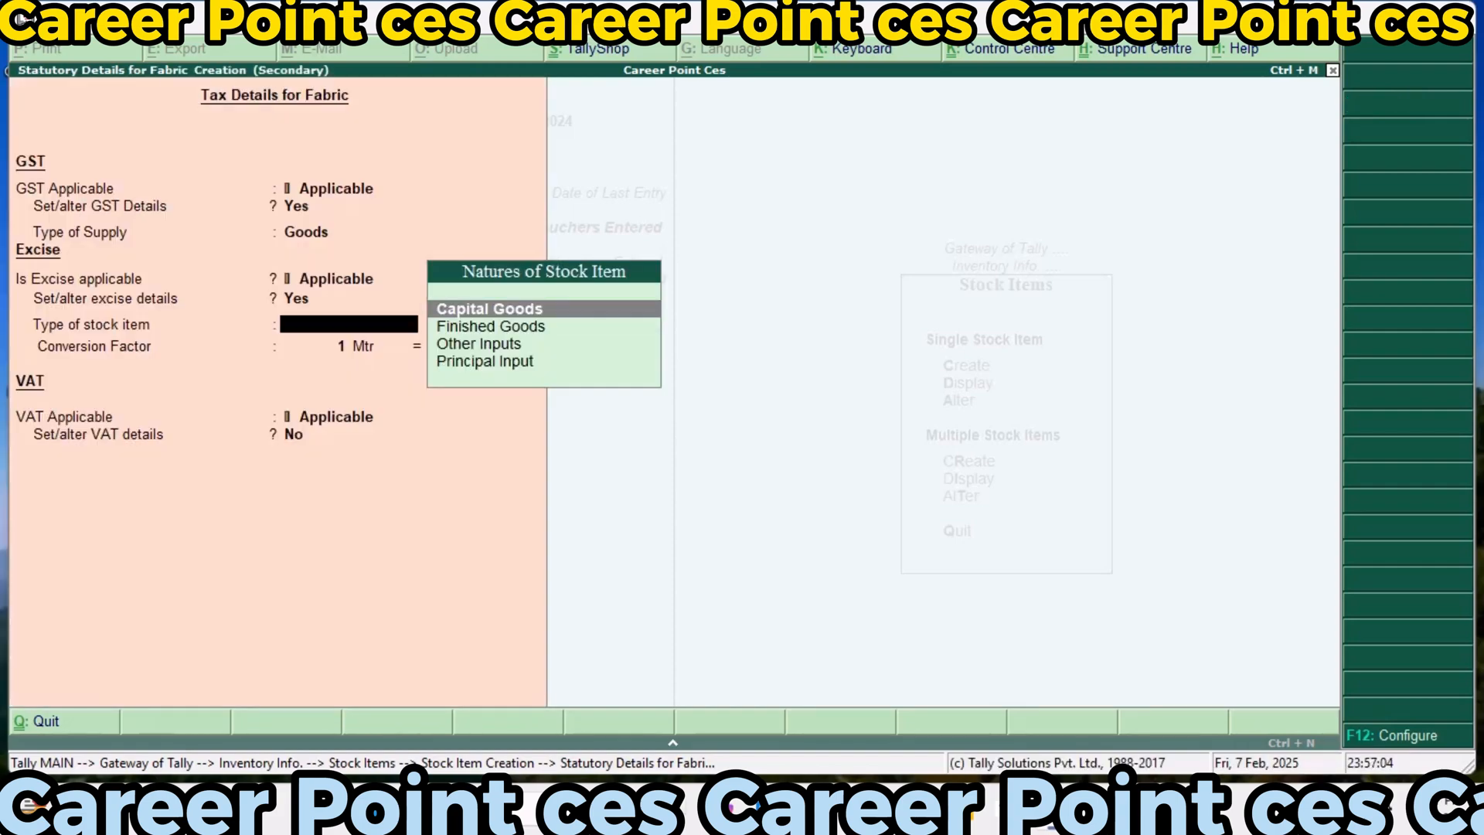
Set Fabric's excise stock item type to Finished Goods with conversion factor 1 Mtr = 1 10GMS, and keep VAT applicable
key(Down)
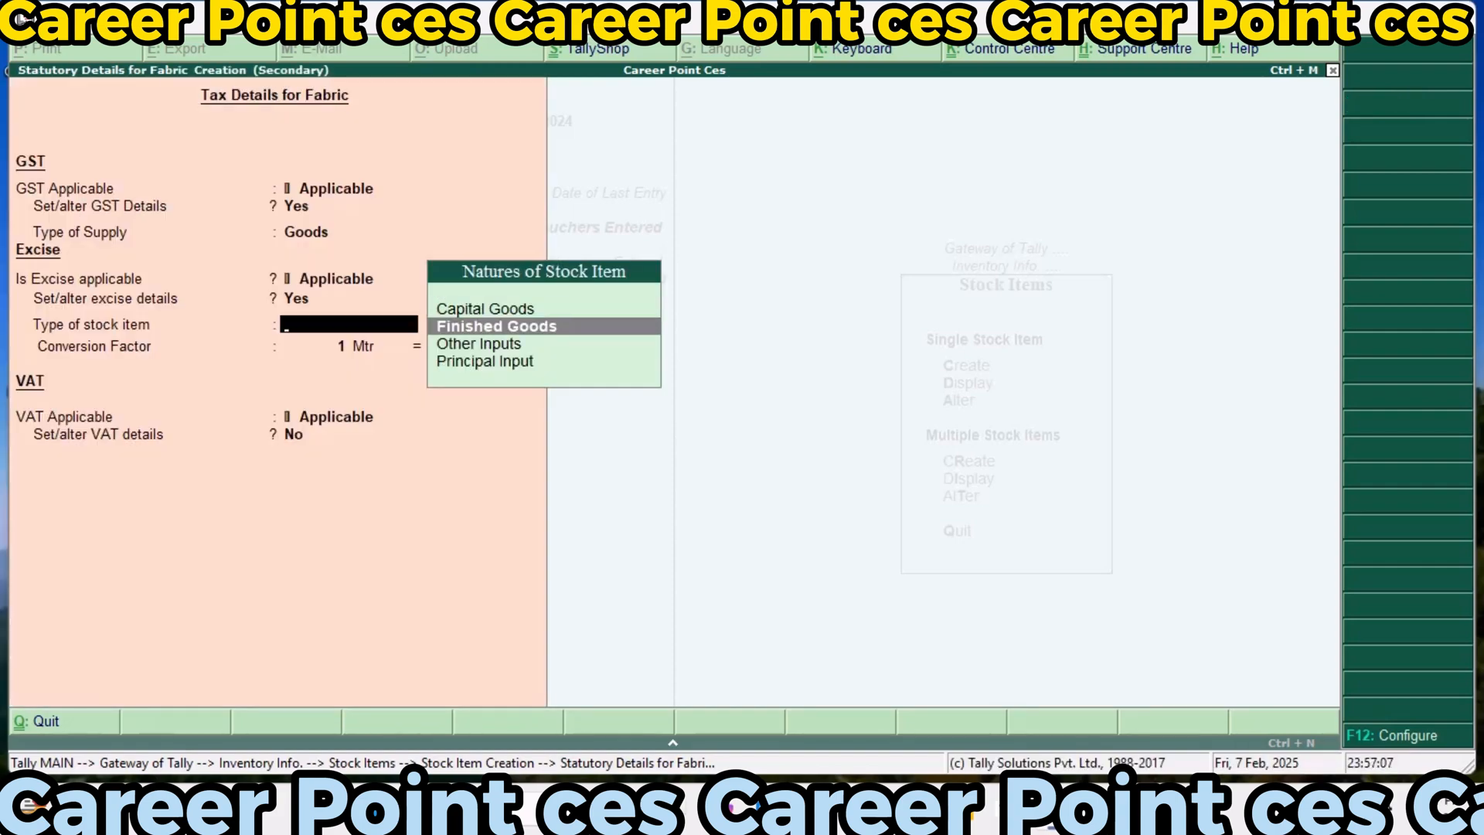
key(Return)
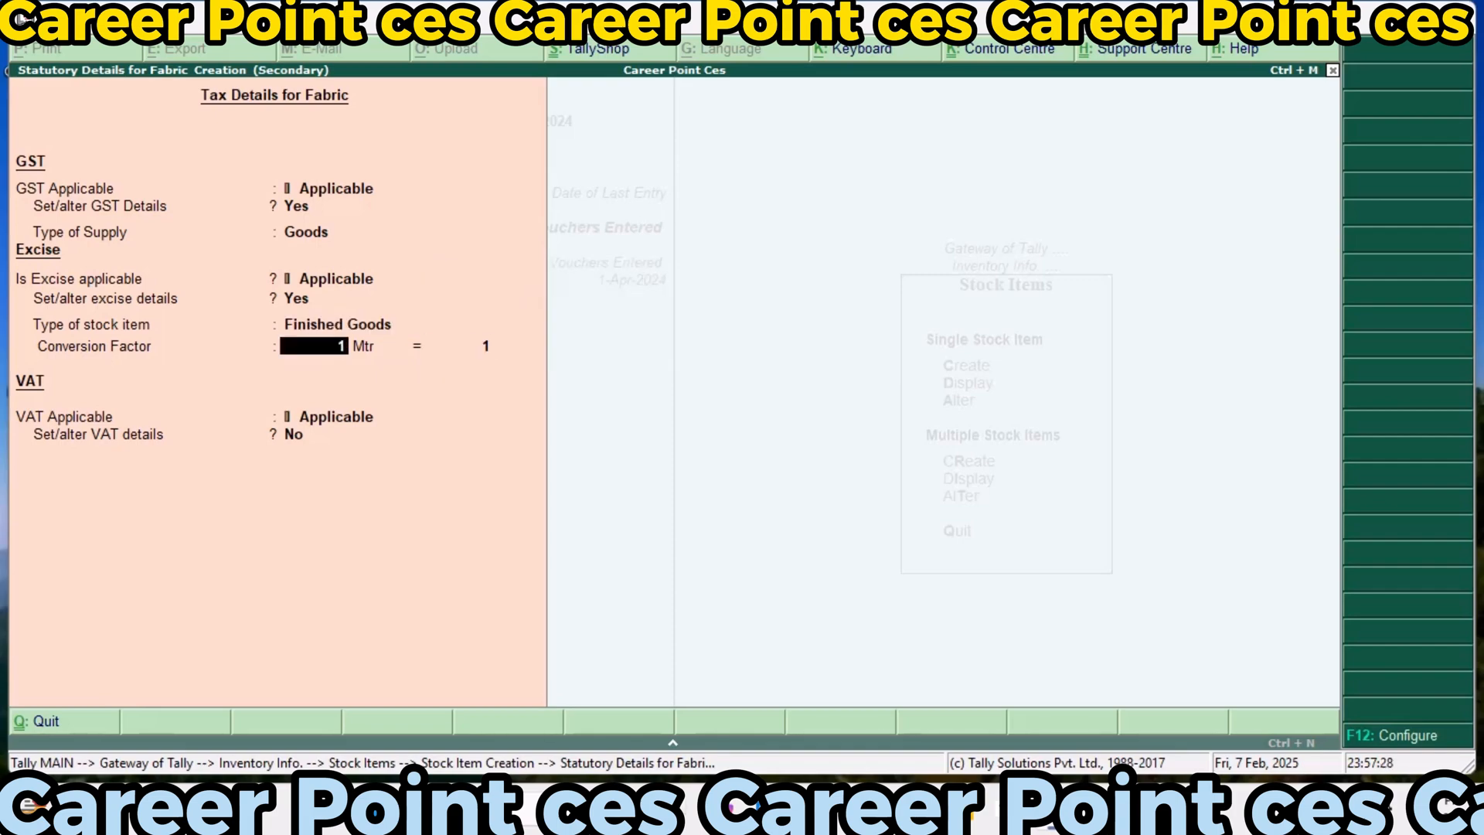
key(Return)
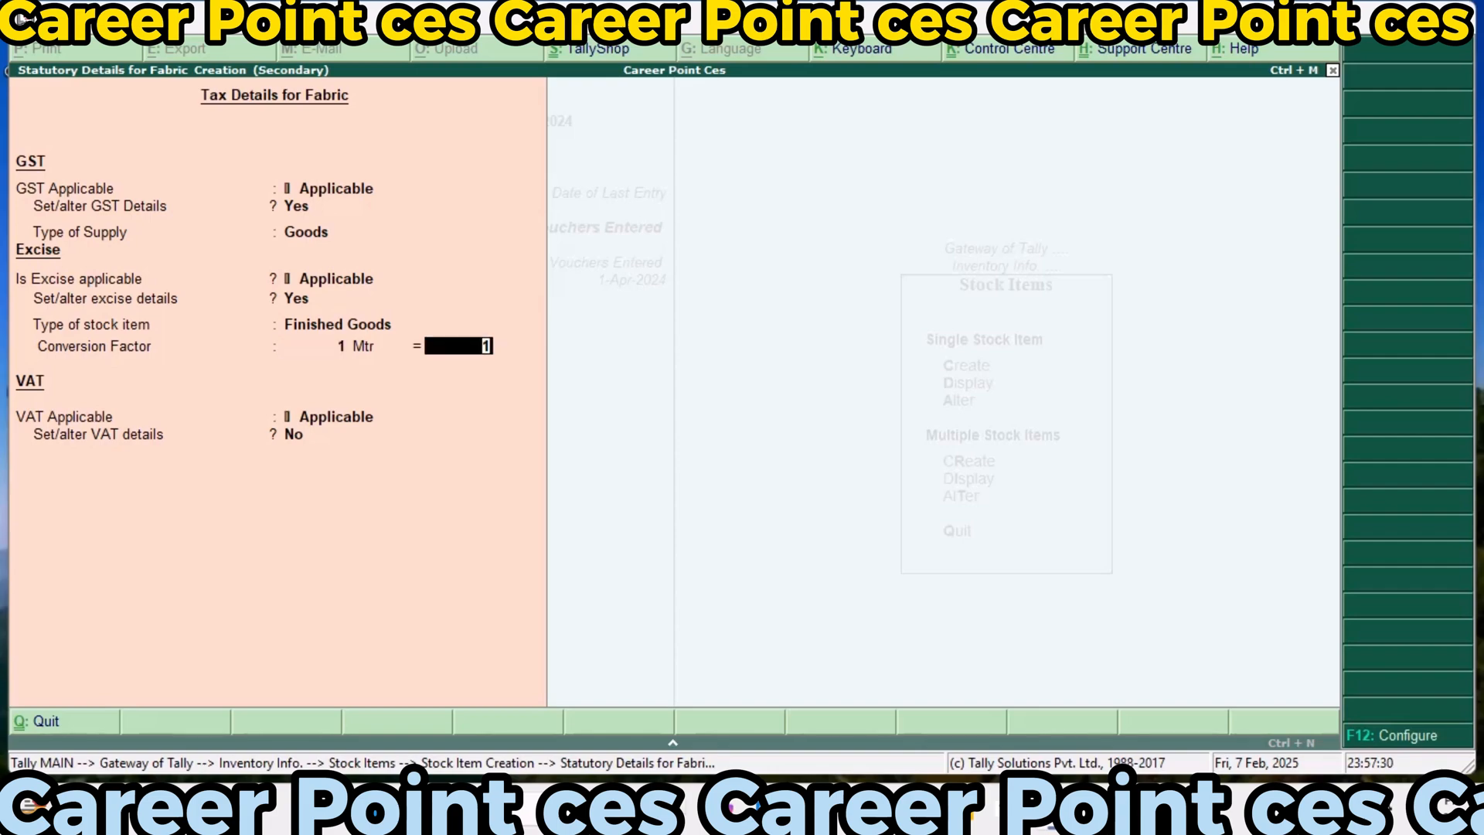
key(Return)
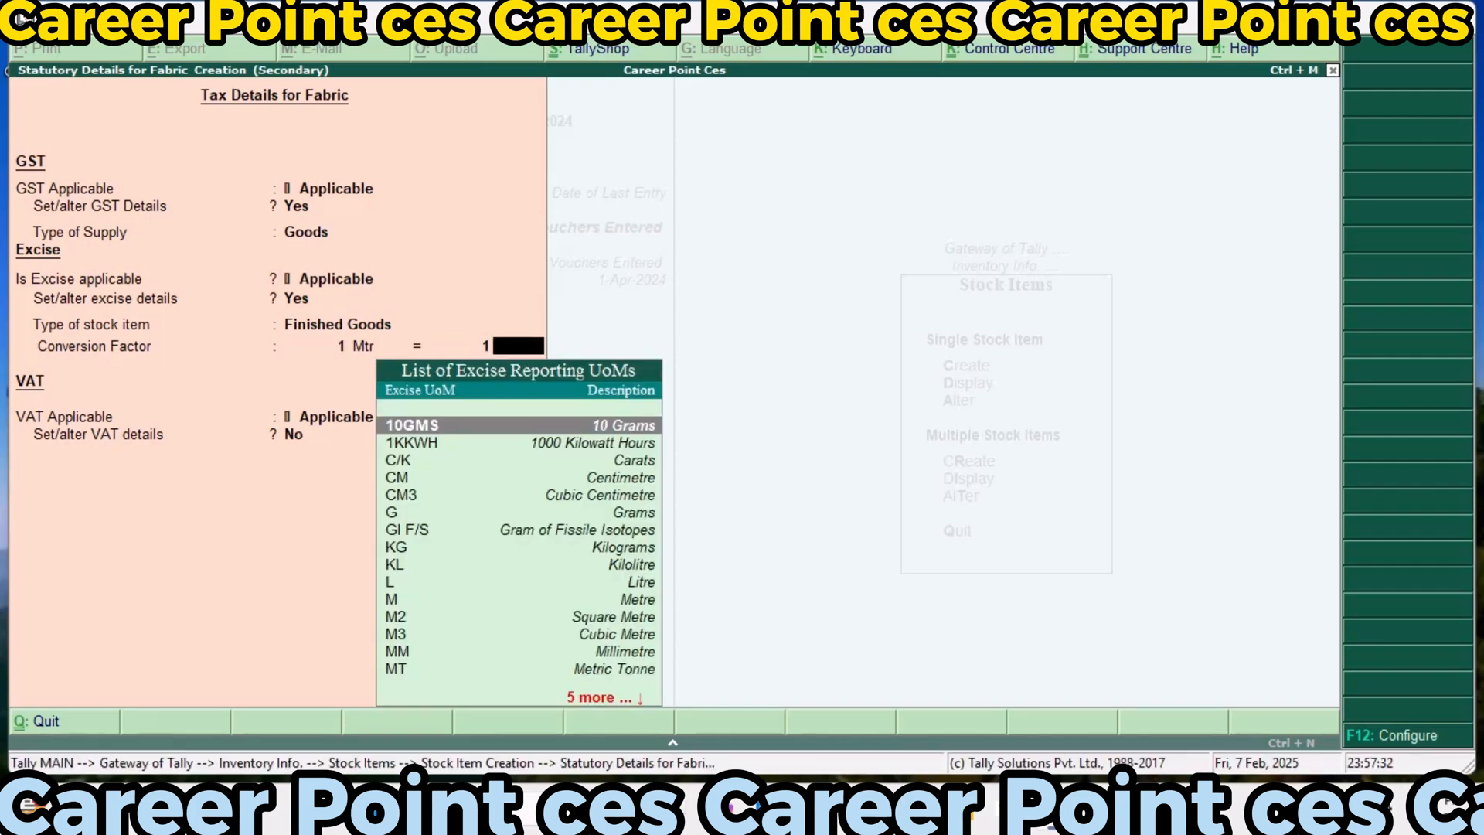
key(Return)
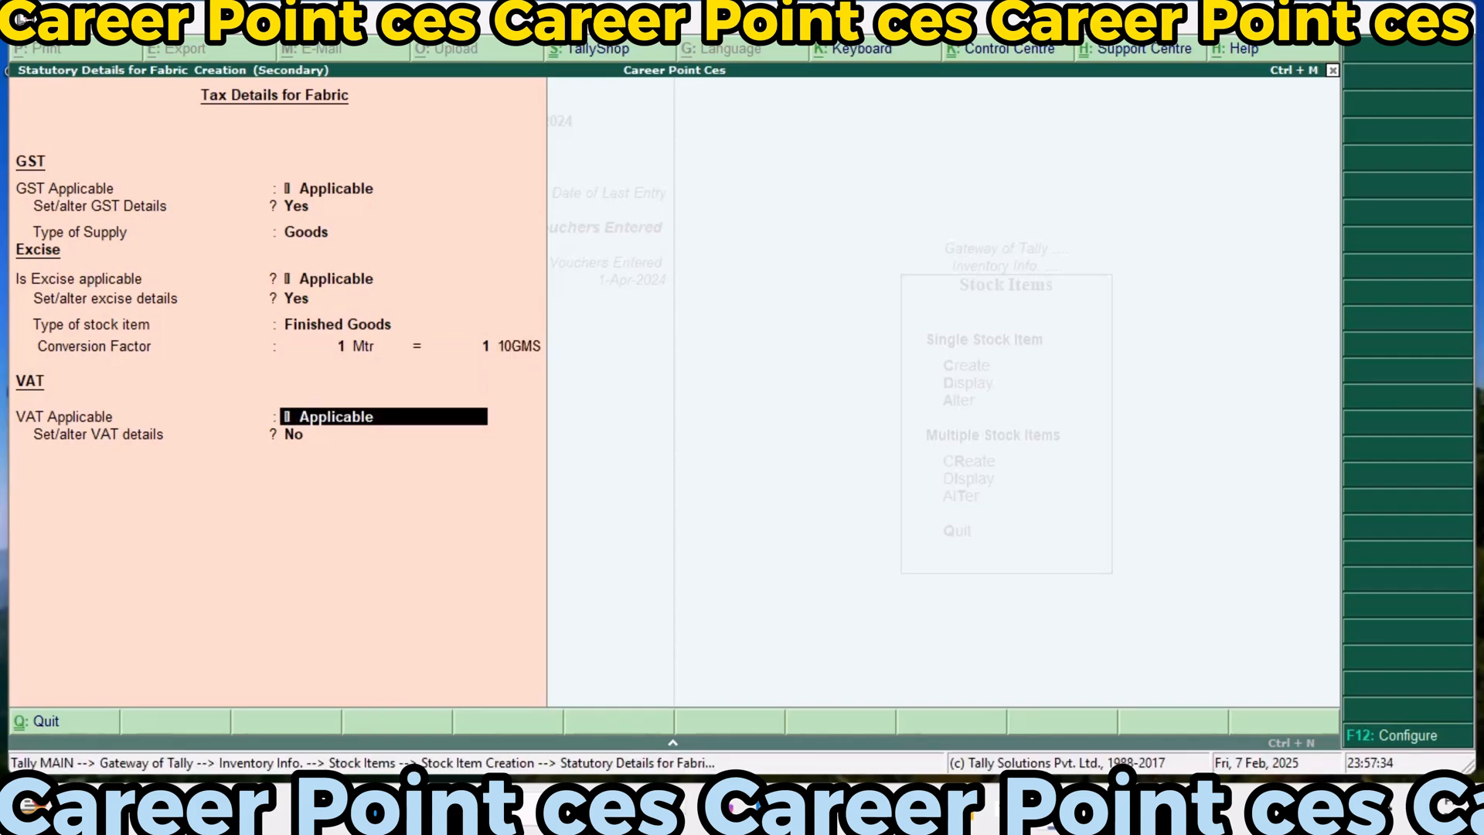
key(Return)
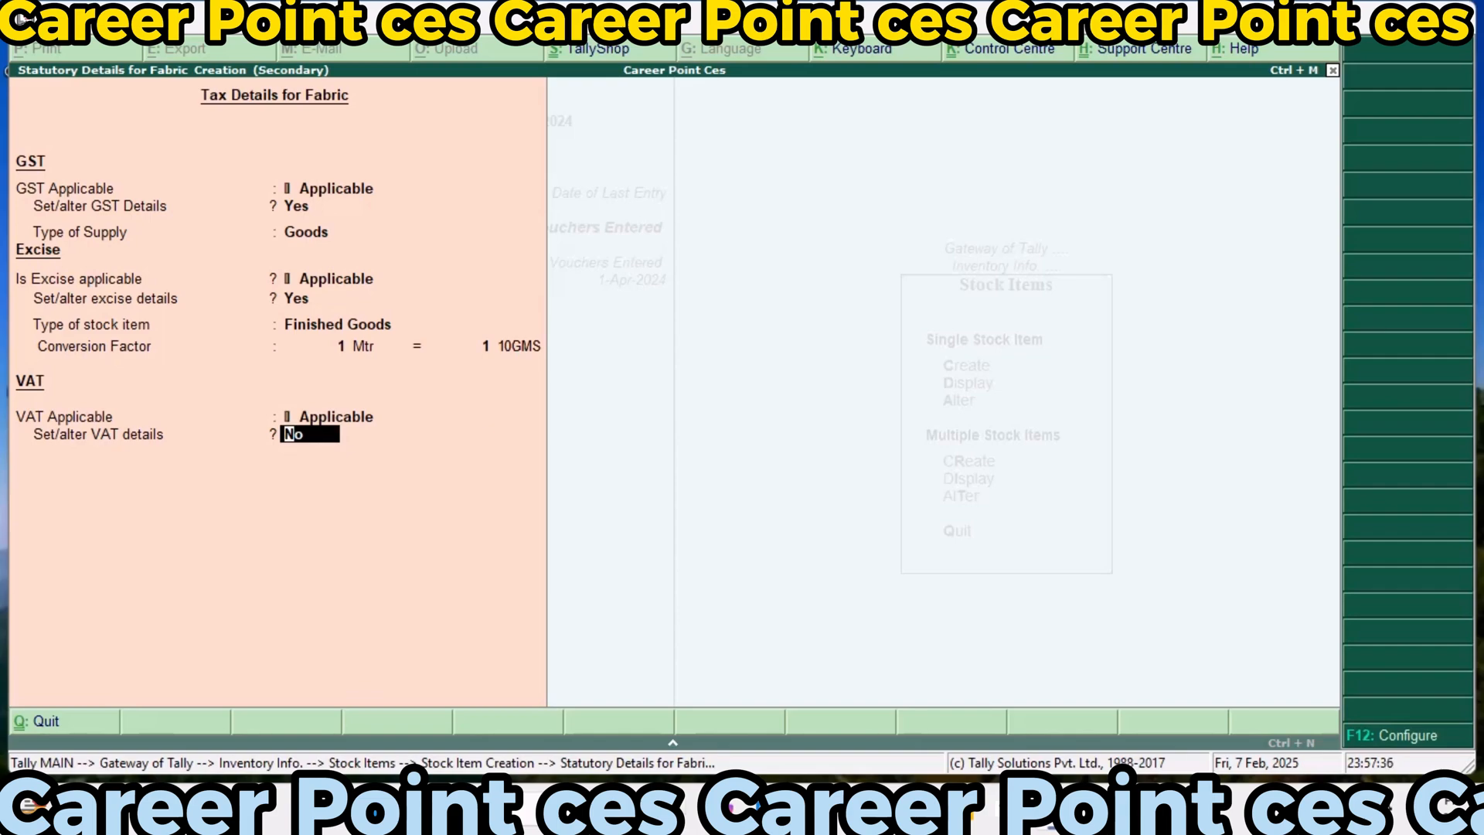
Set Fabric's VAT to a 10% tax rate and 10% additional tax, applicable from 1-Apr-2024, and save the item without an opening balance
text(y)
key(Return)
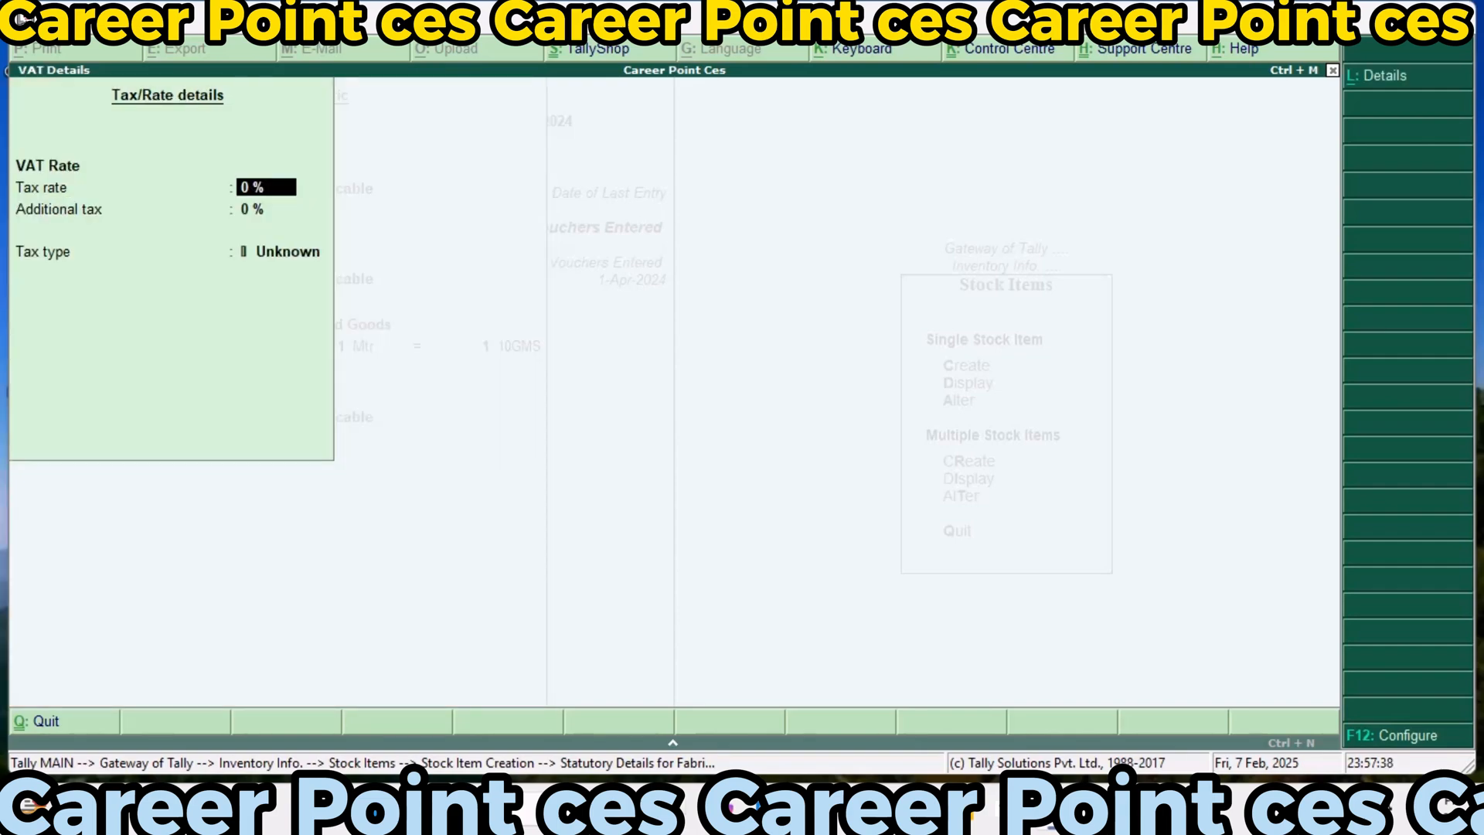
text(10)
key(Return)
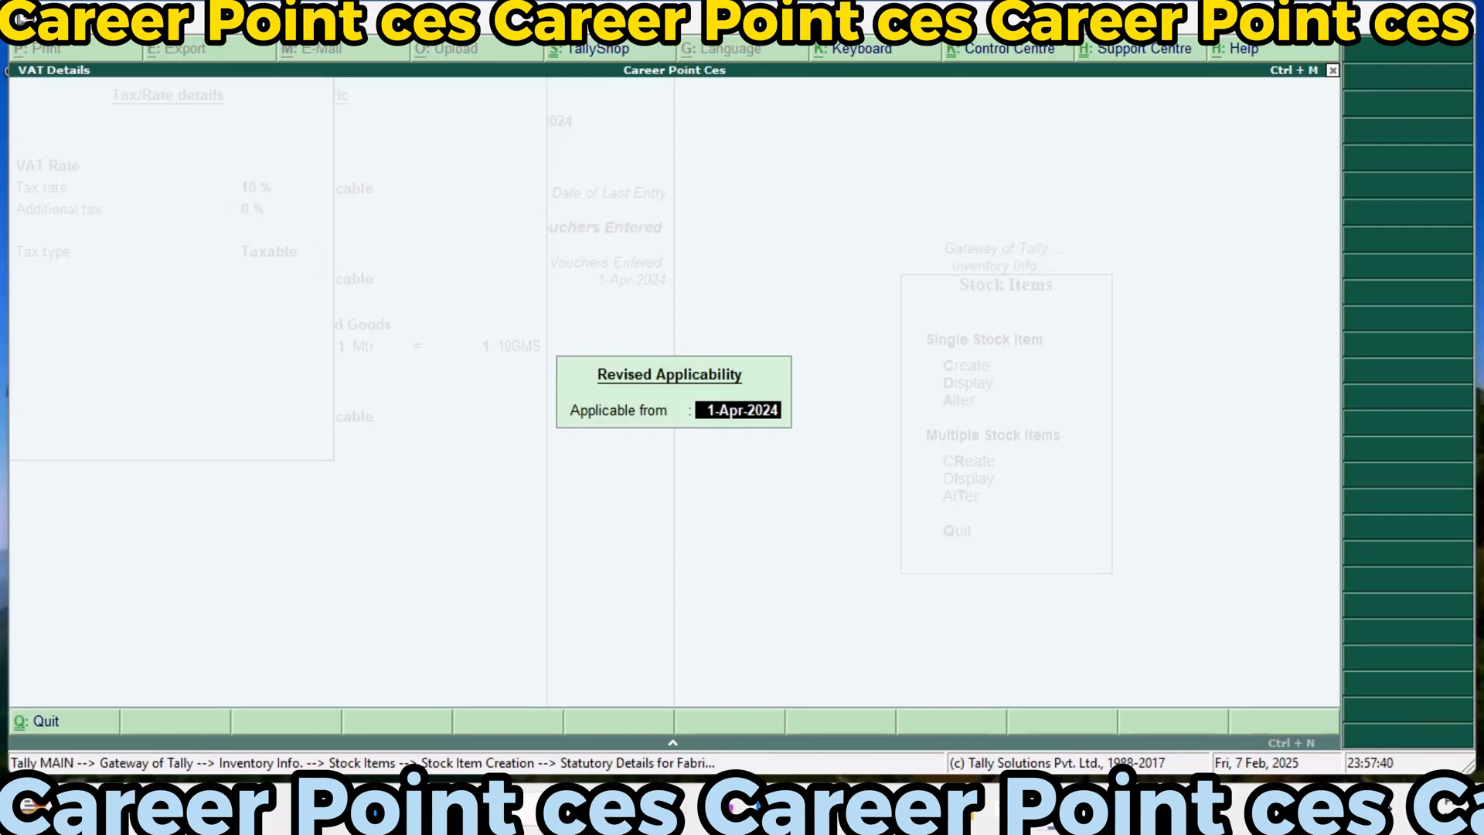
key(Return)
text(10)
key(Return)
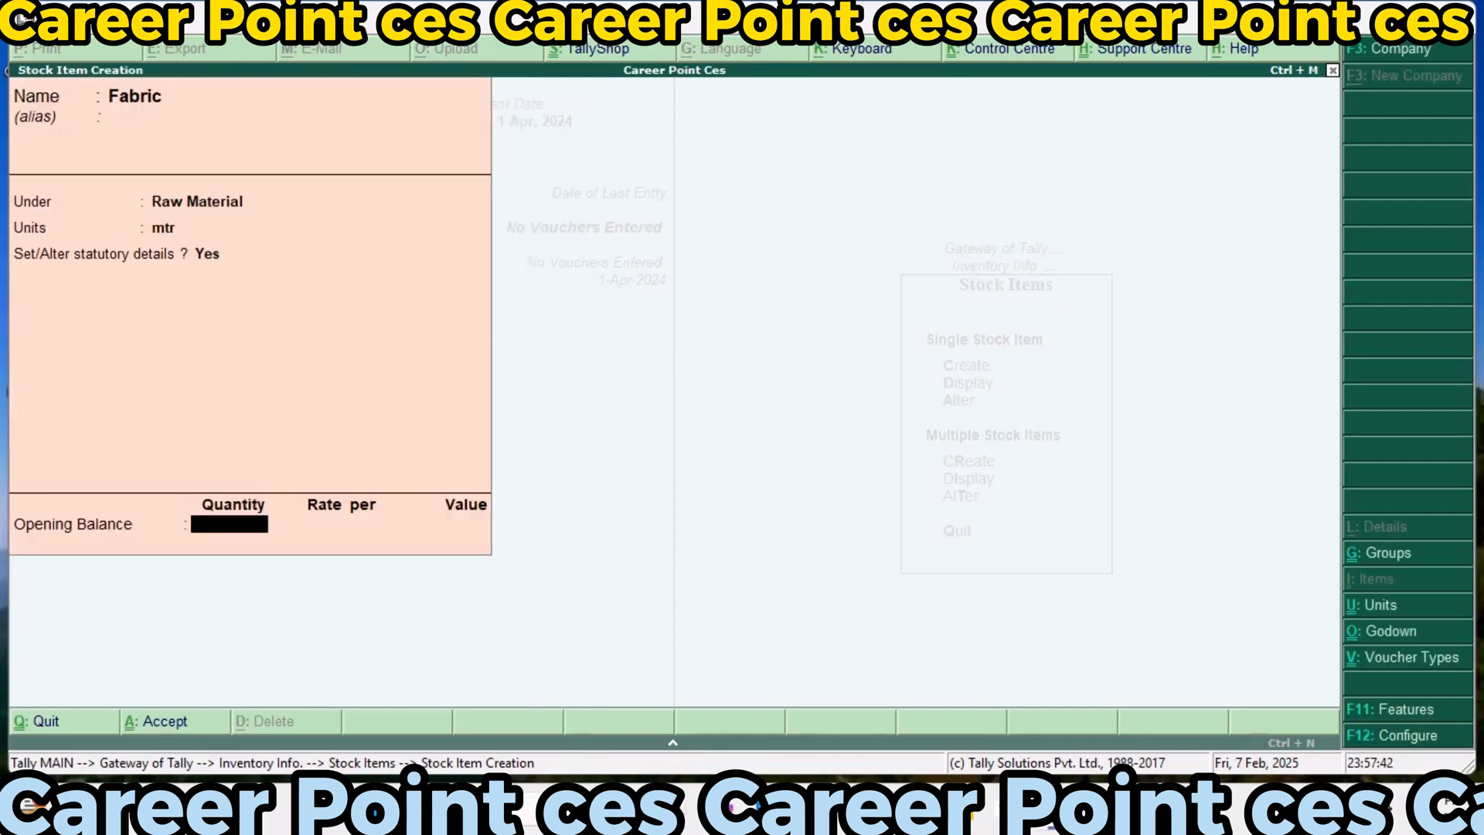
key(Return)
key(Return)
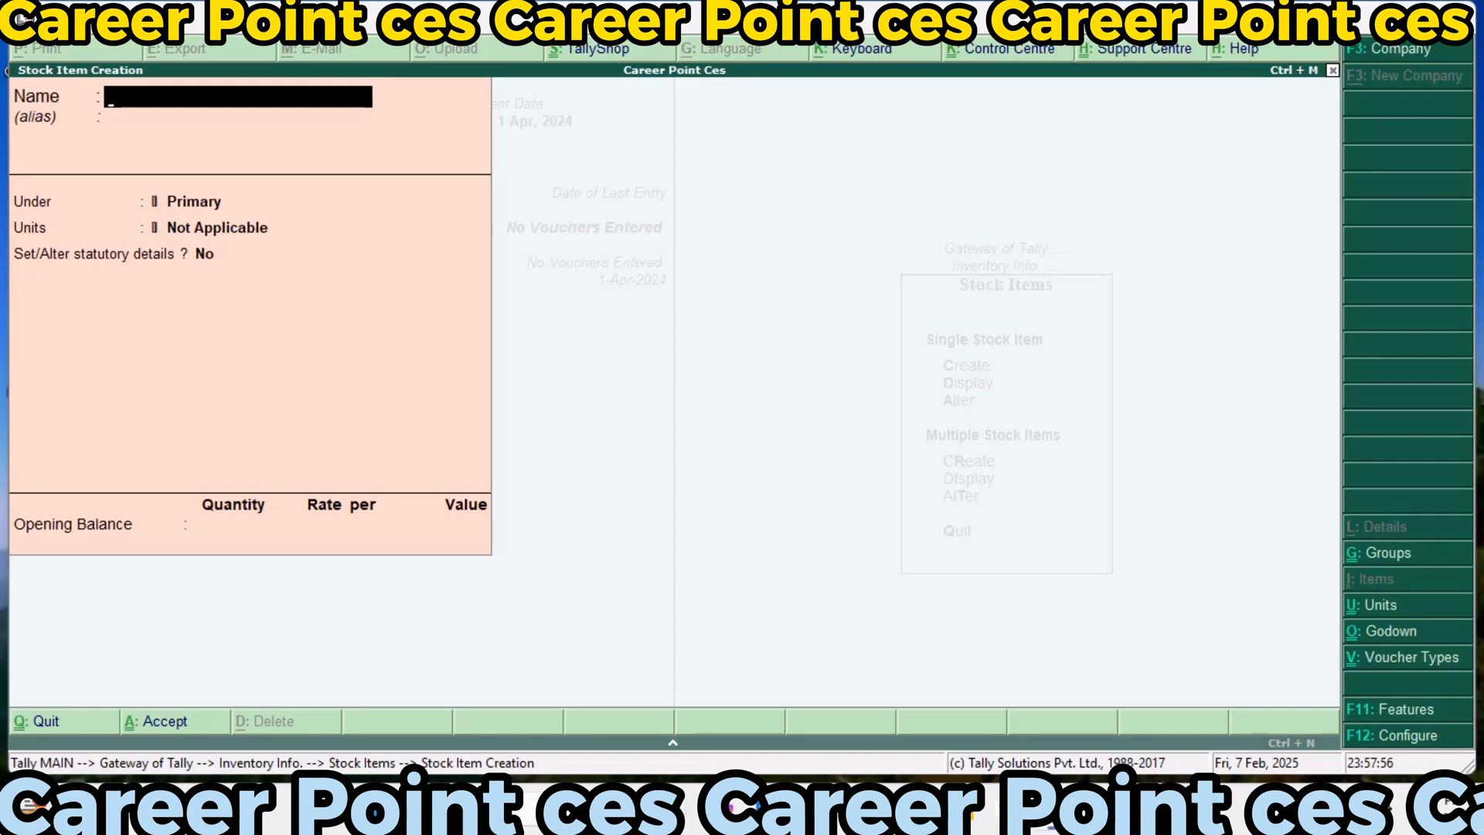
Name the new stock item Thread, place it under Raw Material and set its unit to roller
text(Thread)
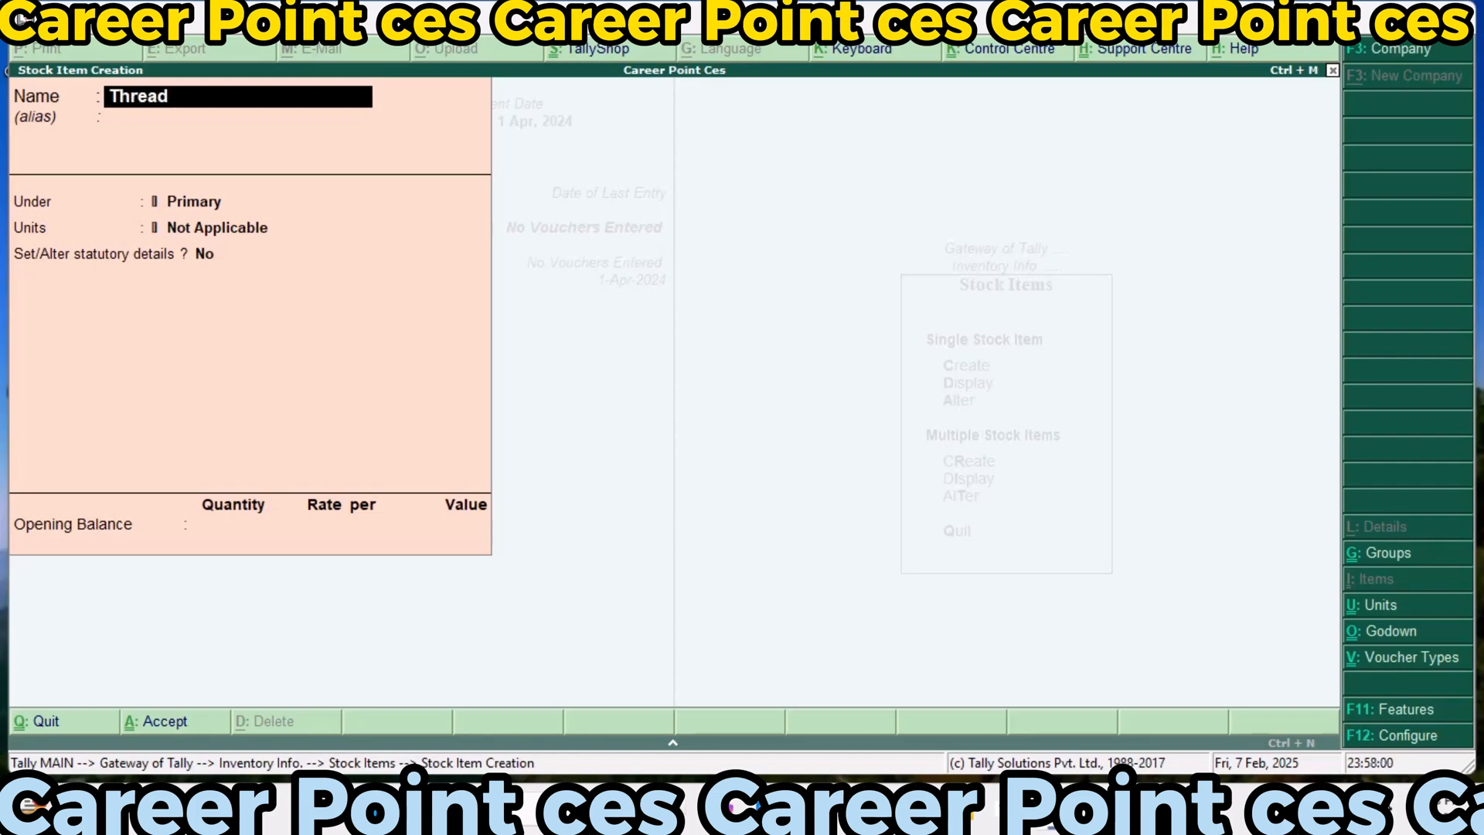
key(Return)
key(Return)
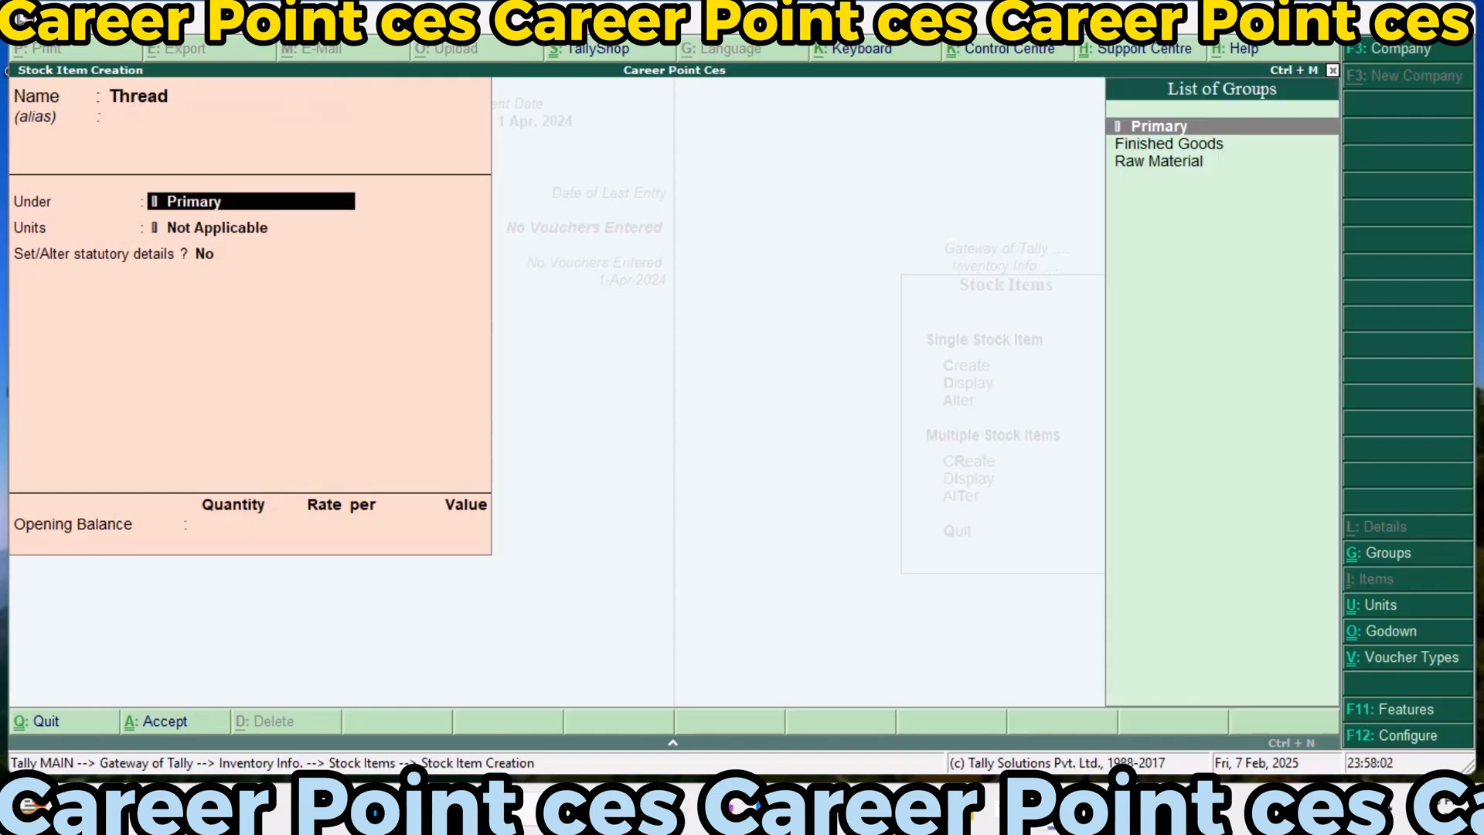
key(Down)
key(Down)
key(Return)
key(Down)
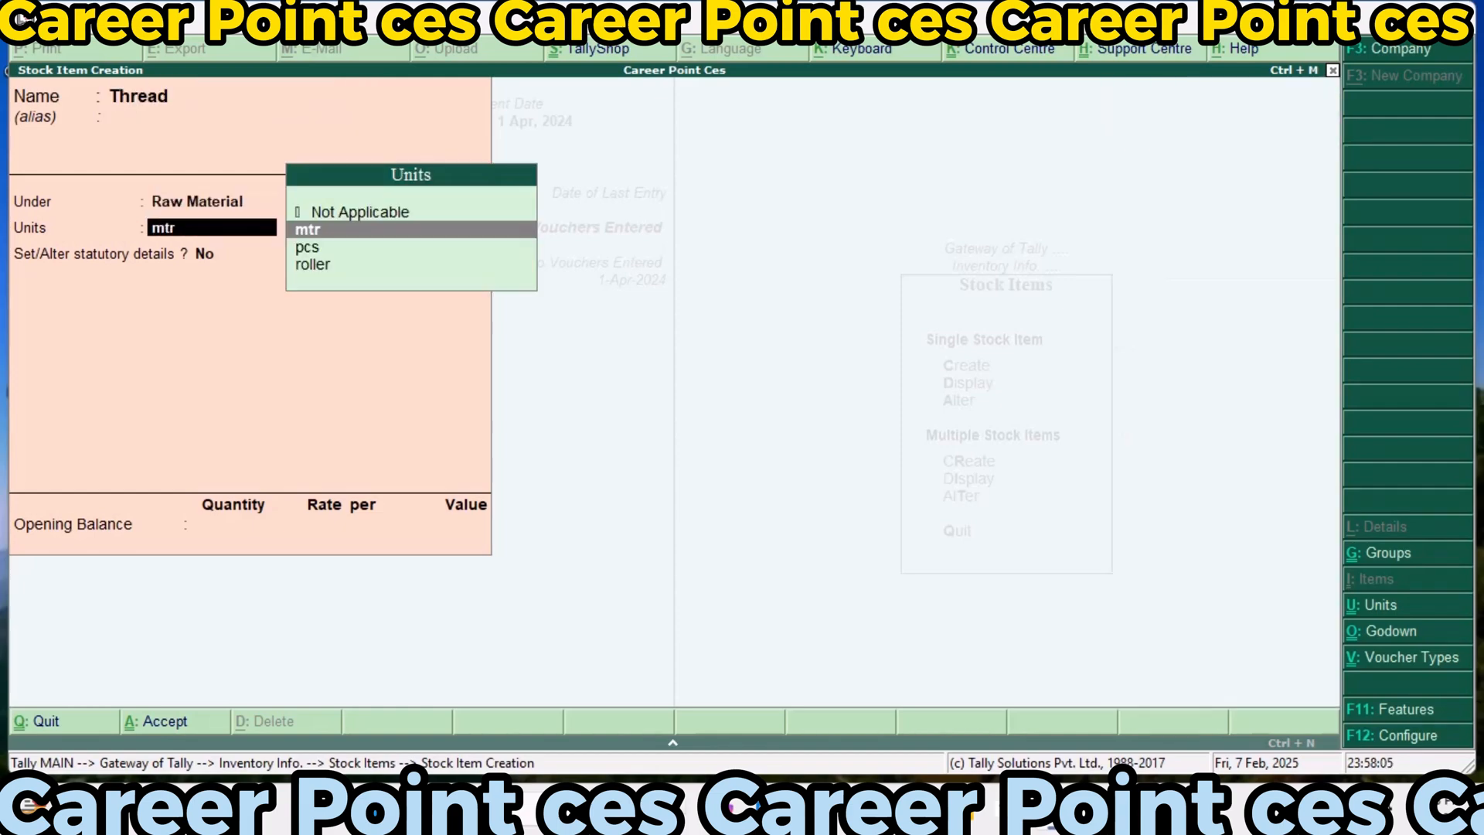
key(Down)
key(Down)
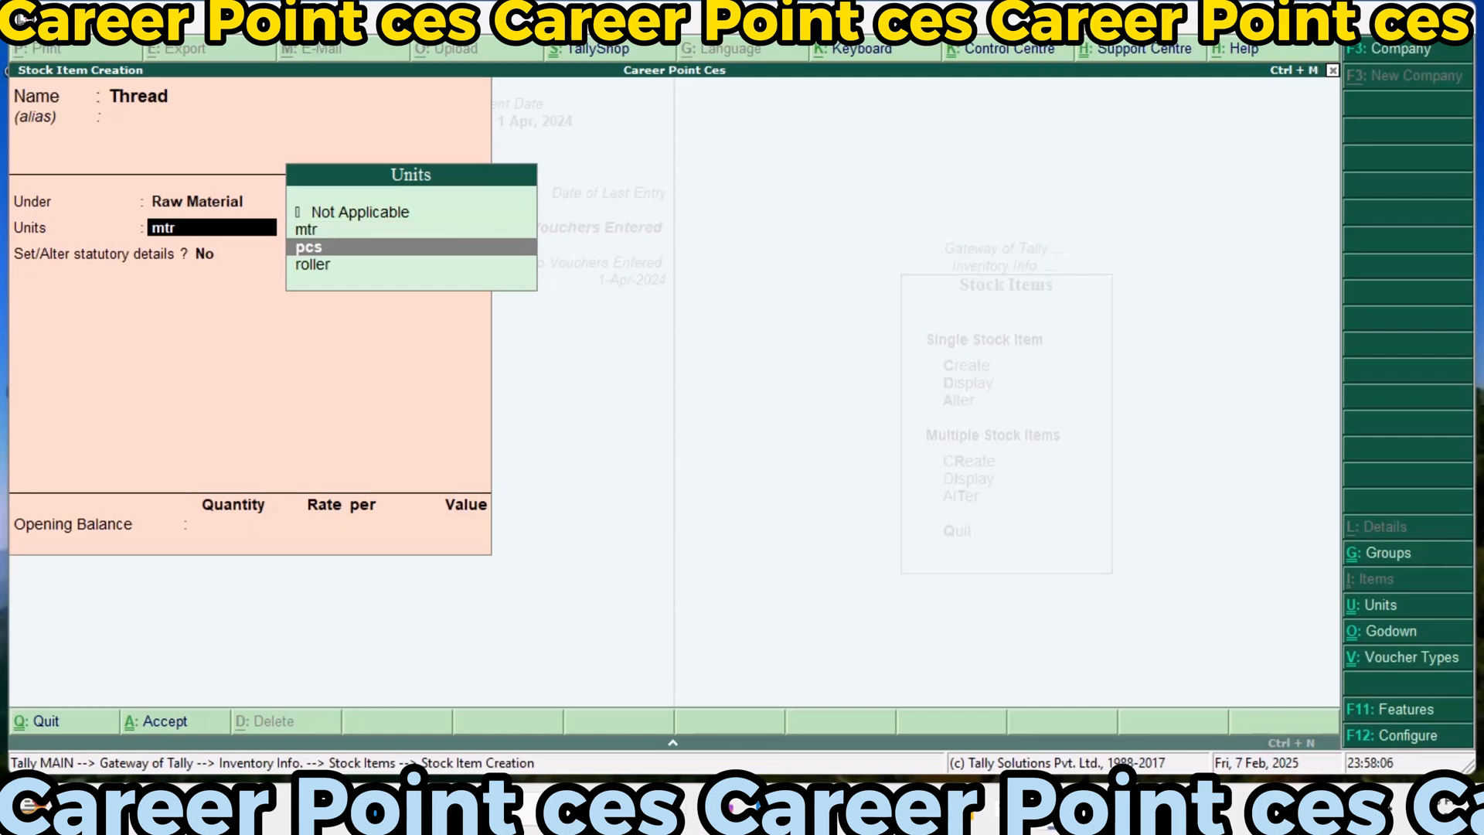
key(Return)
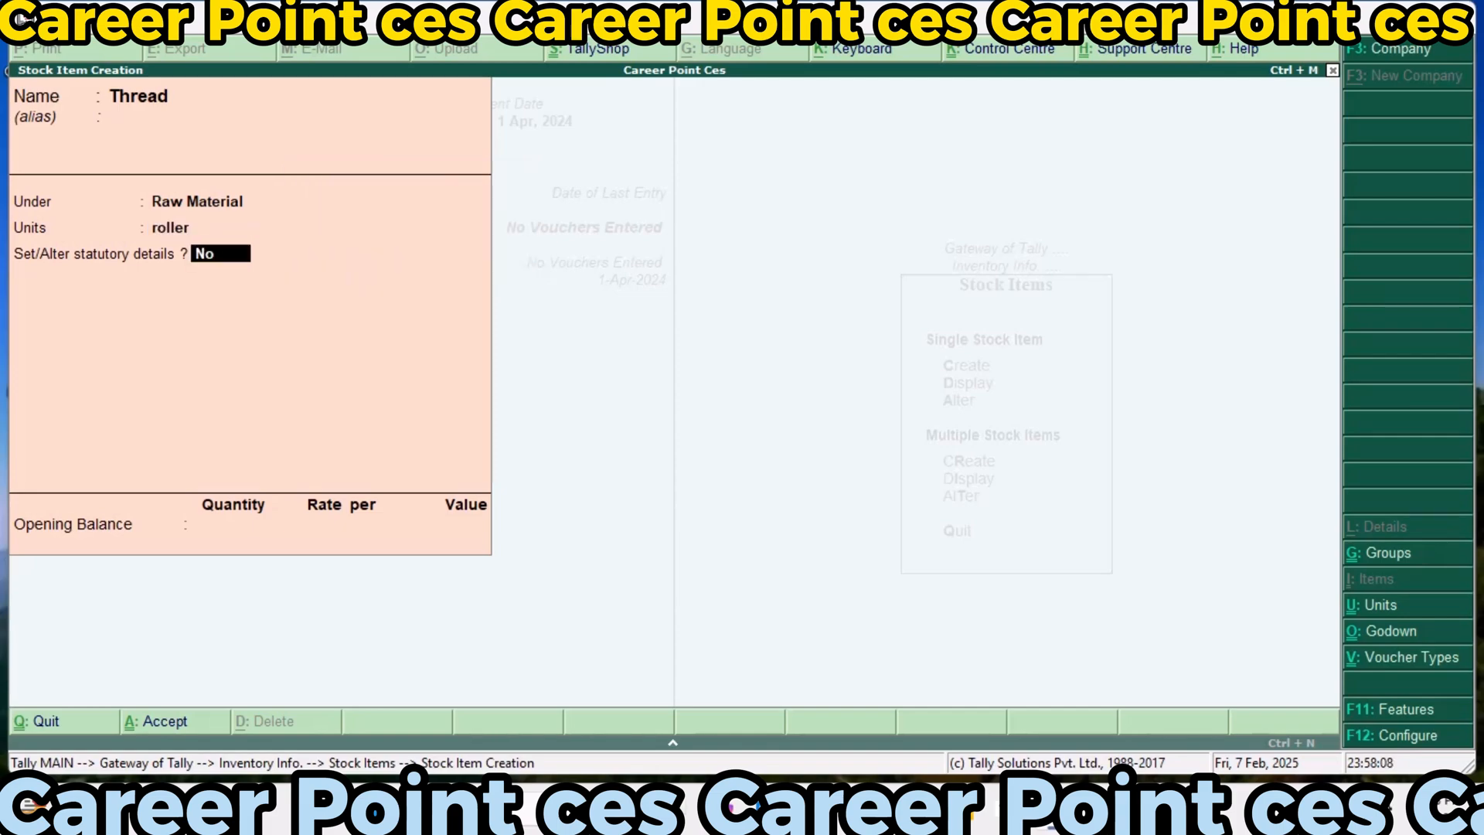
Enable statutory details for Thread and set GST as Taxable on value, with 18% integrated tax, 9% cess and Goods as supply type
text(y)
key(Return)
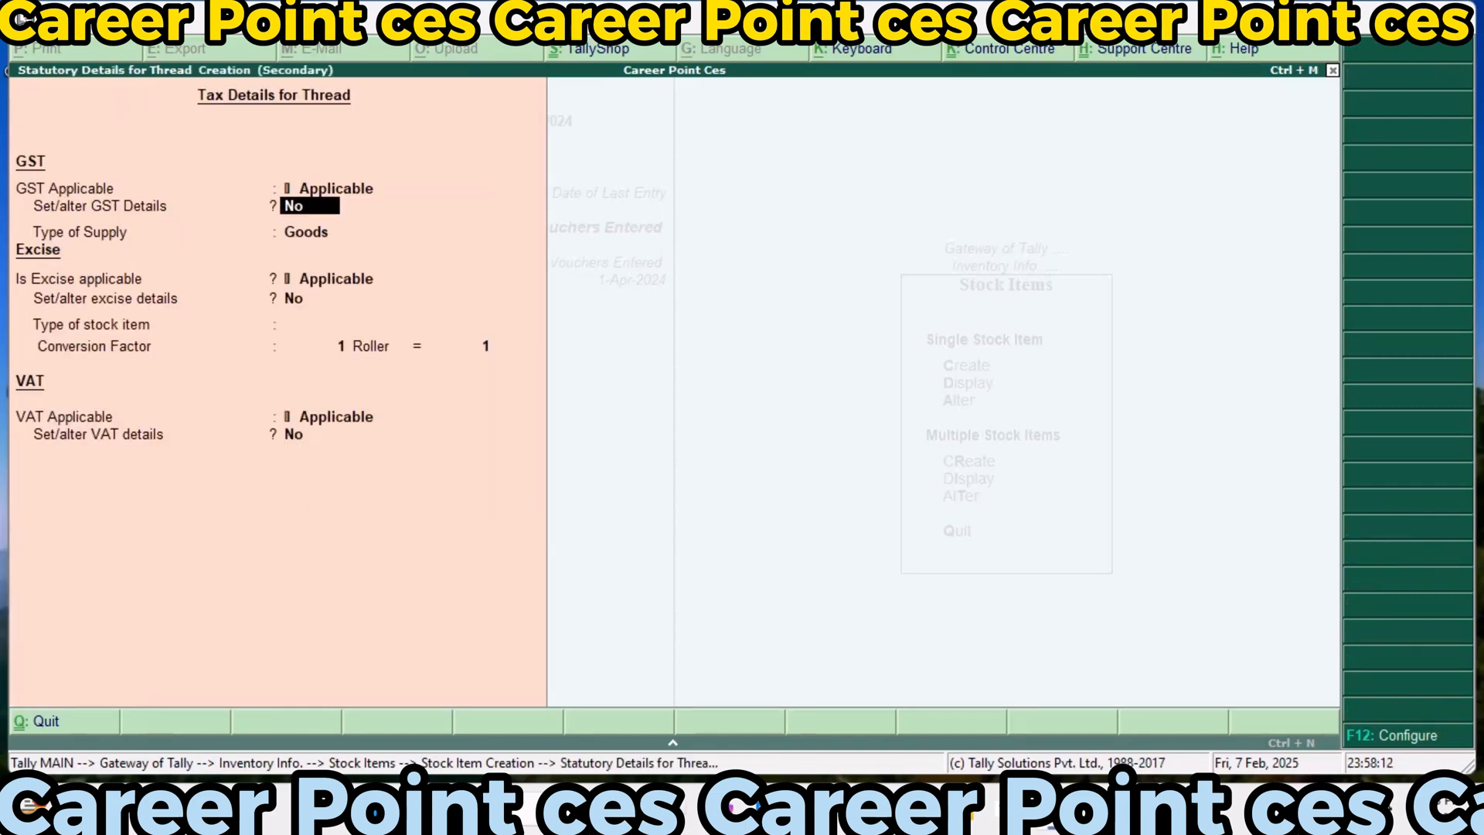
text(y)
key(Return)
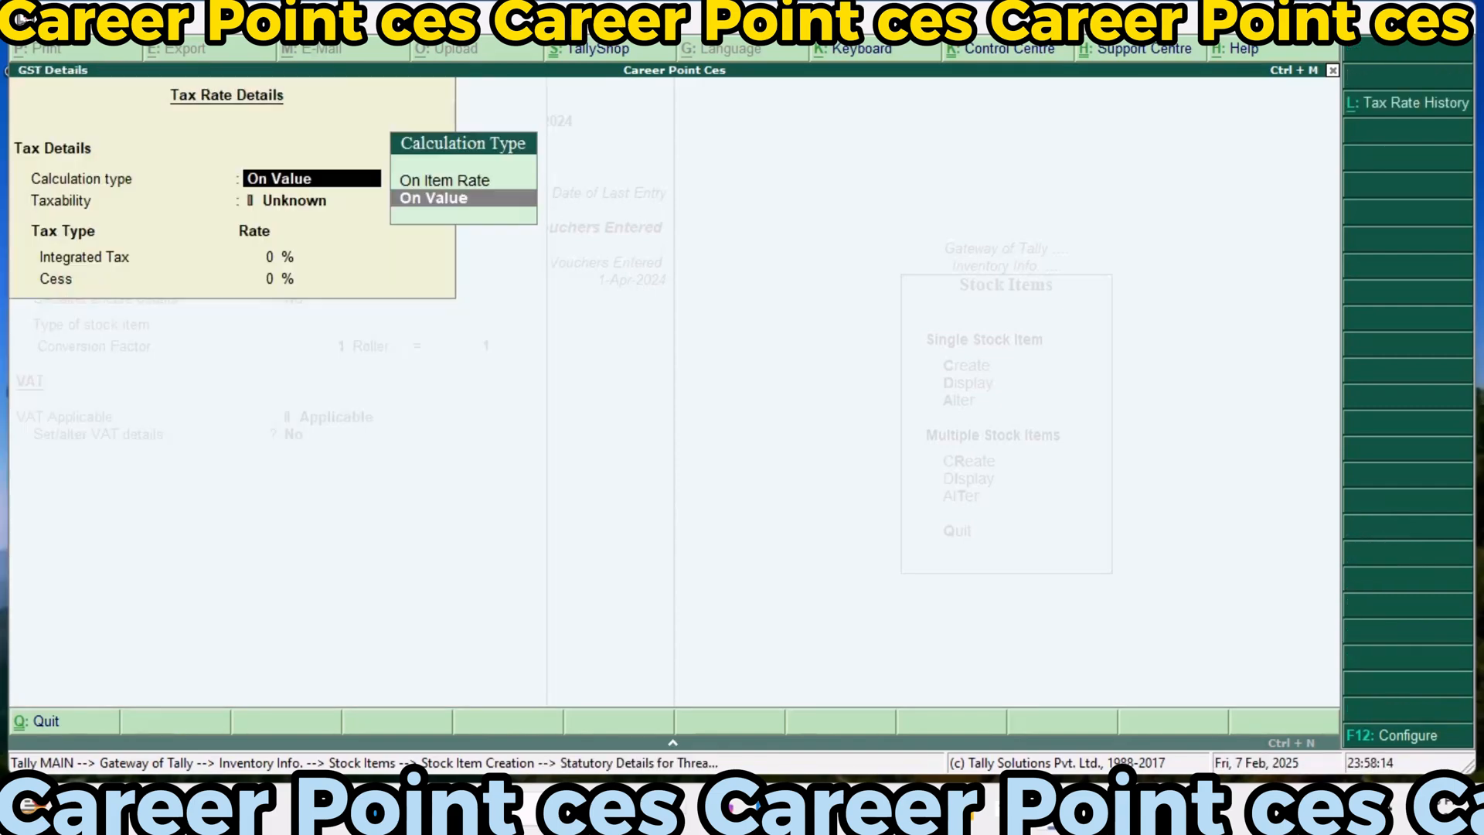
key(Return)
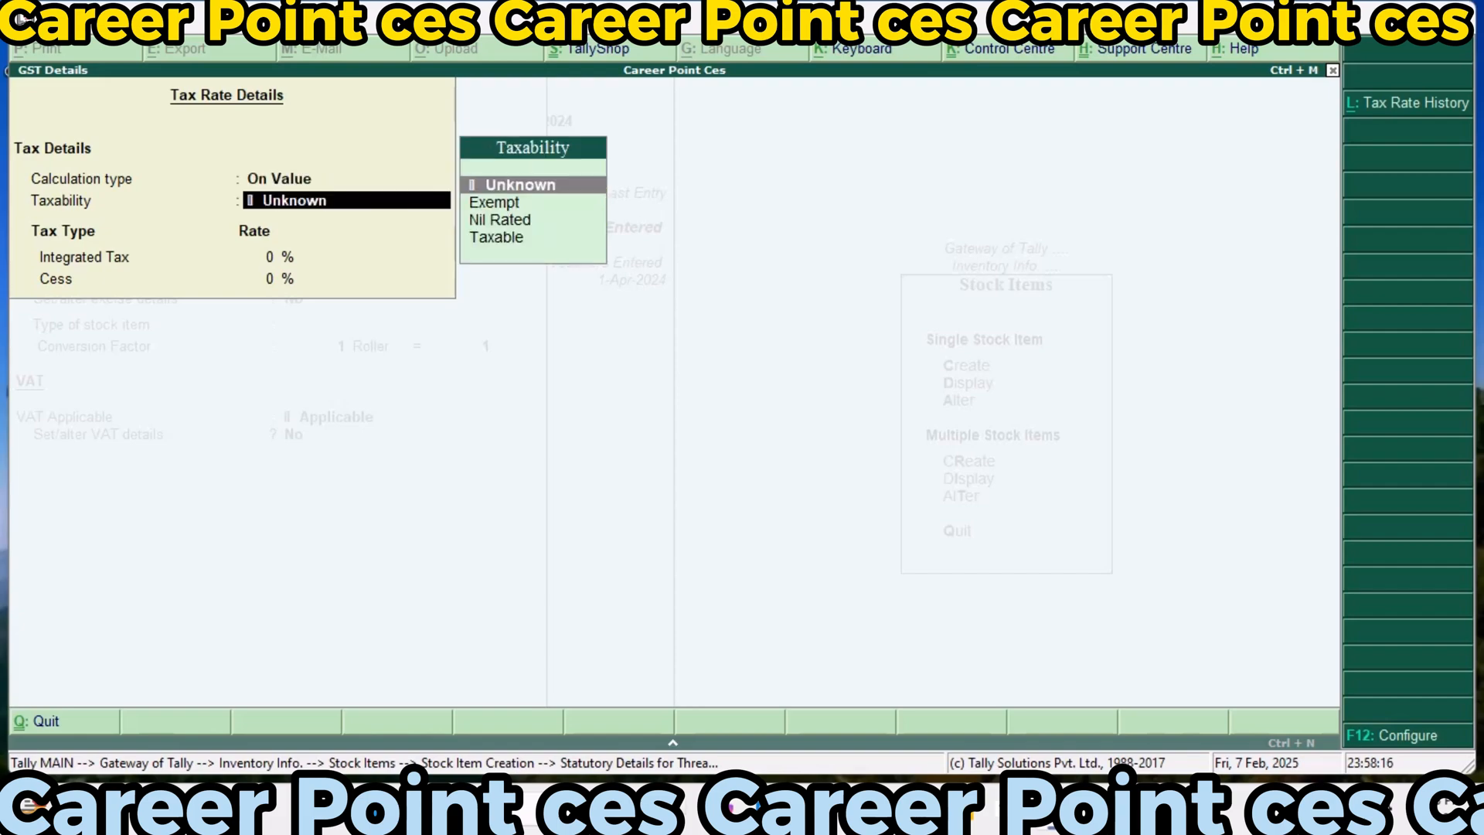
text(T)
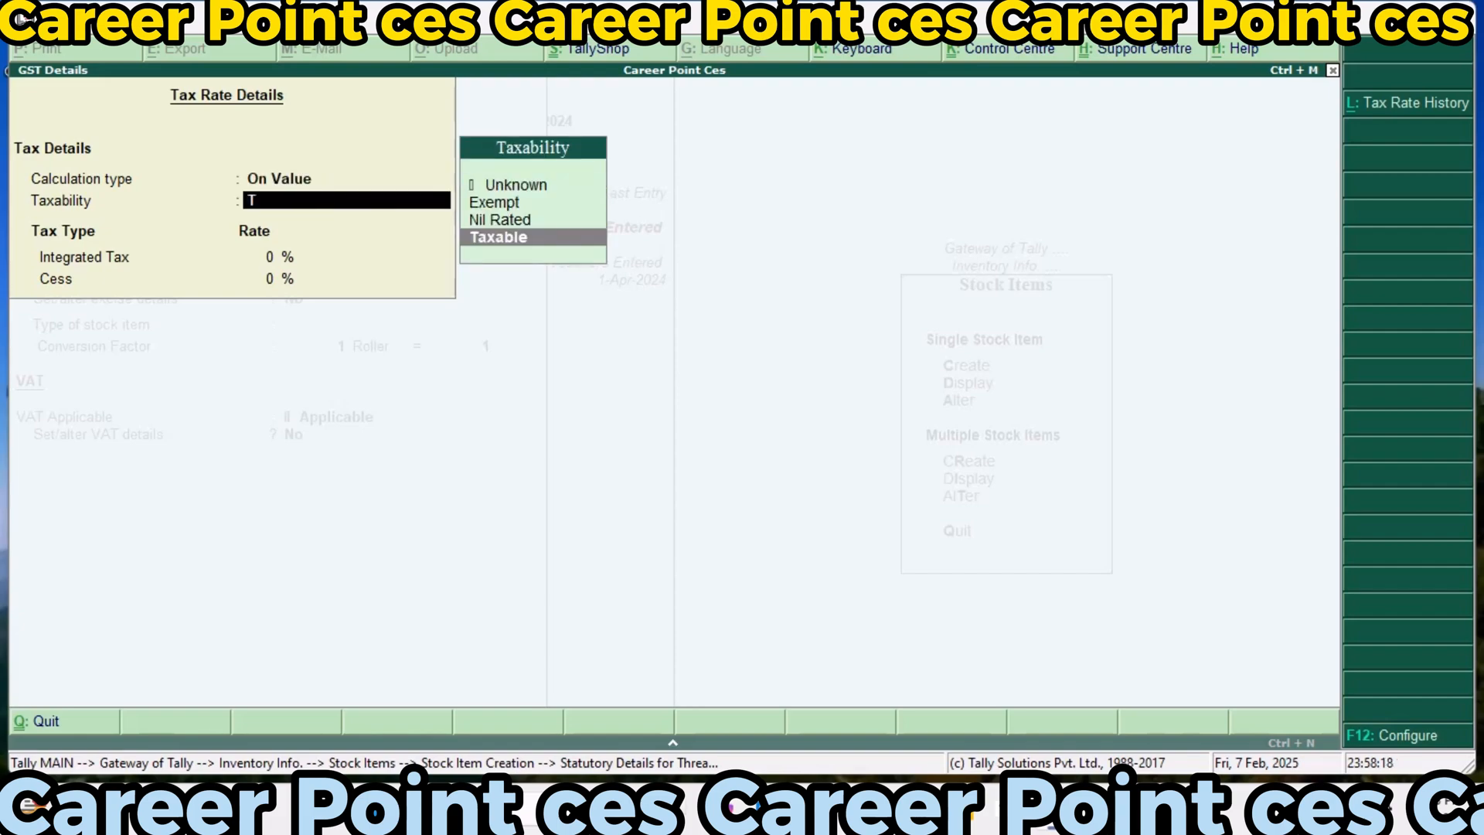
key(Return)
text(18)
key(Return)
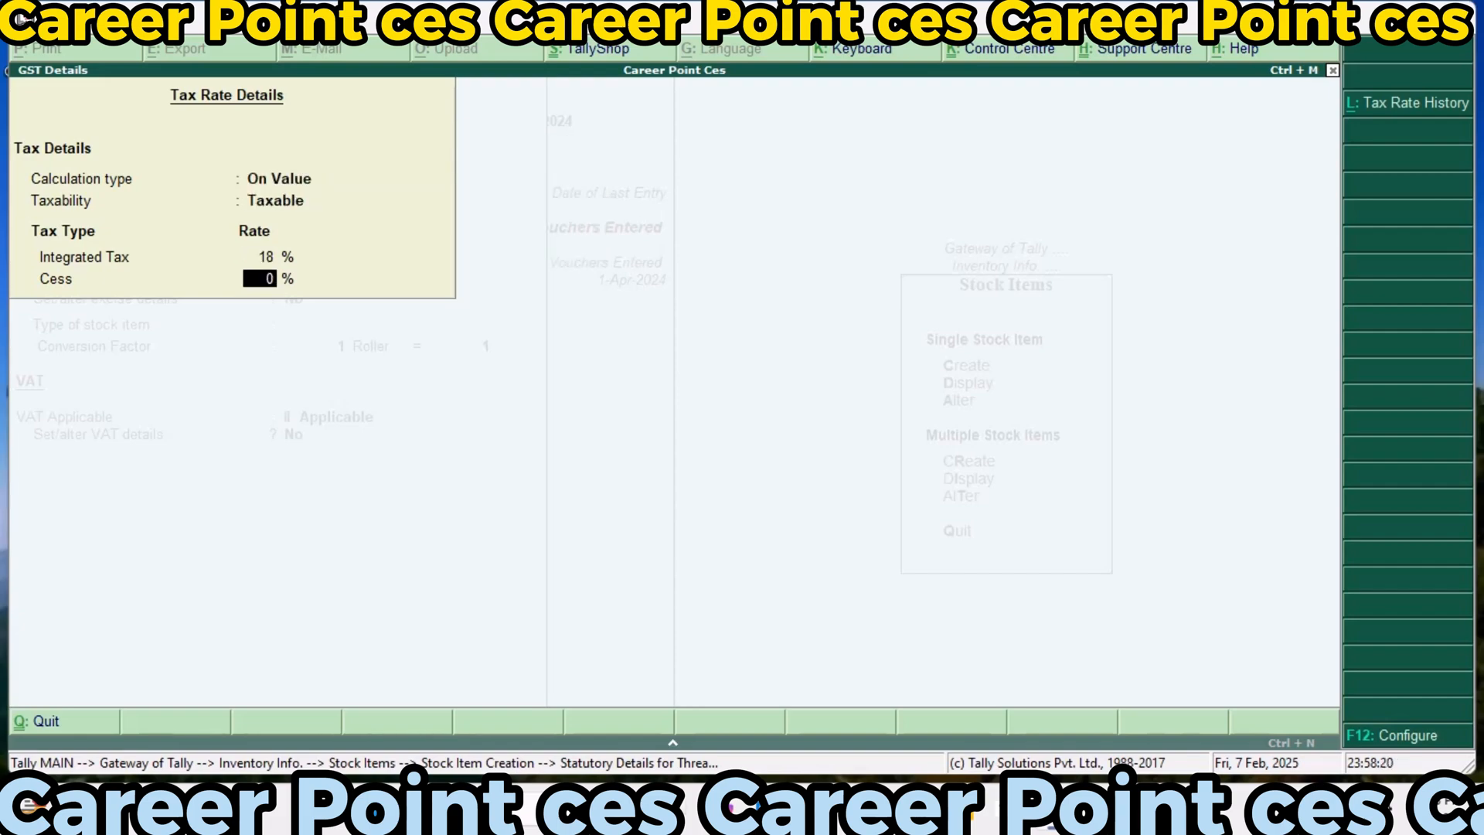
text(9)
key(Return)
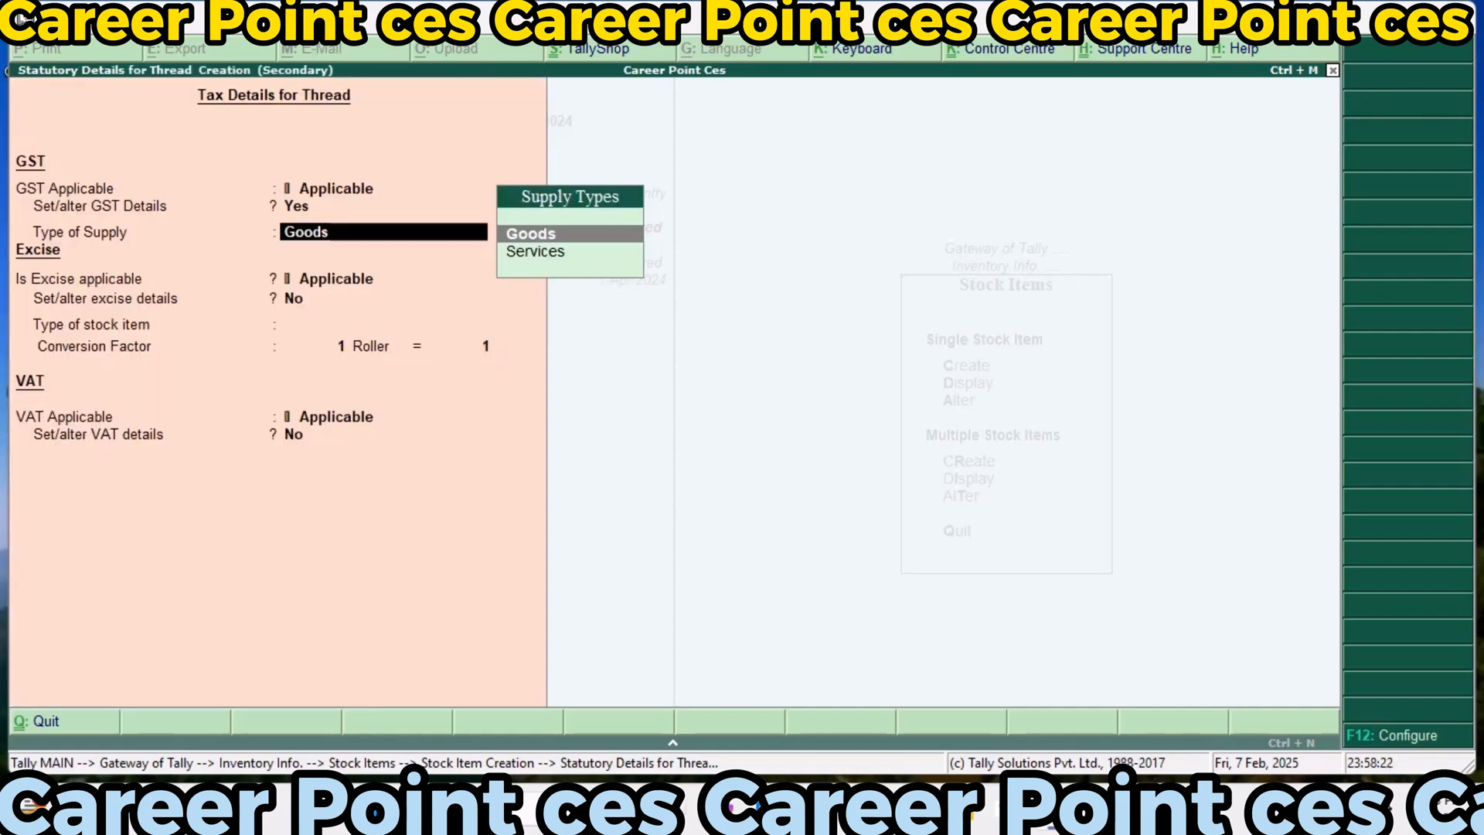
key(Return)
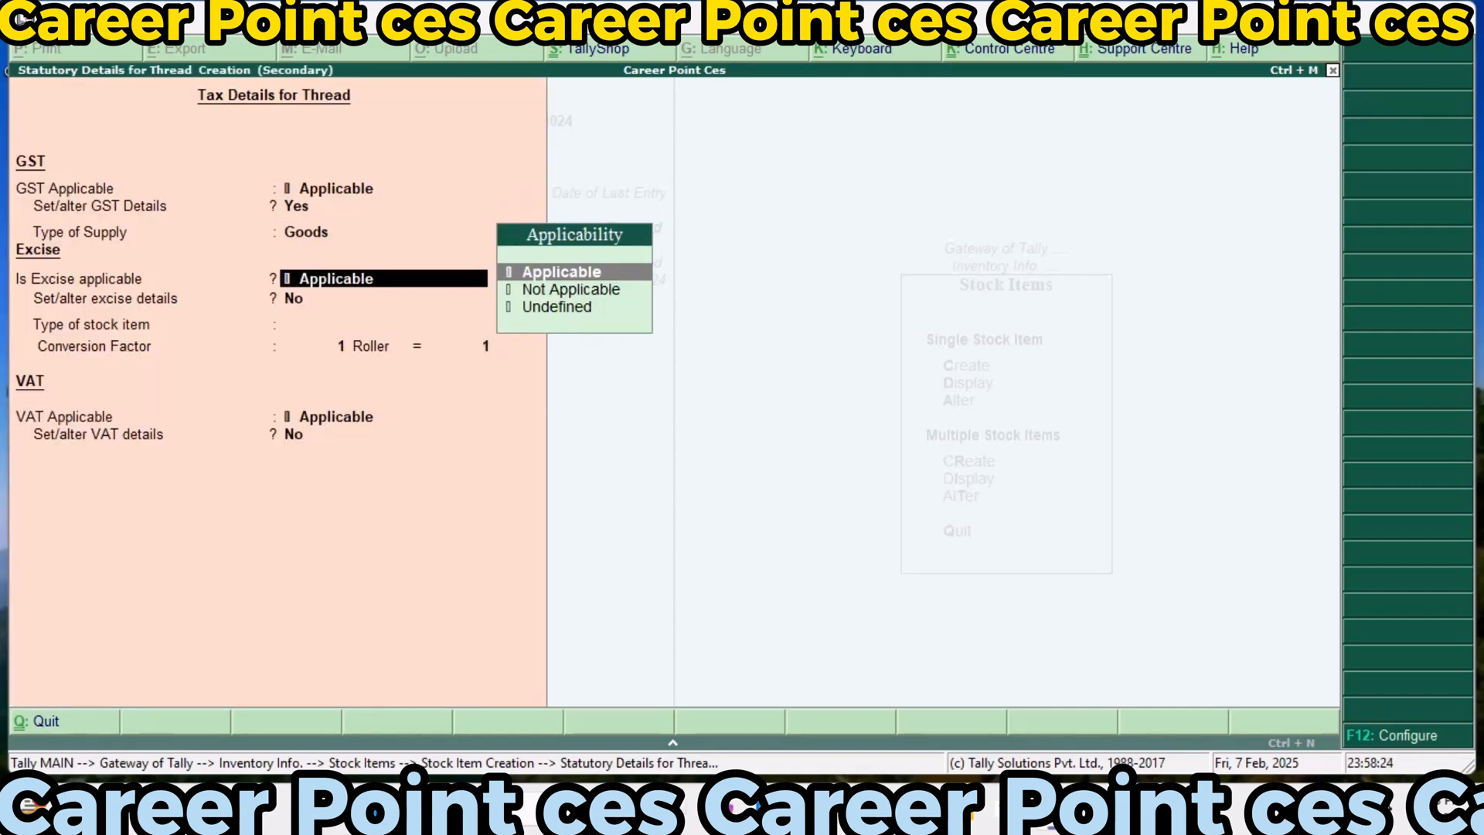
Keep excise applicable for Thread and add tariff Exci123 with undefined reporting unit and Ad Valorem valuation, without an HSN code
key(Return)
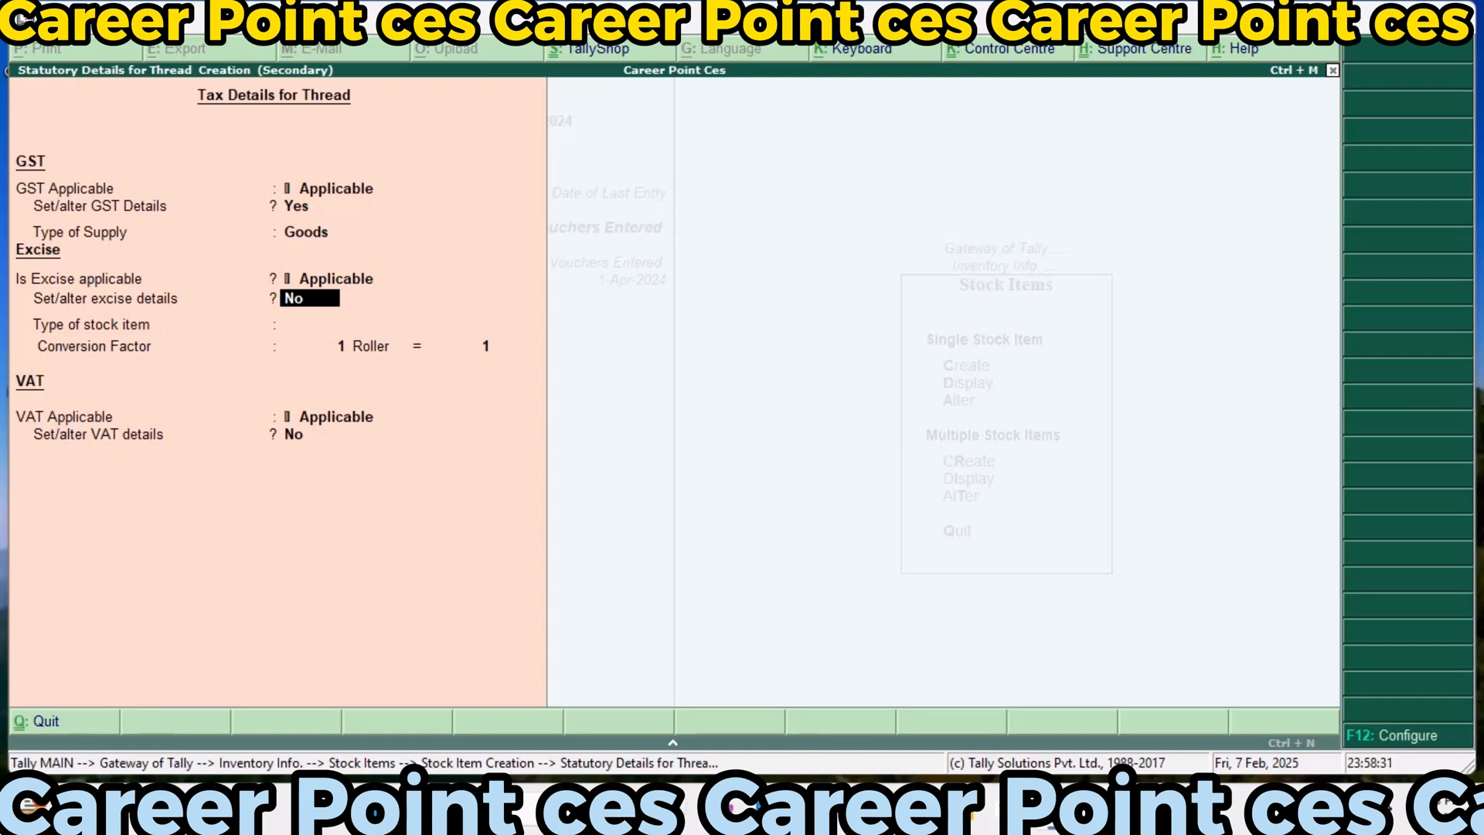
text(y)
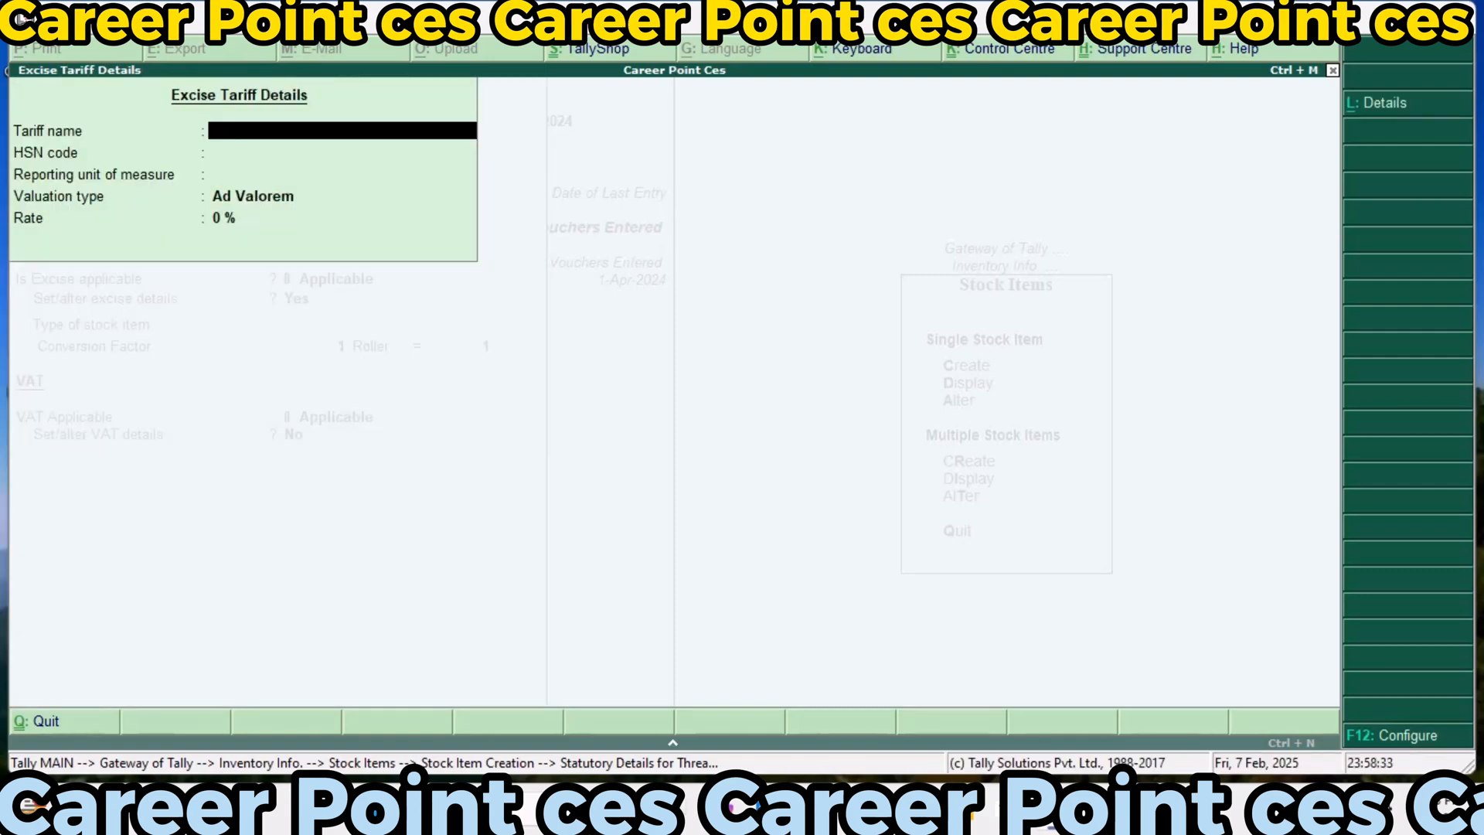
text(Exci123)
key(Return)
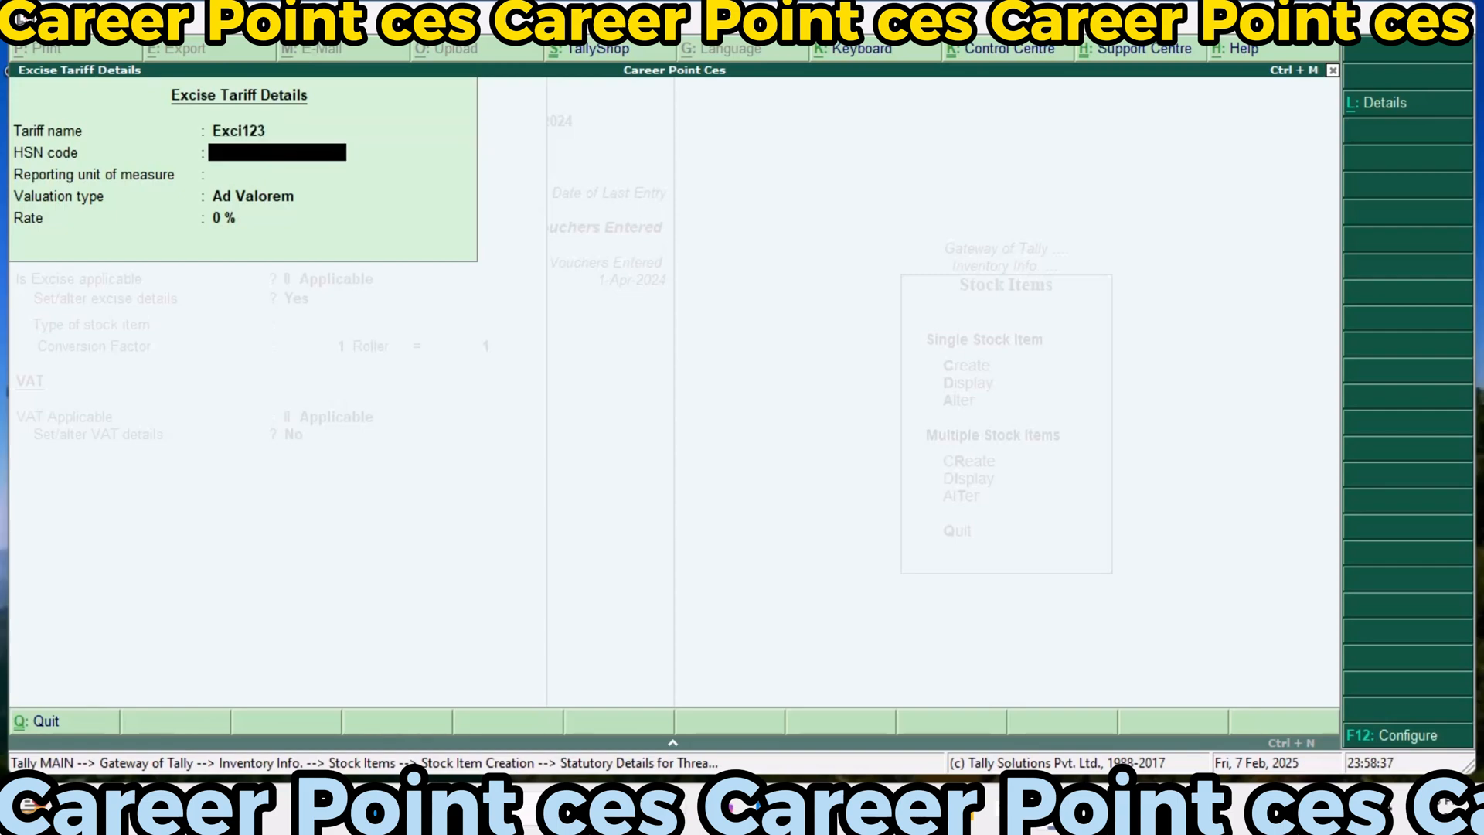
key(Return)
key(Return)
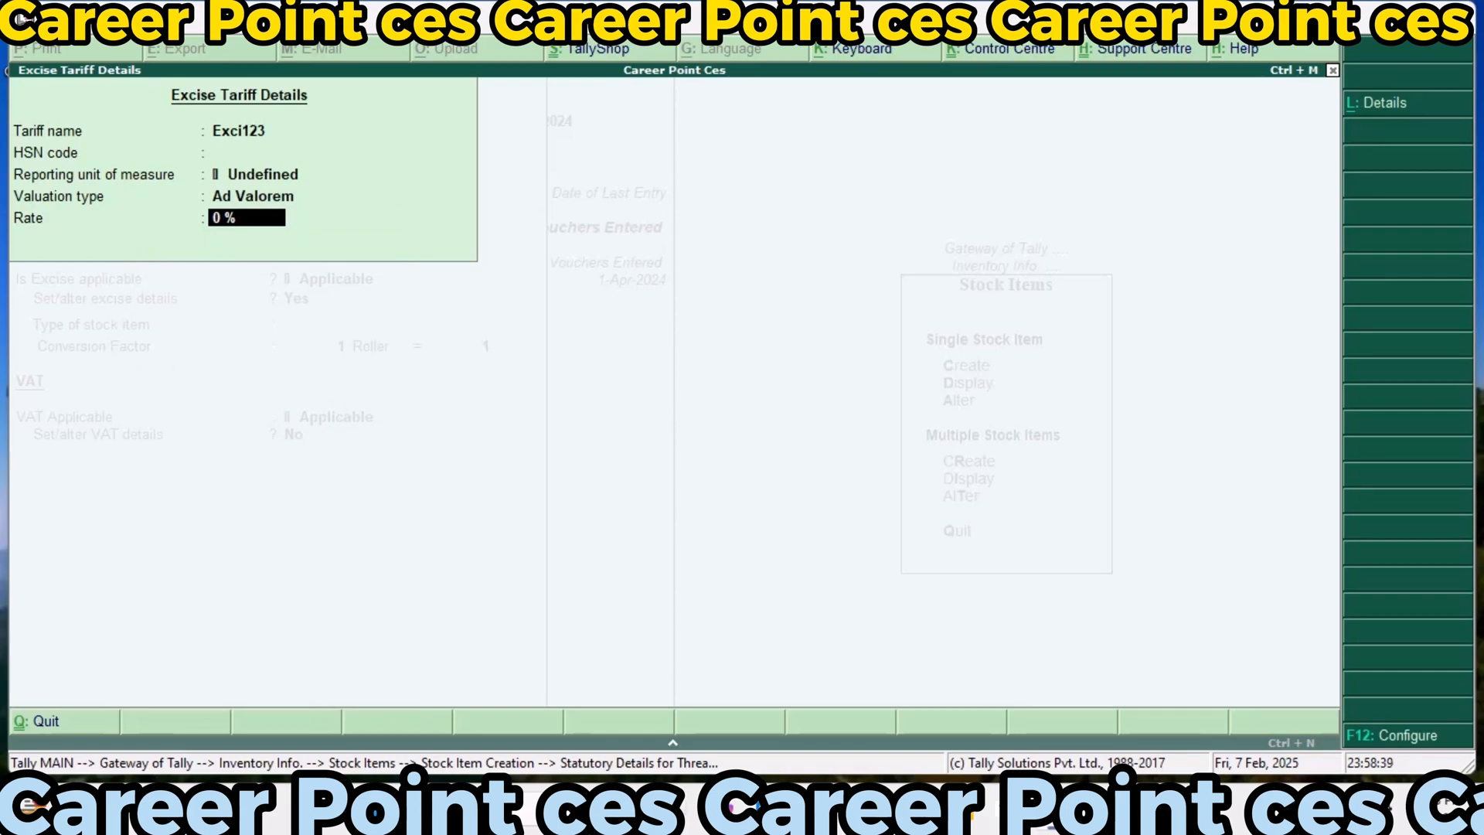
key(Return)
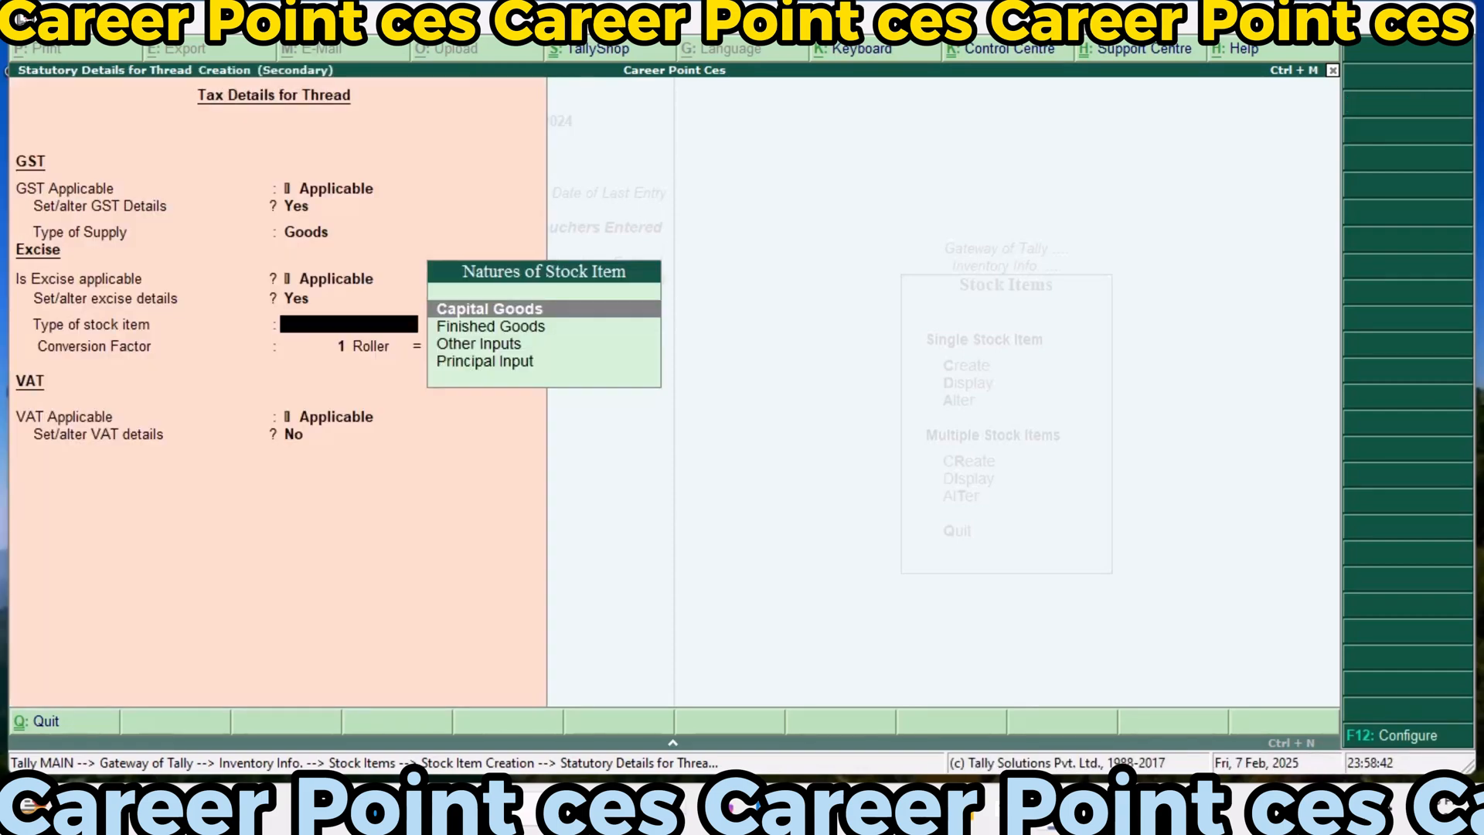
Set Thread's excise stock item type to Finished Goods with conversion factor 1 Roller = 1 10GMS, and keep VAT applicable
key(Down)
key(Return)
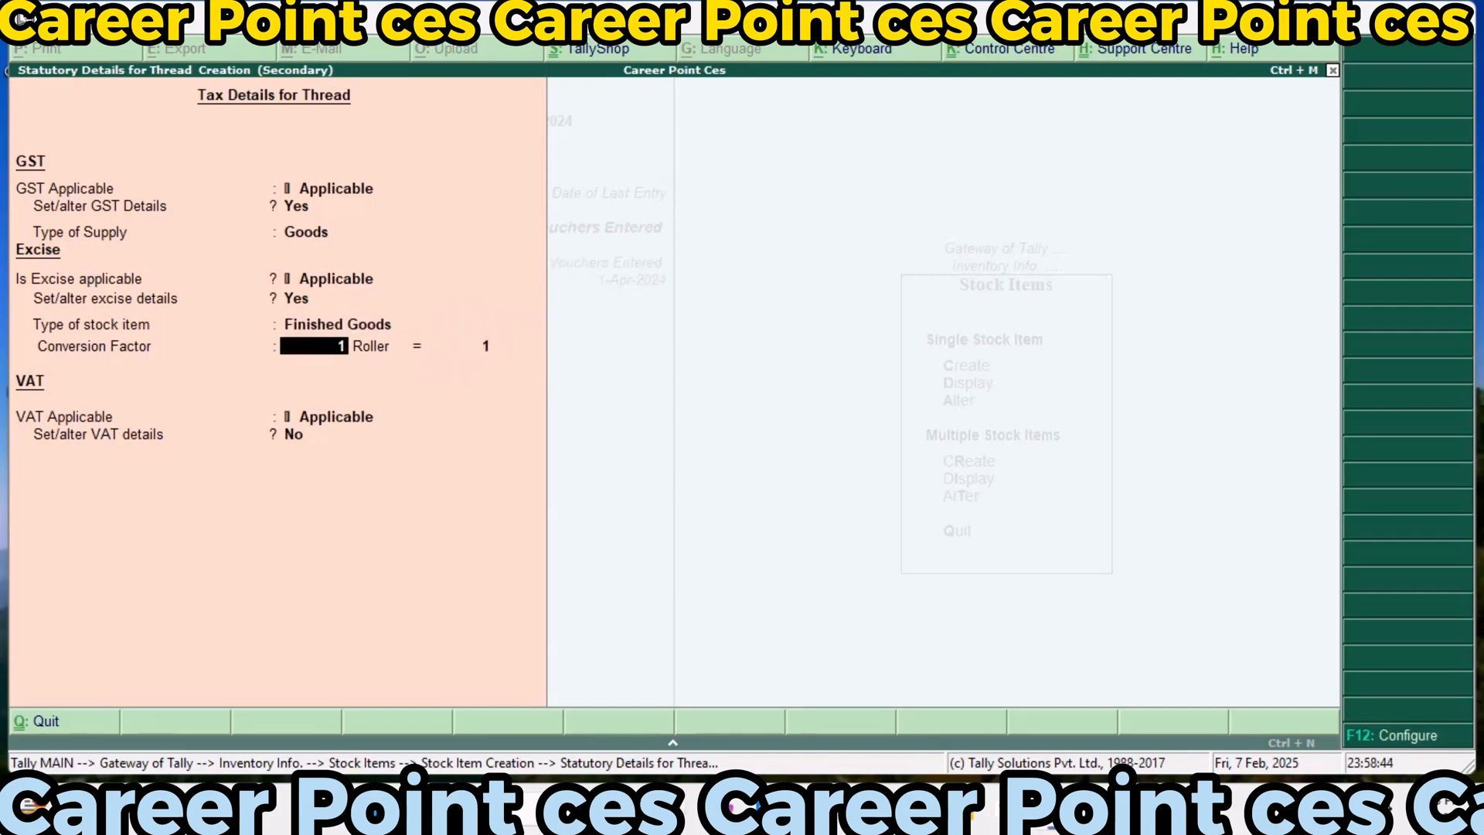
key(Return)
key(Return)
key(Return)
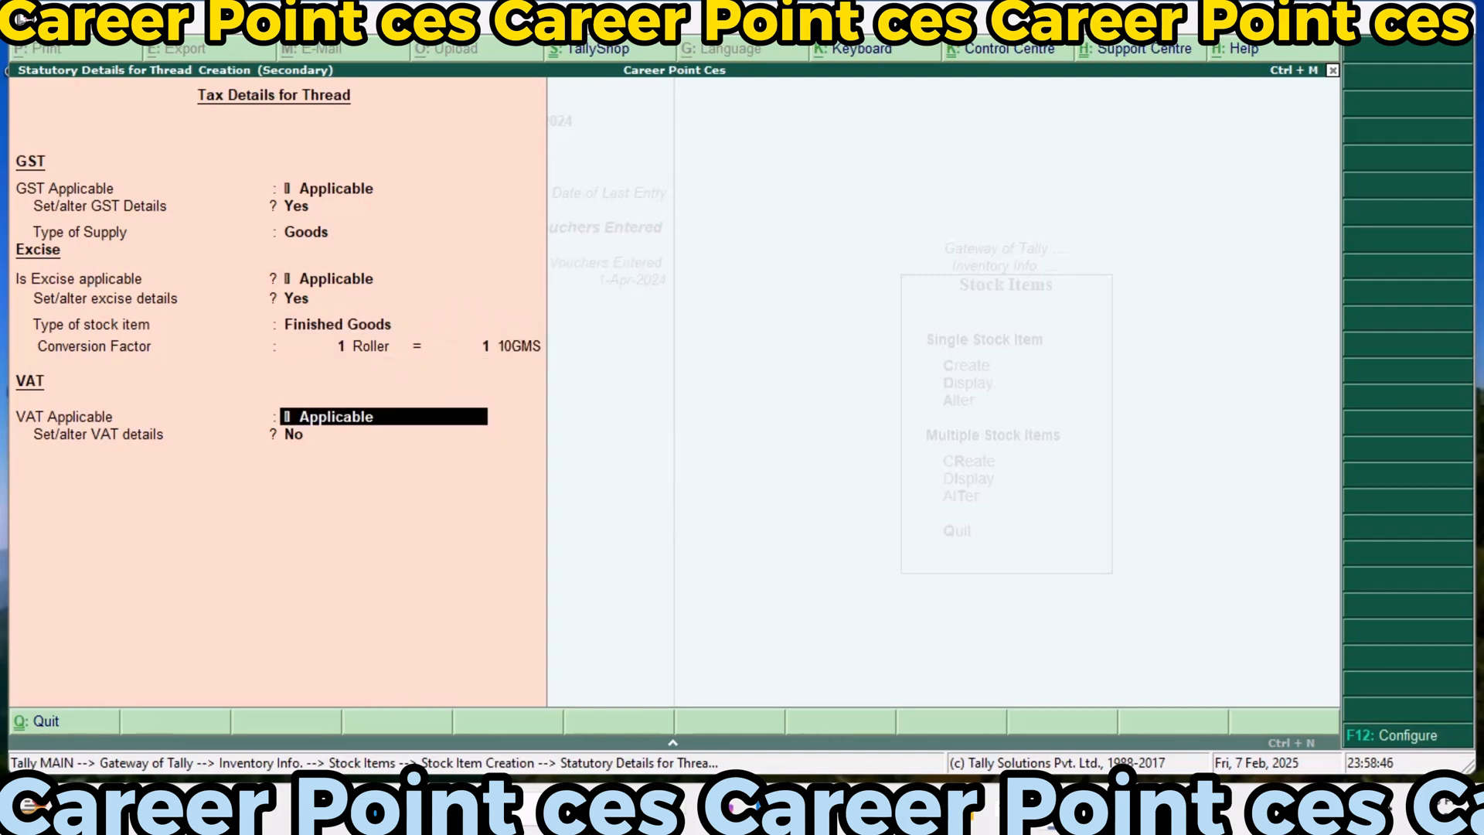
key(Return)
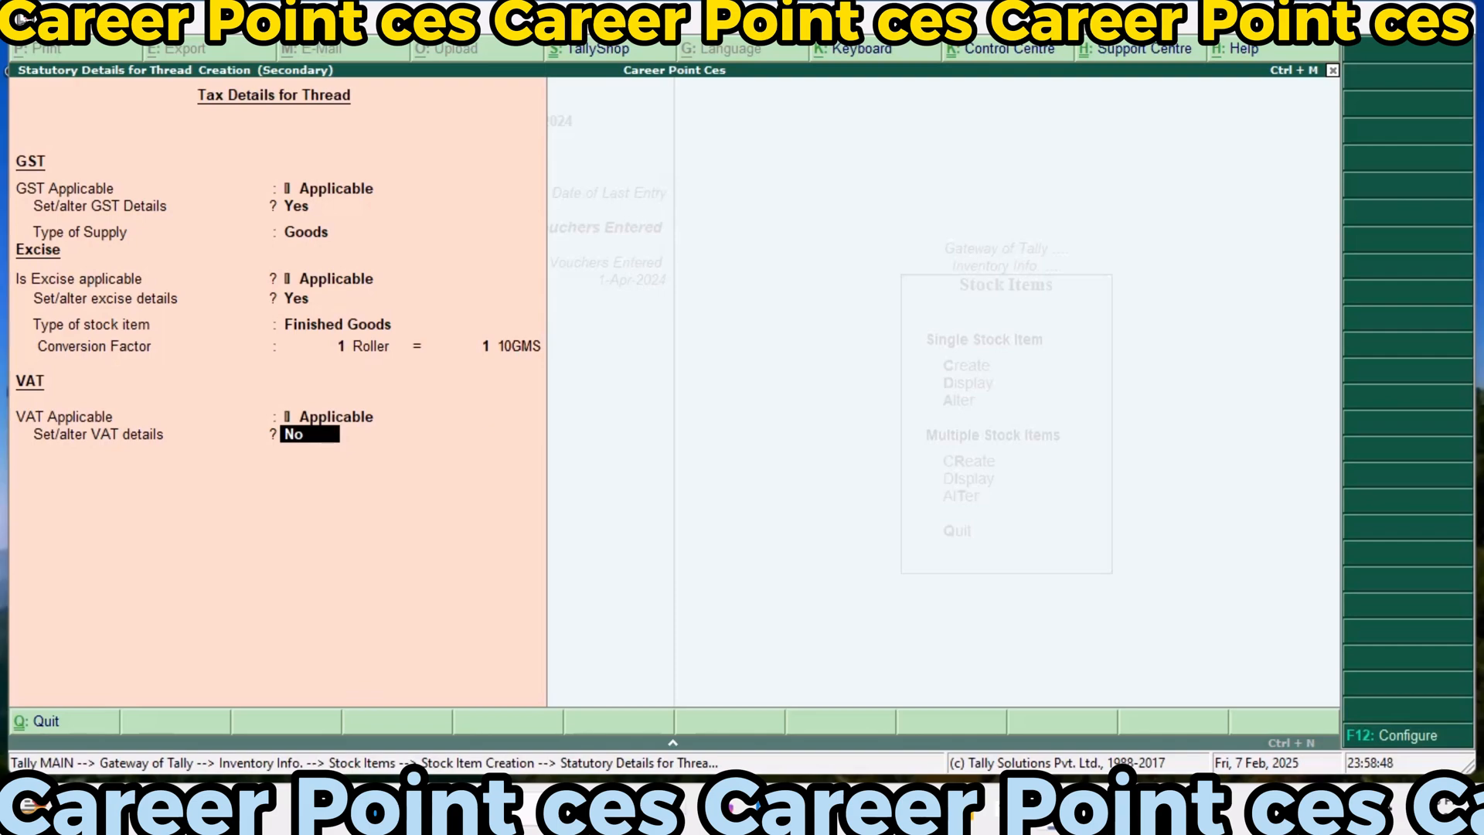
Set Thread's VAT to a 10% tax rate and 10% additional tax, applicable from 1-Apr-2024, and save the item without an opening balance
text(y)
key(Return)
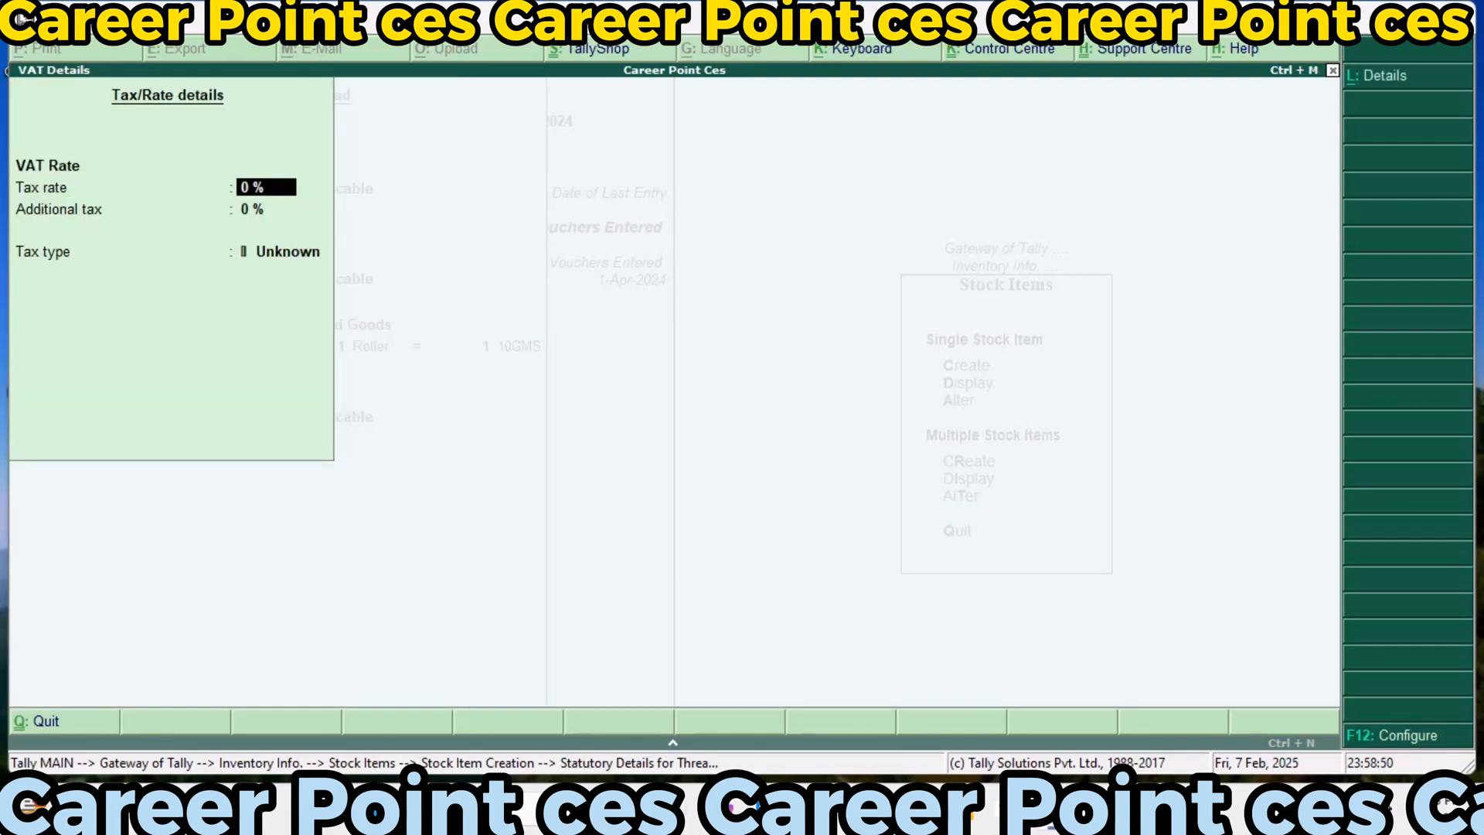
text(10)
key(Return)
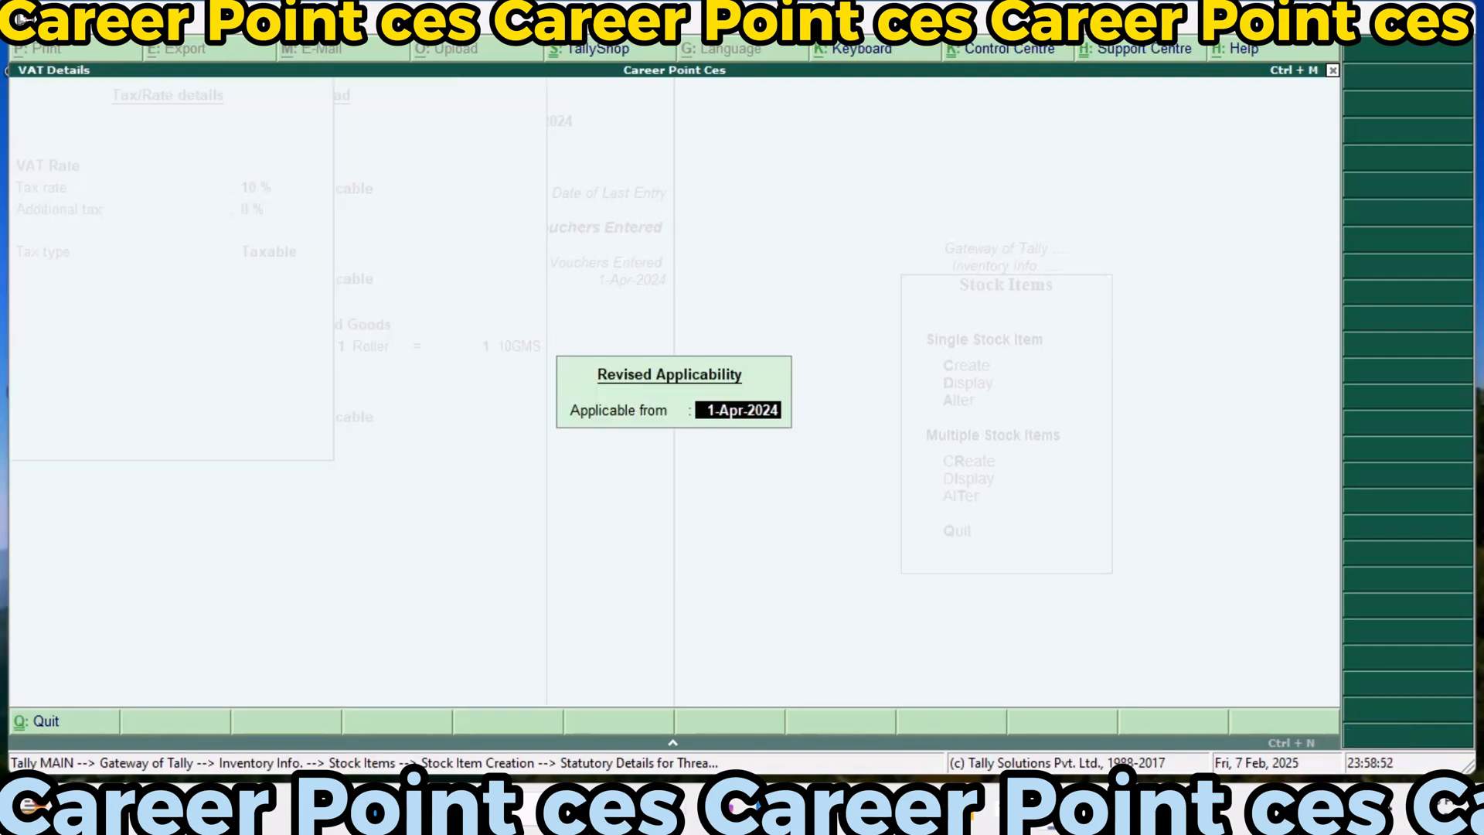
key(Return)
text(10)
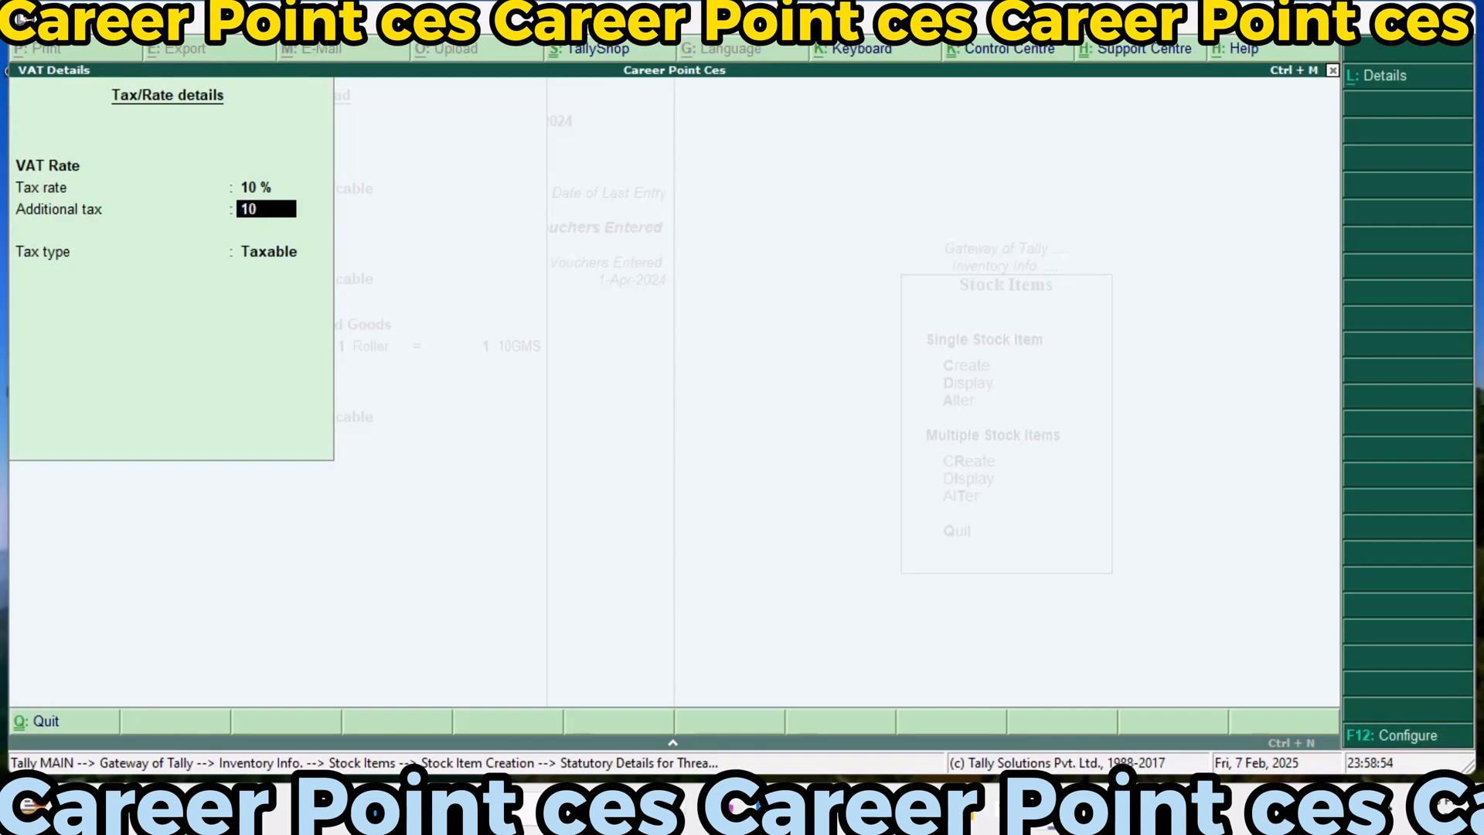
key(Return)
key(Return)
key(Return)
key(Escape)
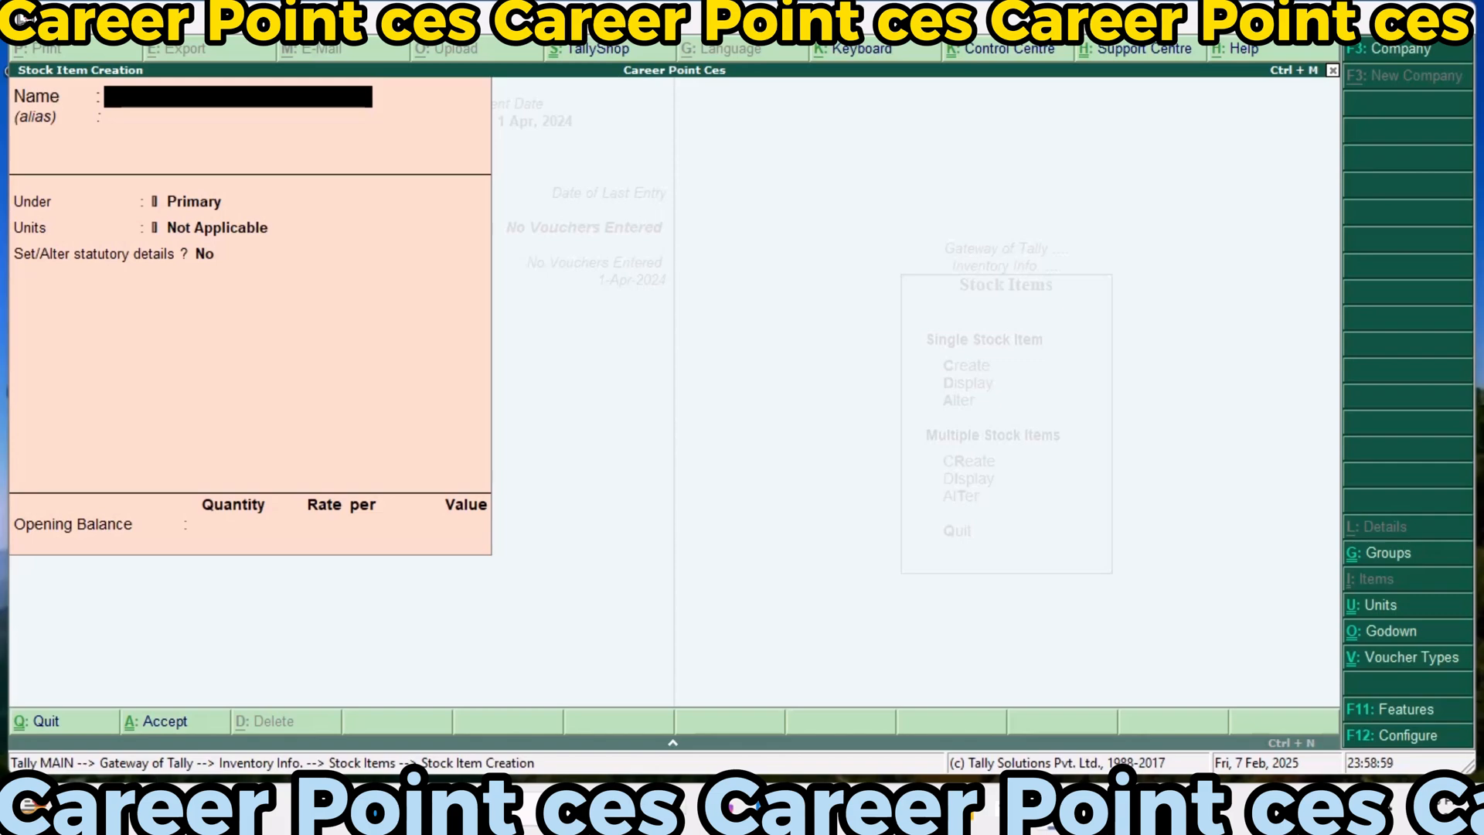
Name the new stock item Zipper, place it under Raw Material and set its unit to pcs
text(Zipper)
key(Return)
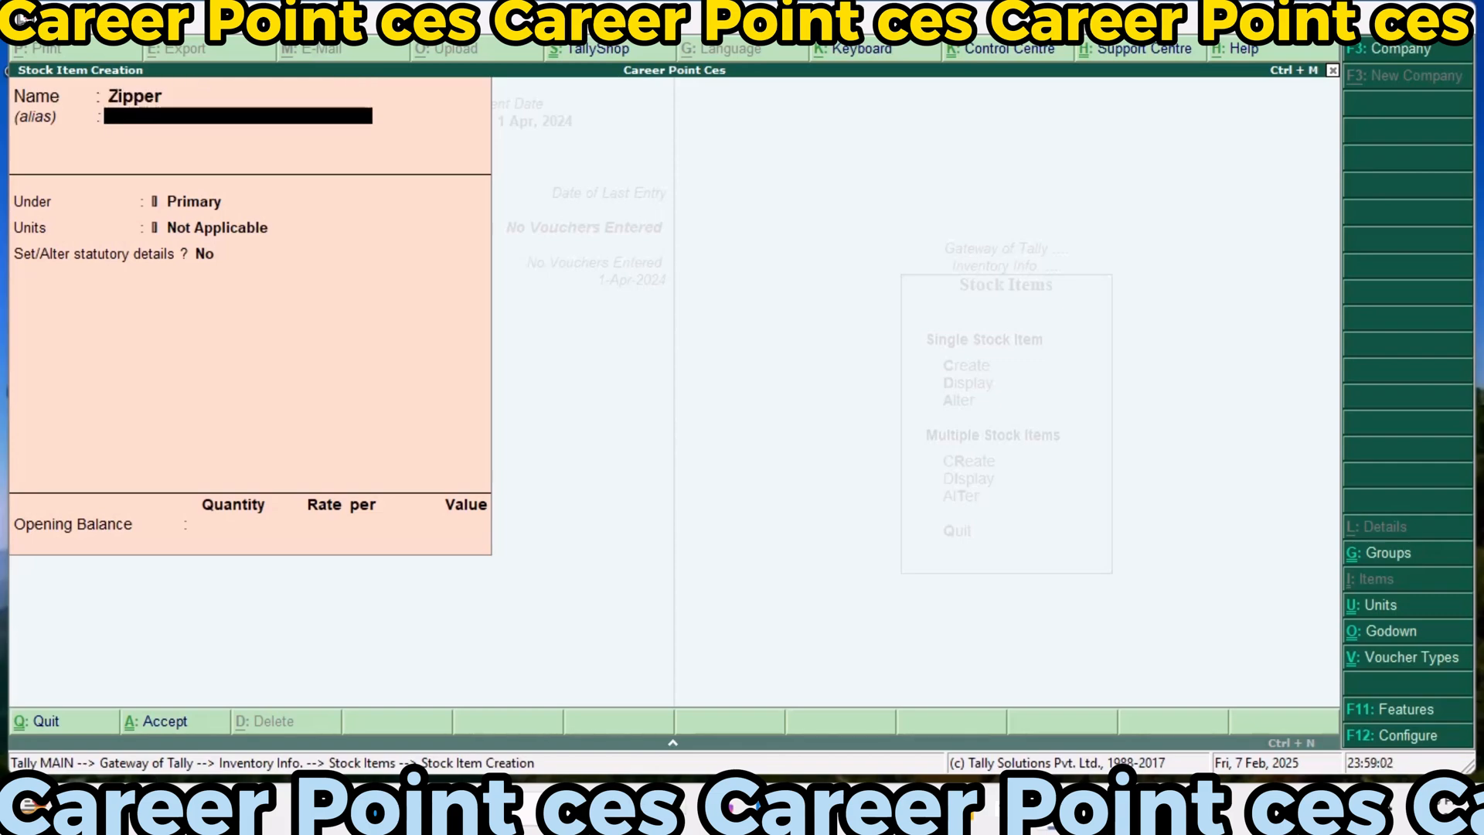
key(Return)
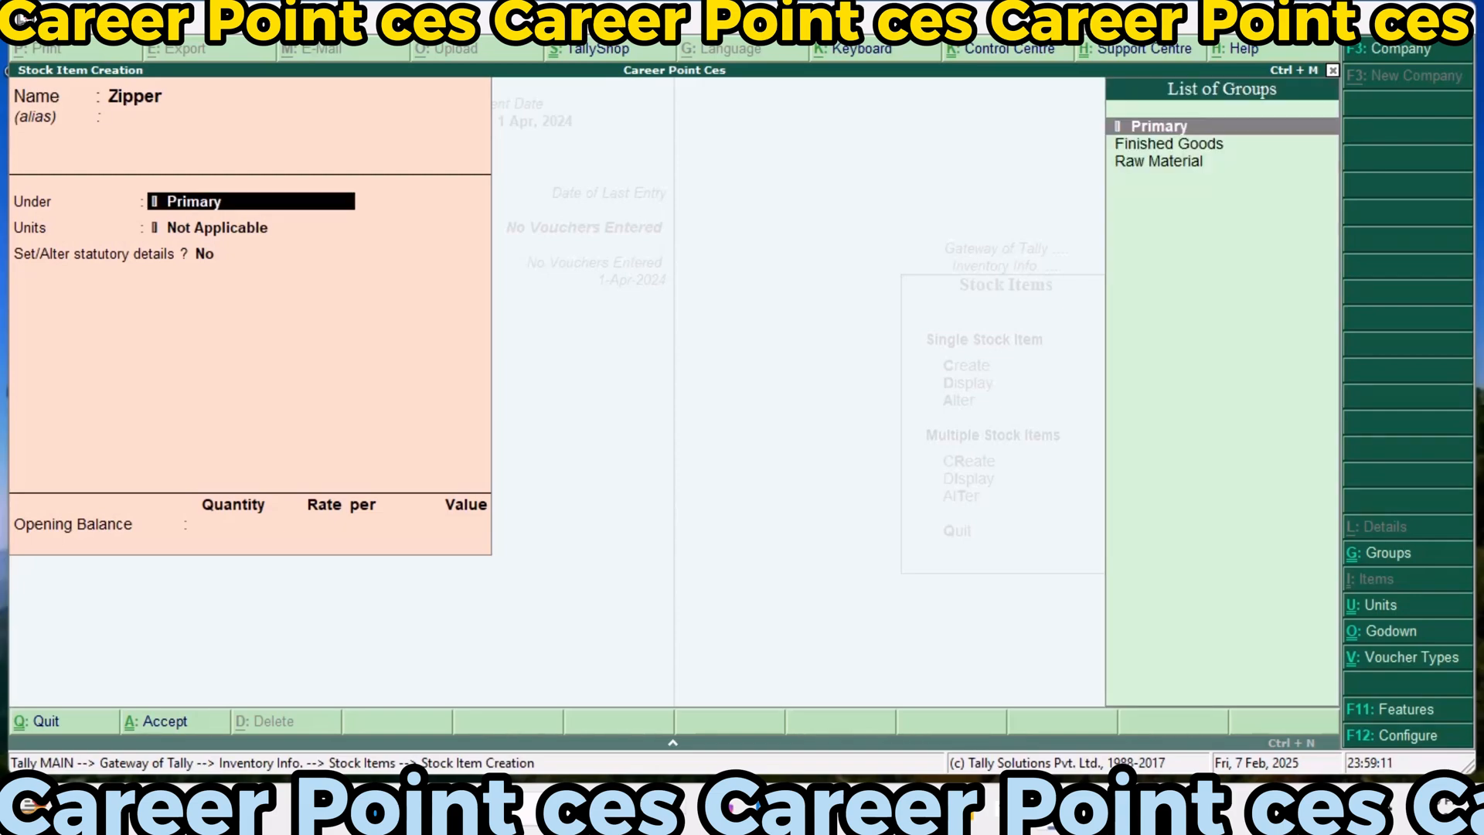
key(Down)
key(Down)
key(Return)
key(Down)
key(Down)
key(Down)
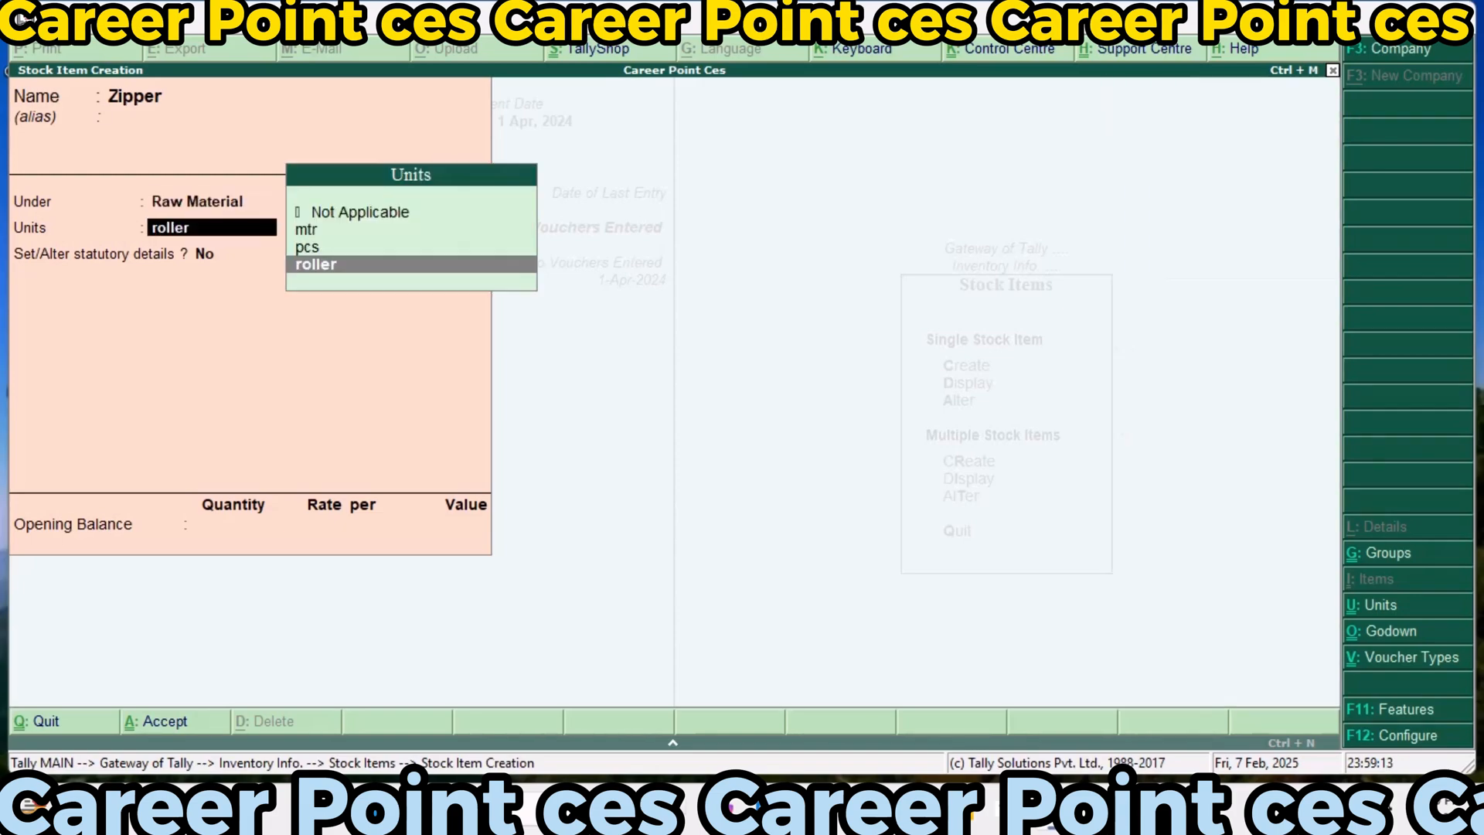
key(Up)
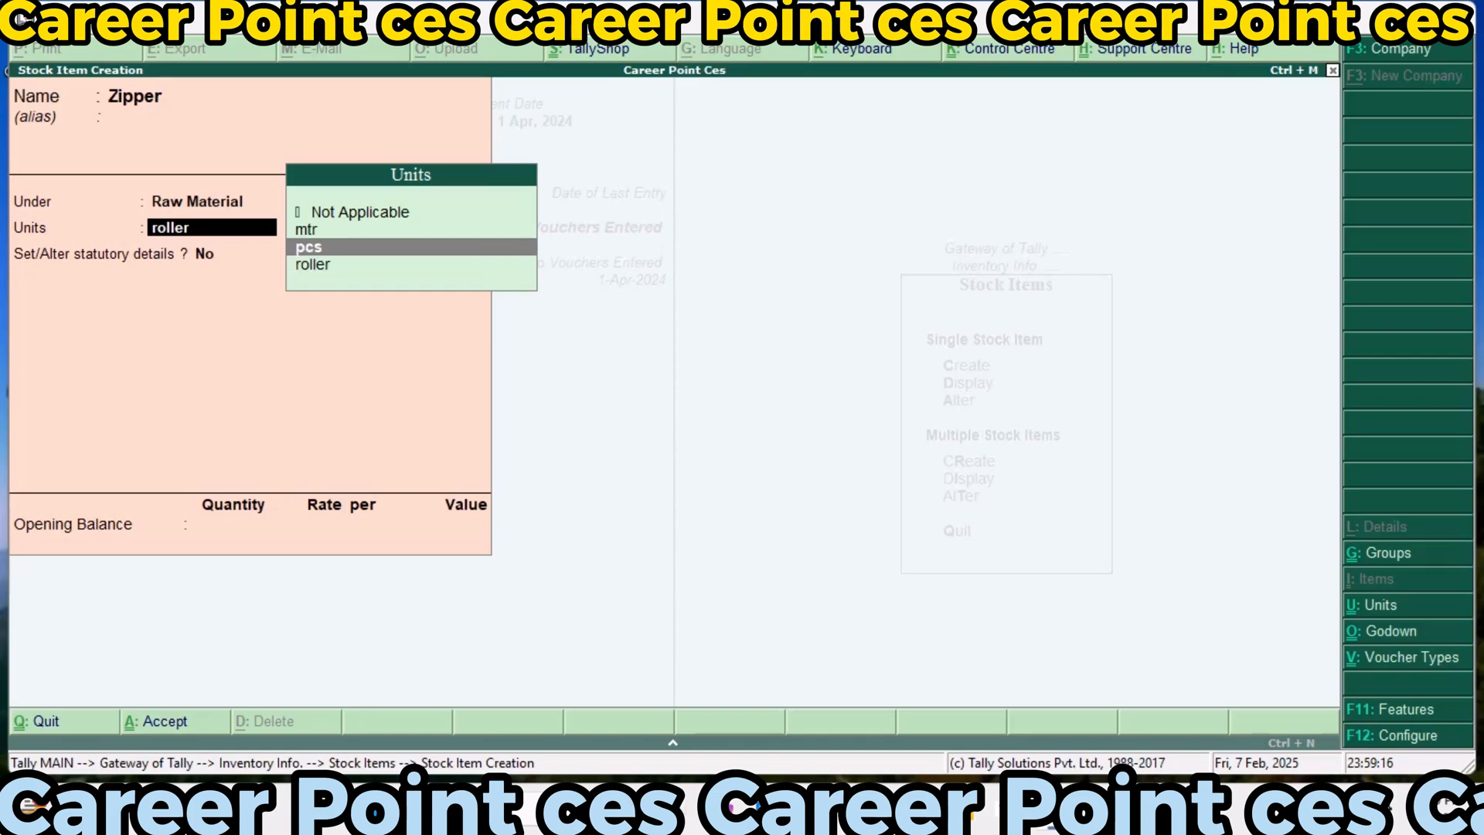
key(Return)
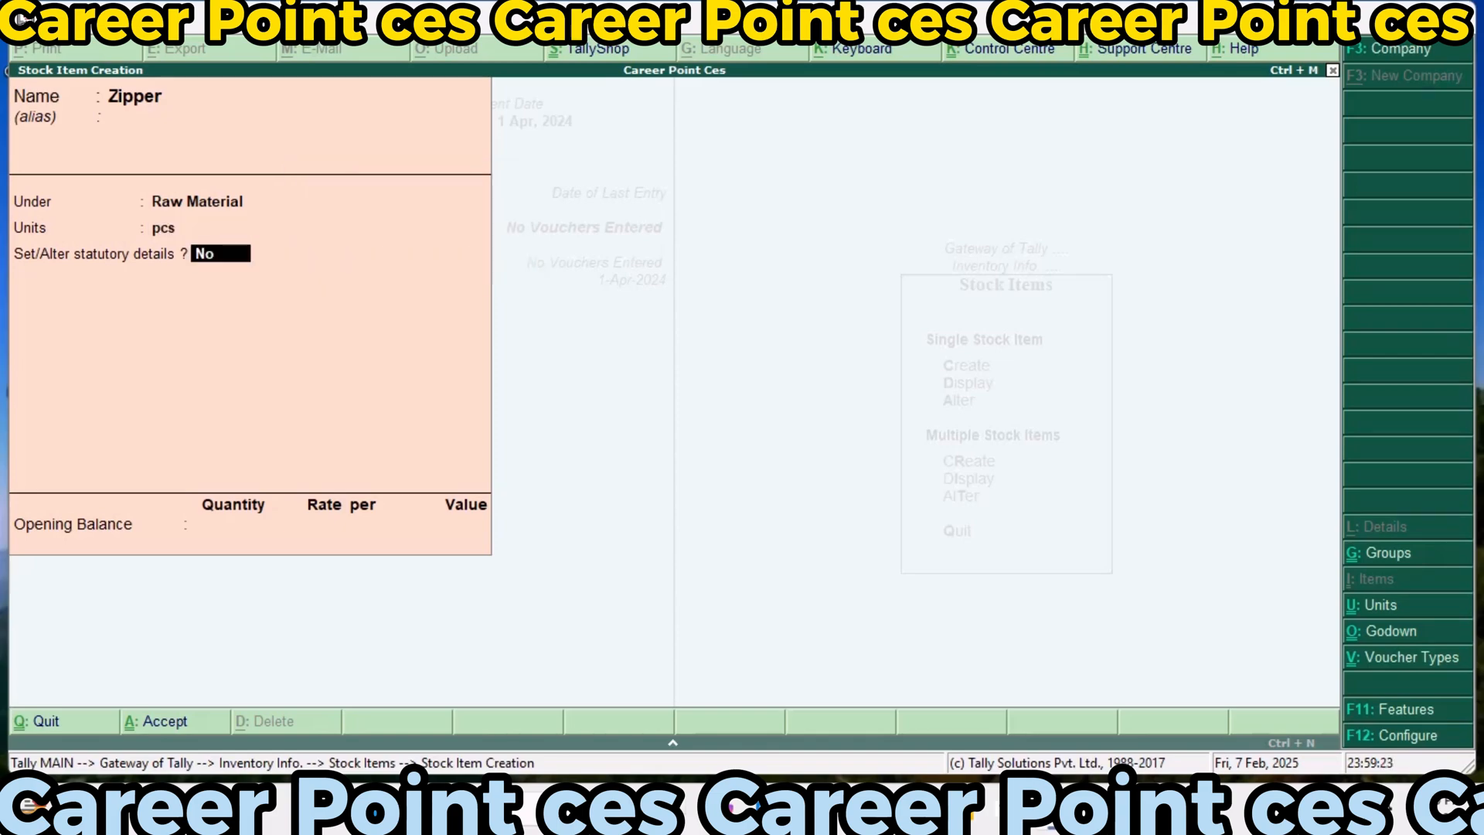
Enter statutory details for Zipper, keeping GST applicable with calculation On Value and setting the taxability to Taxable
key(y)
key(Return)
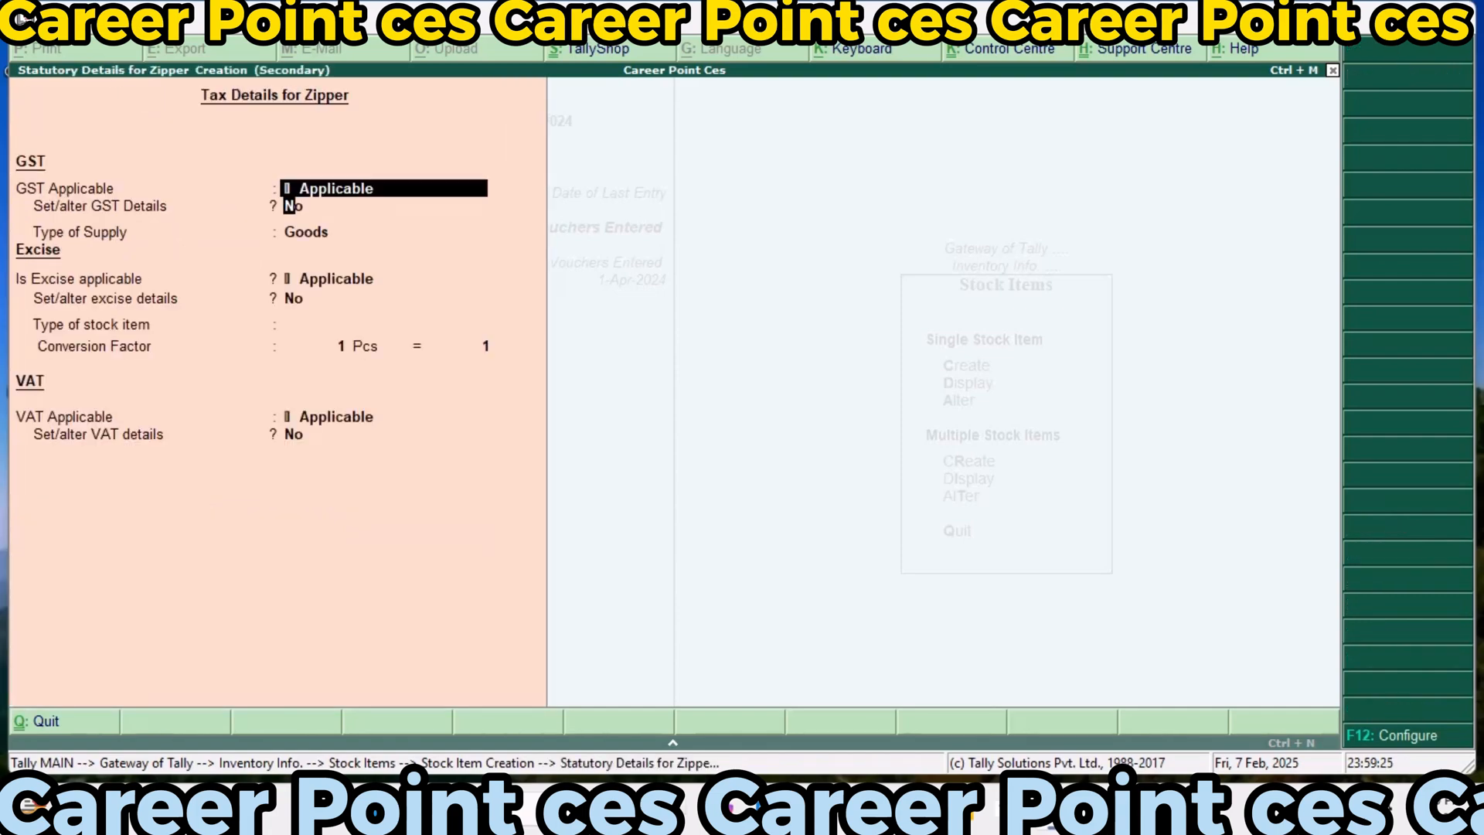
key(Return)
text(y)
key(Return)
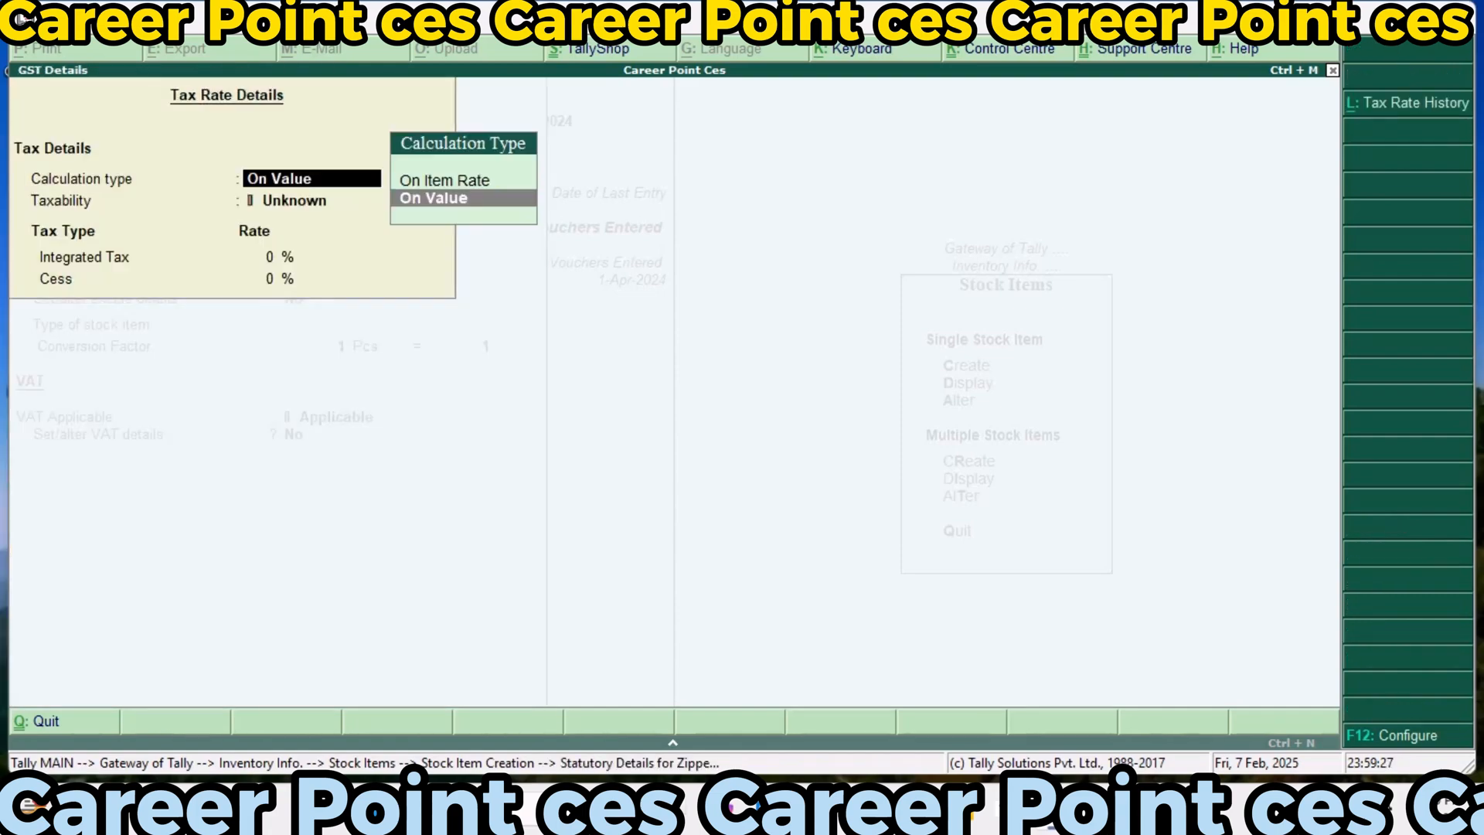
key(Return)
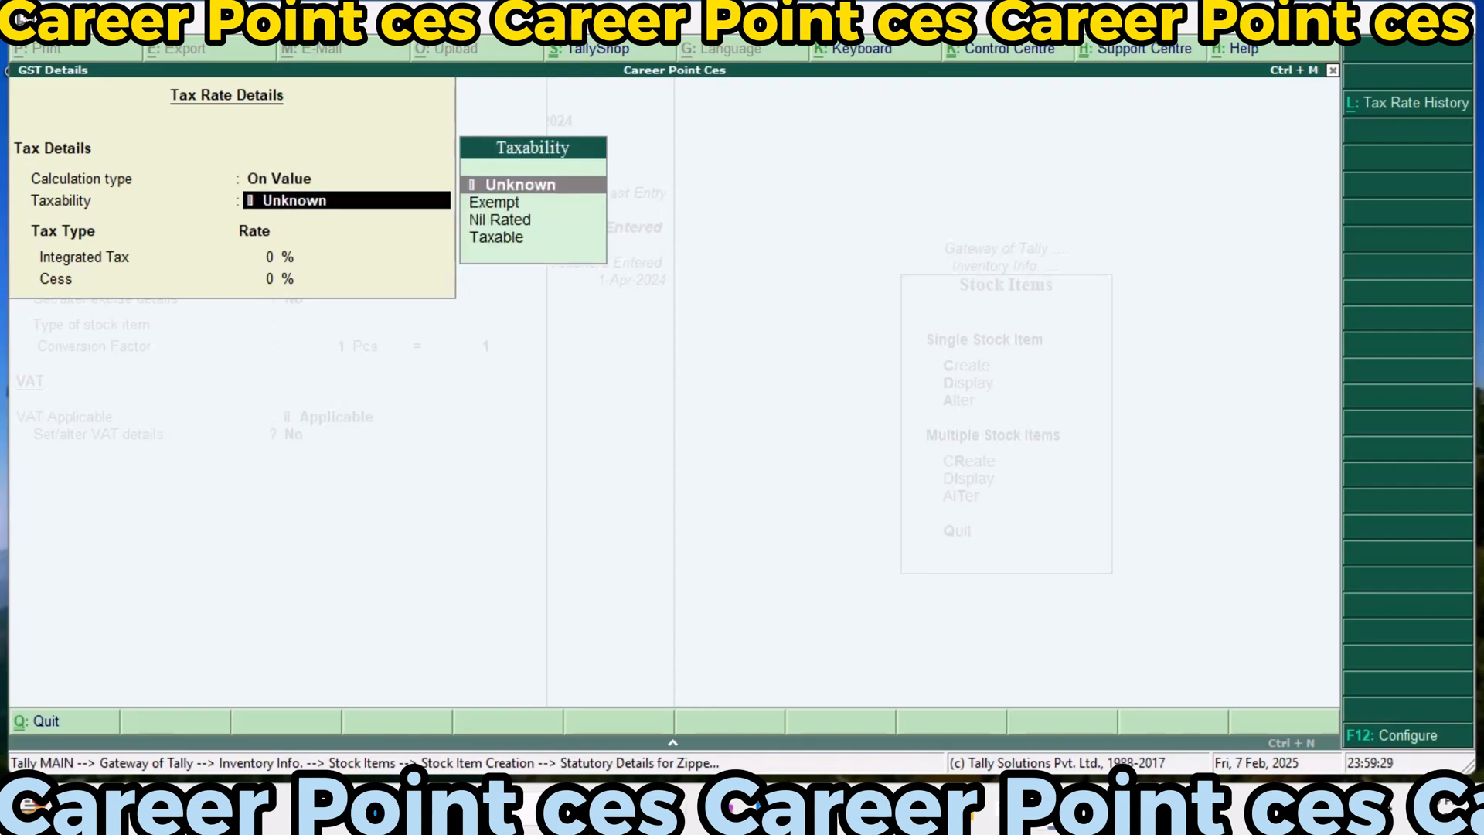
text(t)
key(Return)
Set Zipper's integrated tax to 18% and cess to 9%, keeping Goods as the type of supply
text(1)
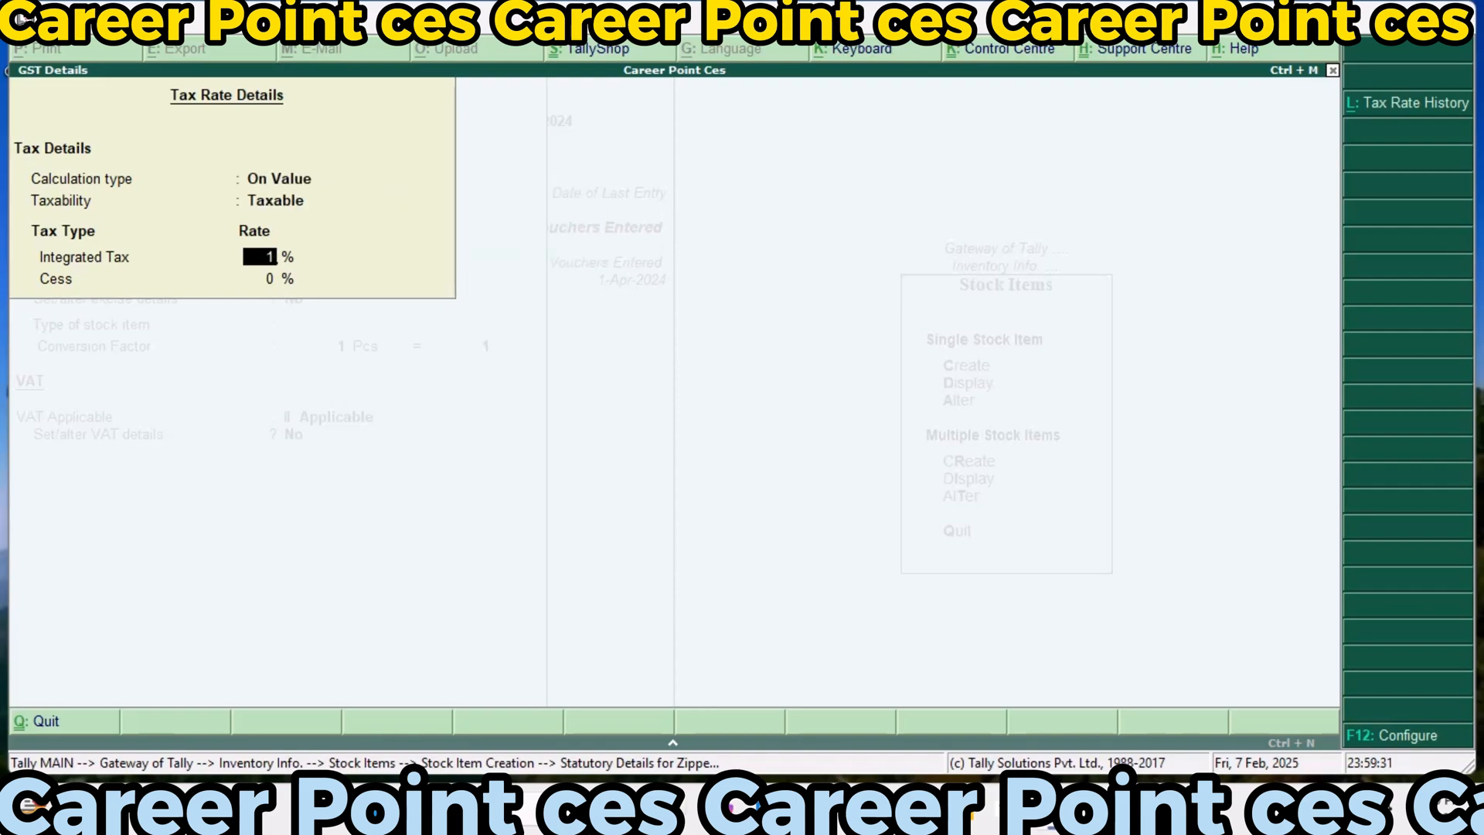
text(8)
key(Return)
text(9)
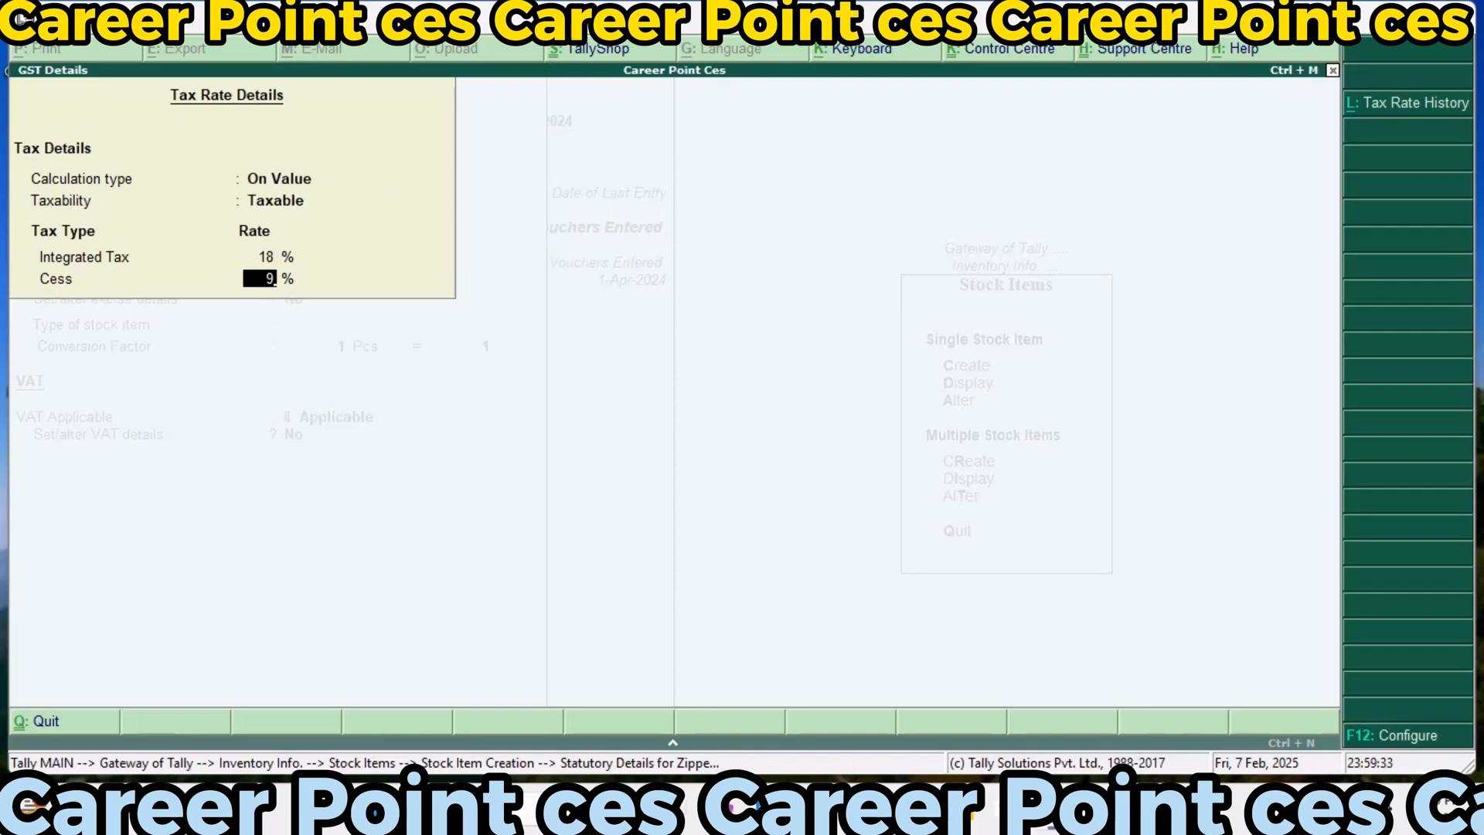
key(Return)
Keep excise applicable for Zipper and add tariff Exci123 with undefined reporting unit and Ad Valorem valuation, without an HSN code
key(Return)
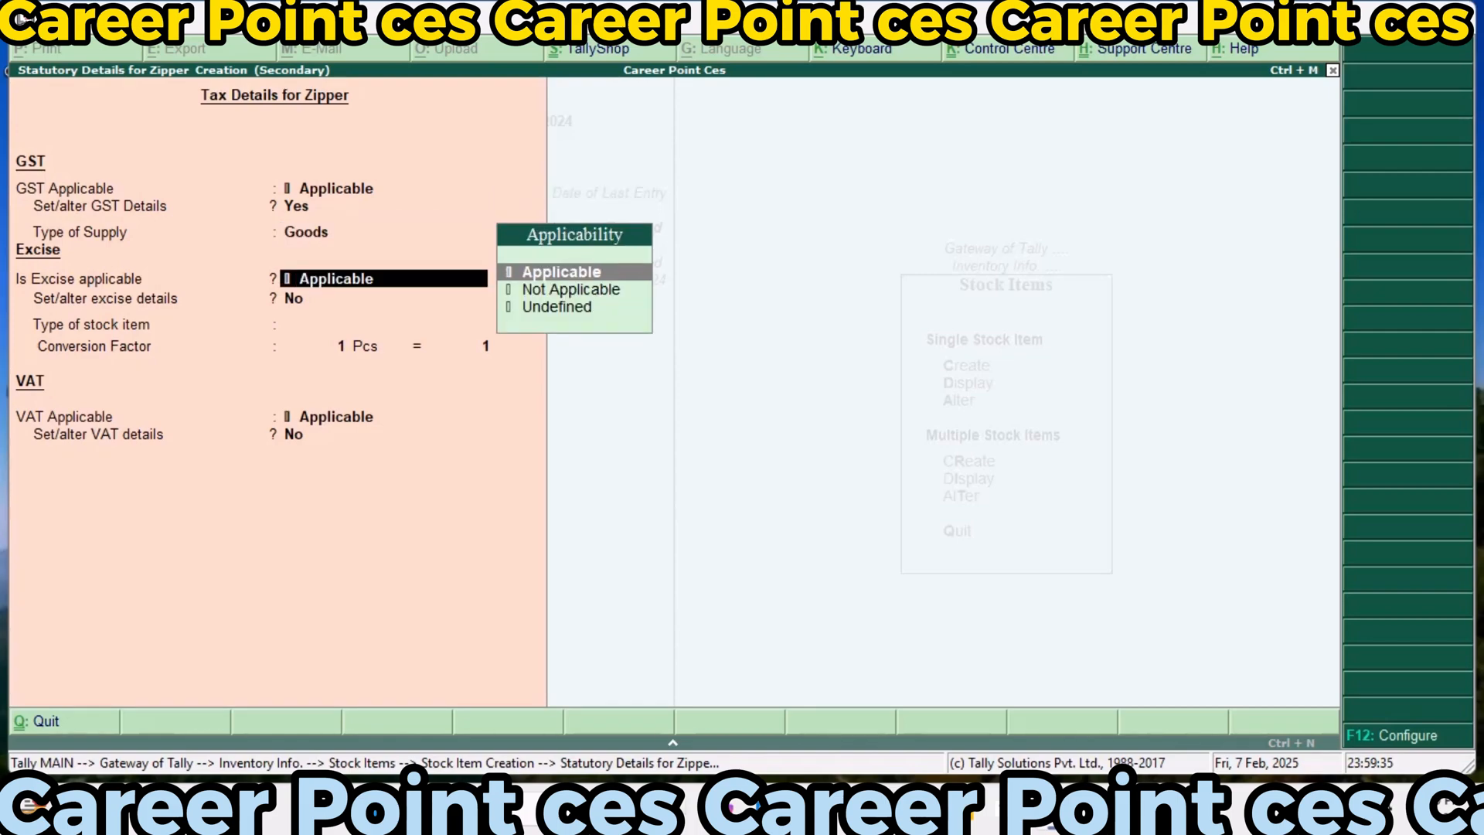
key(Return)
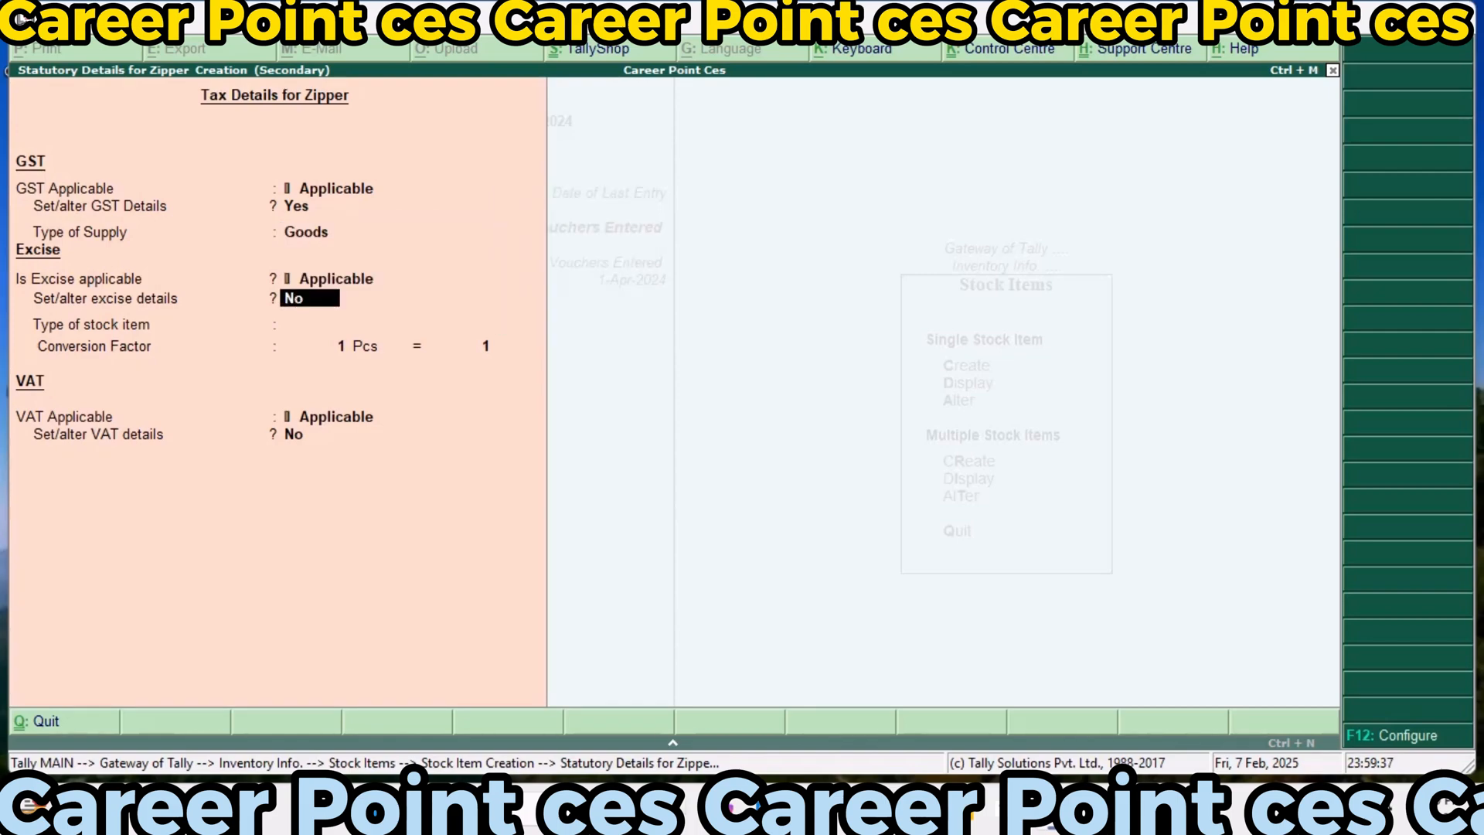
text(y)
key(Return)
text(Ex)
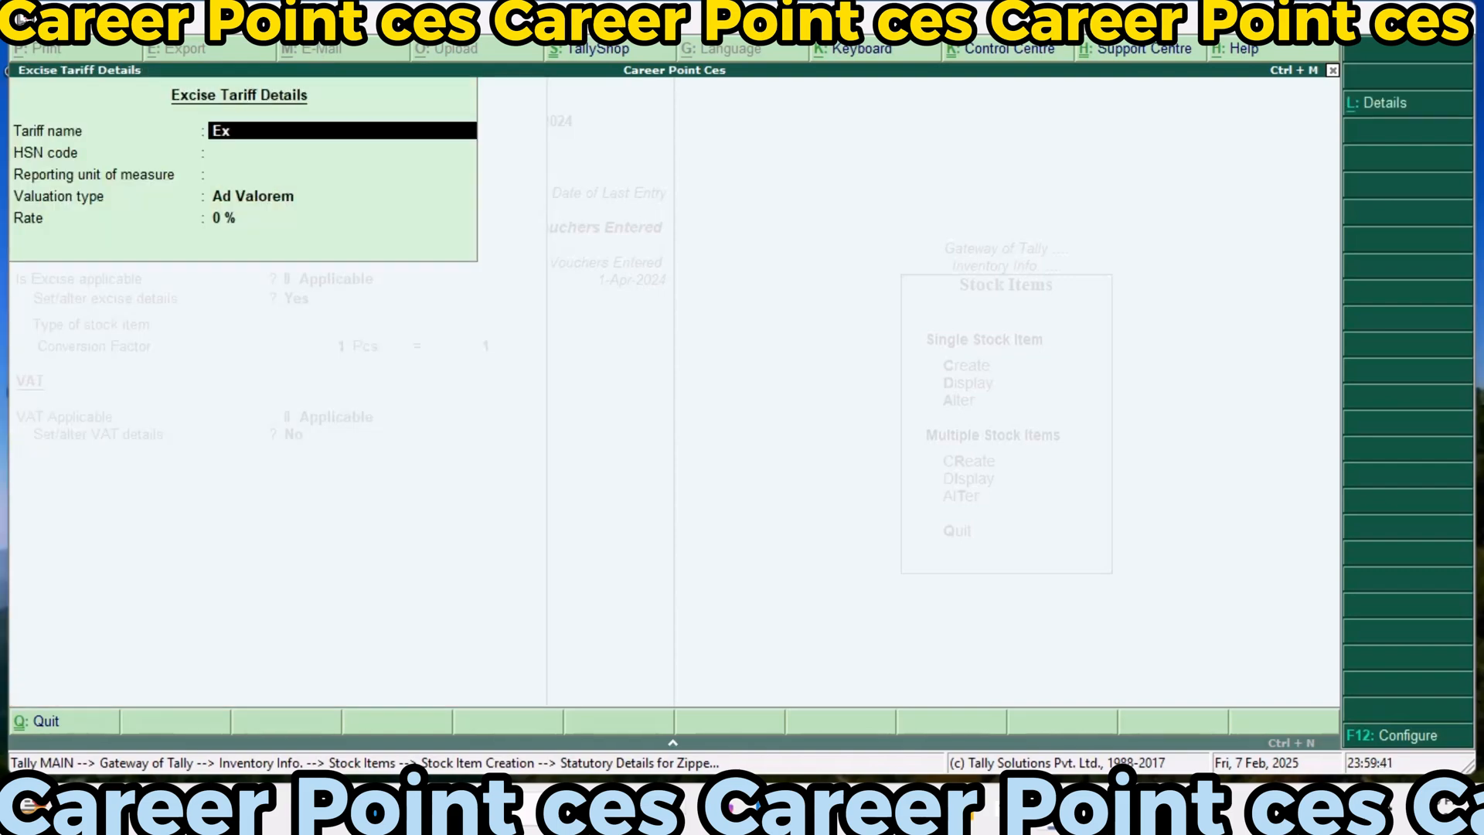
text(ci123)
key(Return)
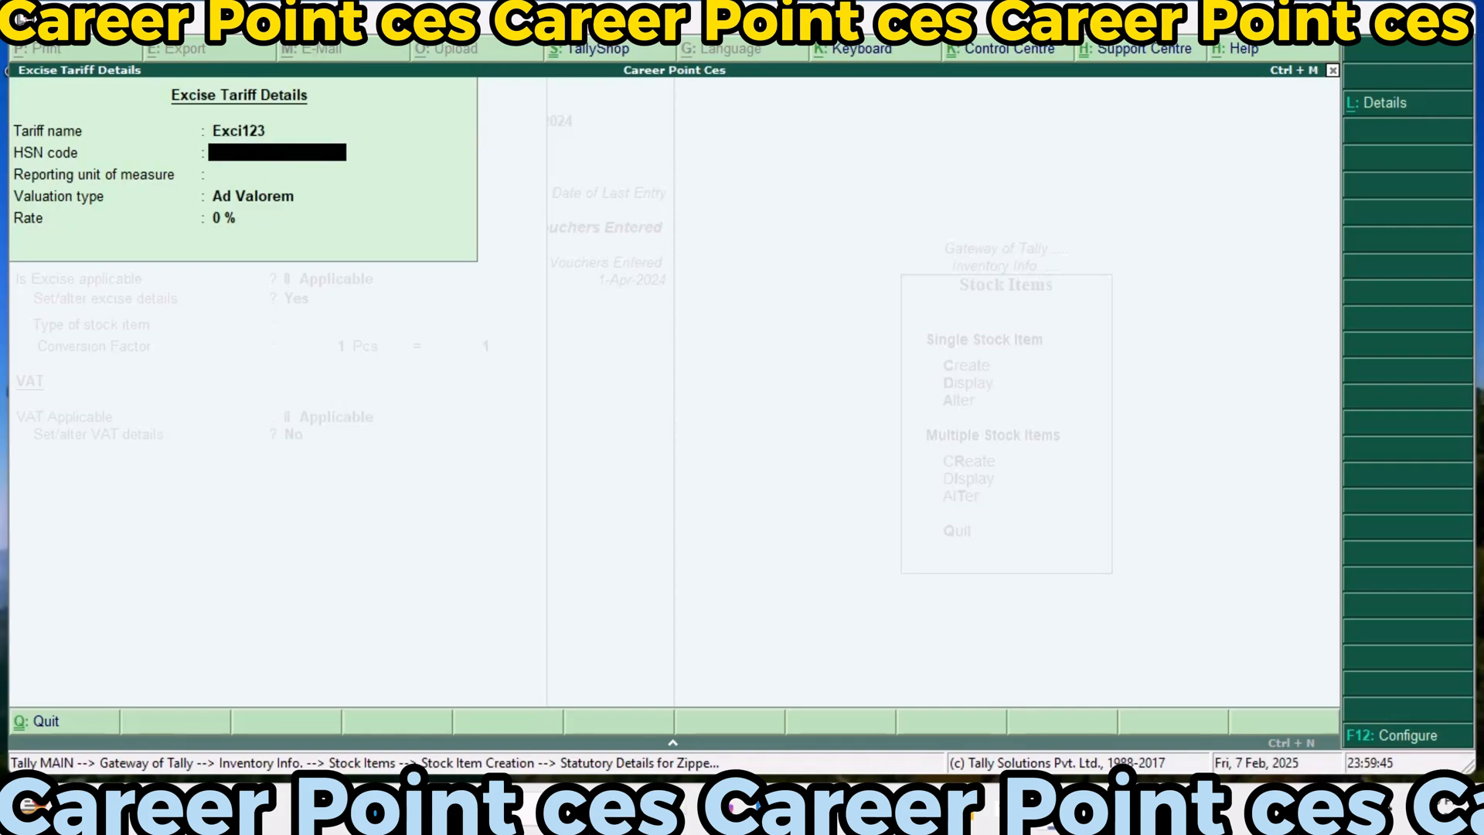
key(Return)
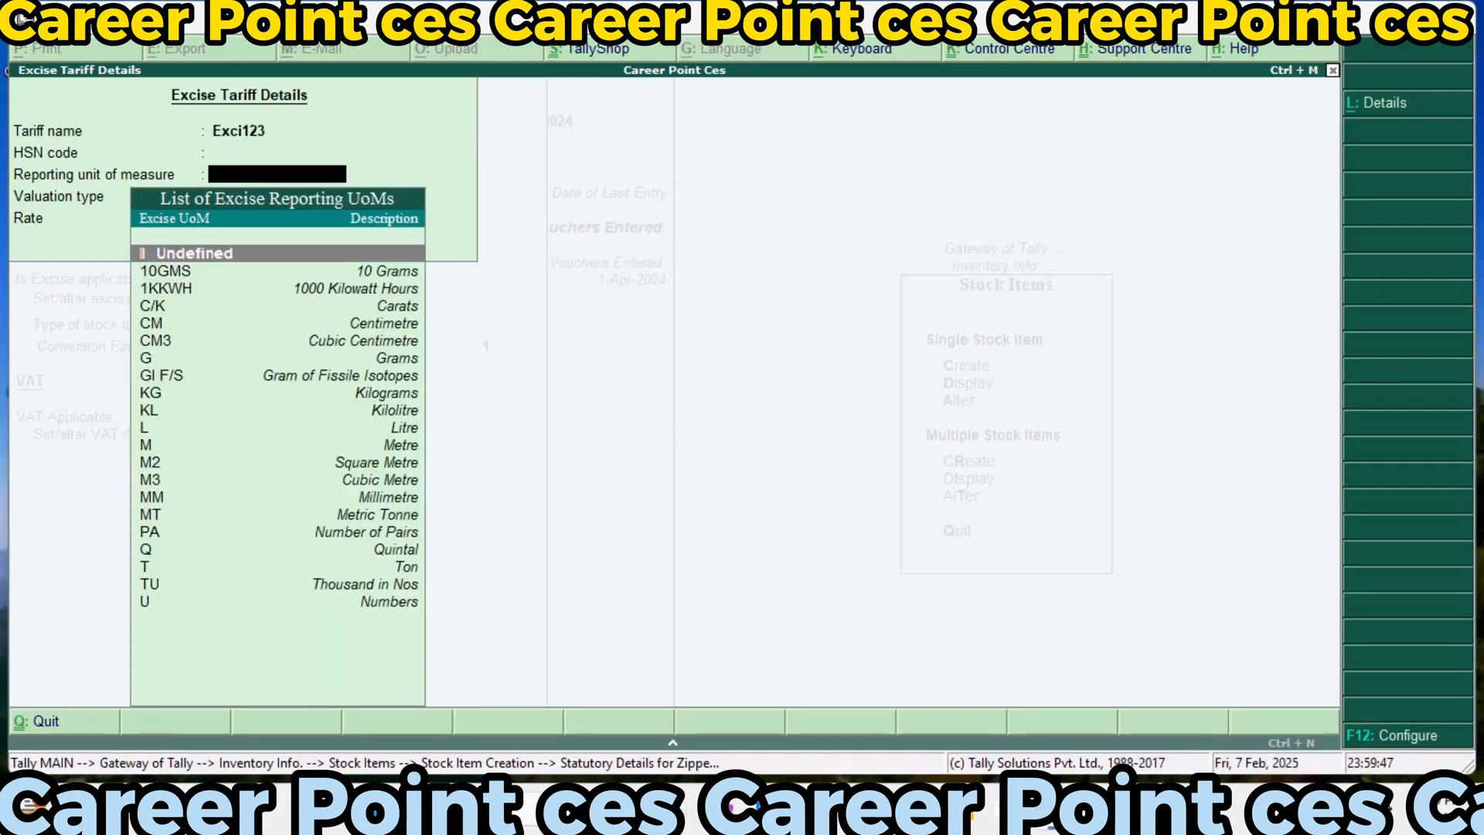
key(Return)
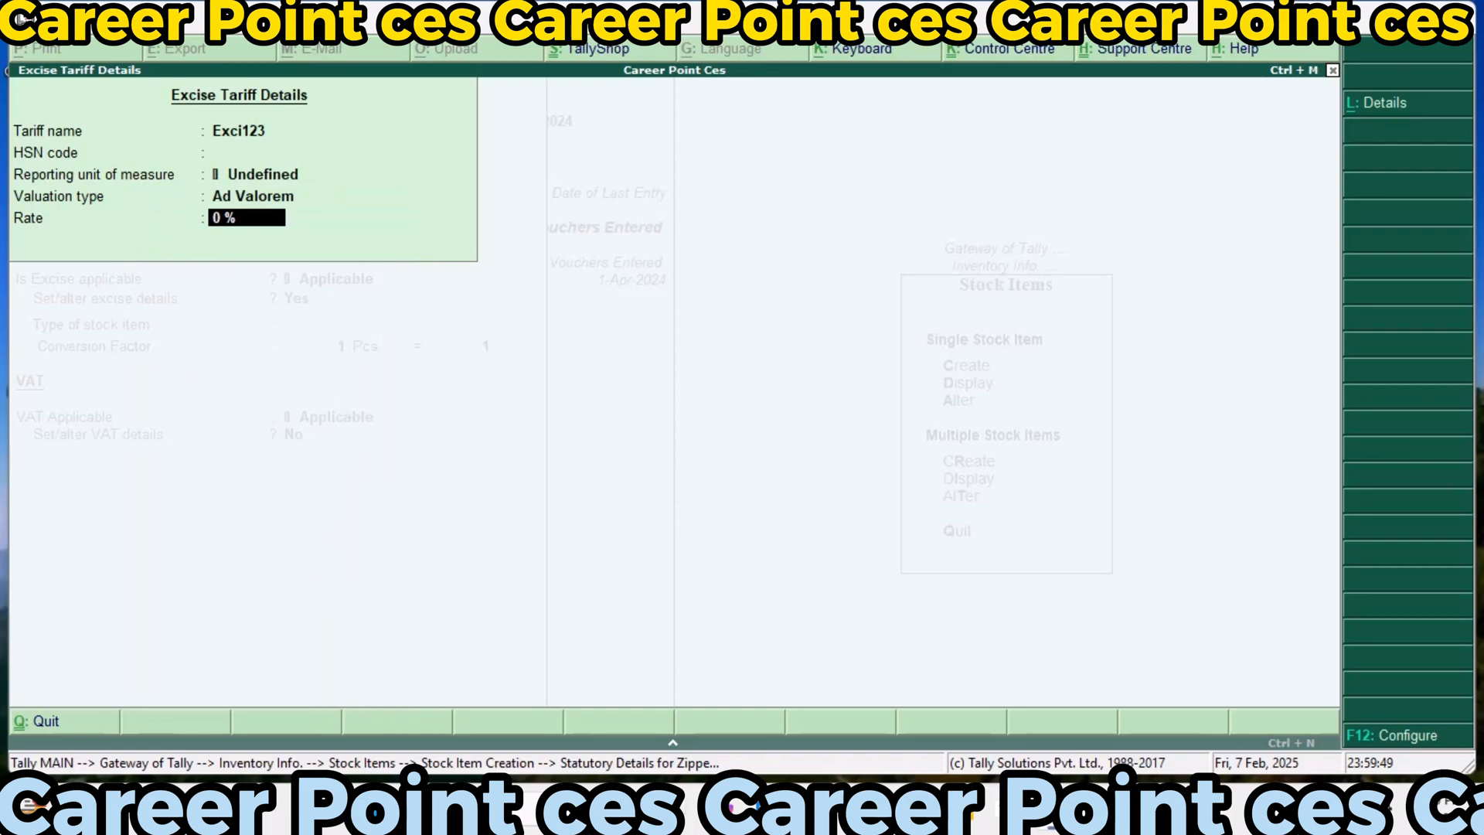
key(Return)
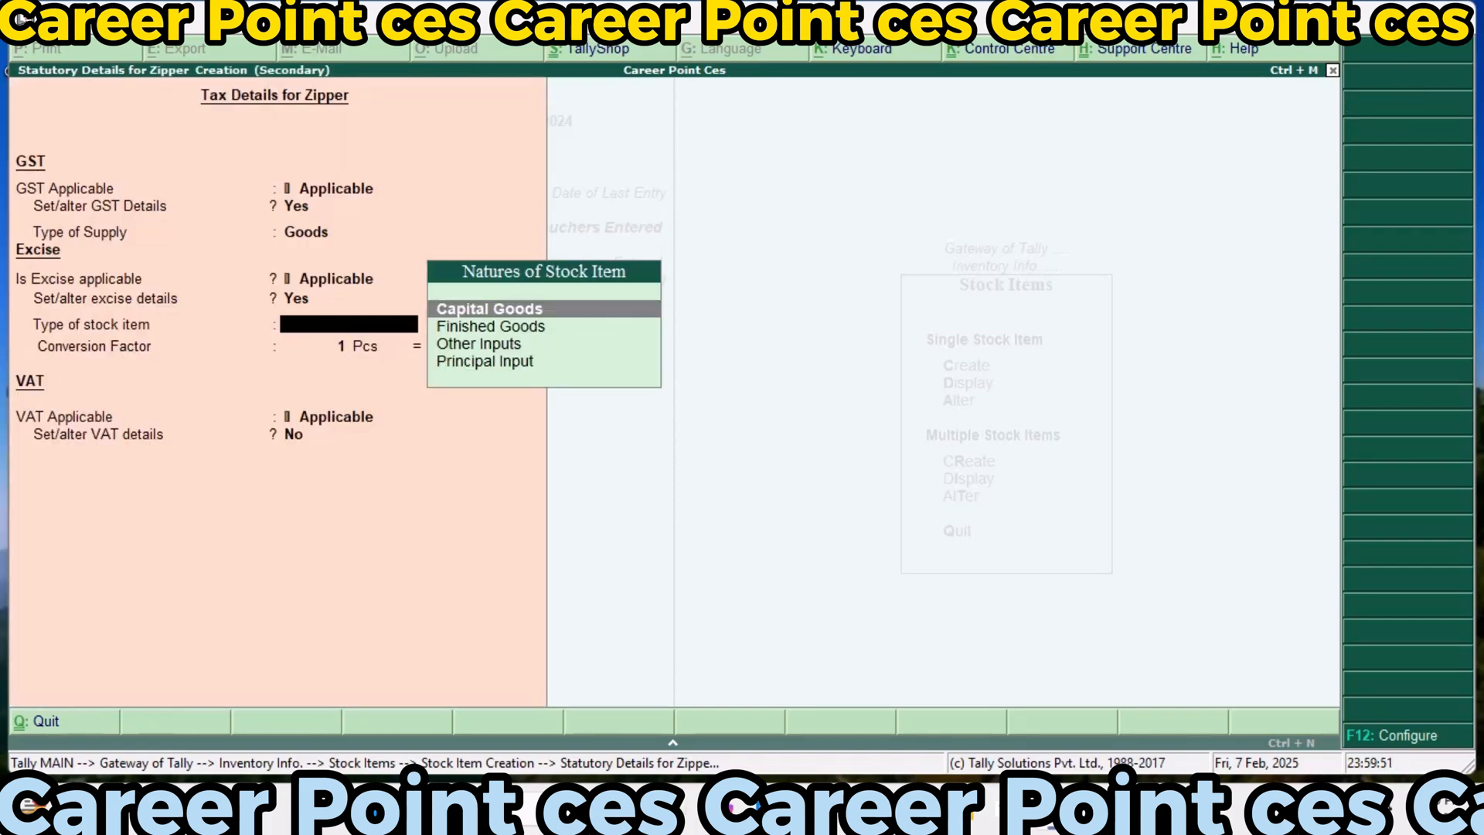
Set Zipper's excise stock item type to Finished Goods with conversion factor 1 Pcs = 1 10GMS
key(Down)
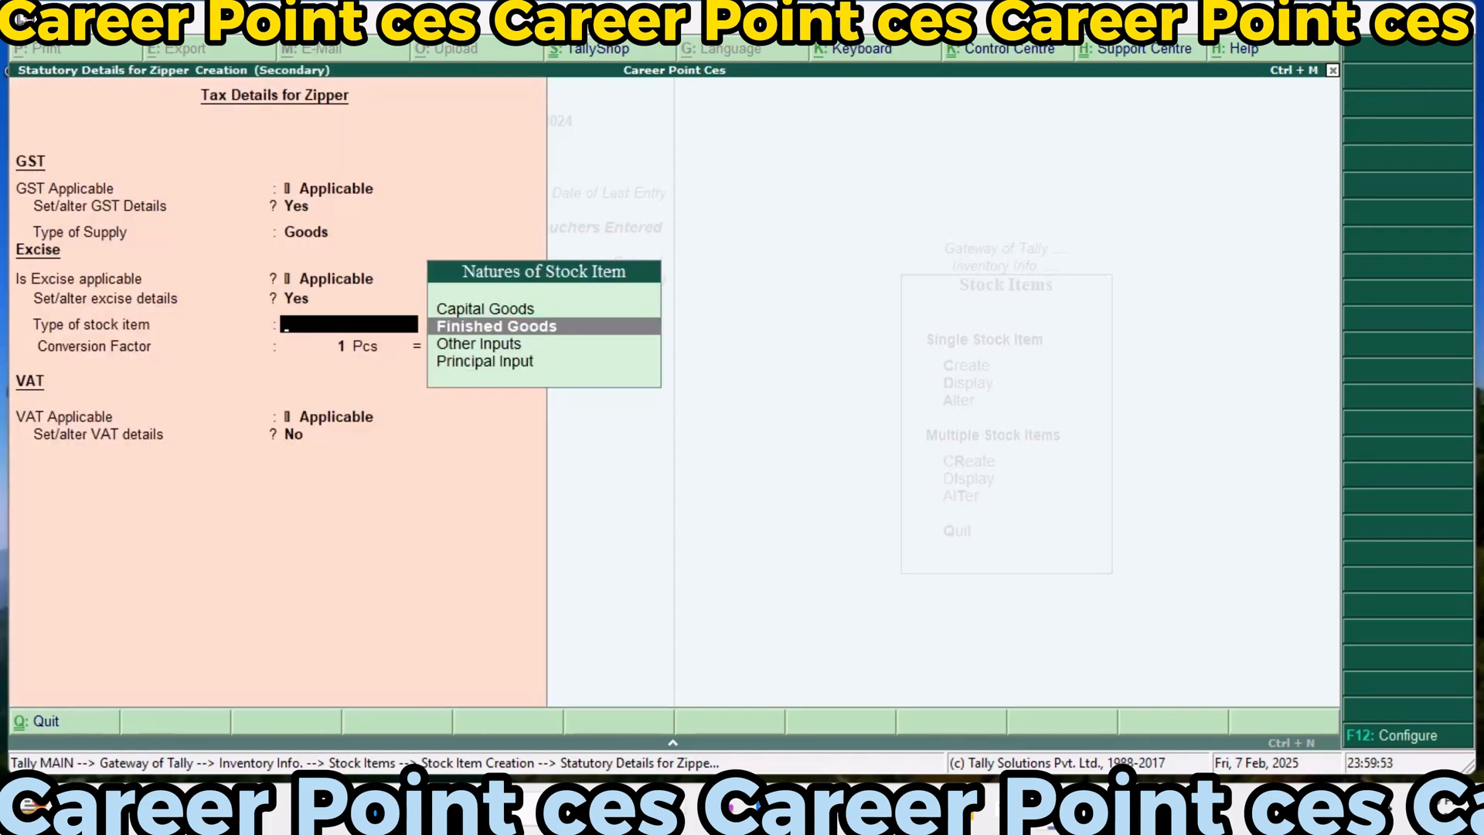
key(Return)
key(Return)
text(1)
key(Return)
key(Return)
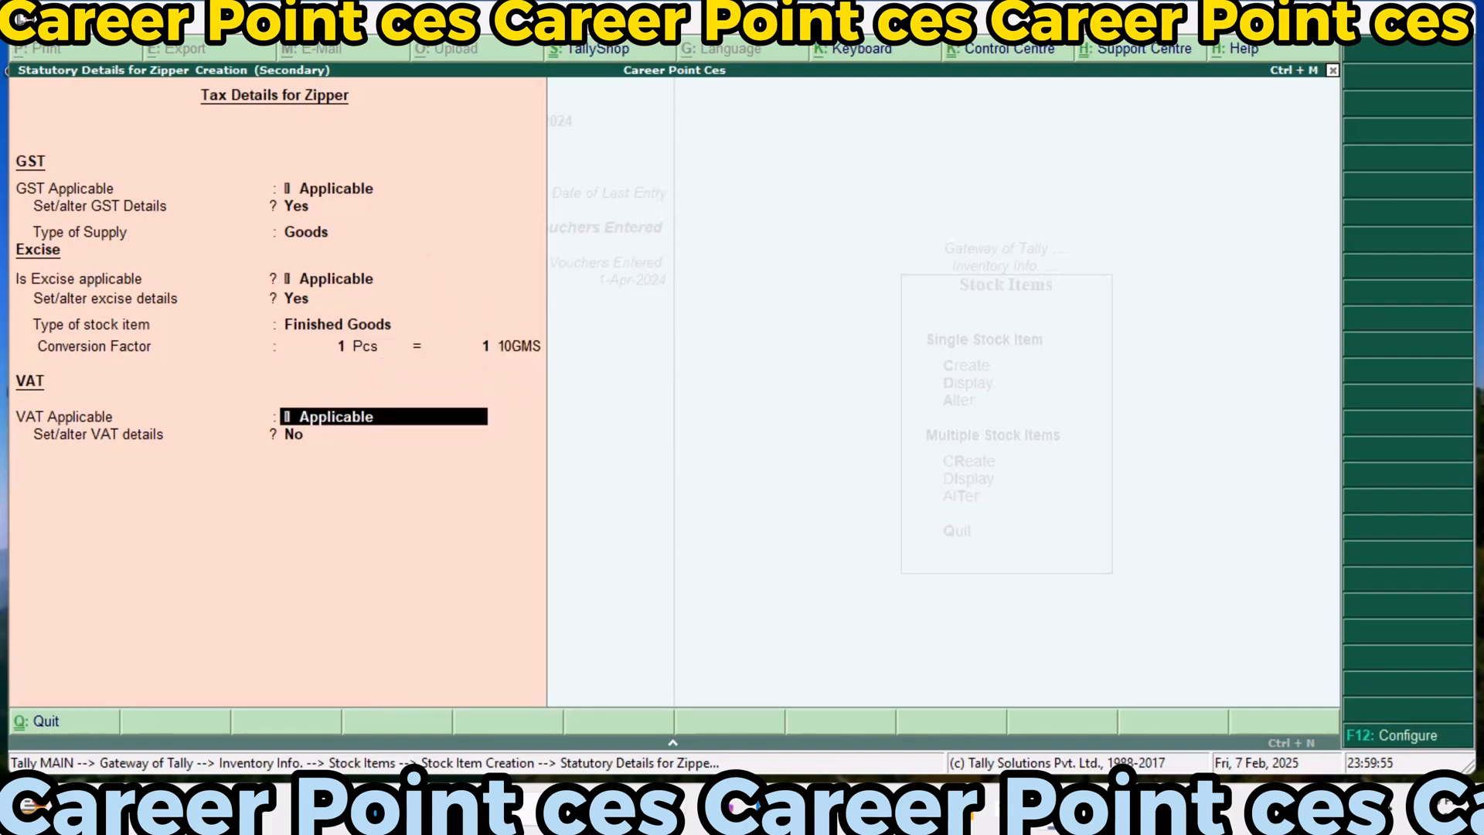
Keep VAT applicable for Zipper, set a Taxable 10% tax rate with 10% additional tax, and save the item
click(291, 433)
text(y)
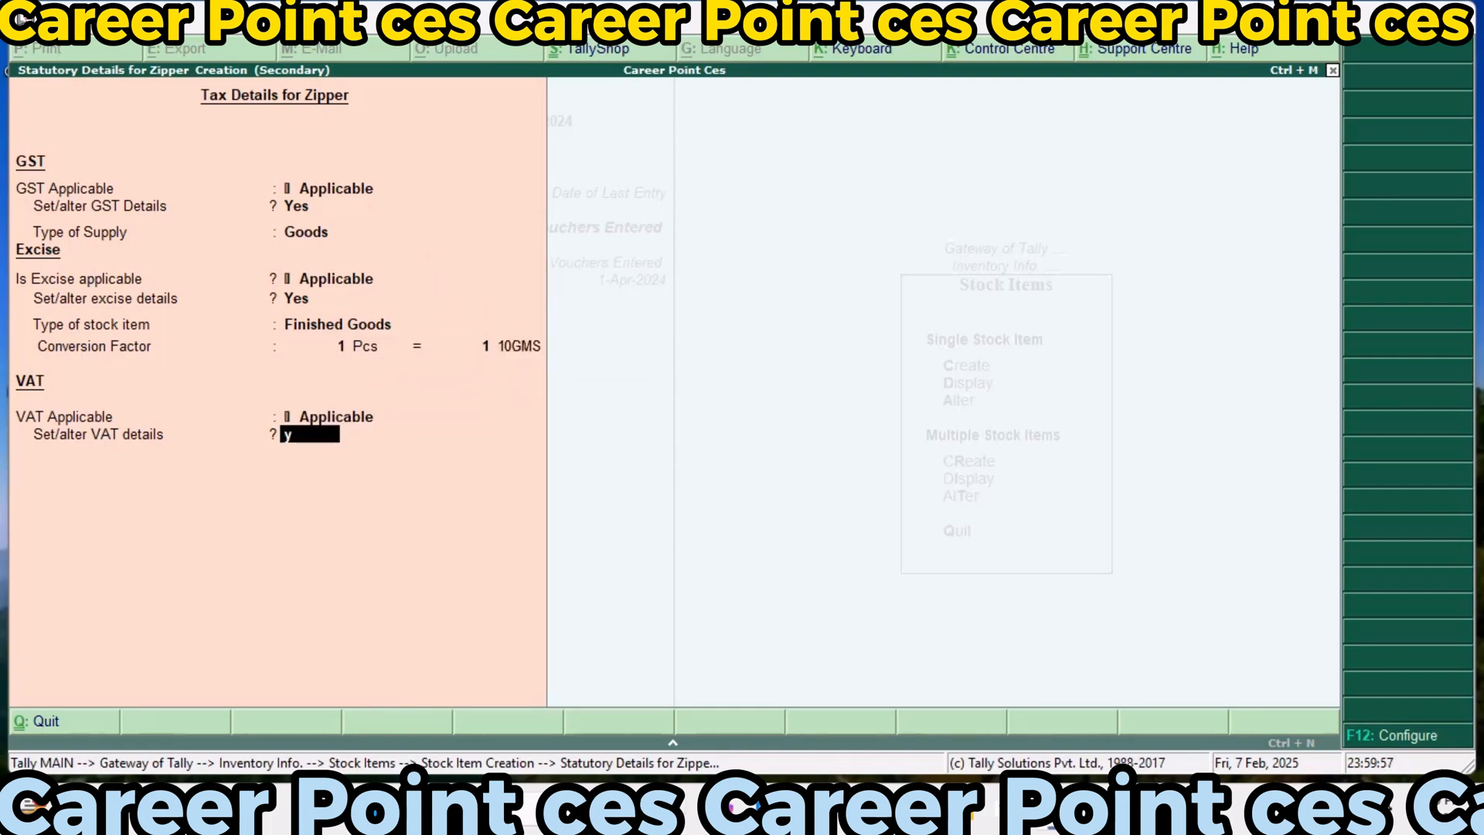
key(Return)
text(10)
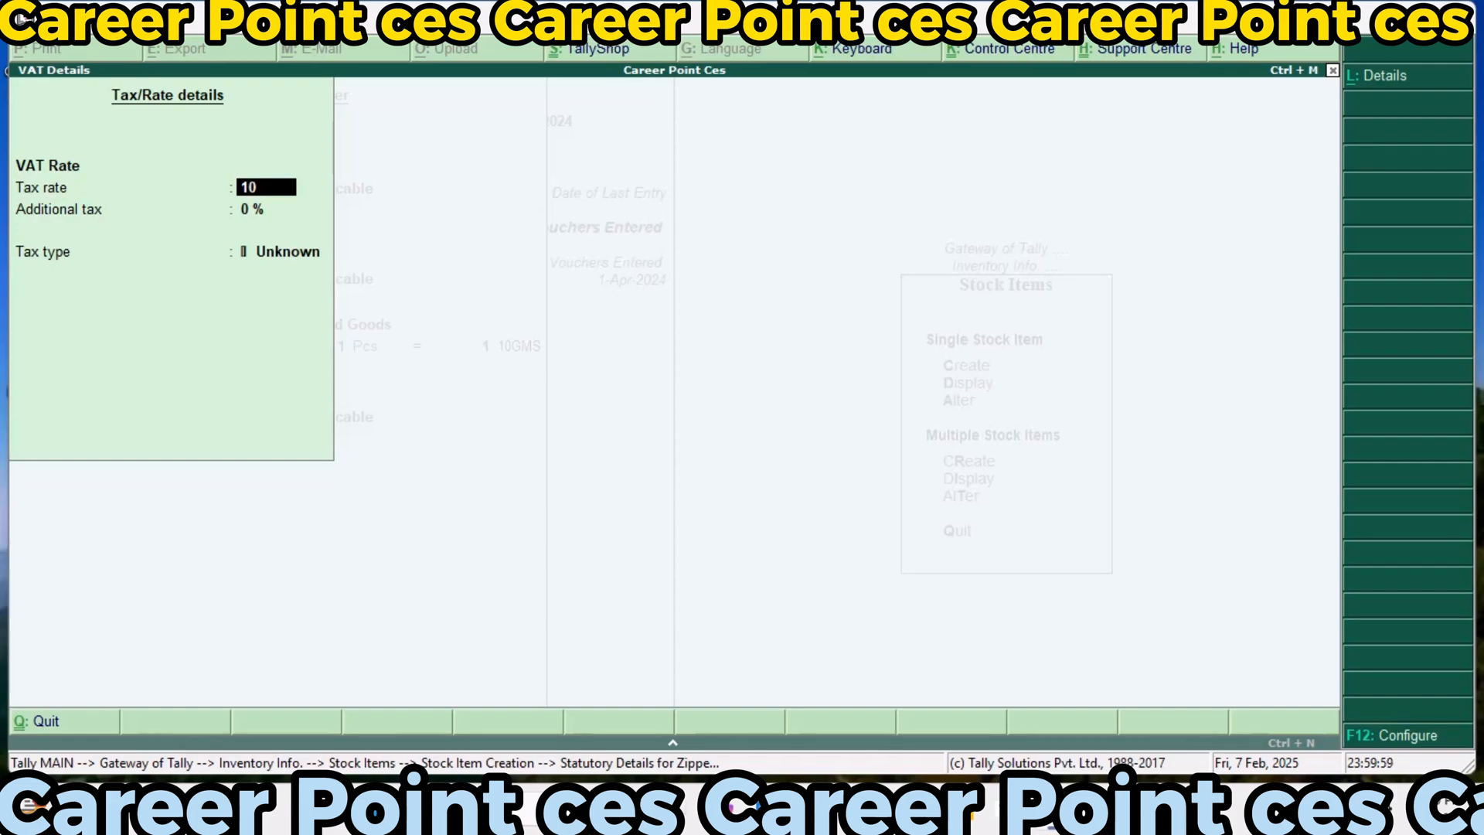
key(Return)
key(Return)
text(10)
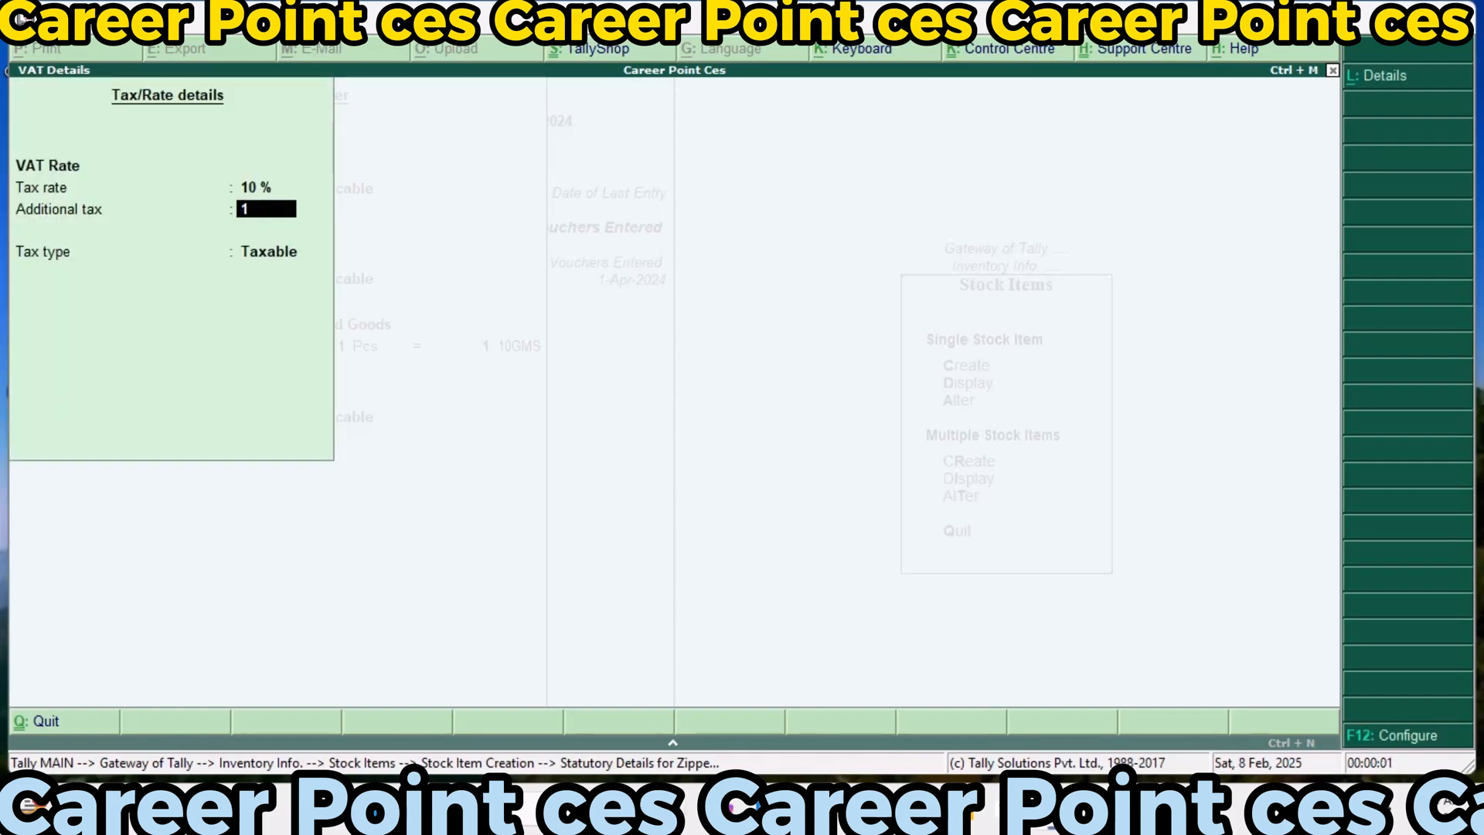
key(Return)
key(Return)
key(Return)
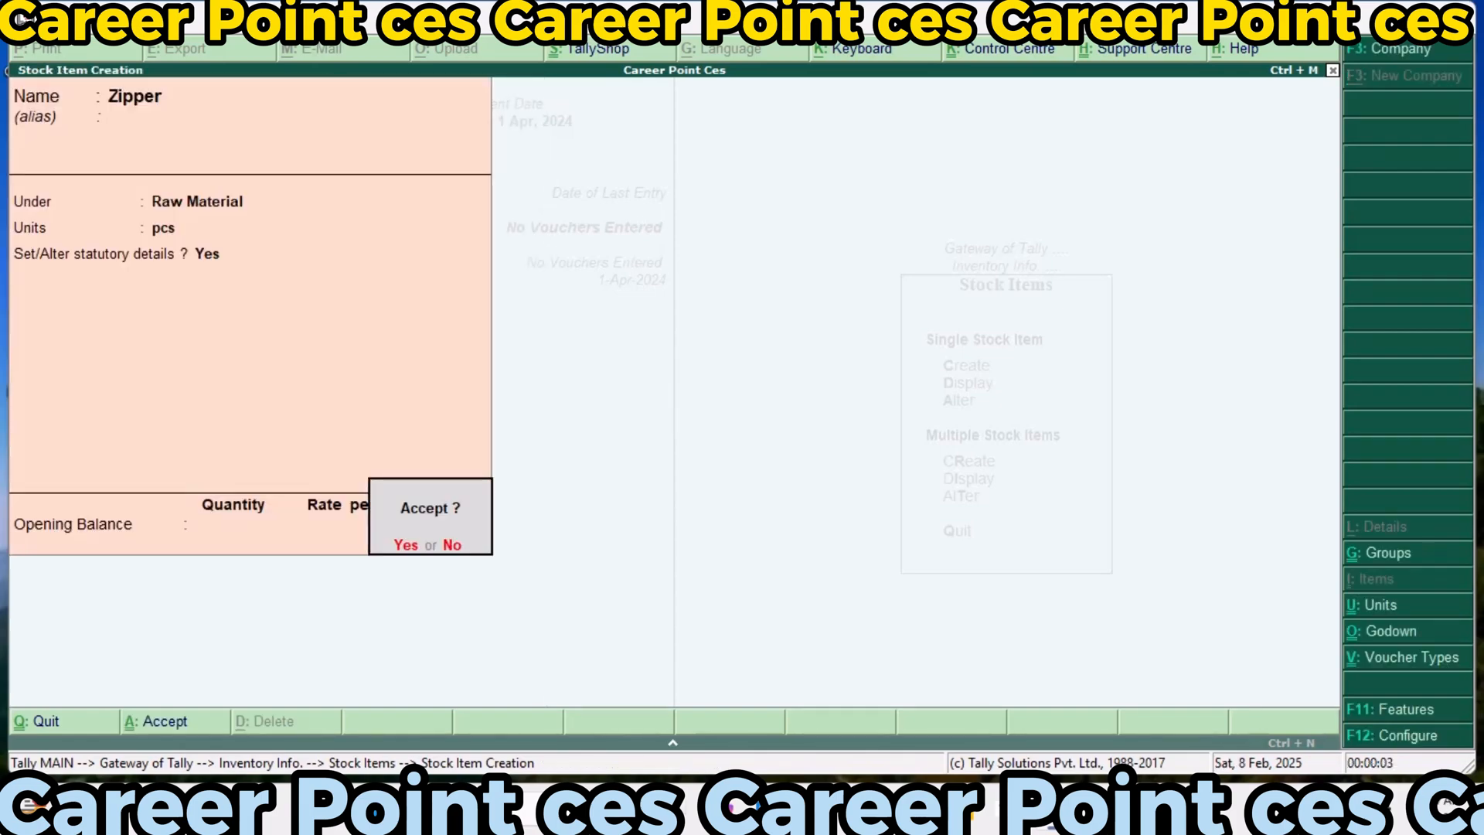
key(Return)
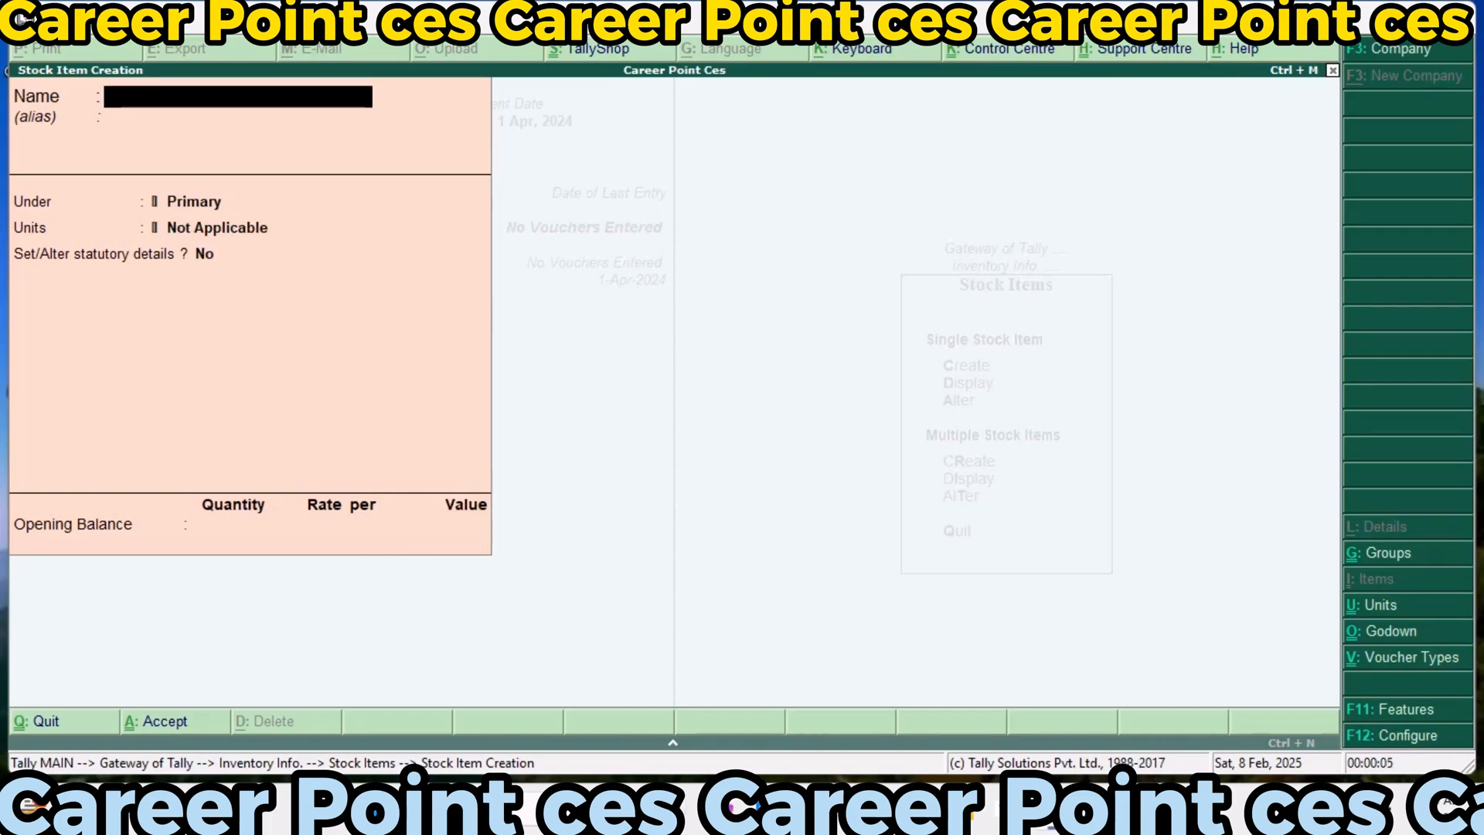
Name the new stock item Botton, place it under Raw Material and set its unit to pcs
text(Botton)
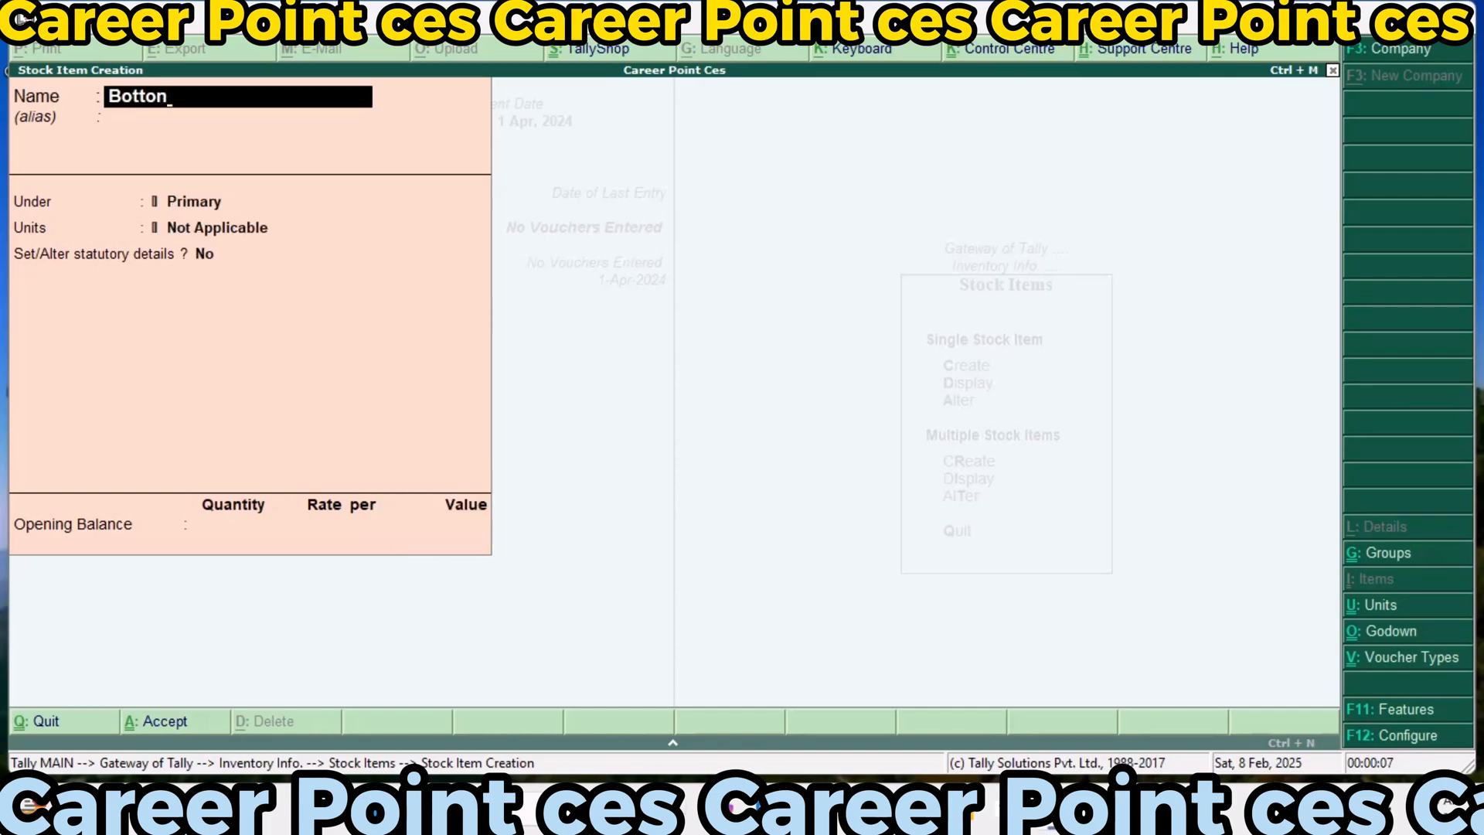
key(Return)
key(Return)
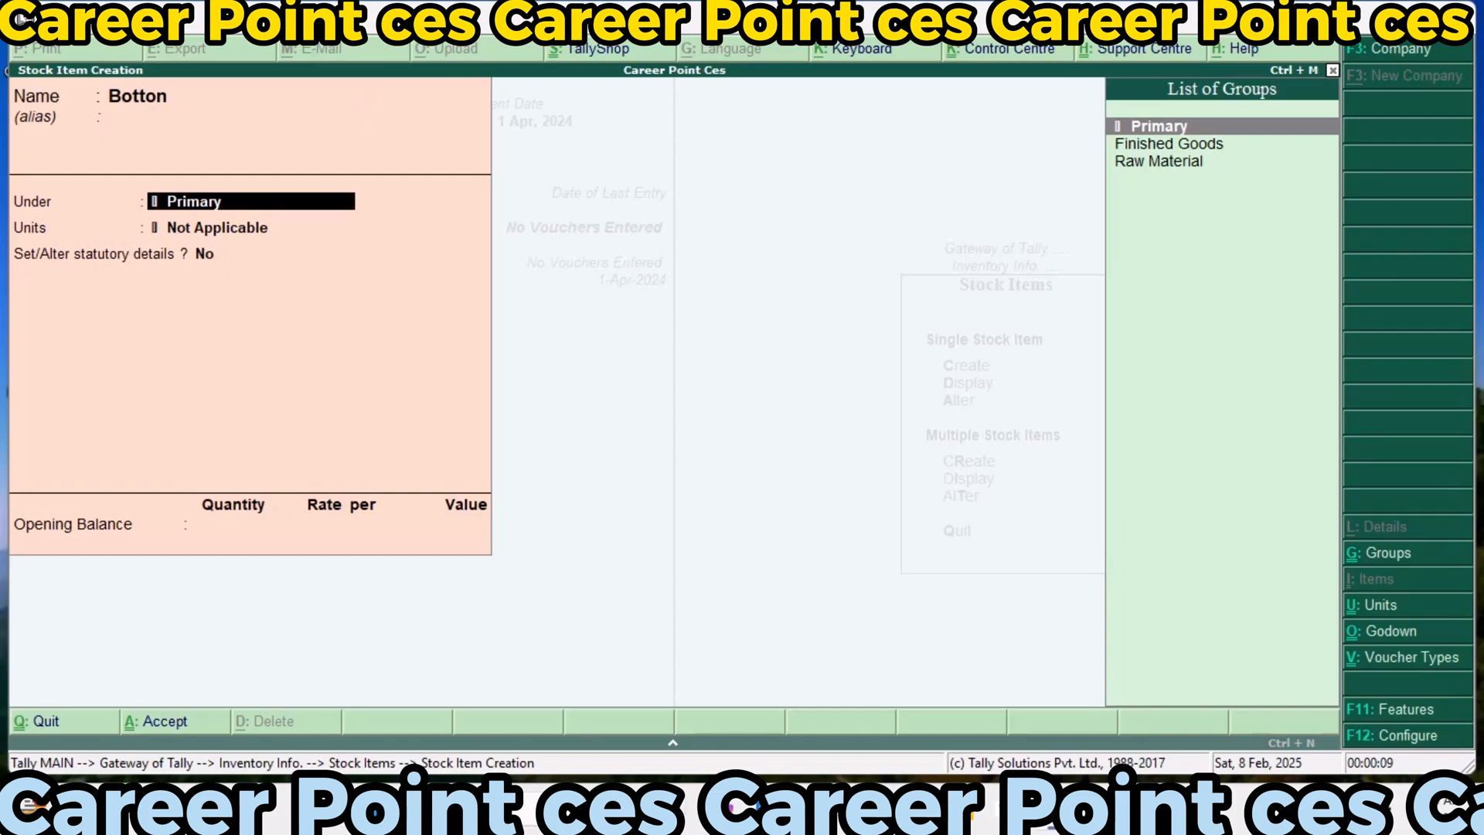
key(Down)
key(Down)
key(Return)
key(Down)
key(Down)
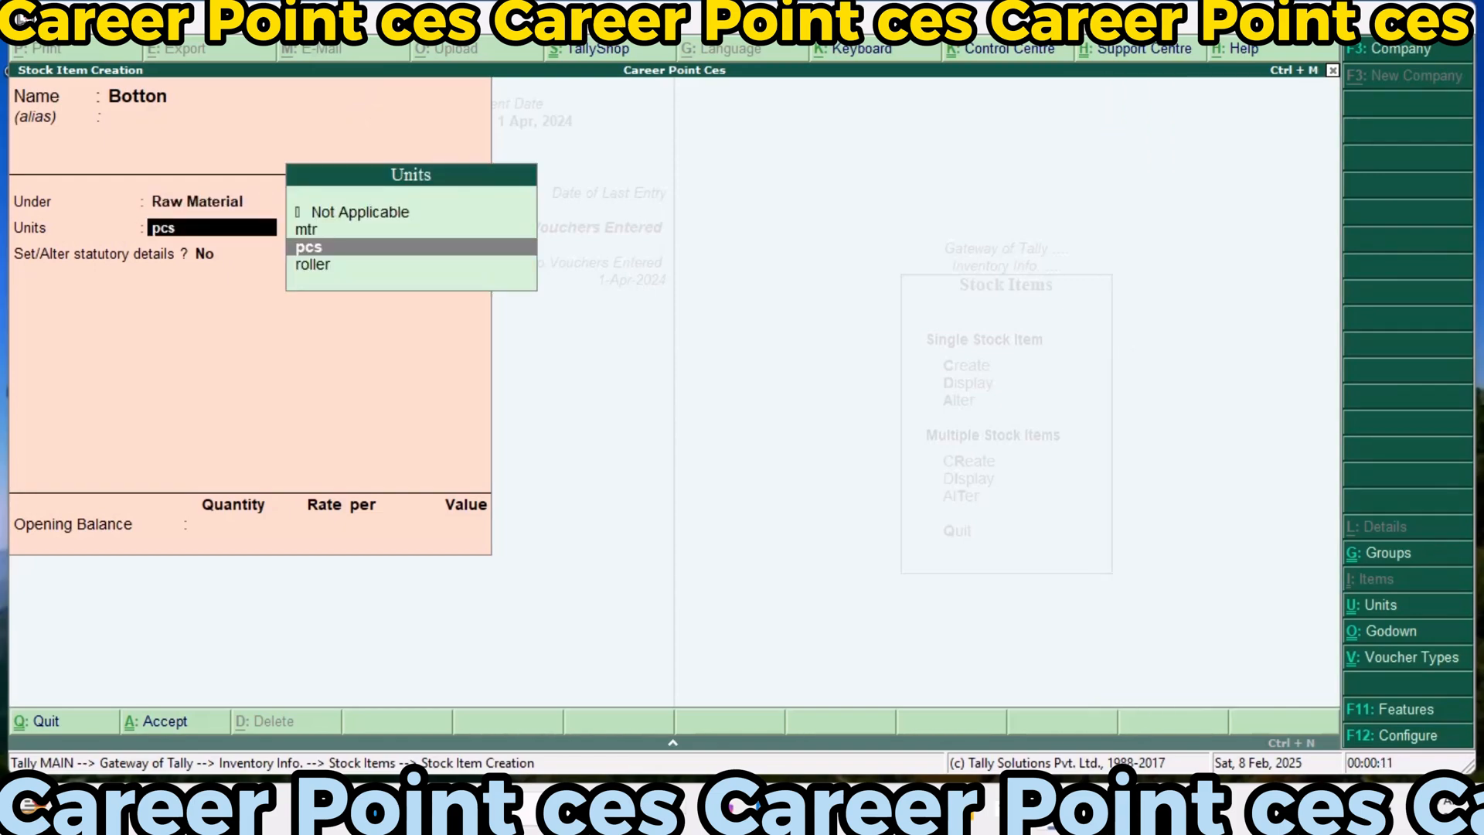
Enter statutory details for Botton, keeping GST applicable with calculation On Value and setting the taxability to Taxable
key(Return)
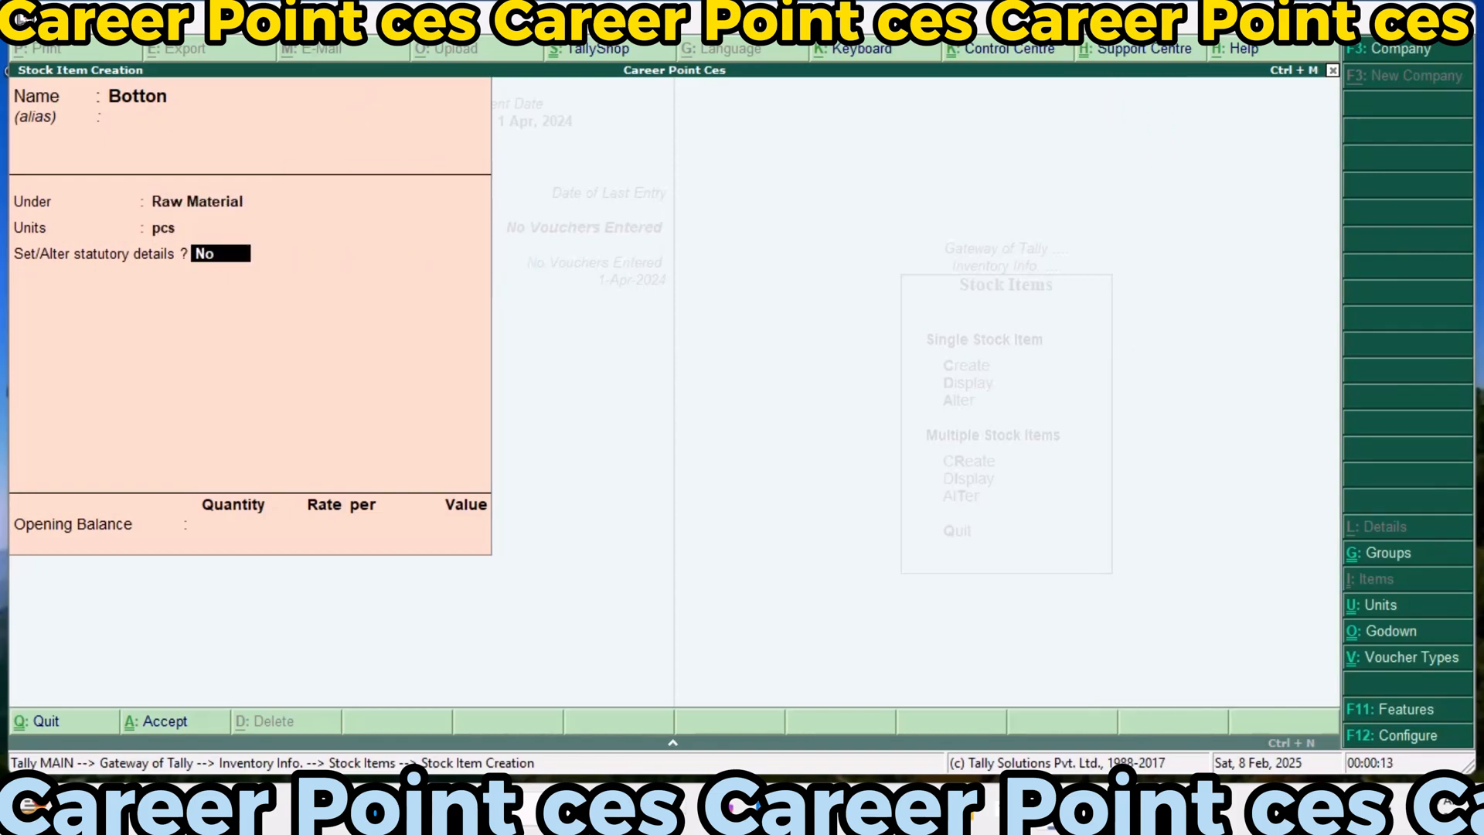
text(y)
key(Return)
key(Return)
text(y)
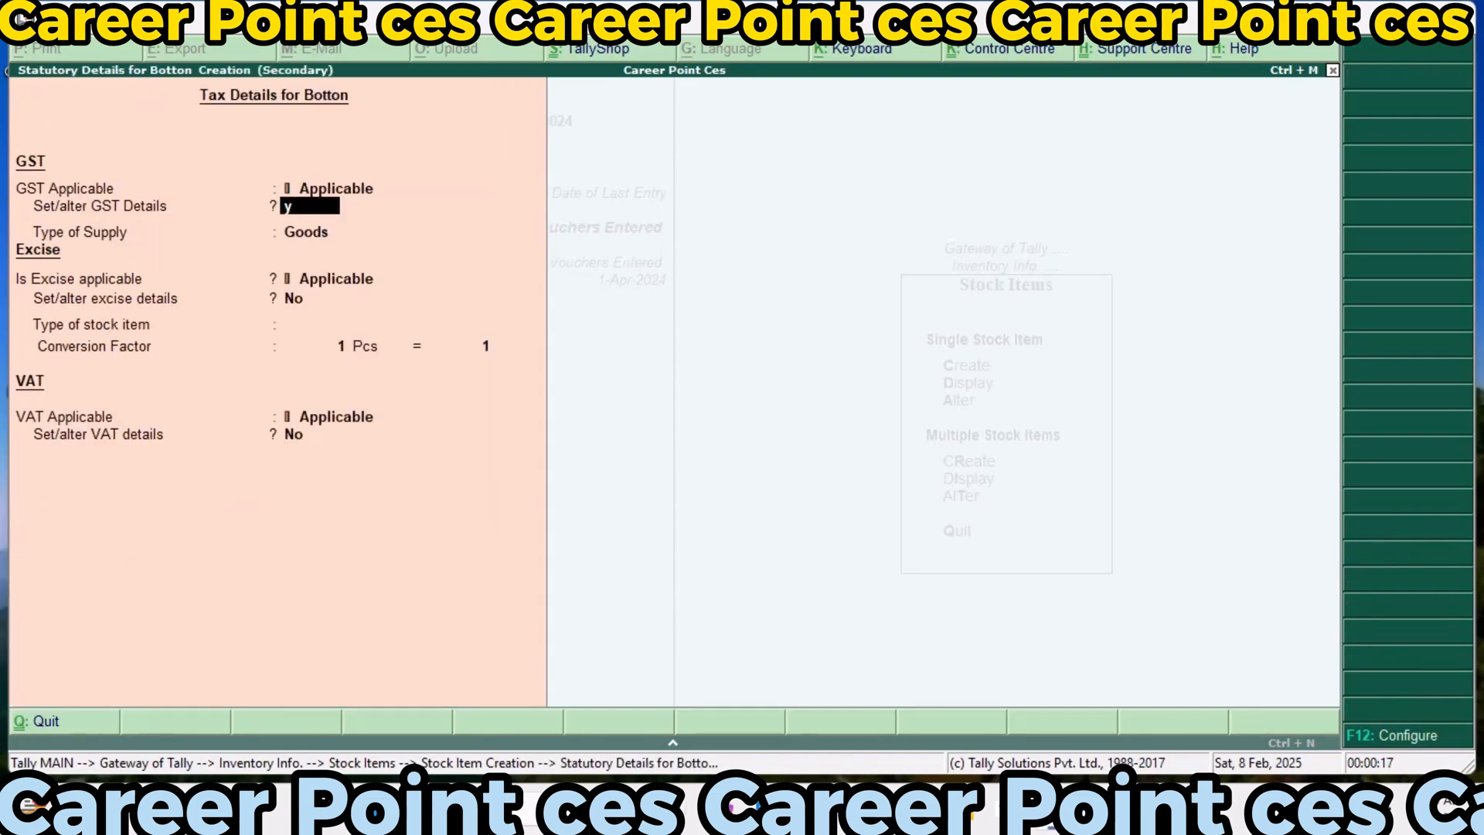
key(Return)
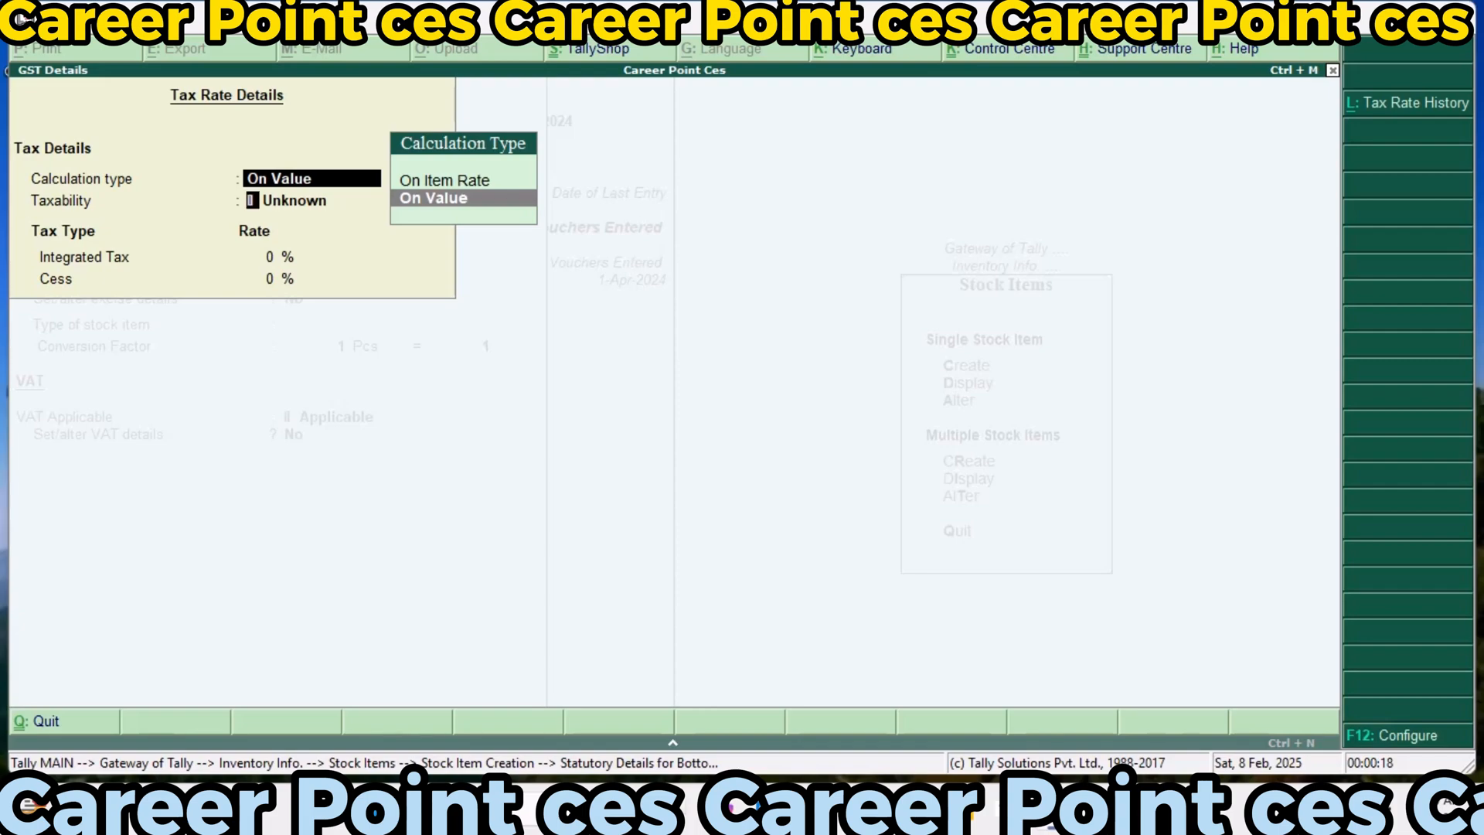
key(Return)
text(T)
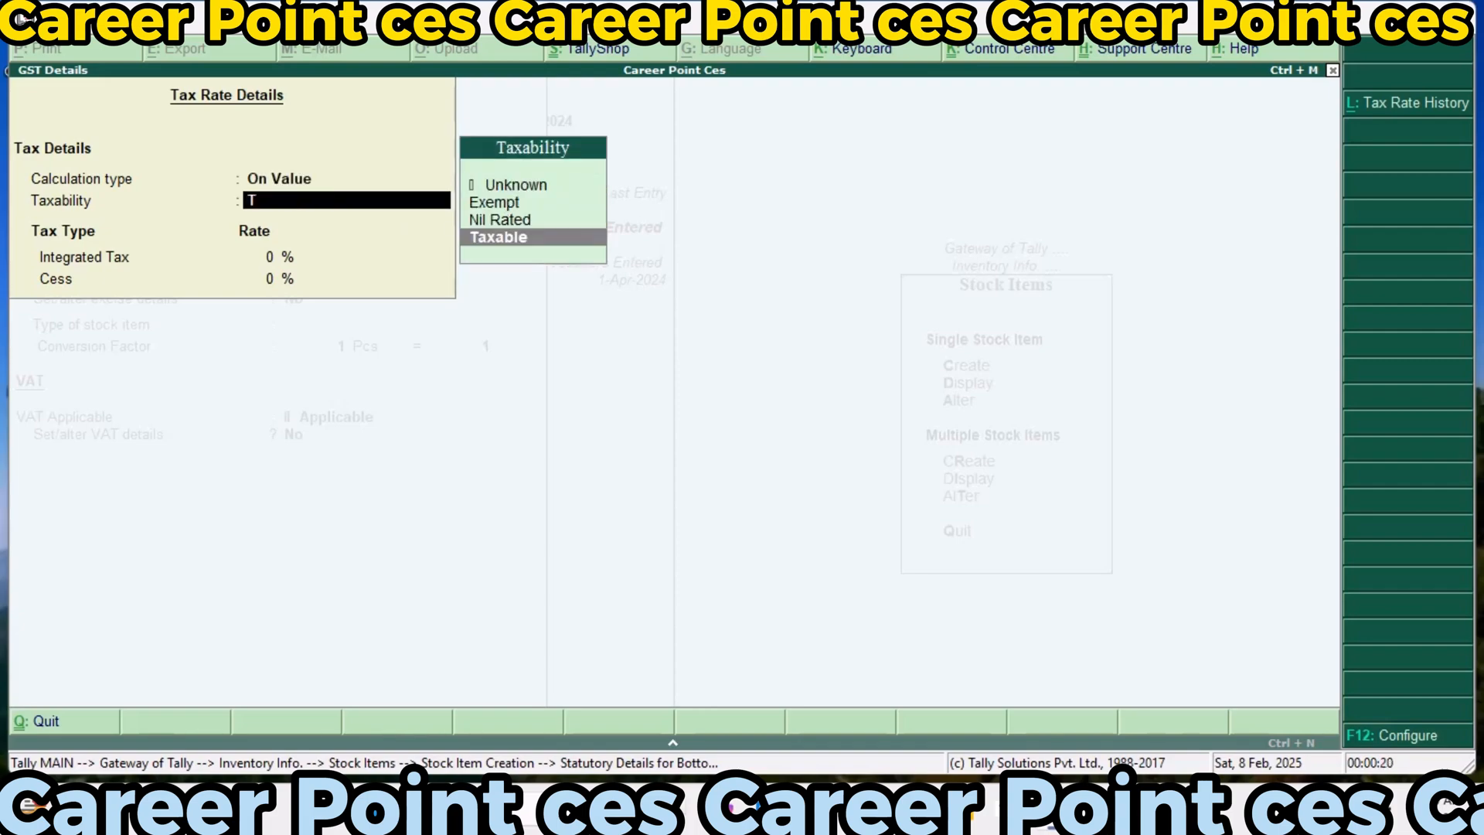
key(Return)
Set Botton's integrated tax to 18% without entering a cess rate, keeping Goods as the type of supply
text(18)
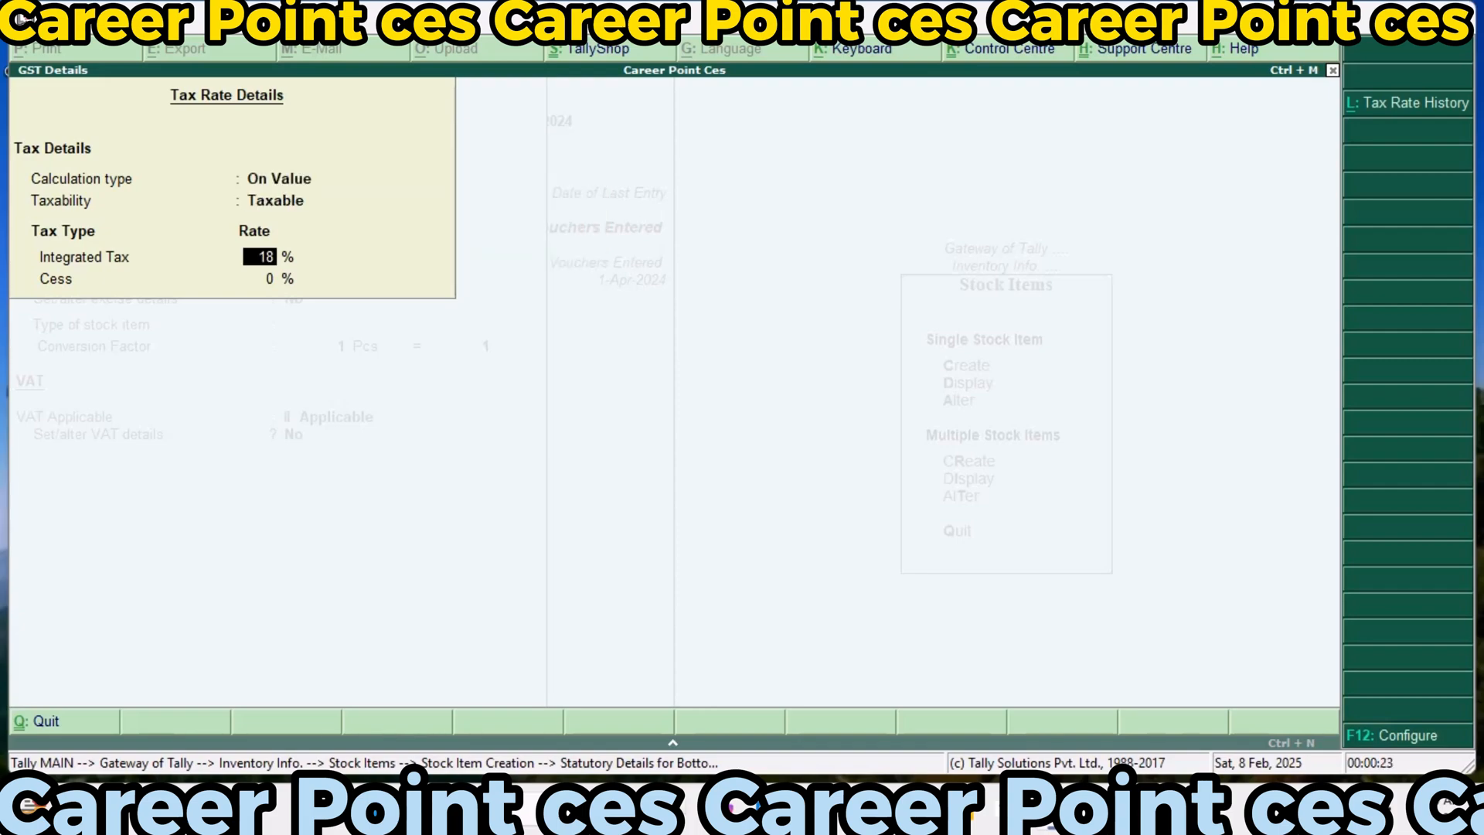
key(Return)
key(Return)
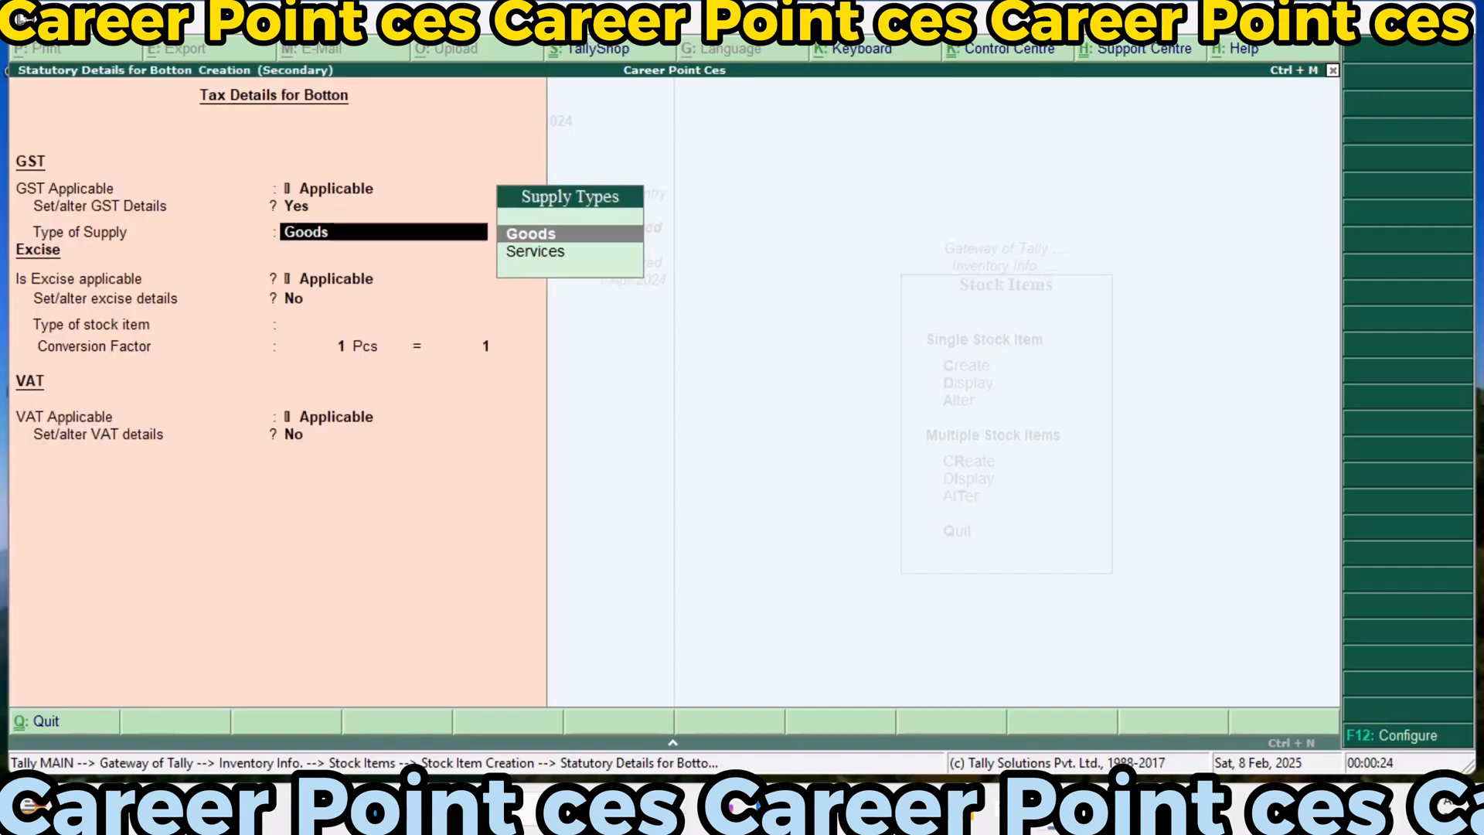
key(Return)
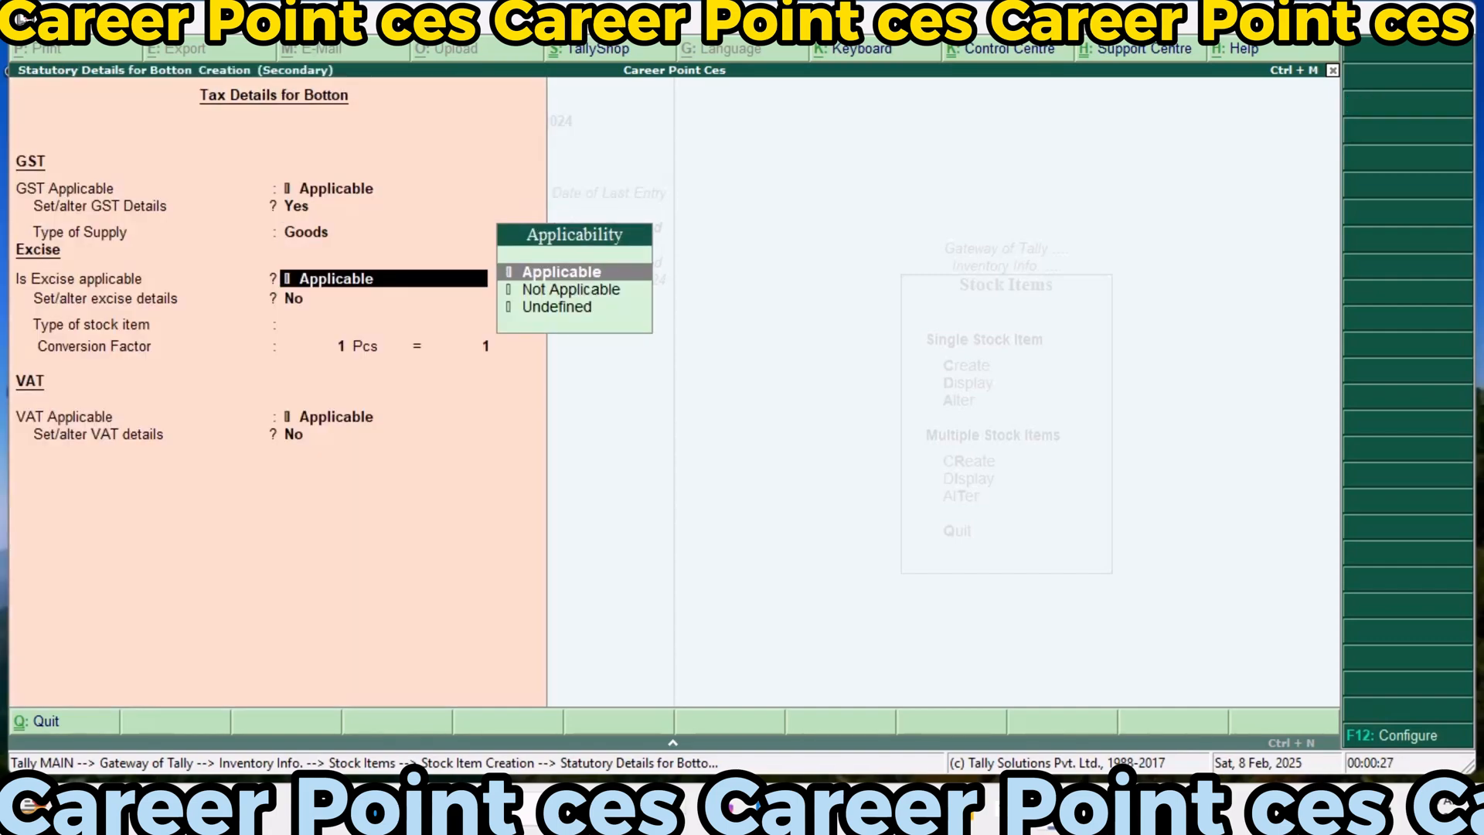
Keep excise applicable for Botton and add tariff Exci123 with undefined reporting unit, Ad Valorem valuation and a 35% rate, without an HSN code
key(Return)
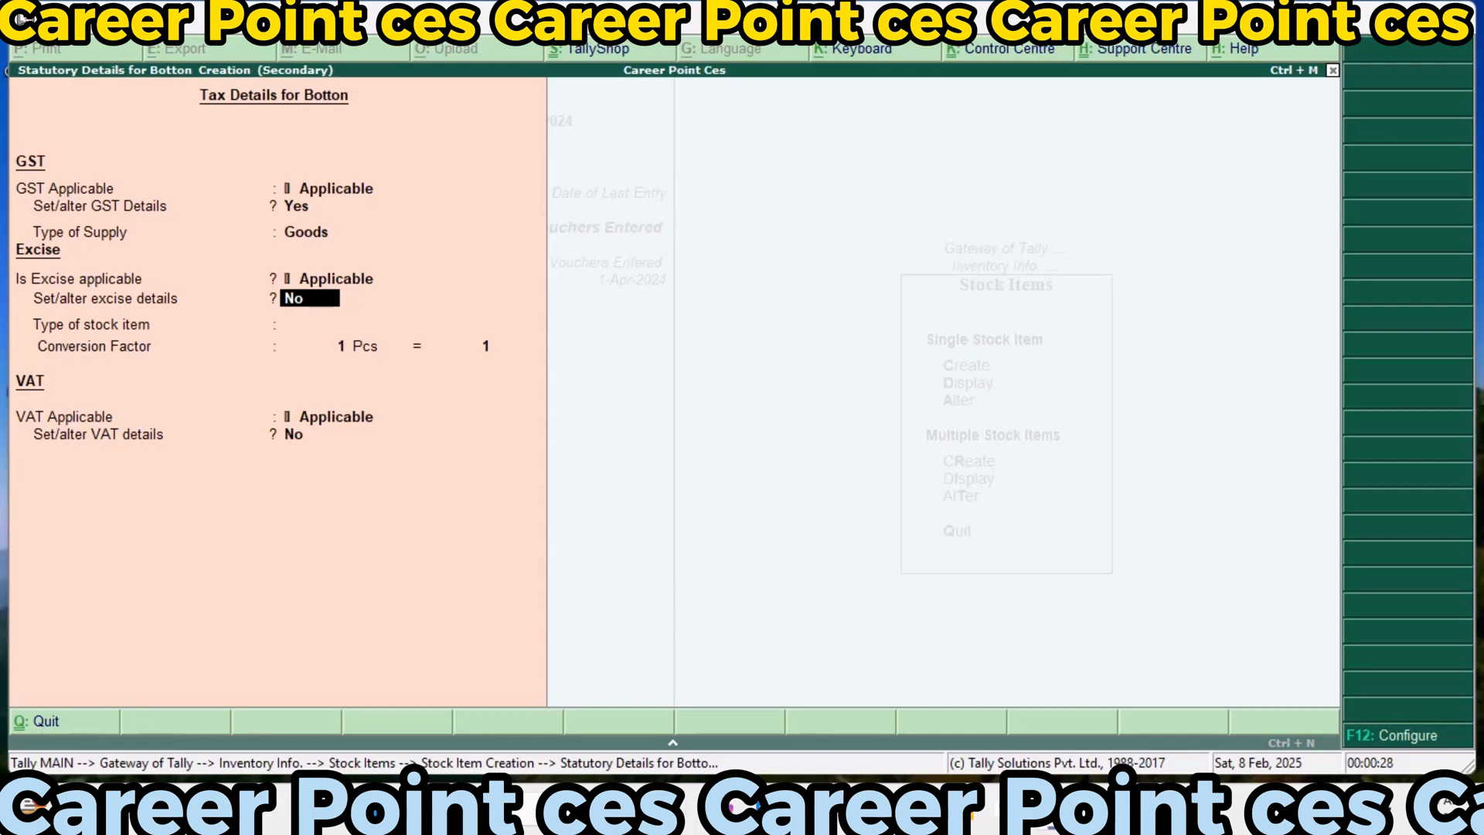
key(y)
key(Return)
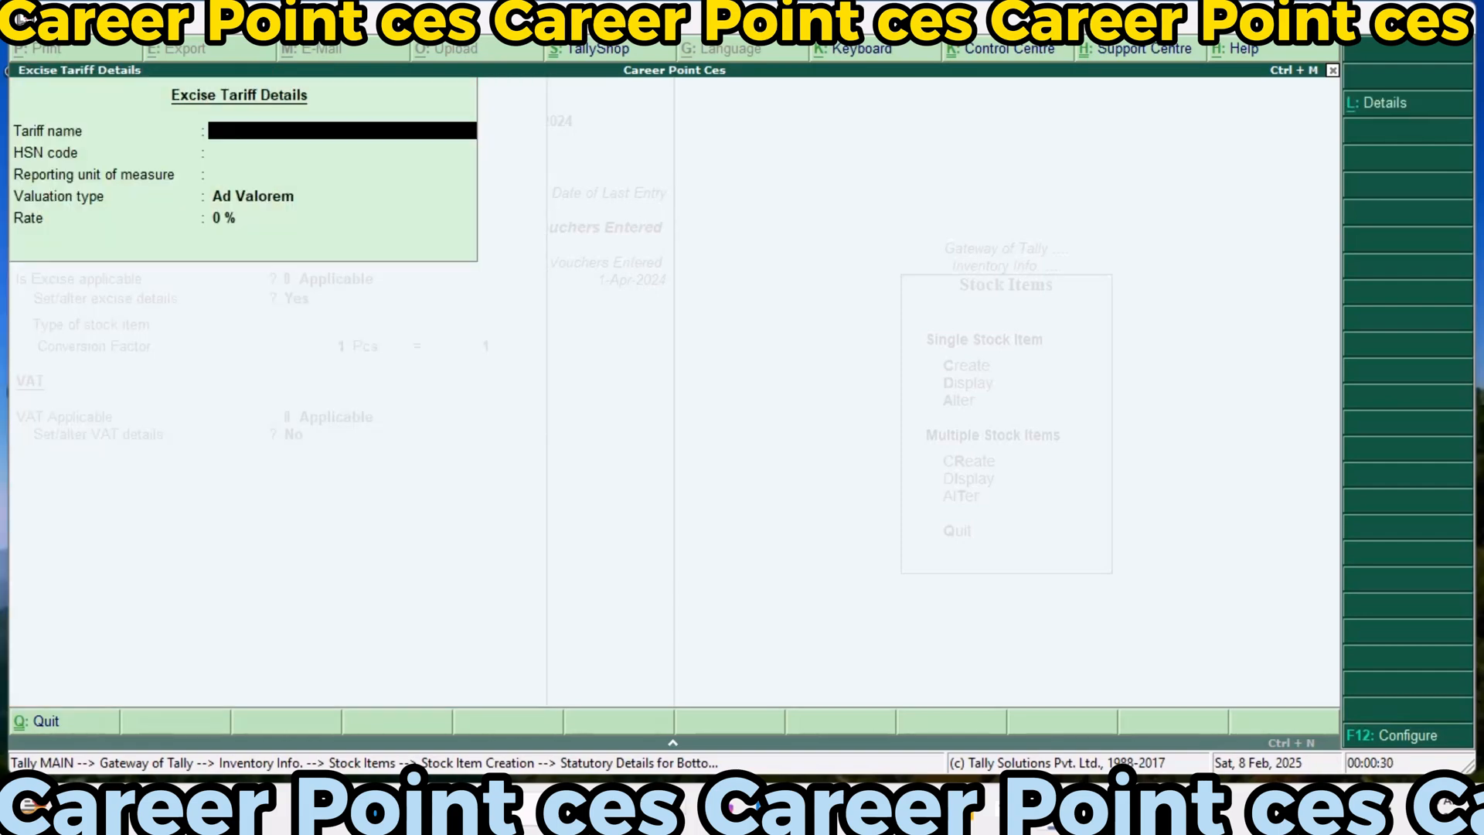
text(Exci123)
key(Return)
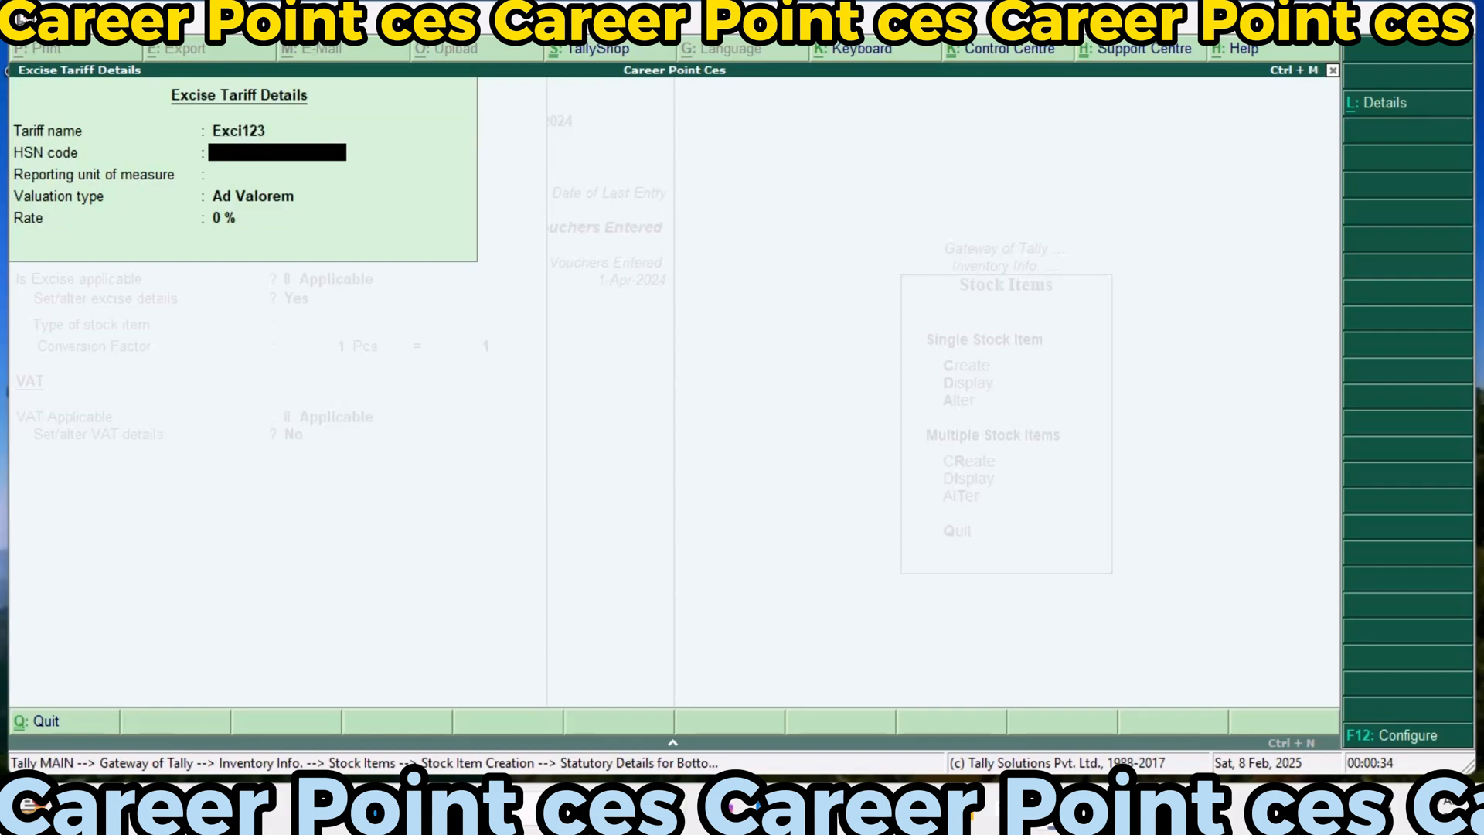
key(Return)
key(Return)
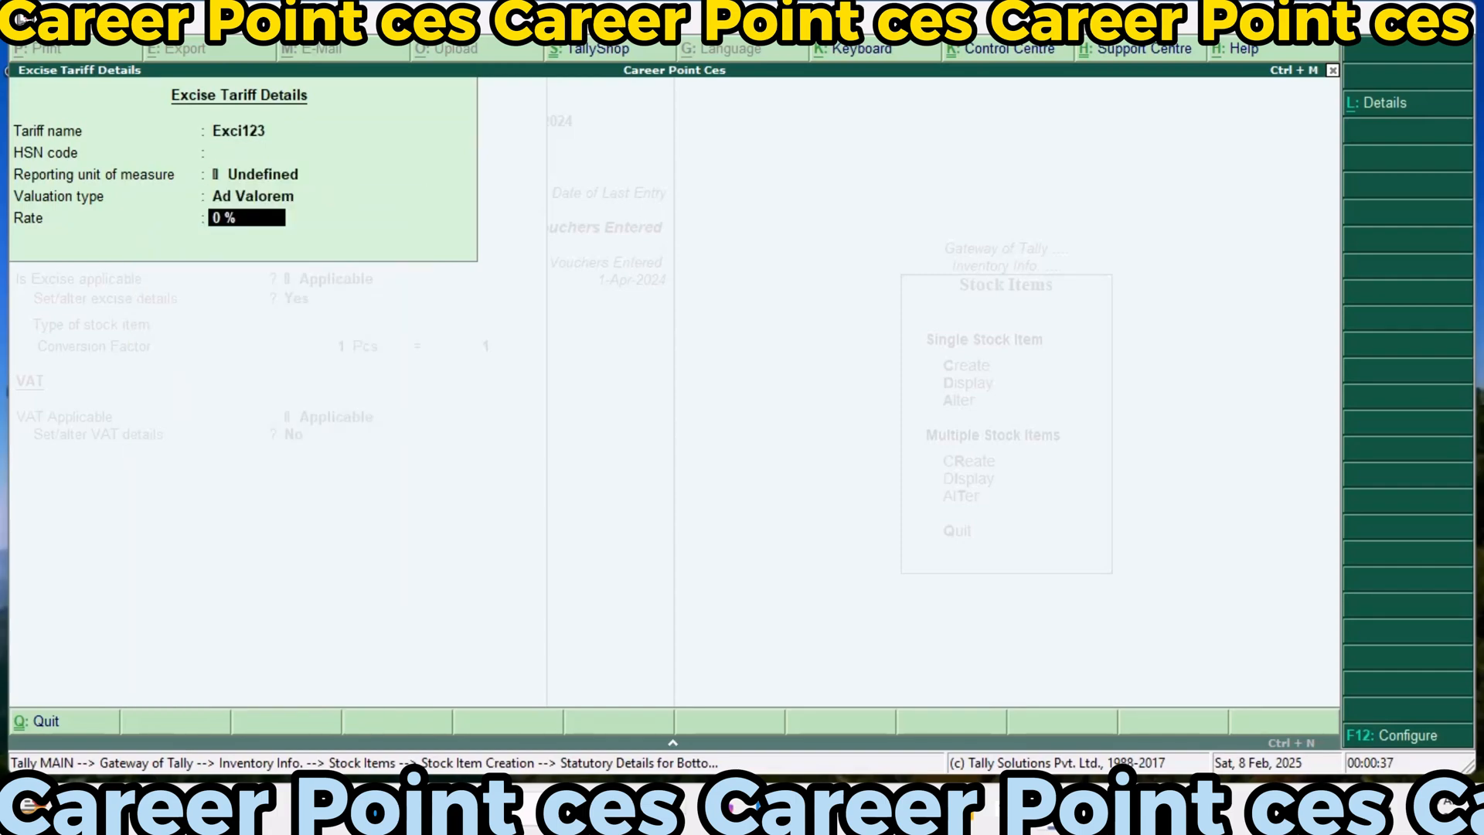
text(35)
Set Botton's excise stock item type to Finished Goods with a conversion factor of 1 Pcs = 1 10GMS
key(Return)
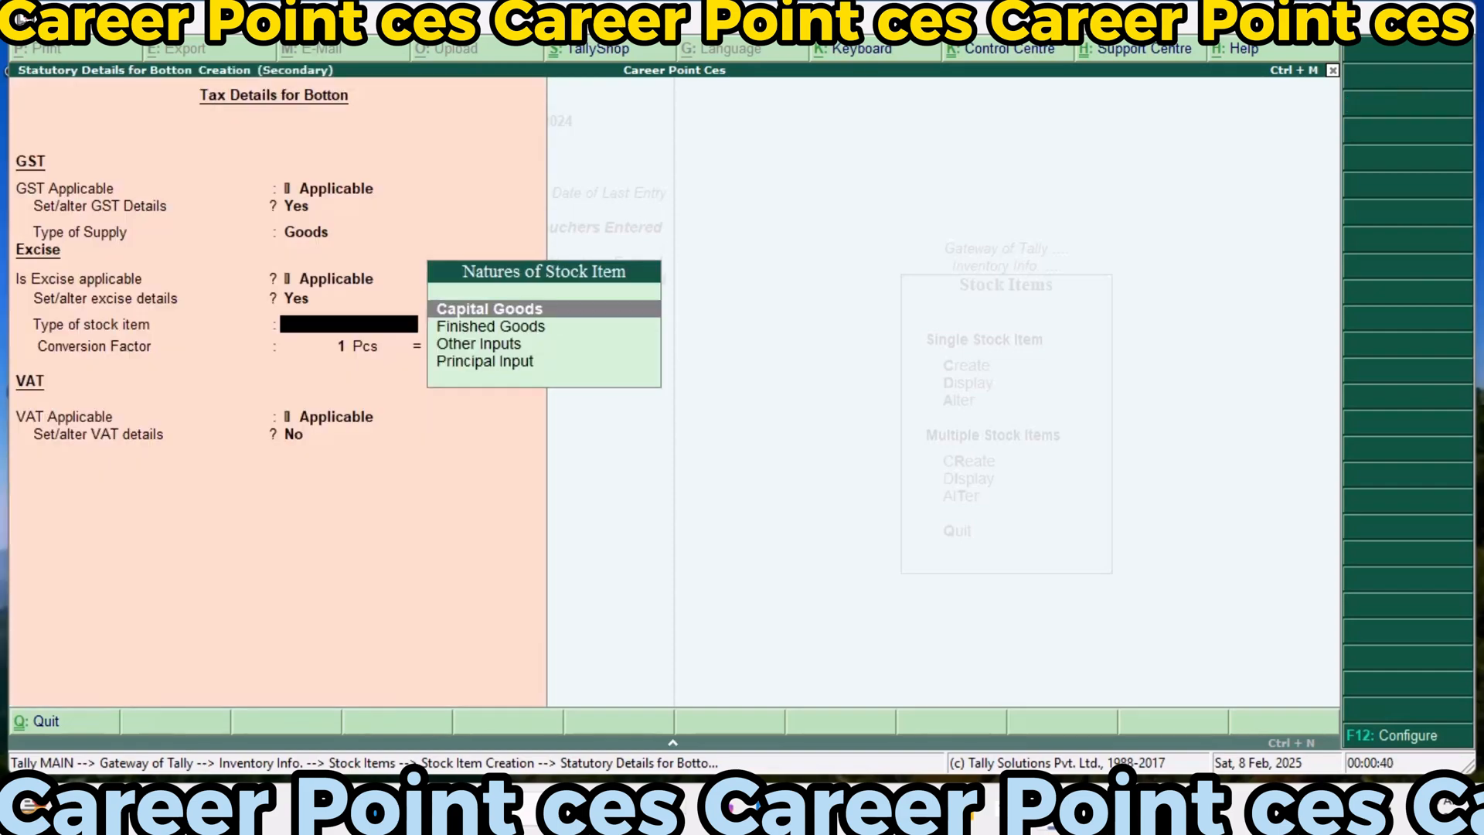
key(Down)
key(Return)
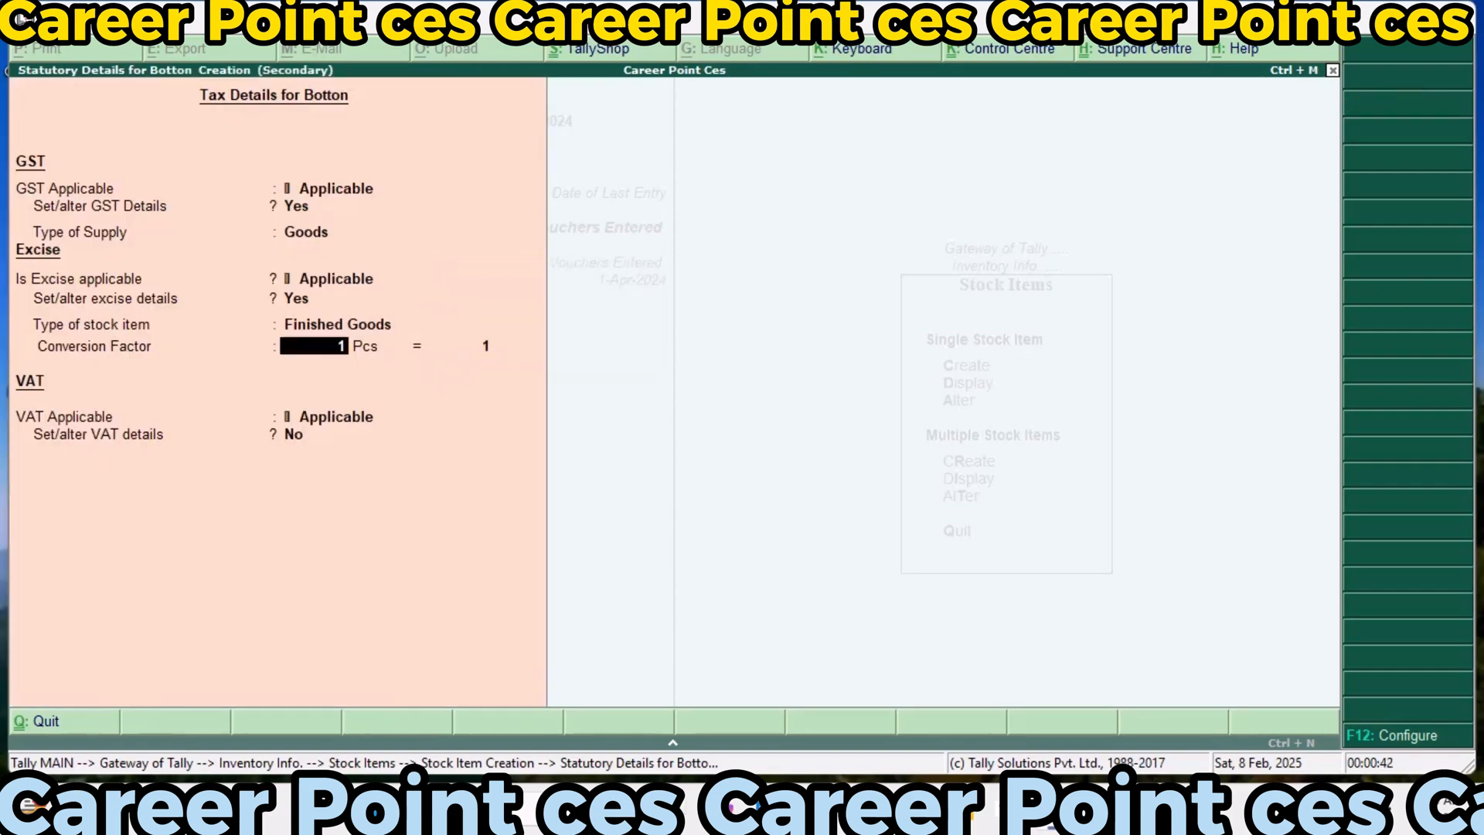
key(Return)
key(Return)
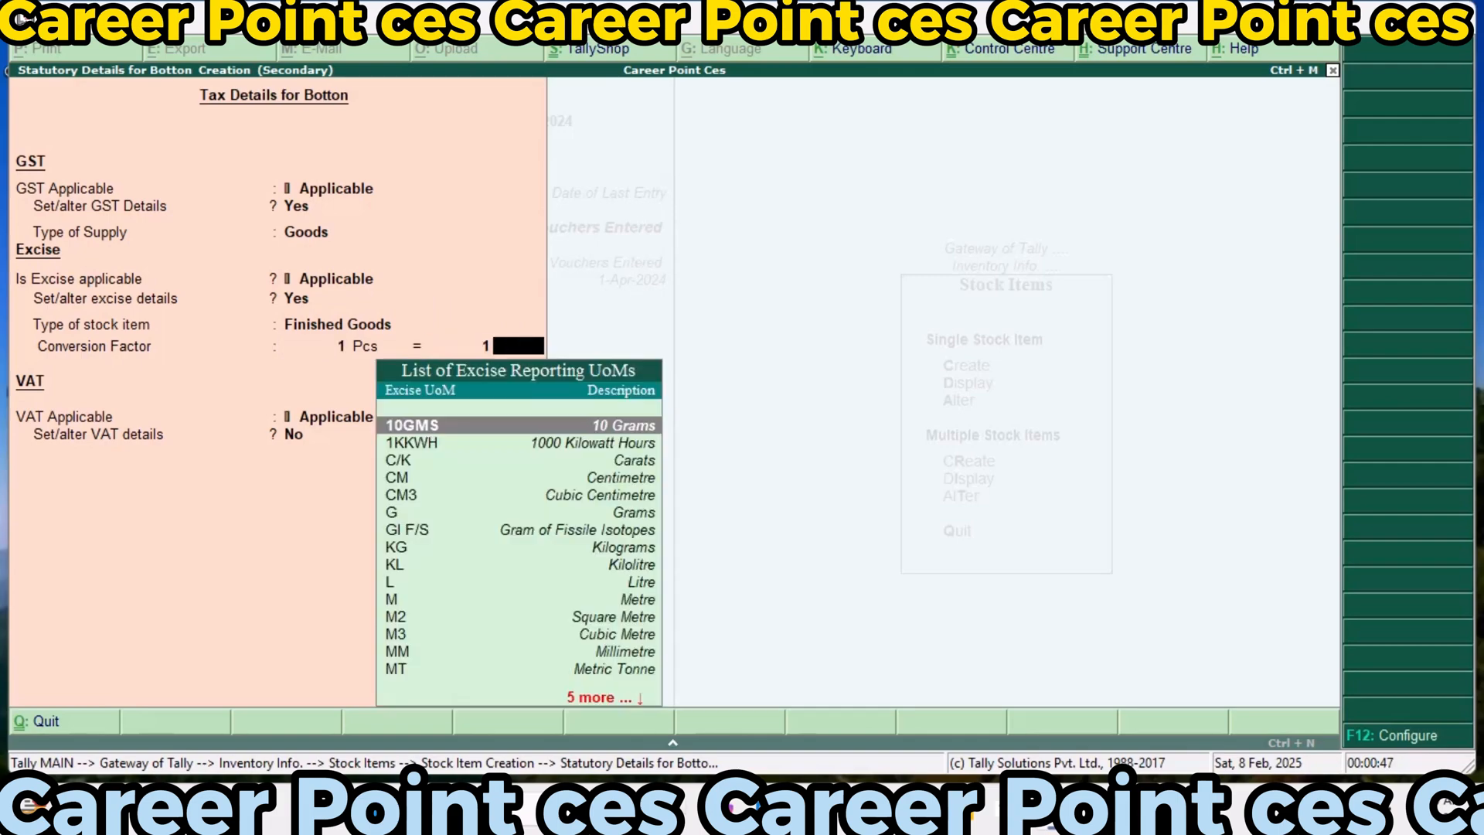
Enter VAT details for Botton with a 10% tax rate and 1% additional tax, keeping it Taxable, and save the stock item
key(Return)
key(Return)
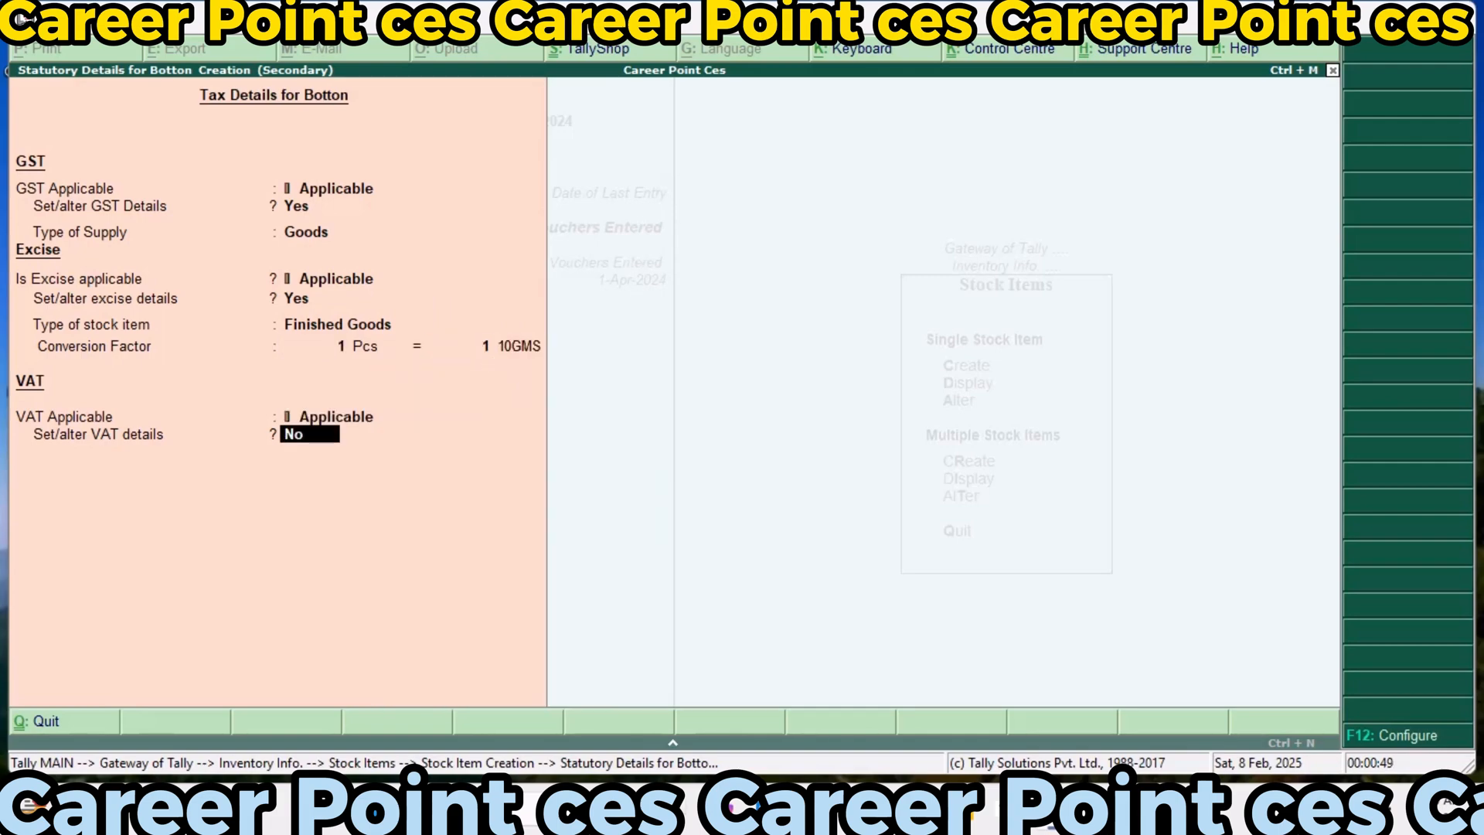
text(y)
key(Return)
text(10)
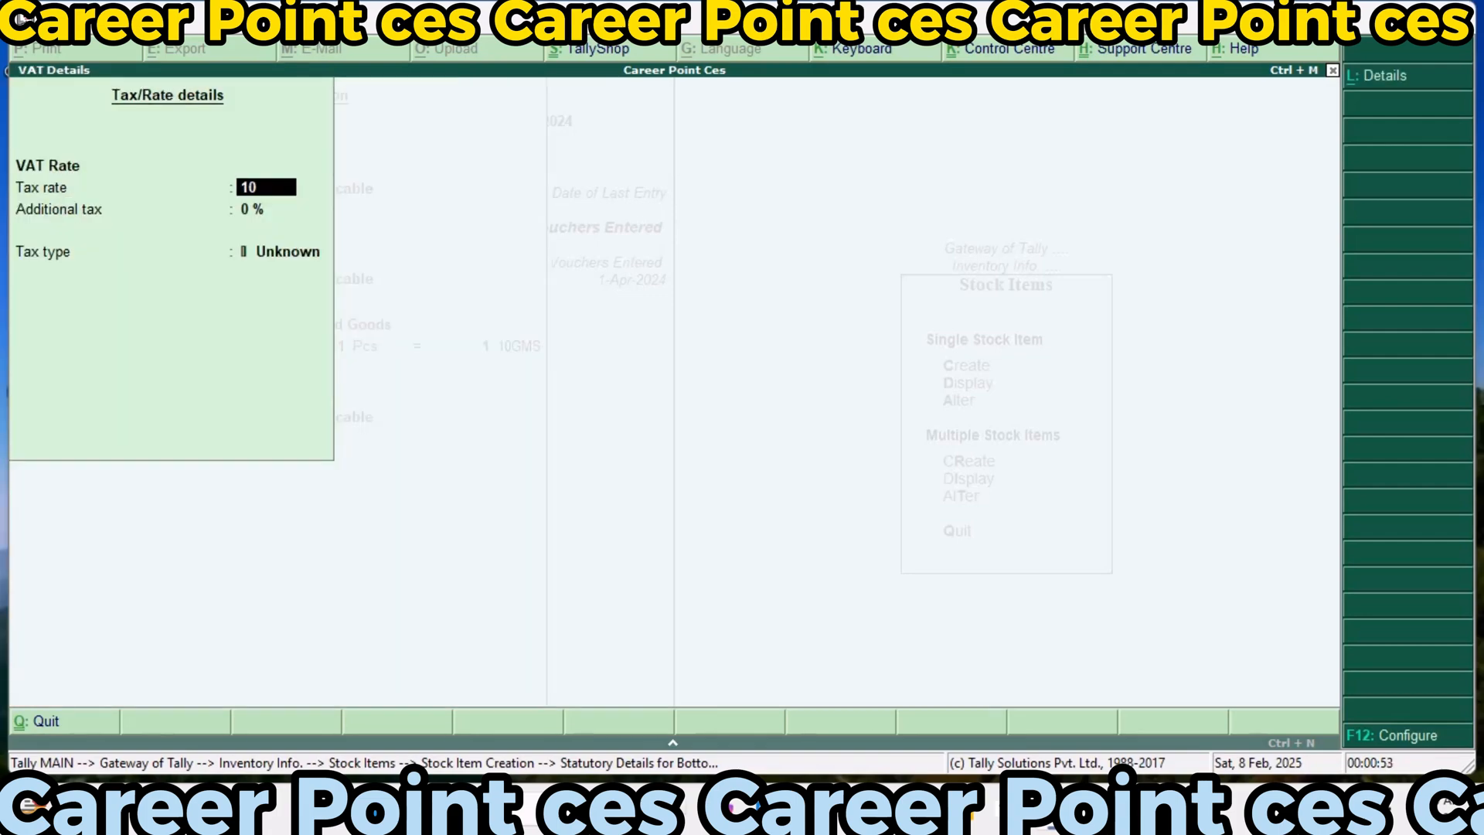
key(Return)
text(10)
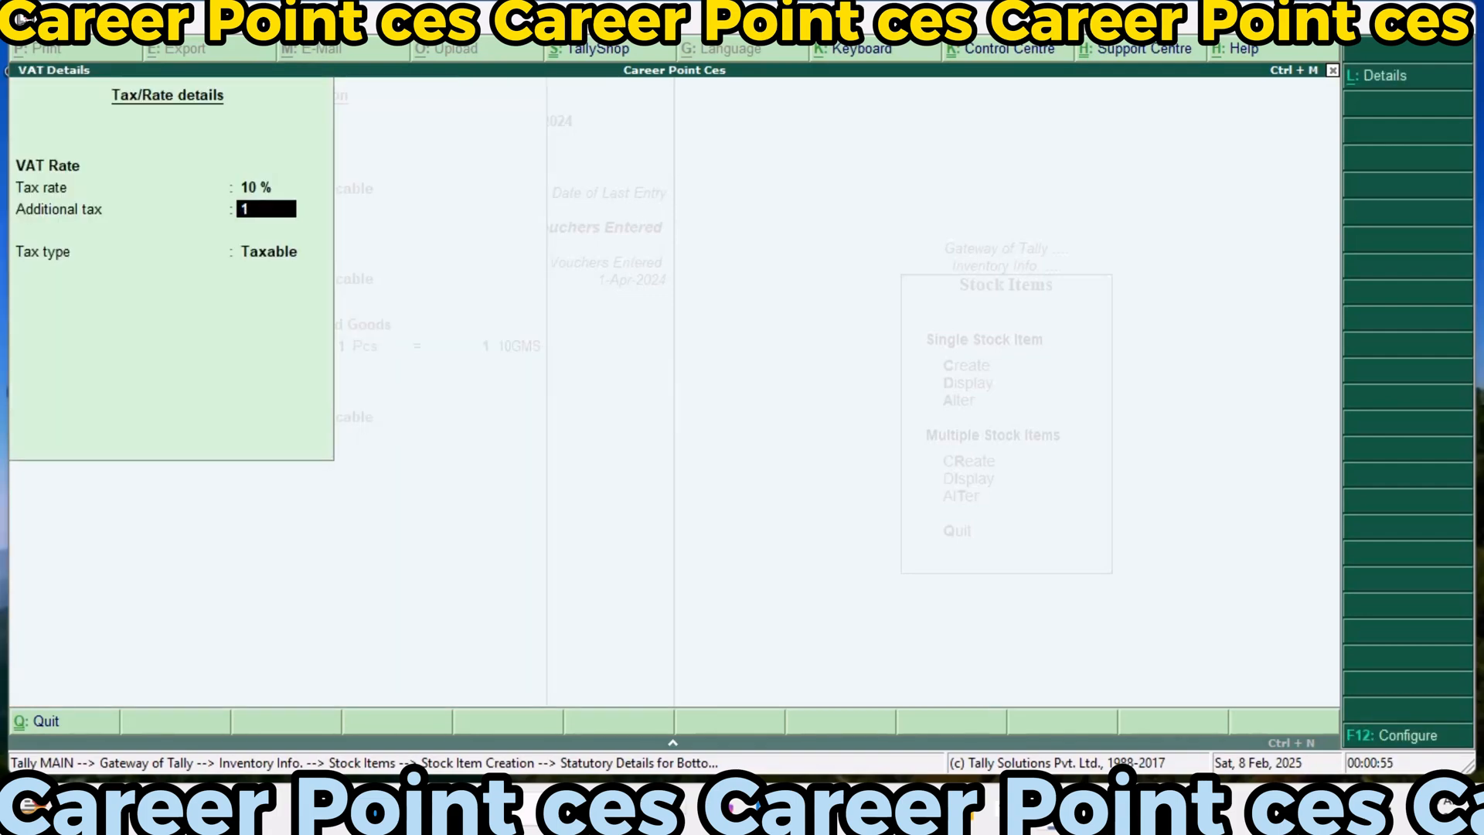
key(Return)
key(Return)
key(Return)
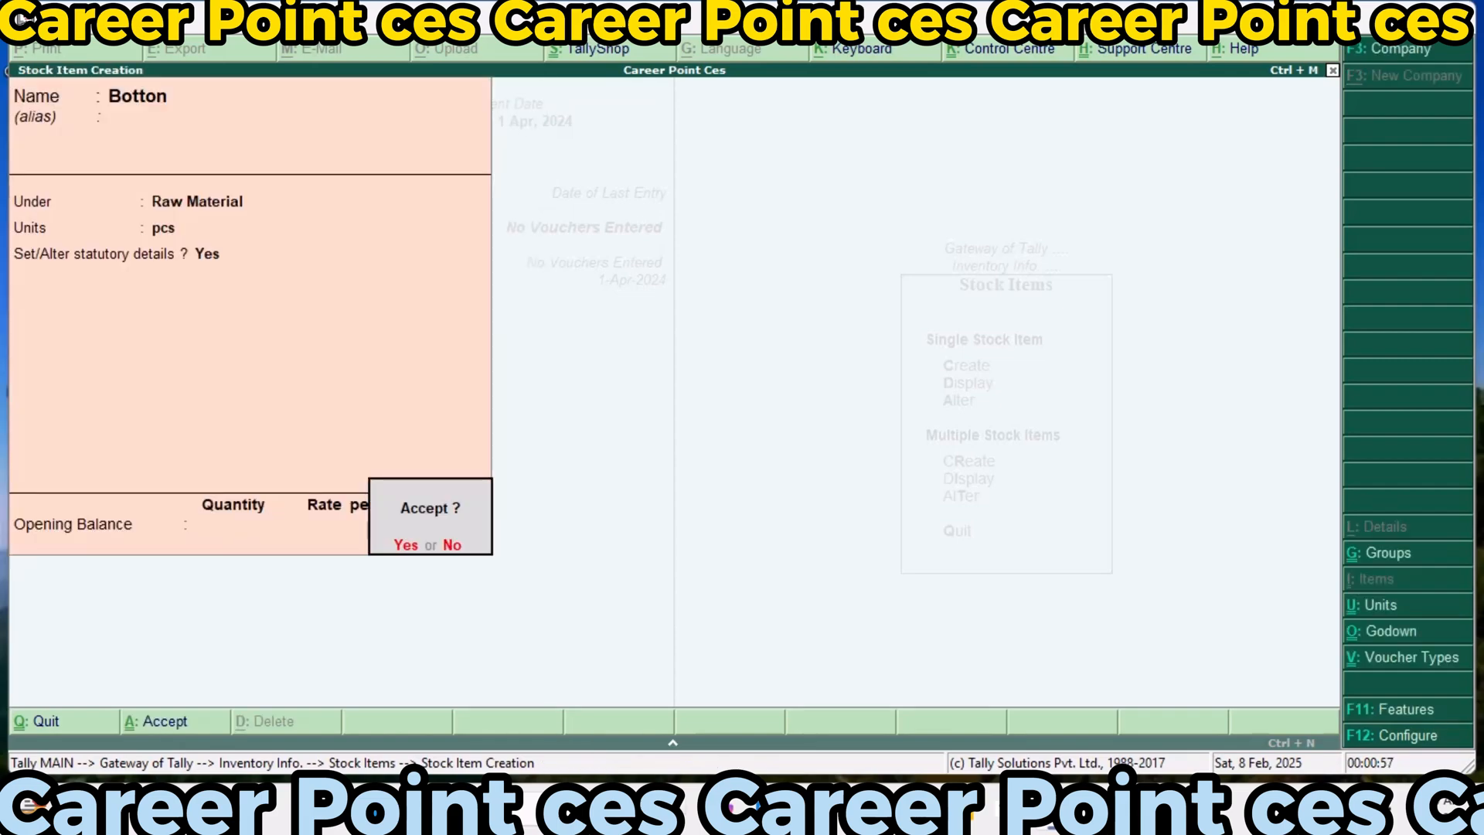
key(Return)
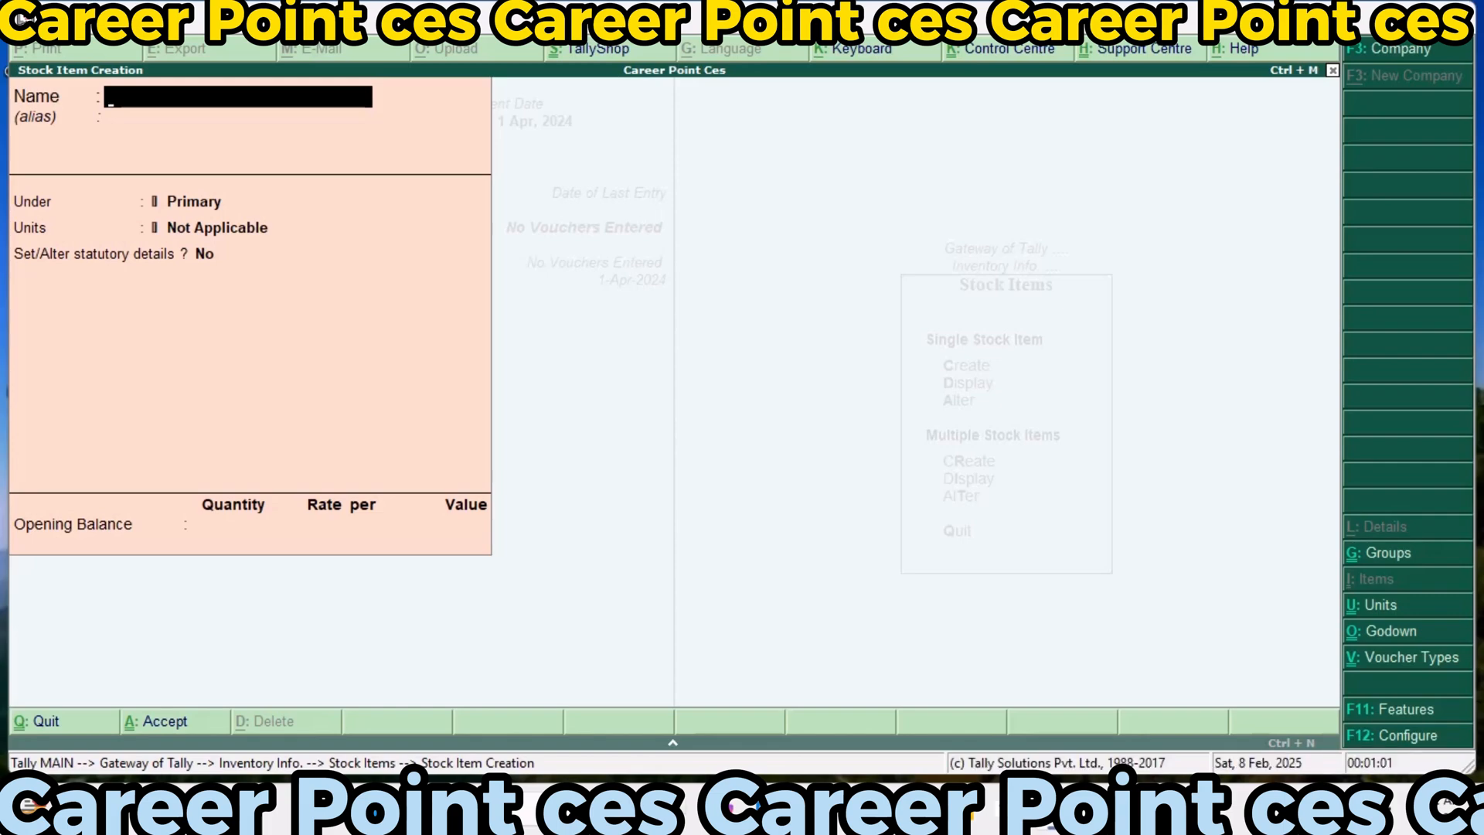
Leave stock item creation and check the list of stock items available for alteration
key(Escape)
key(Return)
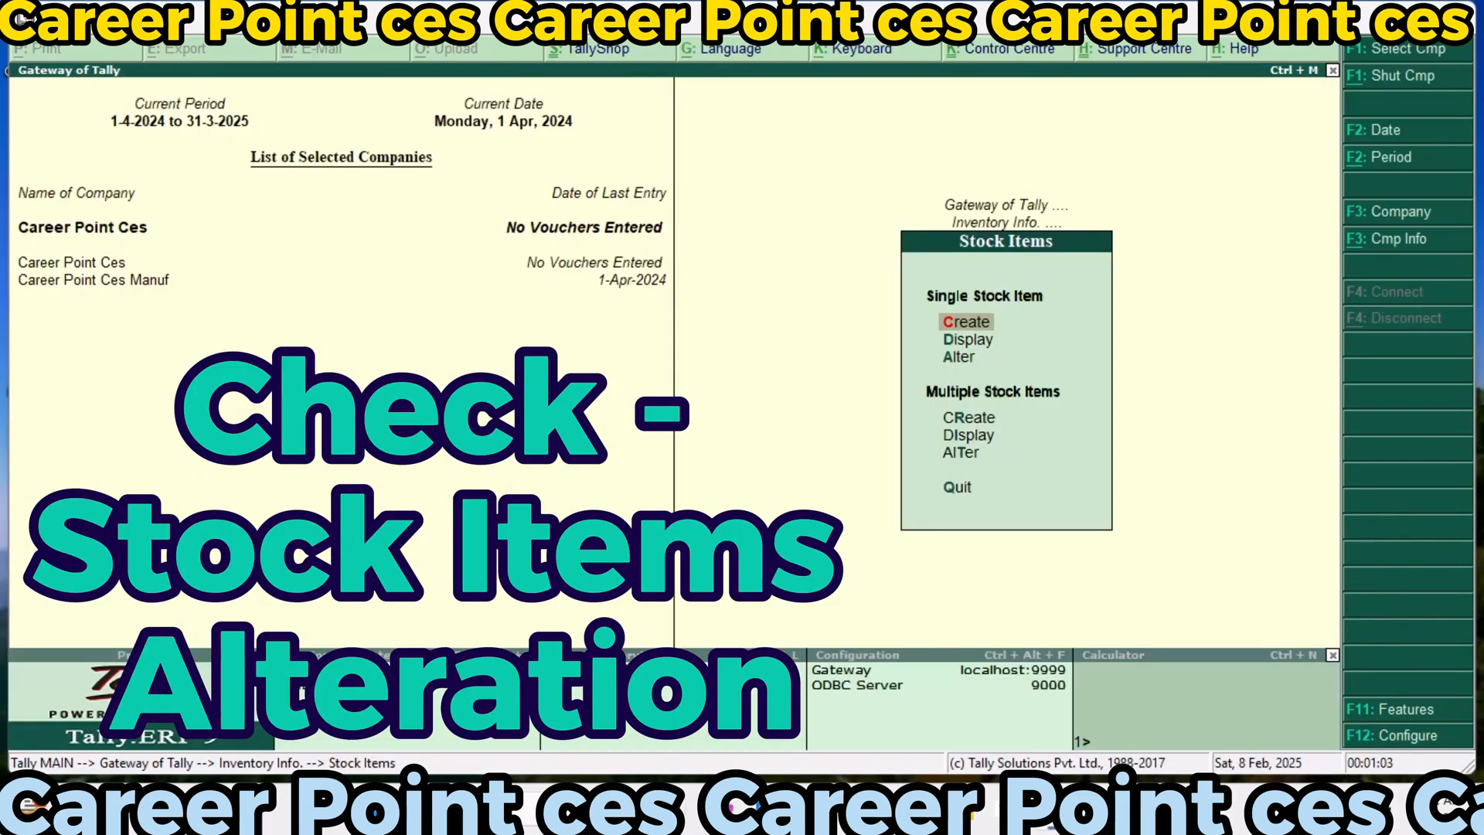
key(Down)
key(Down)
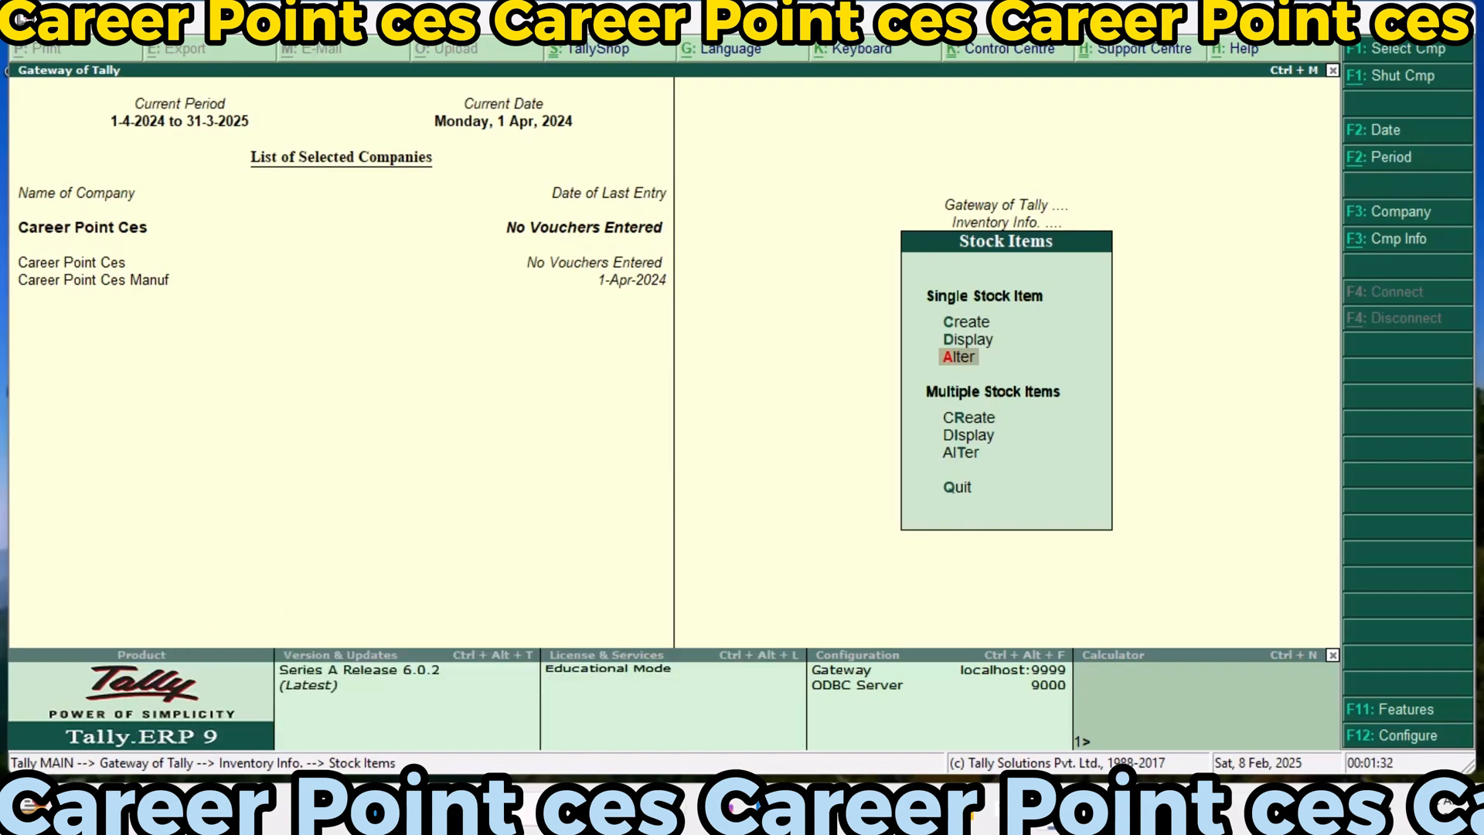
key(Return)
key(Down)
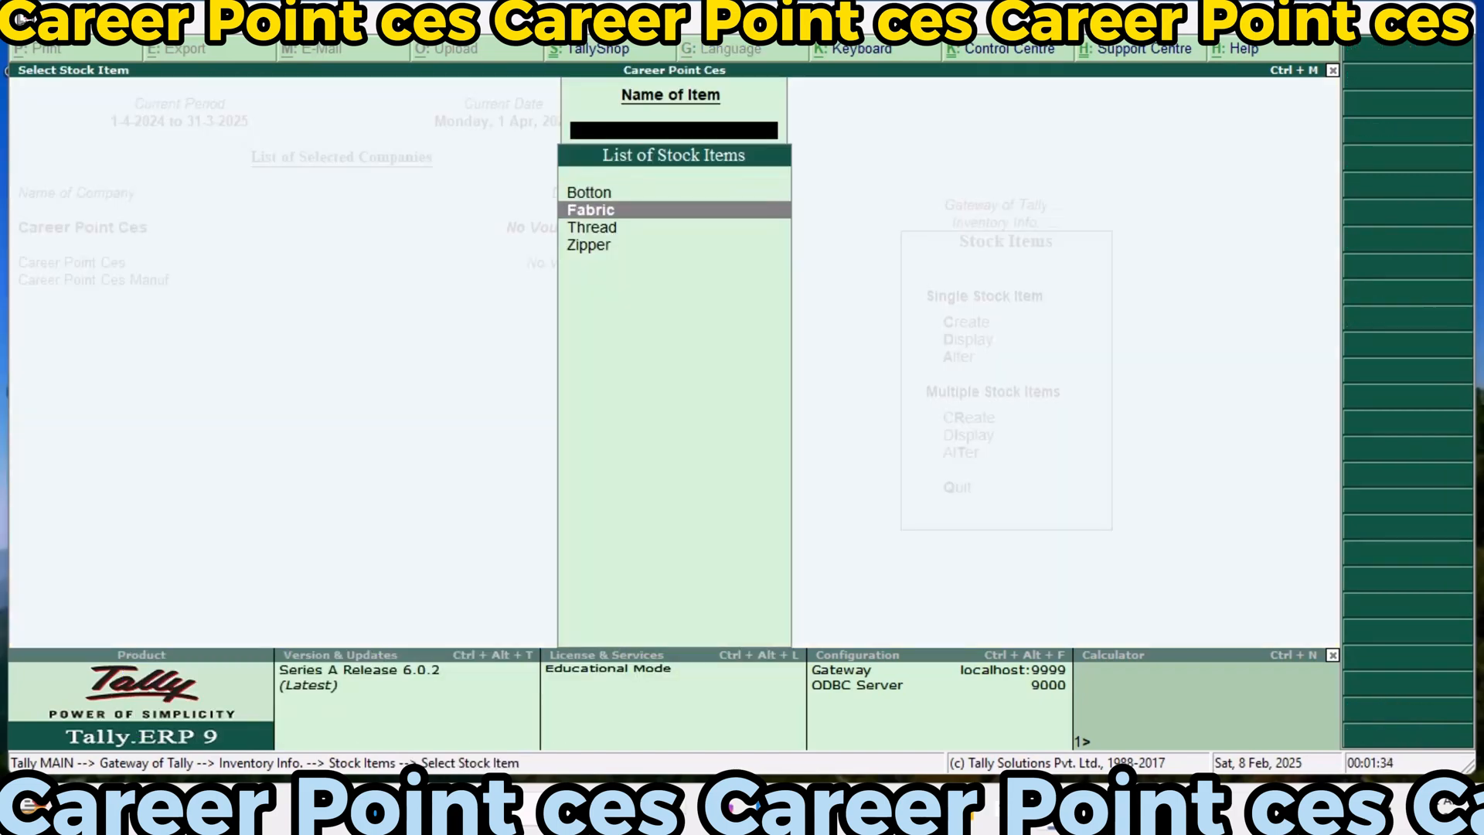
key(Down)
key(Down)
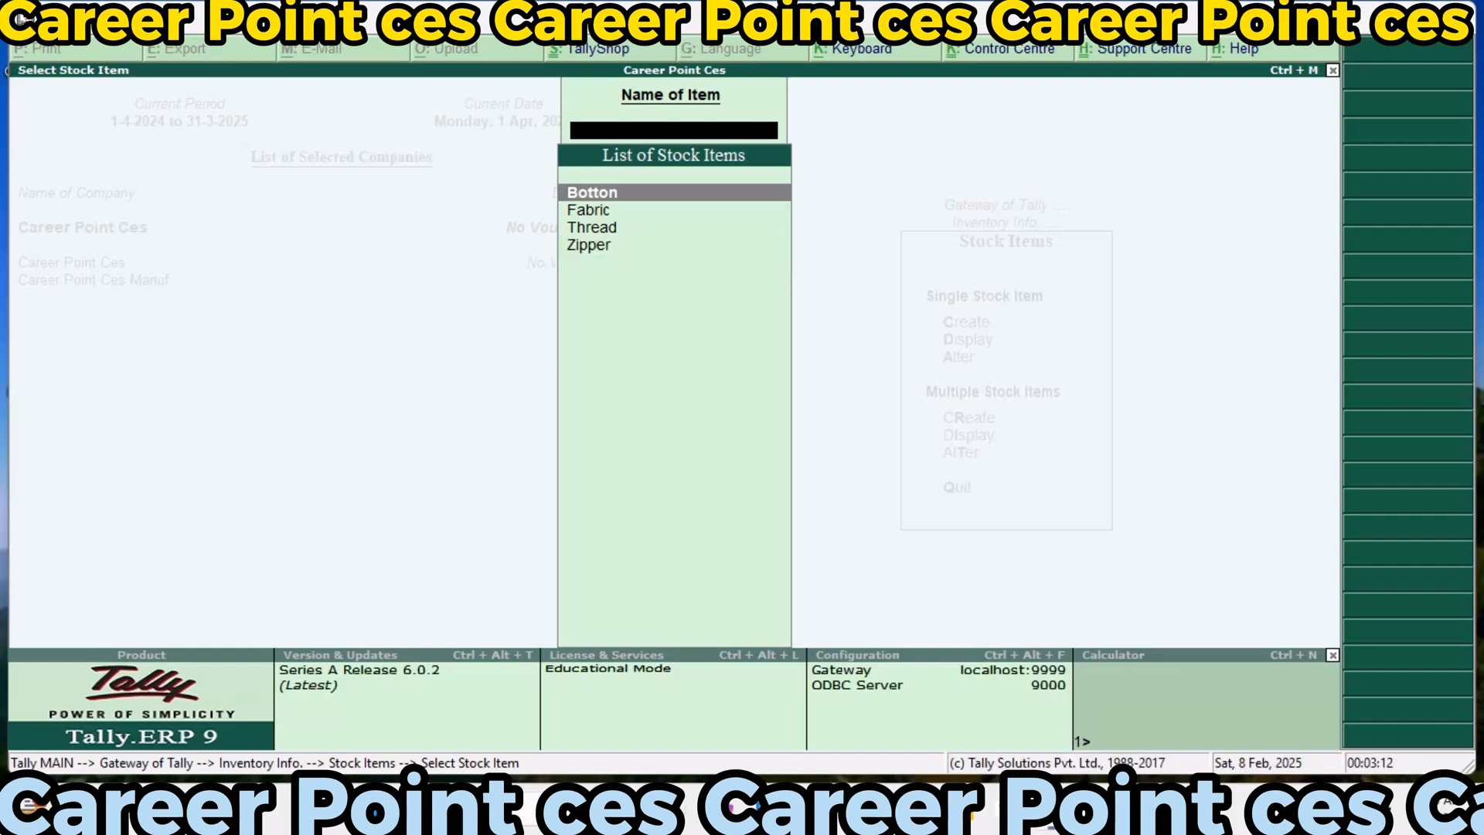
key(Escape)
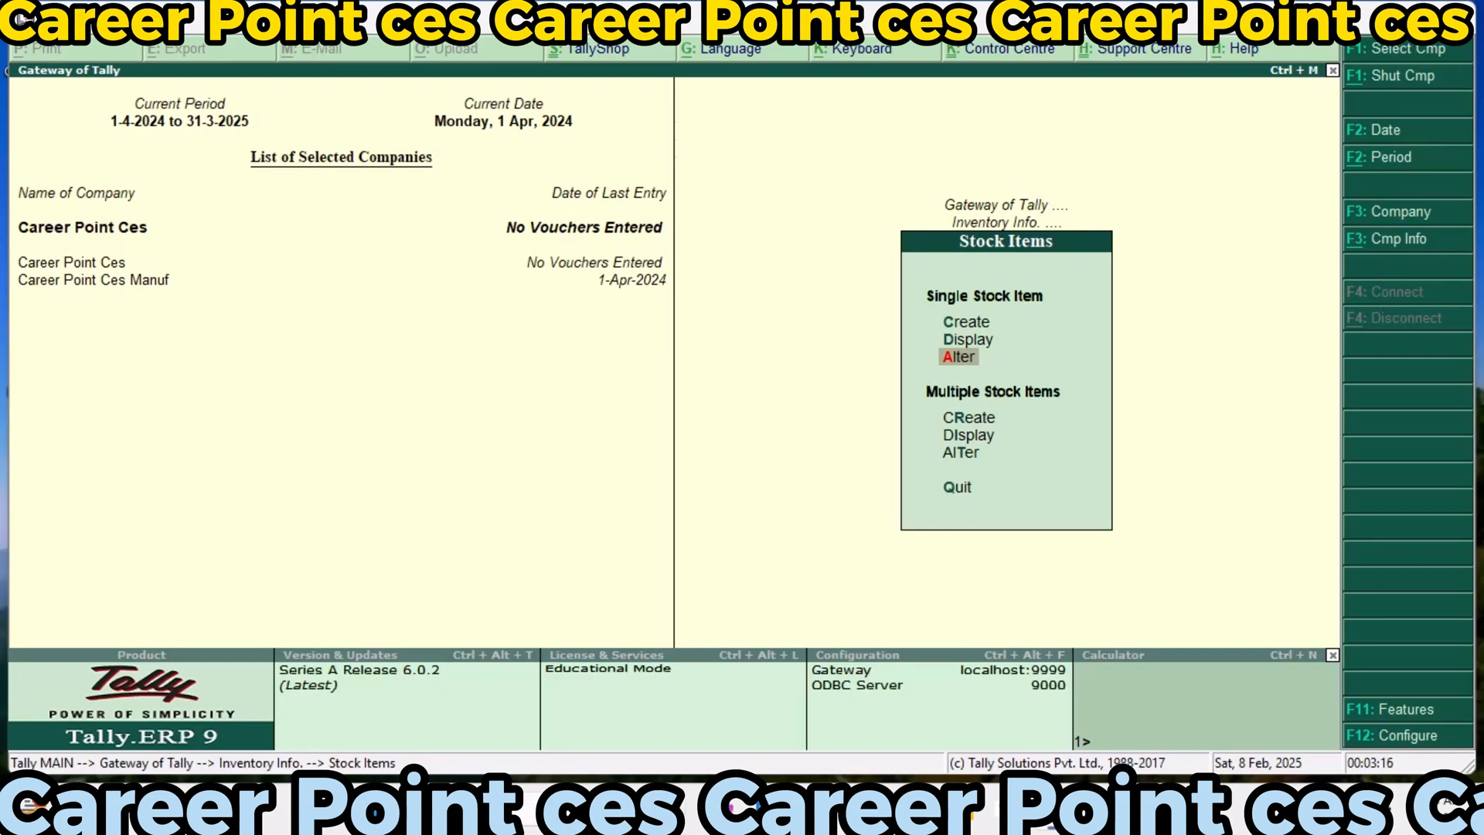
Start creating another single stock item
key(Up)
key(Up)
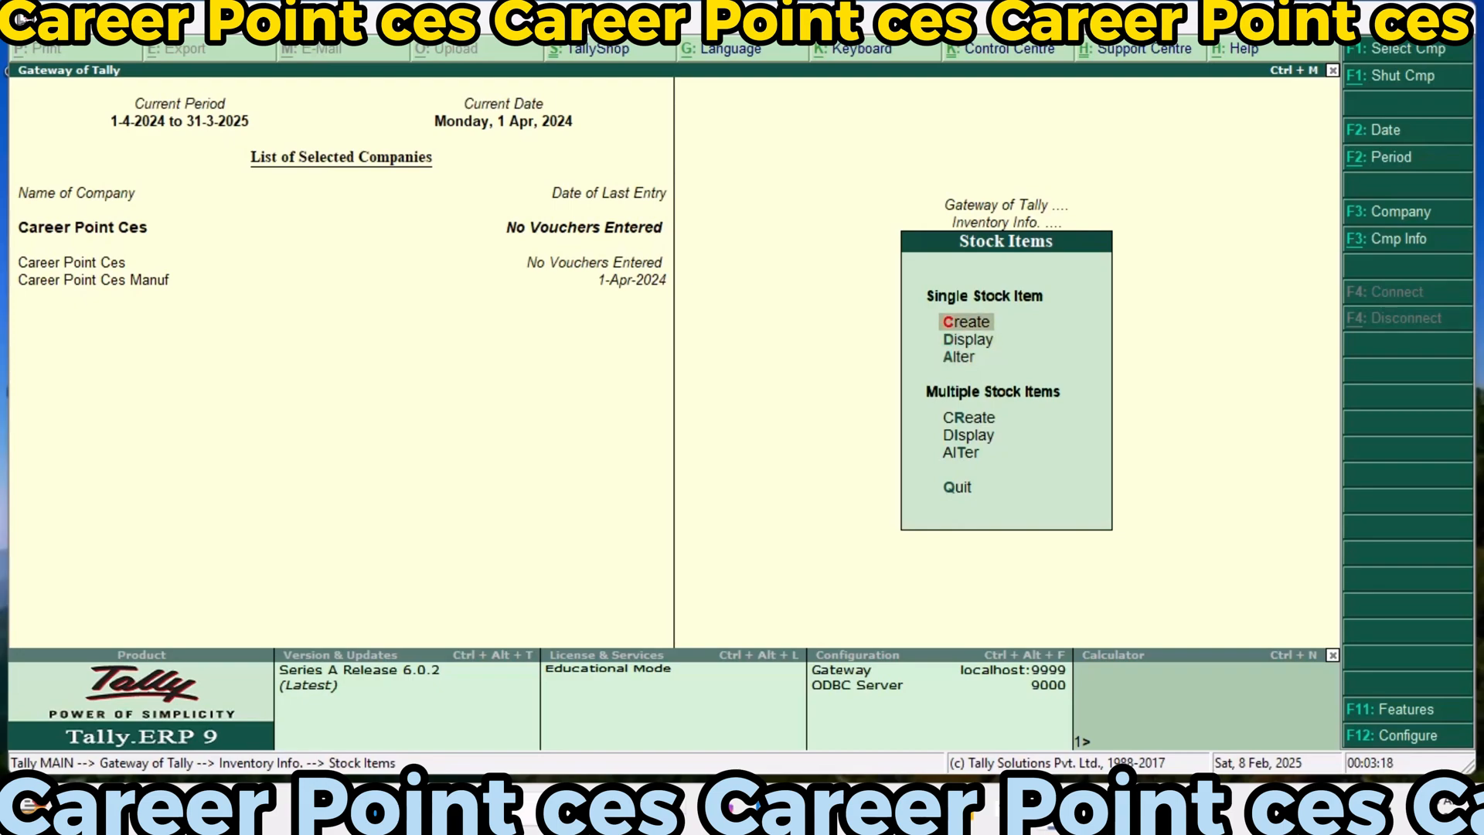
key(Return)
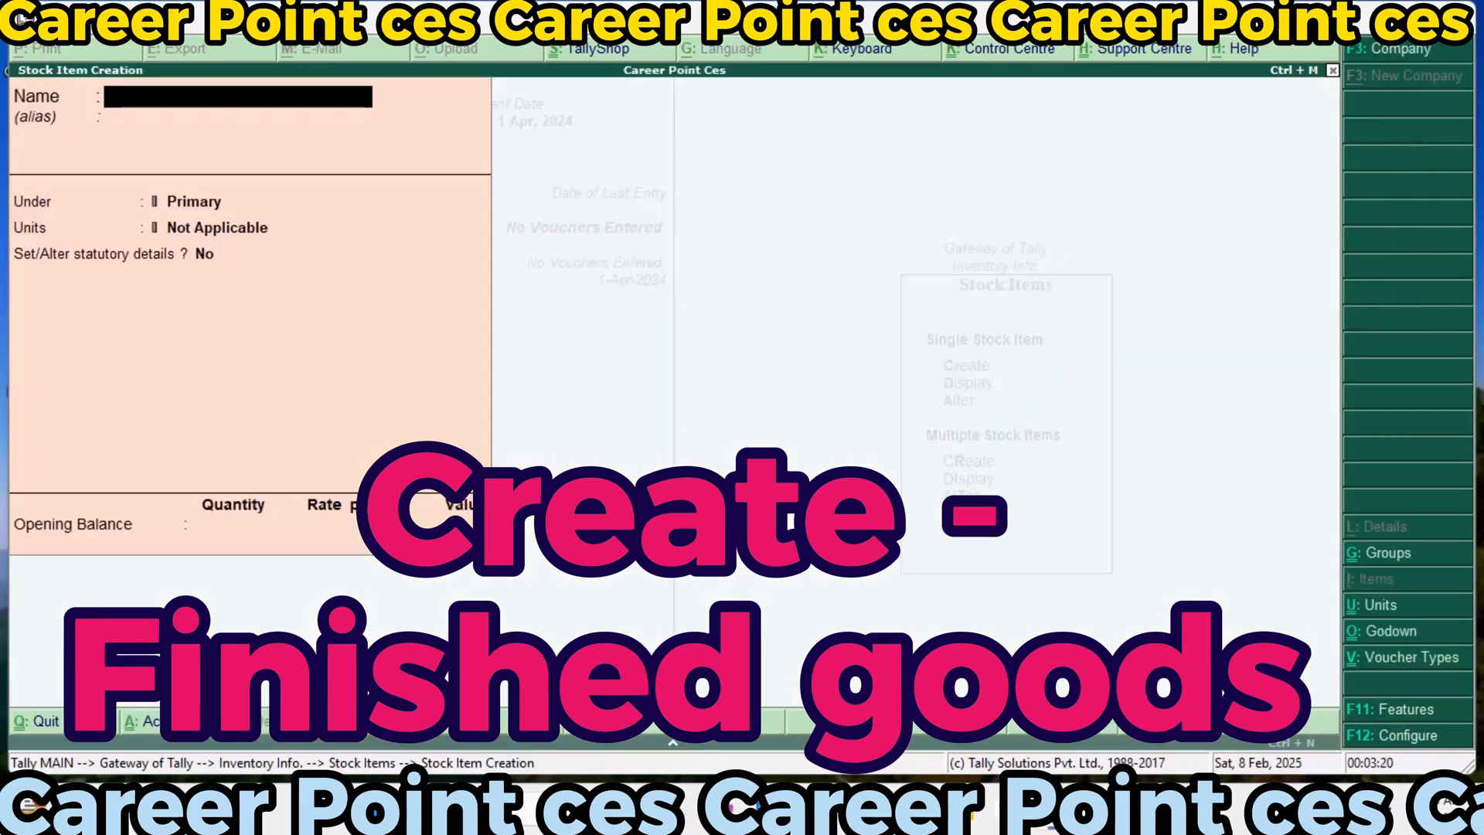
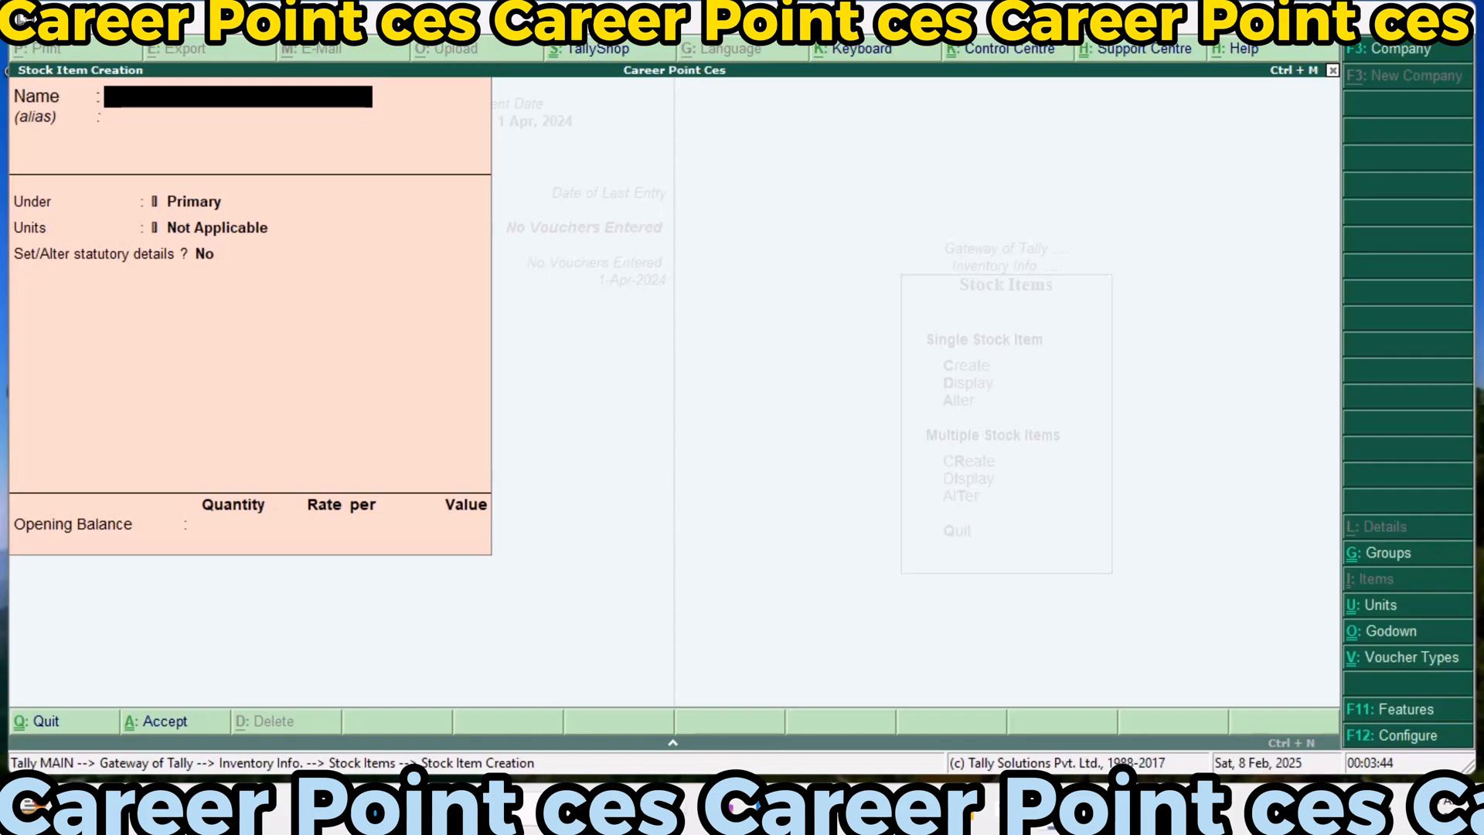
Name the new stock item Jeans, place it under Finished Goods and set its units to pcs
text(Jeans)
key(Return)
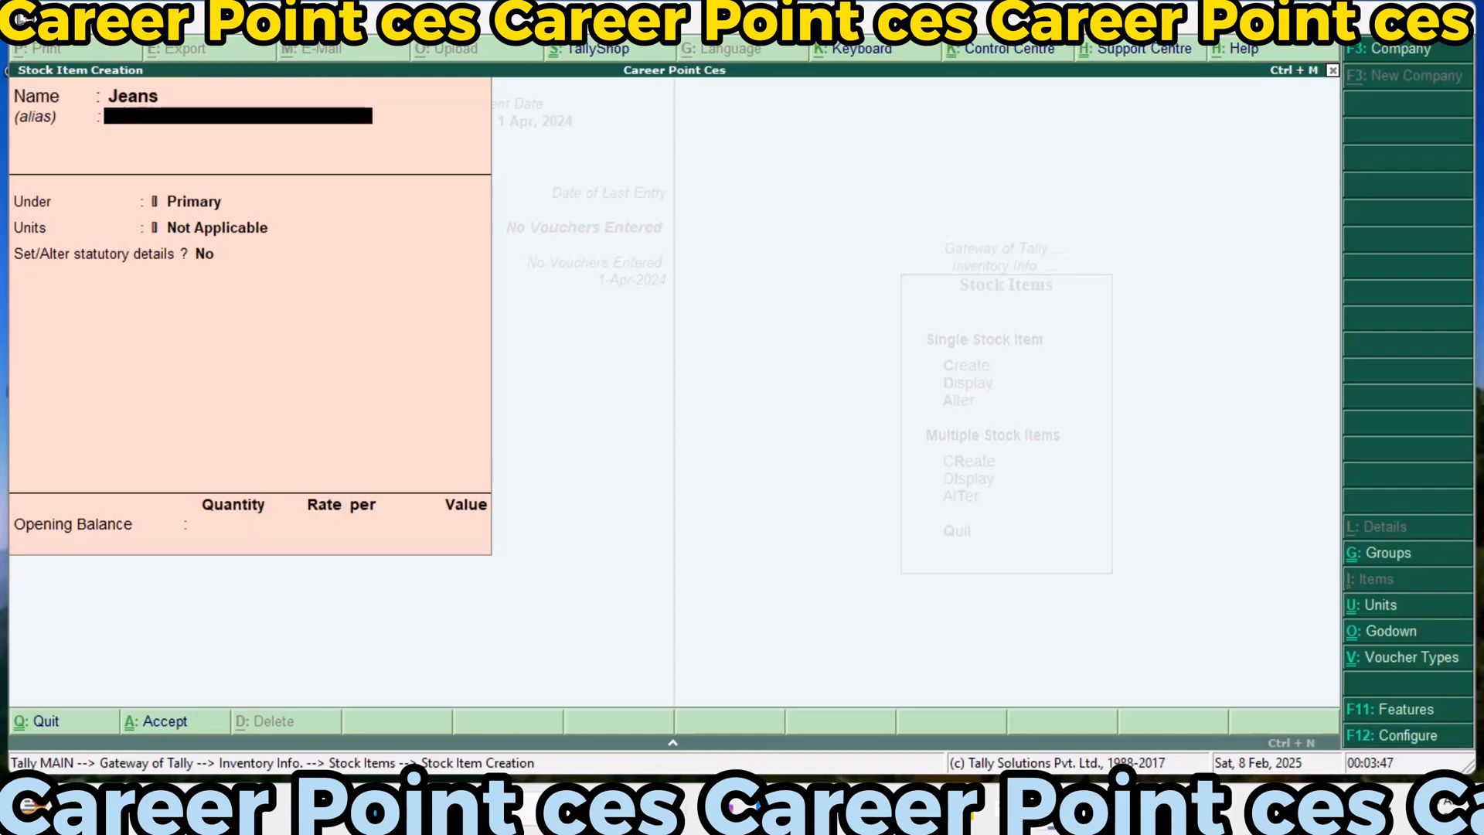
key(Return)
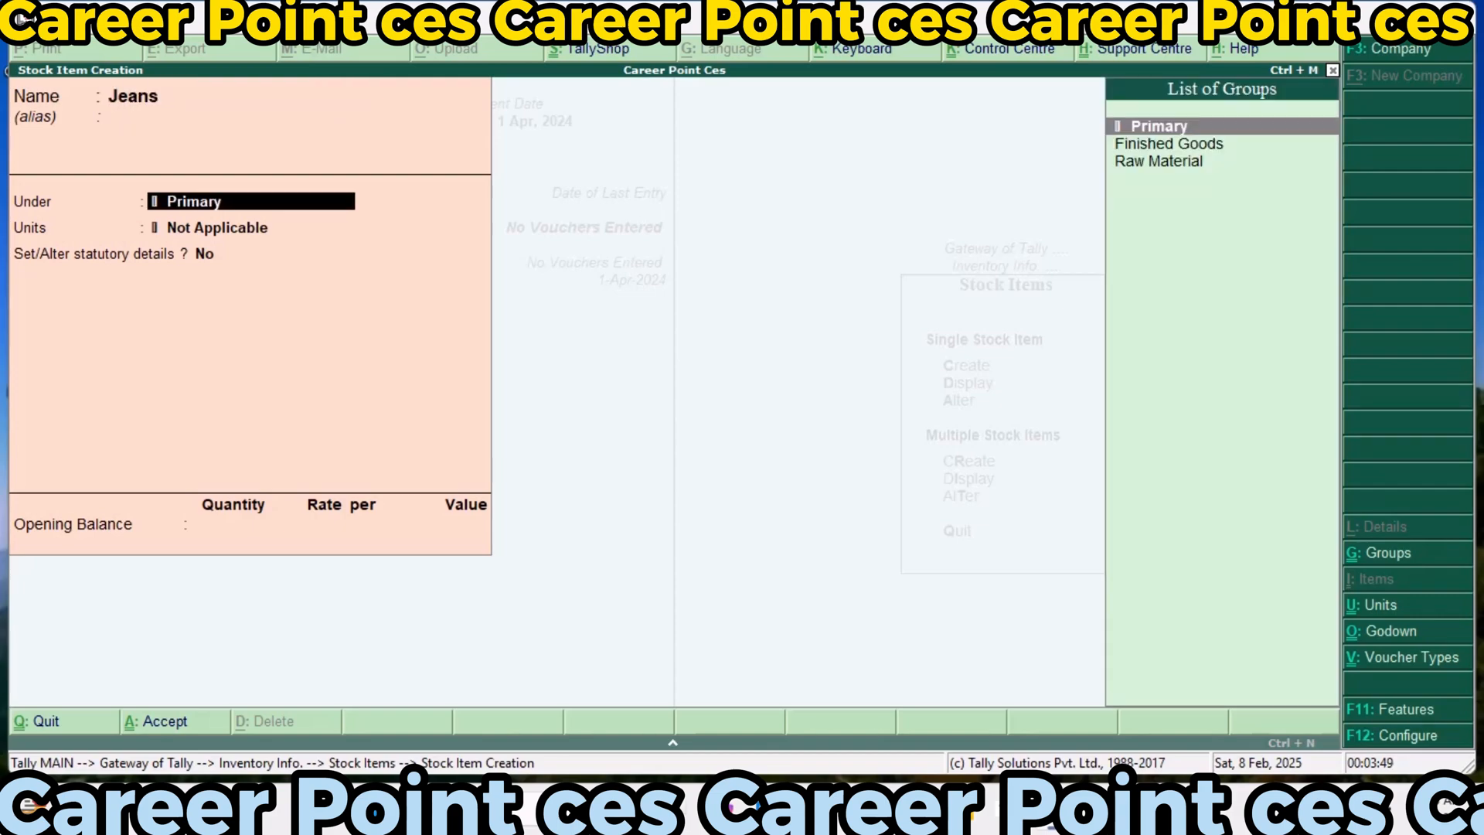
key(Down)
key(Return)
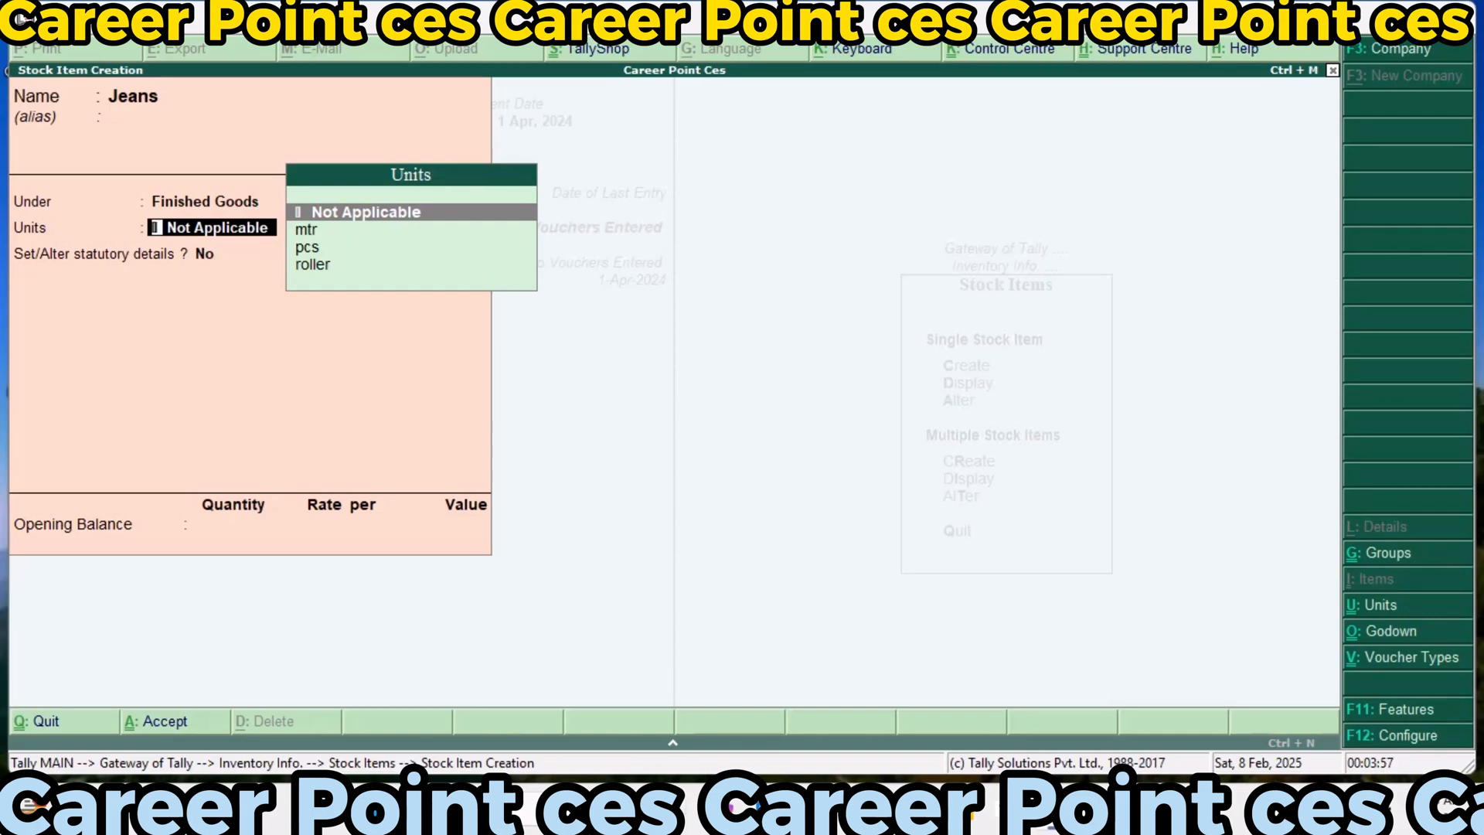
key(Down)
key(Down)
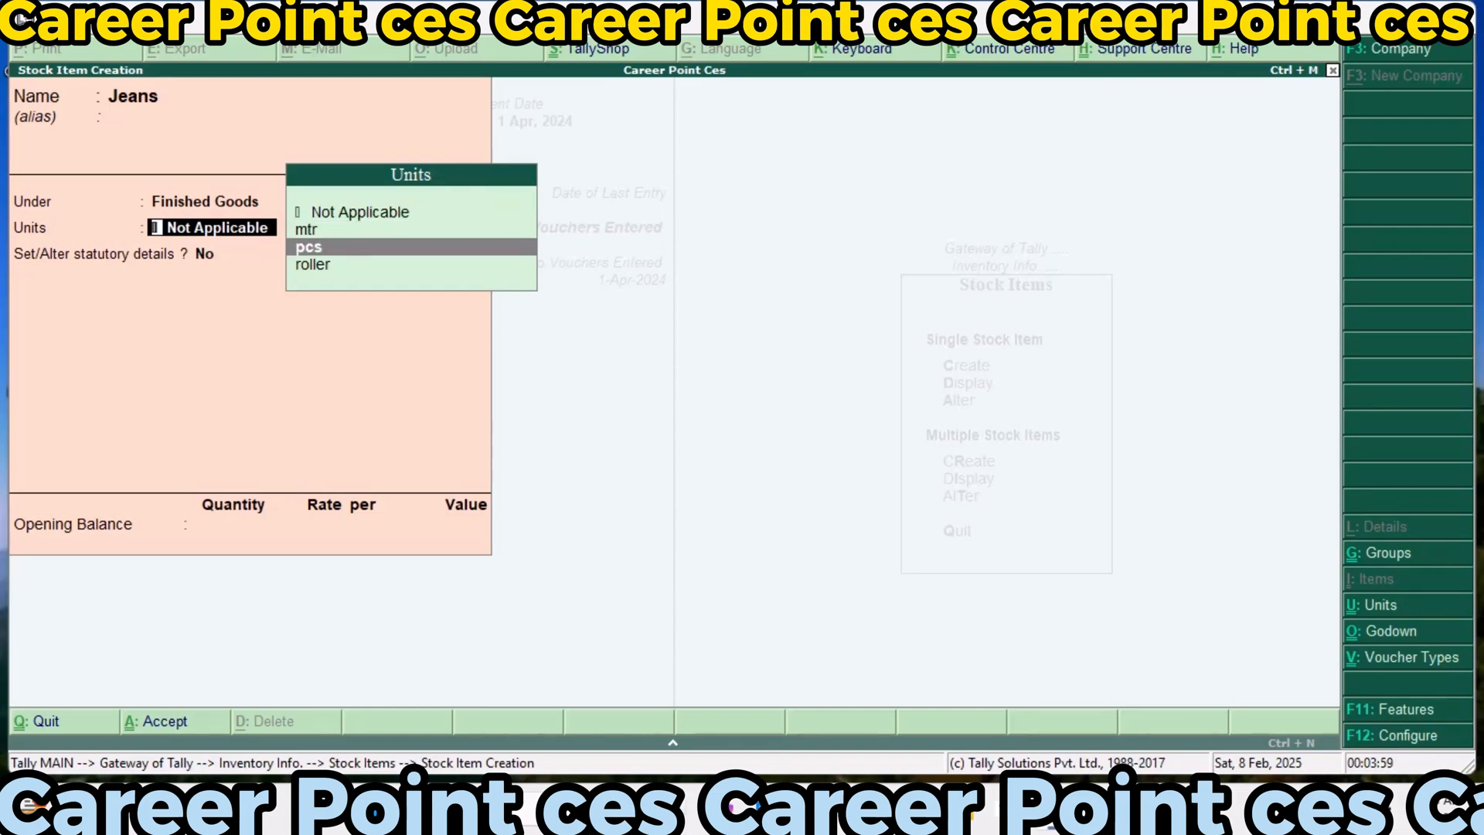
key(Return)
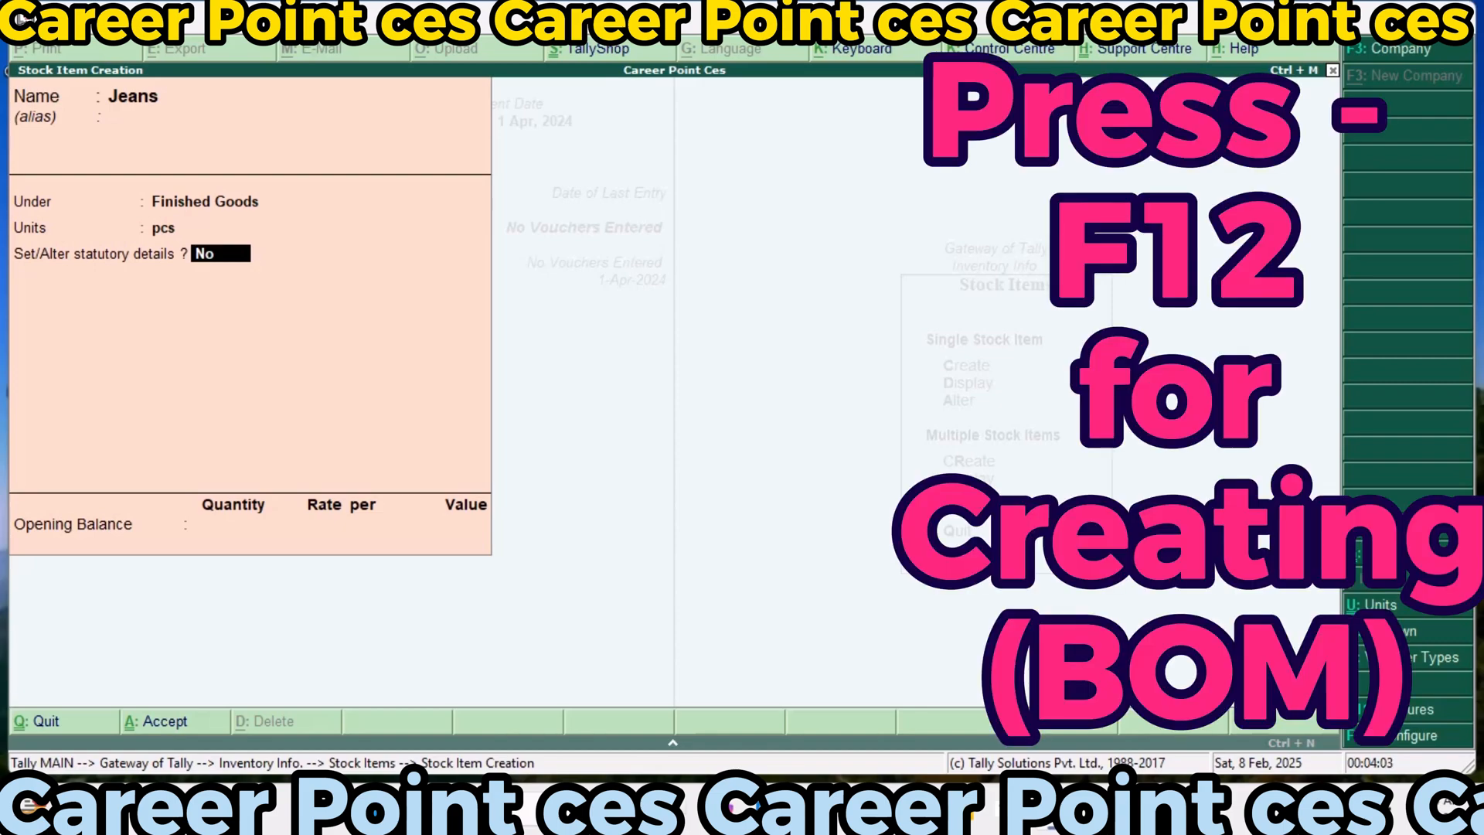
Enable component list details (Bill of Materials) in the stock item configuration
key(F12)
key(Return)
key(Return)
key(Return)
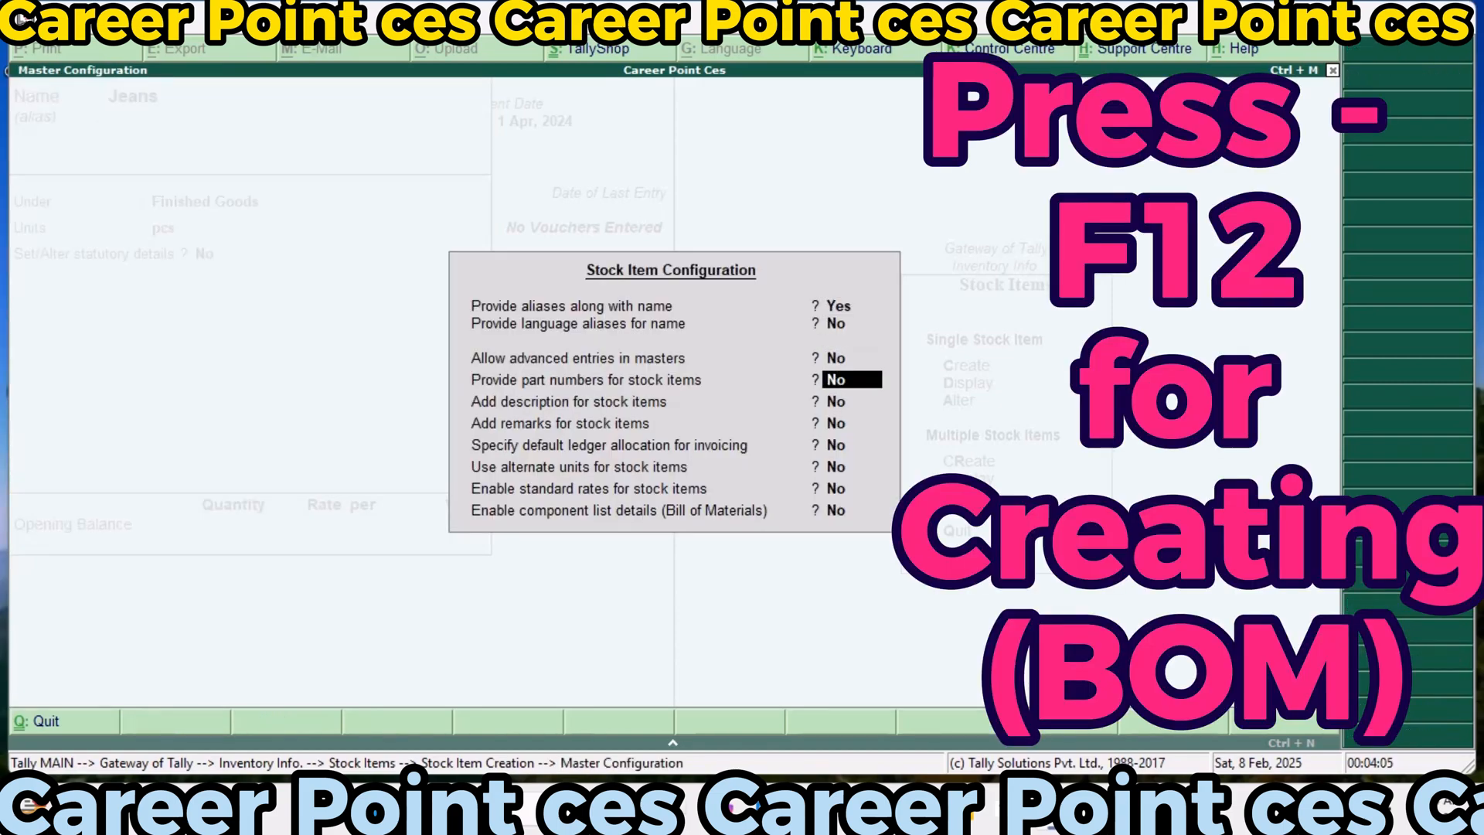
key(Return)
key(Return)
key(Return)
key(Return)
key(Return)
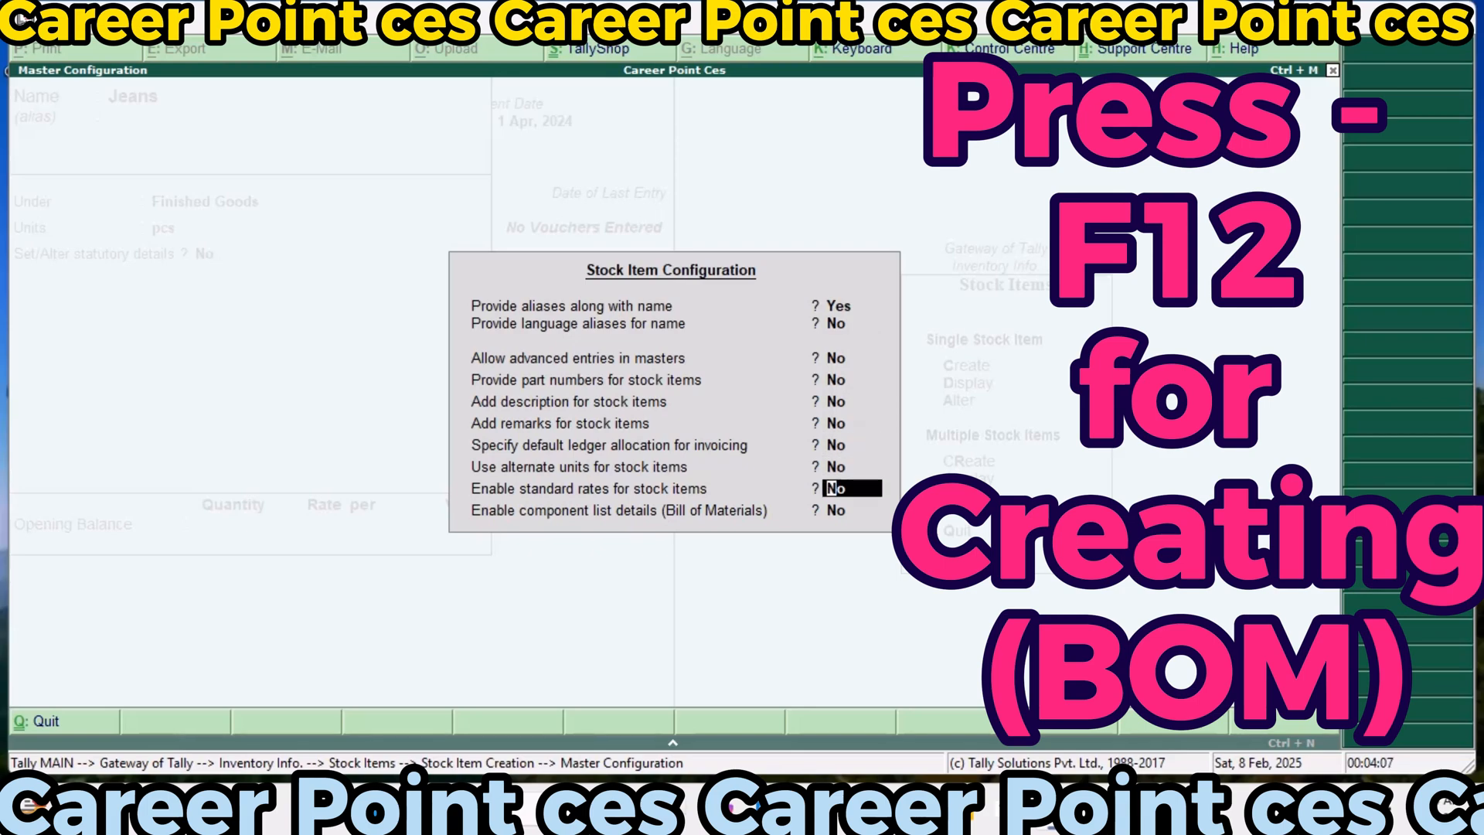
key(Return)
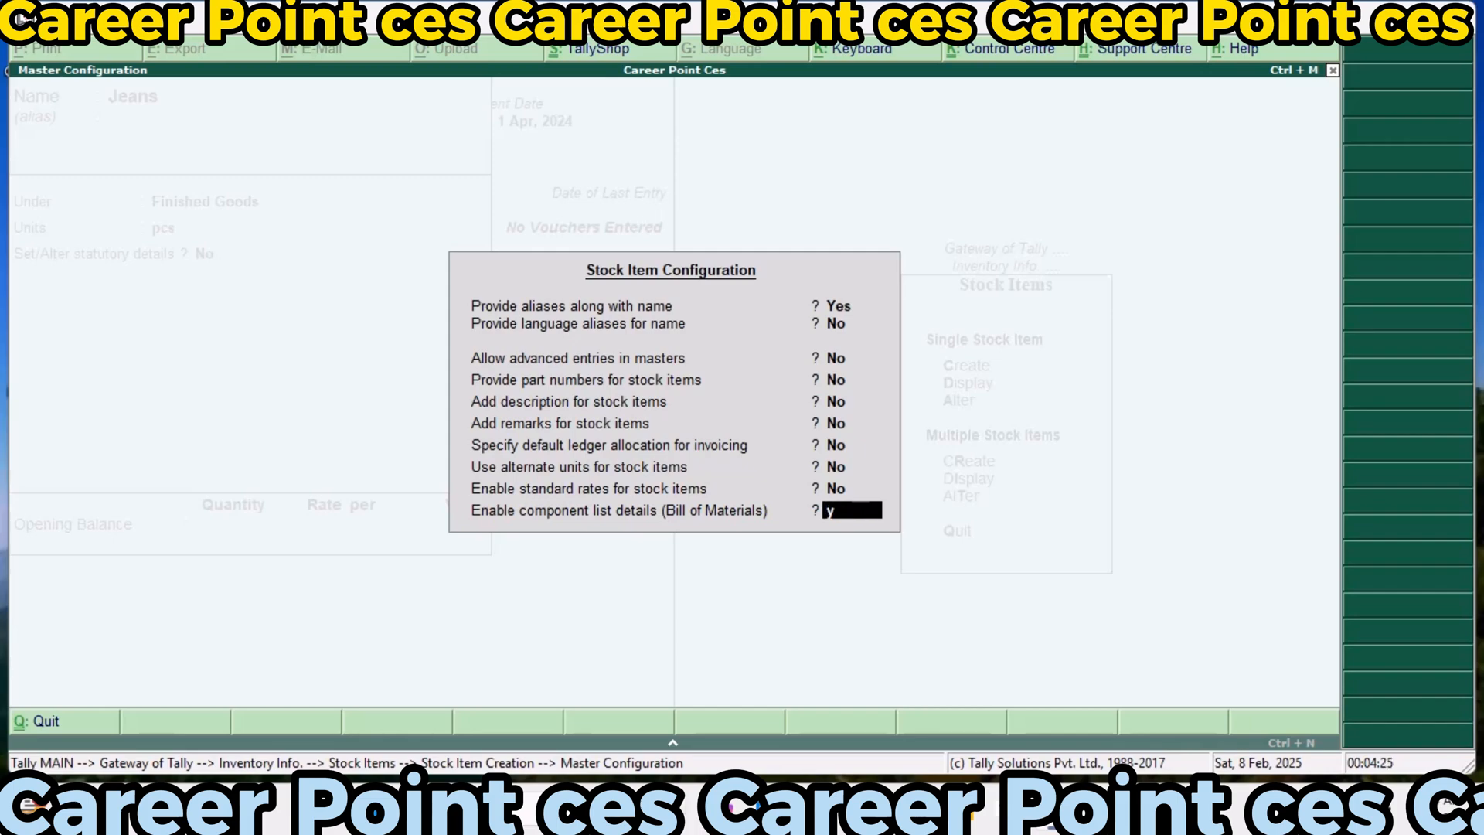
key(Return)
key(Return)
key(Return)
key(Return)
key(Return)
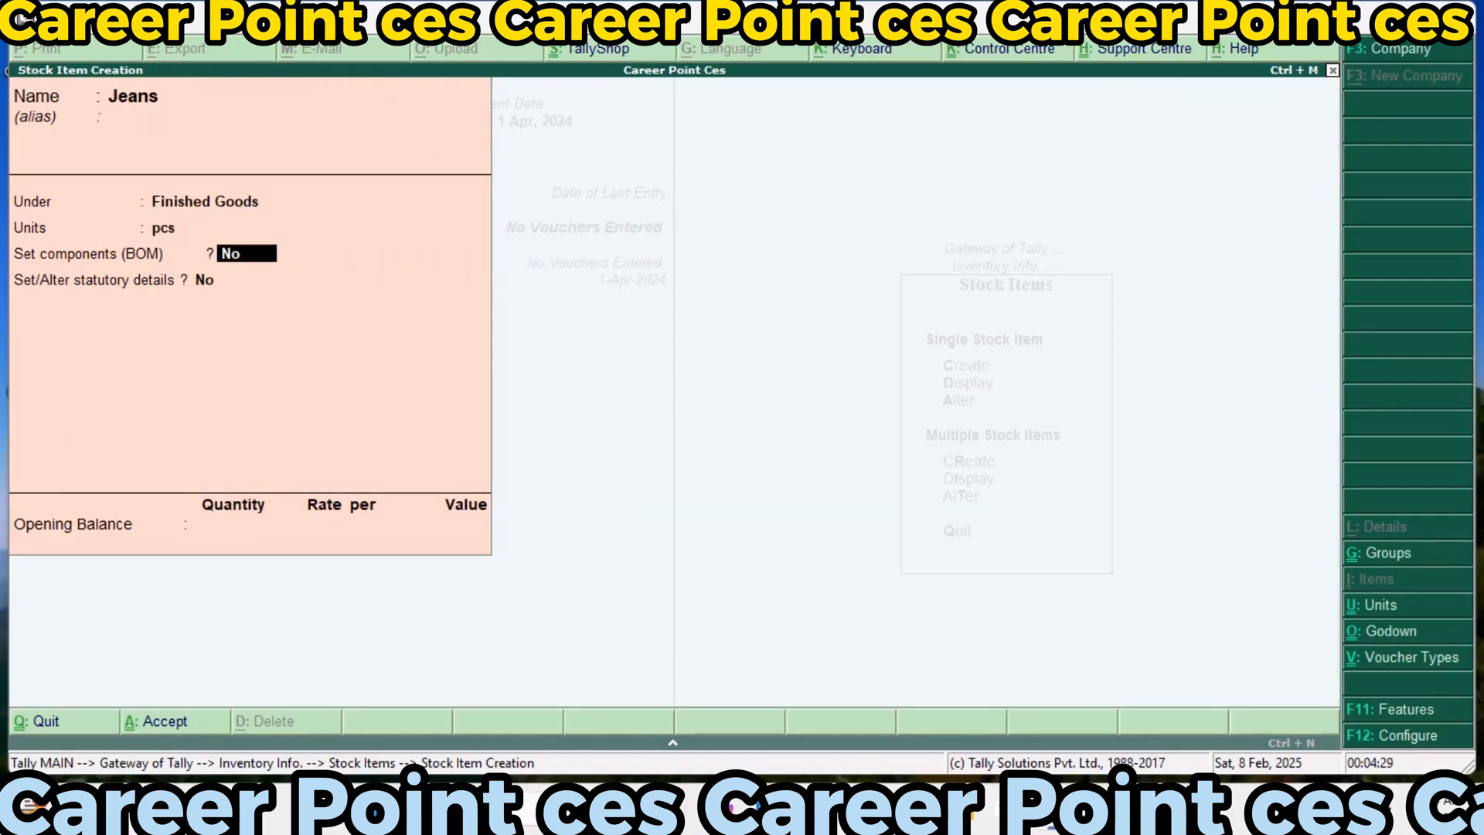
Turn on components for Jeans and create a BOM named Jeans with a unit of manufacture of 1 pcs
key(y)
key(Return)
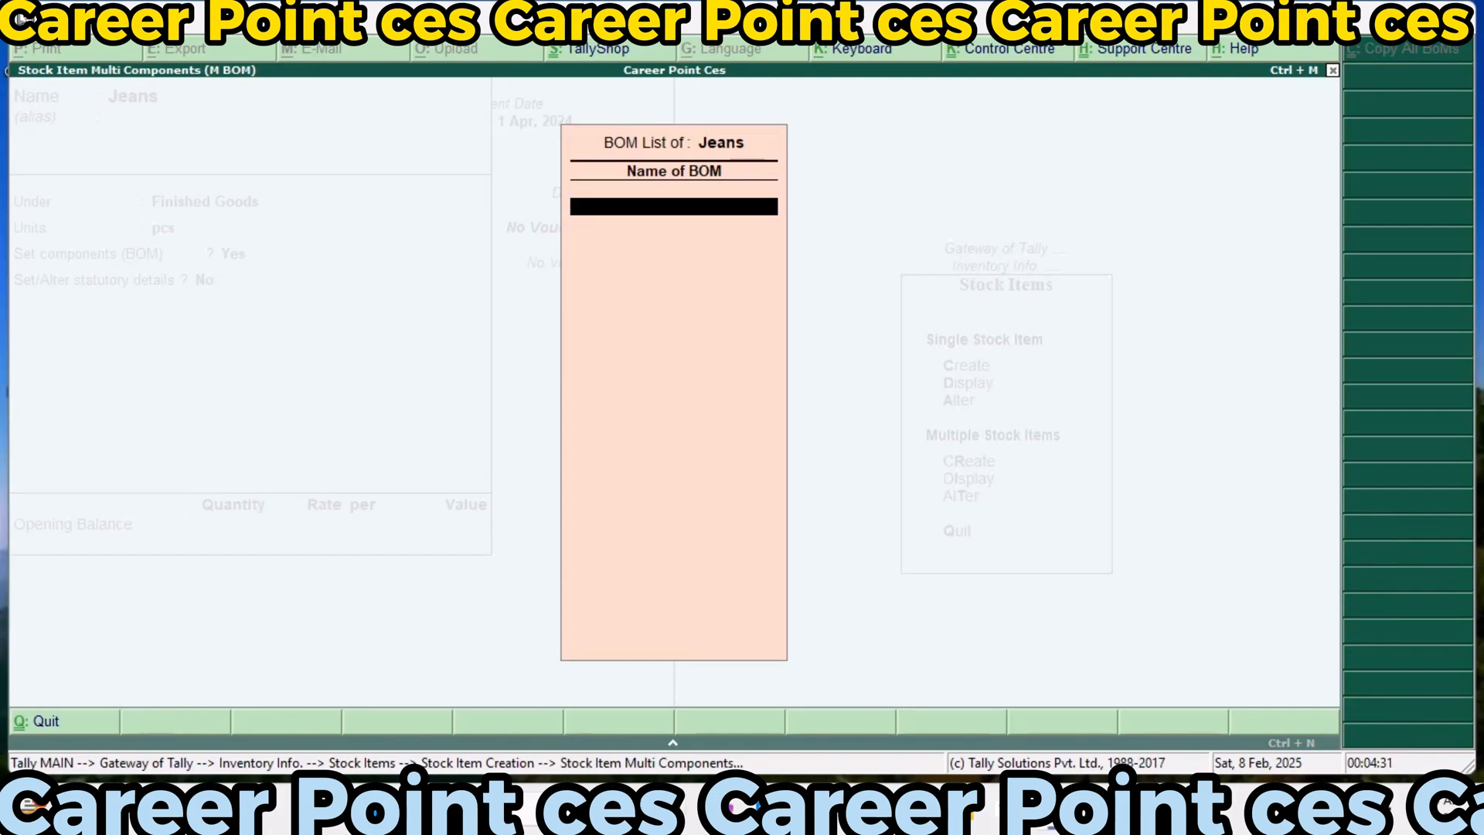
text(Jeans)
key(Return)
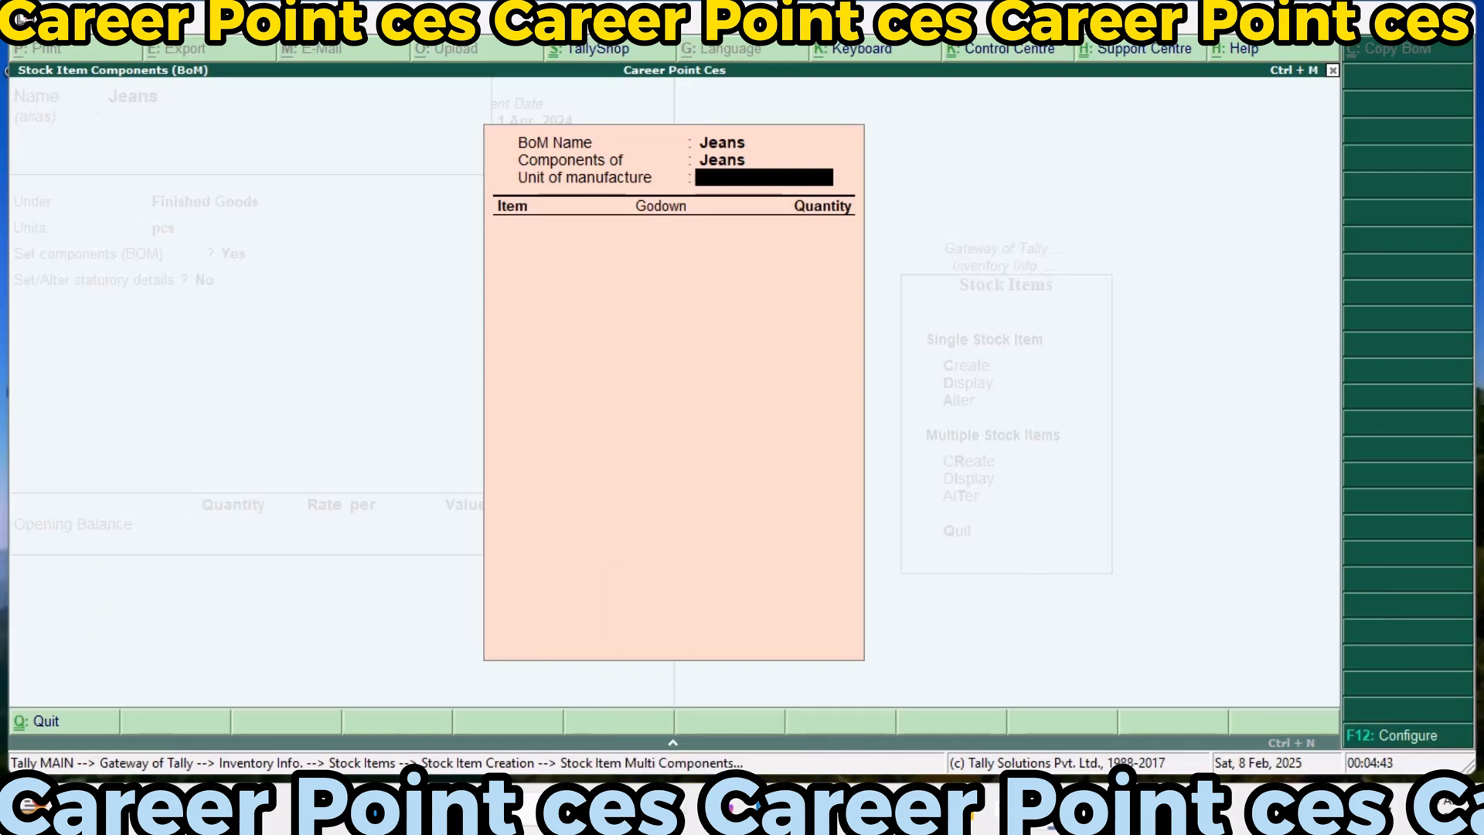
text(1)
key(Return)
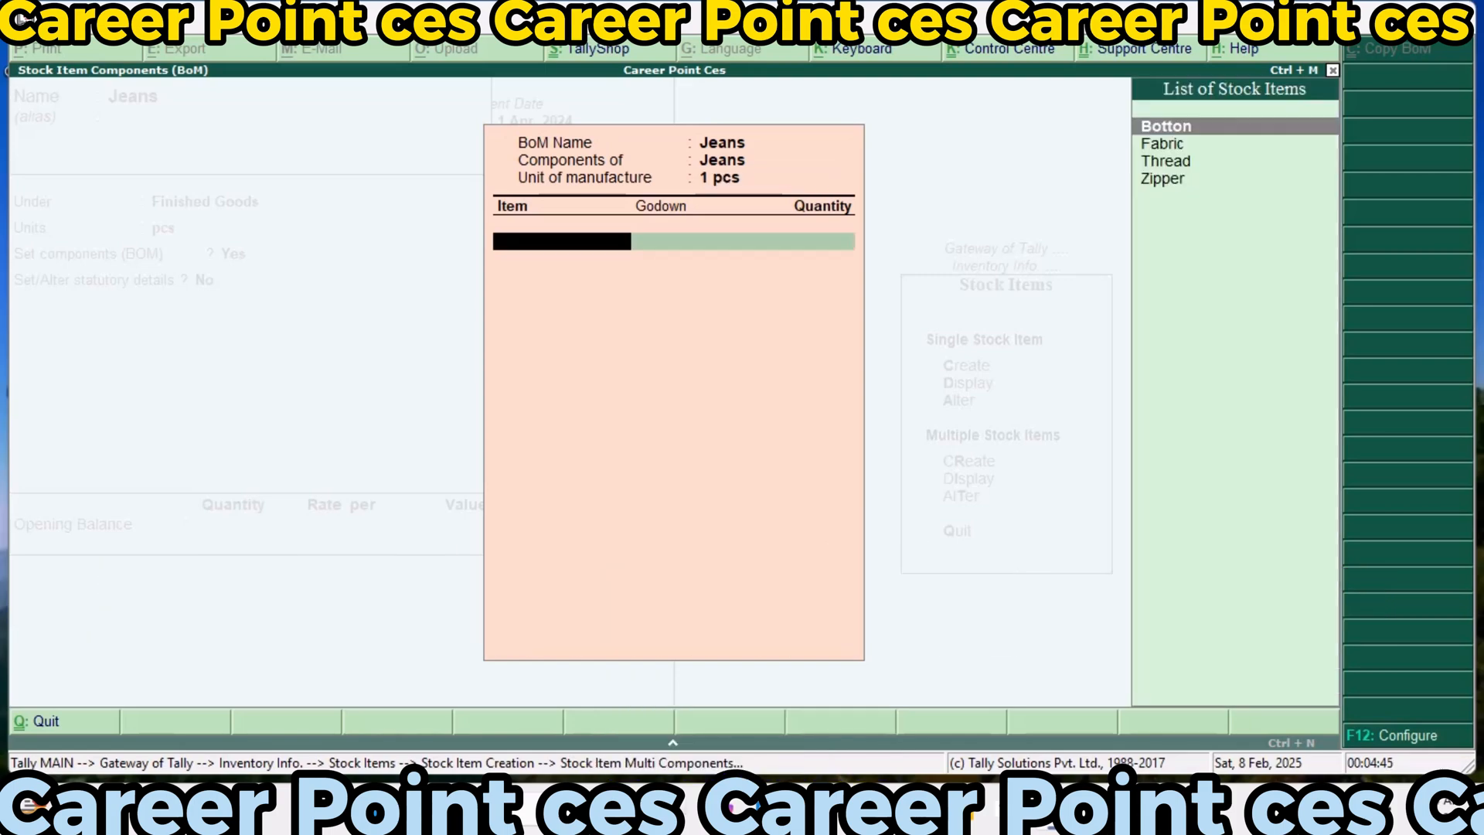
Add Fabric from Main Location to the Jeans BOM with a quantity of 2 mtr
key(Down)
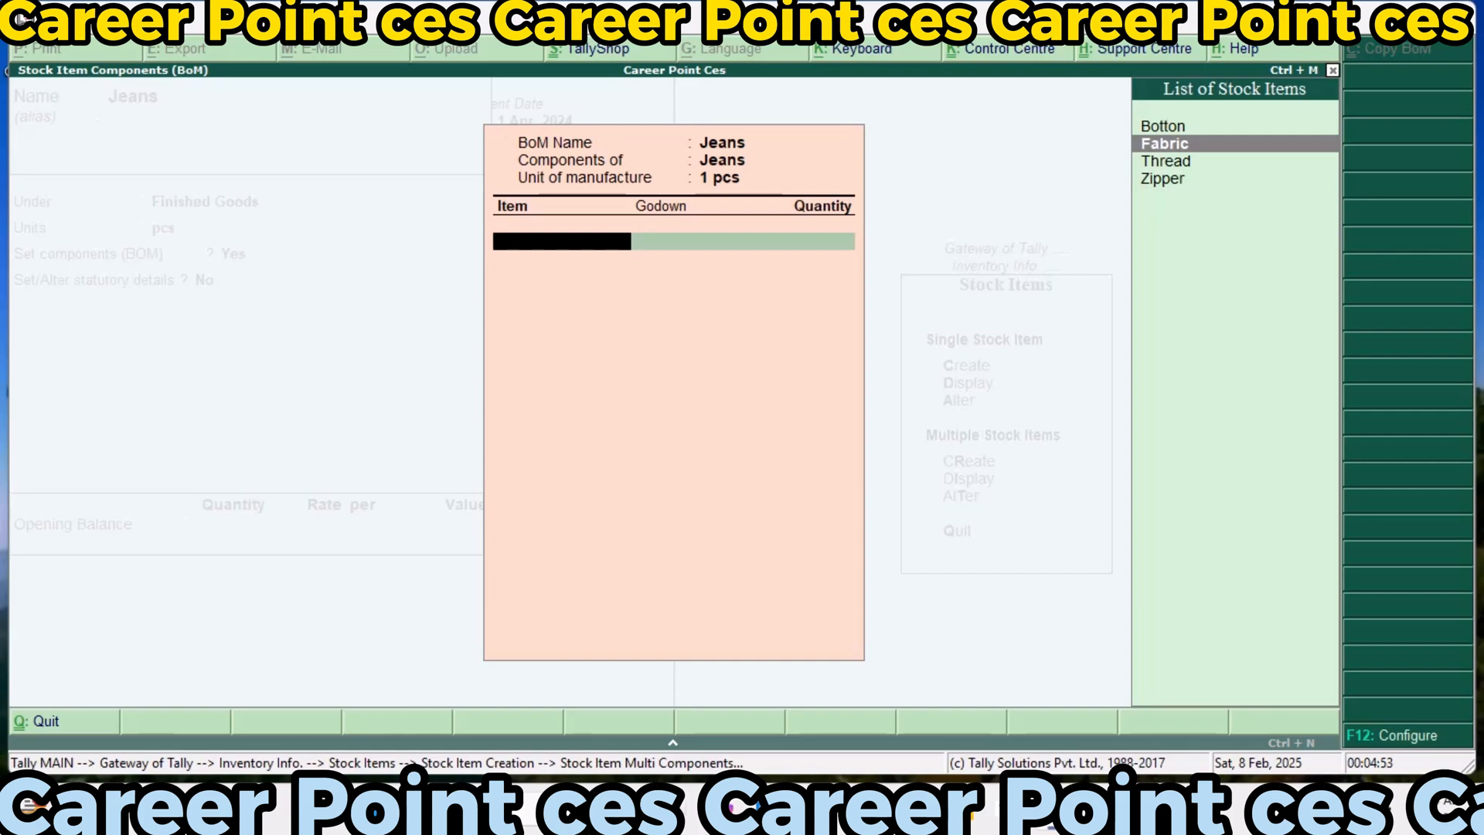
key(Return)
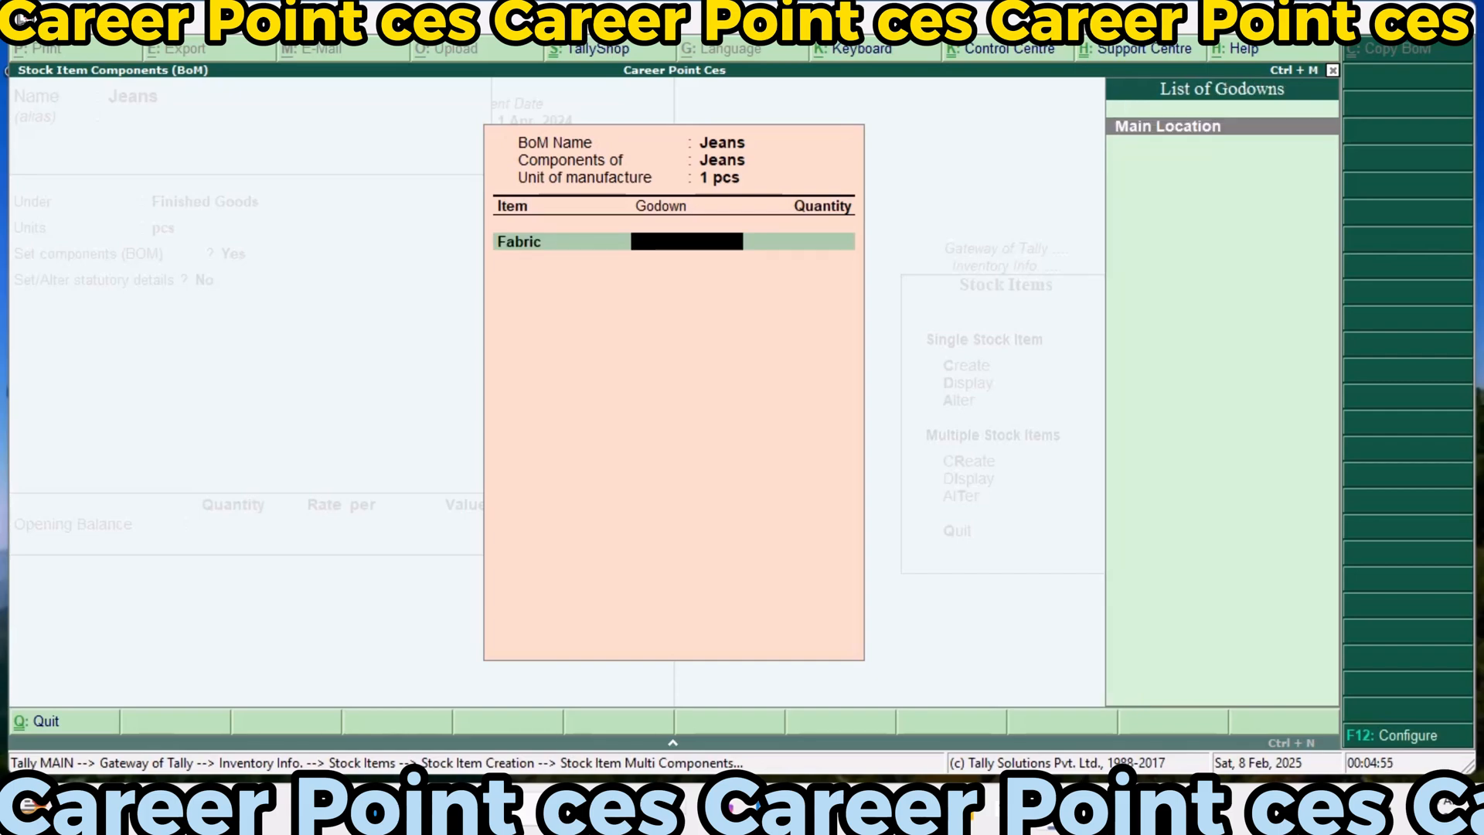
key(Return)
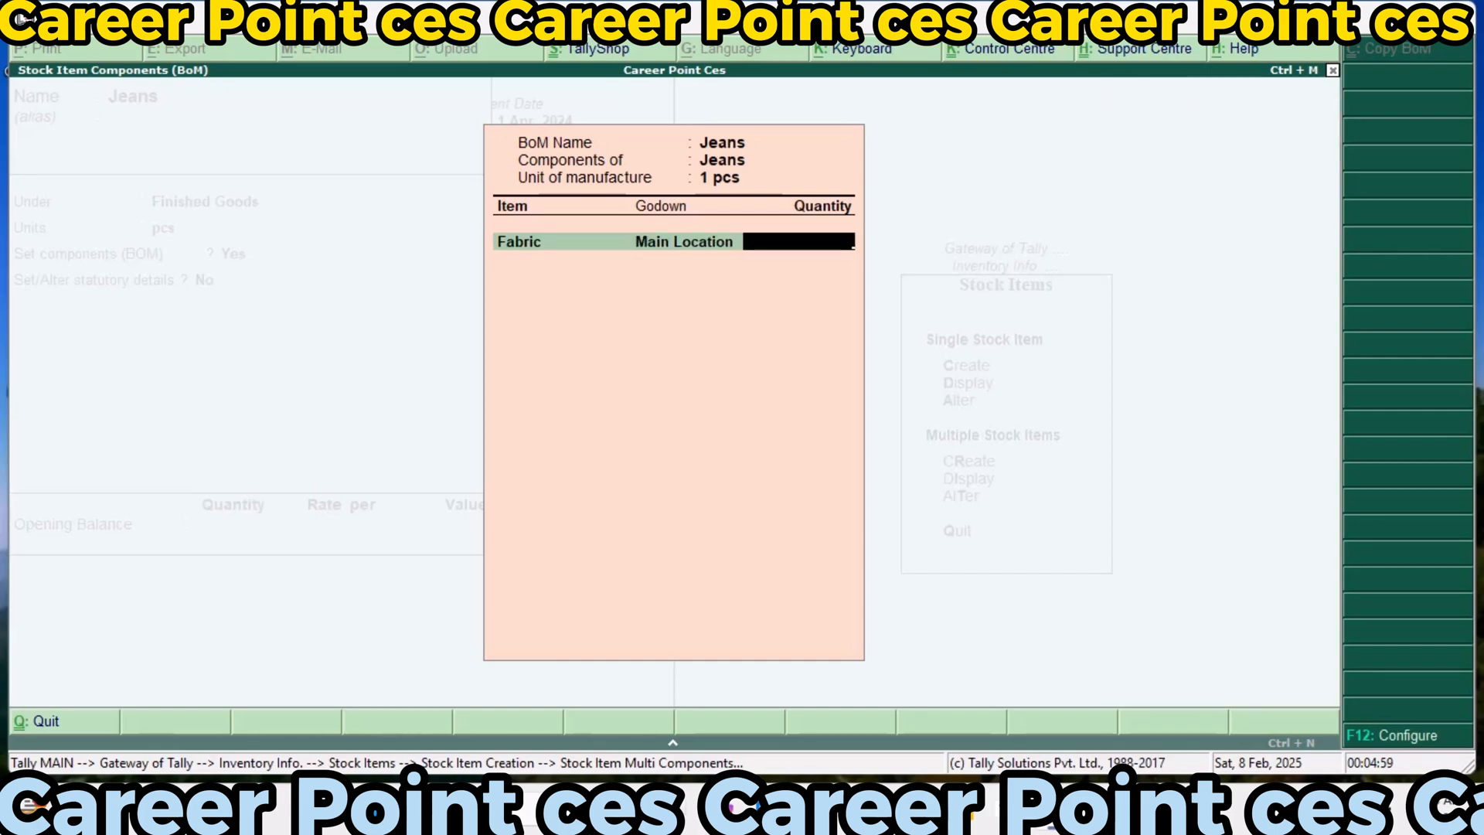
text(2)
key(Return)
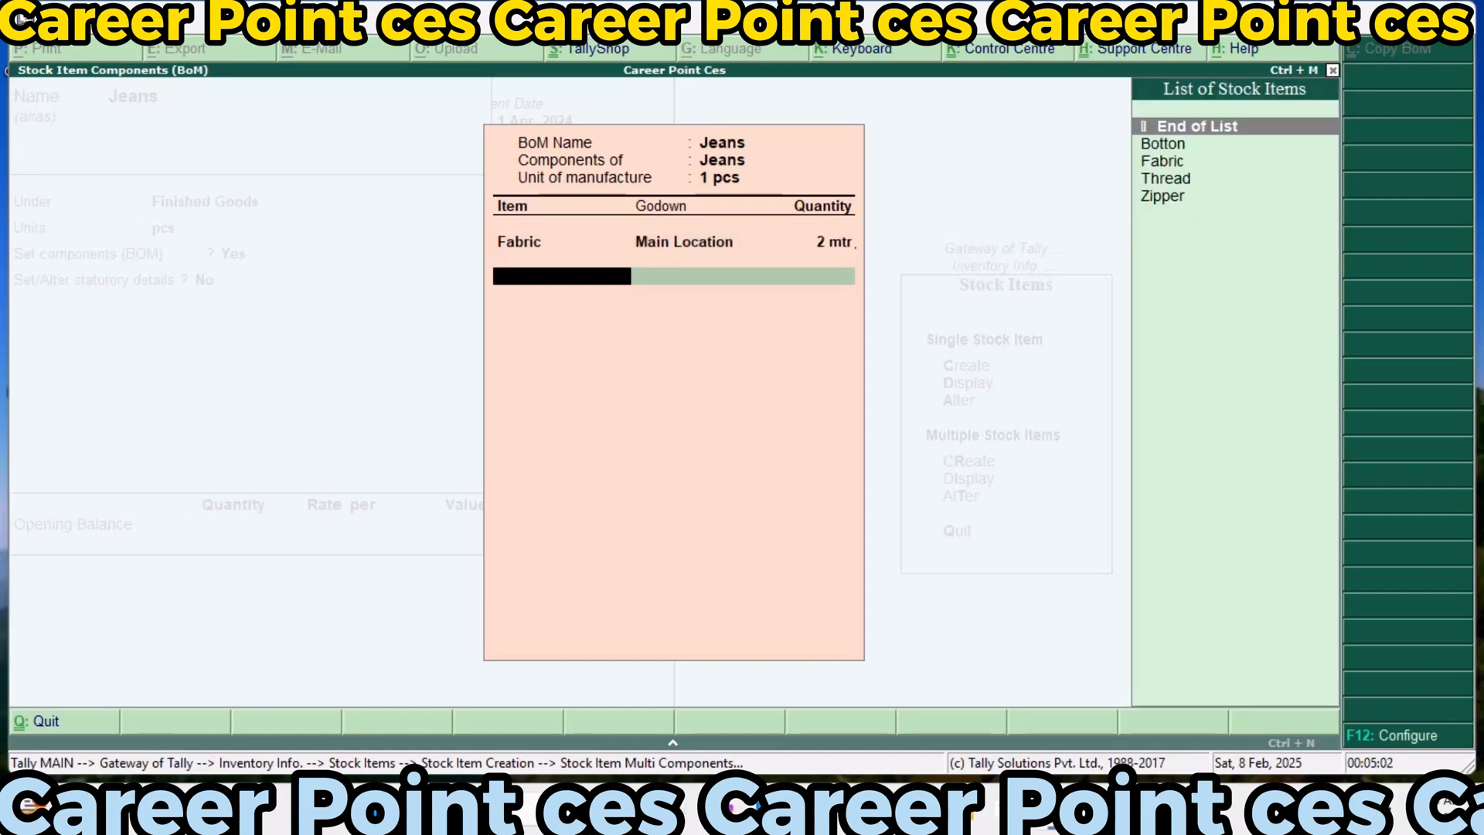
Add Thread from Main Location to the Jeans BOM with a quantity of 2 roller
text(t)
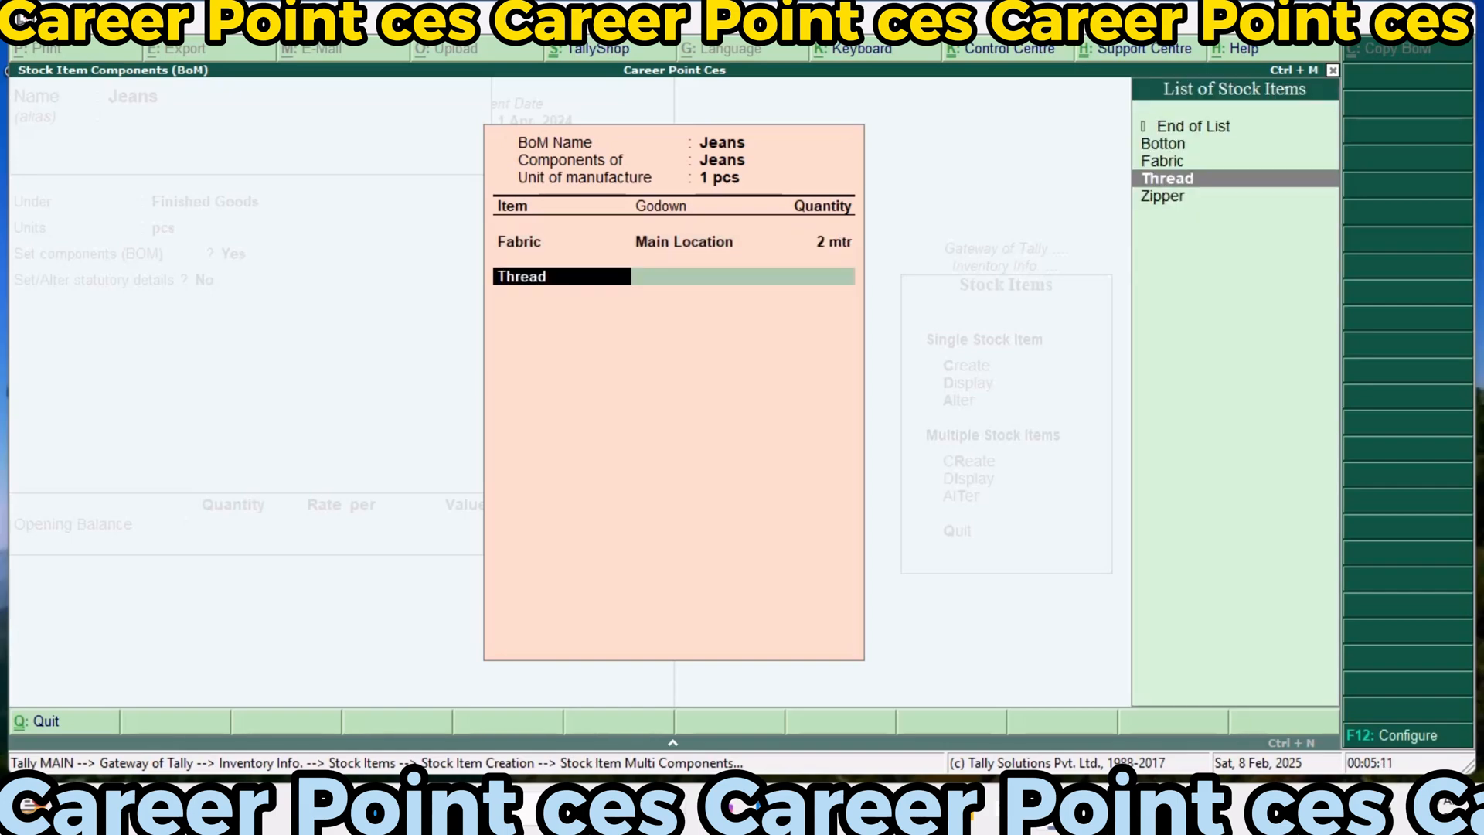
key(Return)
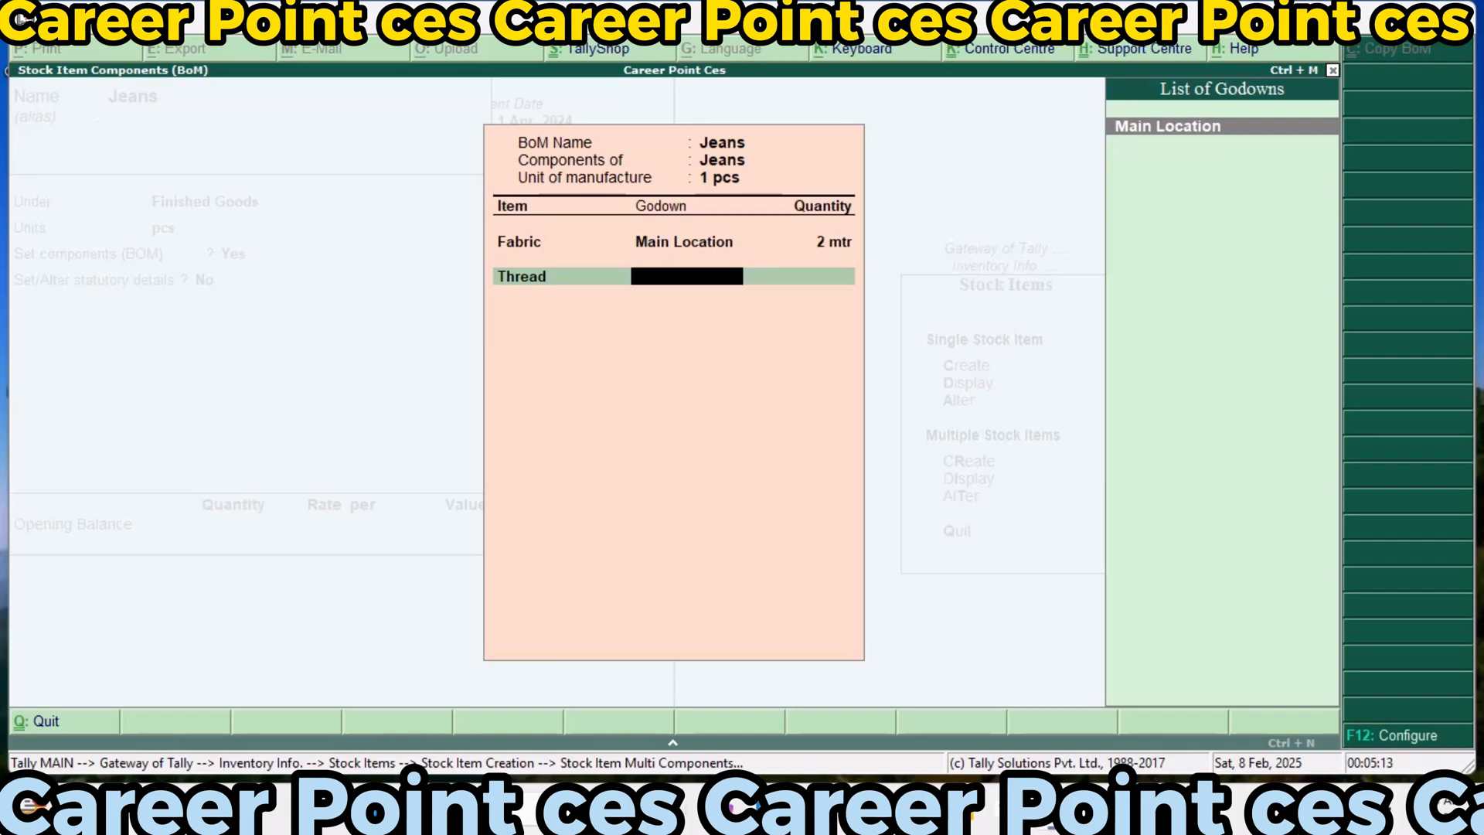
key(Return)
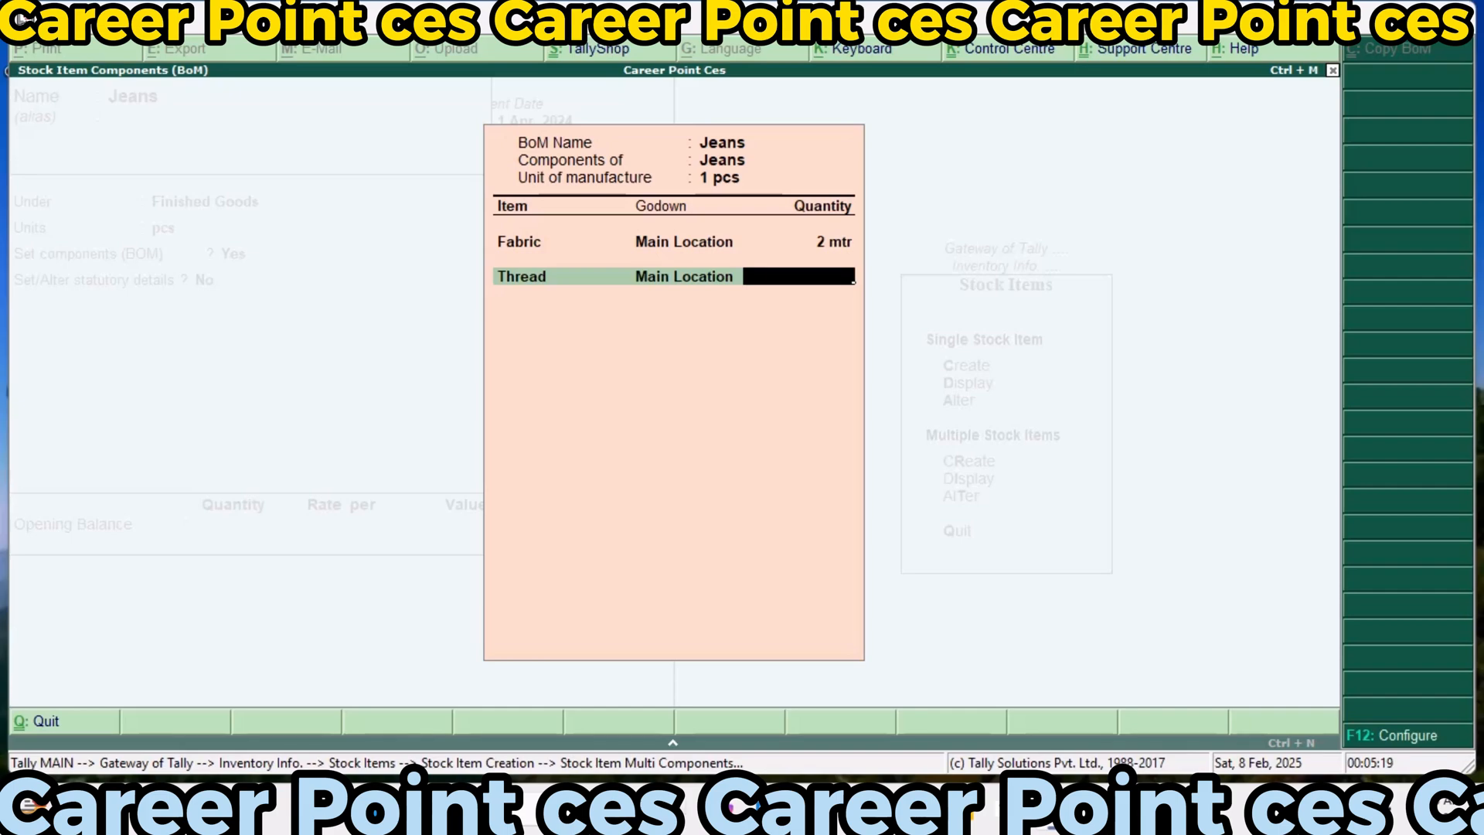
text(2)
key(Return)
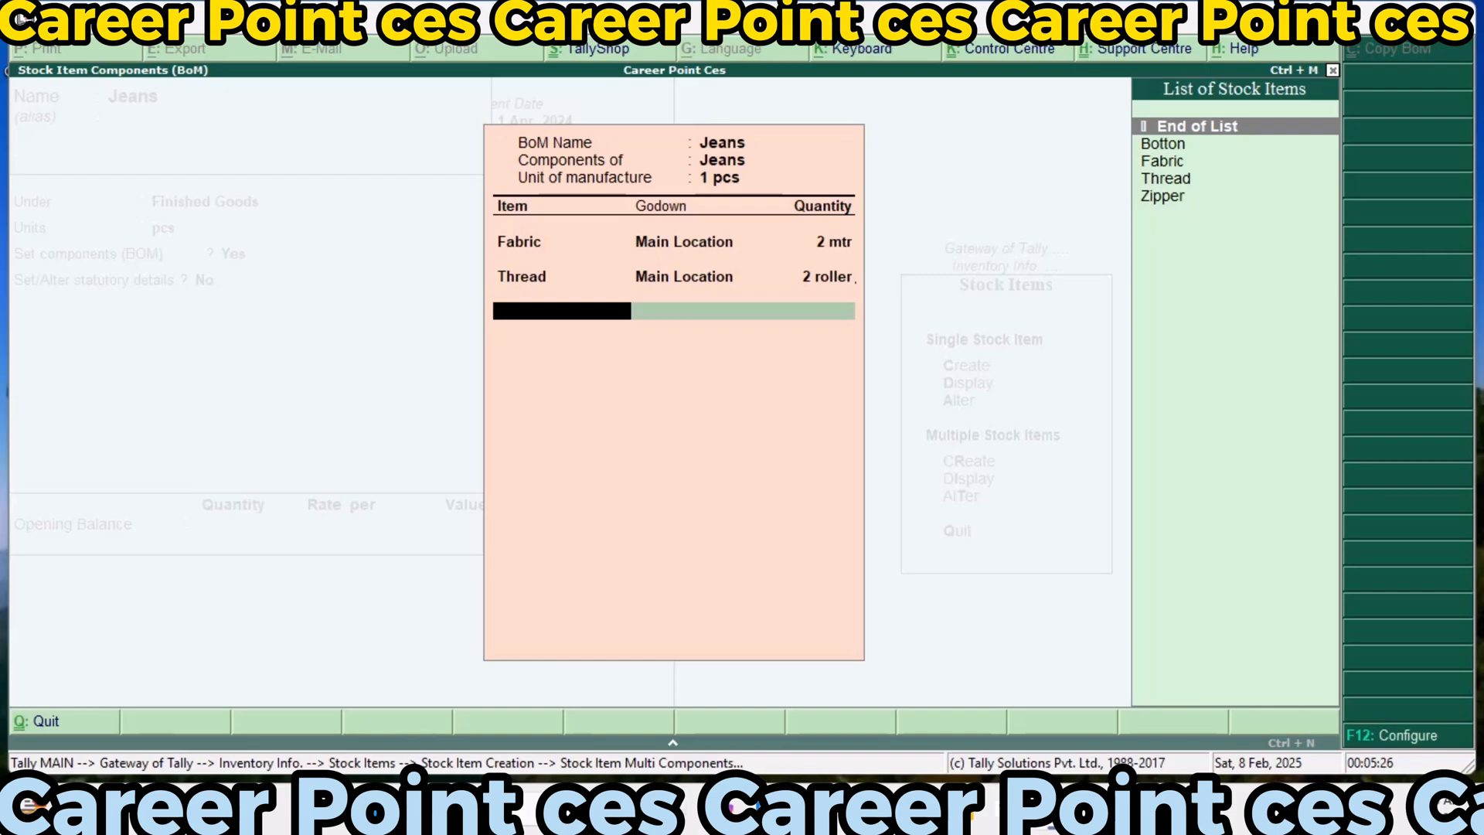
Add Botton from Main Location to the Jeans BOM with a quantity of 1 pcs
key(Down)
key(Return)
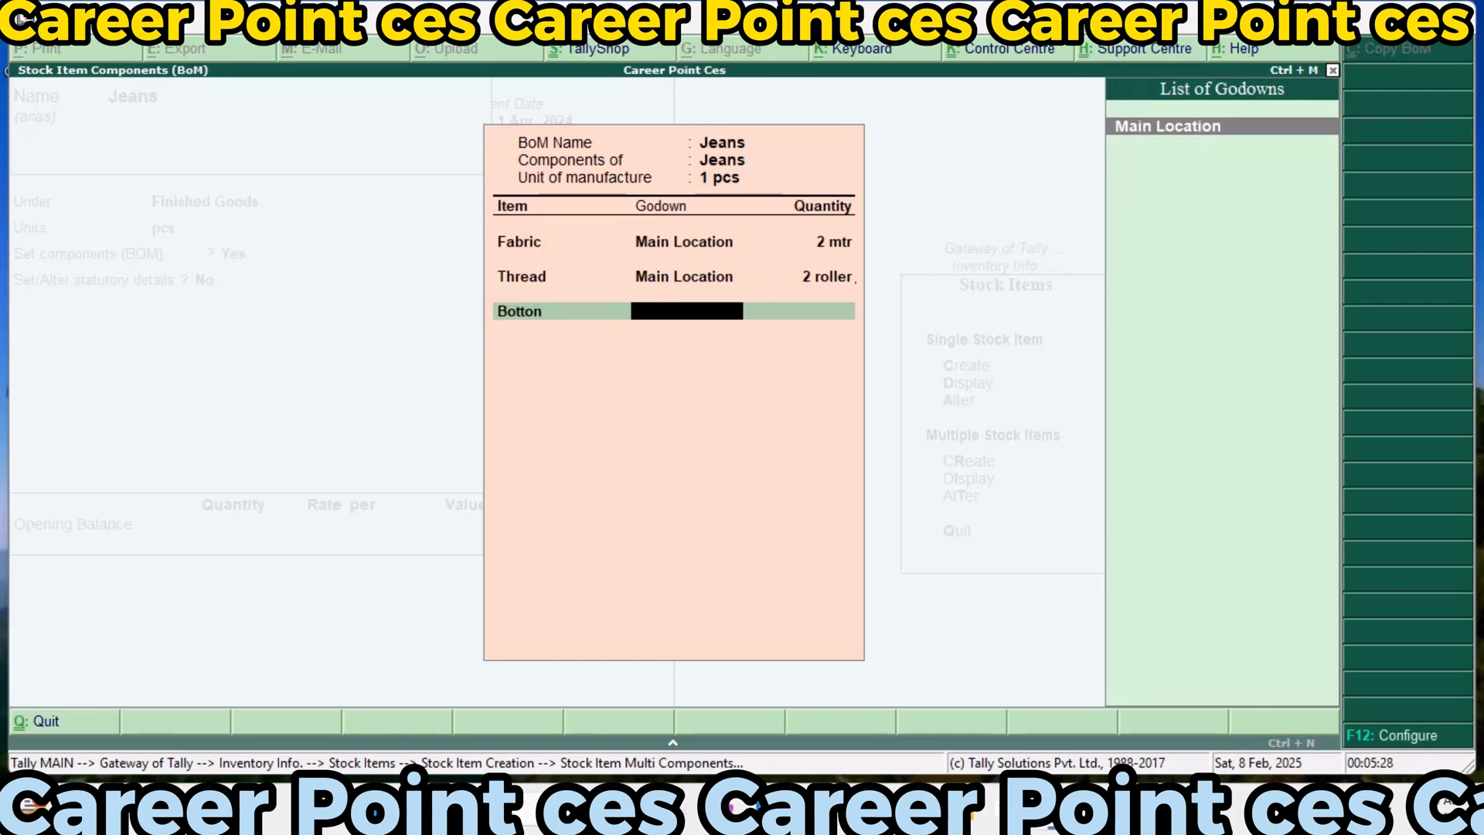
key(Return)
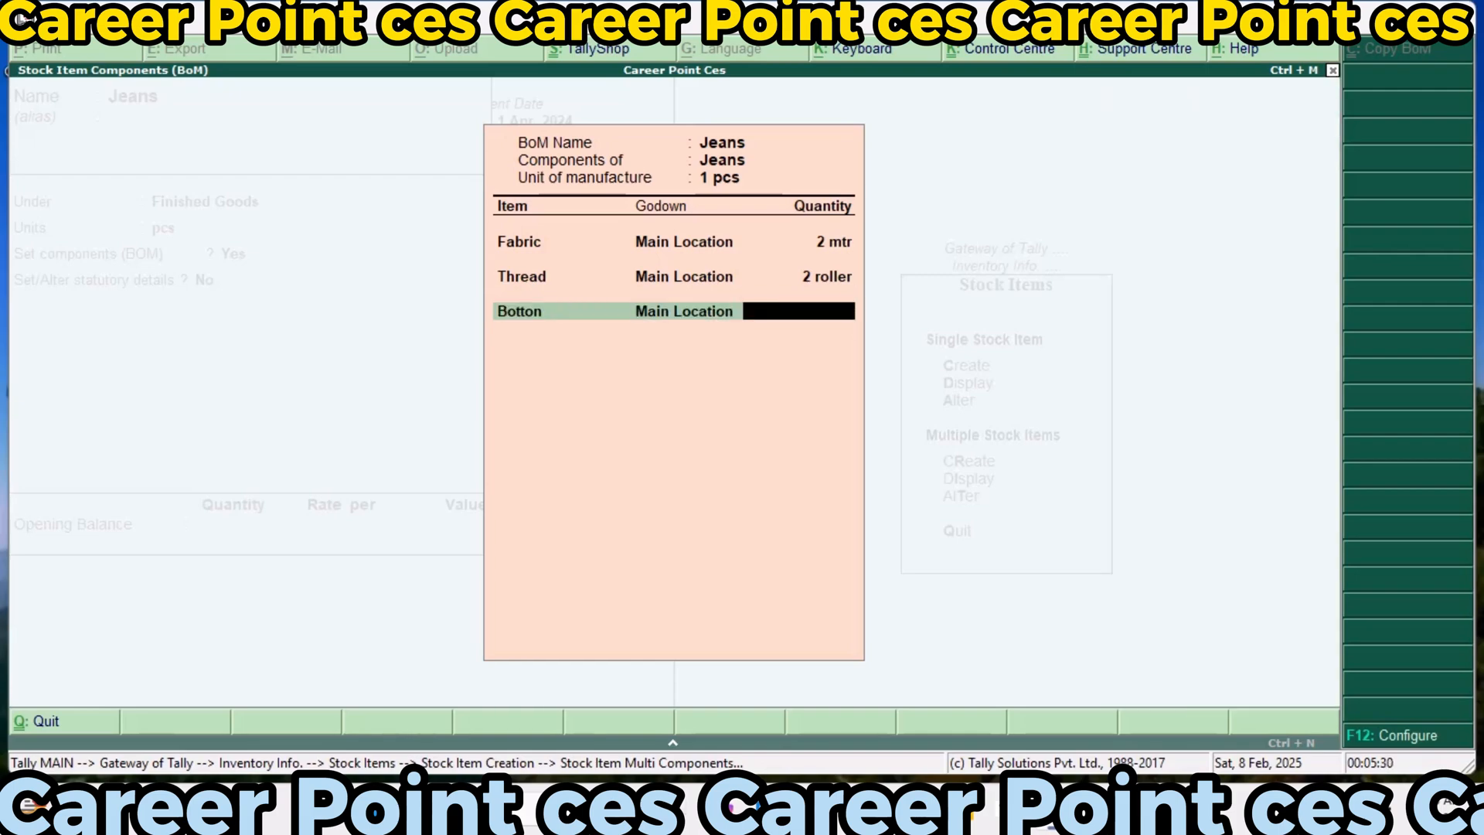
text(1)
key(Return)
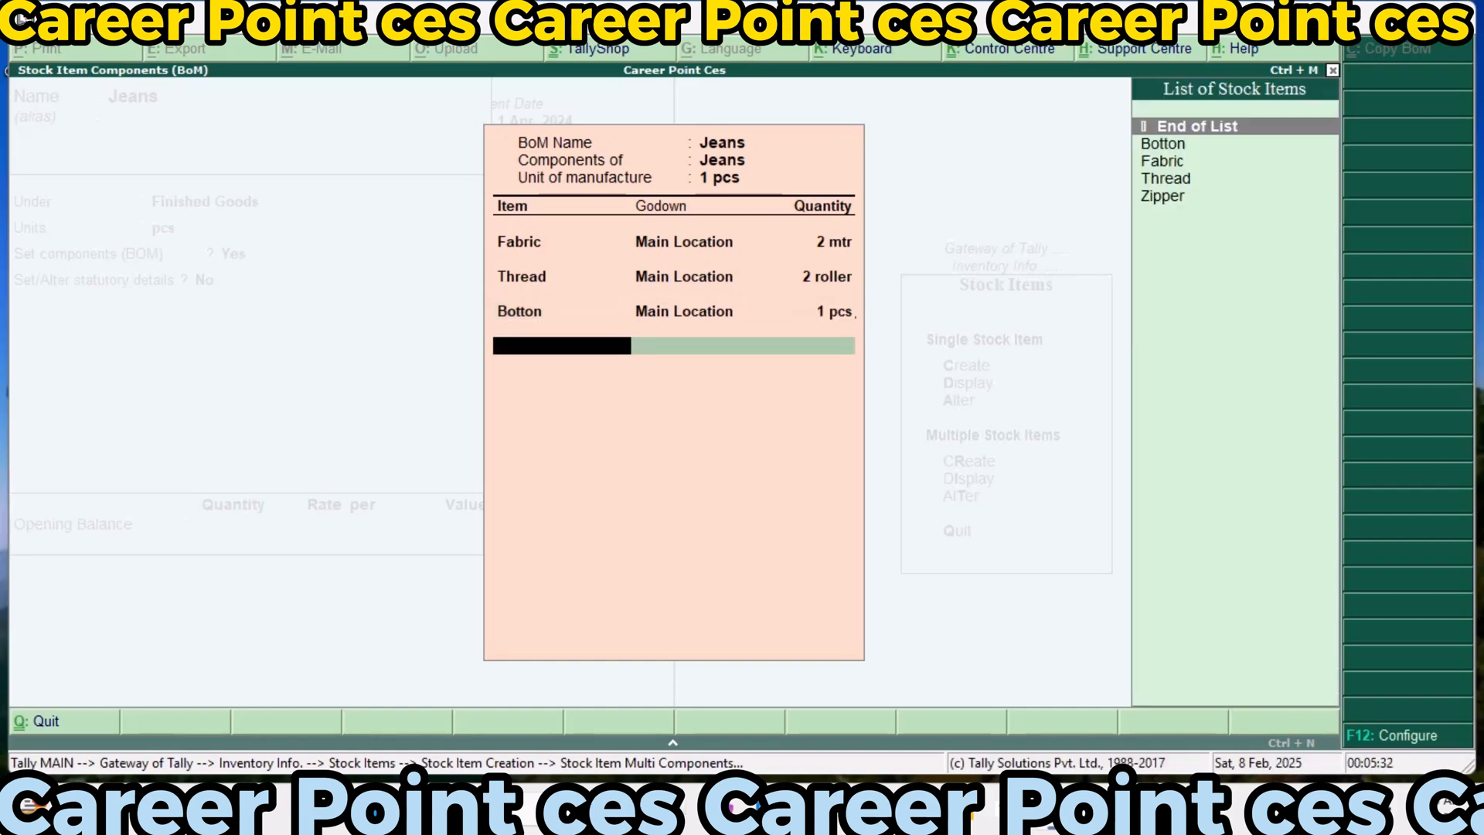
Add Zipper from Main Location with a quantity of 1, and finish the BOM list for Jeans
key(Down)
key(Down)
key(Down)
key(Down)
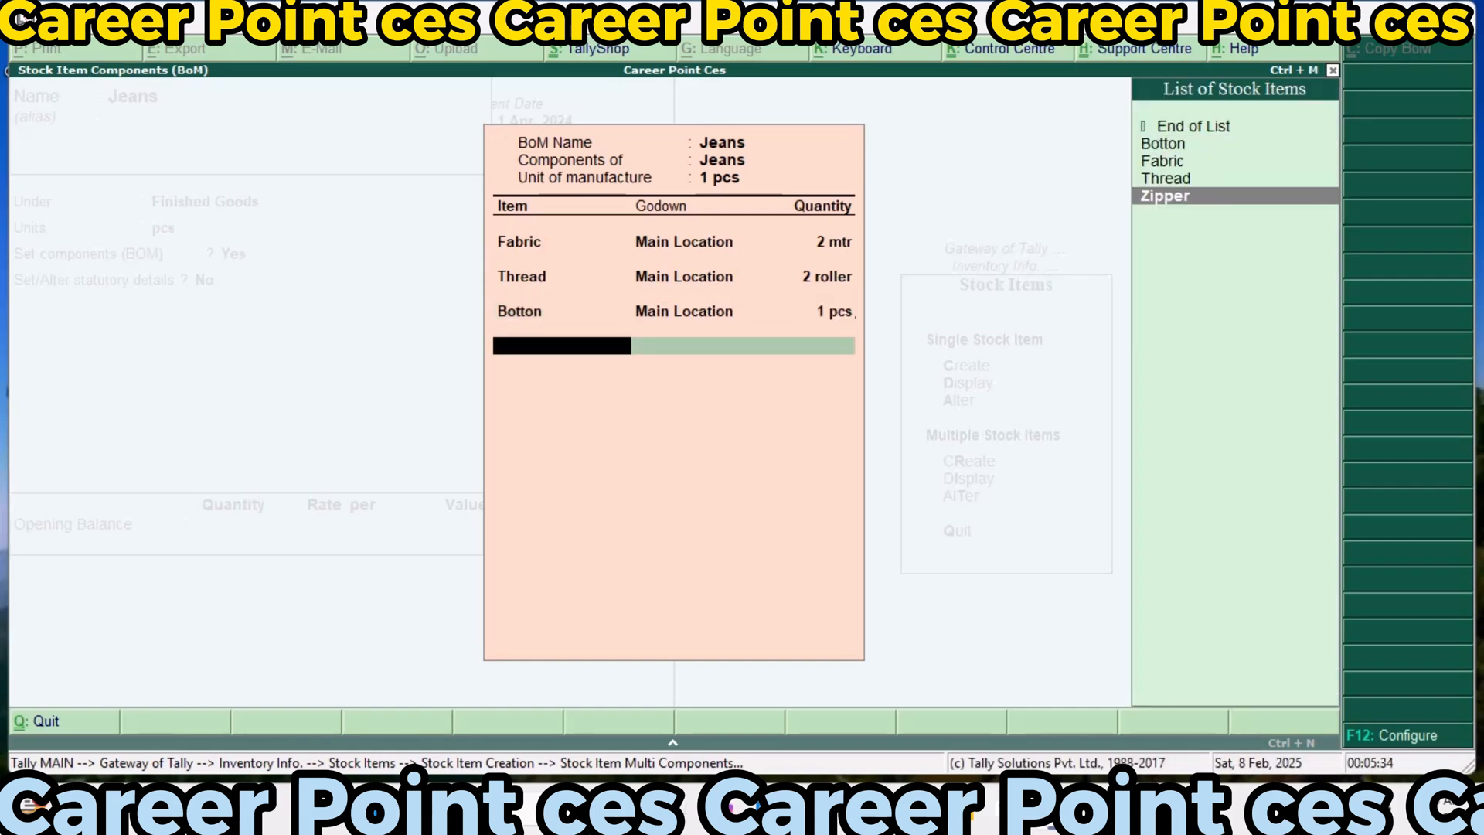
key(Return)
key(Return)
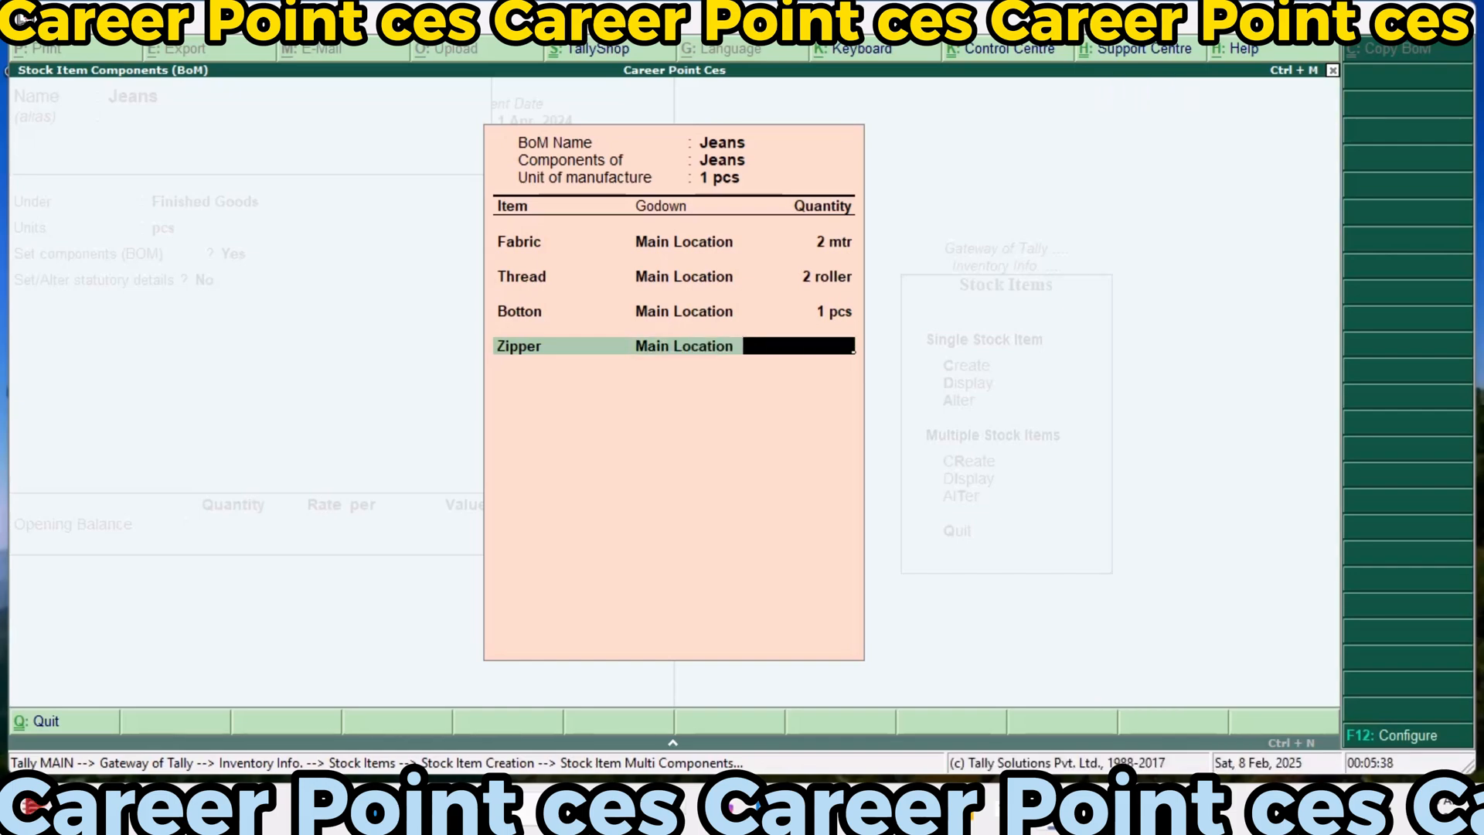
text(1)
key(Return)
key(Return)
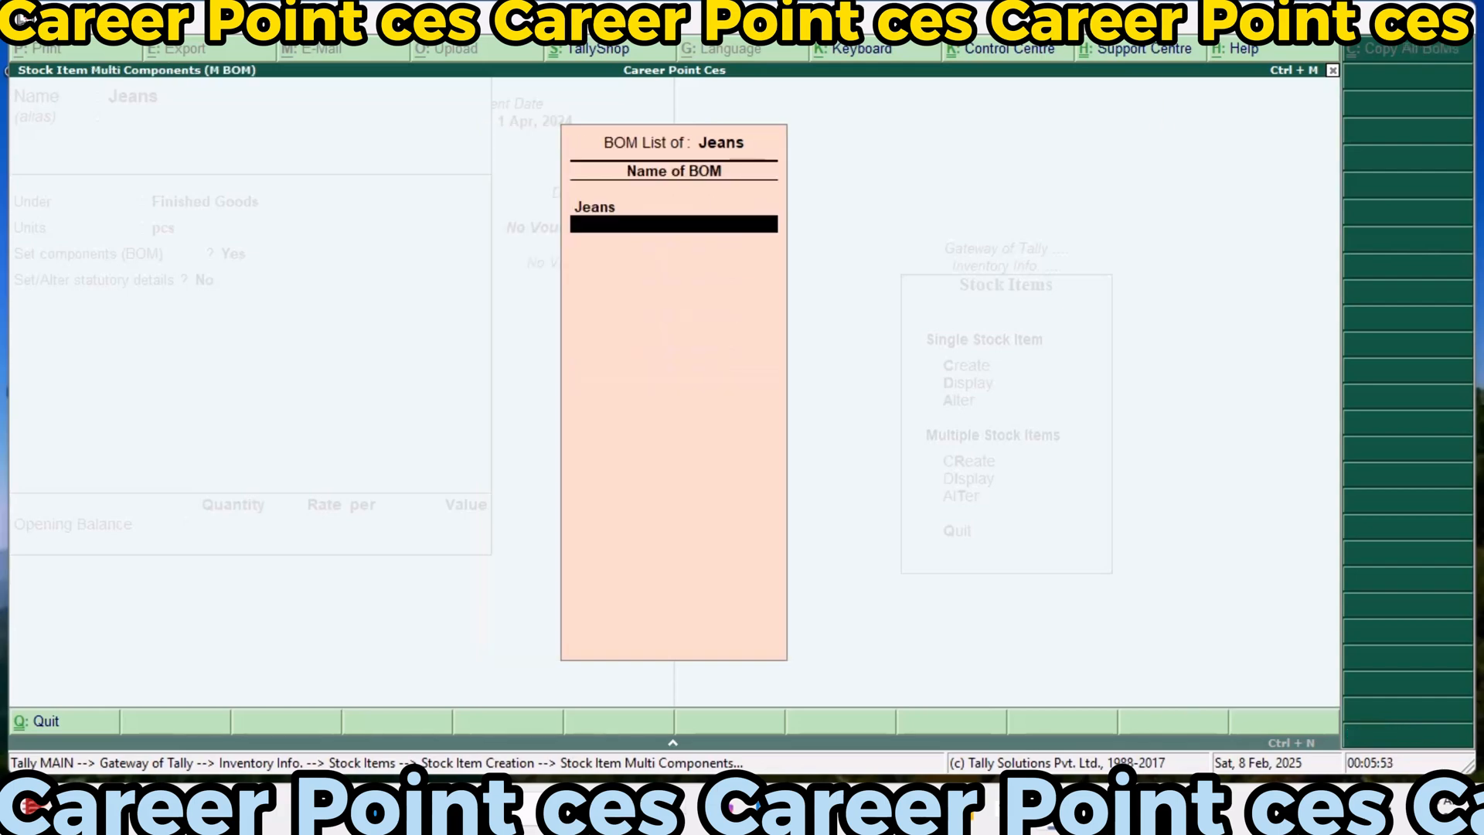
key(Return)
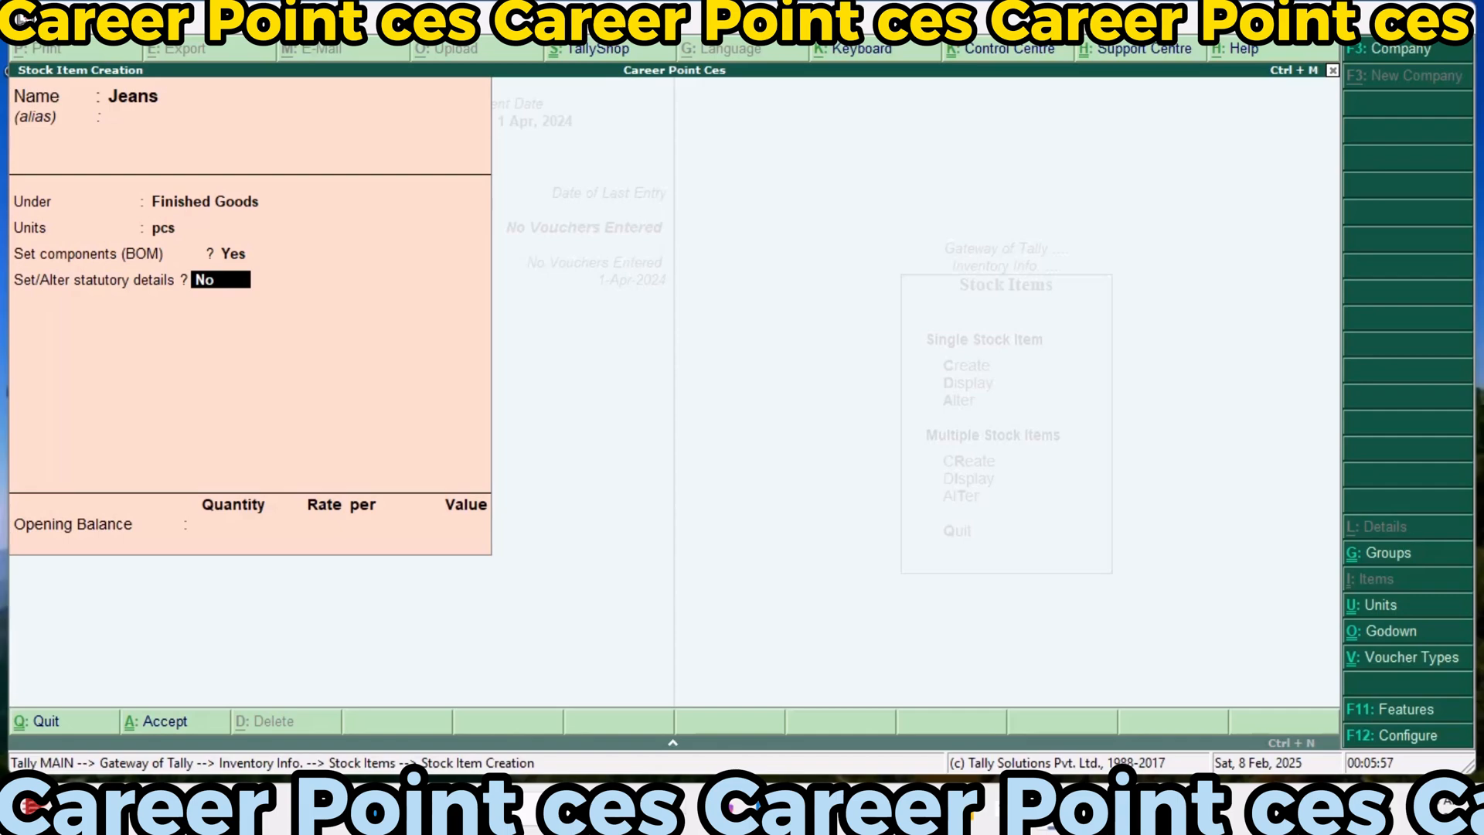
Enter GST details in the statutory details of Jeans, setting taxability to Taxable and integrated tax to 18%
text(y)
key(Return)
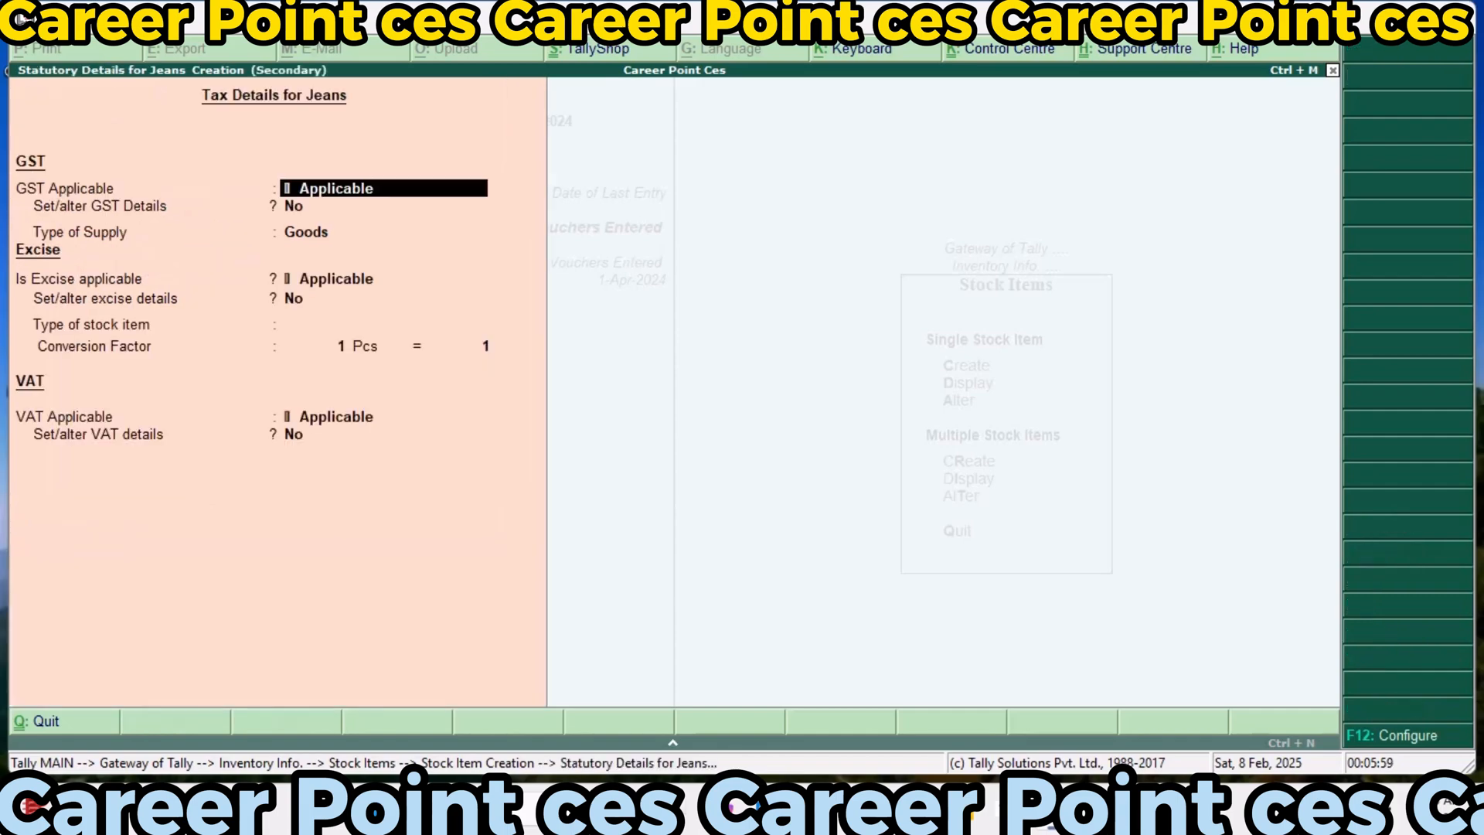
key(Return)
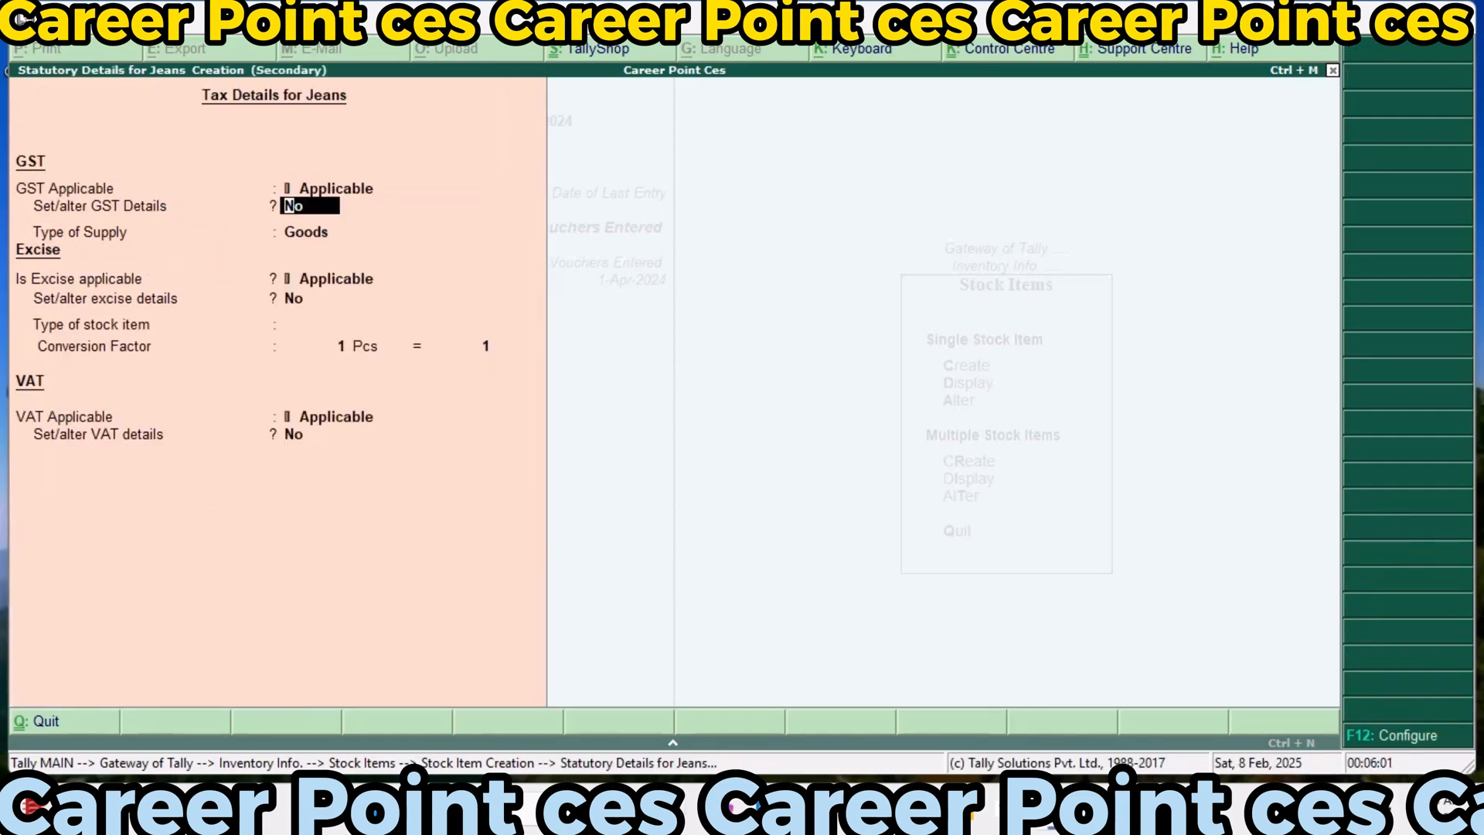
text(y)
key(Return)
key(Return)
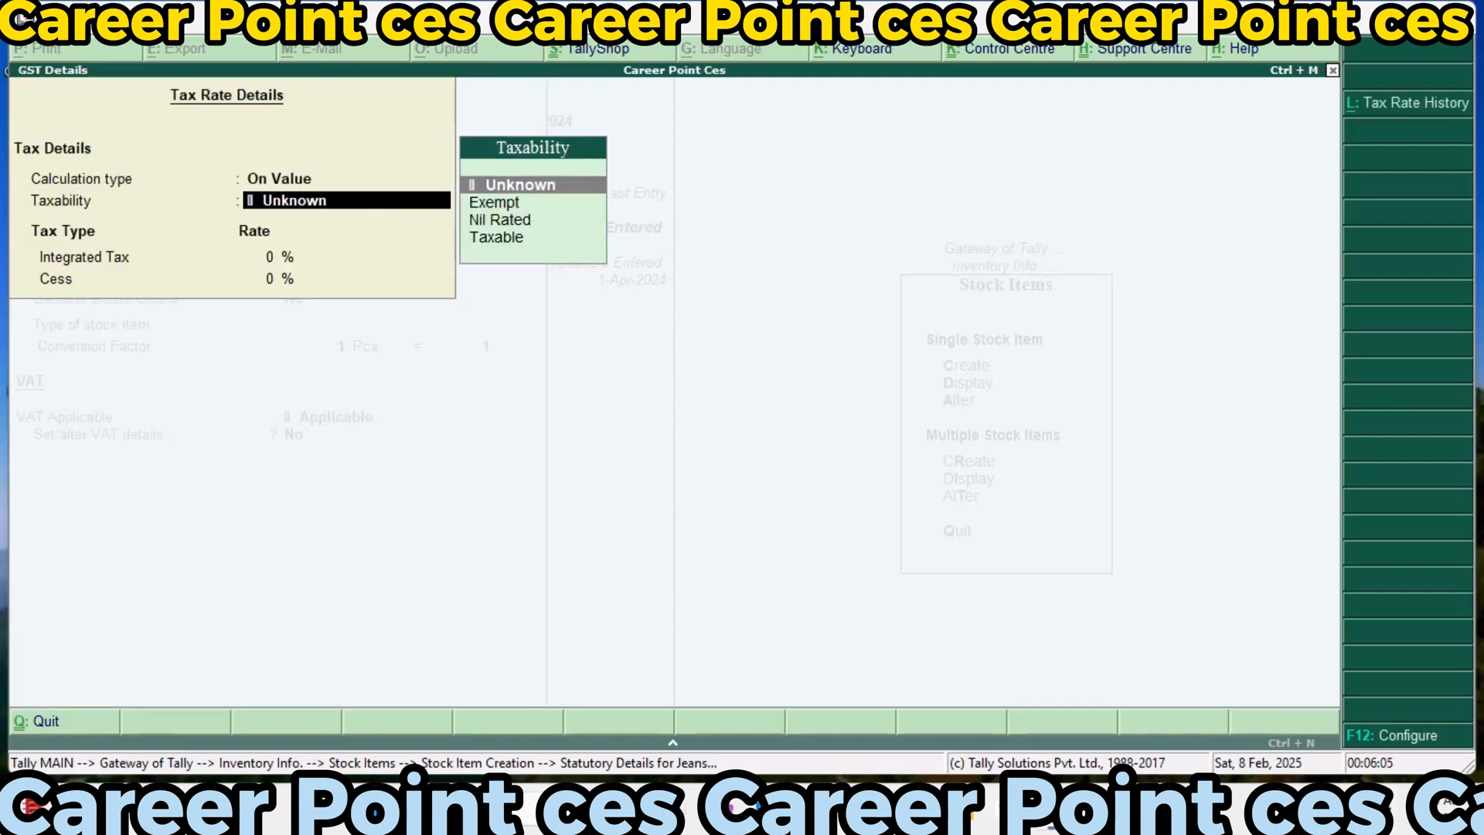
text(T)
key(Return)
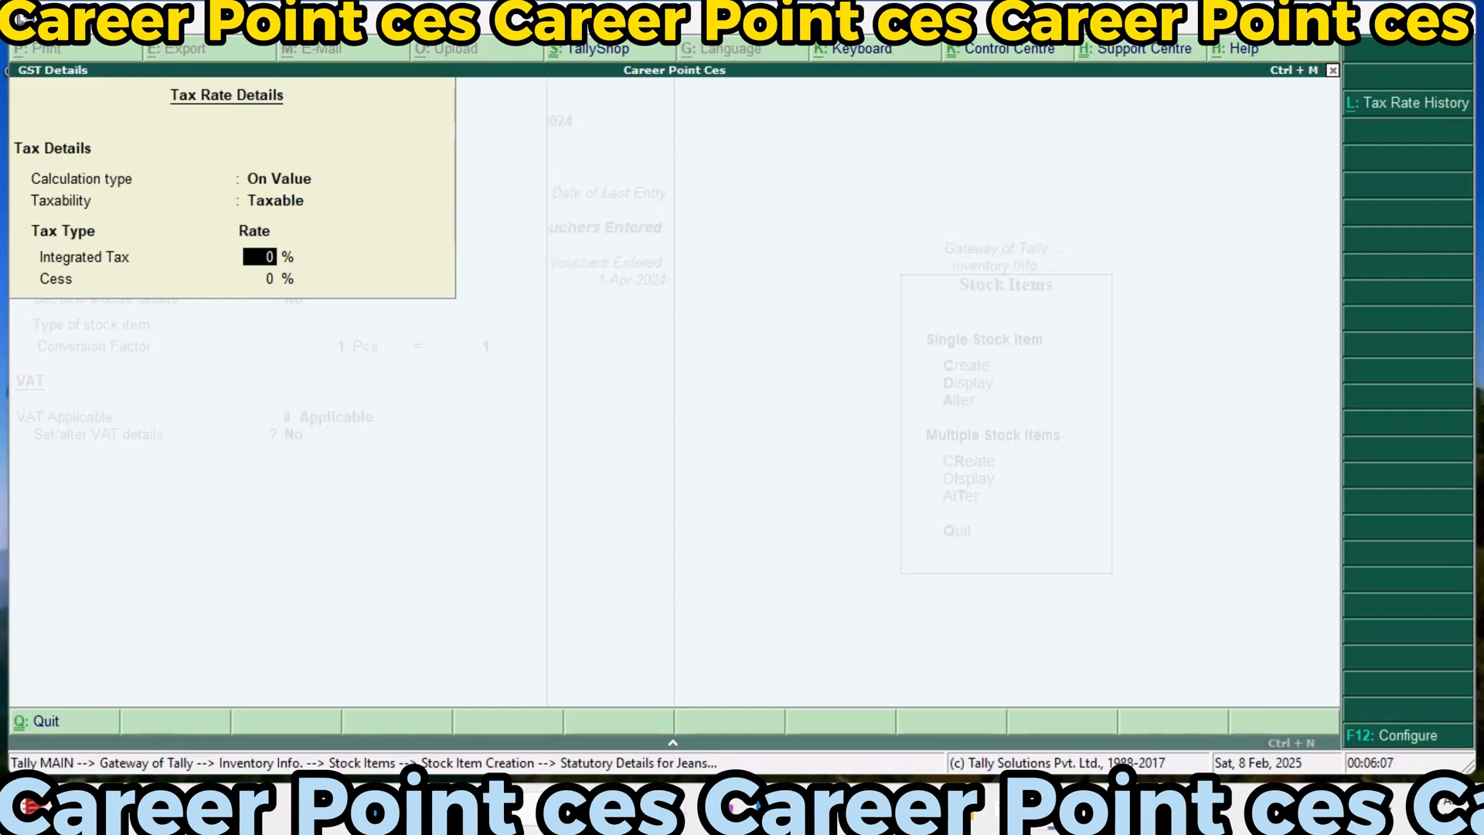
text(18)
key(Return)
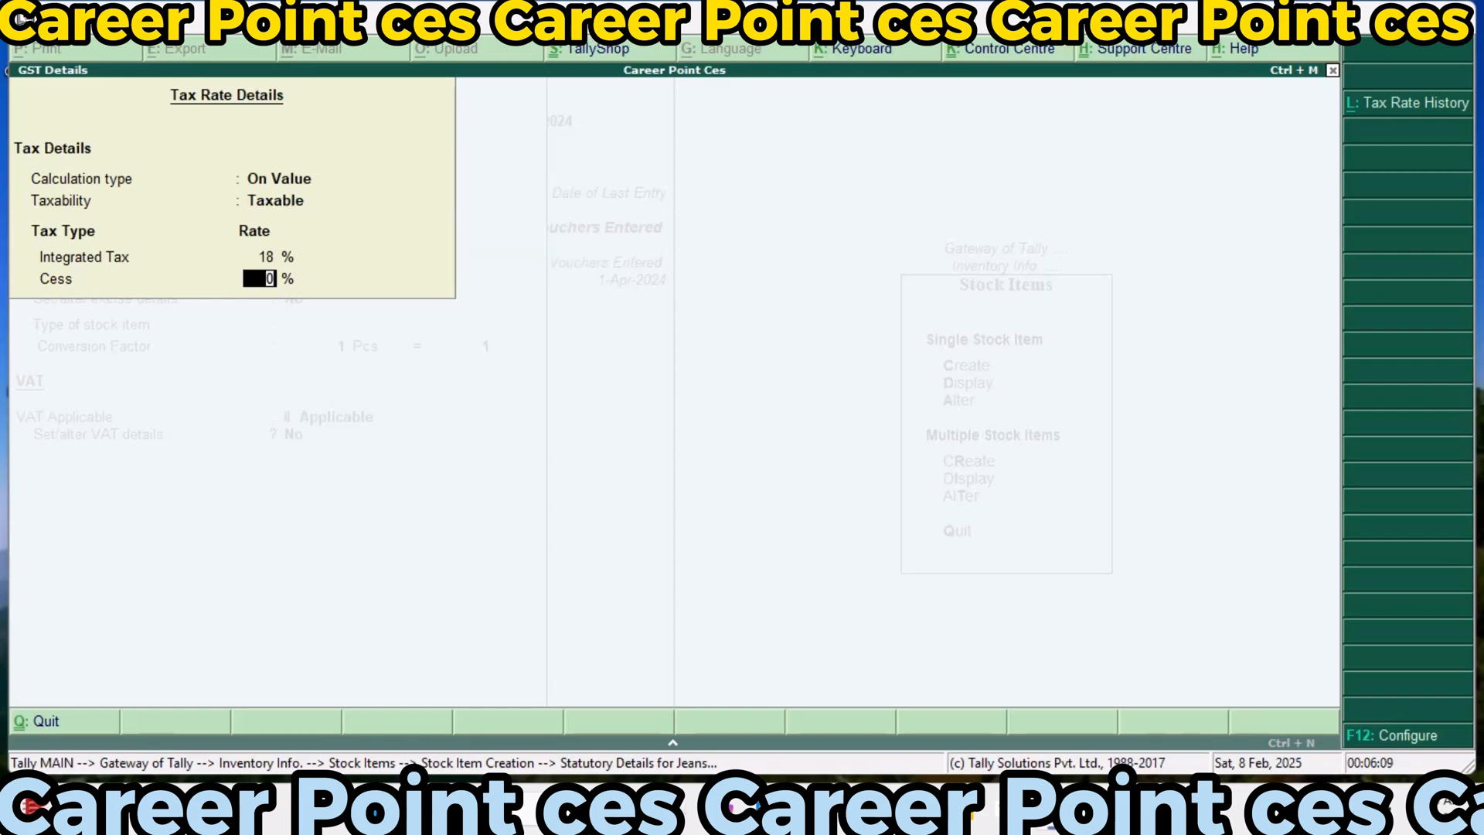
Enter excise tariff details for Jeans with tariff name Exci123, Undefined reporting unit, Ad Valorem valuation and a 35% rate
key(Return)
key(Return)
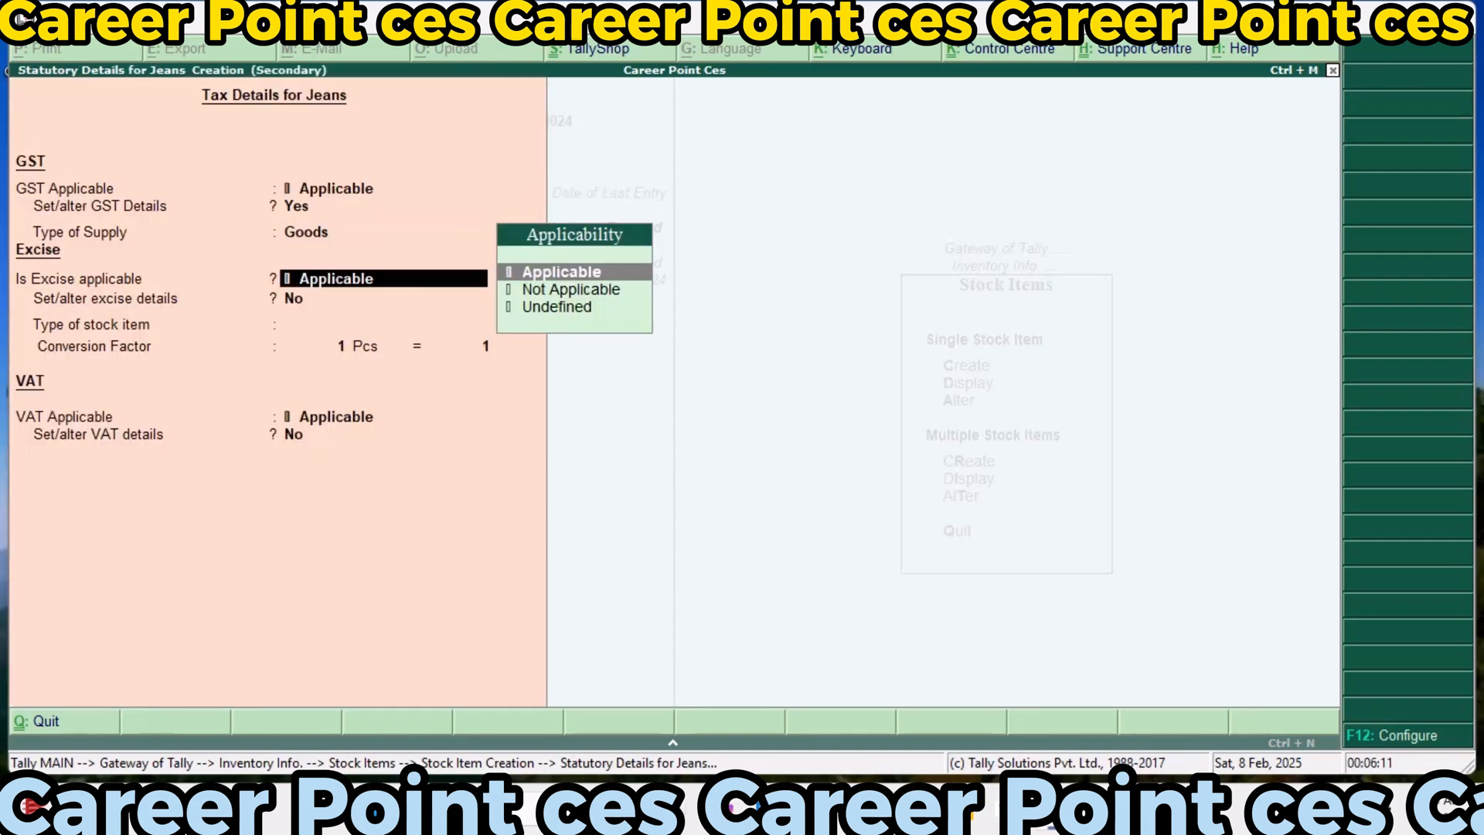
key(Return)
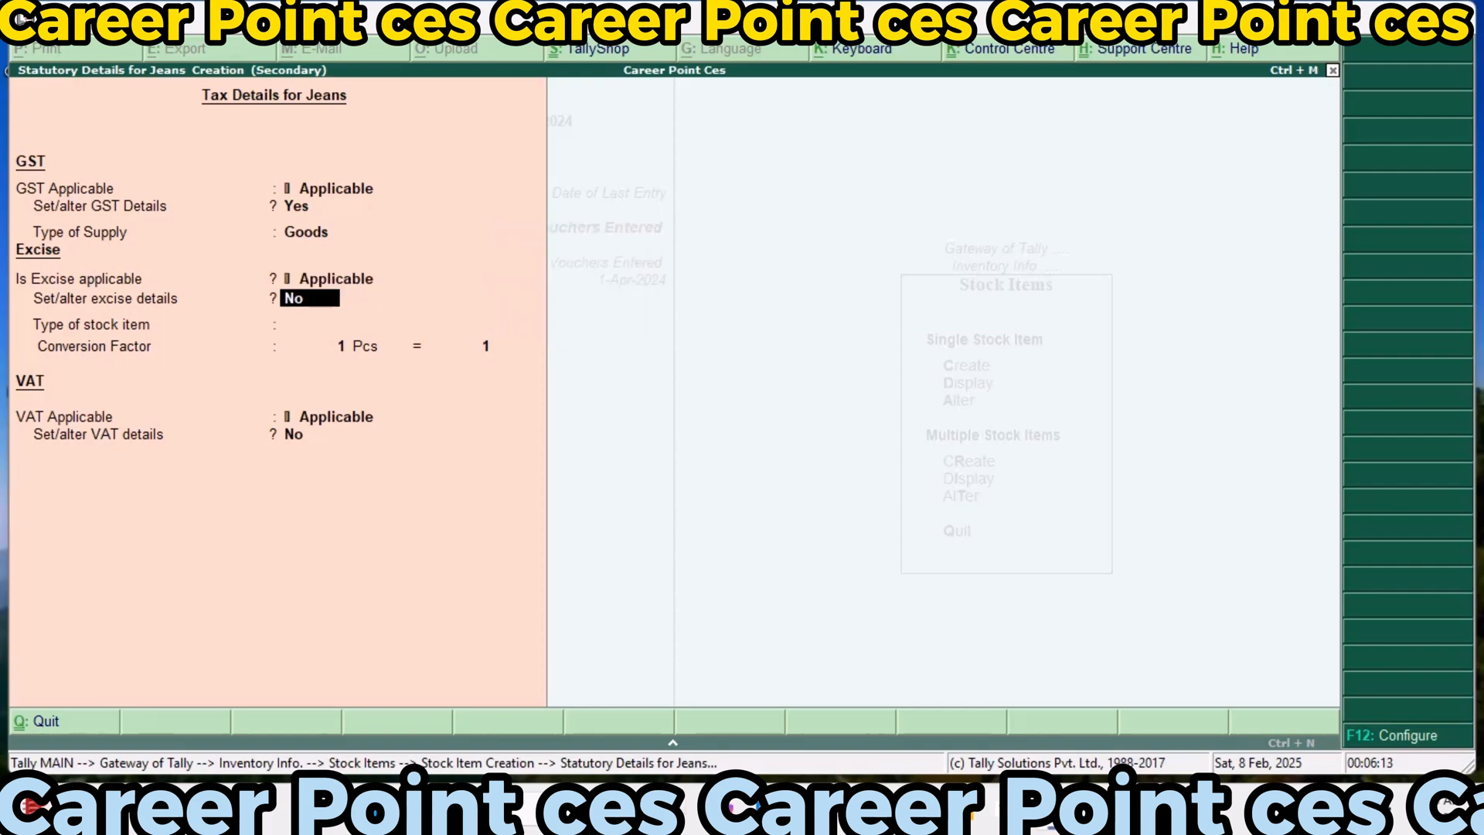
text(y)
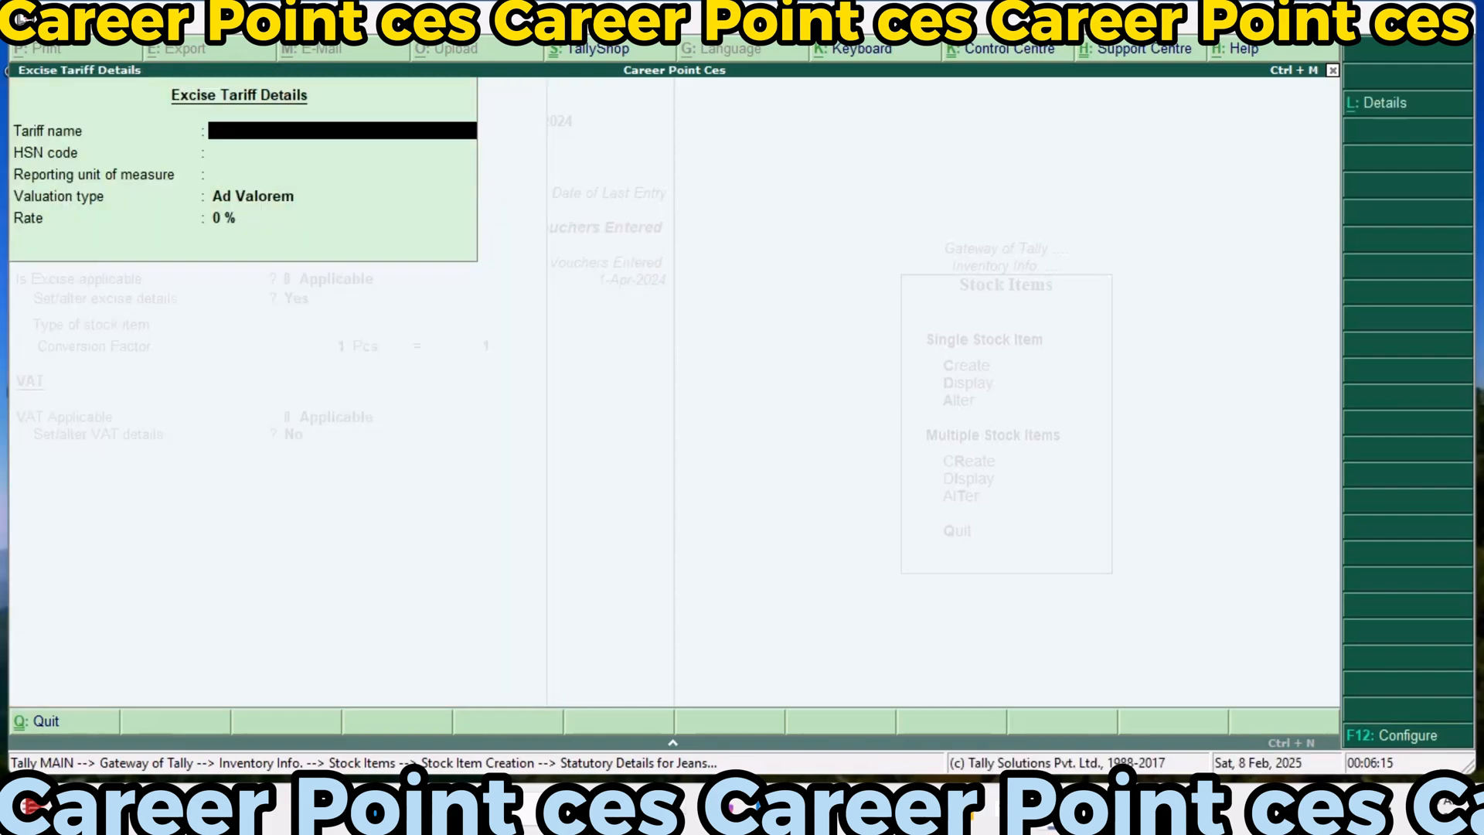
text(Exci123)
key(Return)
key(Return)
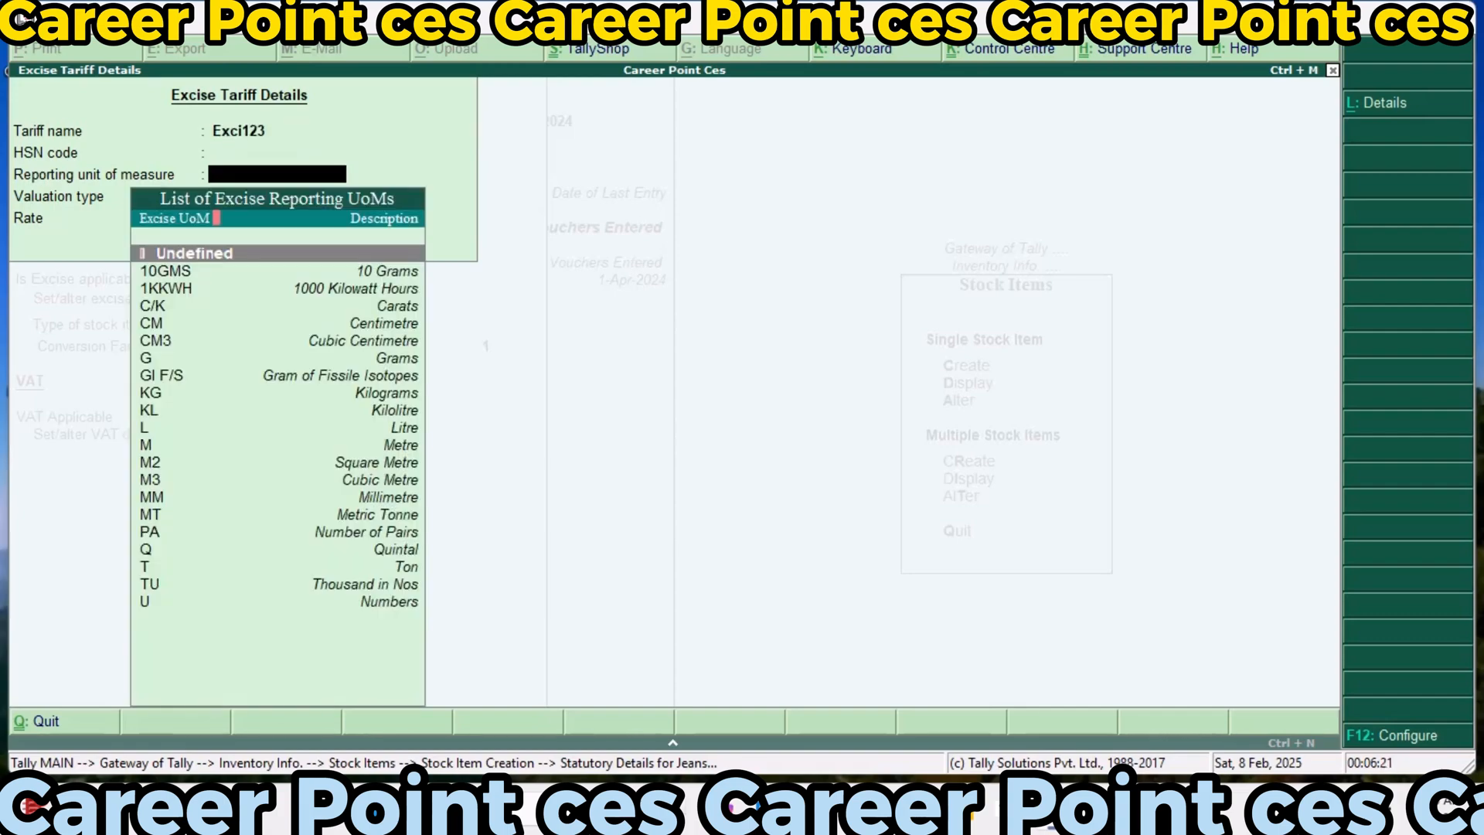
key(Return)
text(35)
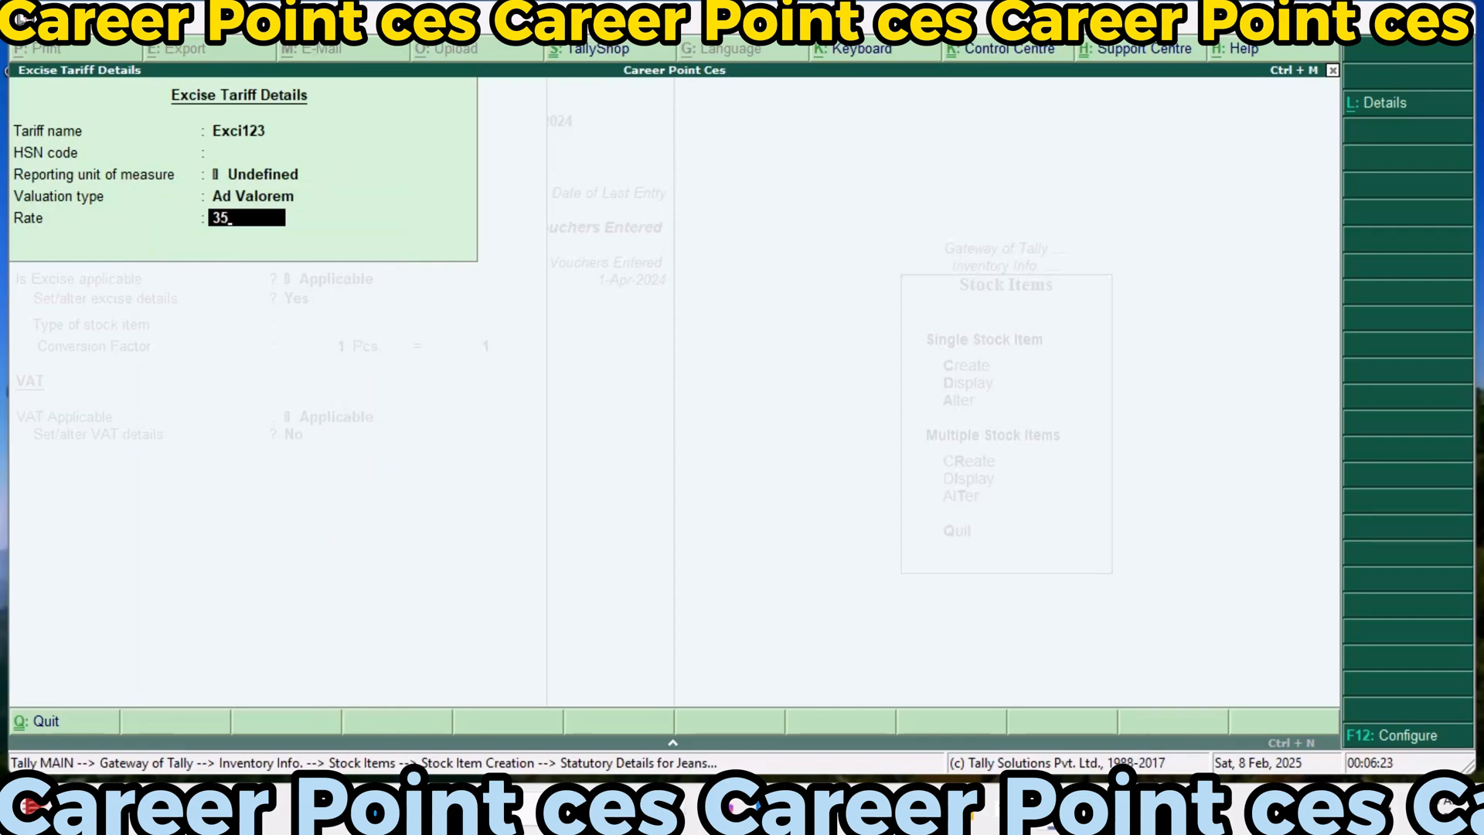
key(Return)
Classify Jeans as Finished Goods for excise, with a conversion factor of 1 Pcs = 1 10GMS, and keep VAT applicable
key(Down)
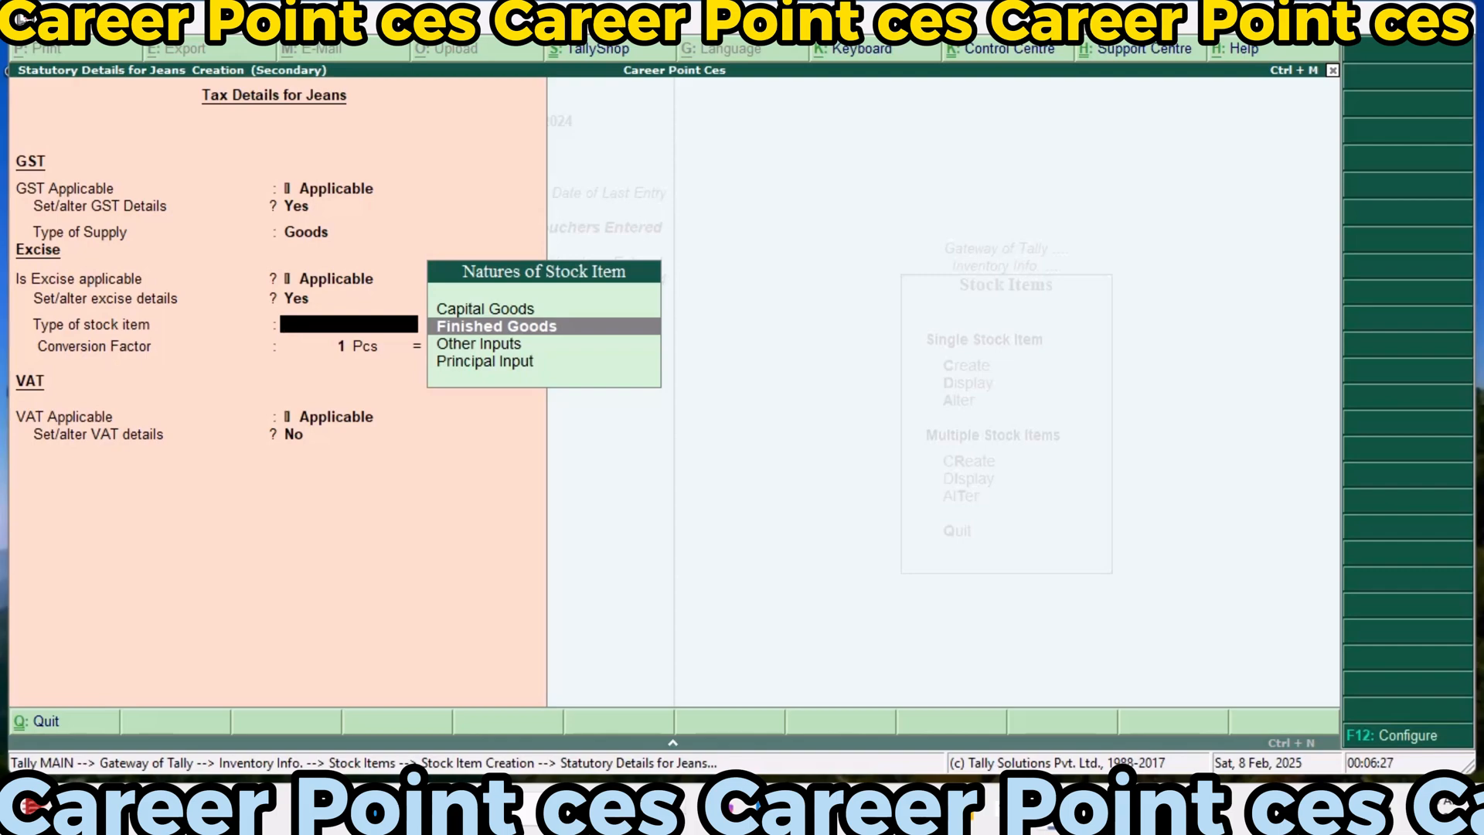
key(Return)
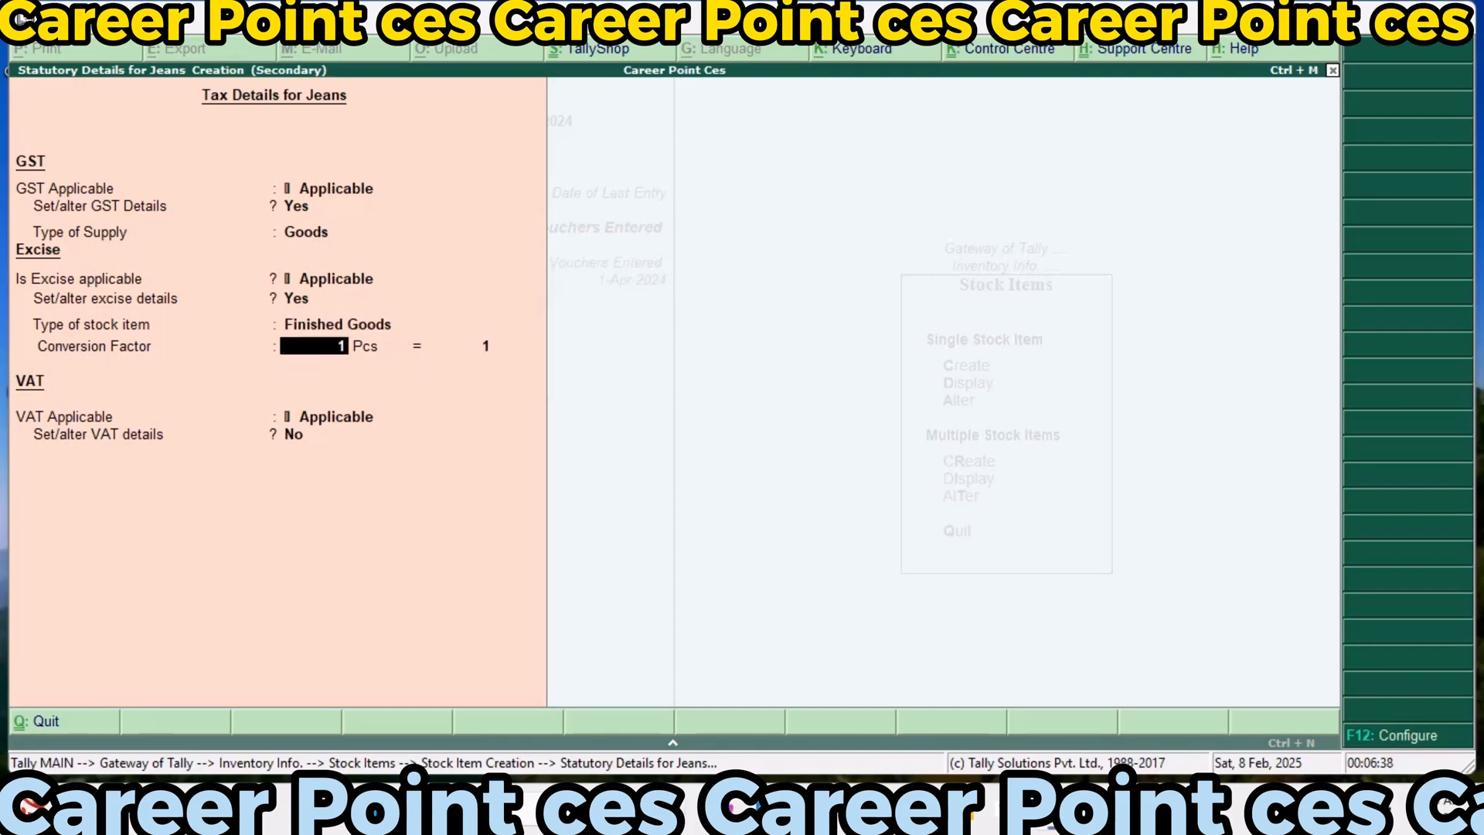
key(Return)
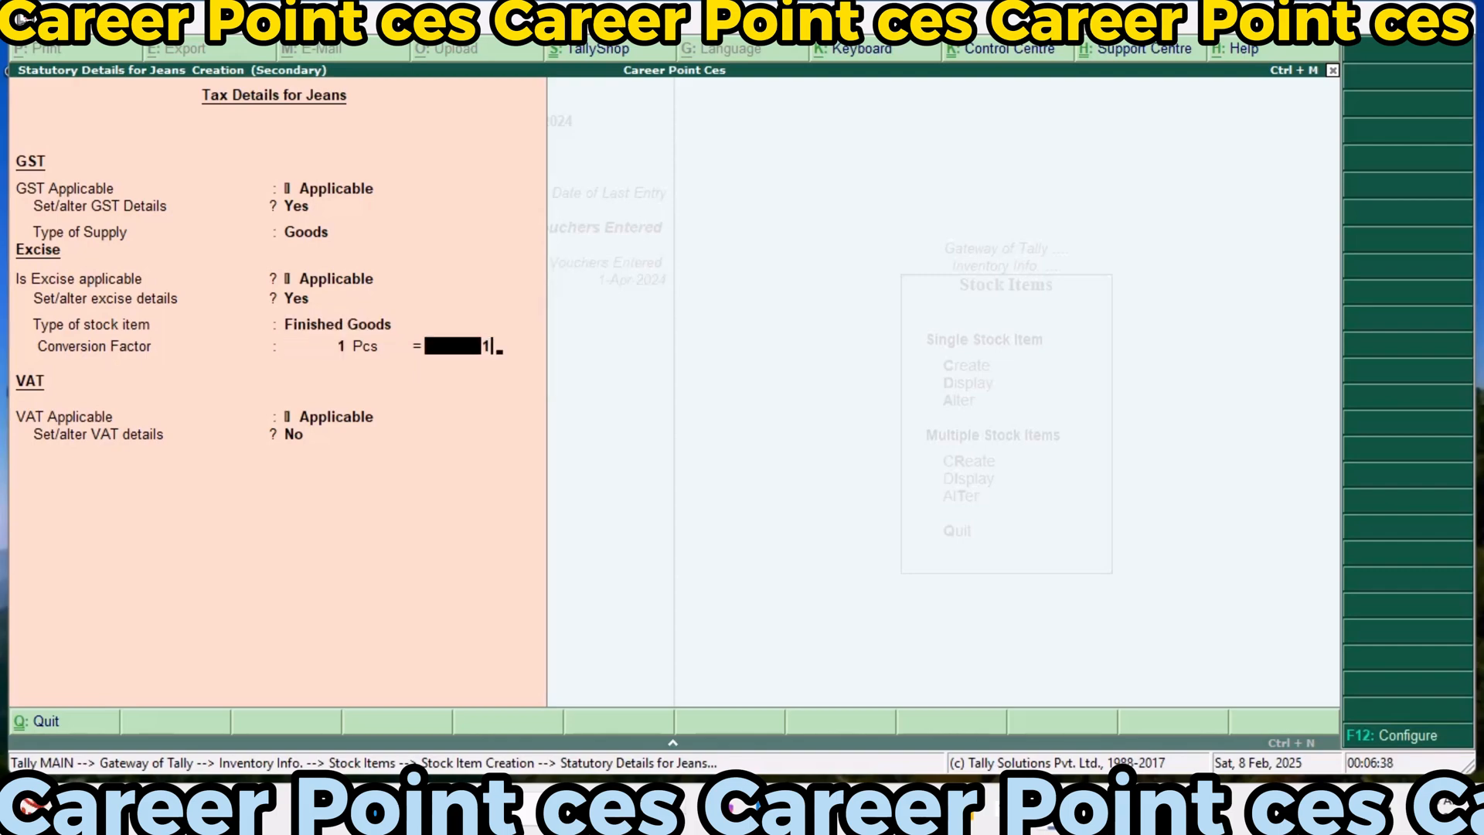
key(Return)
key(Return)
key(Return)
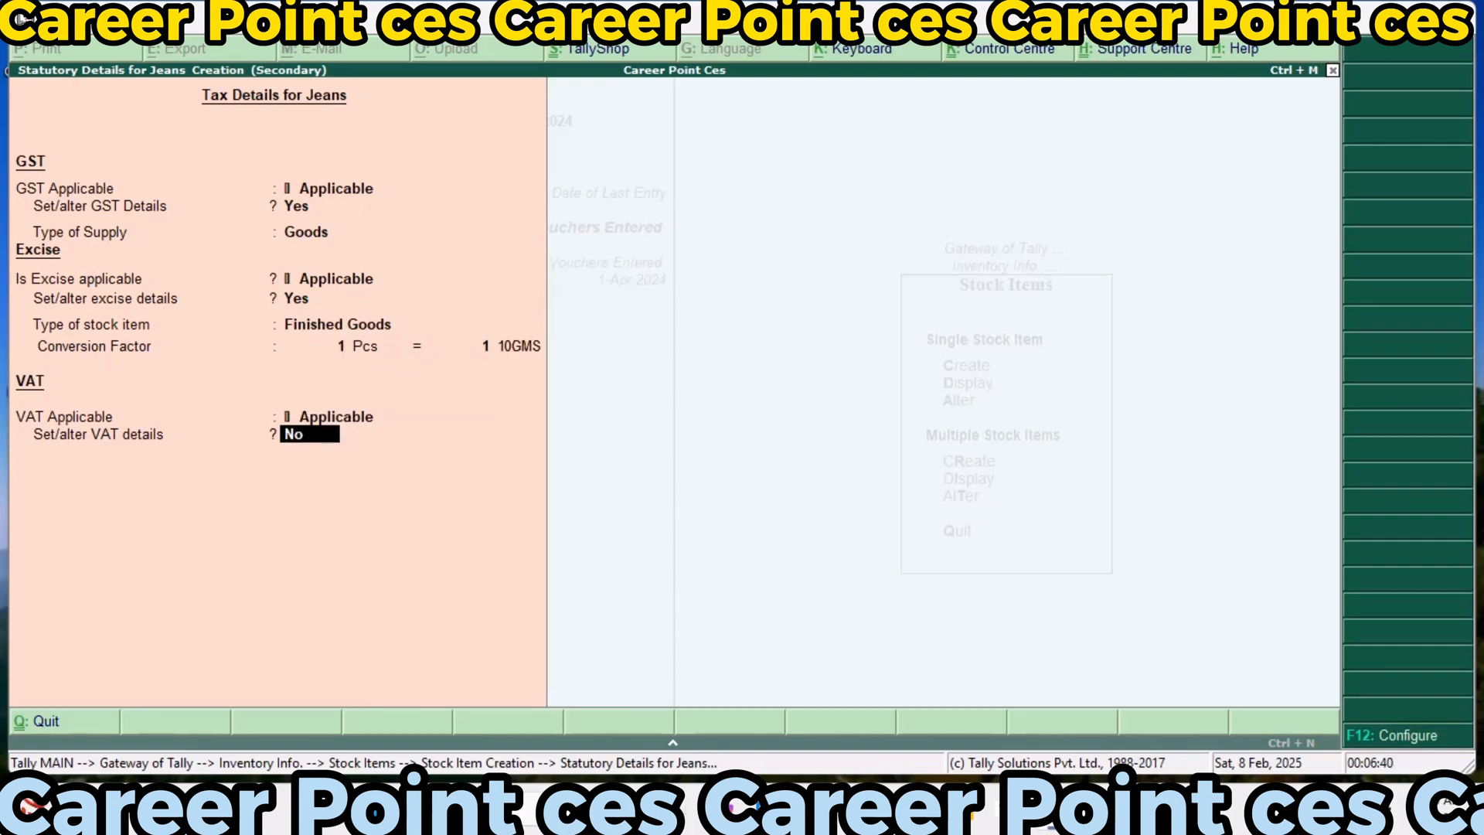
Set the VAT details of Jeans to 10% tax rate, 10% additional tax and tax type Taxable, and save the stock item
text(y)
text(10)
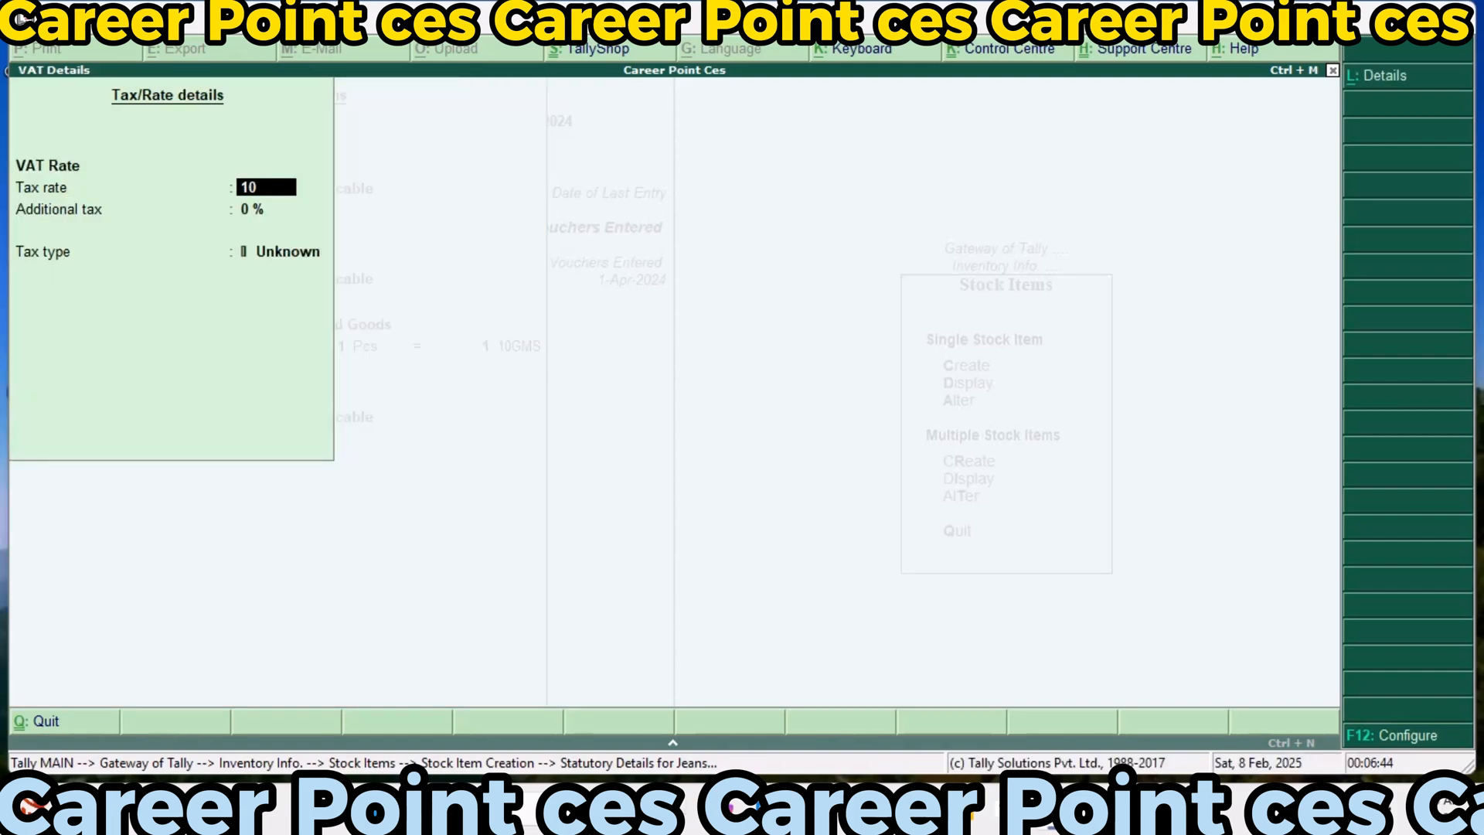
key(Return)
key(Return)
text(10)
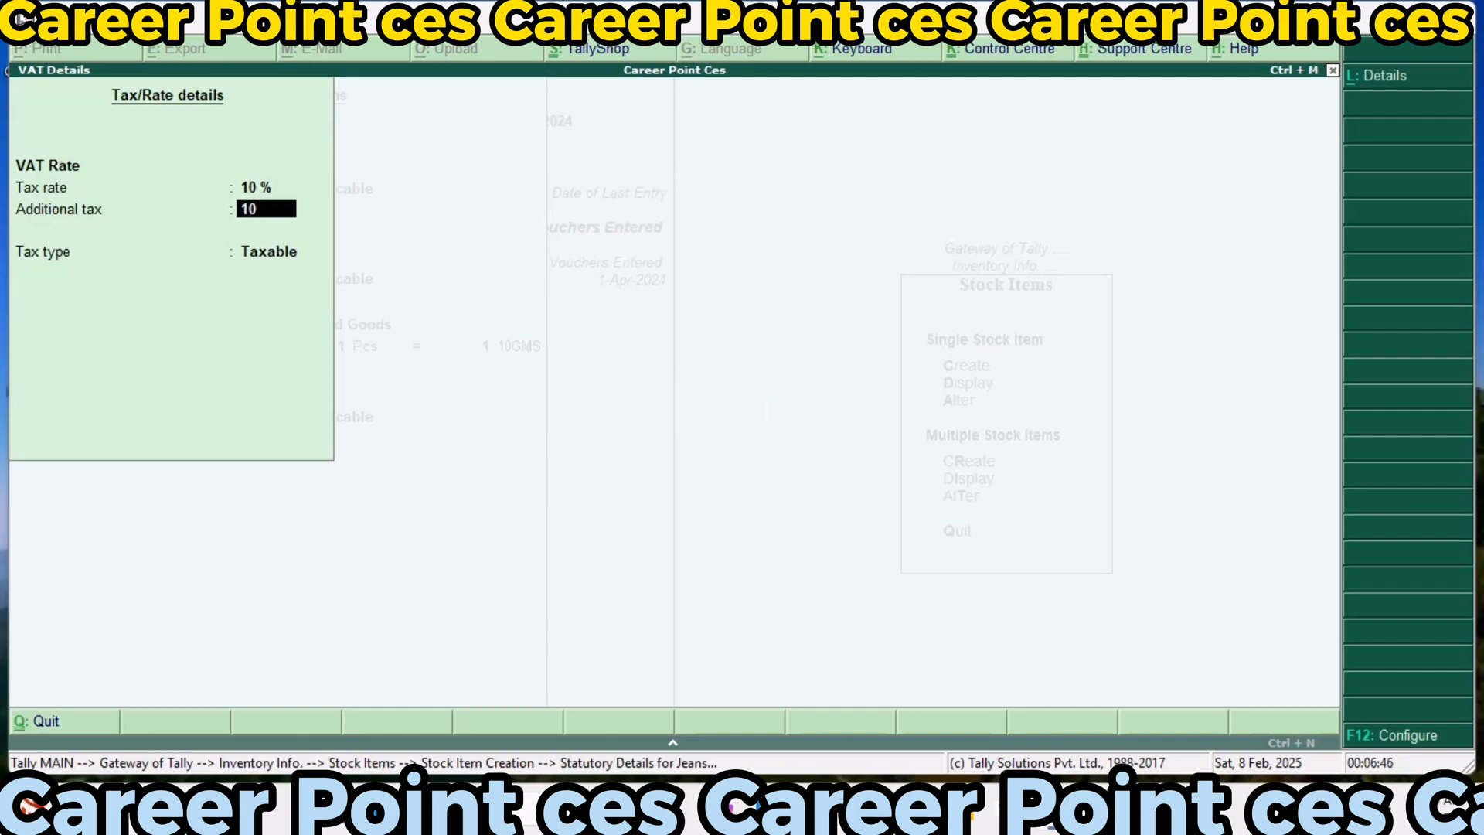
key(Return)
key(Return)
key(Return)
key(Return)
key(Return)
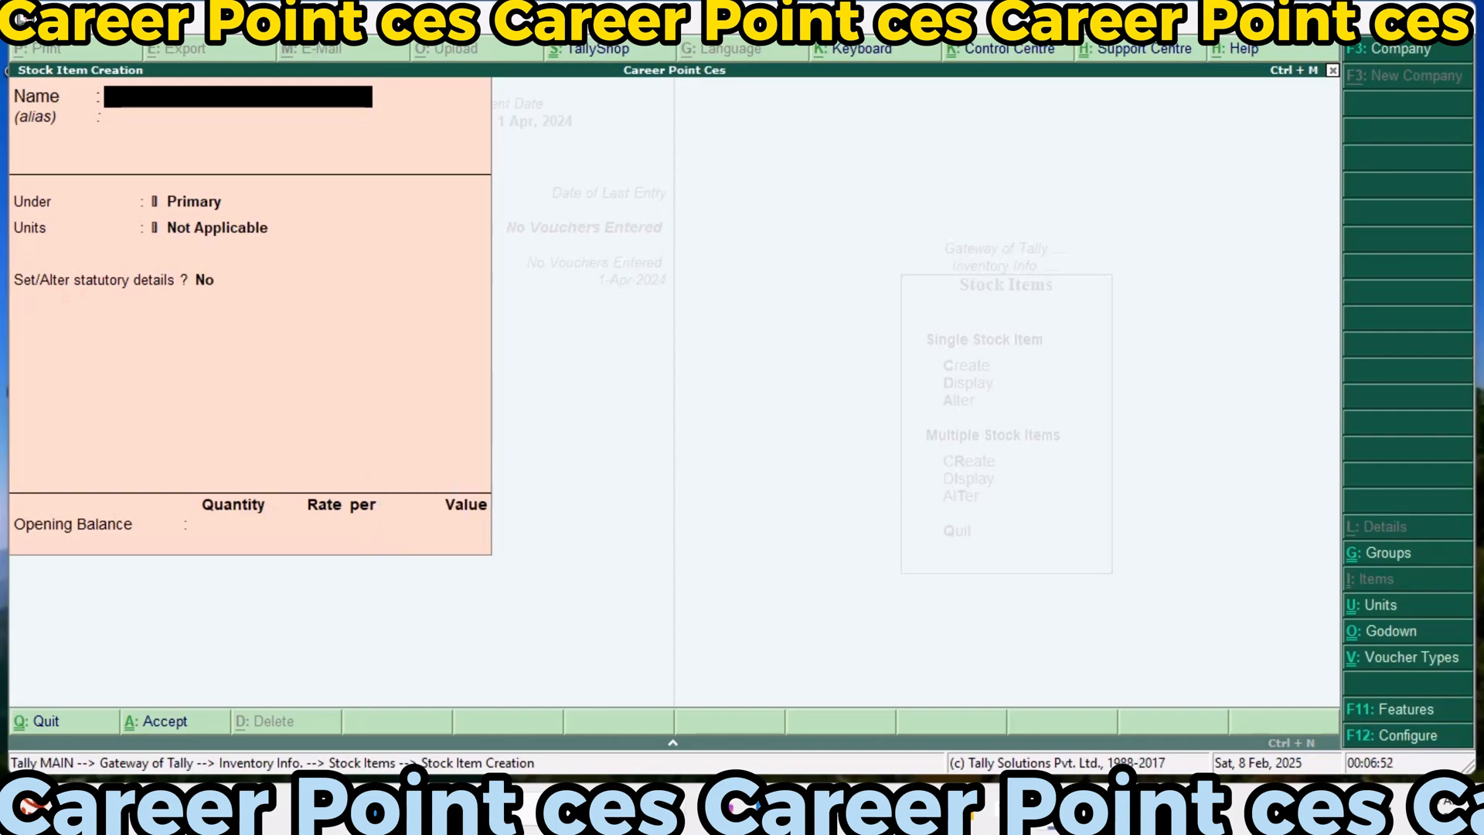
Leave stock item creation and open a new Purchase voucher from the accounting vouchers
key(Escape)
key(Escape)
key(Escape)
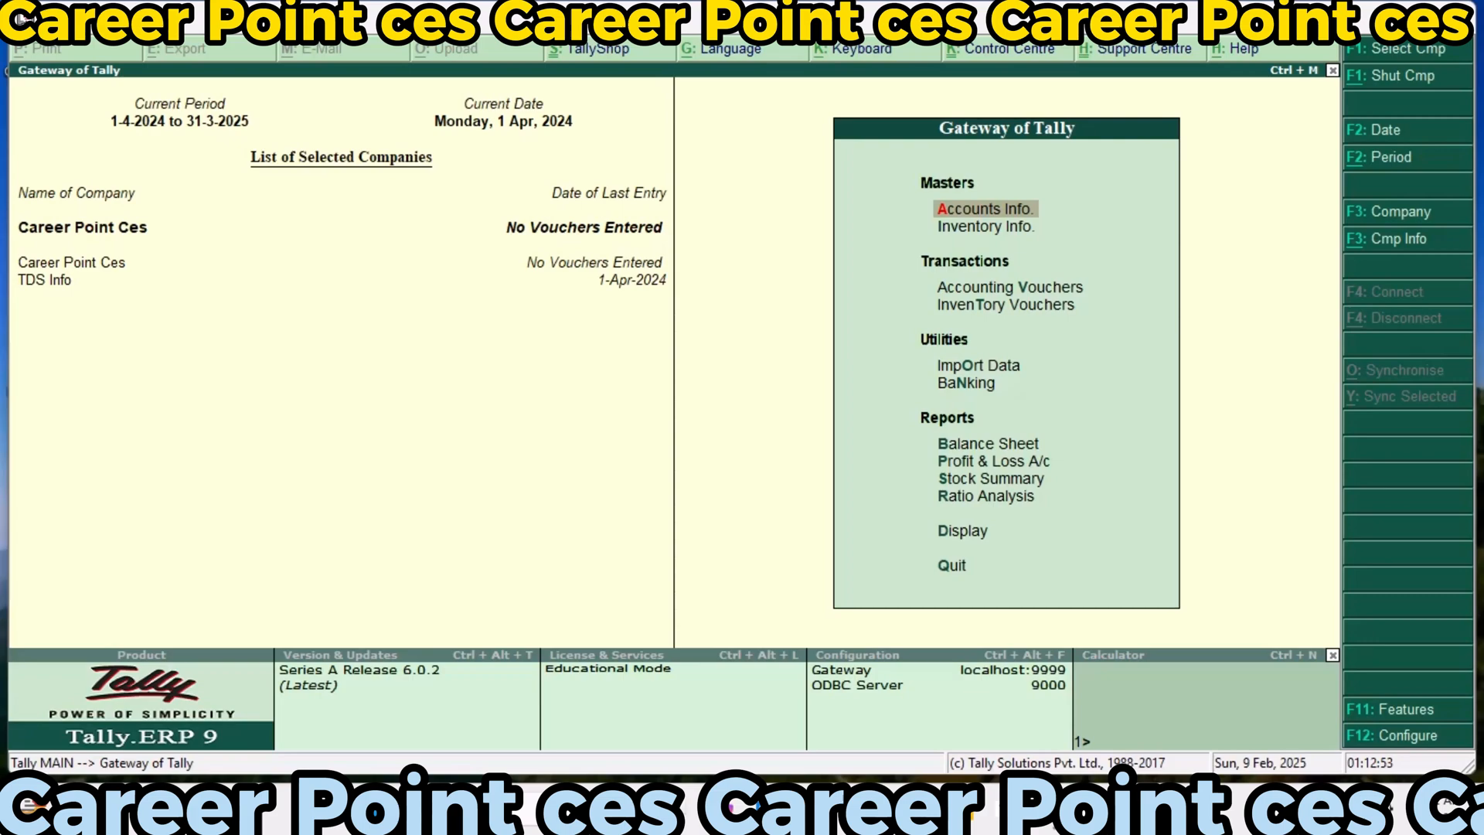
key(Down)
key(Down)
key(Down)
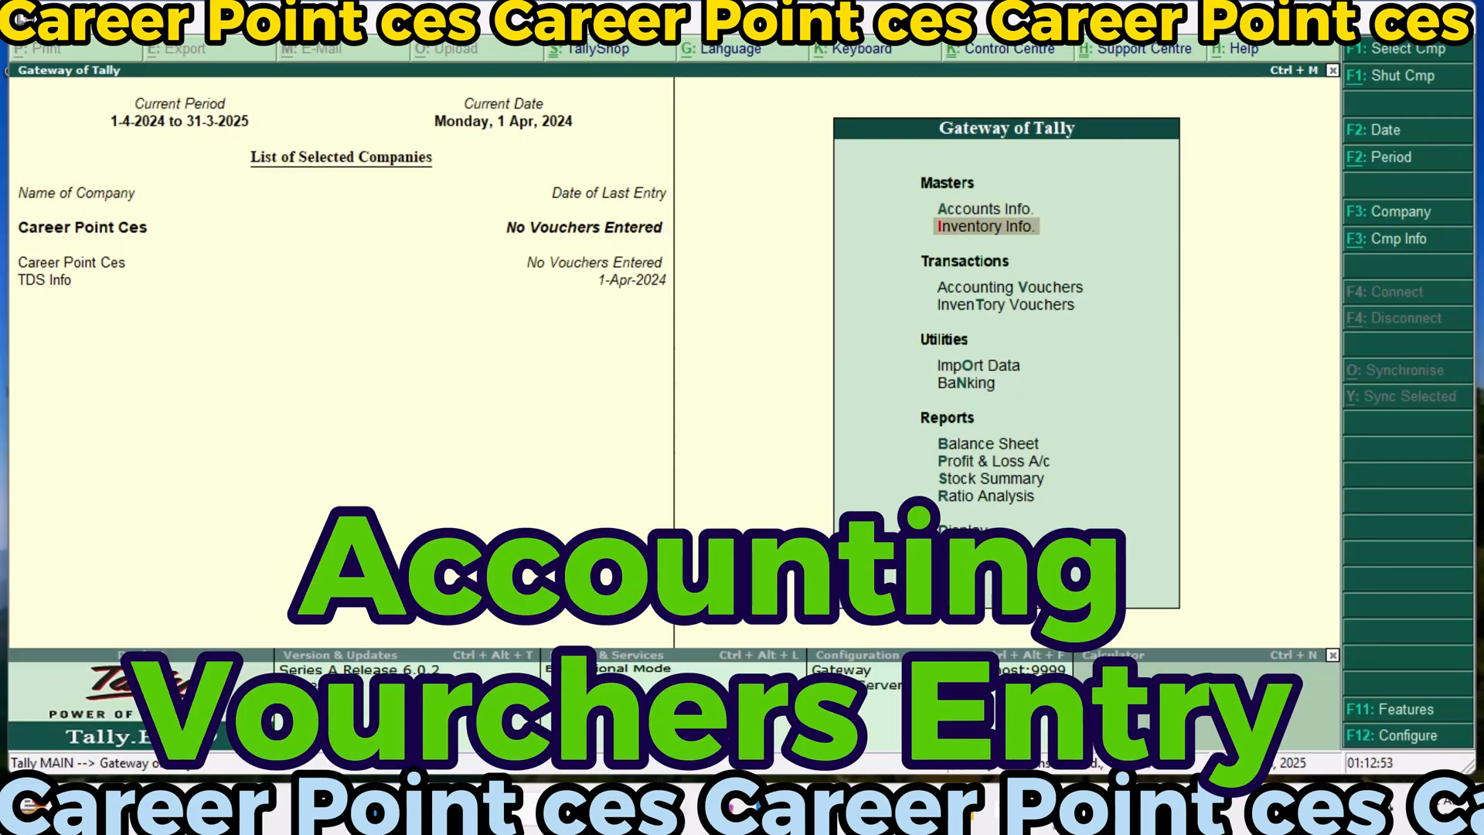
key(Up)
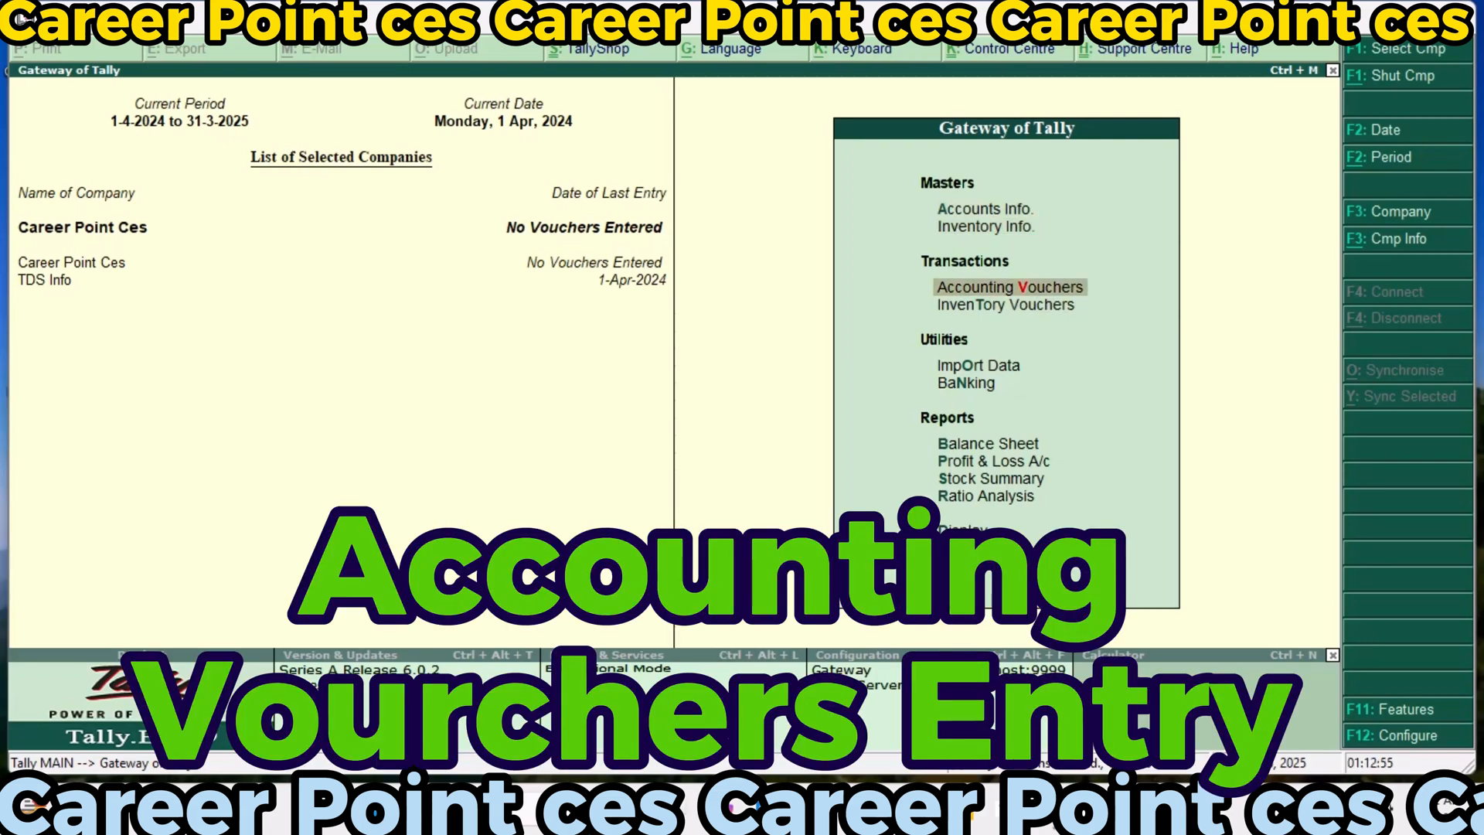
key(Return)
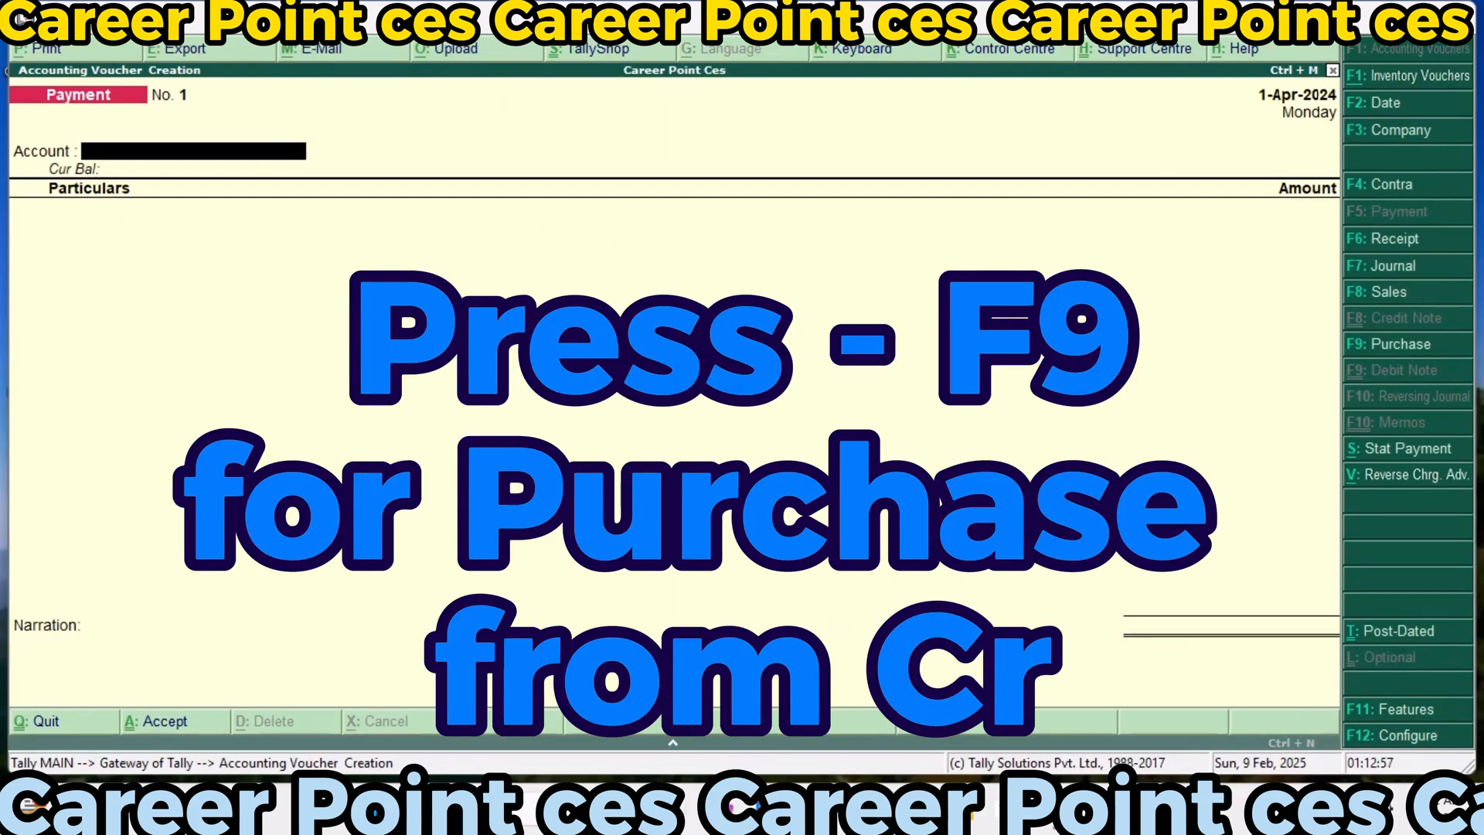
key(F9)
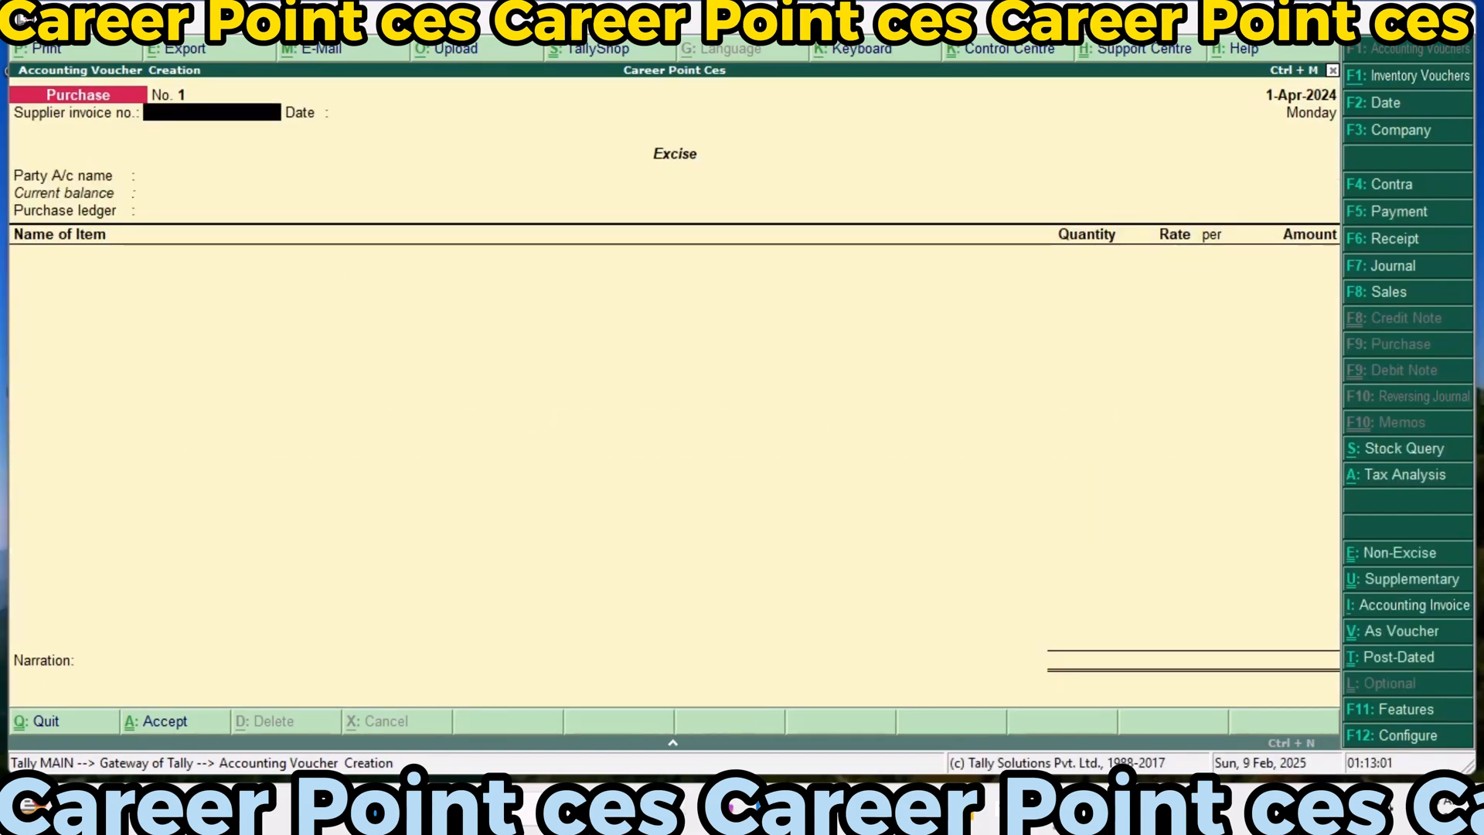
Enter supplier invoice number 01 dated 1-Apr-2024 in the Purchase voucher
text(01)
key(Return)
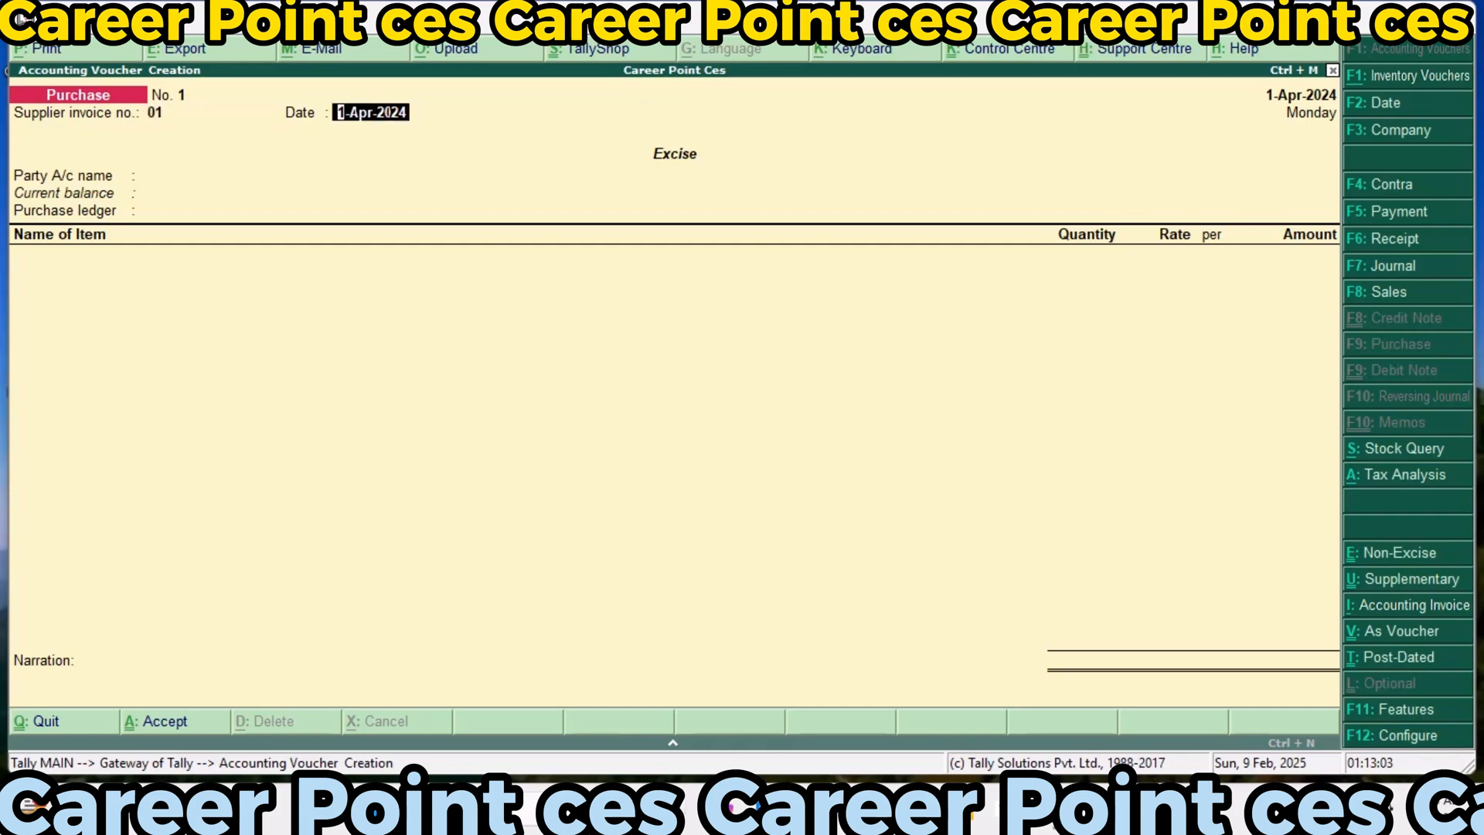
key(Return)
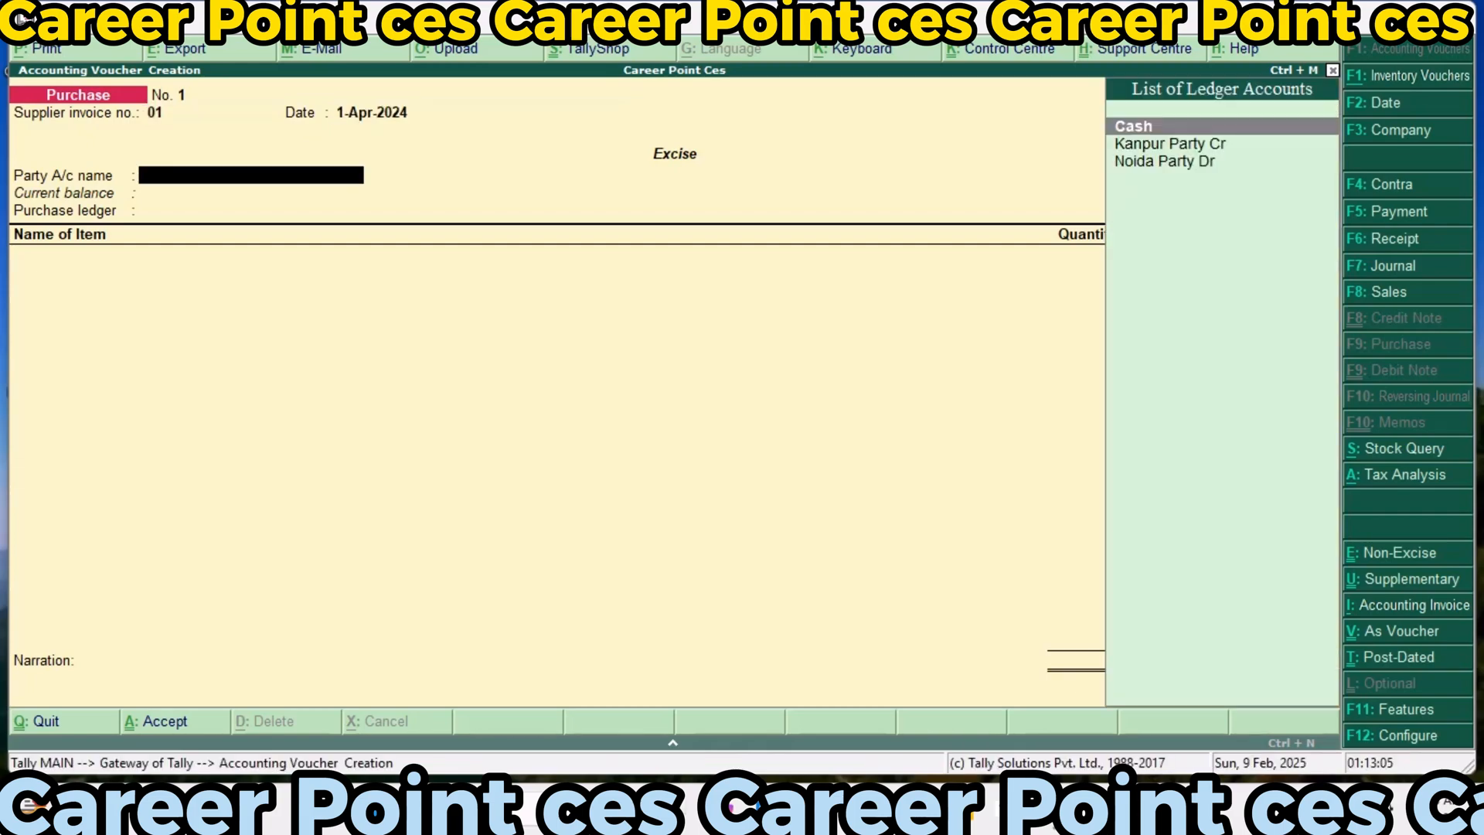
Choose Kanpur Party Cr as the party, accept its details with Manufacturer as nature of purchase, and use the Purchase Accounts ledger
key(Down)
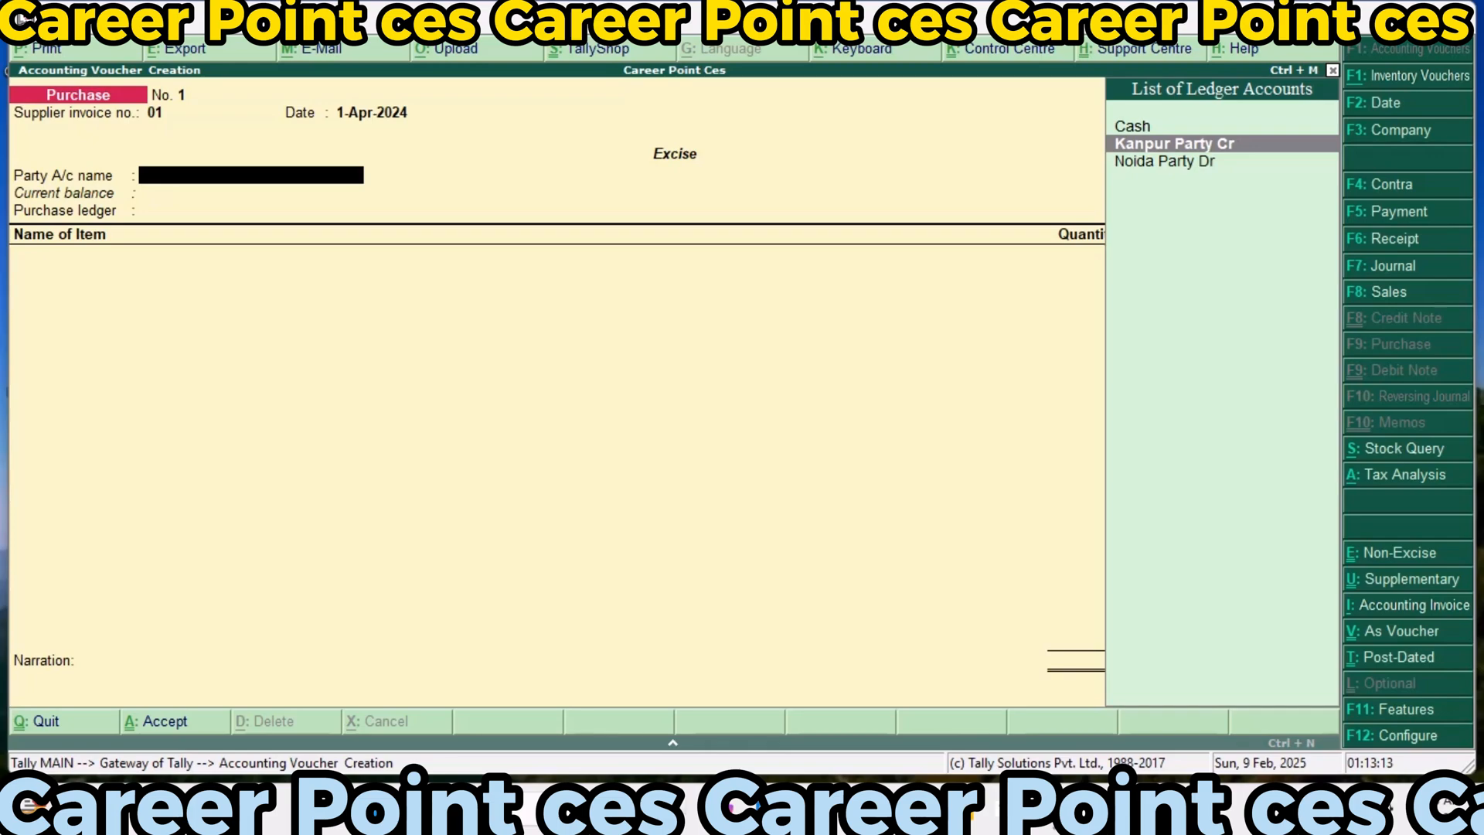
key(Return)
key(Return)
key(Return)
key(Return)
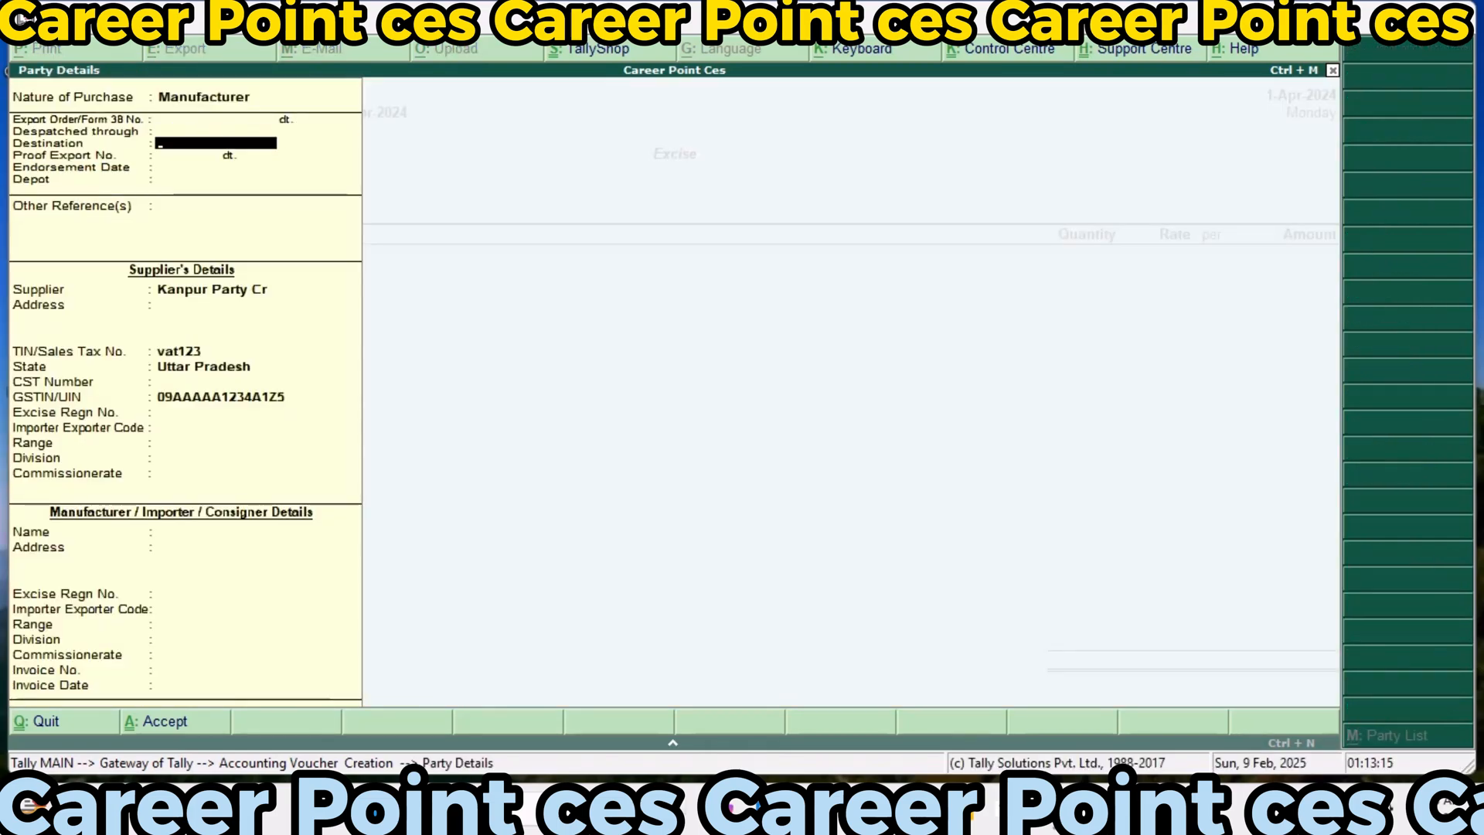
key(Return)
key(Return)
key(Return)
key(Return)
key(Return)
key(Return)
key(Return)
key(Return)
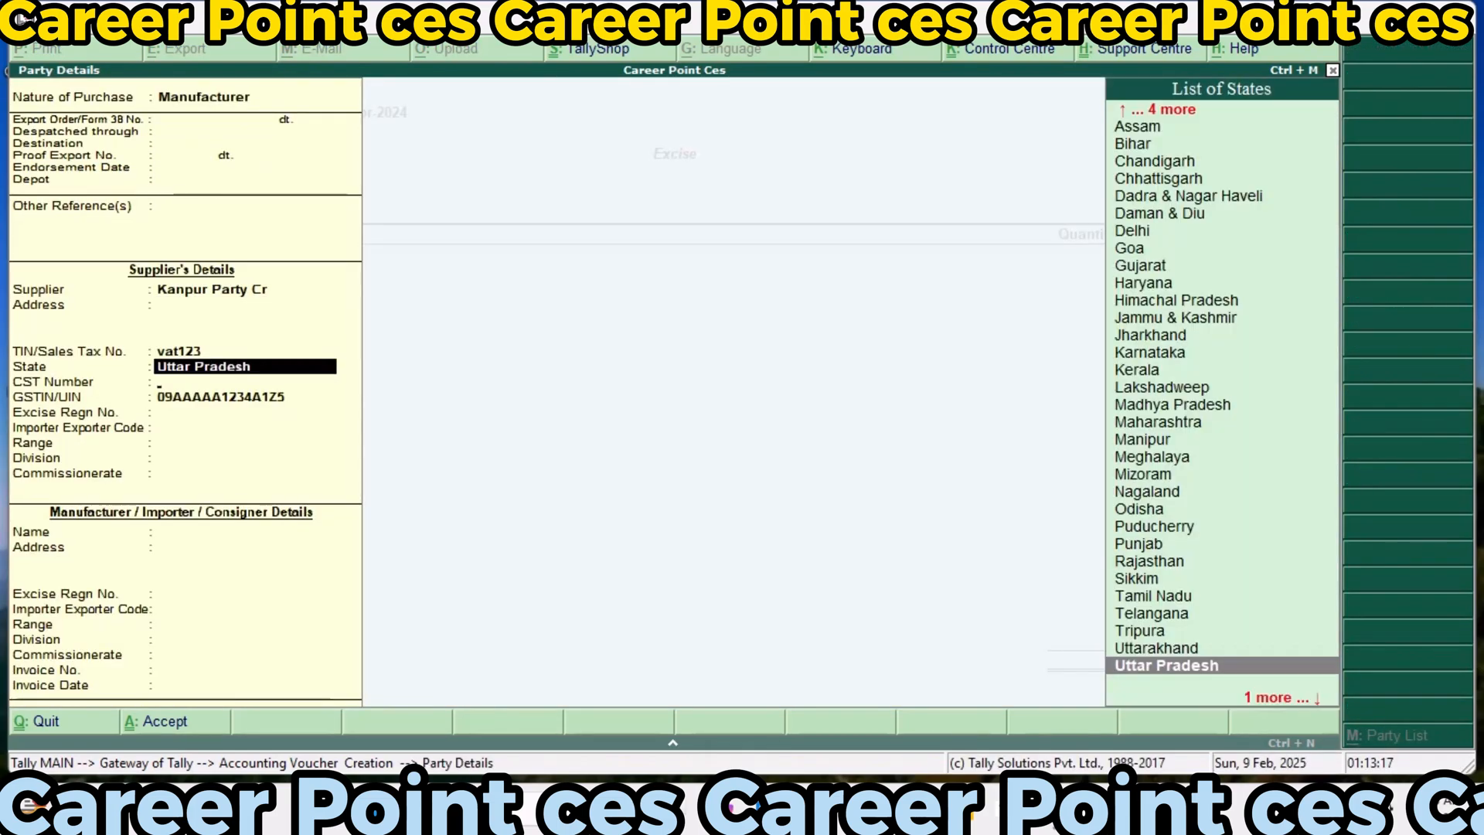
key(Return)
key(Return)
key(Return)
key(Return)
key(Return)
key(Return)
key(Return)
key(Return)
key(Return)
key(Return)
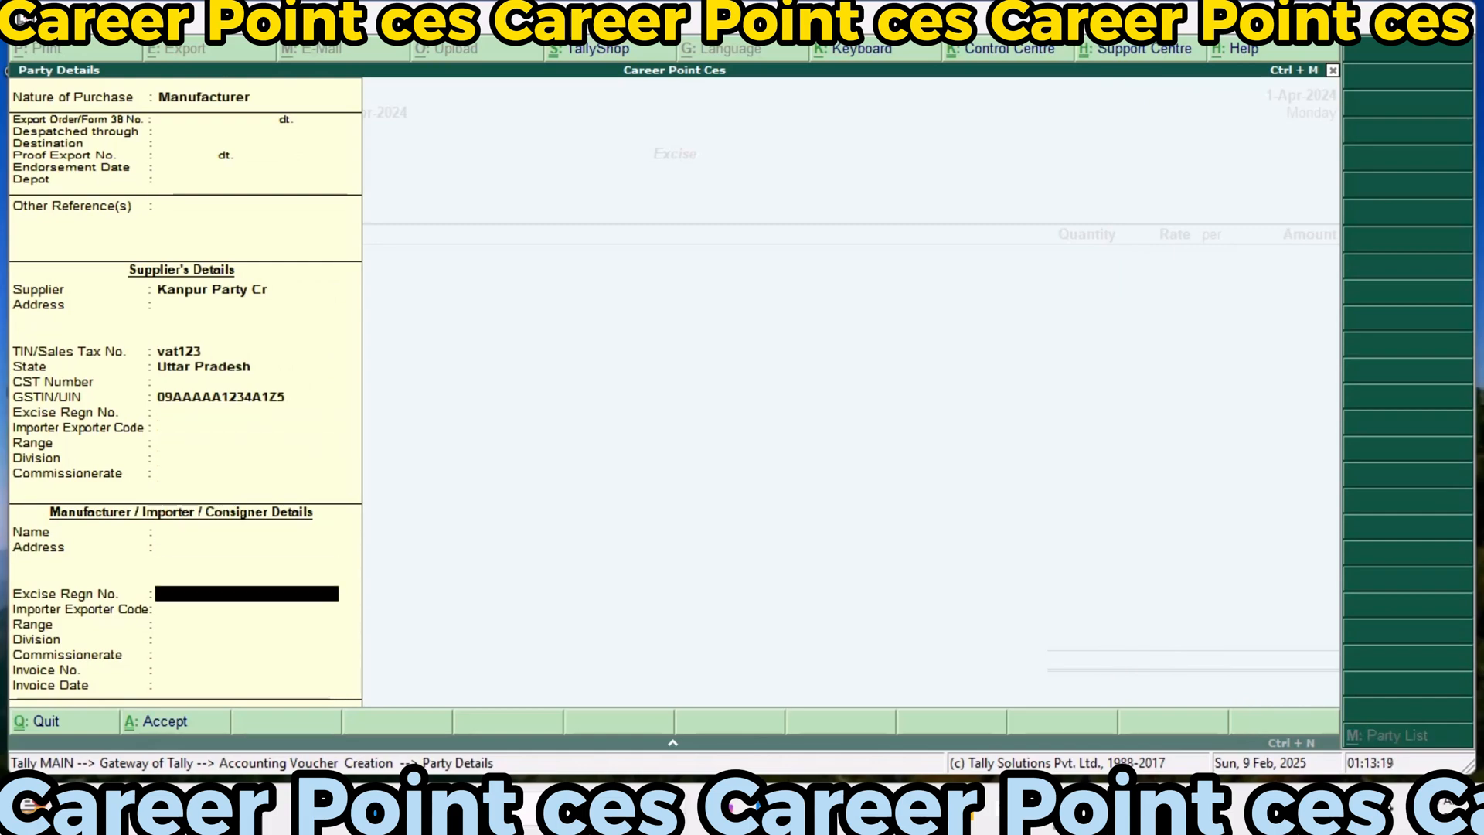
key(Return)
key(Return)
key(Return)
key(Return)
key(Return)
key(Return)
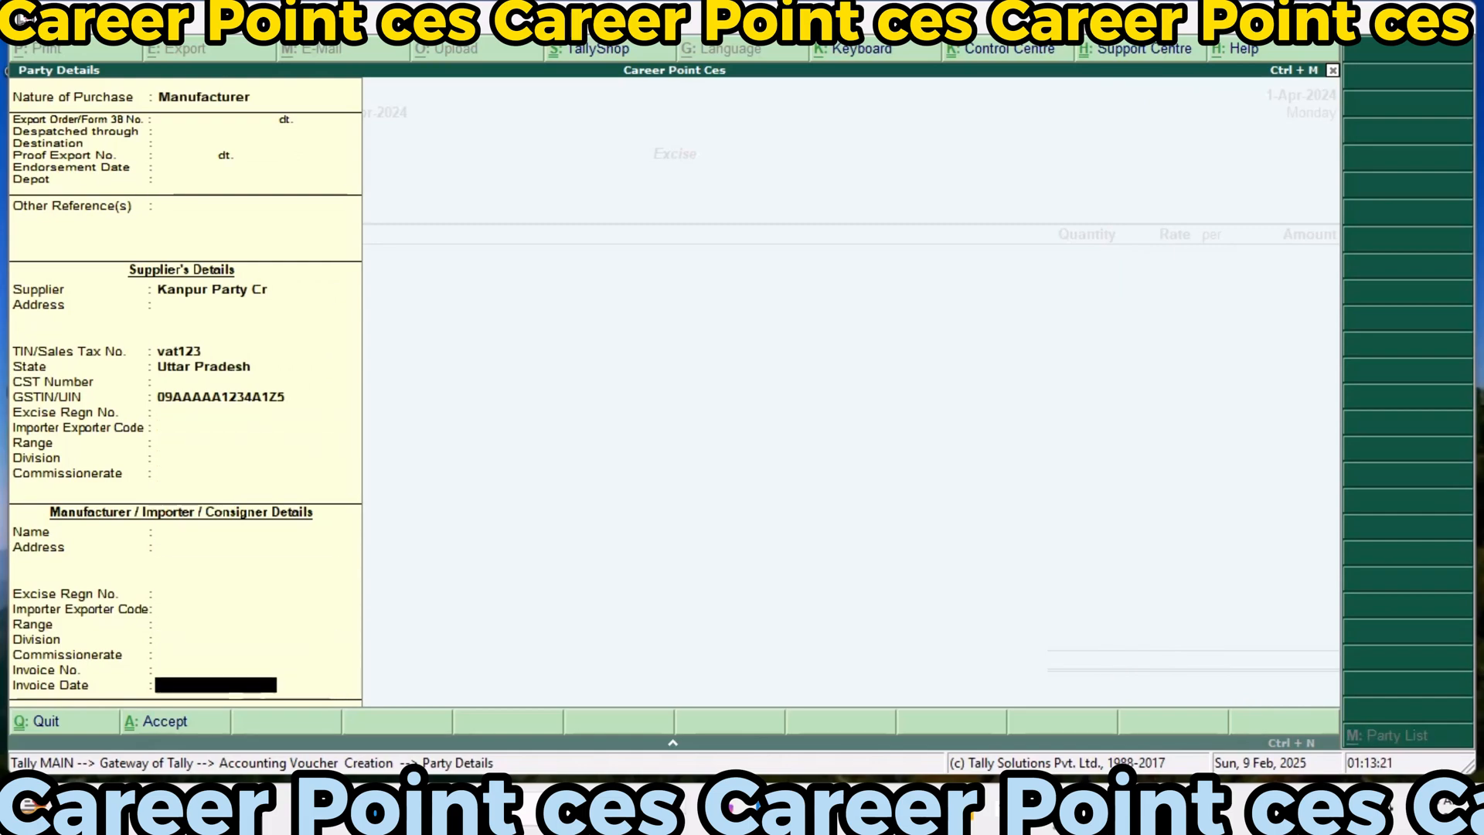
key(Return)
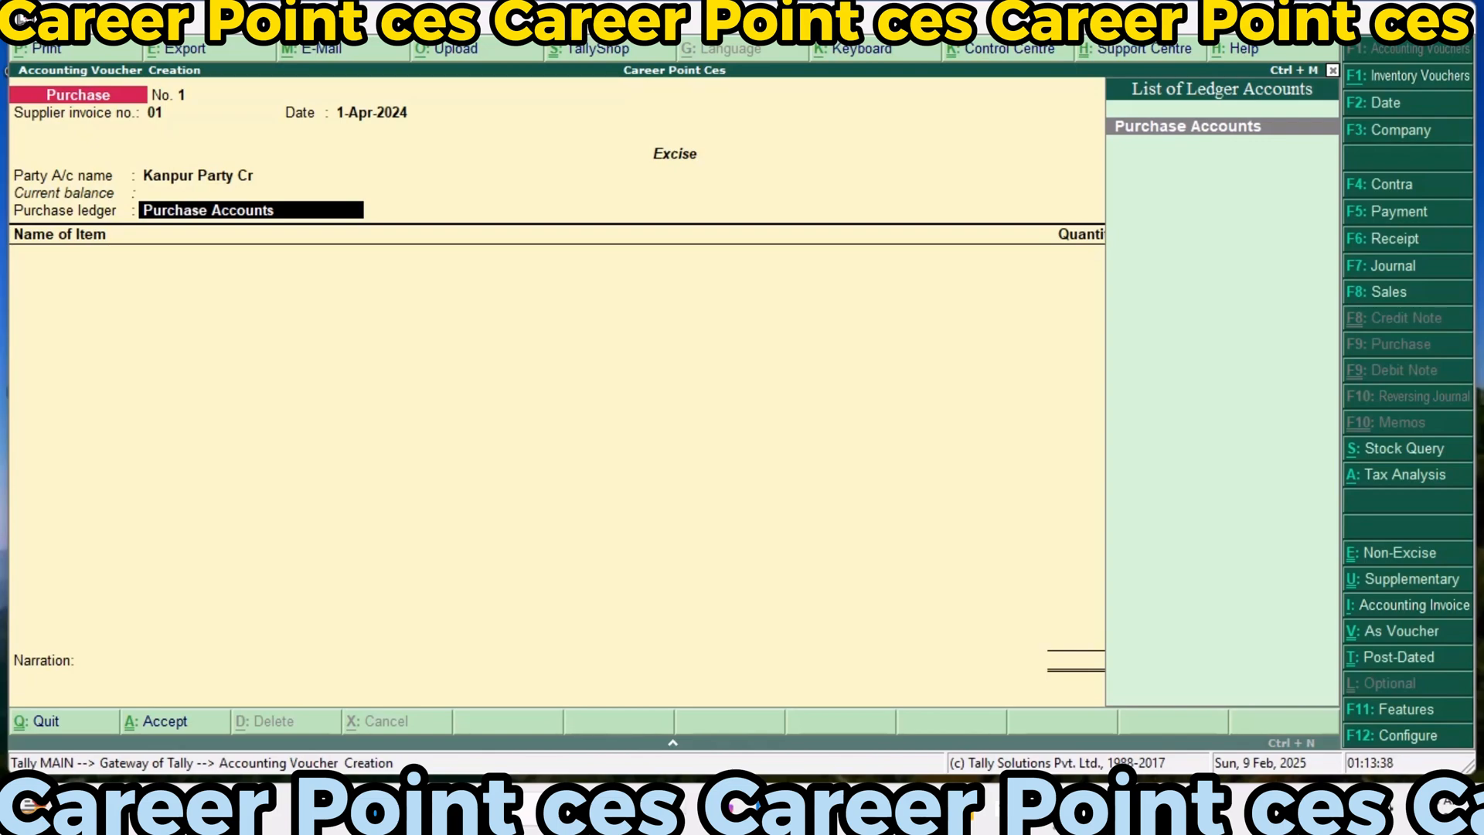
key(Return)
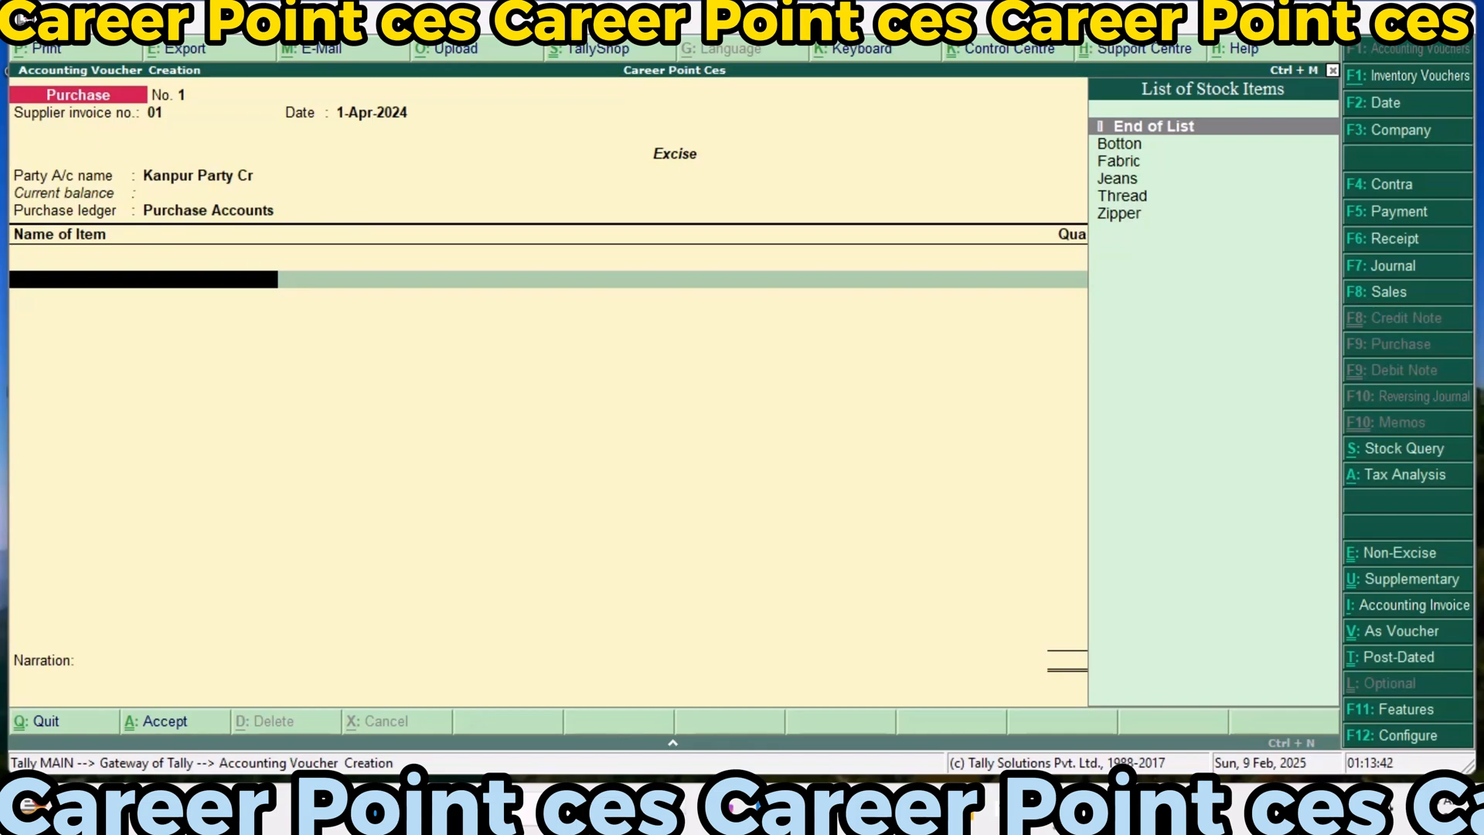
Add Fabric to the purchase from Main Location with a quantity of 400 Mtr at a rate of 60
key(Down)
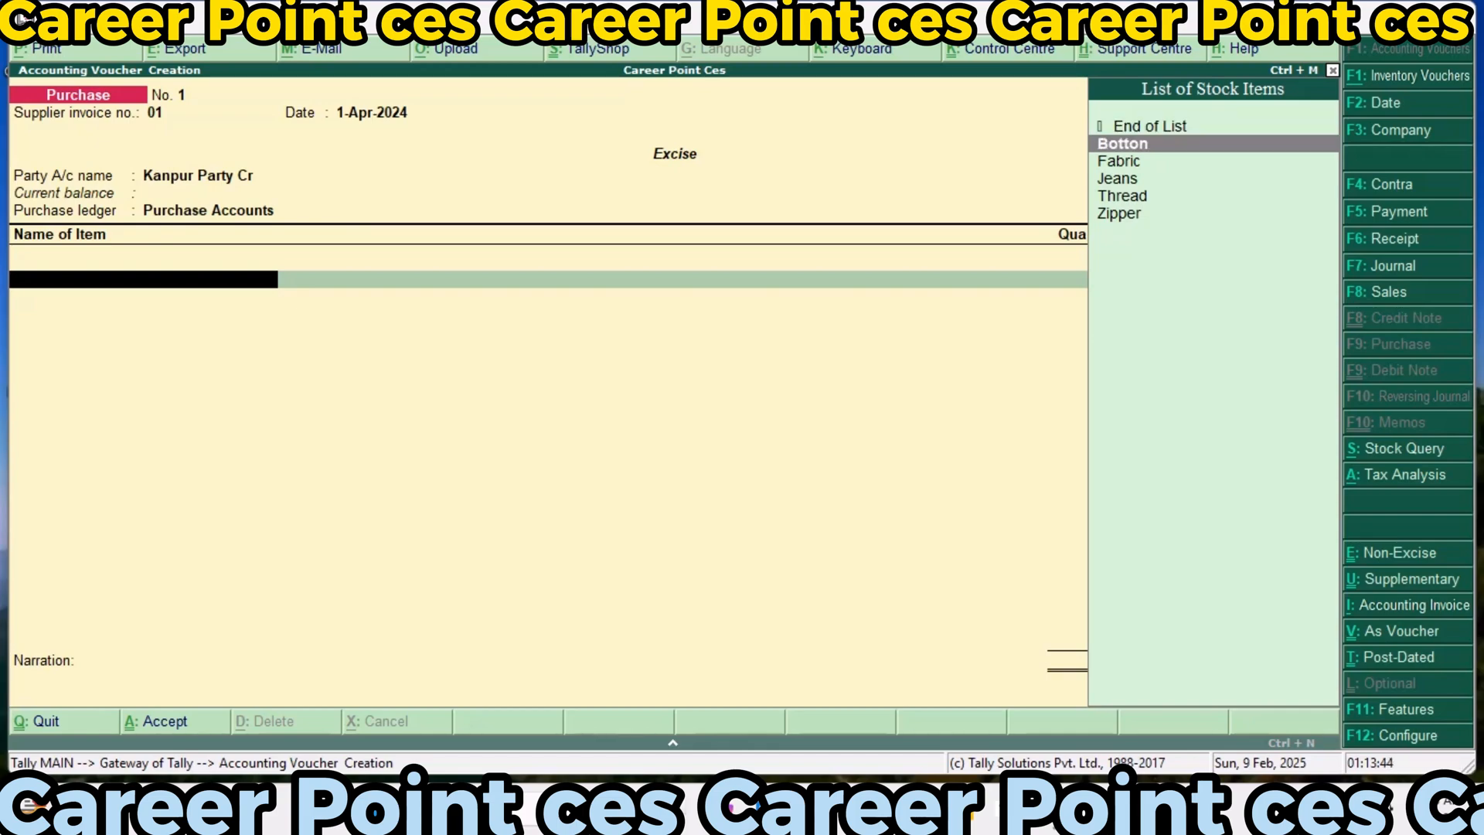
key(Down)
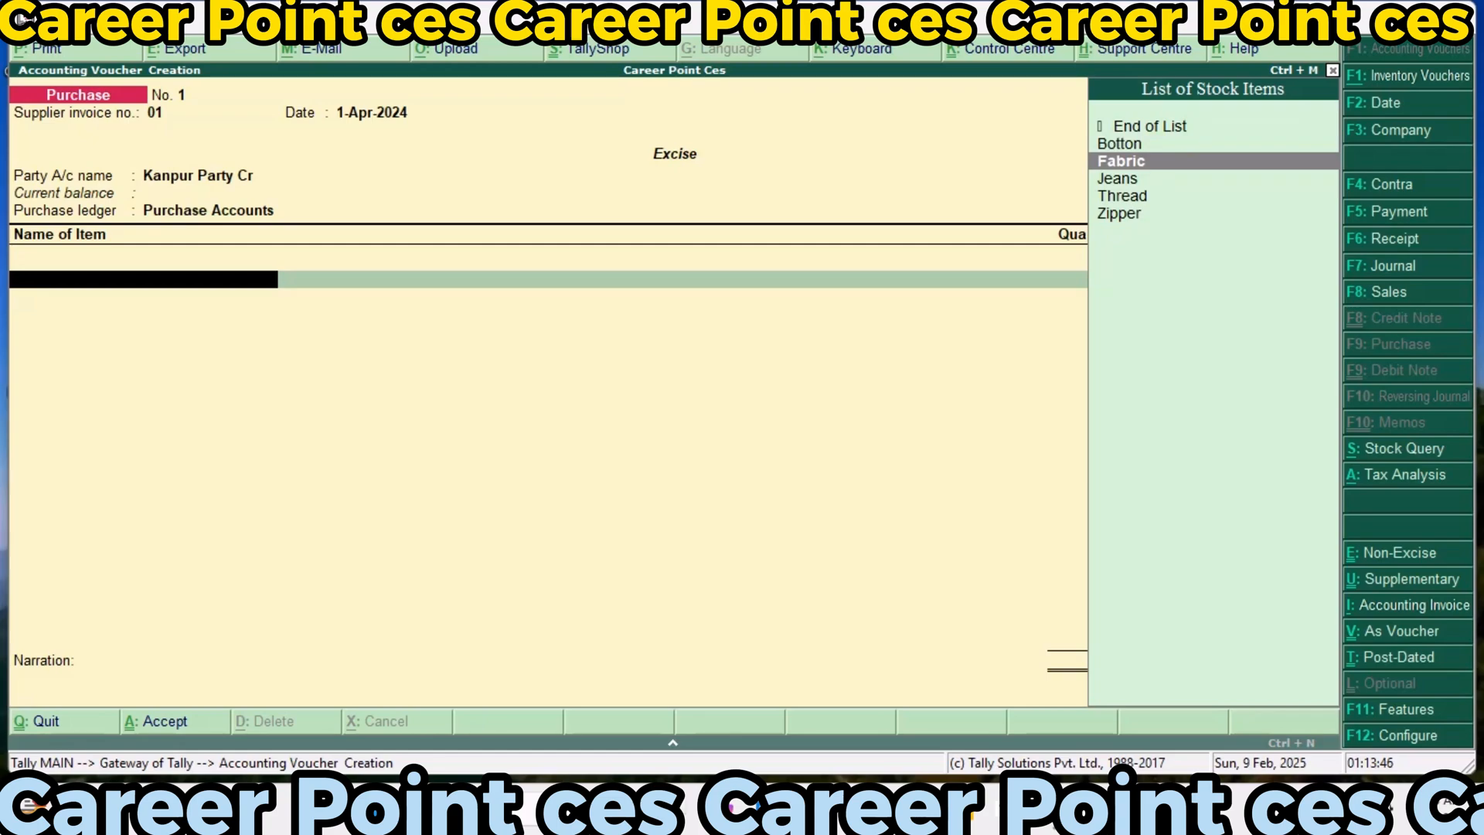
key(Return)
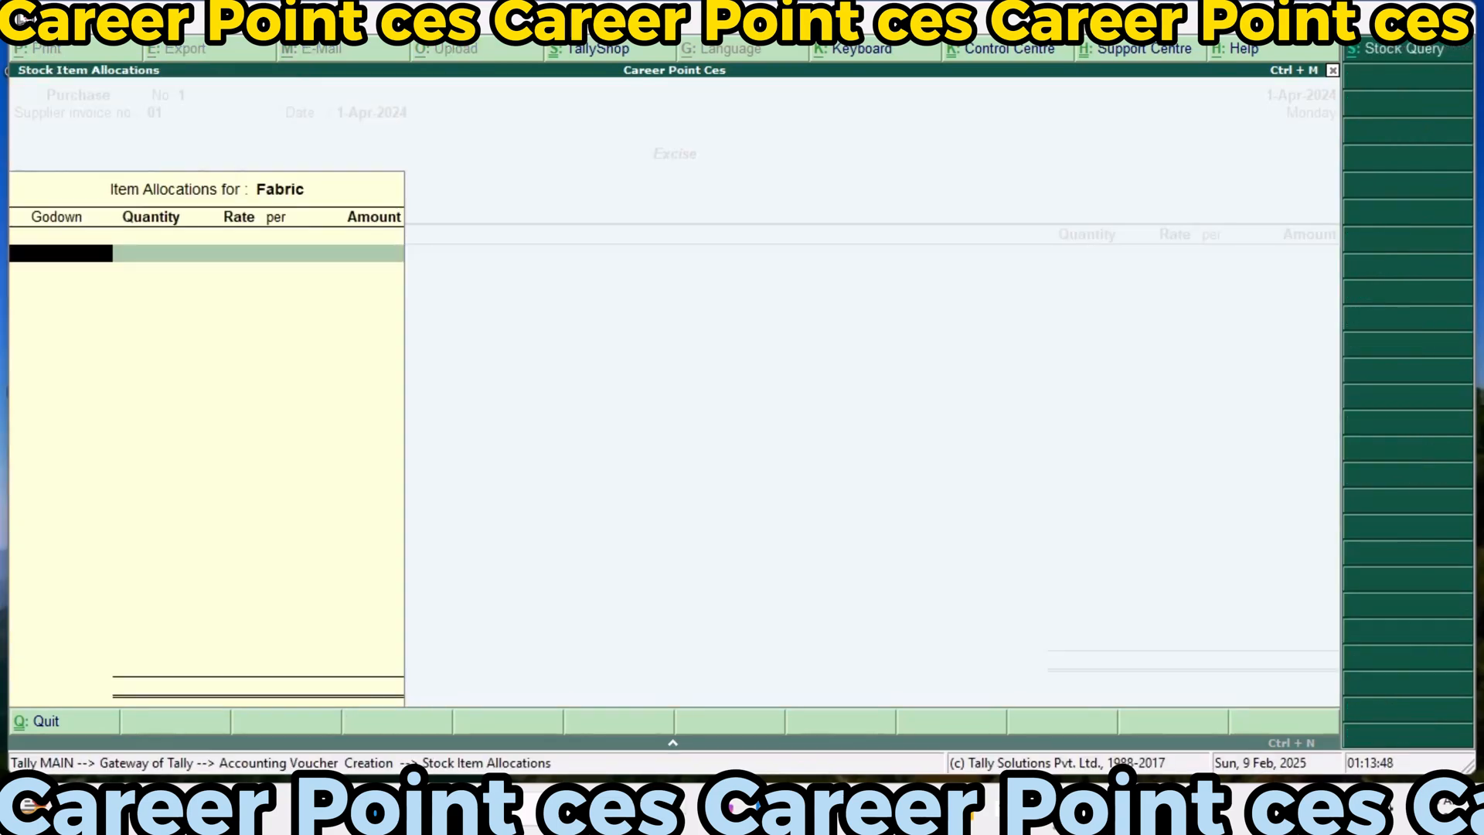
key(Return)
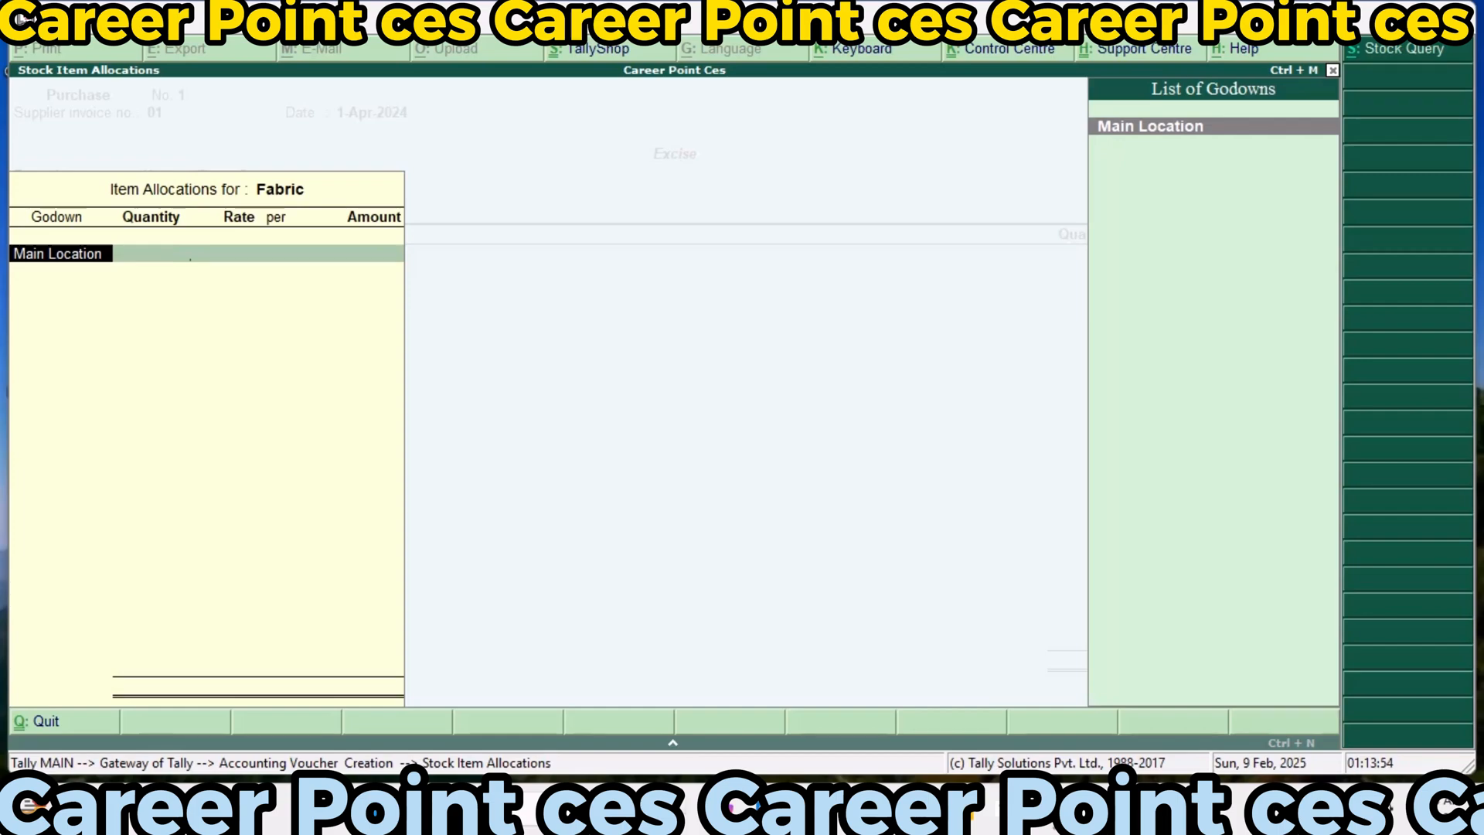
key(Return)
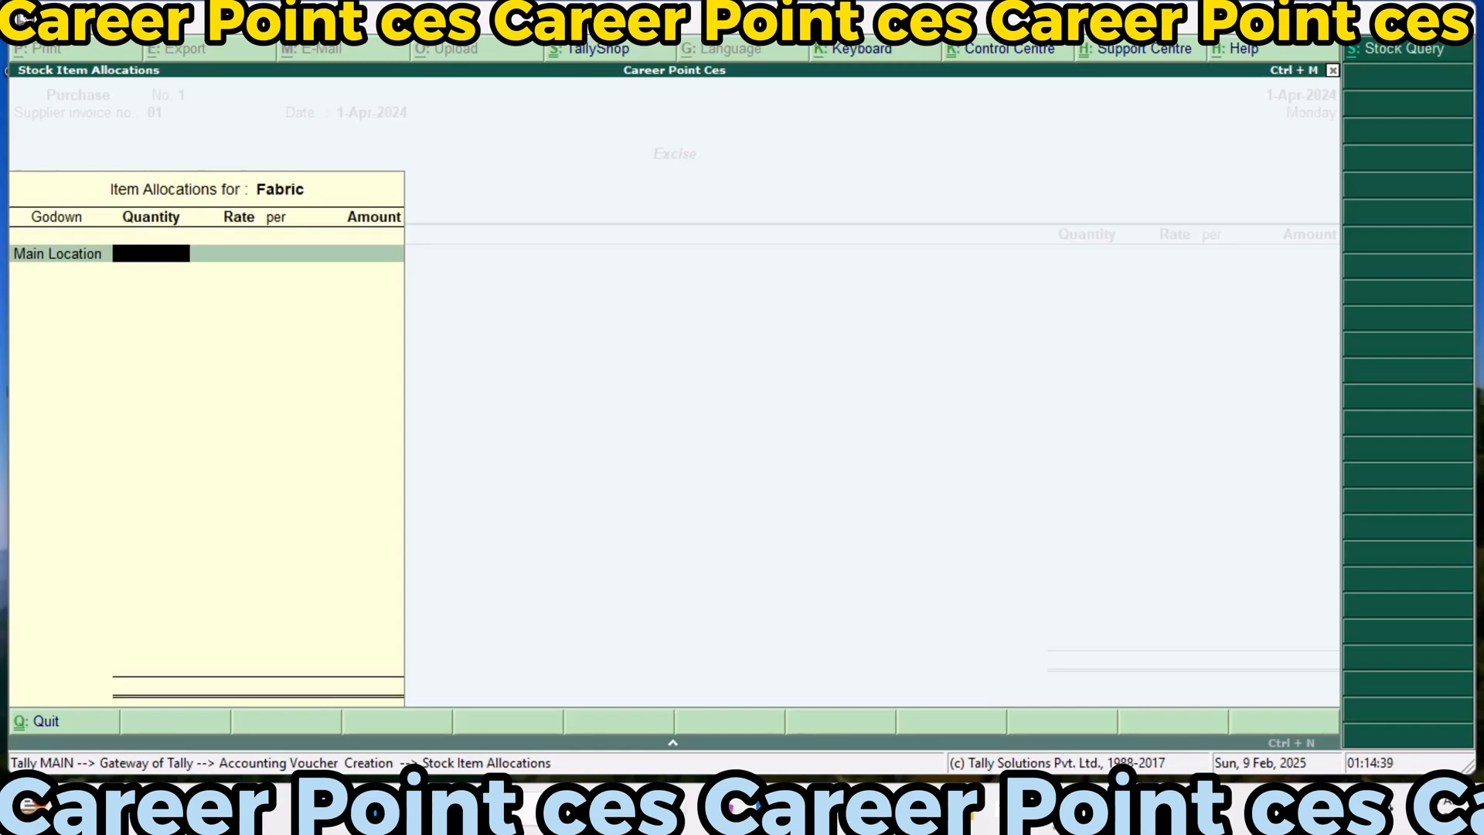
text(400)
key(Return)
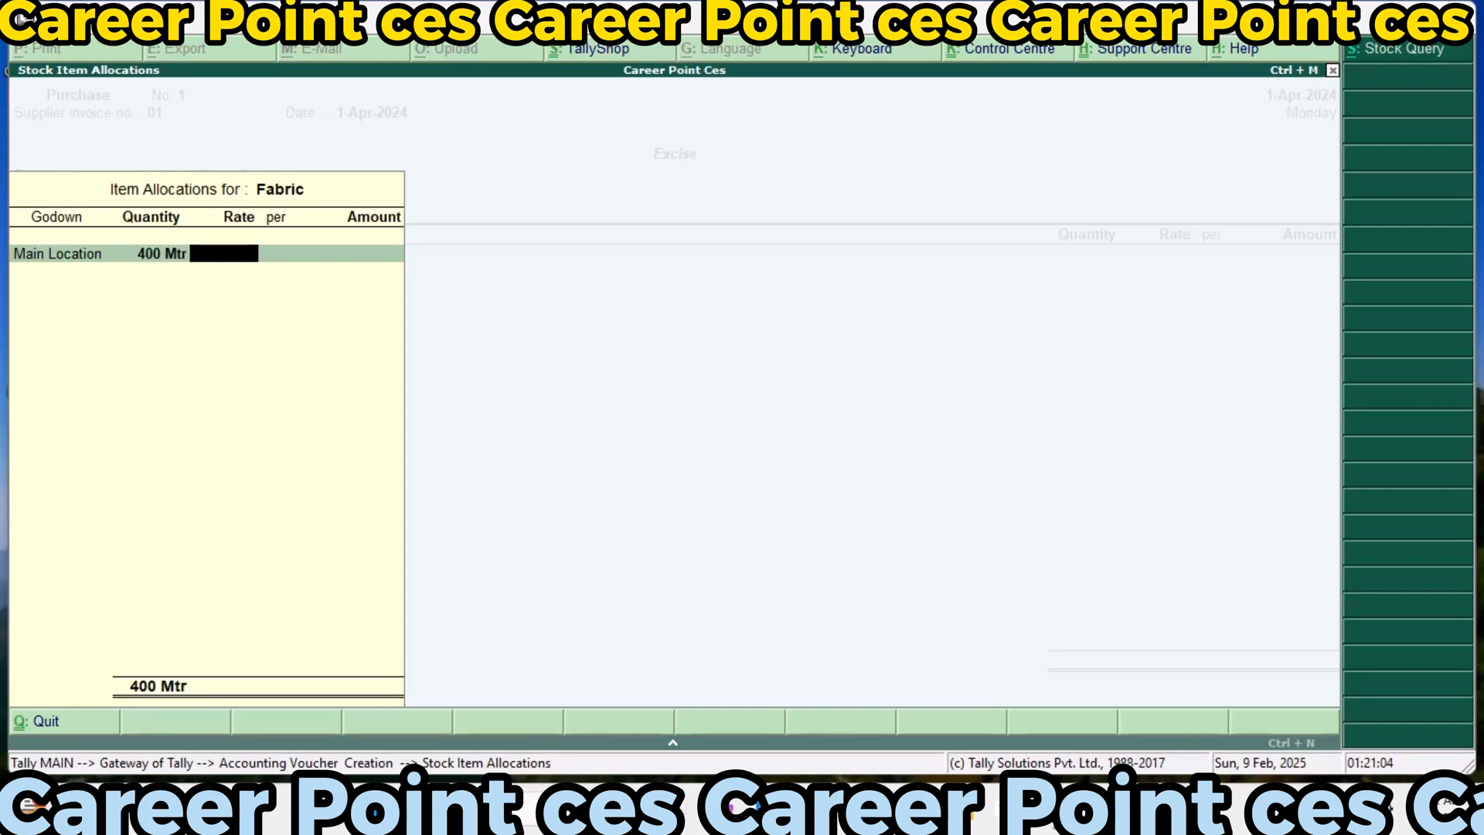
text(60)
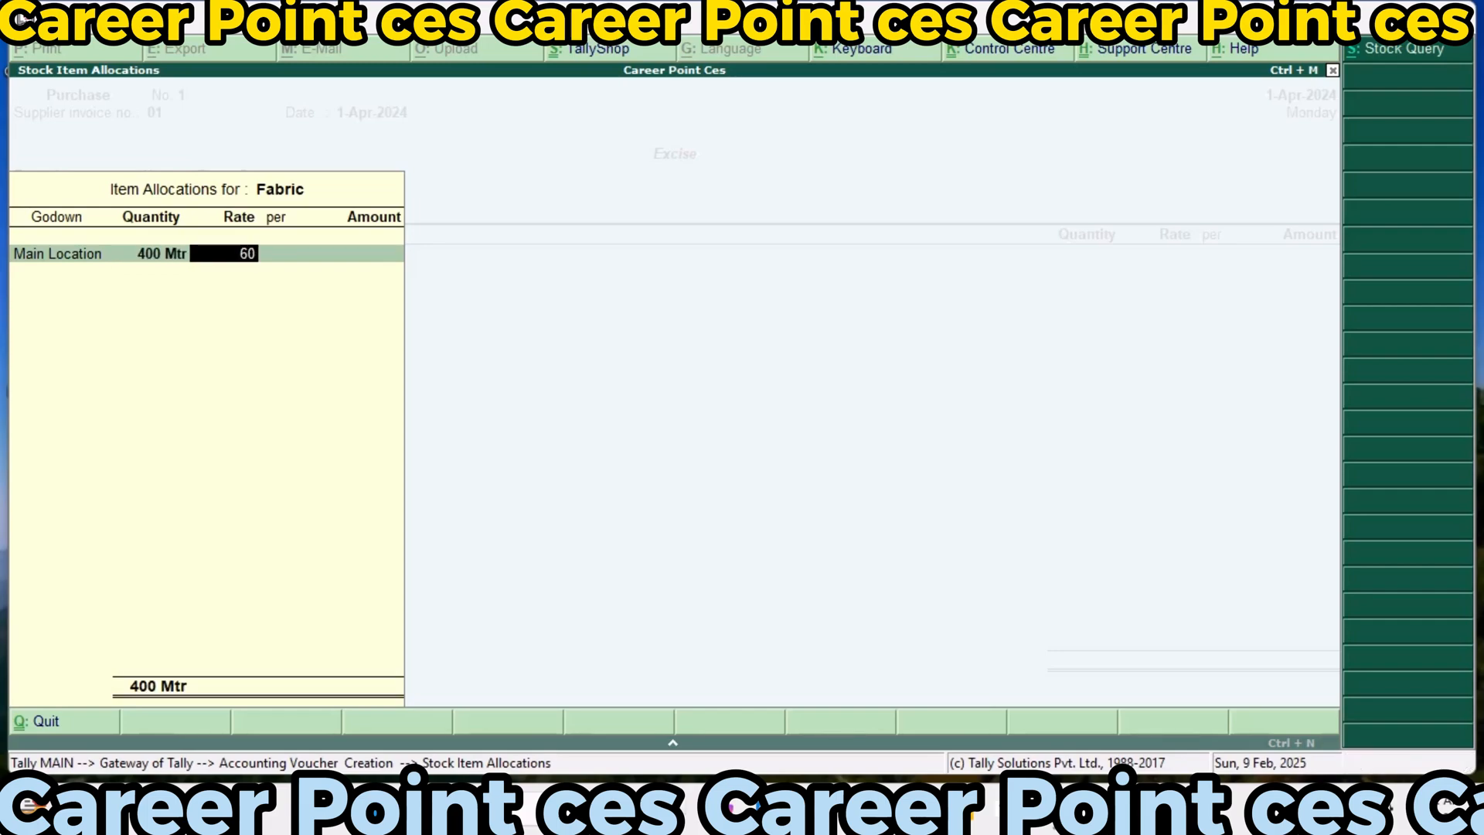
key(Return)
key(Return)
key(Return)
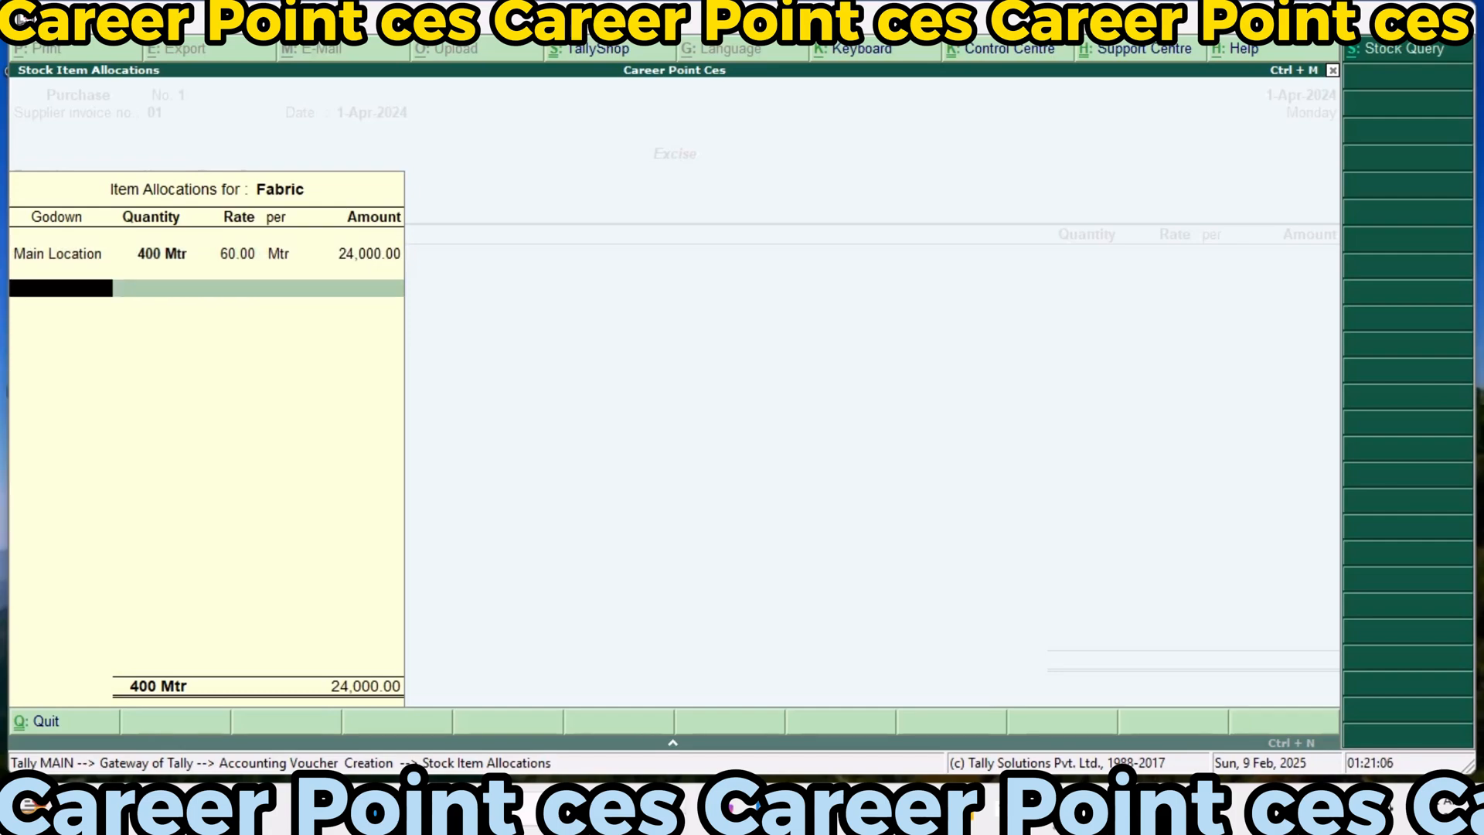
key(Return)
key(Return)
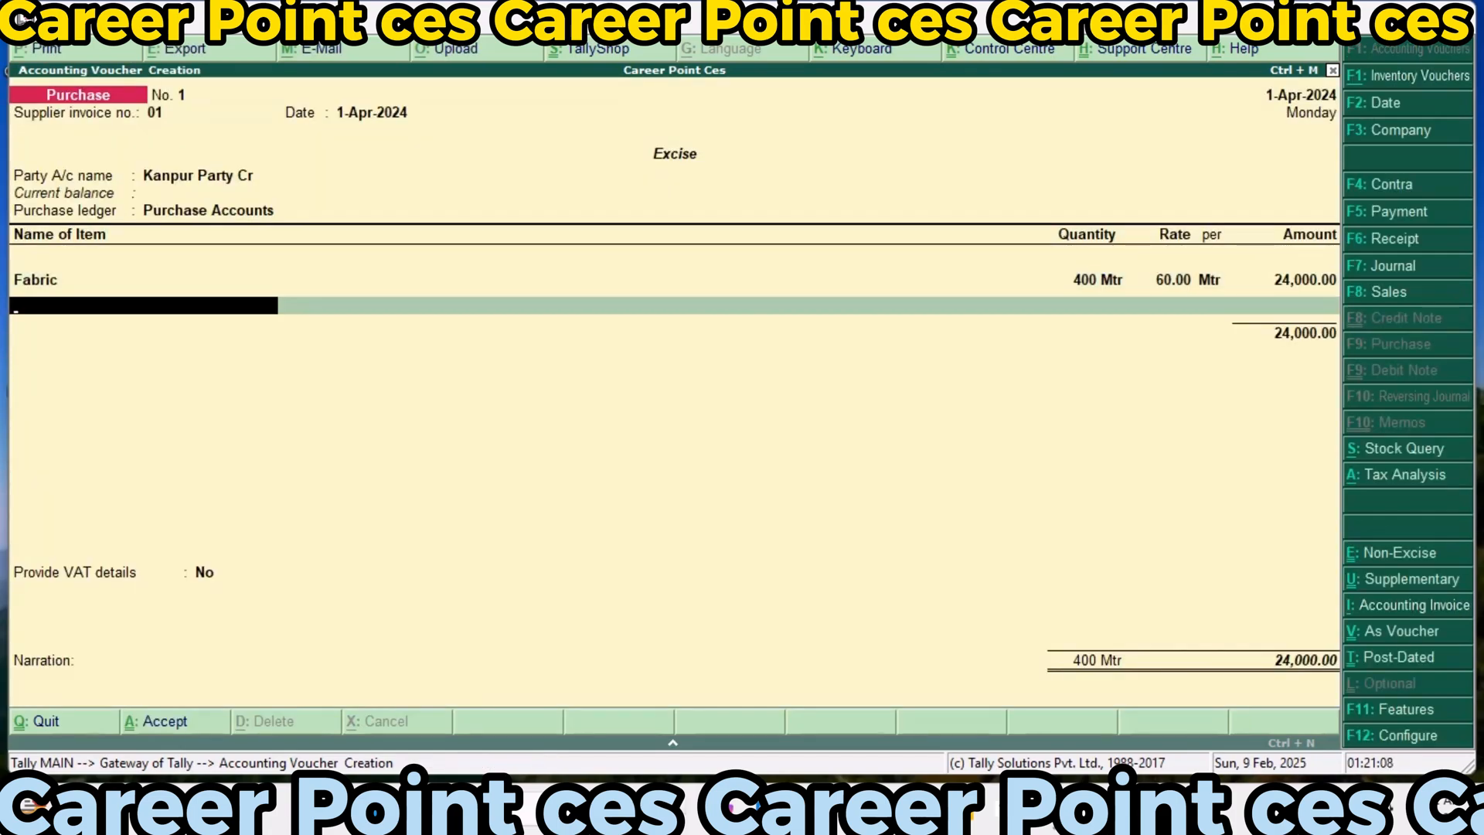
Add Thread to the purchase from Main Location with a quantity of 400 roller at a rate of 30
text(Th)
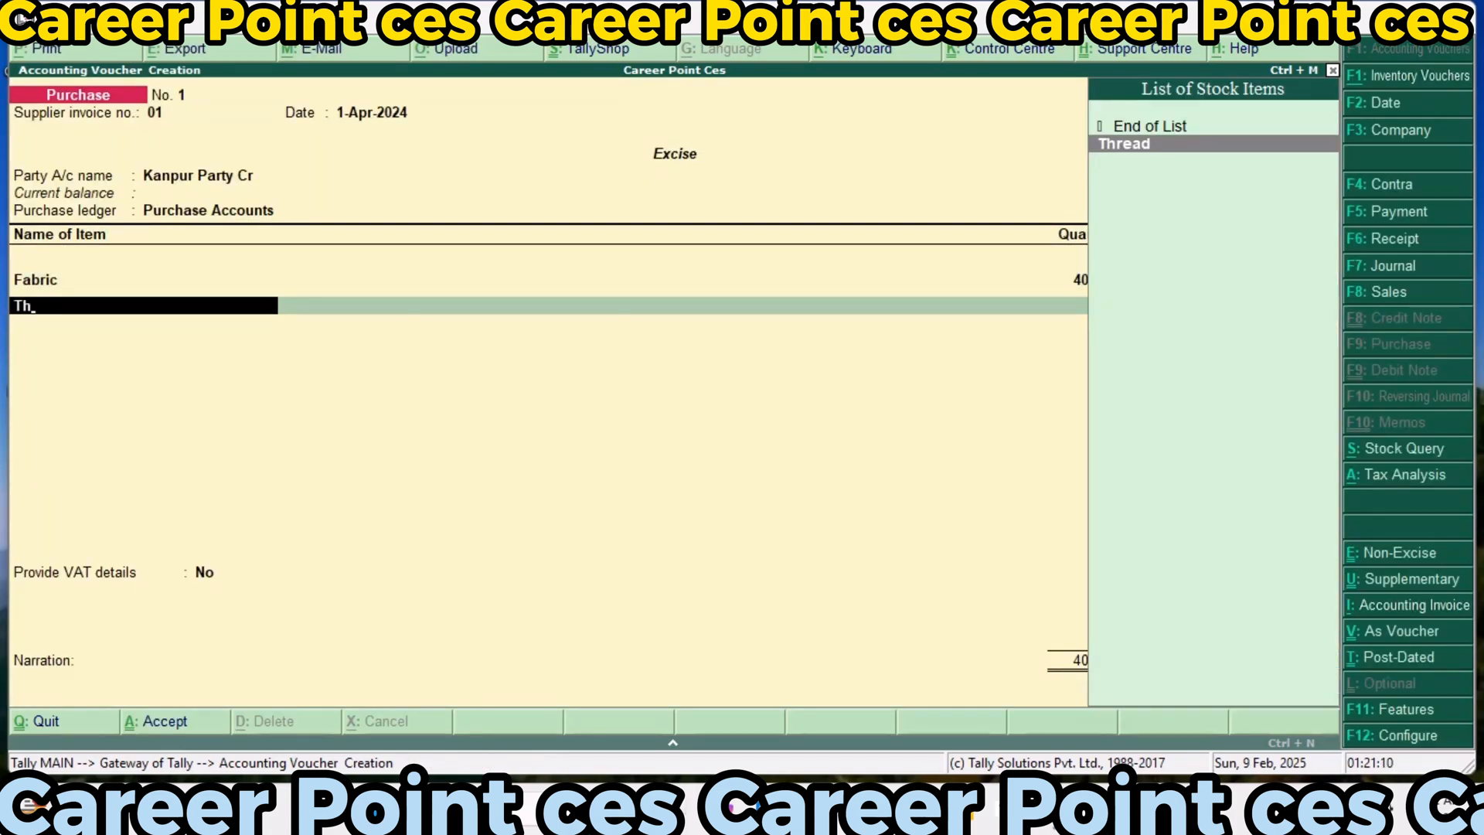
key(Return)
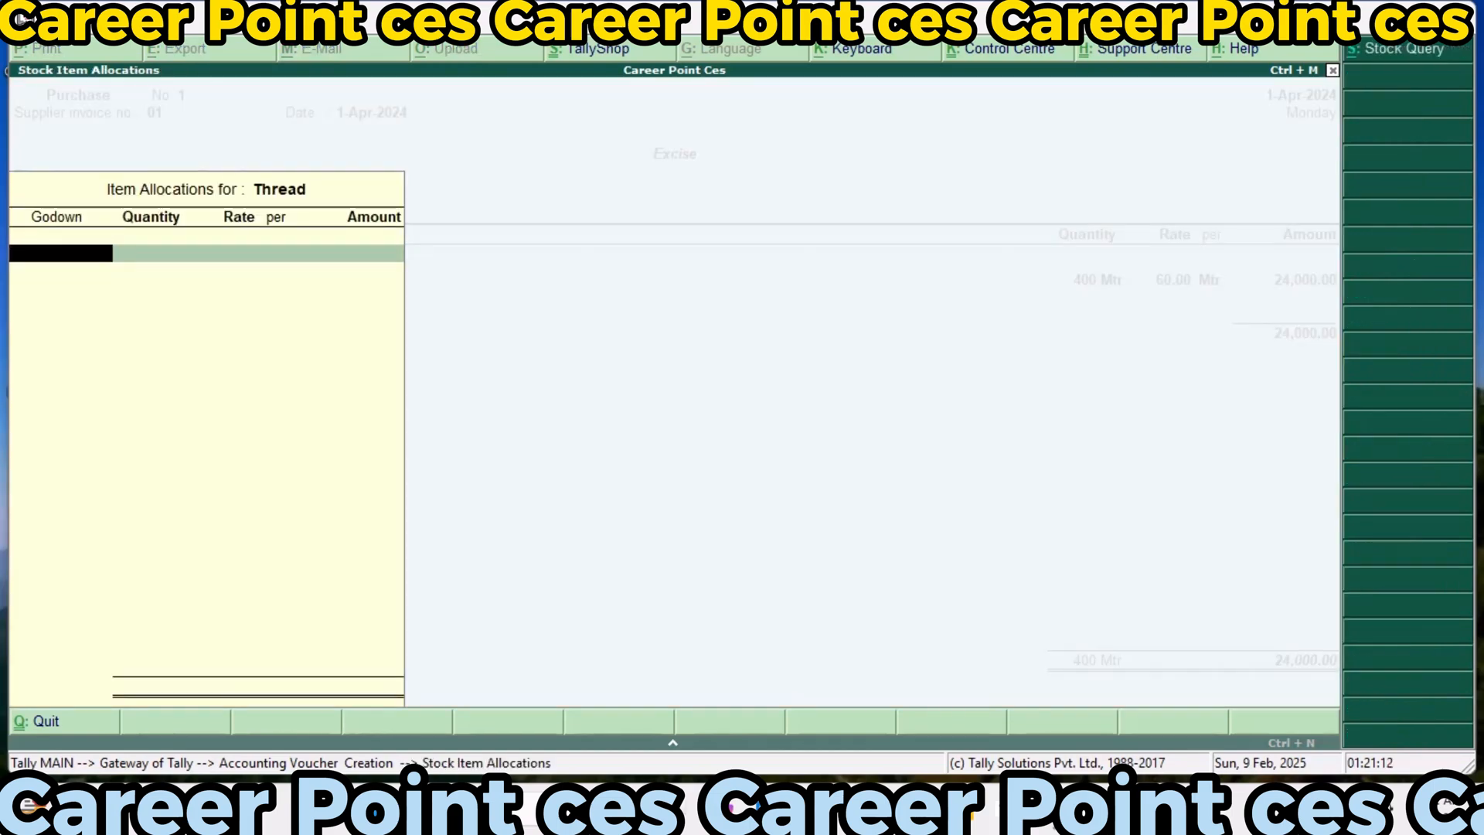
key(Return)
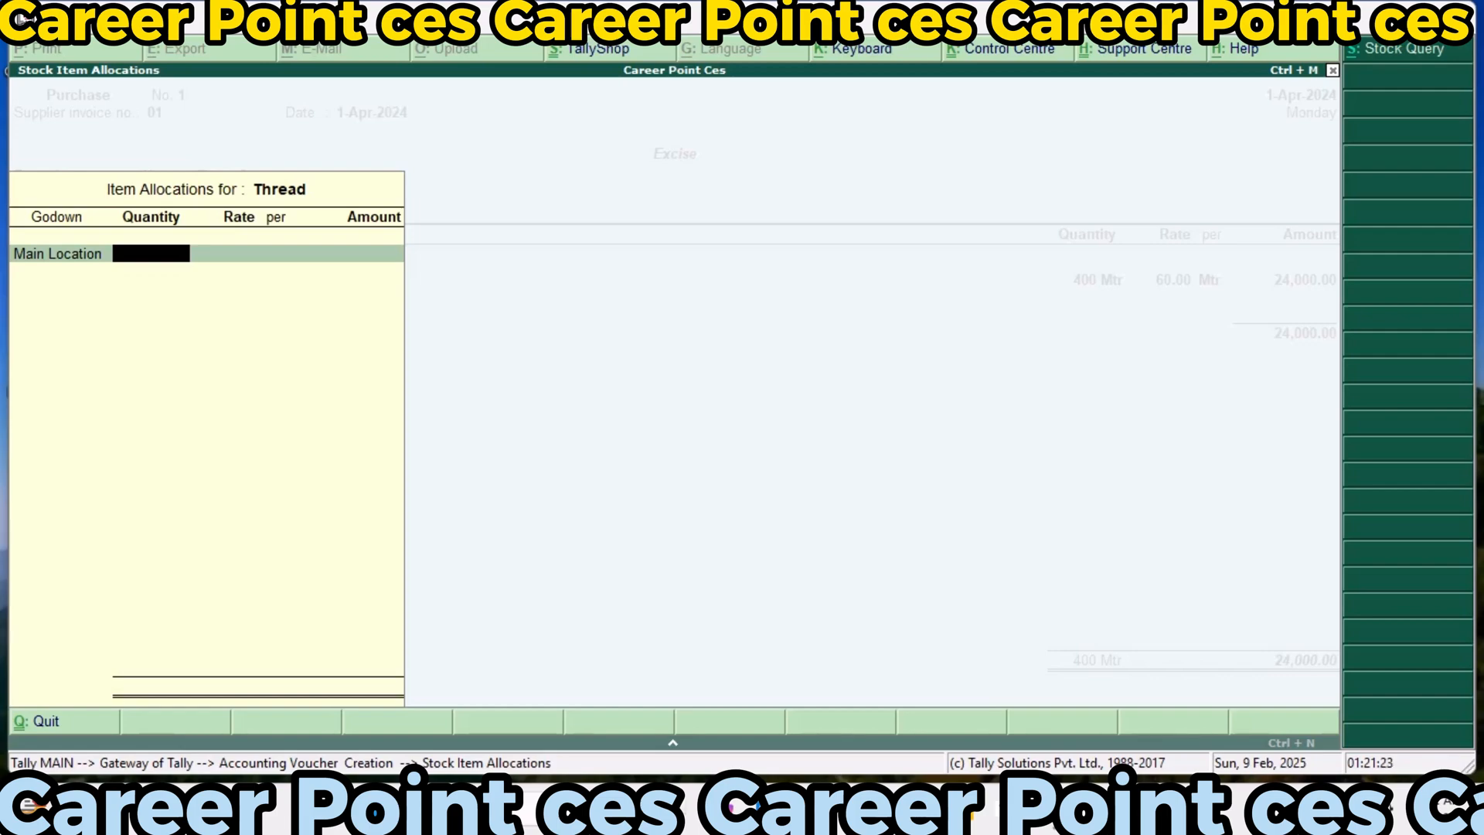
text(400)
key(Return)
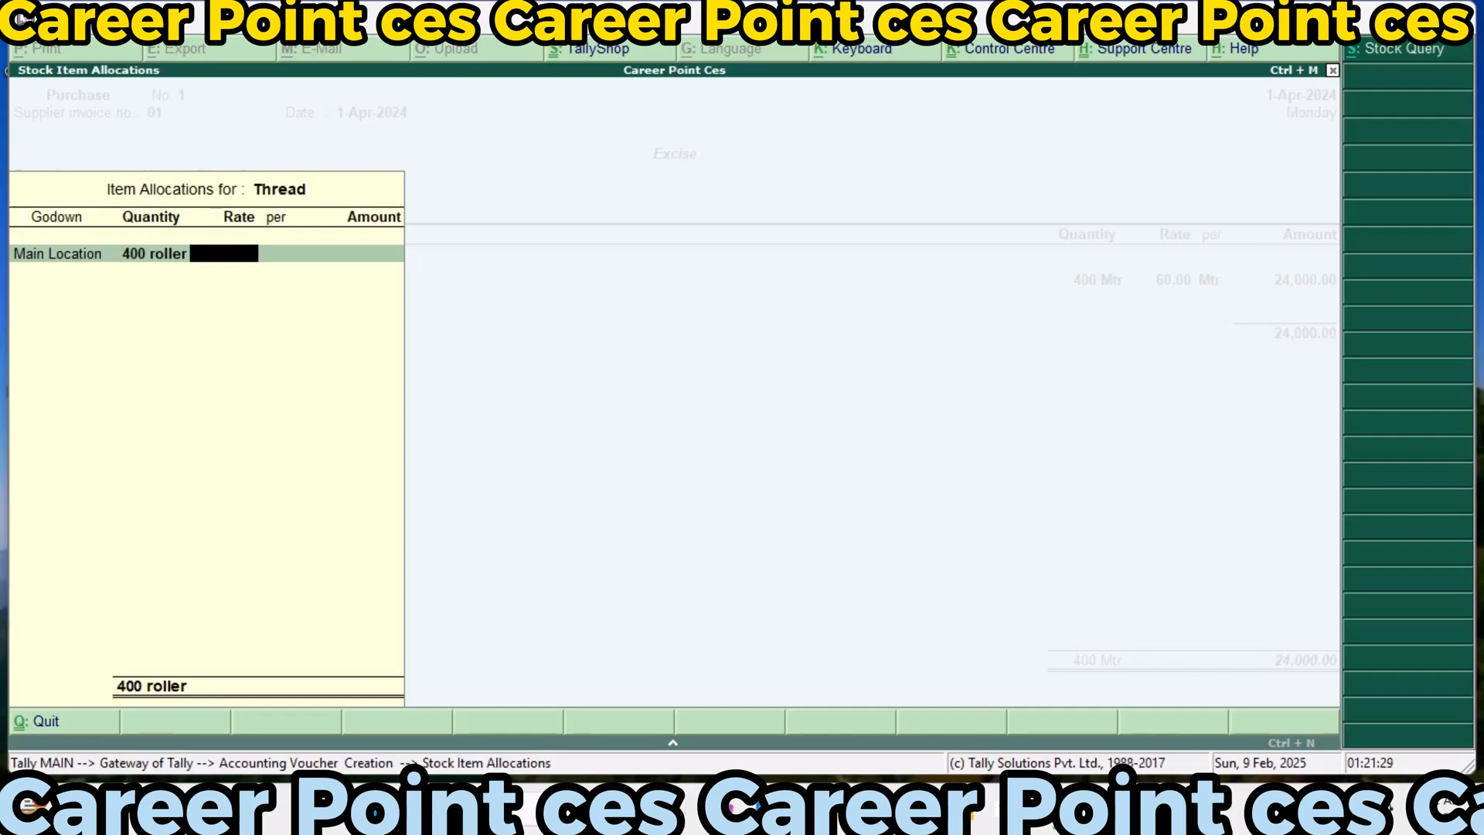
text(30)
key(Return)
key(Return)
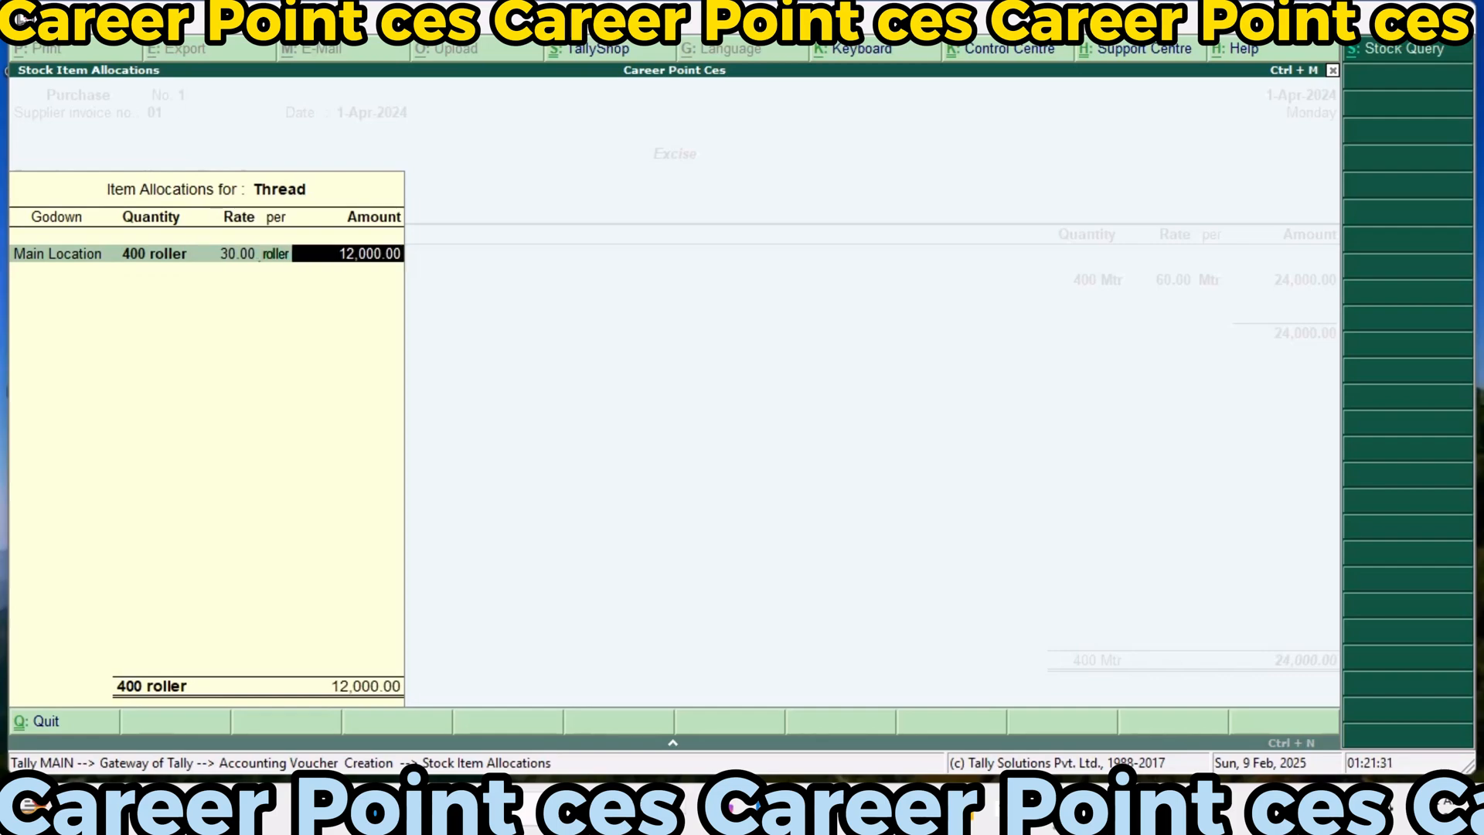
key(Return)
Add Botton to the purchase from Main Location with a quantity of 200 pcs at a rate of 20
key(Return)
key(Return)
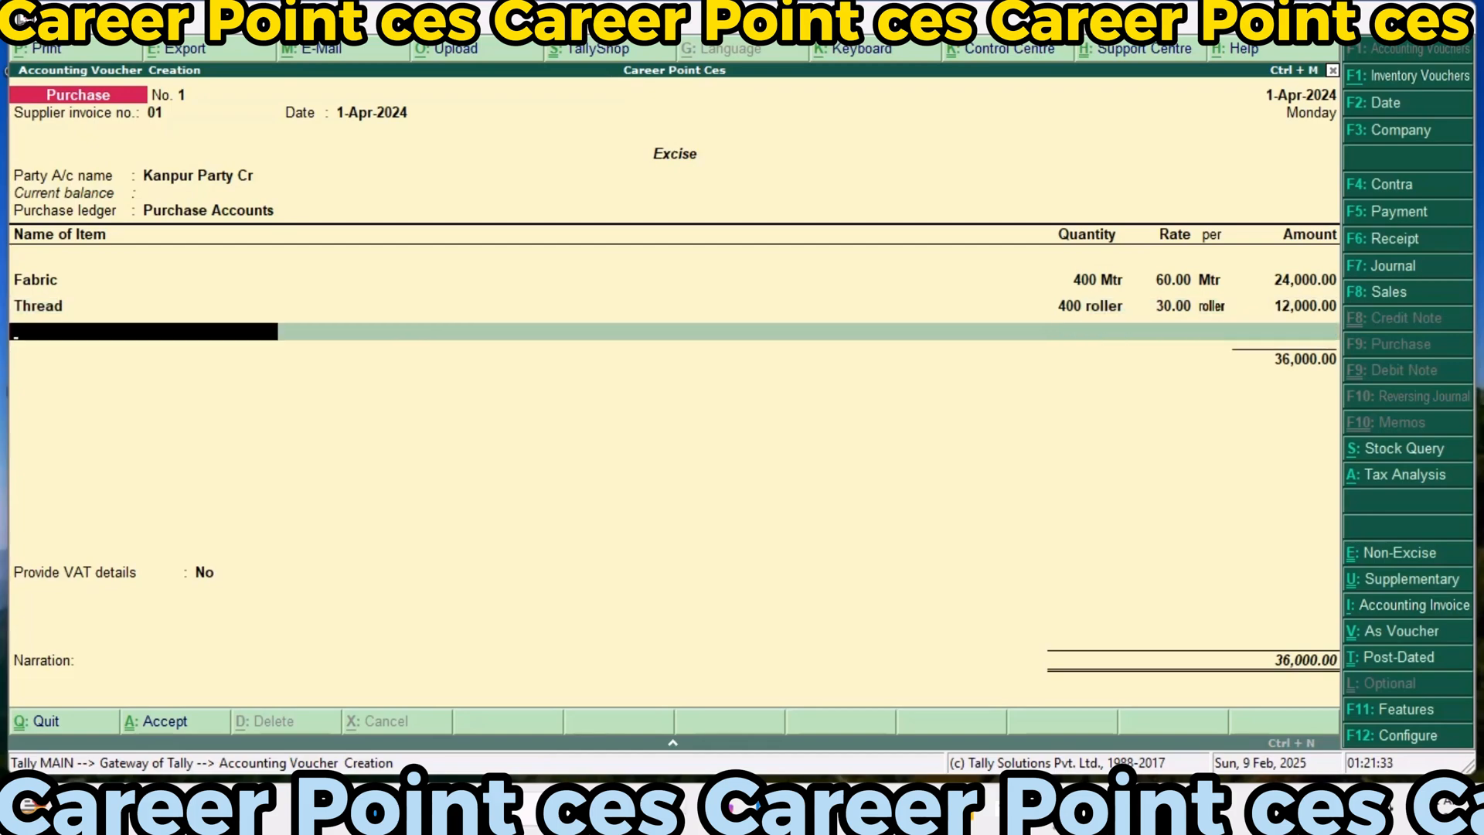
text(B)
key(Return)
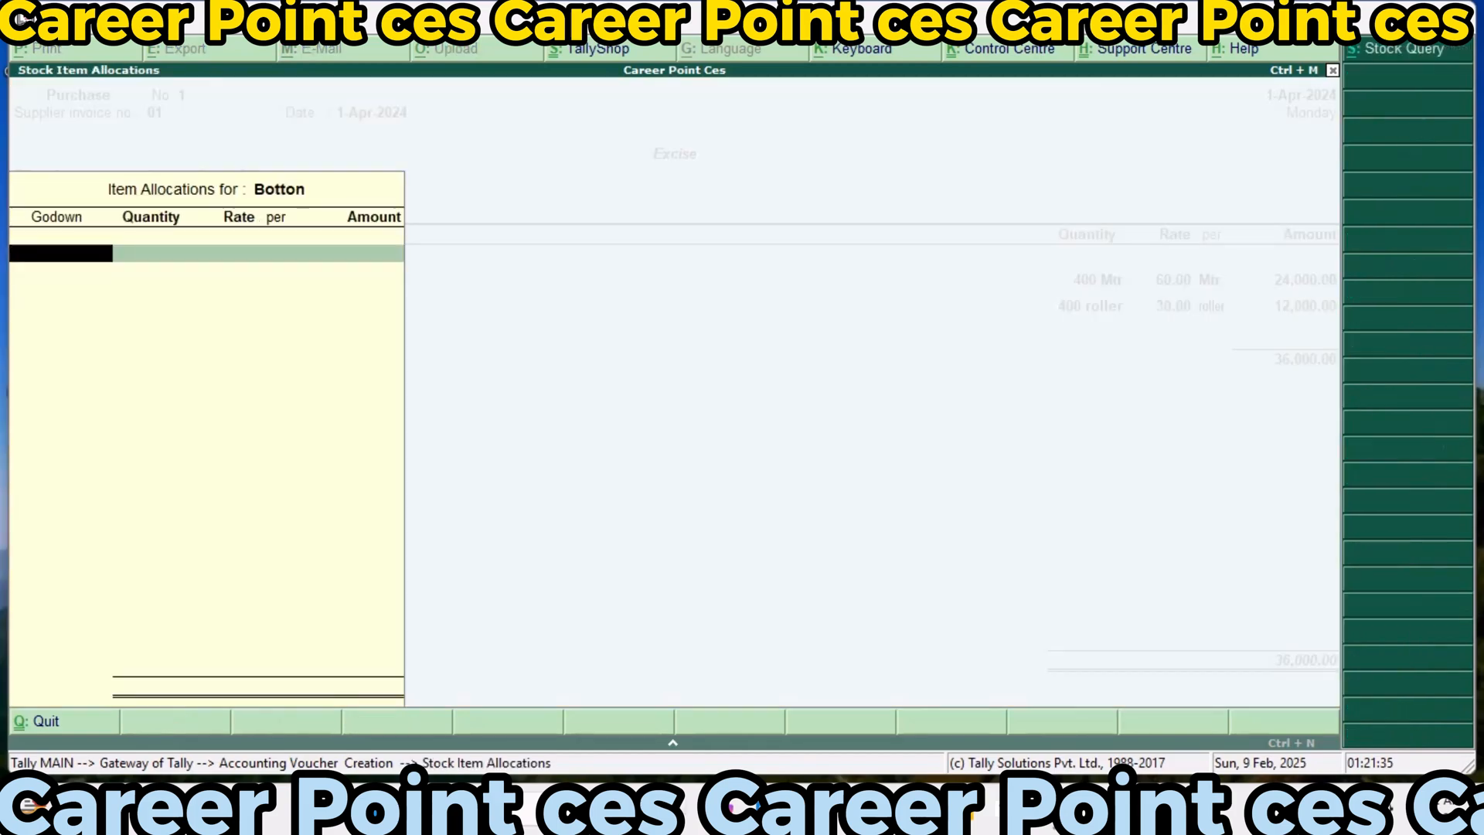
key(Return)
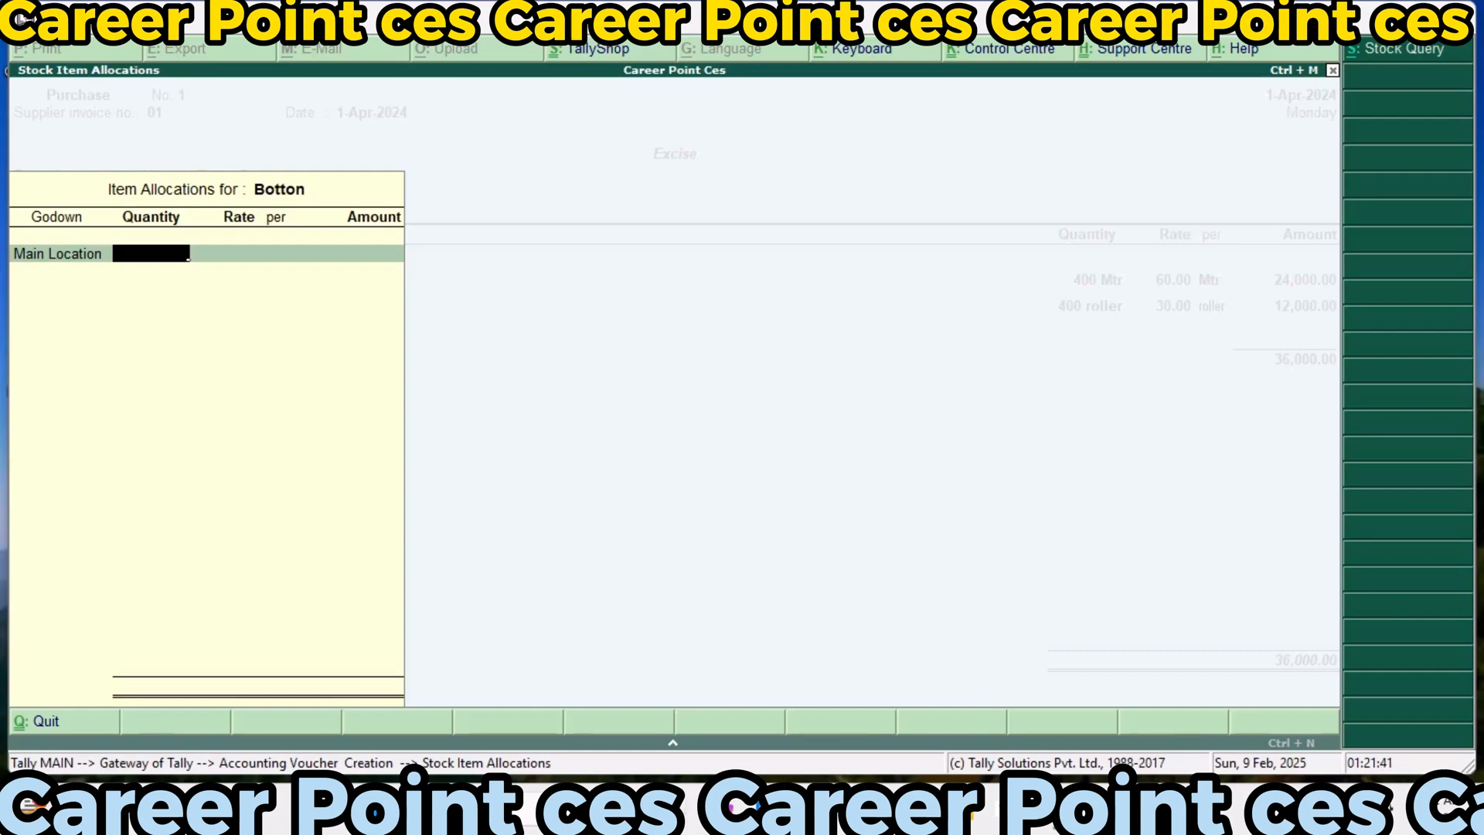
text(200)
key(Return)
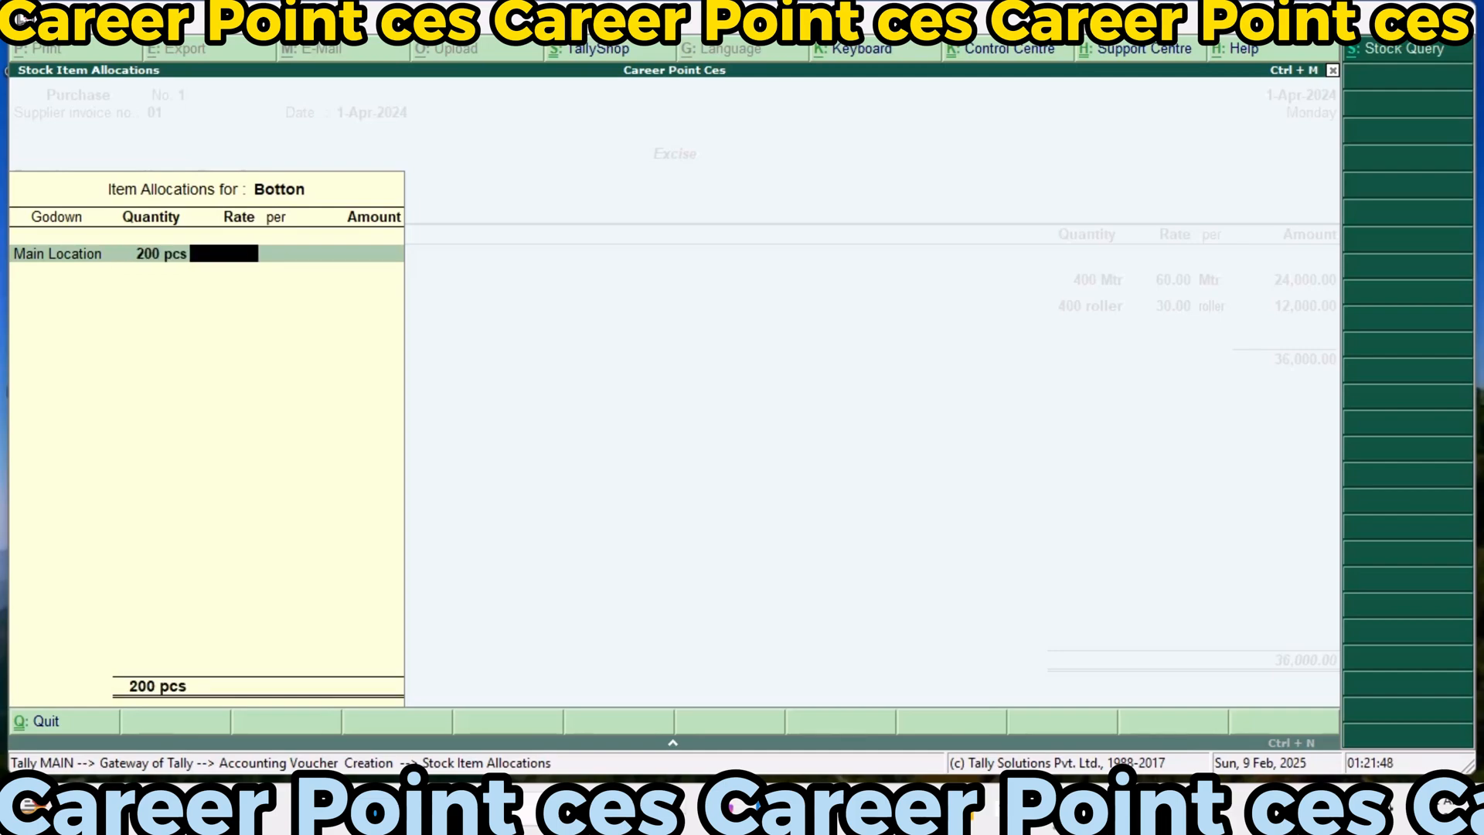
text(20)
key(Return)
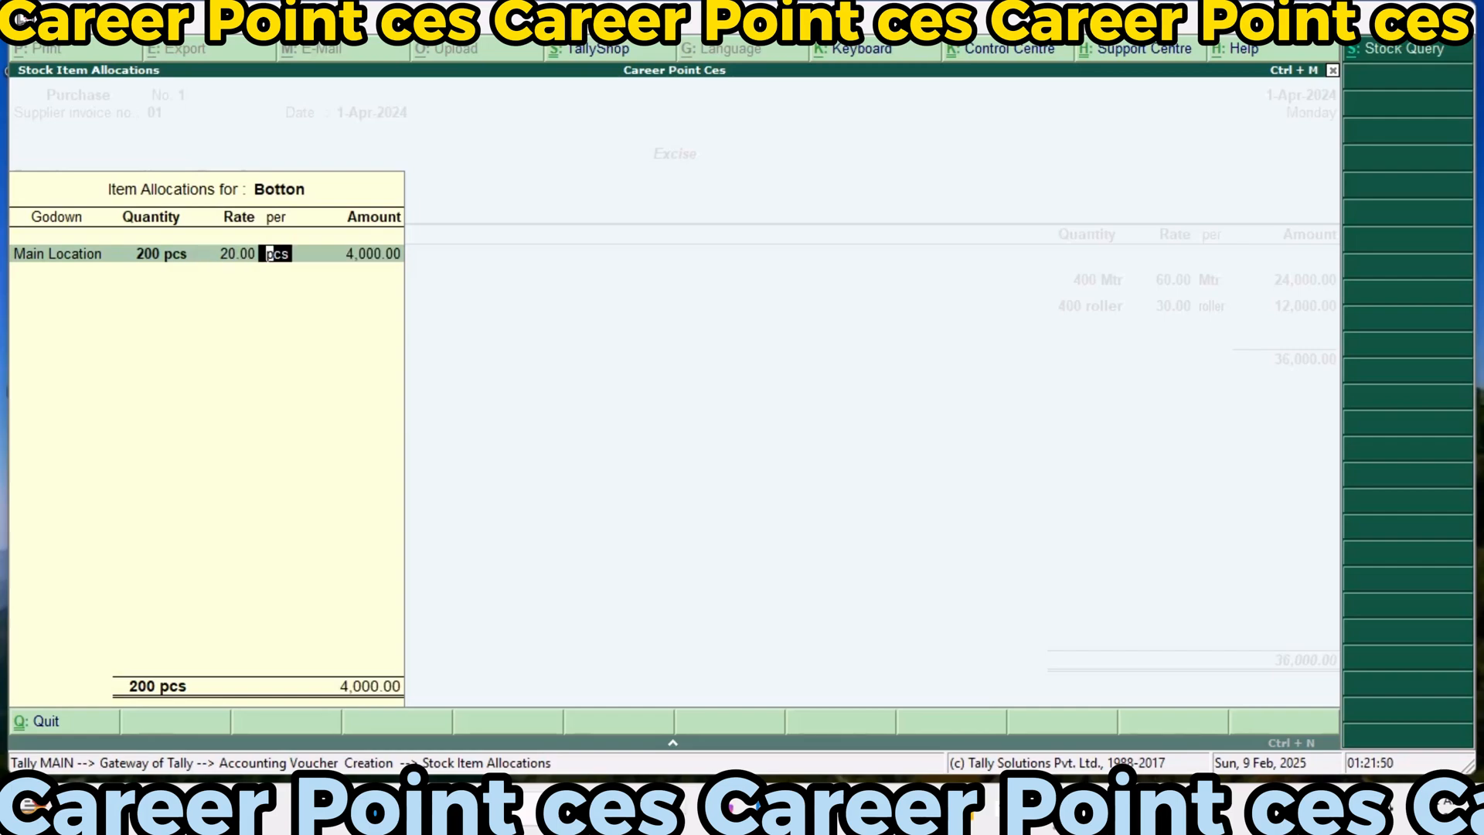
key(Return)
key(Return)
key(Return)
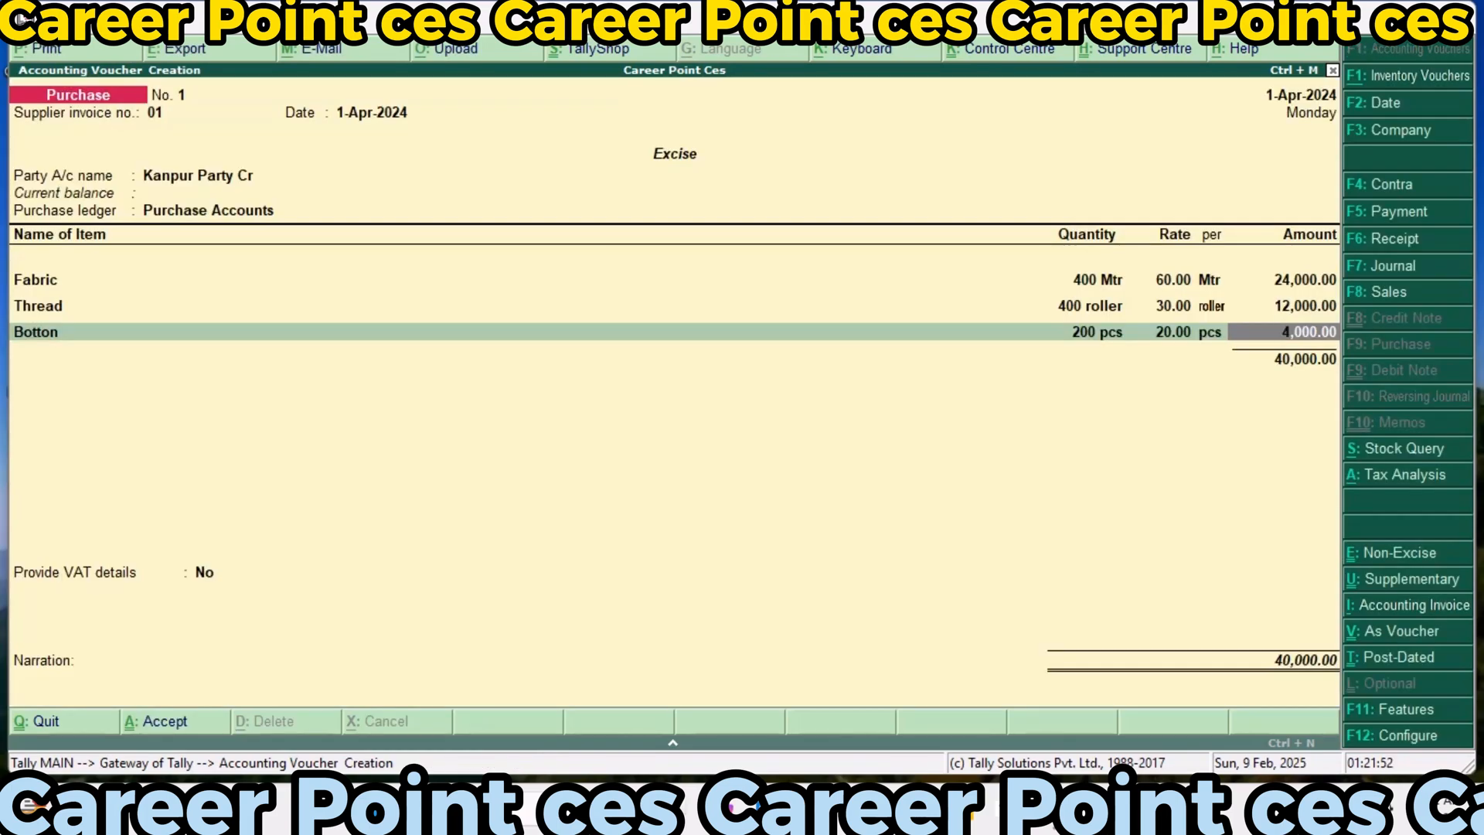
key(Return)
Add Zipper to the purchase from Main Location with a quantity of 200 pcs at a rate of 50
text(Z)
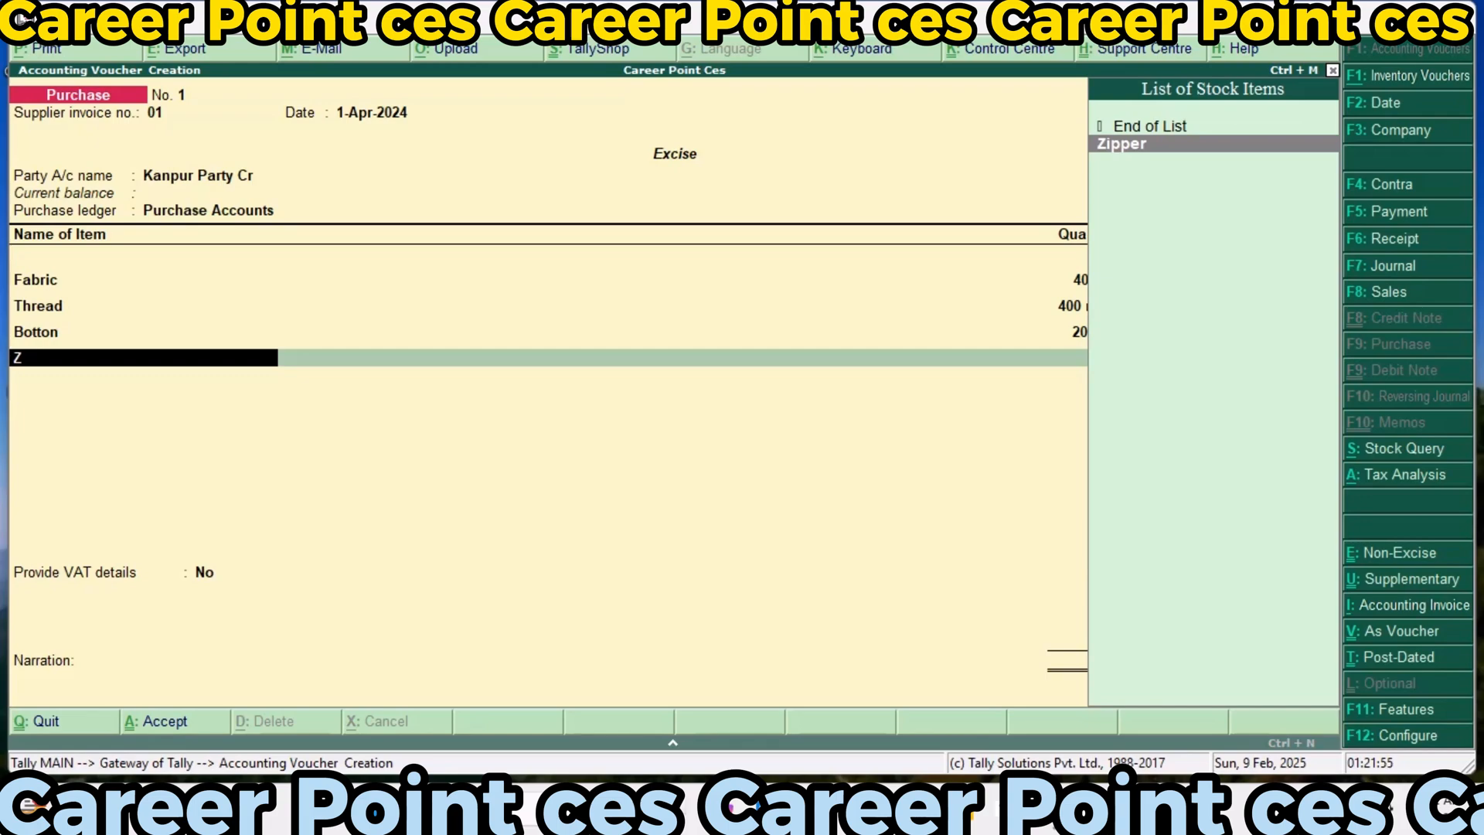
key(Return)
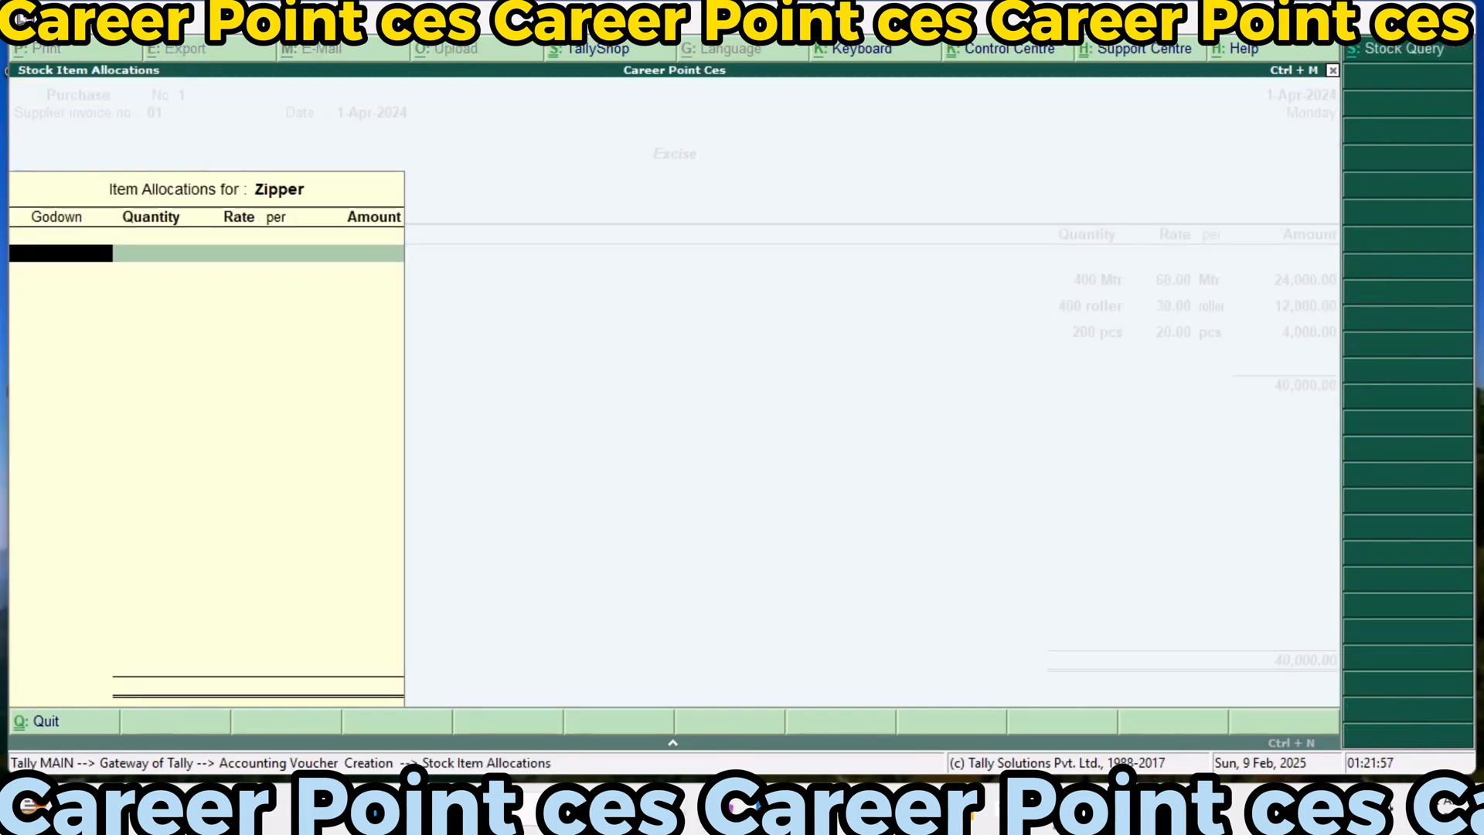
key(Return)
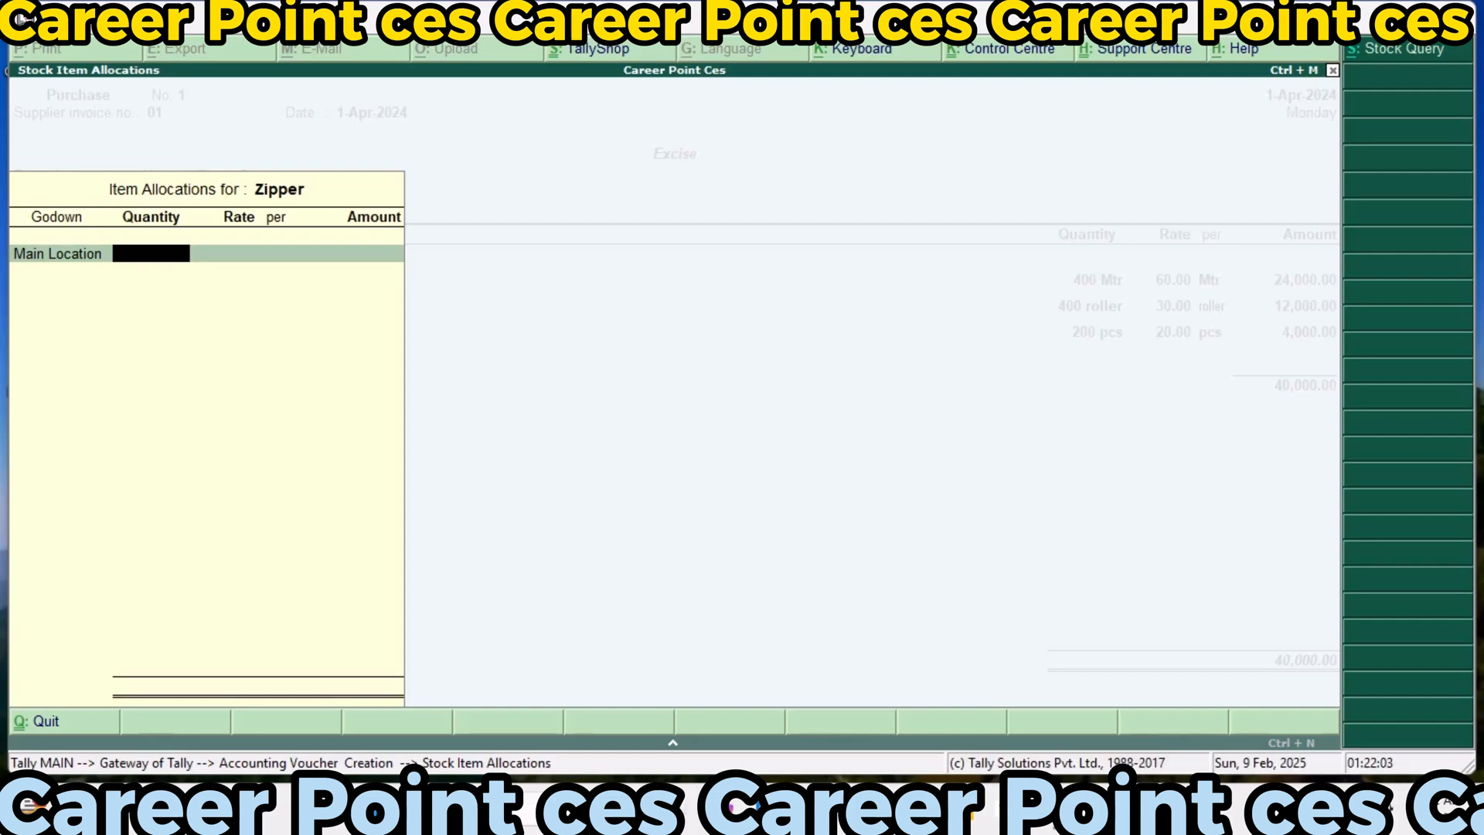
text(200)
key(Return)
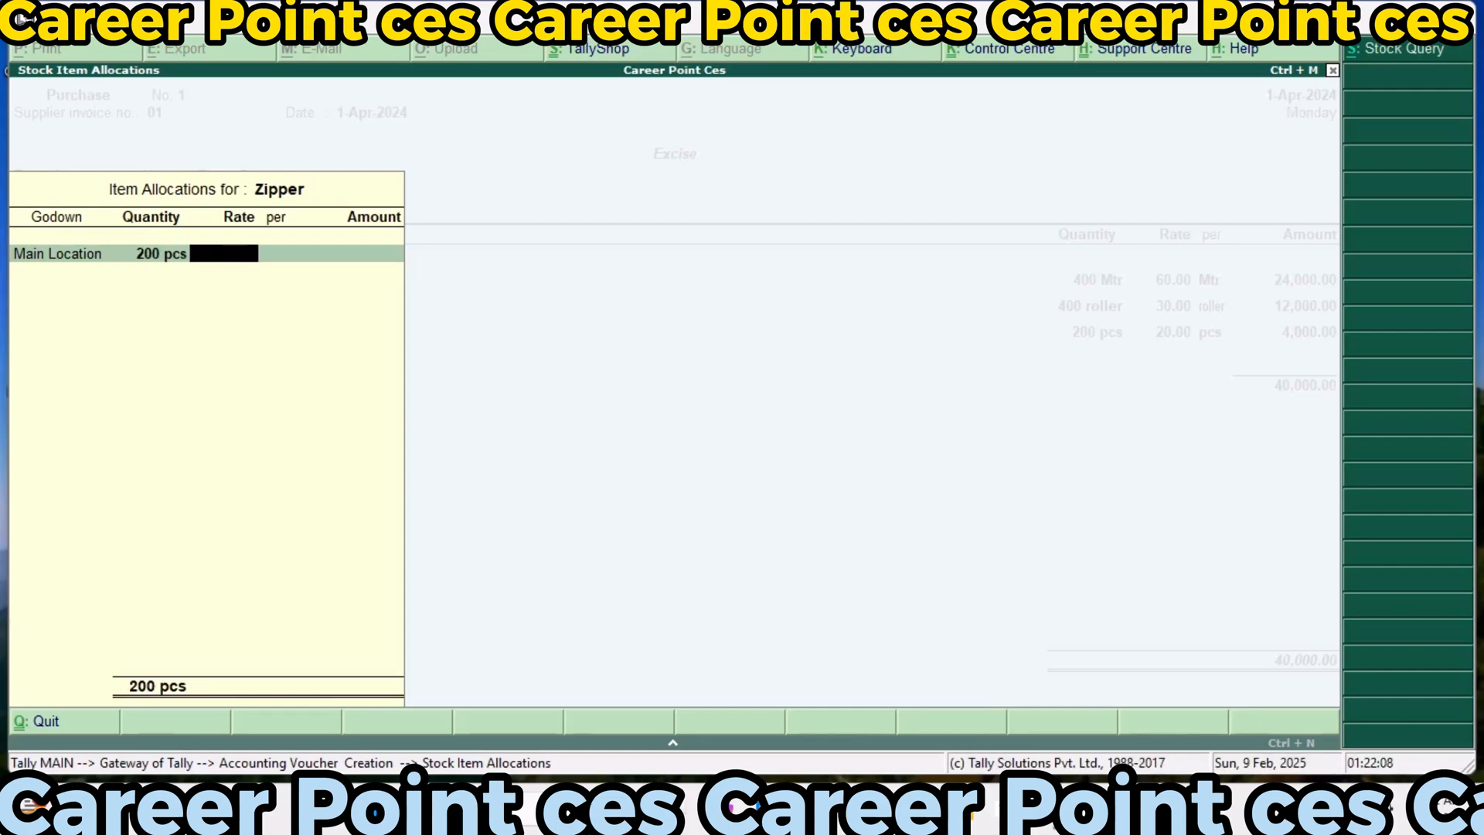
text(50)
key(Return)
key(Return)
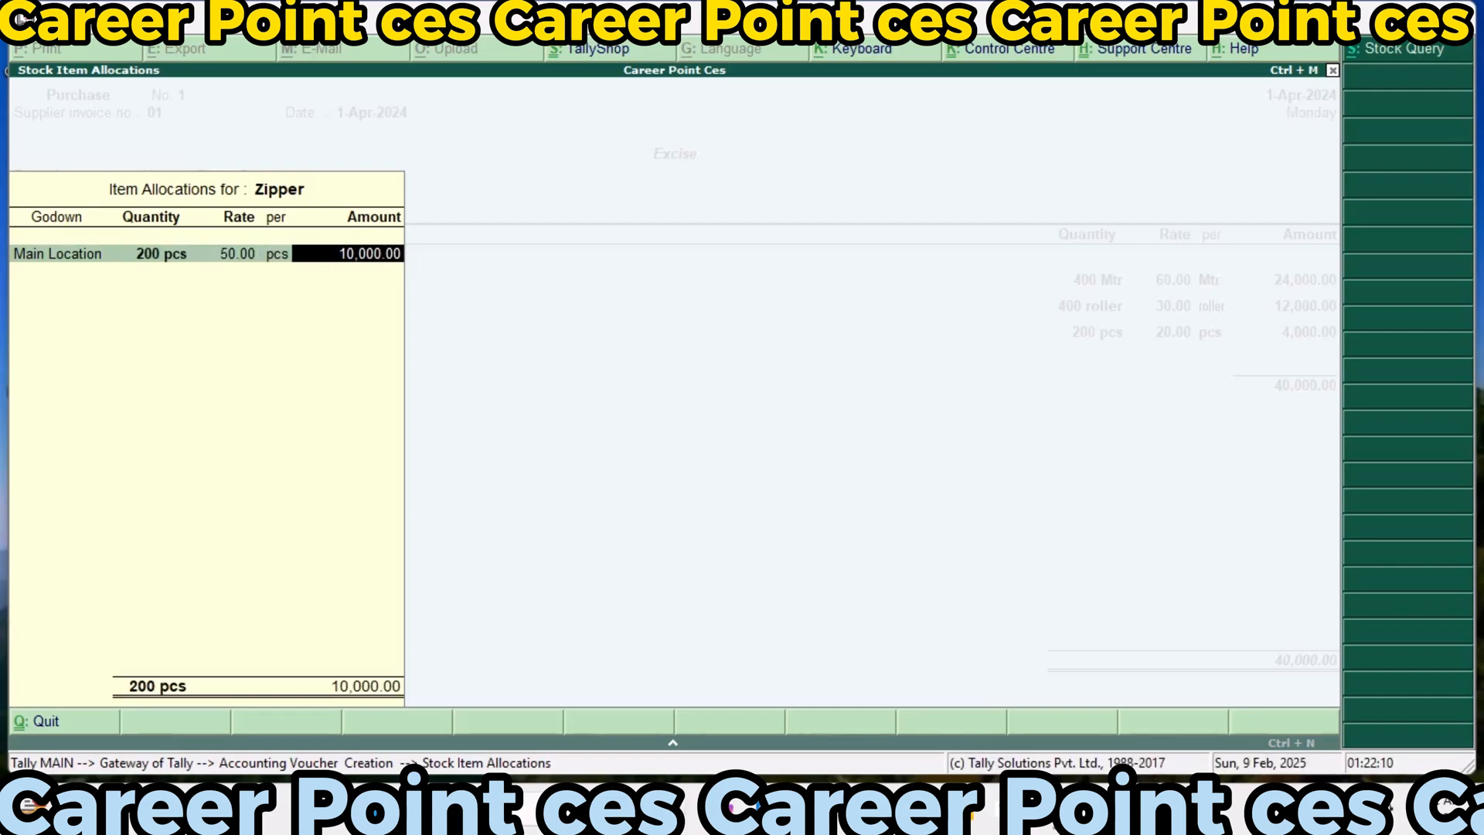
key(Return)
key(Return)
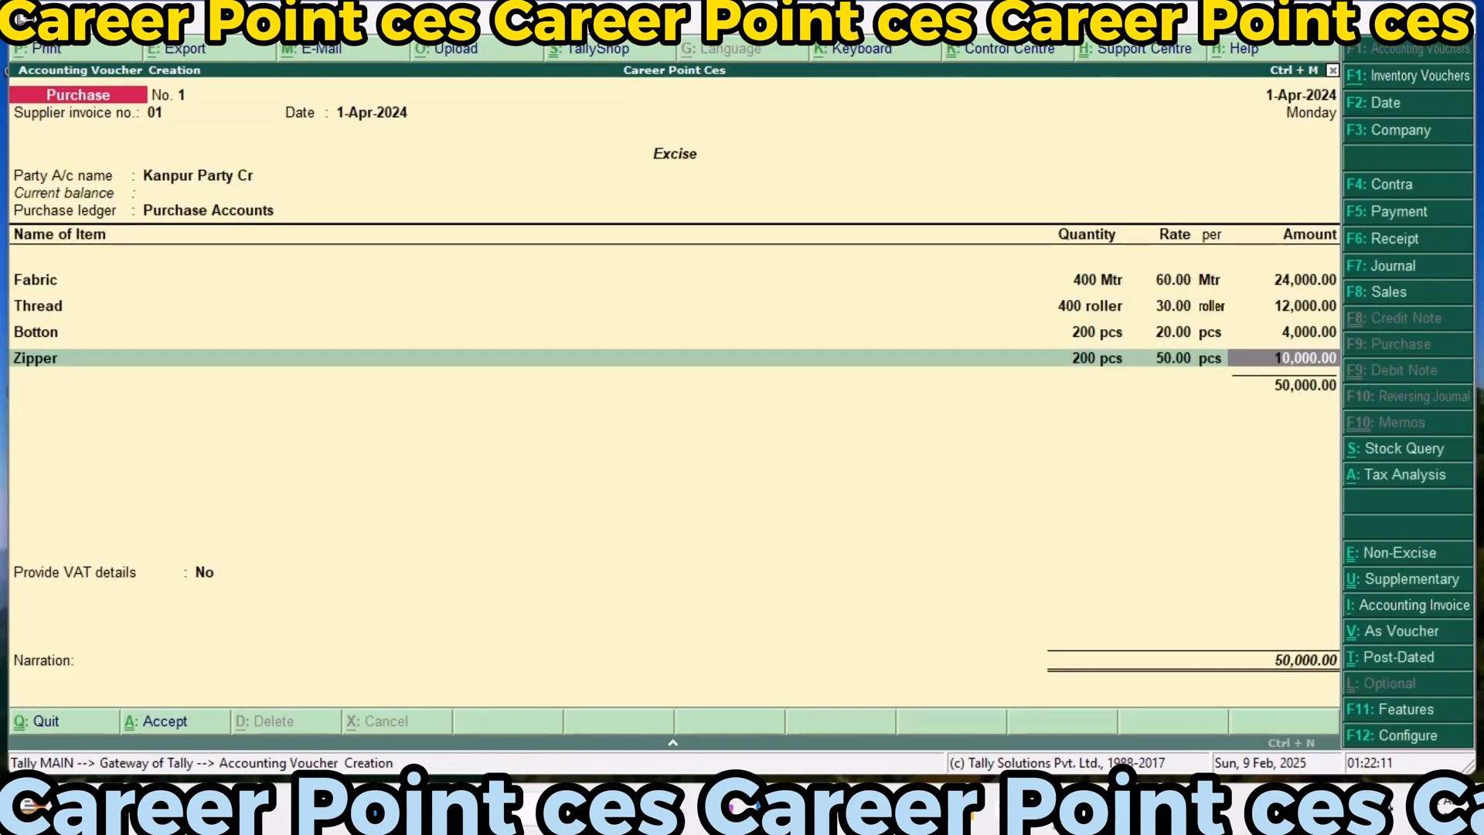
key(Return)
key(Return)
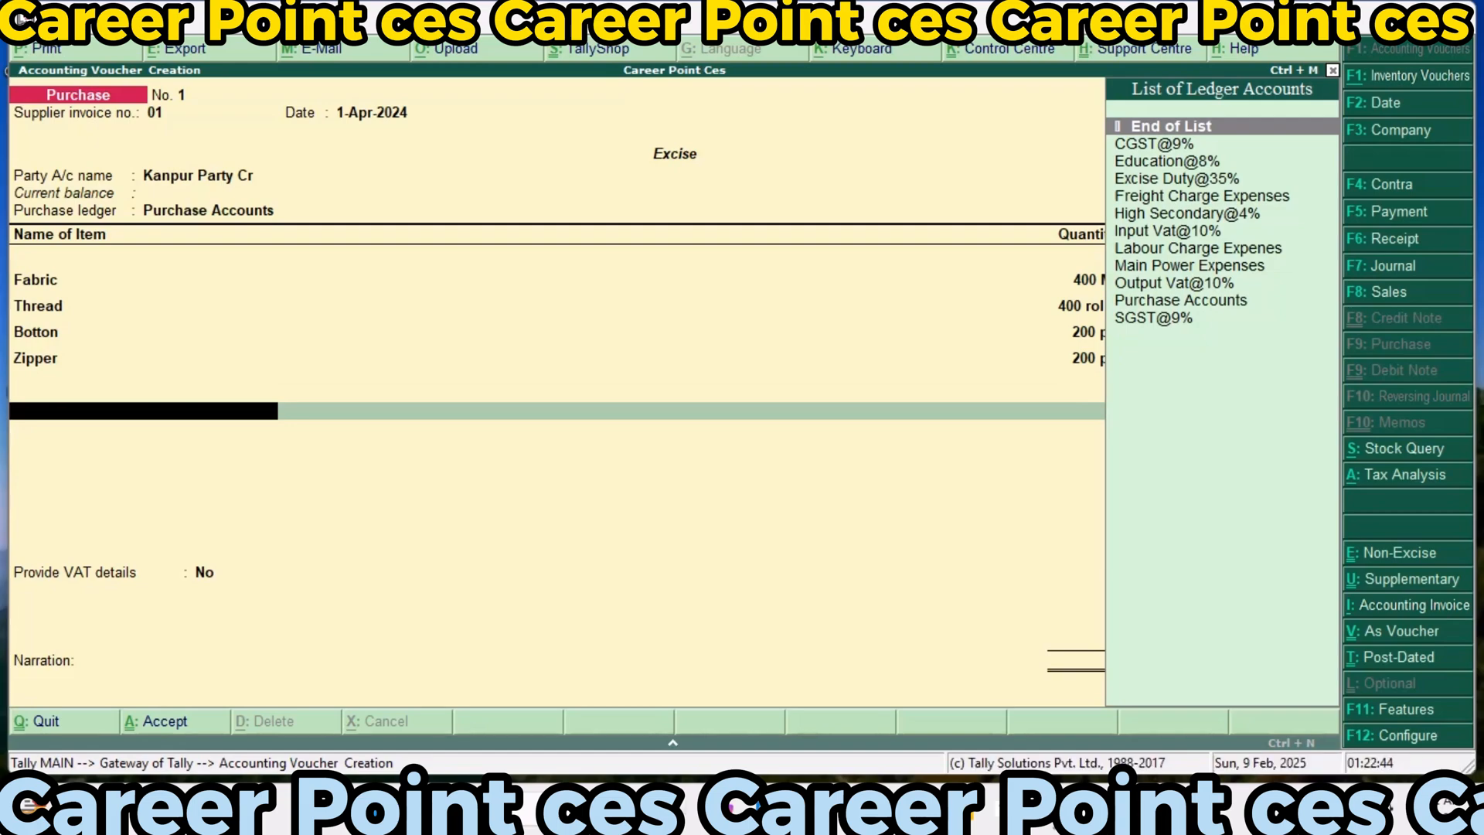
End the stock item list and add the Input Vat@10% ledger to the purchase, accepting its calculated amount
key(Down)
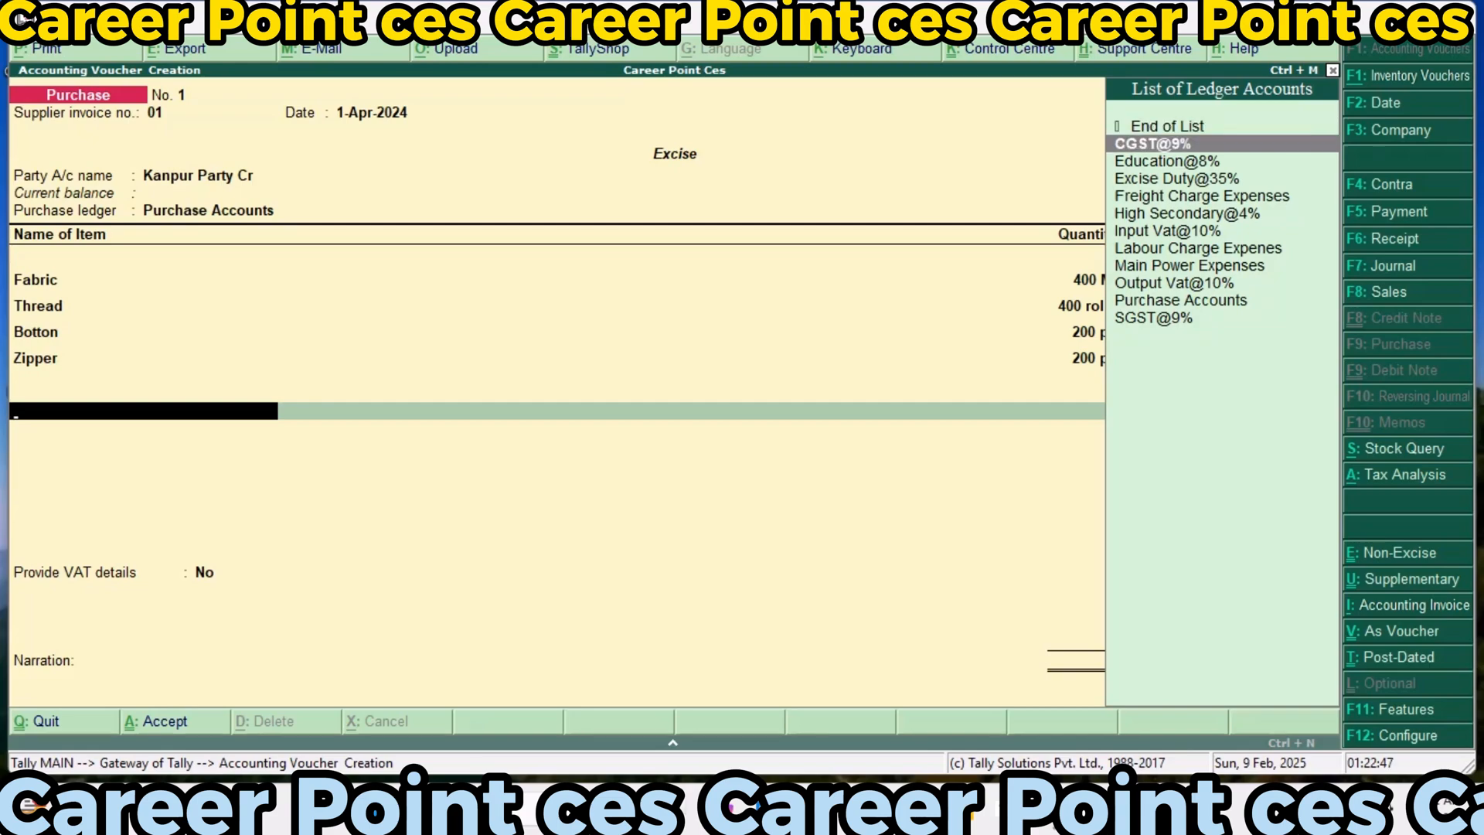
key(Down)
key(Down)
key(Down)
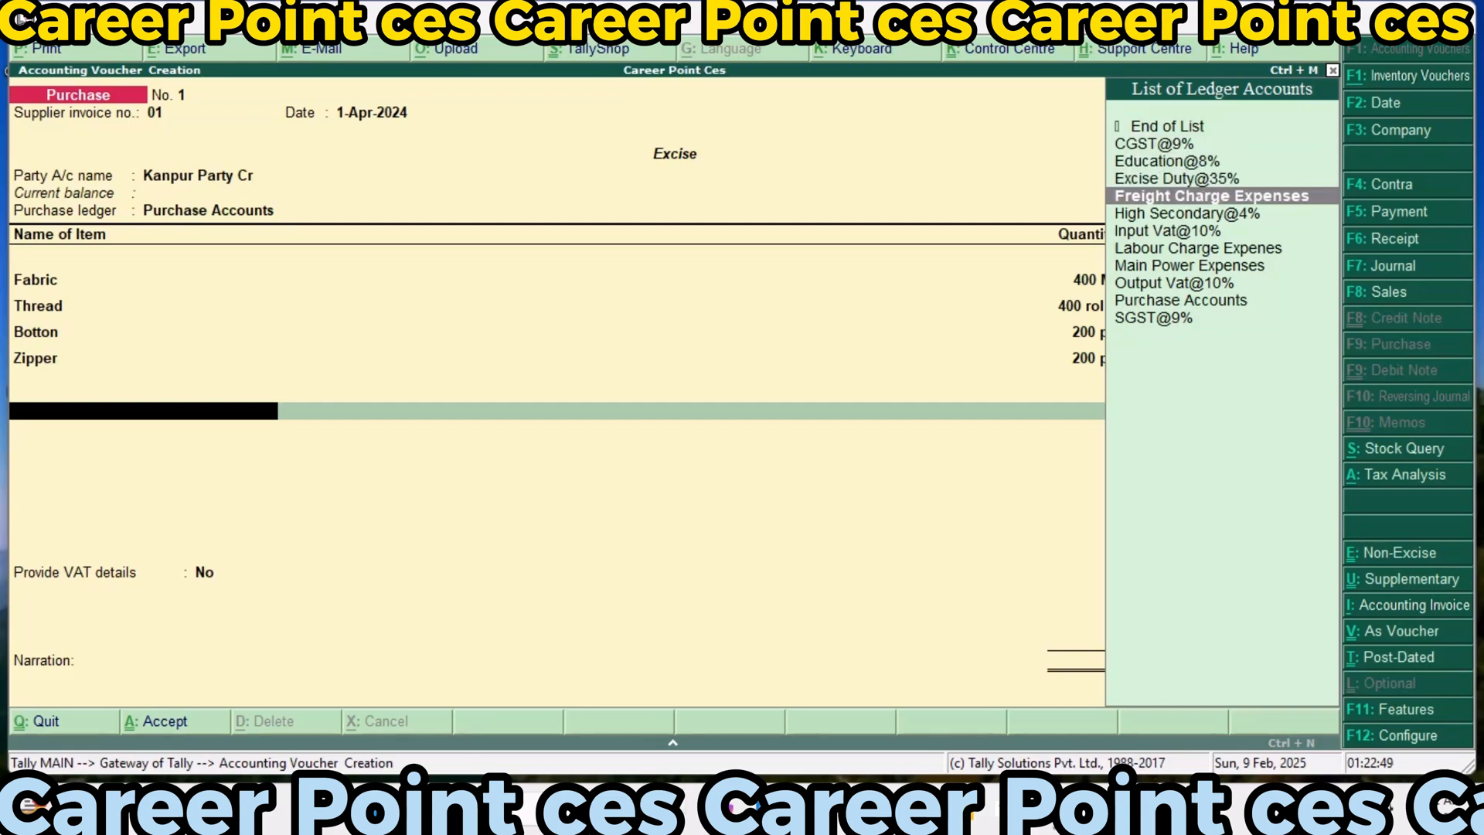
key(Down)
key(Down)
key(Return)
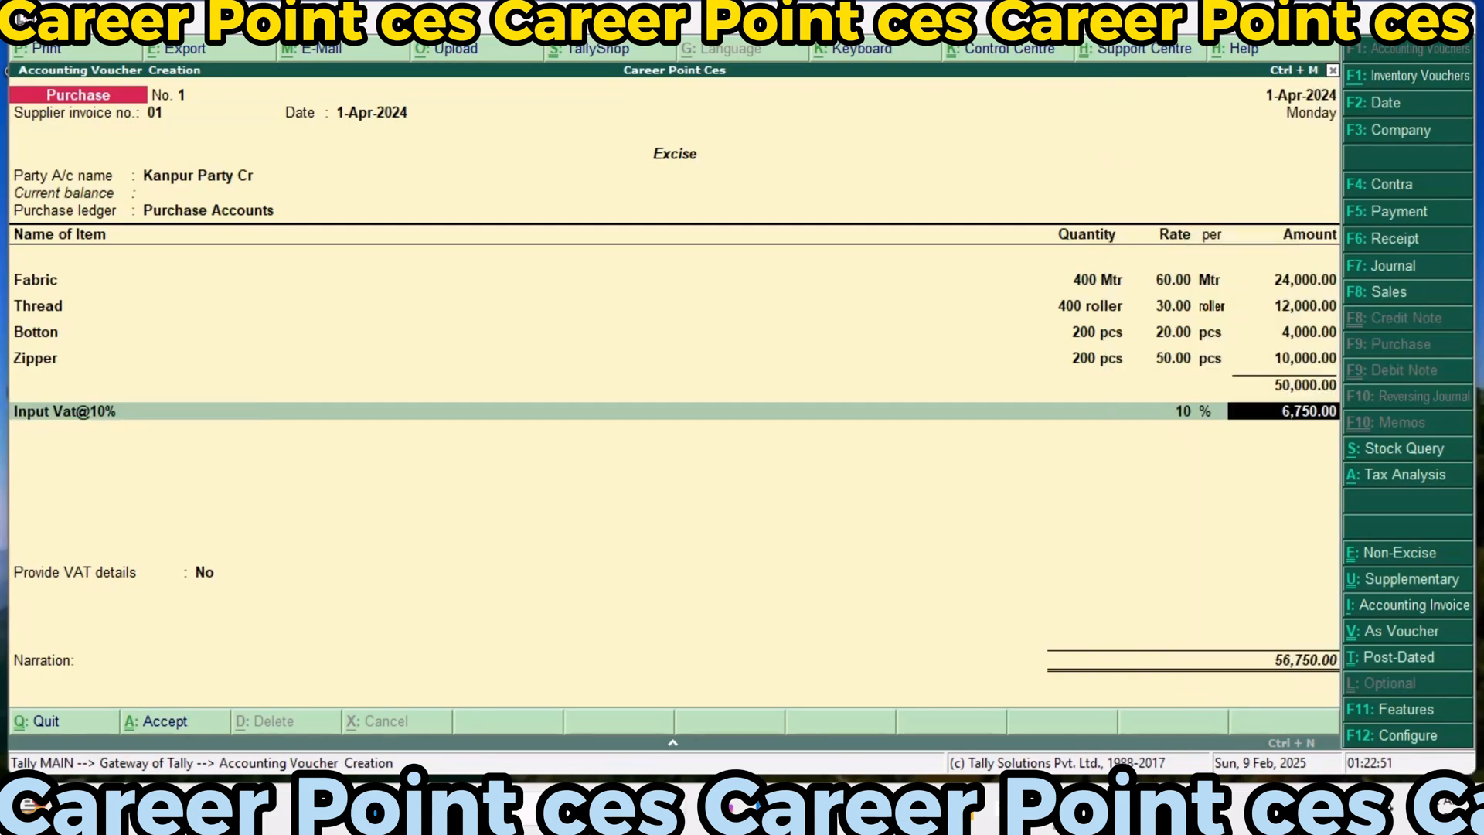
key(Return)
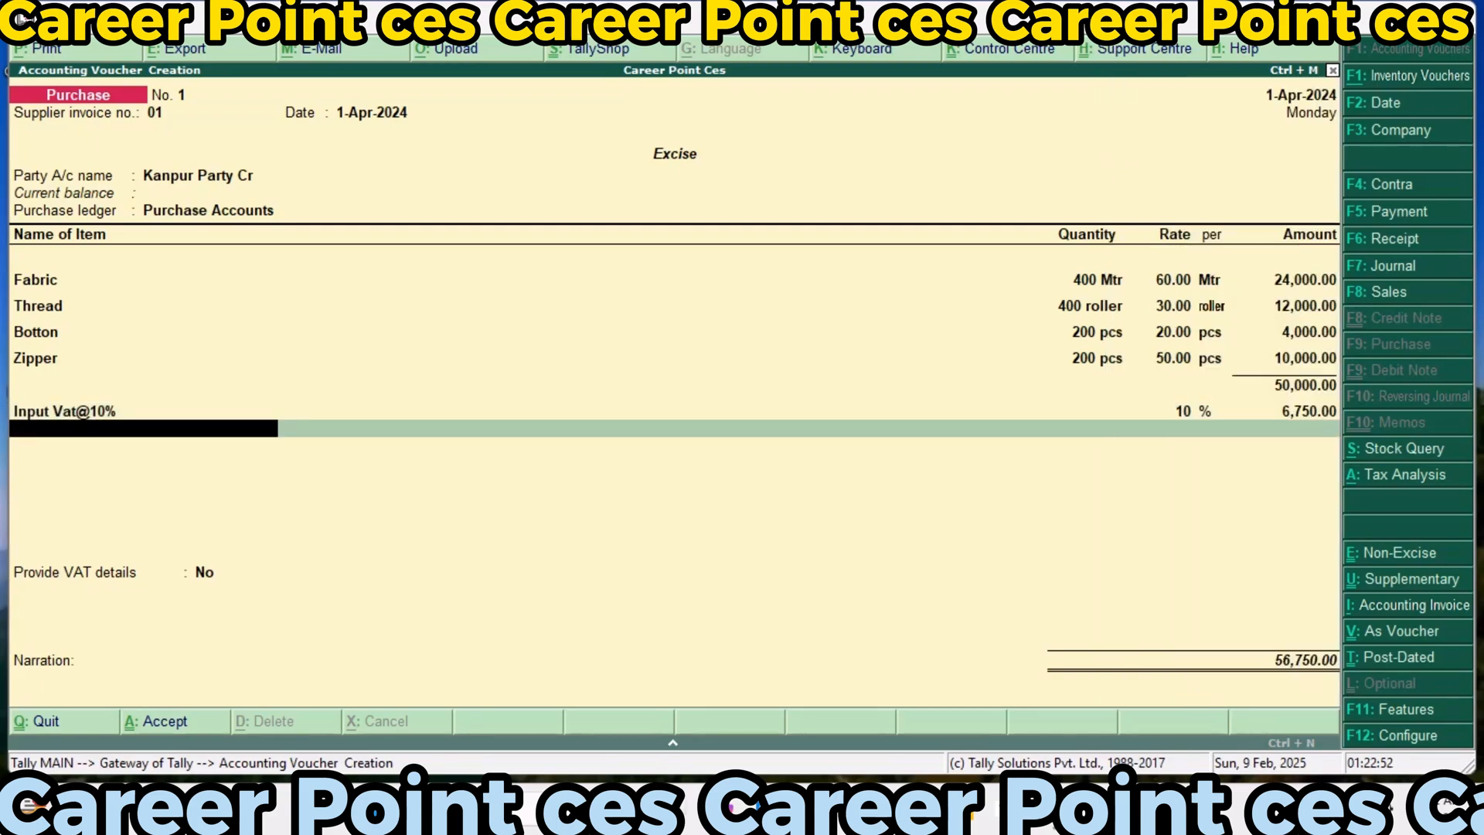
Add the SGST@9% and CGST@9% tax ledgers below the VAT line, accepting their calculated amounts
text(S)
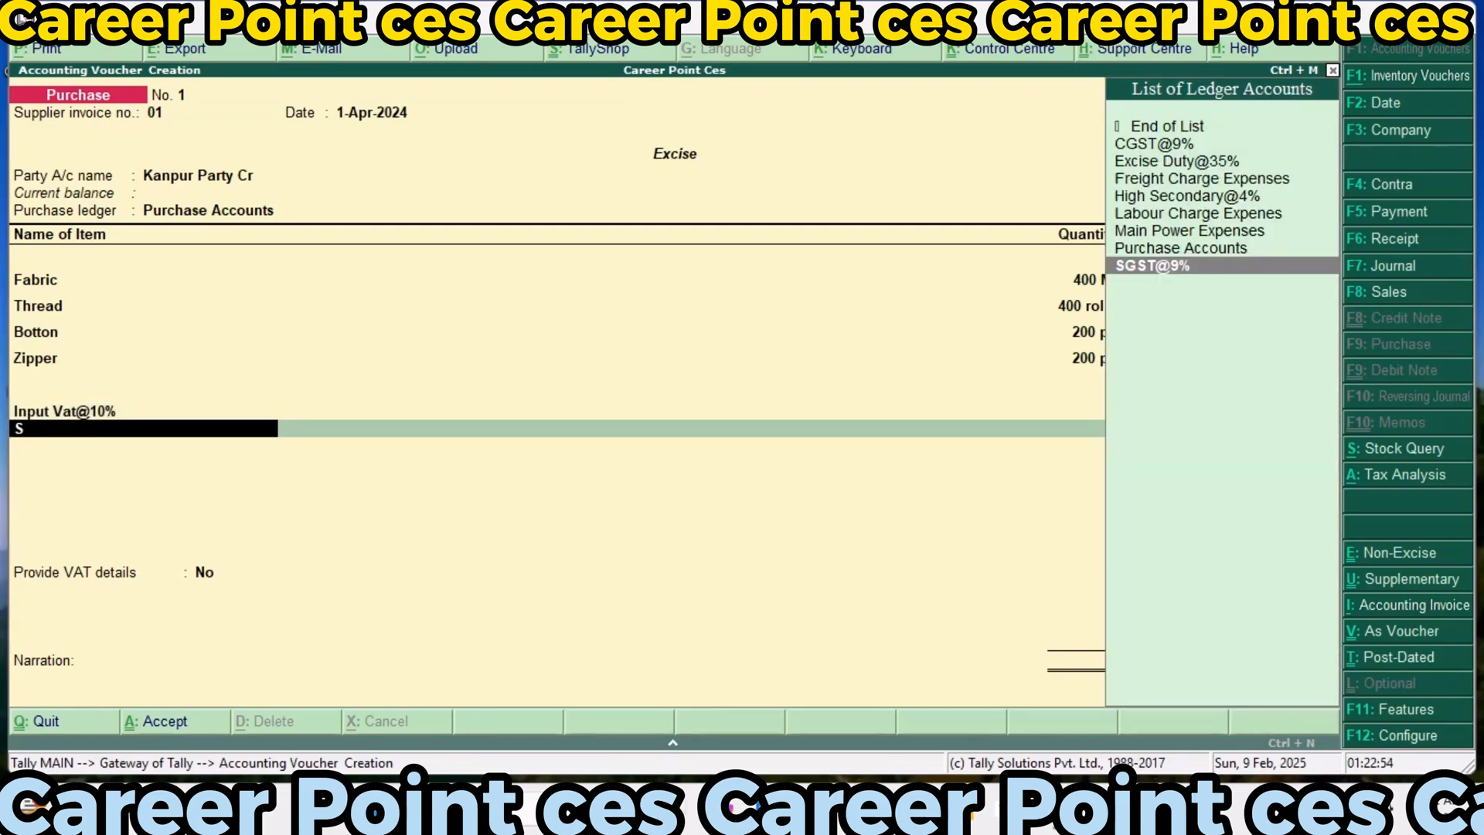
key(Return)
key(Return)
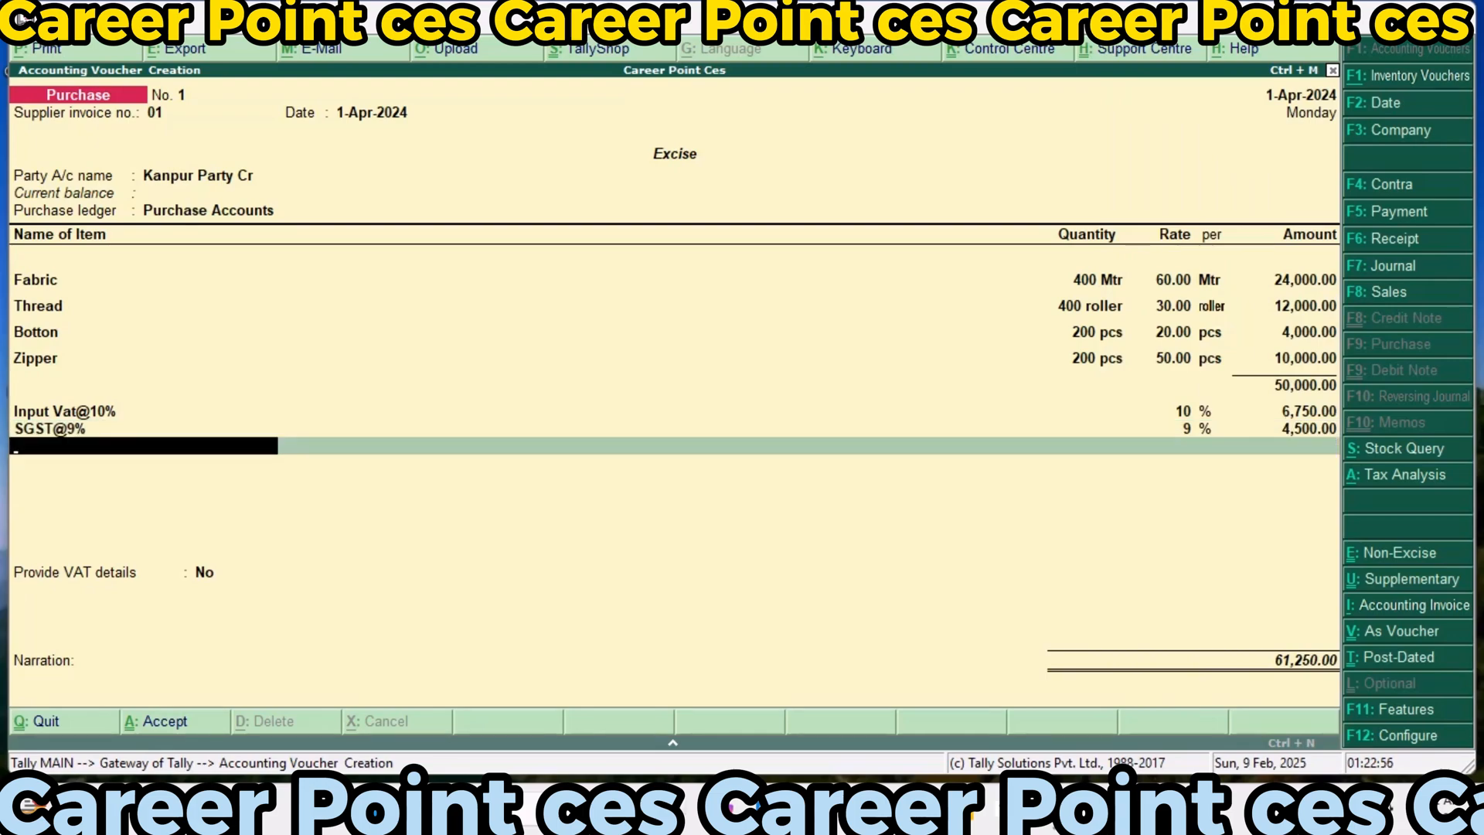
text(C)
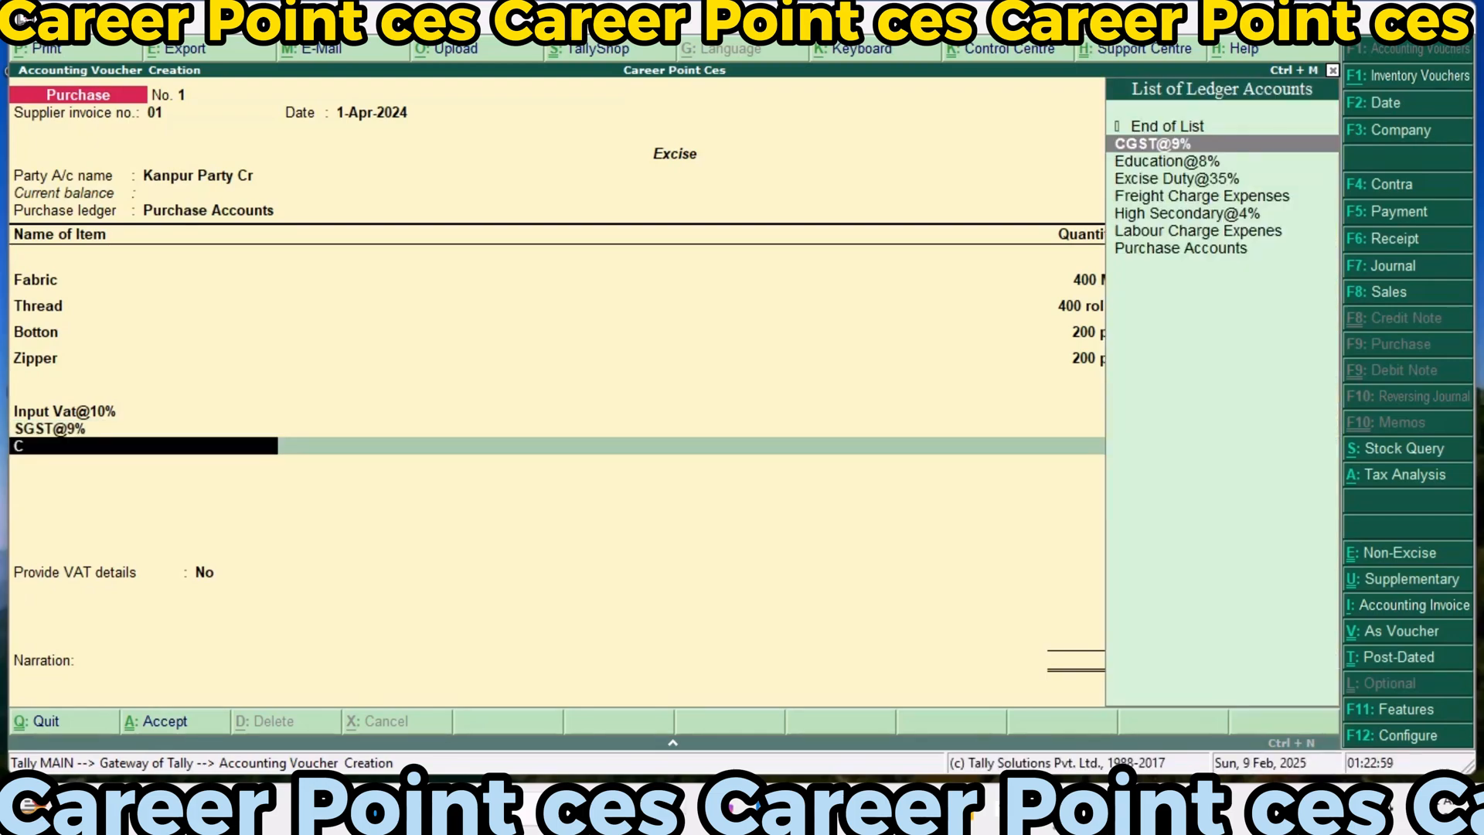
key(Return)
key(Return)
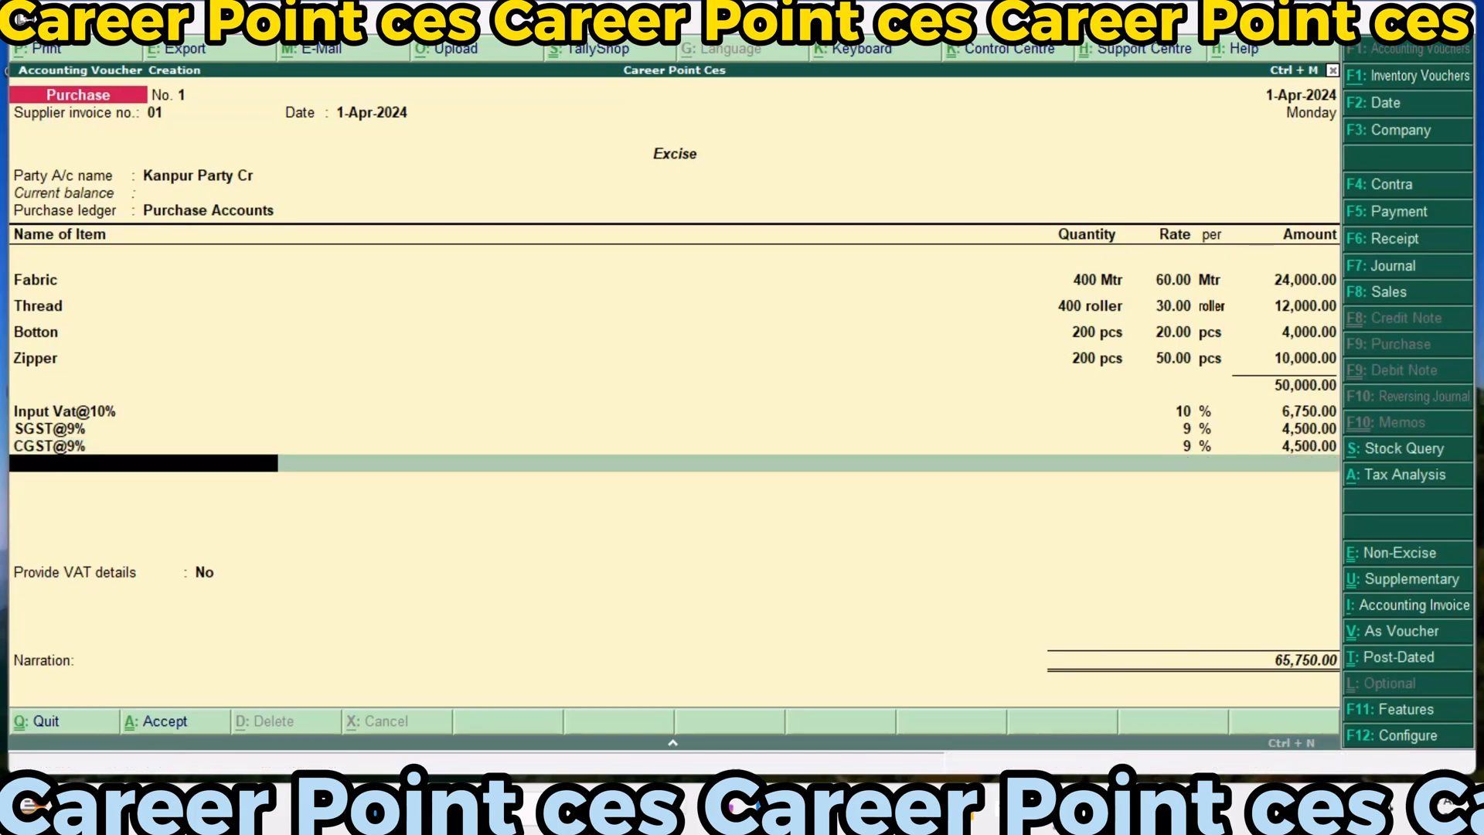
Add the Excise Duty@35% ledger to the purchase, accepting its rate and calculated amount
text(E)
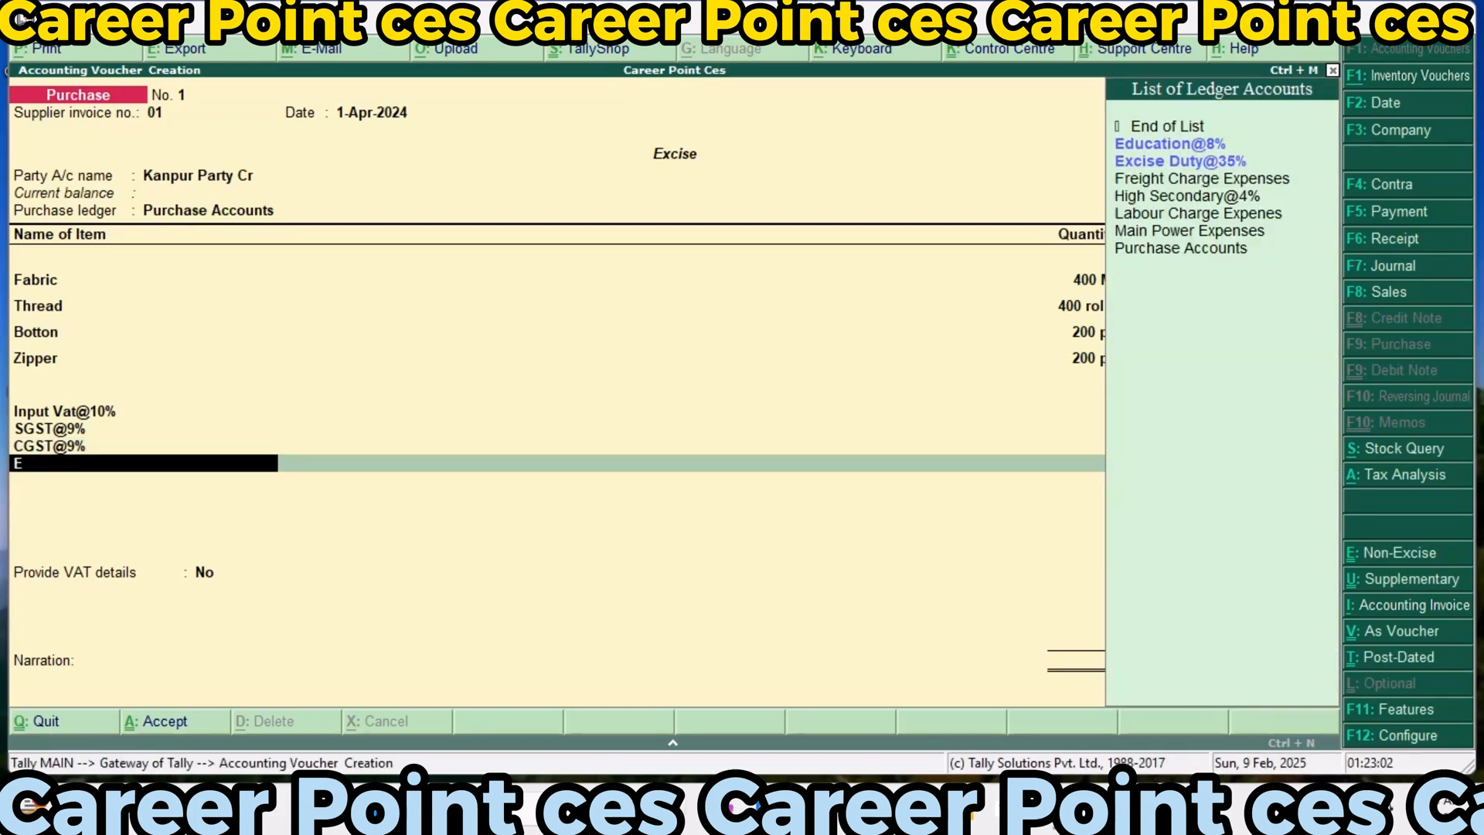
key(Down)
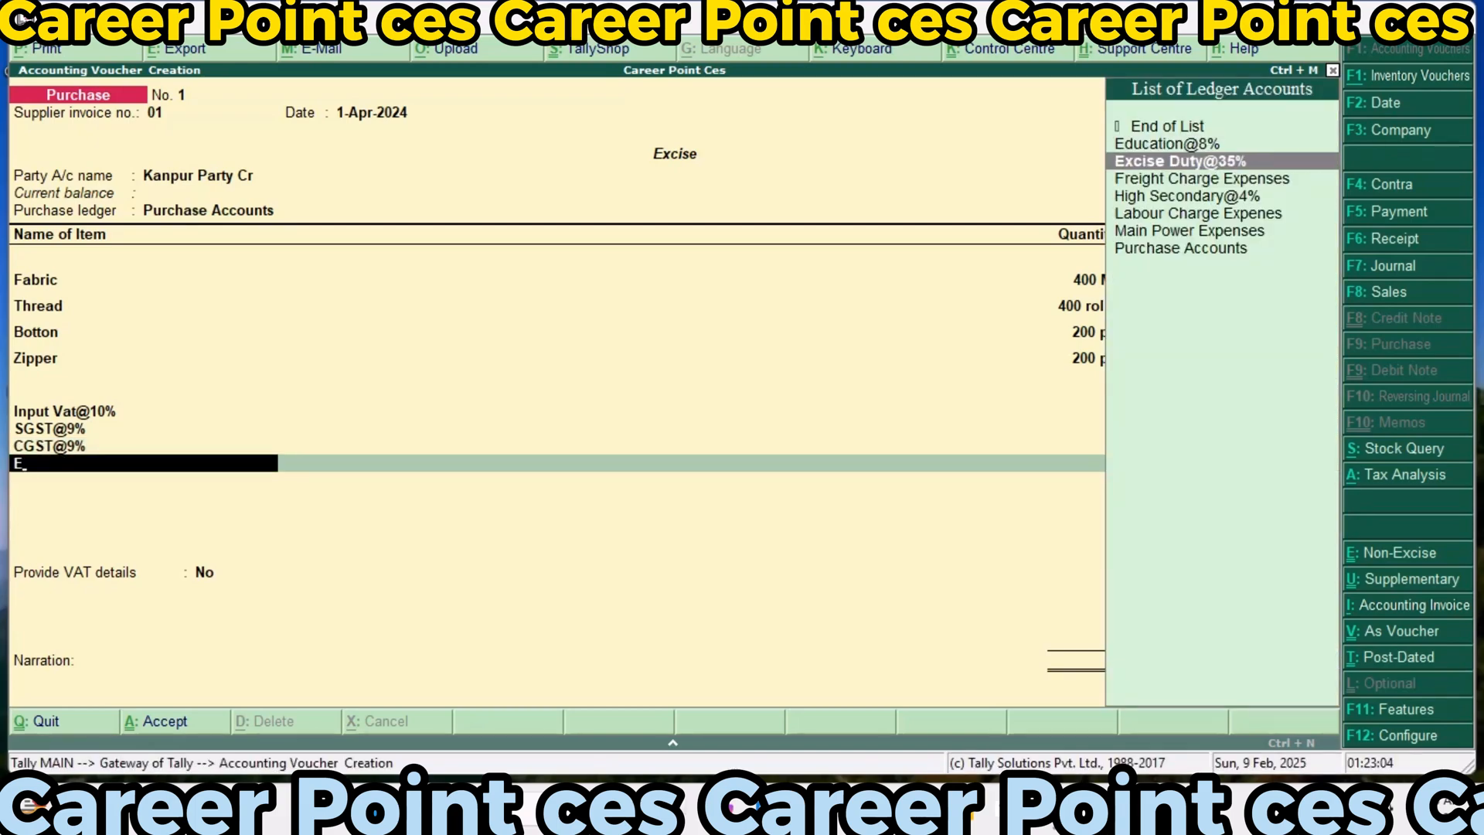
key(Return)
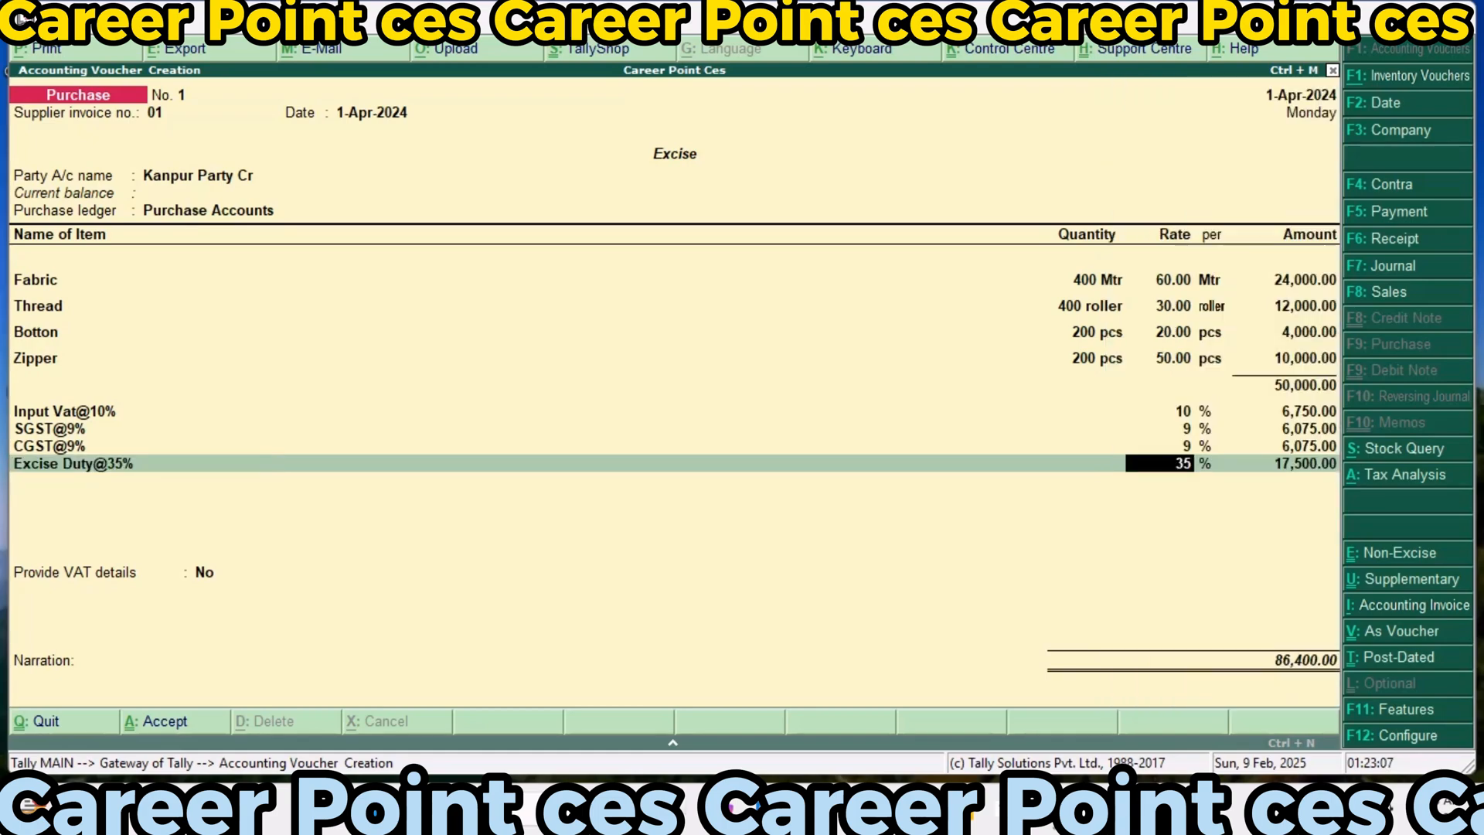
key(Return)
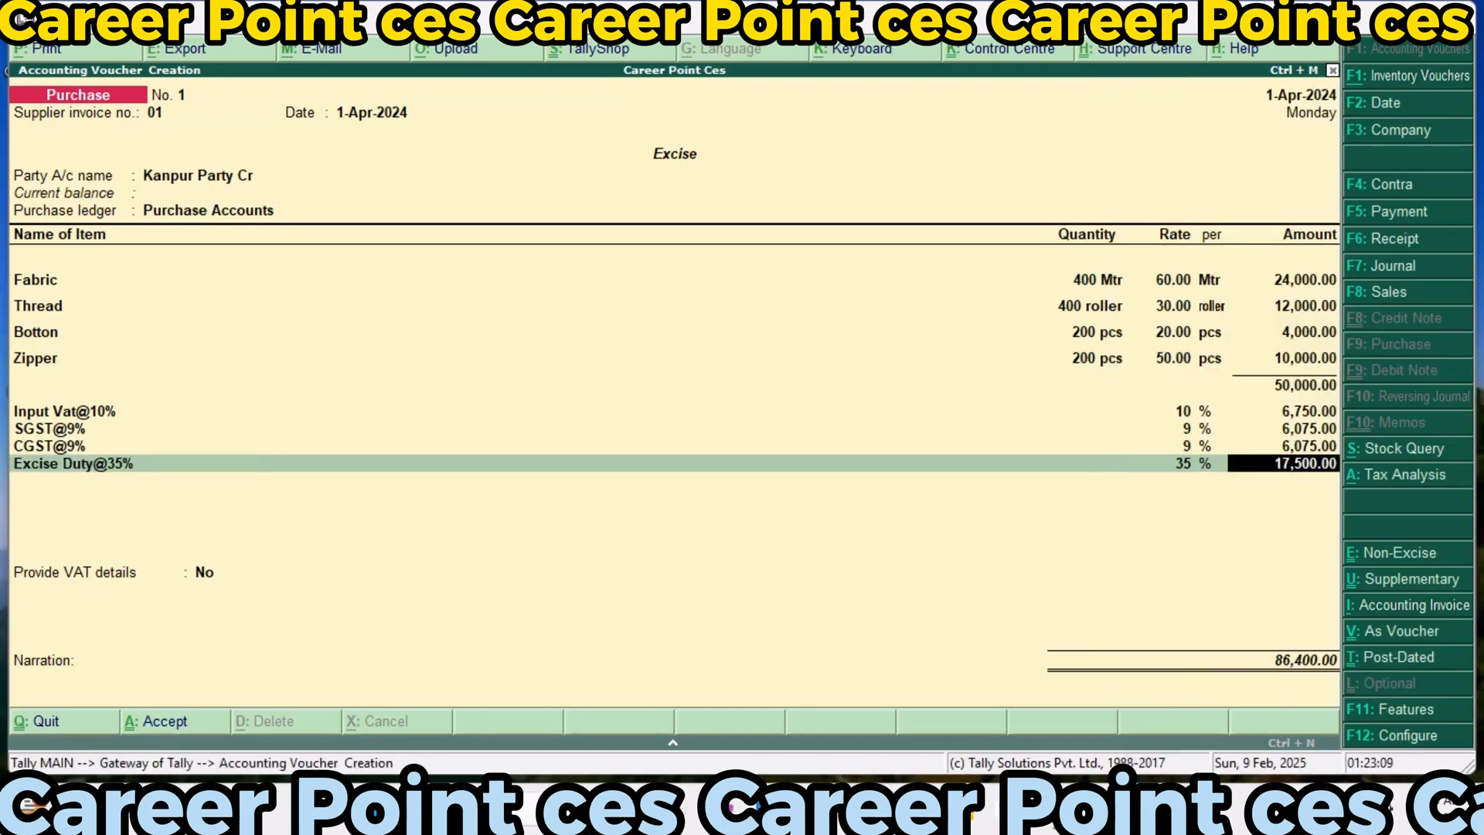
key(Return)
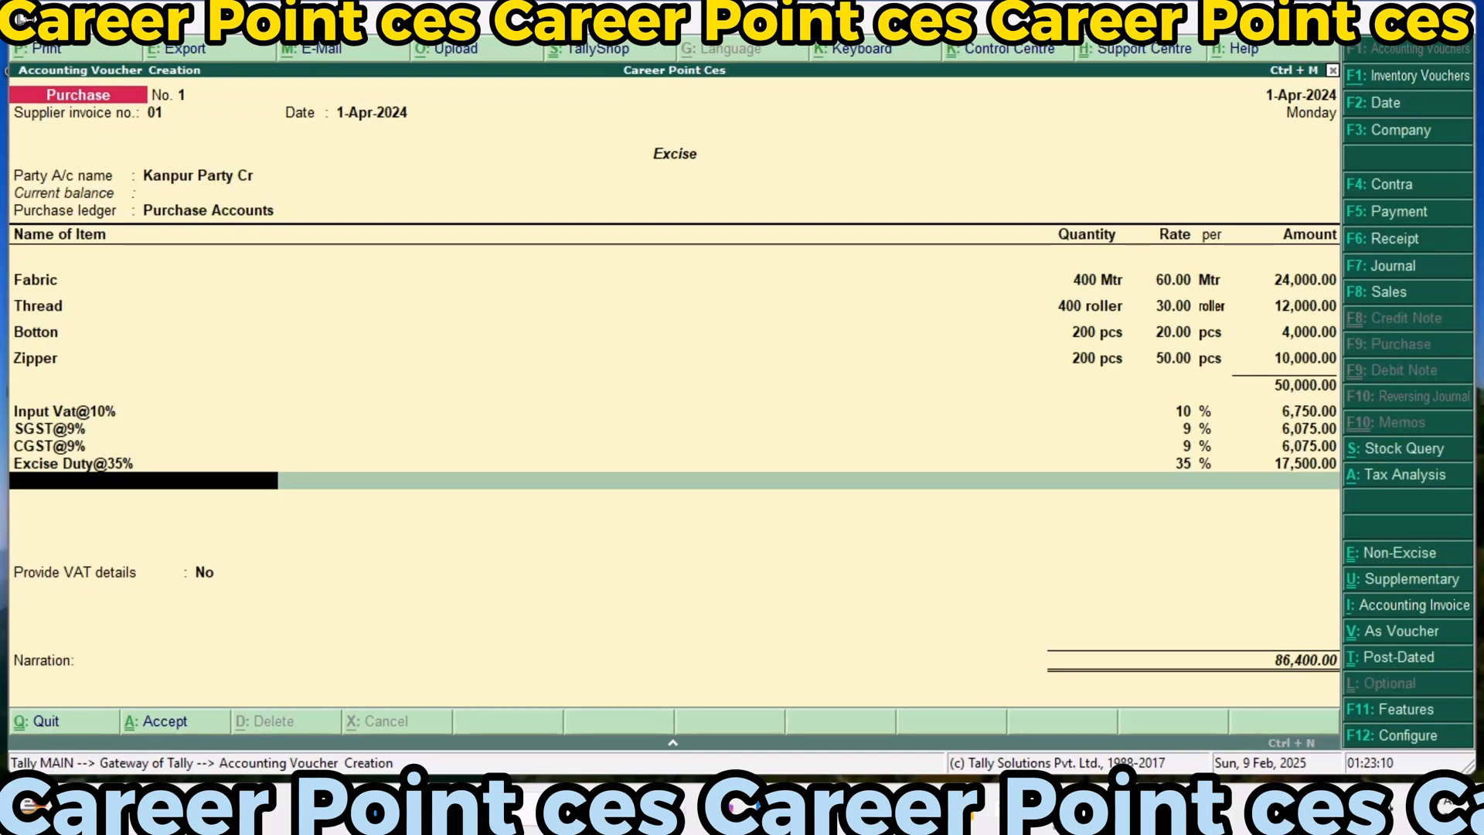
Add the Education@8% and High Secondary@4% ledgers to the purchase, accepting their rates and calculated amounts
text(E)
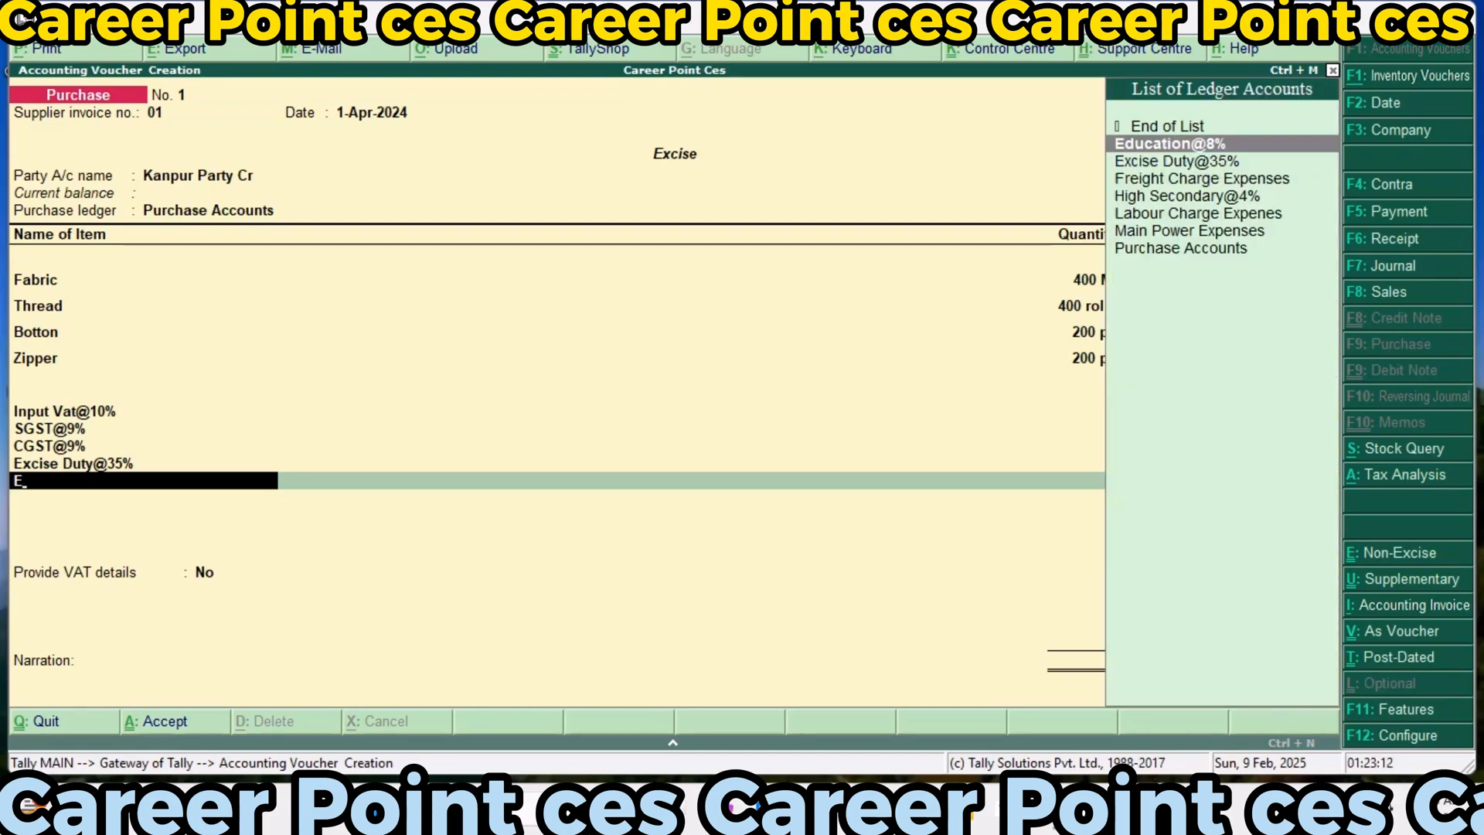
key(Return)
key(Return)
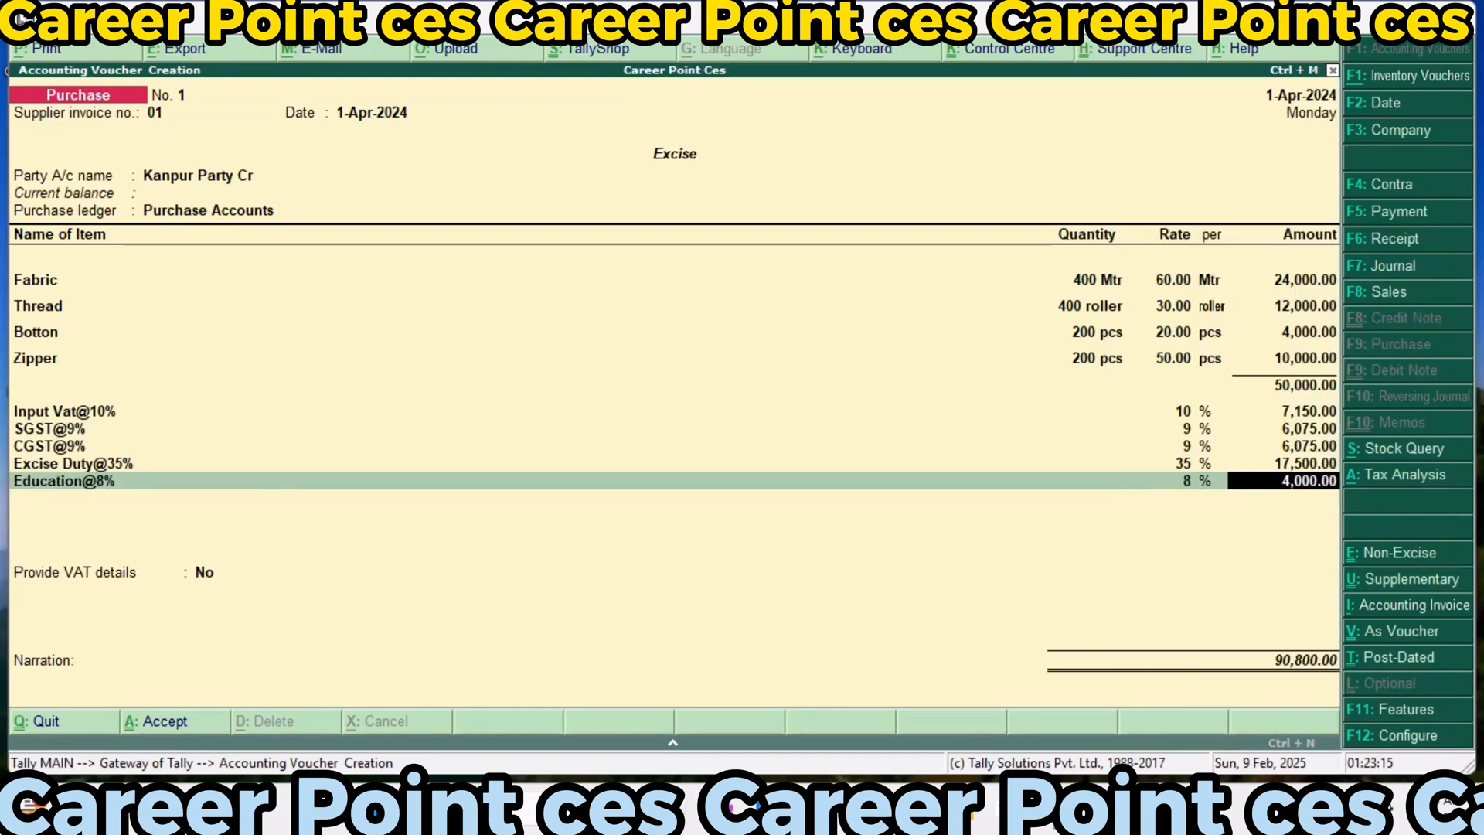
key(Return)
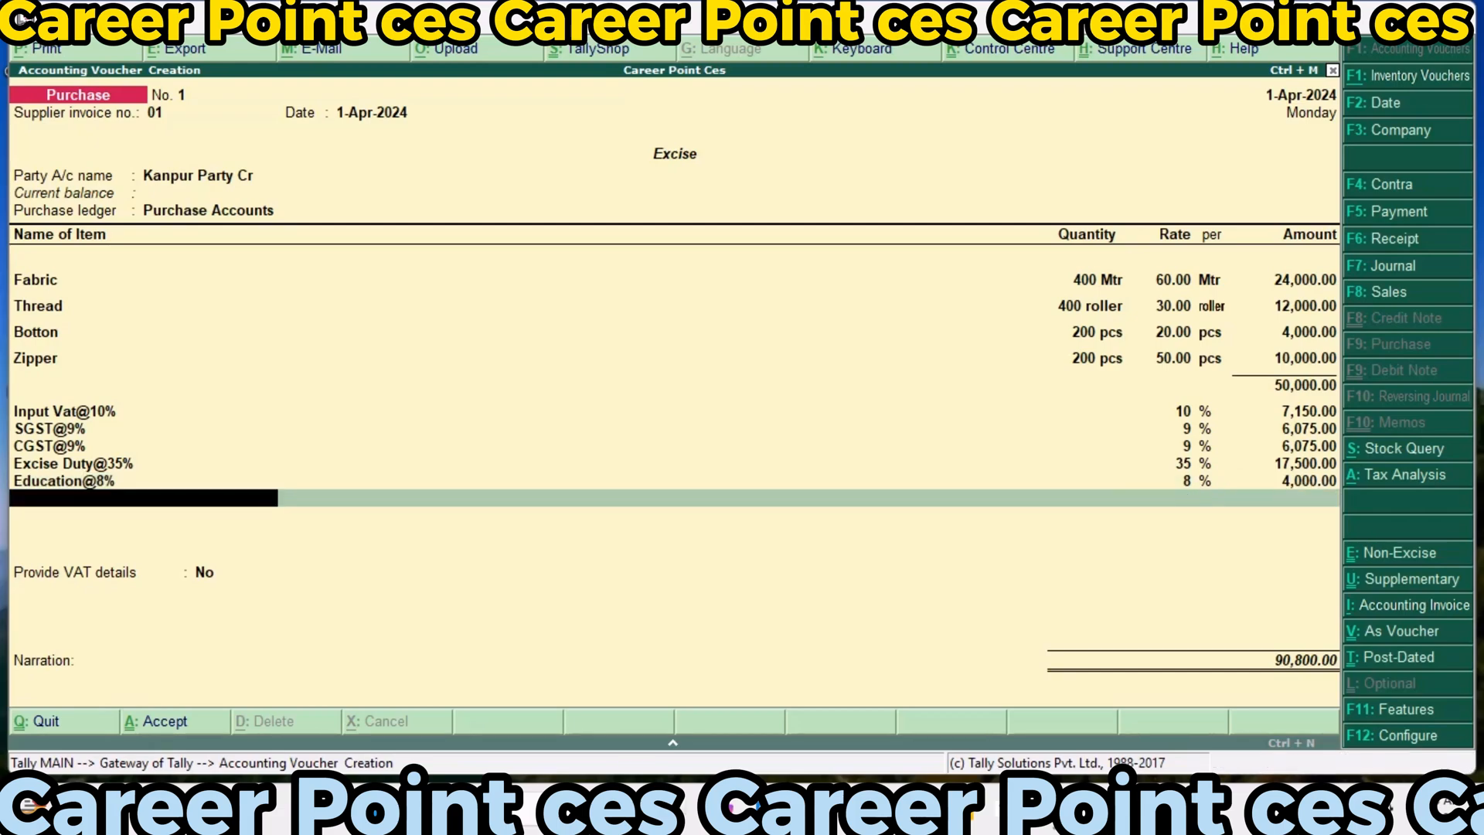
text(H)
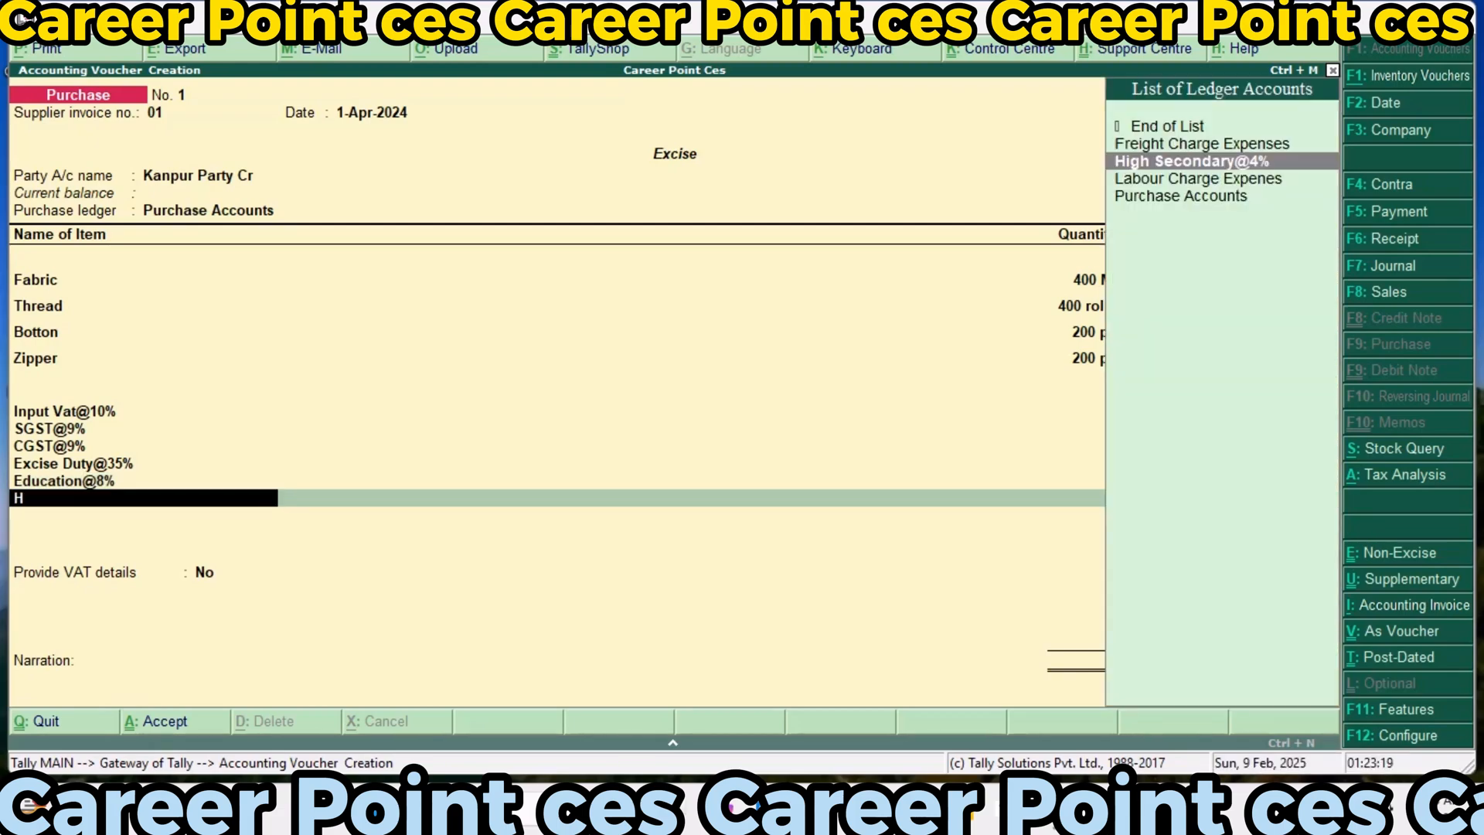
key(Return)
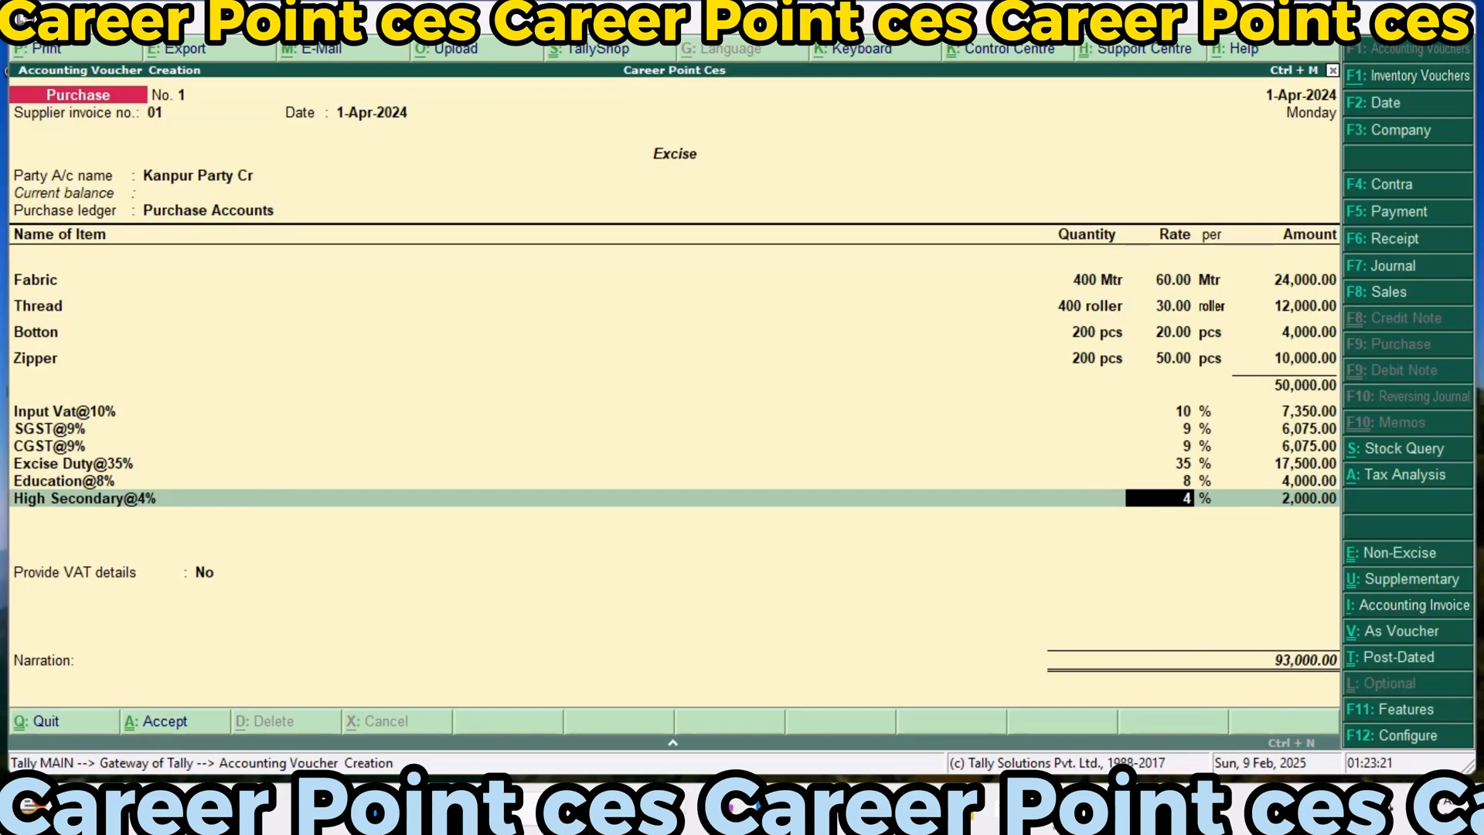
key(Return)
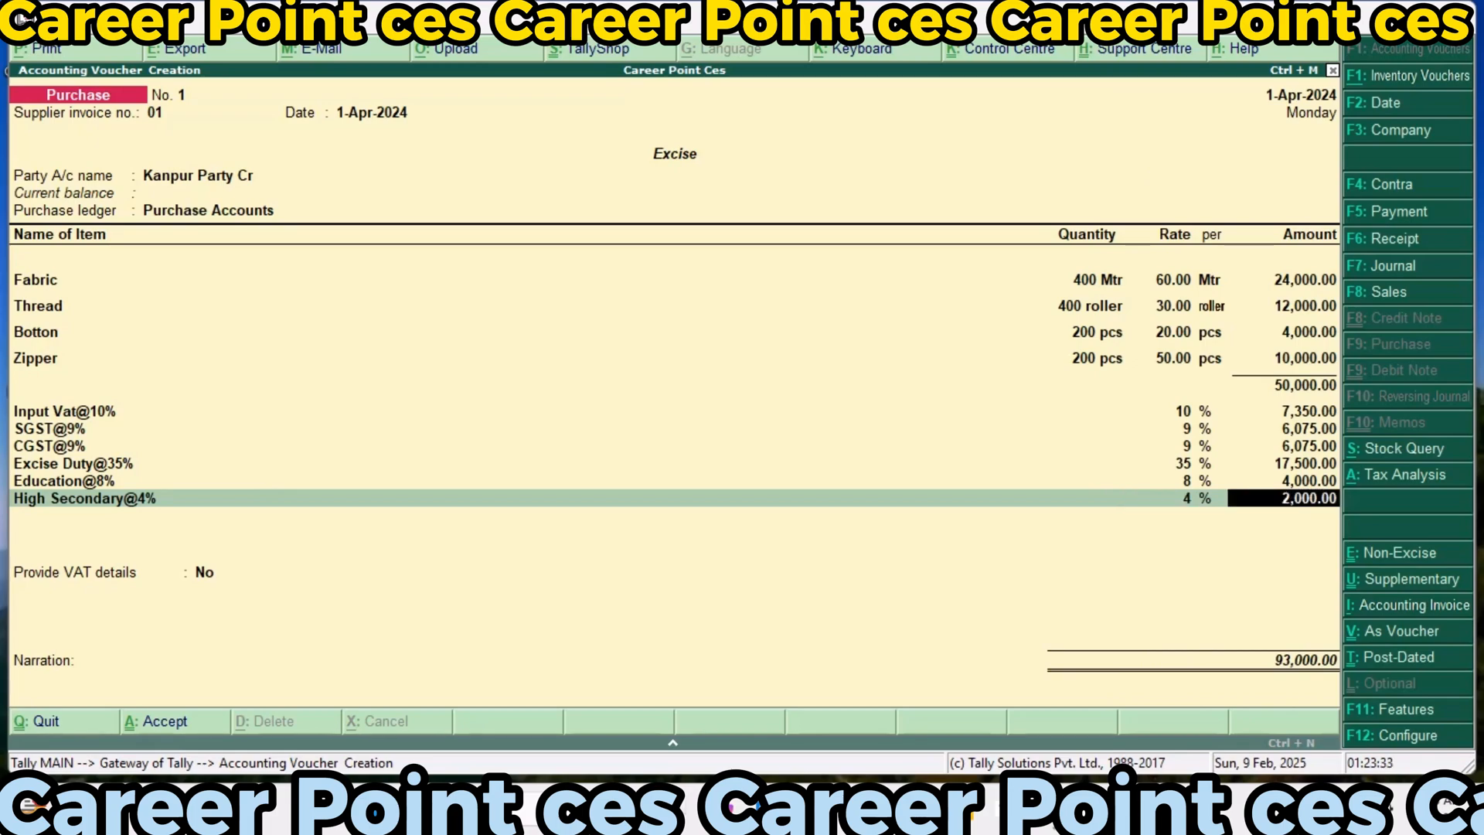
key(Return)
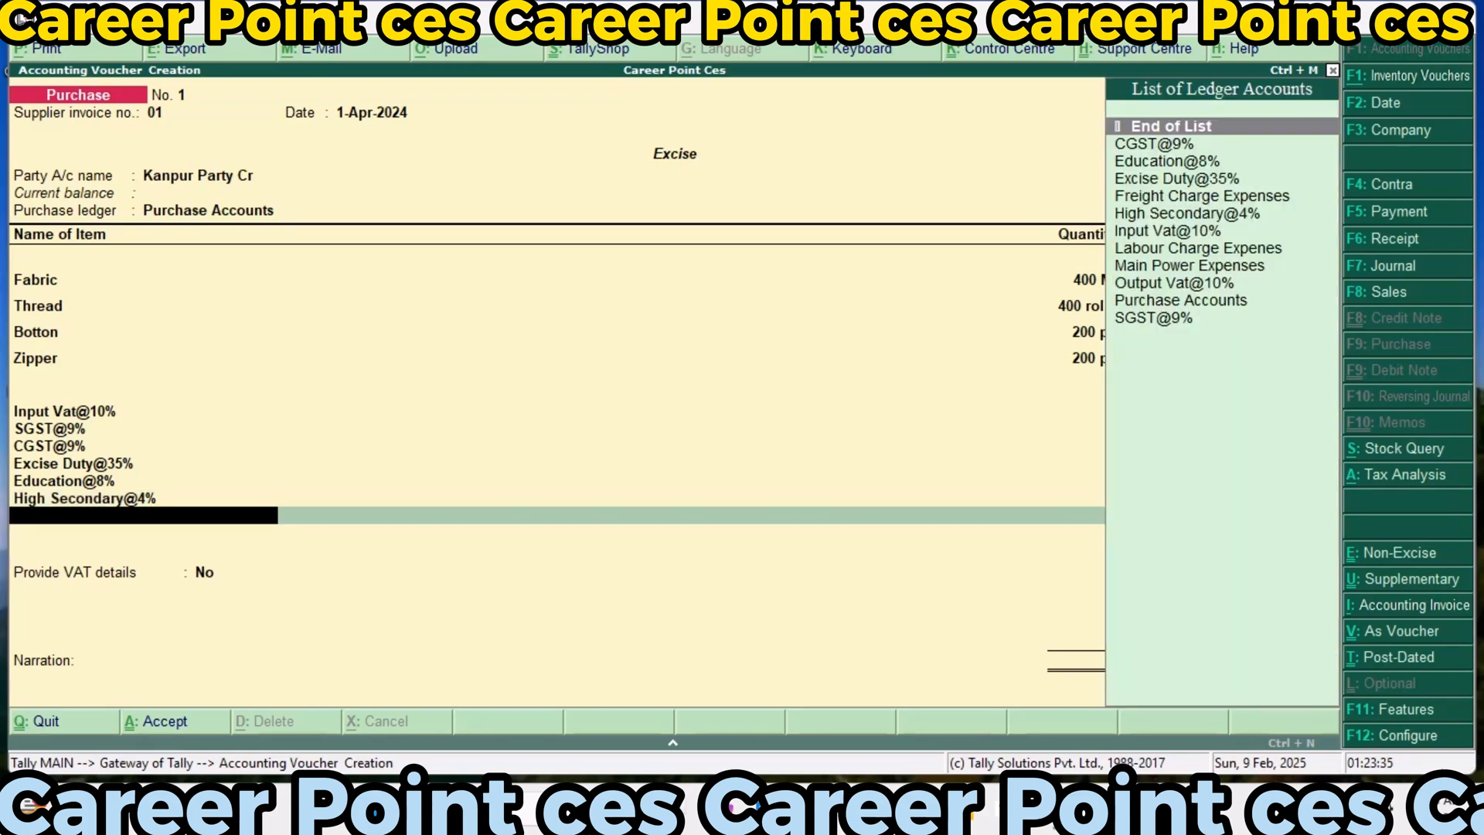
End the ledger list, keep Provide VAT details at No, leave the narration blank and save the purchase voucher
key(Return)
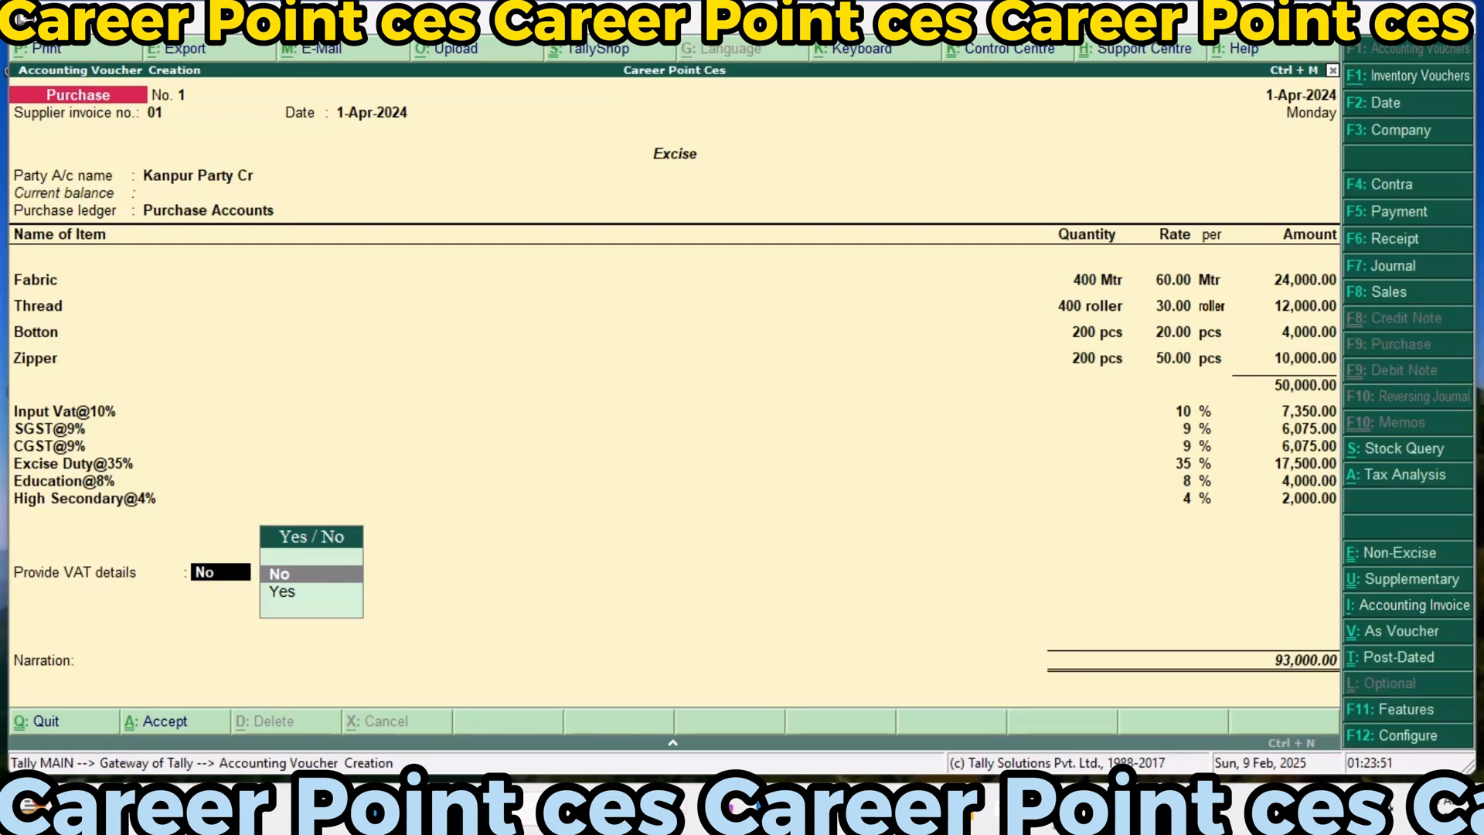
key(Return)
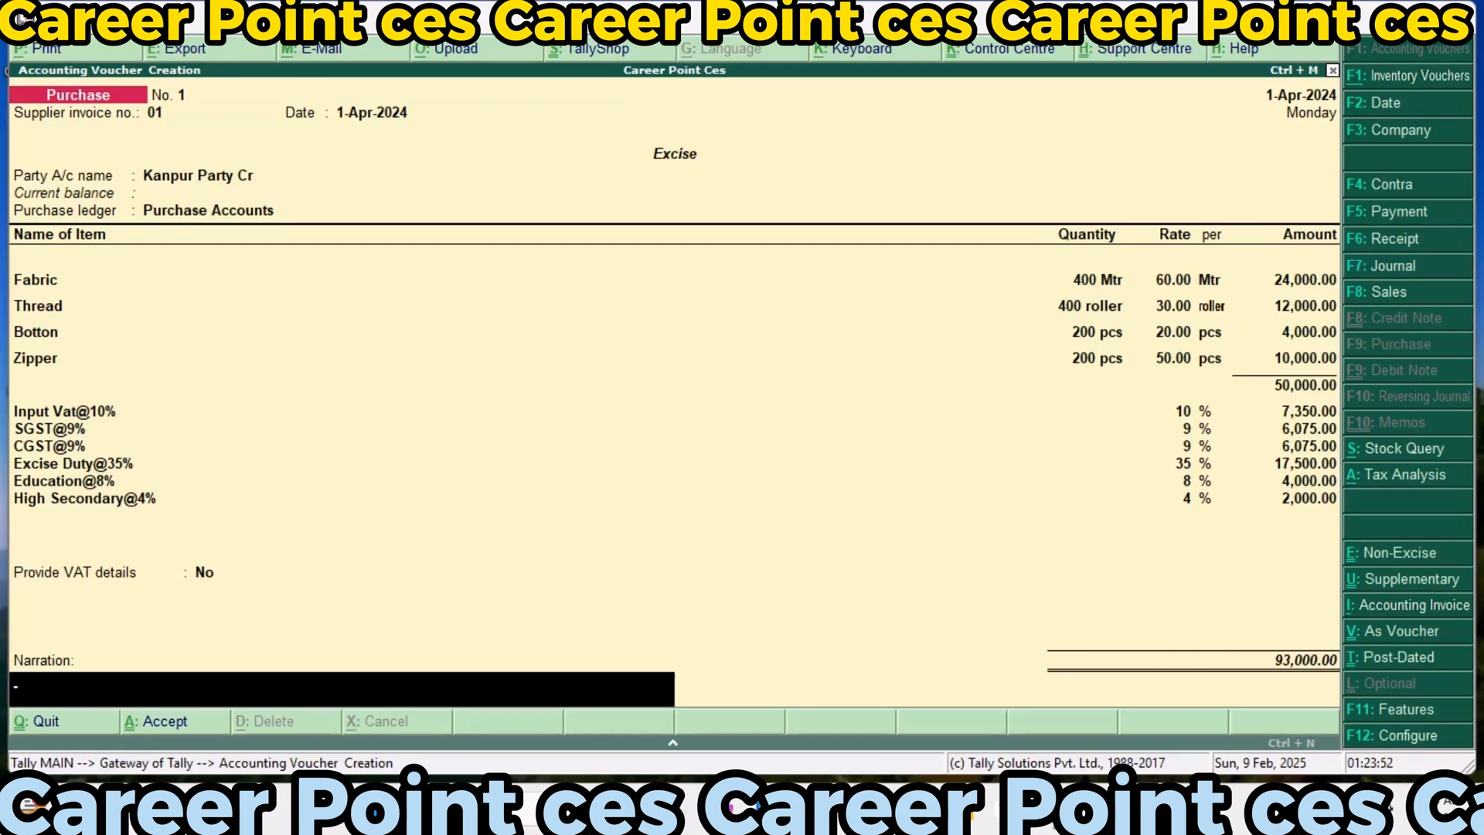
key(Return)
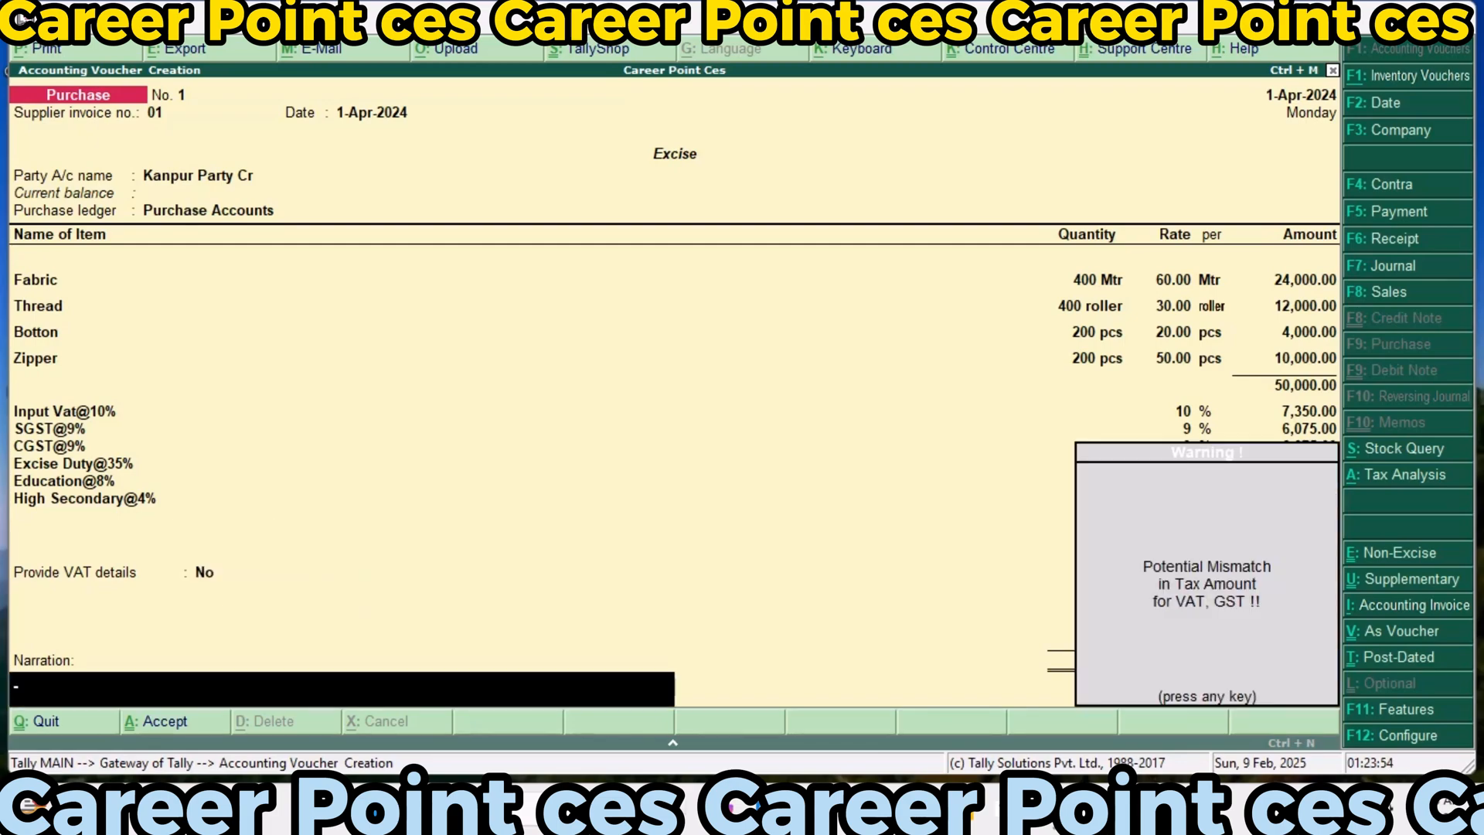
key(Return)
Leave purchase entry and open a new inventory voucher of the type Manufacturing Journal
key(Return)
key(Return)
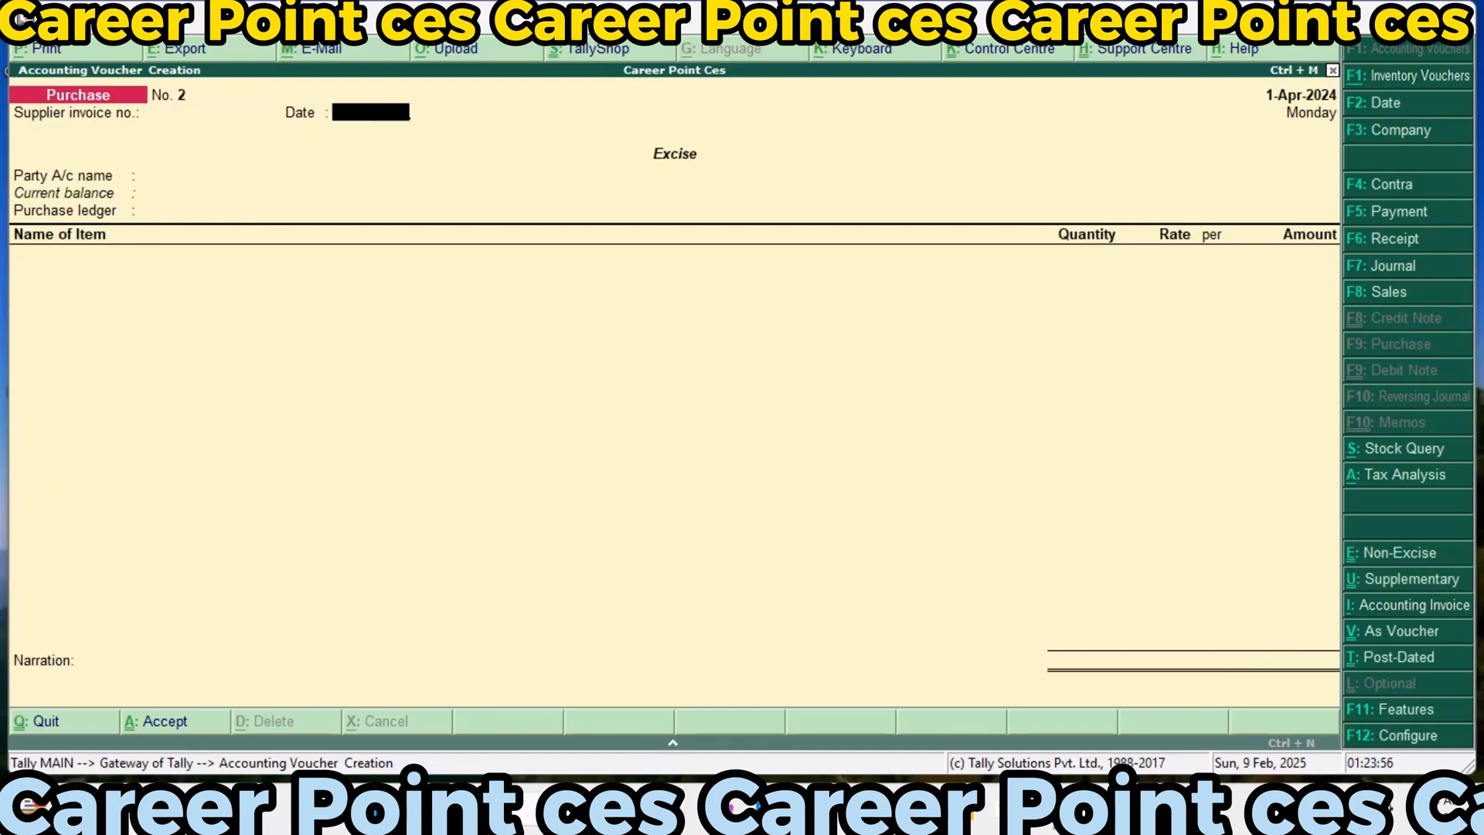
key(Escape)
key(Return)
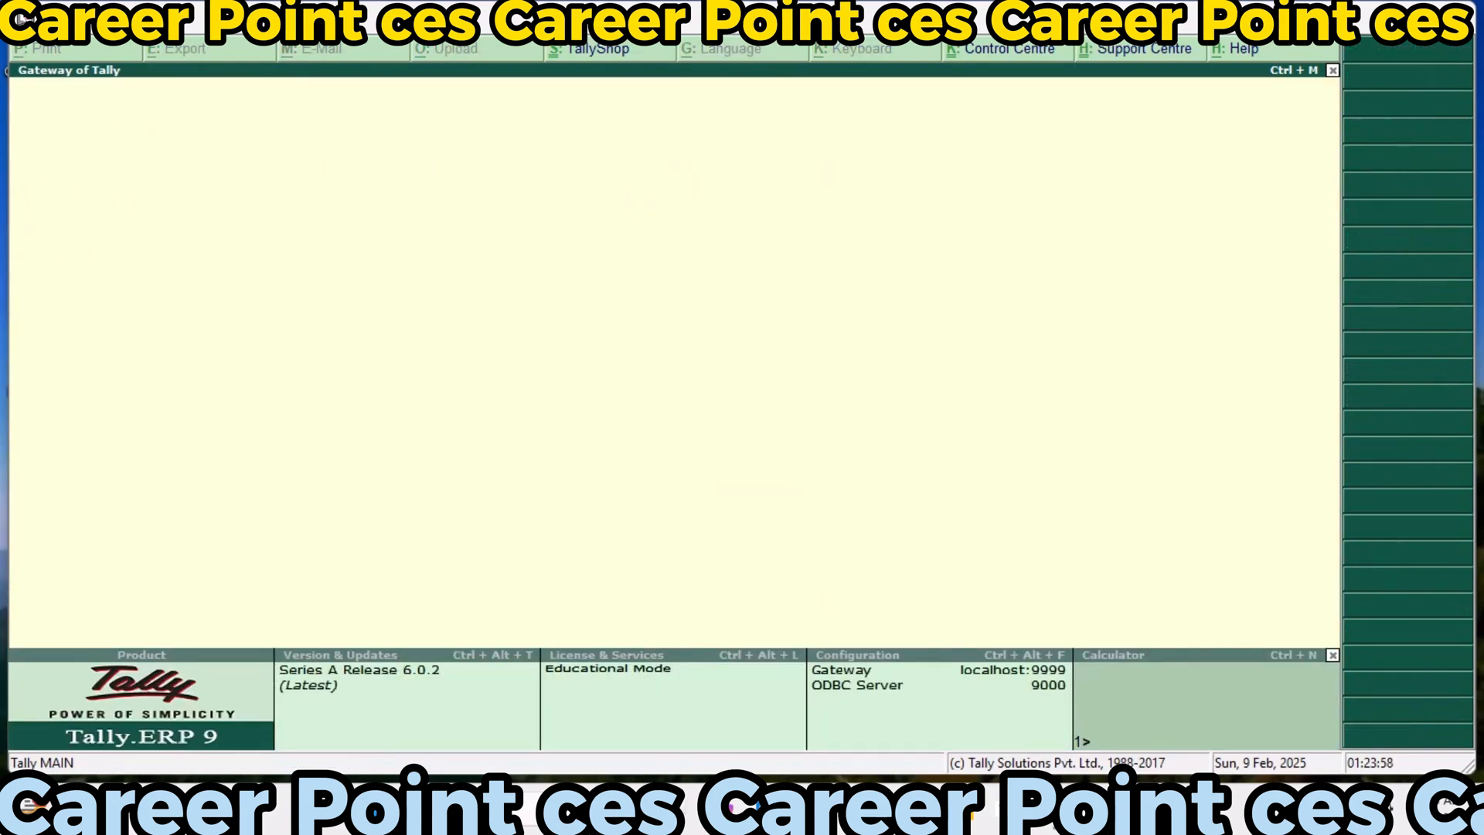
key(Down)
key(Down)
key(Down)
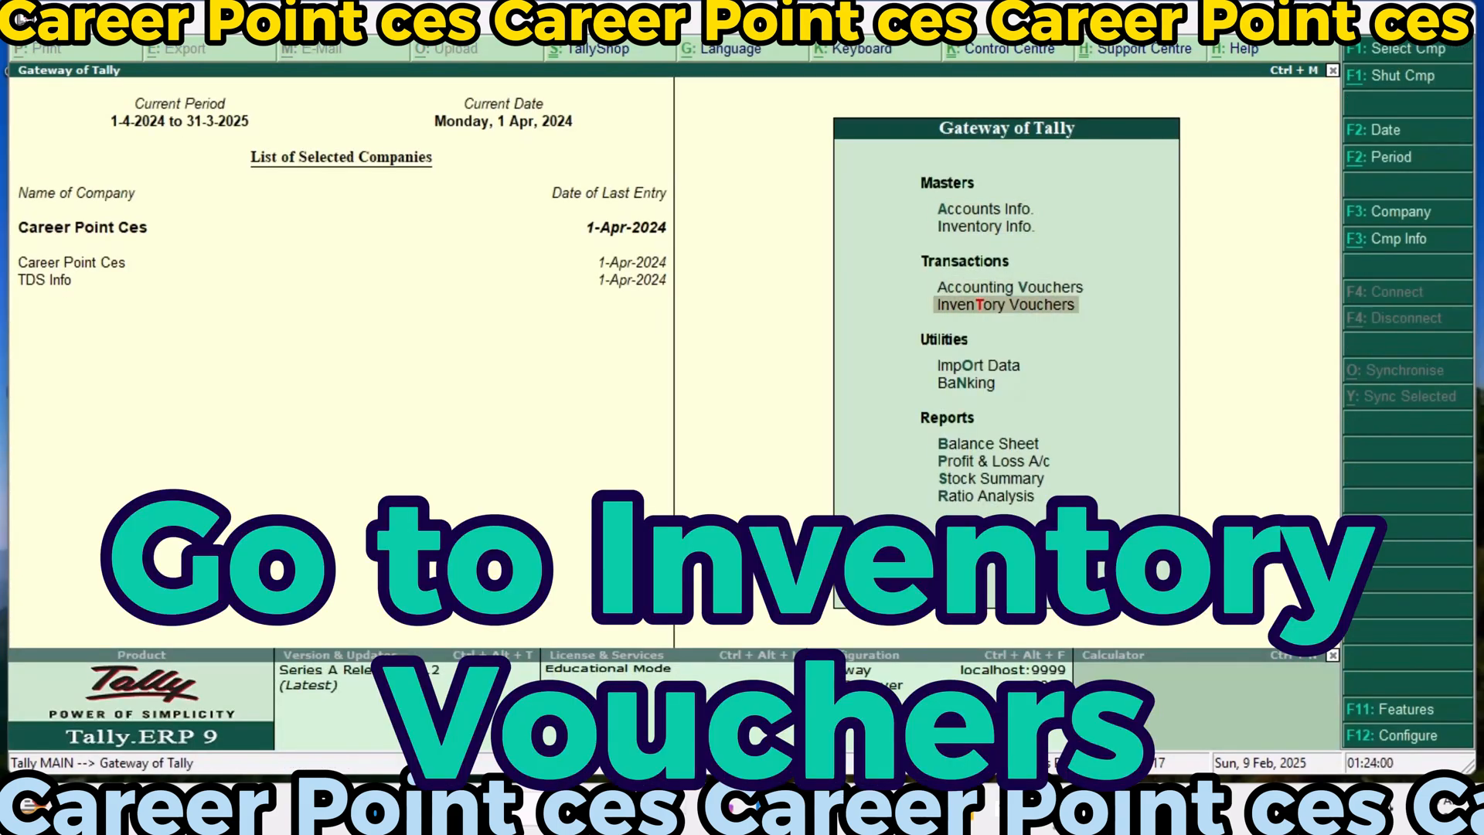
key(Return)
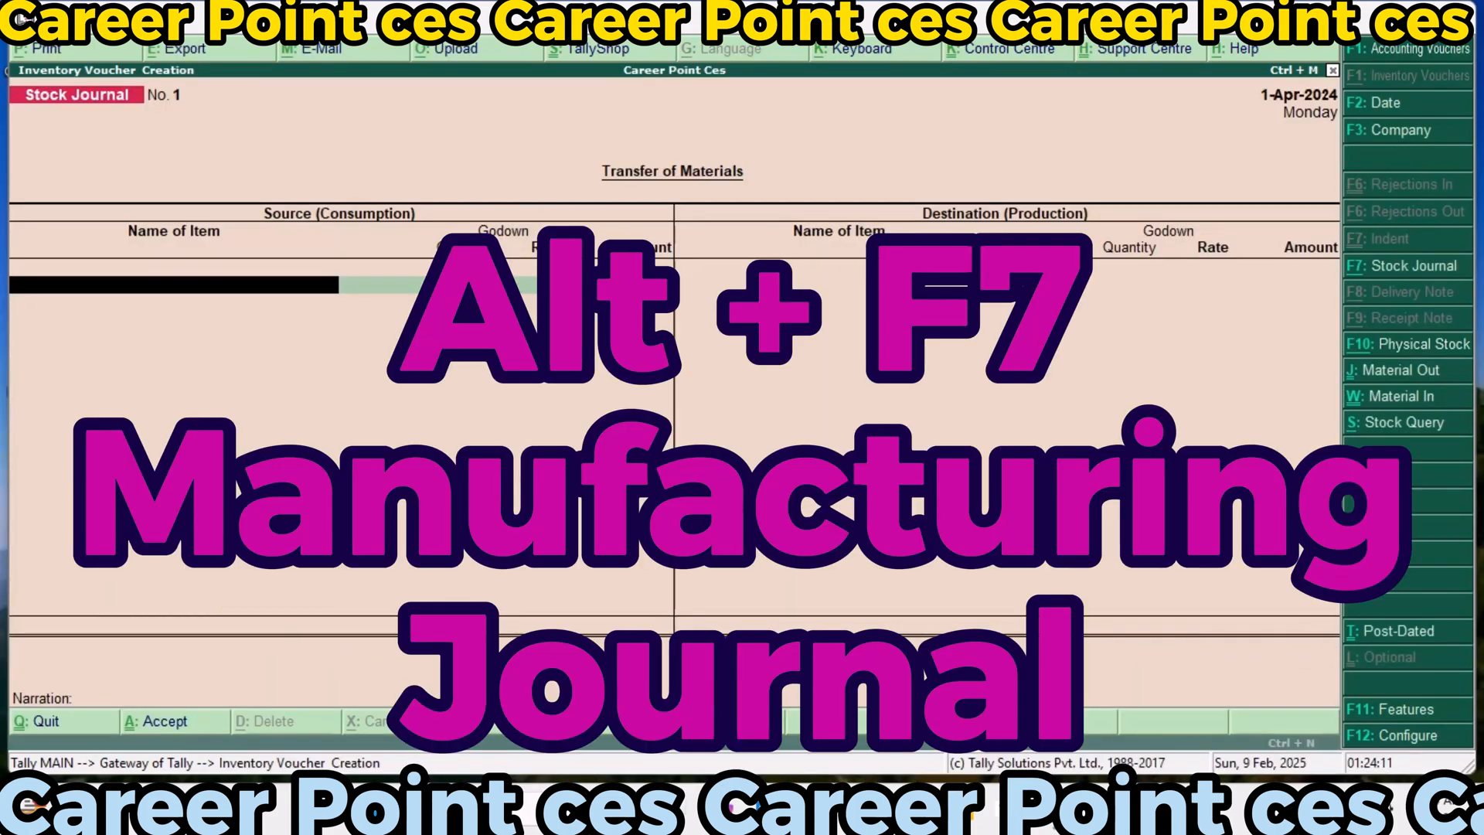
key(alt+F7)
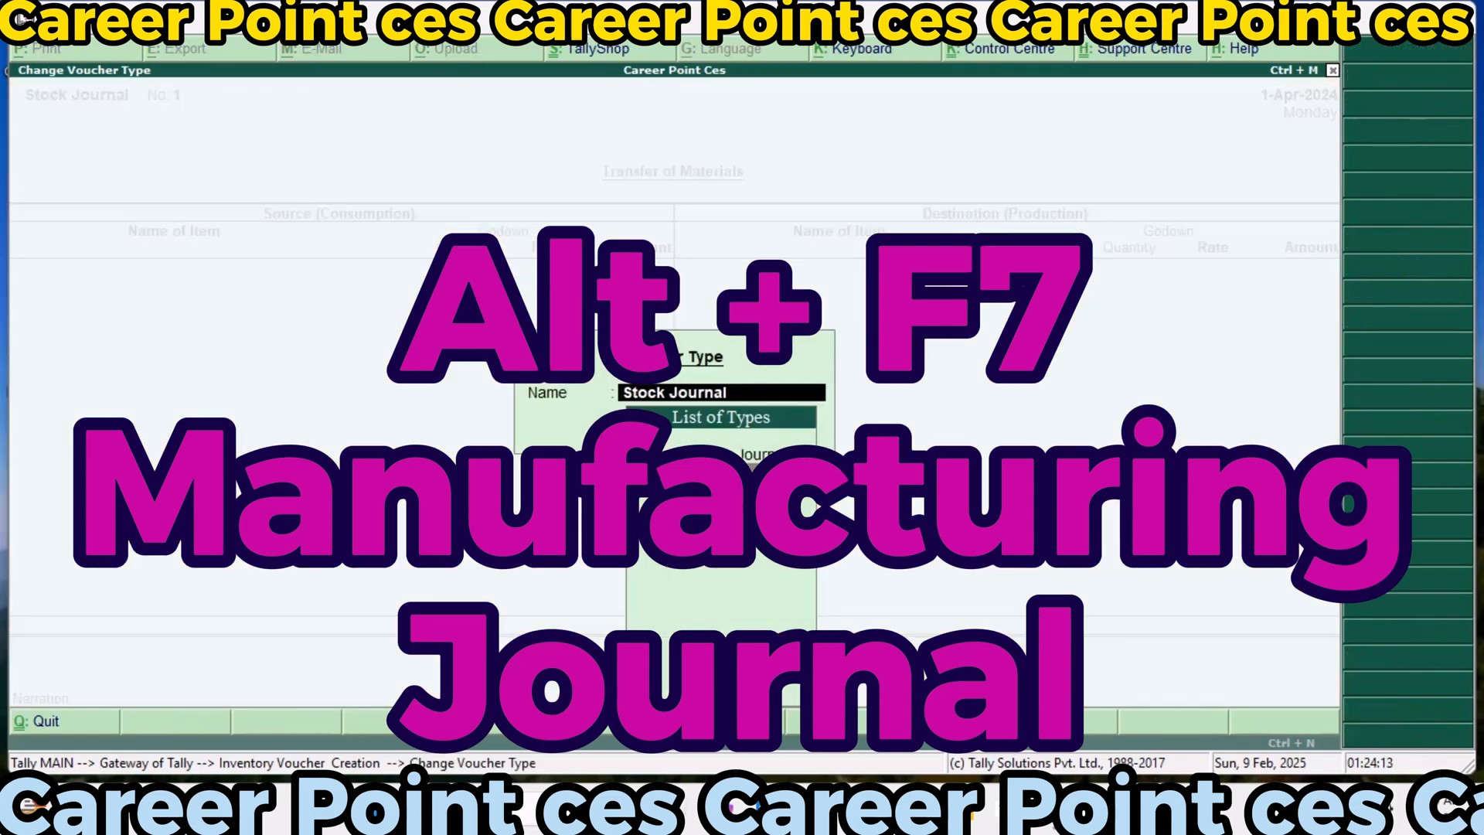
key(Up)
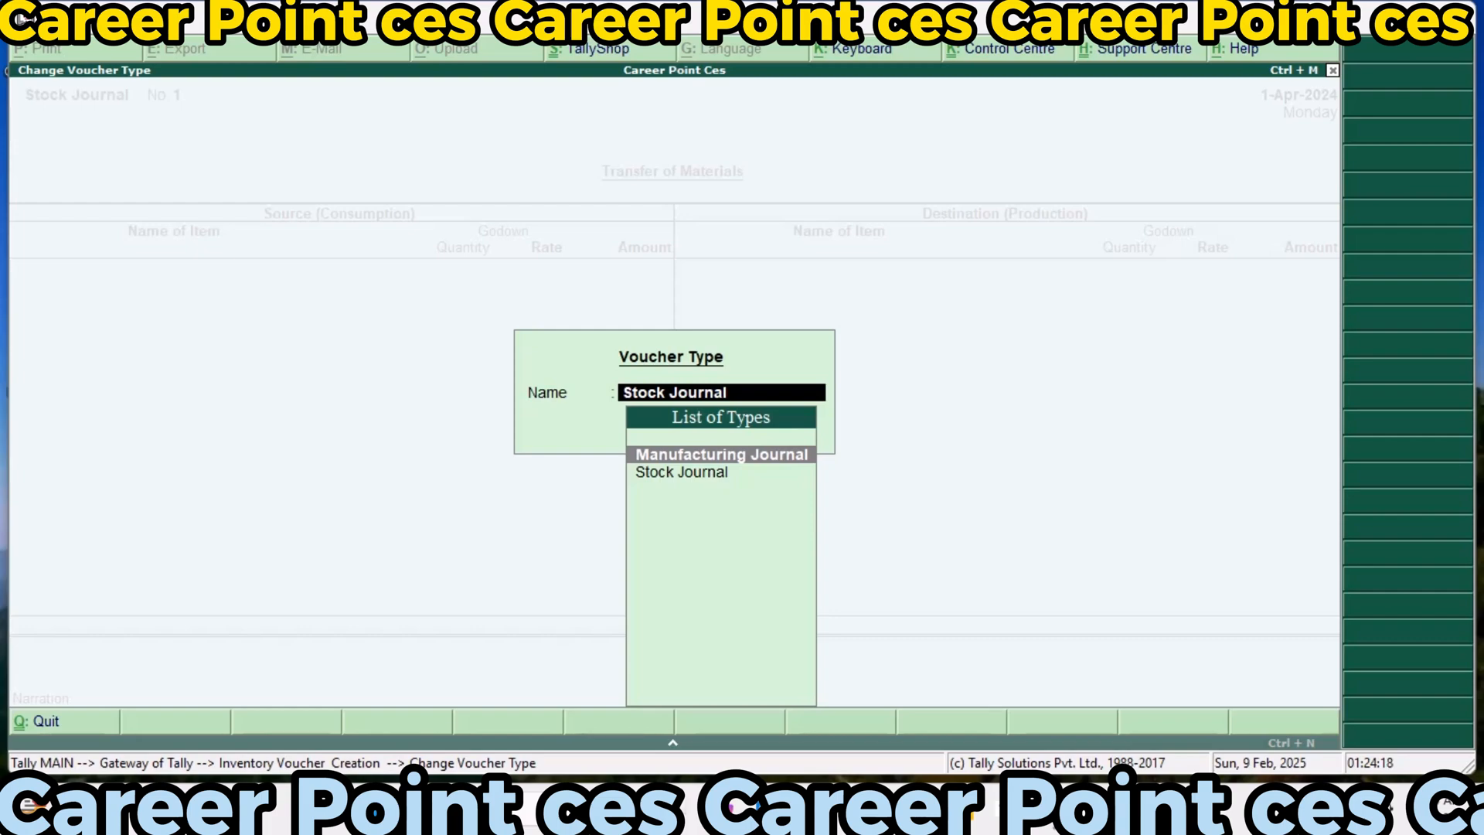
key(Return)
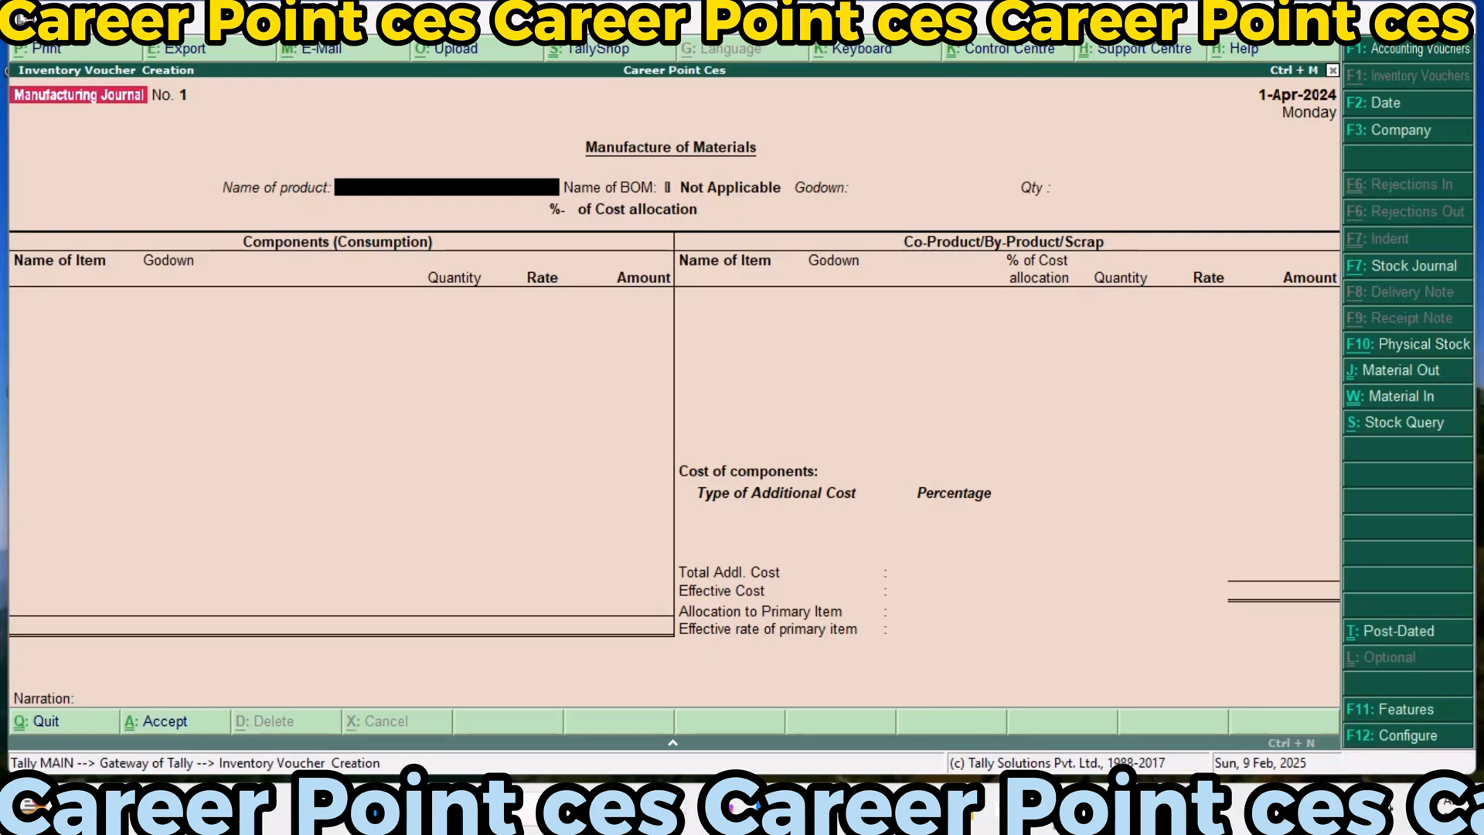
Set the journal's product to Jeans with the Jeans BOM, stored in Main Location, with a quantity of 200 pcs
text(Jeans)
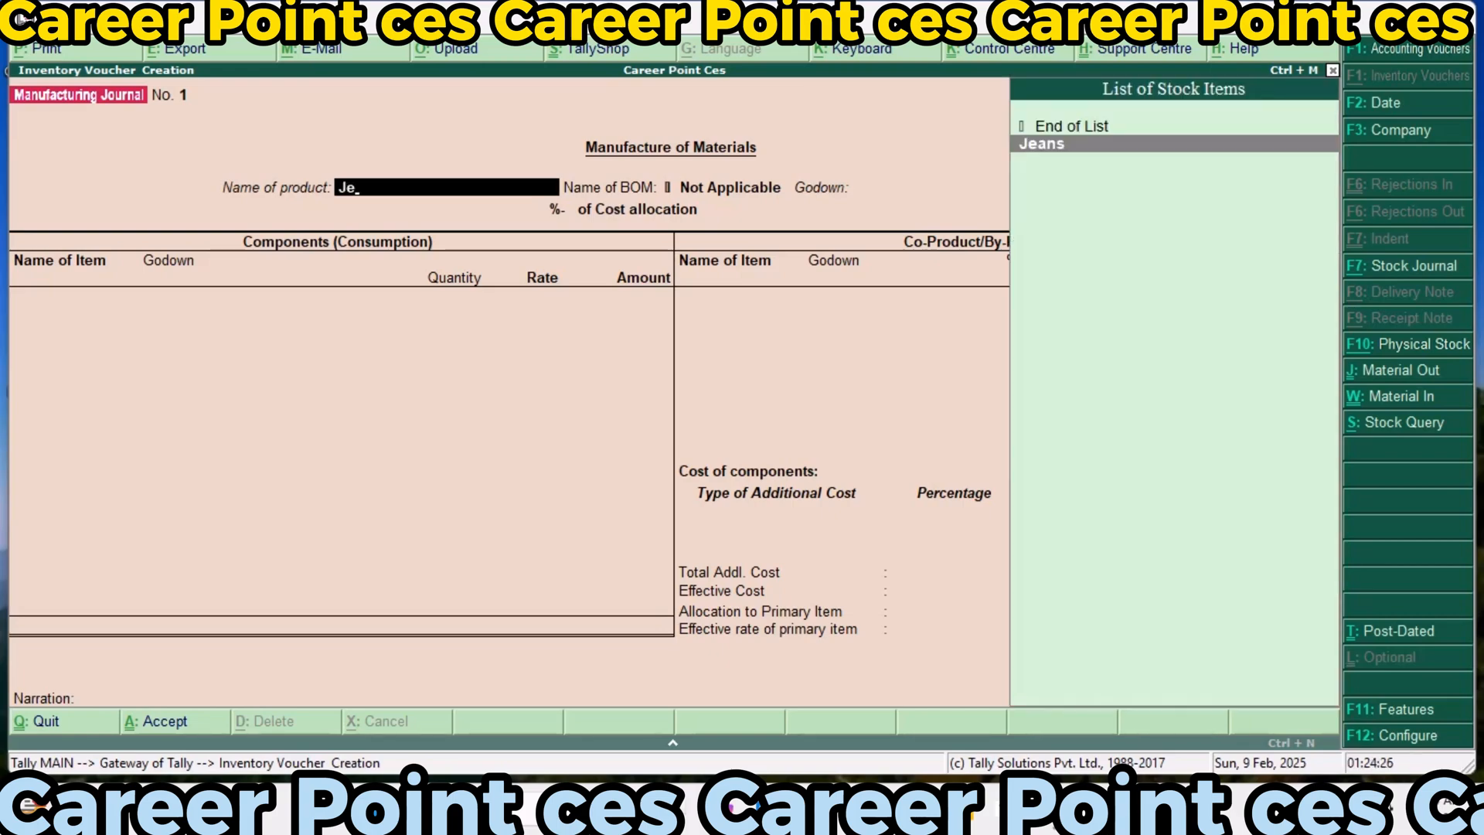
key(Return)
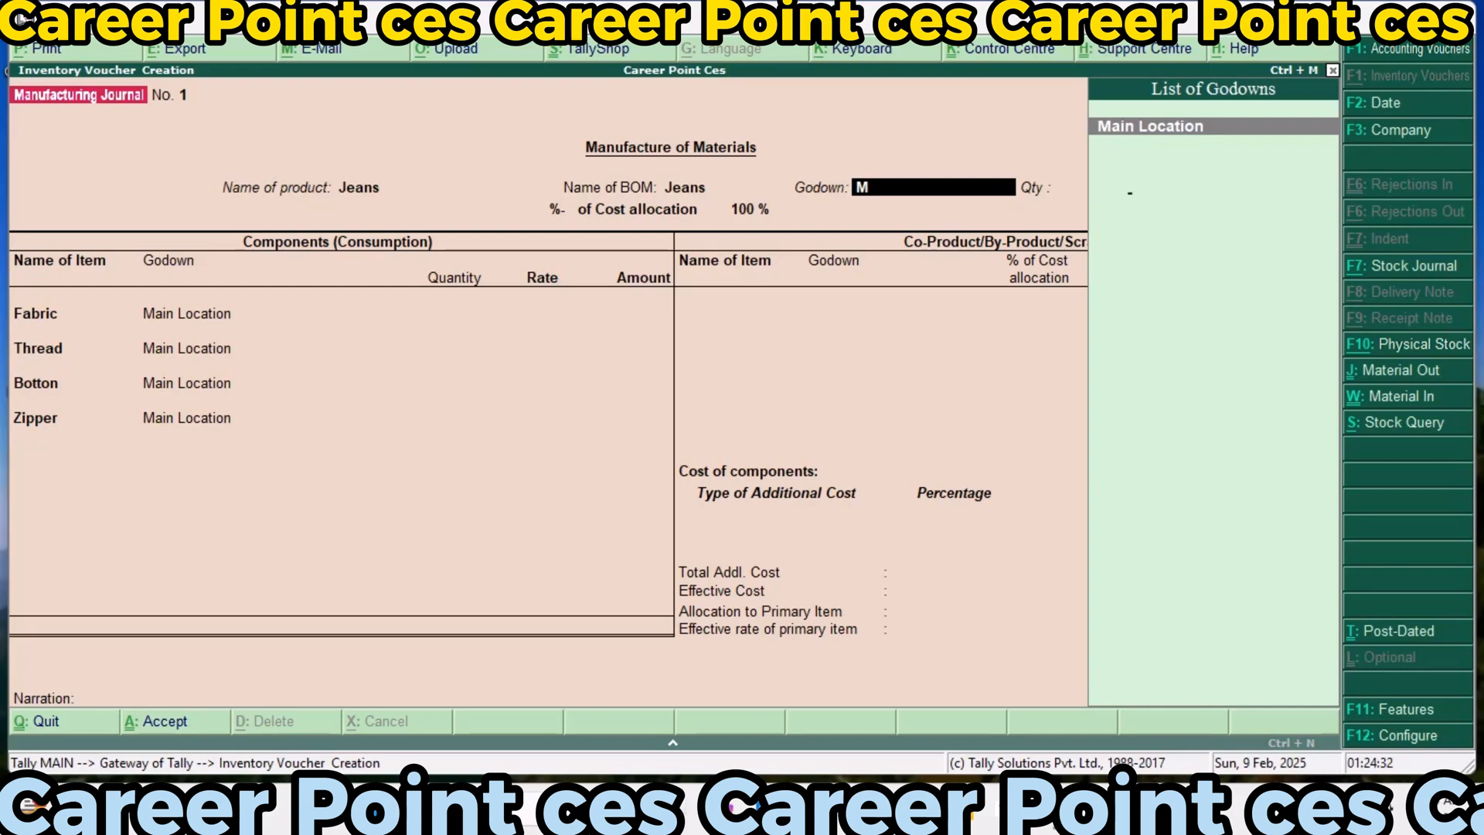
key(Return)
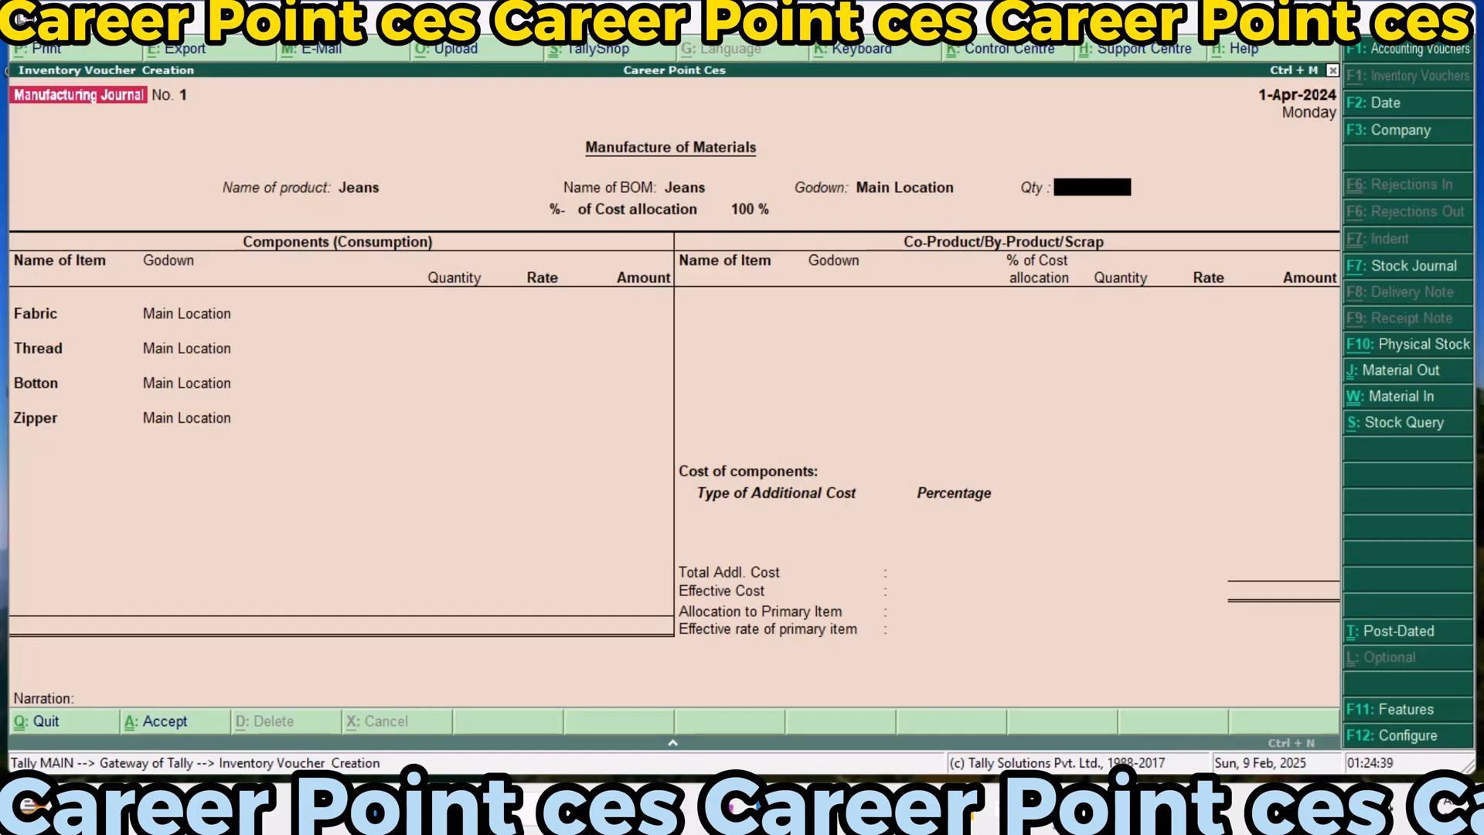
text(20)
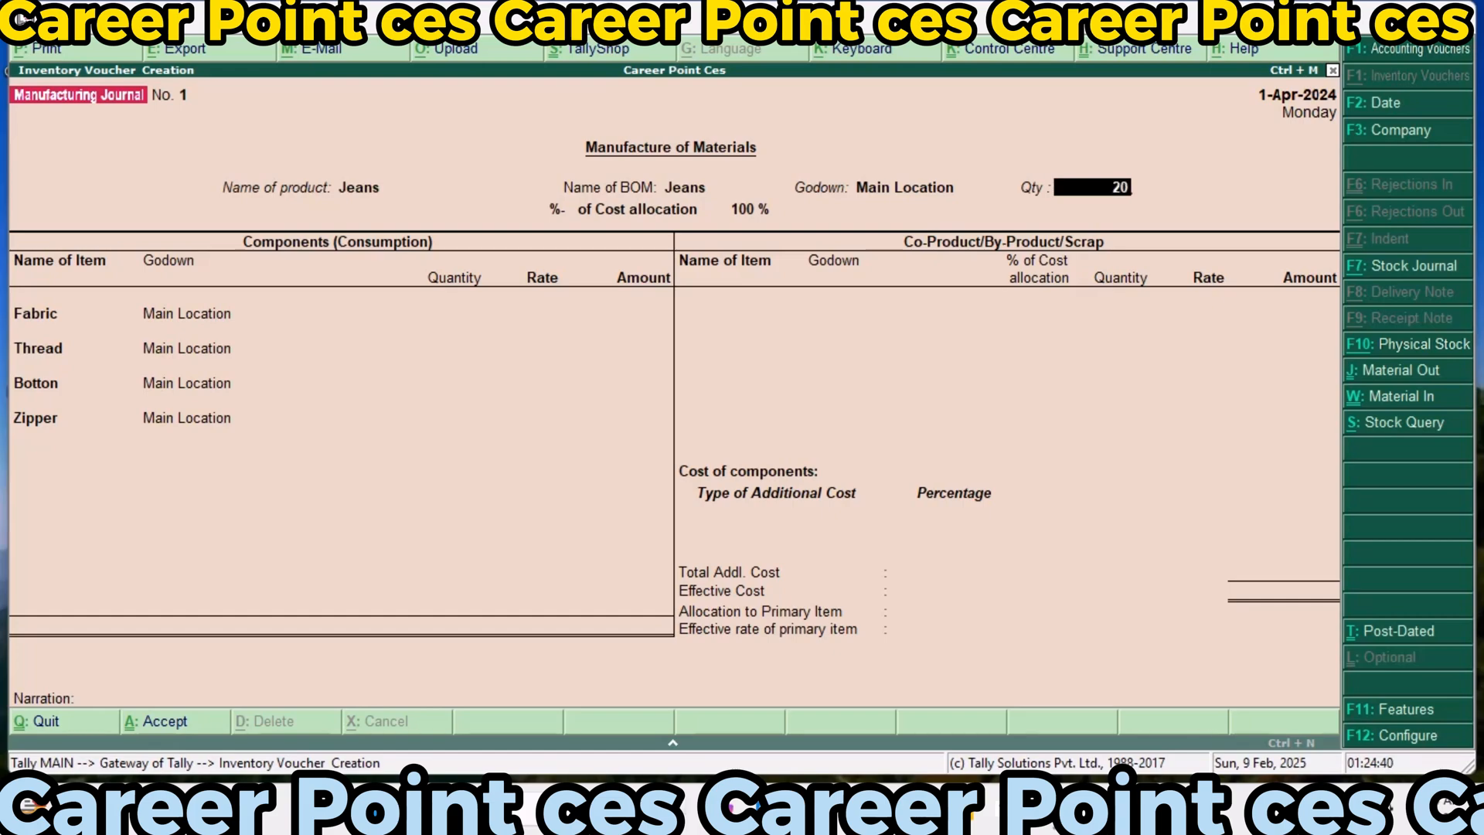
key(Return)
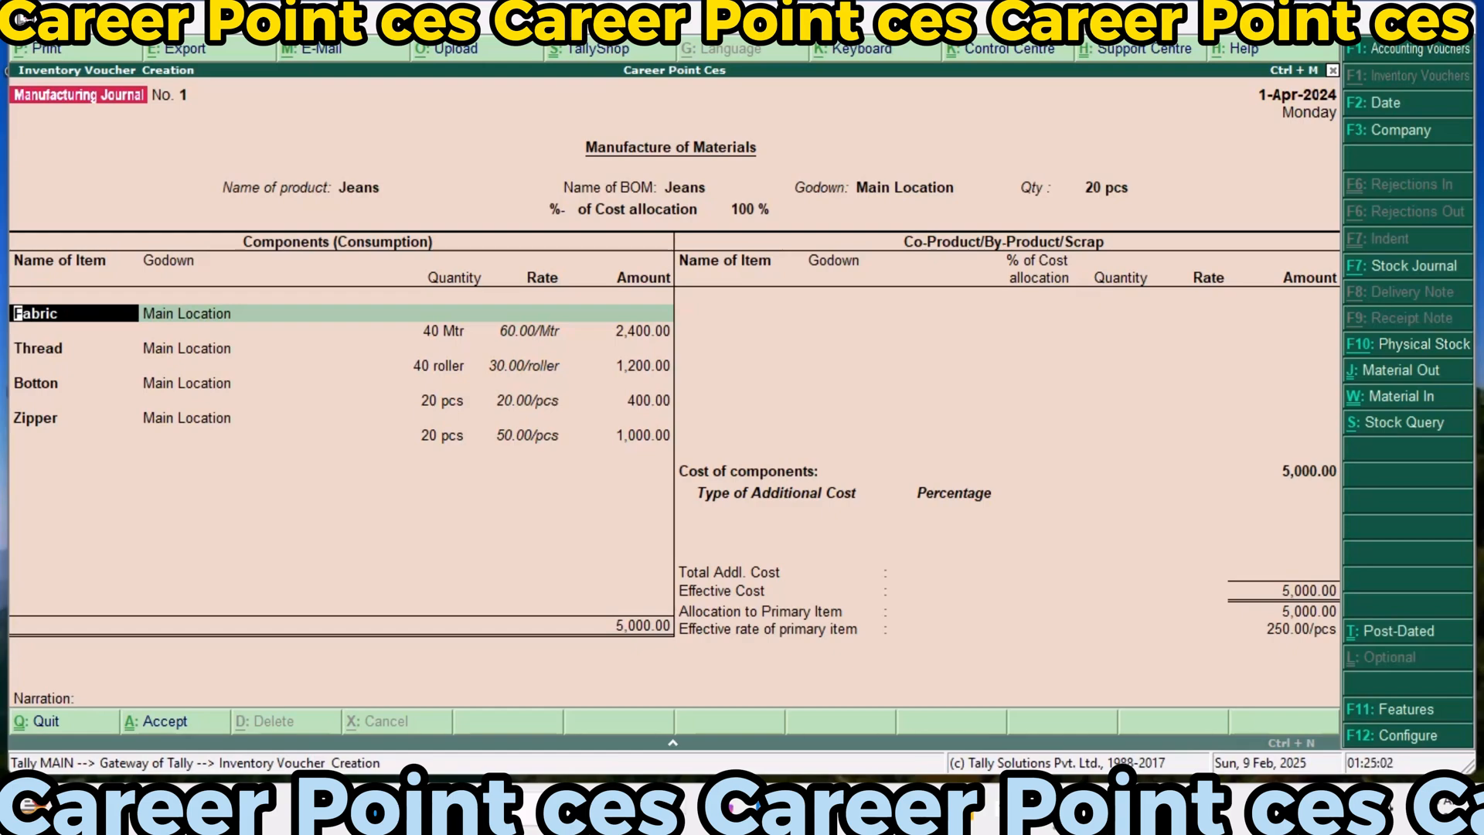
key(BackSpace)
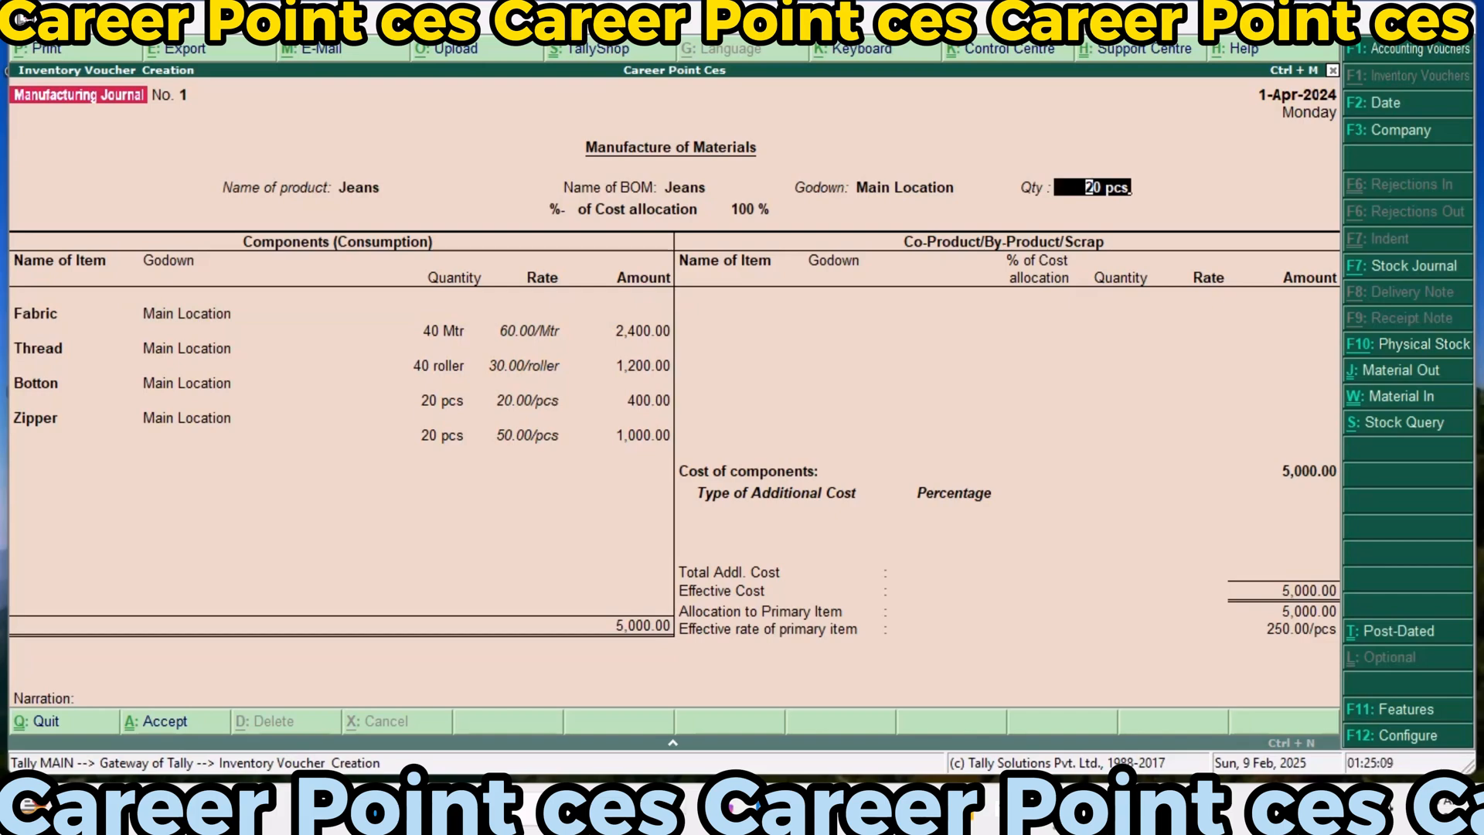
text(200)
key(Return)
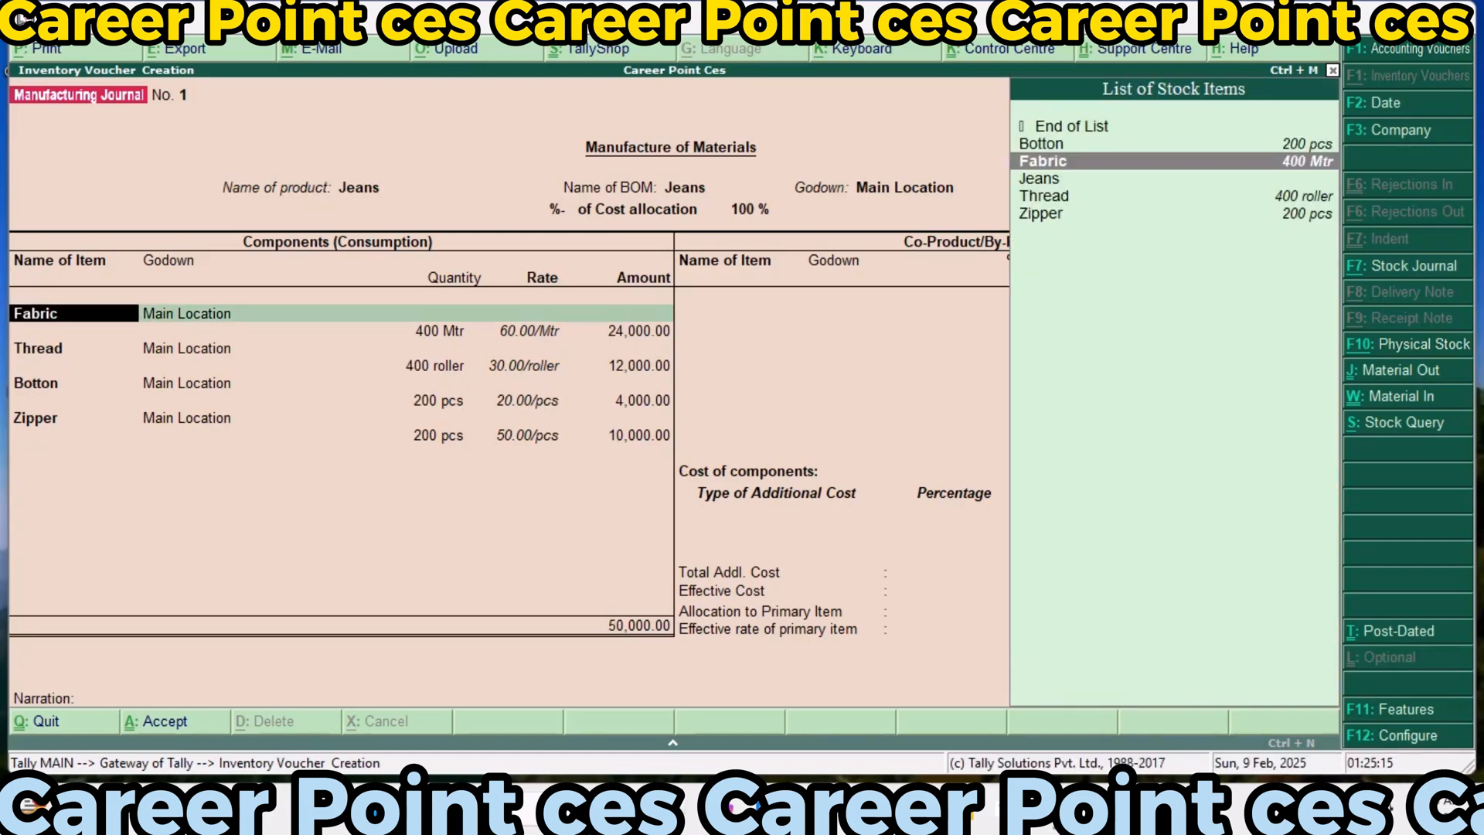
Accept the Fabric, Thread, Botton and Zipper component lines with their calculated quantities, rates and amounts
key(Return)
key(Return)
key(Return)
key(Return)
key(Return)
key(Return)
key(Return)
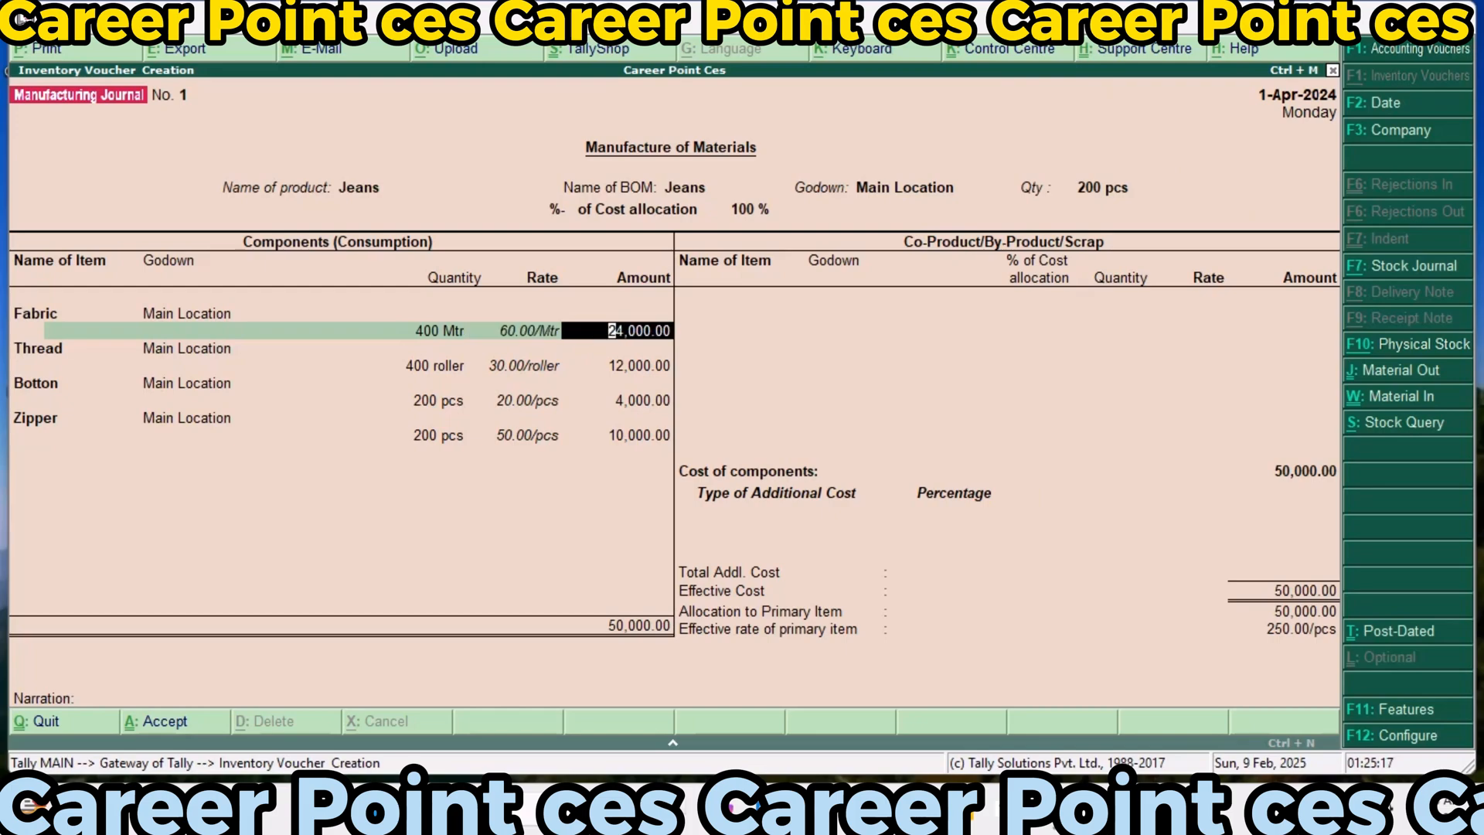
key(Return)
key(Return)
key(Return)
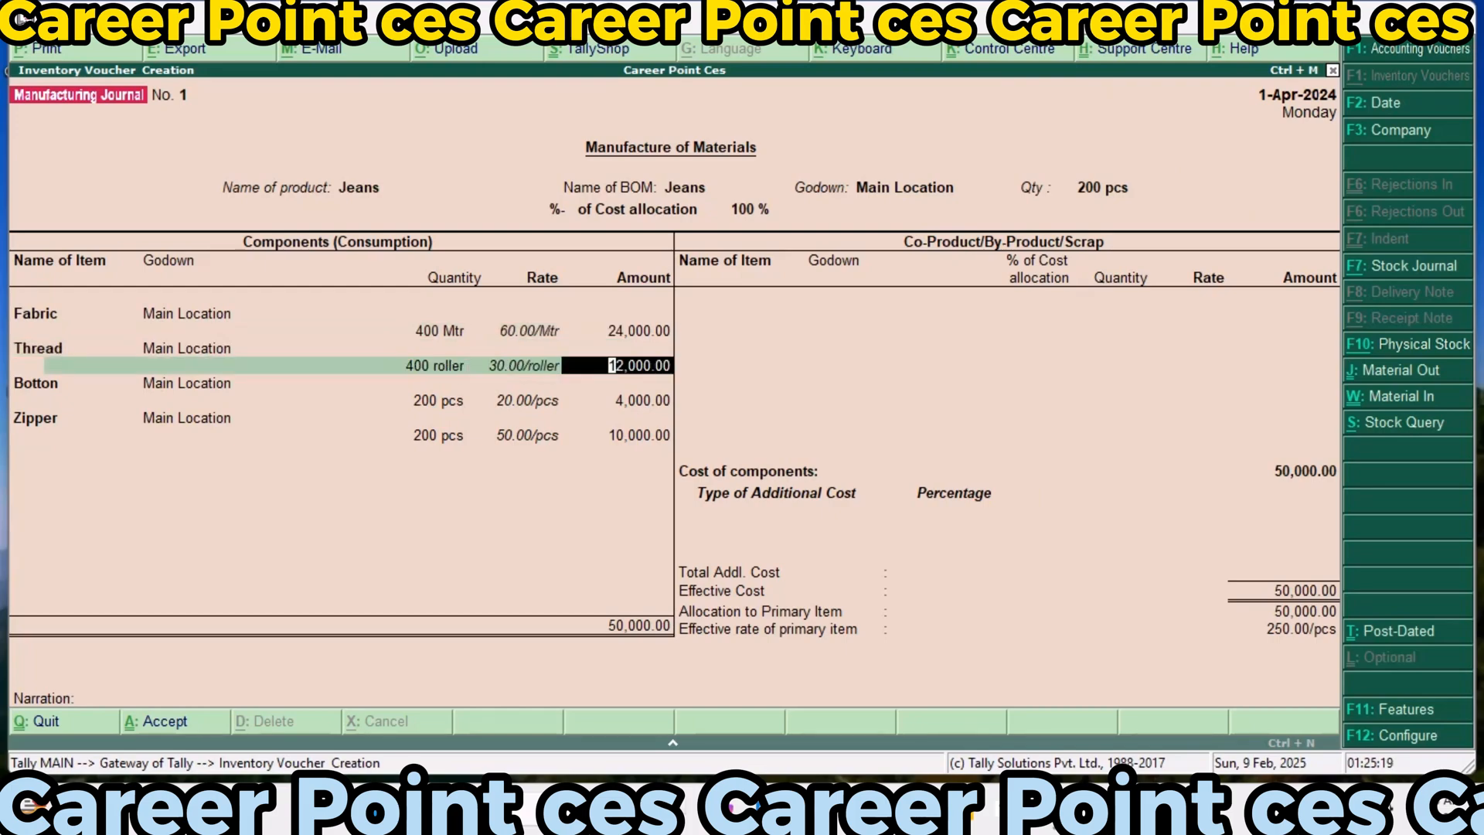
key(Return)
key(Return)
key(Return)
key(Return)
key(Return)
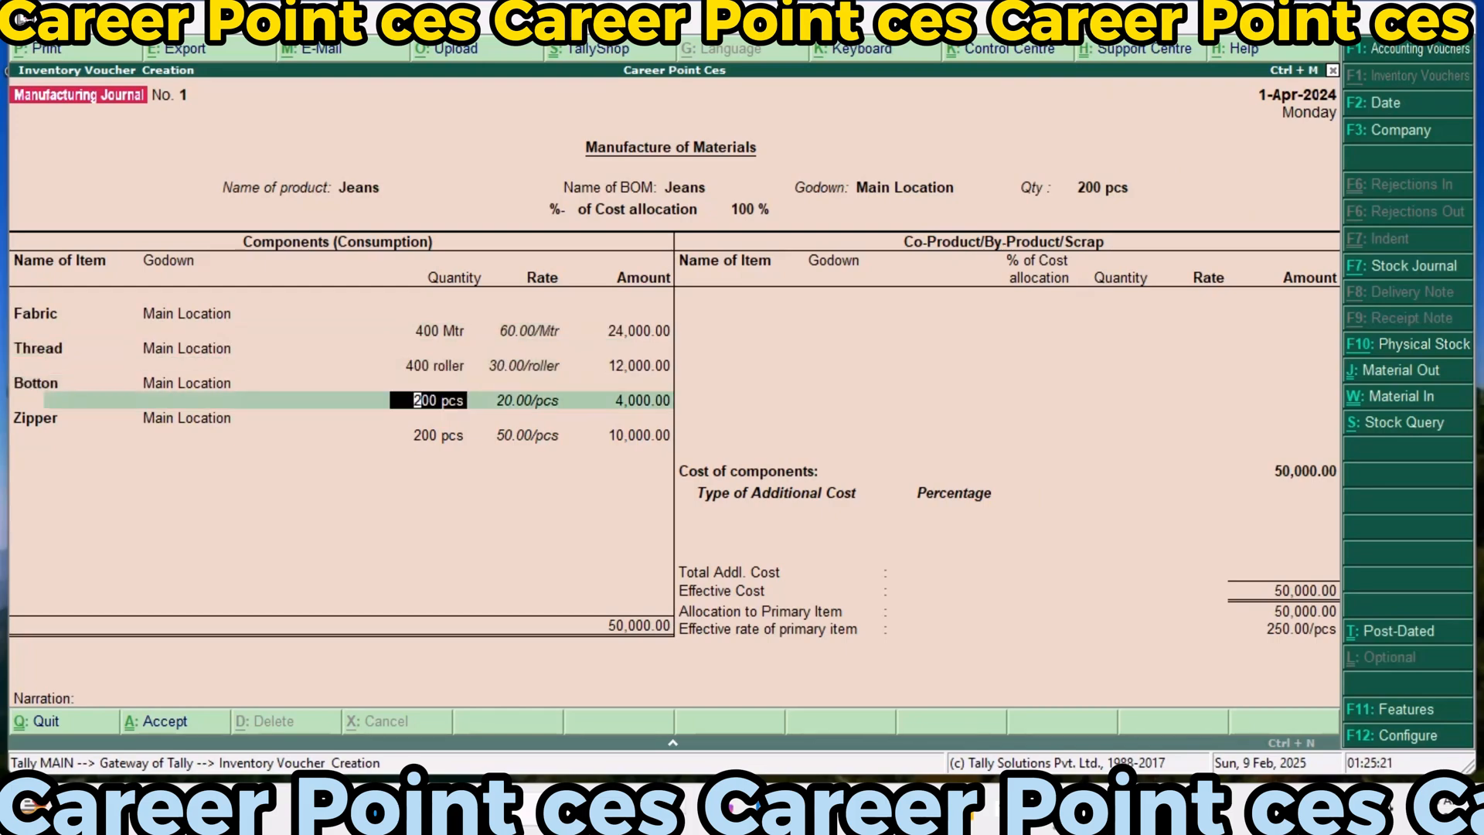
key(Return)
key(Return)
key(Return)
key(Return)
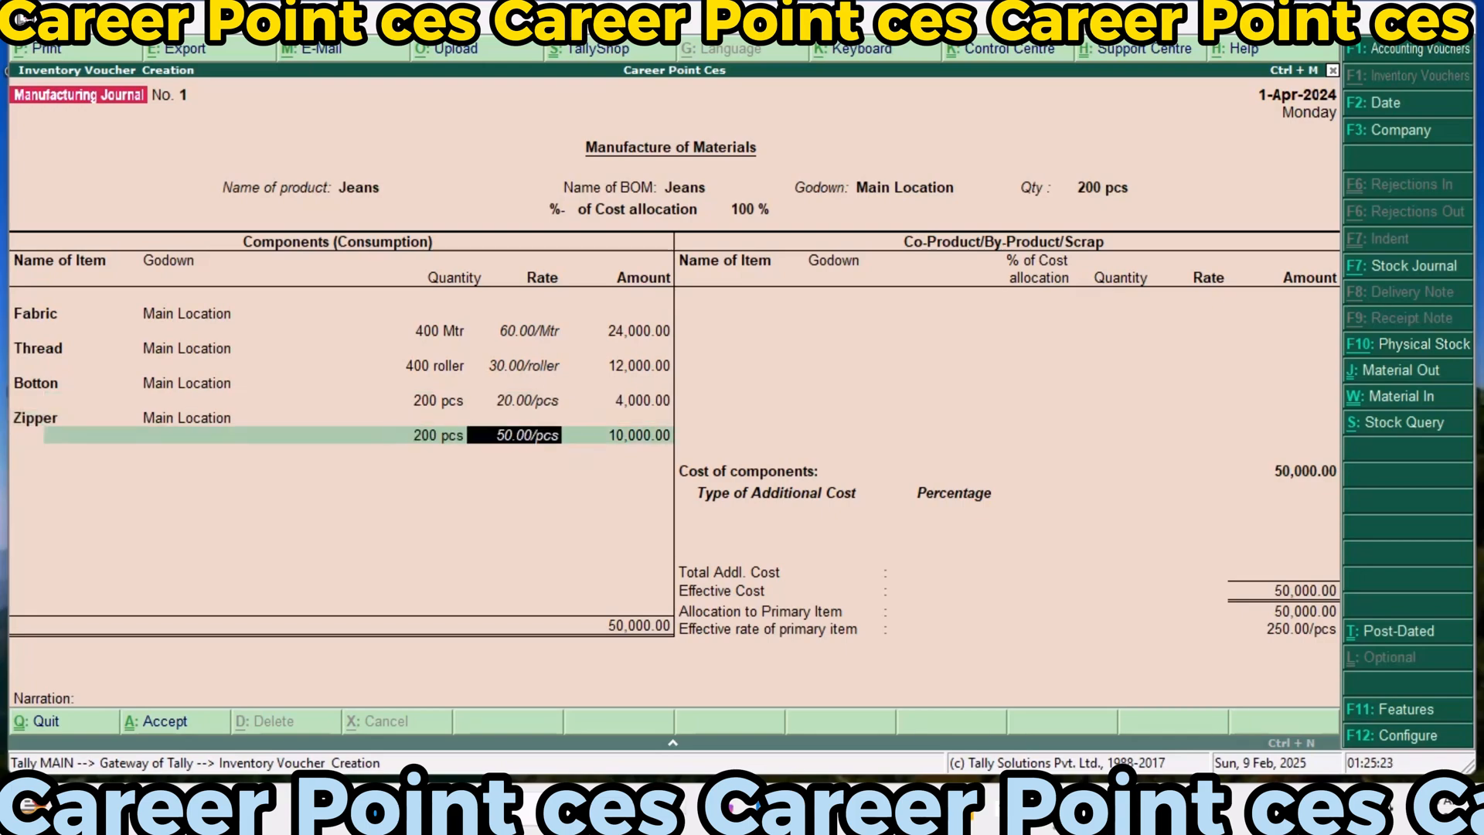
key(Return)
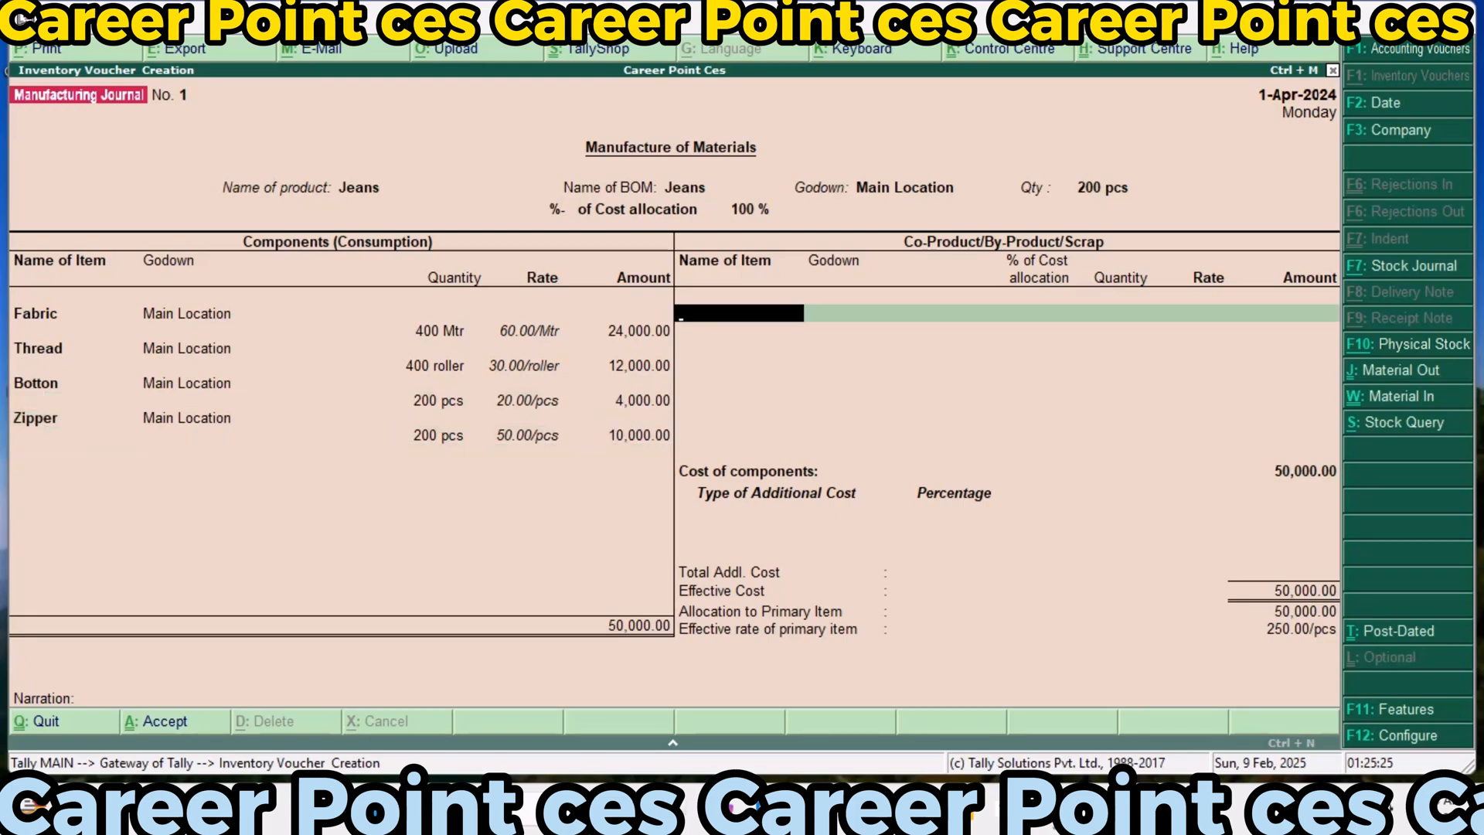
Go back to Zipper's amount and accept it, and end the component and co-product lists without adding items
key(BackSpace)
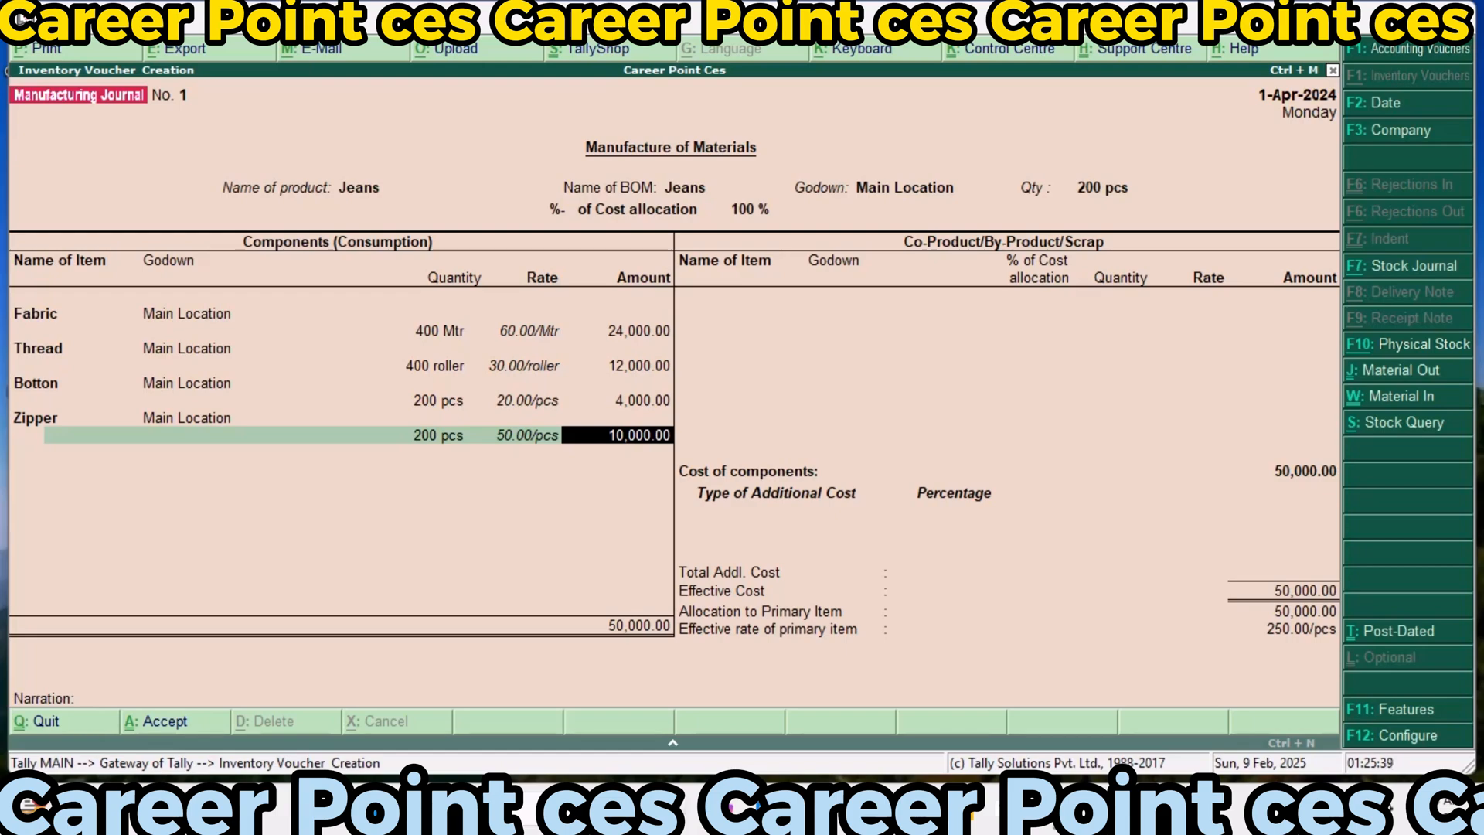
key(Return)
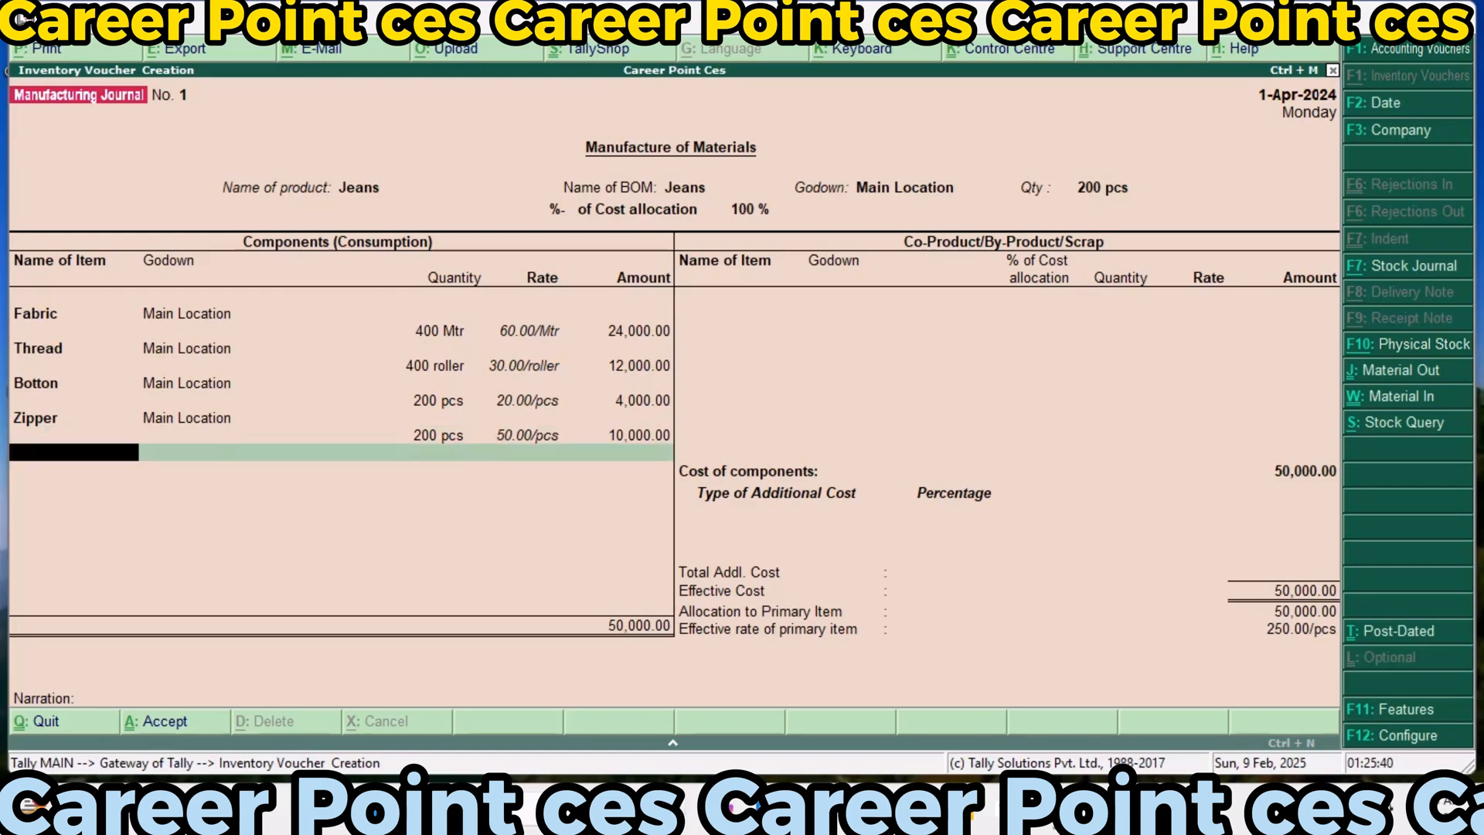
key(Return)
key(Return)
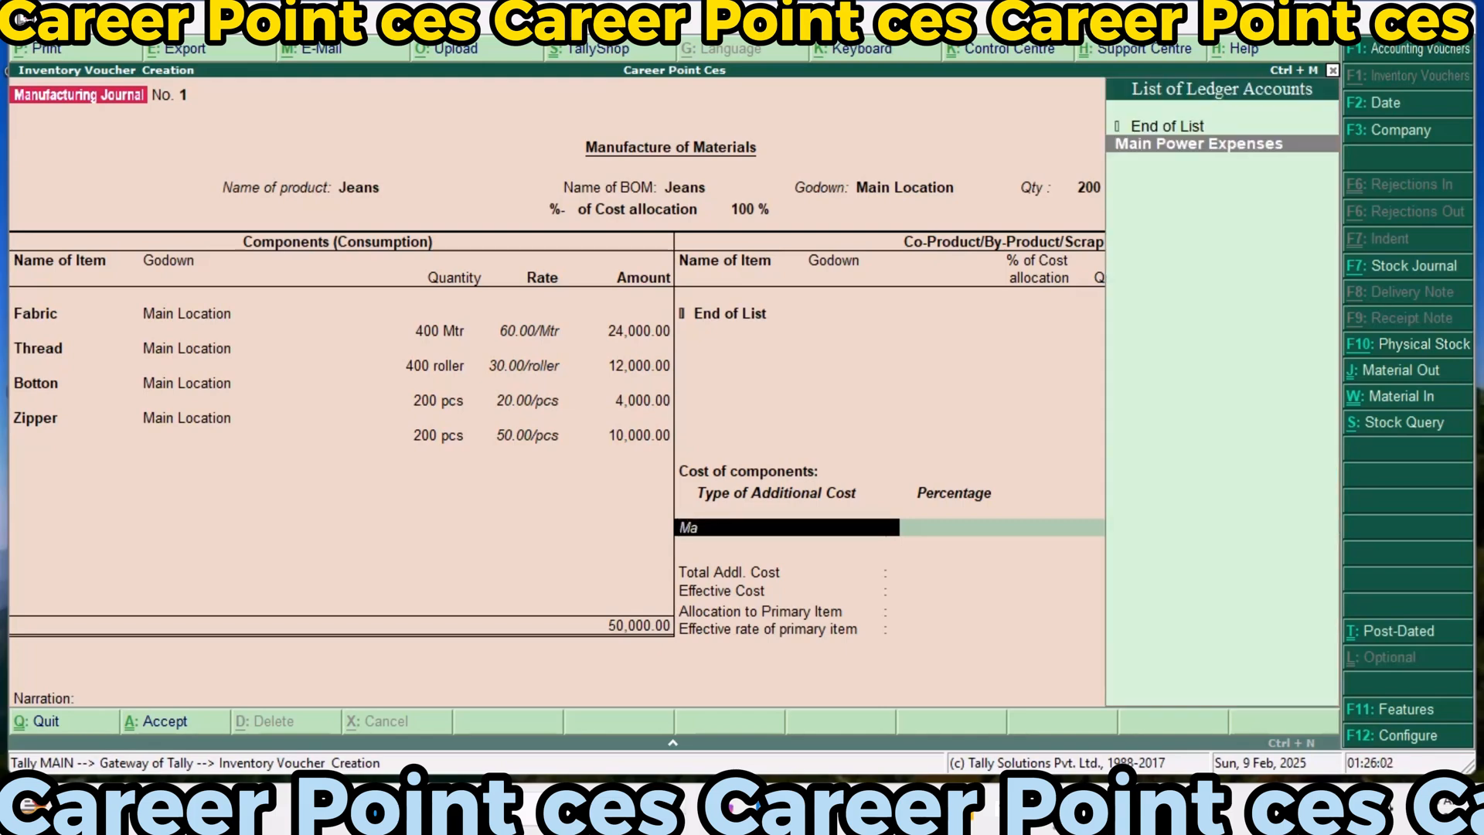
Add Main Power Expenses as an additional cost of 10000
key(Return)
key(Return)
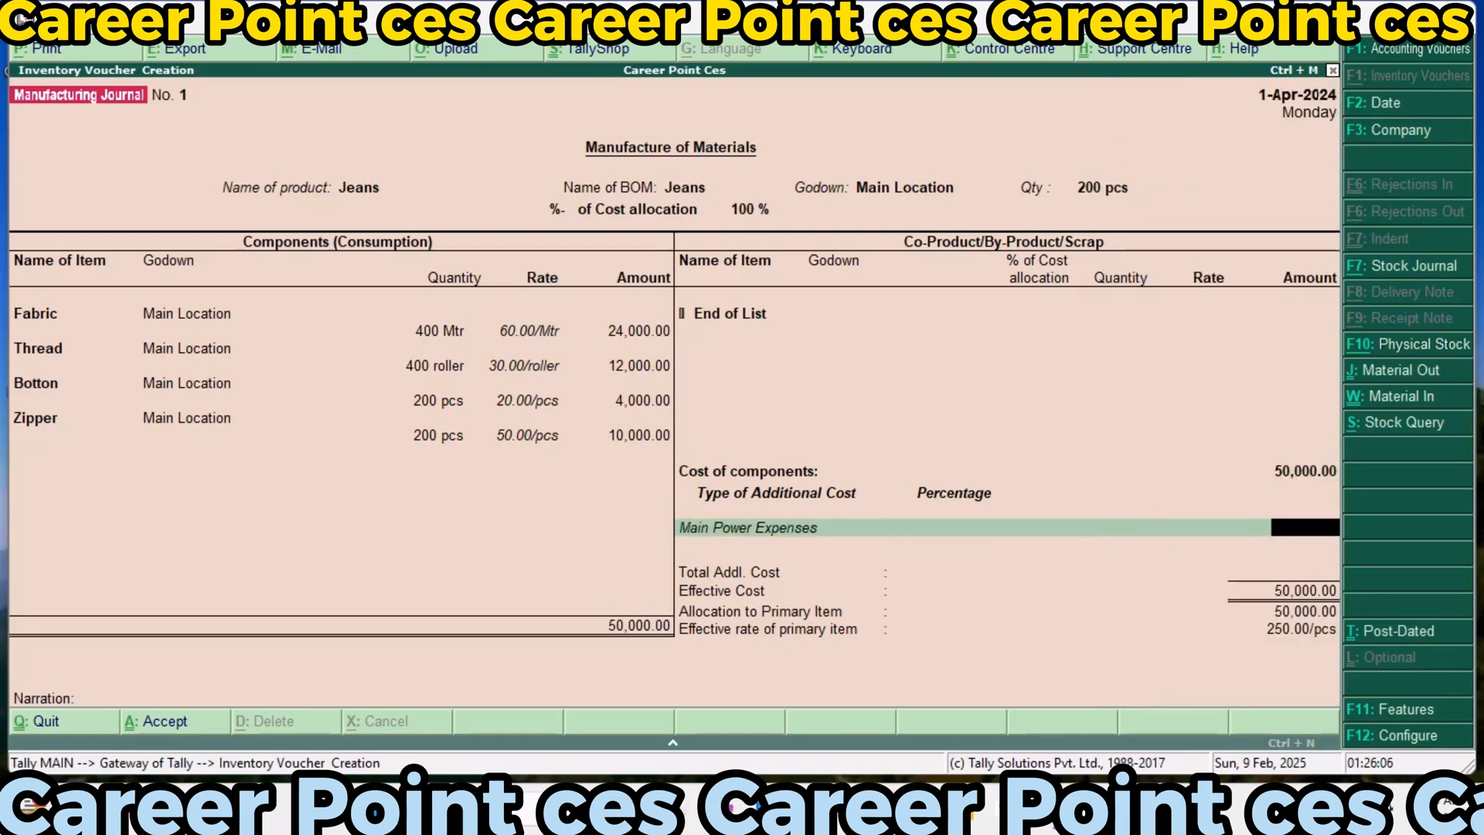
text(10000)
key(Return)
Add Labour Charge Expenes as an additional cost of 10000
text(La)
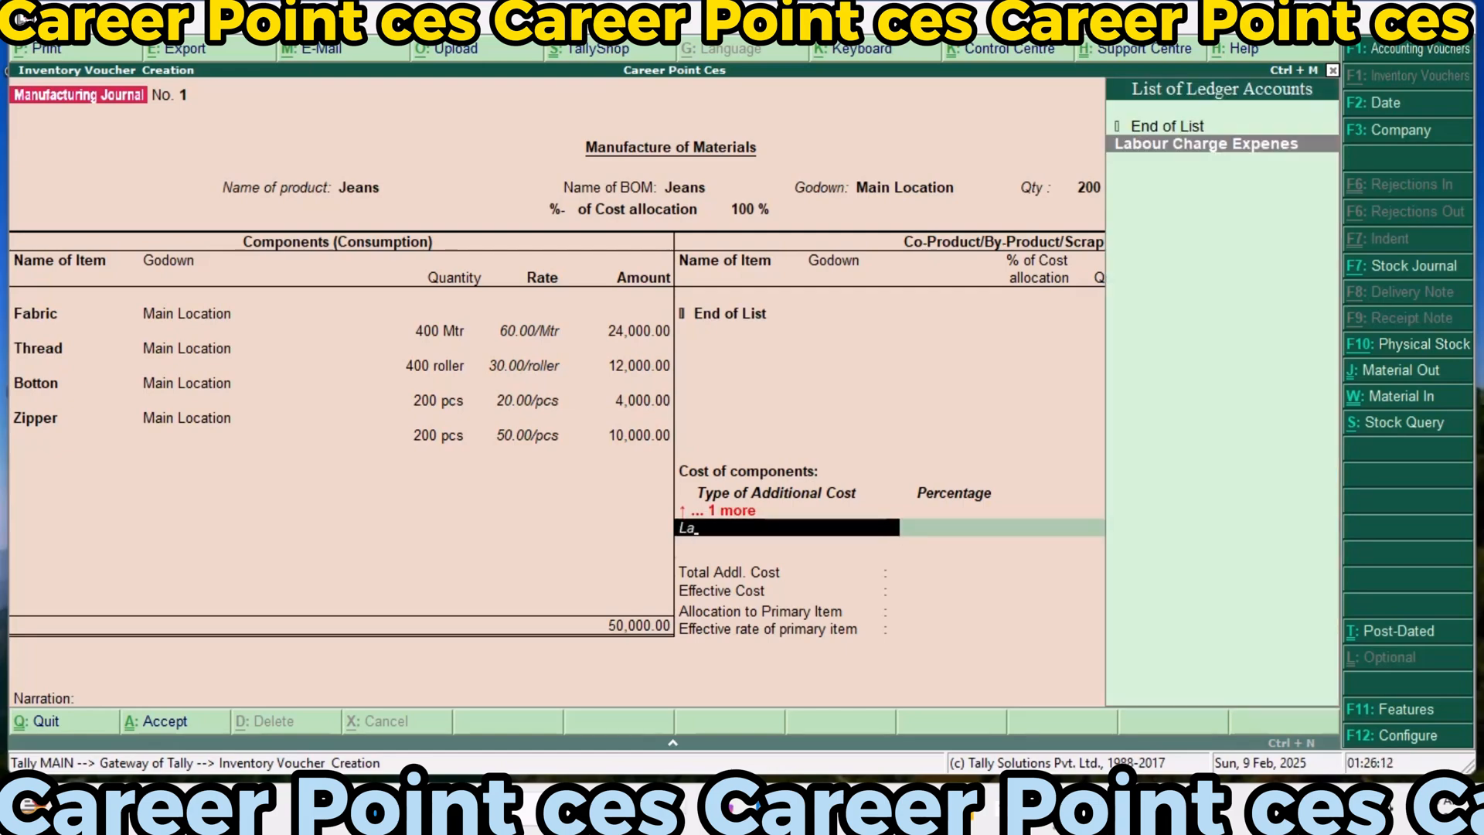
key(Return)
text(10000)
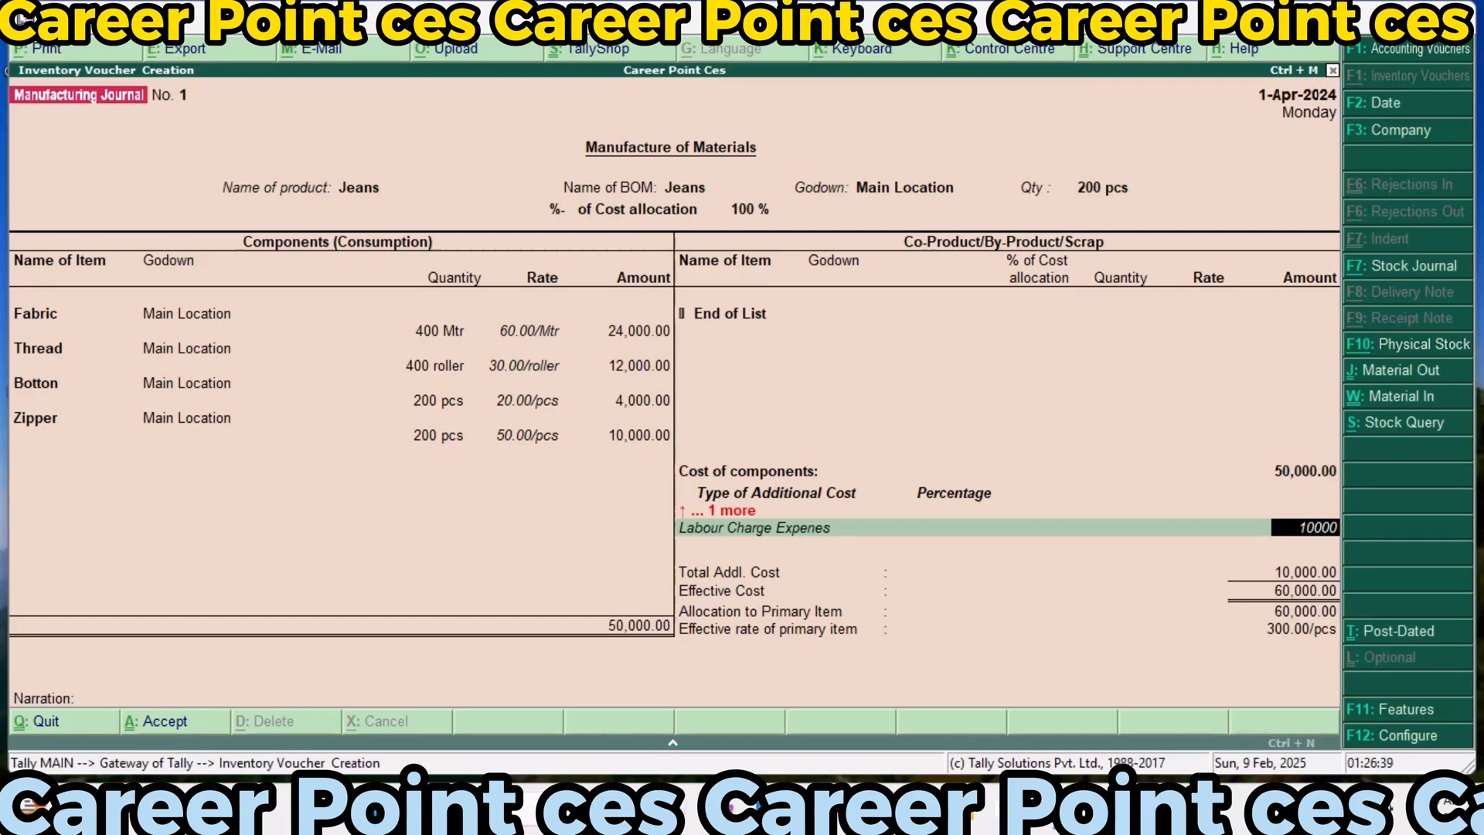
key(Return)
Add Freight Charge Expenses as an additional cost of 5000
text(F)
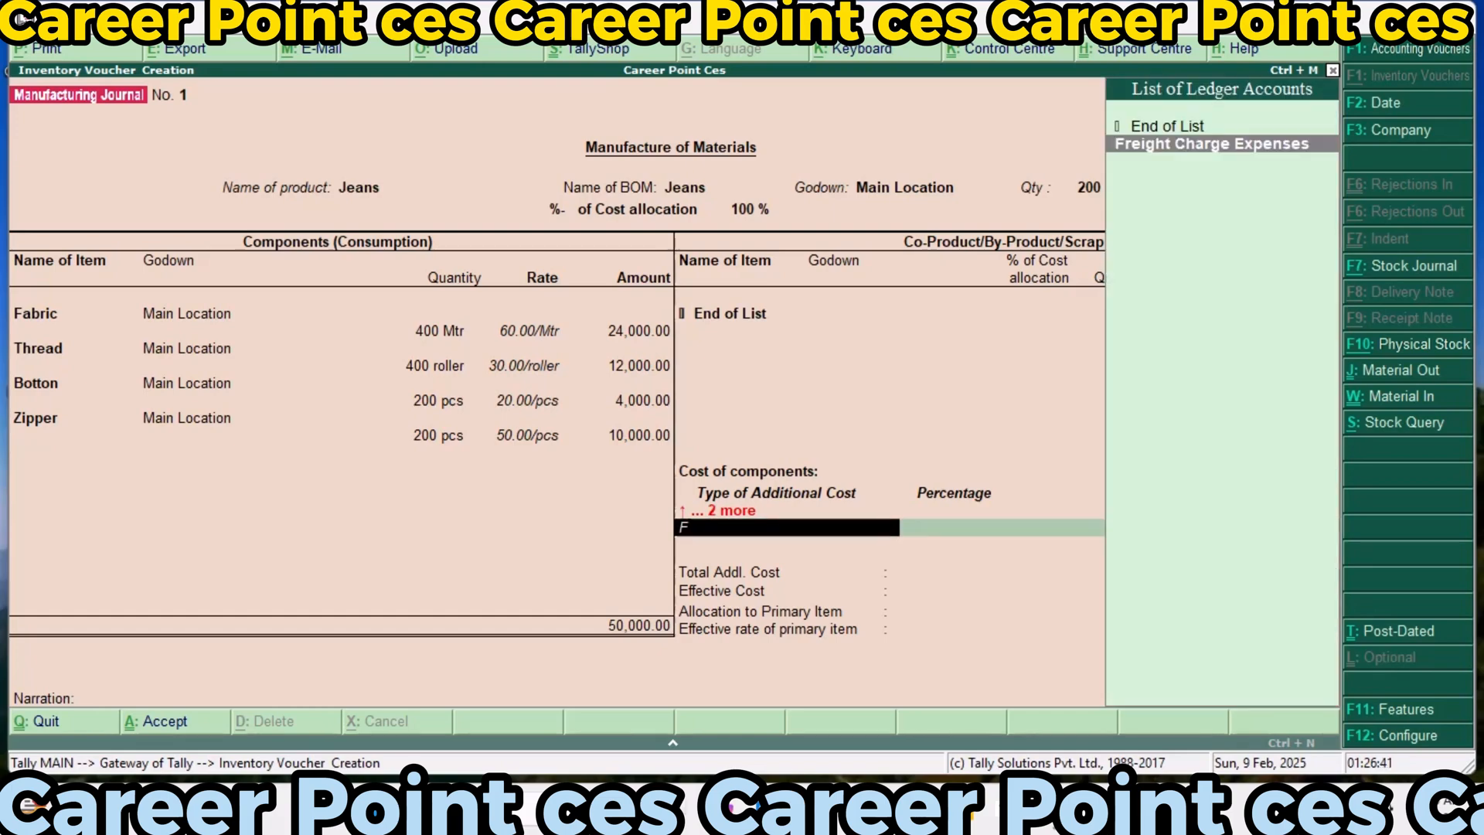
key(Return)
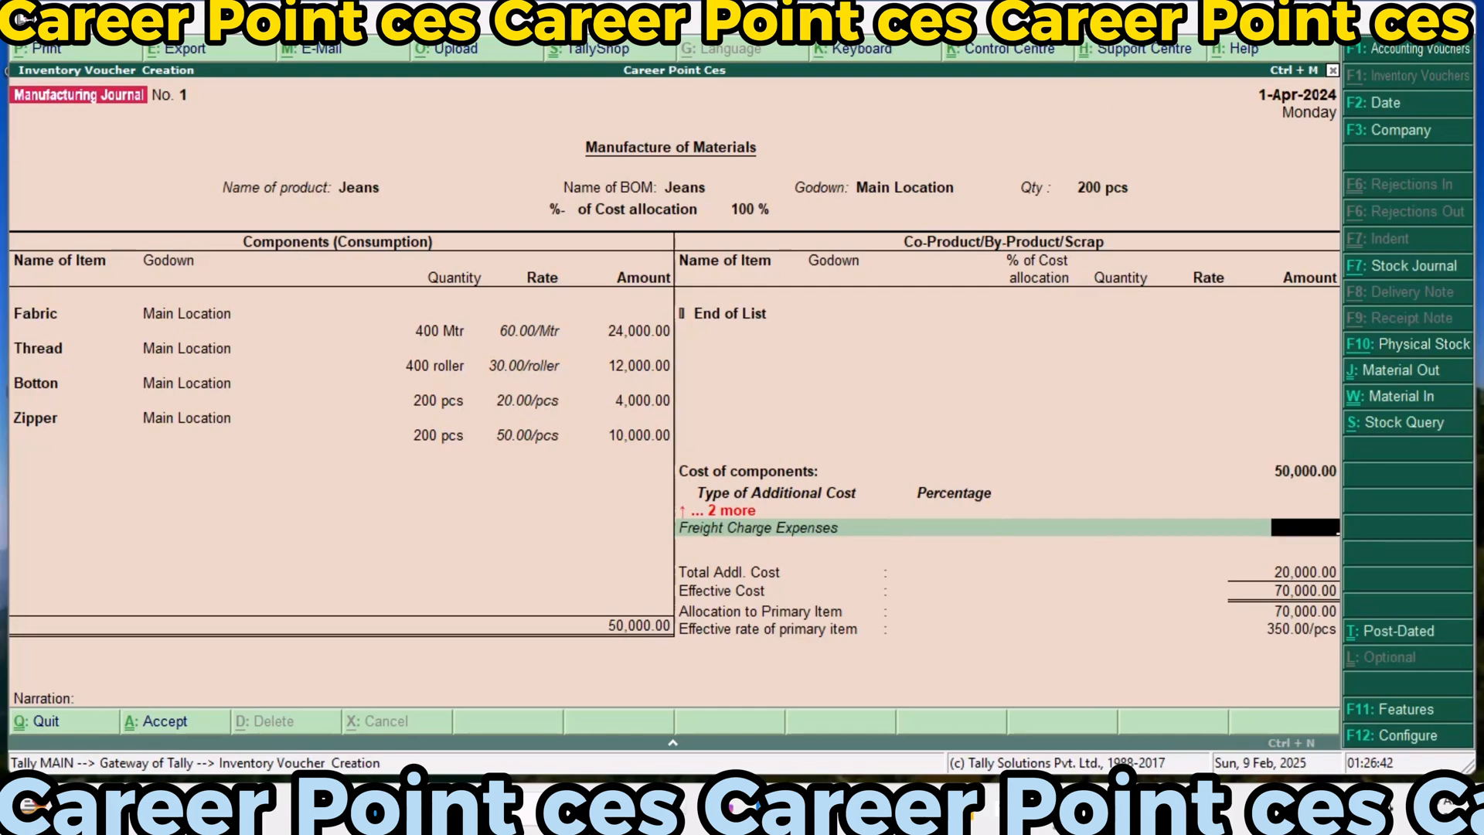
text(5000)
key(Return)
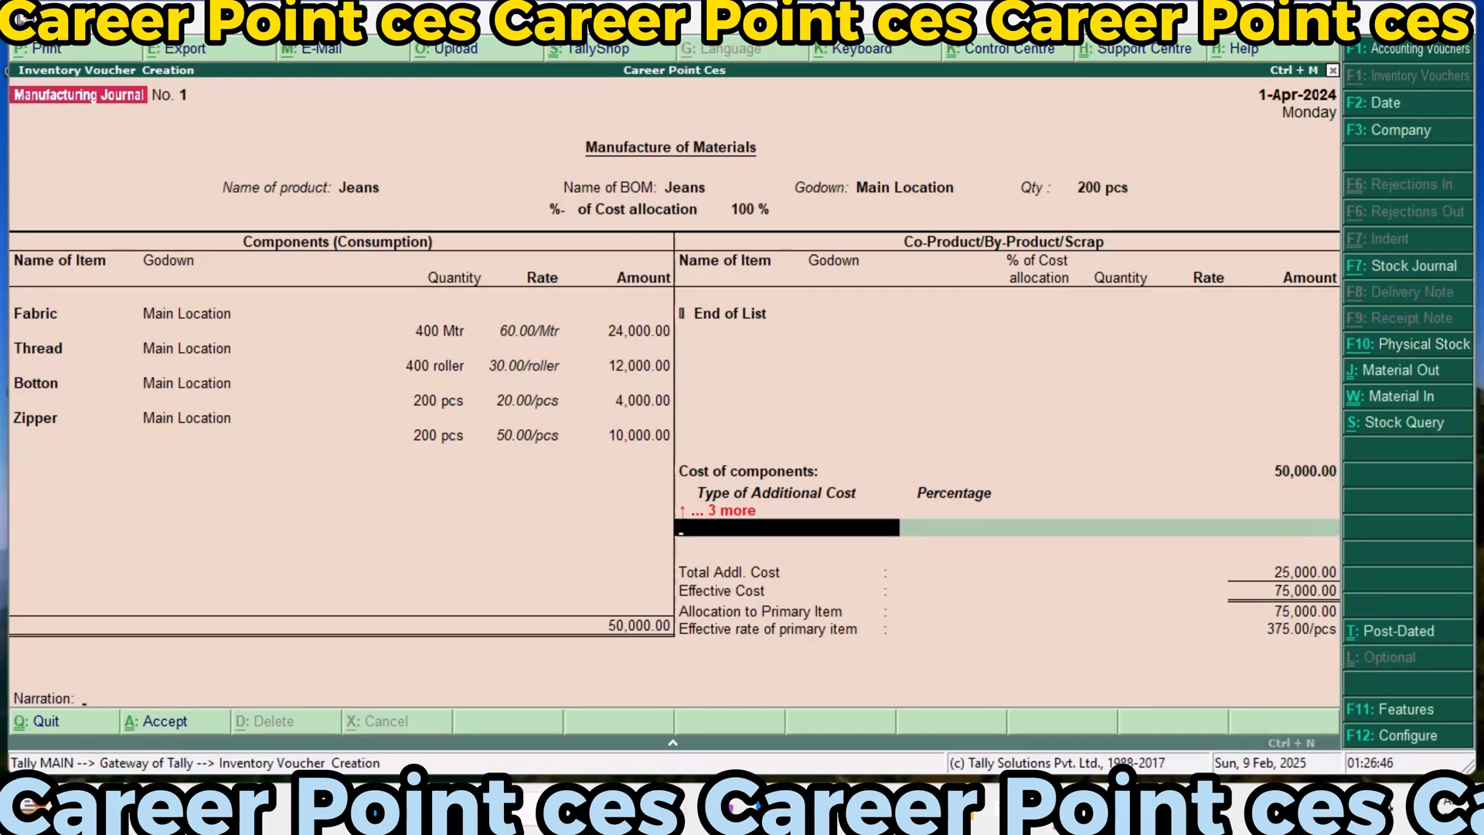
End the additional cost list, leave the narration blank, and save the Jeans manufacturing journal before leaving inventory voucher creation
key(Return)
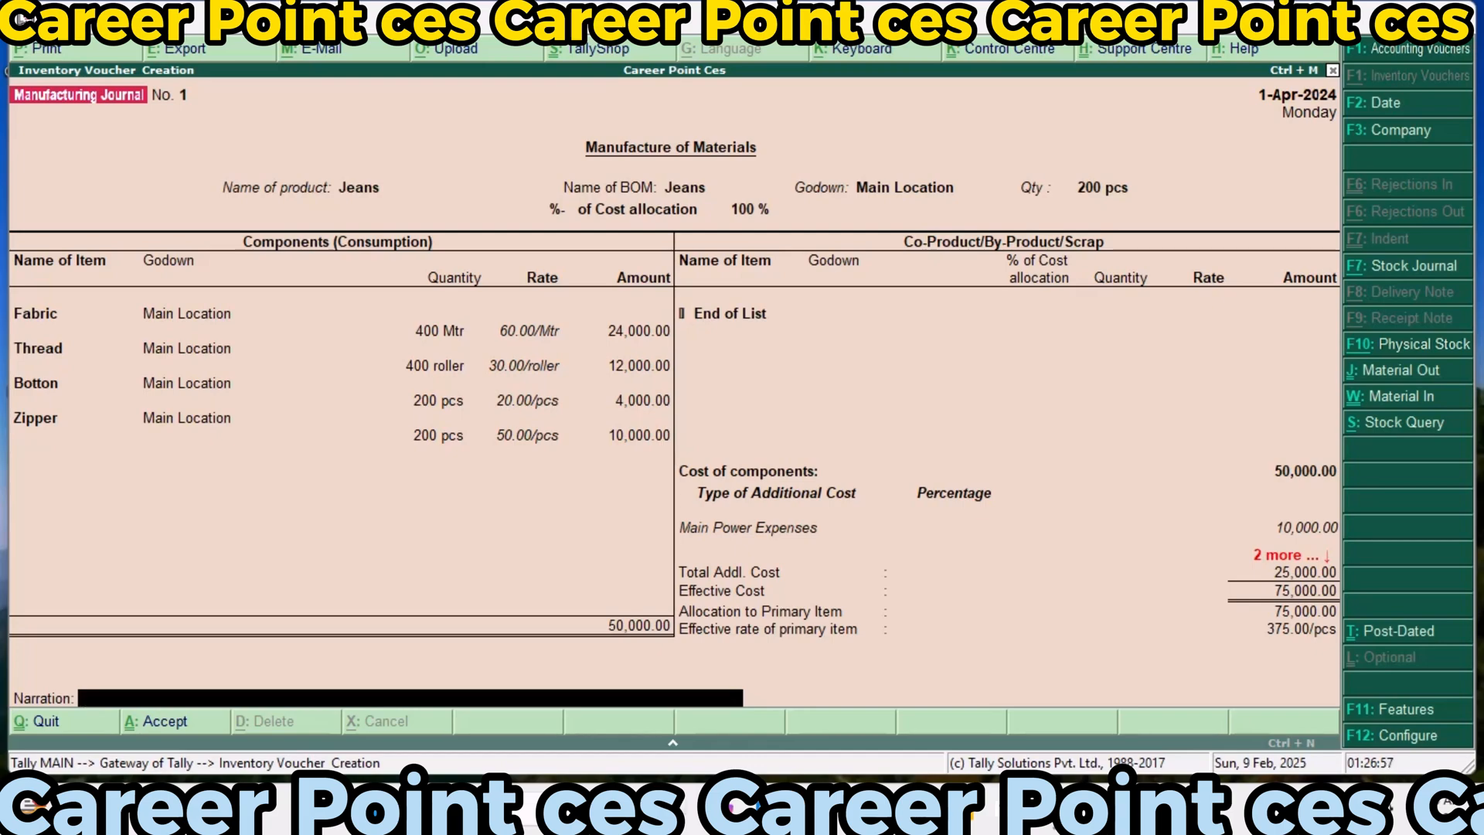
key(Return)
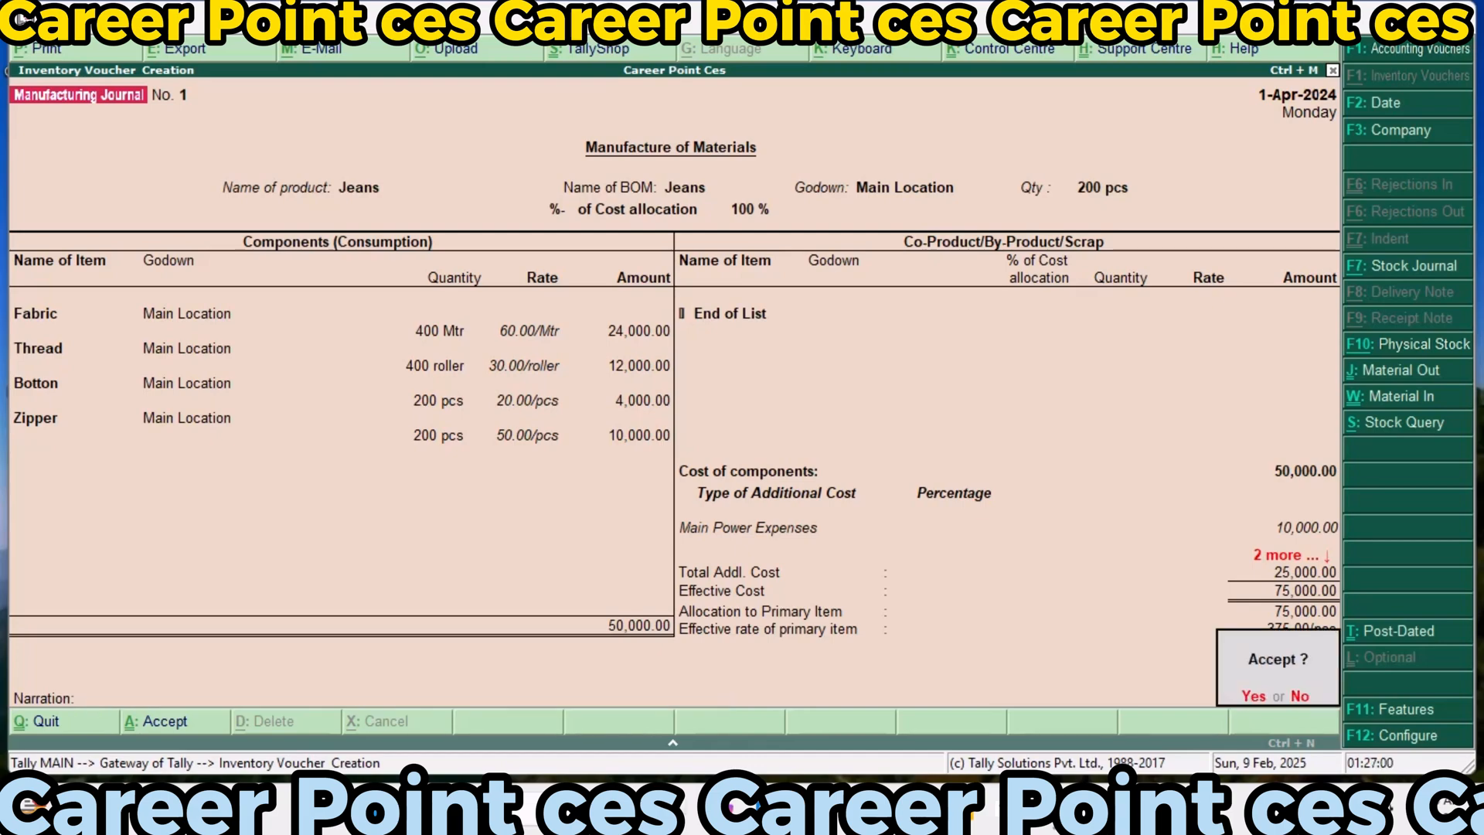
key(Return)
key(Return)
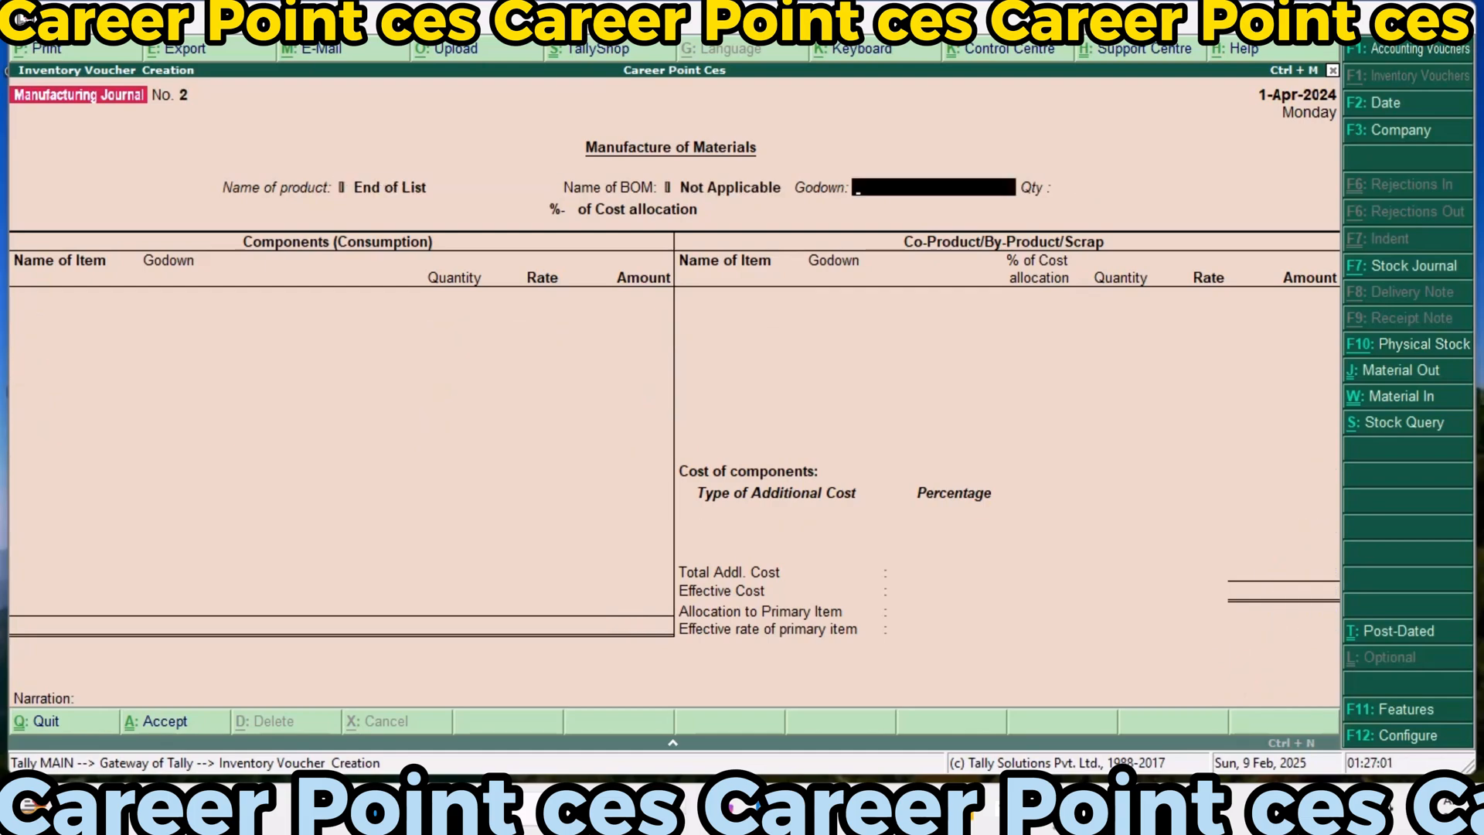
key(Escape)
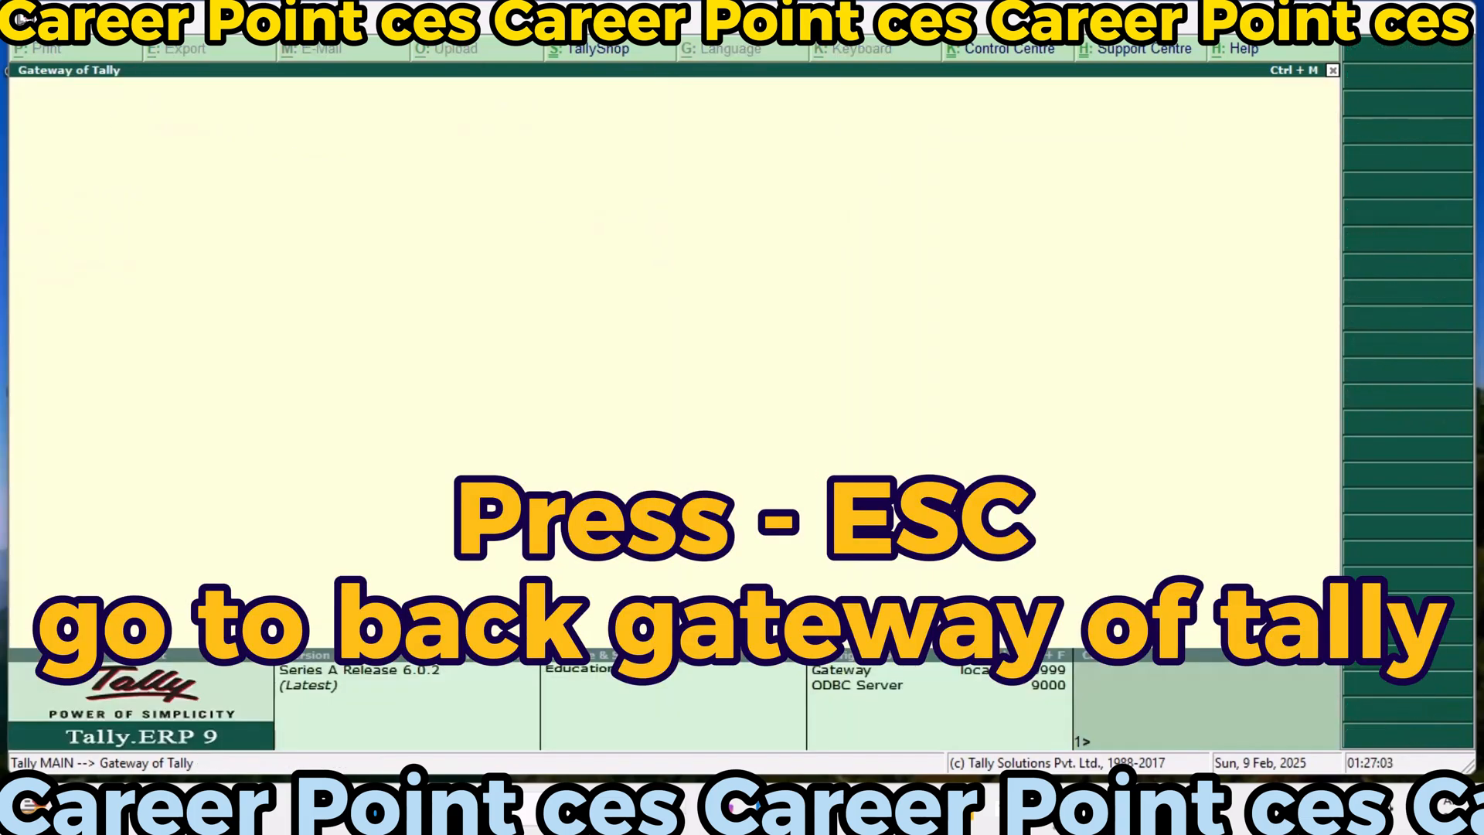
Start a sales accounting voucher with reference number 01
key(Down)
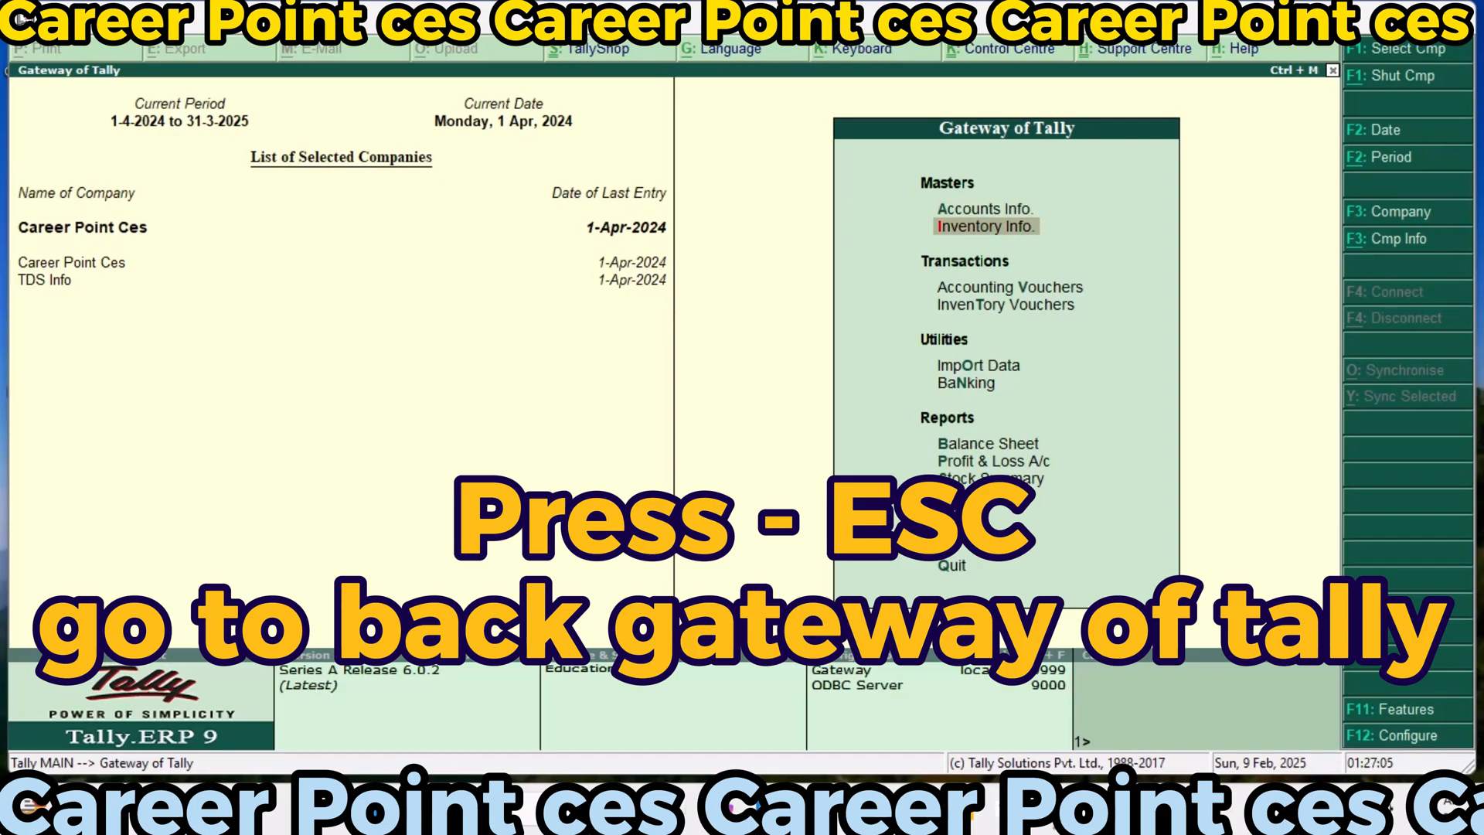
key(Down)
key(Return)
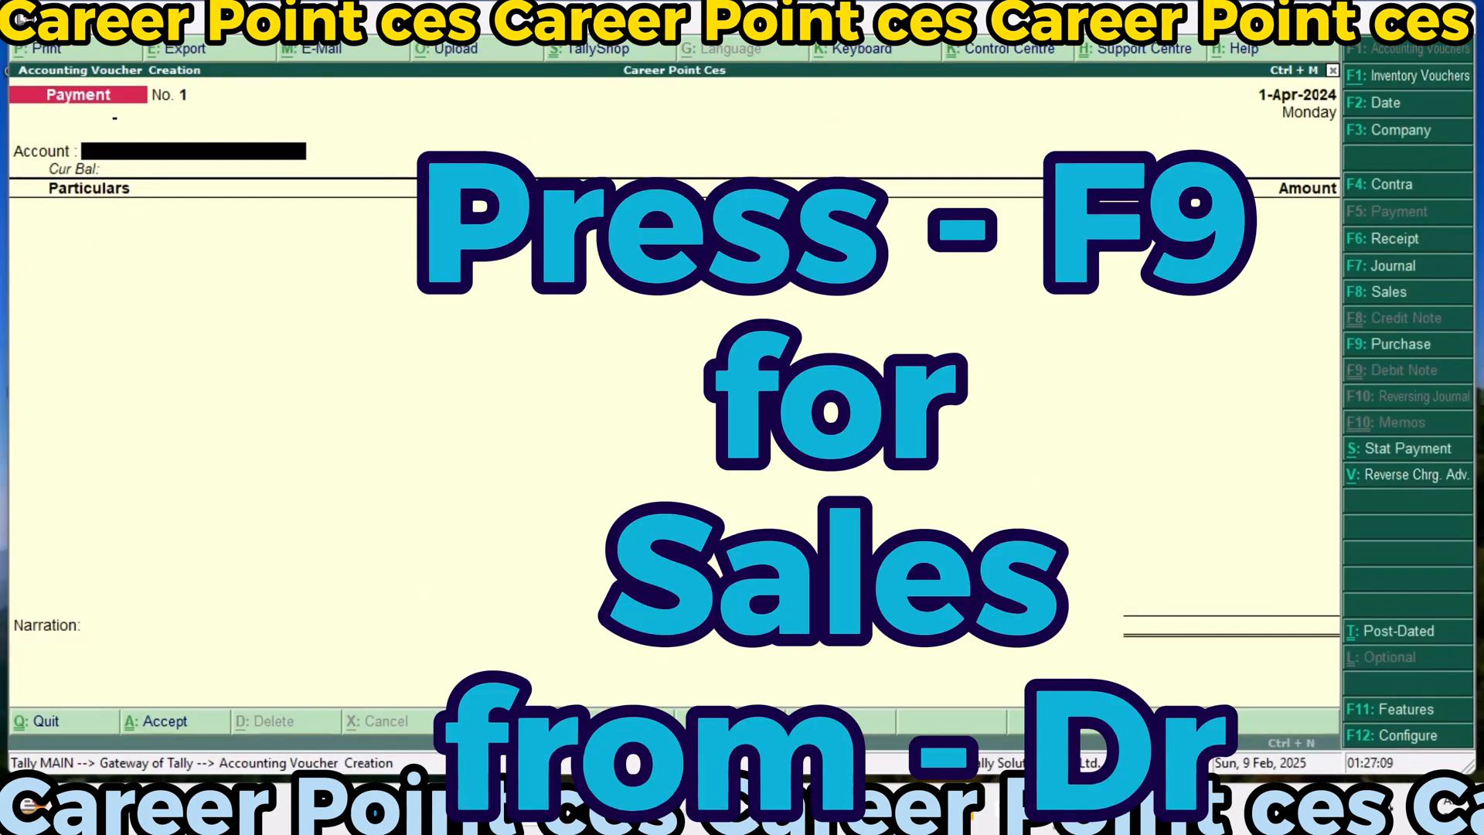
key(F8)
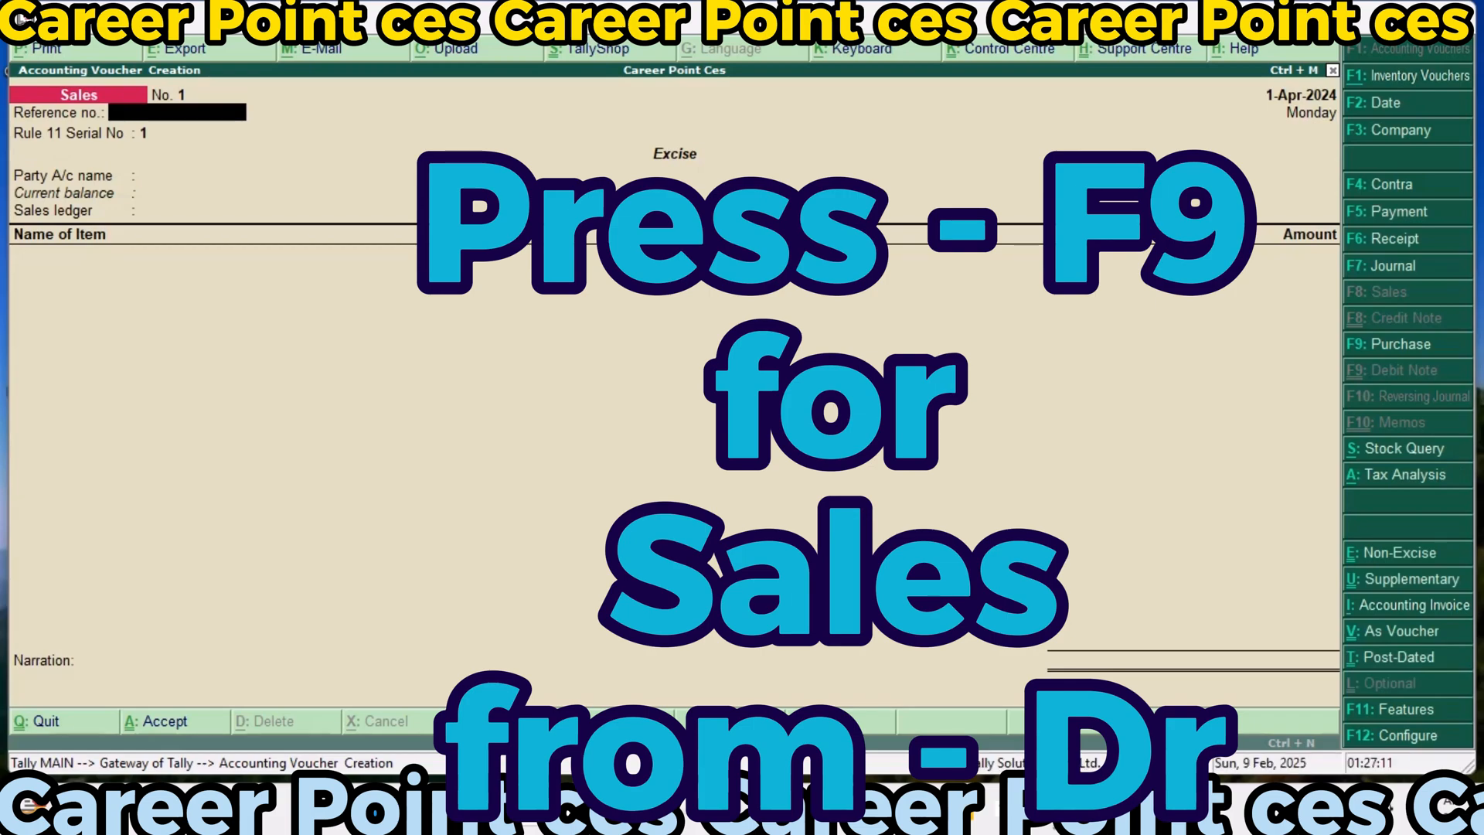
text(01)
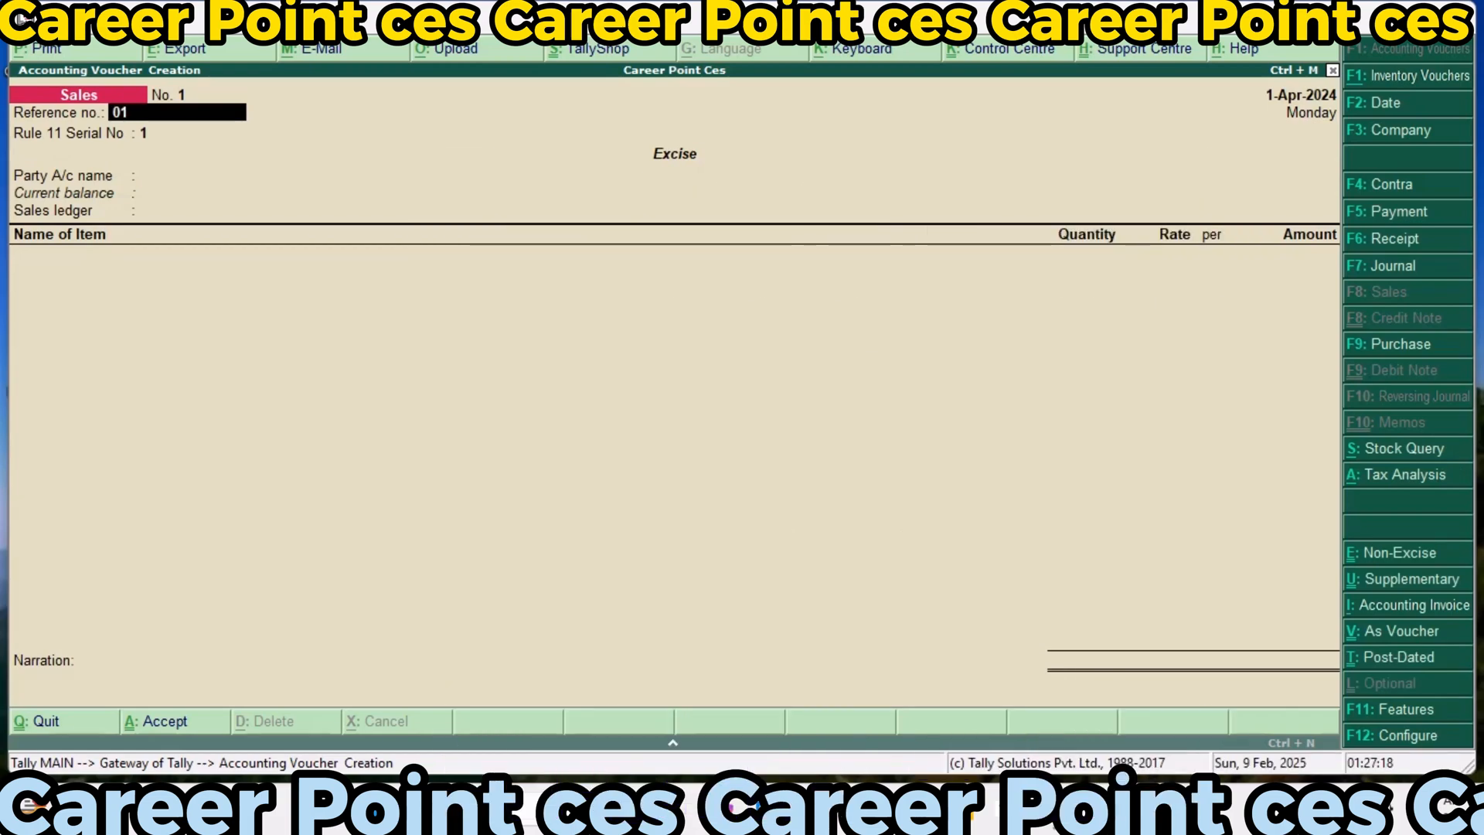
key(Return)
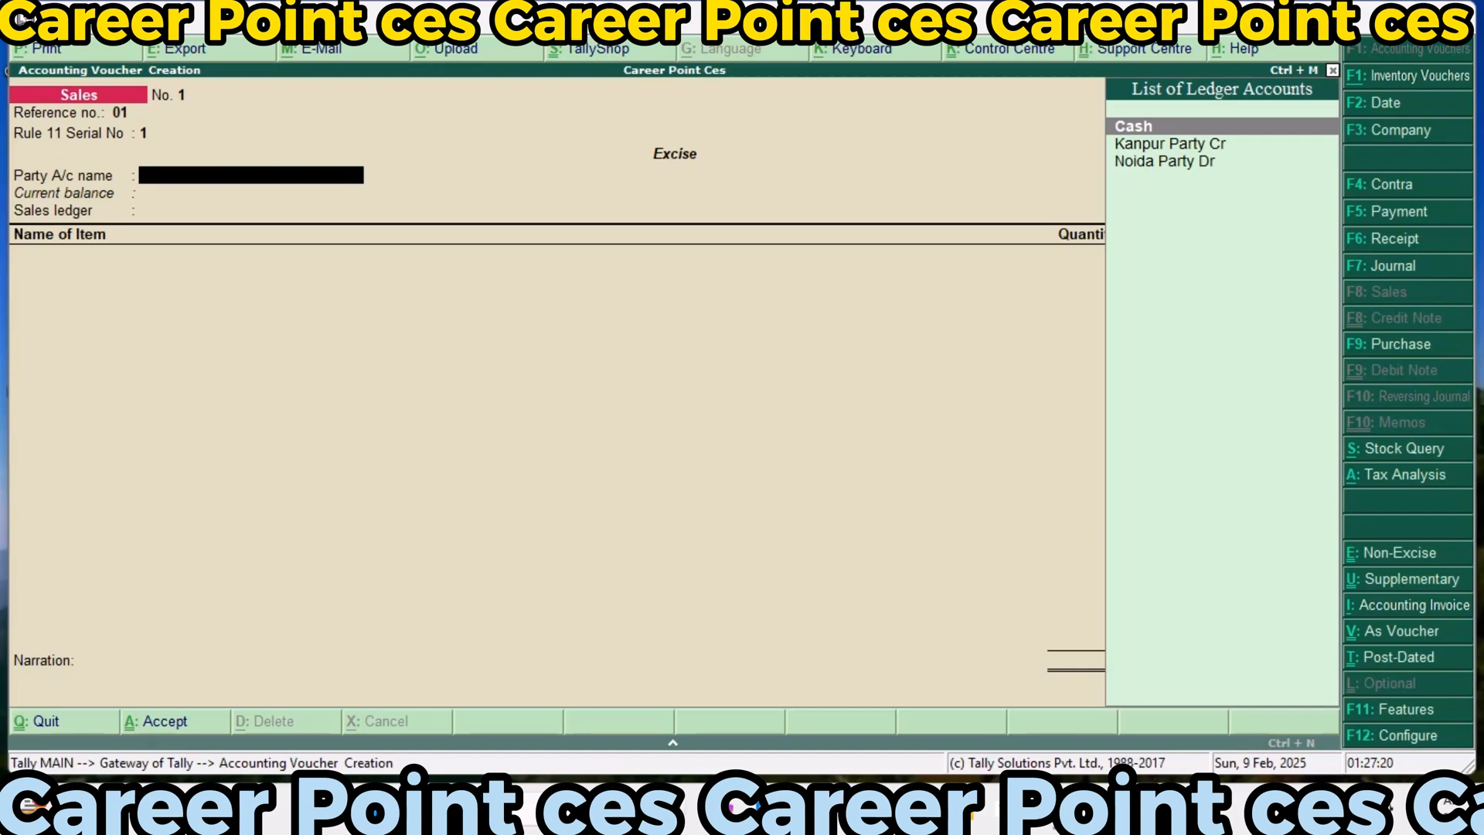
Select Noida Party Dr as the party account and accept its despatch, order and buyer details without changes
key(Down)
key(Down)
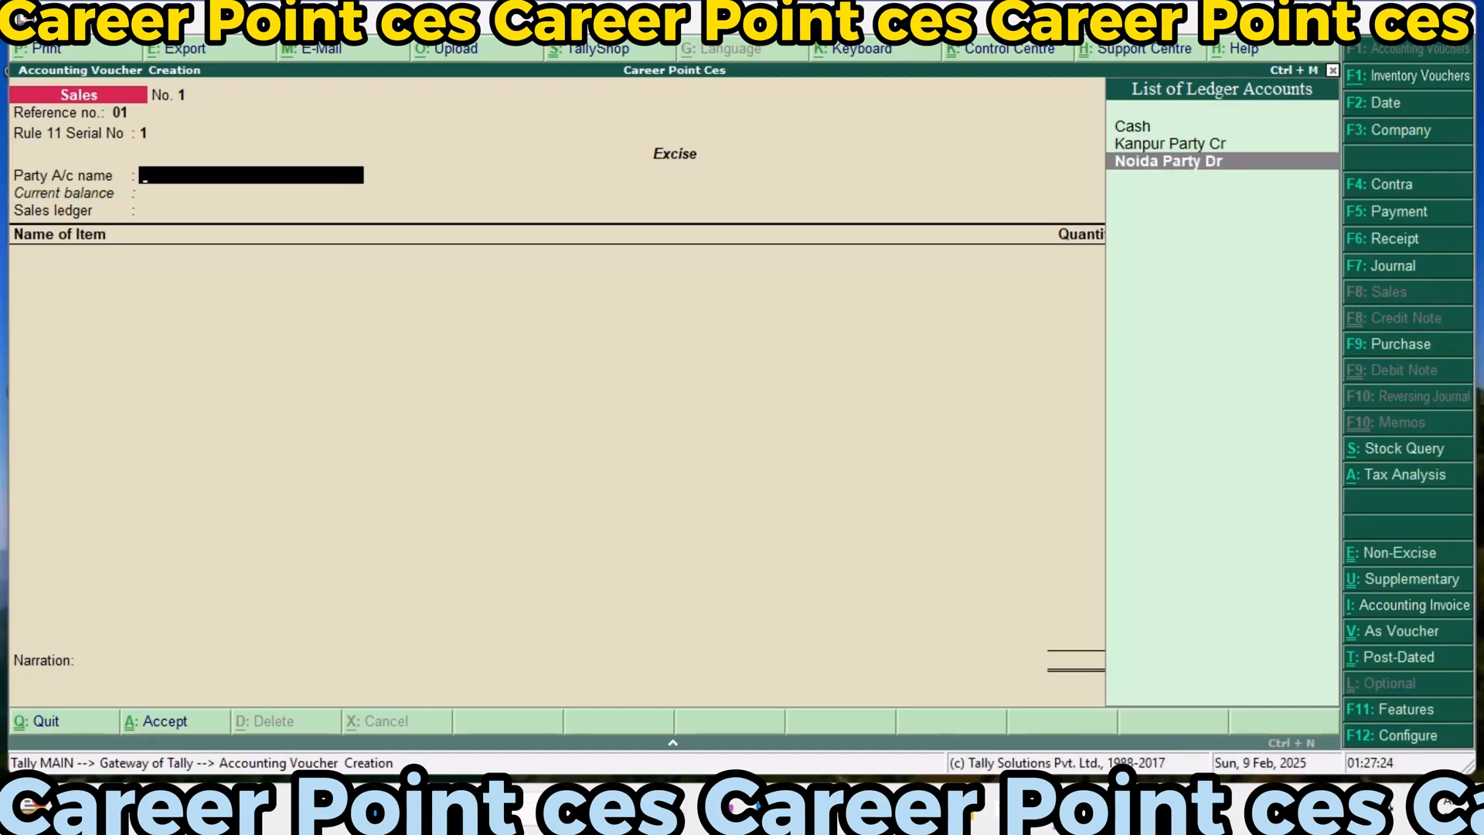
key(Return)
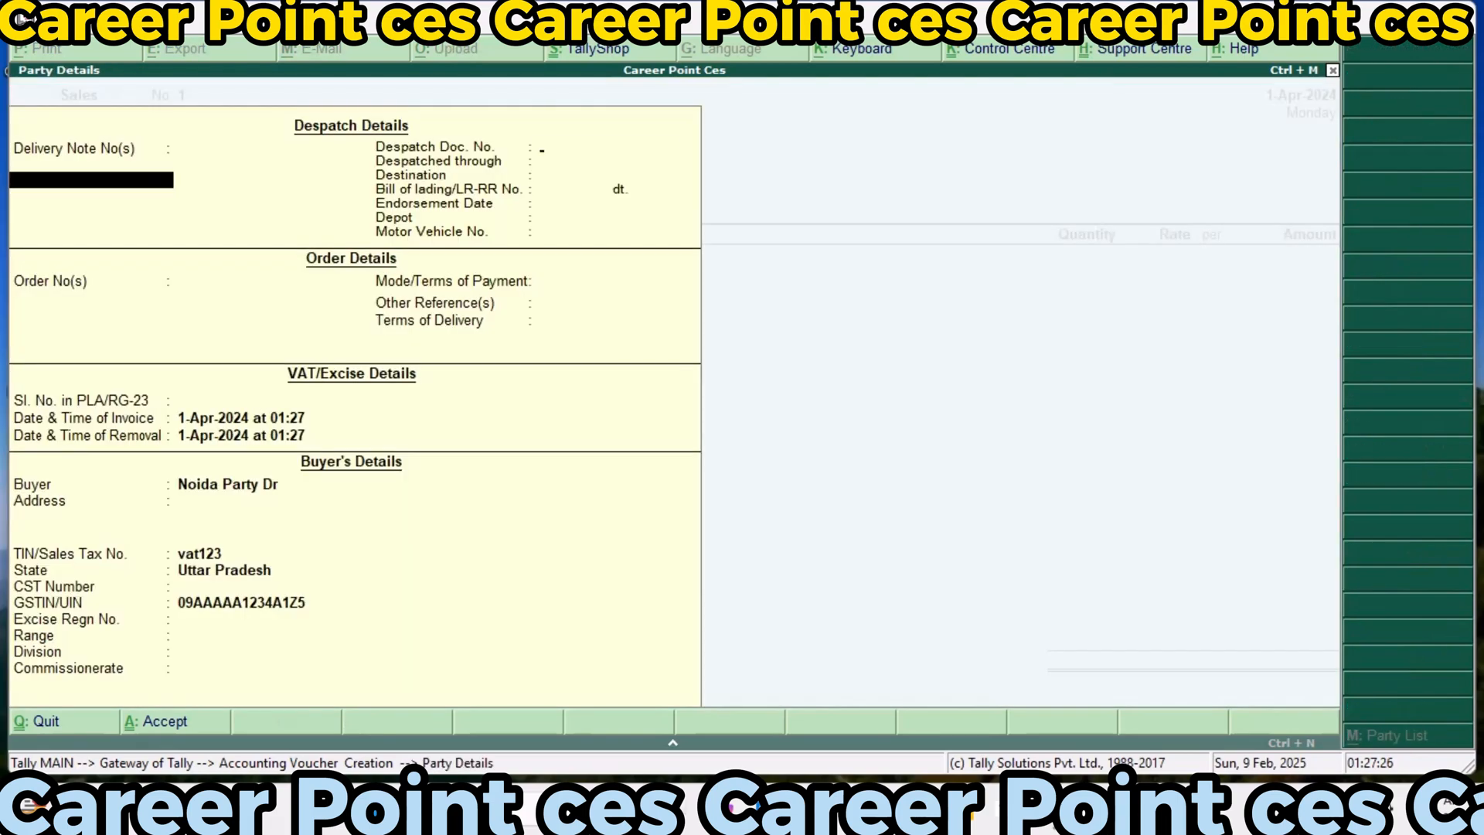
key(Return)
key(Return)
key(Return)
key(Return)
key(Return)
key(Return)
key(Return)
key(Return)
key(Return)
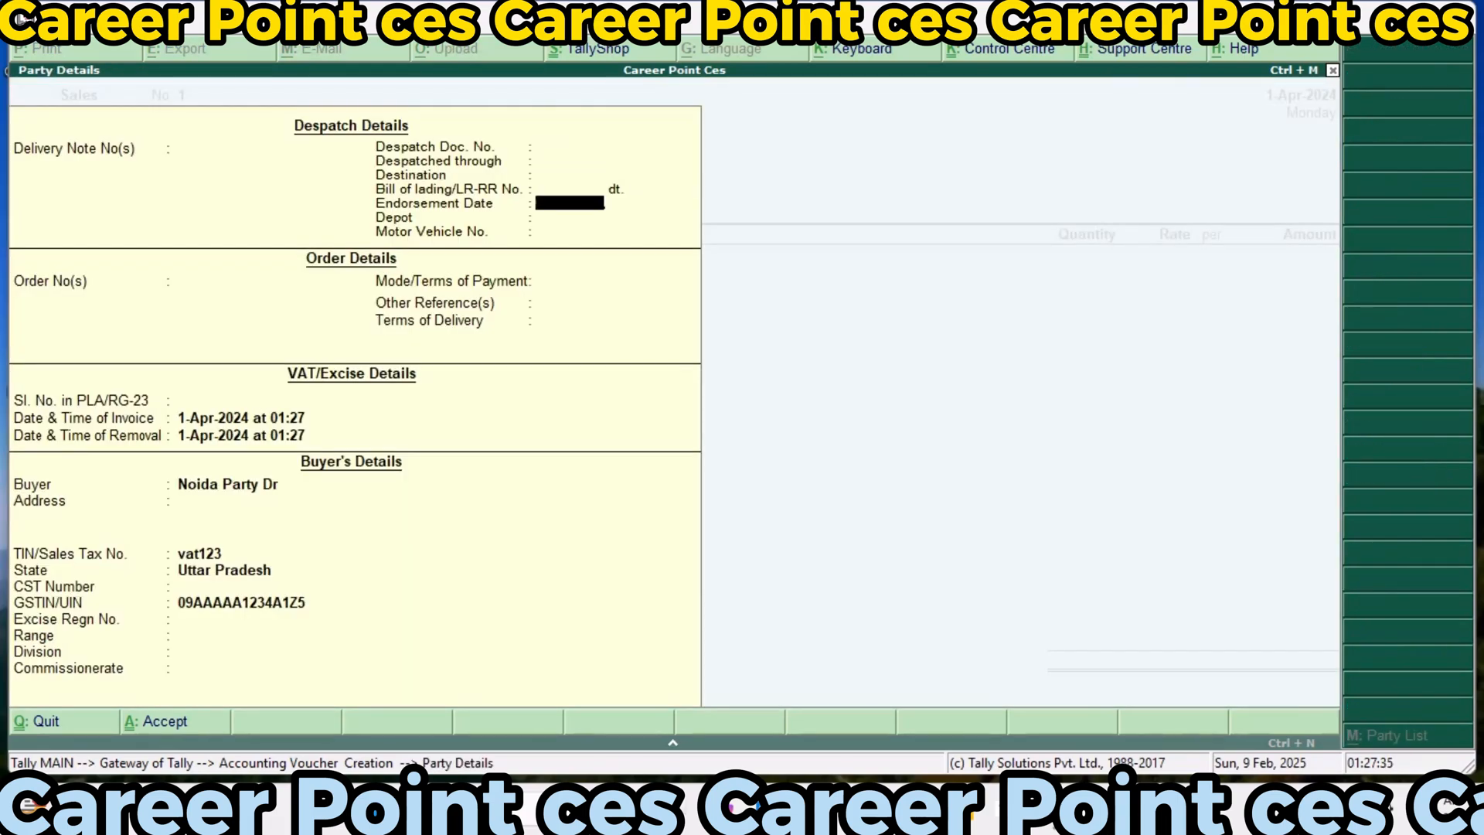
key(Return)
key(Return)
key(Return)
key(Return)
key(Return)
key(Return)
key(Return)
key(Return)
key(Return)
key(Return)
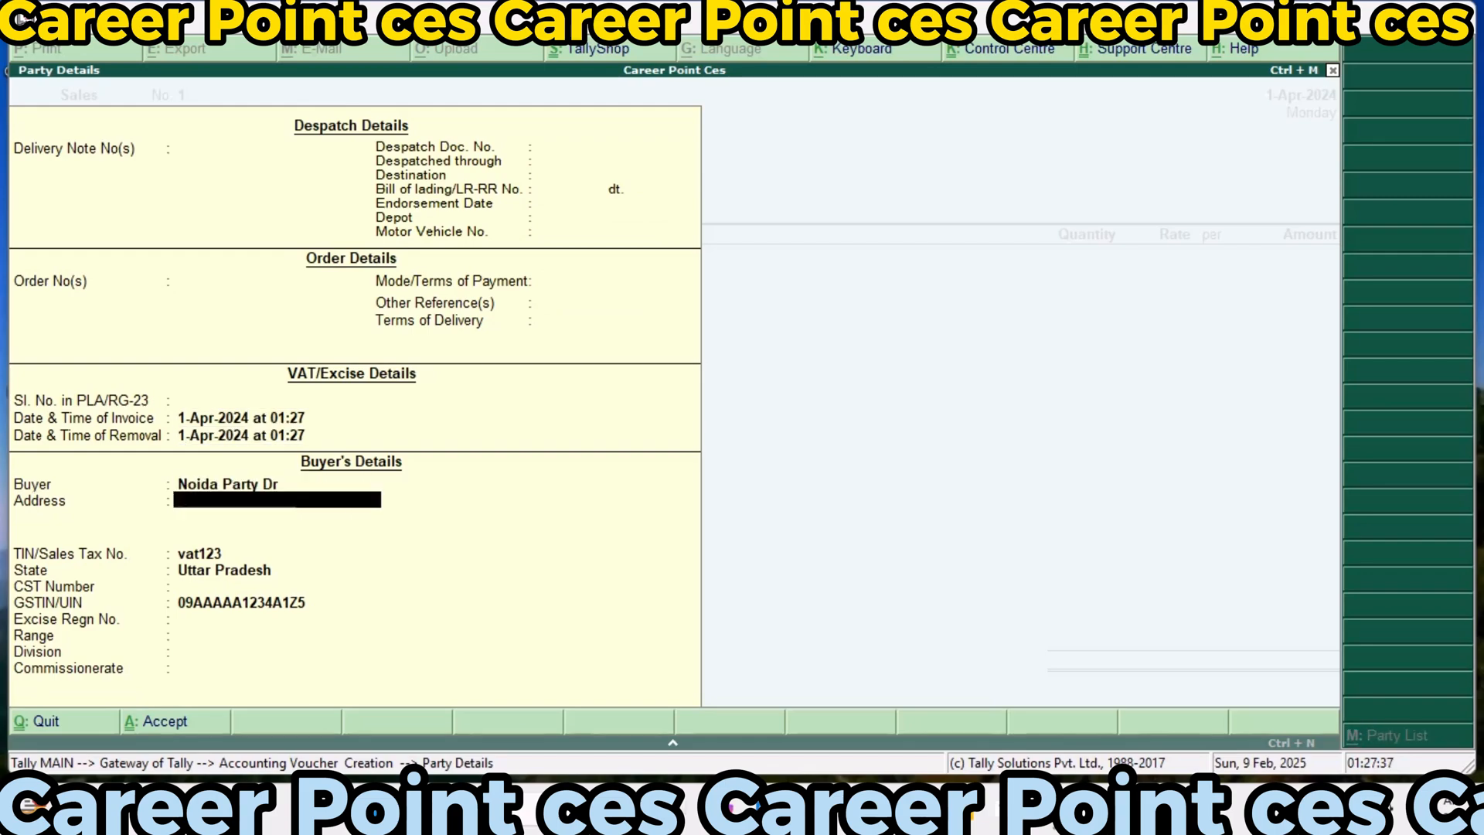
key(Return)
key(Return)
key(Return)
key(Return)
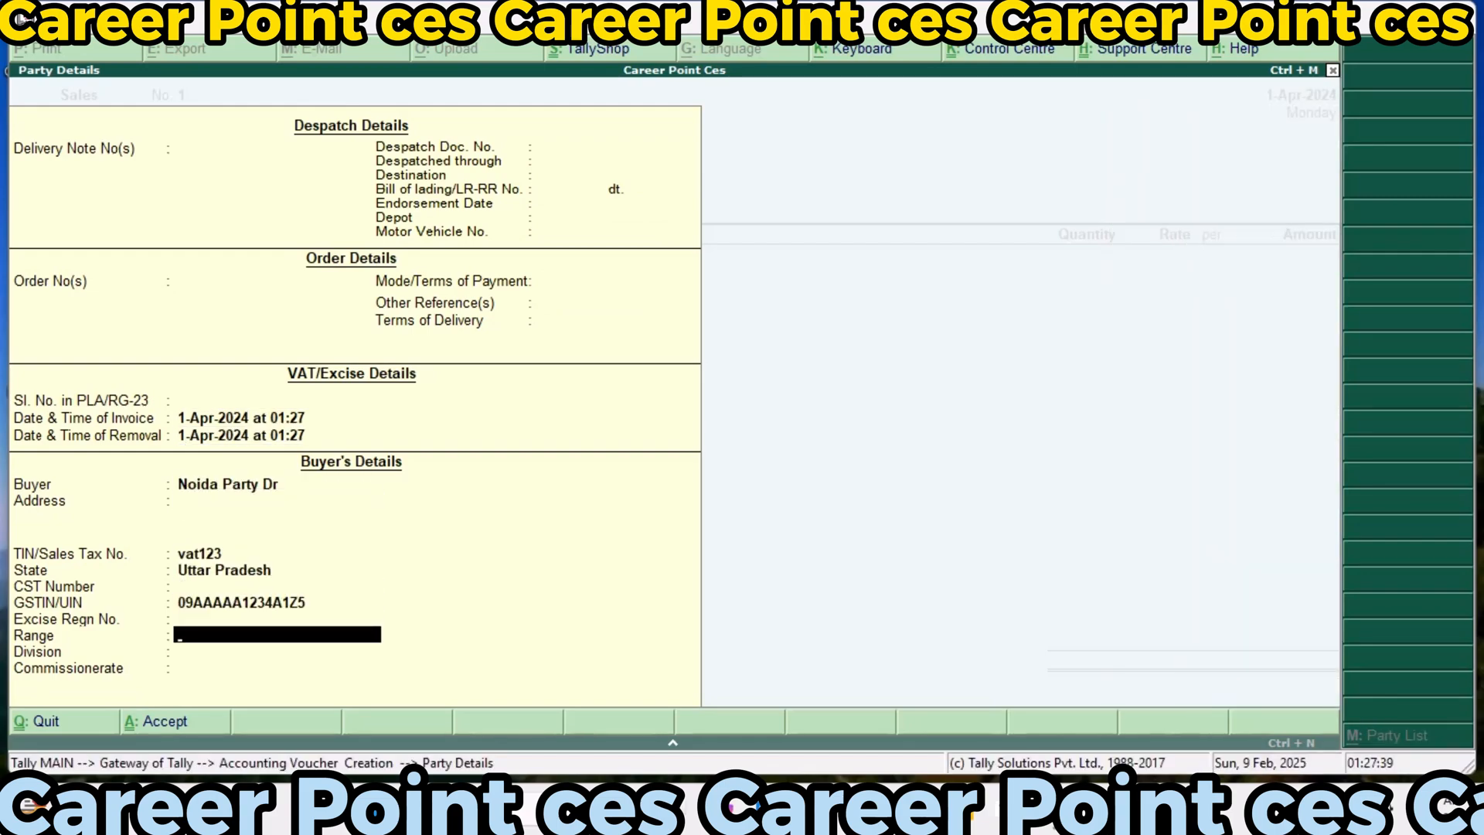
key(Return)
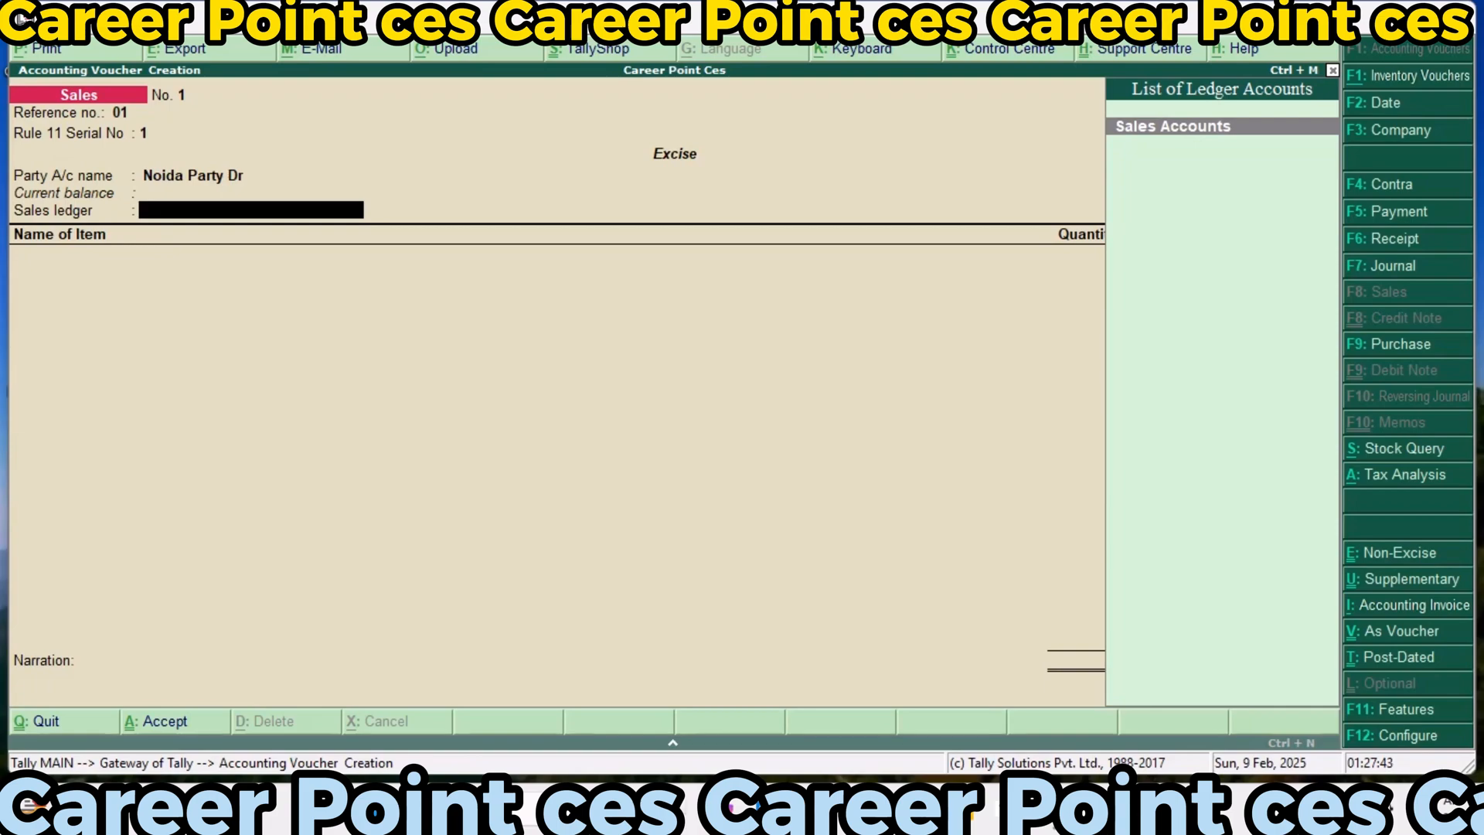
Set Sales Accounts as the sales ledger and add Jeans as the sold item from Main Location
key(Return)
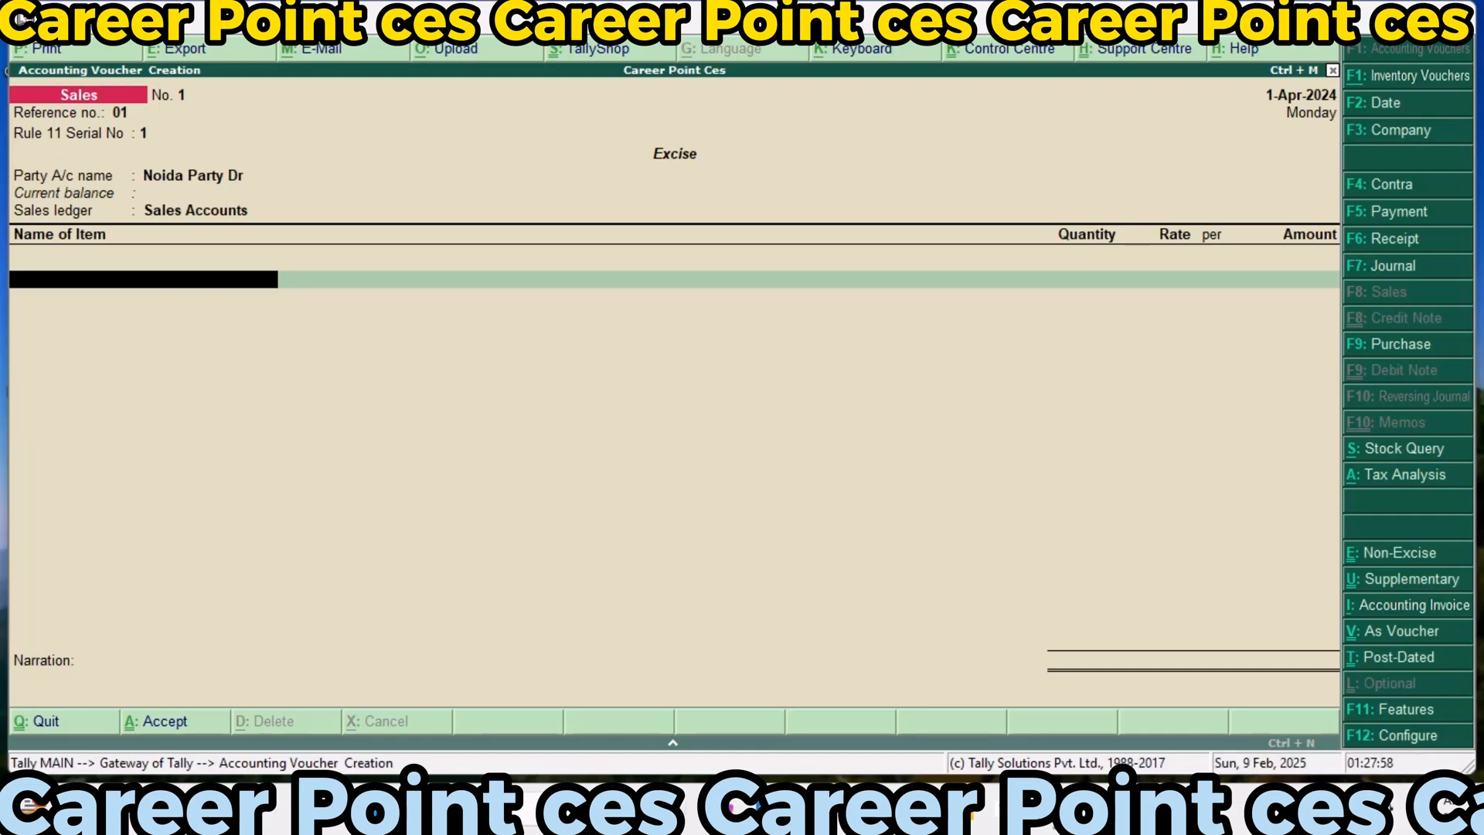
text(Jea)
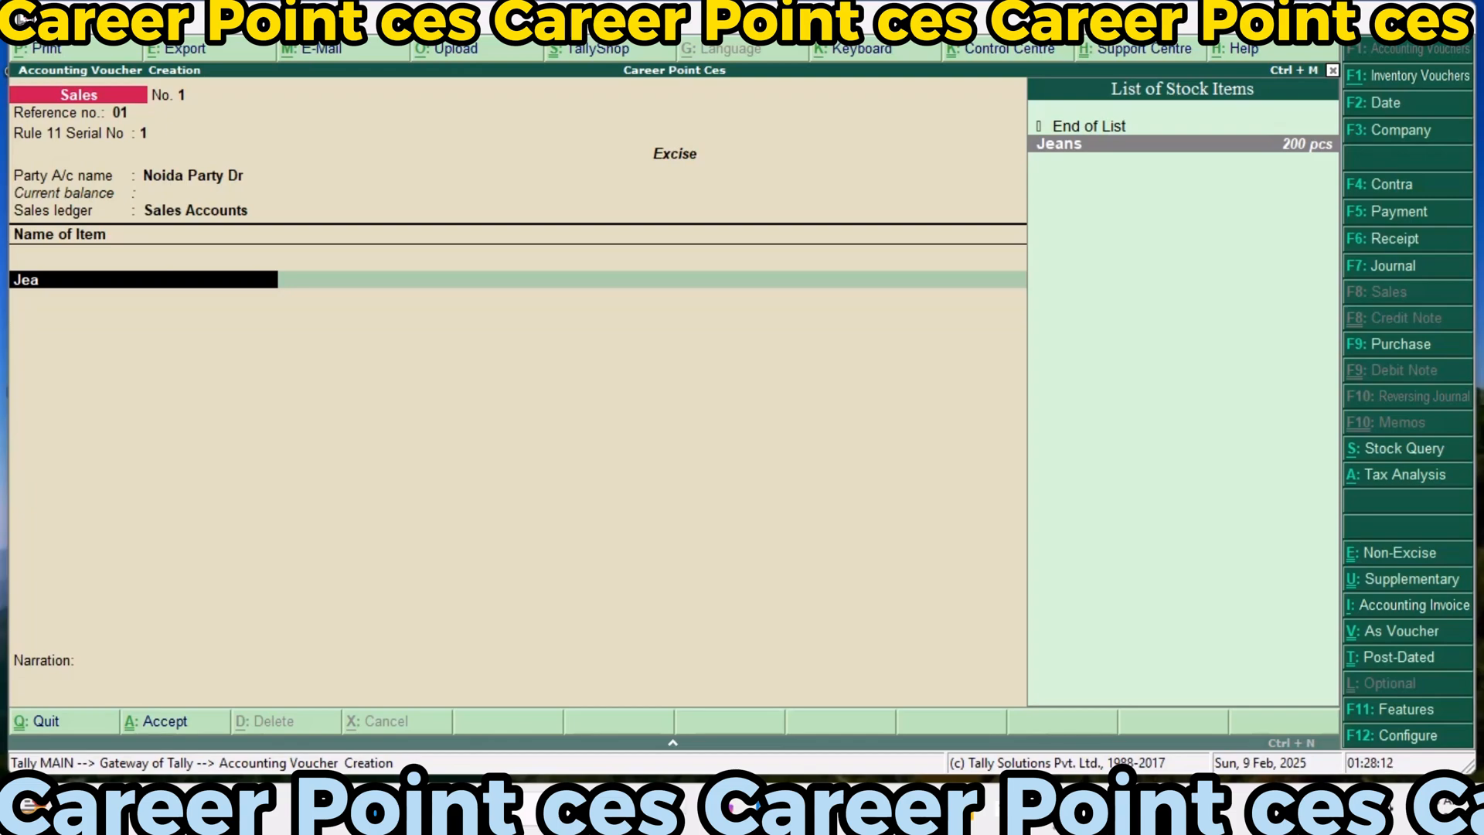
key(Return)
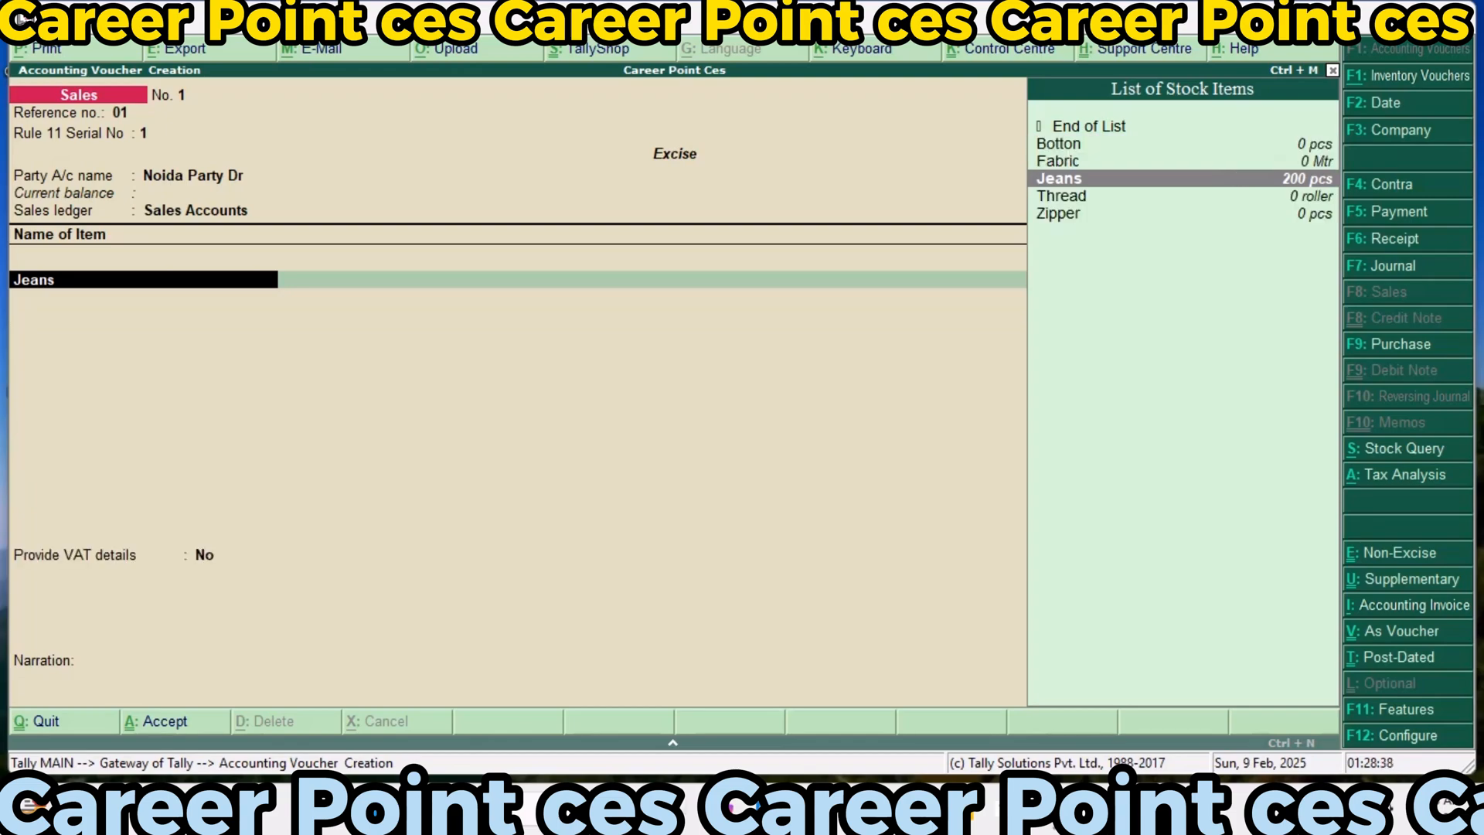
key(Return)
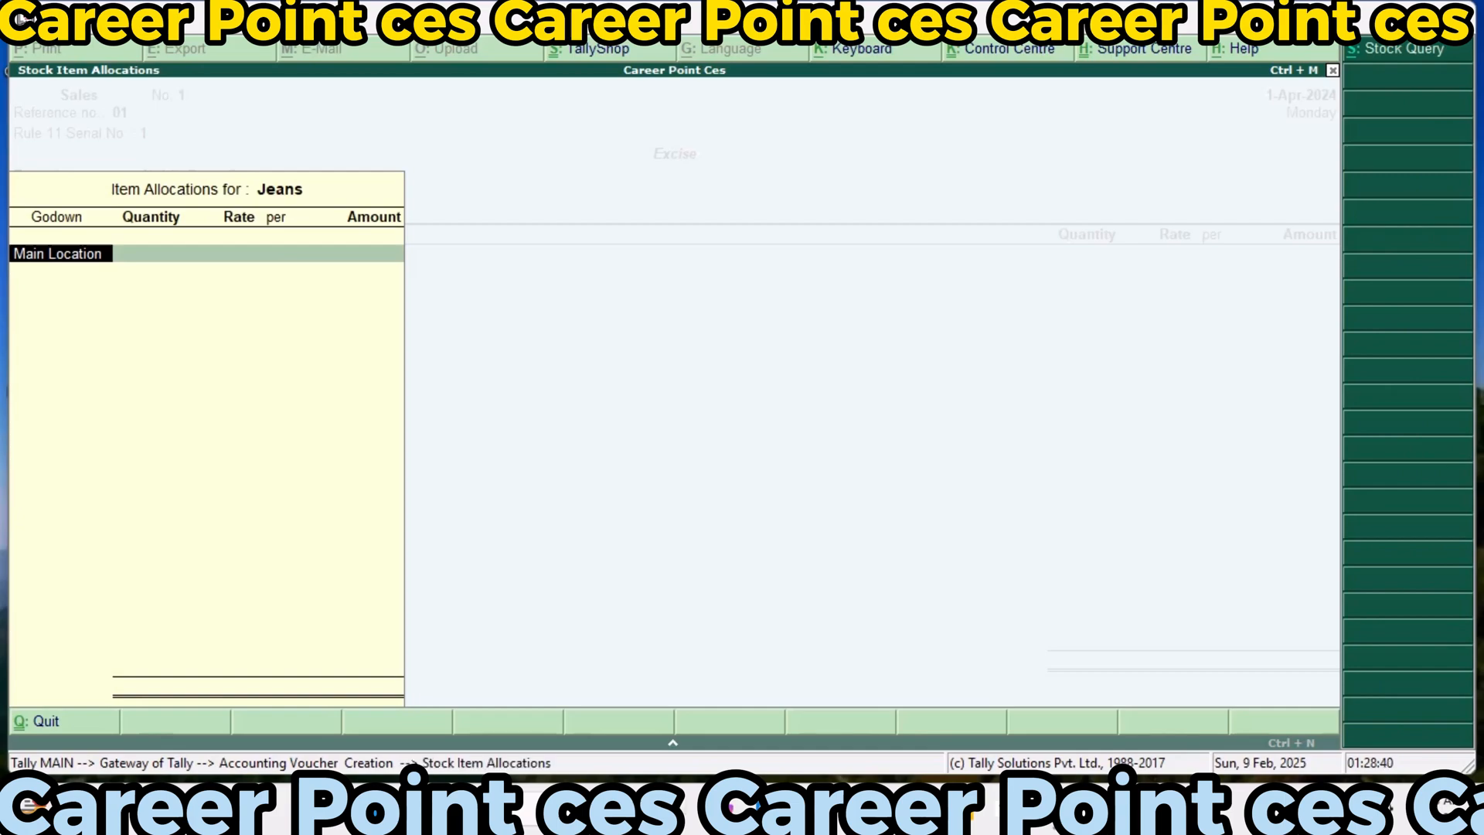
key(Escape)
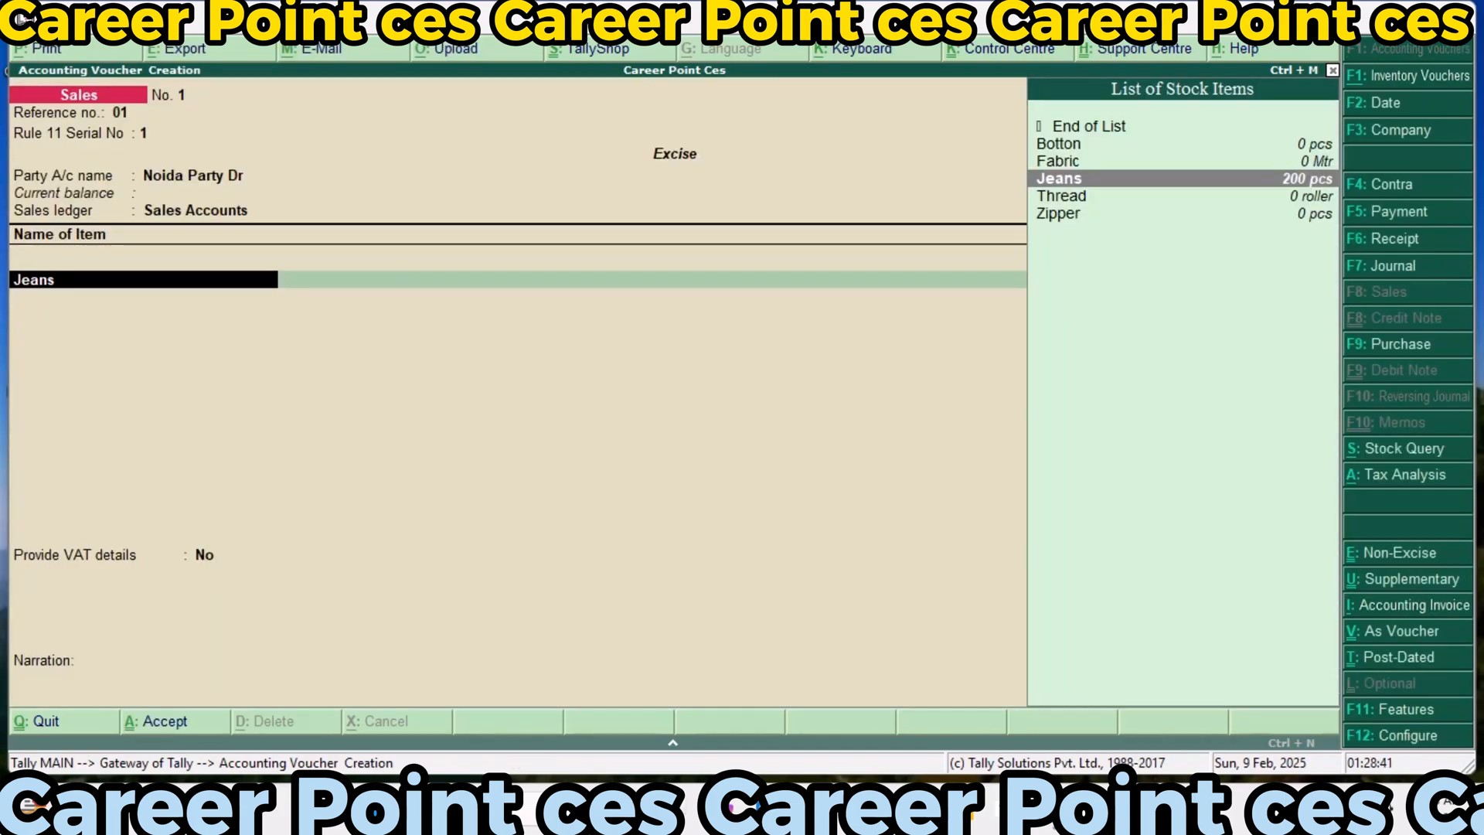
key(Return)
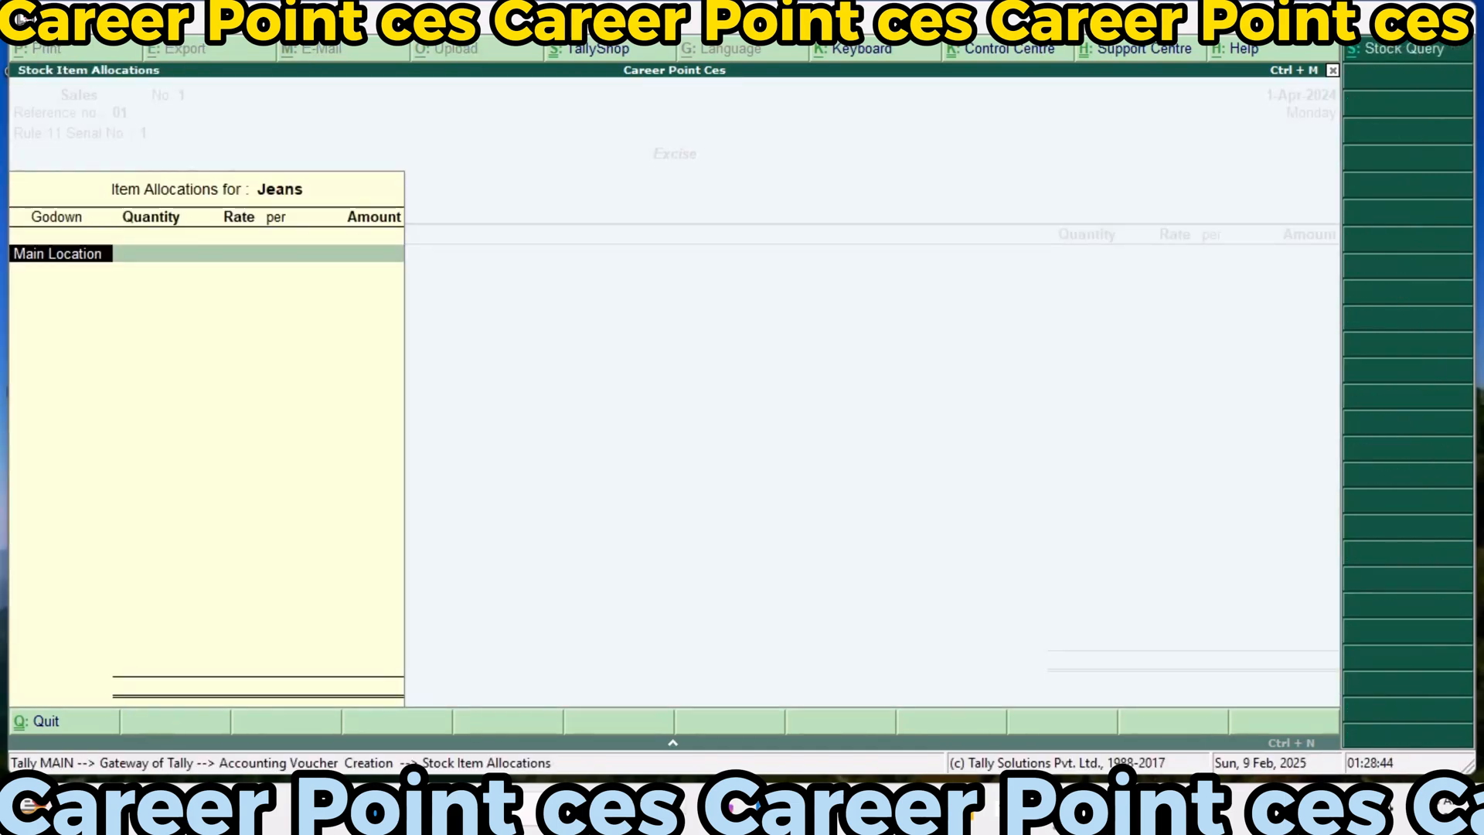
key(Return)
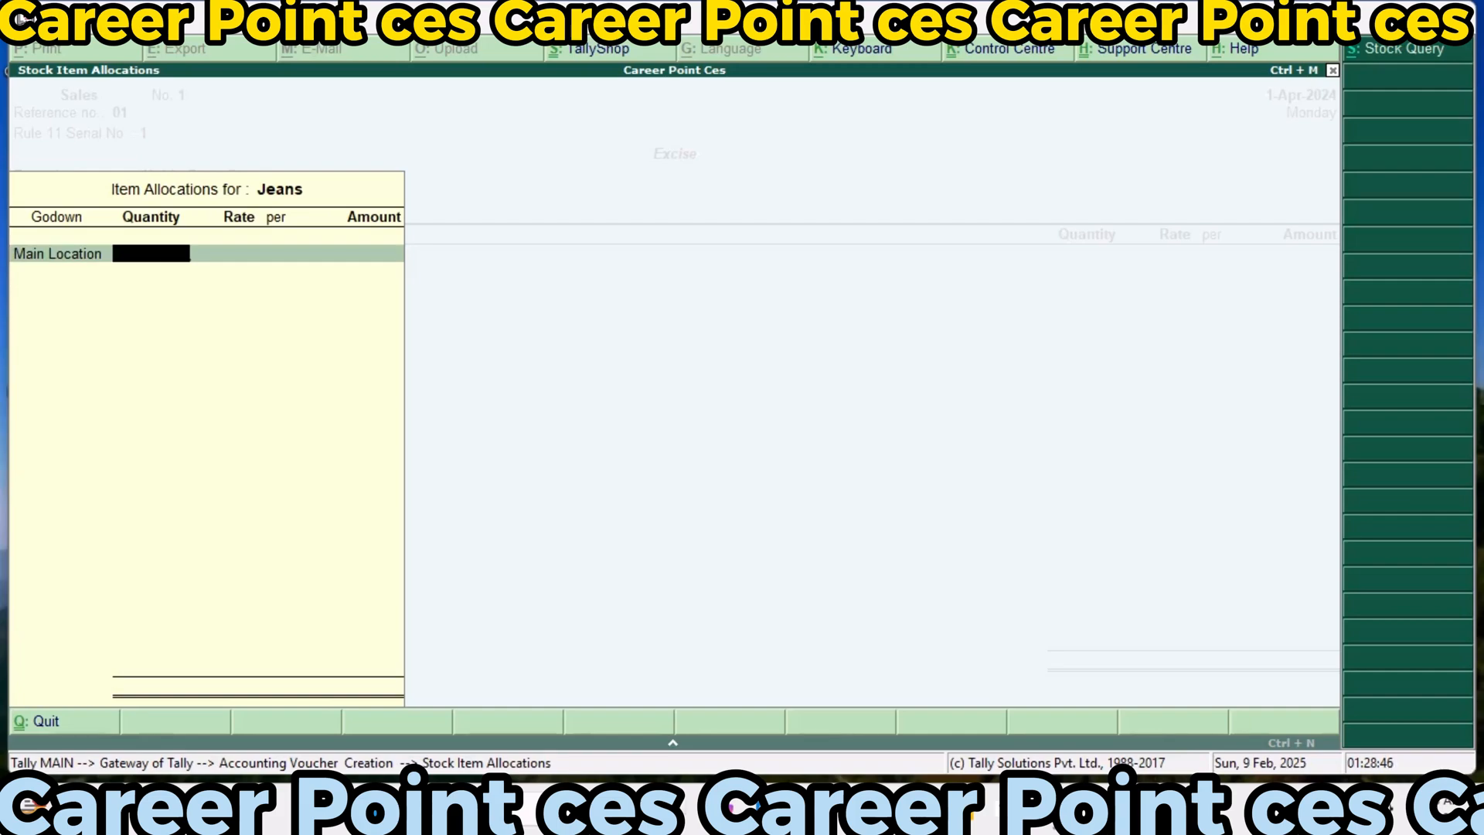
Allocate 200 pcs of Jeans at a rate of 500 per pcs and finish the item list
text(200)
key(Return)
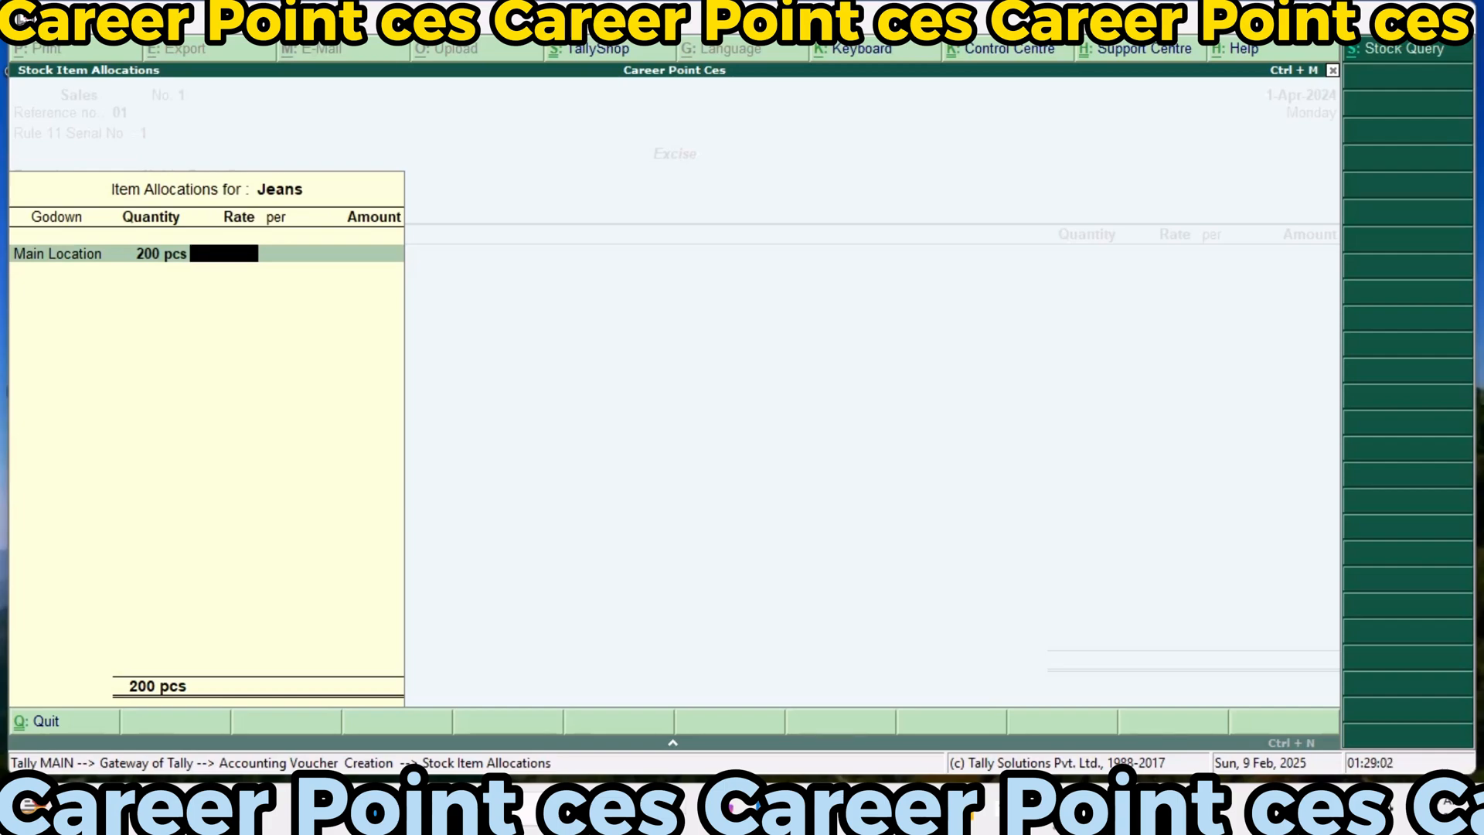
text(500)
key(Return)
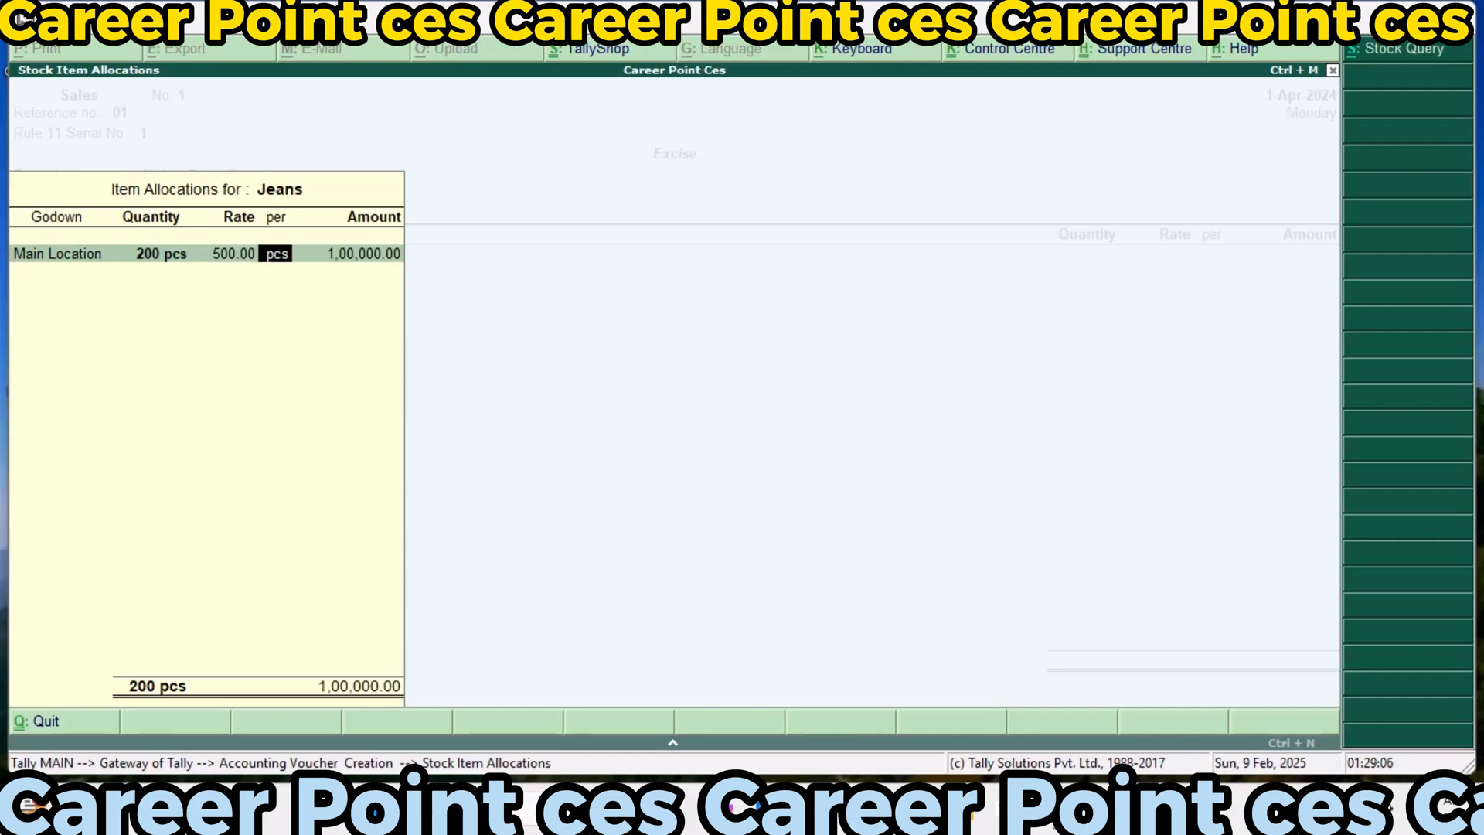
key(Return)
key(Return)
key(Return)
key(Return)
key(Return)
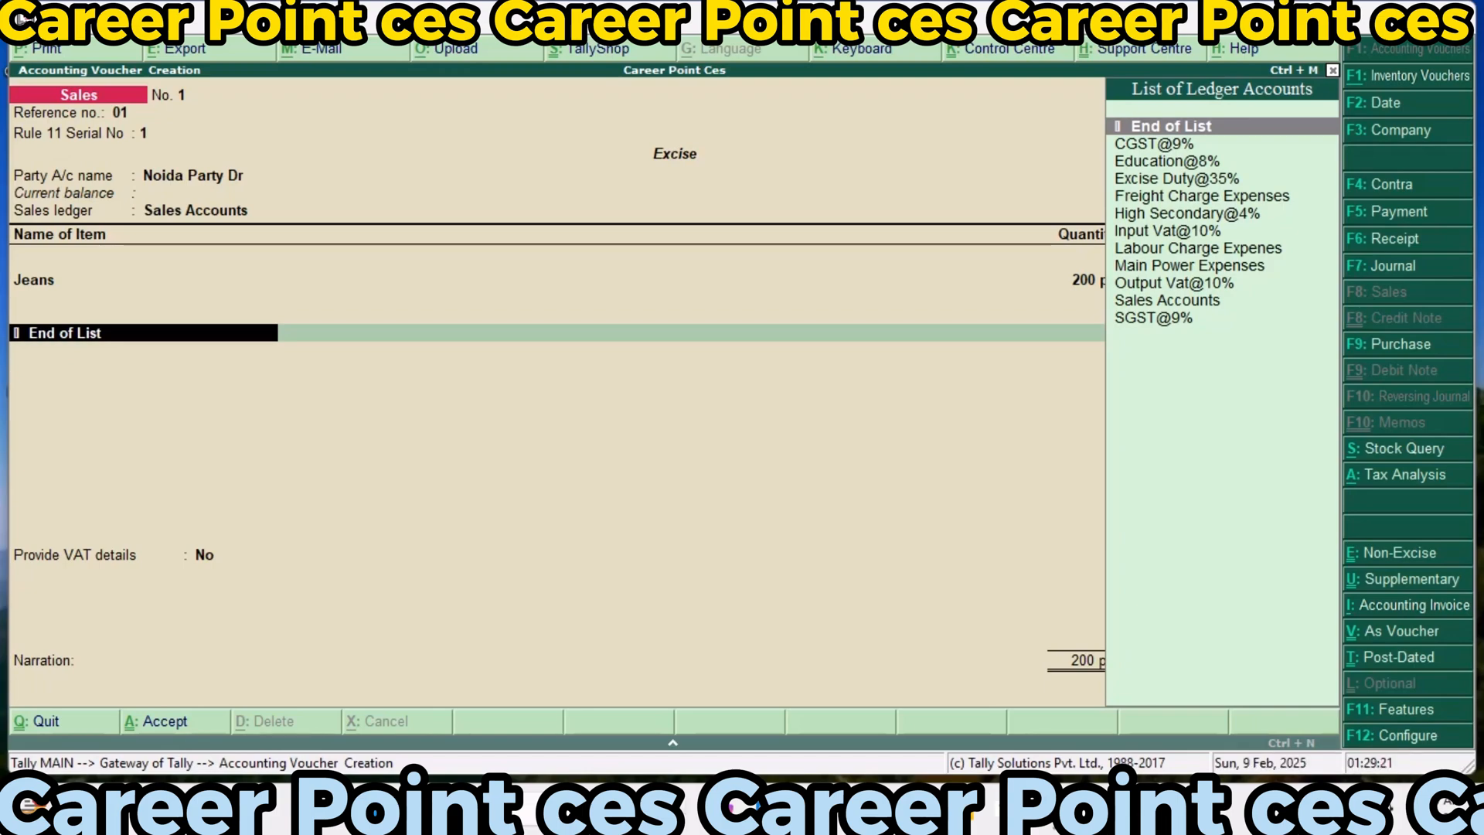
Add the Output Vat@10% ledger to the sales voucher with its calculated amount
text(Out)
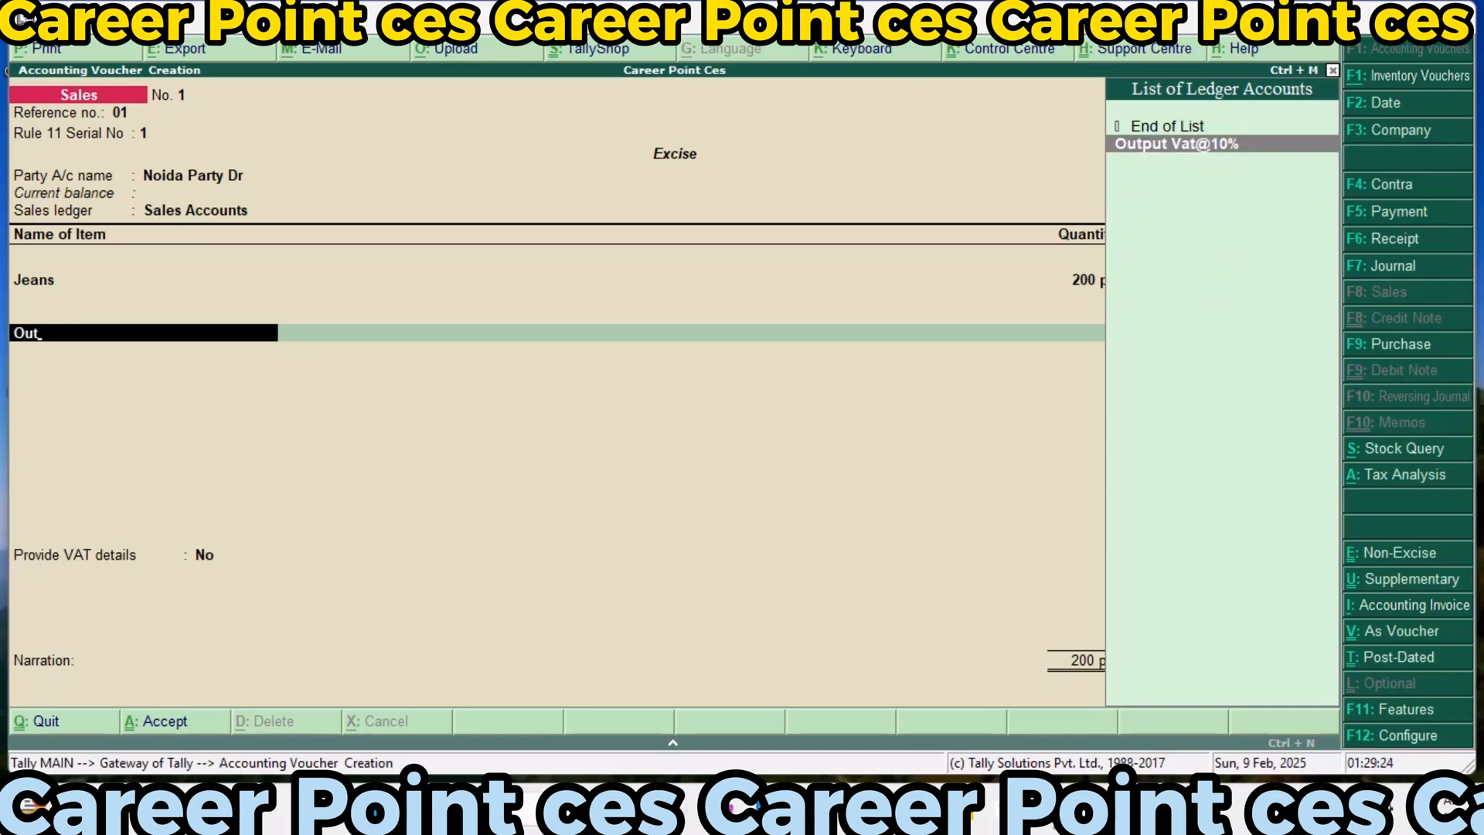
key(Return)
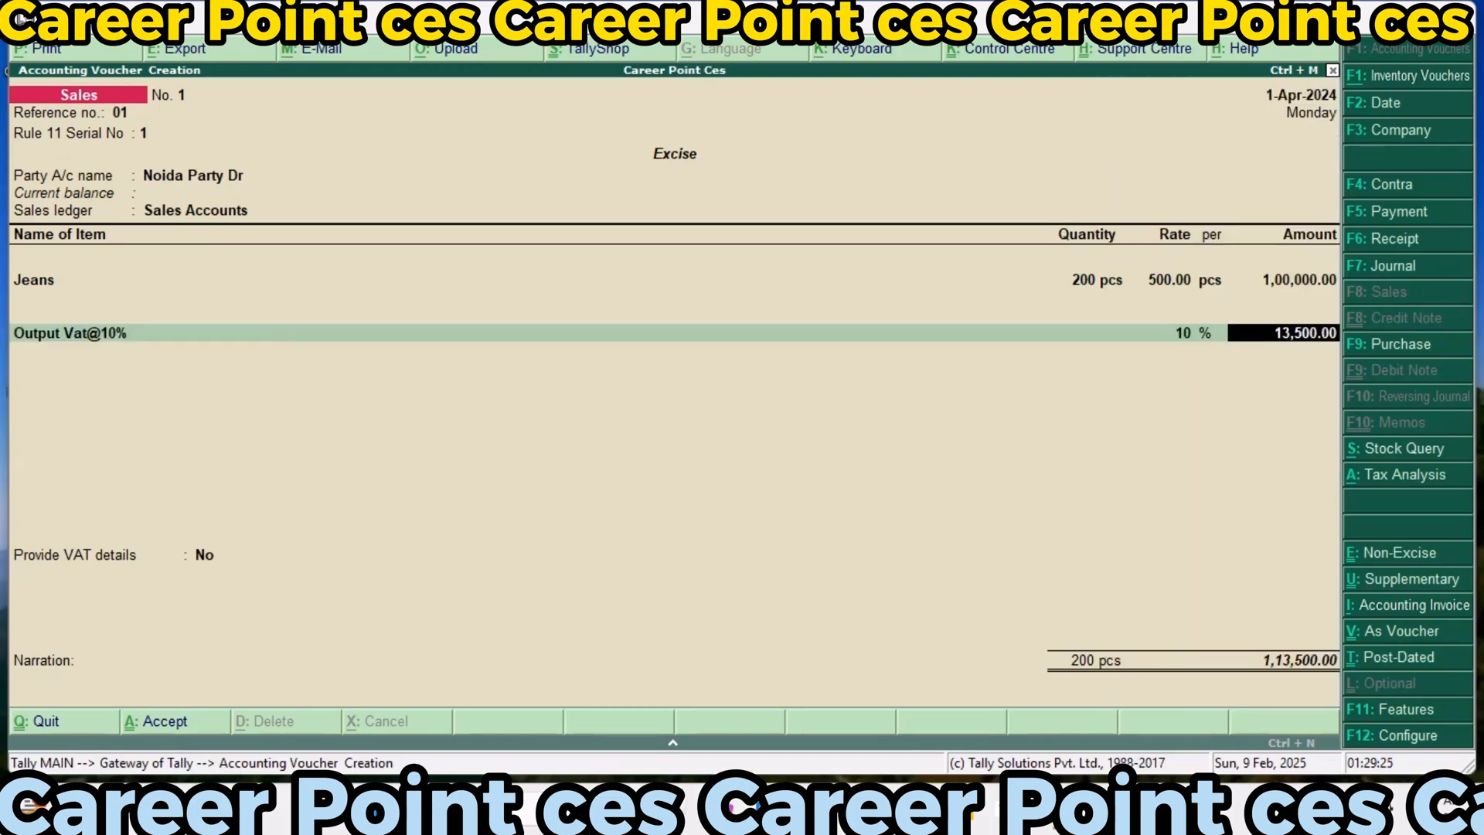
key(Return)
Add the SGST@9% and CGST@9% tax ledgers with their calculated amounts
text(S)
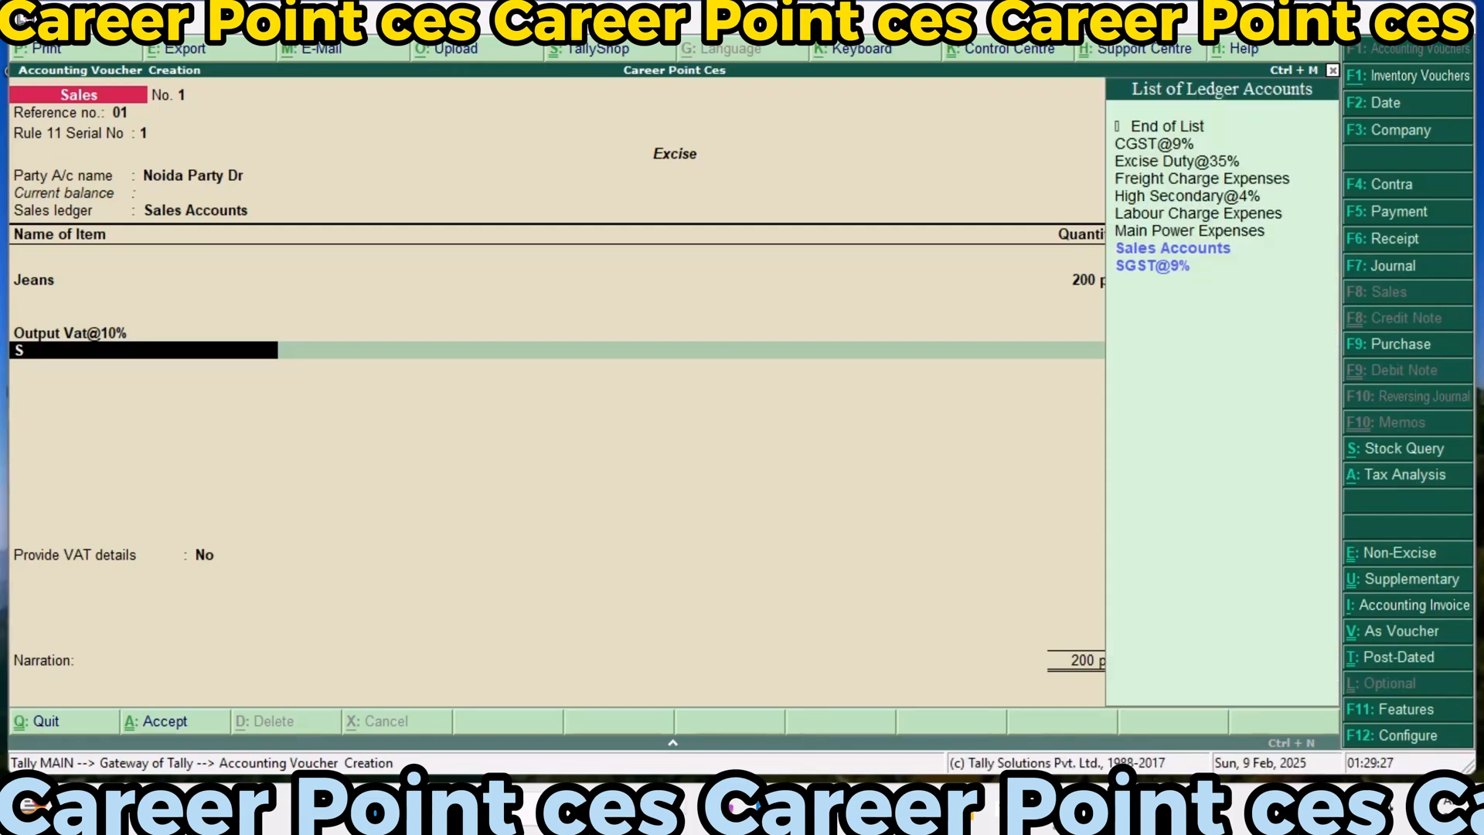
key(Down)
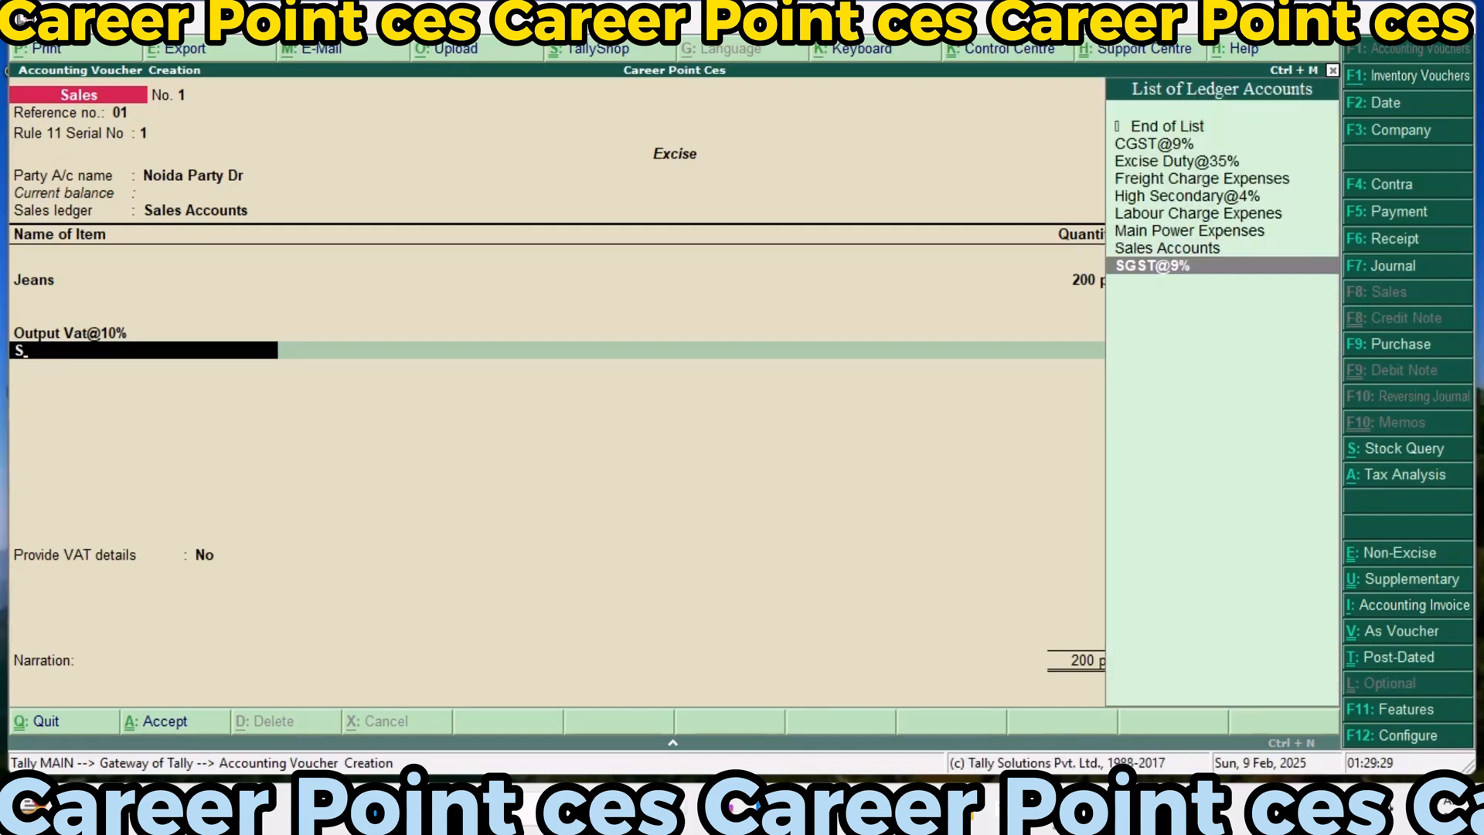
key(Return)
key(Return)
text(C)
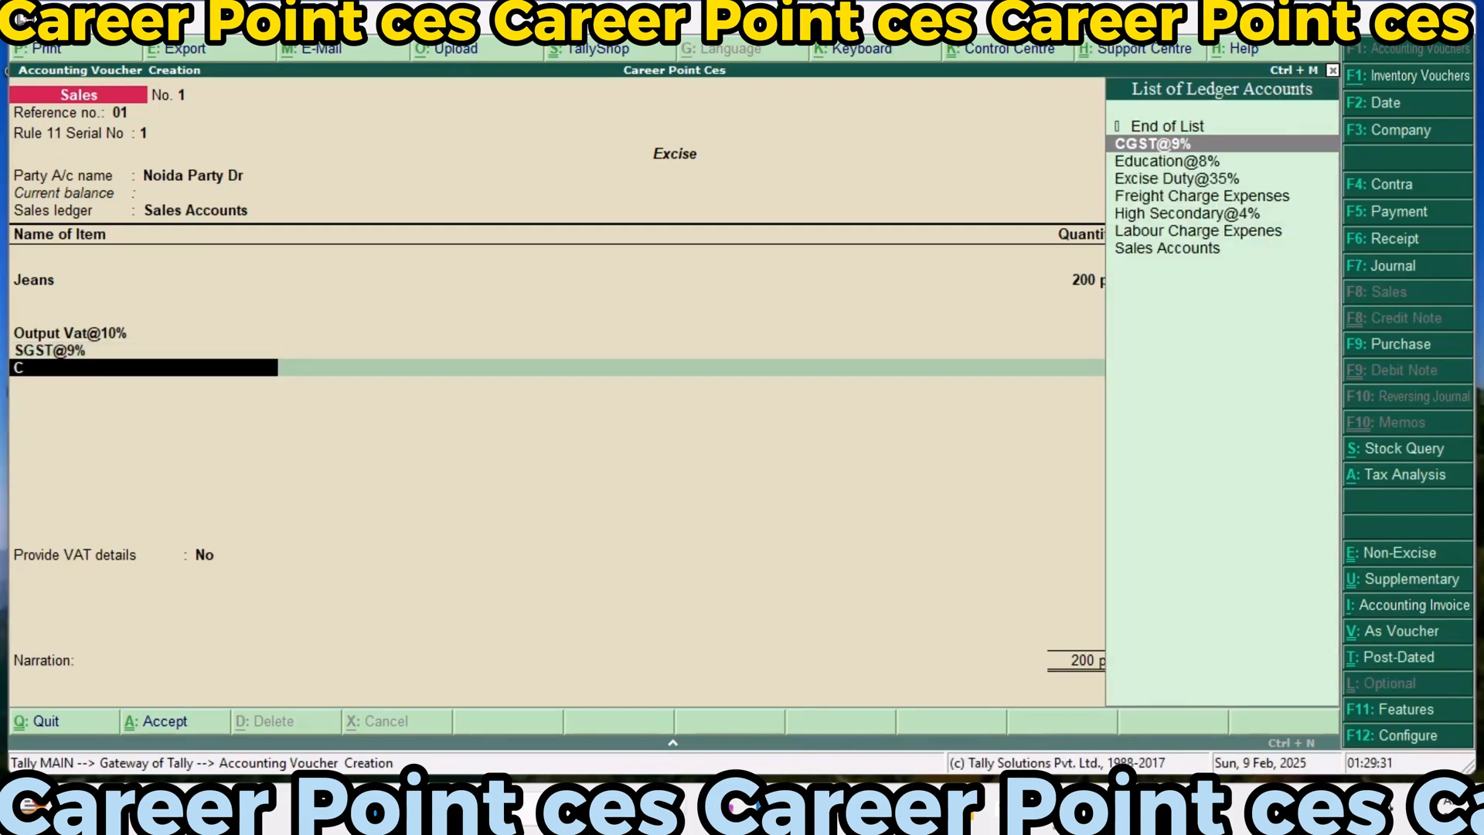
key(Return)
key(Return)
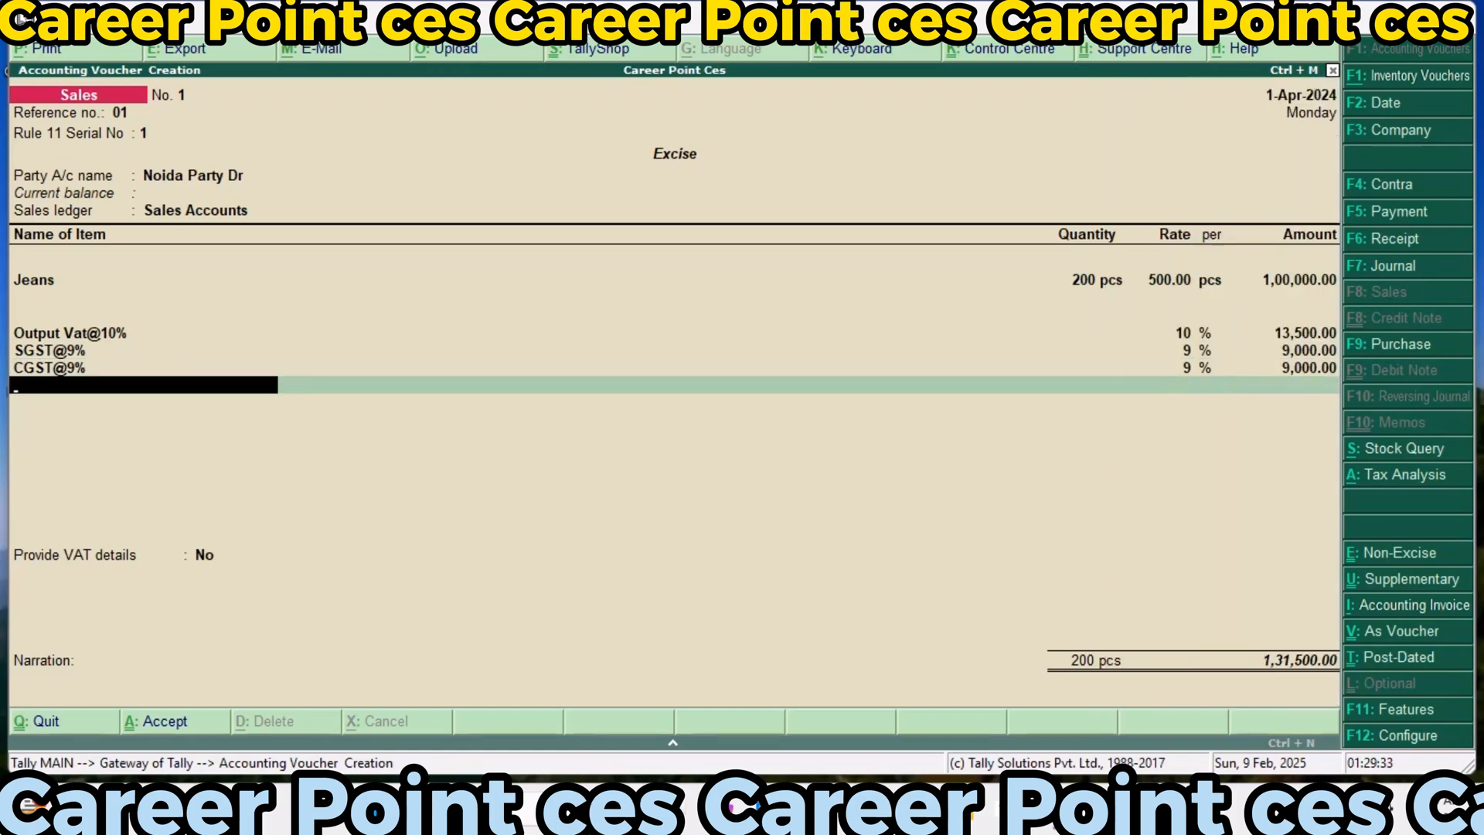
Add the Excise Duty@35% ledger to the sales voucher with its calculated amount
text(E)
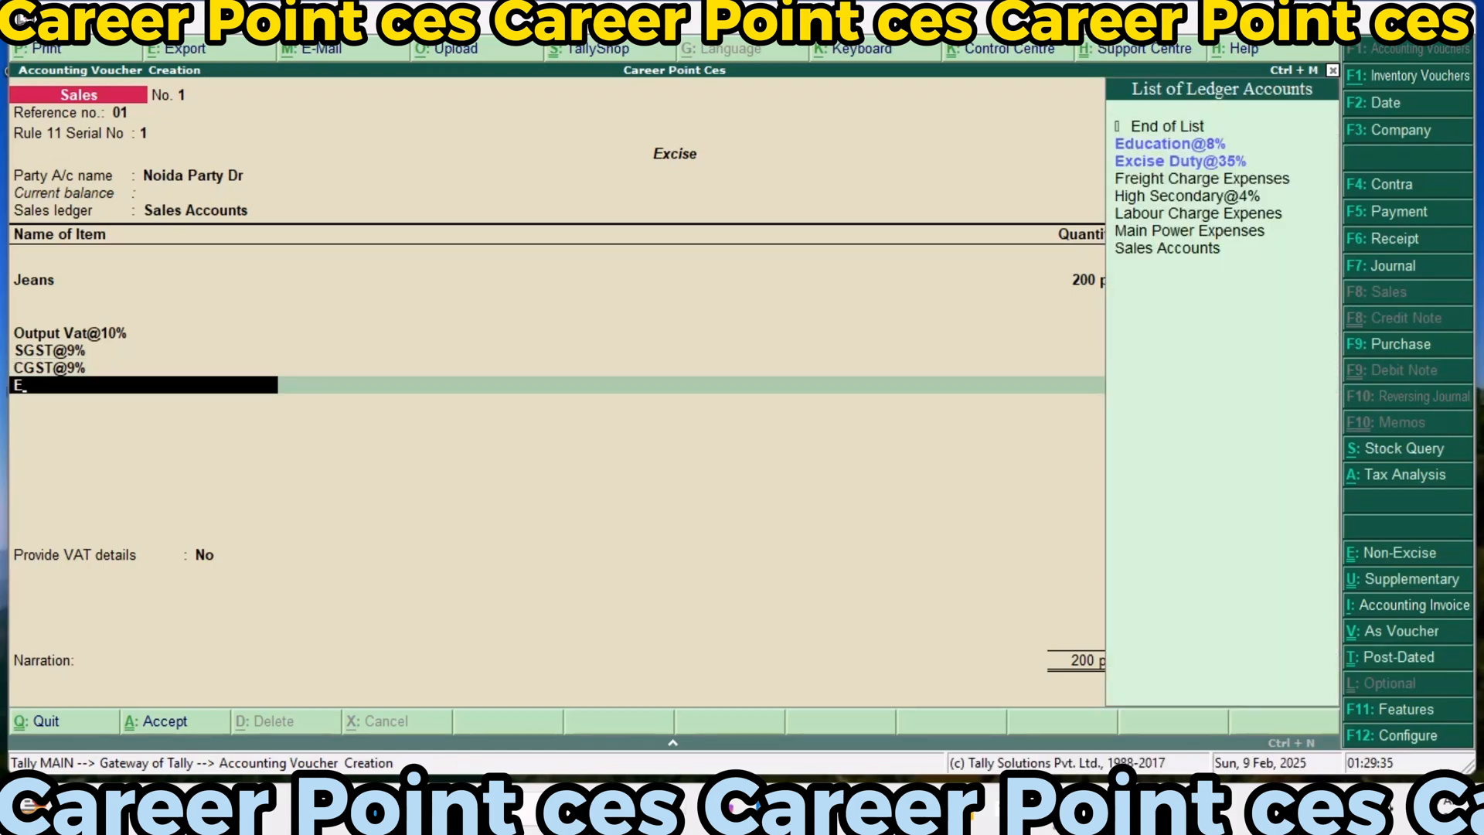
key(Down)
key(Down)
key(Return)
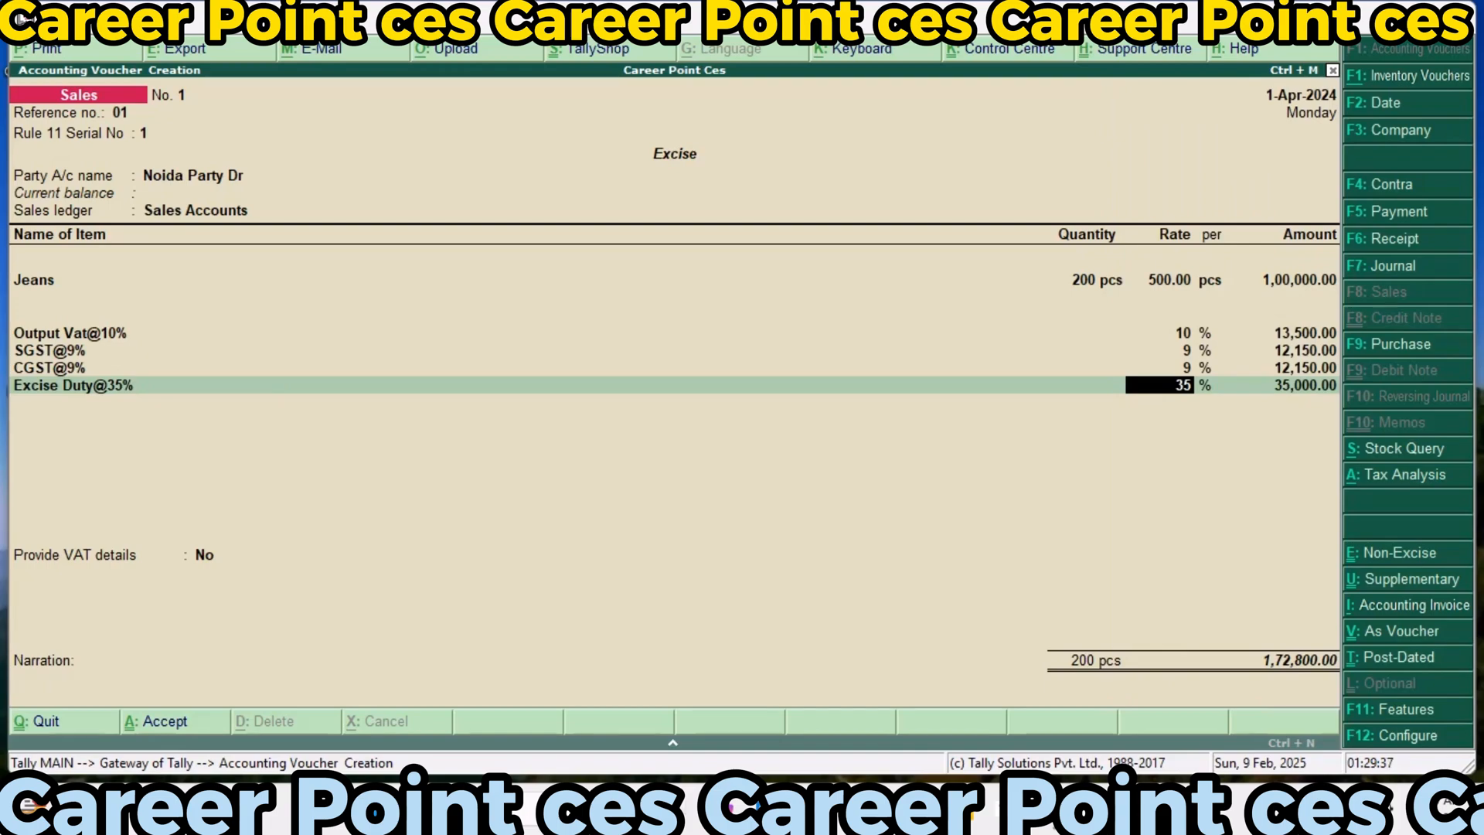
key(Return)
key(Return)
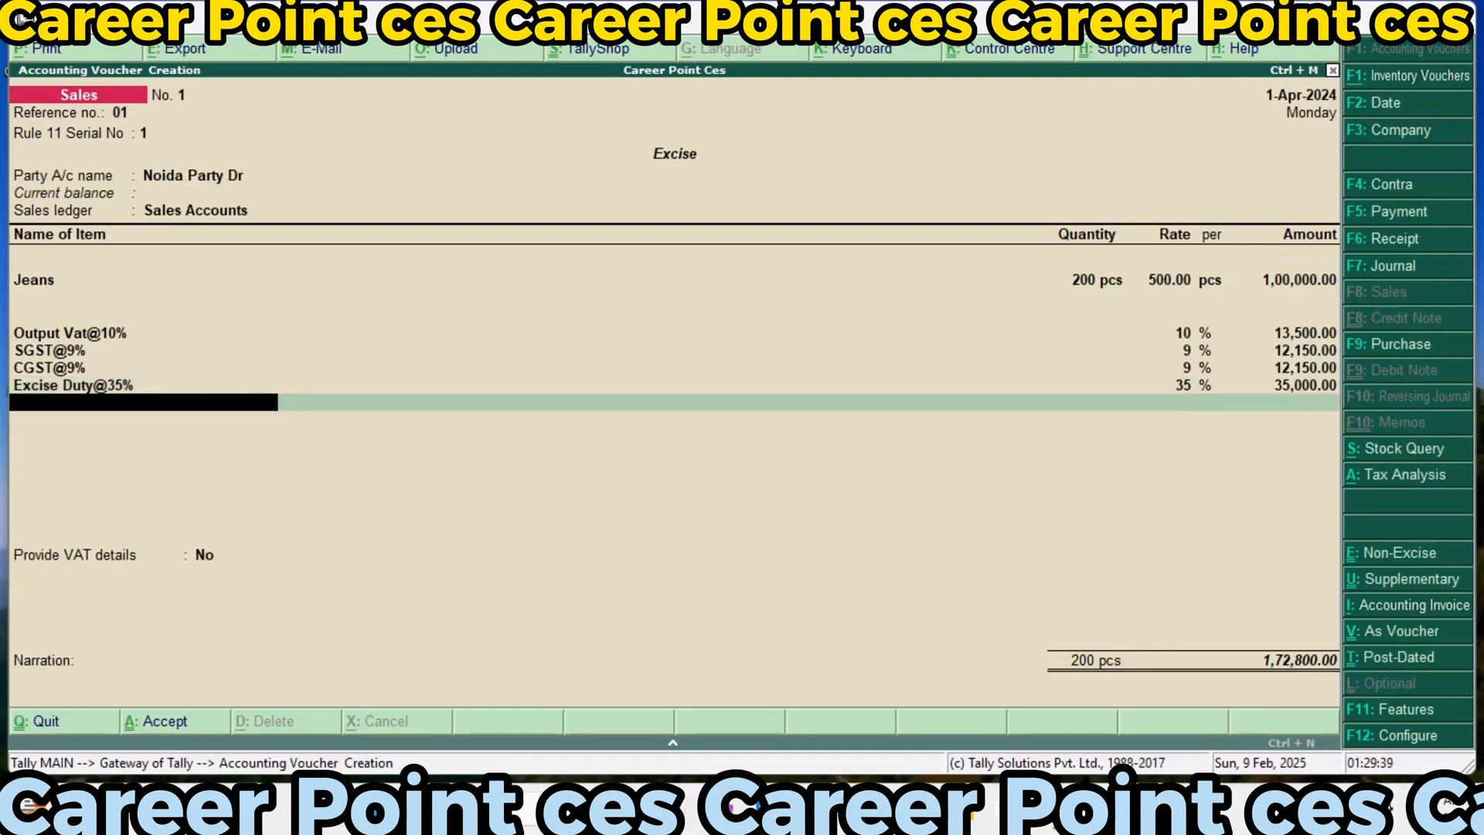
Add the Education@8% and High Secondary@4% ledgers to the sales voucher with their calculated amounts
text(E)
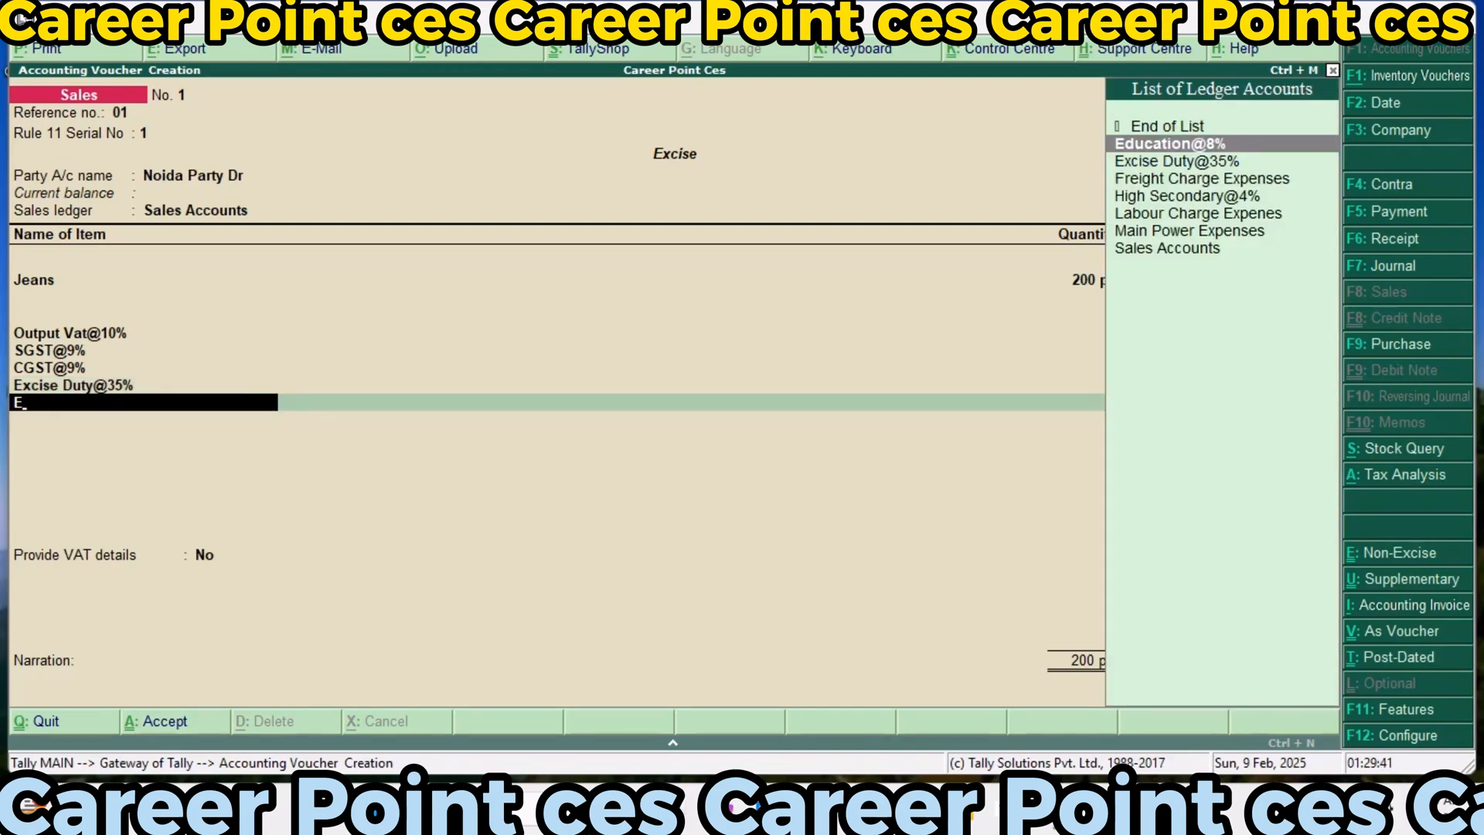
key(Return)
key(Return)
key(Return)
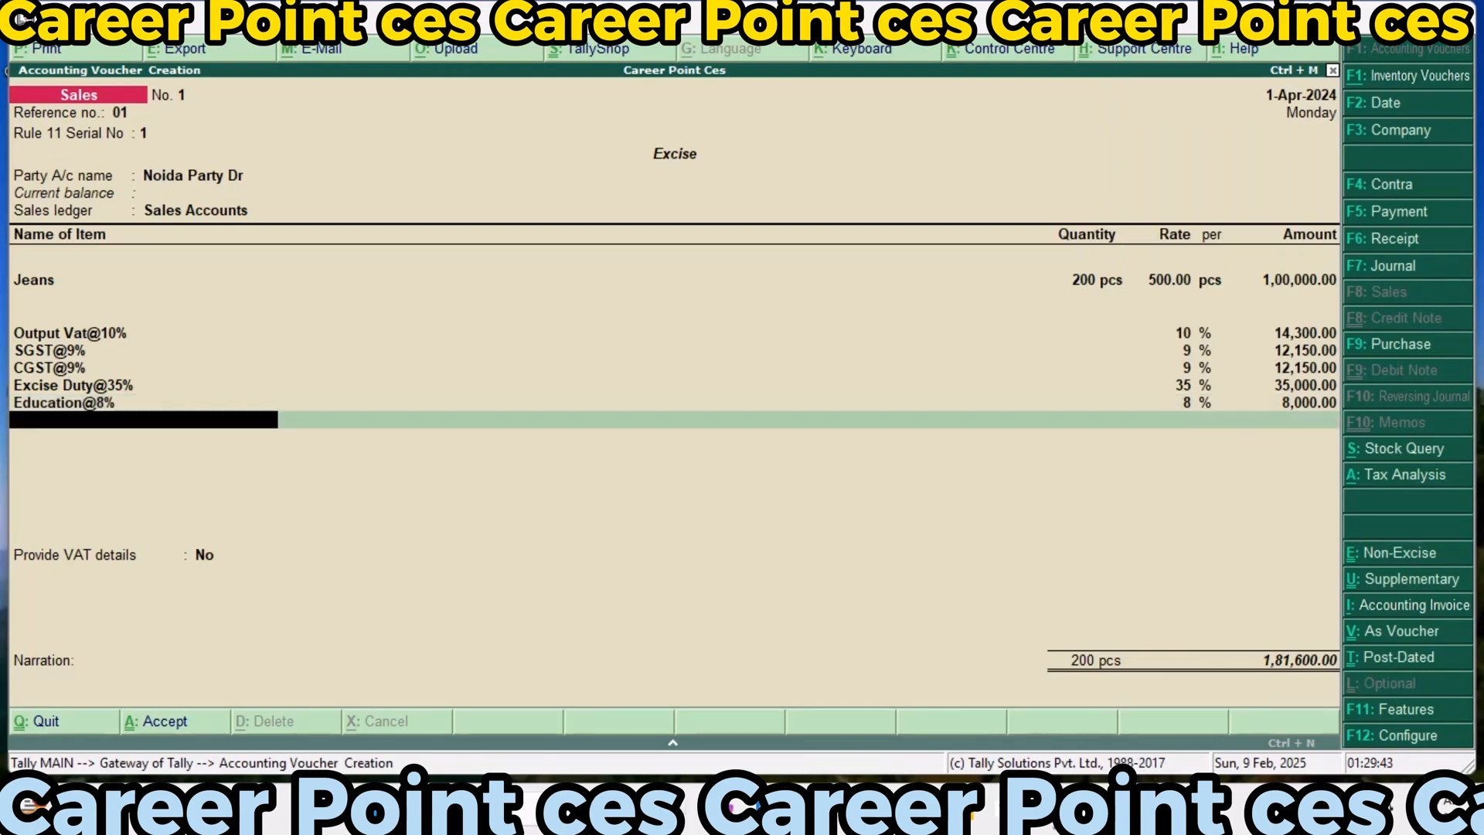
text(H)
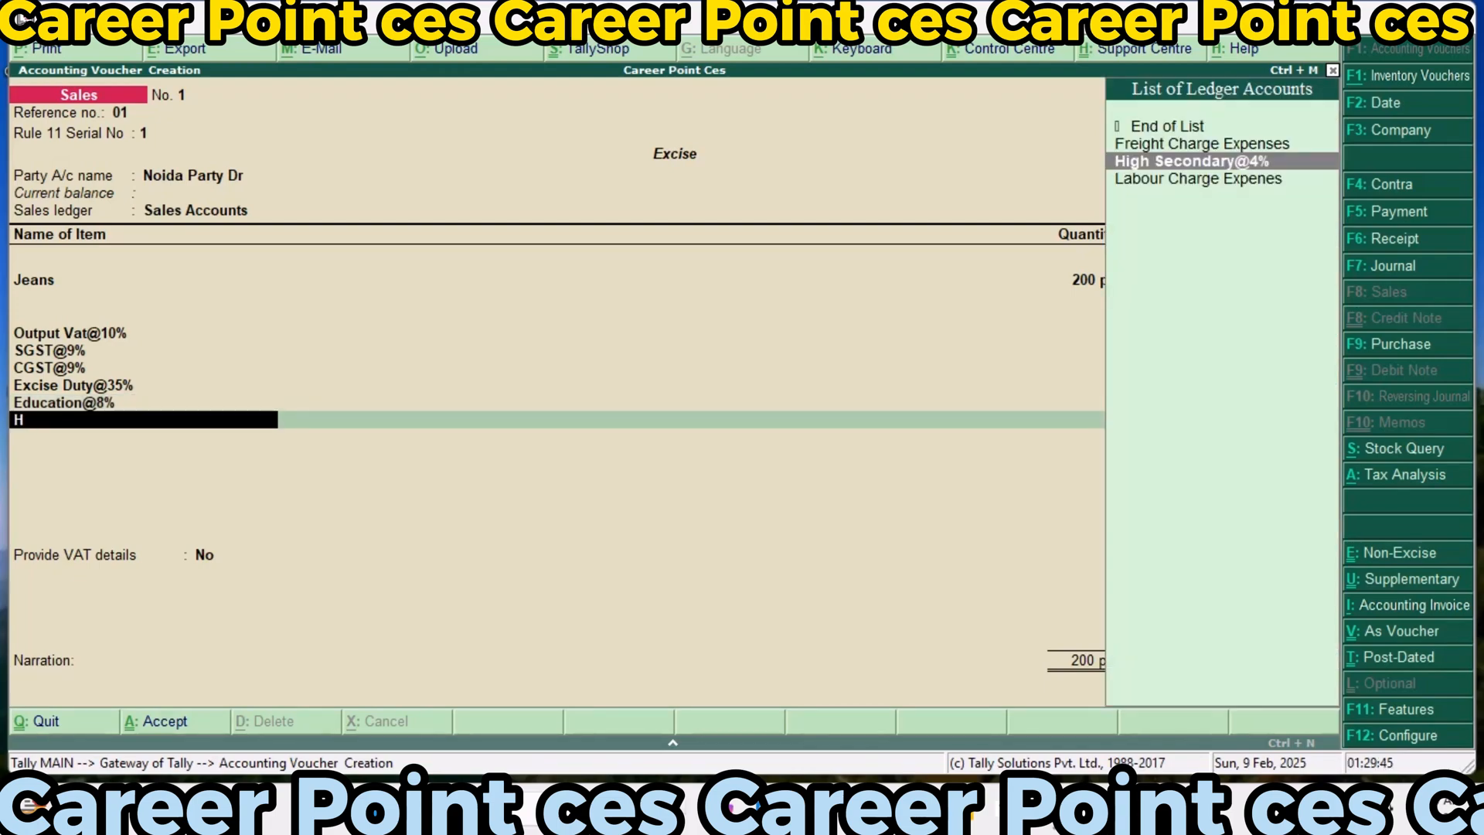
key(Return)
Finish the ledger list, leave VAT details at No, and save the sales voucher without a narration
key(Return)
key(Return)
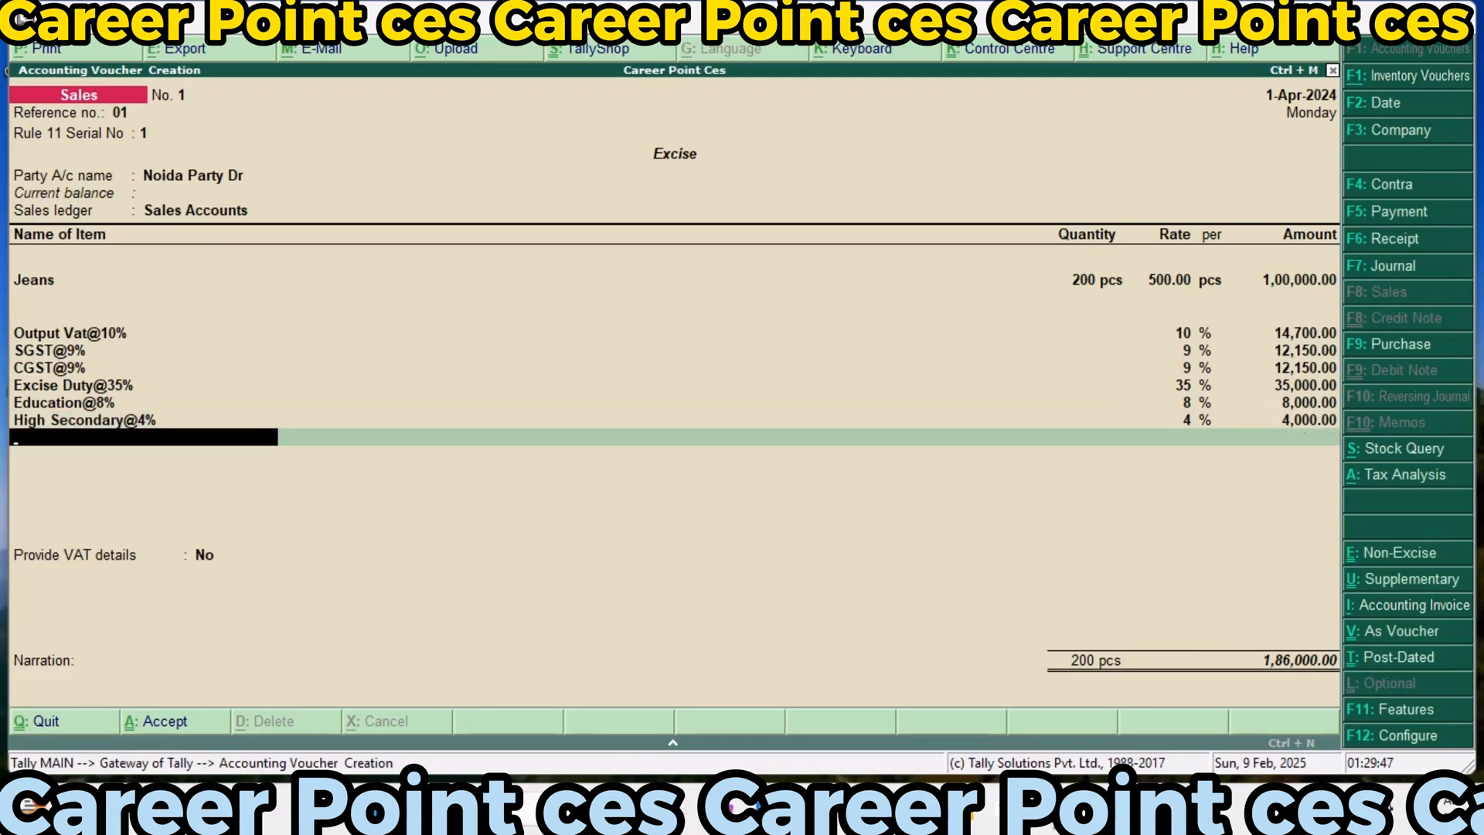
key(Return)
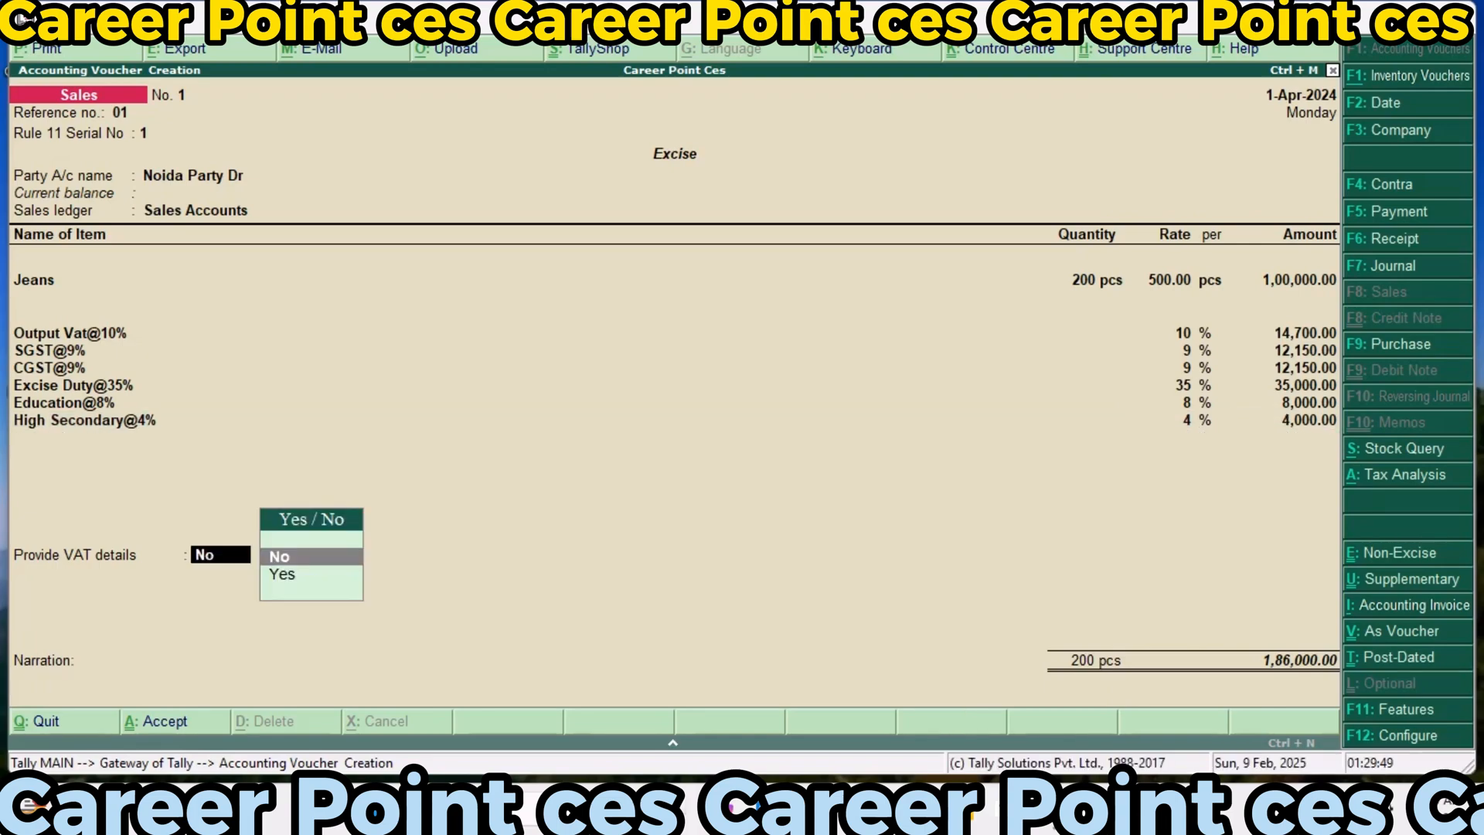
key(Return)
key(Return)
key(Return)
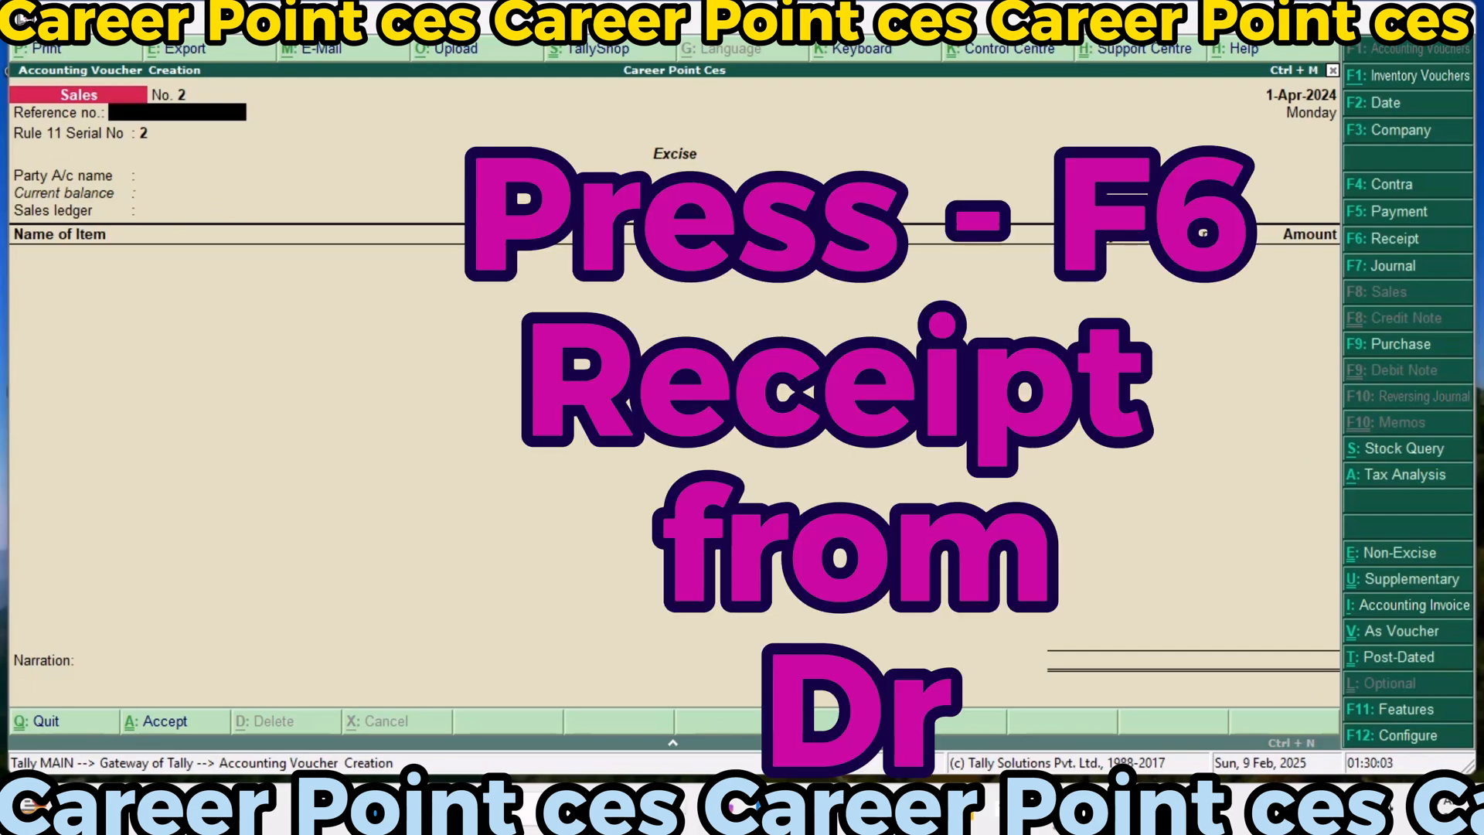
Start a receipt voucher into Cash and enter 186000 received from Noida Party Dr
key(F6)
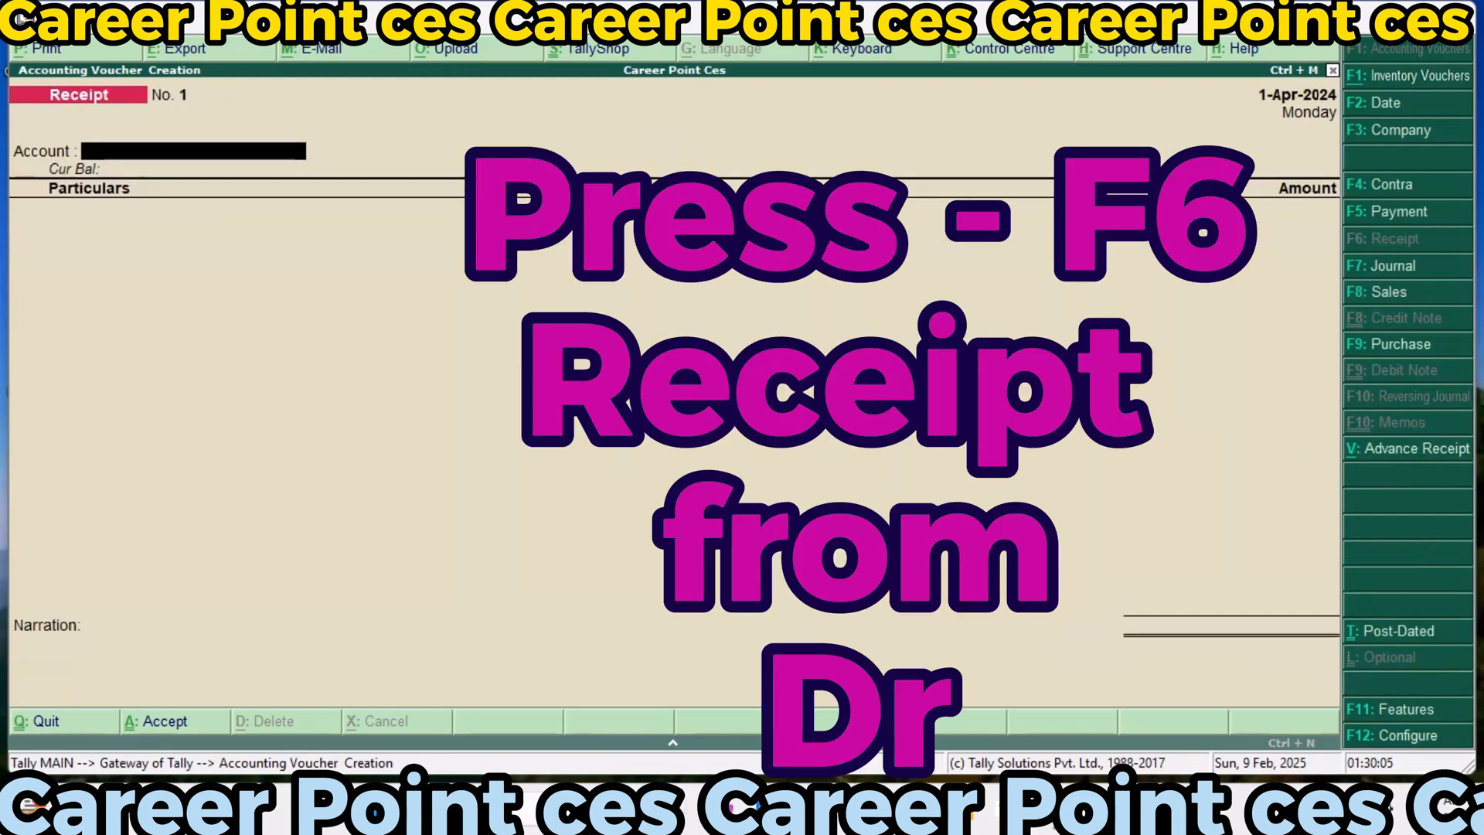
key(Return)
text(D)
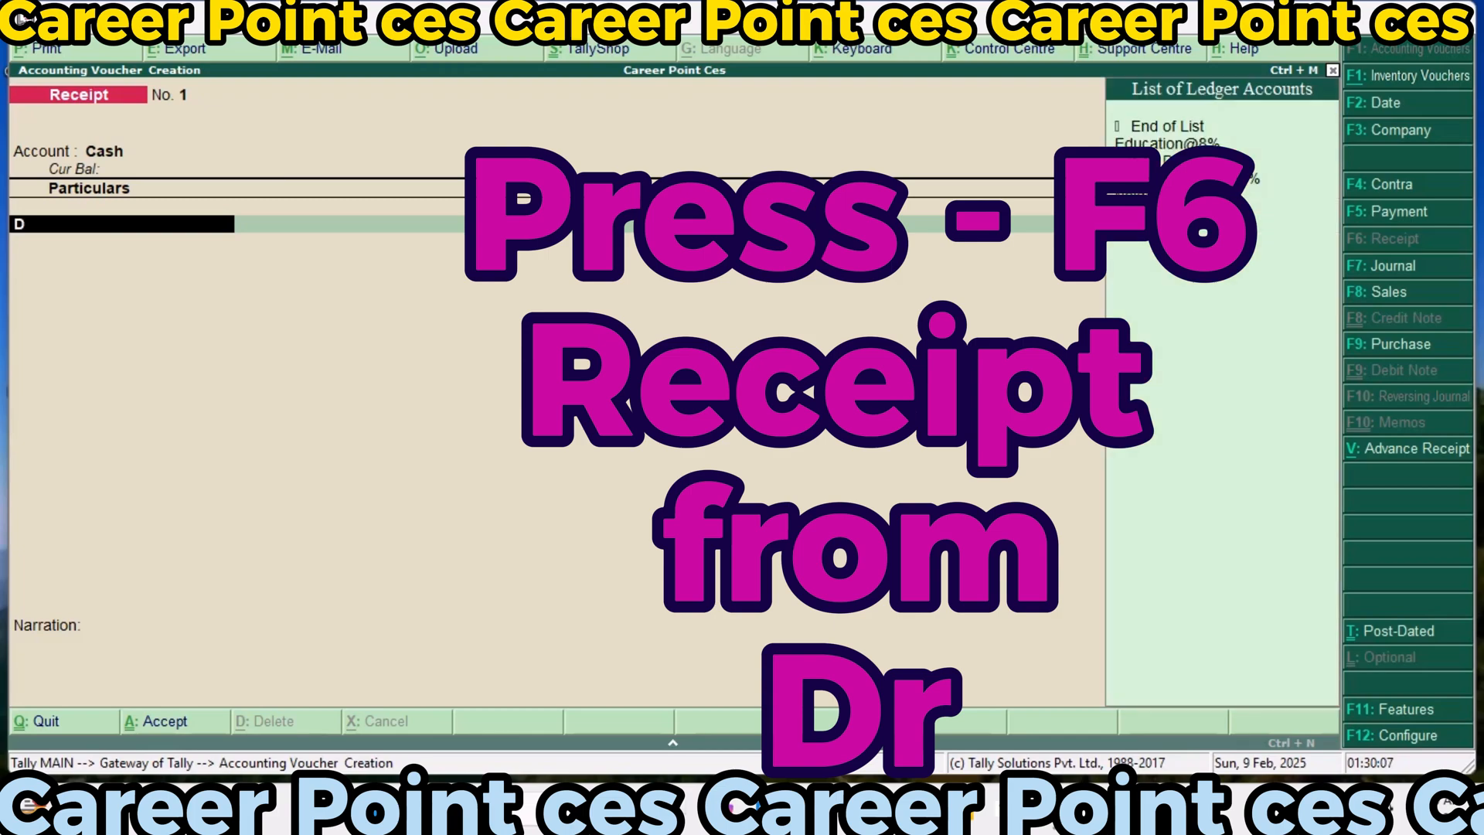
key(Down)
key(Down)
key(Down)
key(Down)
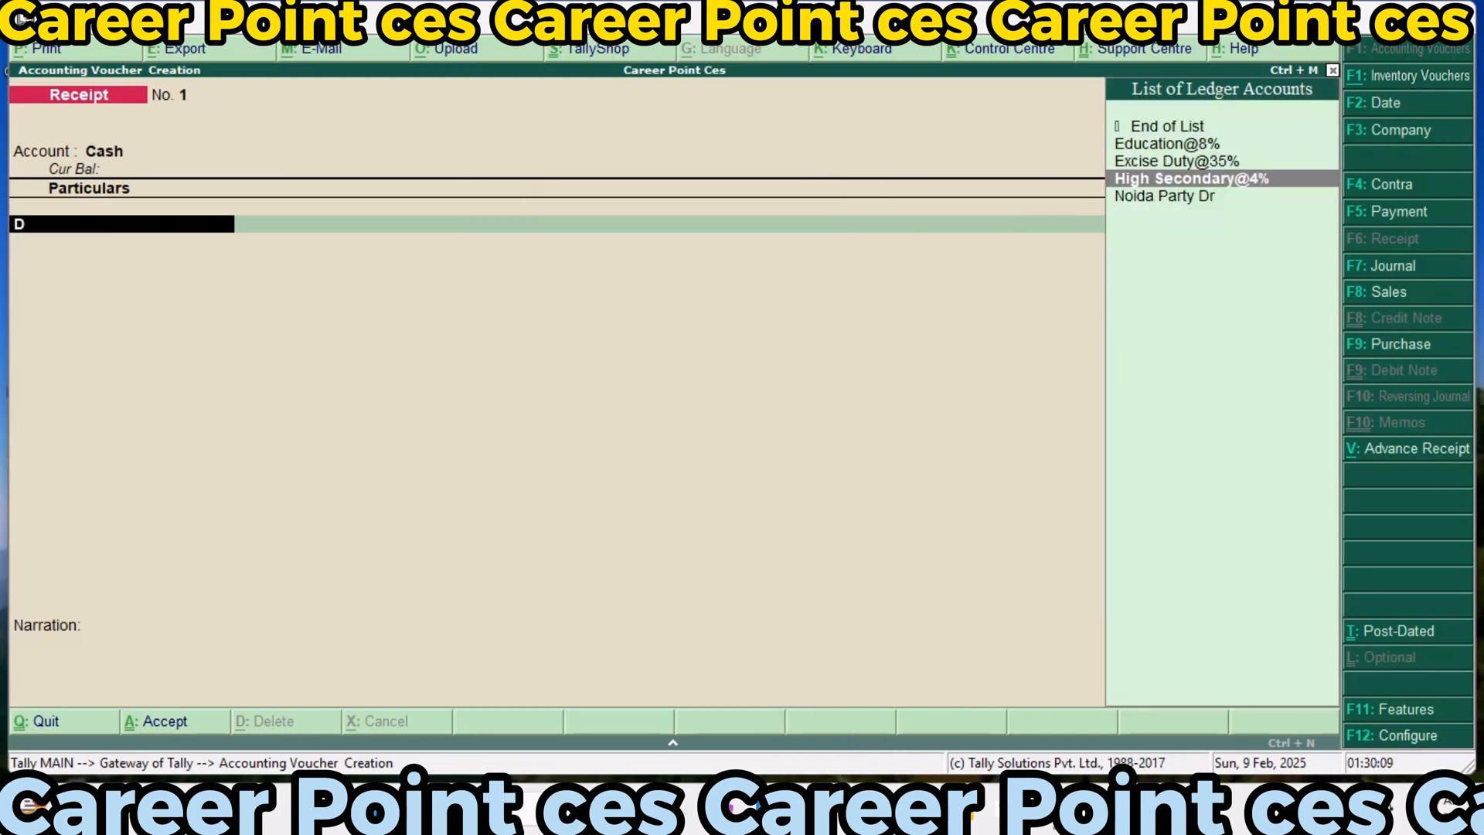
key(Return)
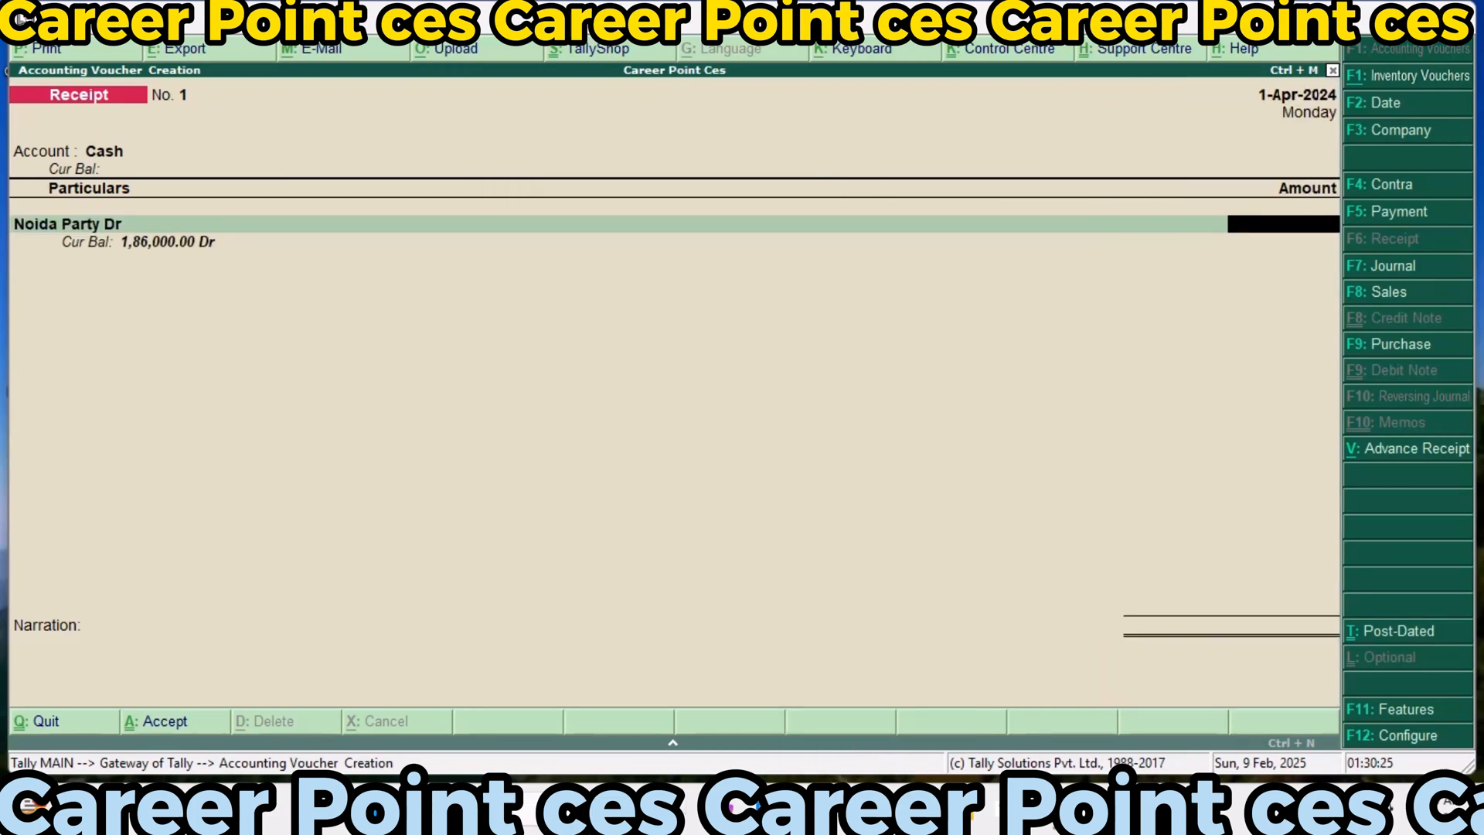
text(186000)
key(Return)
Allocate the full Noida Party Dr receipt as On Account and save the receipt voucher without a narration
key(Down)
key(Down)
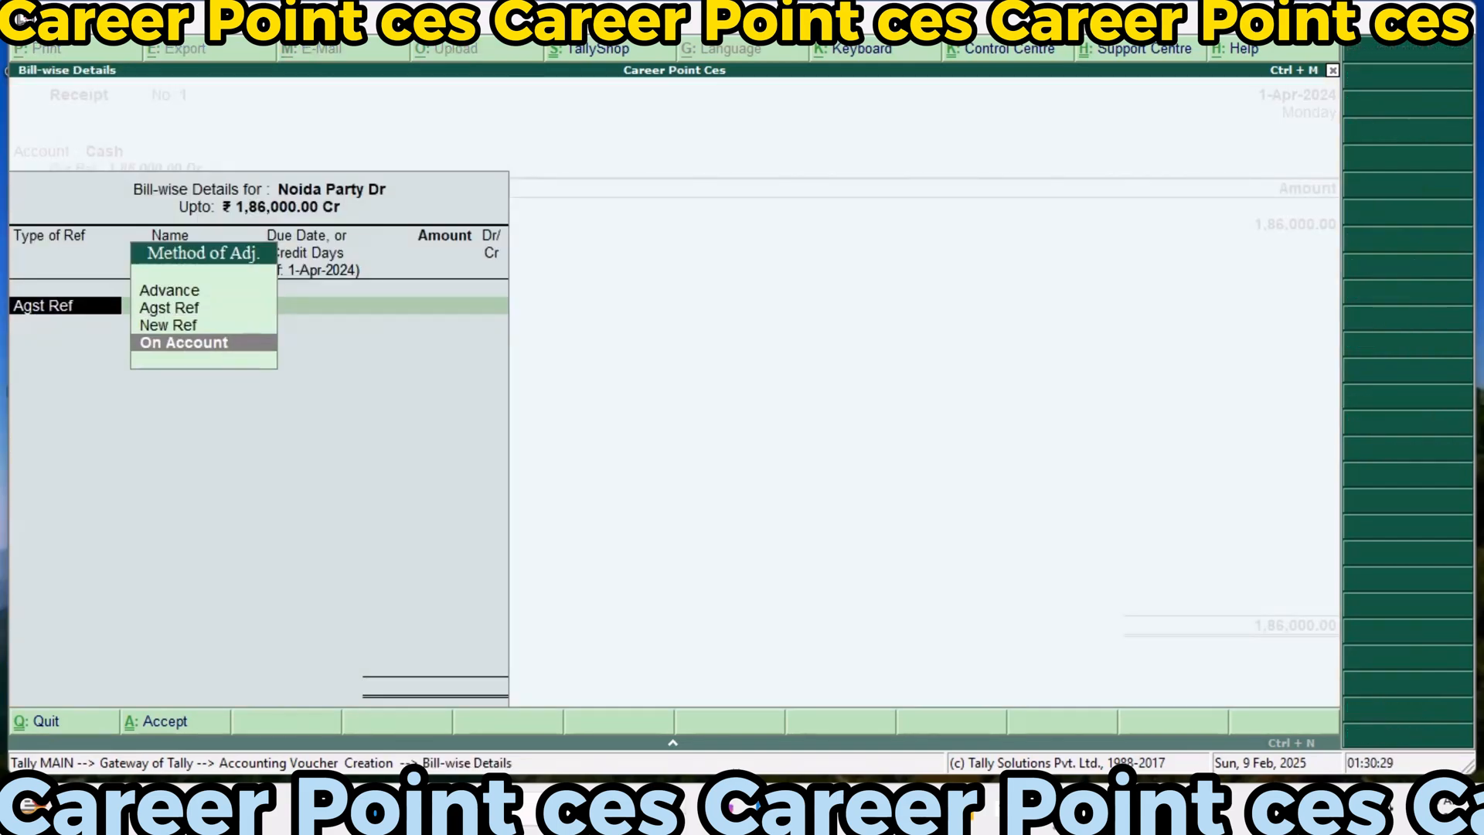
key(Return)
key(Return)
key(Return)
key(Return)
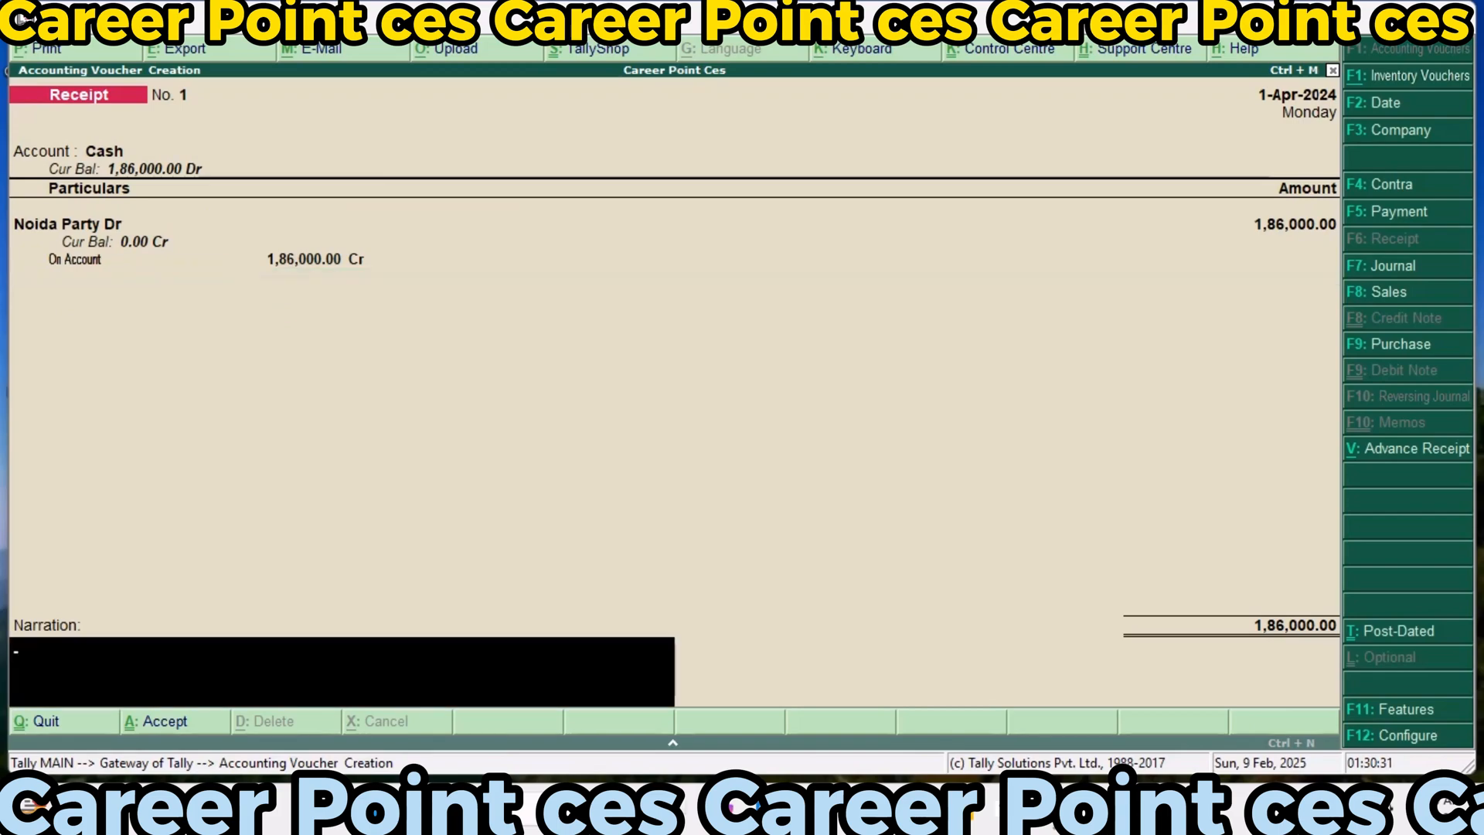
key(Return)
key(Return)
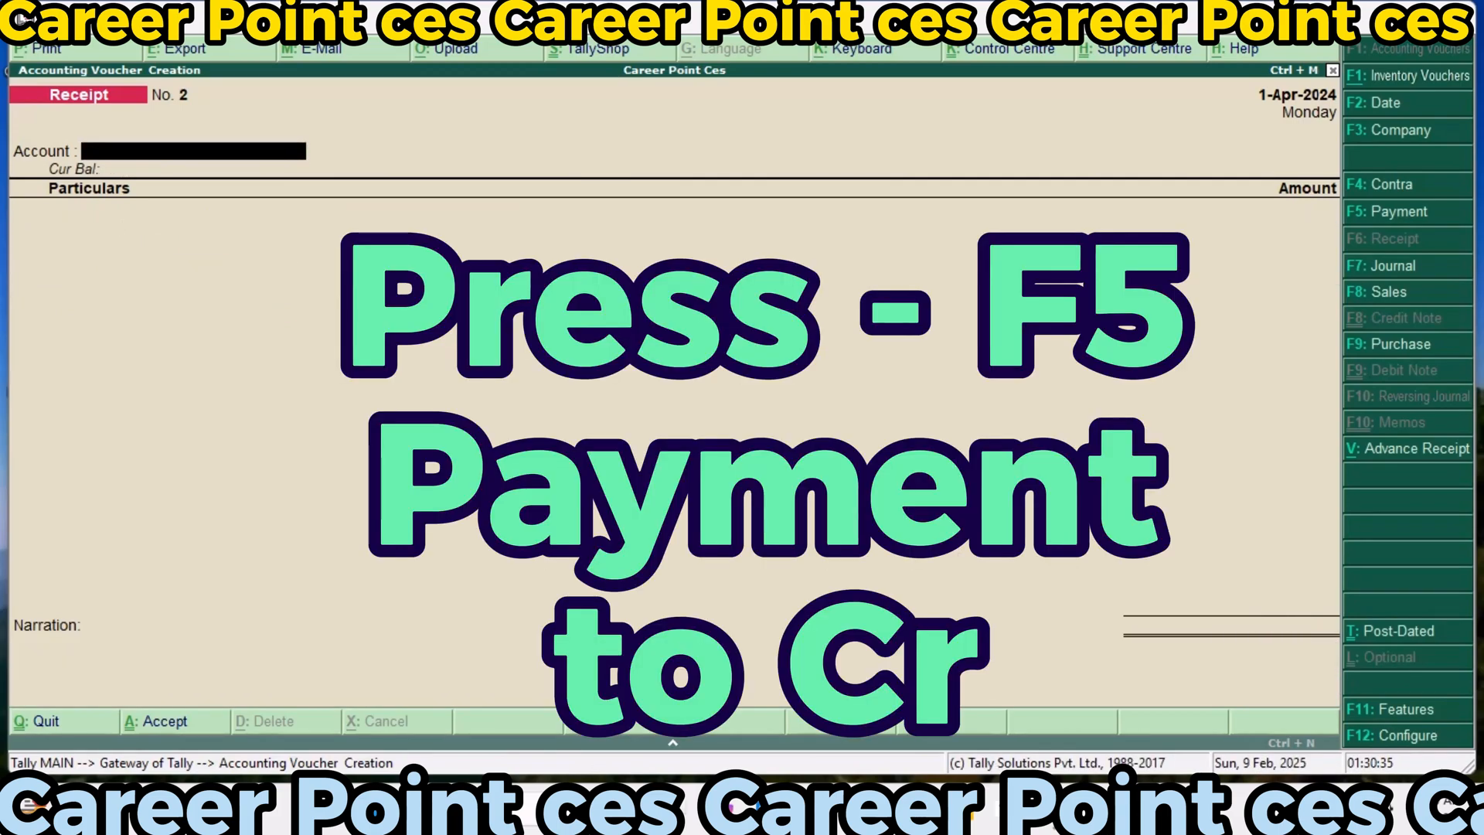
Start a payment voucher from Cash and enter 93000 paid to Kanpur Party Cr
key(F5)
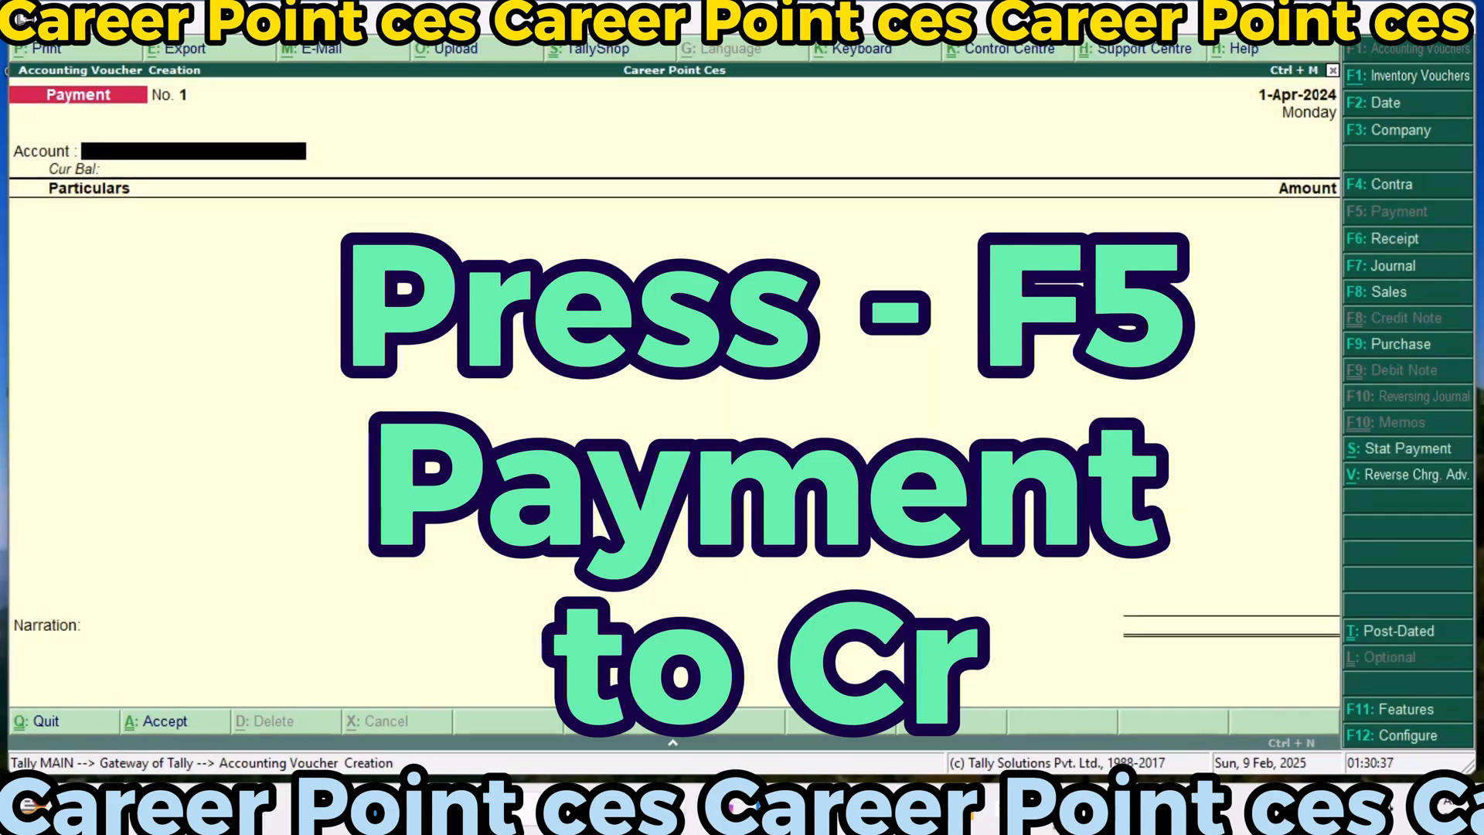
key(Return)
text(Kan)
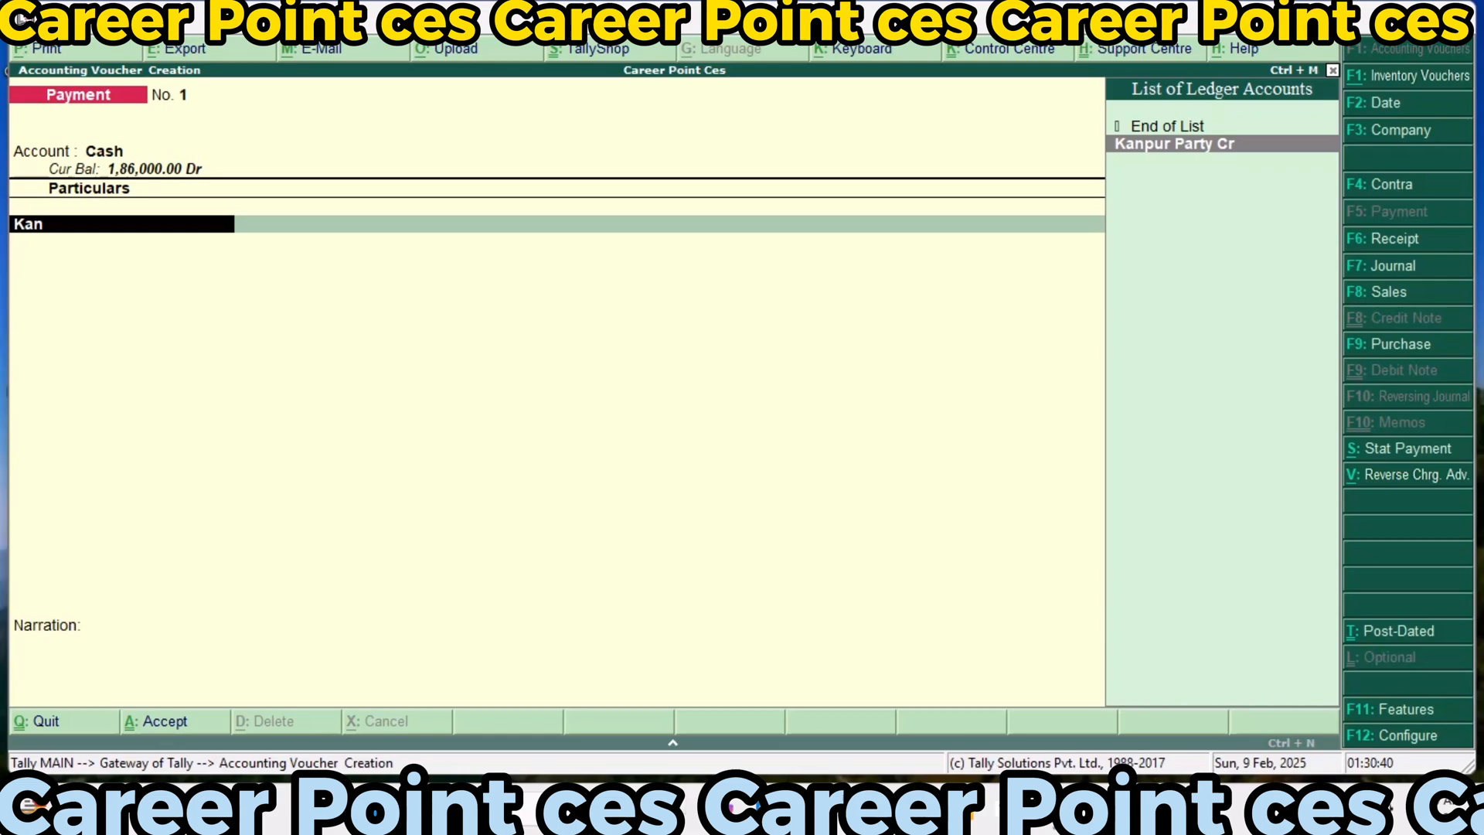
key(Return)
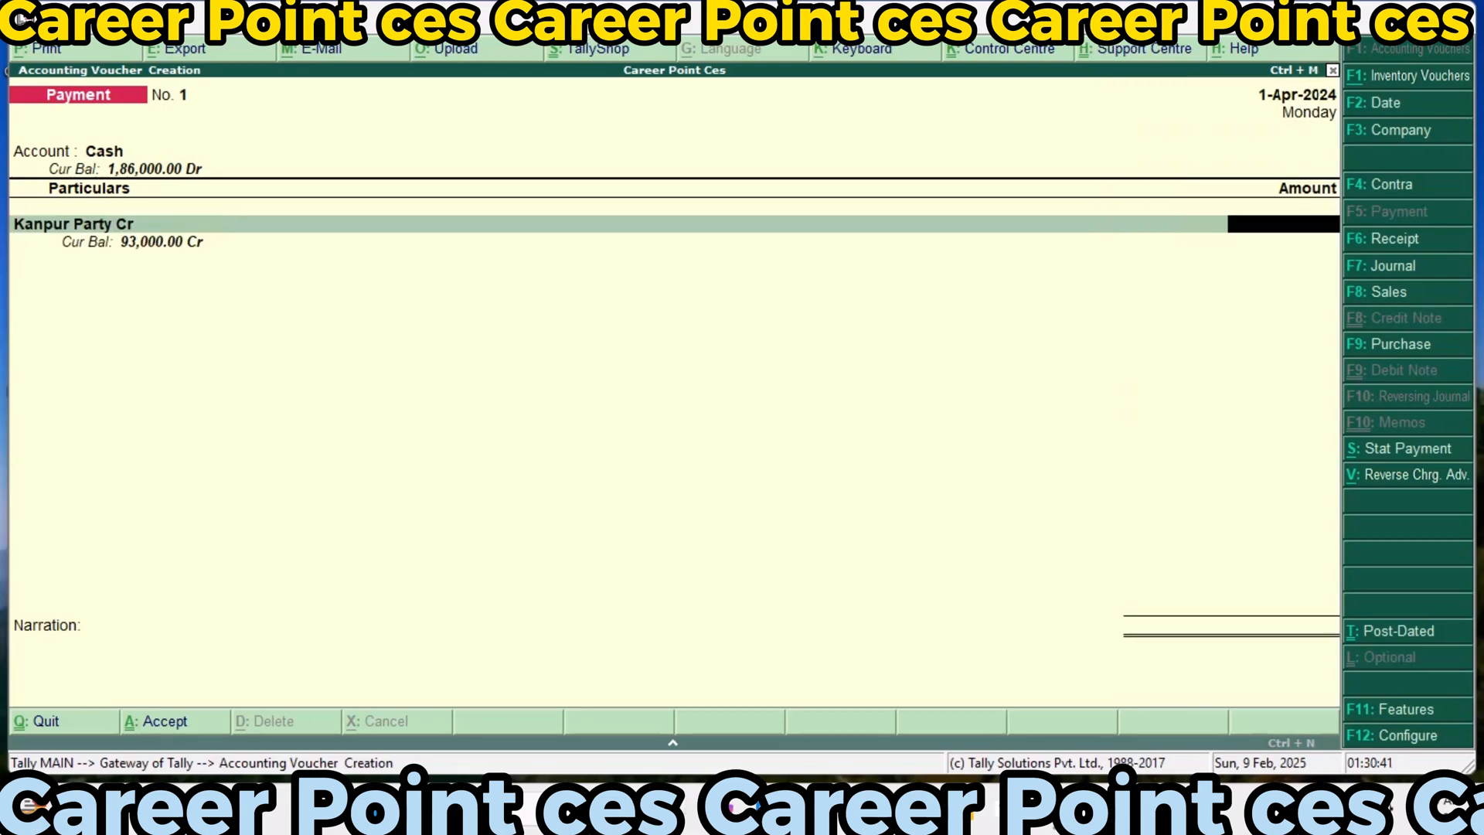
text(93000)
key(Return)
Allocate the full Kanpur Party Cr payment as On Account and save the payment voucher without a narration
key(Down)
key(Down)
key(Return)
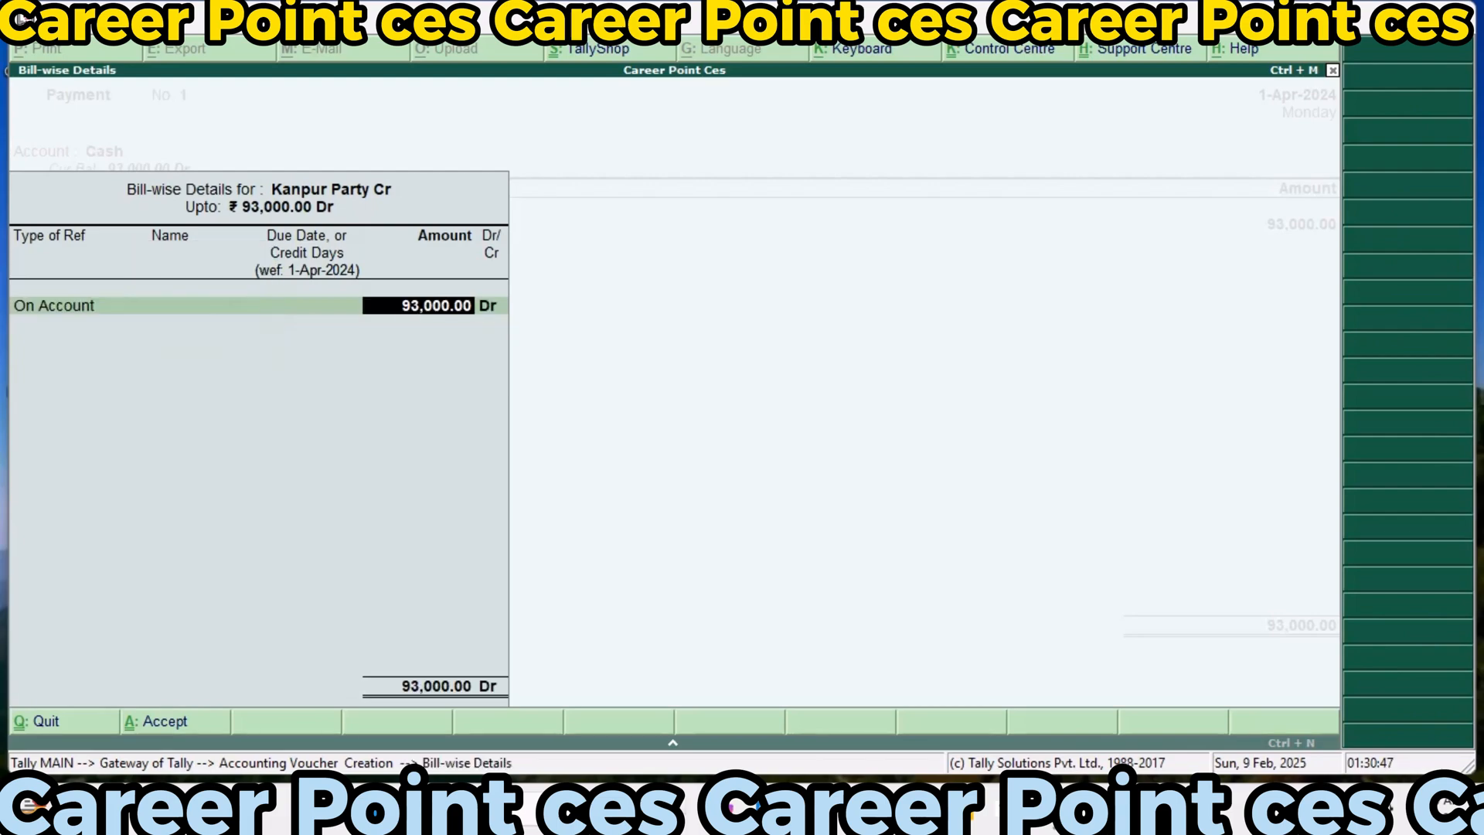
key(Return)
key(Return)
key(Return)
key(Return)
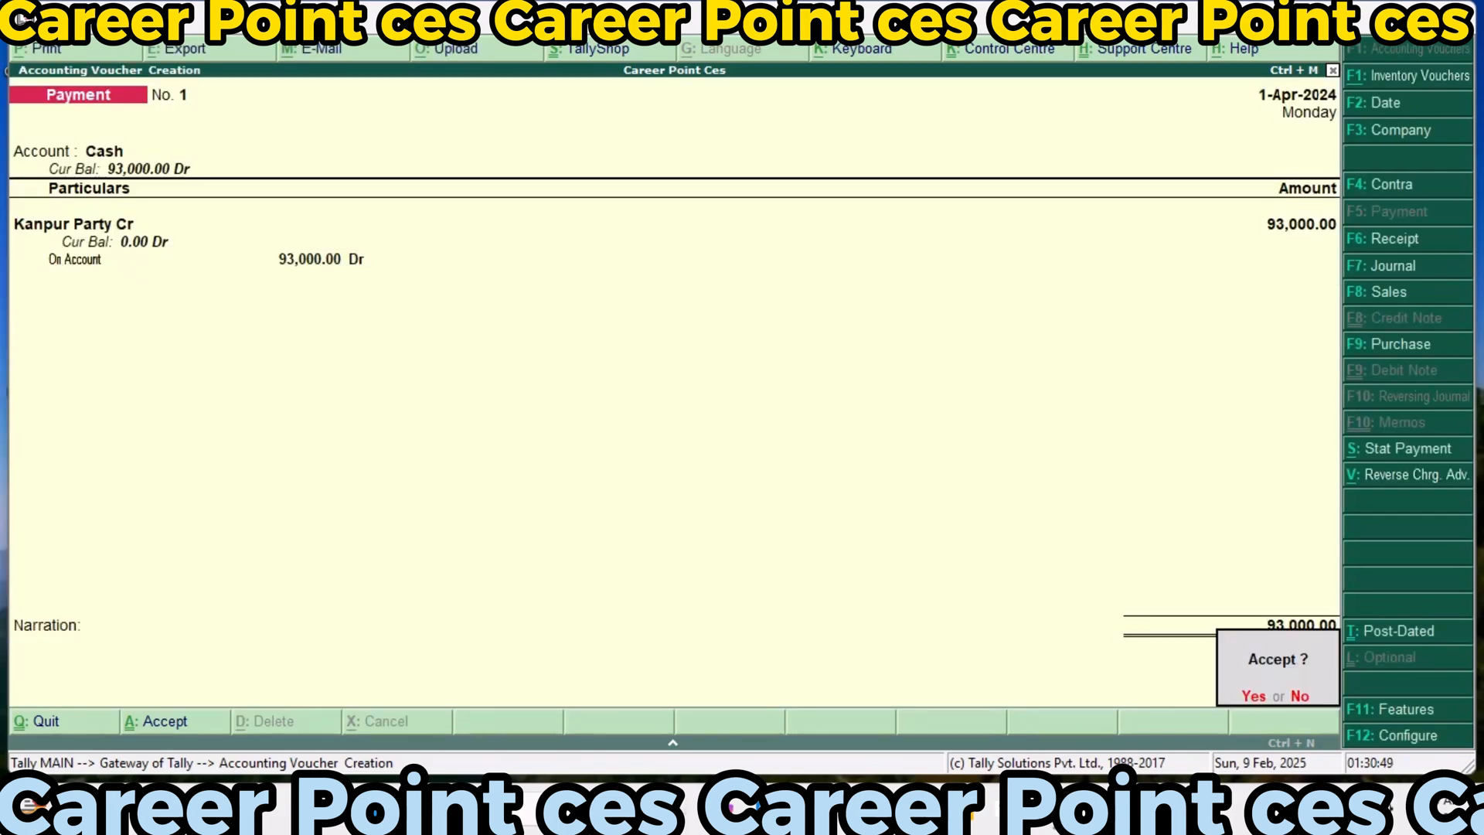
key(Return)
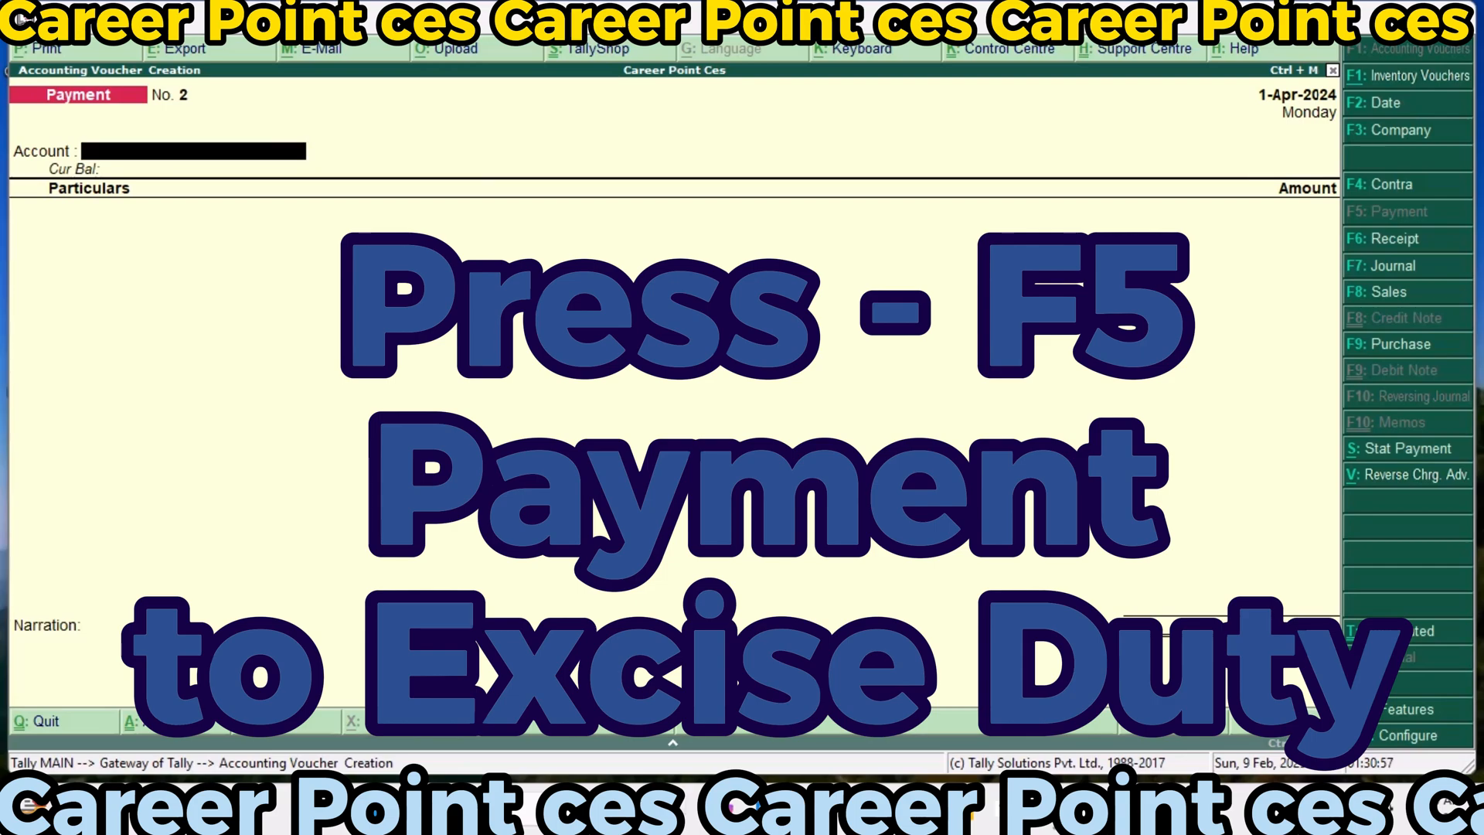
Record and save a payment voucher from Cash for 17,500 to Excise Duty@35%
key(Return)
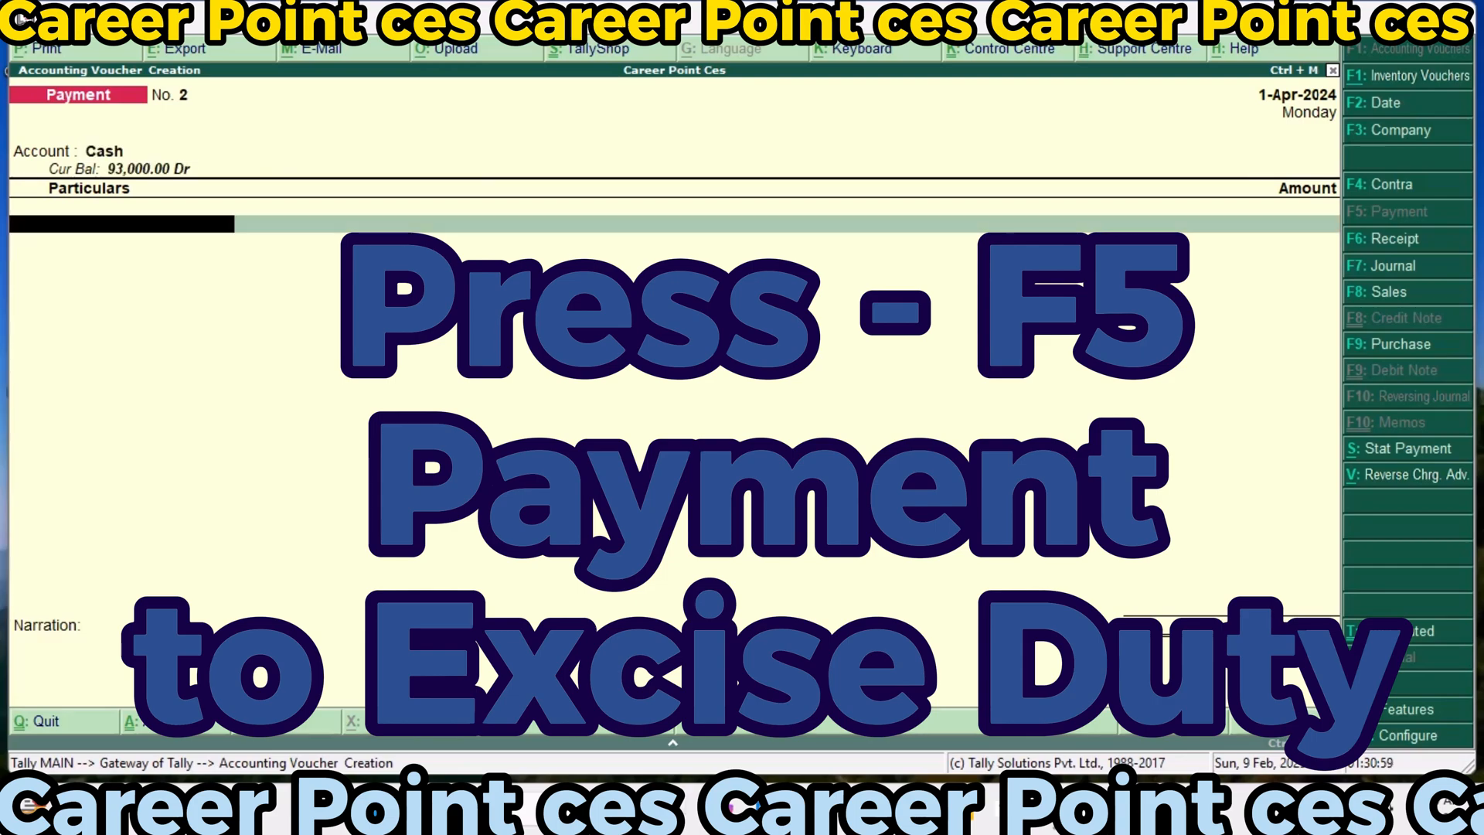
text(Ex)
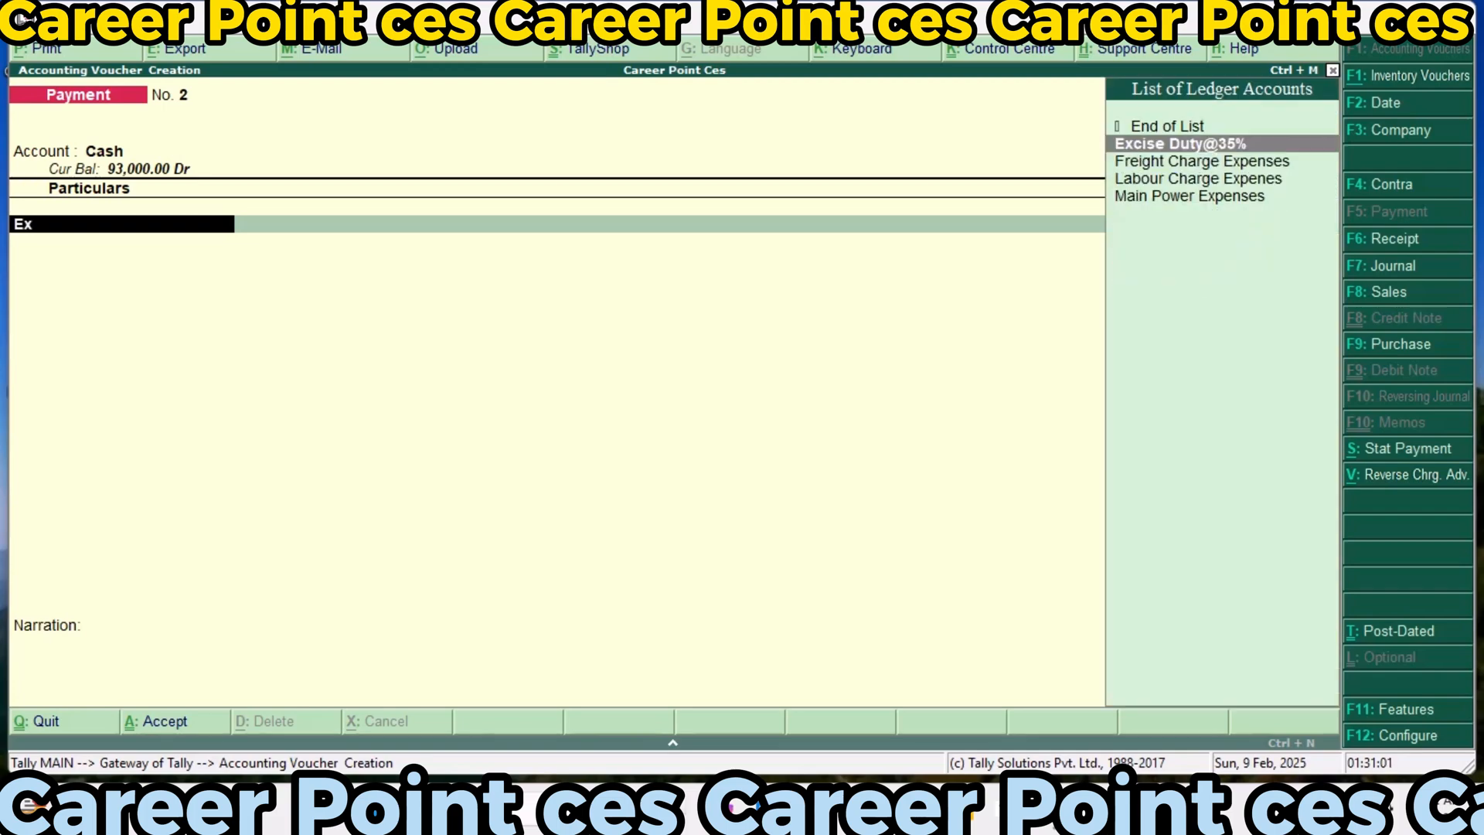
key(Return)
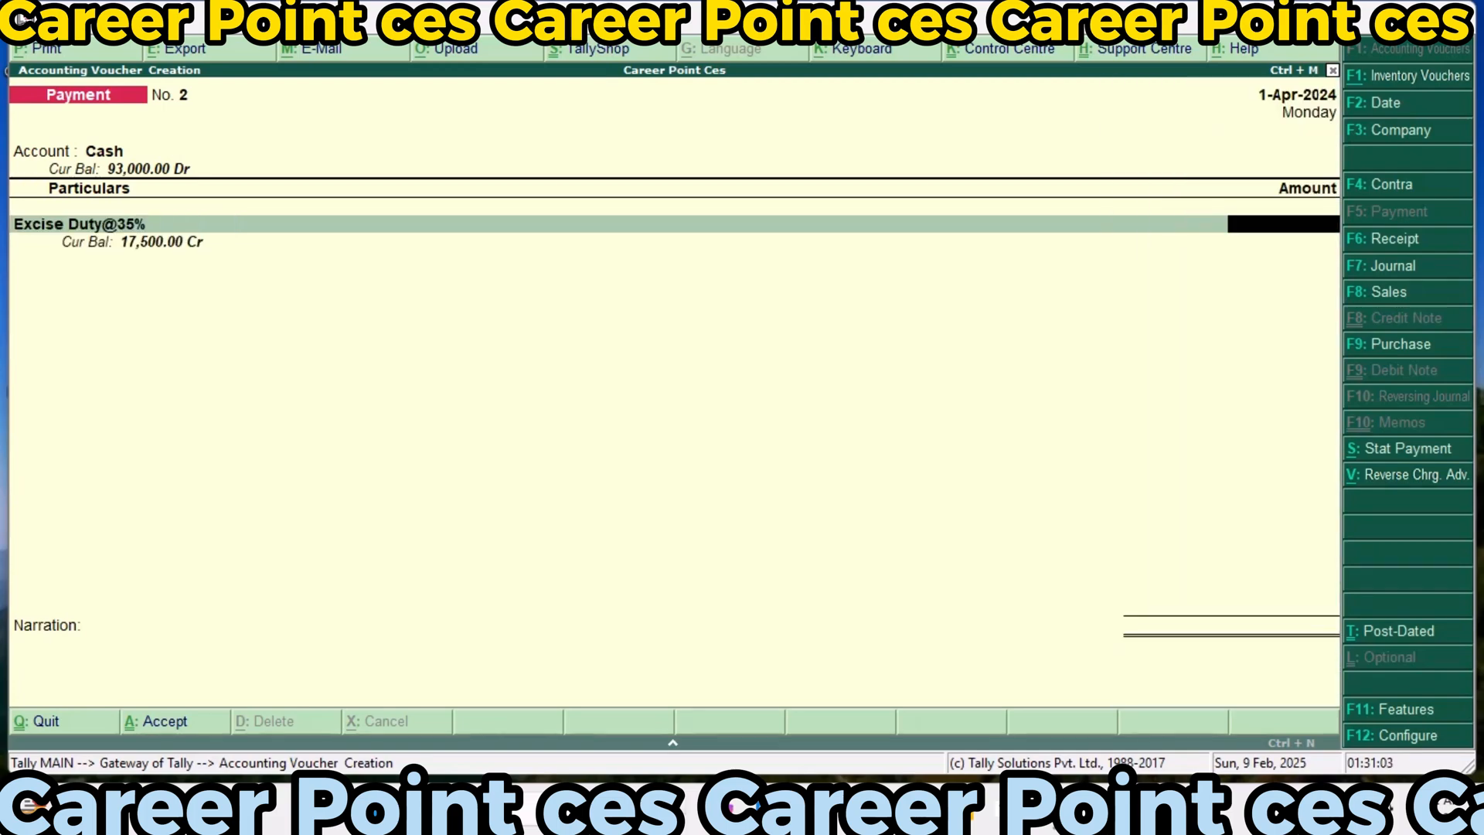
text(17,500)
key(Return)
Record and save a payment voucher from Cash for 4,000 to Education@8%
key(Return)
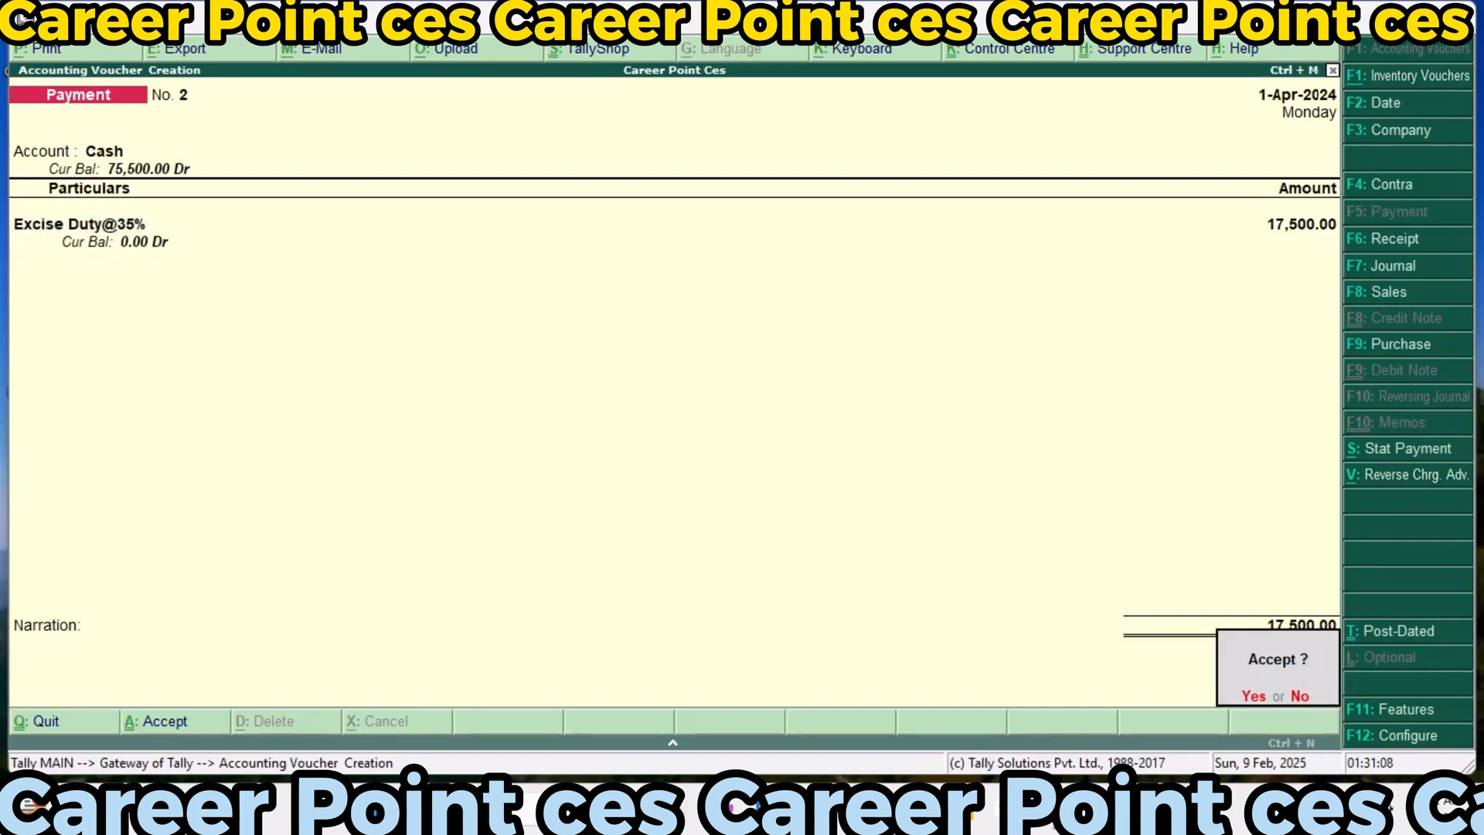
key(y)
key(Return)
text(E)
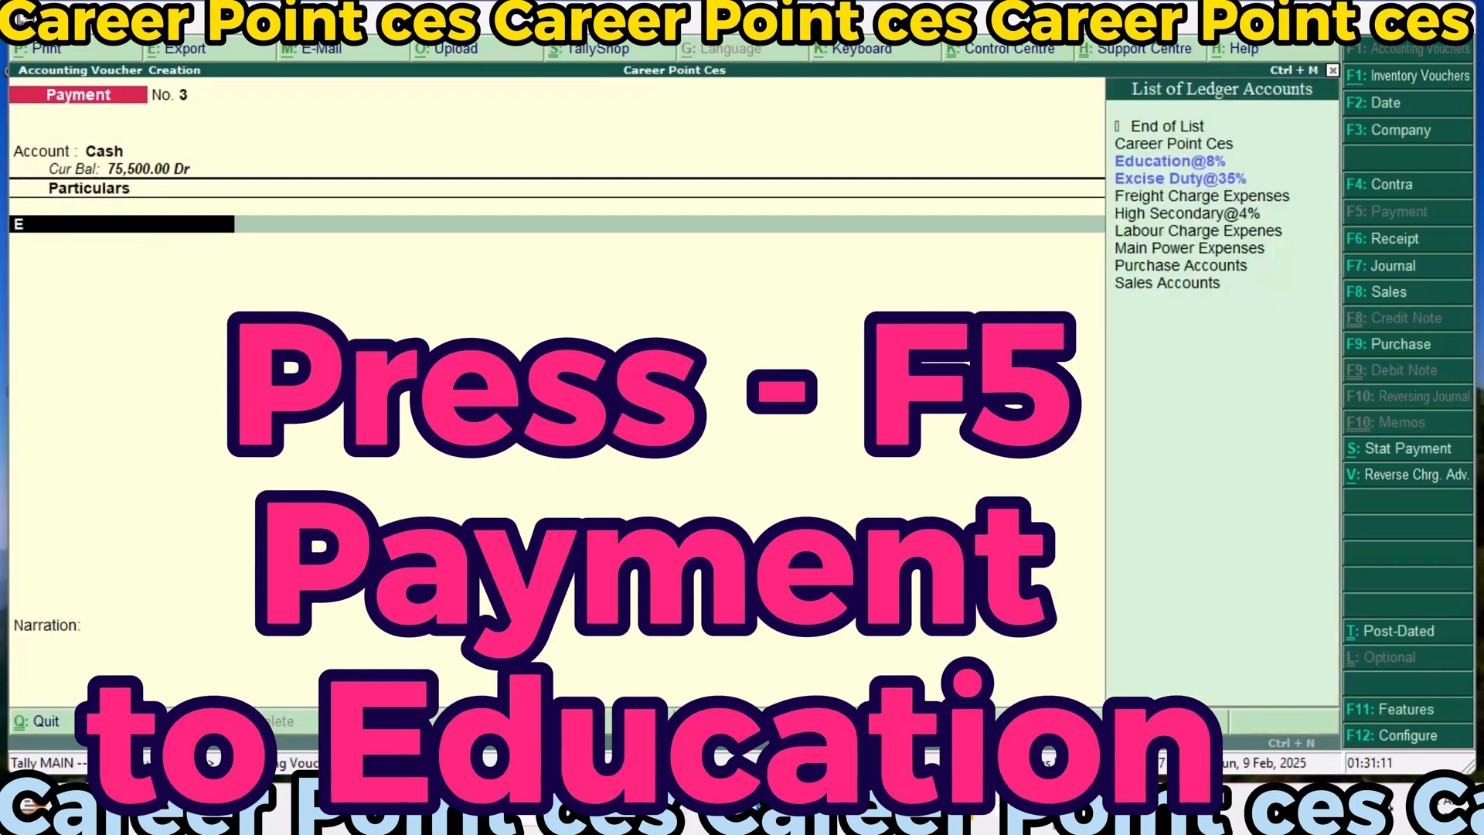
key(Down)
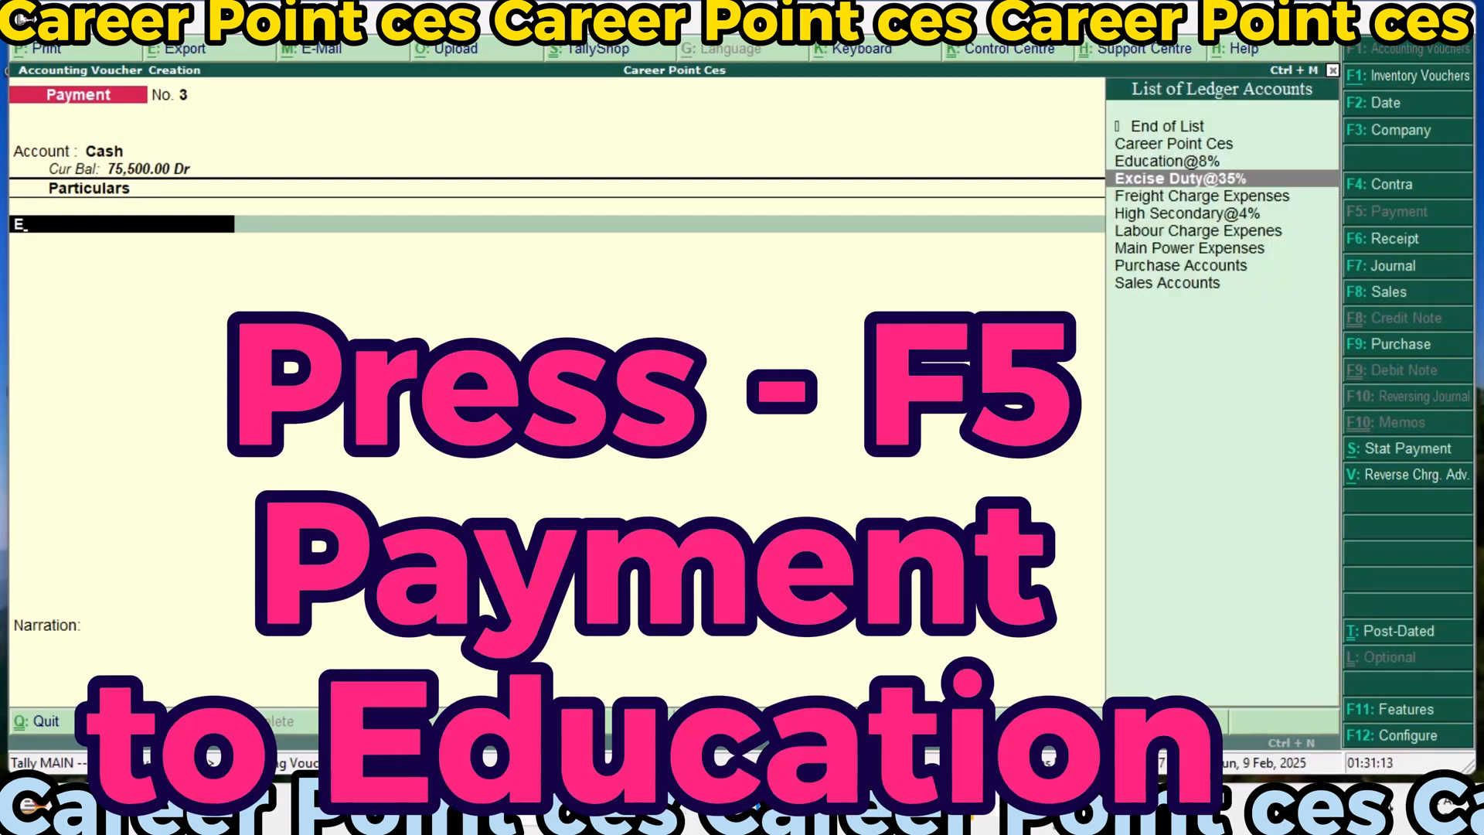
key(Up)
key(Return)
text(4)
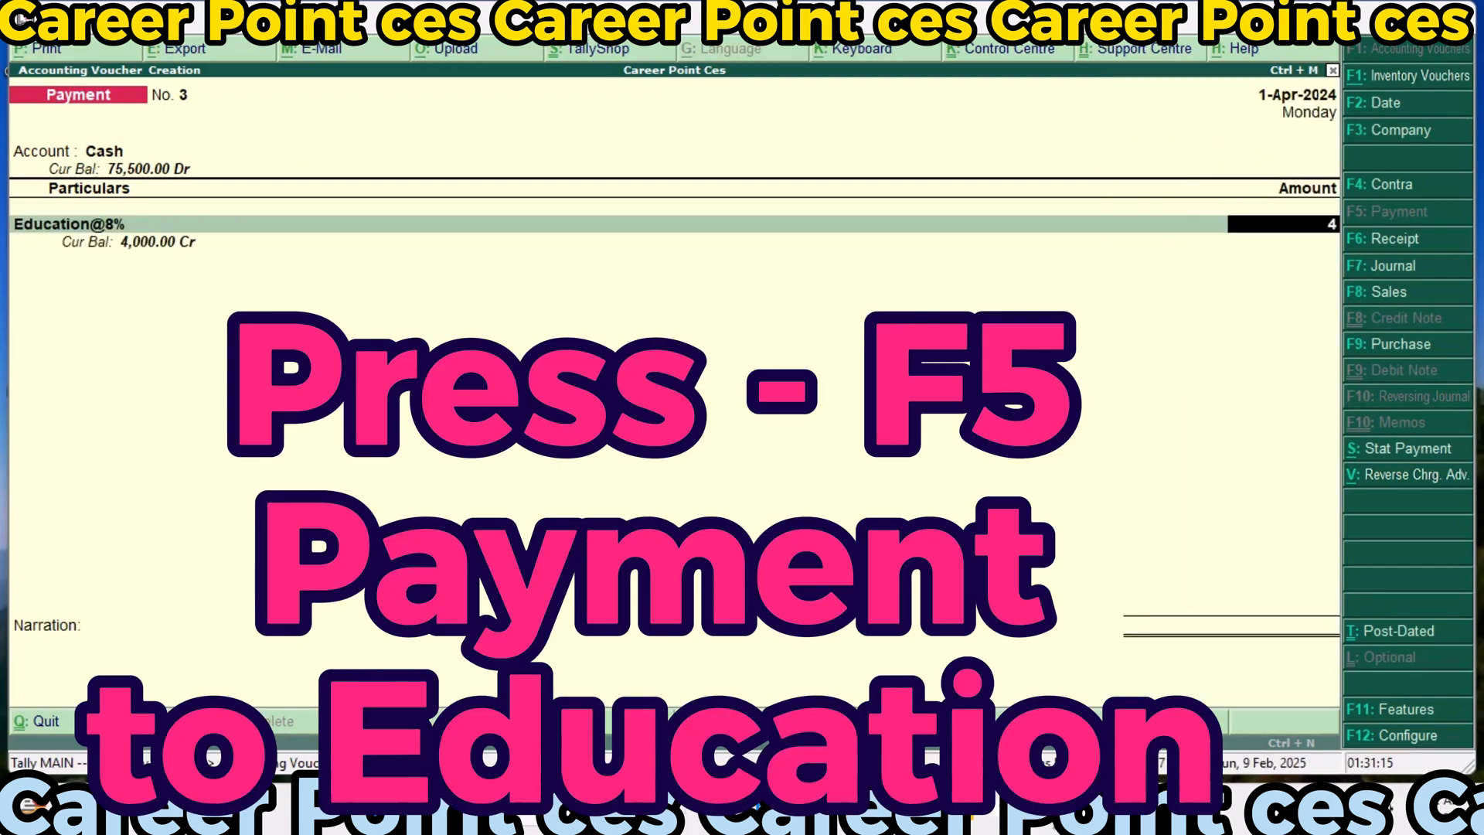
text(,0000)
key(Return)
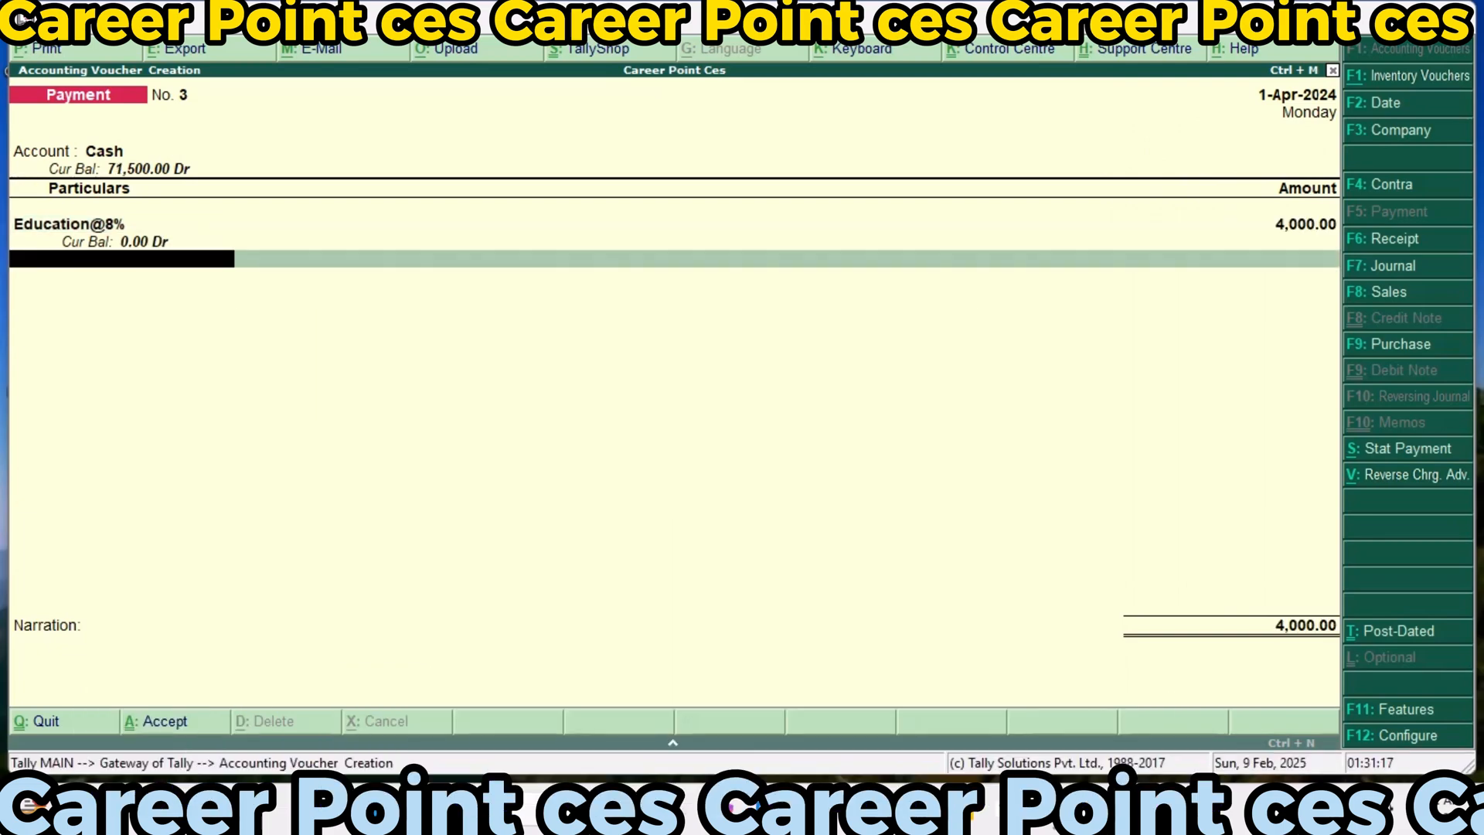
key(Return)
key(Return)
key(Return)
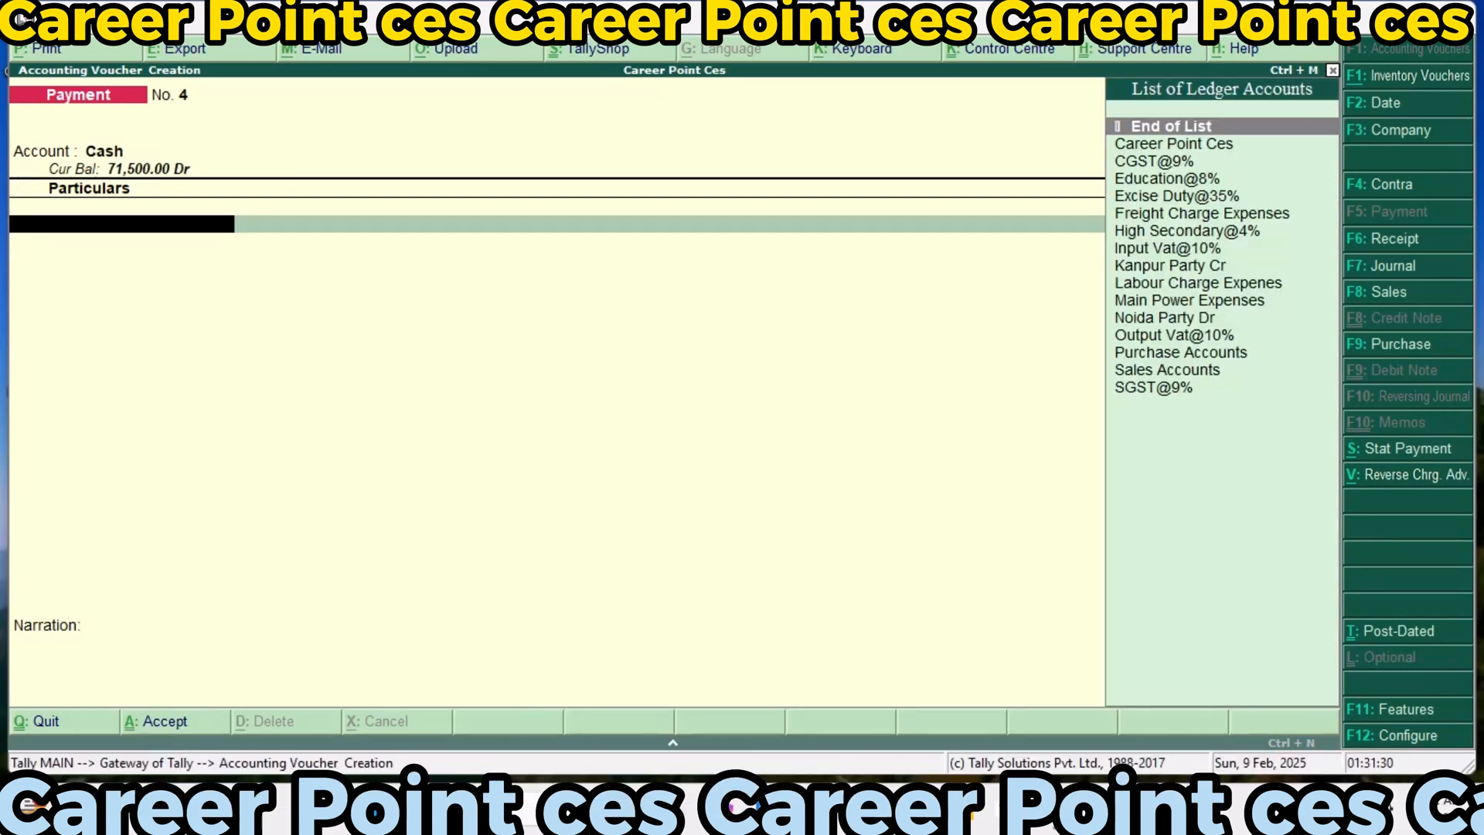
Record and save a payment voucher from Cash for 2,000 to High Secondary@4%
text(H)
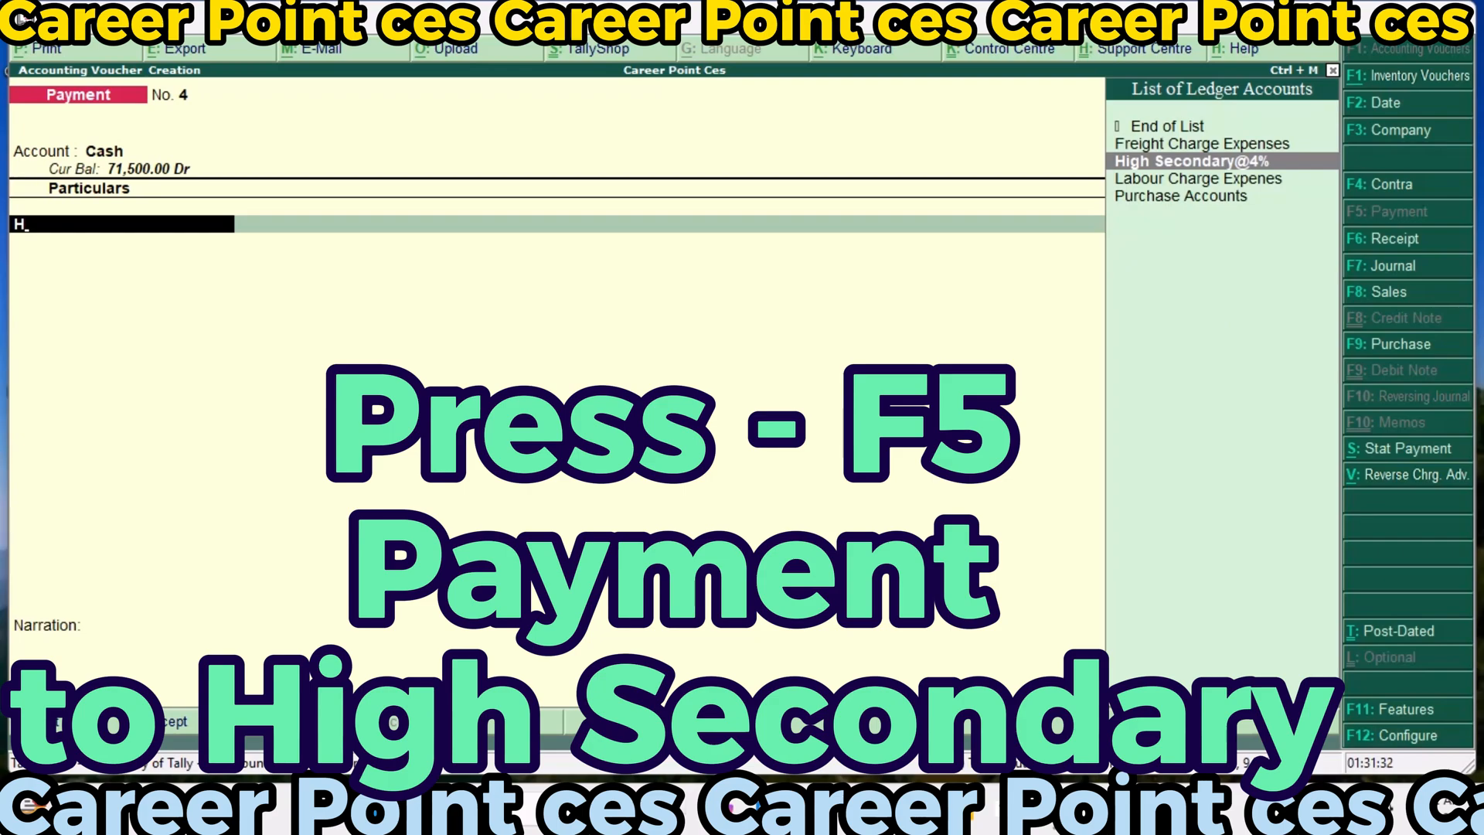
key(Return)
text(2,00)
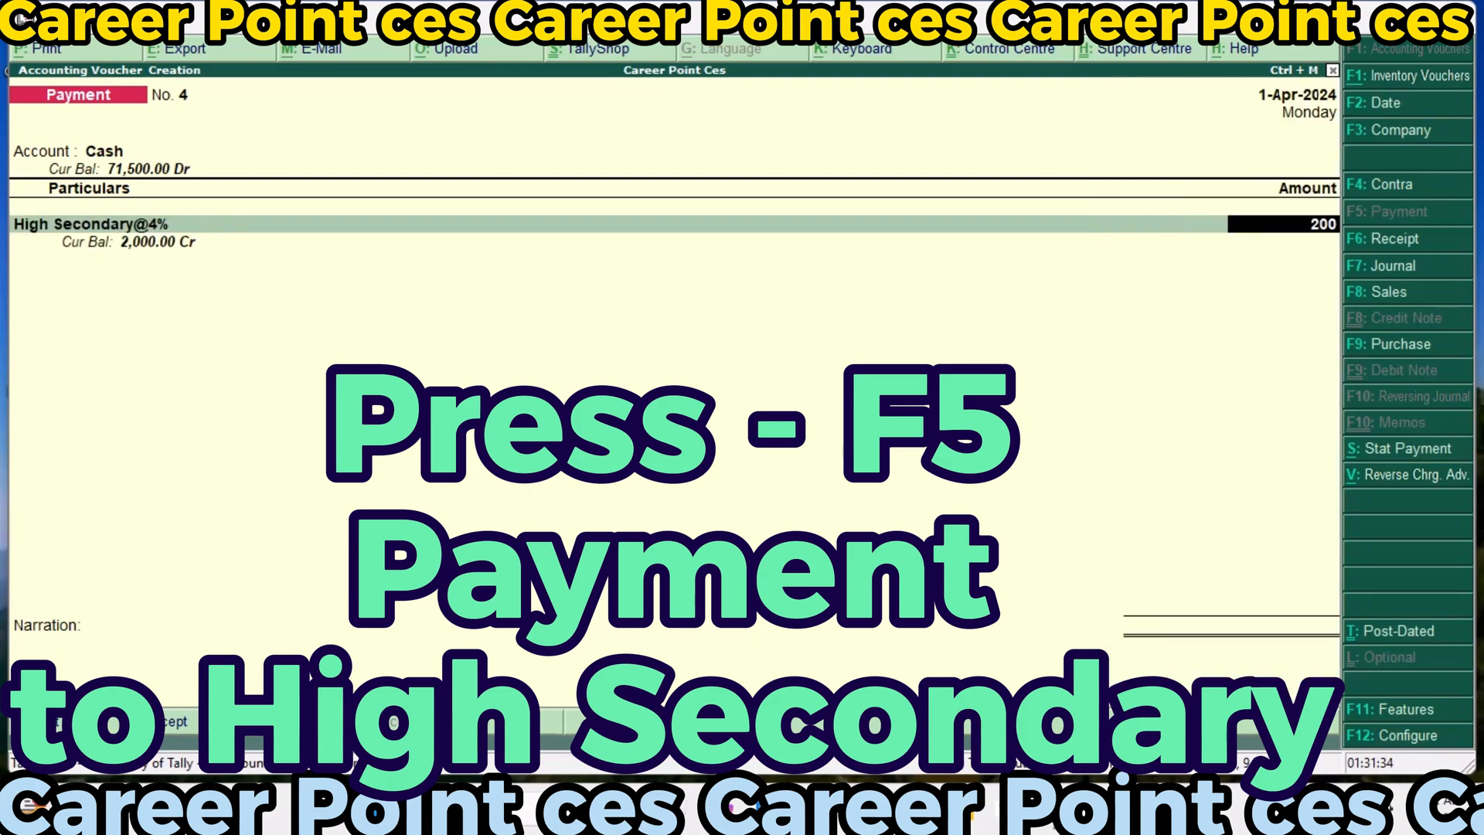
text(0)
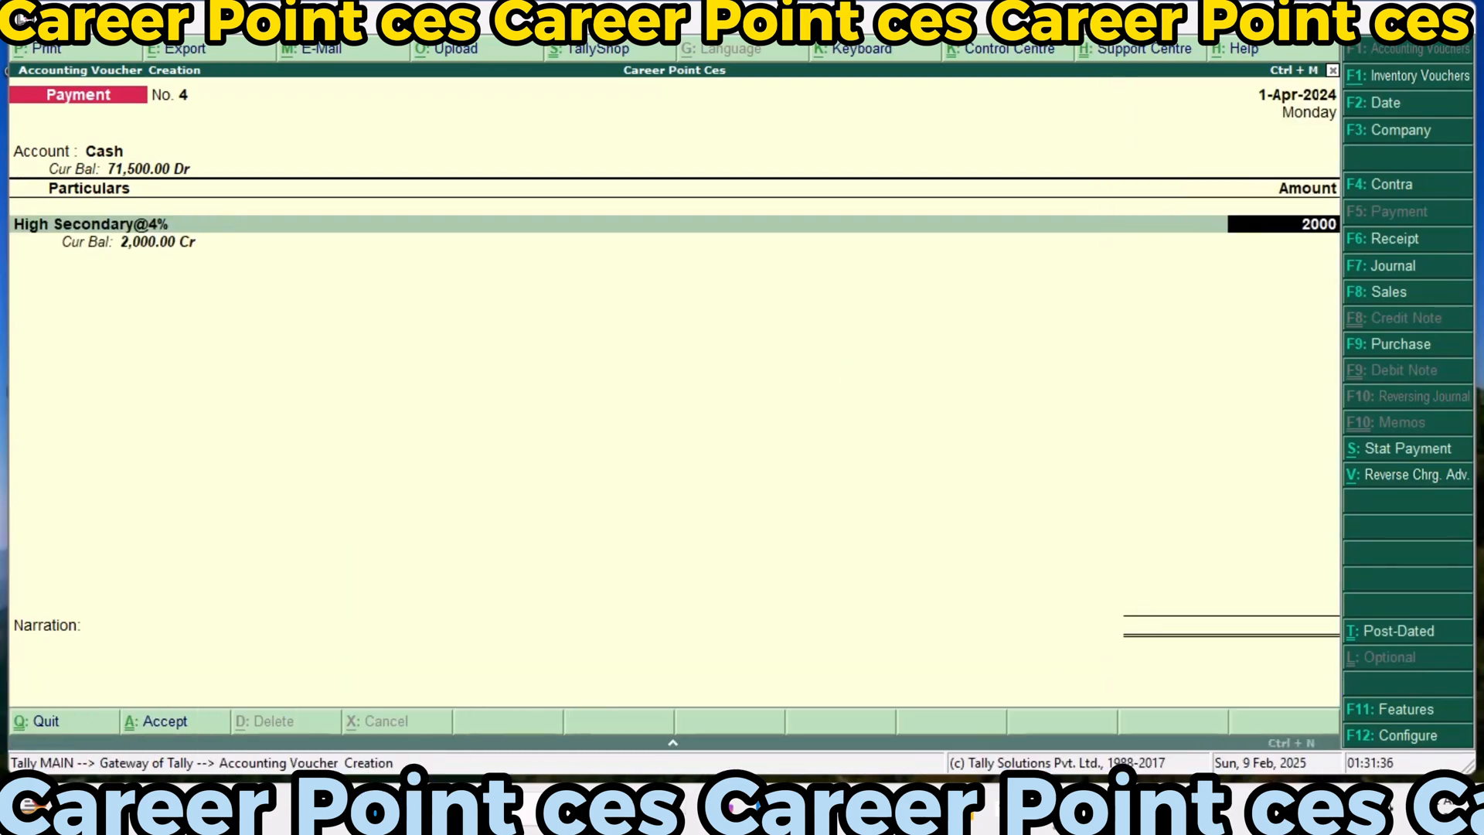
key(Return)
key(Return)
key(Return)
key(Return)
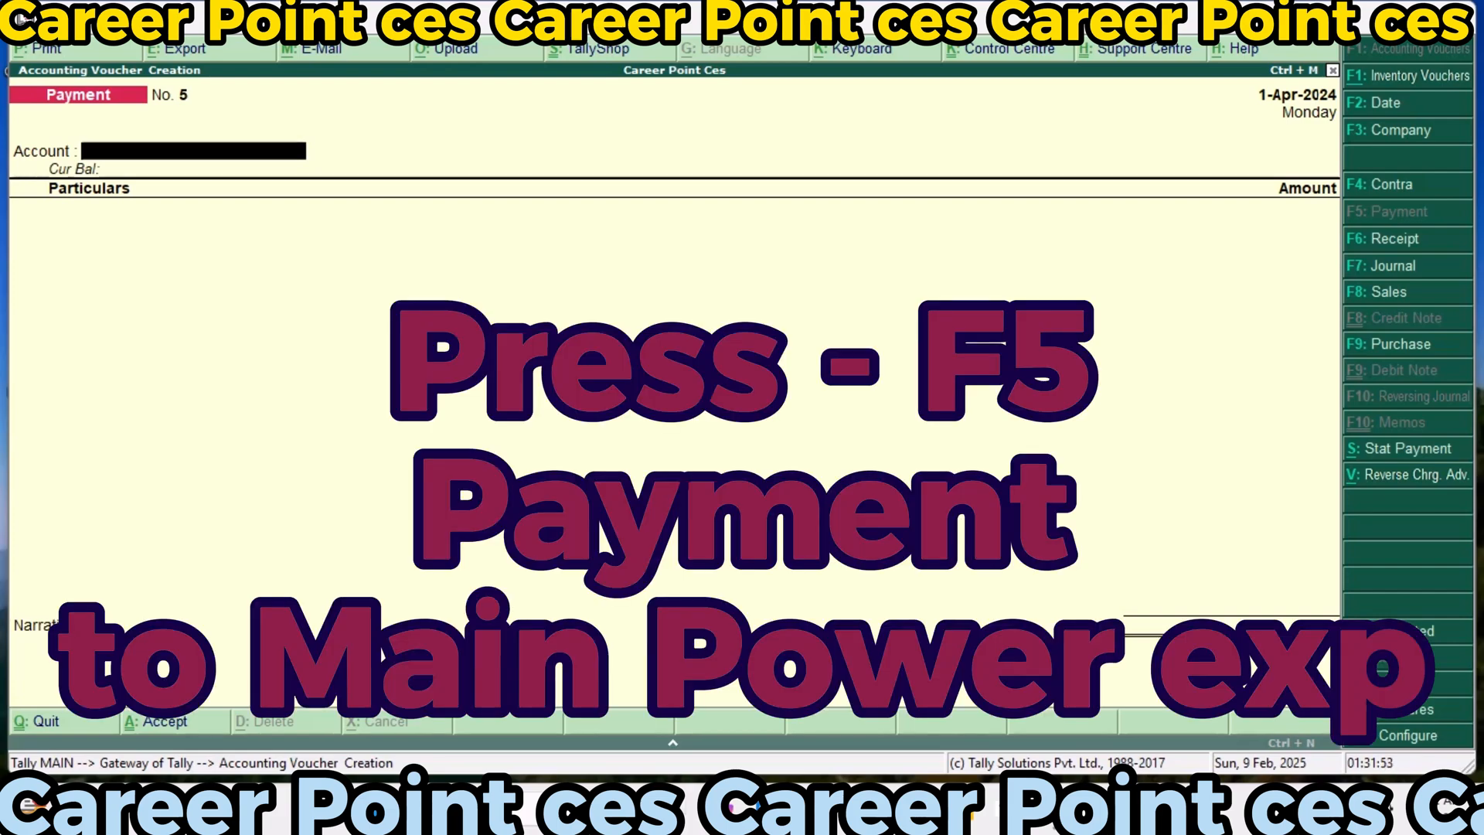
Record and save a payment voucher from Cash for 10,000 to Main Power Expenses without a narration
key(Return)
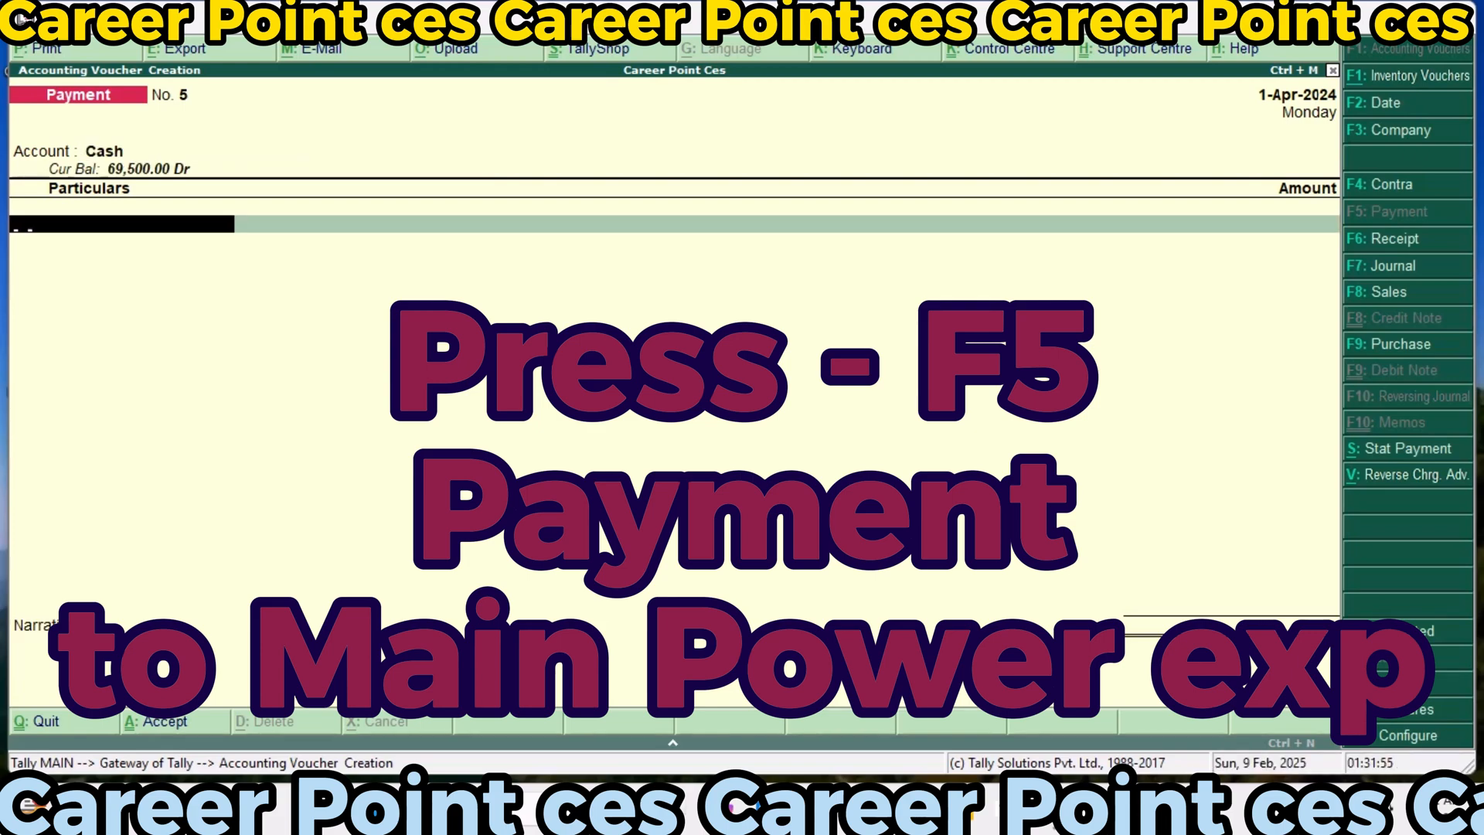
text(Ma)
key(Return)
key(Return)
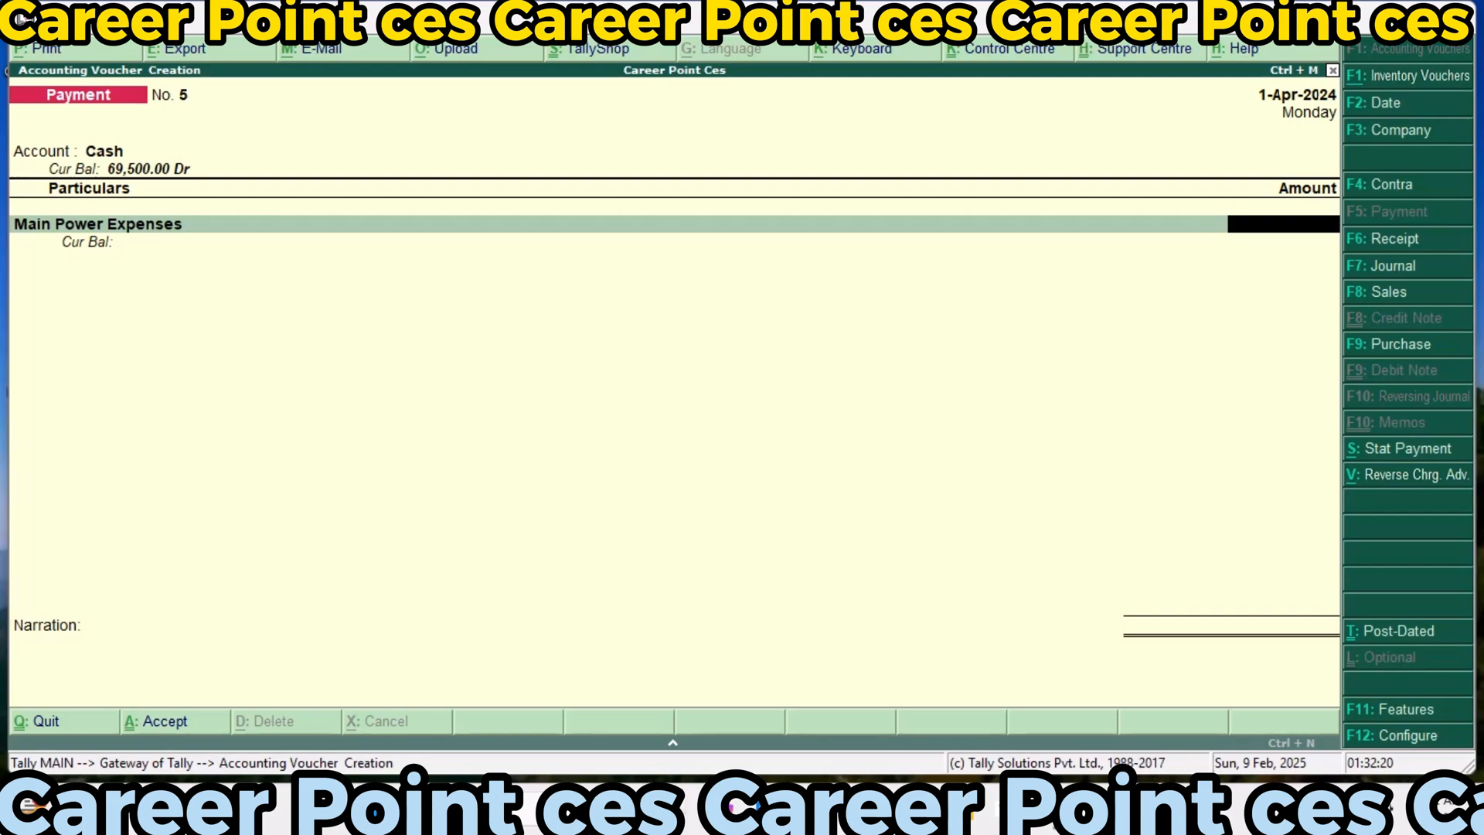
text(10000)
key(Return)
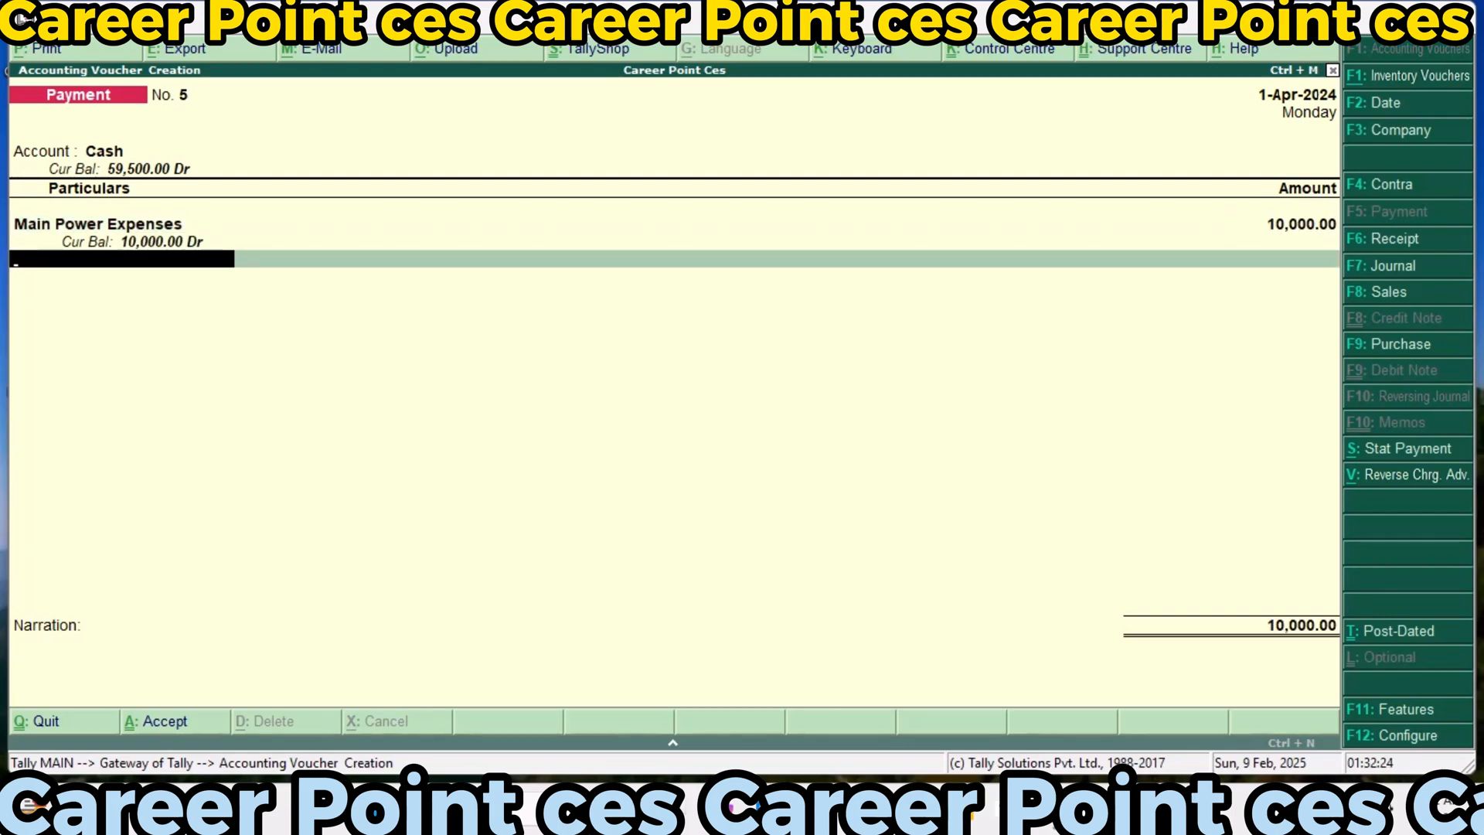
key(Return)
Record and save a payment voucher from Cash for 10,000 to Labour Charge Expenes without a narration
key(Return)
key(Return)
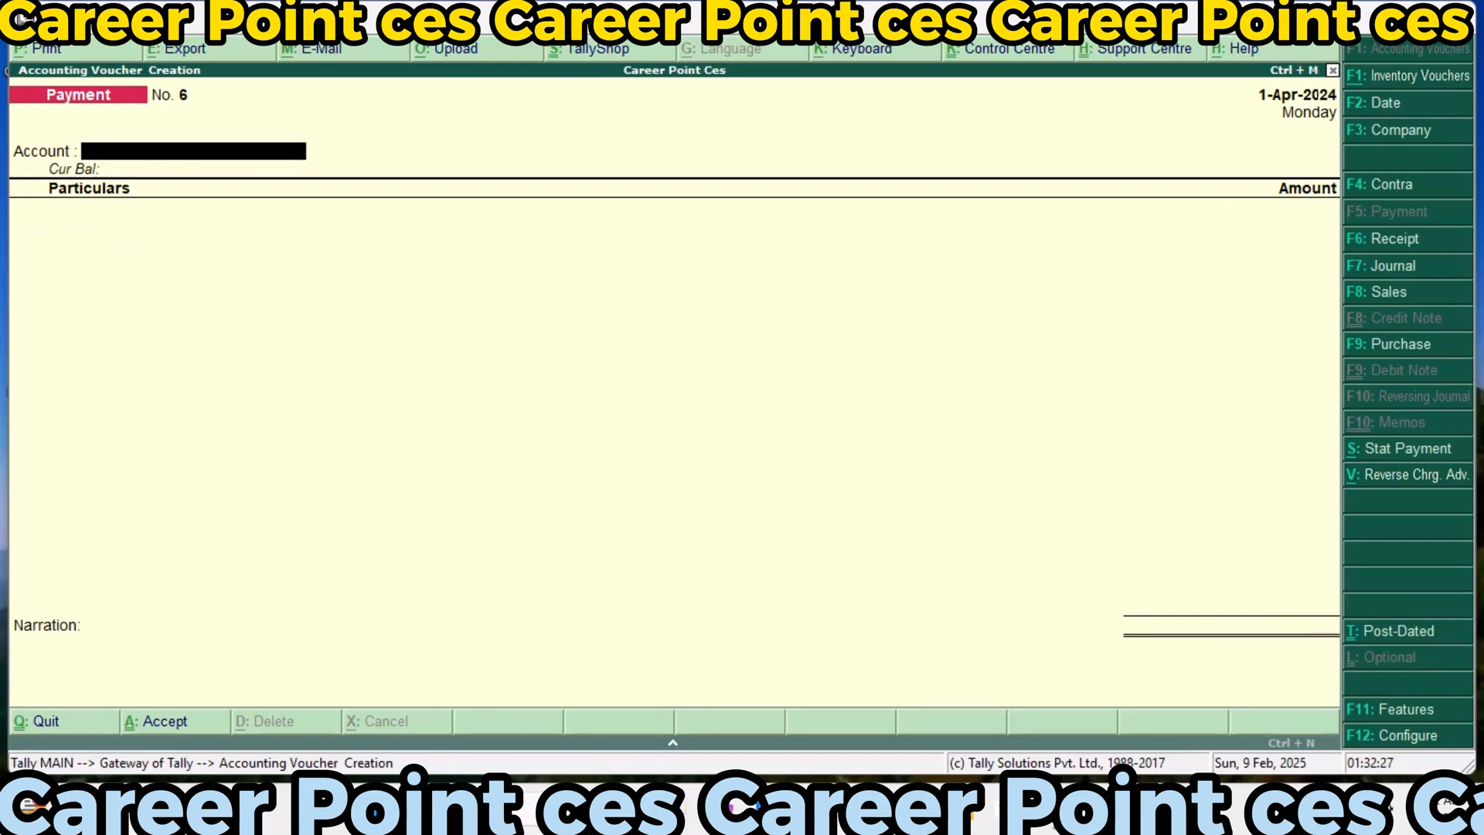
key(Return)
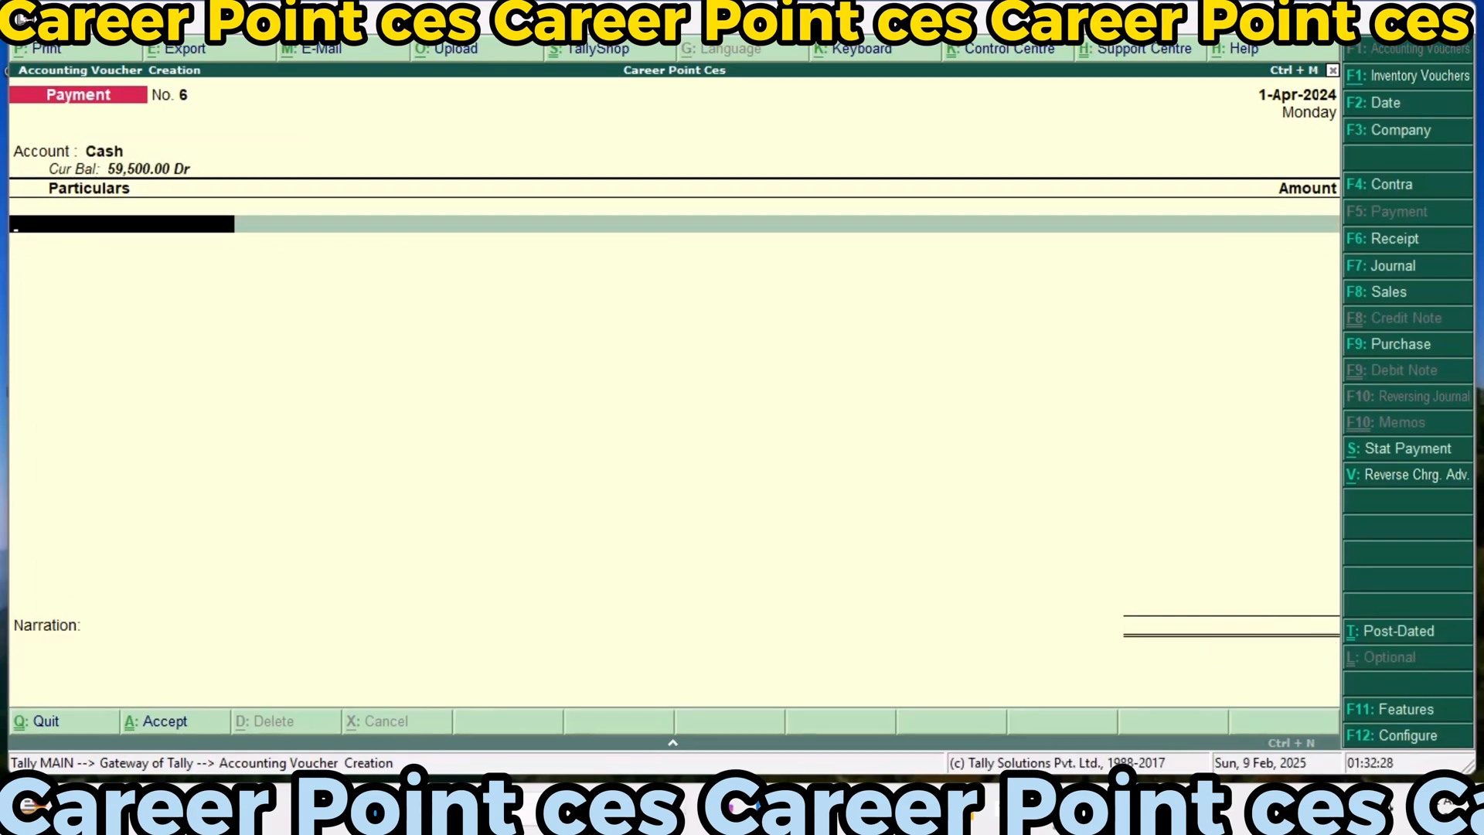
text(La)
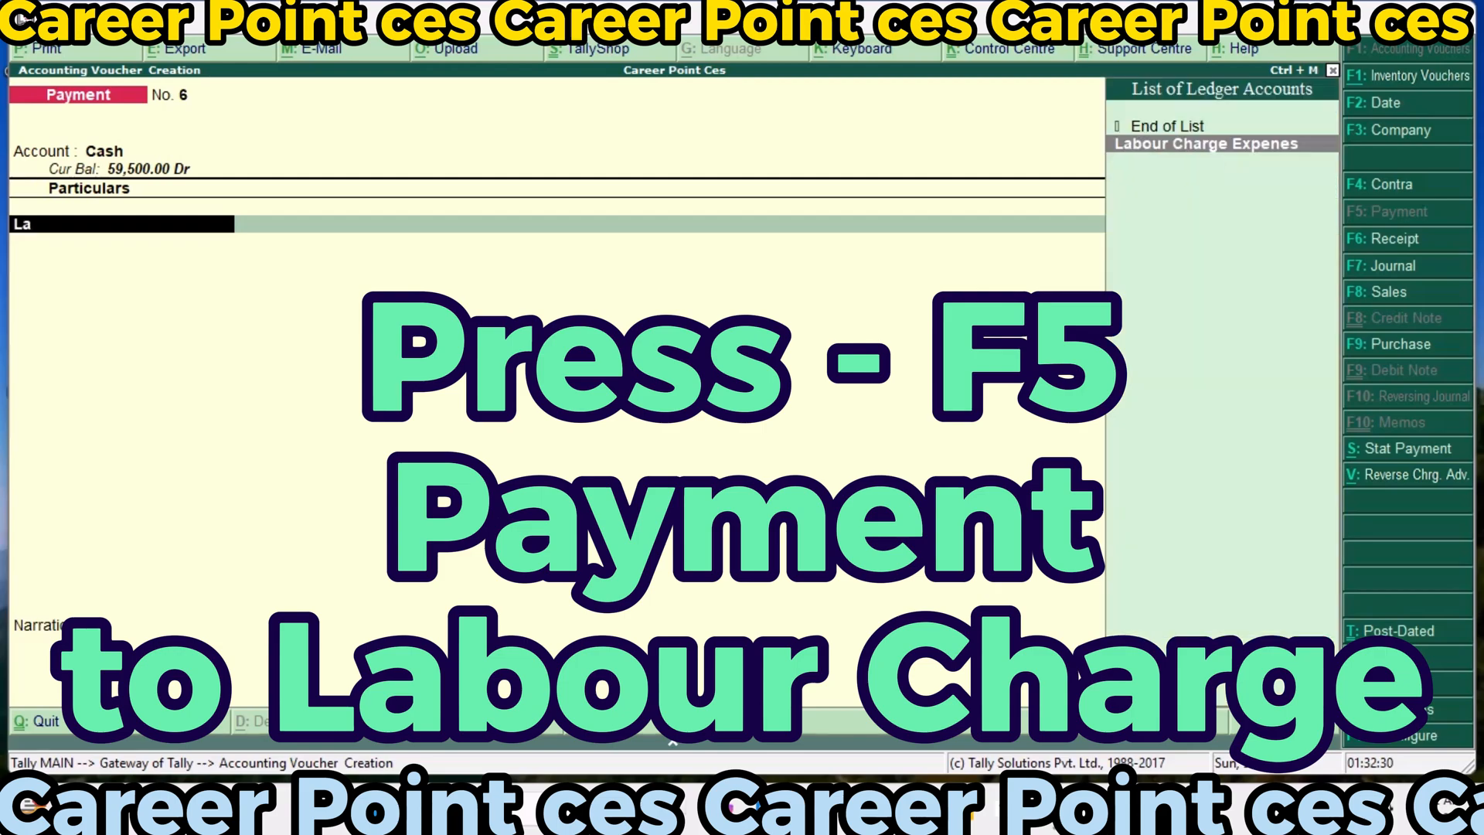
key(Return)
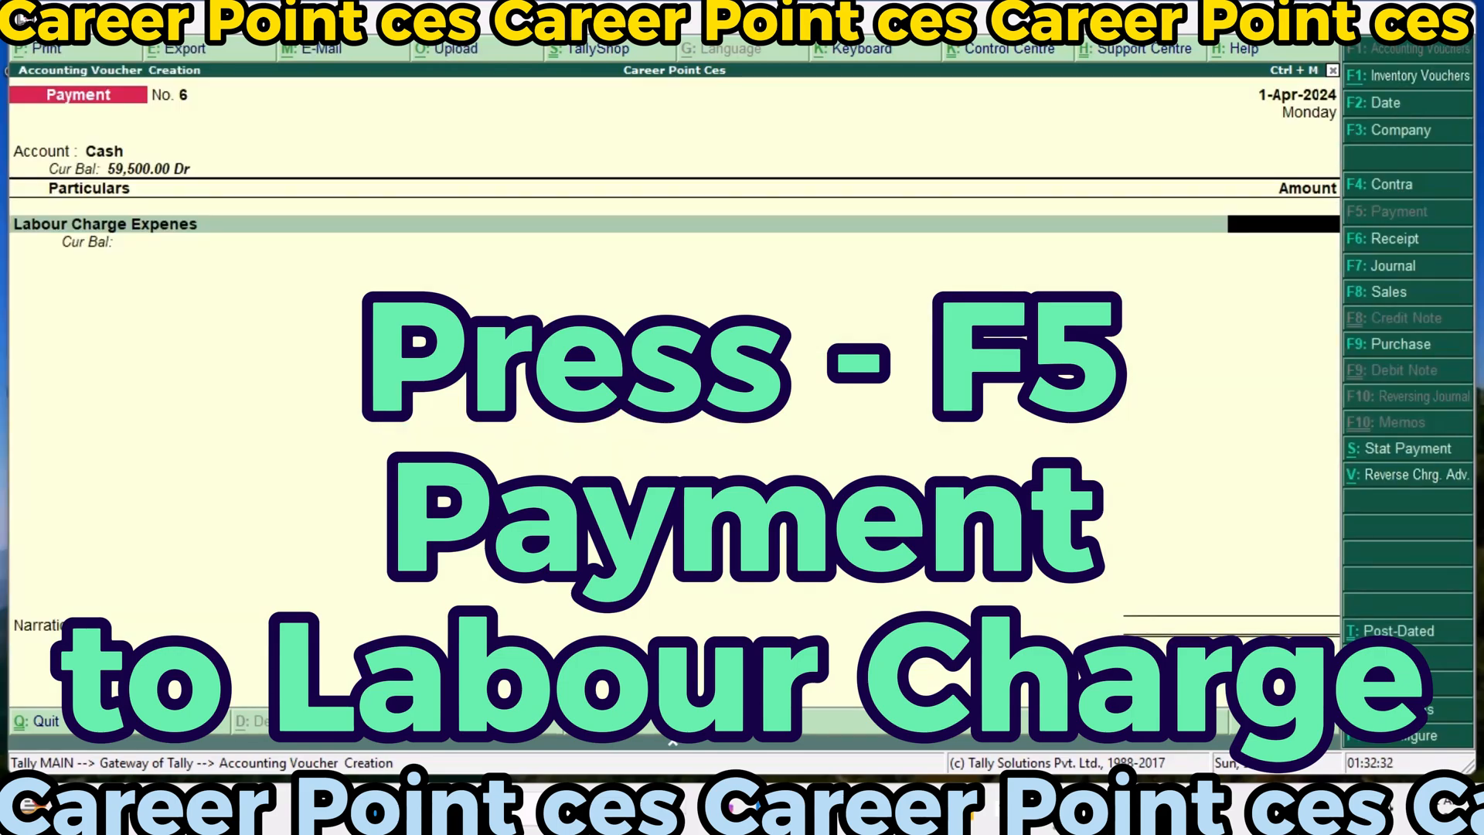
text(10000)
key(Return)
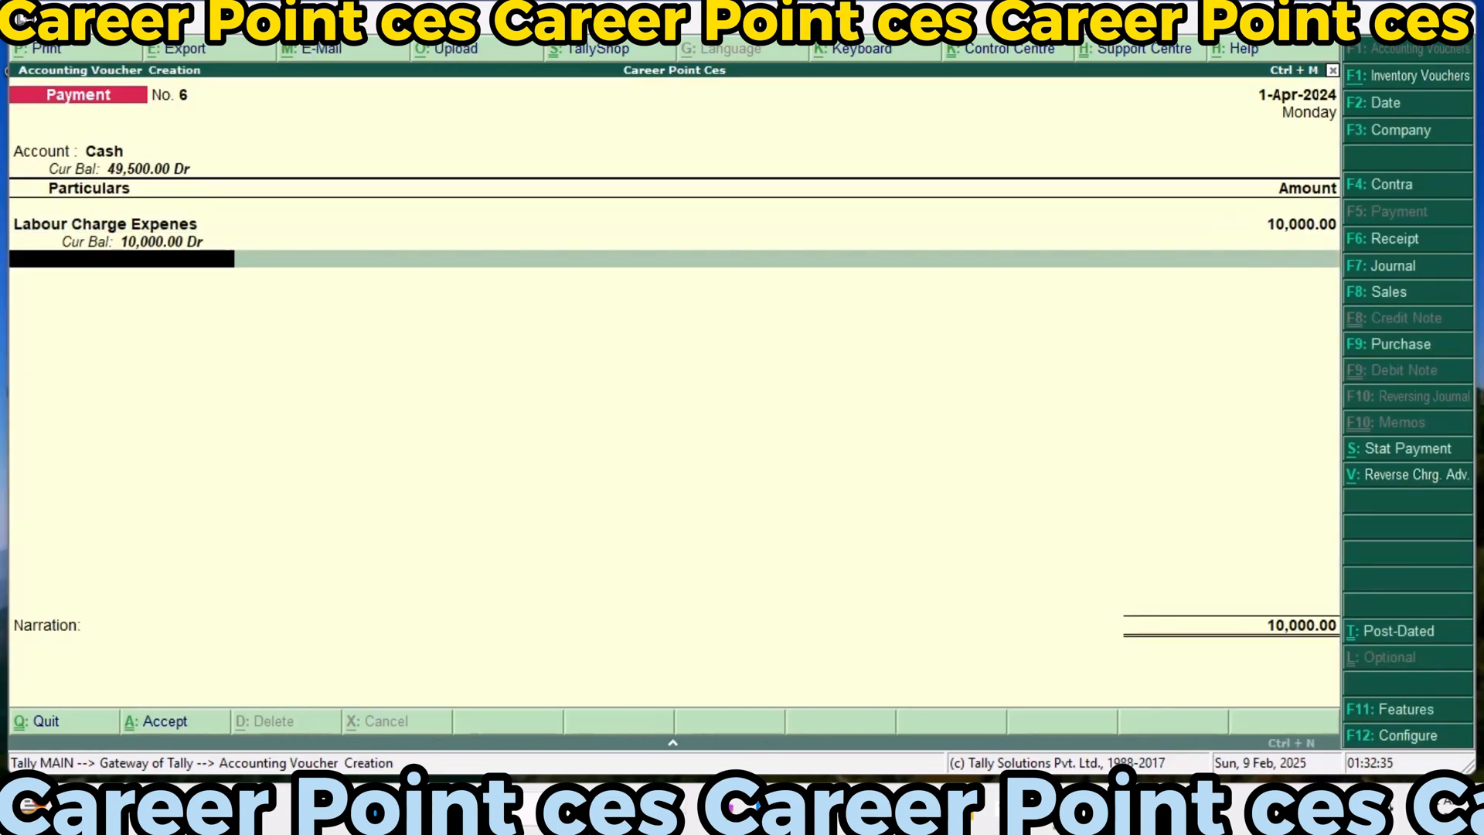
key(Return)
key(Return)
Record and save a payment voucher from Cash for 5,000 to Freight Charge Expenses without a narration
key(Return)
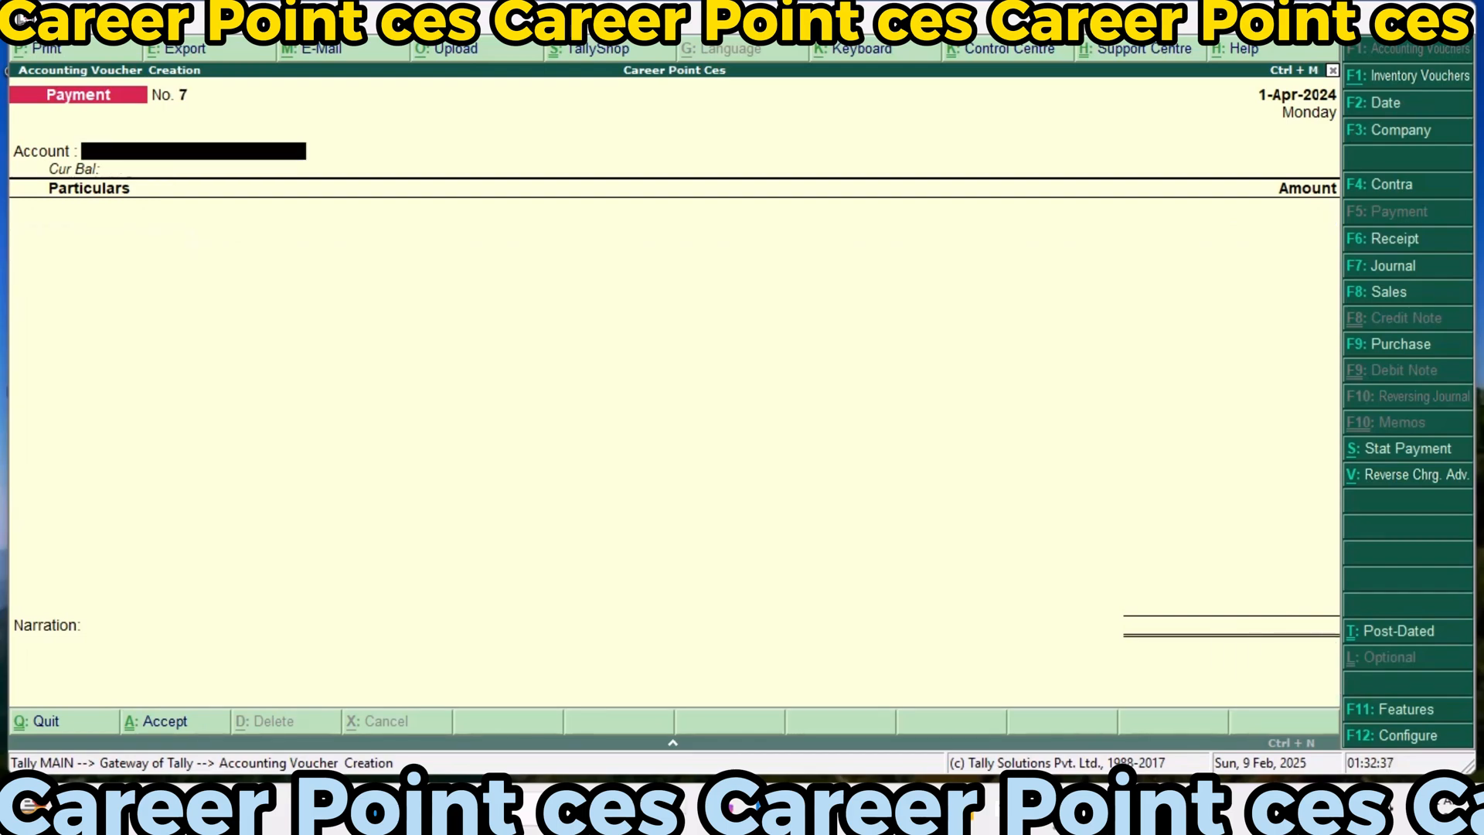
key(Return)
text(F)
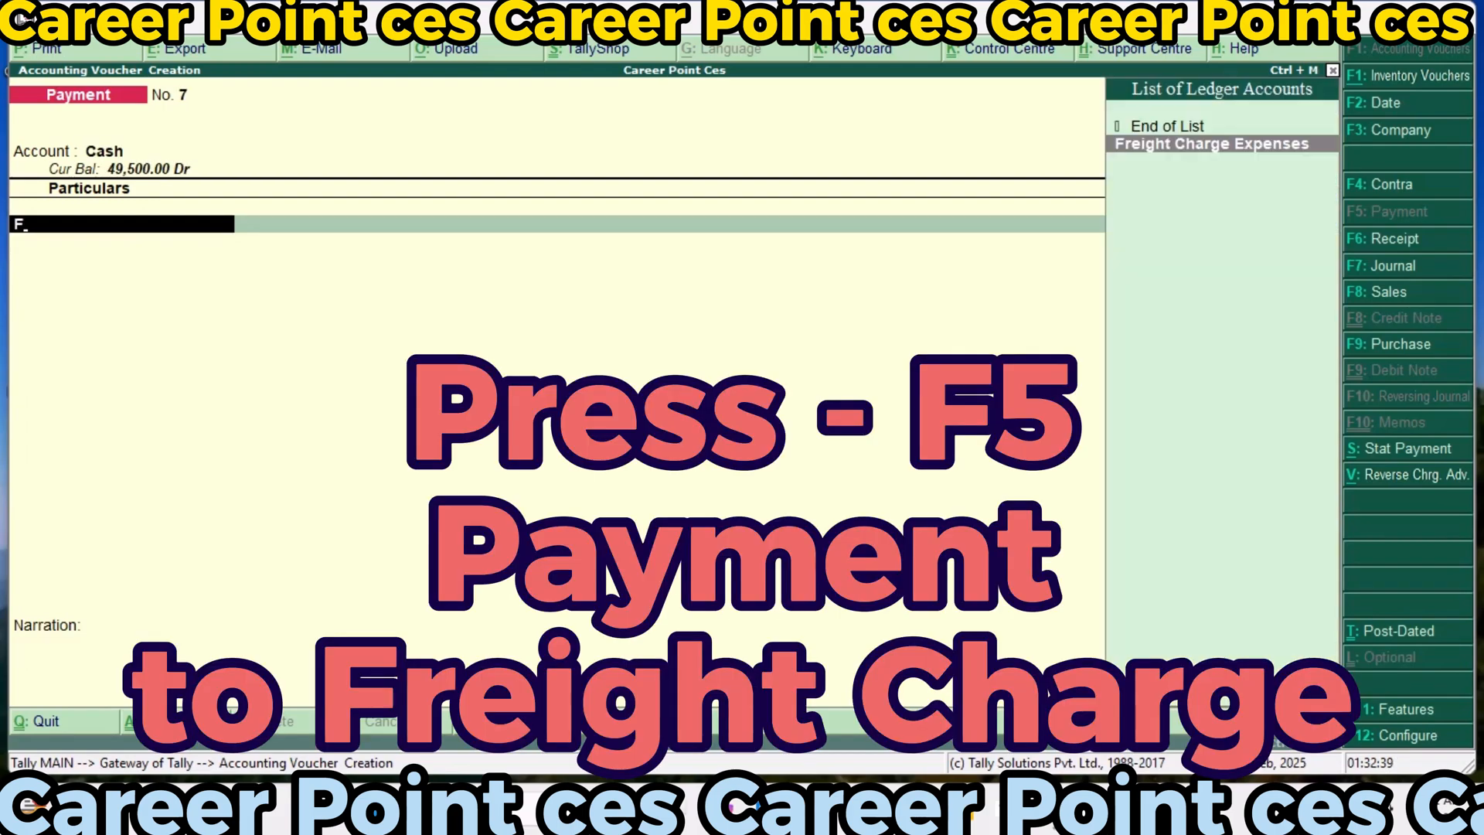
key(Return)
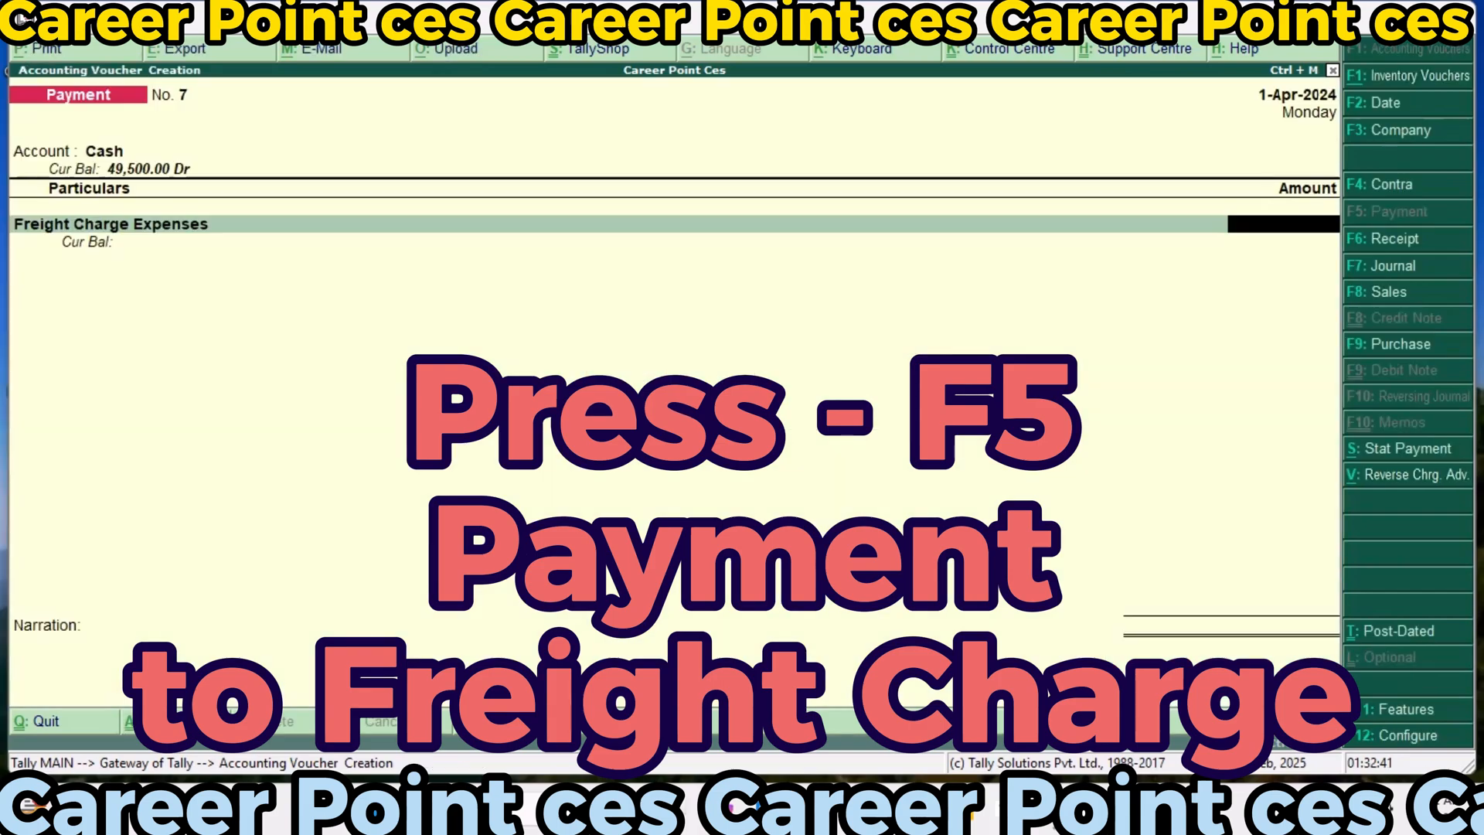
text(5000)
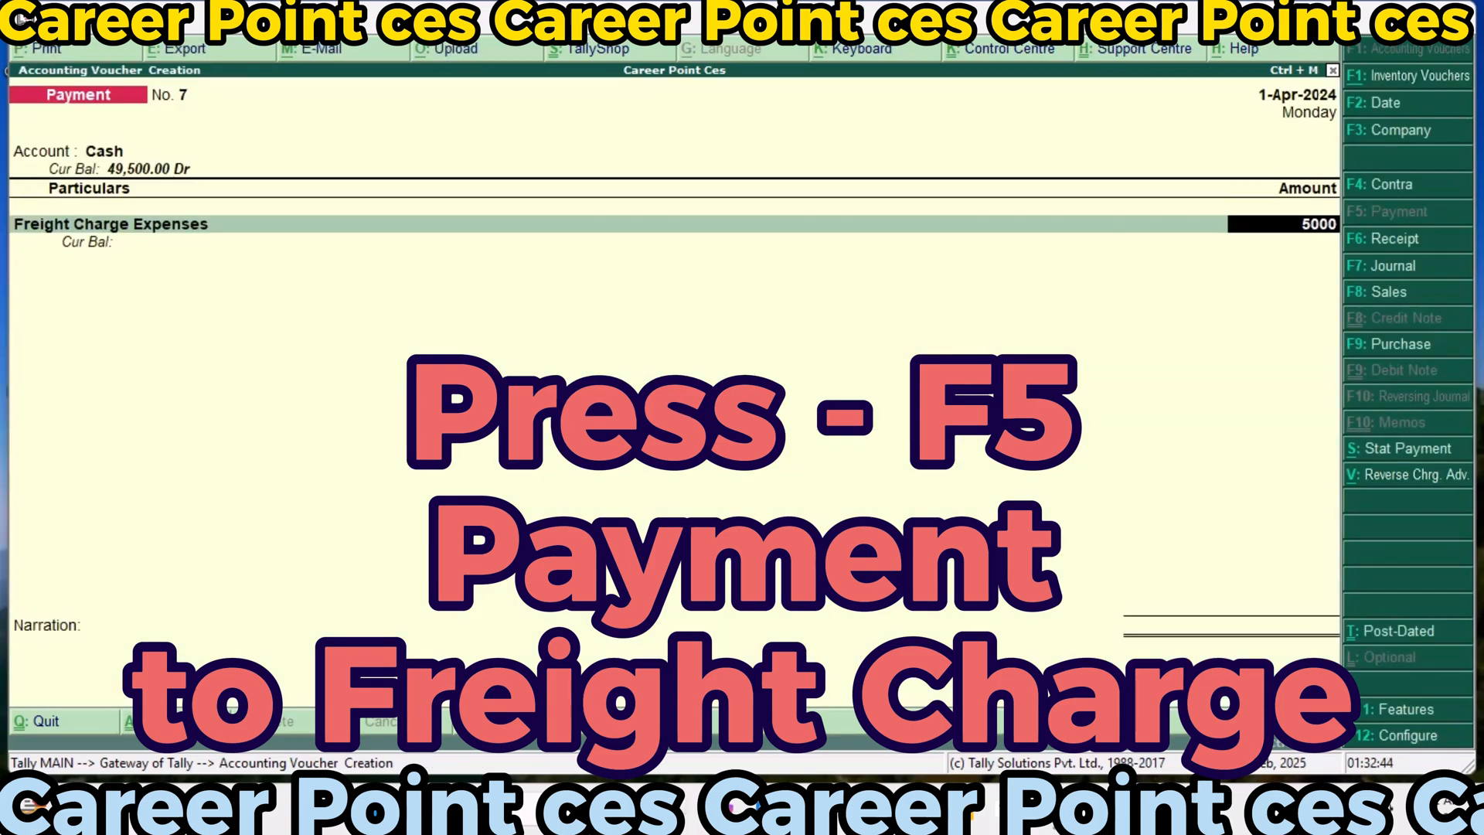
key(Return)
key(Return)
key(Return)
key(Return)
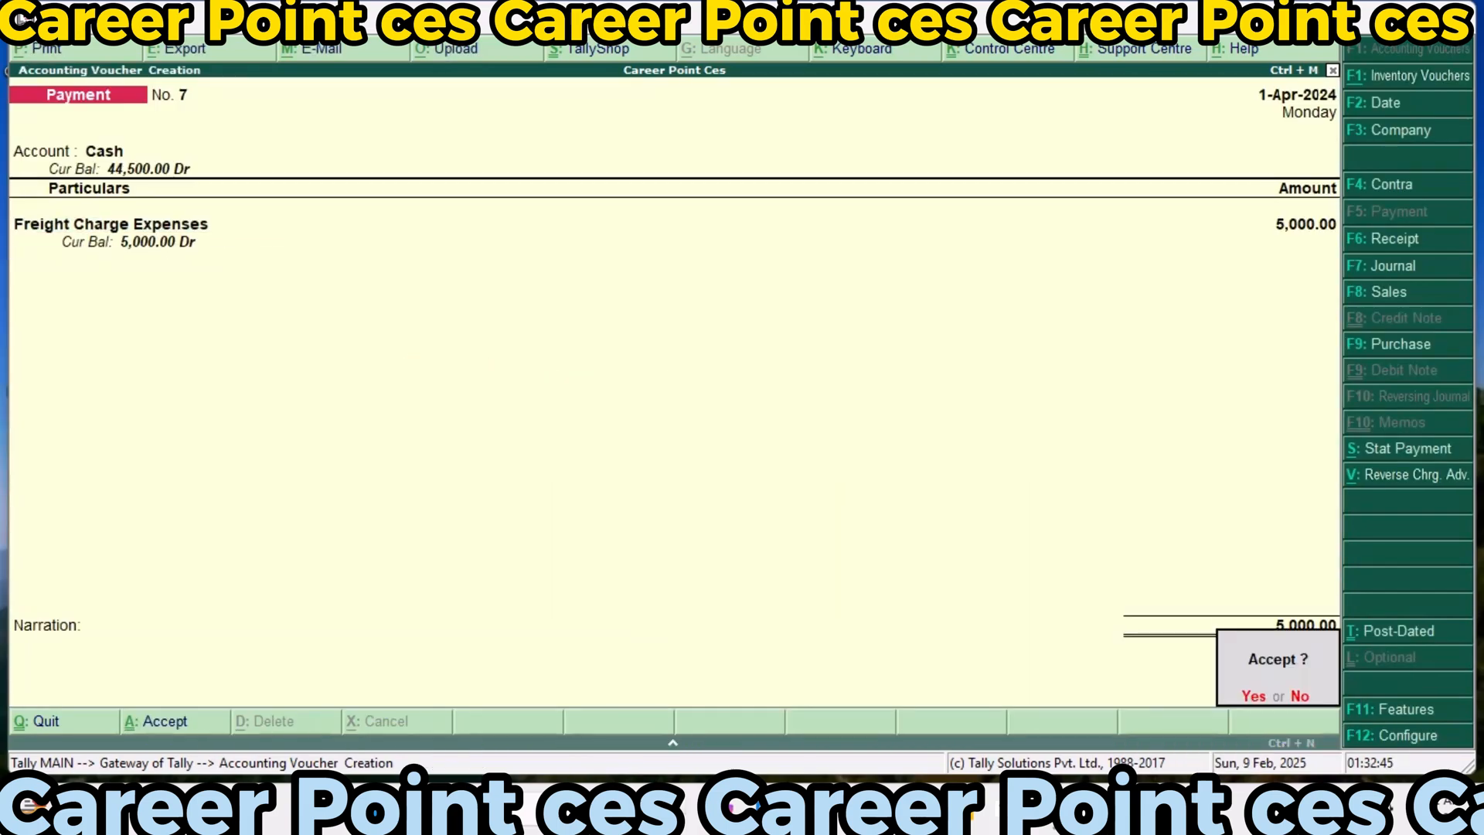
key(Return)
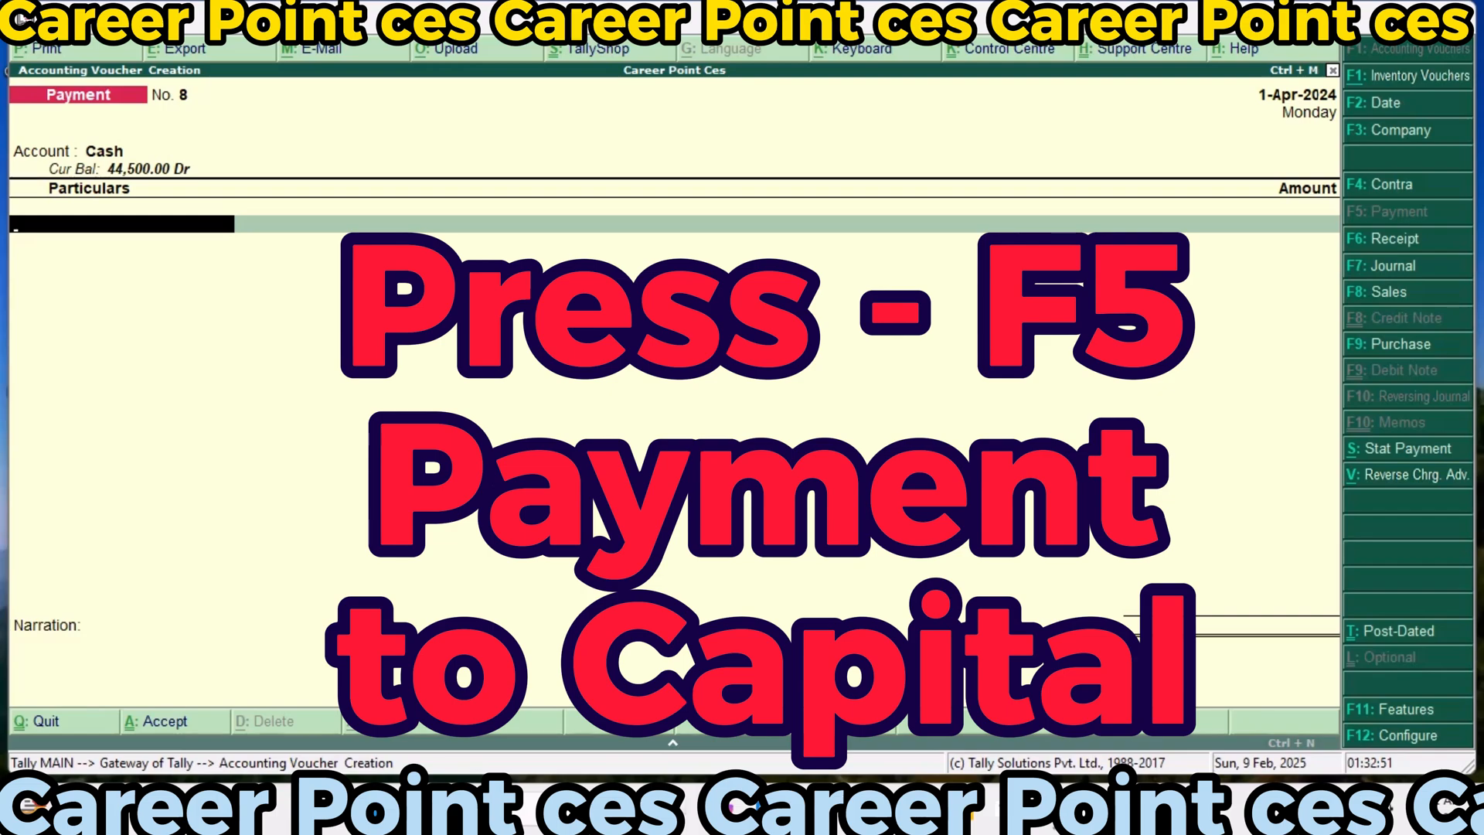
Record and save a payment voucher from Cash for 44,500 to the Career Point Ces ledger without a narration
text(Ca)
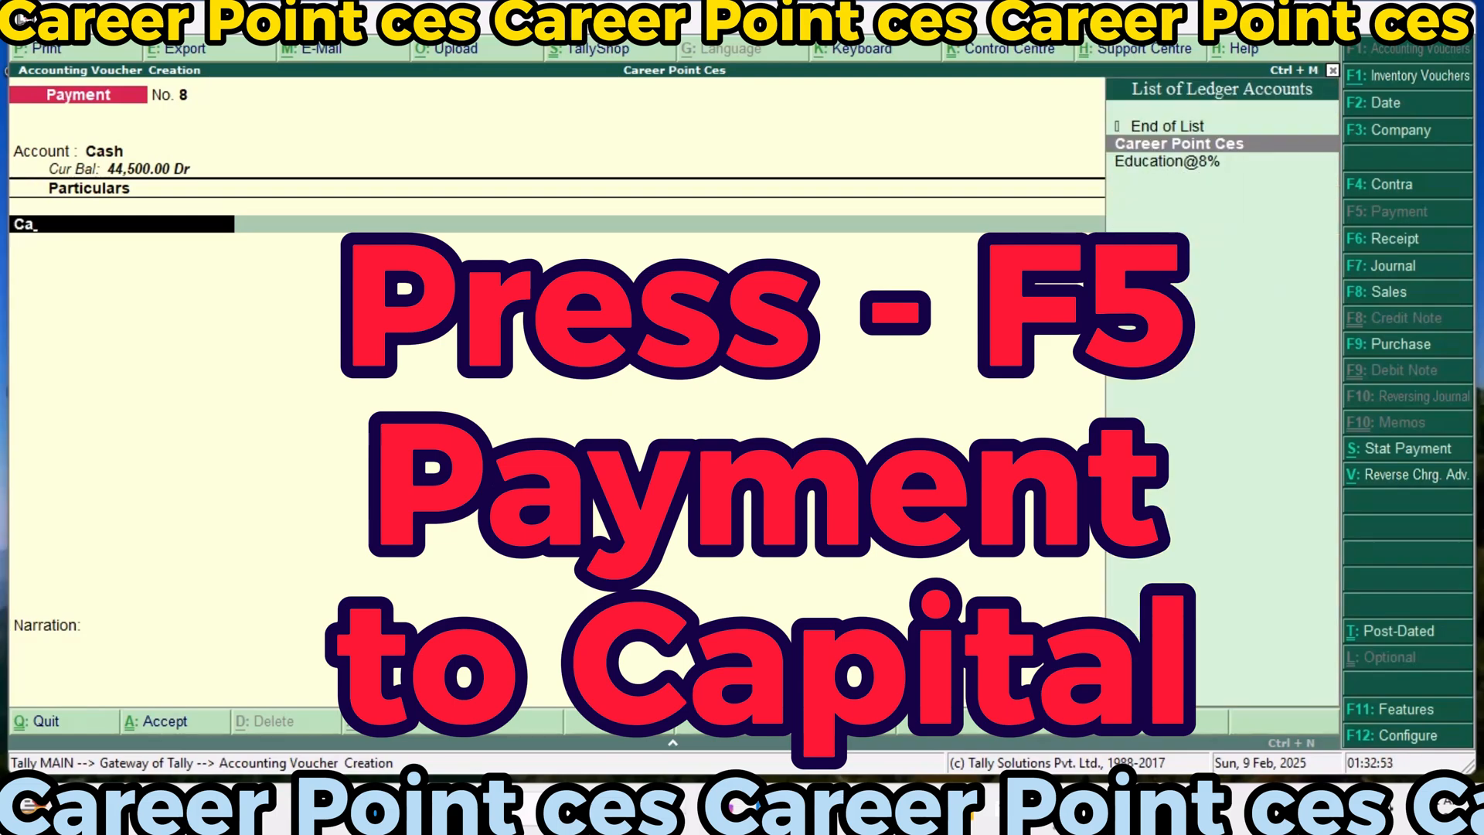
key(Return)
text(44)
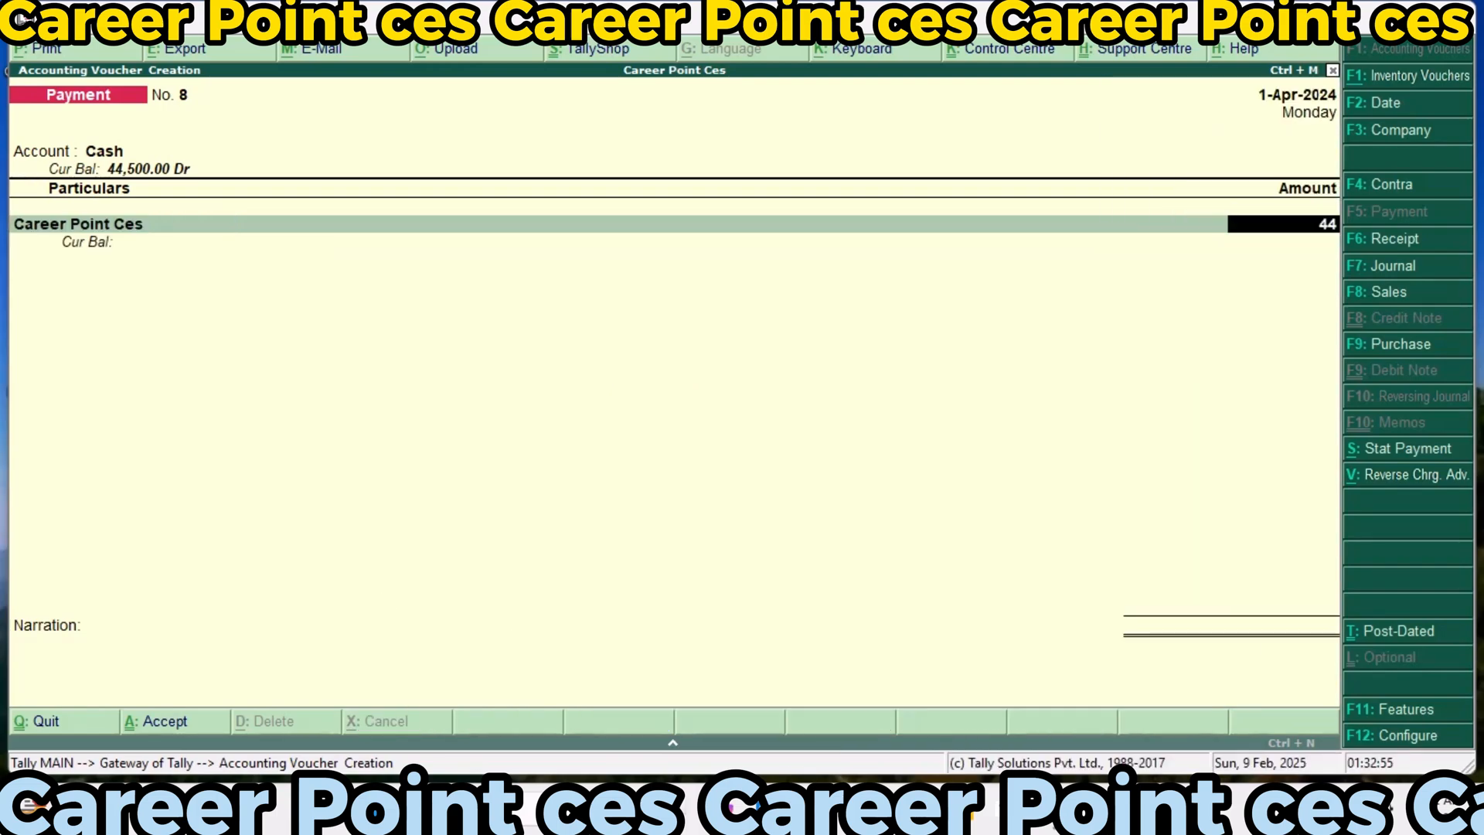
text(,500)
key(Return)
key(Return)
key(Return)
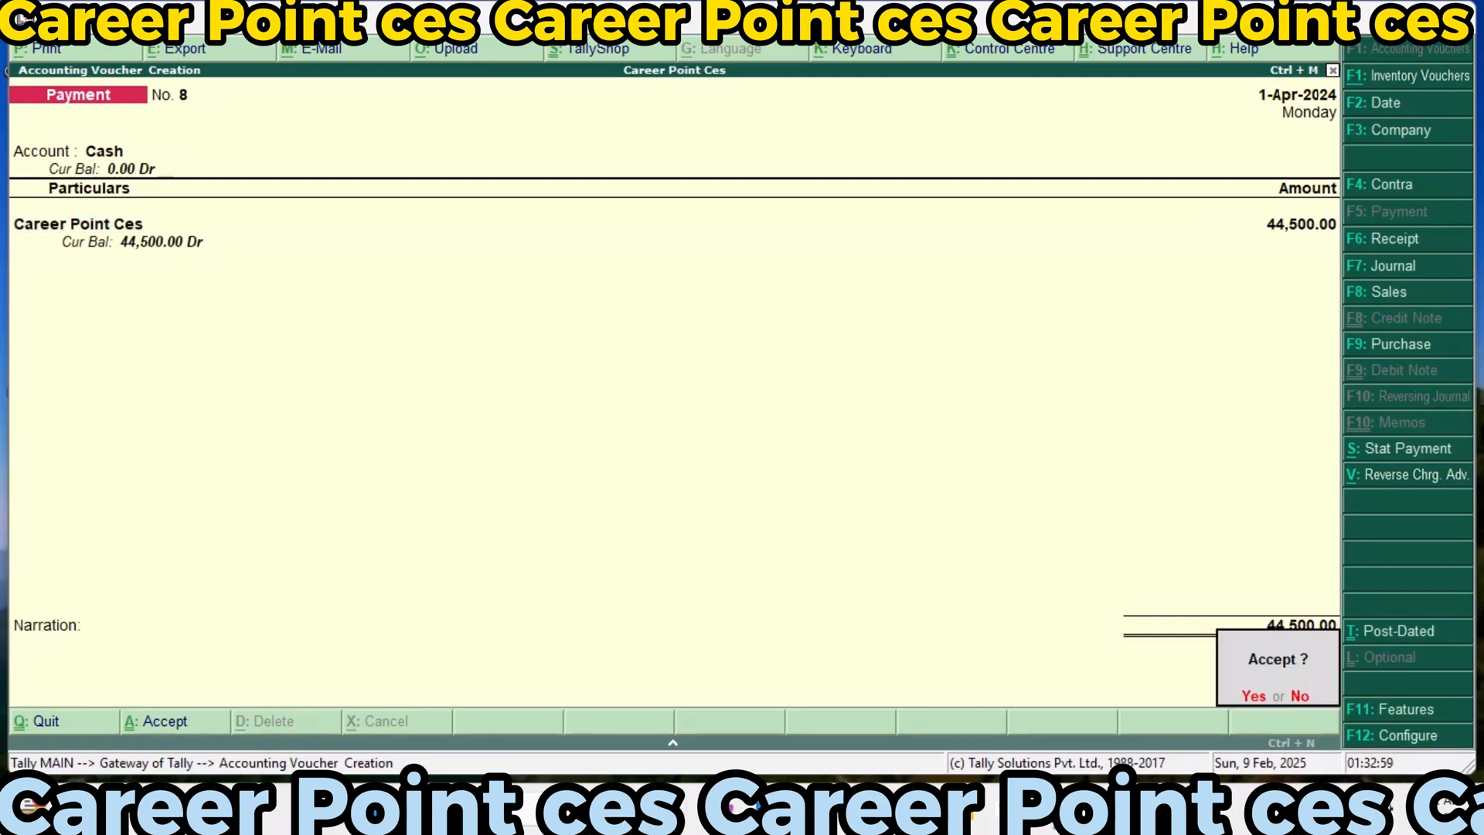
key(Return)
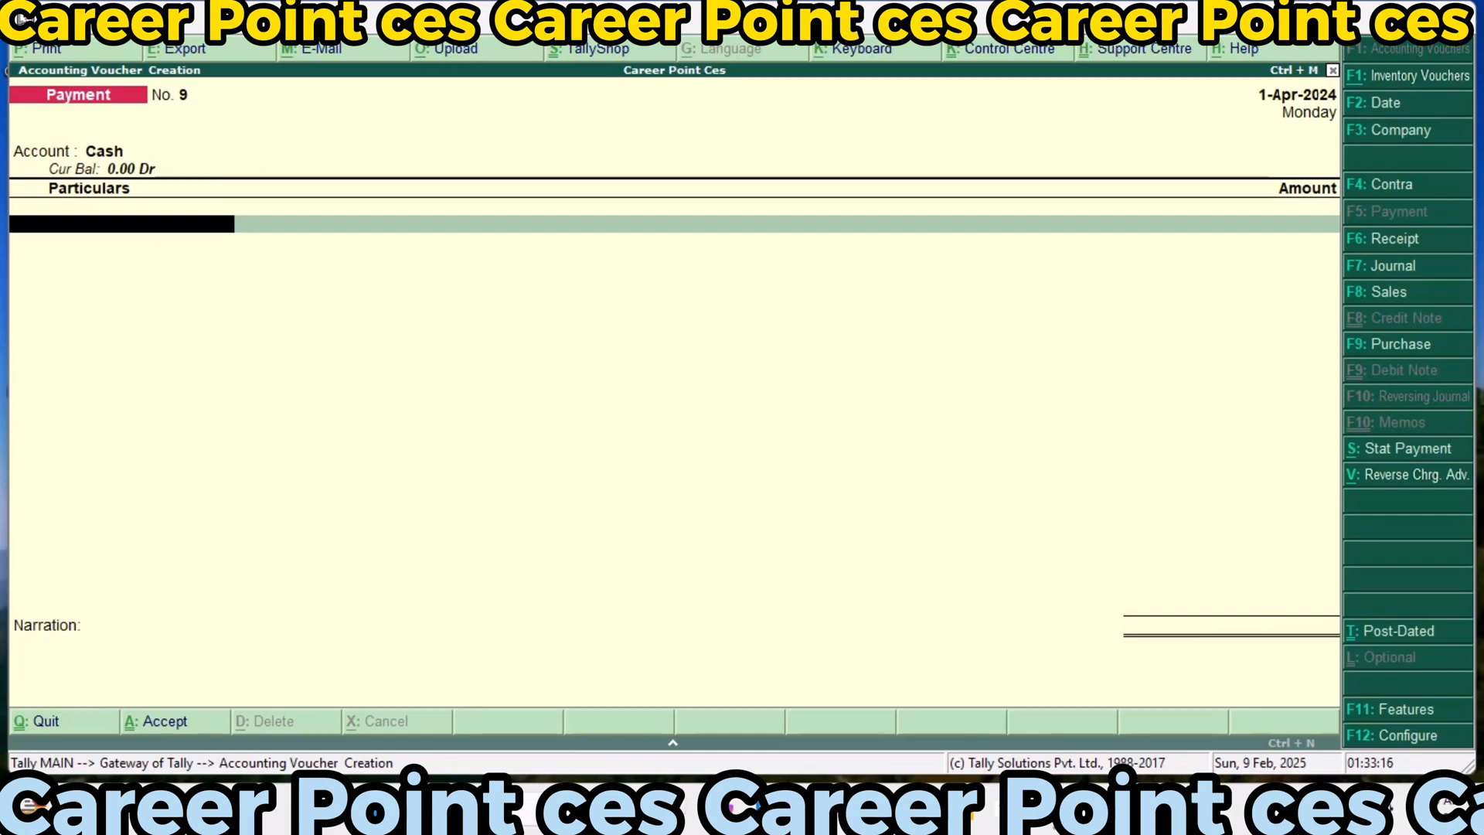
Leave voucher entry for the Gateway of Tally, open the Balance Sheet and select Current Liabilities
key(Escape)
key(Escape)
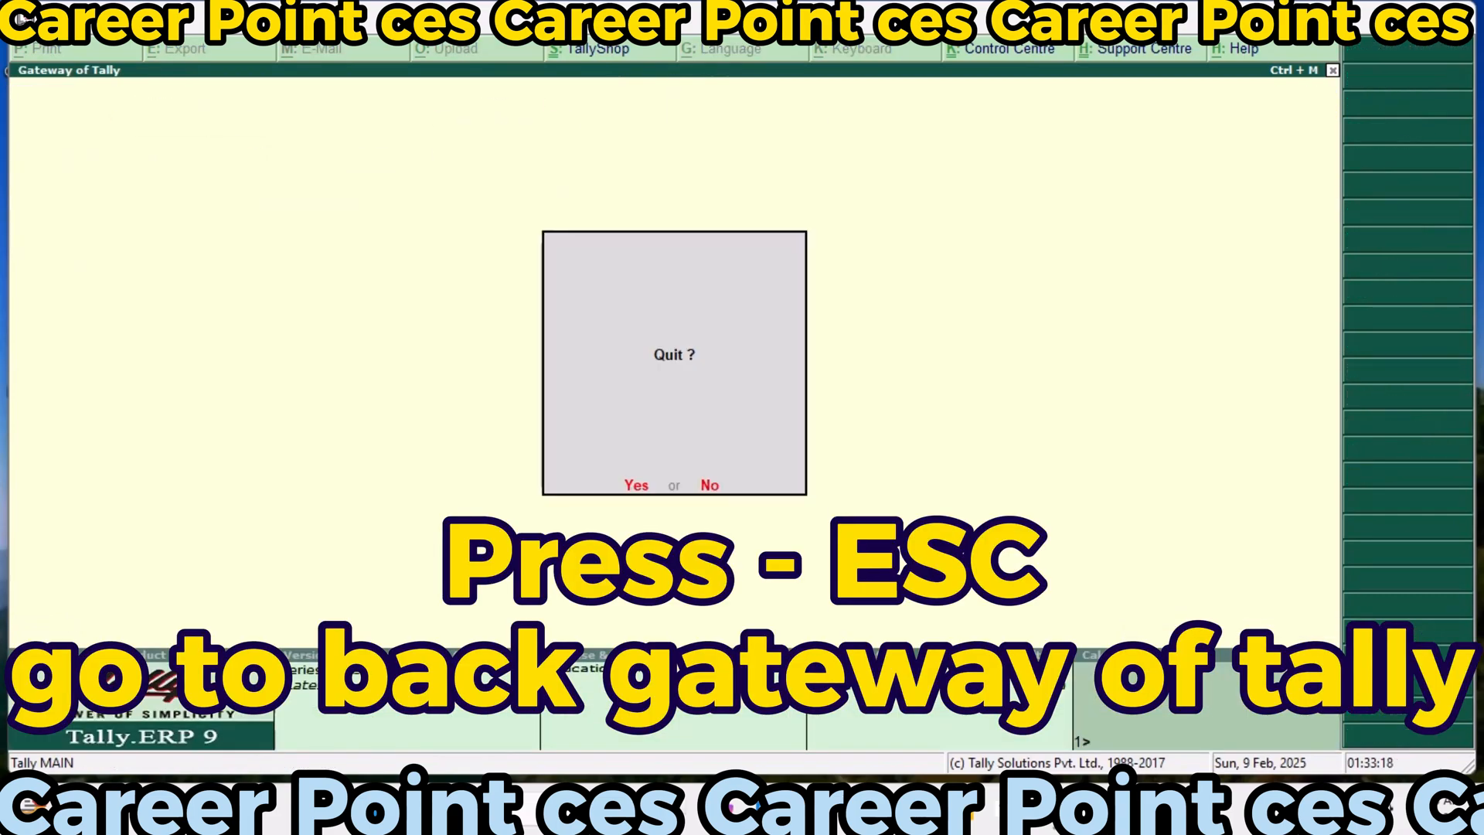
key(Escape)
key(Up)
key(Up)
key(Up)
key(Up)
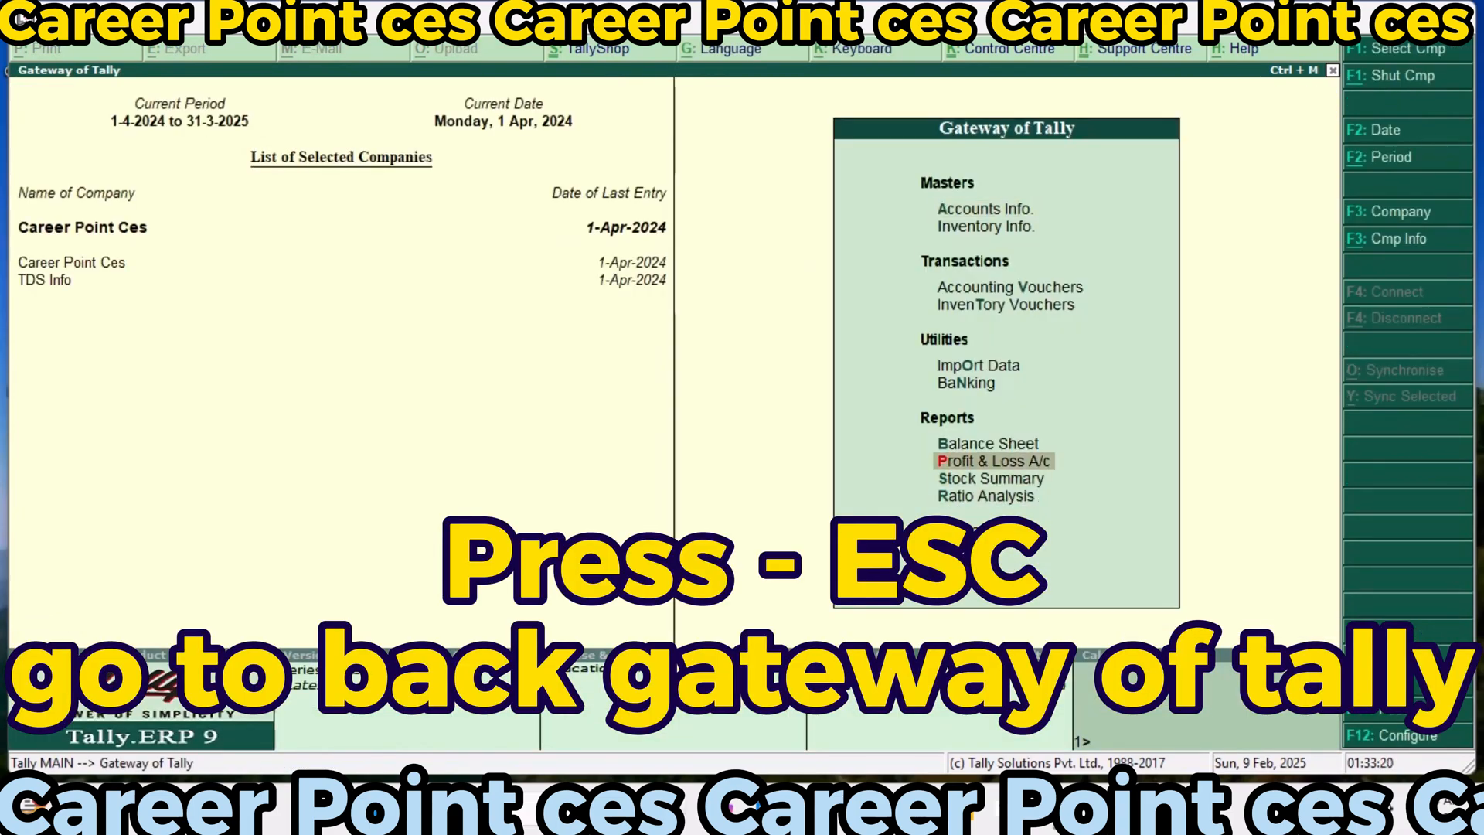
key(Return)
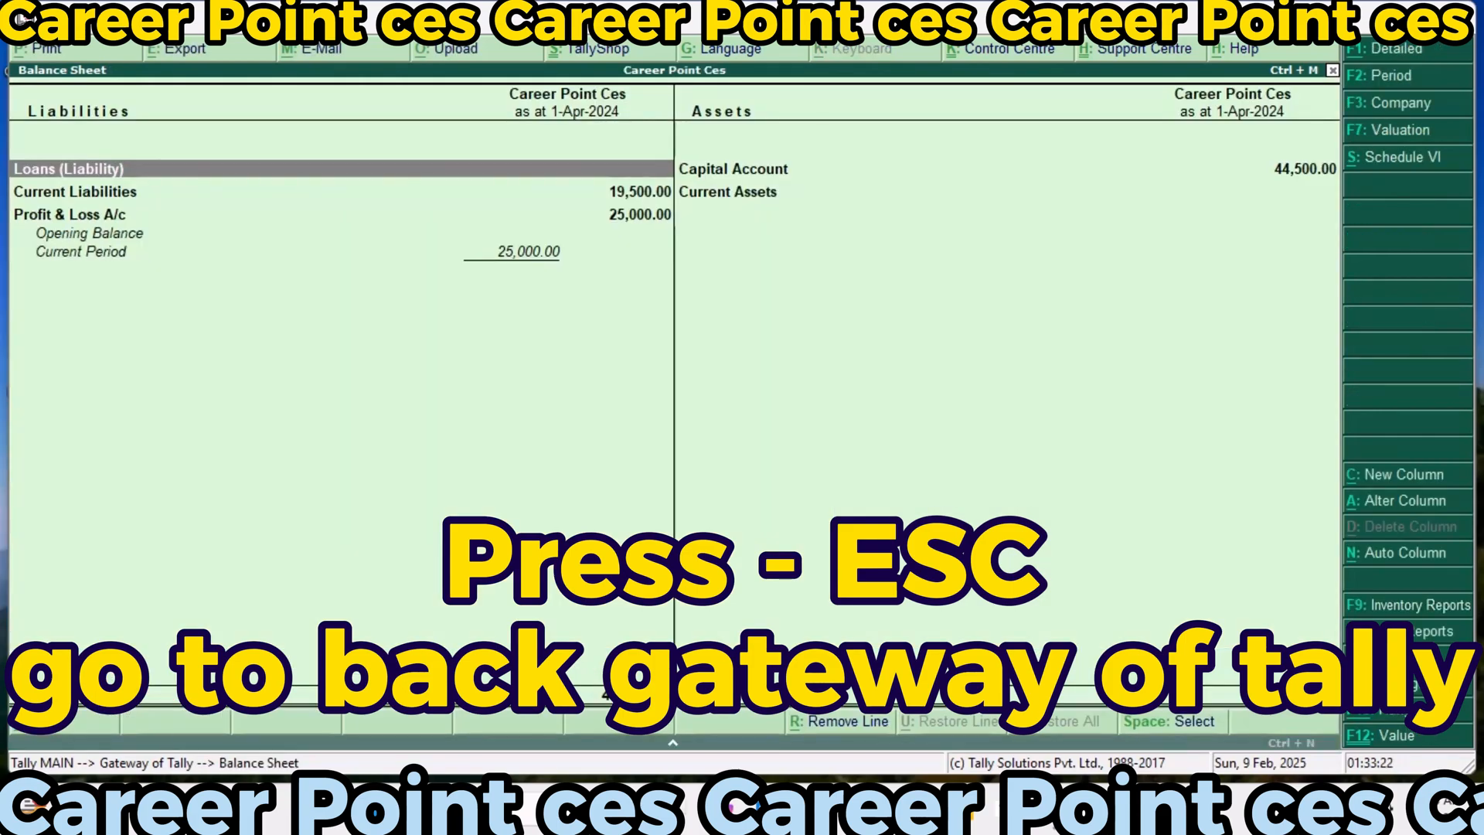
key(Down)
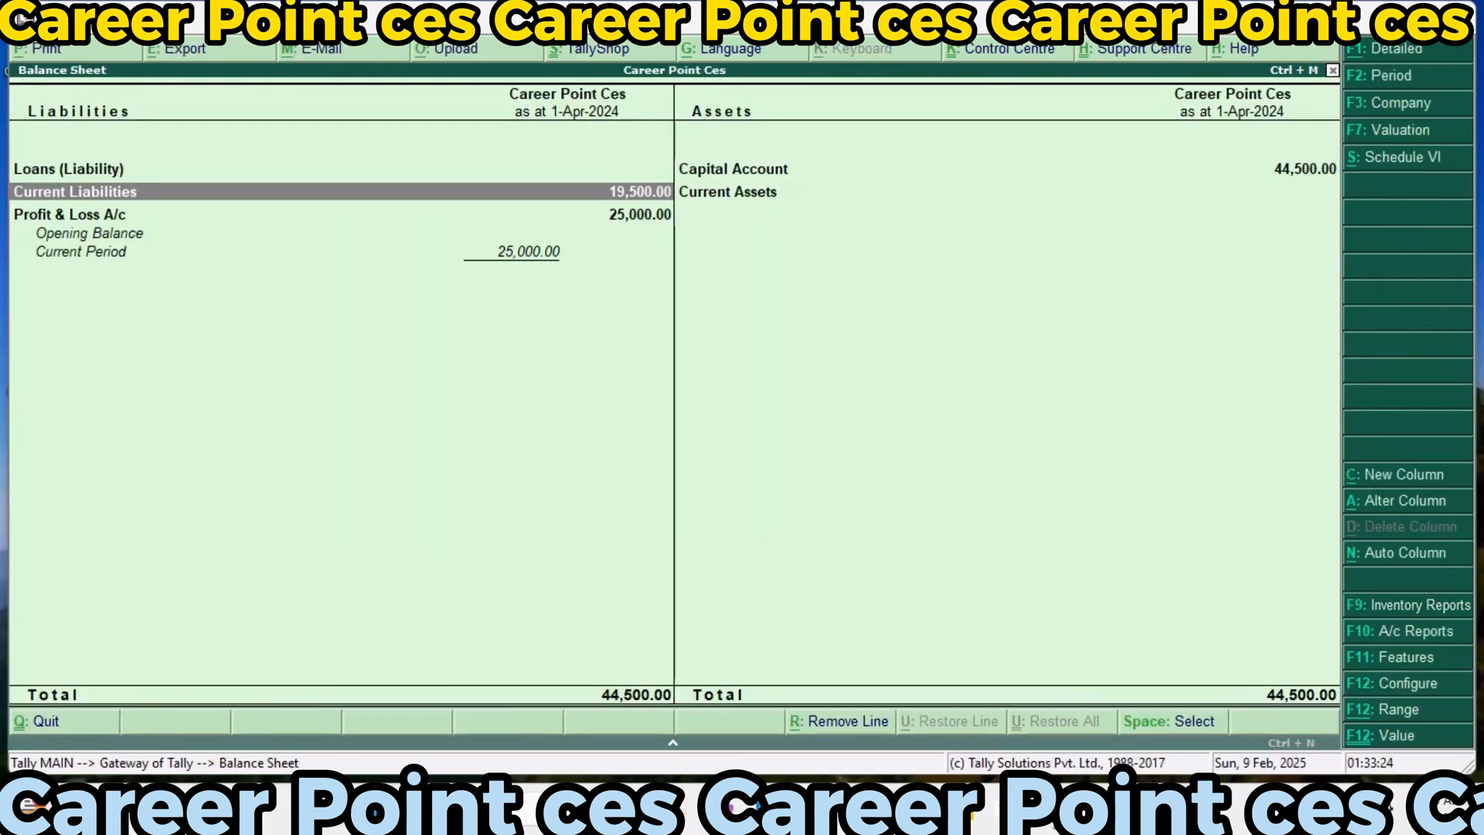
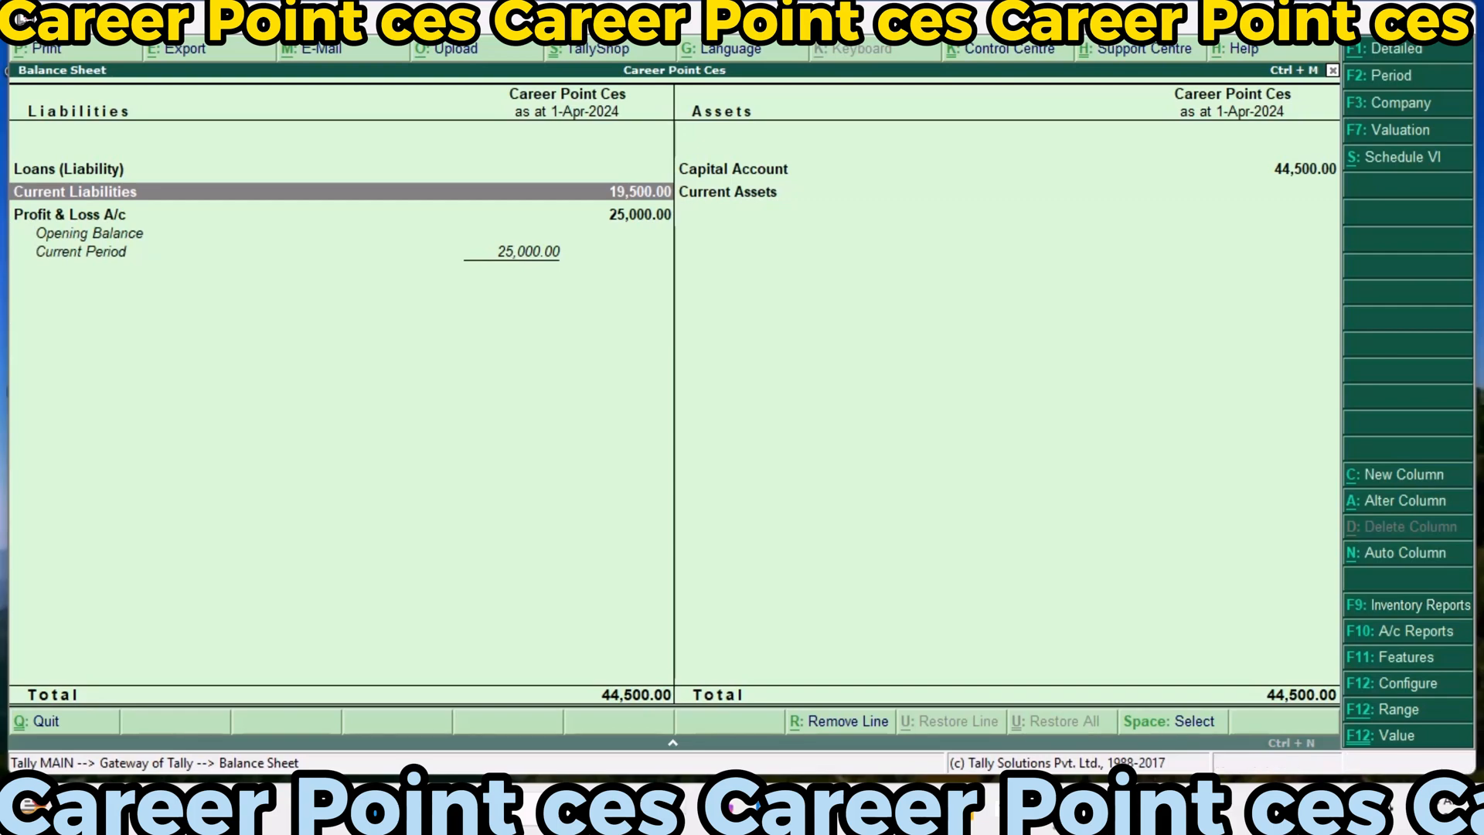
Leave the Balance Sheet for the Gateway of Tally and start a new journal voucher in Accounting Vouchers
key(Escape)
key(Escape)
key(Escape)
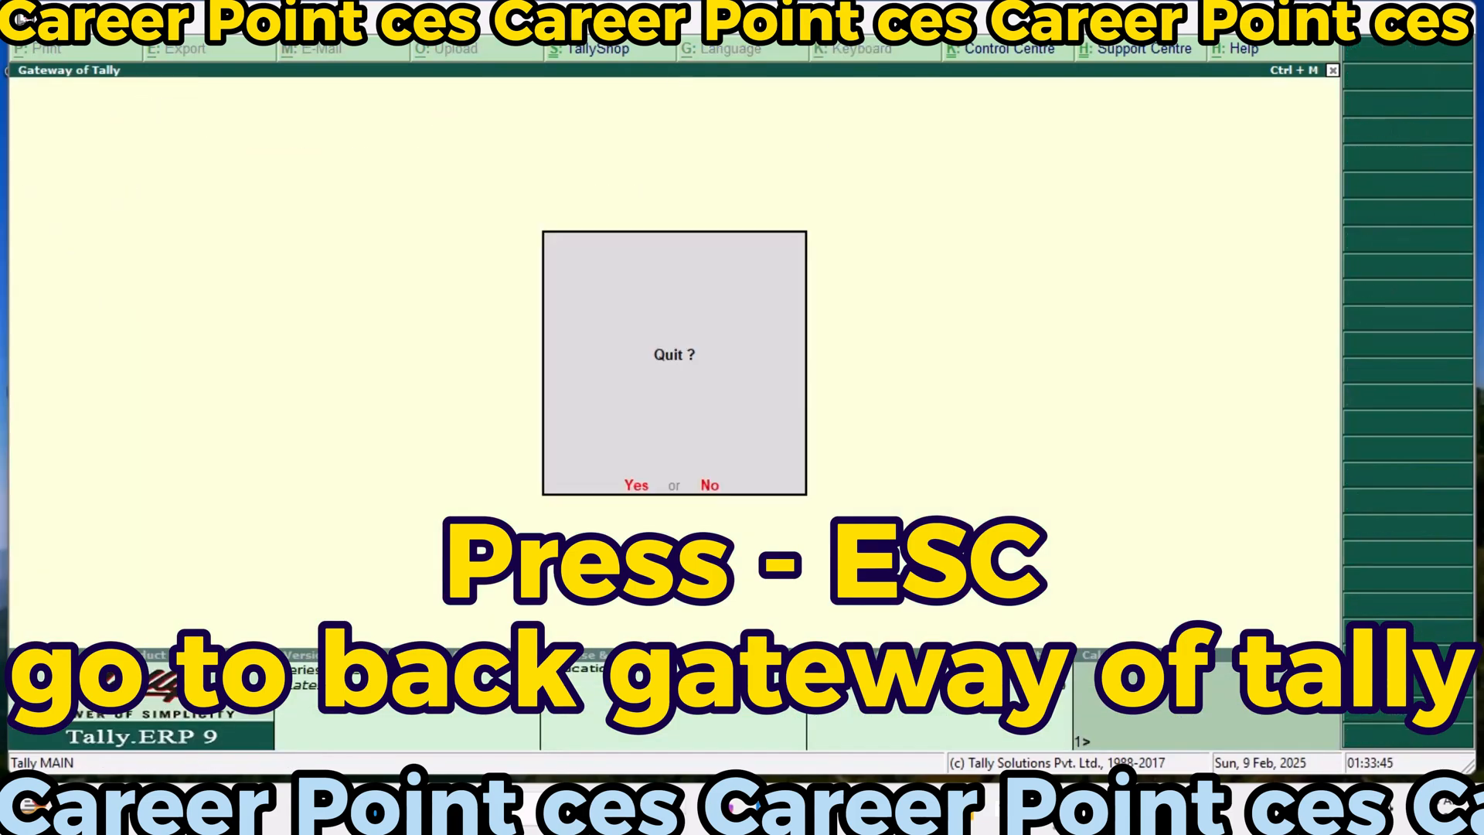
key(Down)
key(Down)
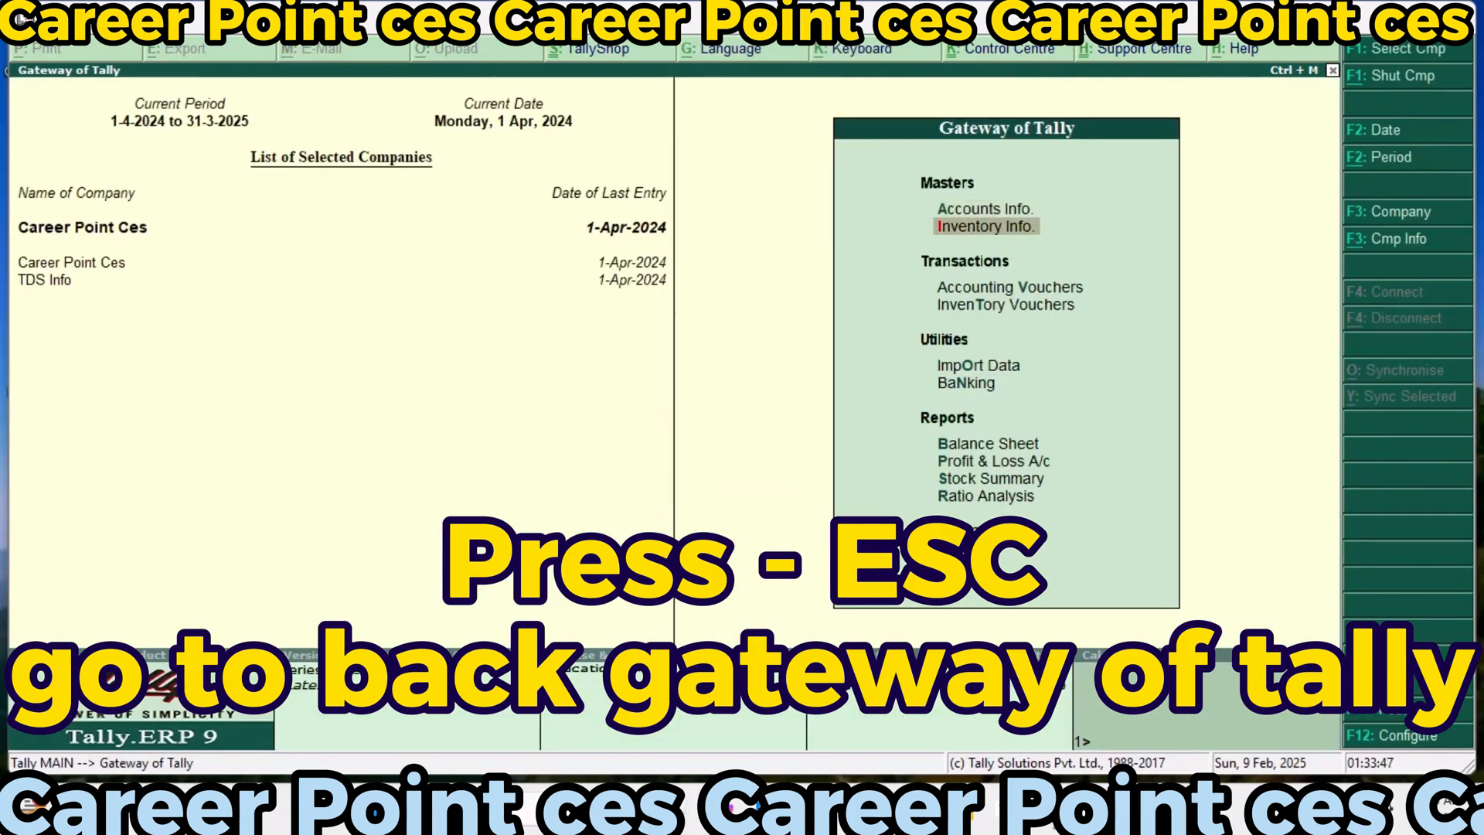
key(Return)
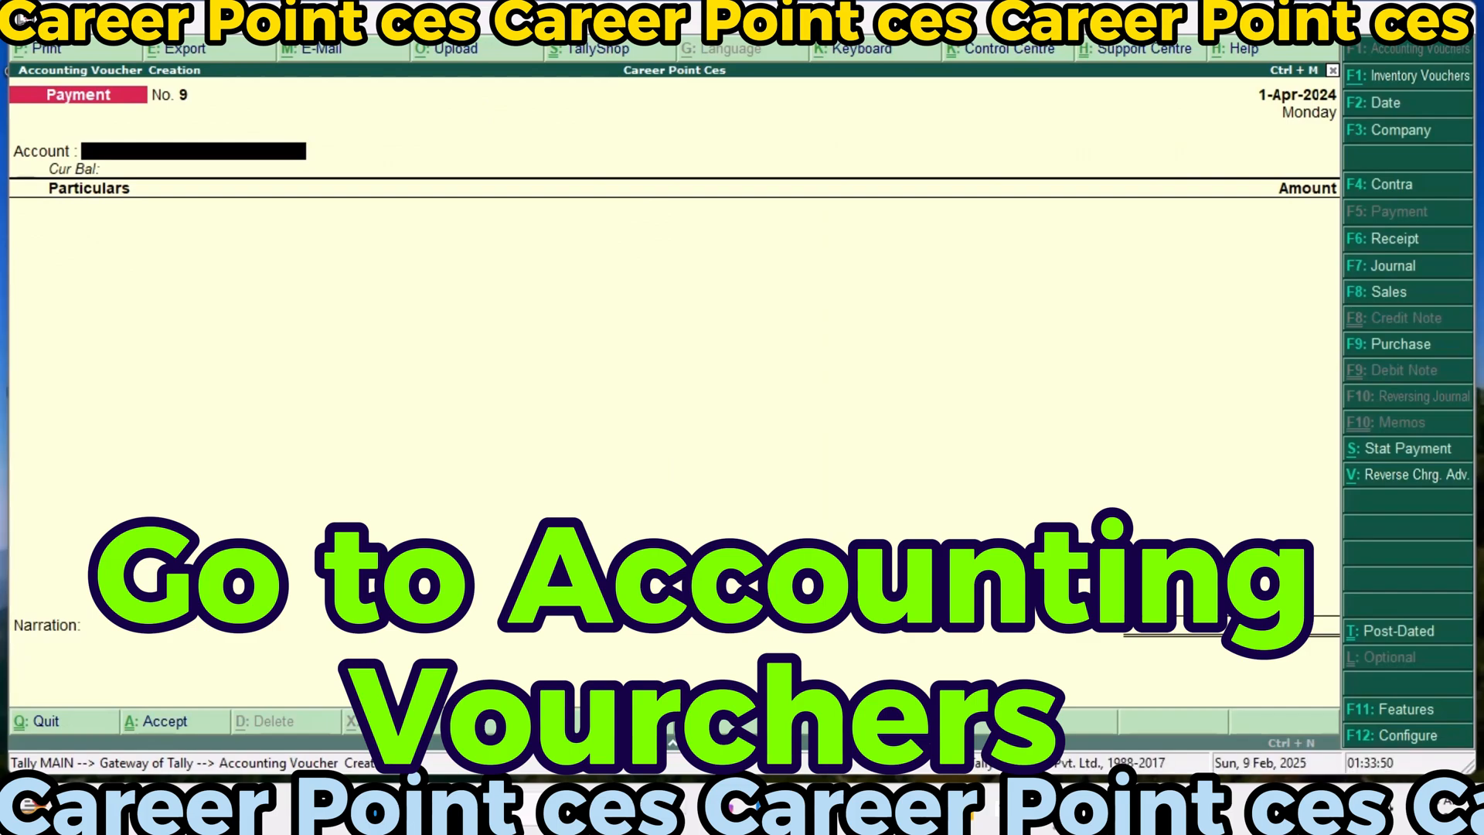
key(F7)
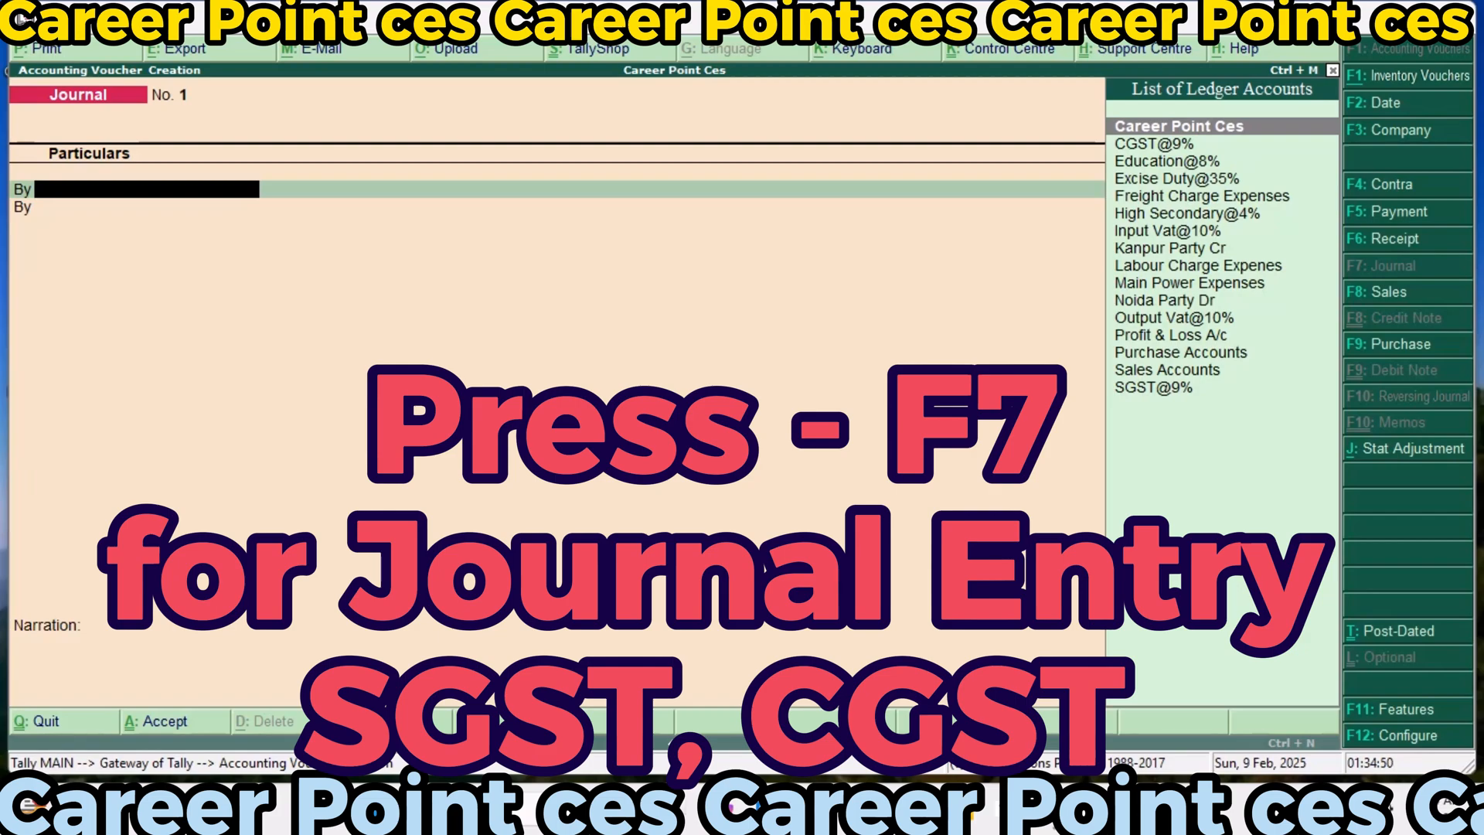
Debit the SGST@9% ledger with 6,075 in the new journal voucher
key(Down)
key(Down)
key(Down)
key(Down)
key(Down)
key(Down)
key(Down)
key(Down)
key(Down)
key(Down)
key(Down)
key(Down)
key(Down)
key(Down)
key(Down)
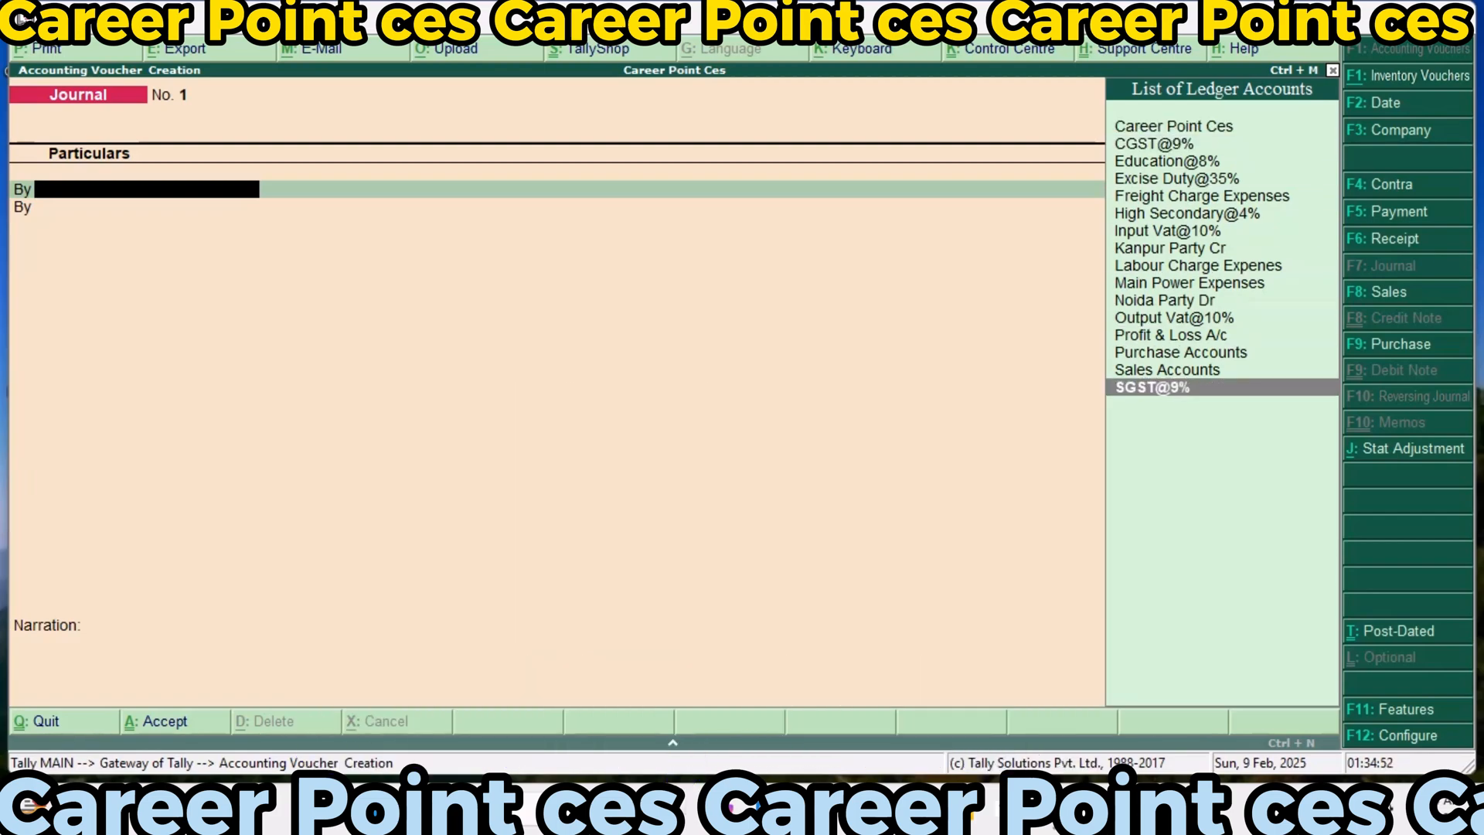
key(Return)
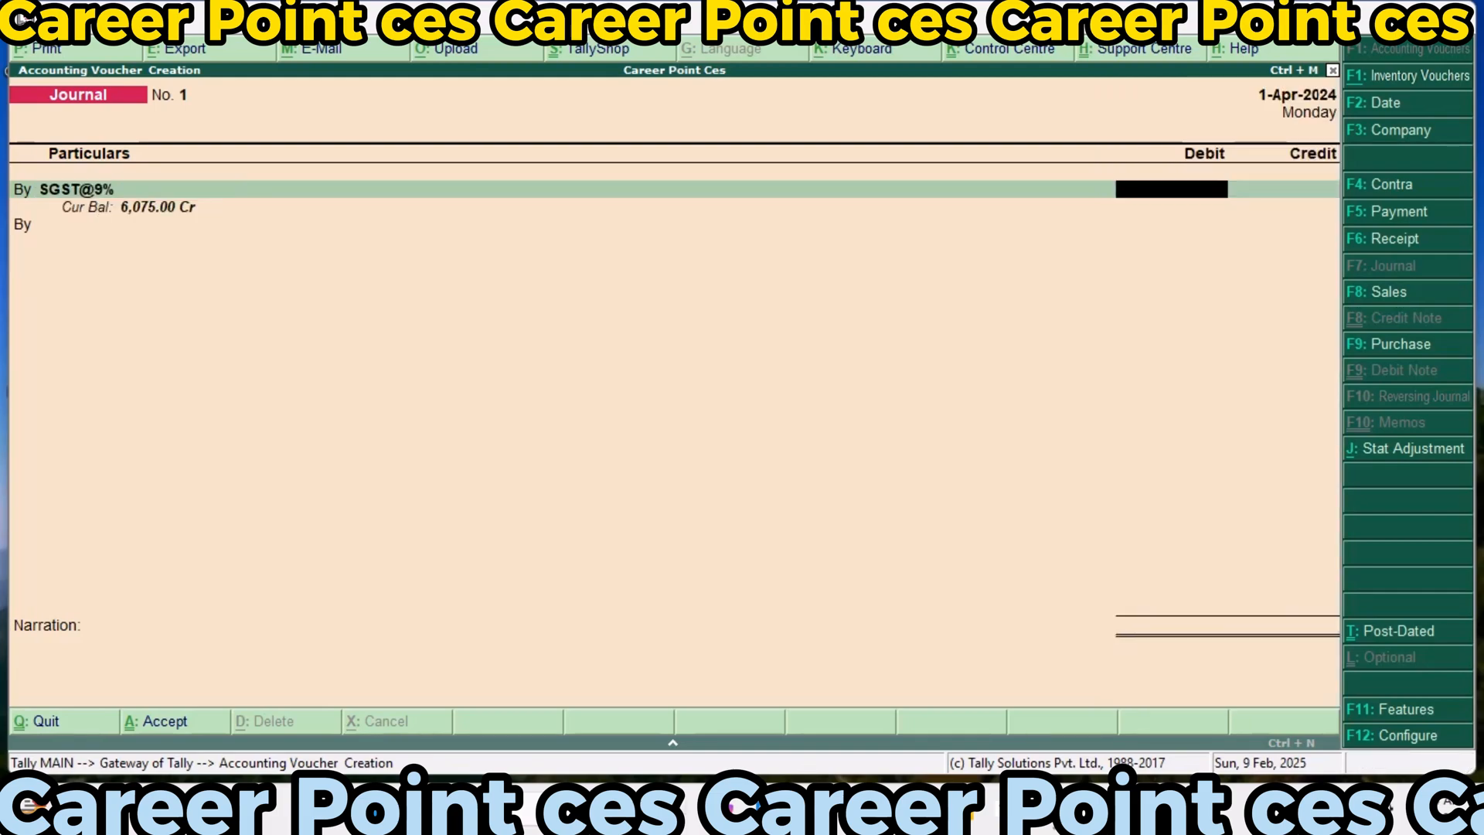
text(6075)
key(Return)
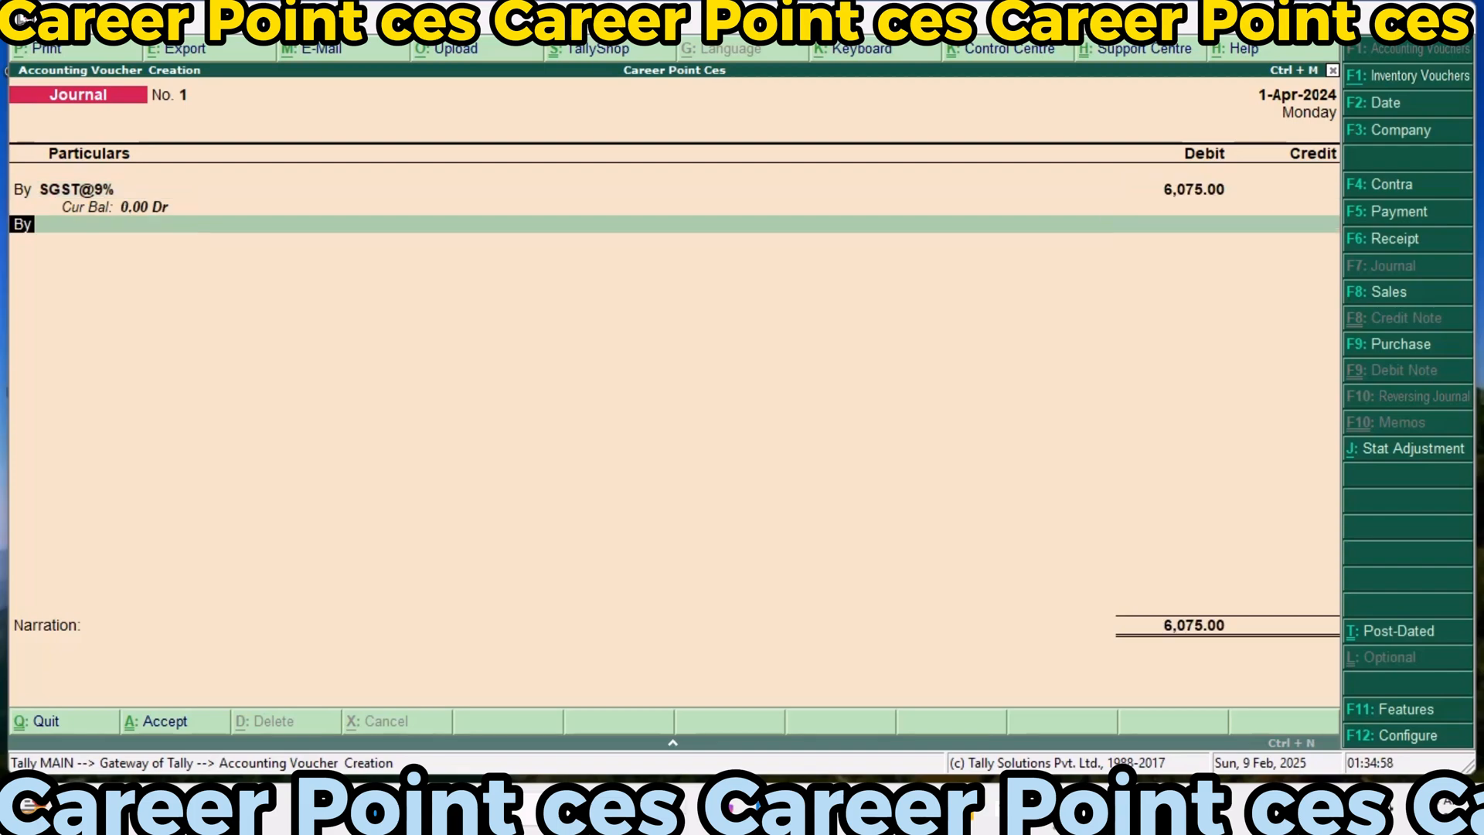
Add a second debit line for the CGST@9% ledger with 6,075
key(Return)
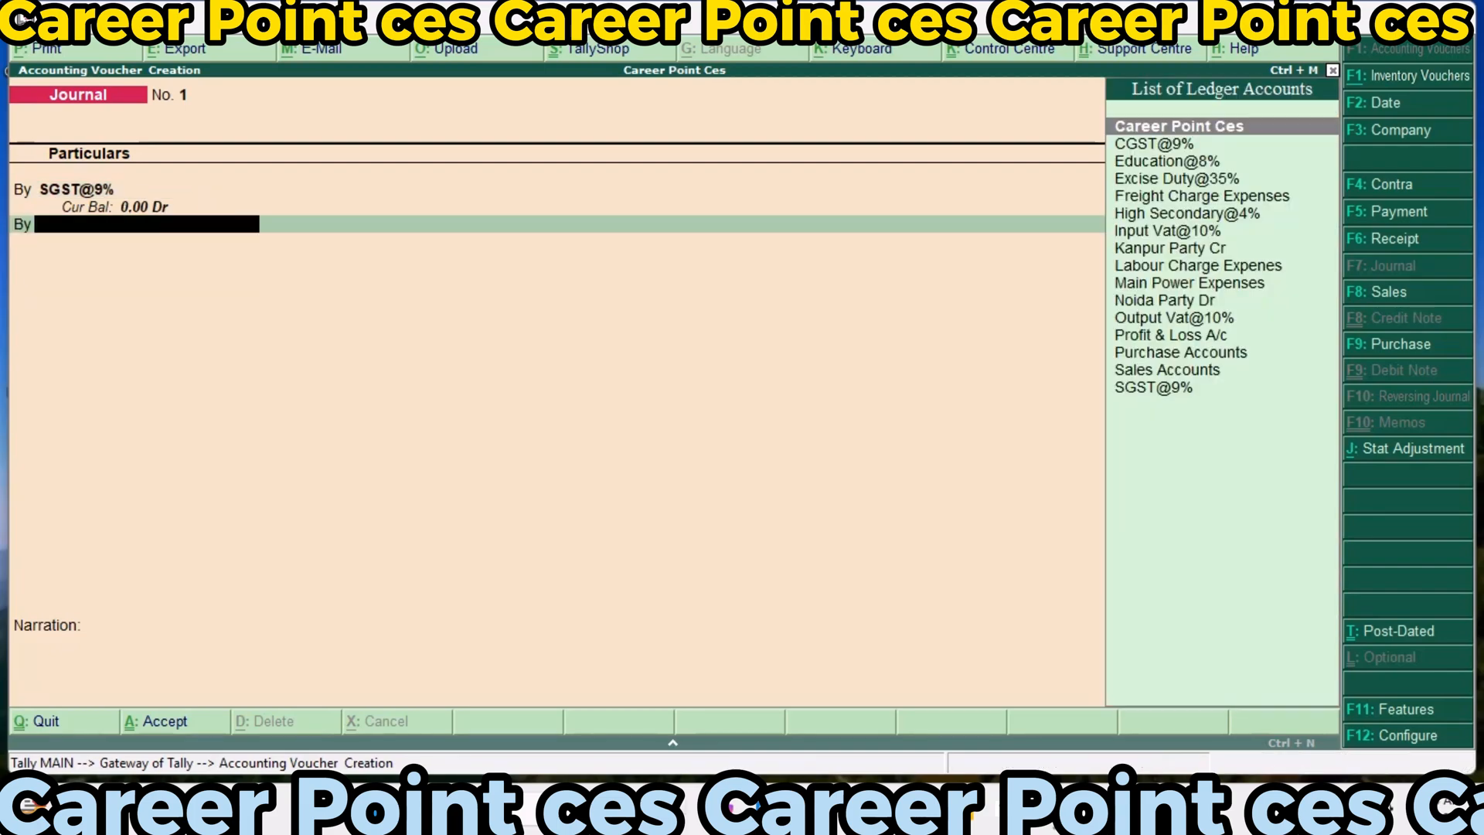
key(Down)
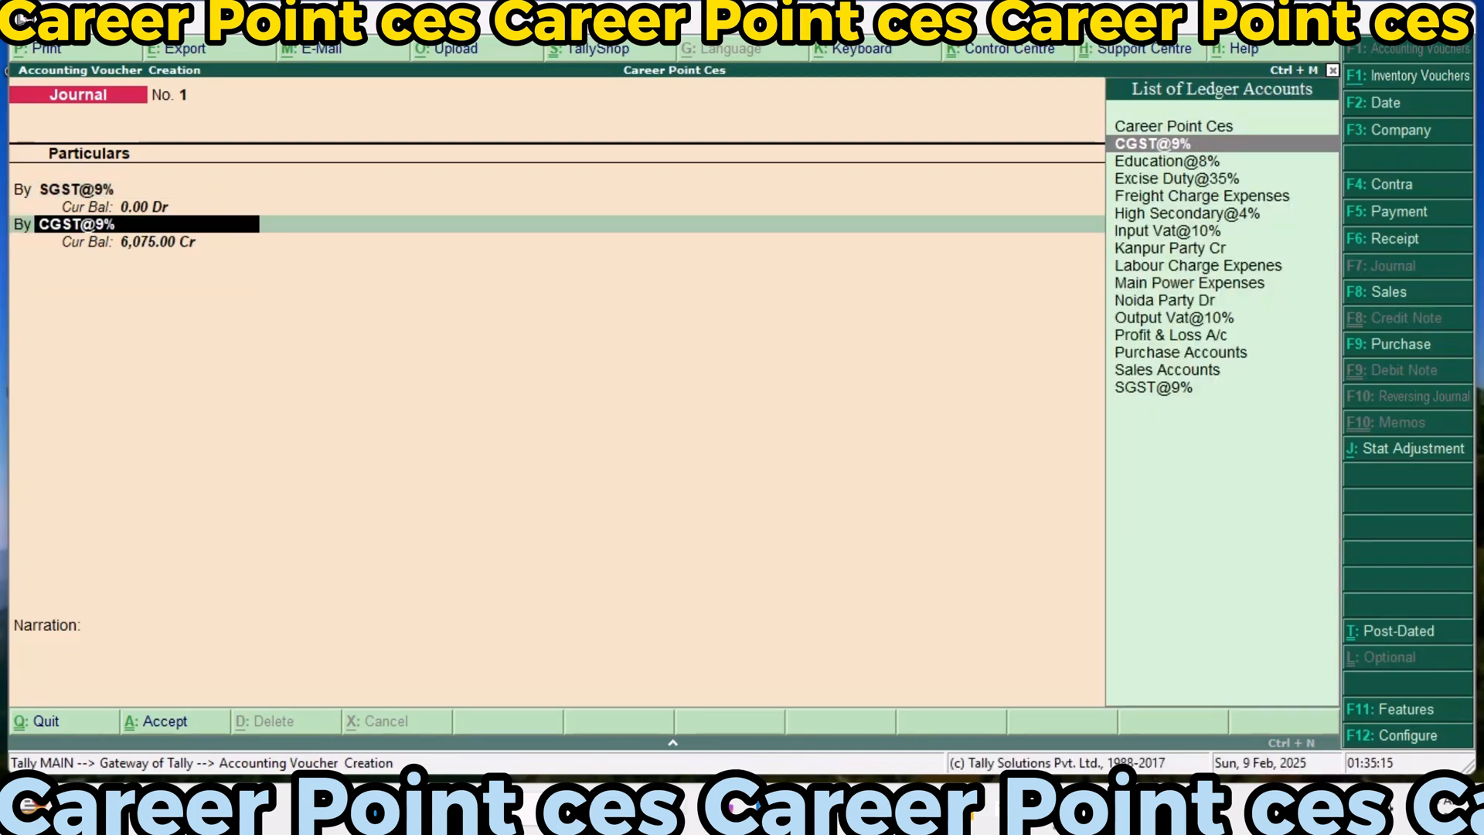
key(Return)
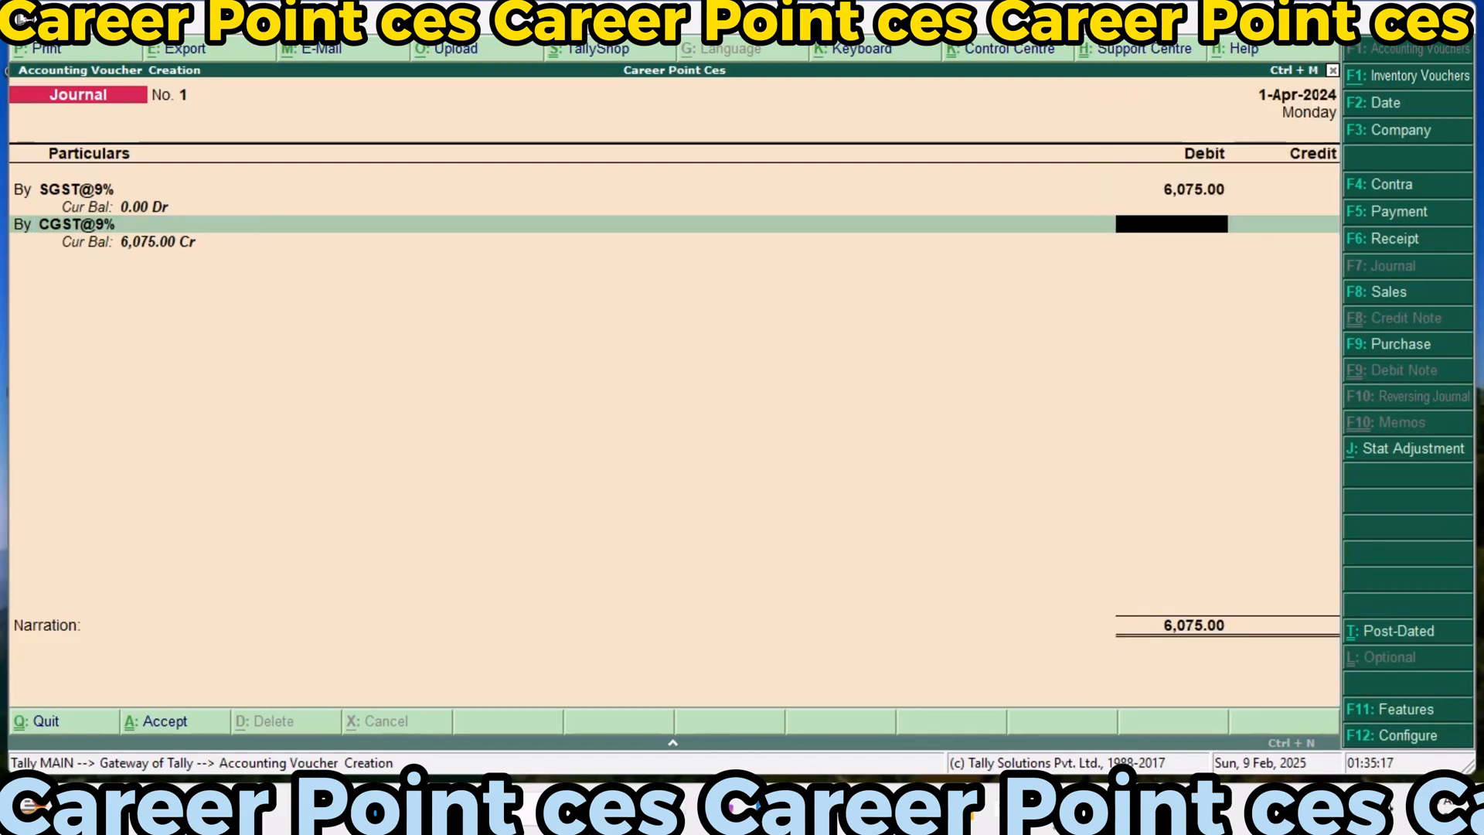
text(6075)
key(Return)
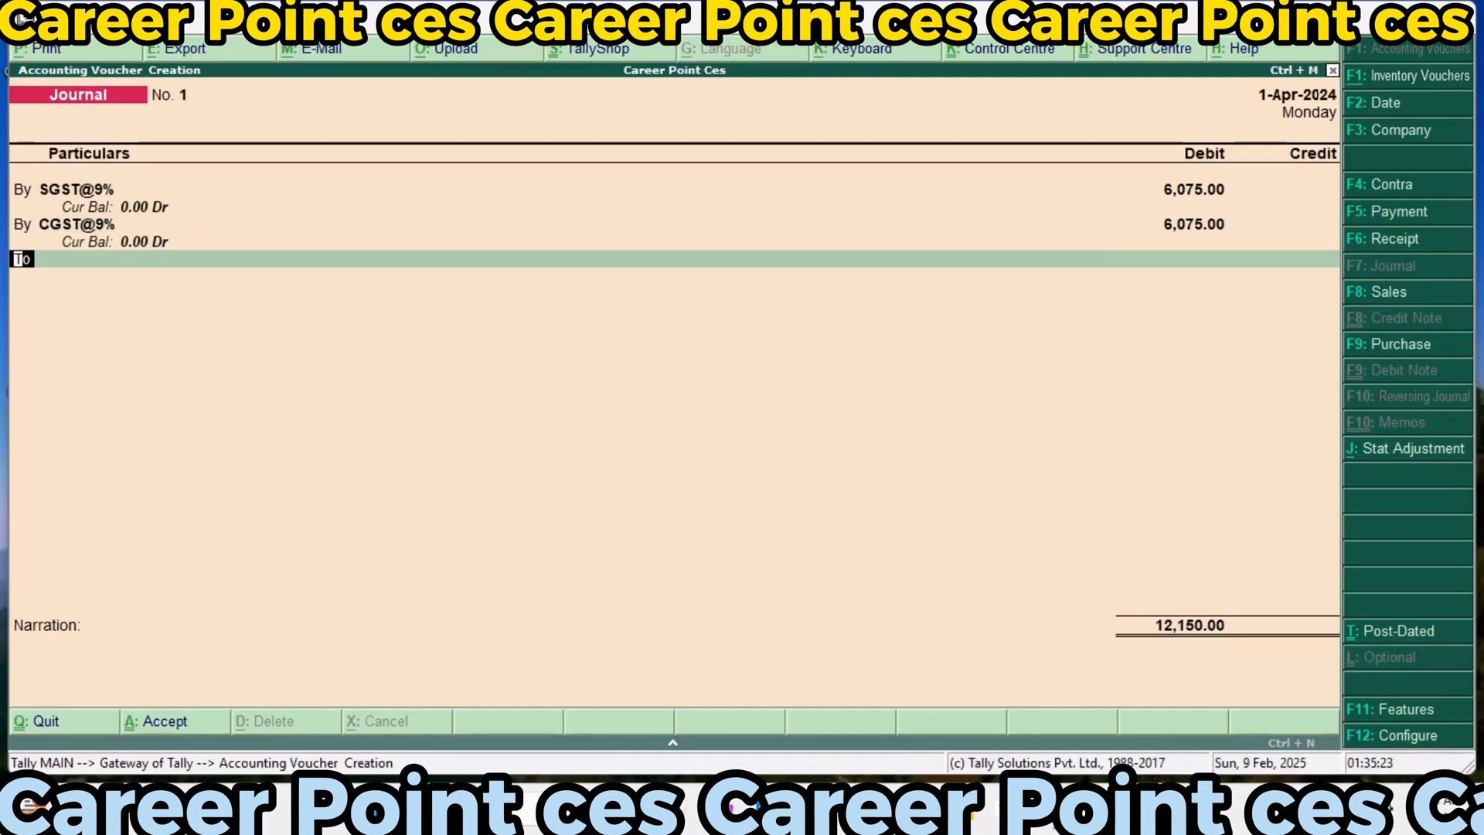
Credit the Career Point Ces ledger with 12,150 and save the journal voucher without a narration
key(Return)
text(Ca)
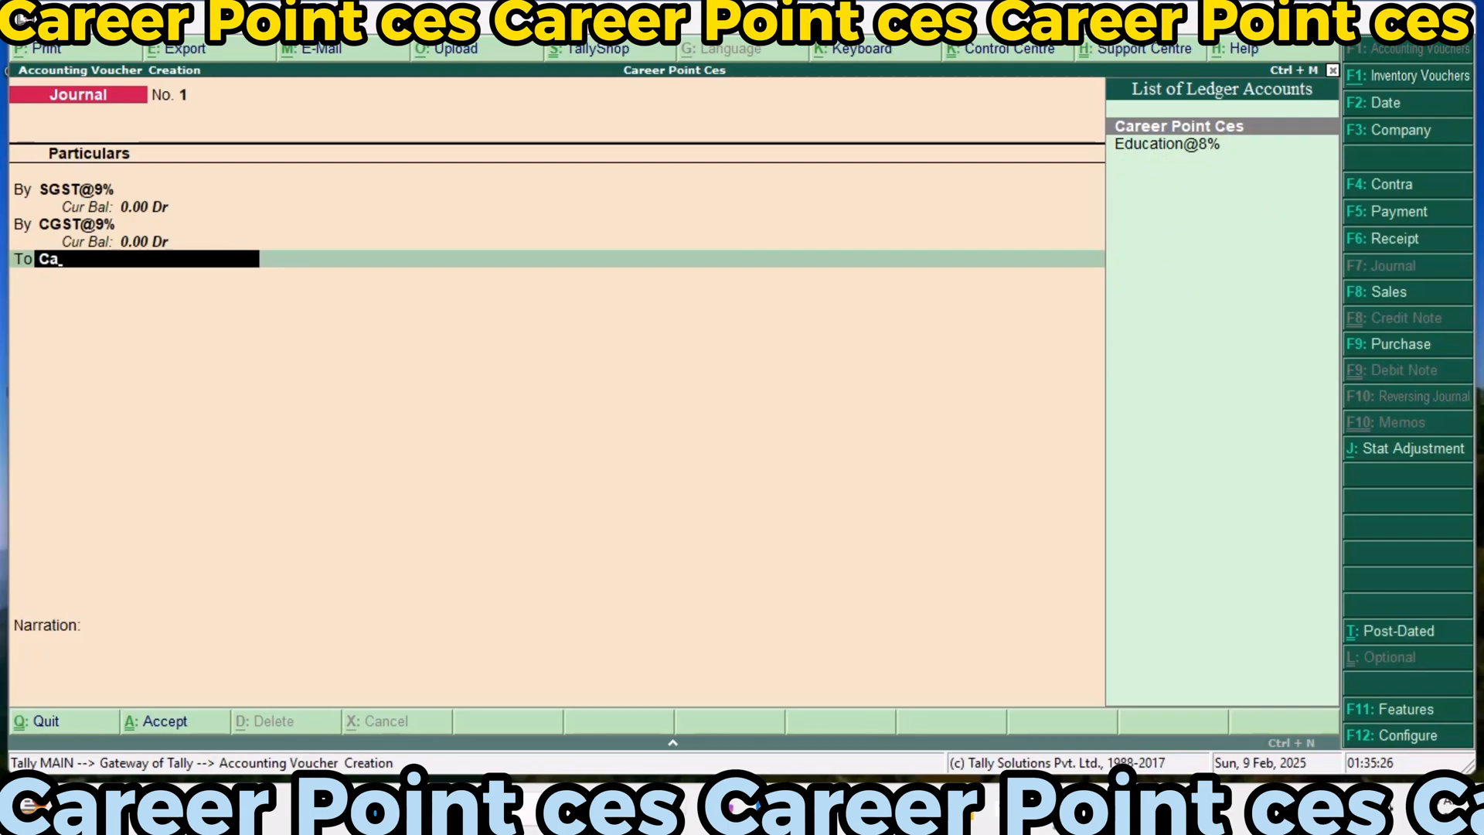
key(Return)
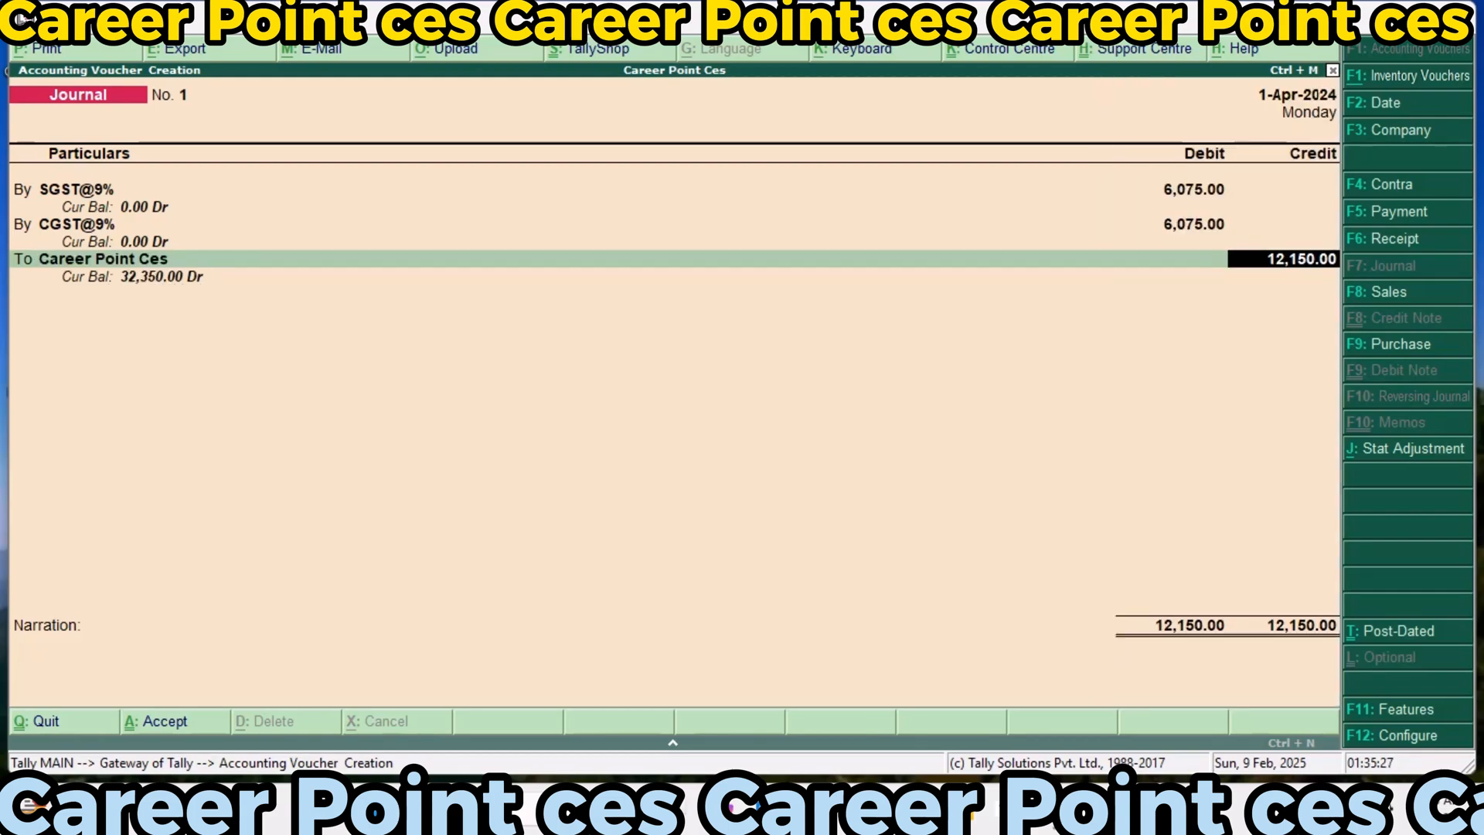
key(Return)
key(Return)
key(Return)
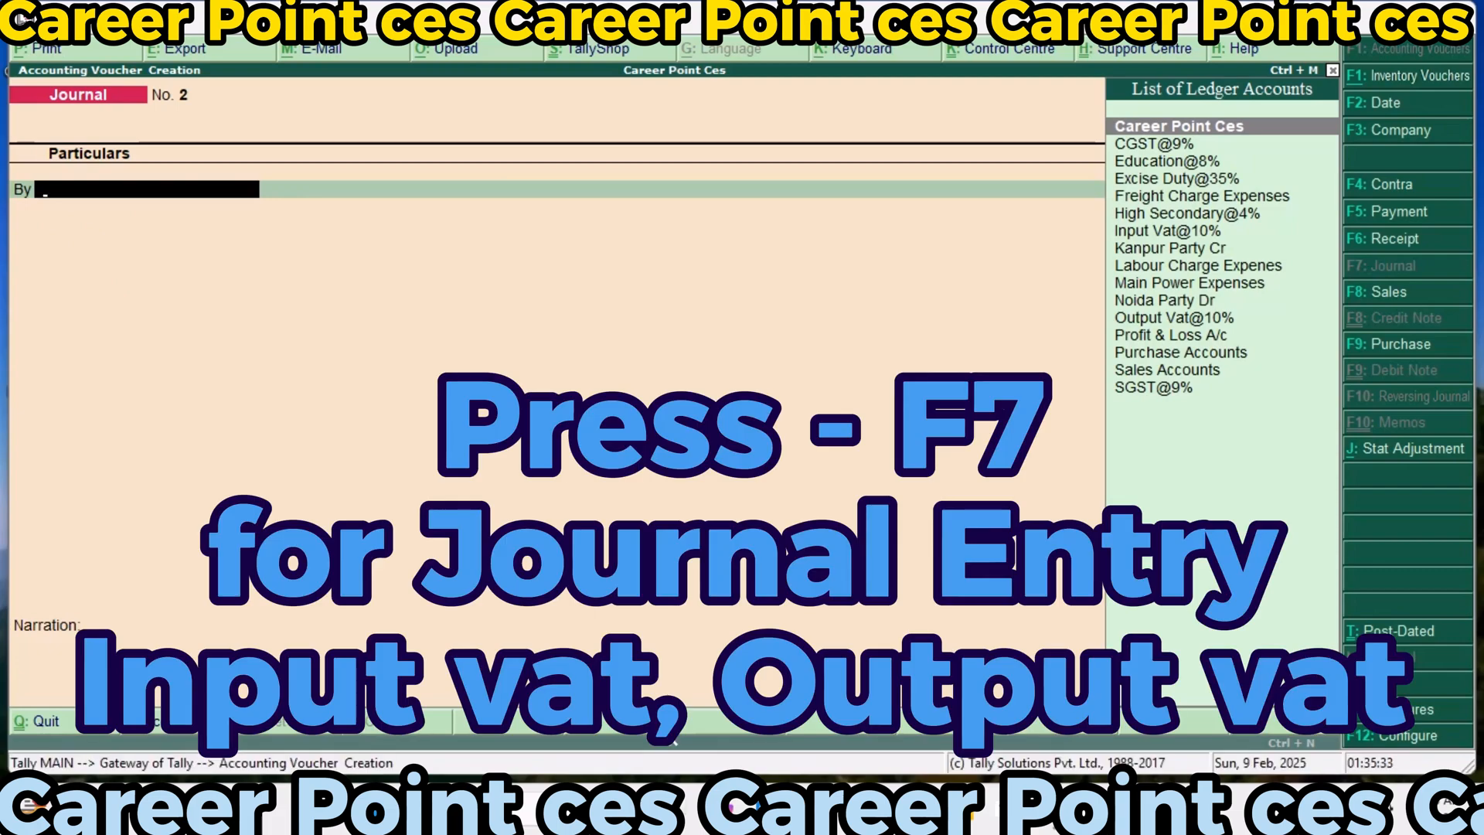
text(In)
key(Return)
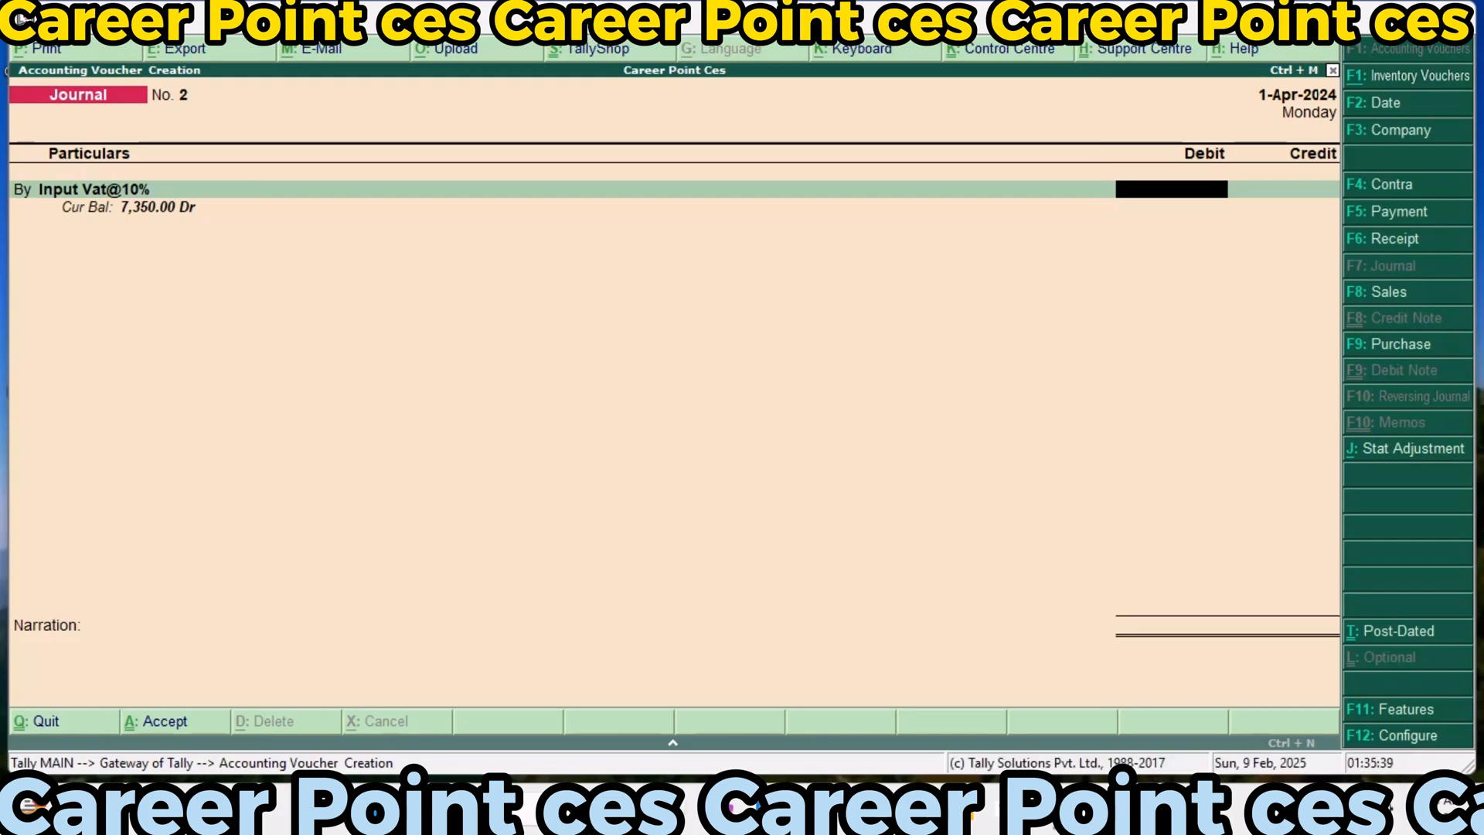
key(BackSpace)
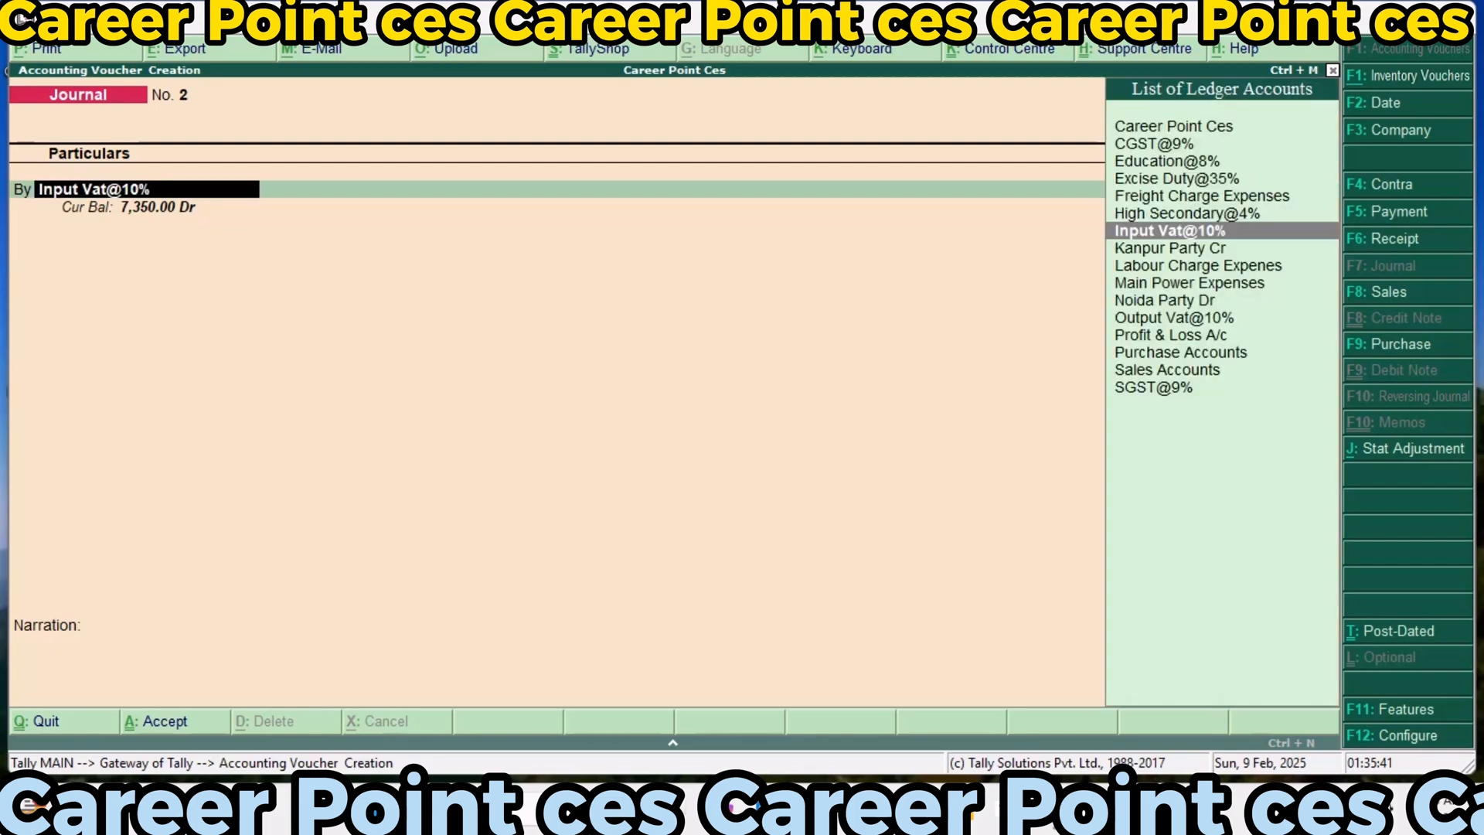
Debit the Career Point Ces ledger with 7,350 in the second journal voucher
text(Ca)
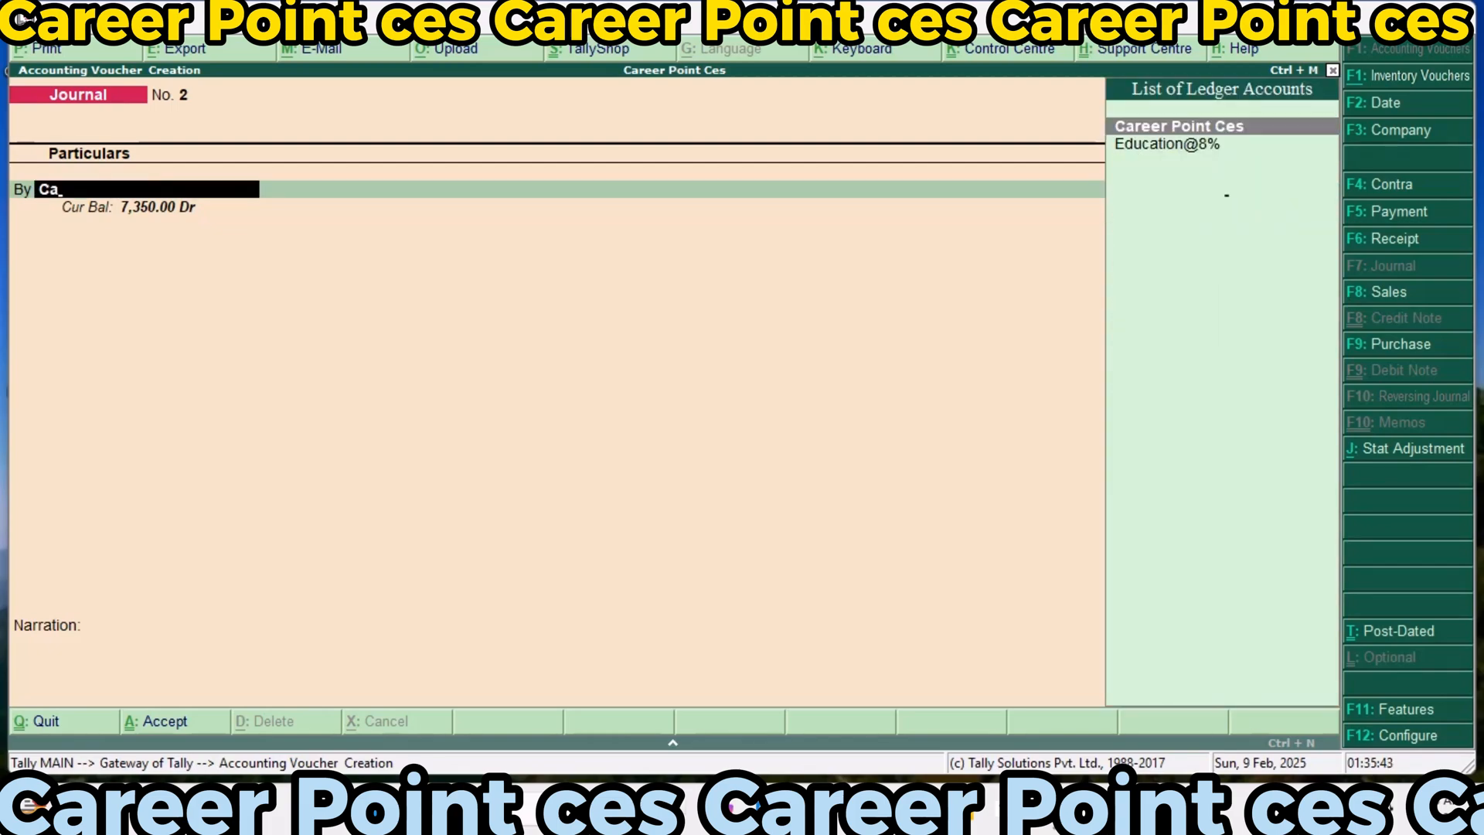
key(Return)
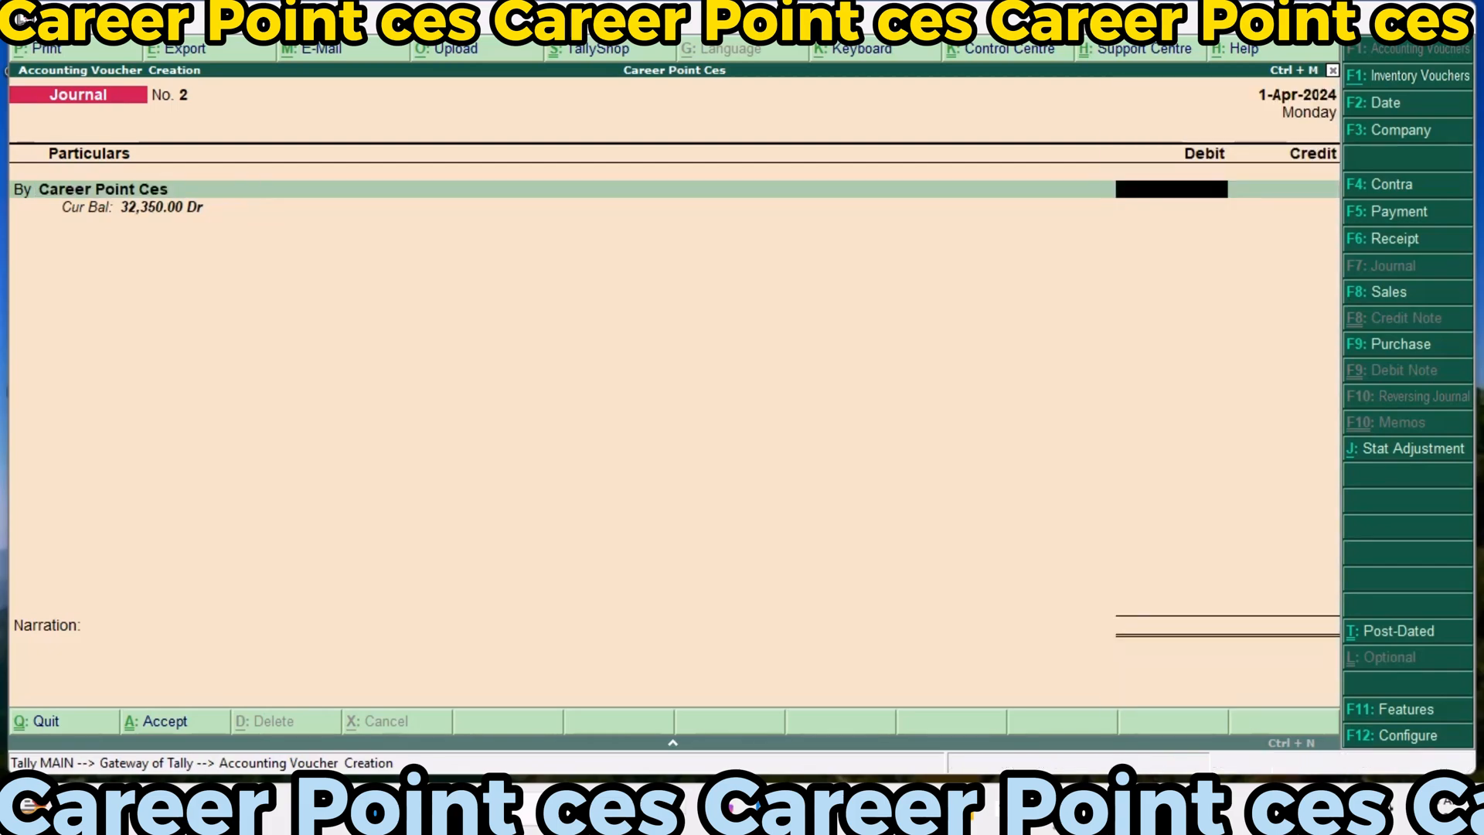
text(7)
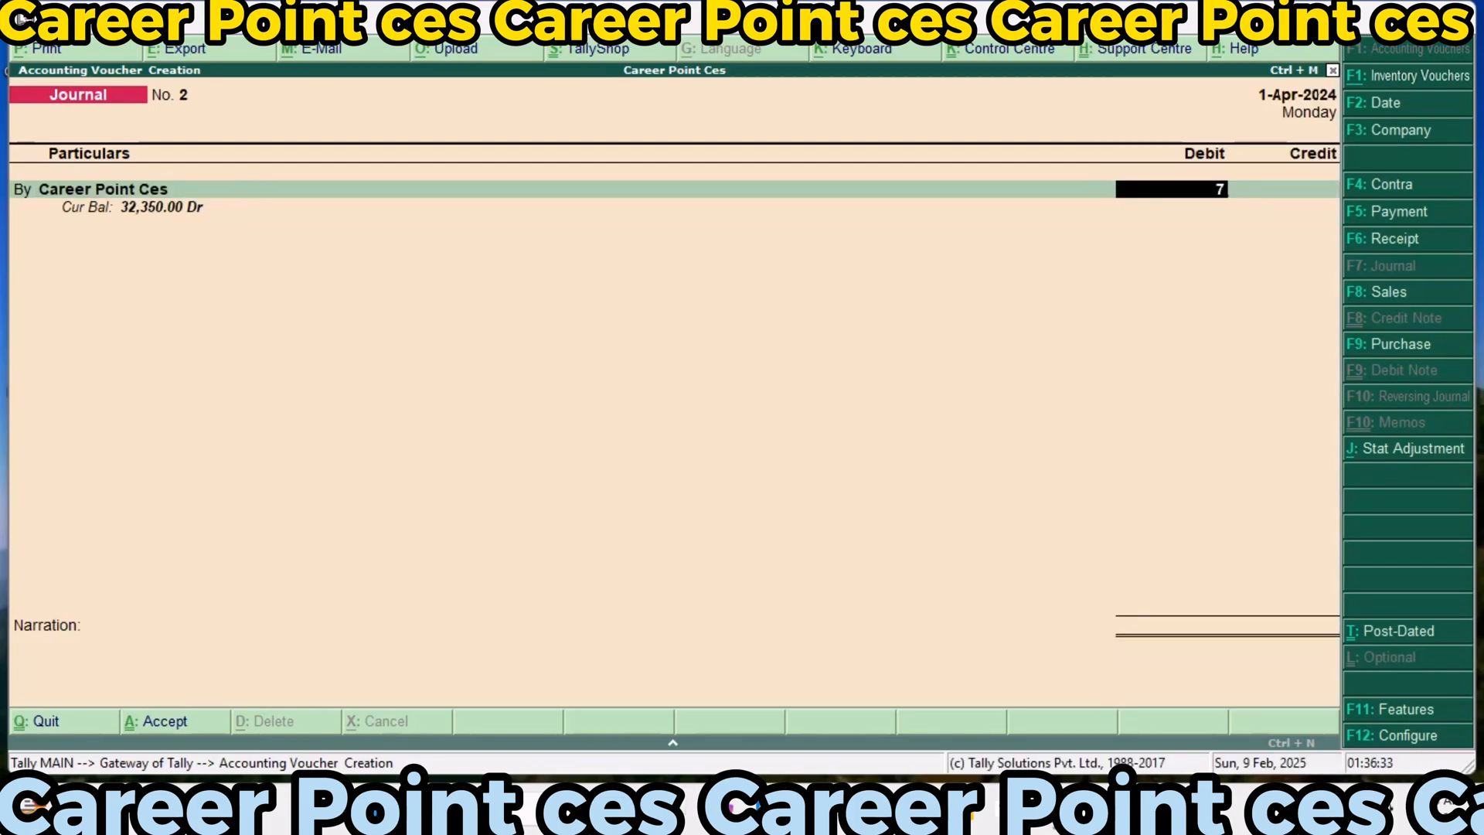
text(,350)
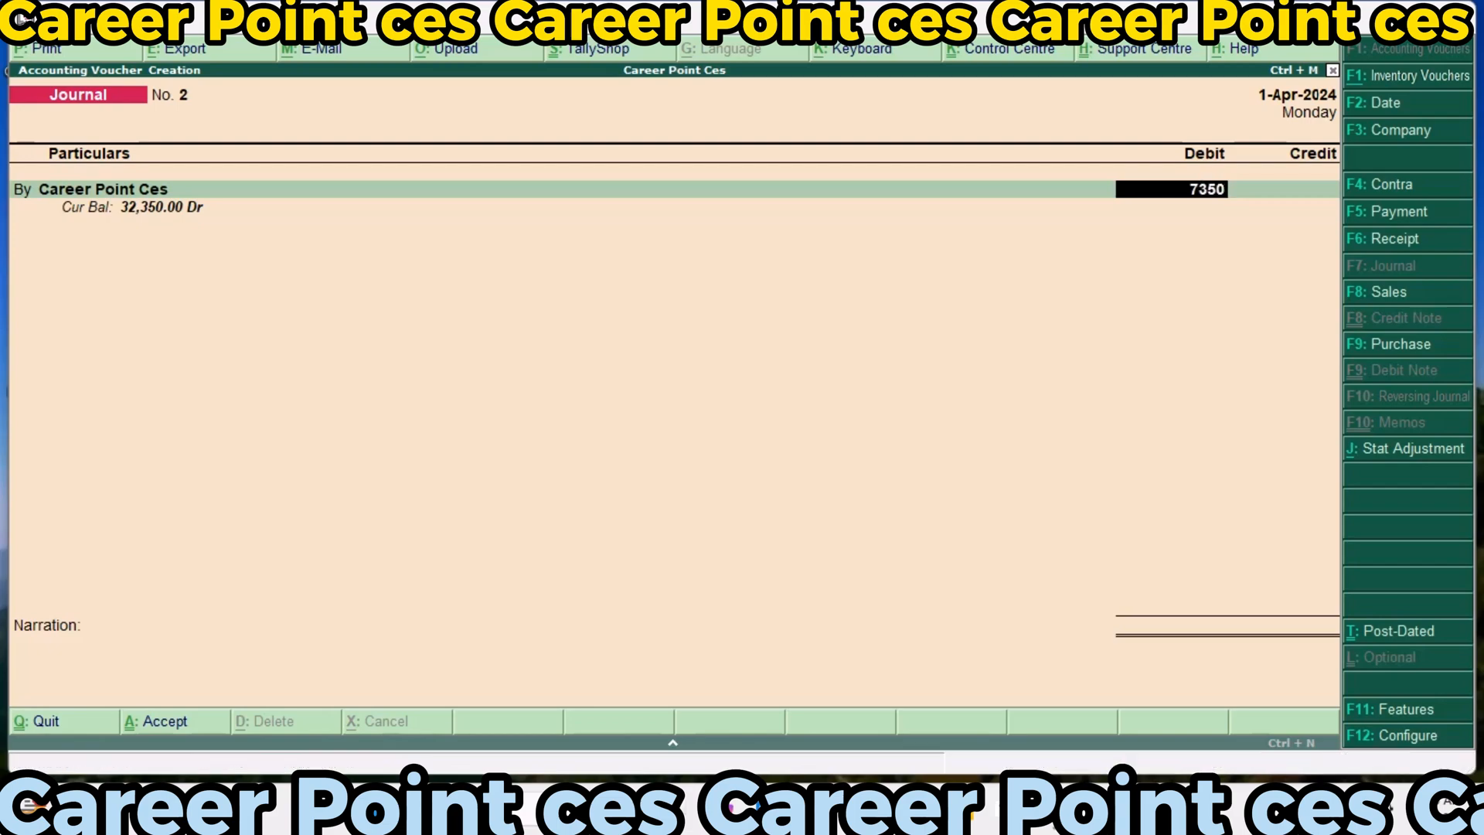
key(Return)
key(Return)
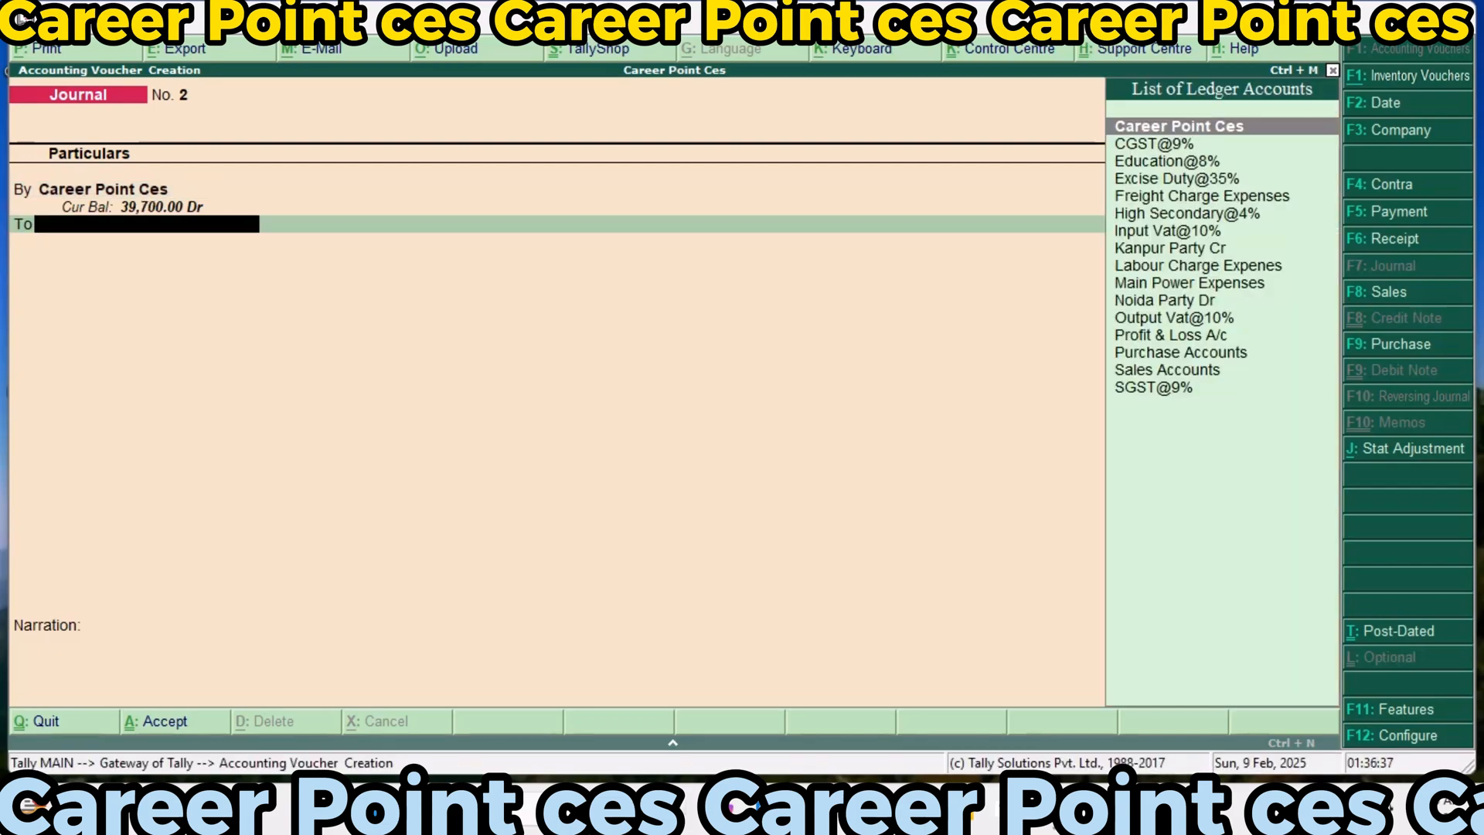
Credit the Input Vat@10% ledger with 7,350 and save the journal voucher without a narration
text(In)
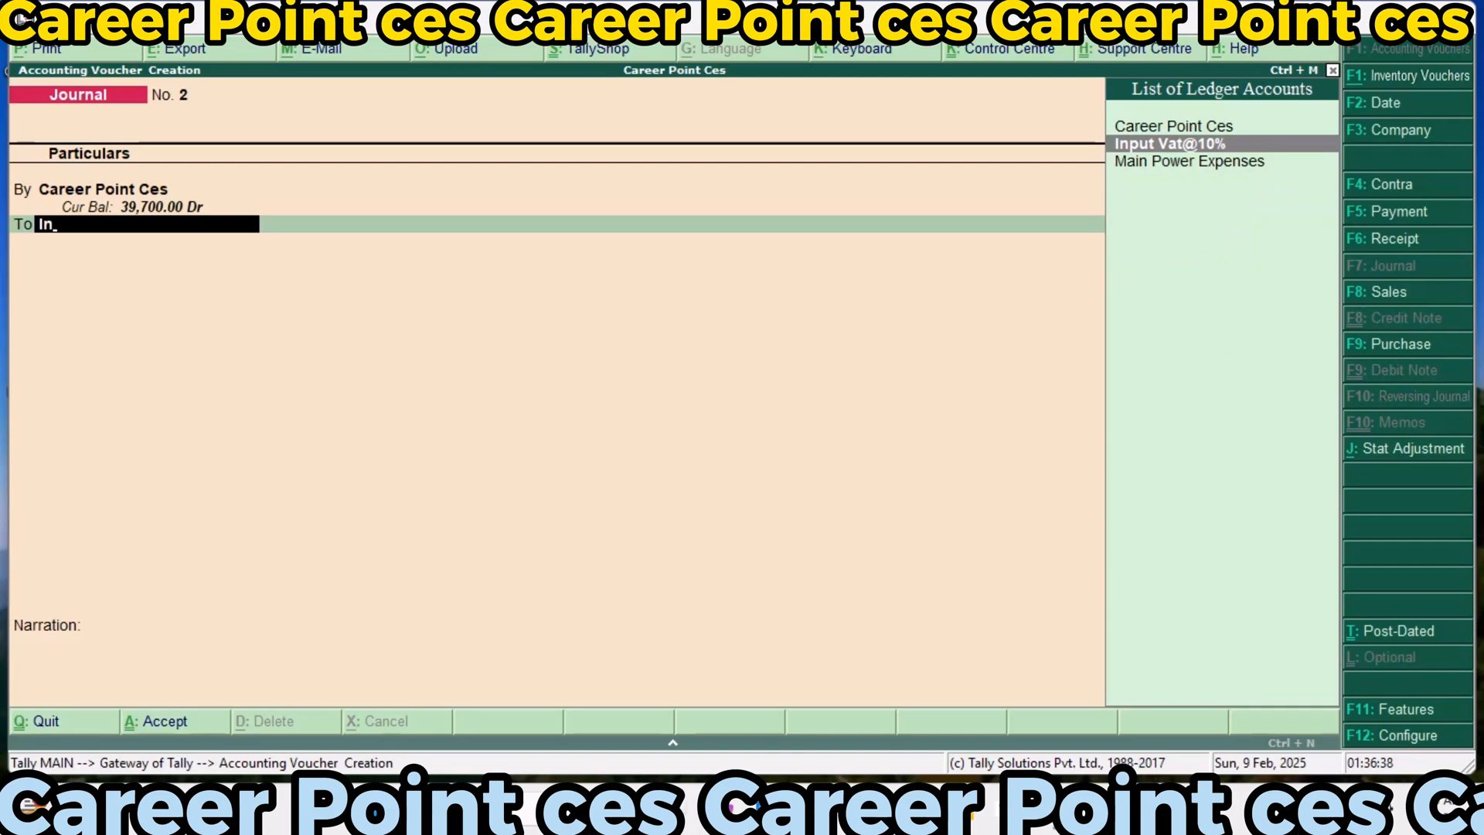
key(Return)
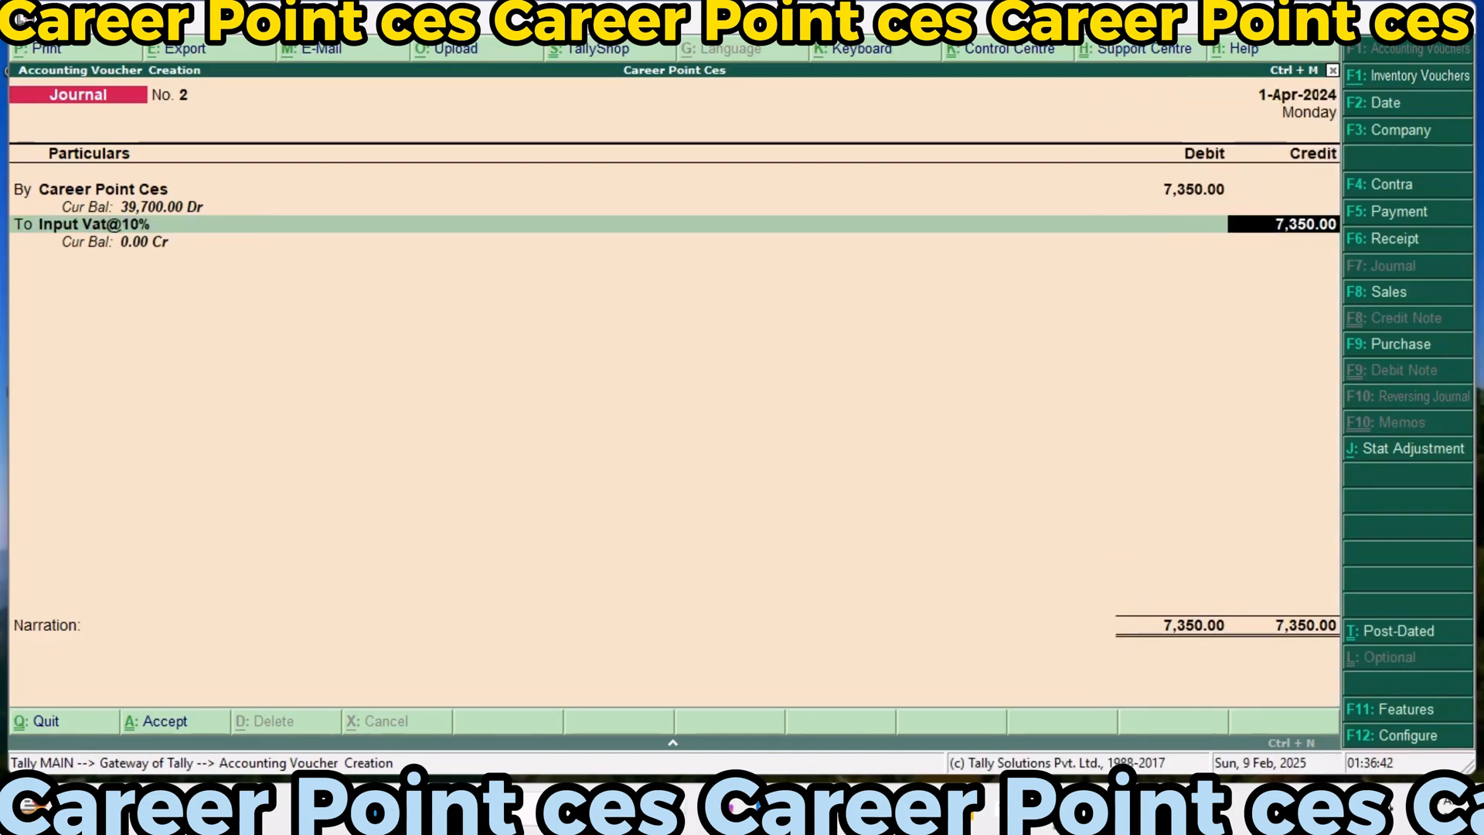
key(Return)
key(Return)
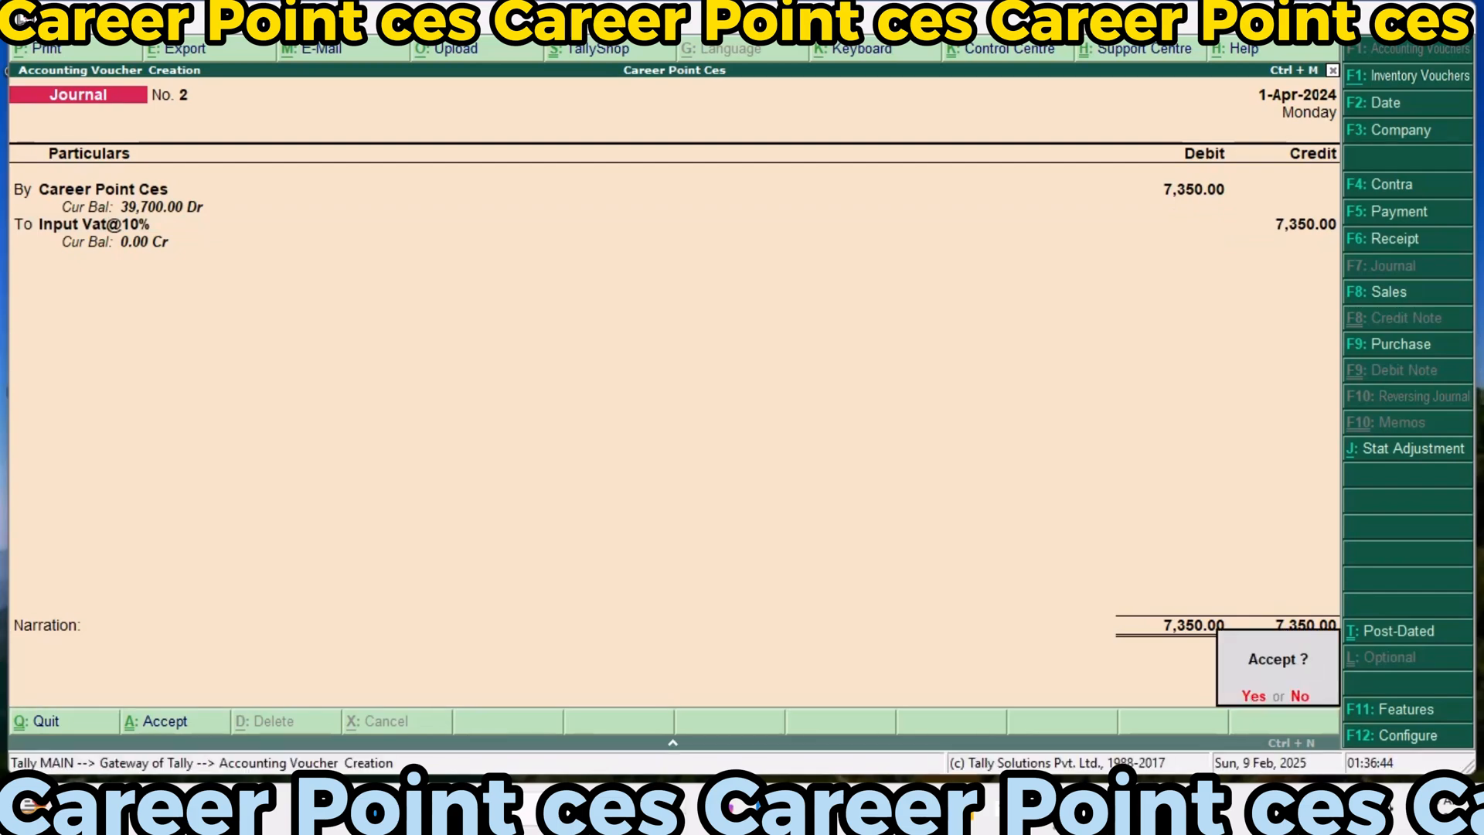
key(Return)
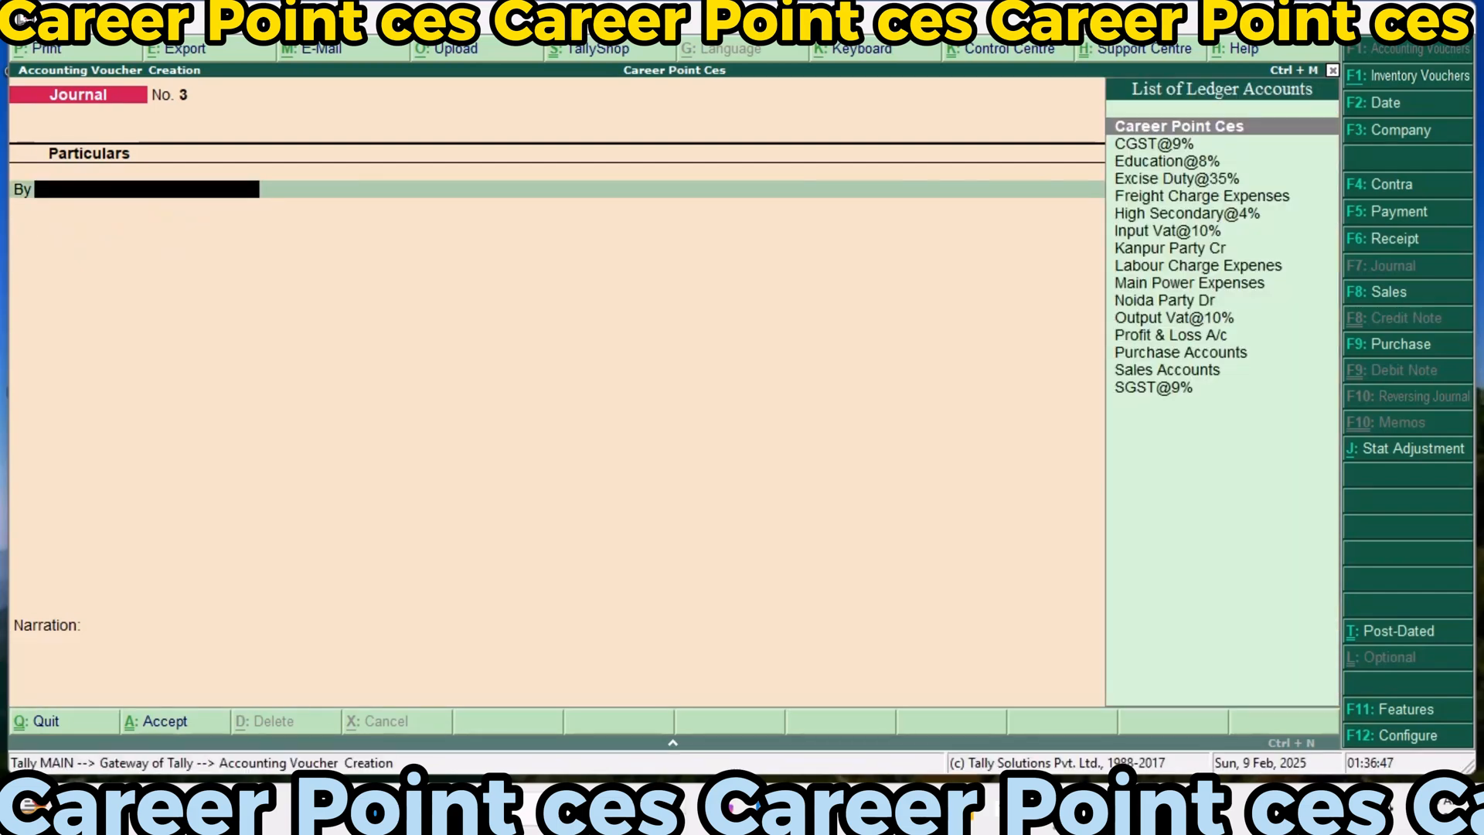
Debit the Output Vat@10% ledger with 14,700 in the third journal voucher
text(Out)
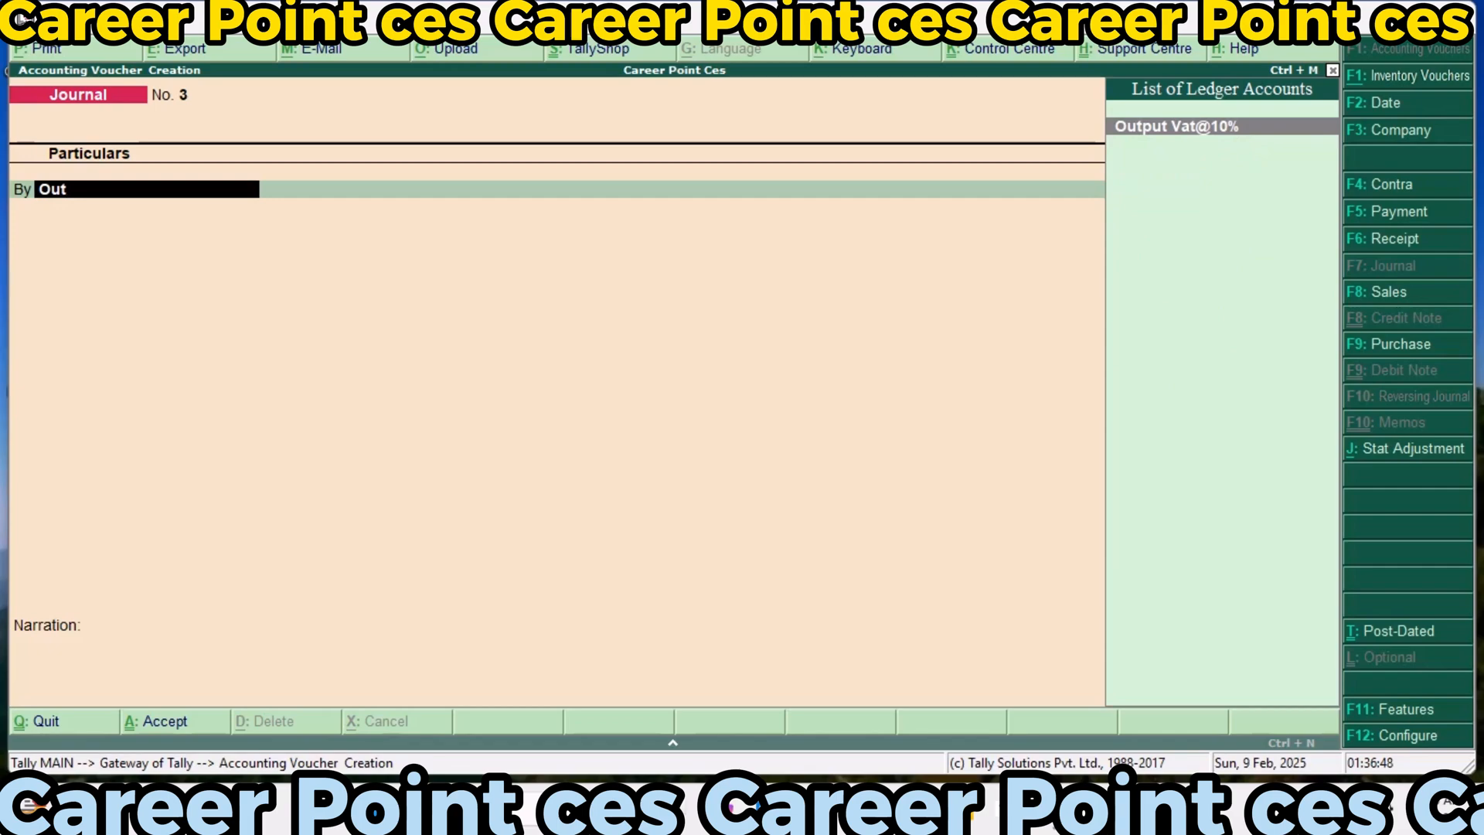
key(Return)
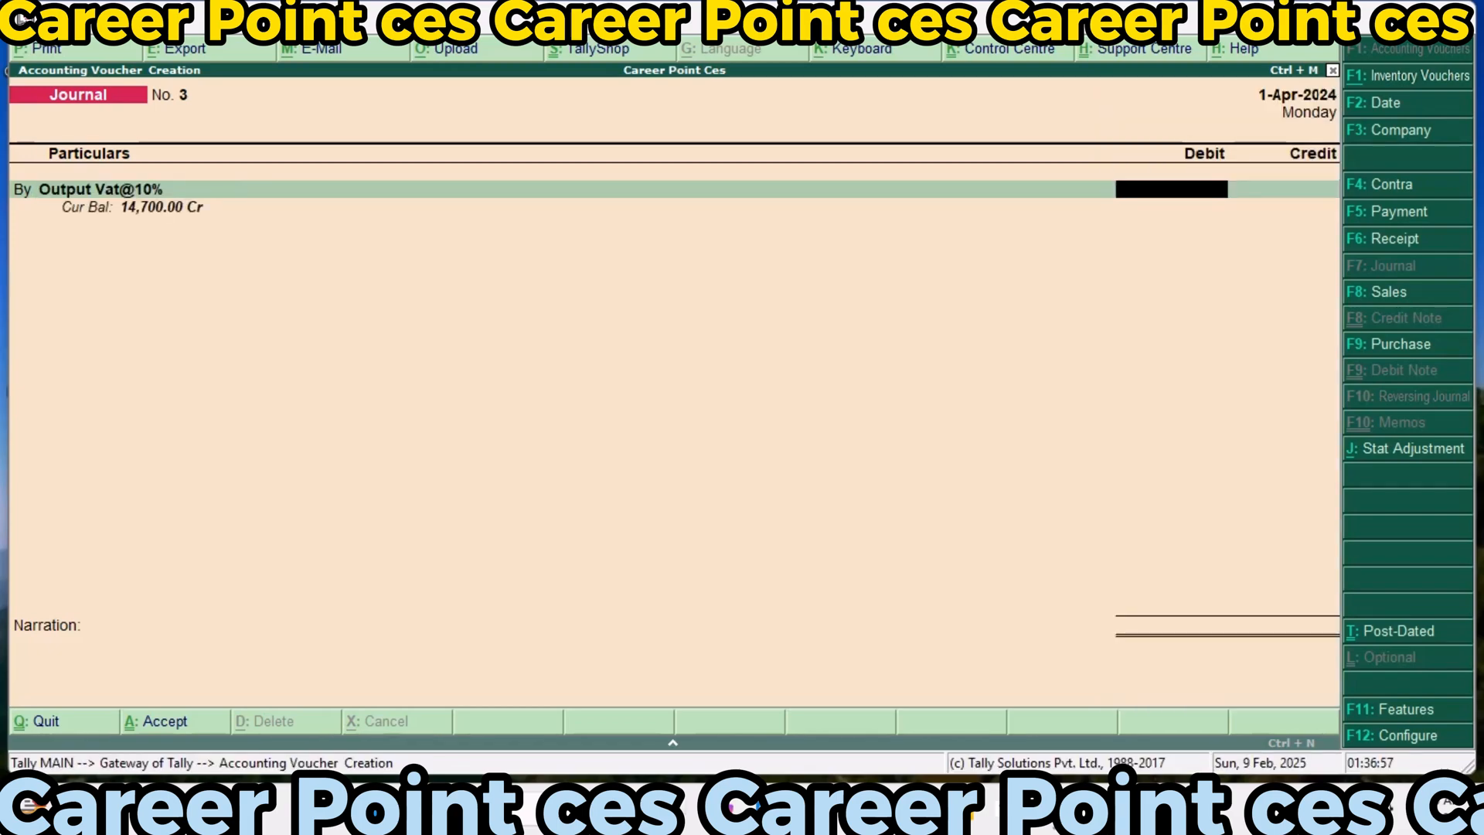
text(14700)
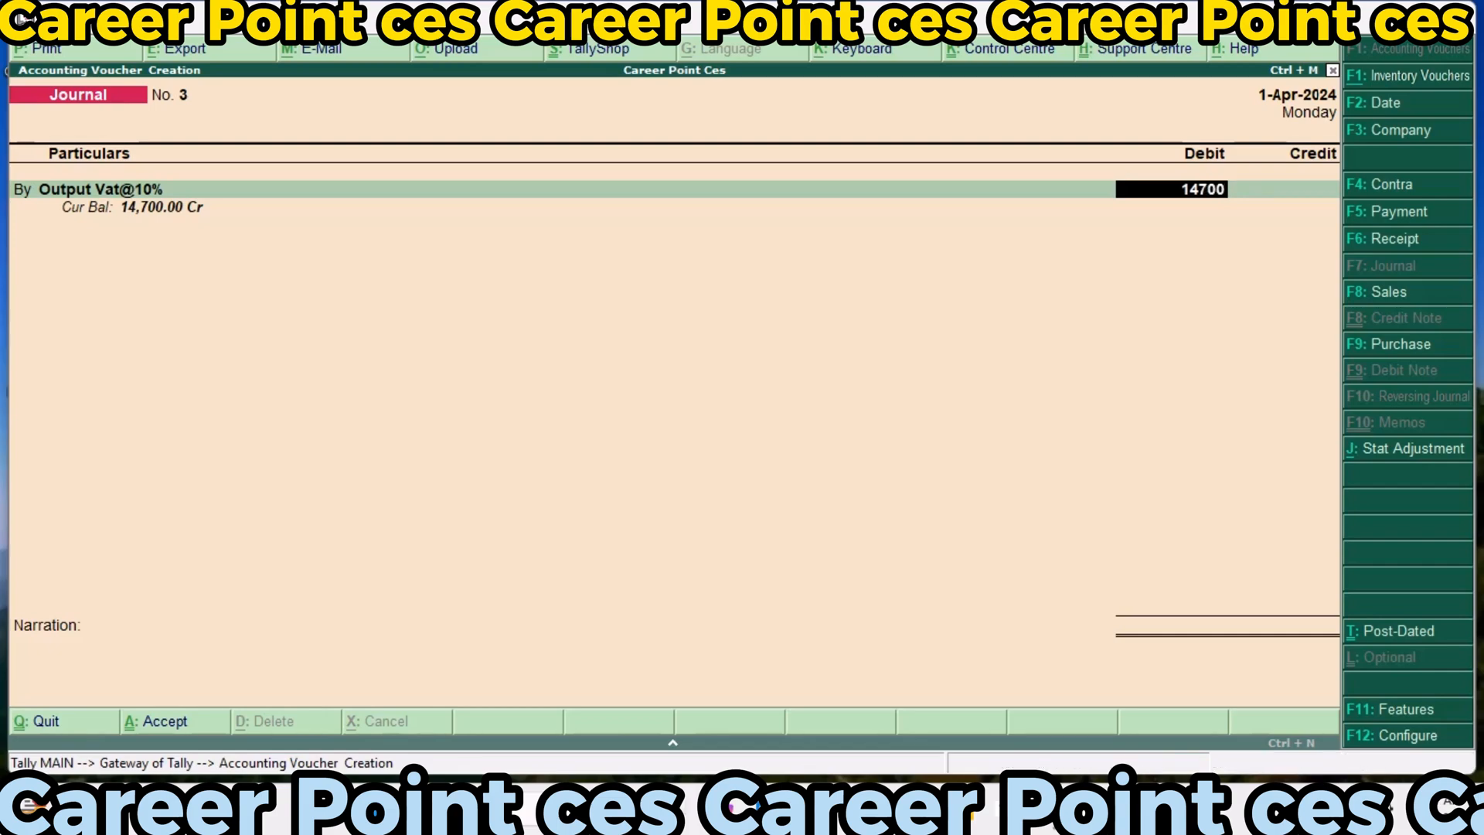
key(Return)
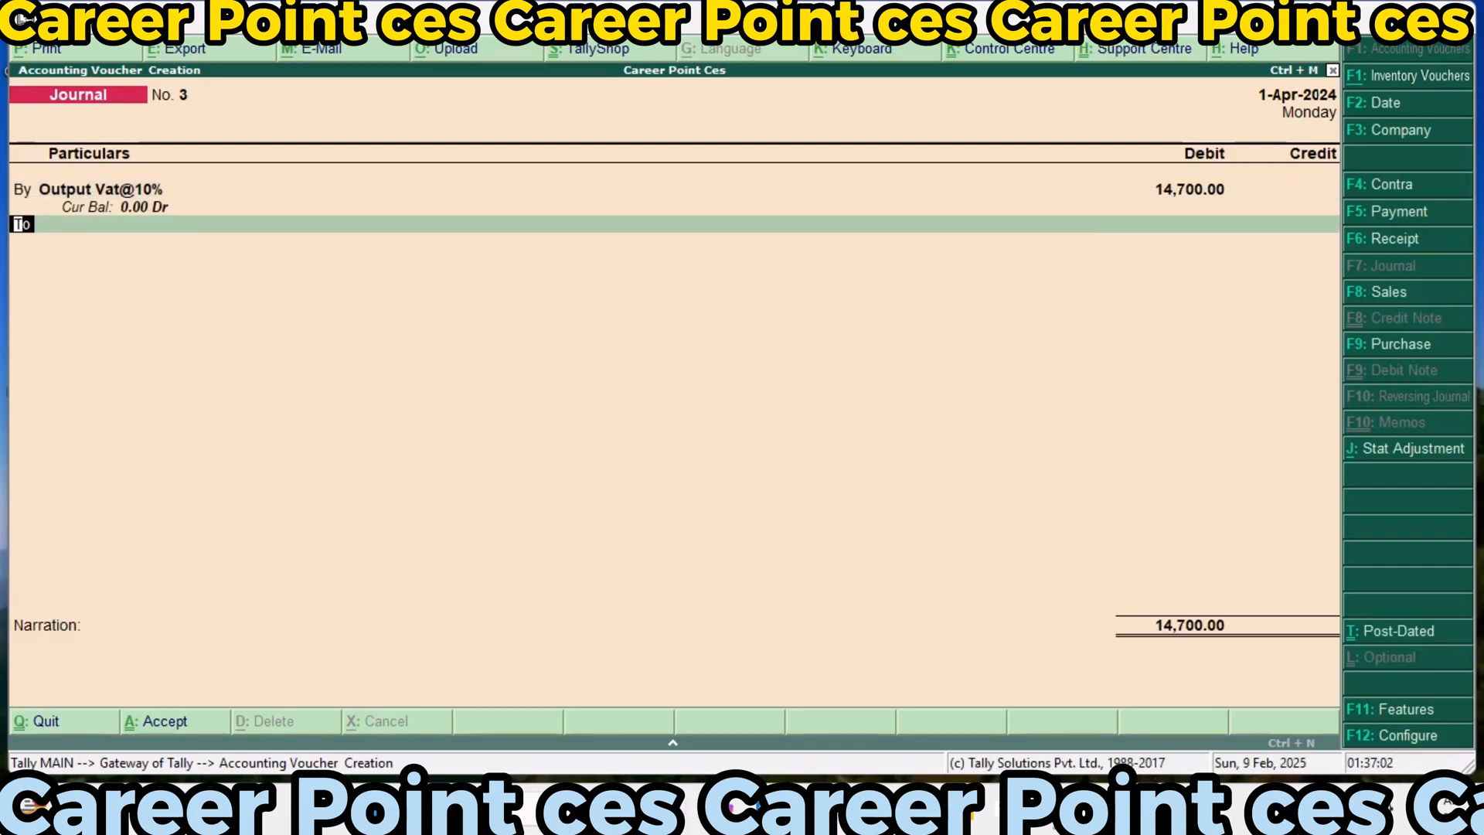
Credit the Career Point Ces ledger with 14,700 and save the journal voucher without a narration
key(Return)
key(Return)
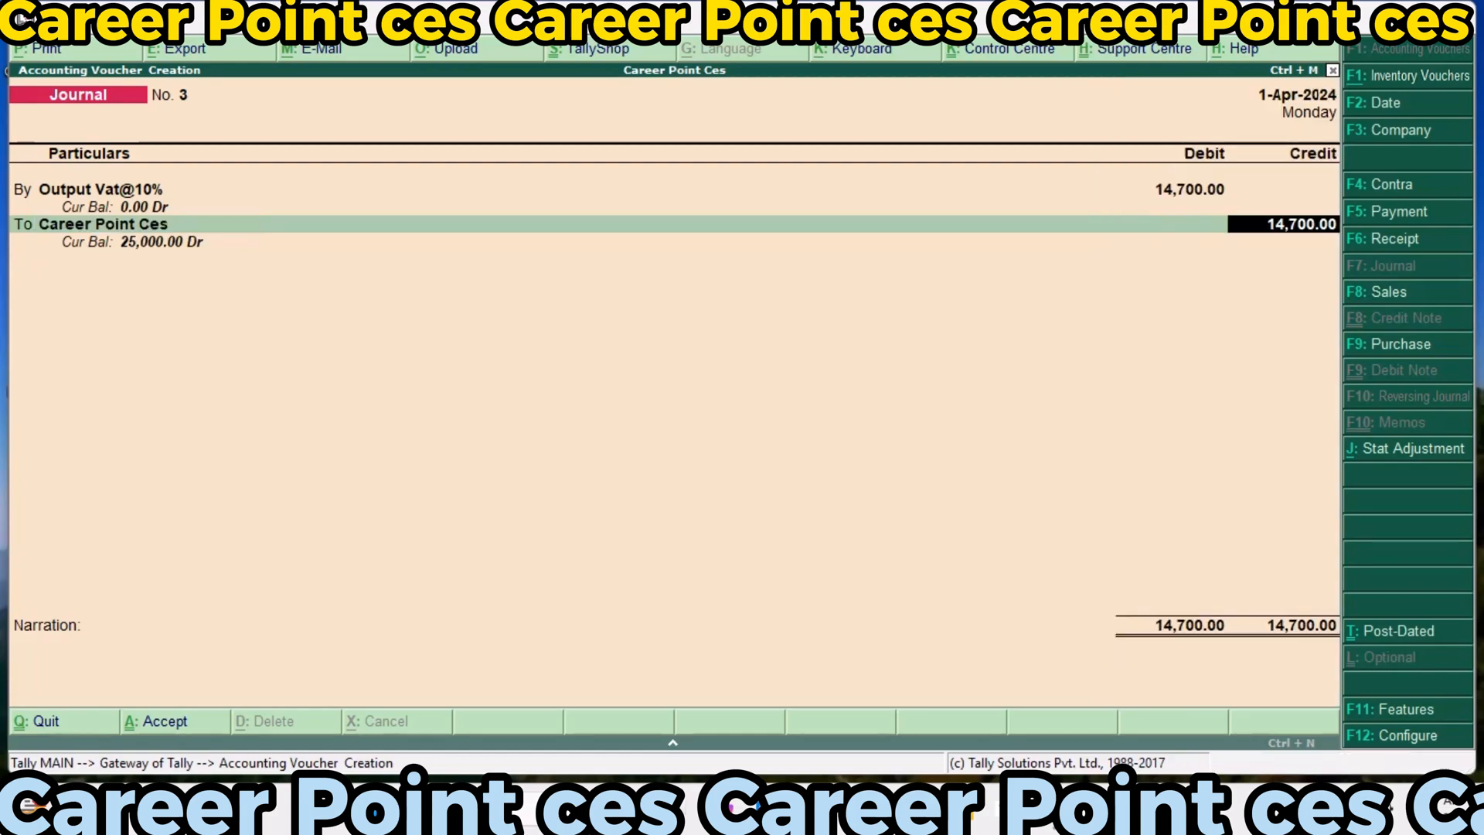
key(Return)
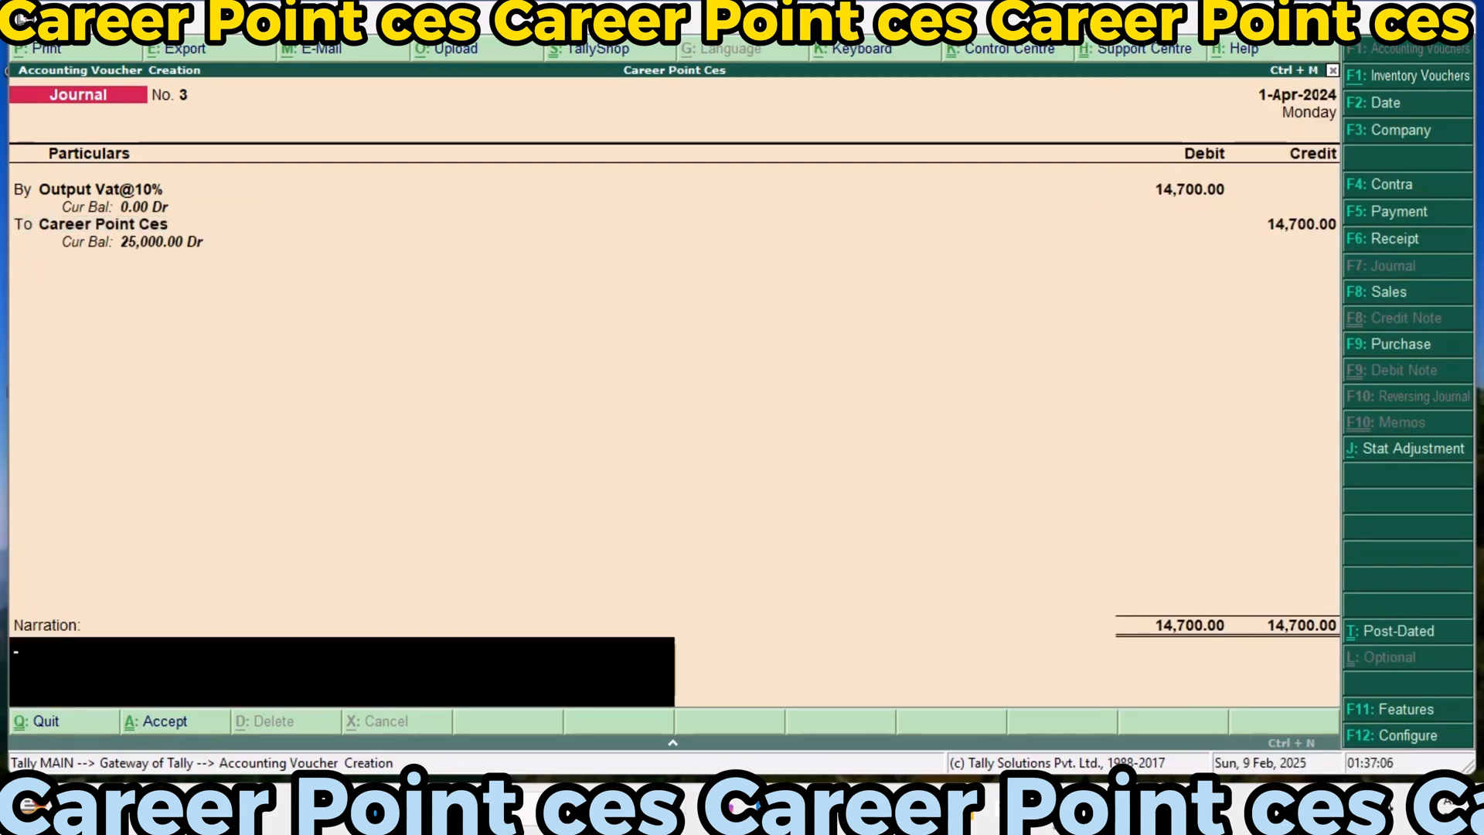
key(Return)
Leave journal entry for the Gateway of Tally and open the Balance Sheet
key(Return)
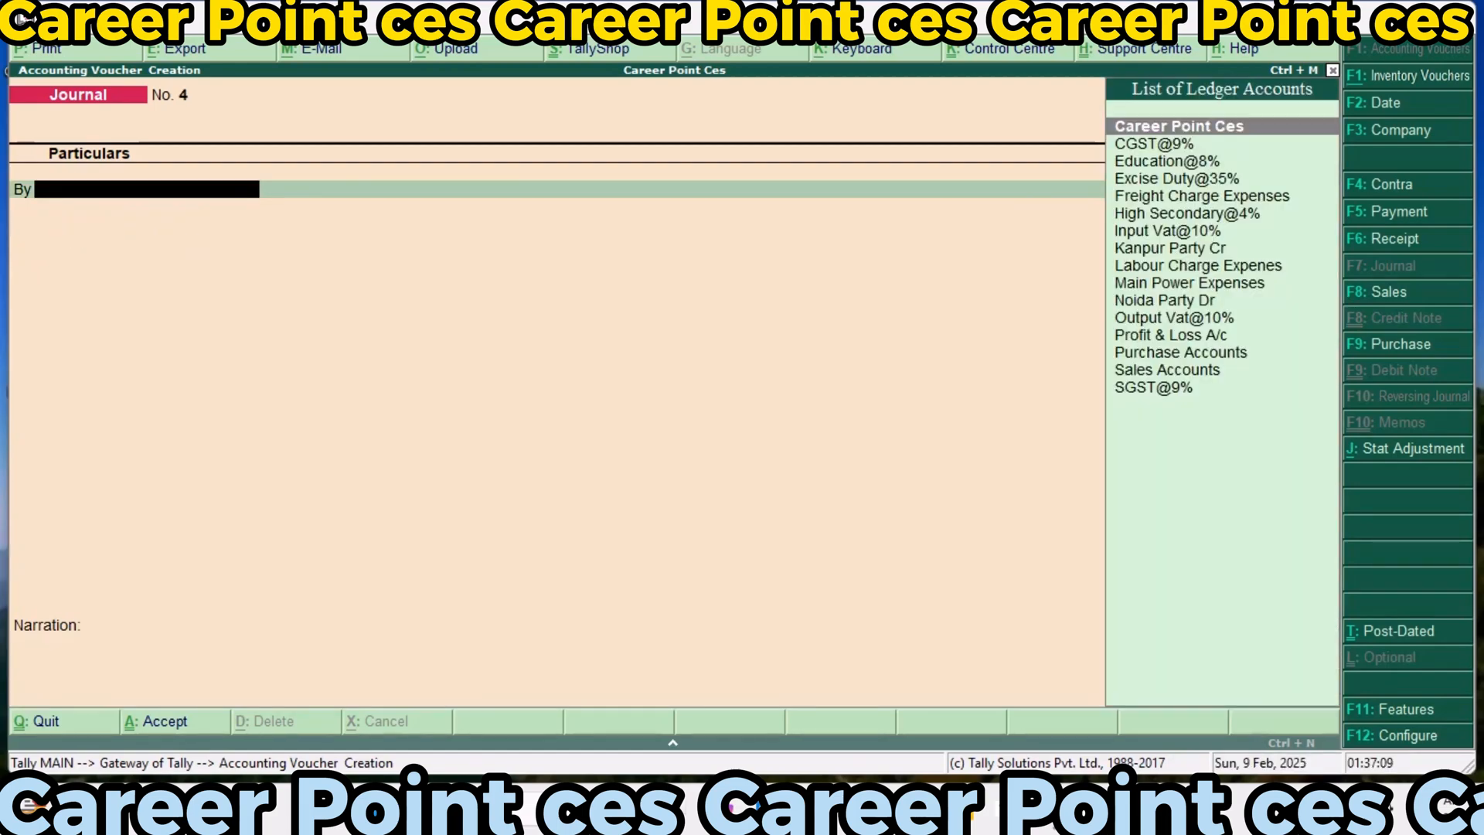
key(Return)
key(Escape)
key(Return)
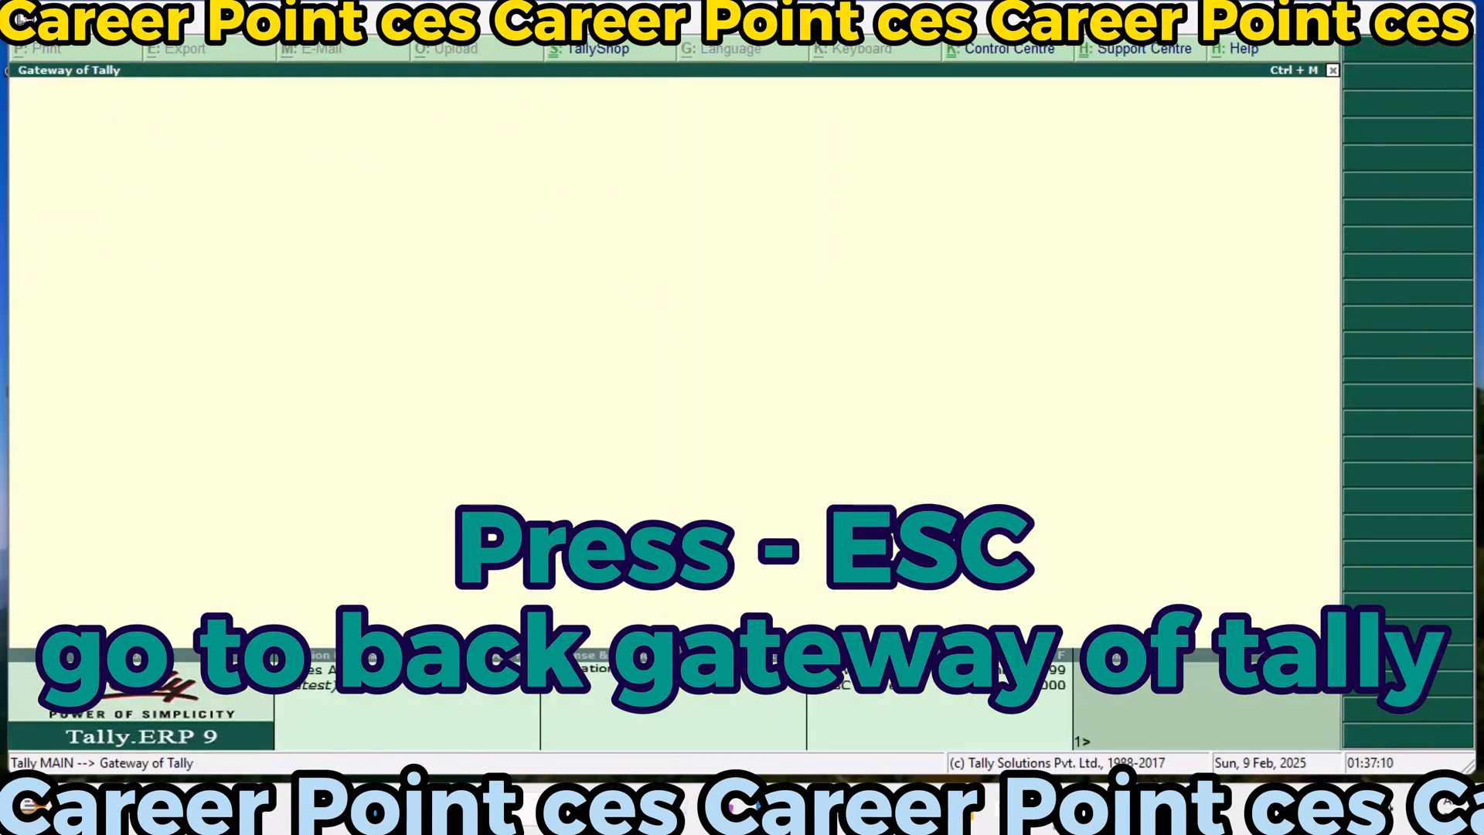
key(Up)
key(Up)
key(Up)
key(Up)
key(Up)
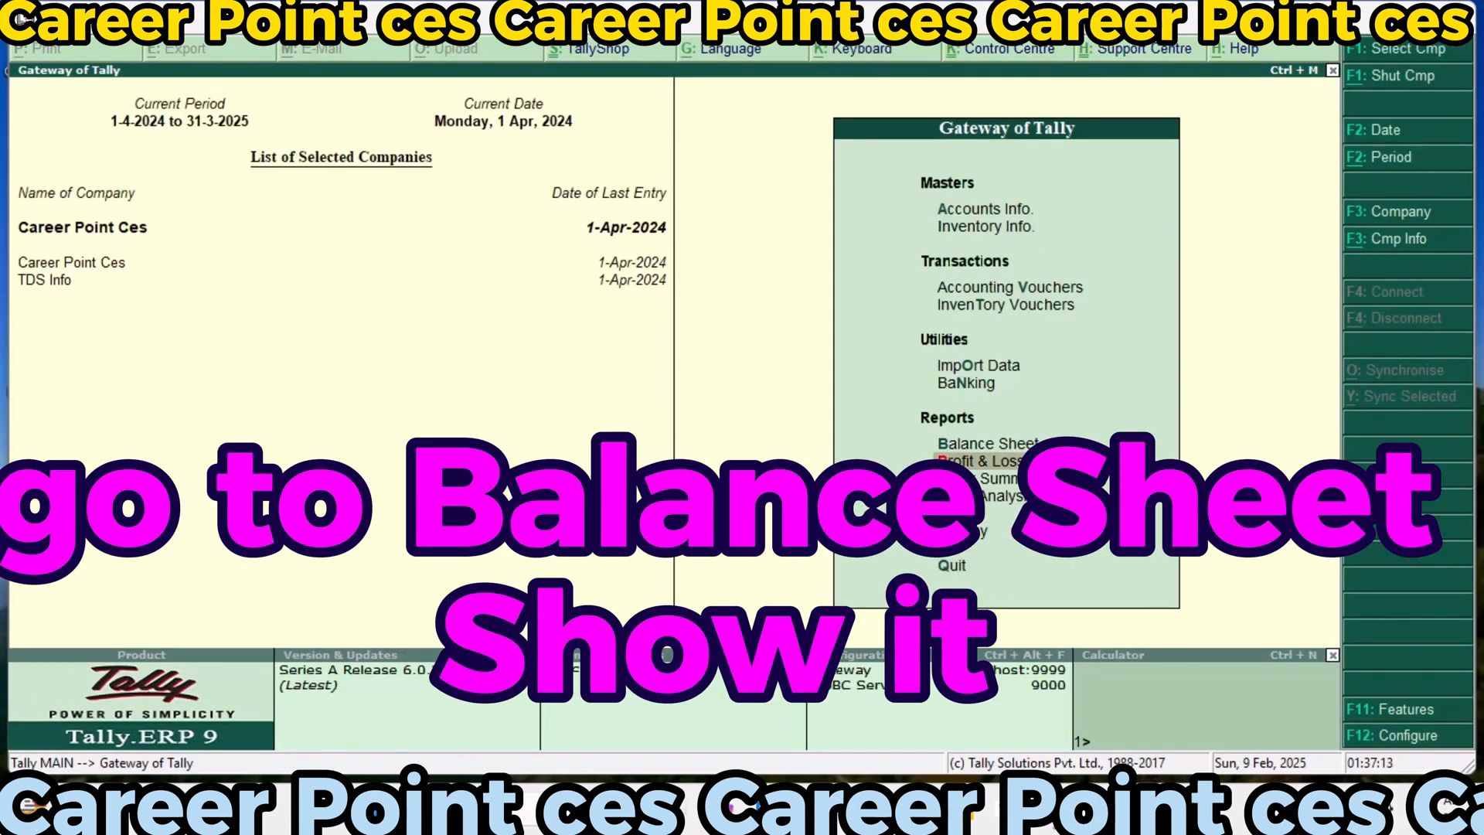
key(Up)
key(Return)
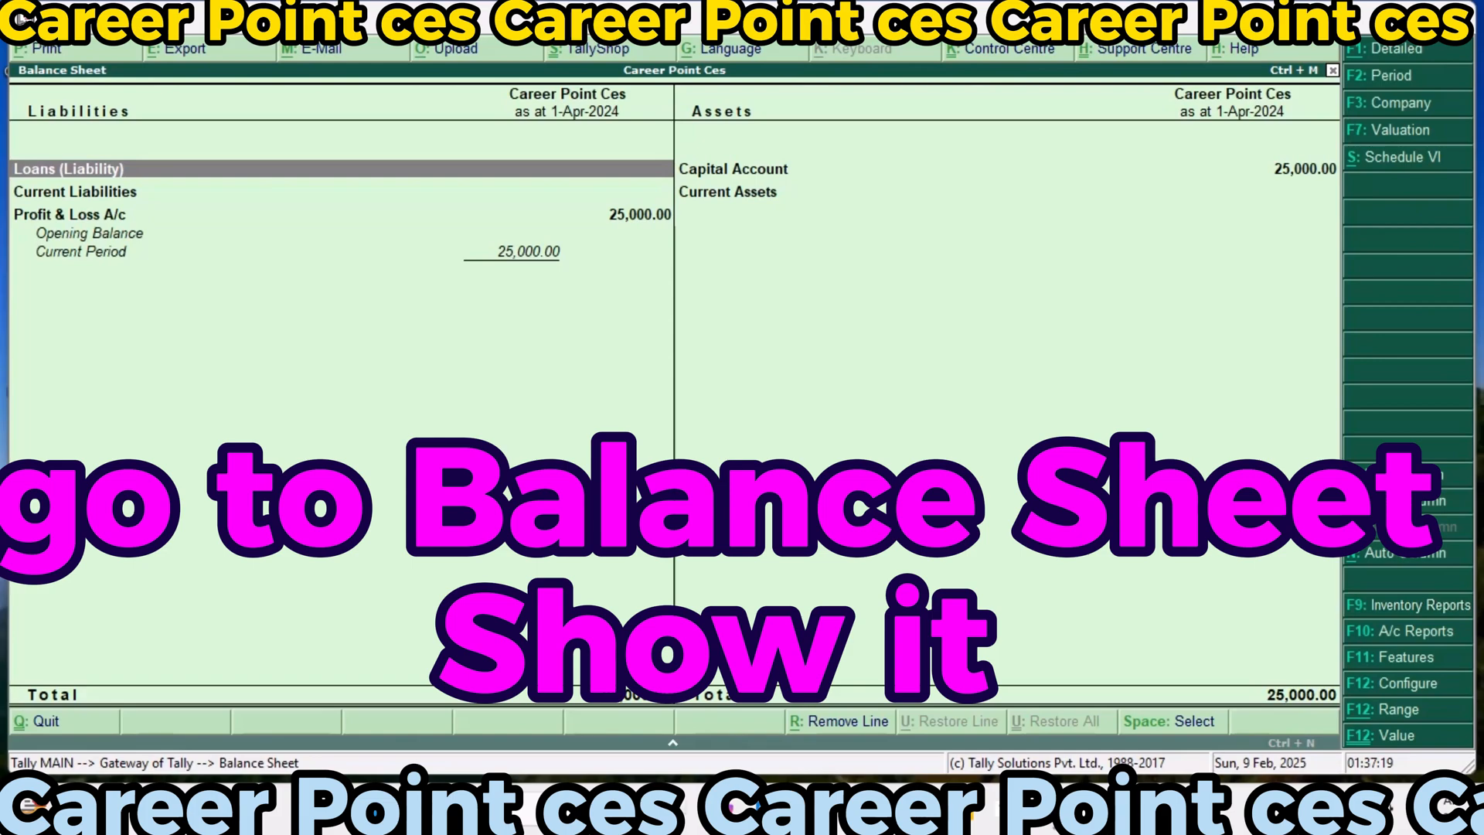
Review the liabilities and assets groups in the Balance Sheet, including the Capital Account, and return to the Gateway of Tally
key(Down)
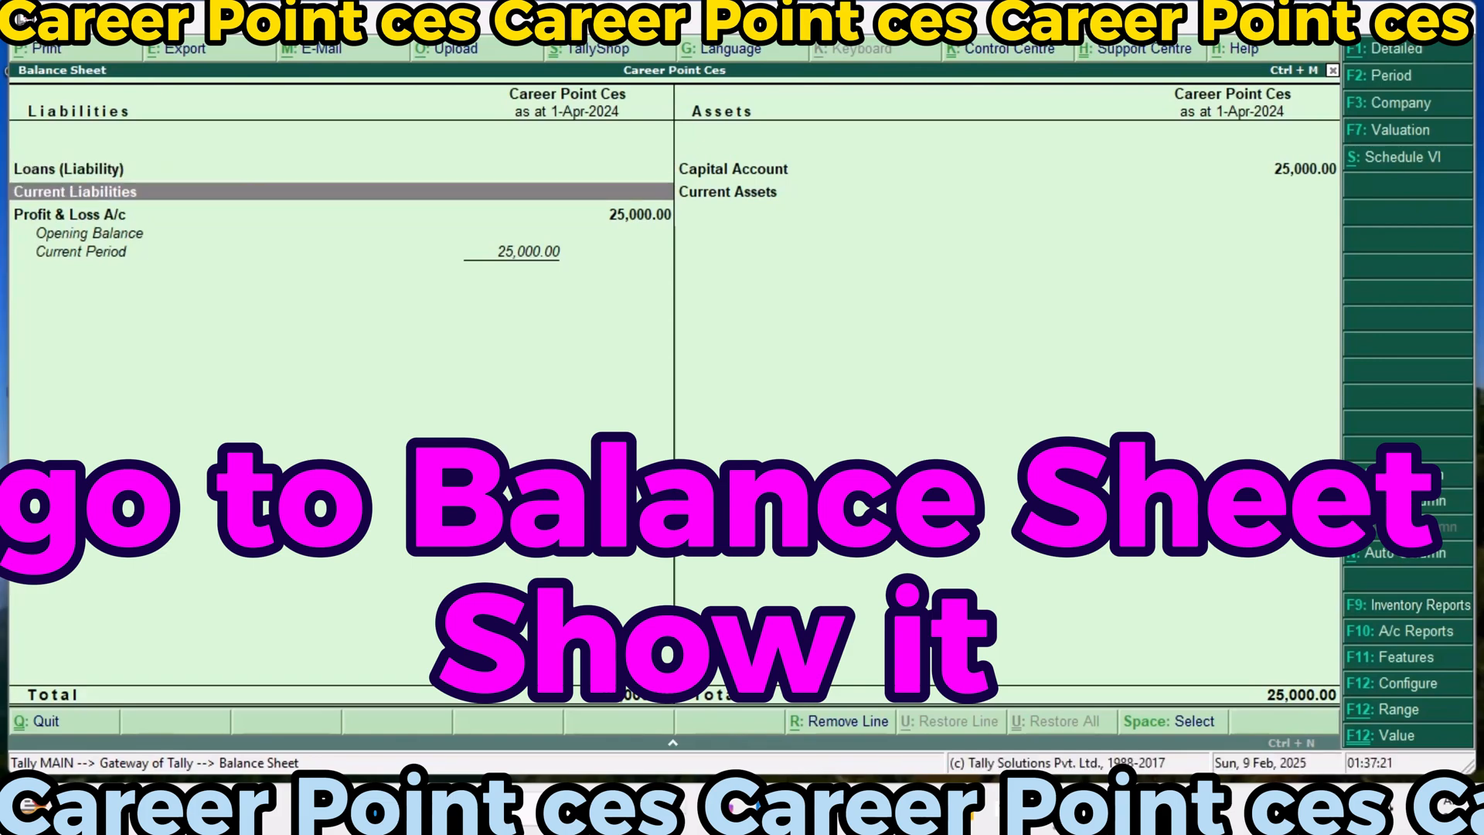
key(Down)
key(Right)
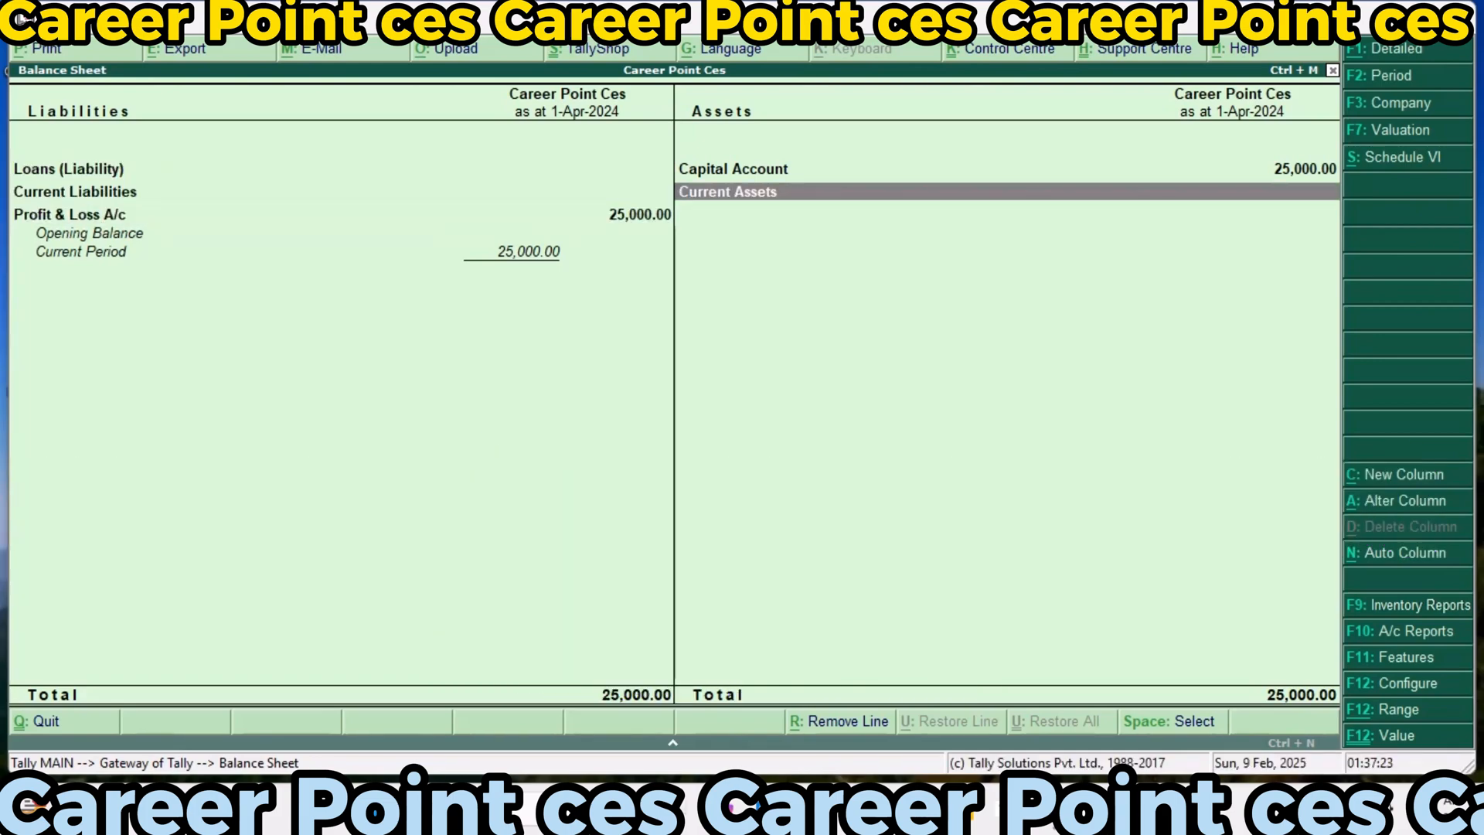
key(Up)
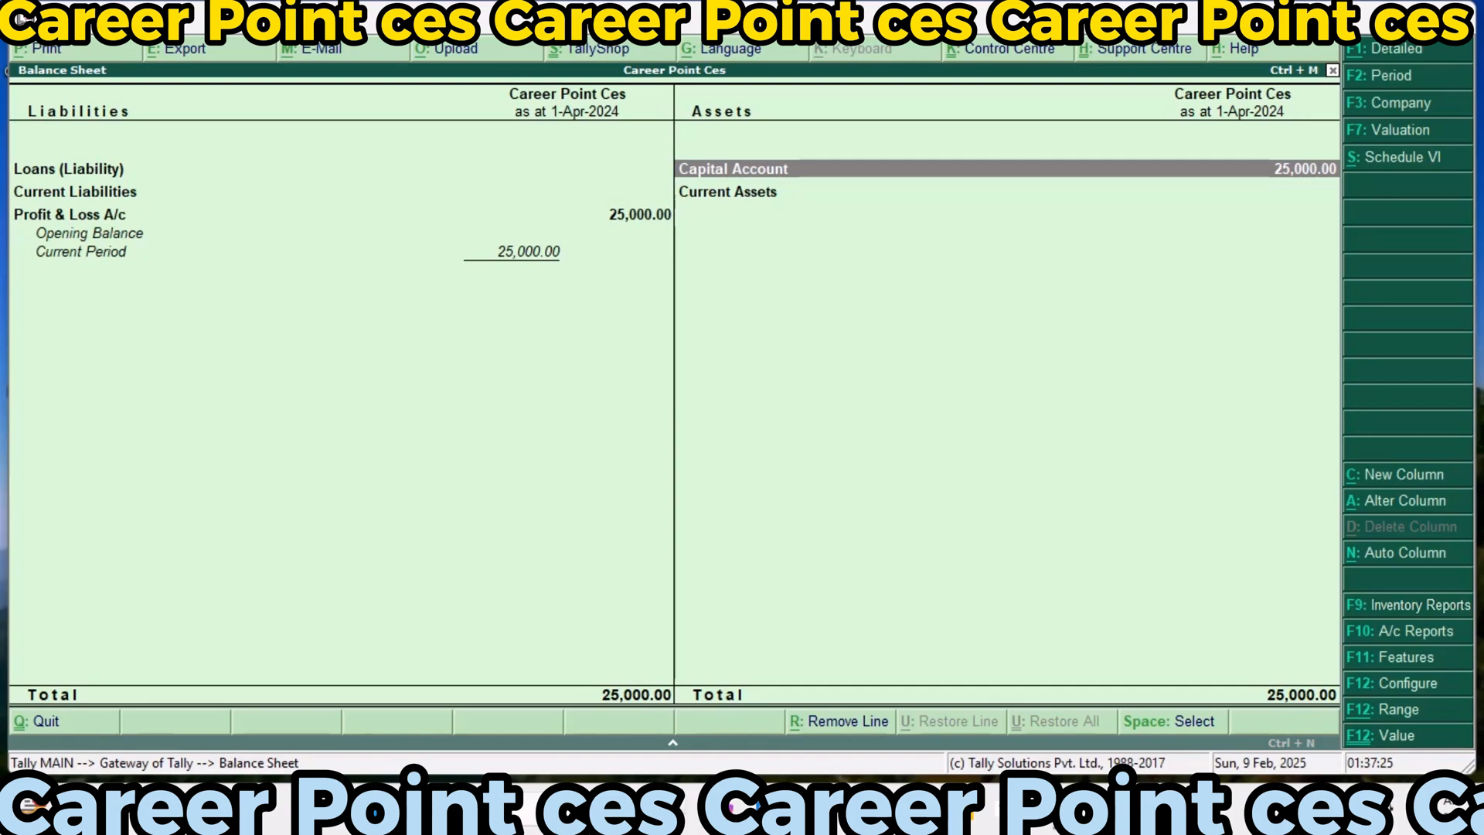
key(Escape)
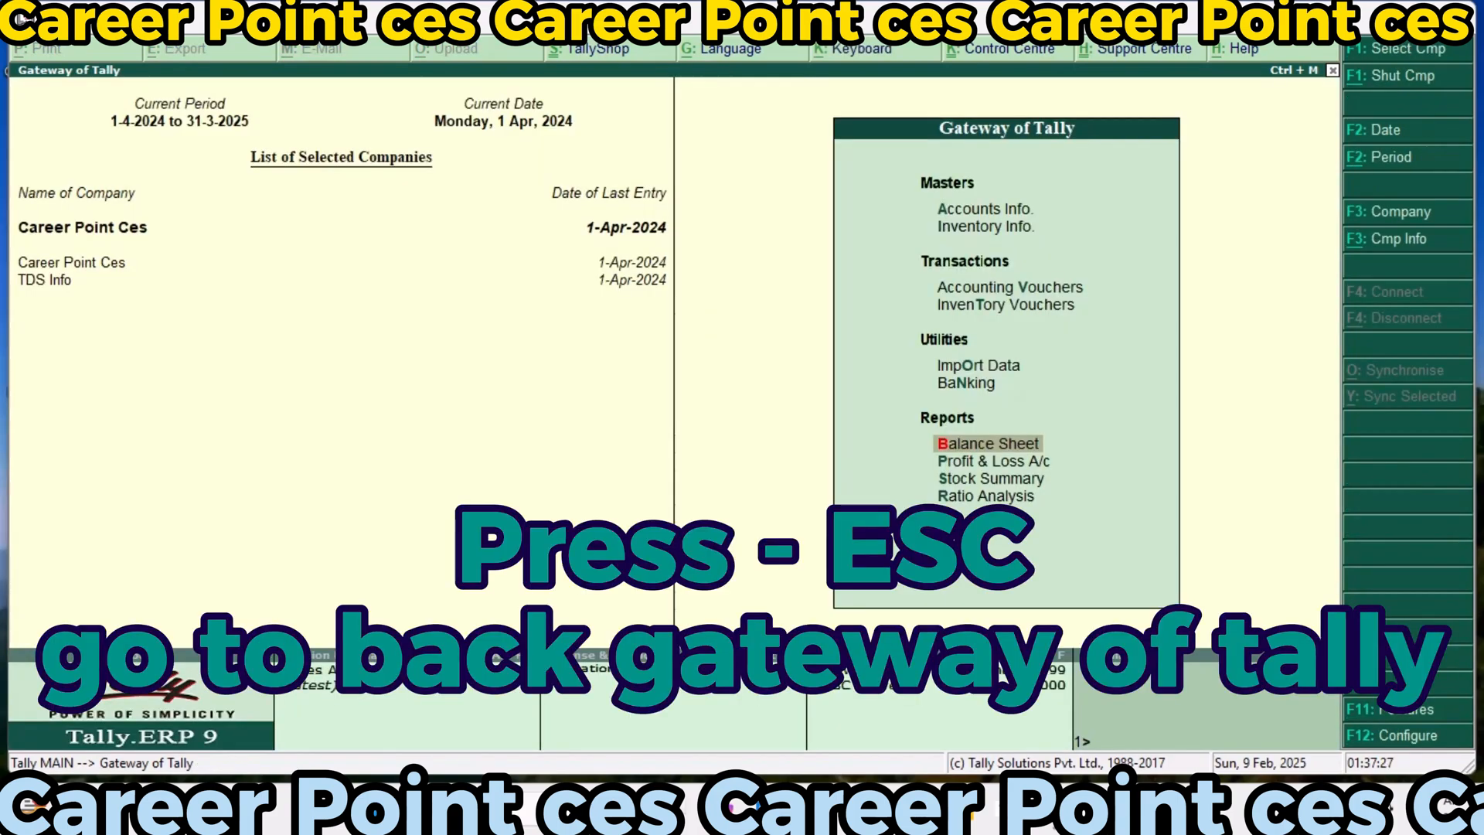
Open the Profit & Loss A/c and review the purchase, sales, gross profit and indirect expense lines
key(Down)
key(Return)
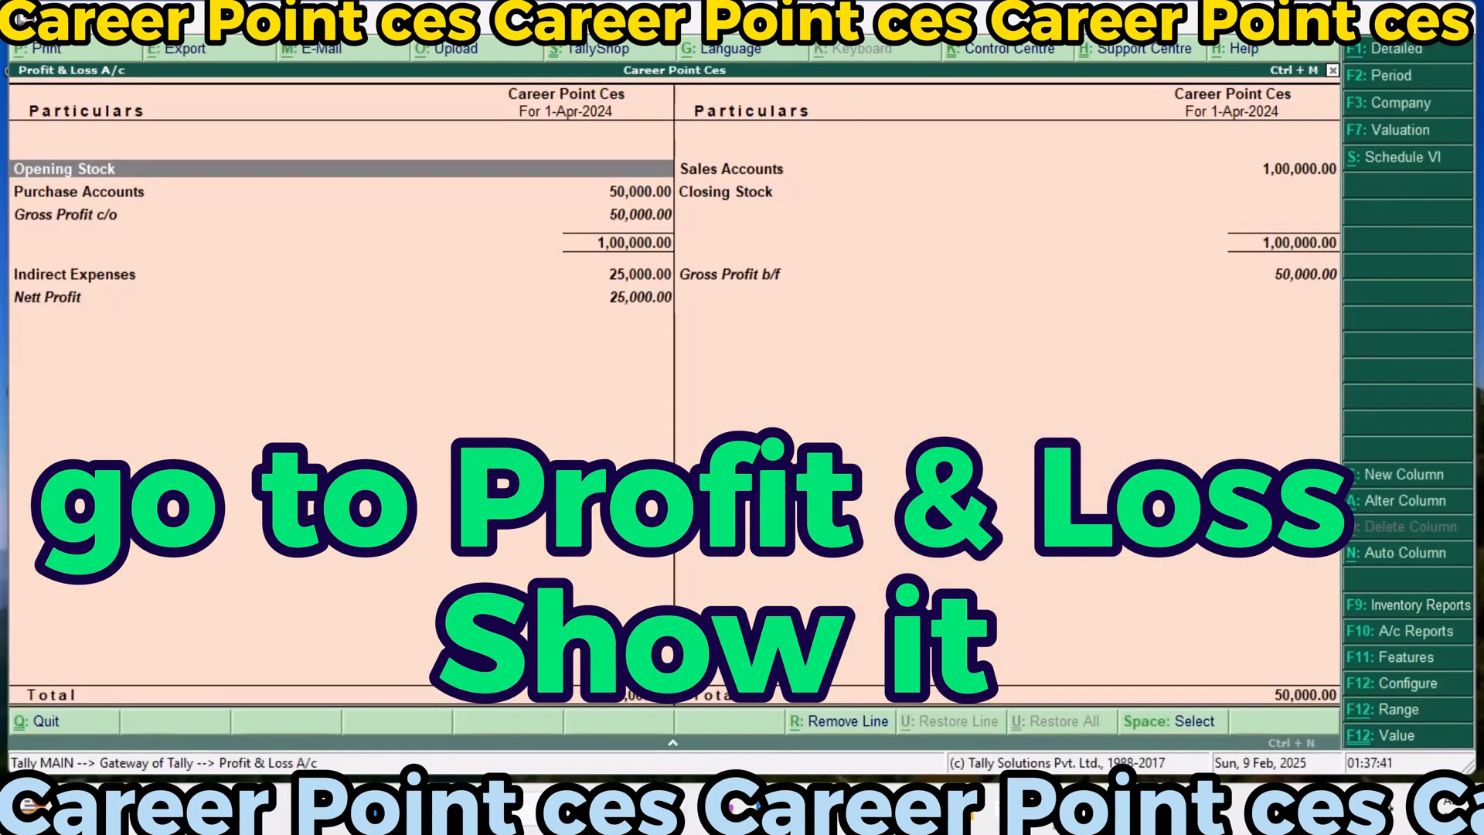
key(Down)
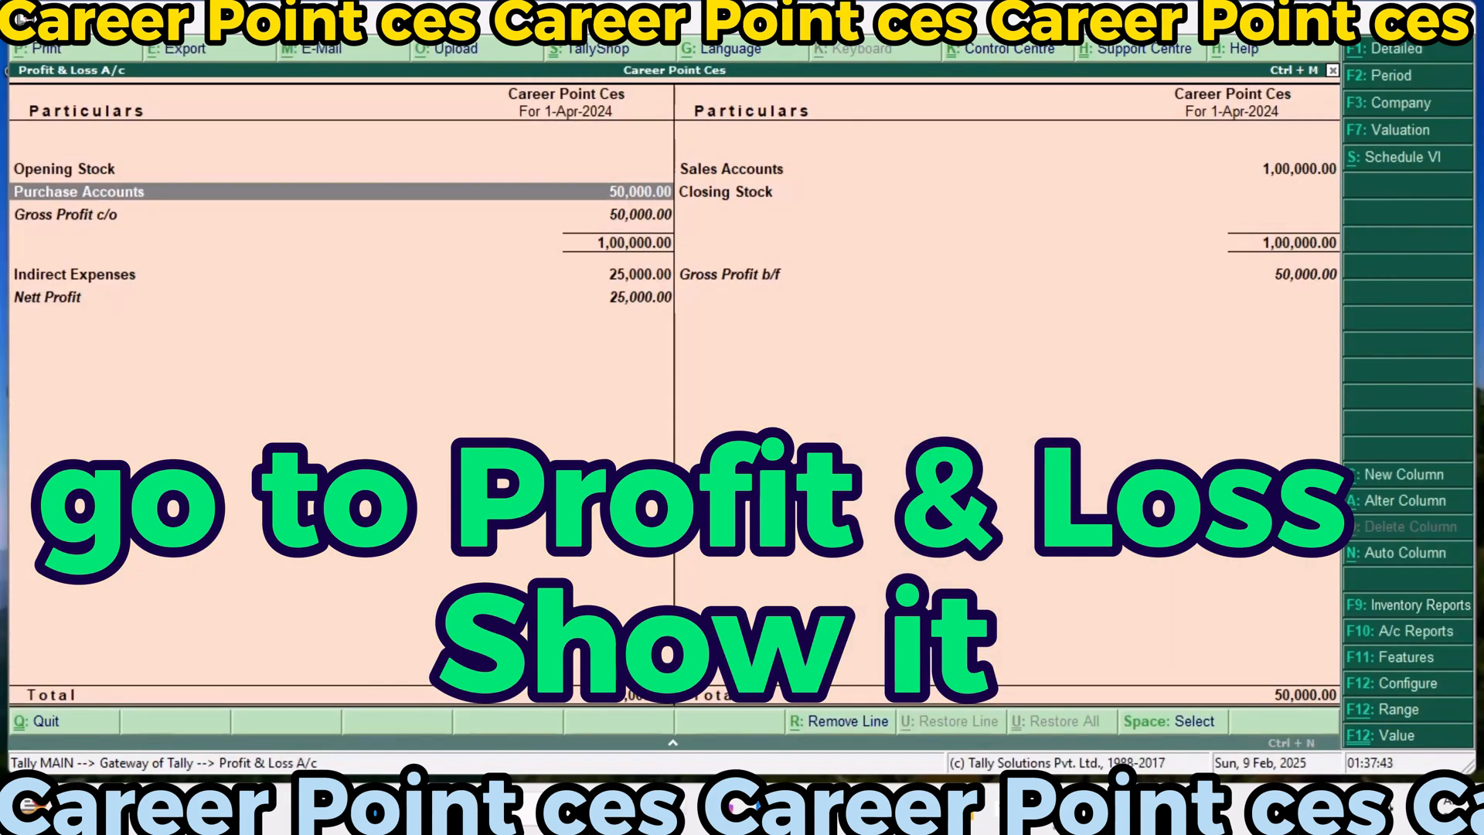
key(Right)
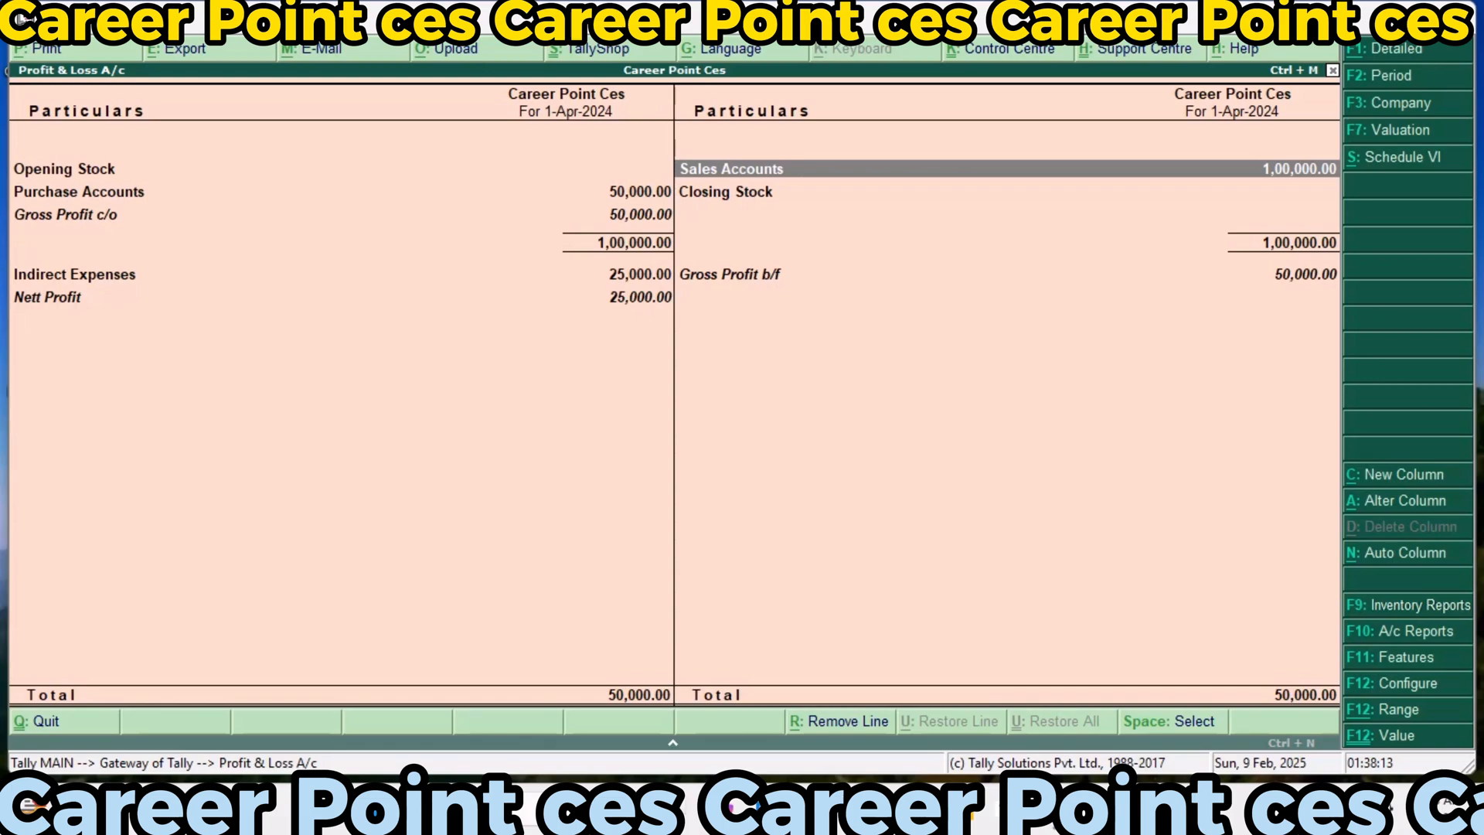
key(Down)
key(Down)
key(Left)
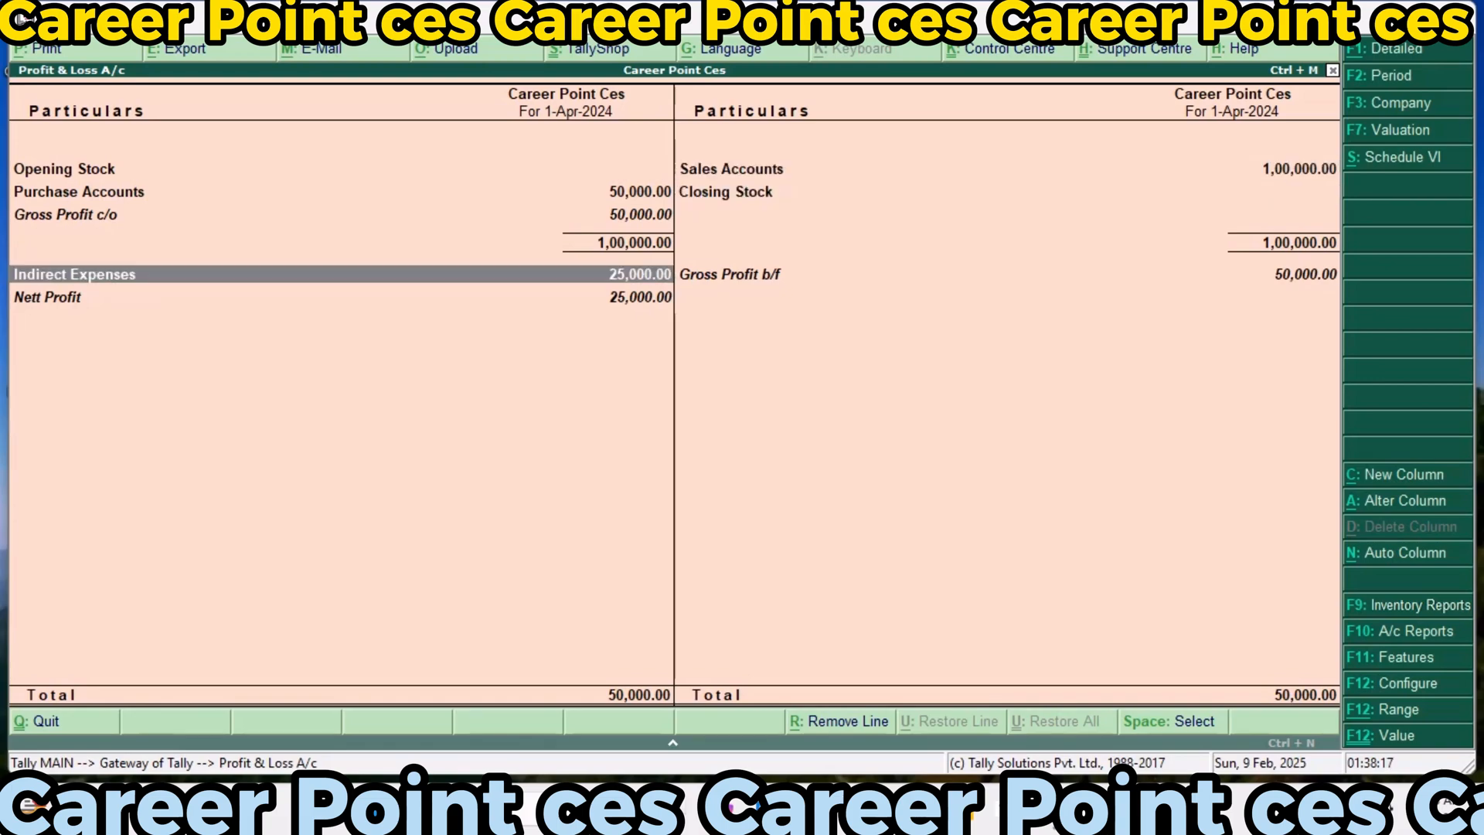
Show the Profit & Loss A/c in detailed form and check the individual indirect expenses and the nett profit
key(alt+F1)
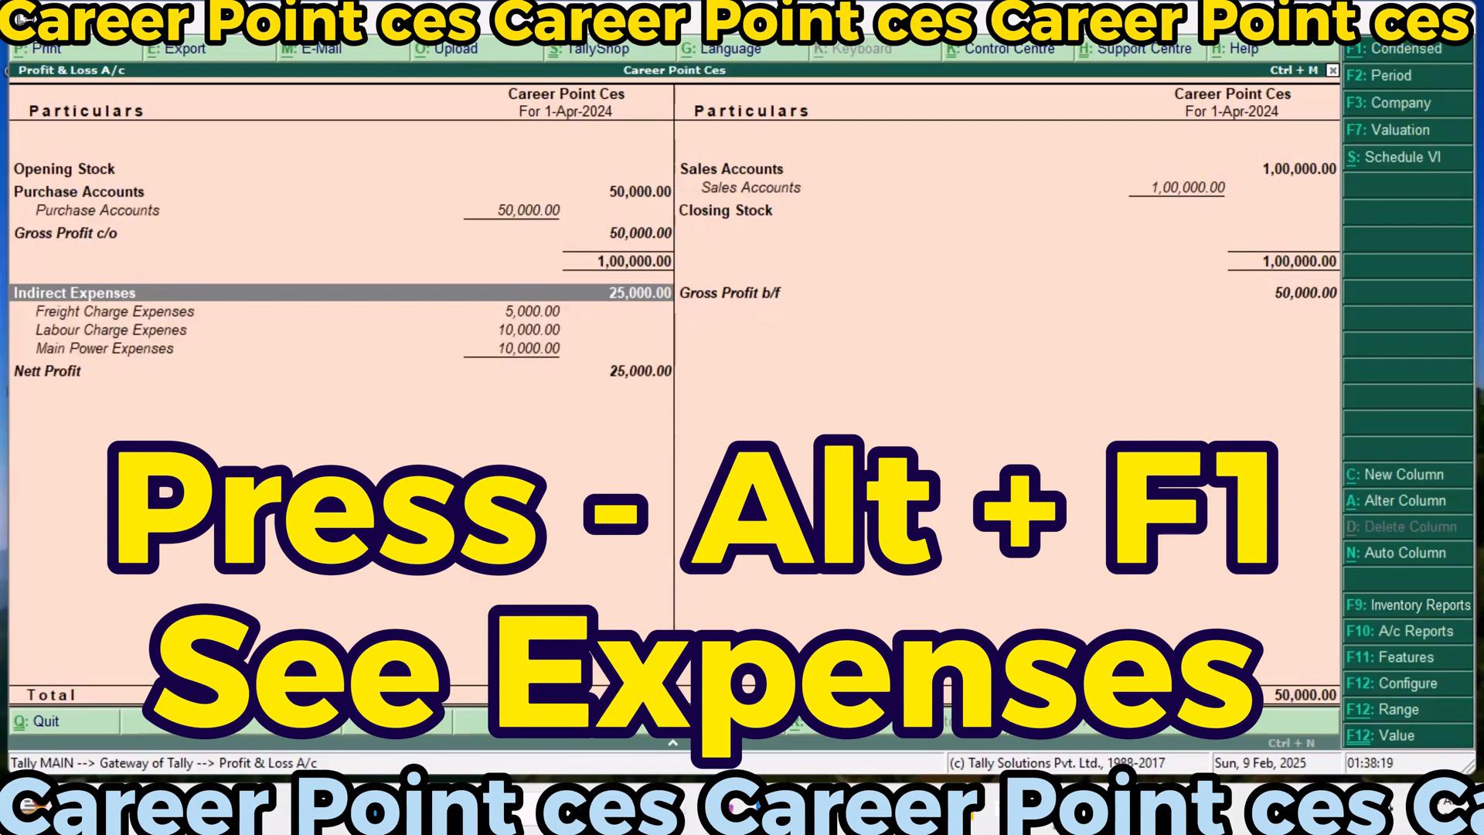
key(Down)
key(Down)
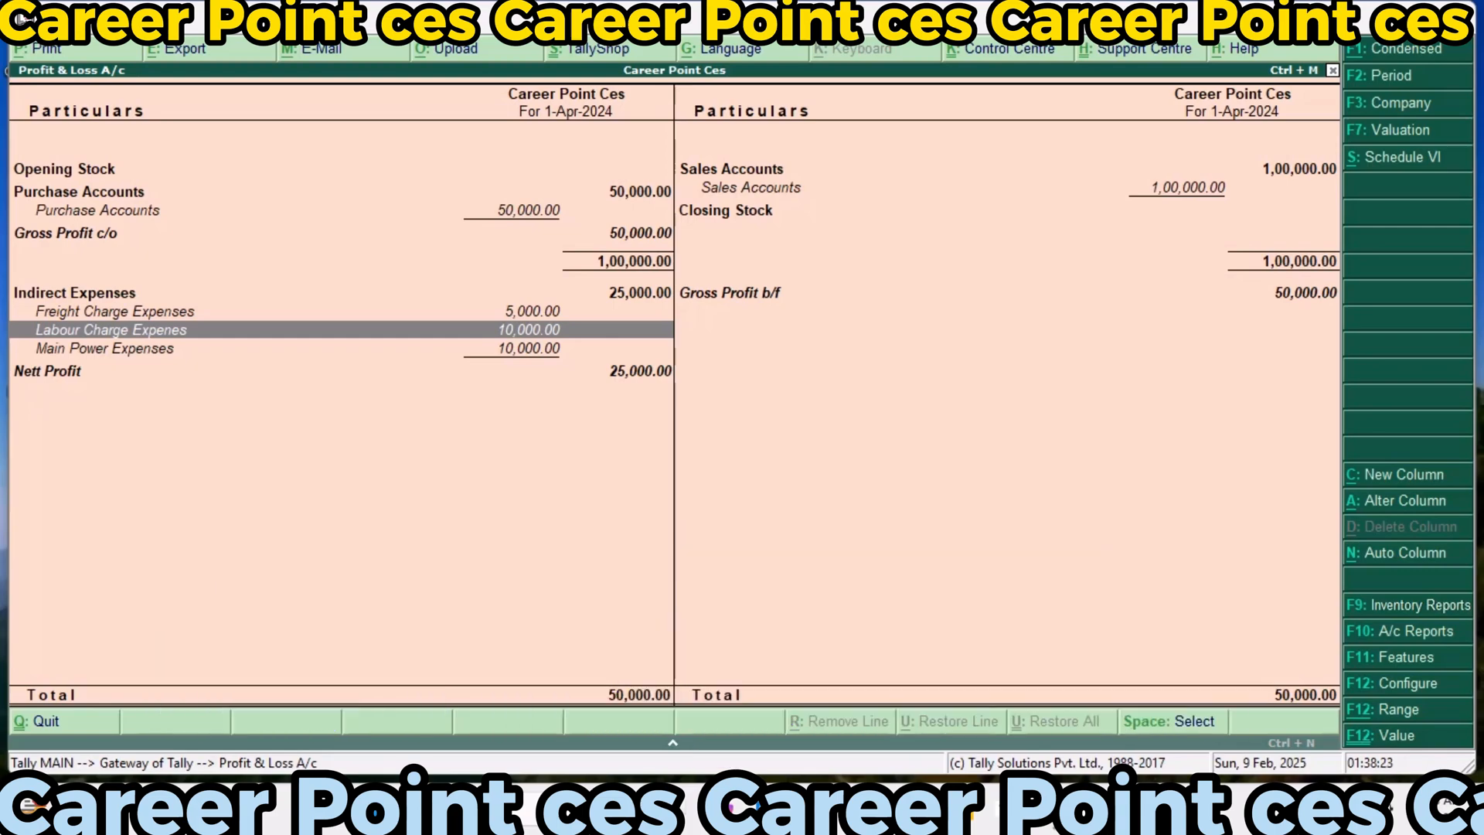
key(Down)
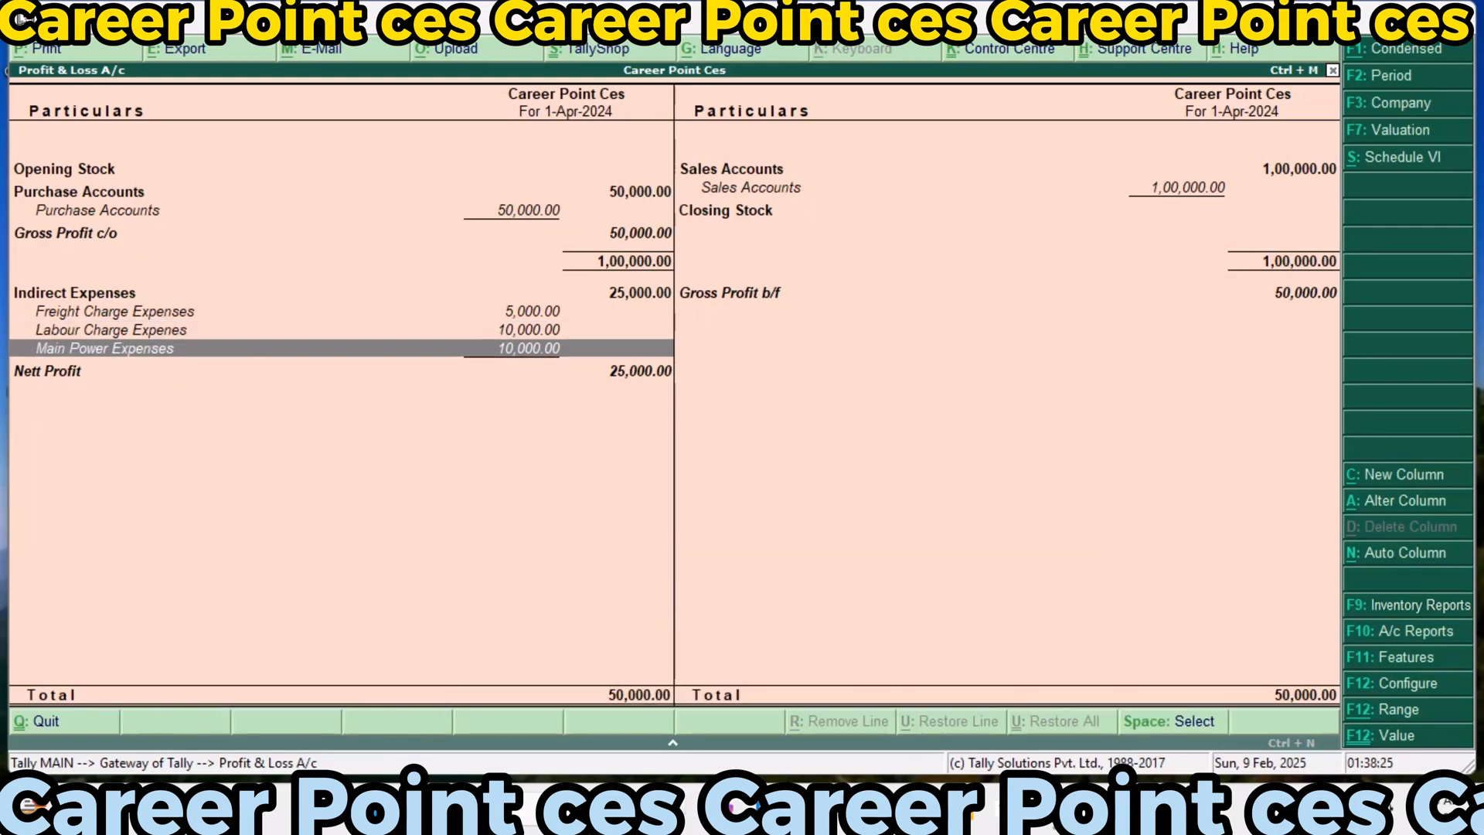
key(Down)
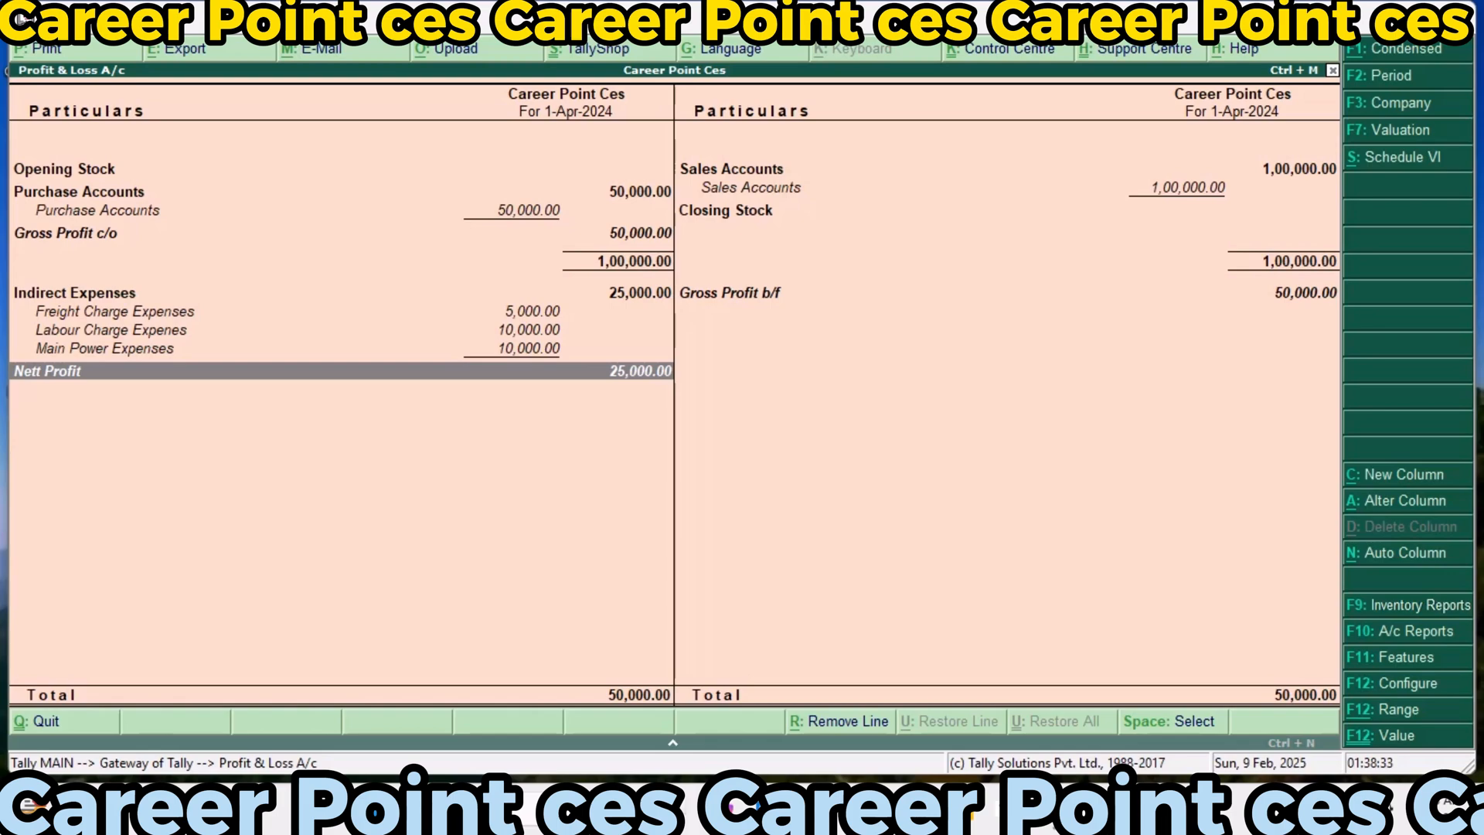
Leave the Profit & Loss A/c and open the Day Book from the display reports
key(Escape)
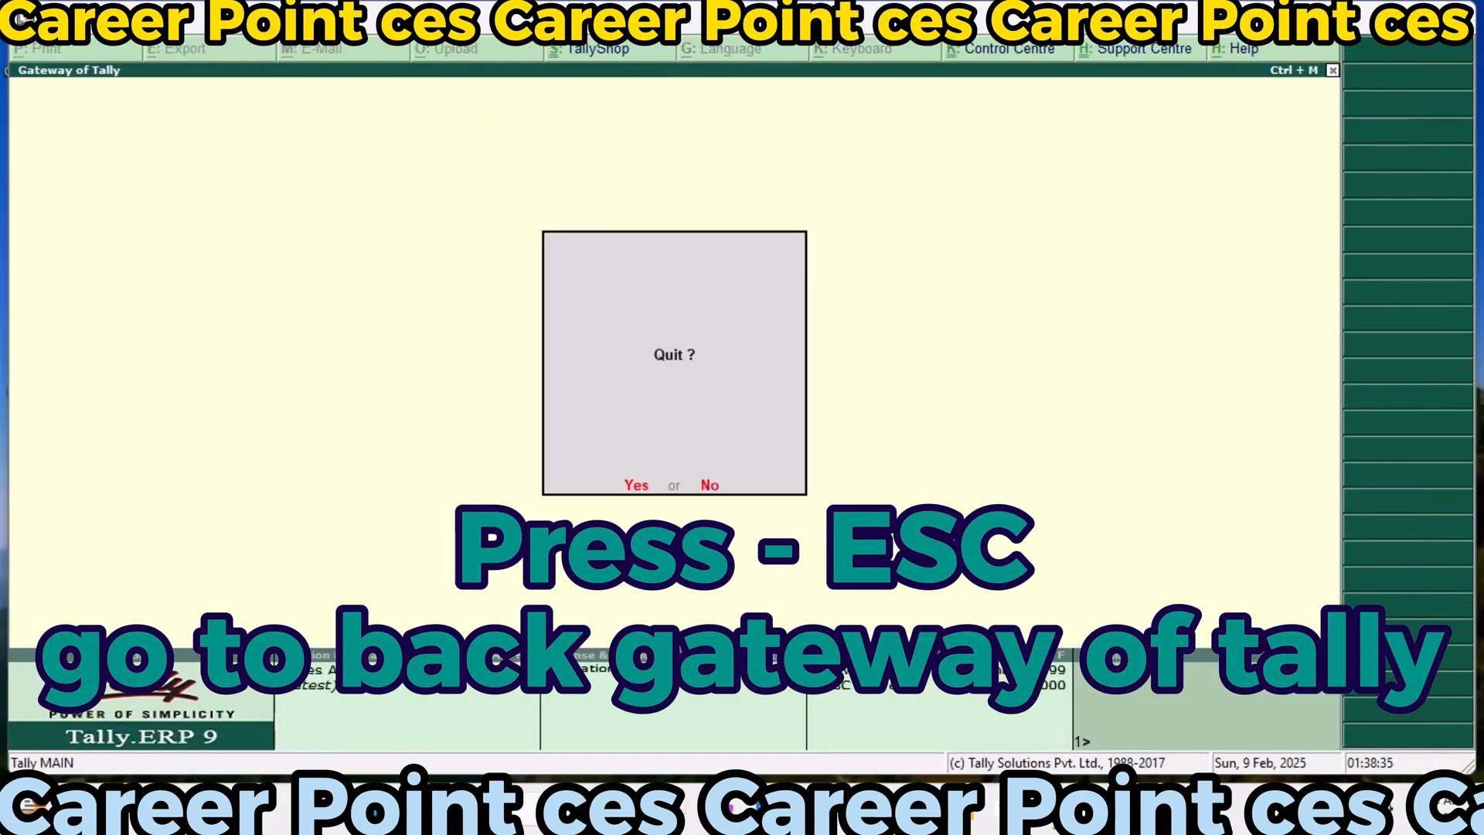
key(Escape)
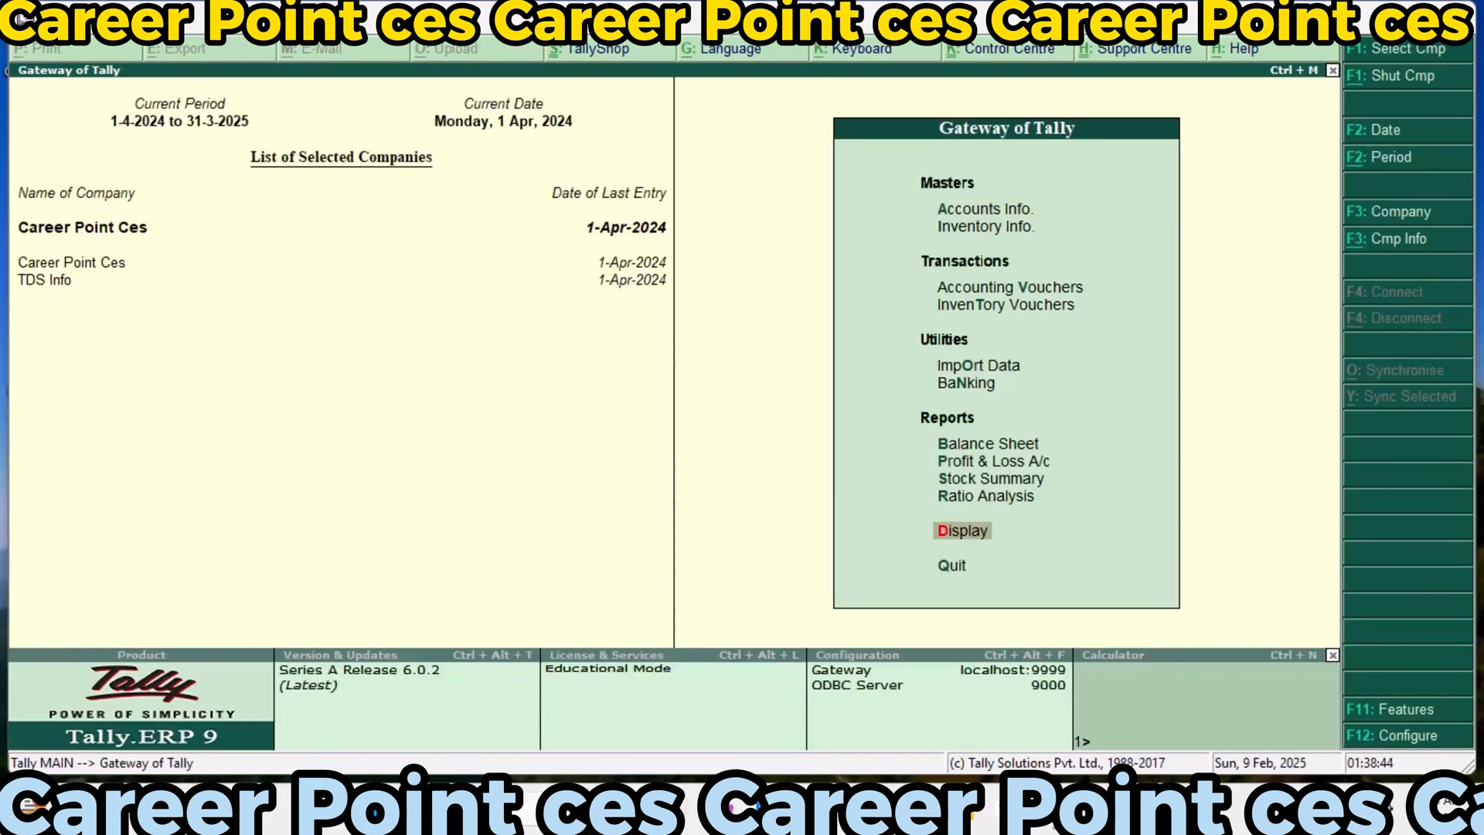
key(Return)
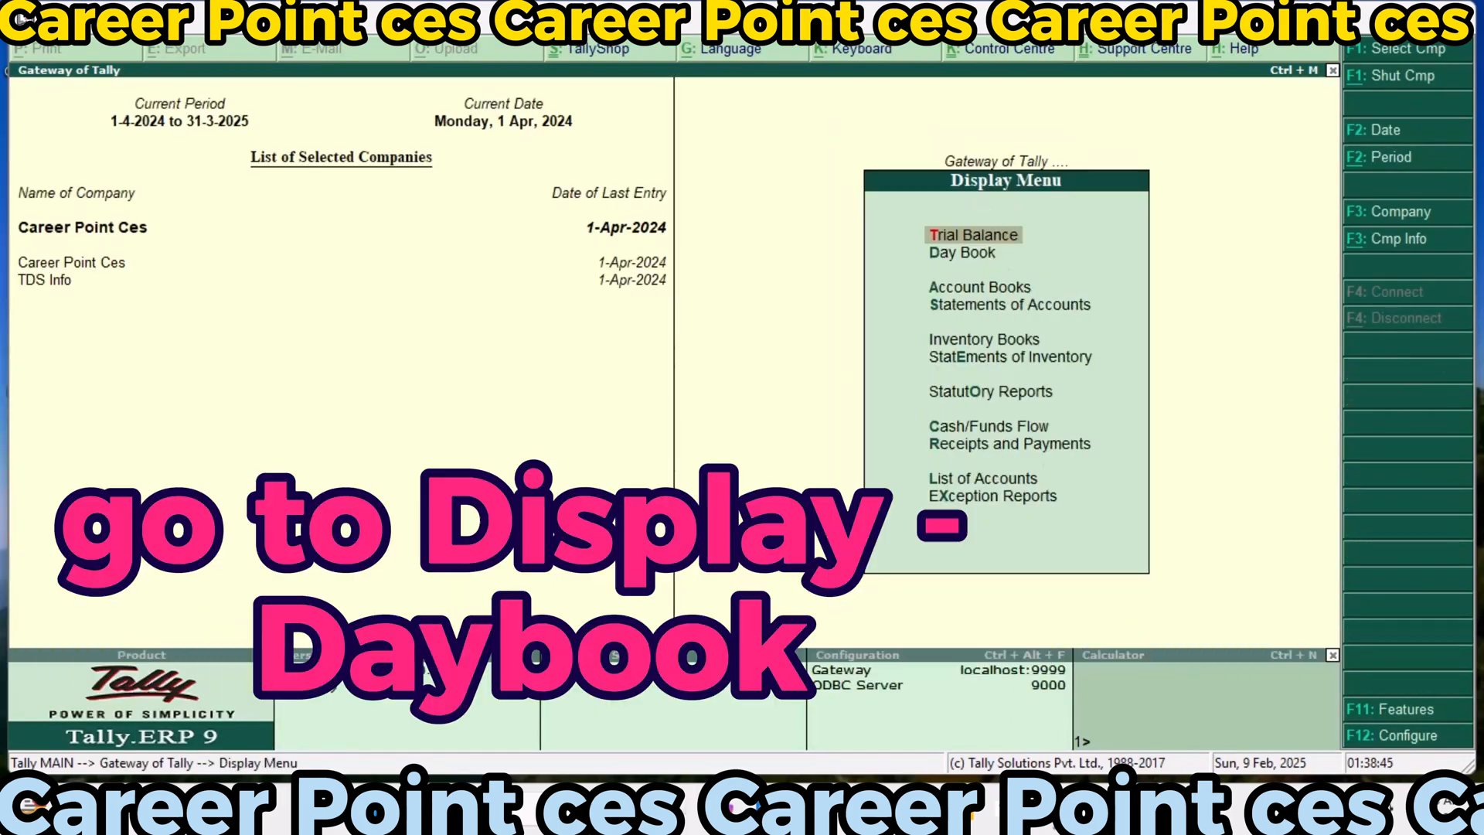
key(Down)
key(Return)
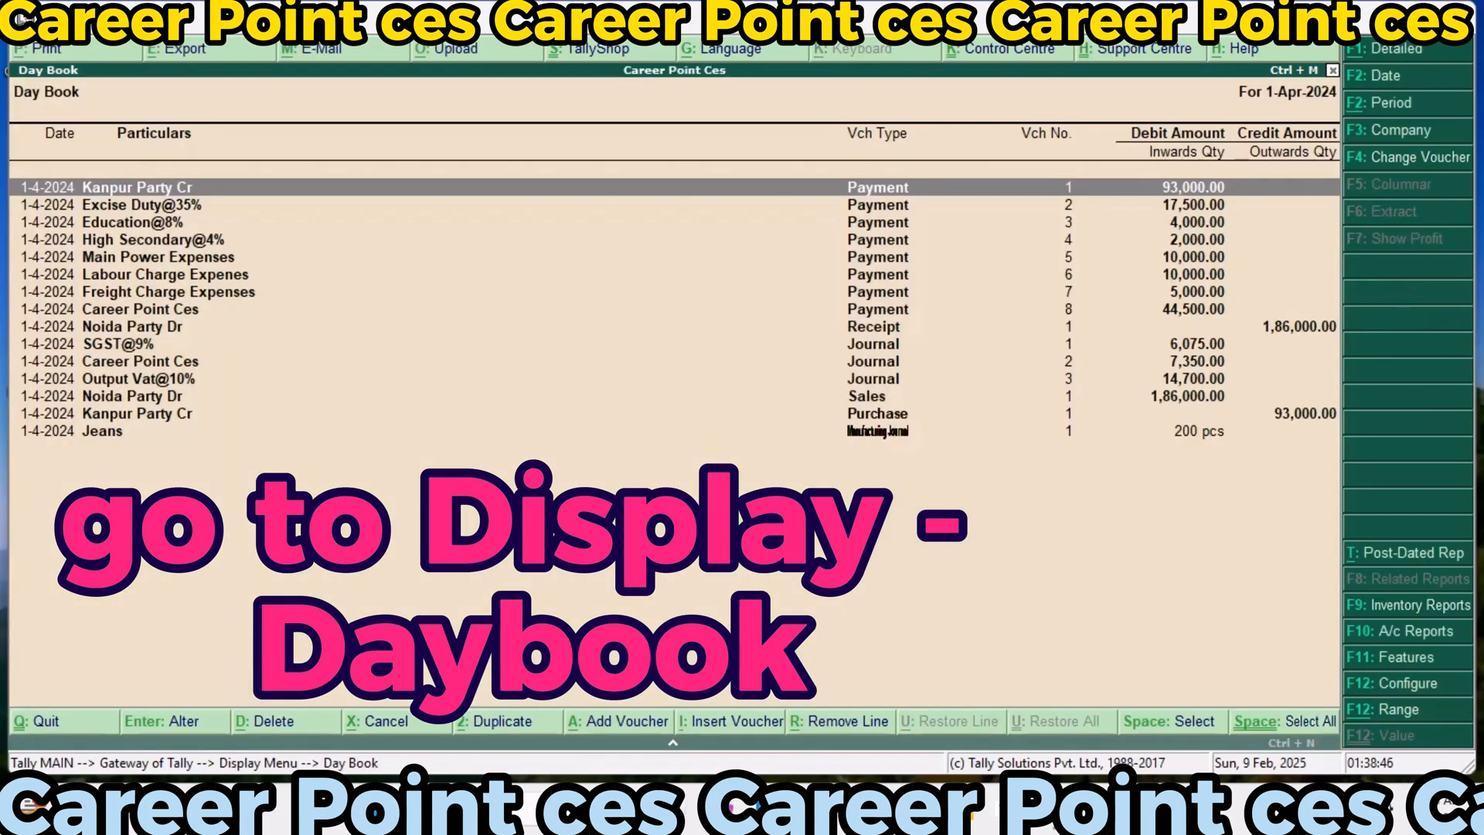
Review the Day Book vouchers from the Jeans manufacturing journal back up to the first Kanpur Party Cr payment
key(Down)
key(Down)
key(Down)
key(Down)
key(Down)
key(Down)
key(Down)
key(Down)
key(Down)
key(Down)
key(Down)
key(Down)
key(Down)
key(Down)
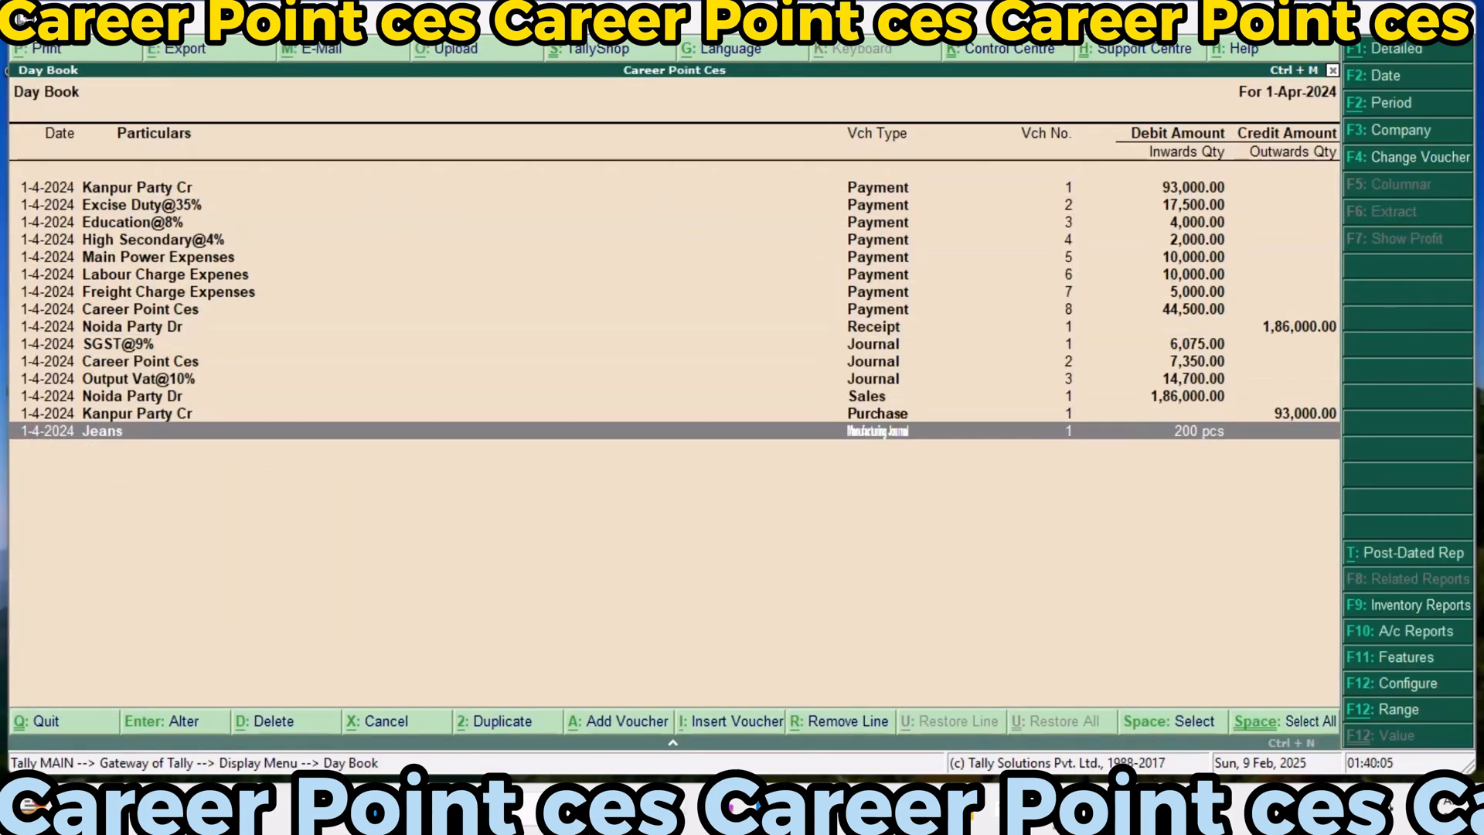
key(Up)
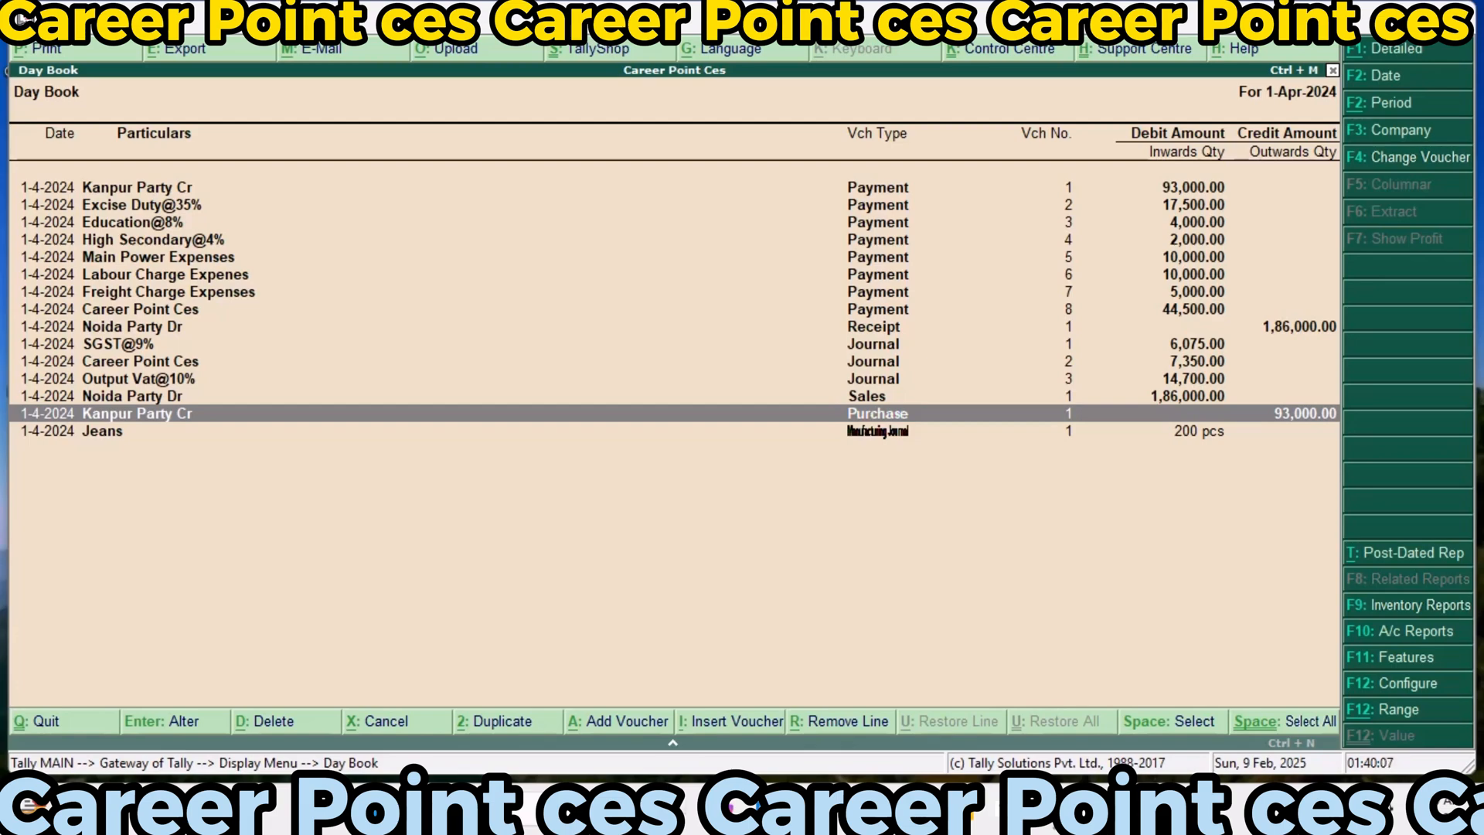
key(Up)
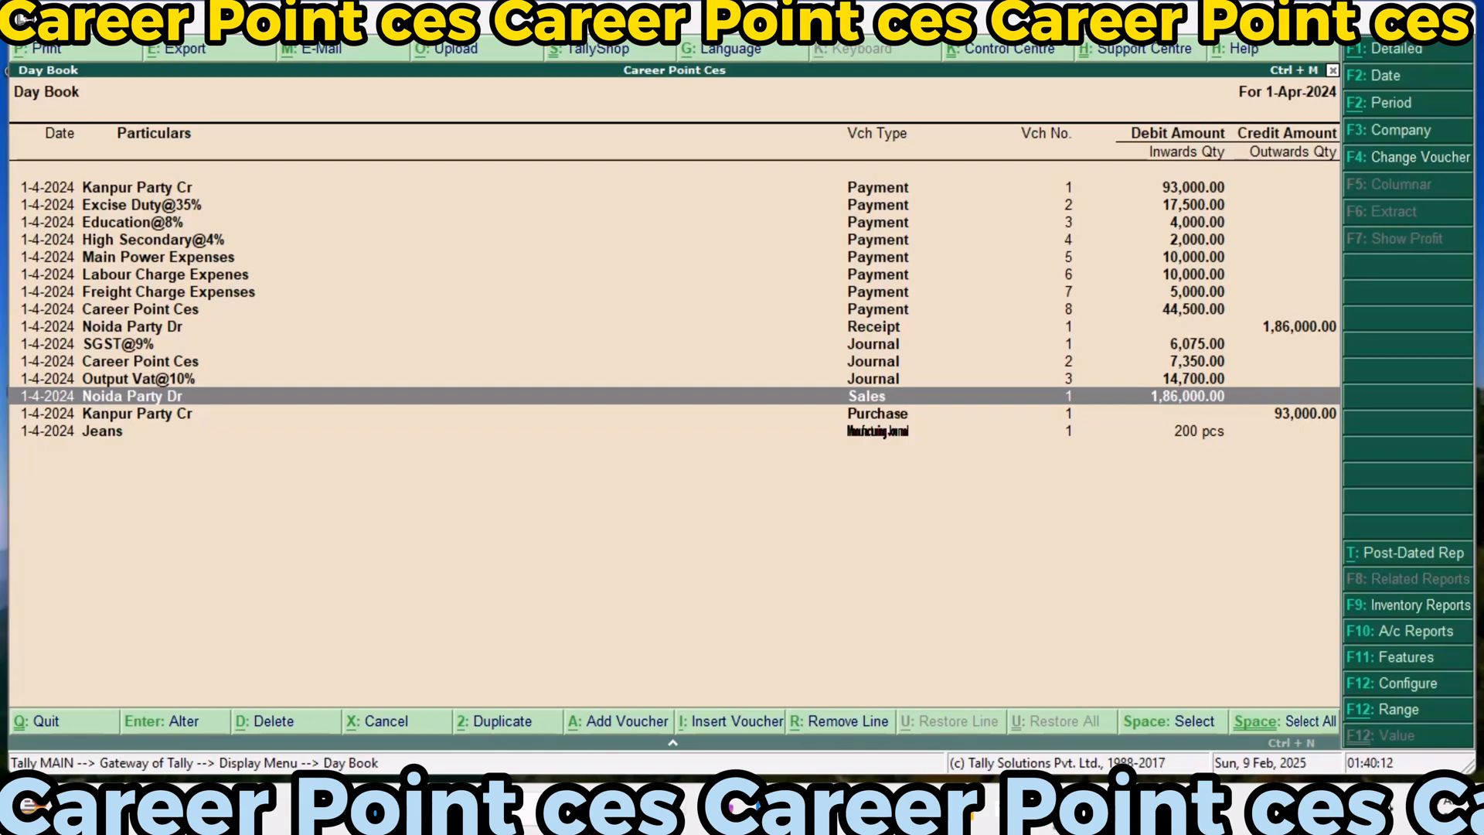
key(Up)
key(Up)
key(Up)
key(Up)
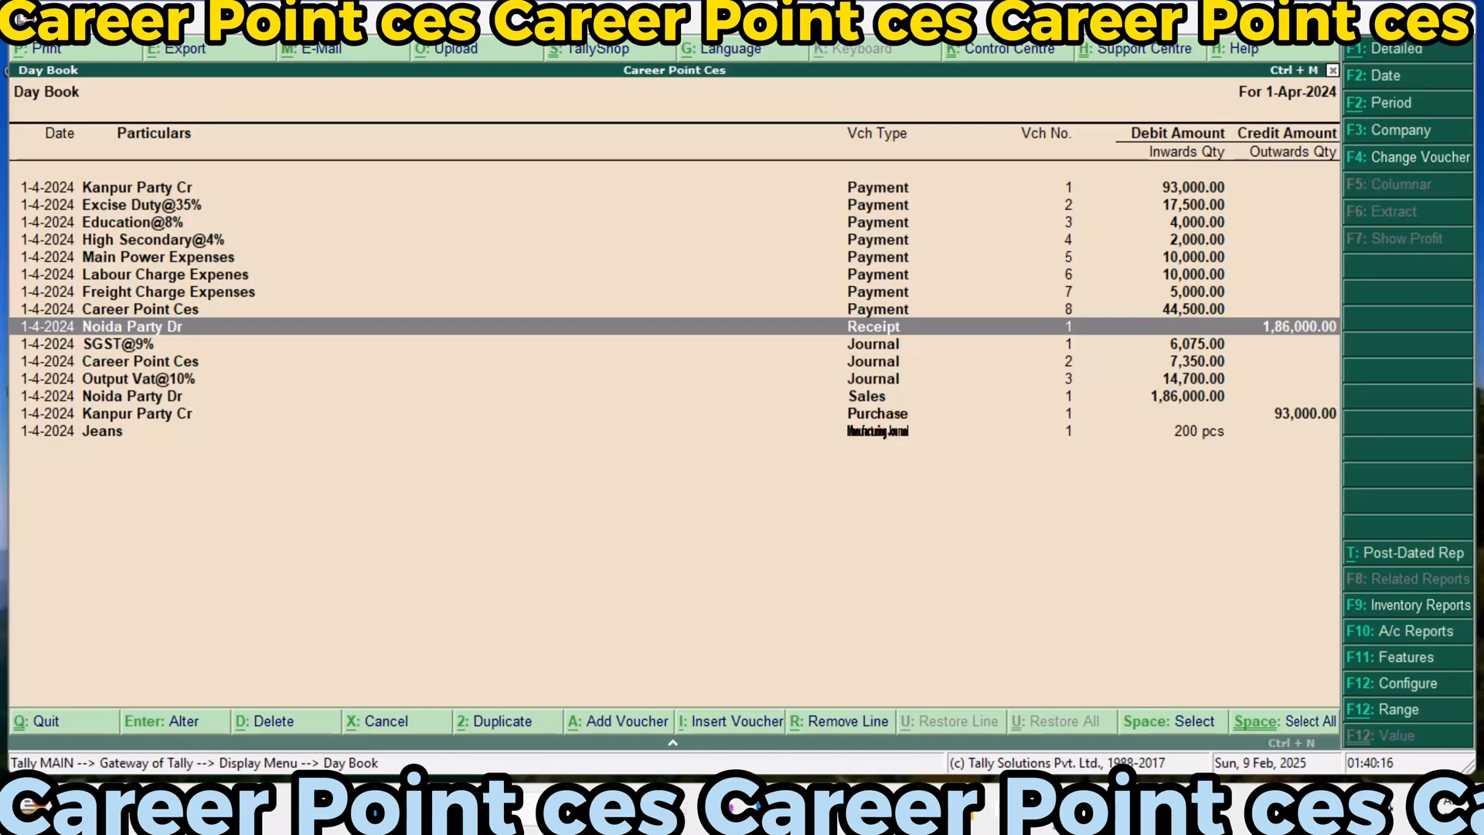
key(Up)
key(Up)
key(Up)
key(Up)
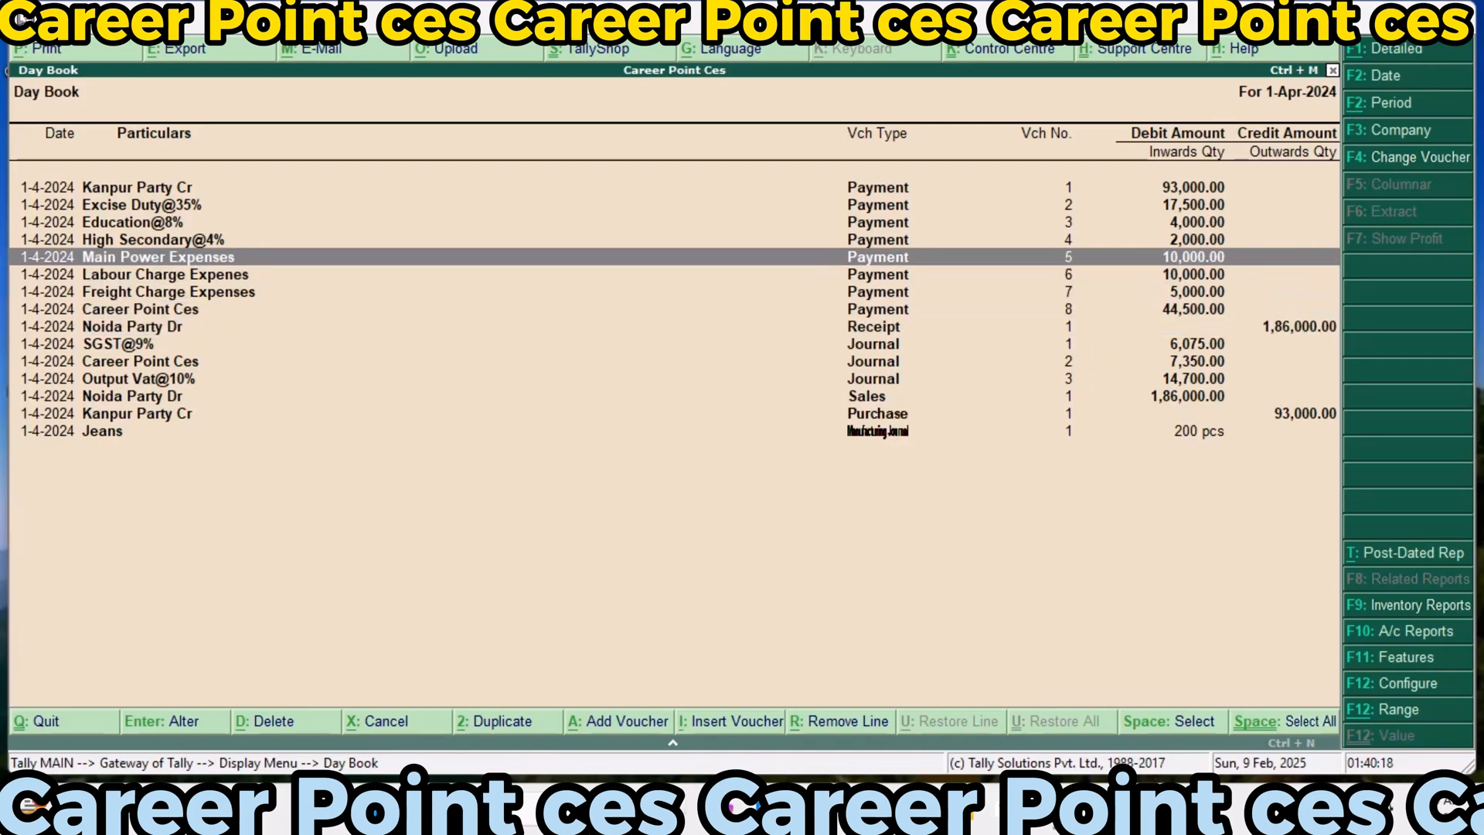
key(Up)
key(Up)
key(Up)
key(Up)
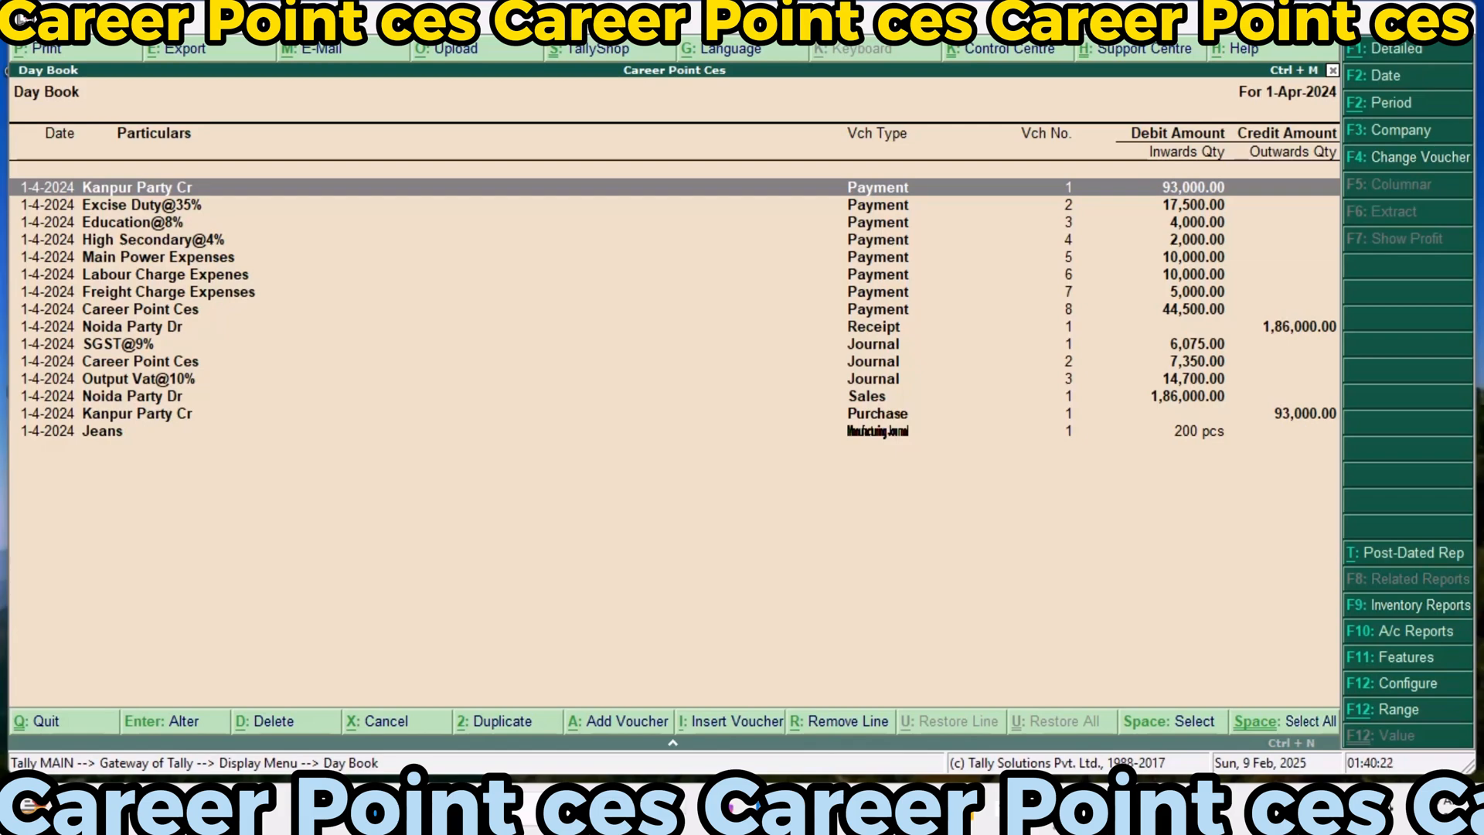
Go through the payment vouchers in the Day Book one by one, from Excise Duty@35% to Career Point Ces
key(Down)
key(Down)
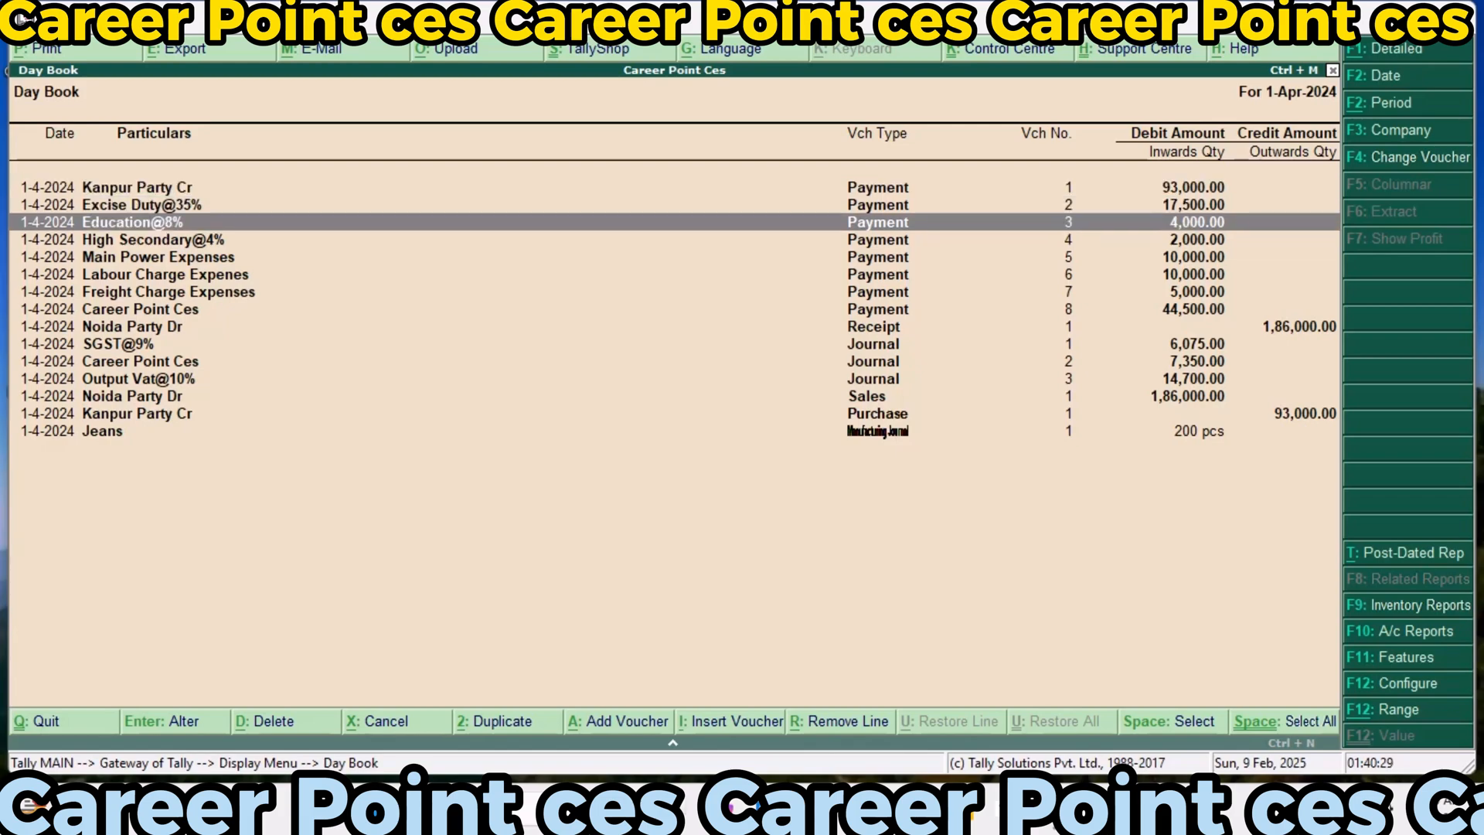
key(Down)
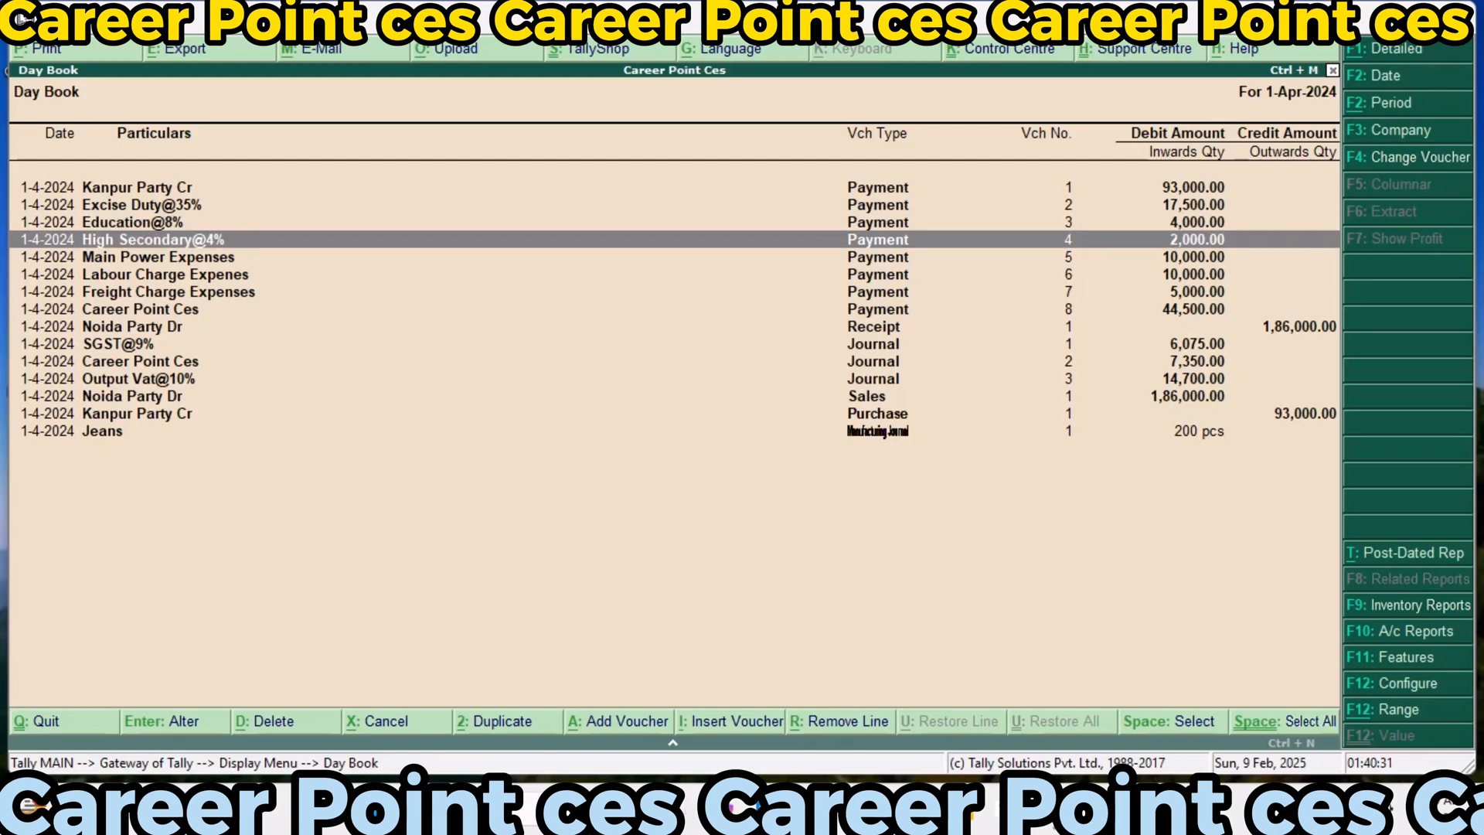
key(Down)
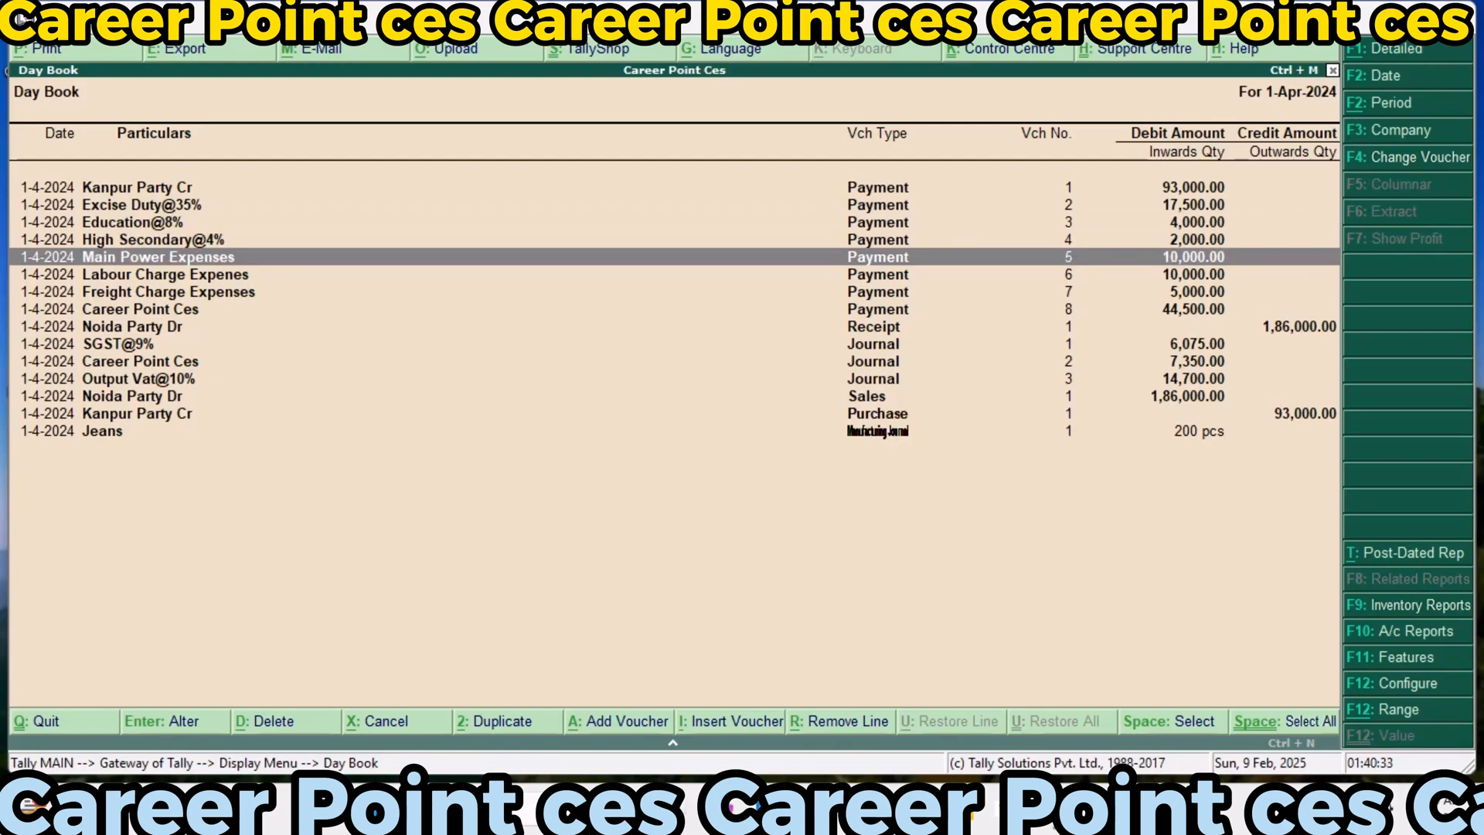
key(Down)
key(Down)
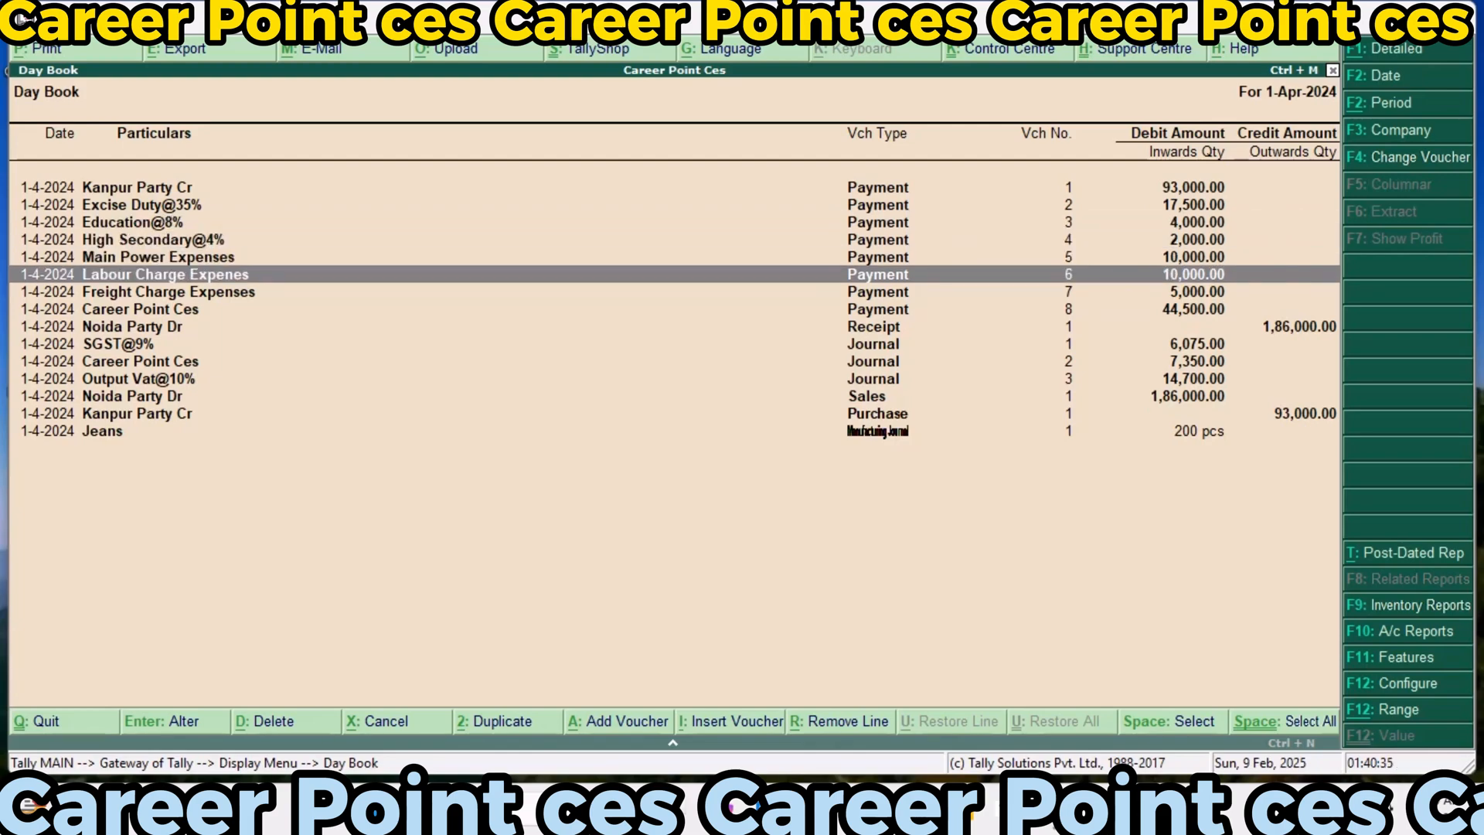
key(Down)
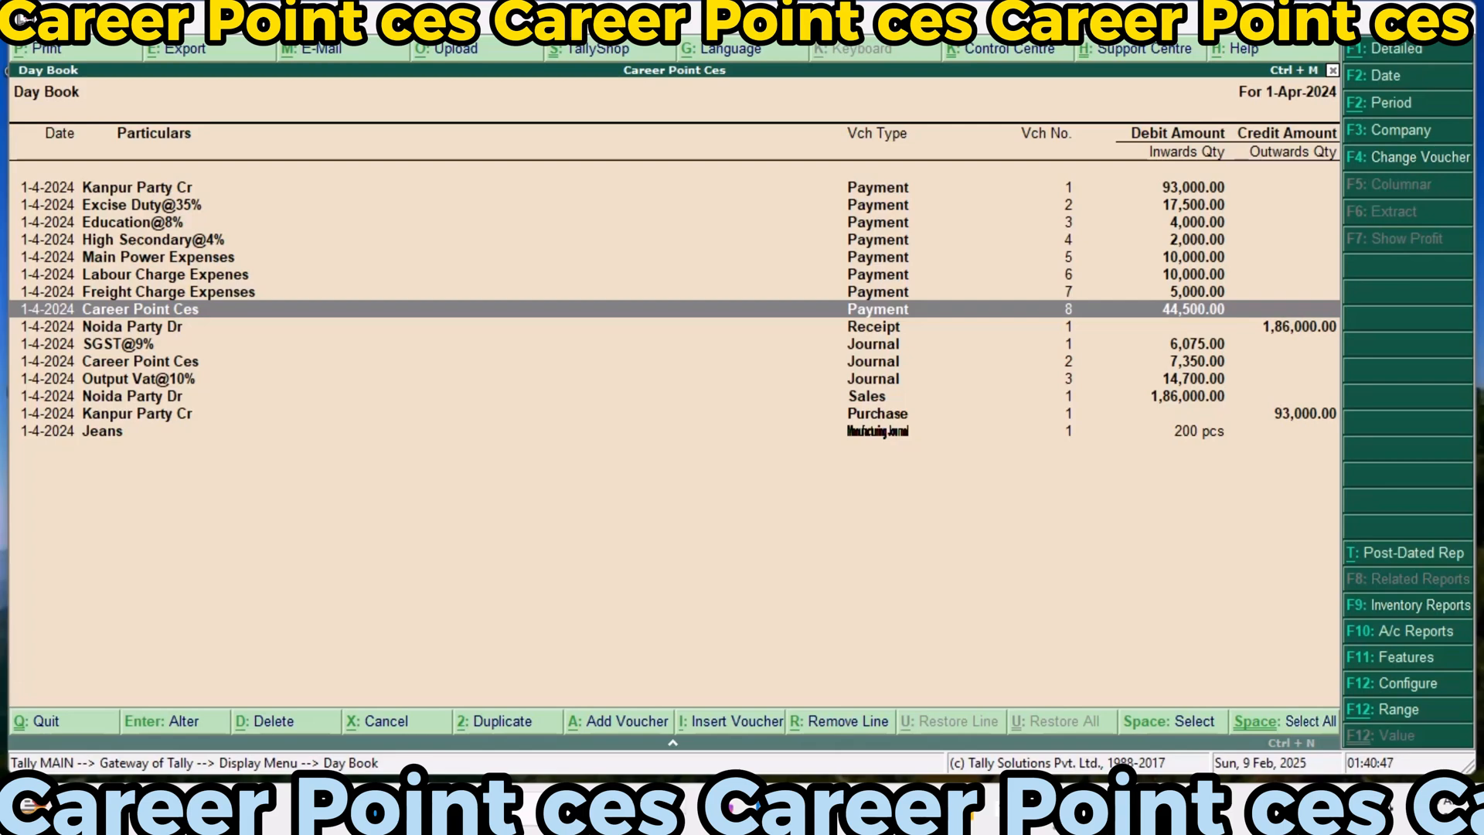
Open the SGST@9% journal voucher from the Day Book, check its debit and credit entries, and close it without changes
key(Down)
key(Down)
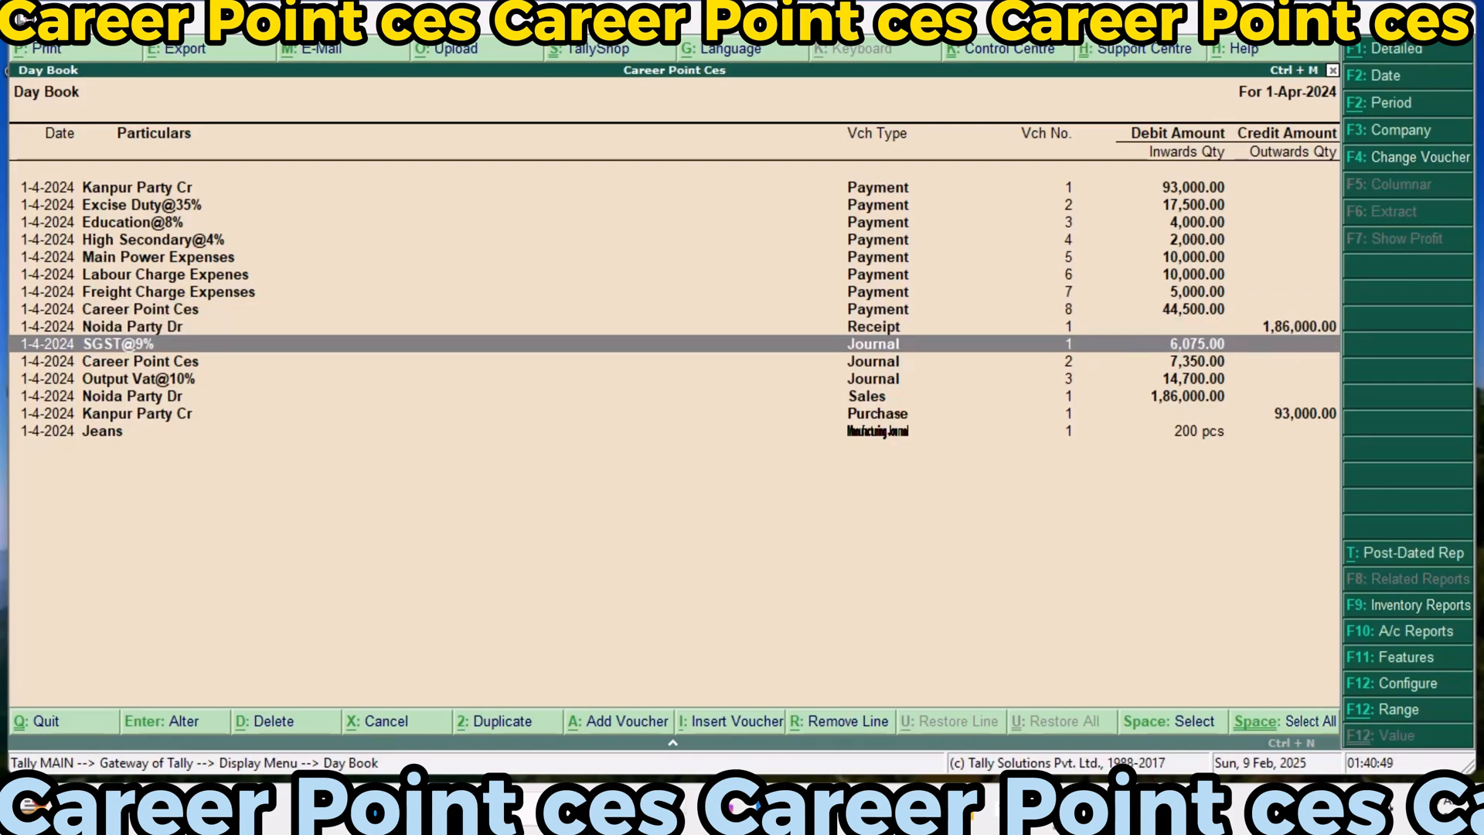
key(Return)
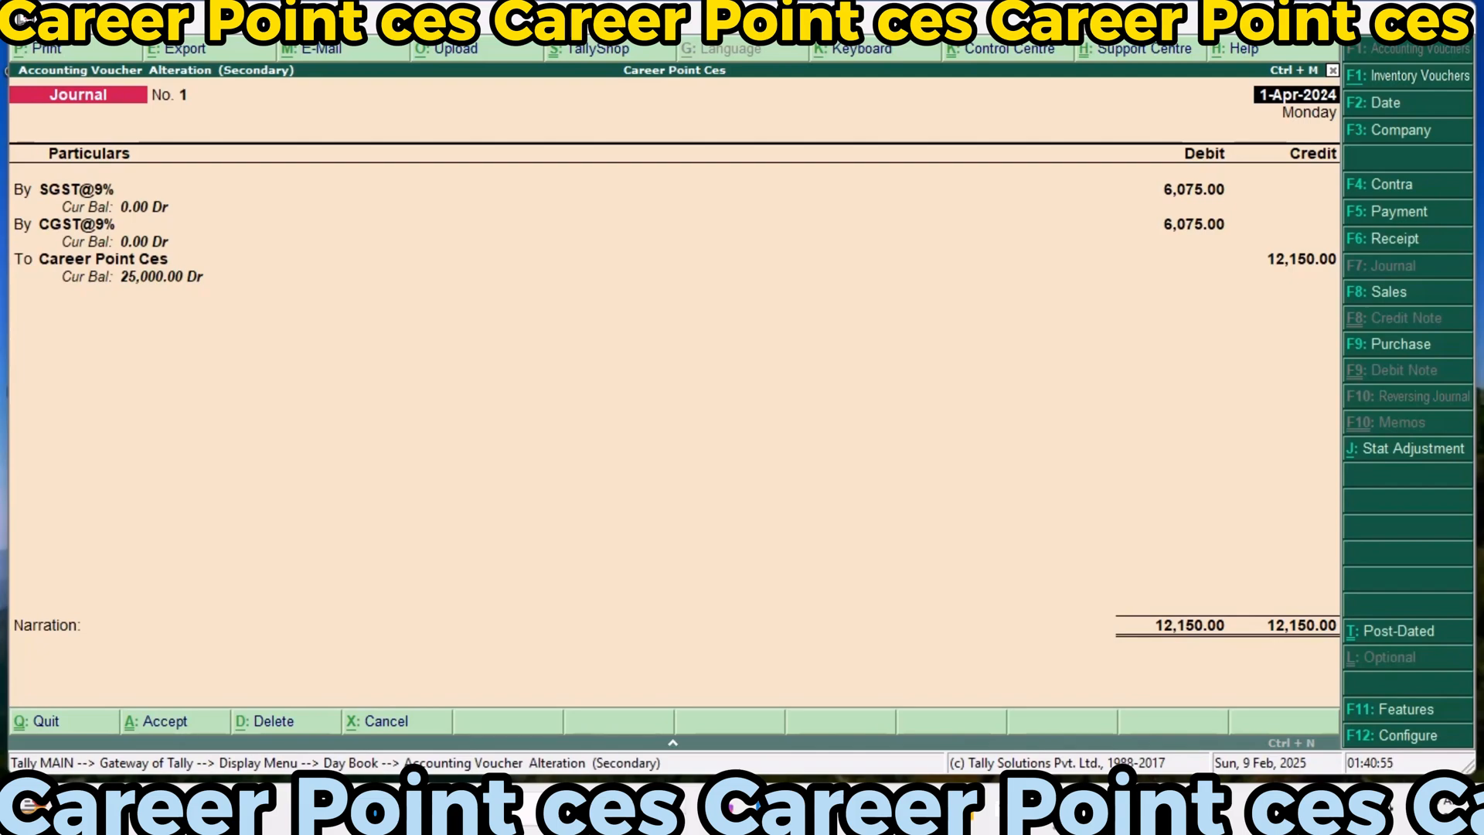
key(Escape)
key(Return)
Open the Career Point Ces journal voucher that clears Input Vat@10%, check its entries, and close it without changes
key(Down)
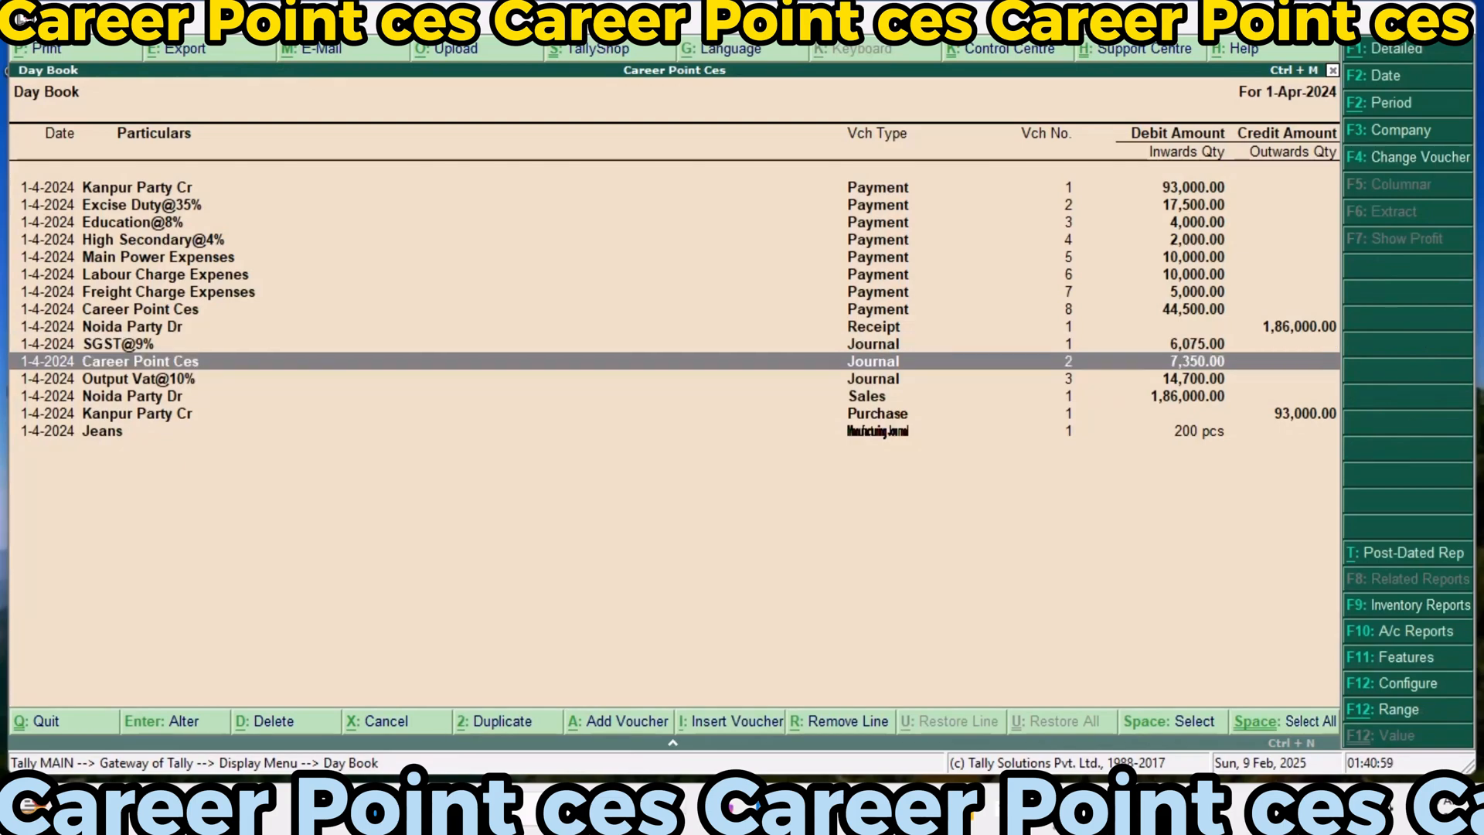
key(Return)
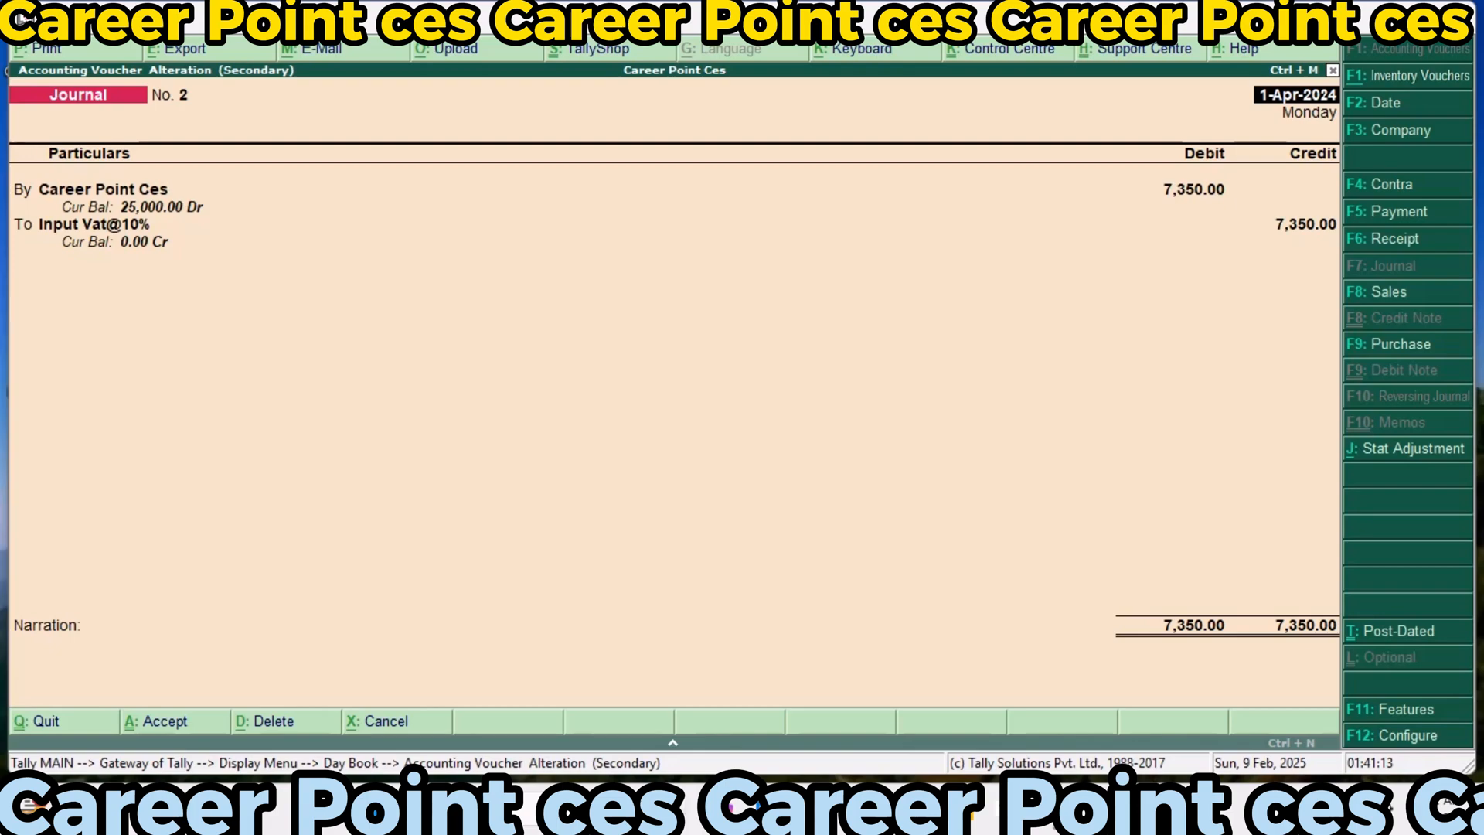
key(Escape)
key(y)
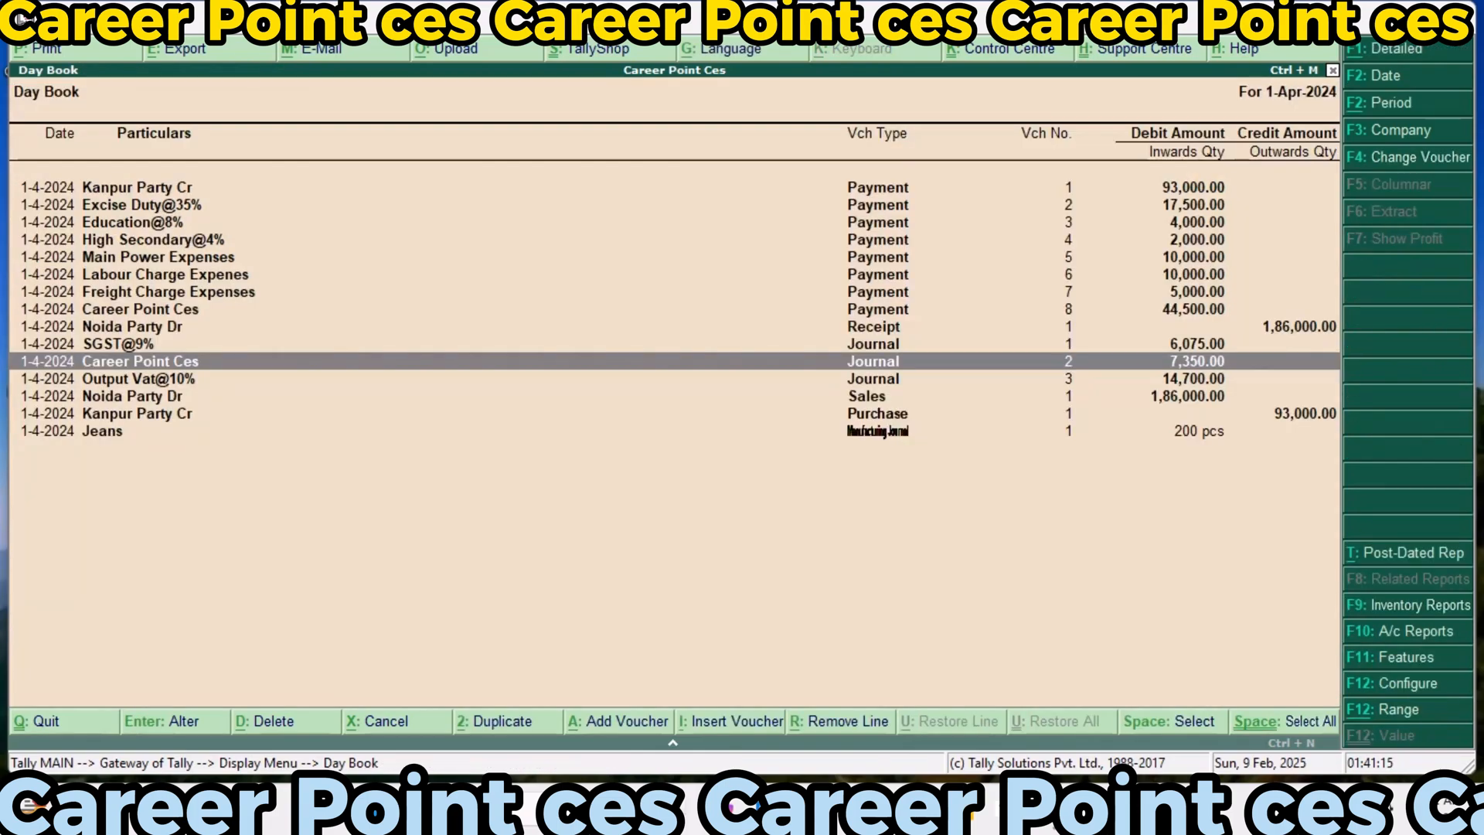
Open the Output Vat@10% journal voucher from the Day Book to check its entries
key(Down)
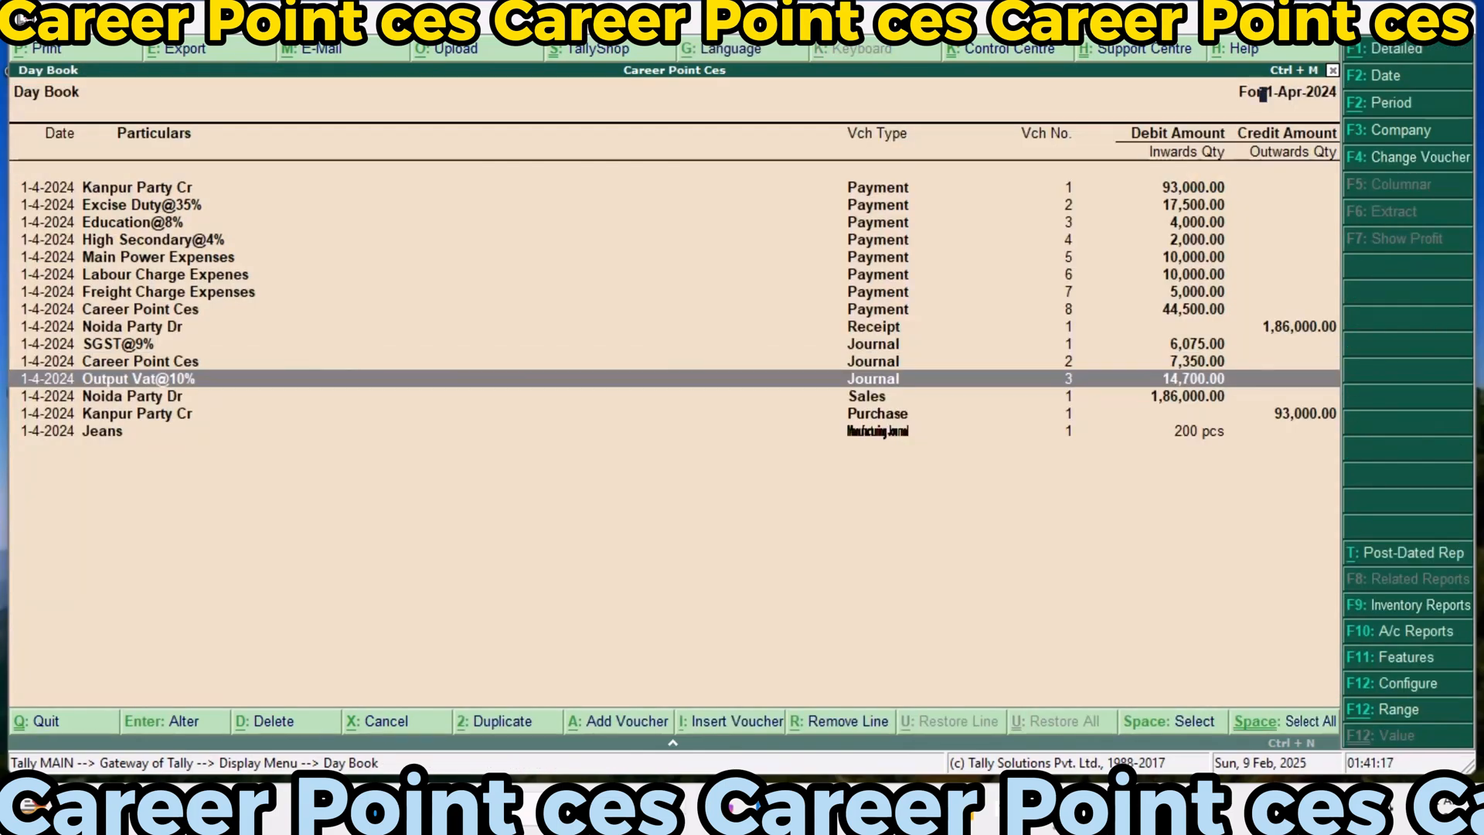
key(Return)
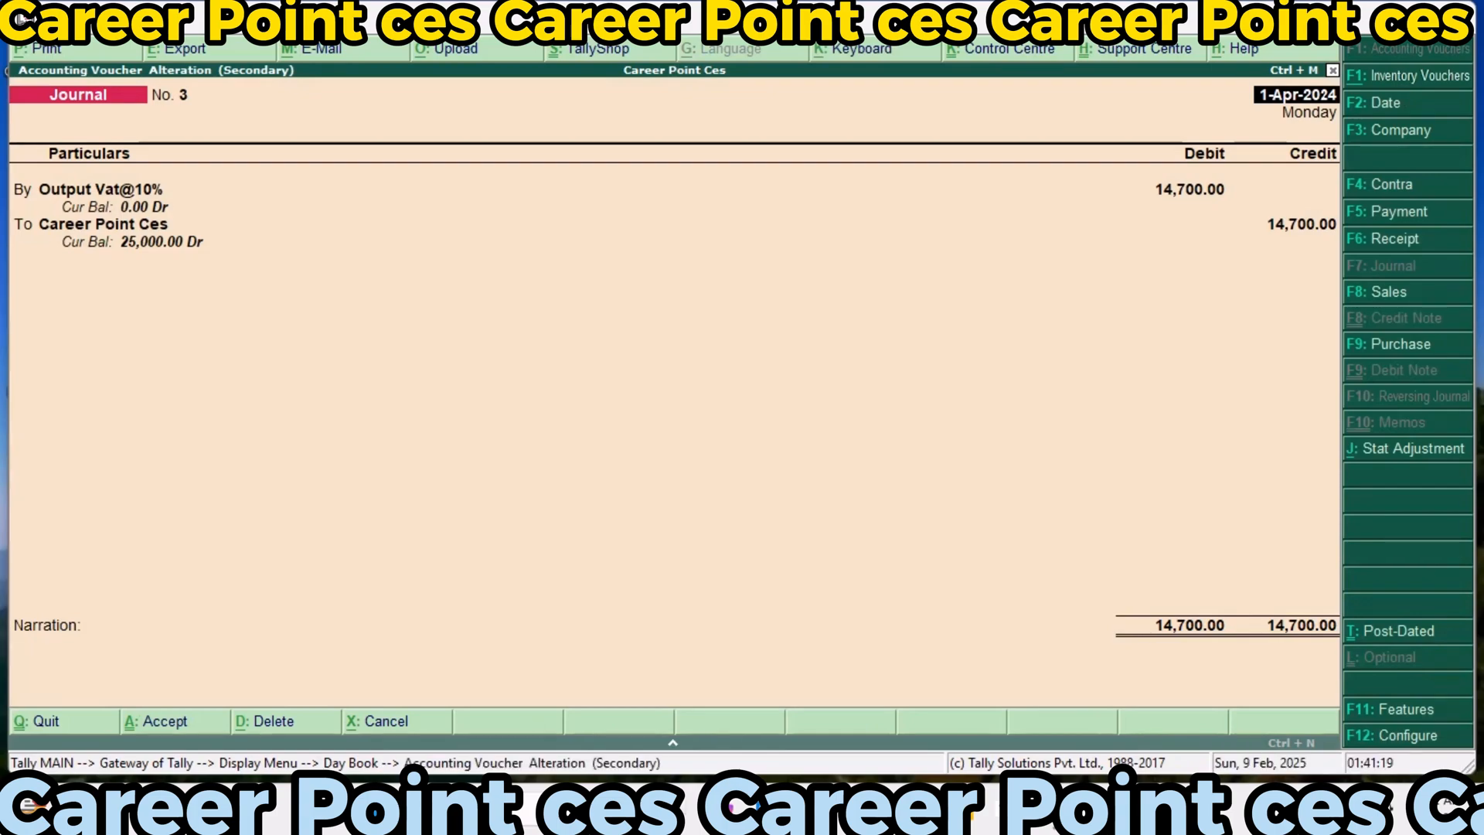